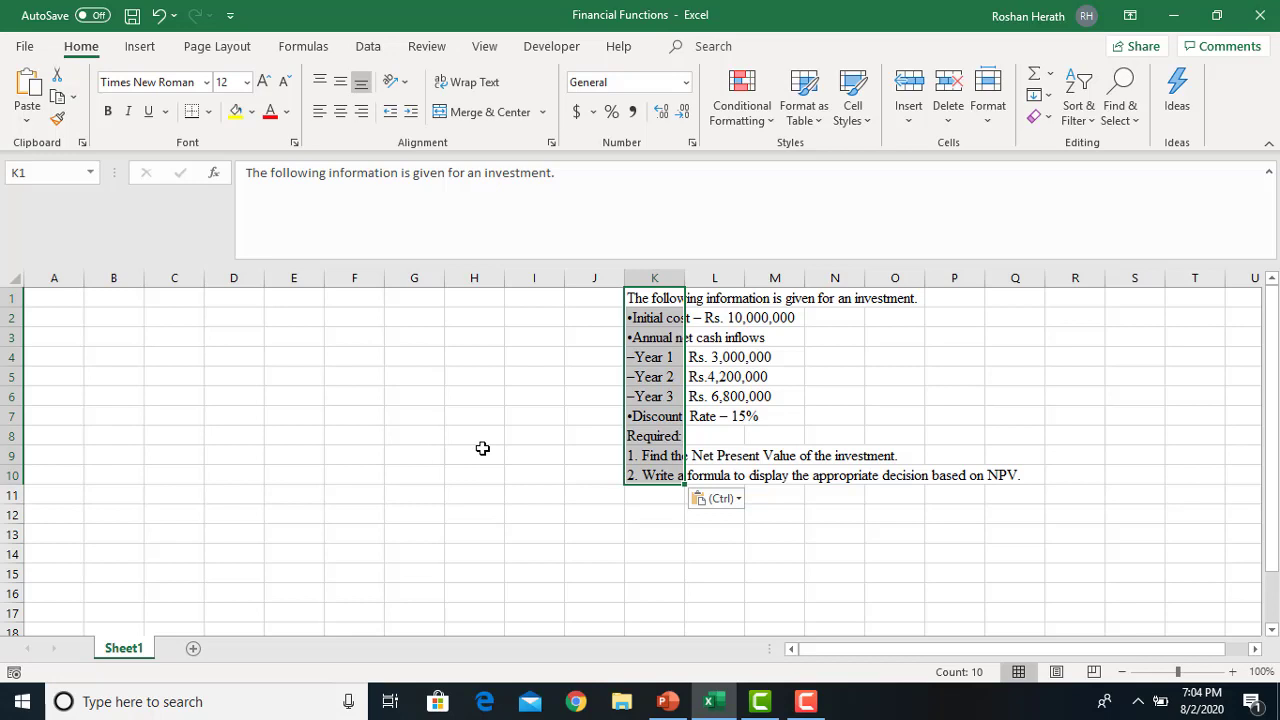
# - Enter the heading Inputs in A2 and the label Discount Rate in A3
pyautogui.click(64, 317)
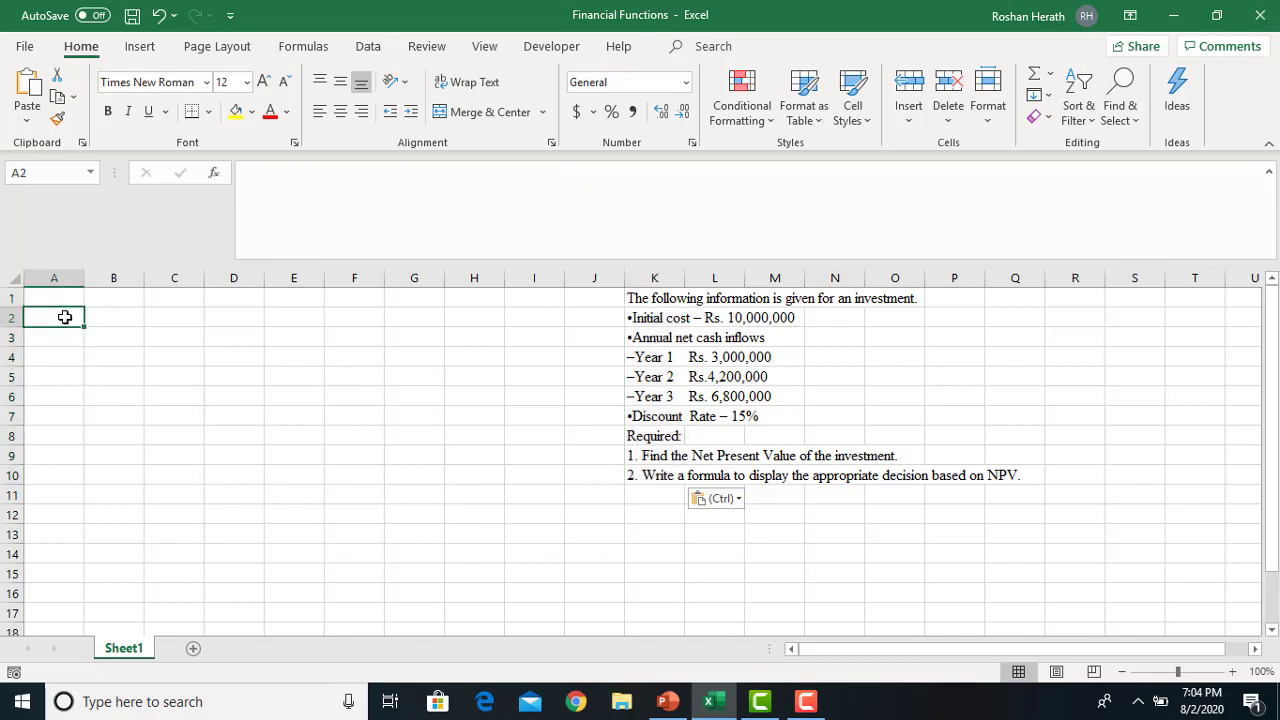
pyautogui.write('Inputs')
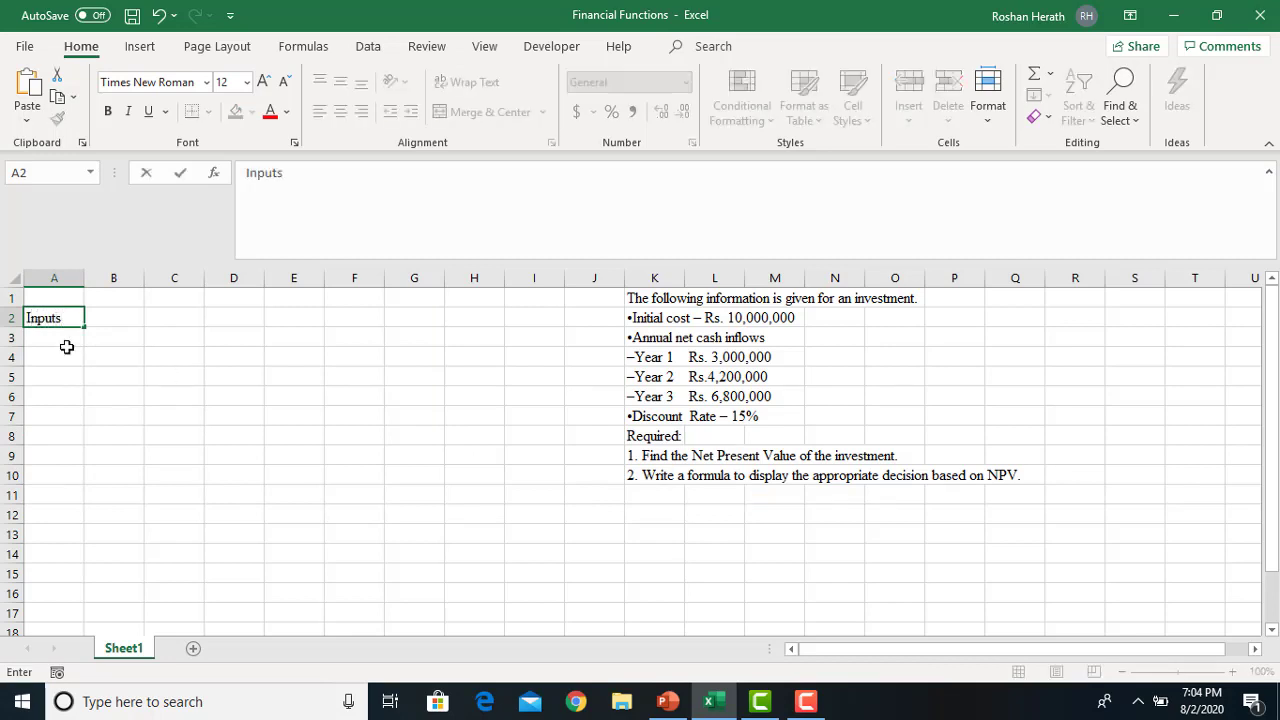
pyautogui.click(67, 340)
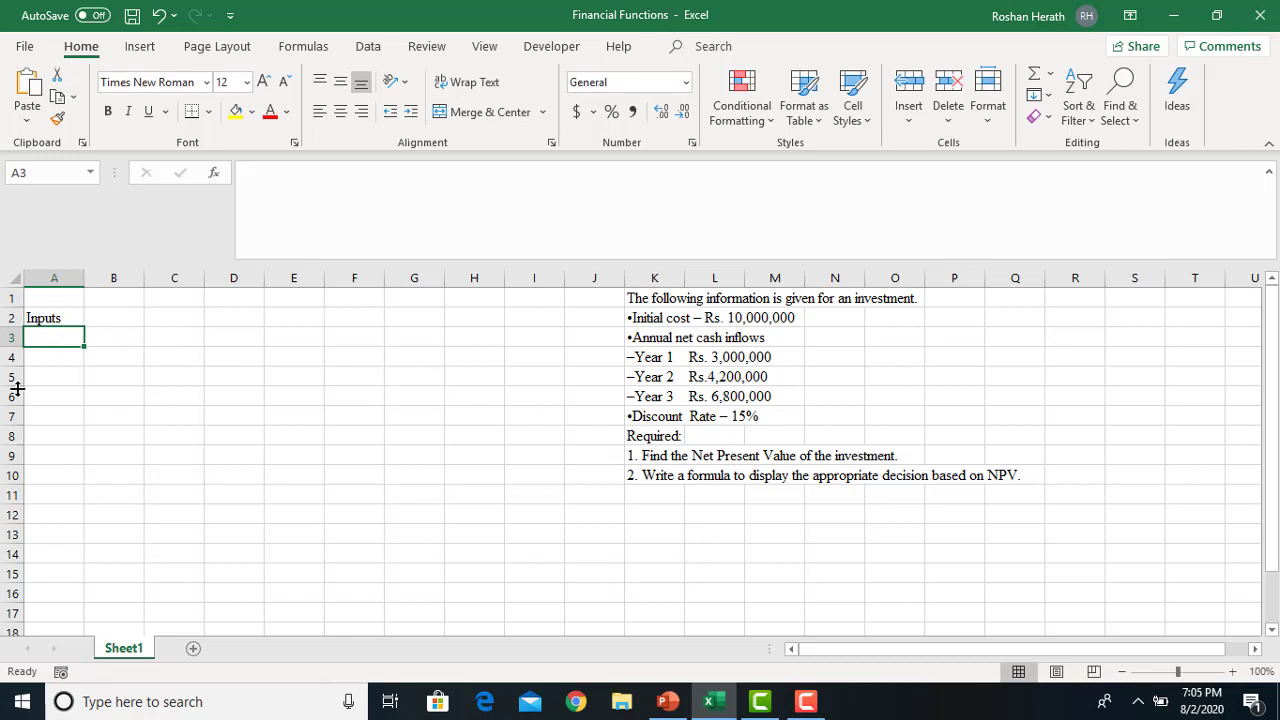
pyautogui.write('D')
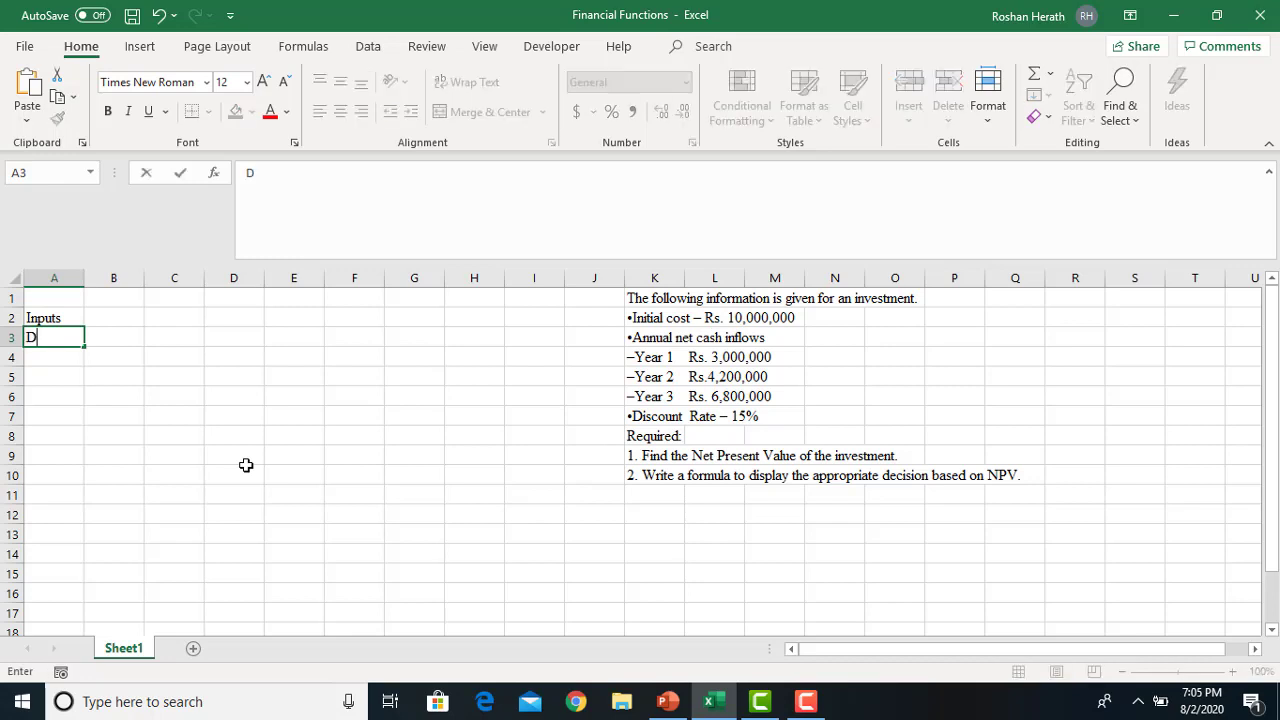
pyautogui.write('iscount Rate')
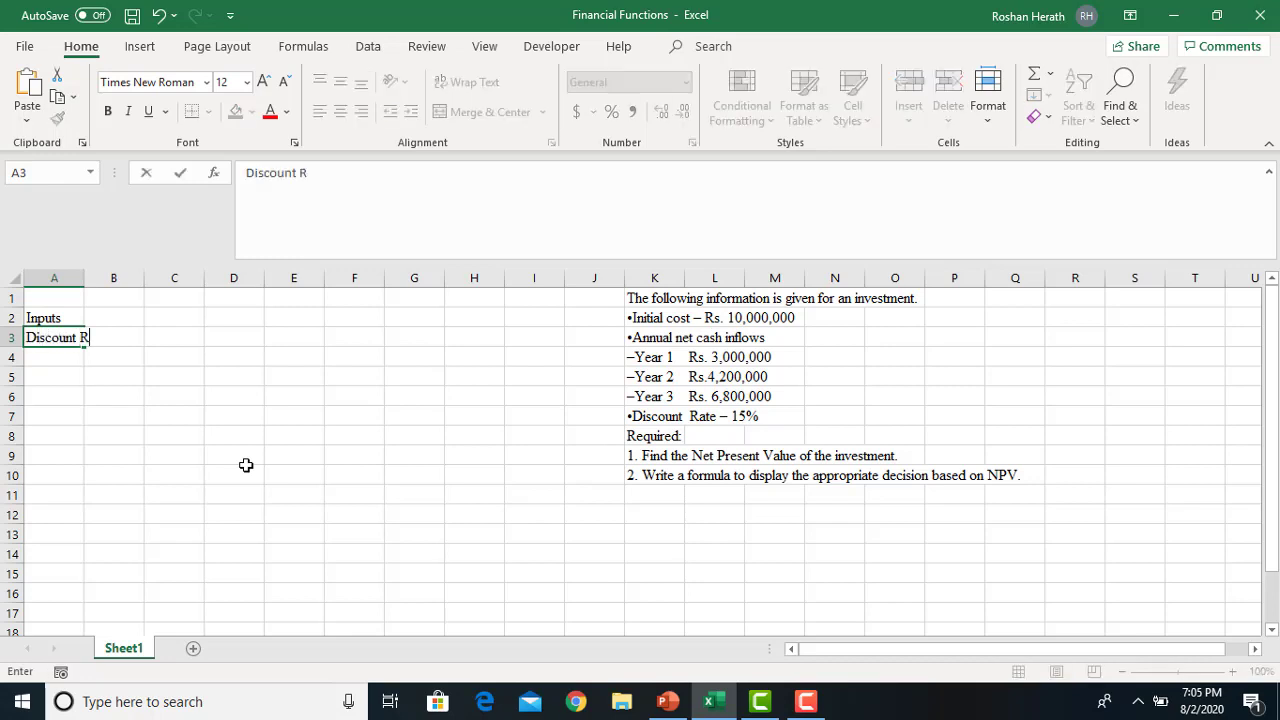
# - Fit column A to its contents and enter 0.15 as the discount rate in B3
pyautogui.click(90, 279)
pyautogui.doubleClick(84, 279)
pyautogui.click(148, 334)
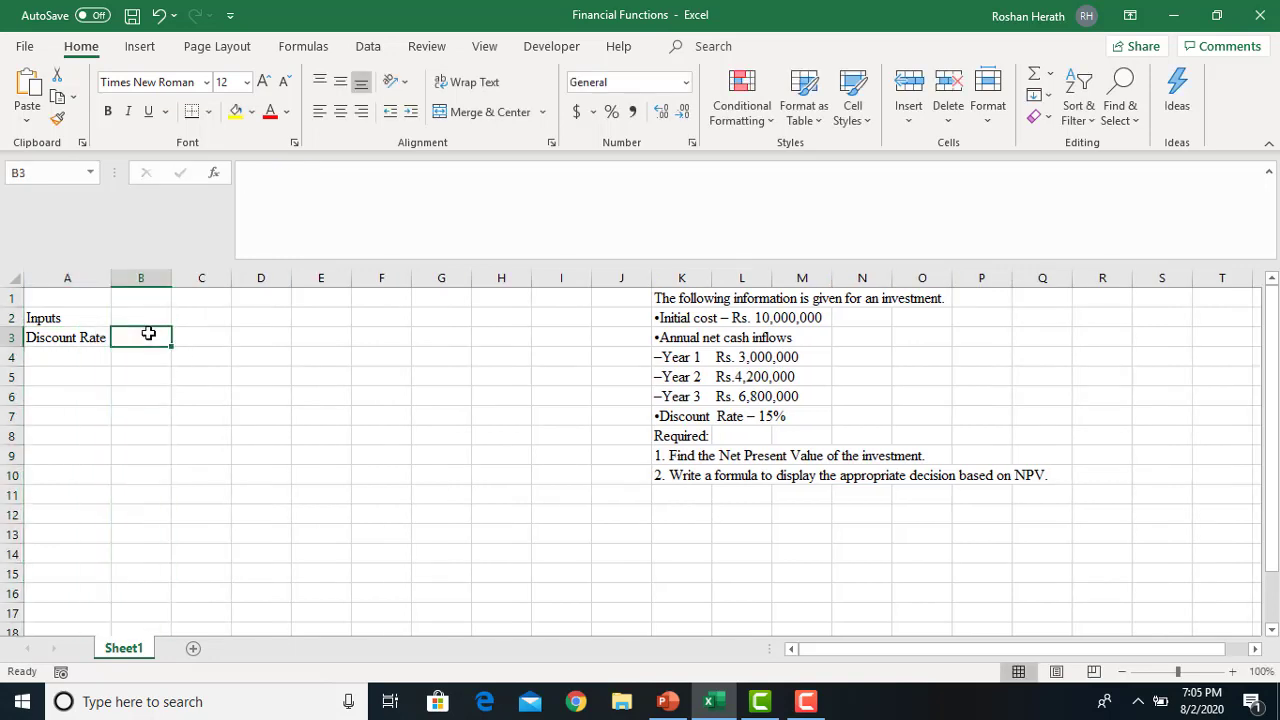
pyautogui.write('0.15')
pyautogui.press('Return')
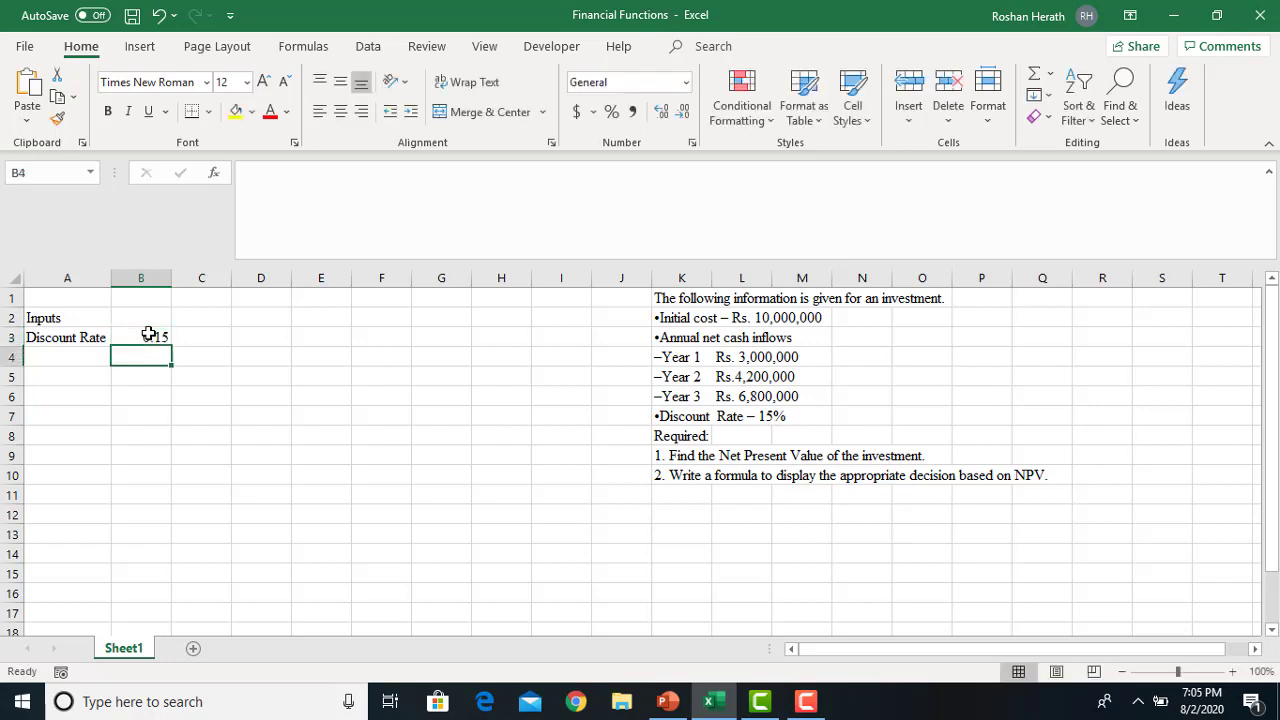
# - Add the label Initial Cost in A5 with the value -10000000 in B5
pyautogui.click(56, 372)
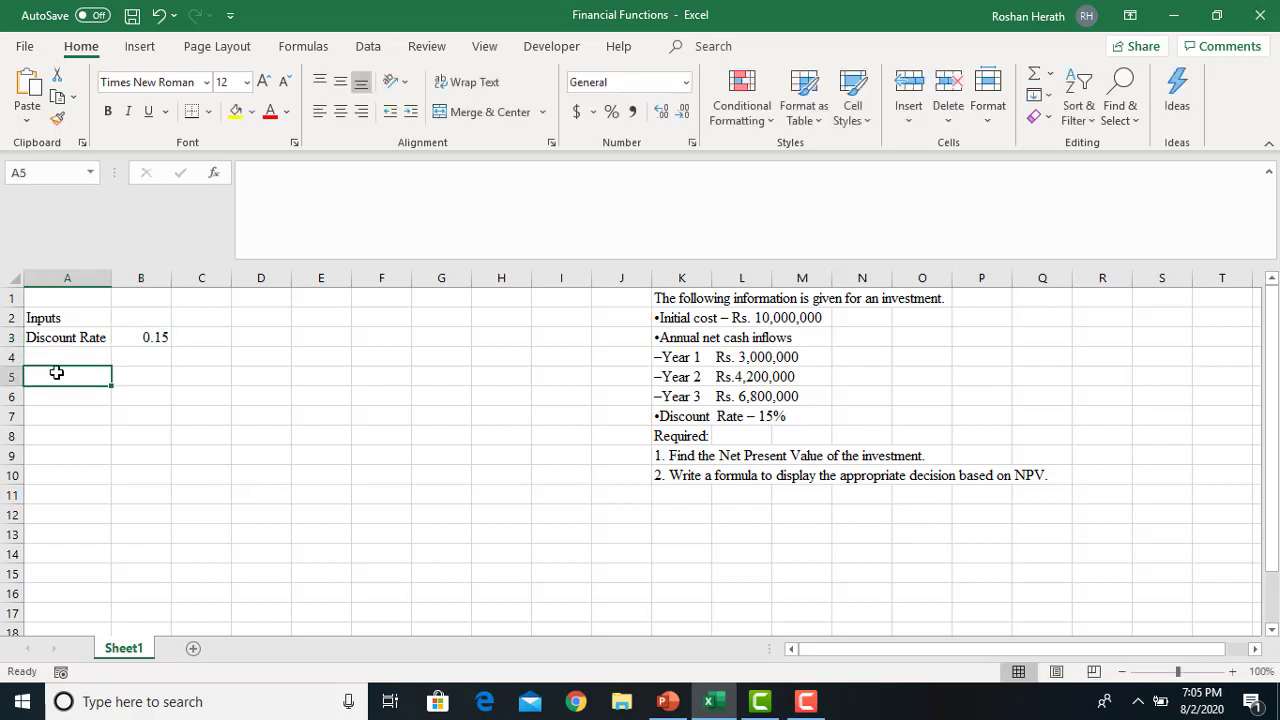
pyautogui.write('I')
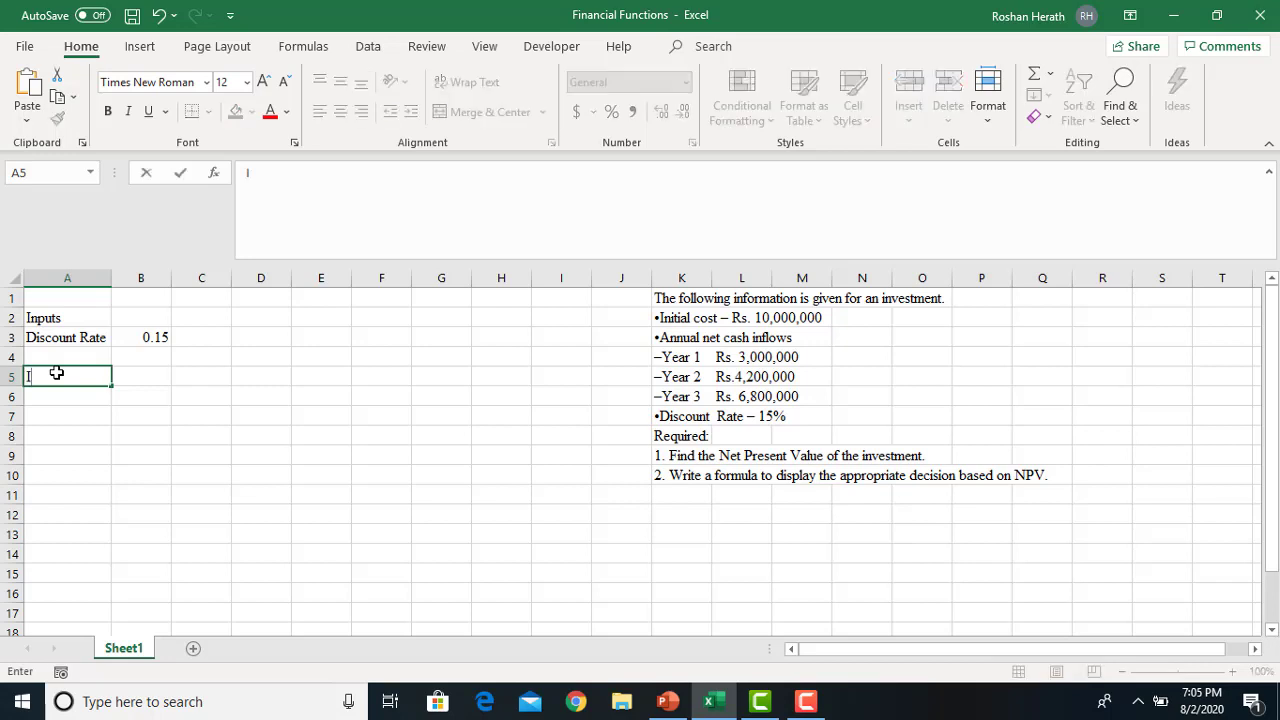
pyautogui.write('nitial Cost')
pyautogui.click(138, 377)
pyautogui.write('-10000000')
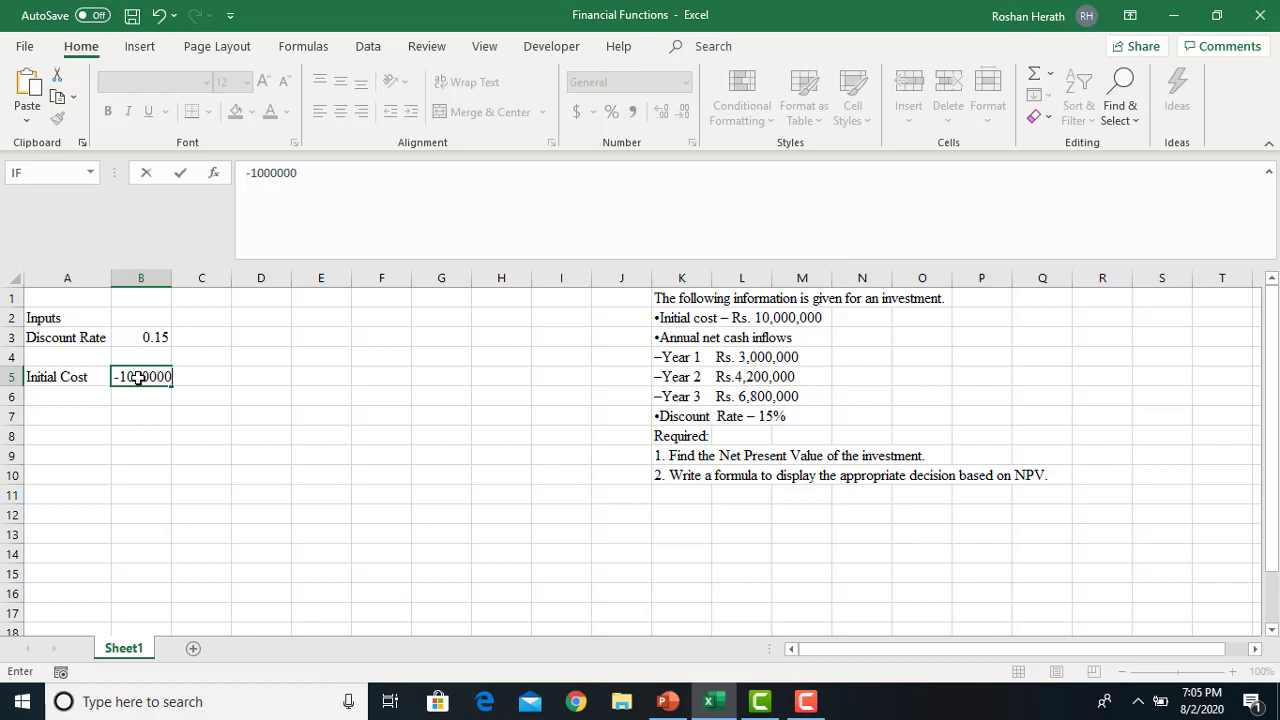
pyautogui.press('Return')
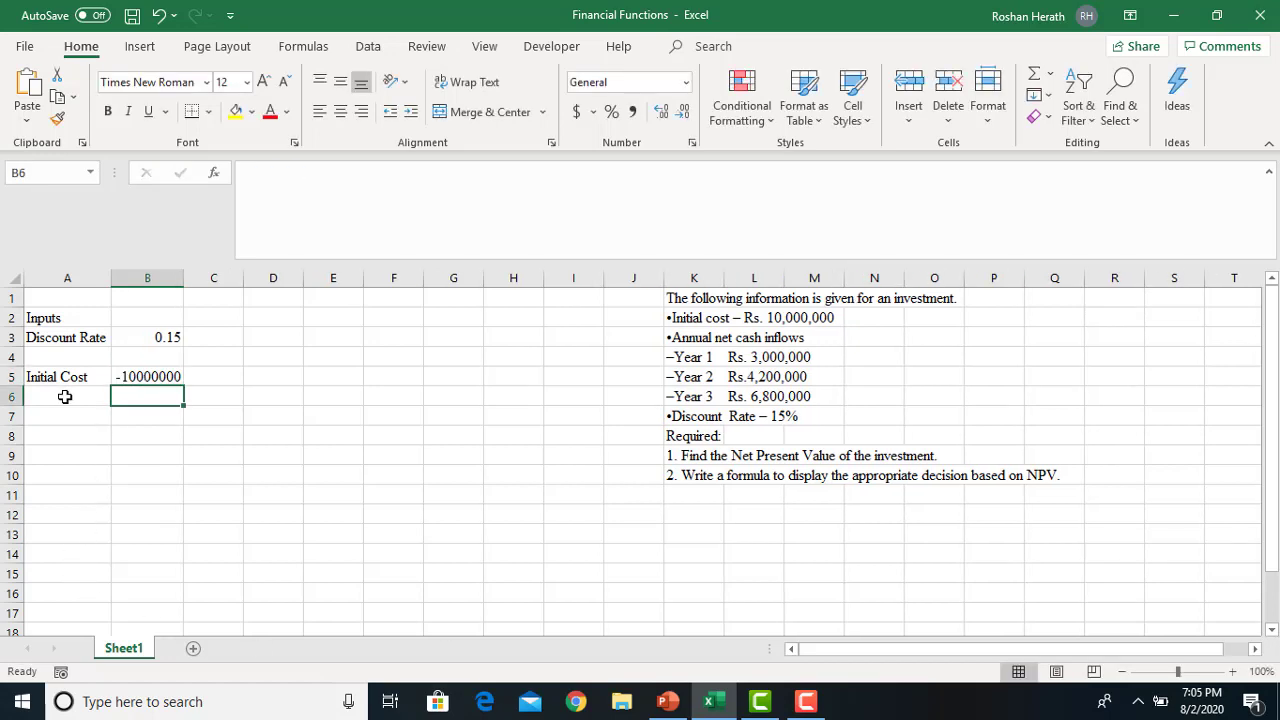
# - Enter the label Cash Flows in A6, directly below Initial Cost
pyautogui.click(40, 408)
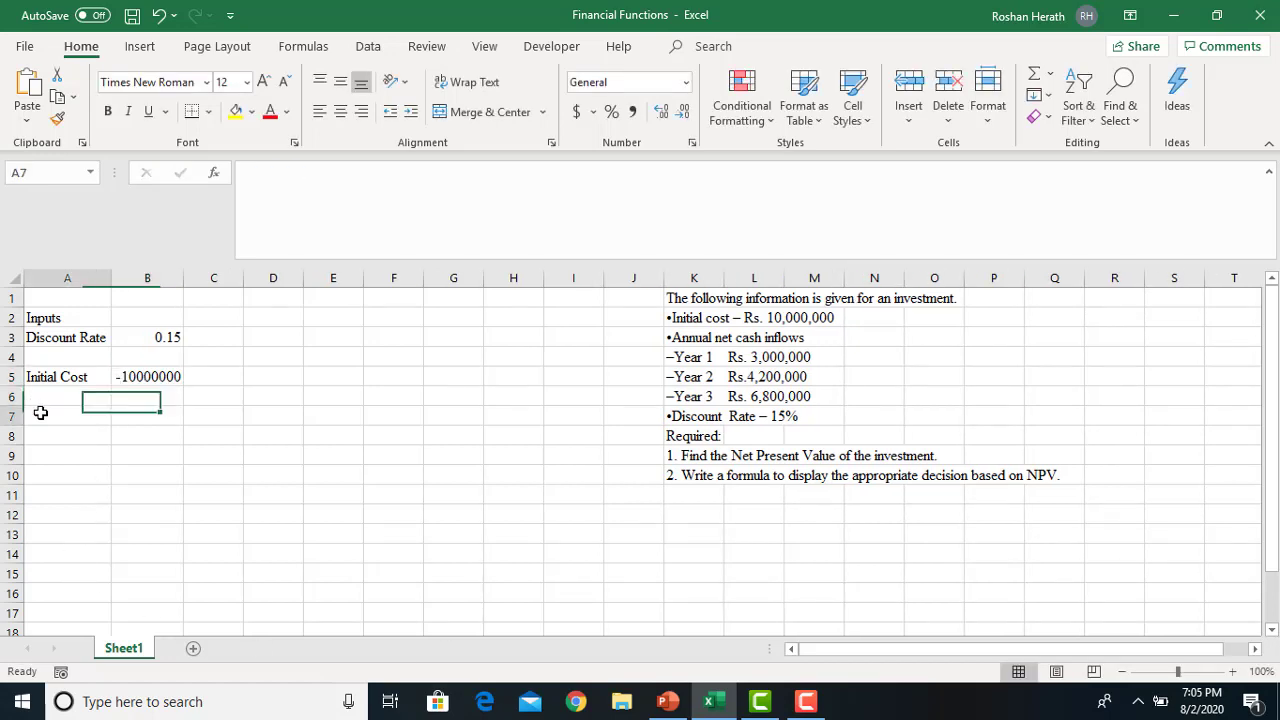
pyautogui.click(40, 398)
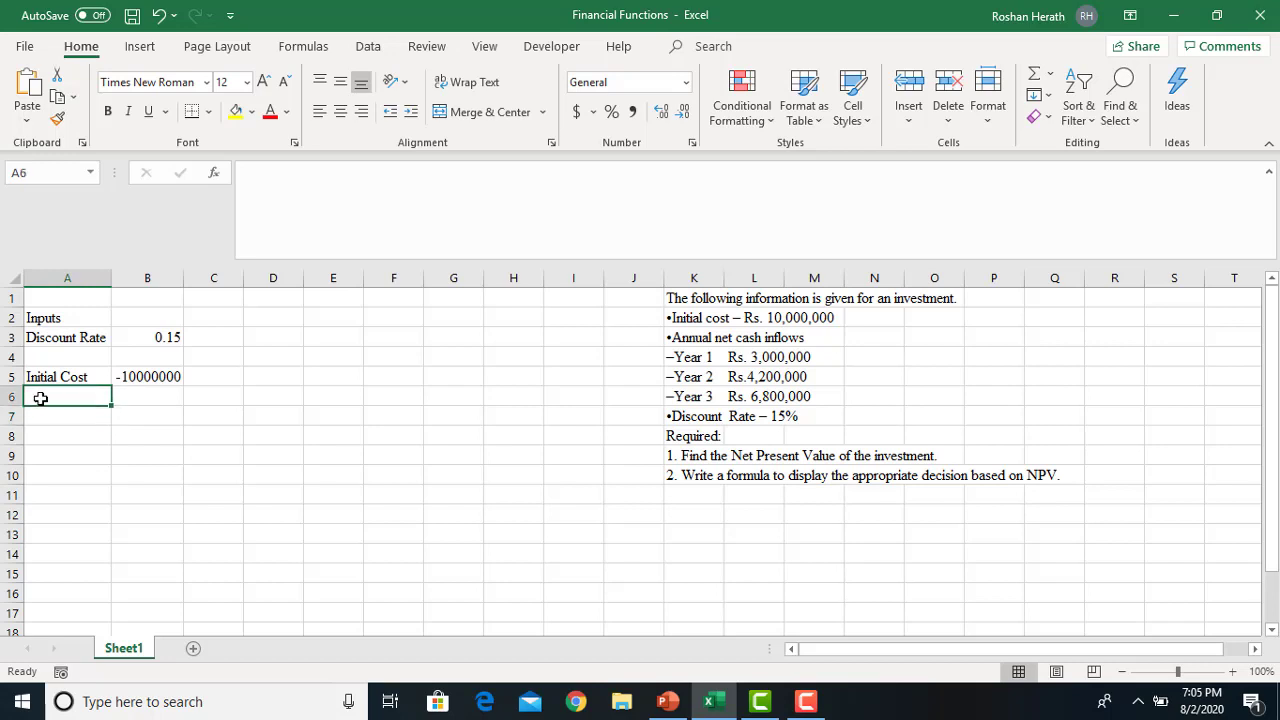
pyautogui.write('Cash')
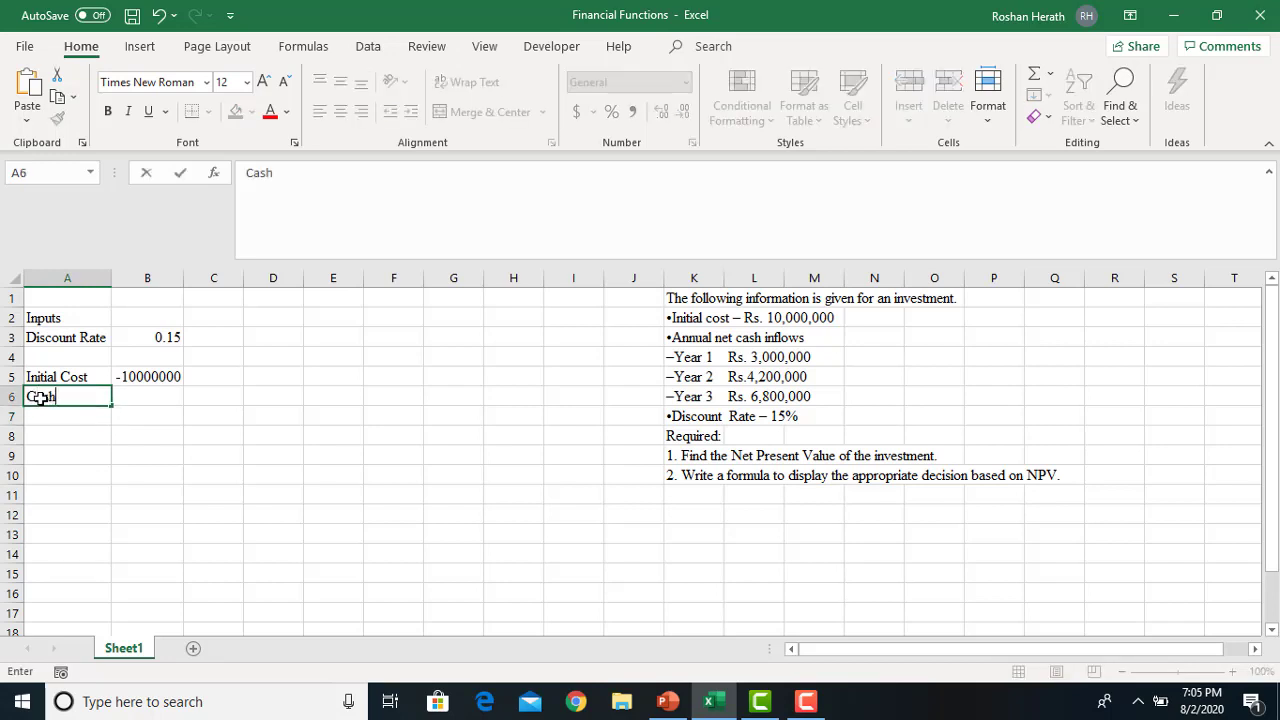
pyautogui.write('F')
pyautogui.press('BackSpace')
pyautogui.write('Flows')
pyautogui.click(84, 418)
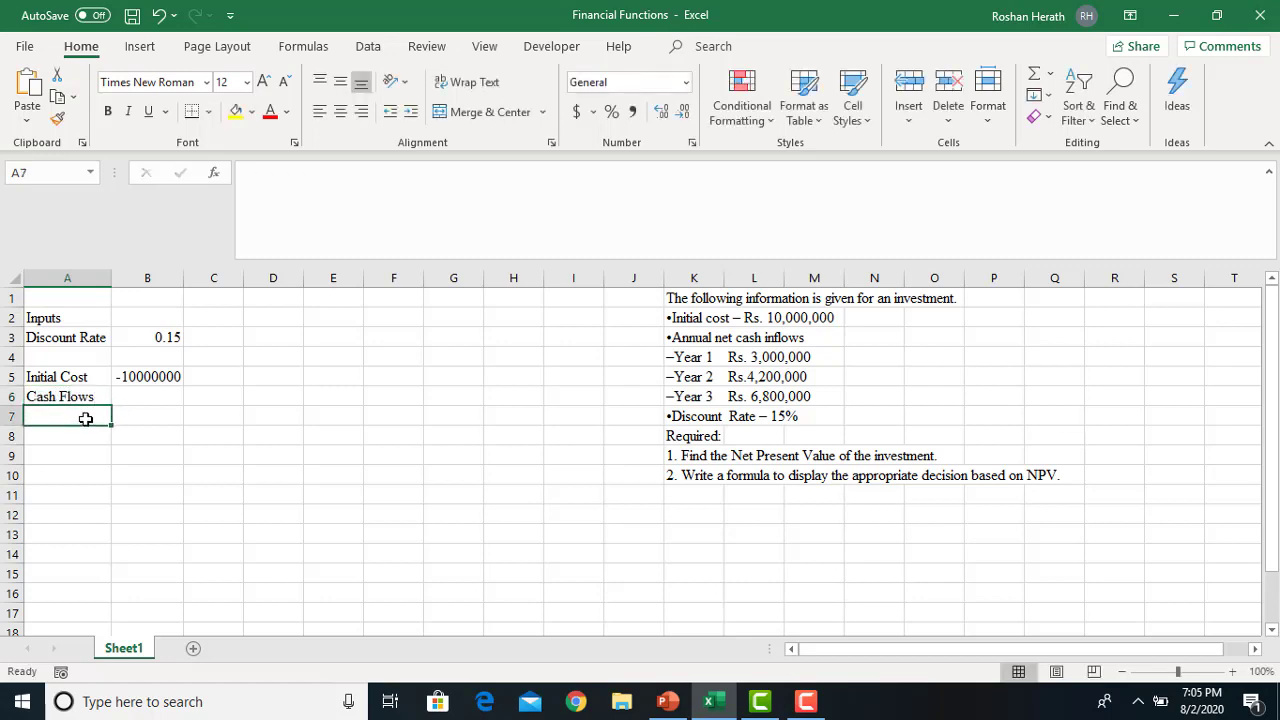
# - Enter the year numbers 1, 2 and 3 across B6:D6 in the Cash Flows row
pyautogui.click(138, 402)
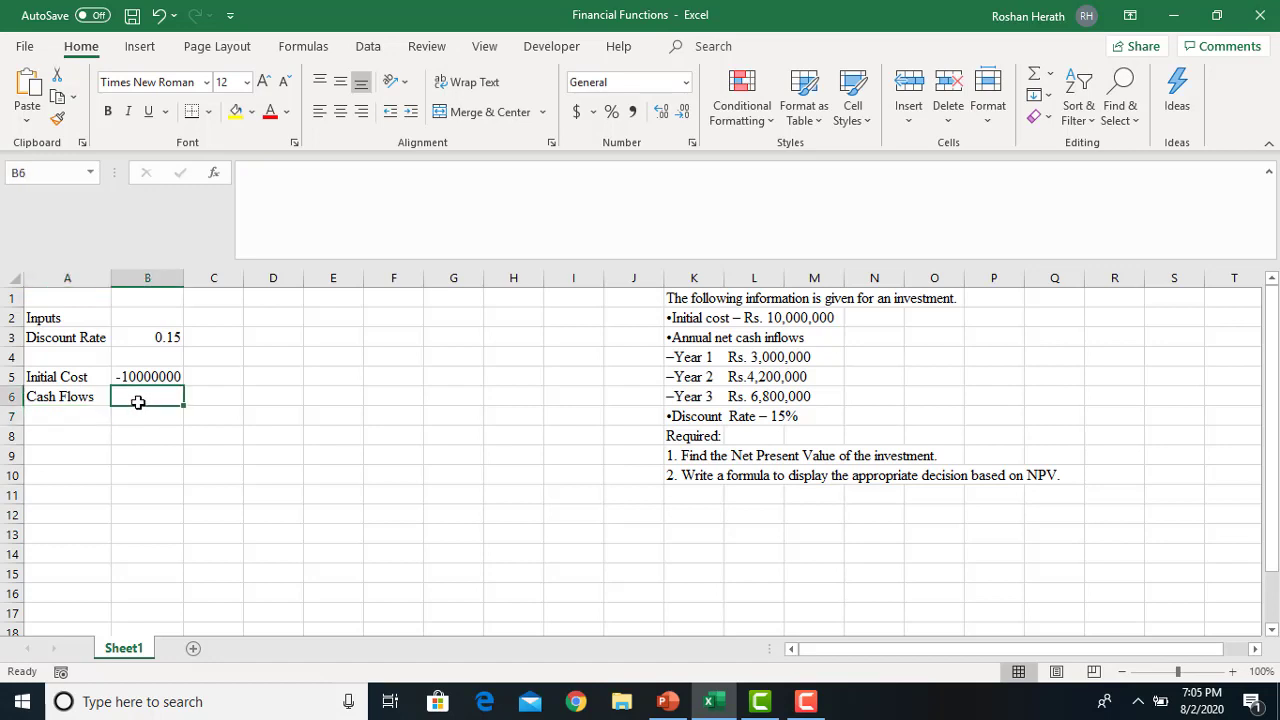
pyautogui.write('1')
pyautogui.press('Tab')
pyautogui.press('Tab')
pyautogui.write('2')
pyautogui.press('Tab')
pyautogui.write('3')
pyautogui.press('Down')
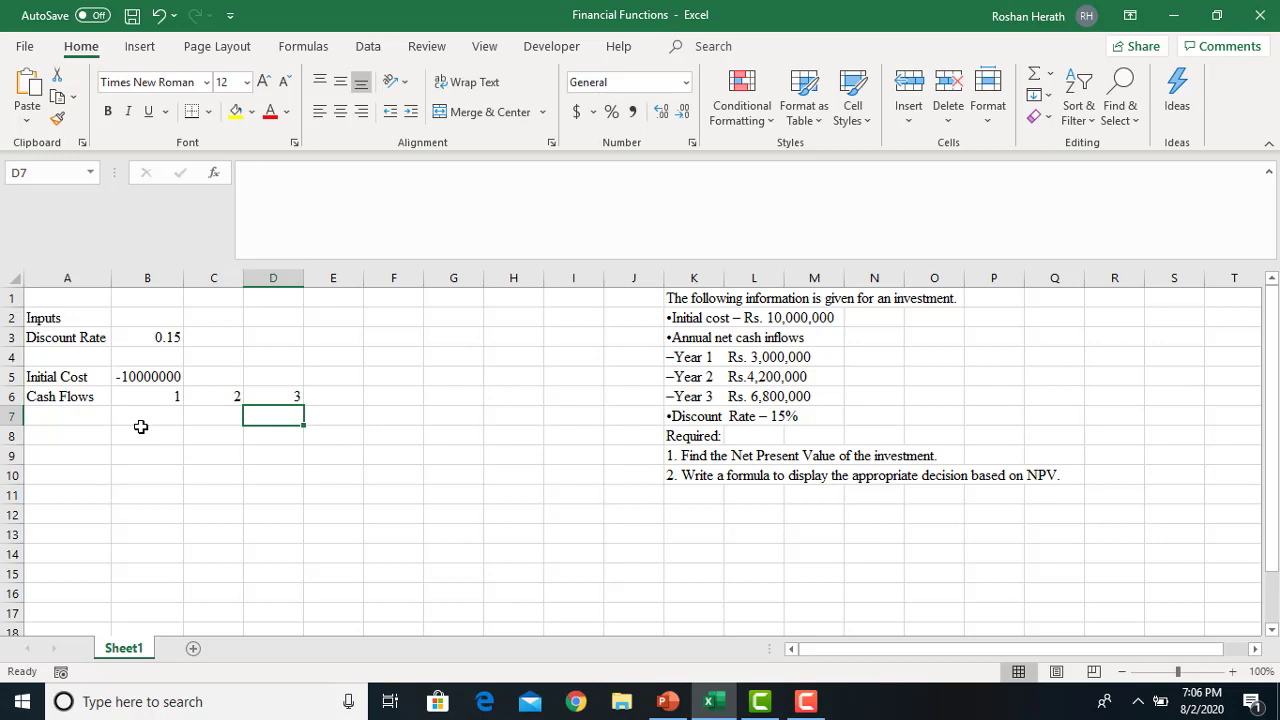
# - Enter the annual cash inflows 3000000, 4200000 and 6800000 in B7, C7 and D7 under their year numbers
pyautogui.click(144, 421)
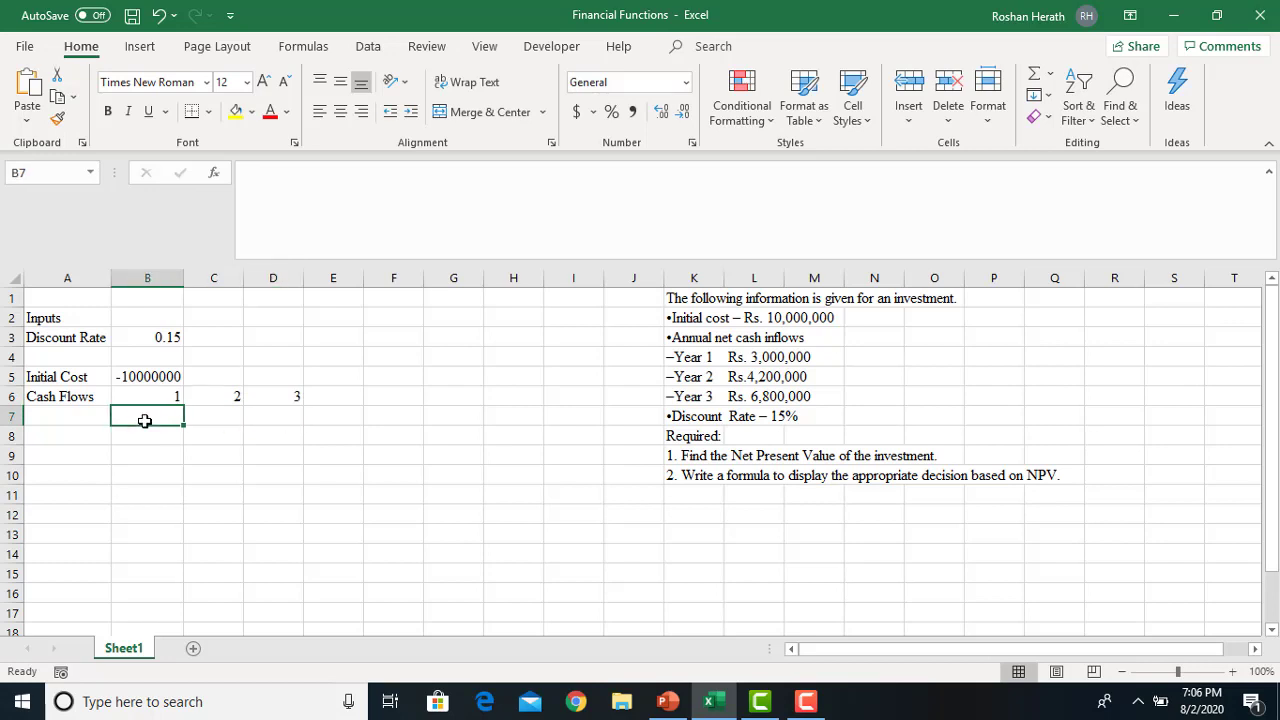
pyautogui.write('3000000')
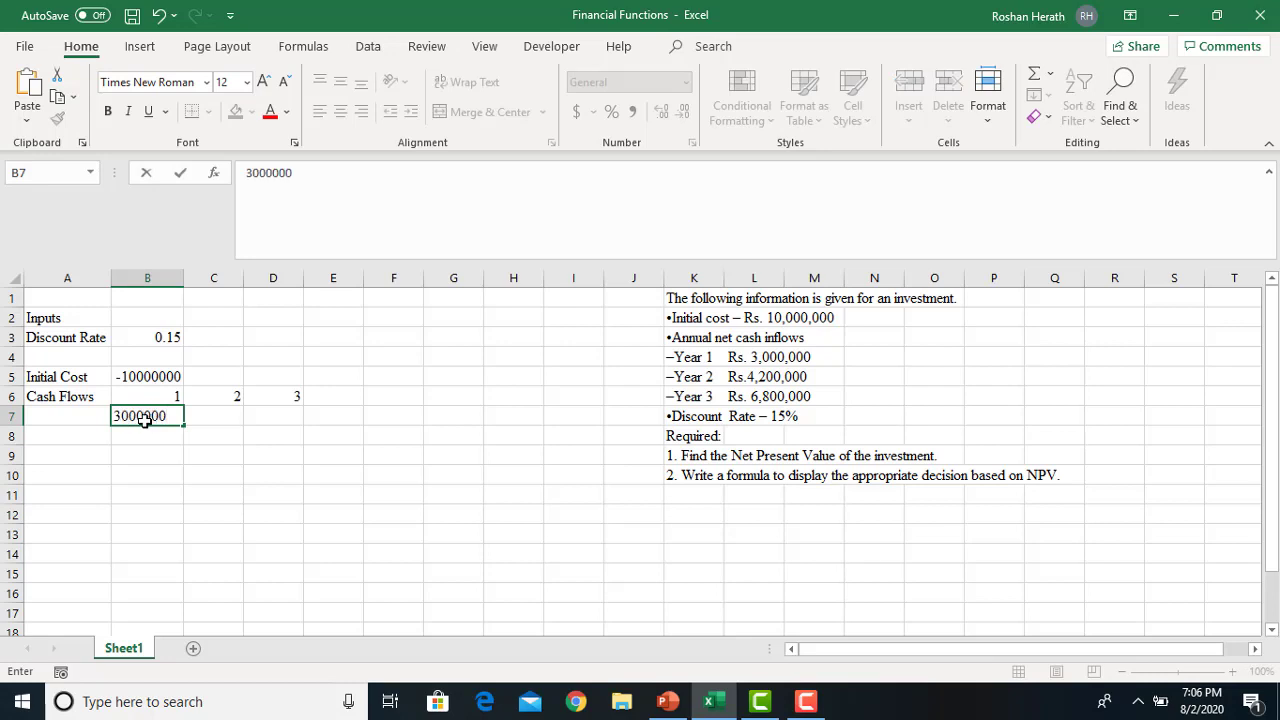
pyautogui.press('Return')
pyautogui.click(229, 416)
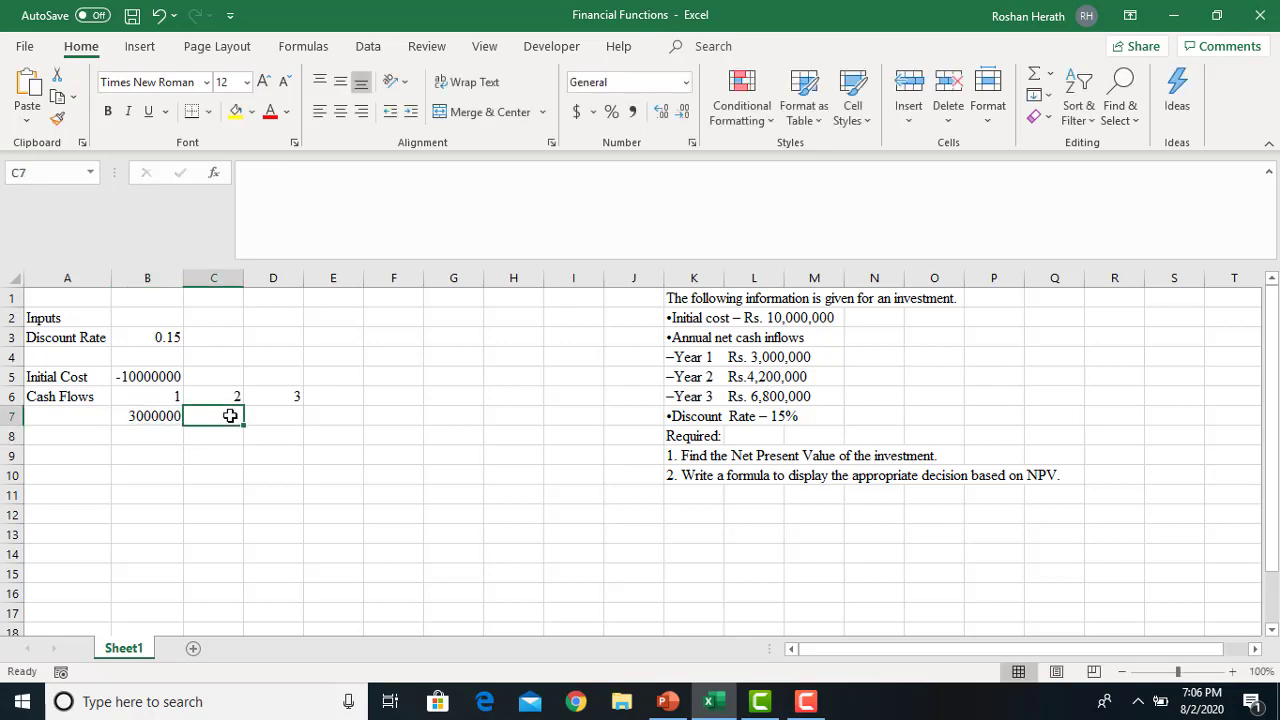
pyautogui.write('420000')
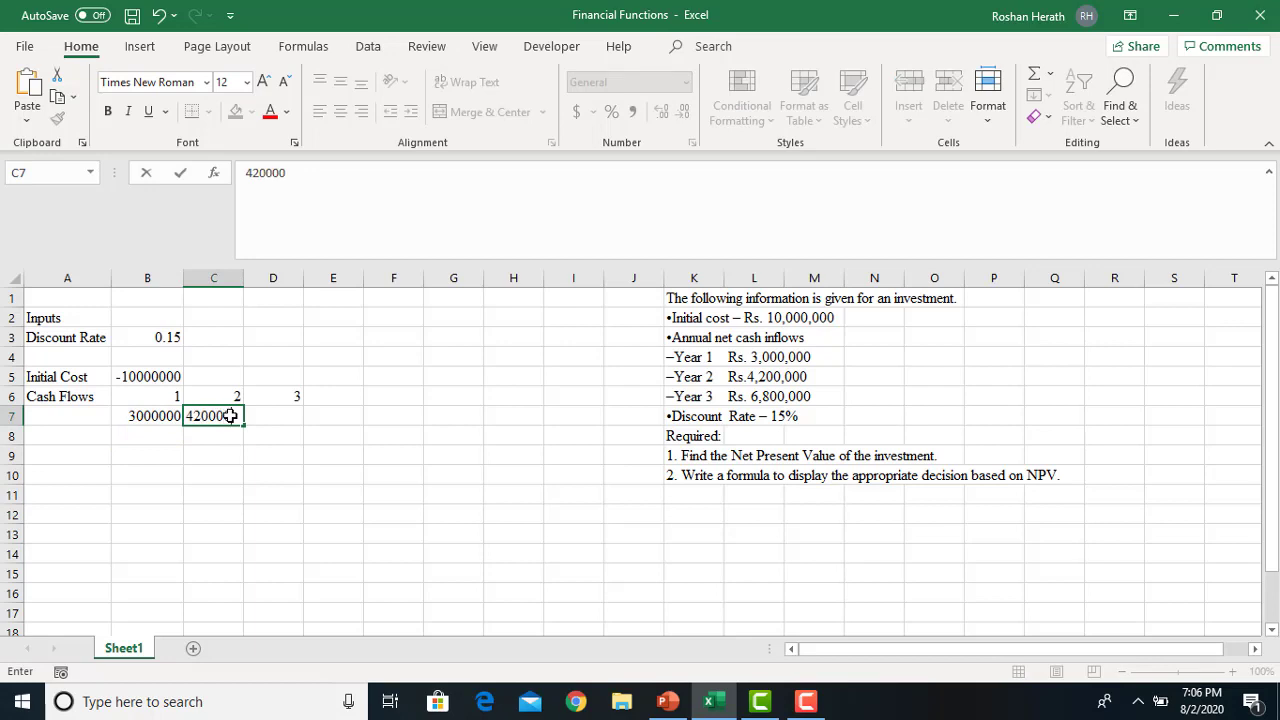
pyautogui.write('0')
pyautogui.press('Return')
pyautogui.click(288, 415)
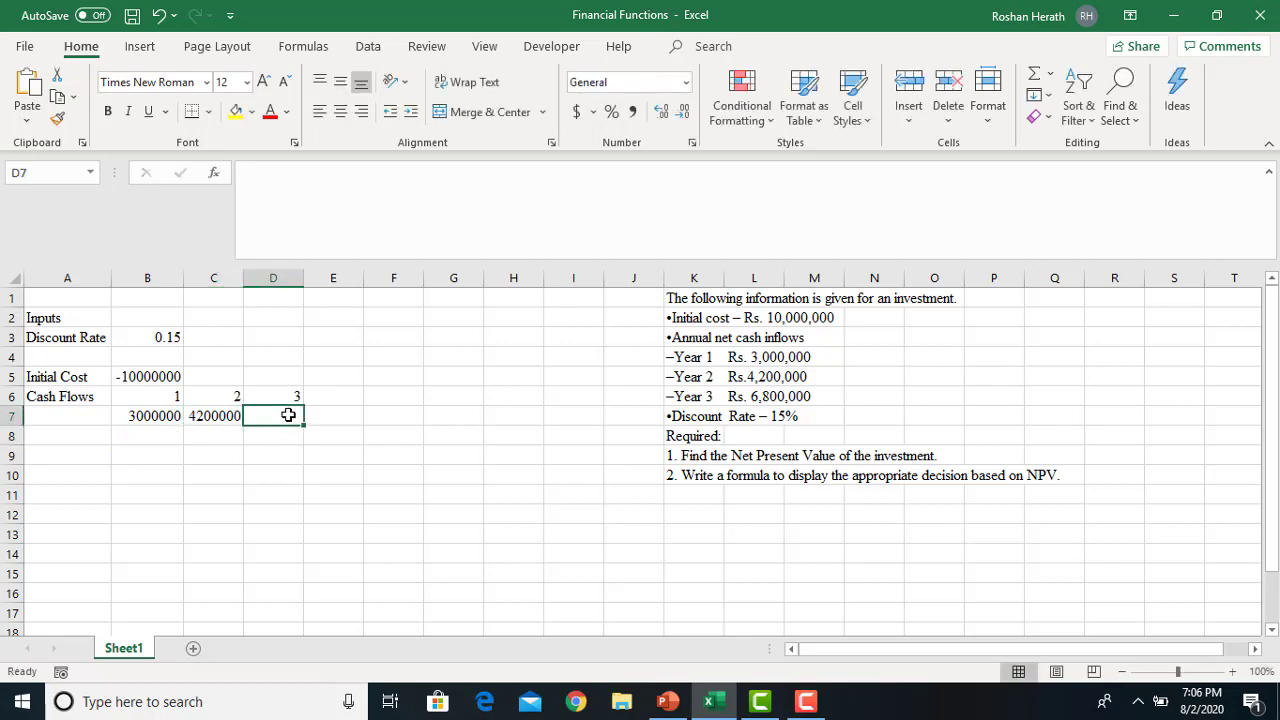
pyautogui.write('6800000')
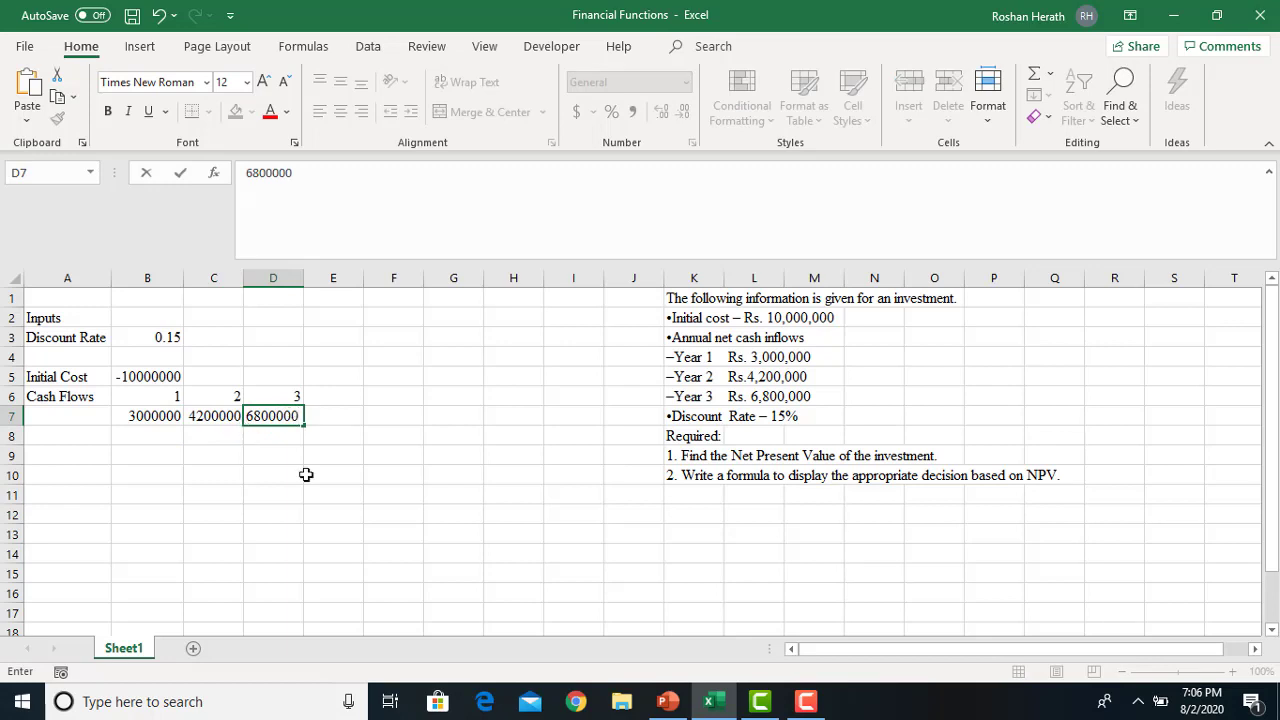
pyautogui.press('Return')
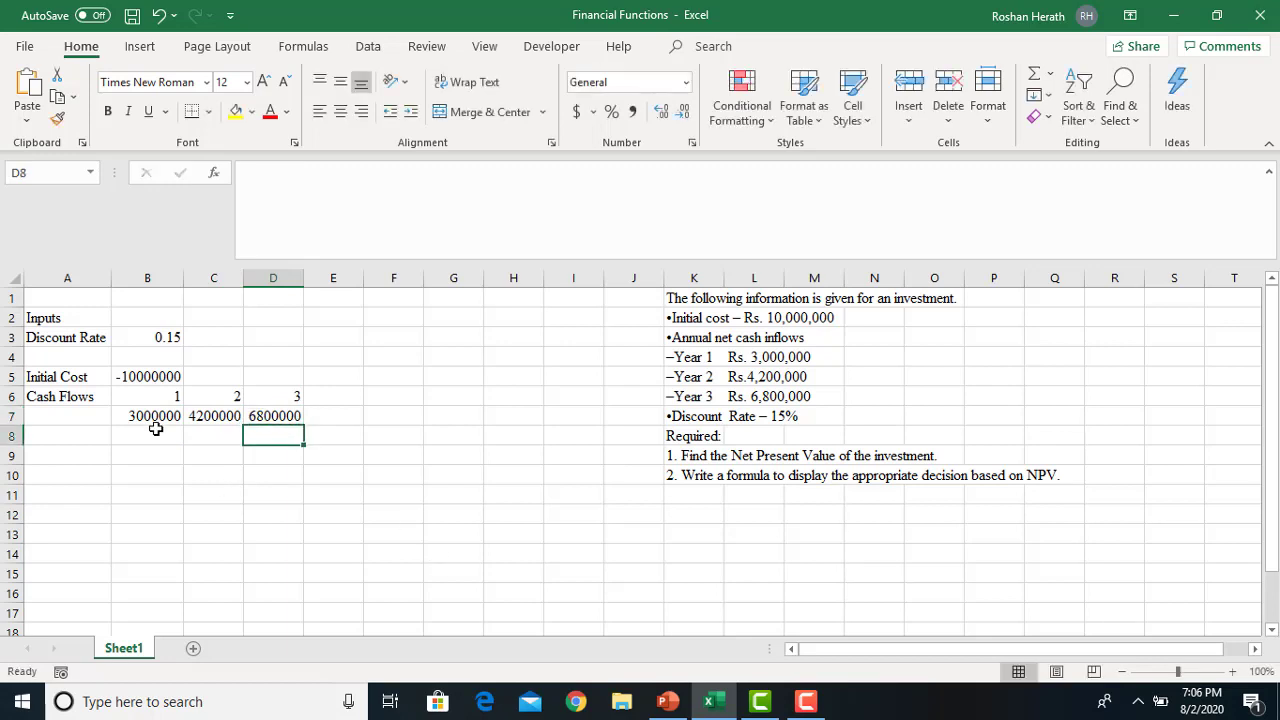
# - Format the initial cost in B5 with thousands separators and no decimal places
pyautogui.click(133, 376)
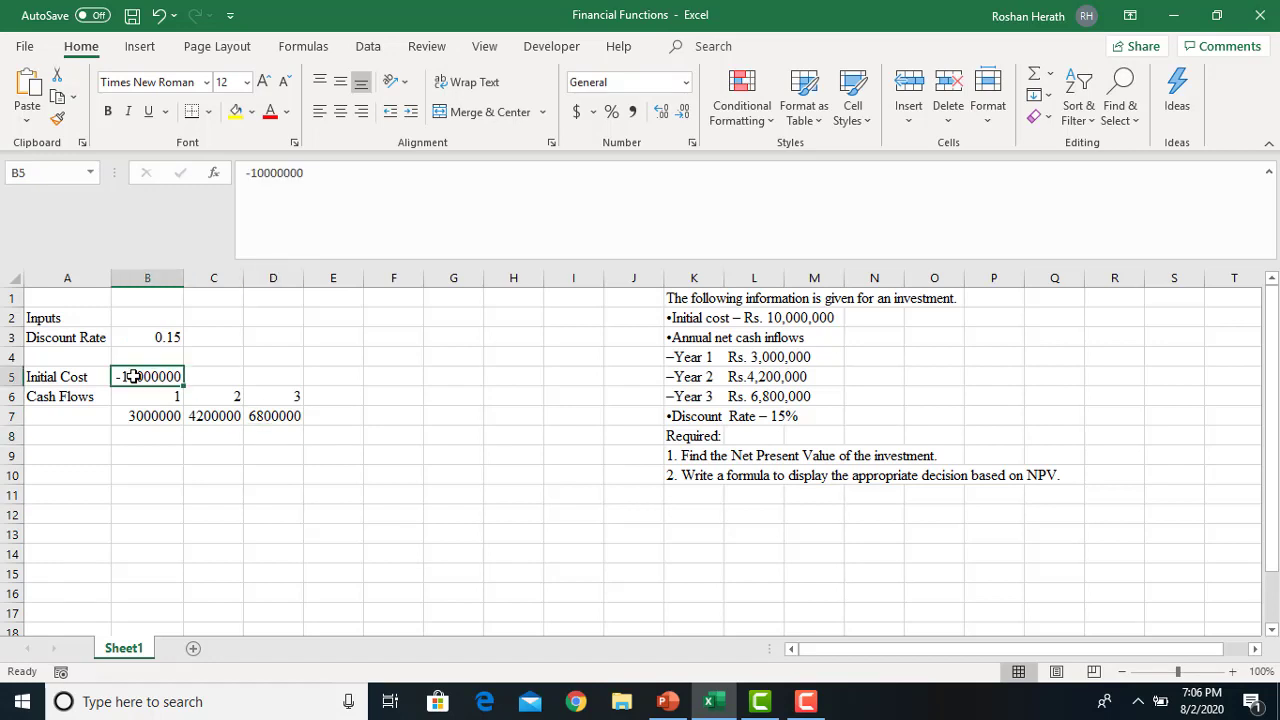
pyautogui.click(633, 111)
pyautogui.click(685, 113)
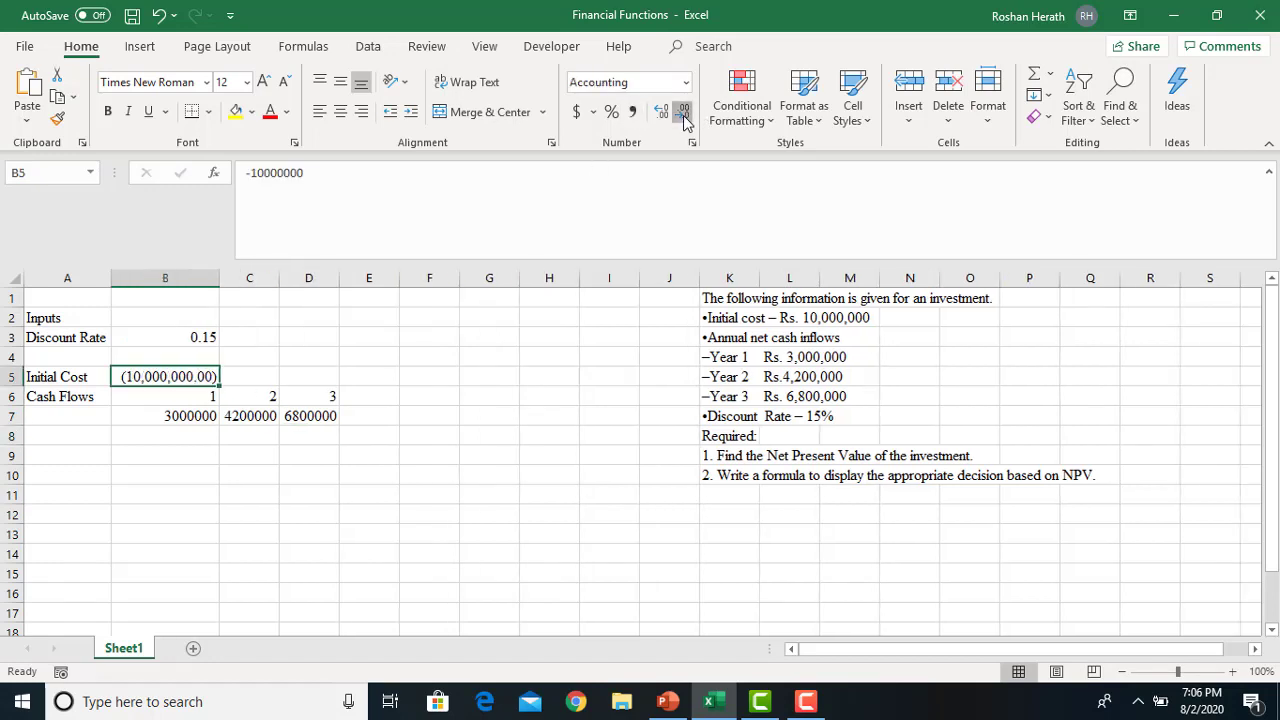
pyautogui.click(685, 113)
# - Format the cash inflows in B7:D7 with thousands separators and no decimal places
pyautogui.moveTo(174, 414); pyautogui.dragTo(305, 415)
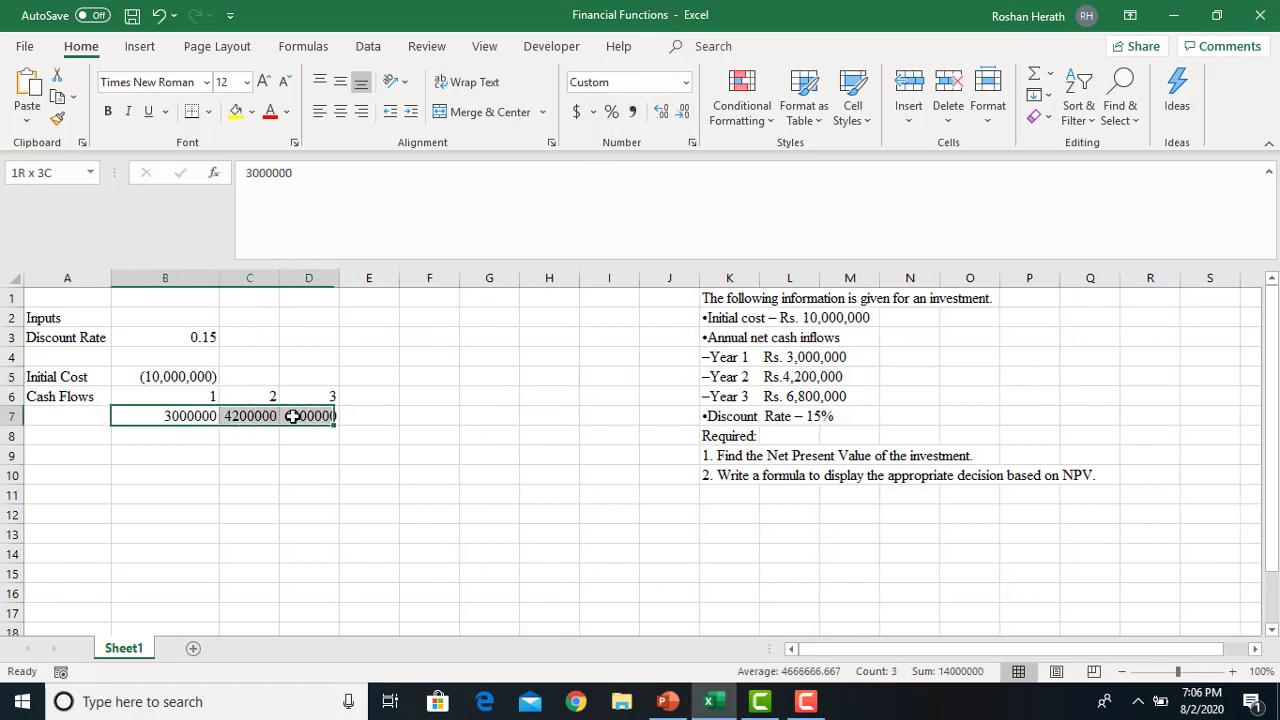
pyautogui.click(635, 114)
pyautogui.click(684, 113)
pyautogui.click(684, 113)
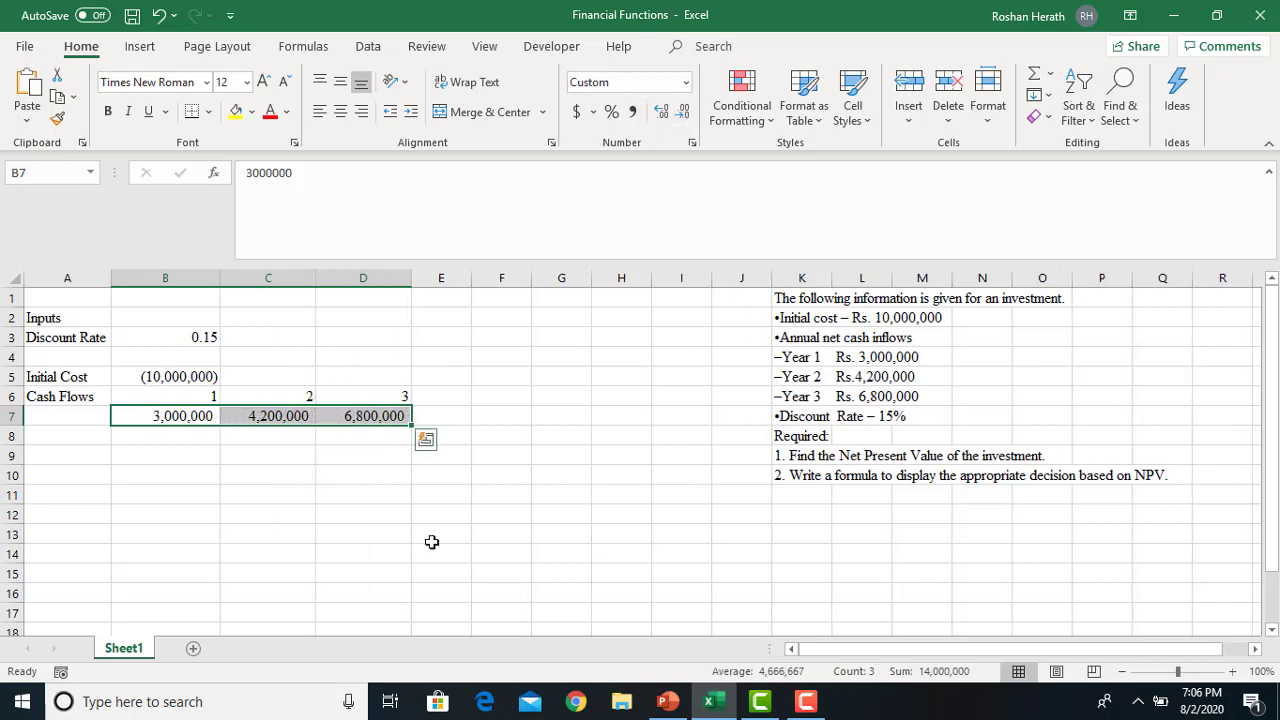
# - Enter the heading Output in A10 and the label Period in A11
pyautogui.click(148, 487)
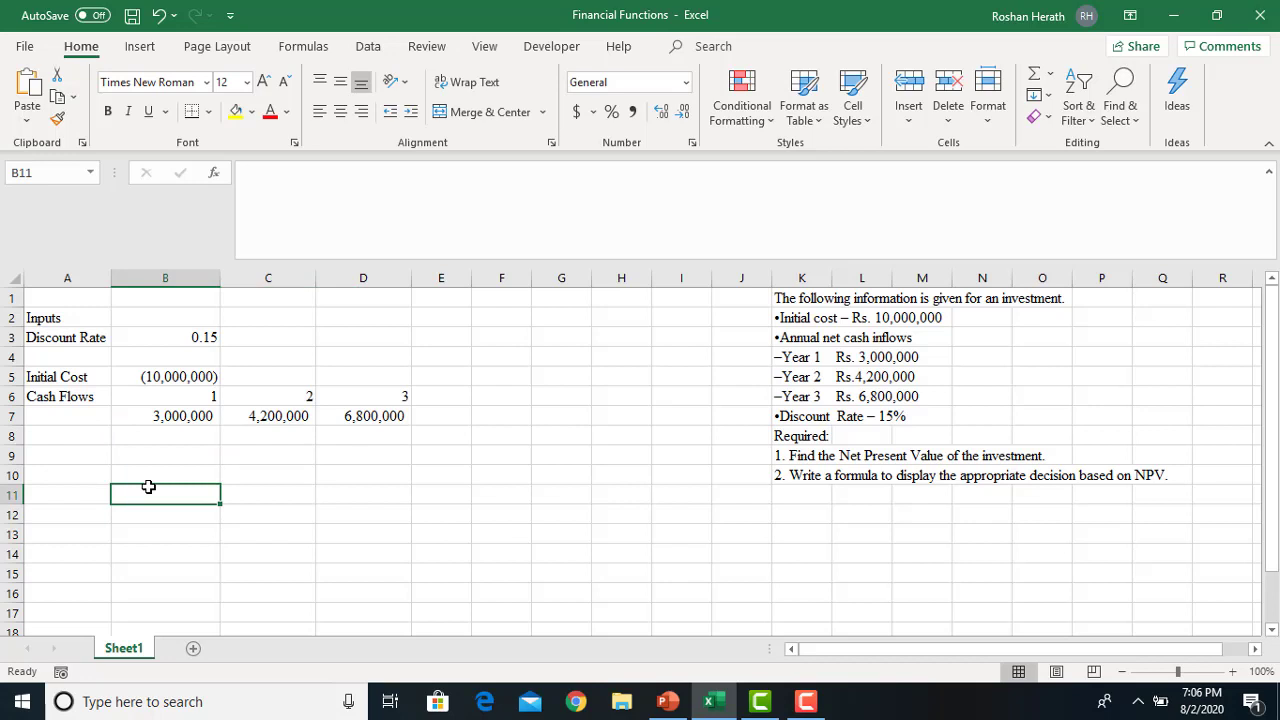
pyautogui.click(87, 476)
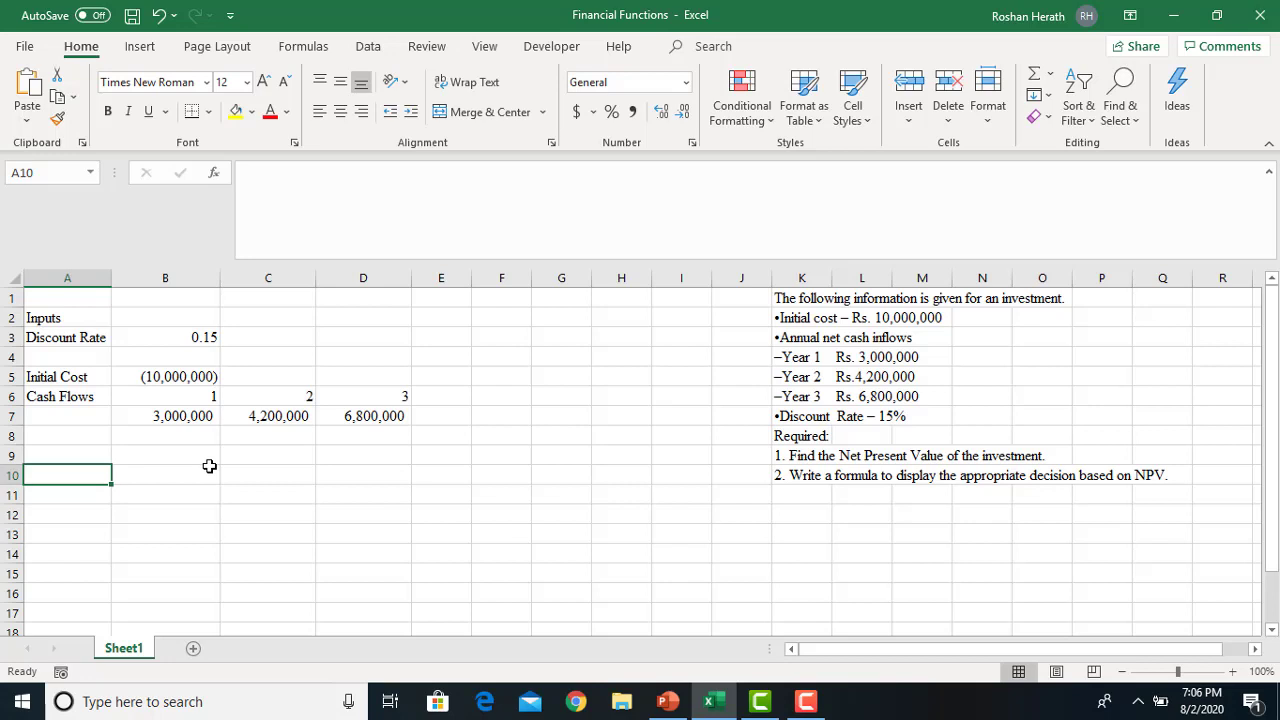
pyautogui.write('Output')
pyautogui.click(189, 492)
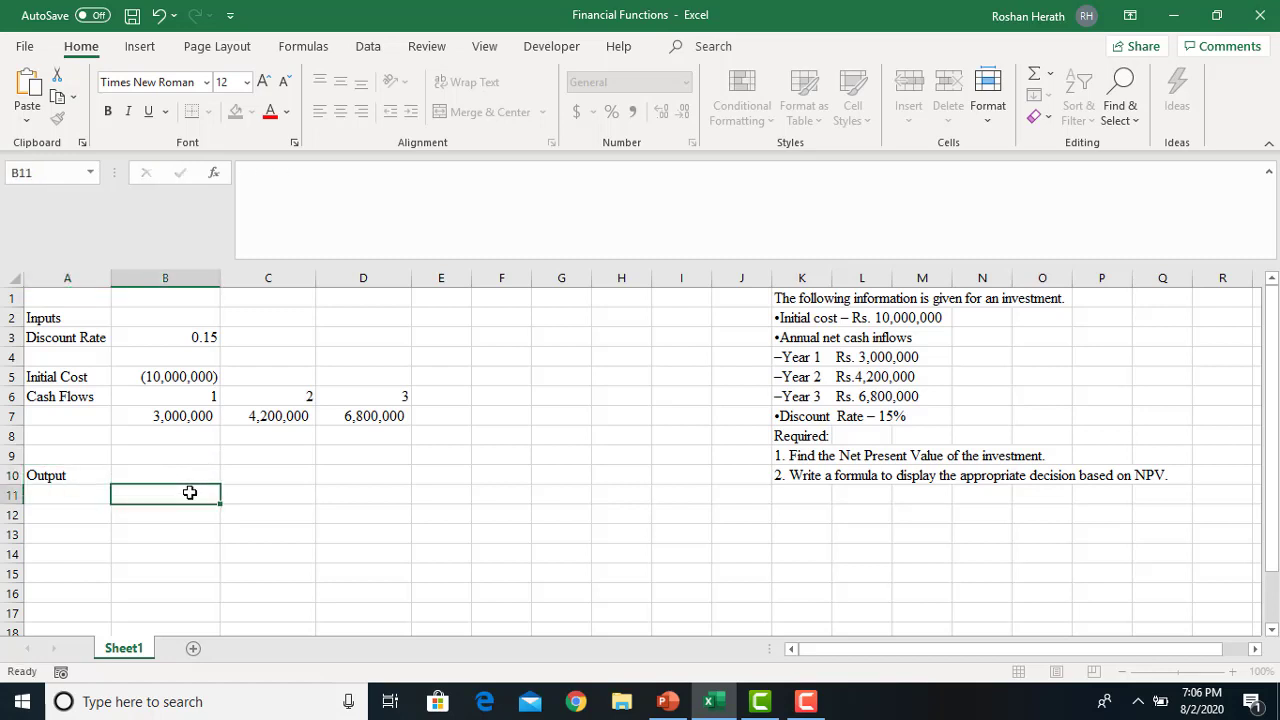
pyautogui.click(66, 499)
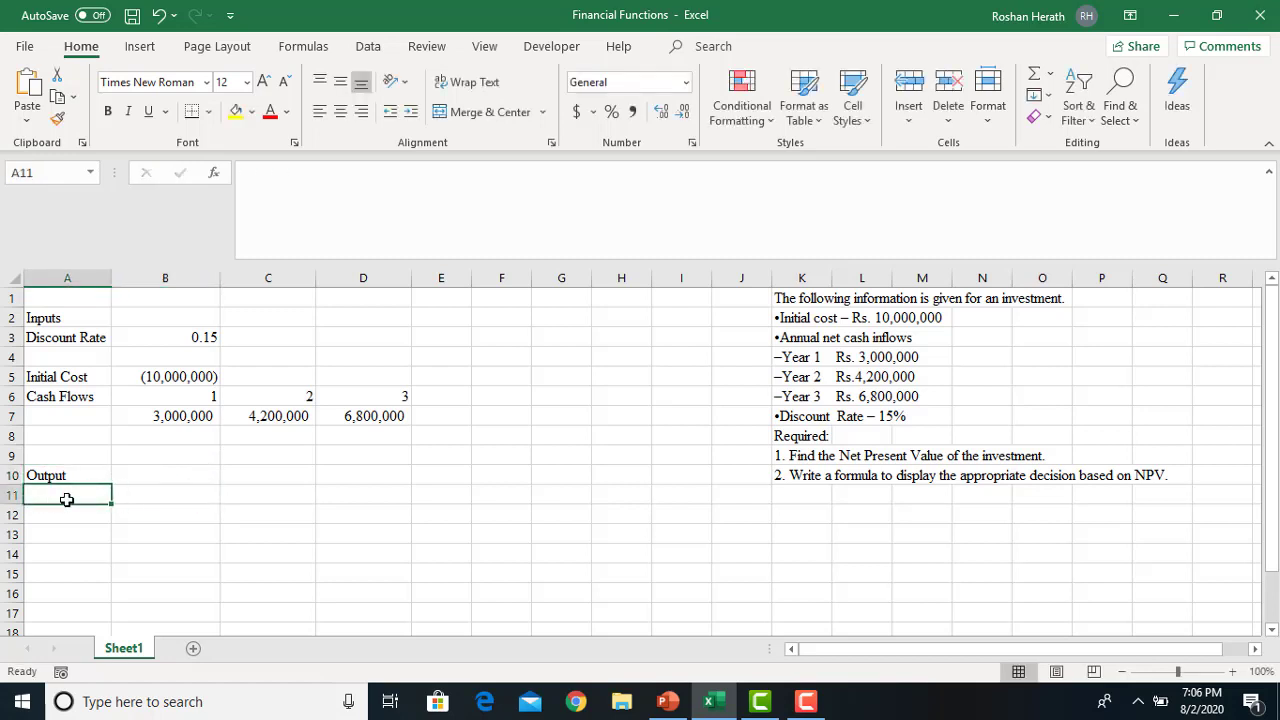
pyautogui.write('Per')
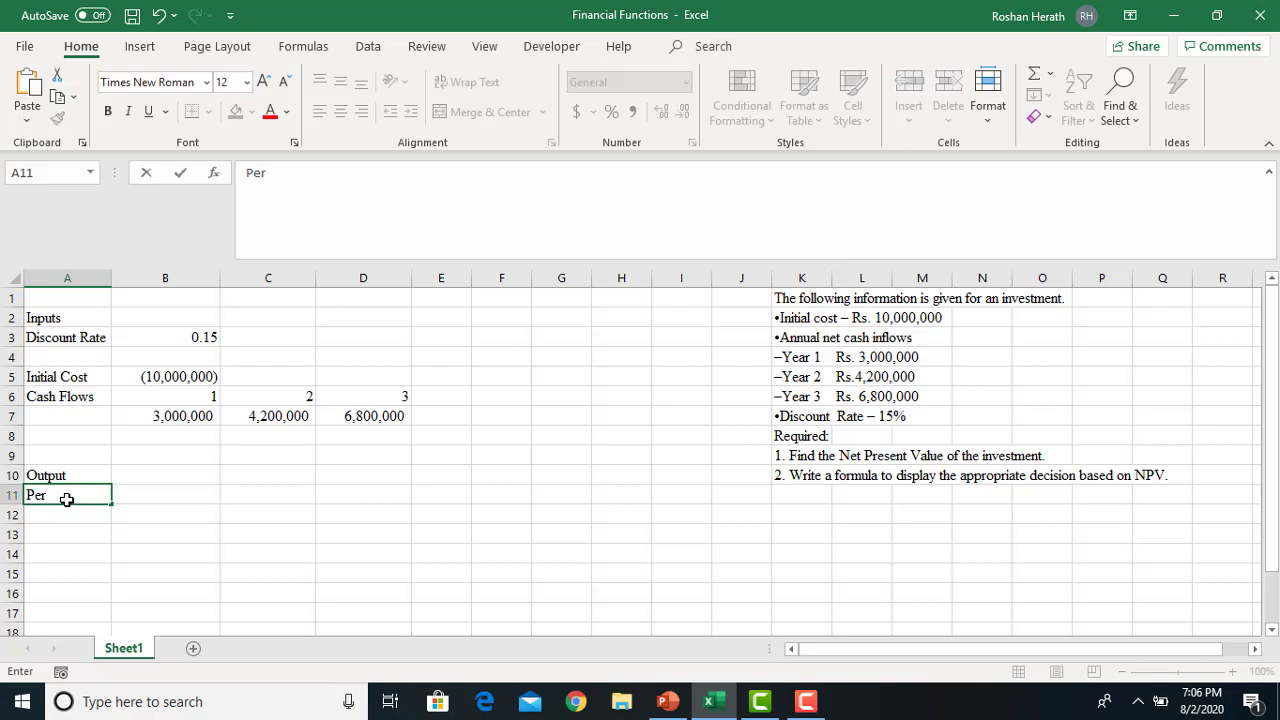
pyautogui.write('iod')
# - Enter the period numbers 0, 1, 2 and 3 in B11, C11, D11 and E11
pyautogui.click(140, 494)
pyautogui.write('0')
pyautogui.press('Tab')
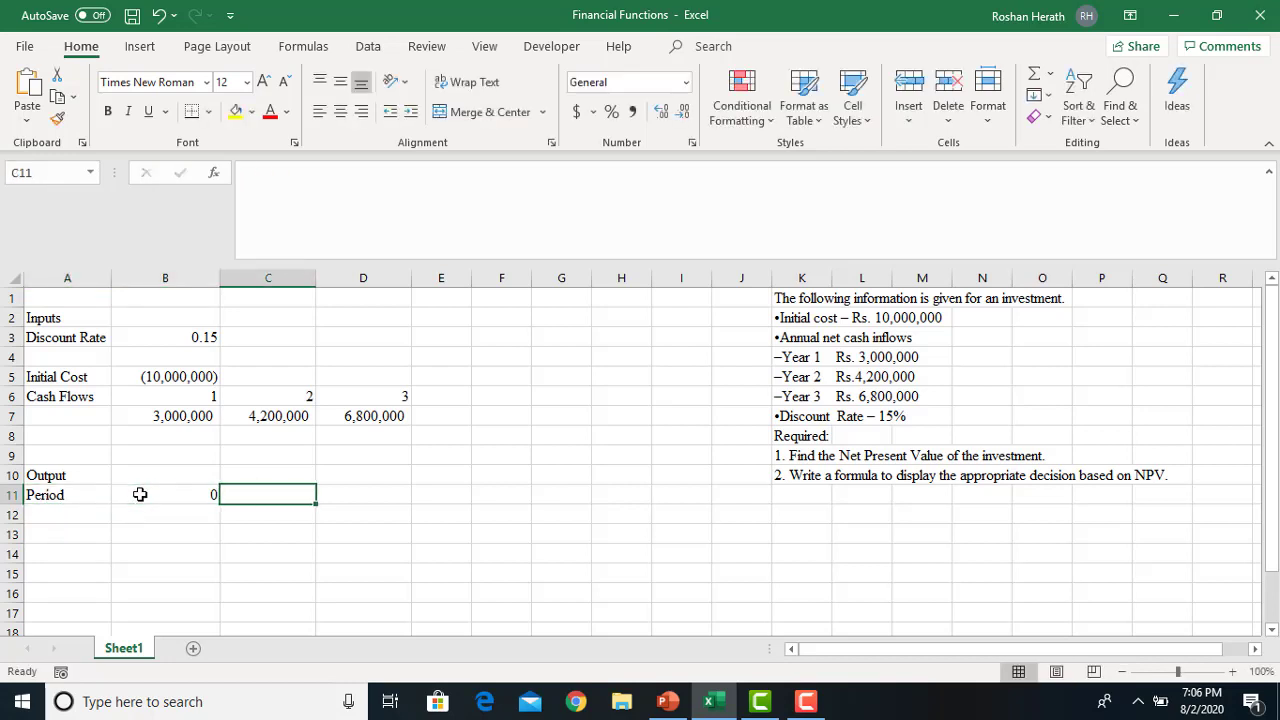
pyautogui.write('1')
pyautogui.press('Tab')
pyautogui.write('1')
pyautogui.press('Tab')
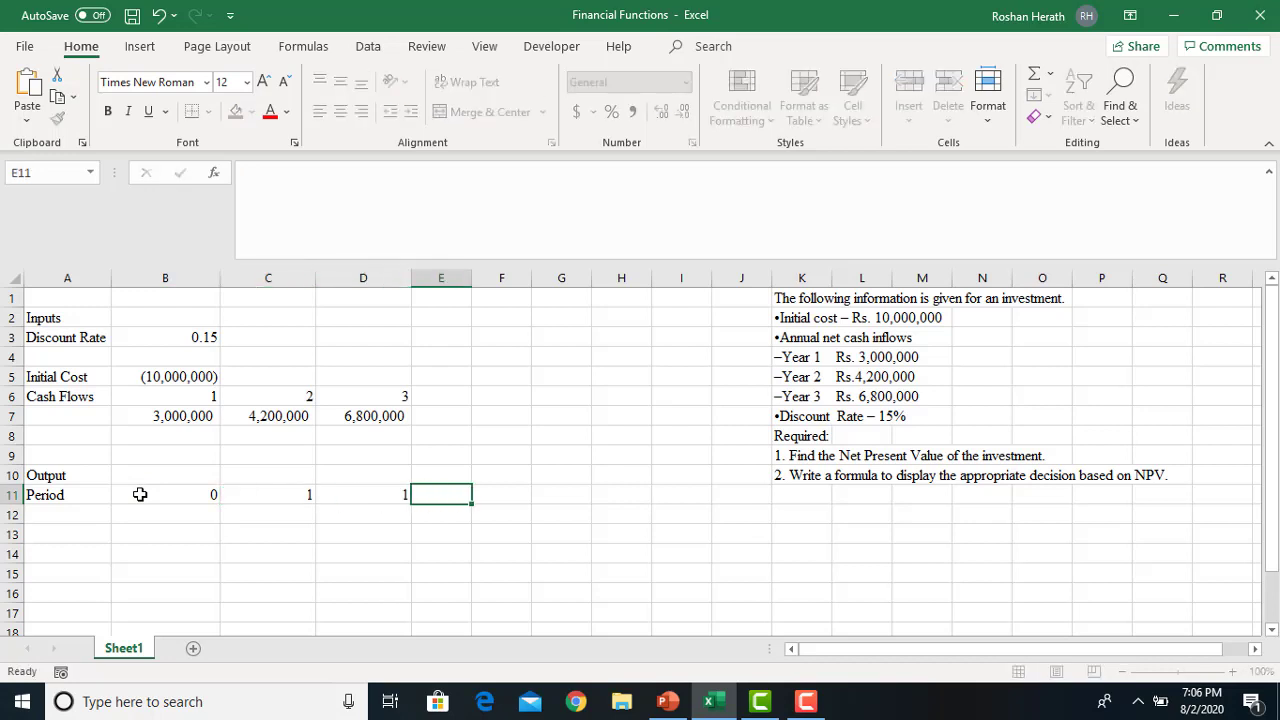
pyautogui.click(377, 494)
pyautogui.write('2')
pyautogui.press('Tab')
pyautogui.write('3')
pyautogui.press('Return')
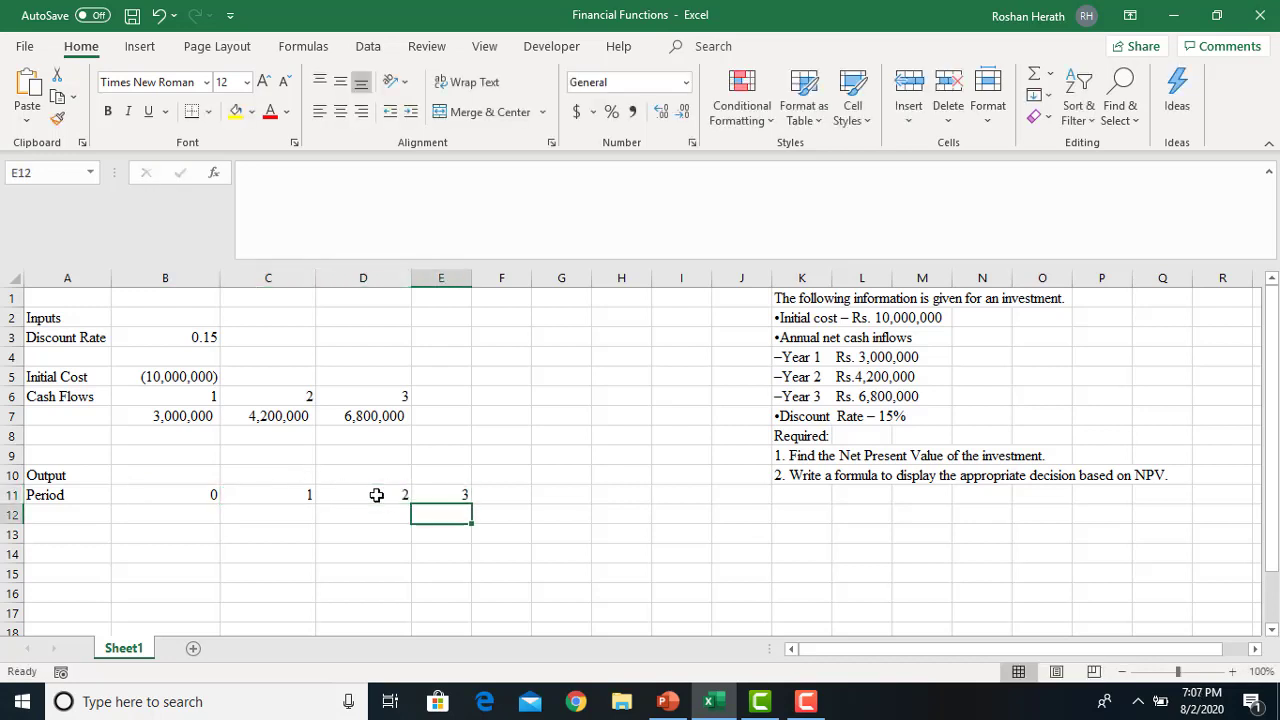
pyautogui.click(187, 494)
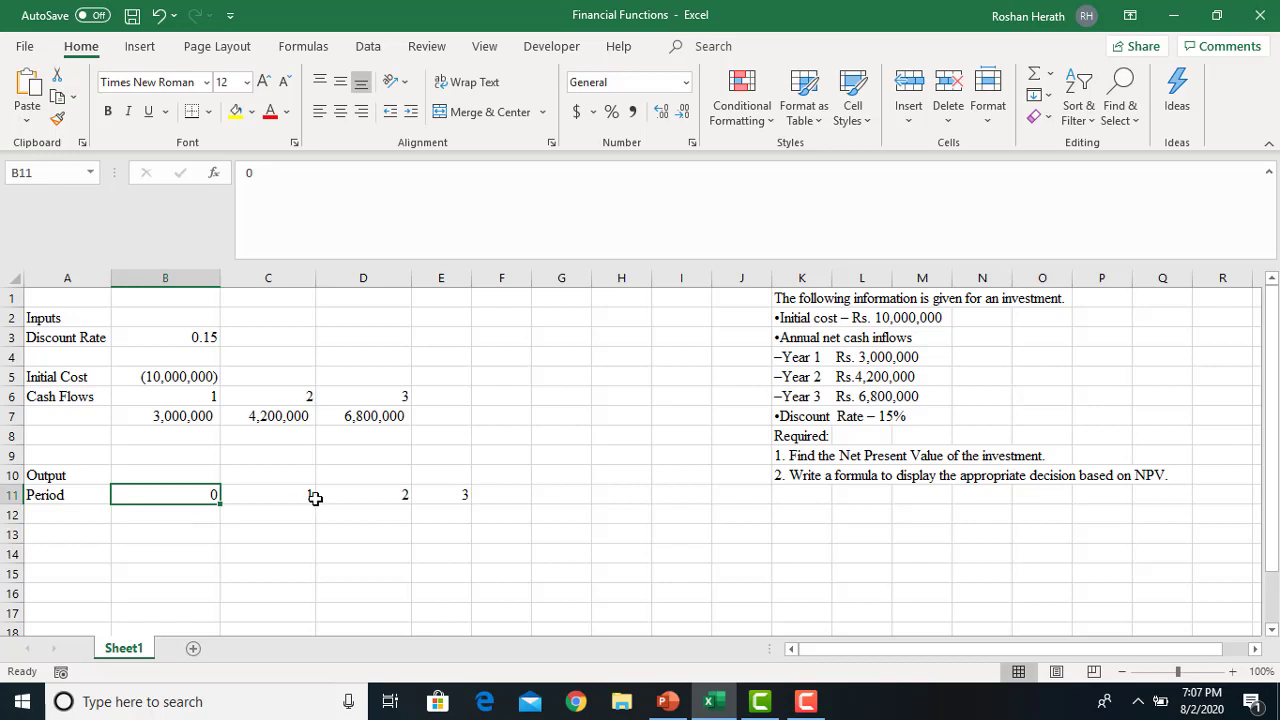
pyautogui.click(286, 494)
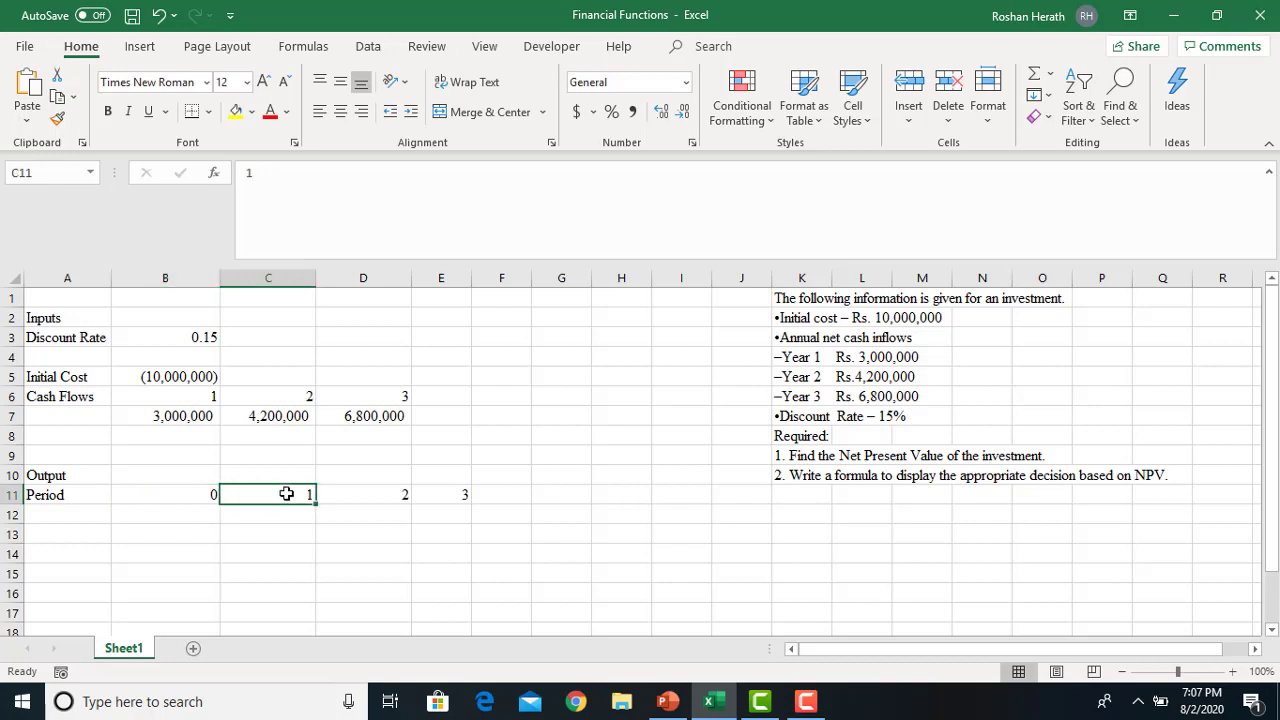
pyautogui.click(362, 494)
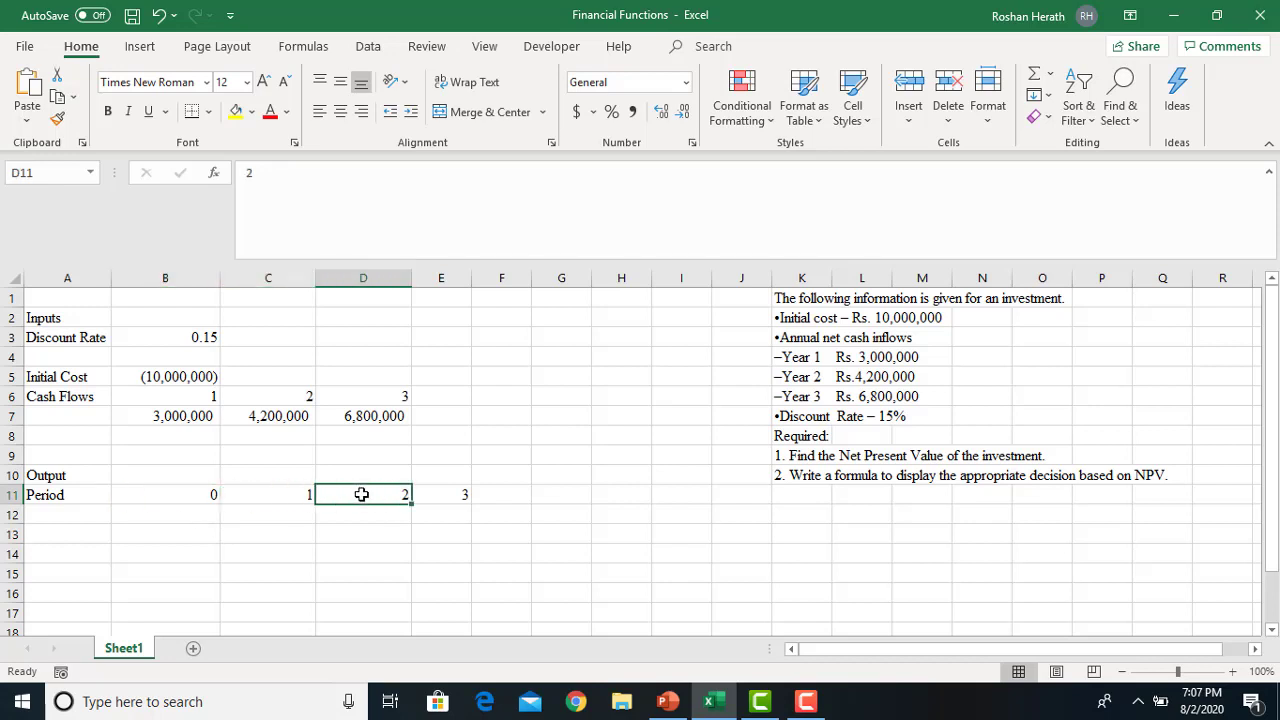
pyautogui.click(450, 493)
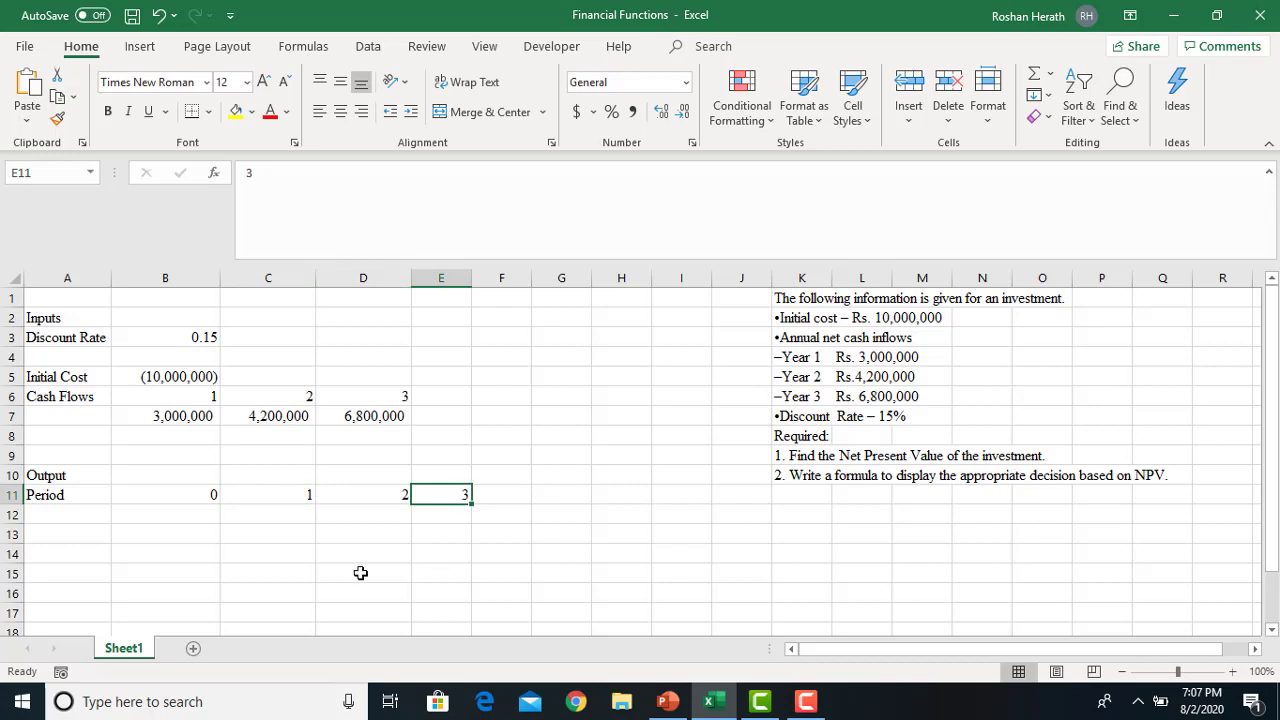
# - Enter the label Cashflows in A12 and link B12 to the initial cost with =B5
pyautogui.click(57, 520)
pyautogui.write('Cas')
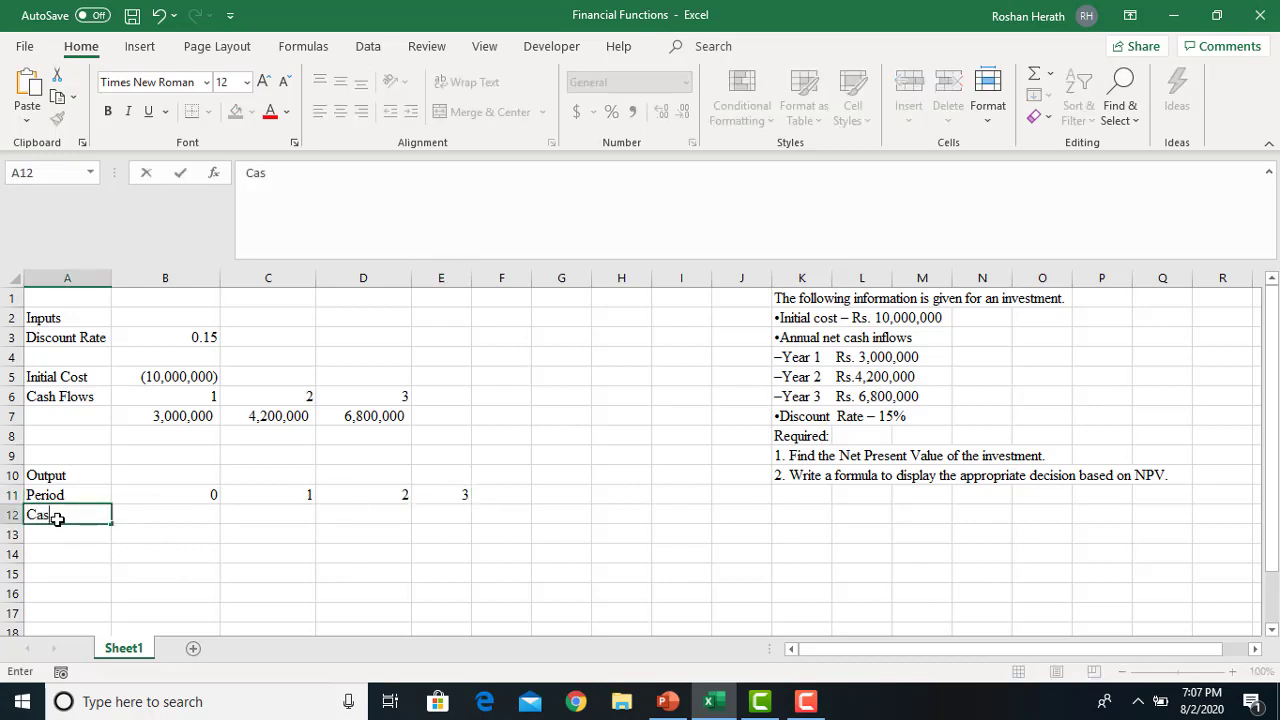
pyautogui.write('hflows')
pyautogui.click(172, 517)
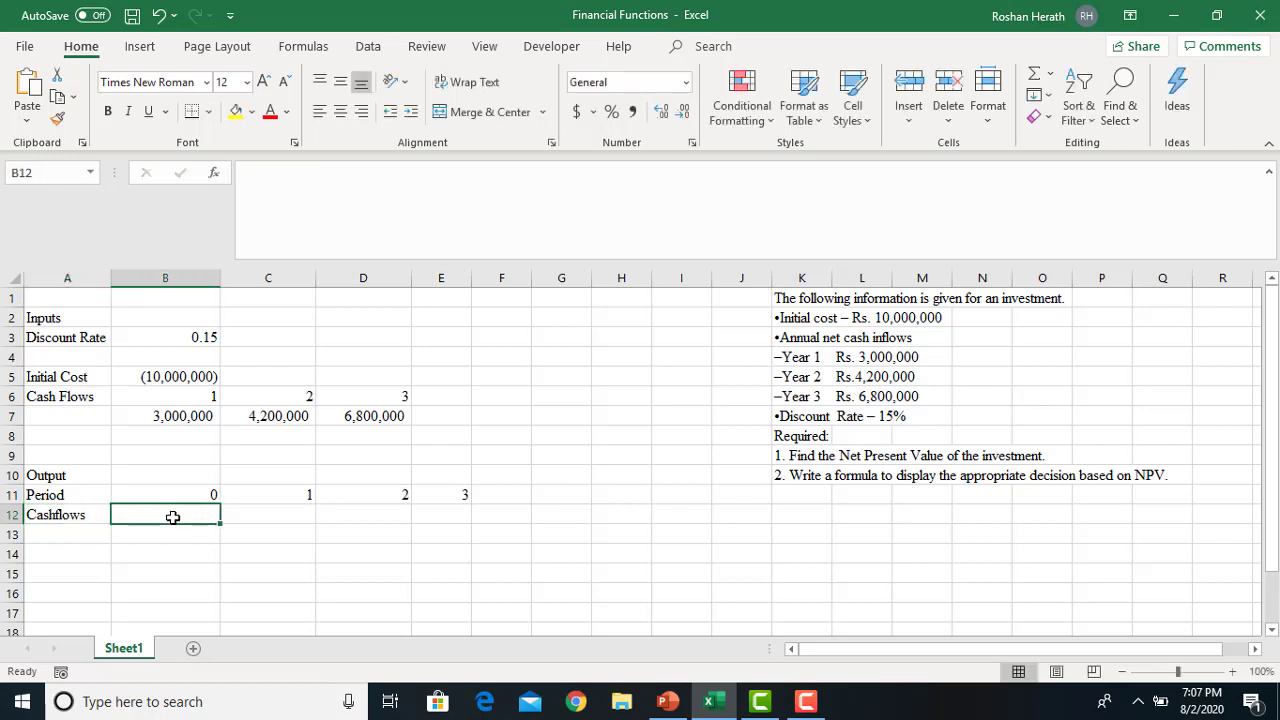
pyautogui.write('=')
pyautogui.click(150, 377)
pyautogui.press('Return')
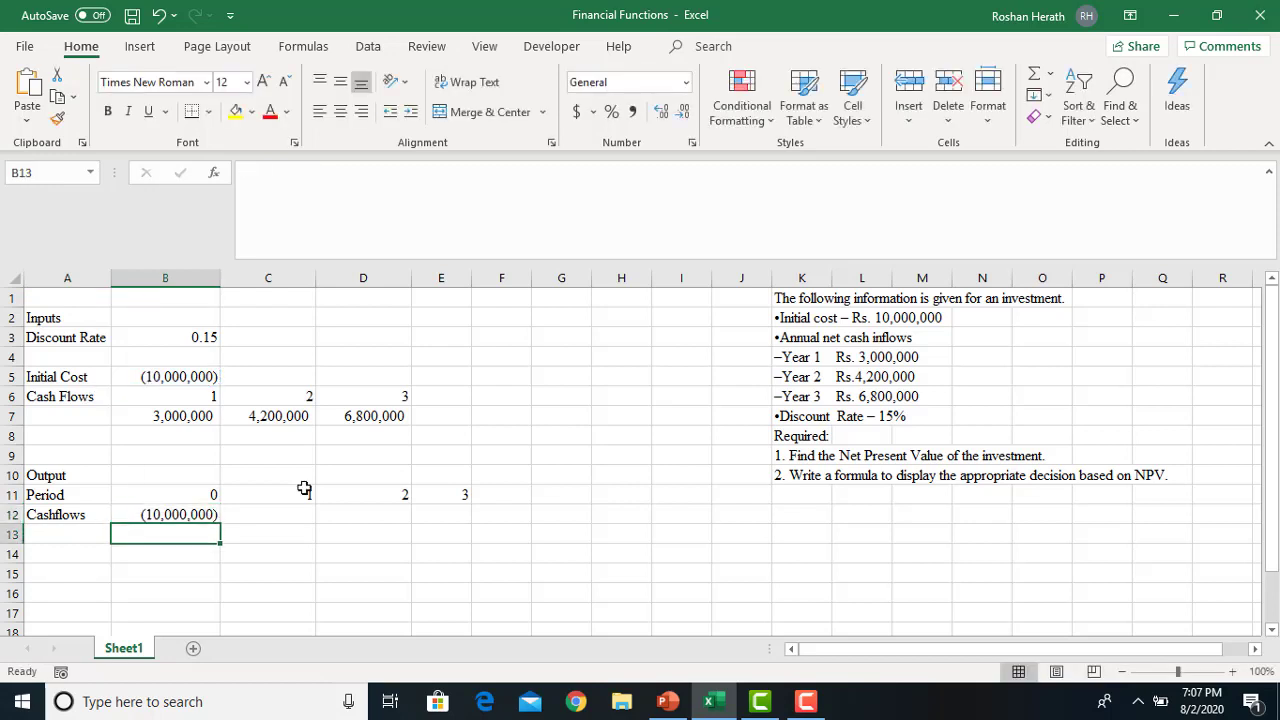
# - Link the period 1 cash flow in C12 to the first year's inflow with =B7
pyautogui.click(260, 517)
pyautogui.write('=')
pyautogui.click(172, 418)
pyautogui.press('Return')
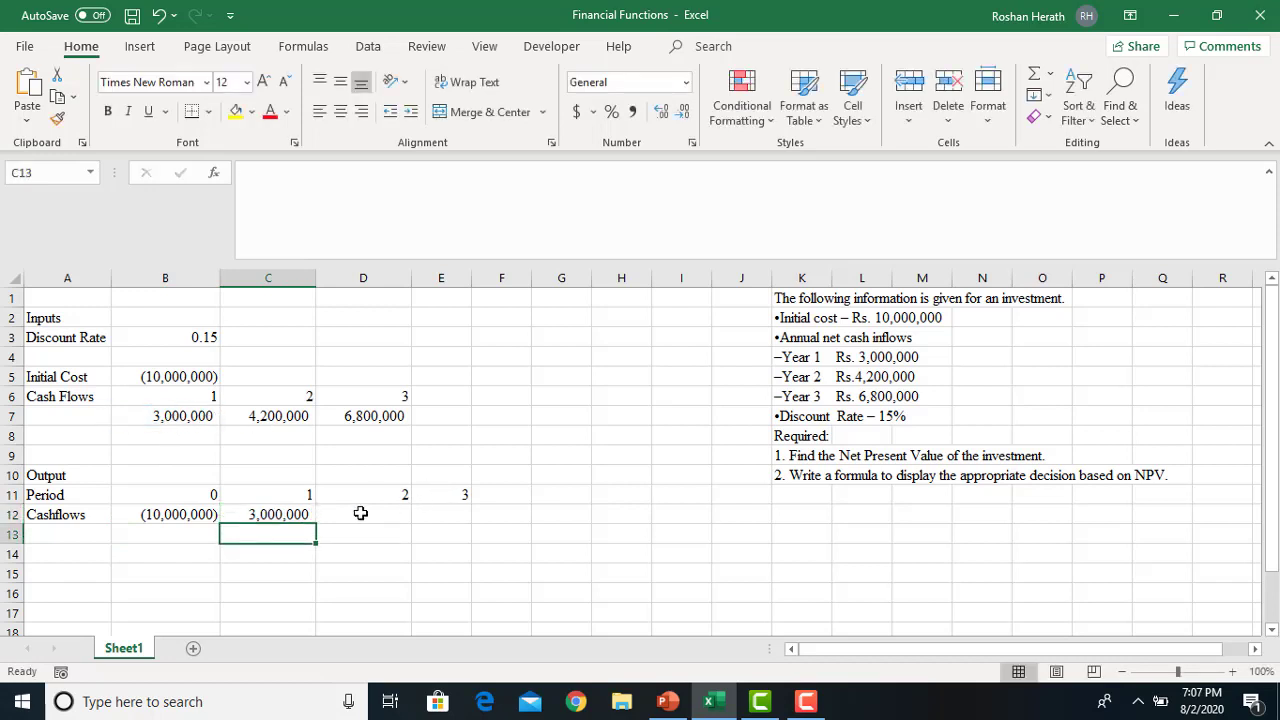
pyautogui.click(343, 513)
pyautogui.write('=')
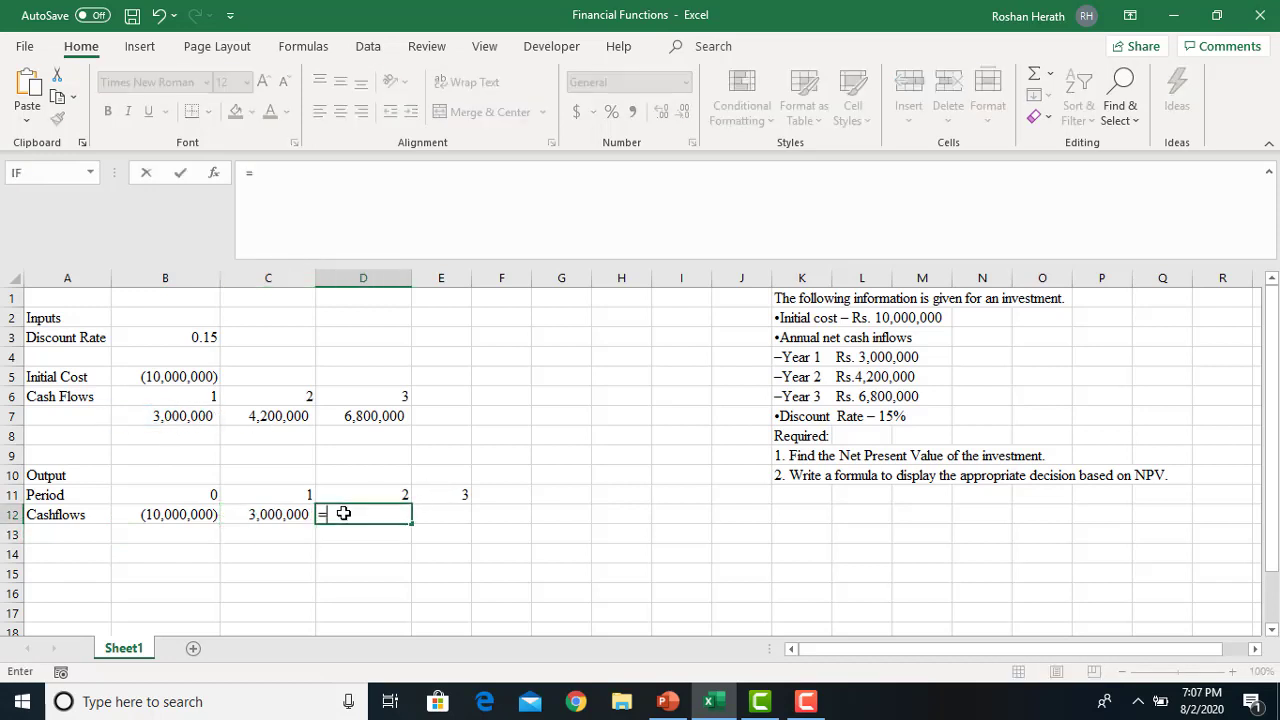
pyautogui.click(270, 416)
pyautogui.hotkey('ctrl', 'Return')
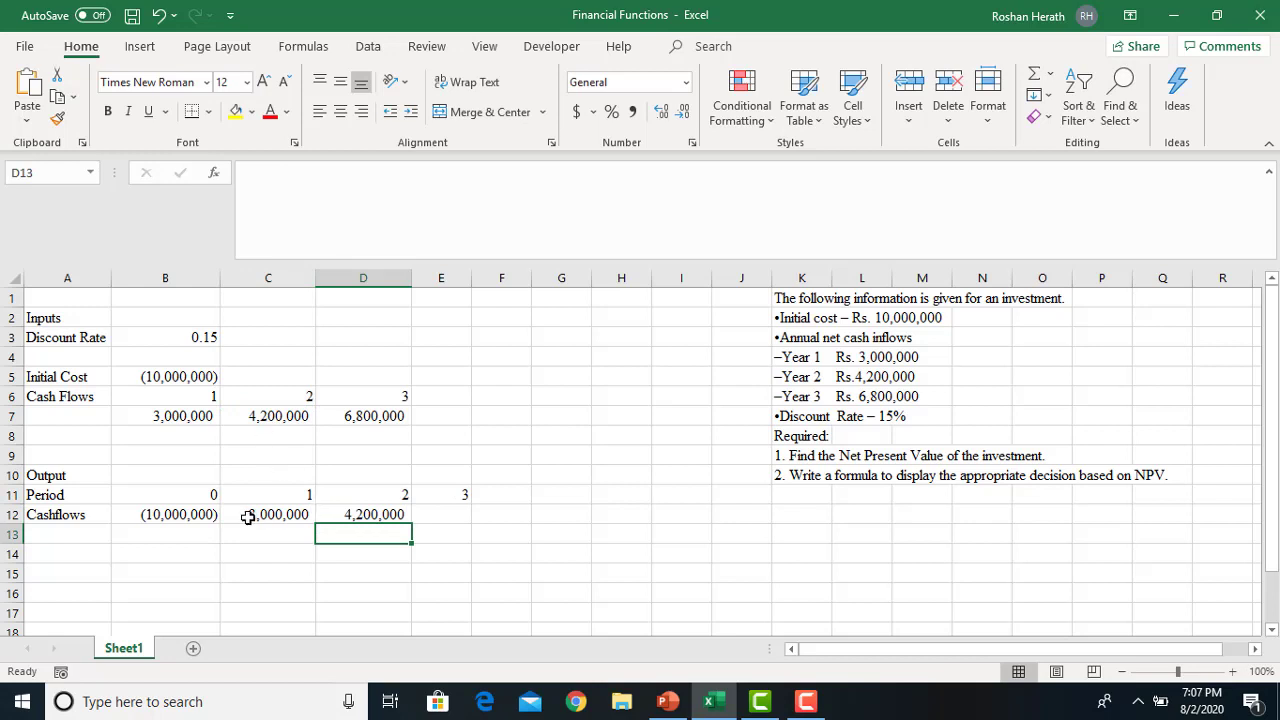
pyautogui.click(286, 517)
pyautogui.click(352, 515)
pyautogui.press('Delete')
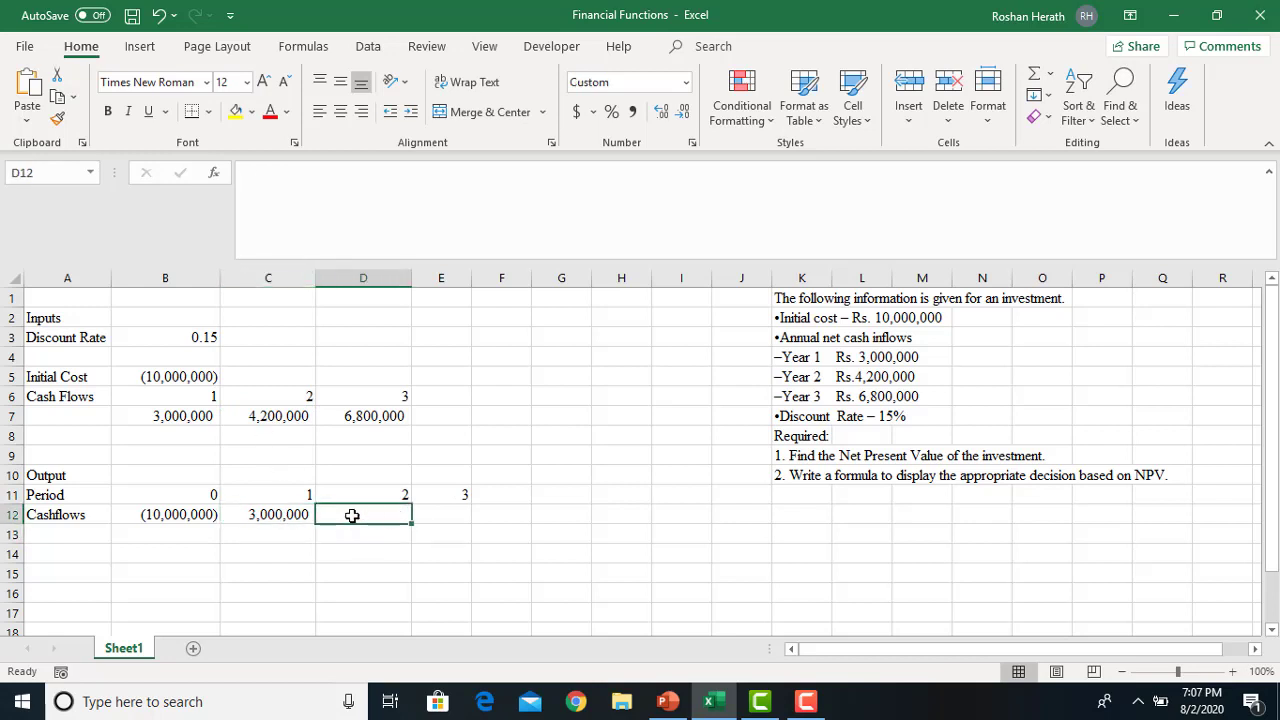
# - Fill the cash flow formula in C12 across to E12 and autofit the width of column E
pyautogui.click(284, 511)
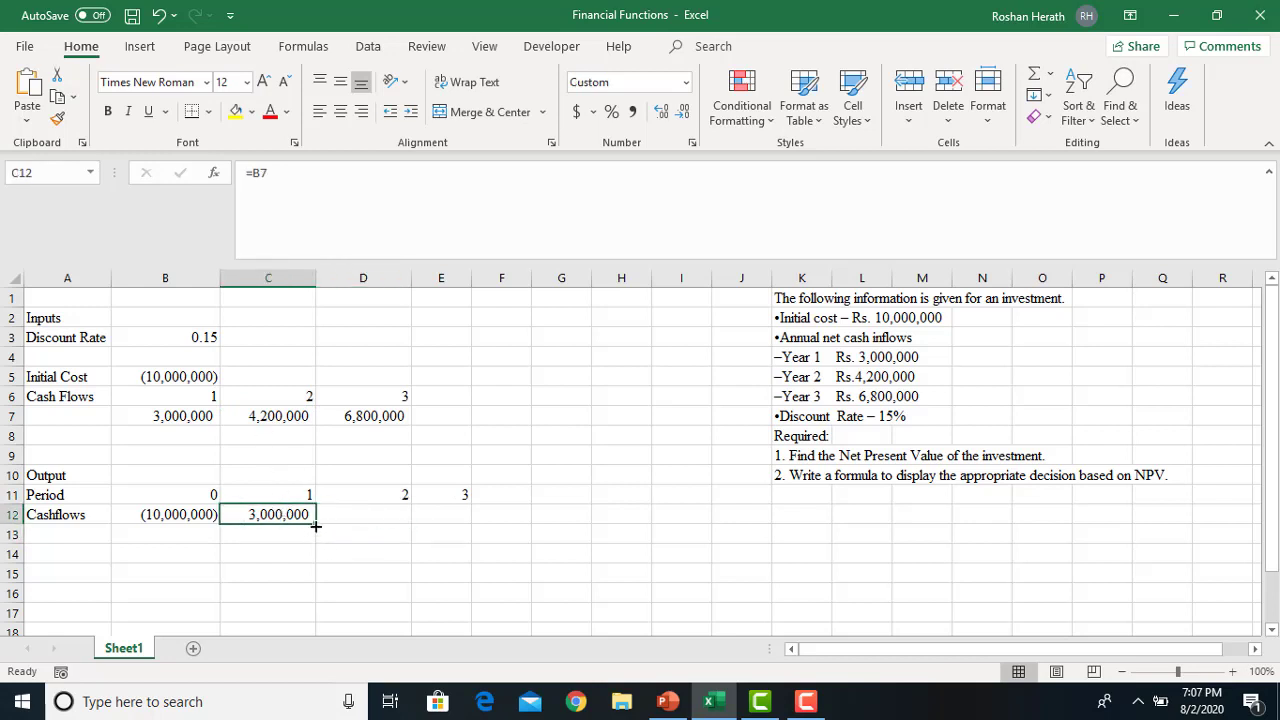
pyautogui.moveTo(315, 525); pyautogui.dragTo(470, 525)
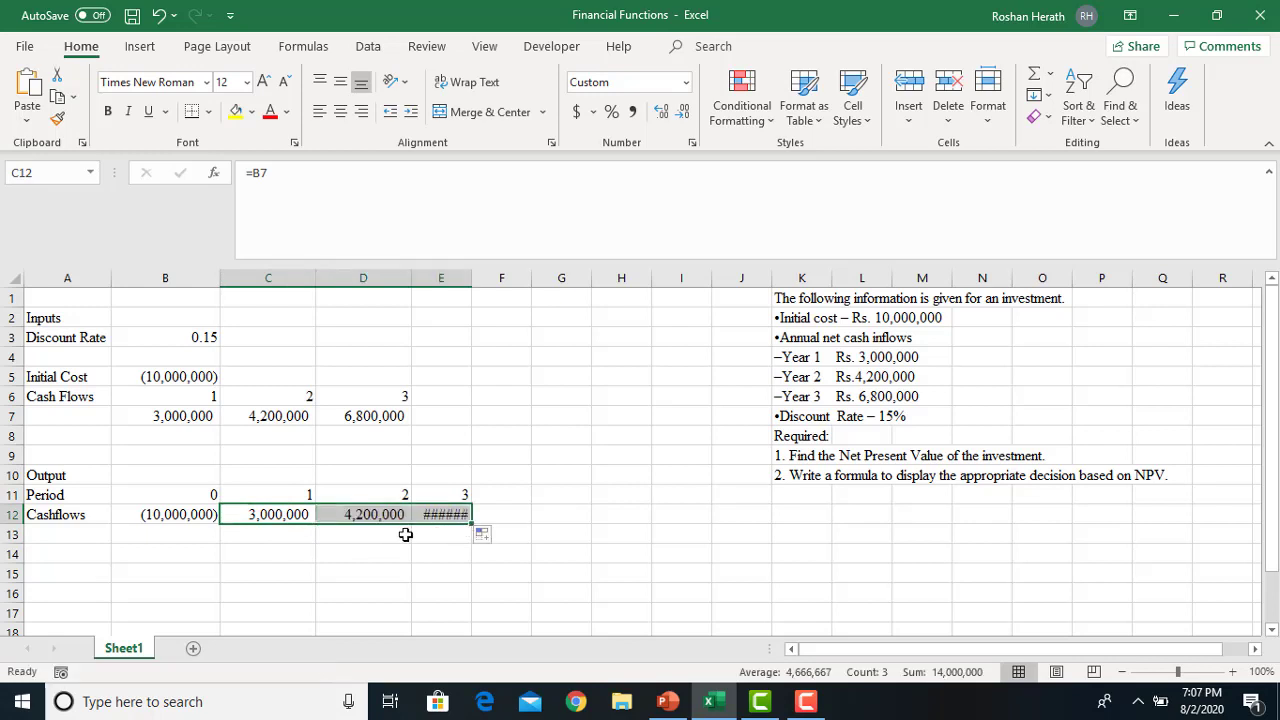
pyautogui.doubleClick(474, 260)
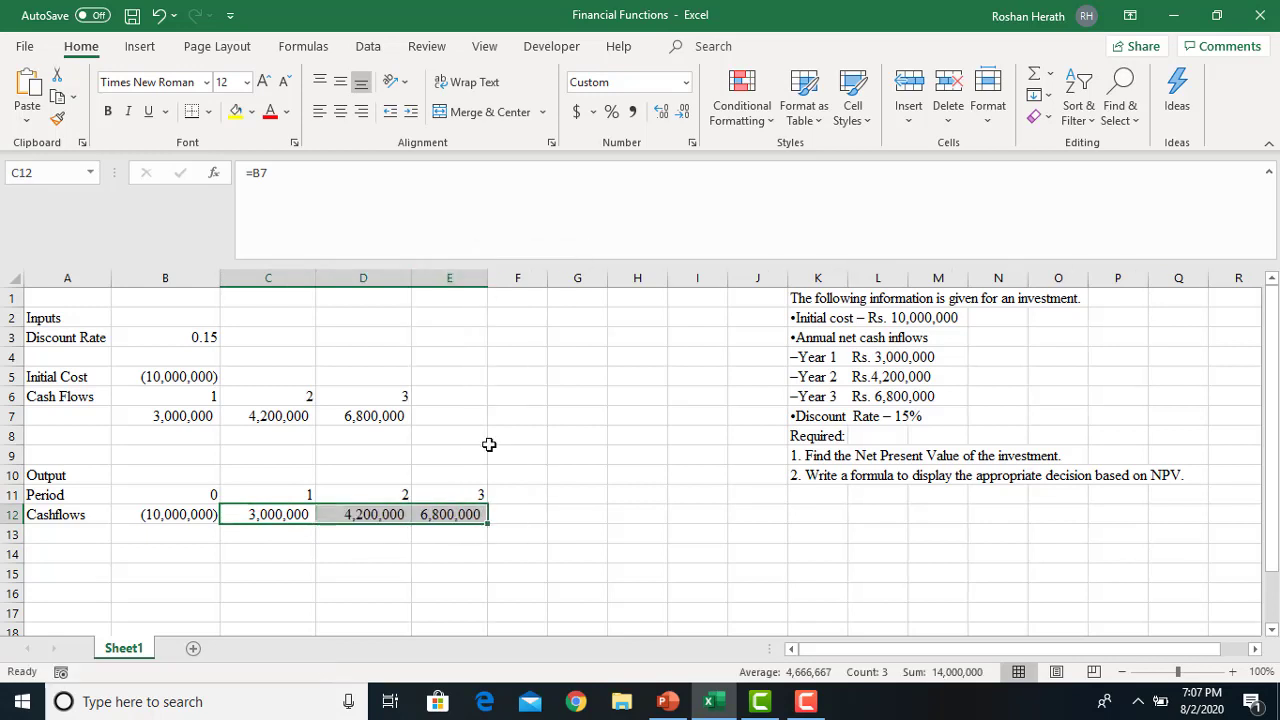
pyautogui.click(291, 557)
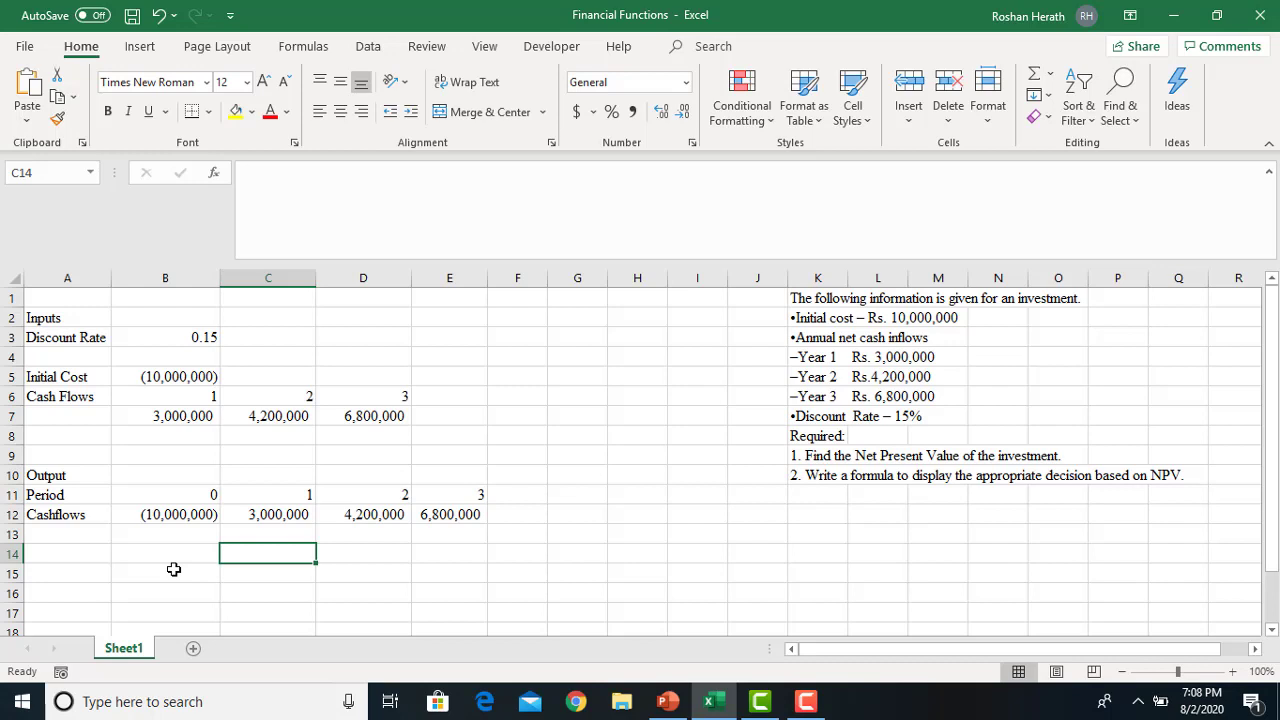
# - Enter the label Discount Factor in A13 and autofit the width of column A
pyautogui.click(62, 538)
pyautogui.write('D')
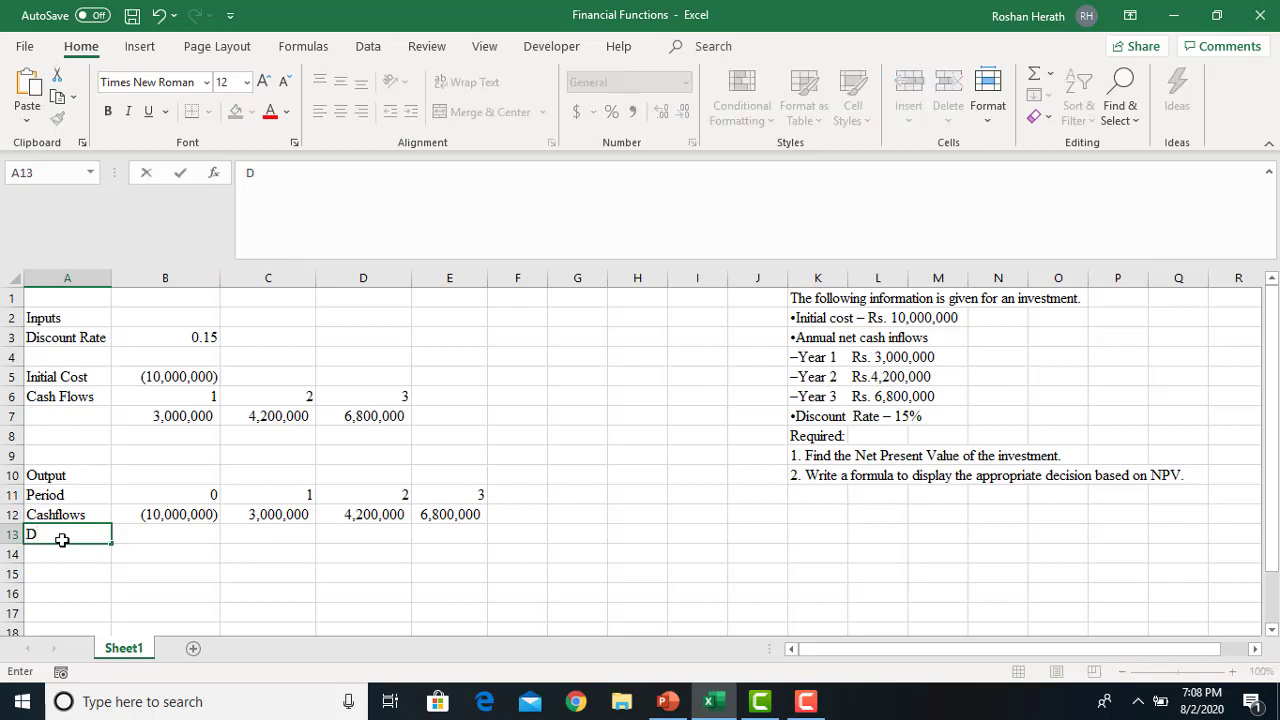
pyautogui.write('/')
pyautogui.press('BackSpace')
pyautogui.write('ISCOUNT')
pyautogui.press('BackSpace')
pyautogui.press('BackSpace')
pyautogui.press('BackSpace')
pyautogui.press('BackSpace')
pyautogui.press('BackSpace')
pyautogui.press('BackSpace')
pyautogui.press('BackSpace')
pyautogui.press('BackSpace')
pyautogui.write('iscount Factor')
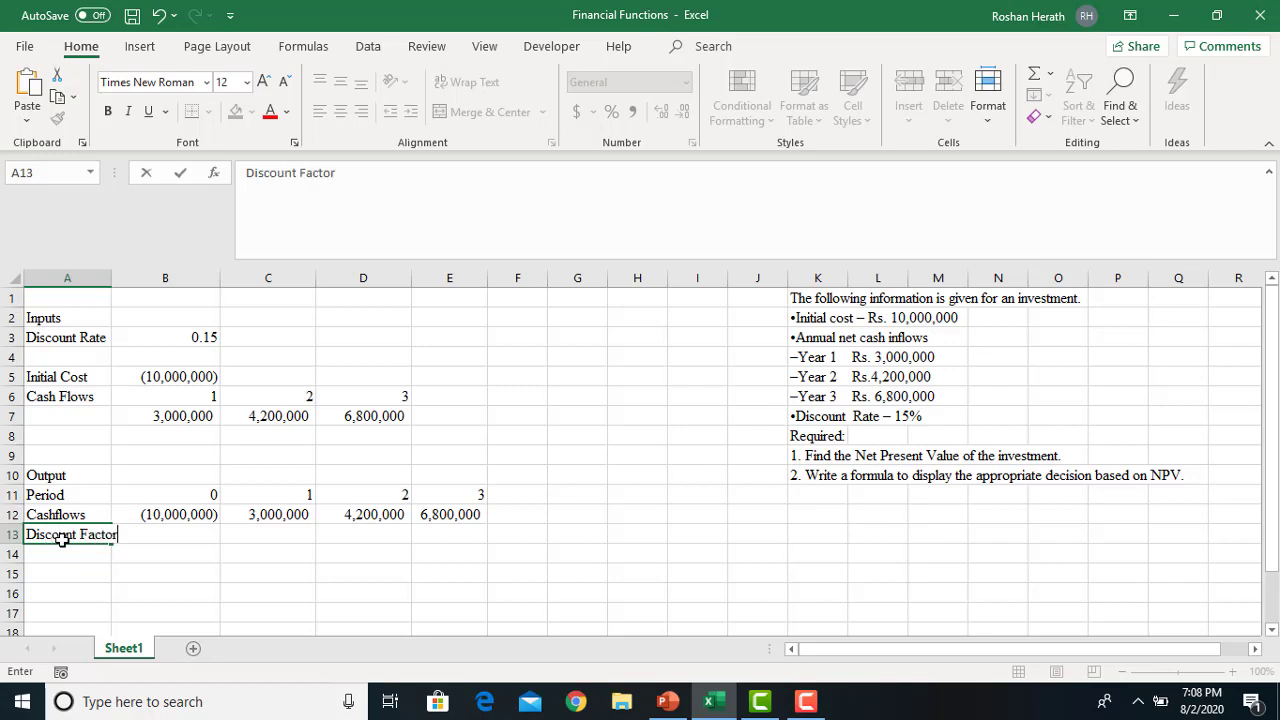
pyautogui.click(157, 578)
pyautogui.doubleClick(111, 277)
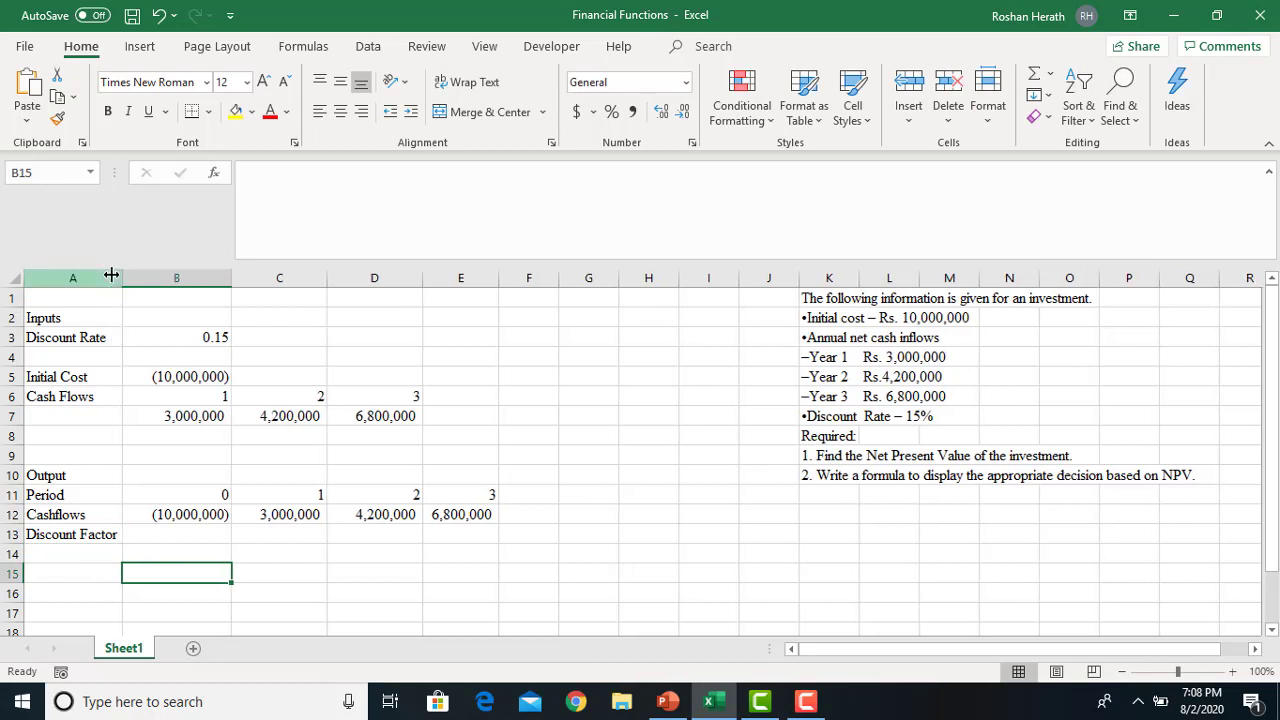
# - Enter 1 in B13 as the discount factor for period 0
pyautogui.click(212, 539)
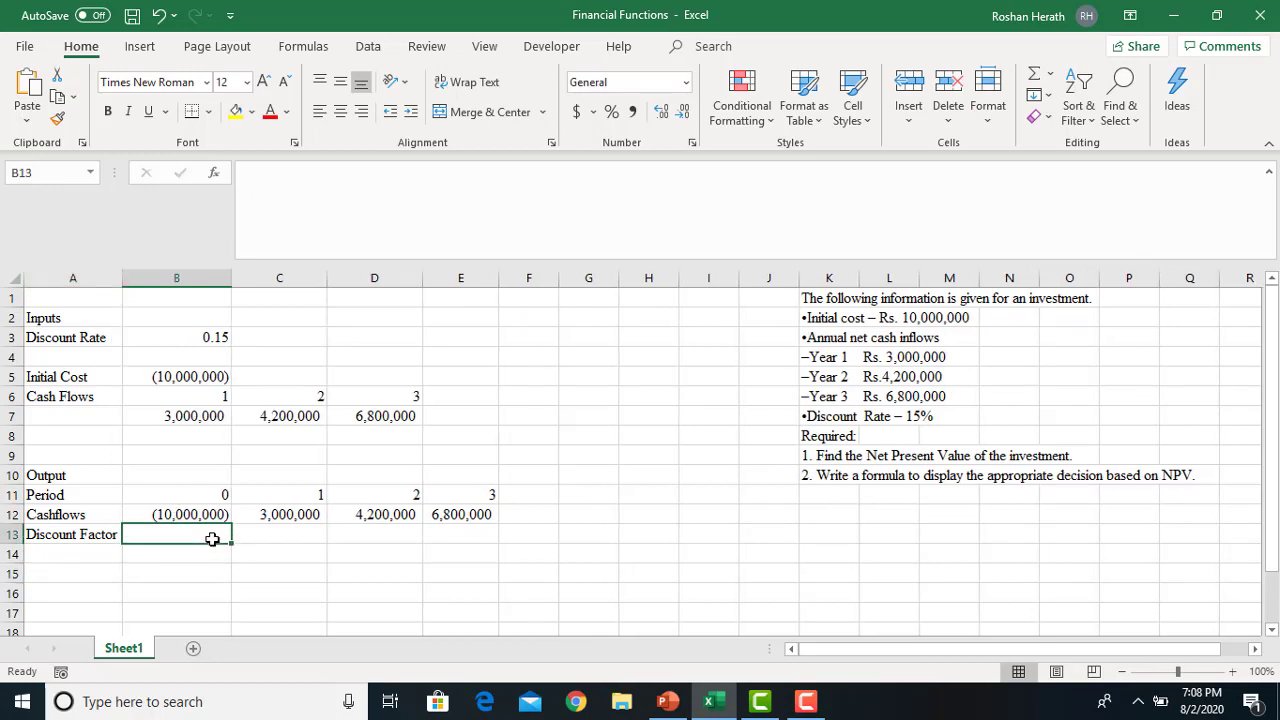
pyautogui.write('1')
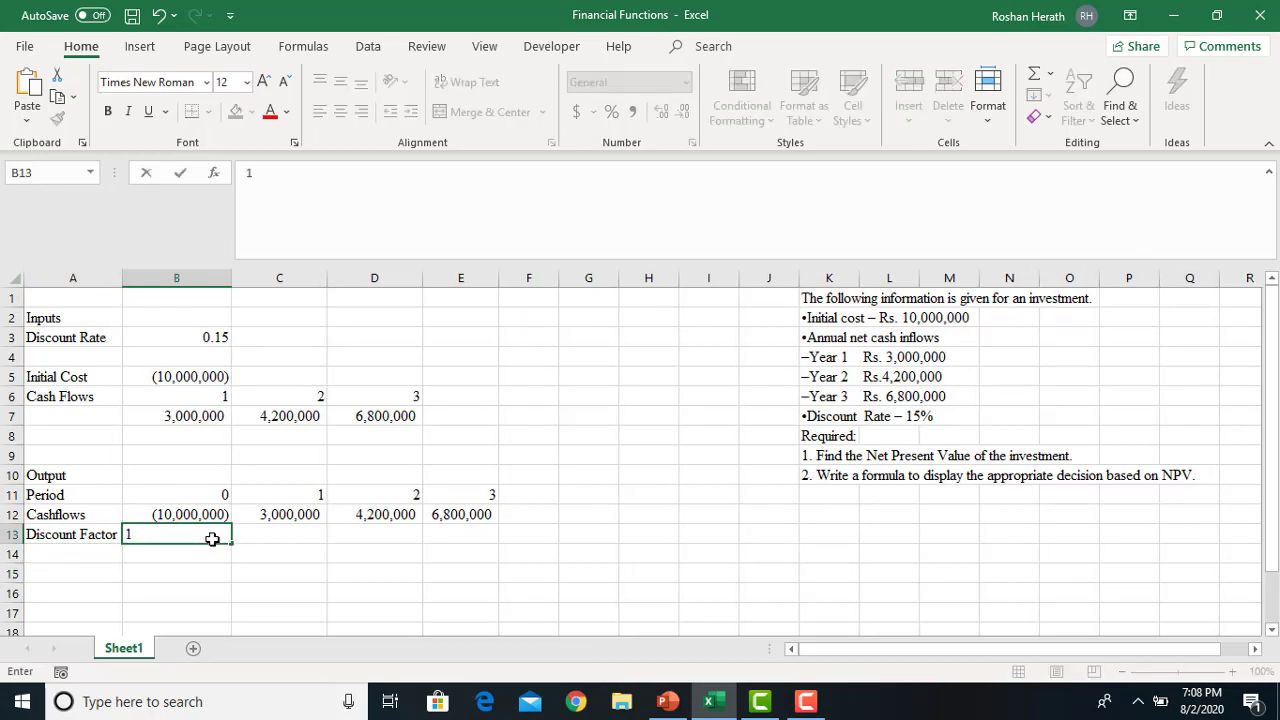
pyautogui.press('Return')
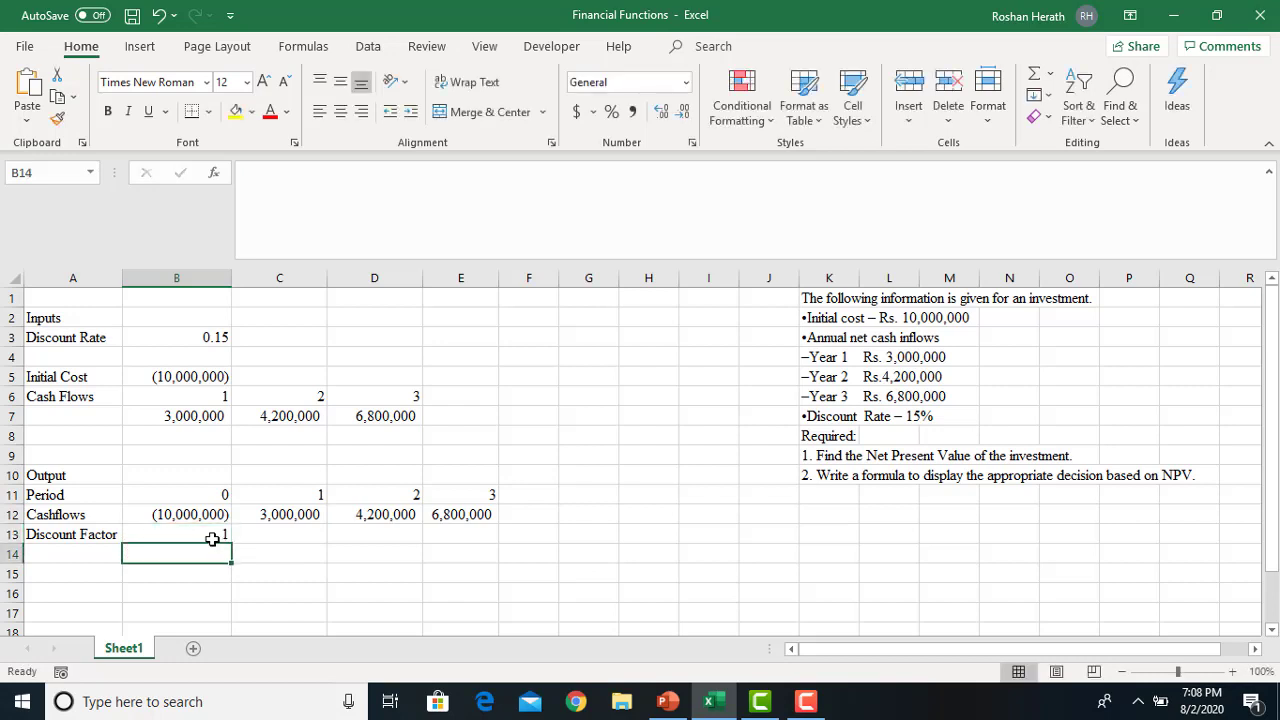
# - Calculate the period 1 discount factor in C13 with =B13/(1+$B$3), keeping the discount rate reference absolute
pyautogui.click(280, 533)
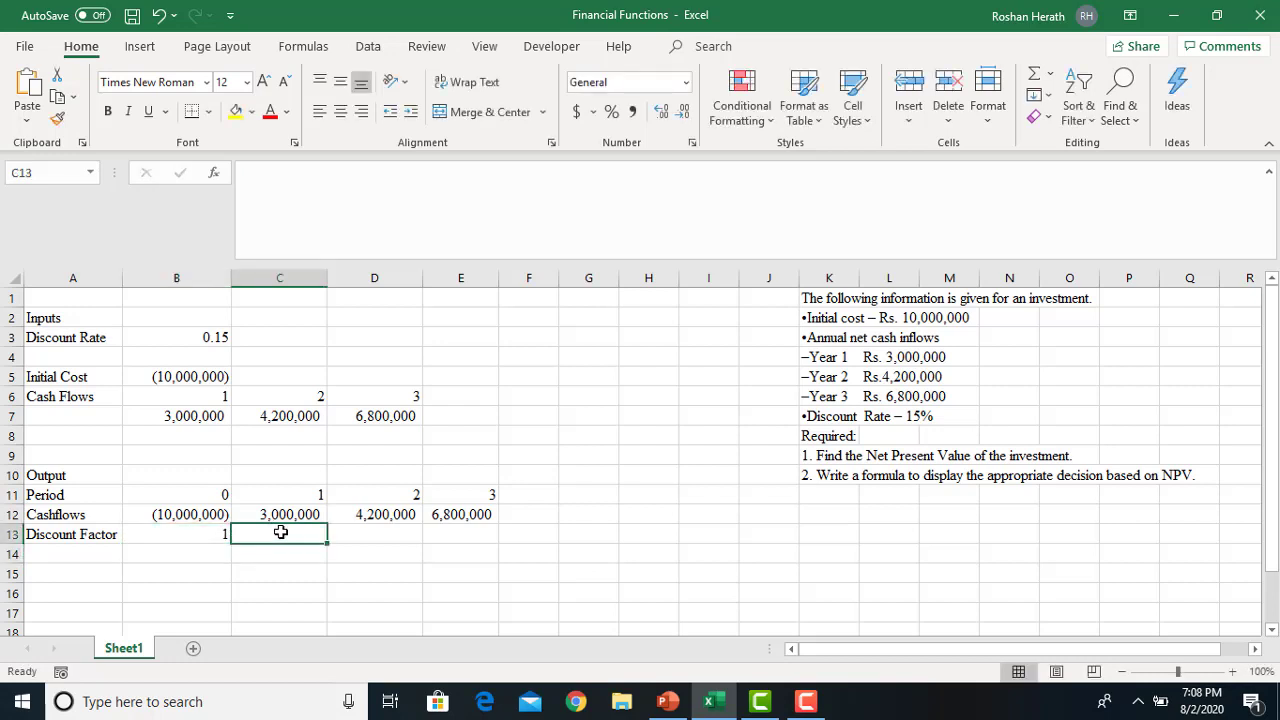
pyautogui.write('=')
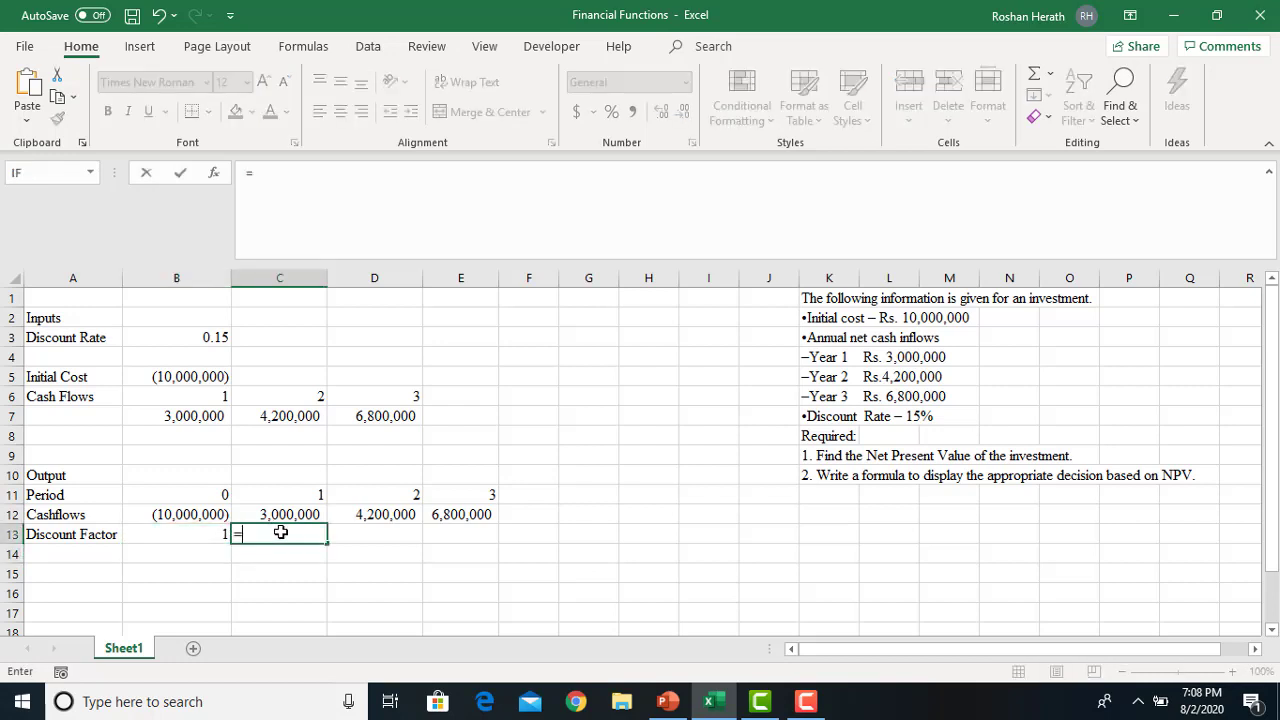
pyautogui.click(175, 533)
pyautogui.write('/')
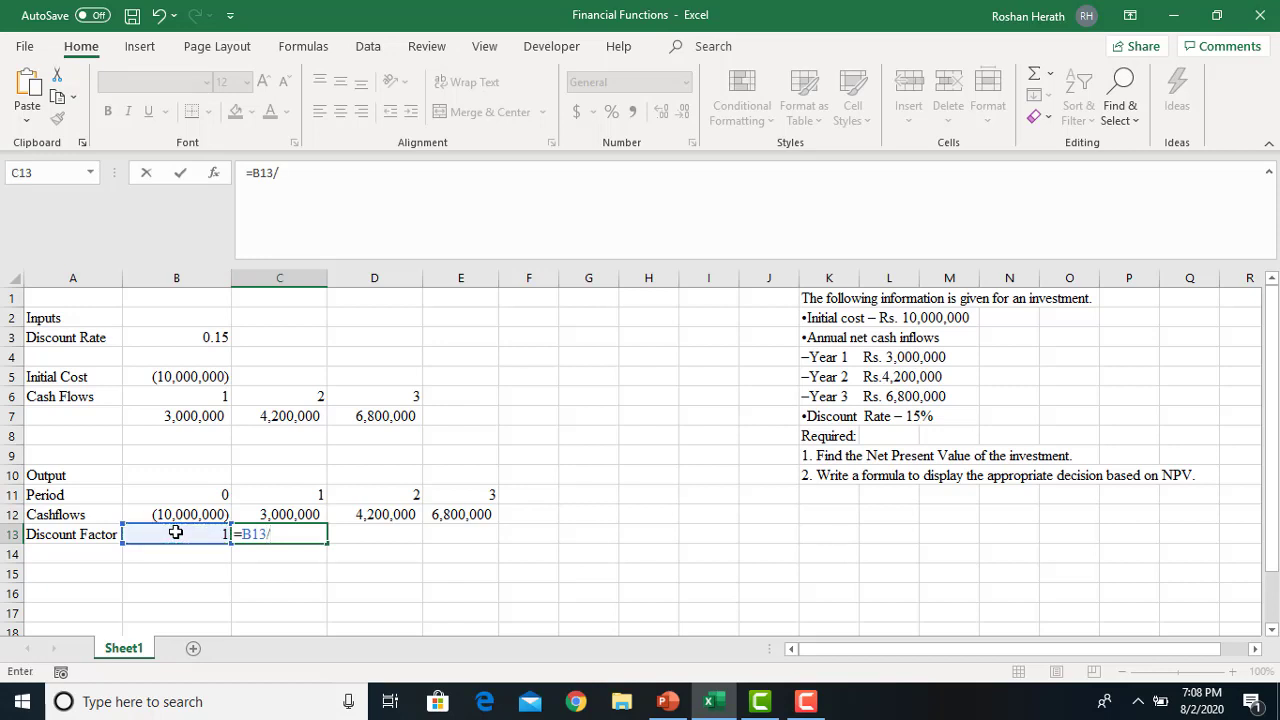
pyautogui.write('(1+')
pyautogui.click(199, 337)
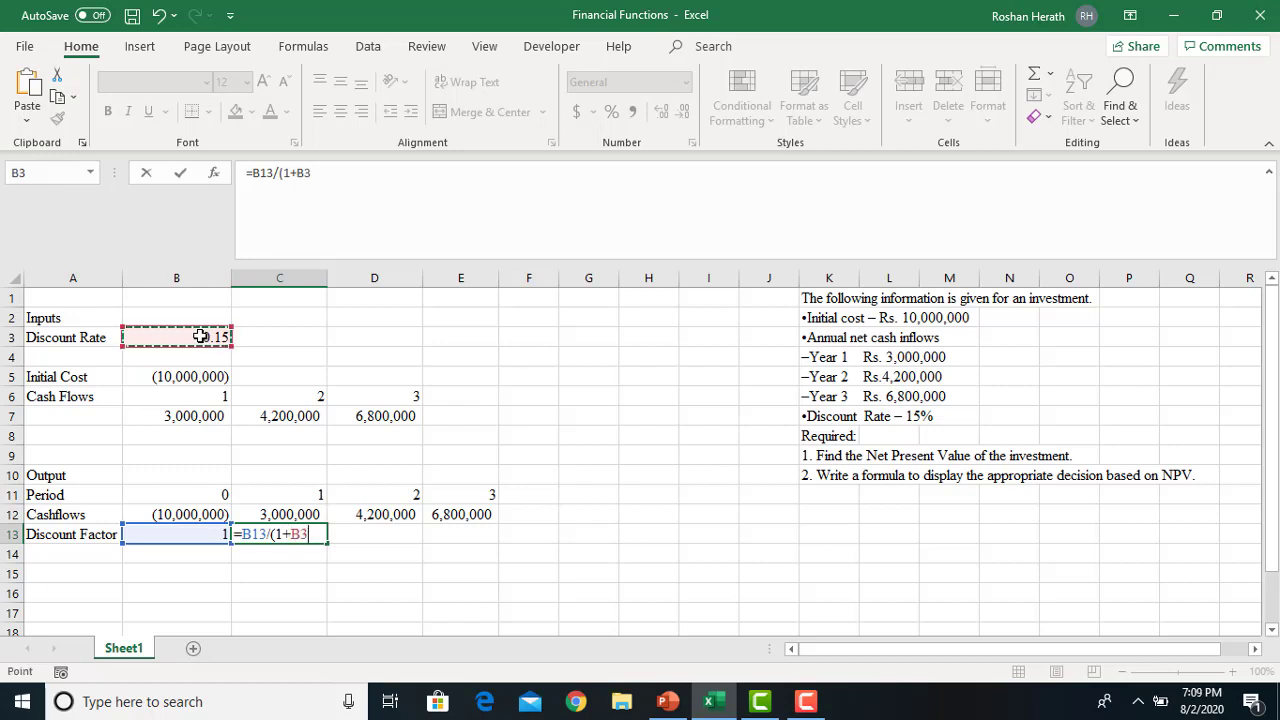
pyautogui.press('F4')
pyautogui.write(')')
pyautogui.press('Return')
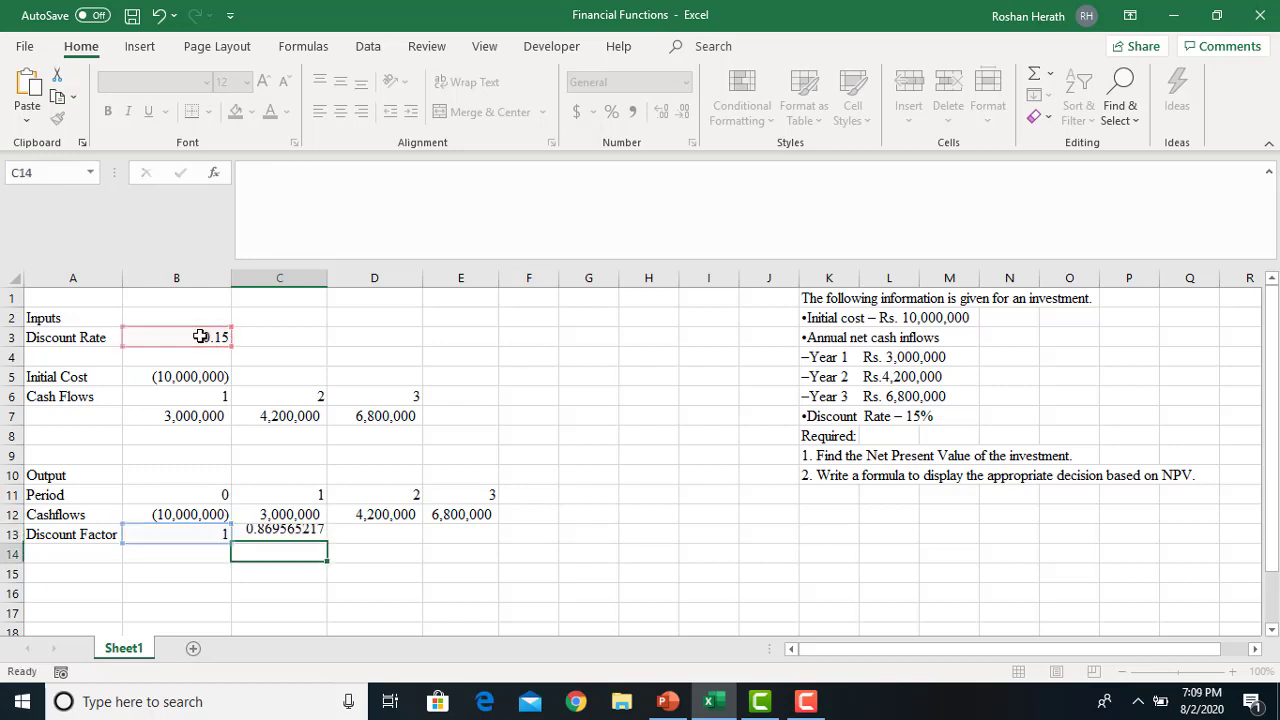
# - Format the discount factor in C13 to show four decimal places
pyautogui.click(274, 531)
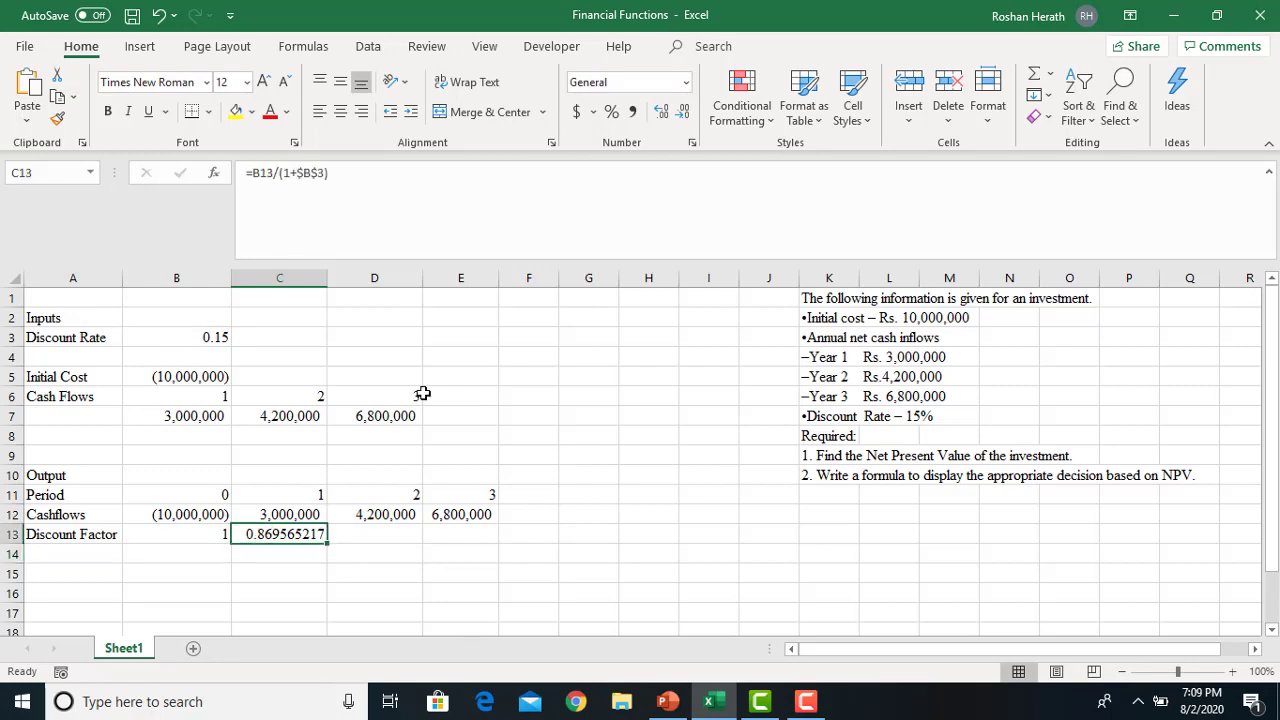
pyautogui.click(663, 112)
pyautogui.click(665, 114)
pyautogui.click(683, 112)
pyautogui.click(683, 112)
pyautogui.click(683, 112)
pyautogui.click(683, 112)
pyautogui.click(683, 114)
pyautogui.click(683, 114)
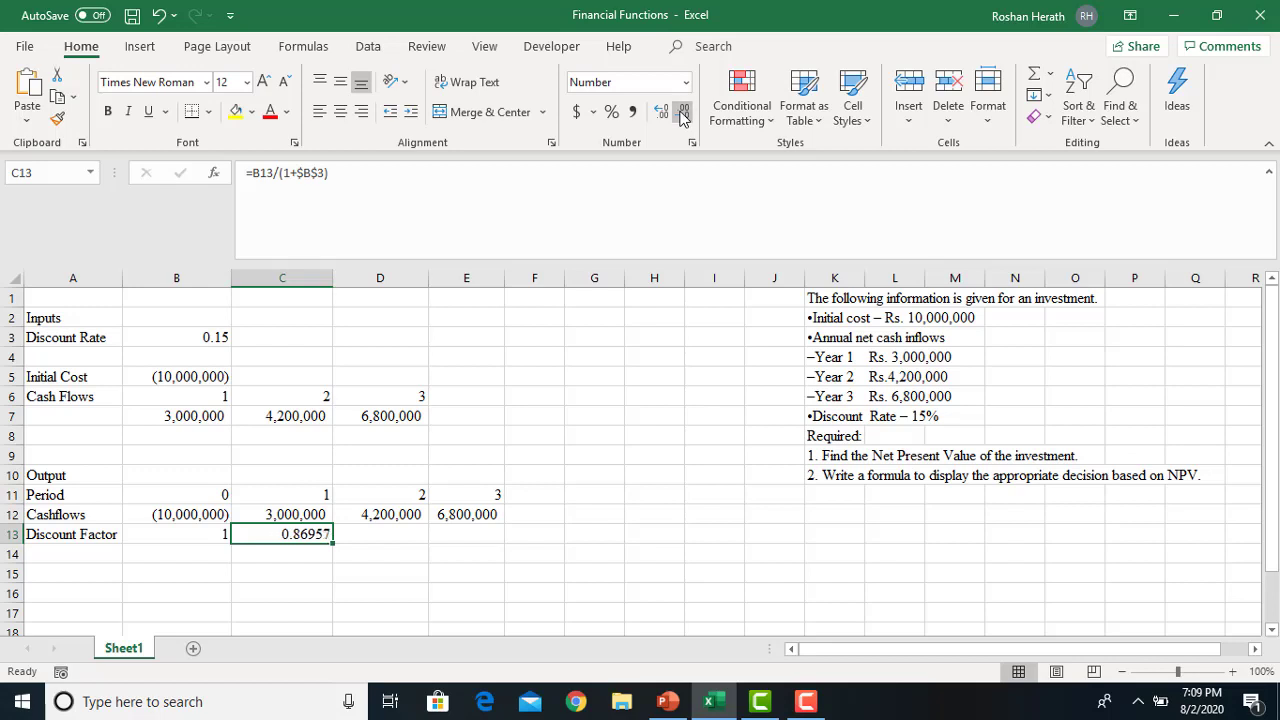
pyautogui.click(683, 116)
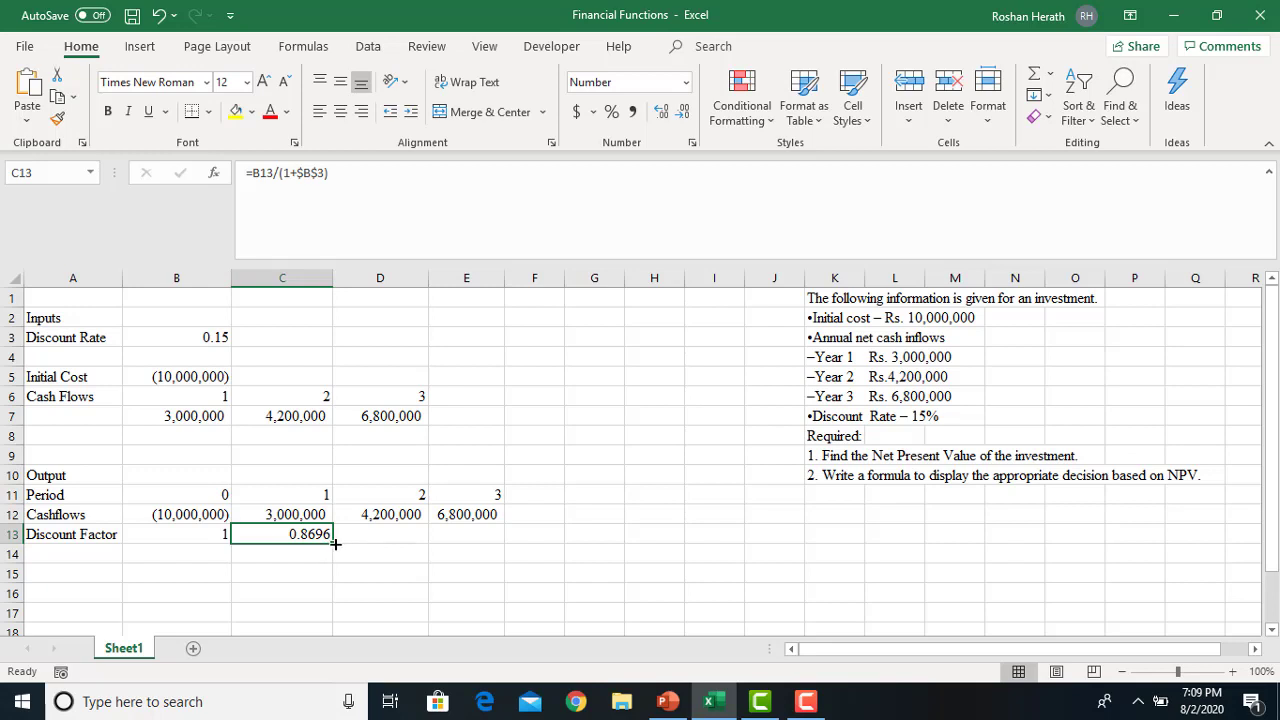
# - Fill the discount factor formula in C13 across to E13 and check the copied formula in D13
pyautogui.moveTo(337, 543); pyautogui.dragTo(484, 537)
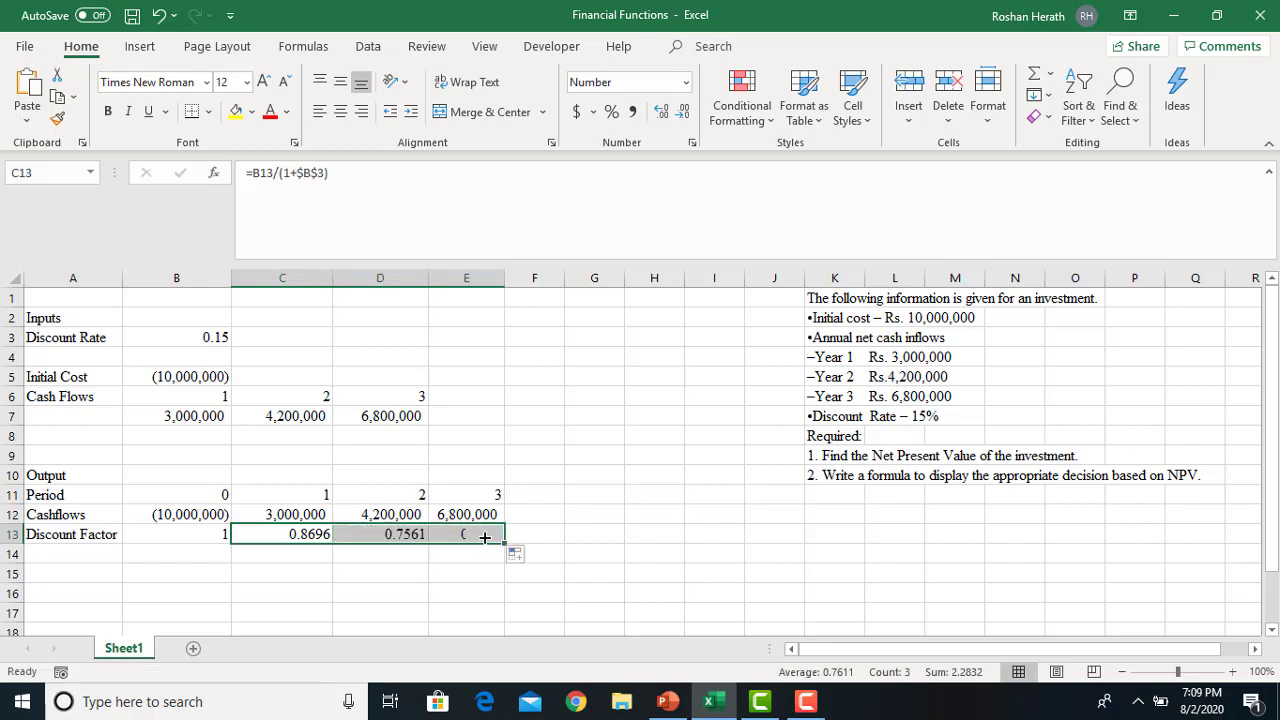
pyautogui.click(395, 535)
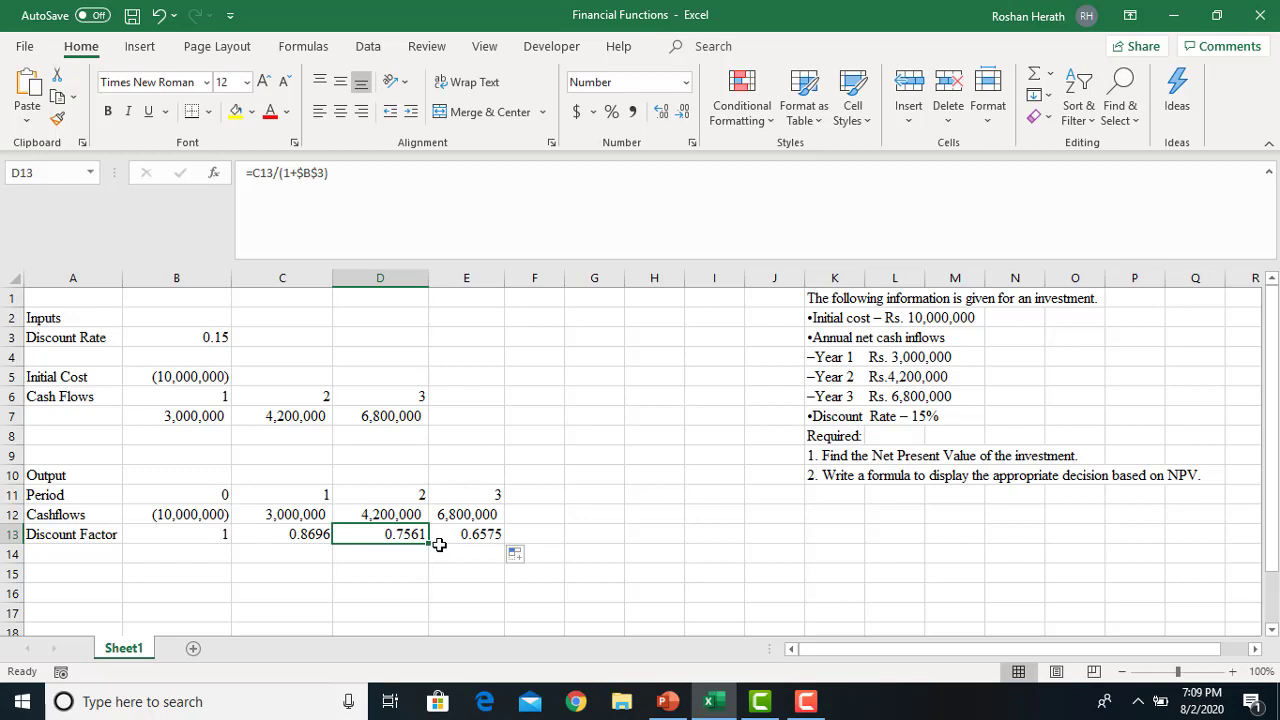
pyautogui.click(61, 558)
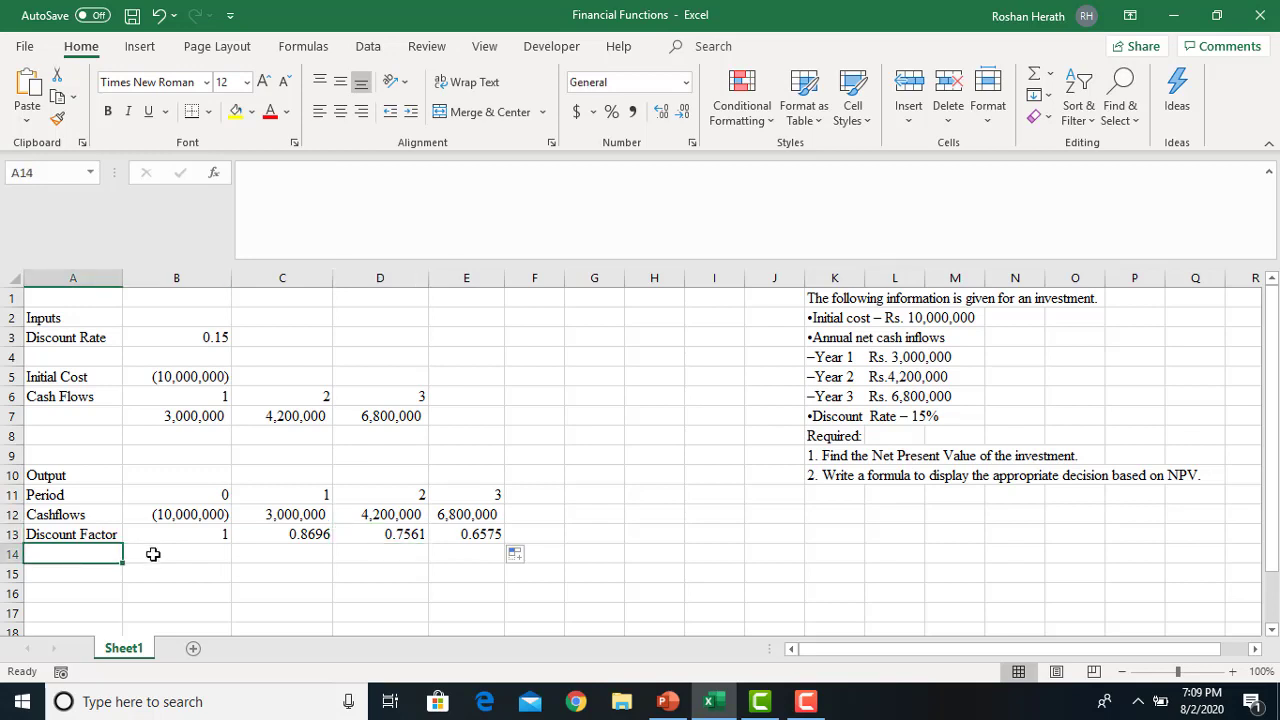
# - Label A14 as Discounted Cashflows and autofit the width of column A to its text
pyautogui.write('D')
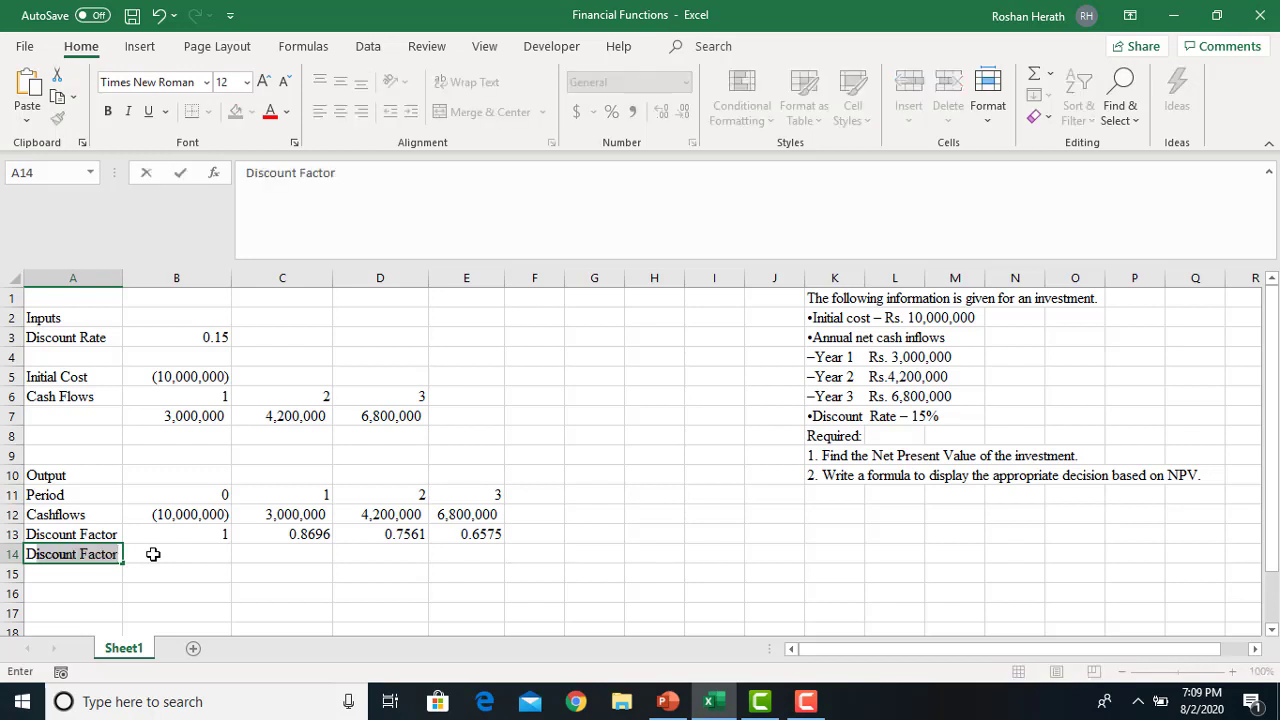
pyautogui.press('Delete')
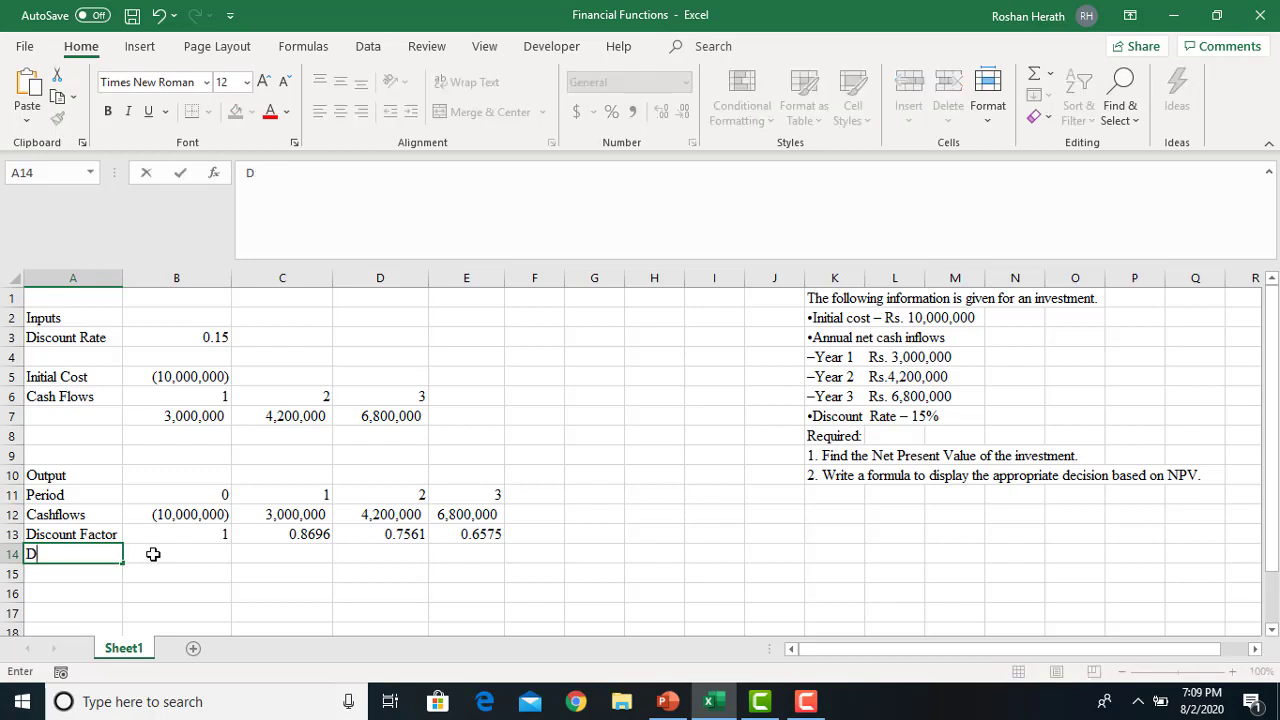
pyautogui.write('iscounted Cas')
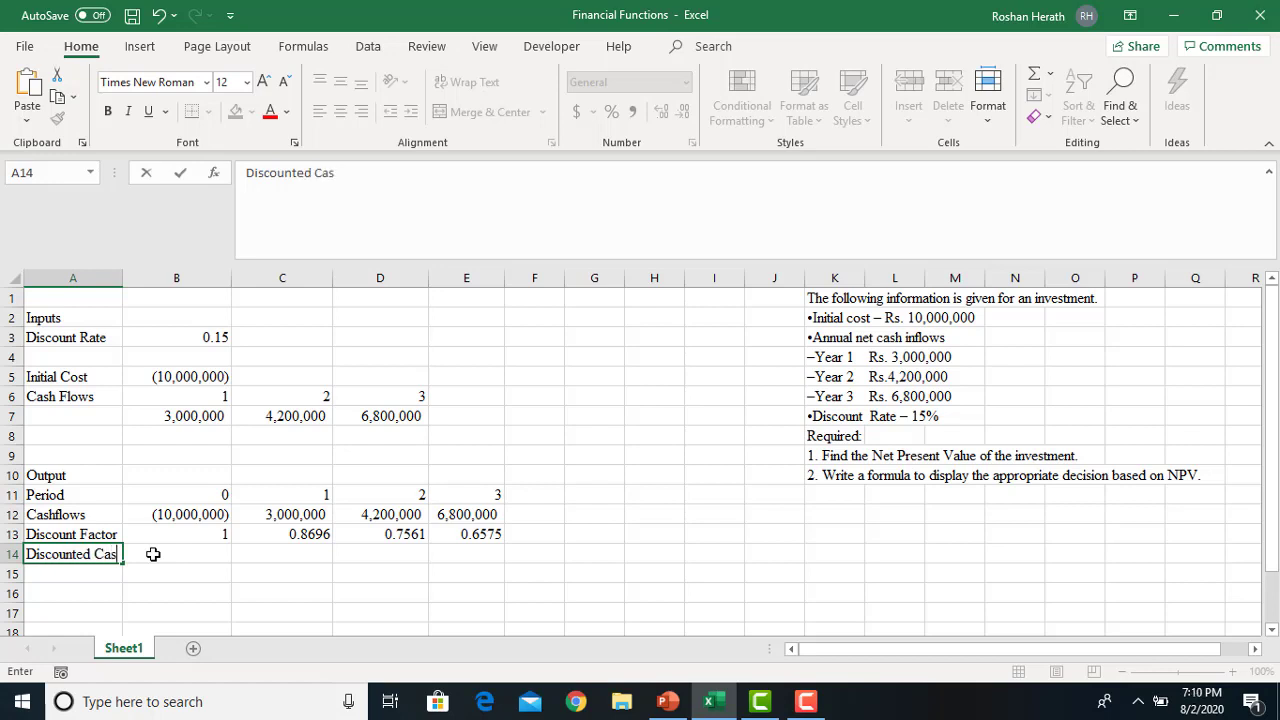
pyautogui.write('hflow')
pyautogui.click(117, 277)
pyautogui.doubleClick(122, 277)
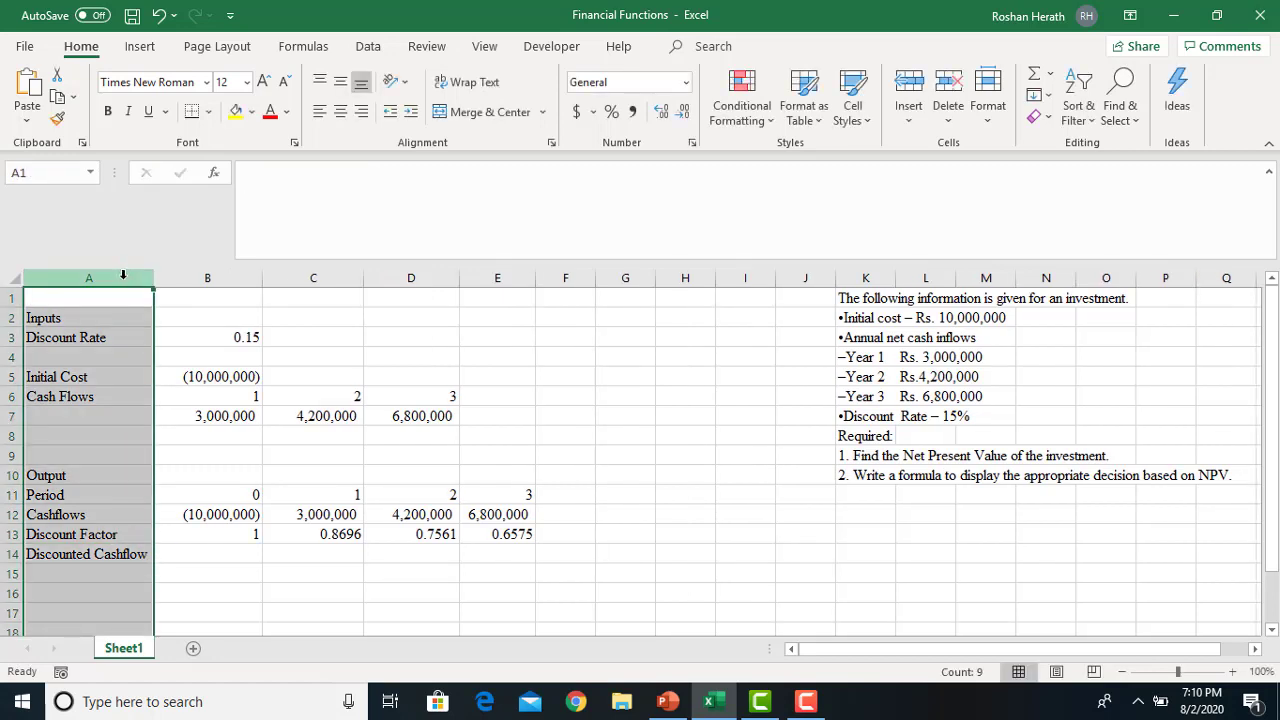
pyautogui.doubleClick(146, 556)
pyautogui.write('s')
pyautogui.click(229, 581)
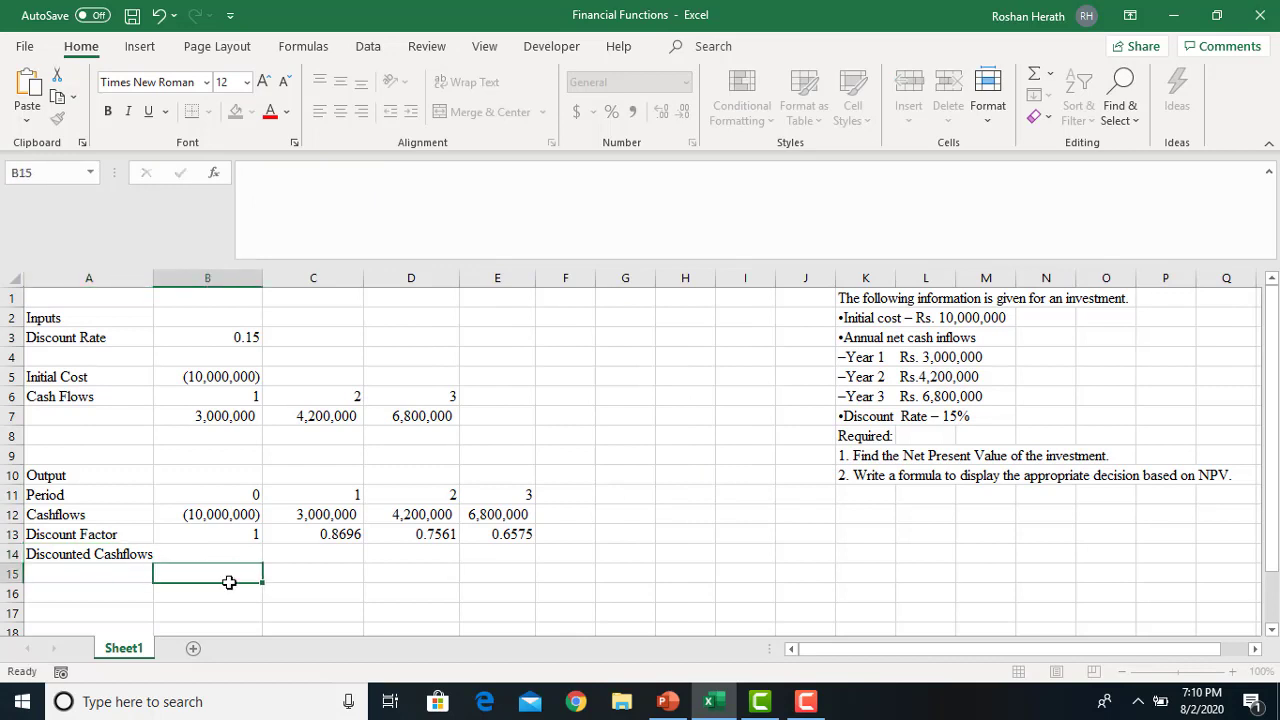
# - Calculate the period 0 discounted cash flow in B14 with =B12*B13 and fill the formula across to E14
pyautogui.click(226, 555)
pyautogui.write('=')
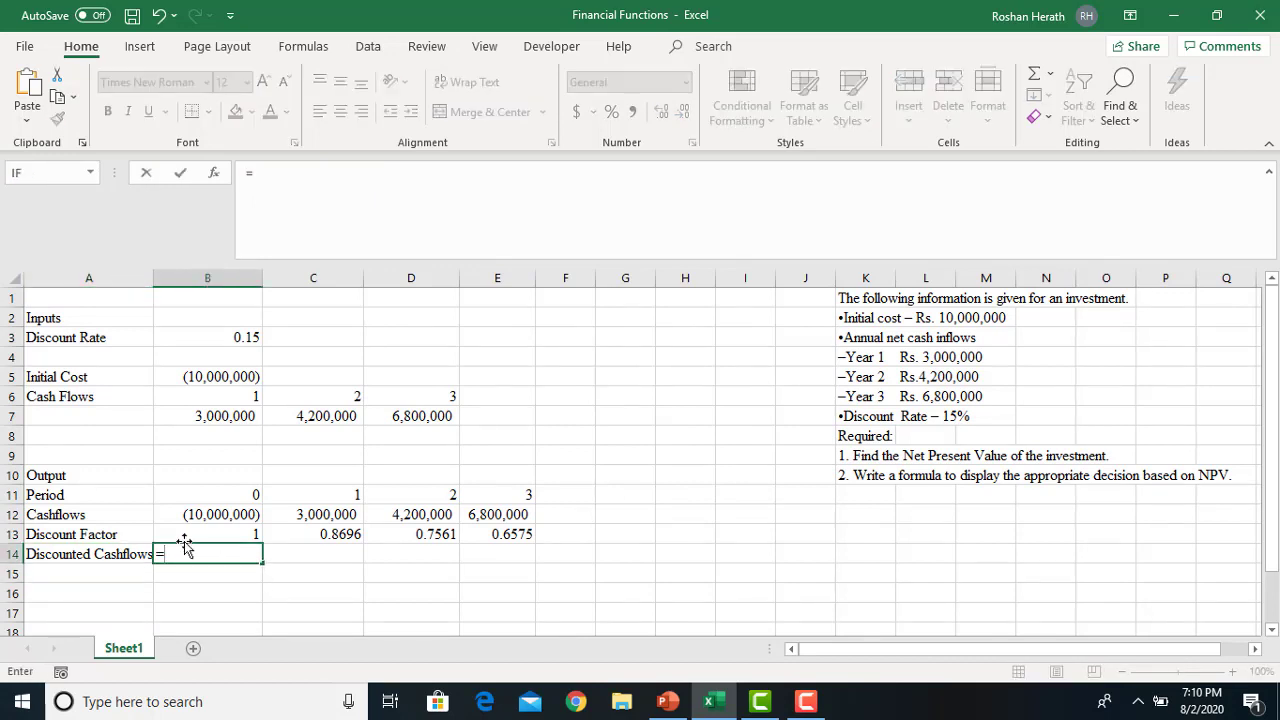
pyautogui.click(222, 512)
pyautogui.write('*')
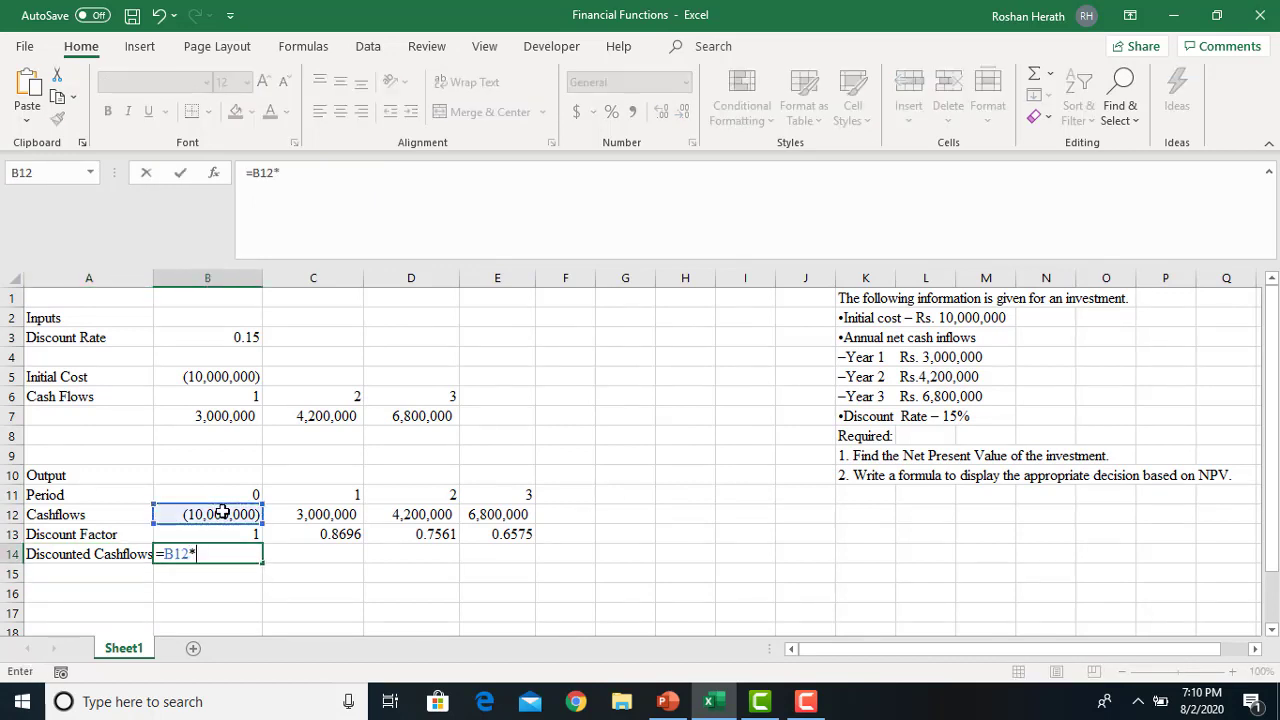
pyautogui.click(226, 535)
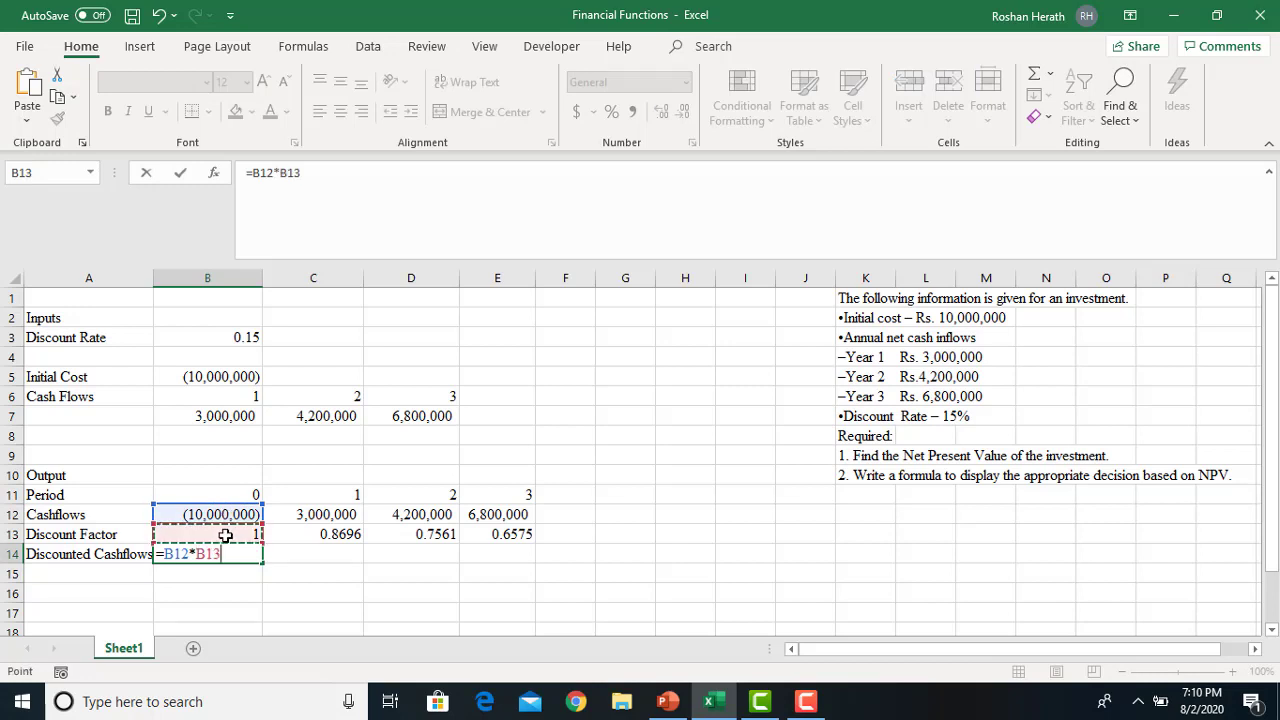
pyautogui.press('Return')
pyautogui.moveTo(240, 558); pyautogui.dragTo(538, 560)
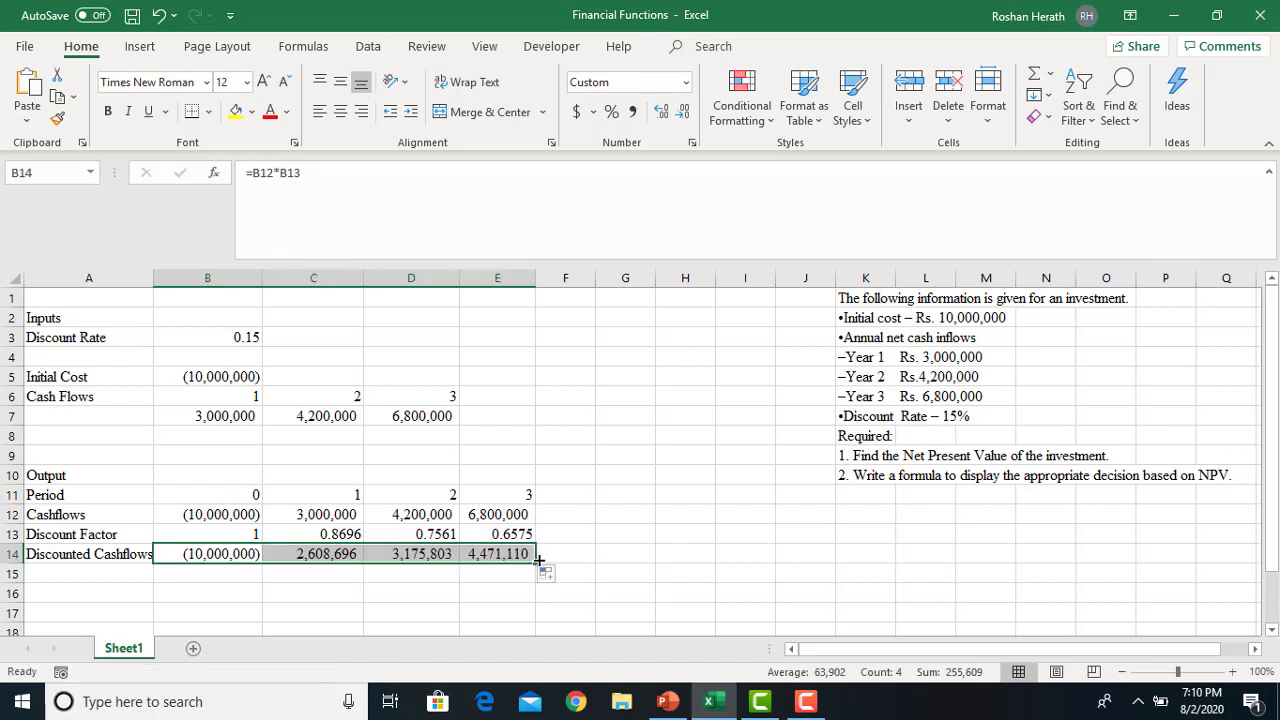
# - Enter the label NPV in A15, below the discounted cash flows label
pyautogui.click(183, 578)
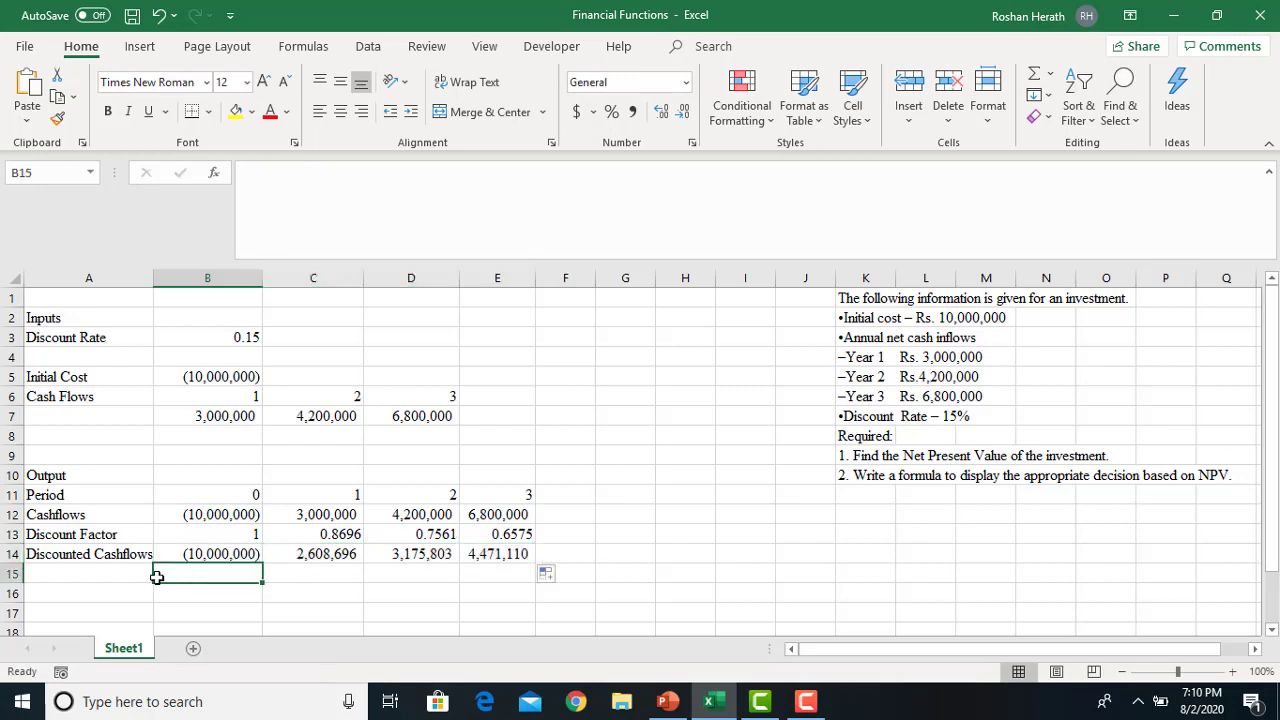
pyautogui.click(131, 575)
pyautogui.write('NPV')
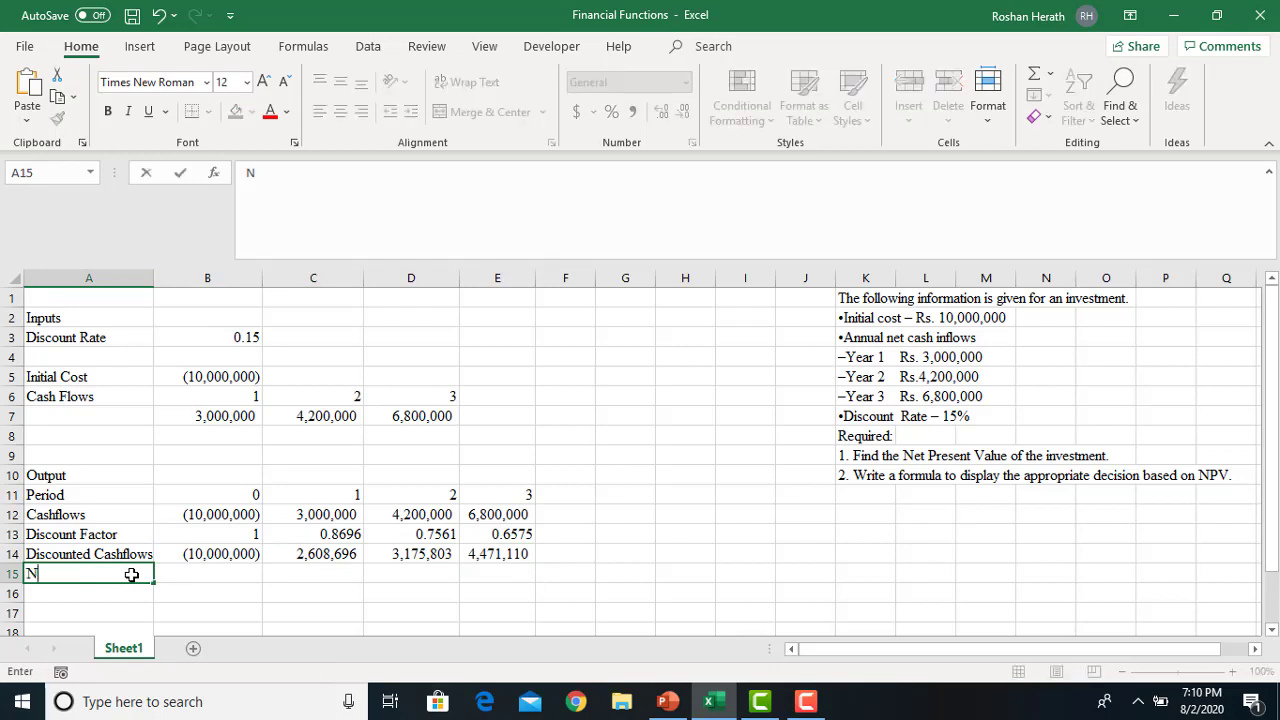
# - Calculate the net present value in B15 with =SUM(B14:E14) and highlight the cell in yellow
pyautogui.click(214, 569)
pyautogui.write('=')
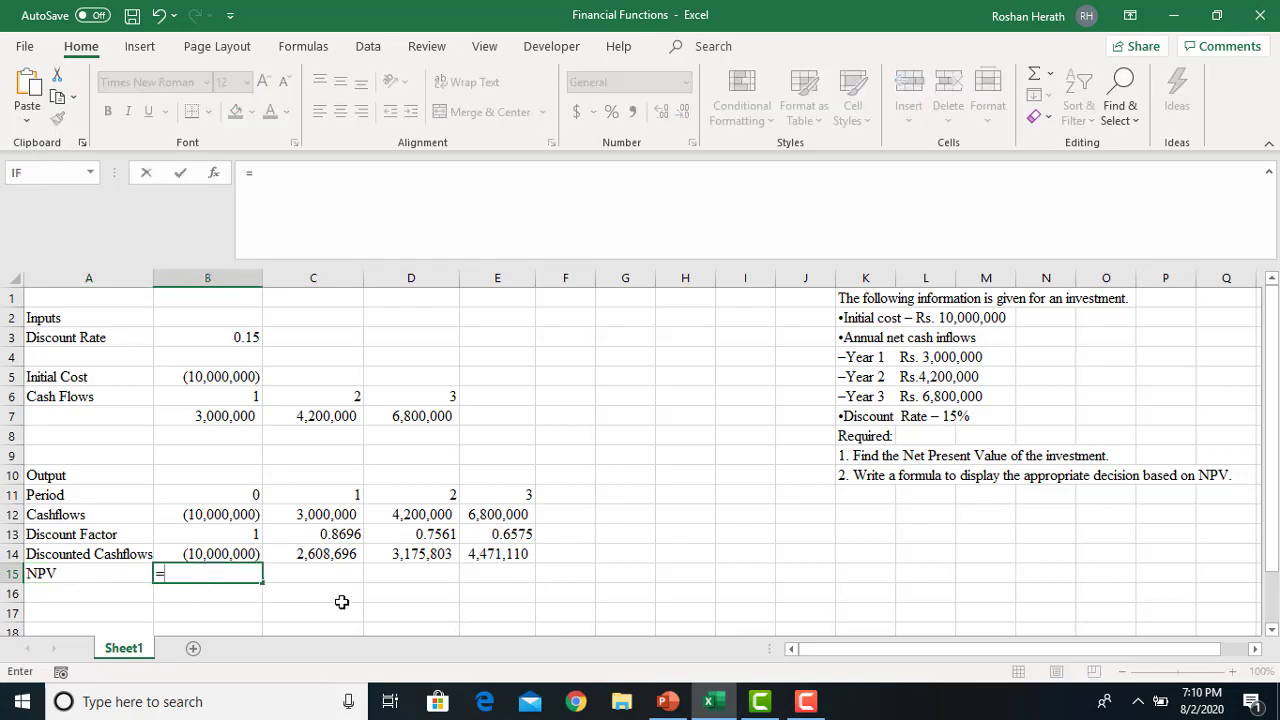
pyautogui.write('SUM(')
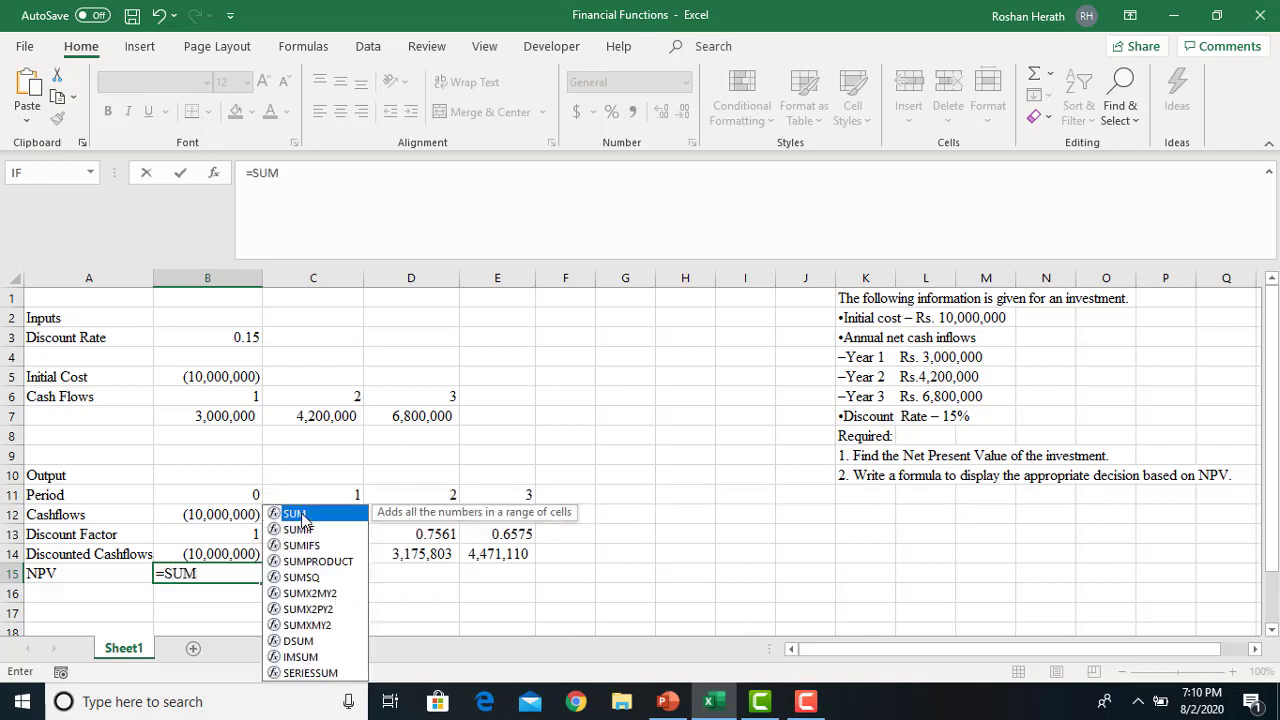
pyautogui.moveTo(195, 555); pyautogui.dragTo(484, 556)
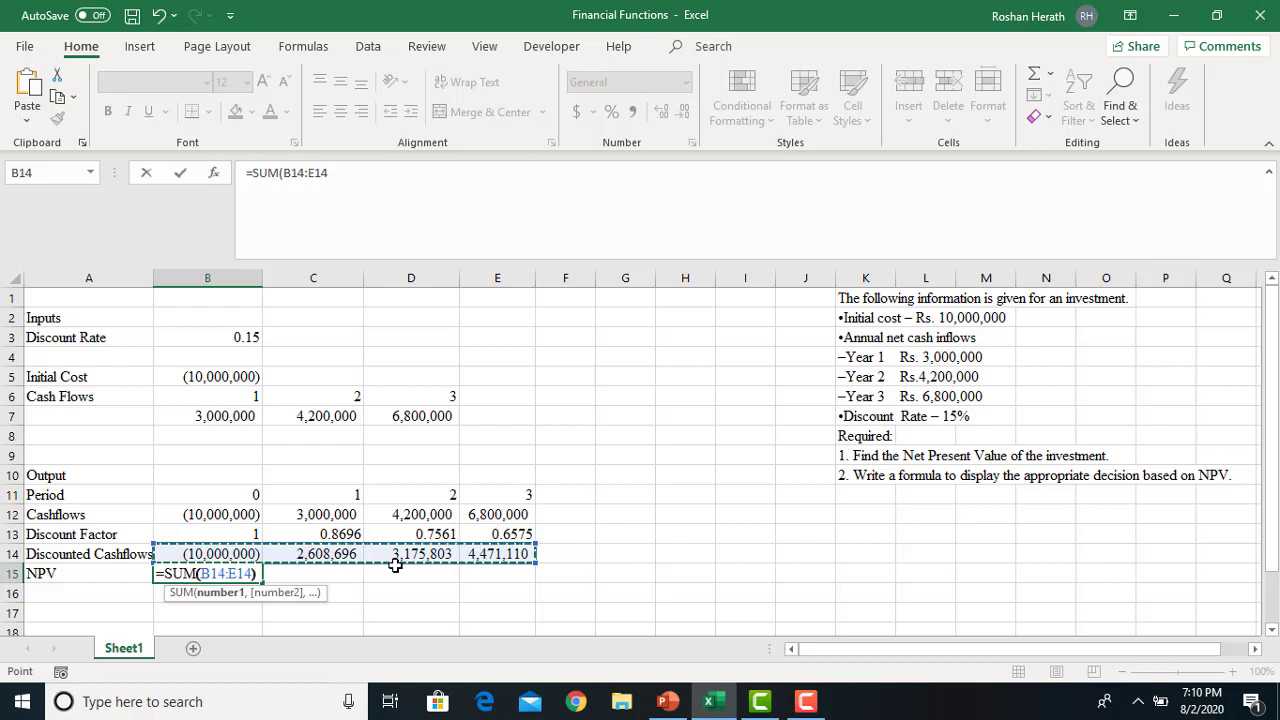
pyautogui.press('Return')
pyautogui.click(212, 571)
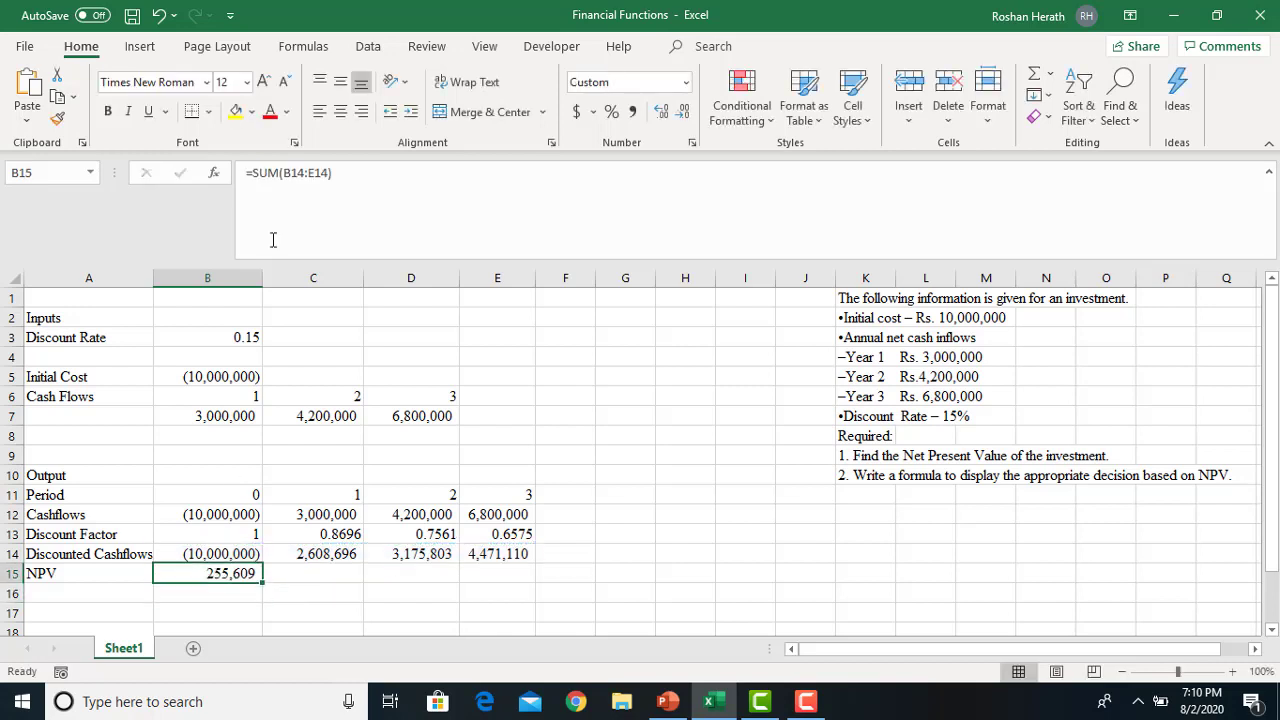
pyautogui.click(236, 111)
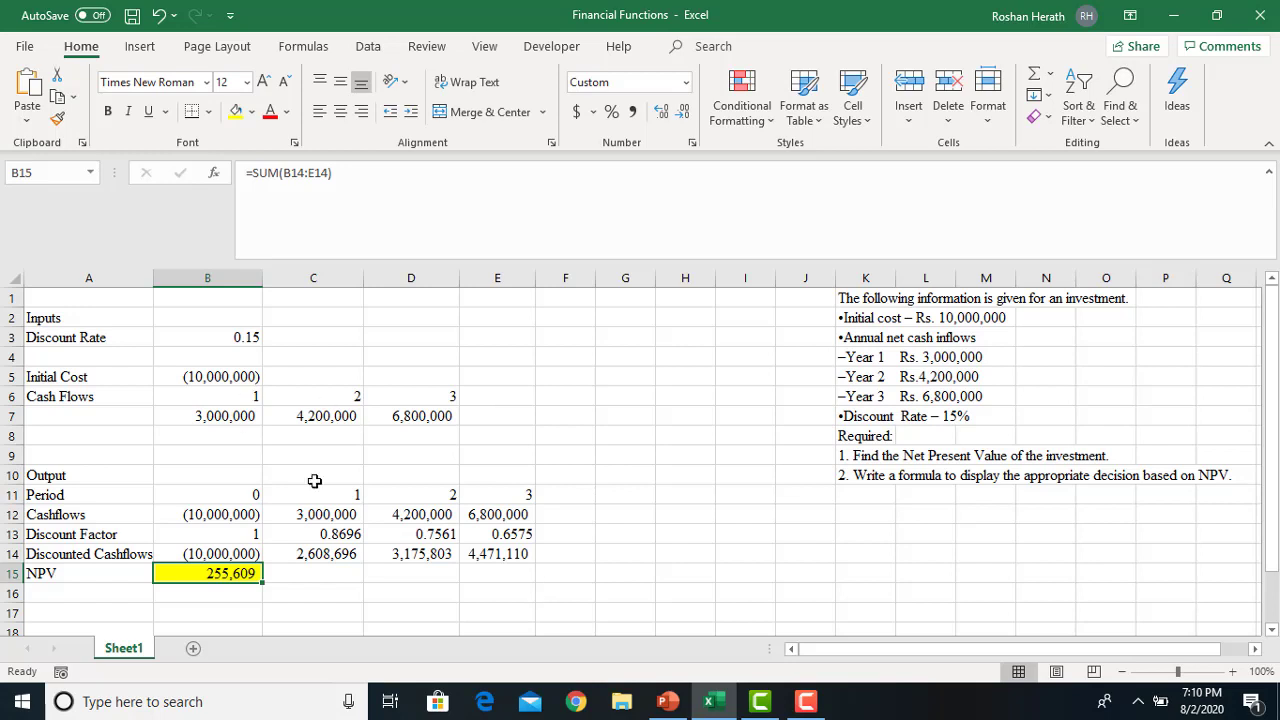
# - Test the NPV calculation with discount rates of 0.1 and 0.2 in B3, and restore the rate to 0.15
pyautogui.click(222, 334)
pyautogui.write('0.1')
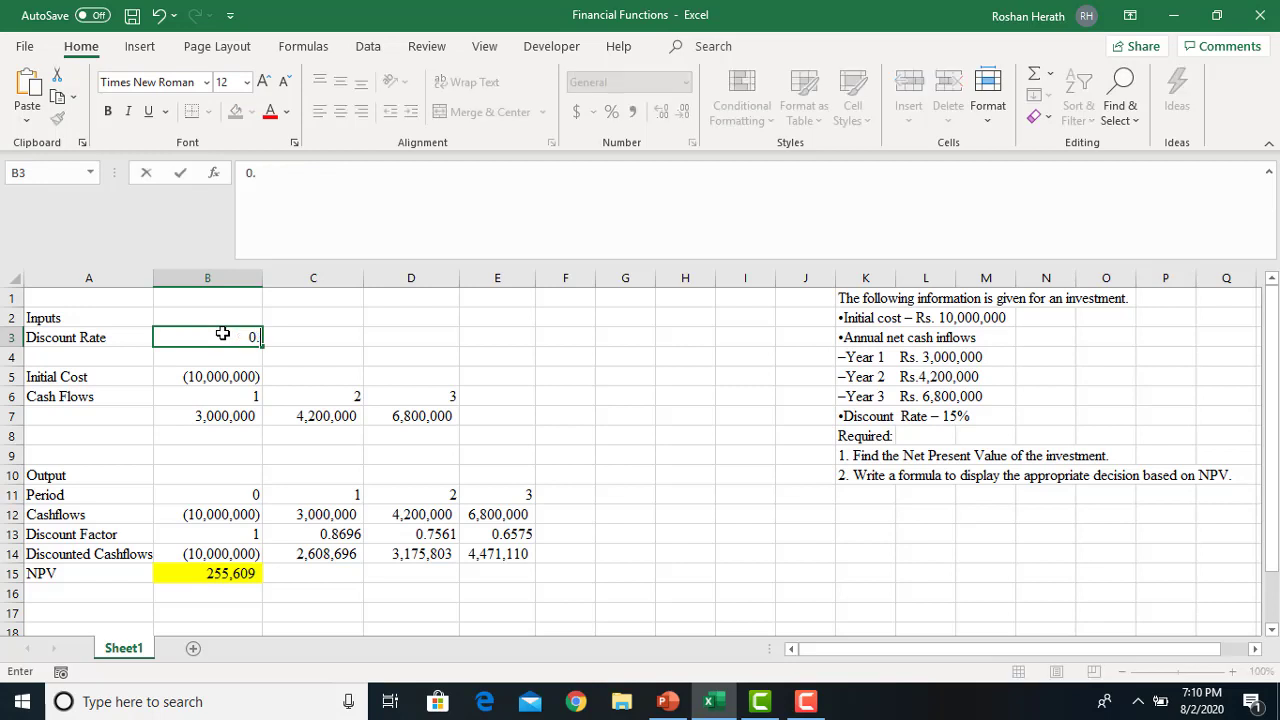
pyautogui.press('Return')
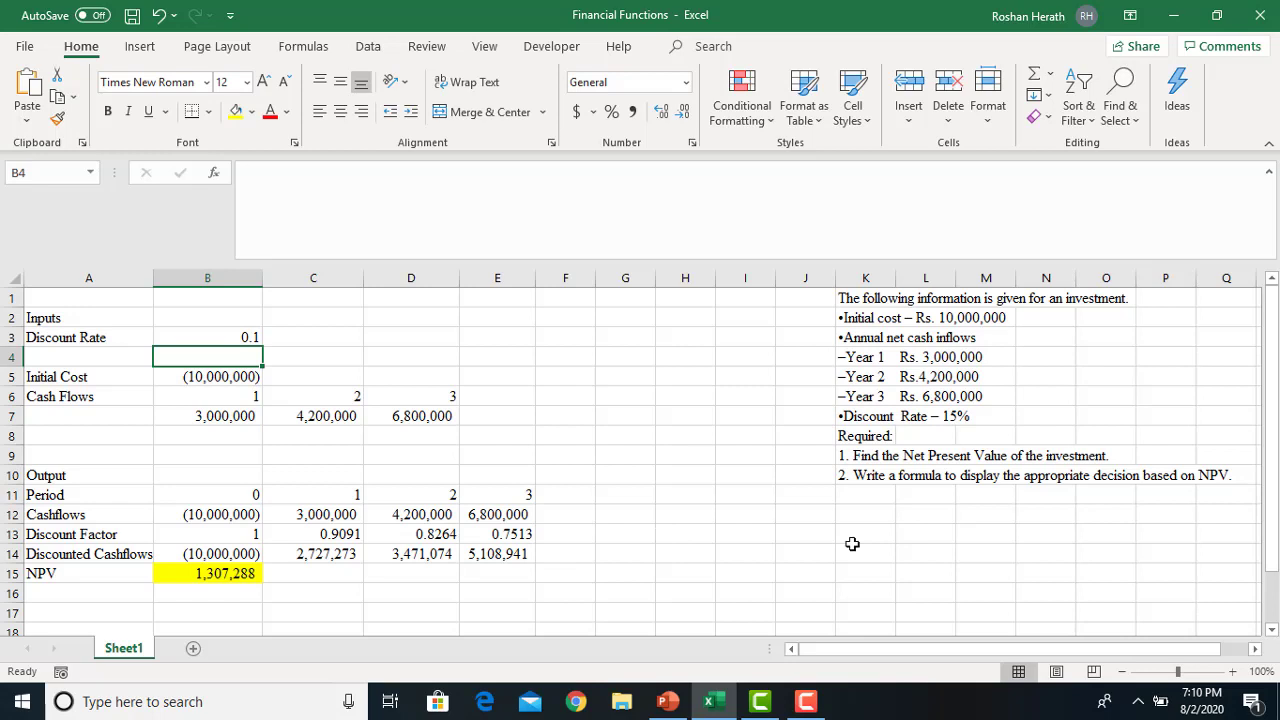
pyautogui.click(234, 333)
pyautogui.write('0.2')
pyautogui.press('Return')
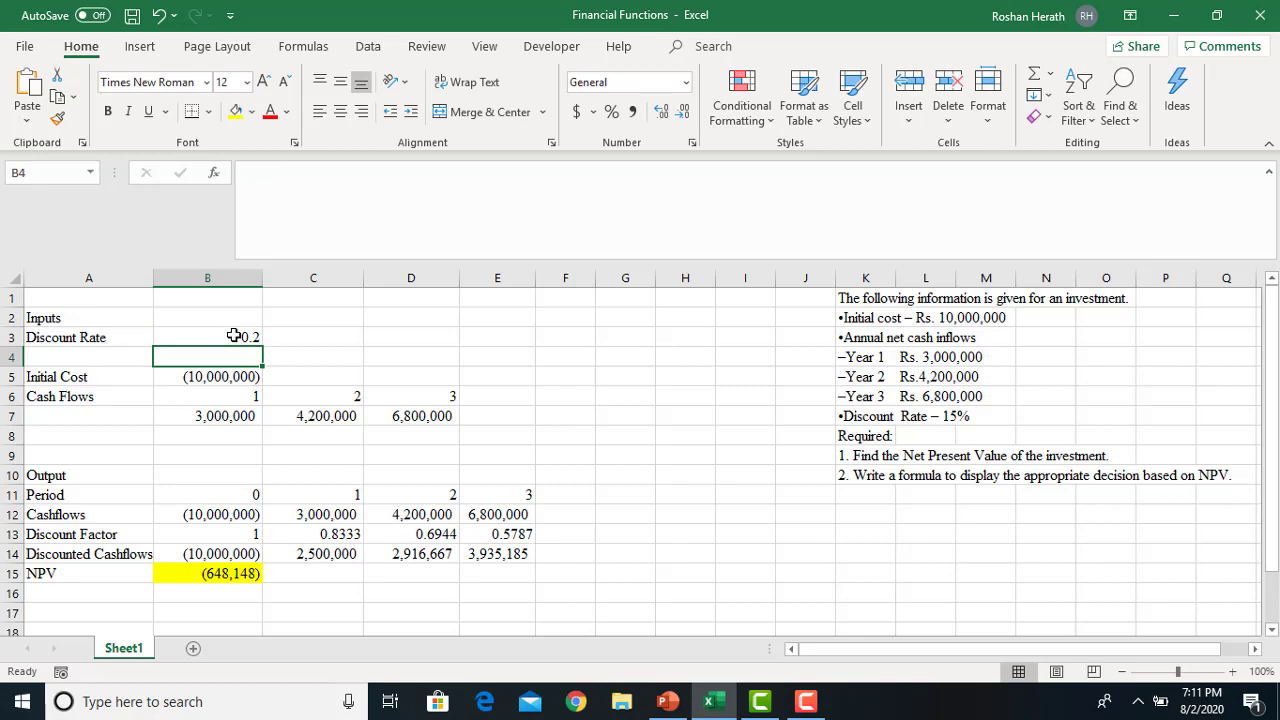
pyautogui.click(234, 335)
pyautogui.write('0.15')
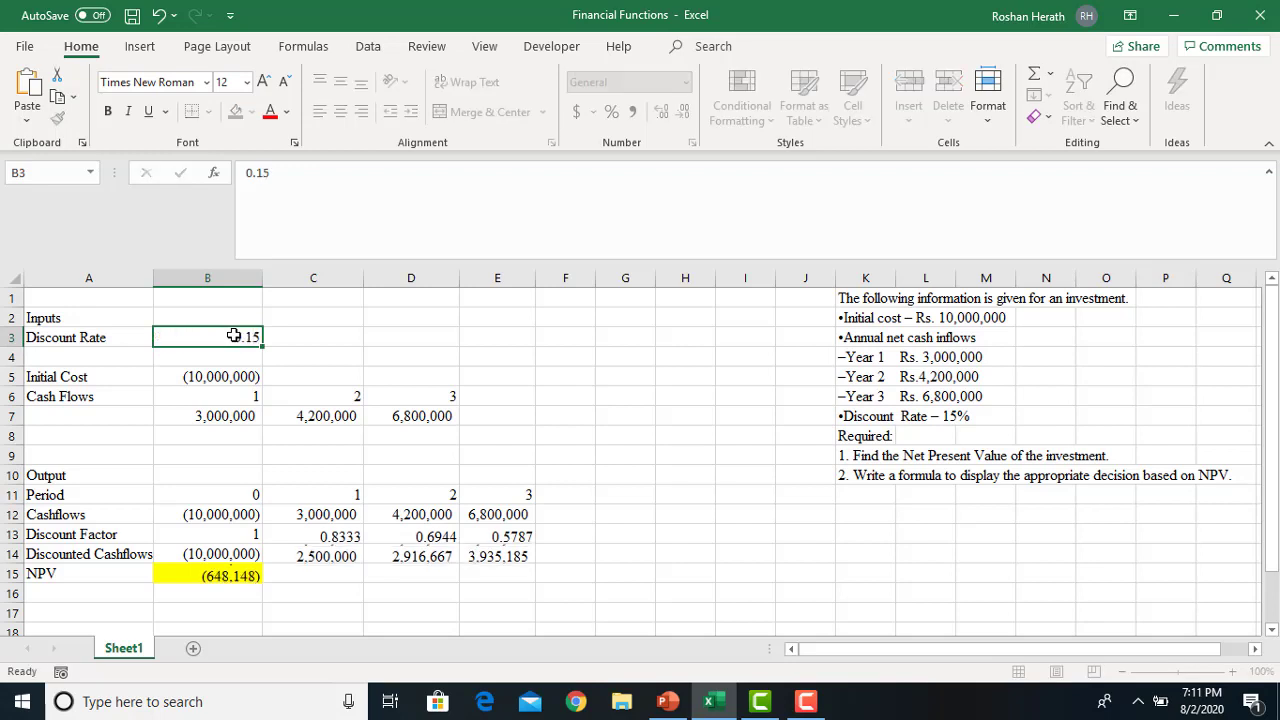
pyautogui.press('Return')
# - Change the initial cost in B5 to -20000000 to test its effect on the NPV
pyautogui.click(222, 376)
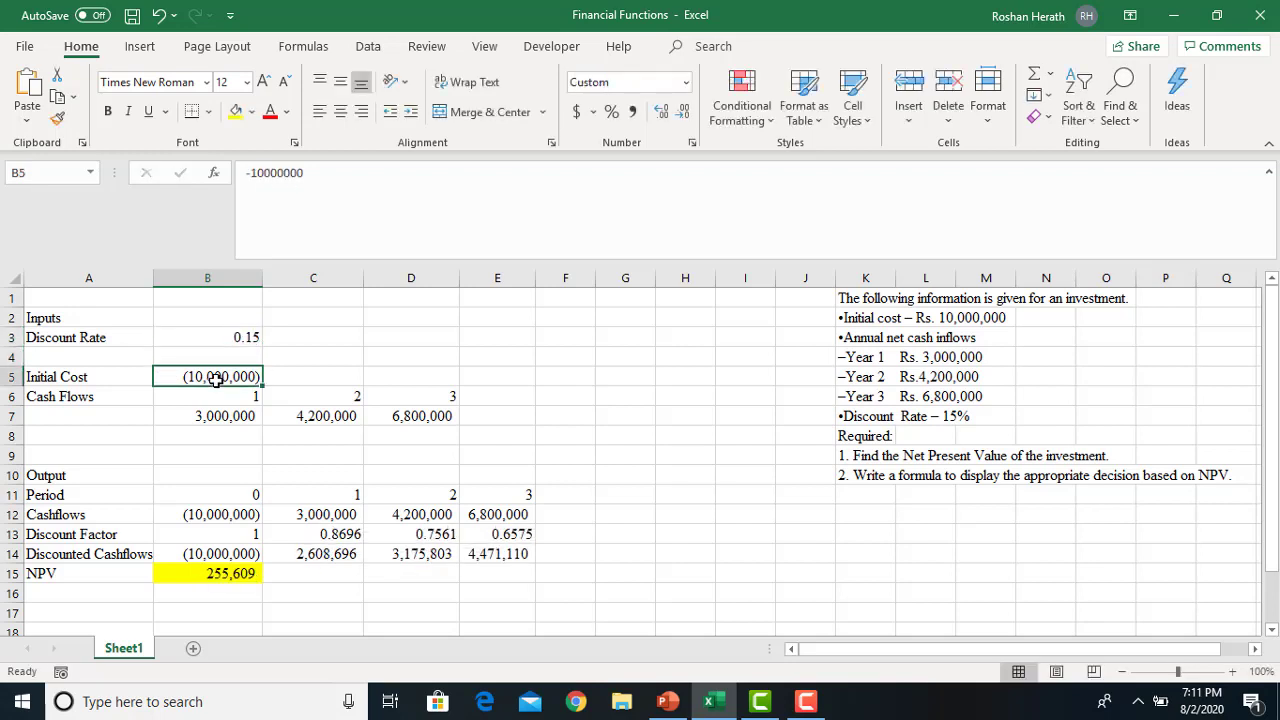
pyautogui.click(260, 176)
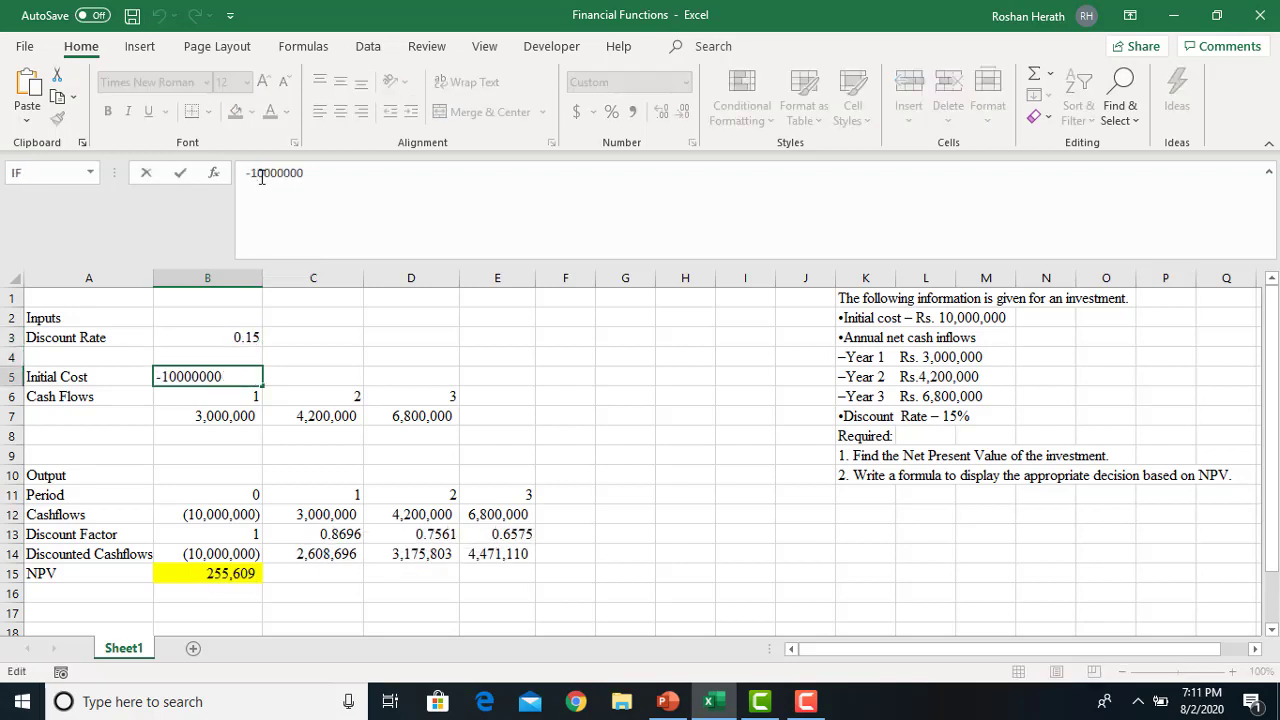
pyautogui.press('BackSpace')
pyautogui.write('2')
pyautogui.press('Return')
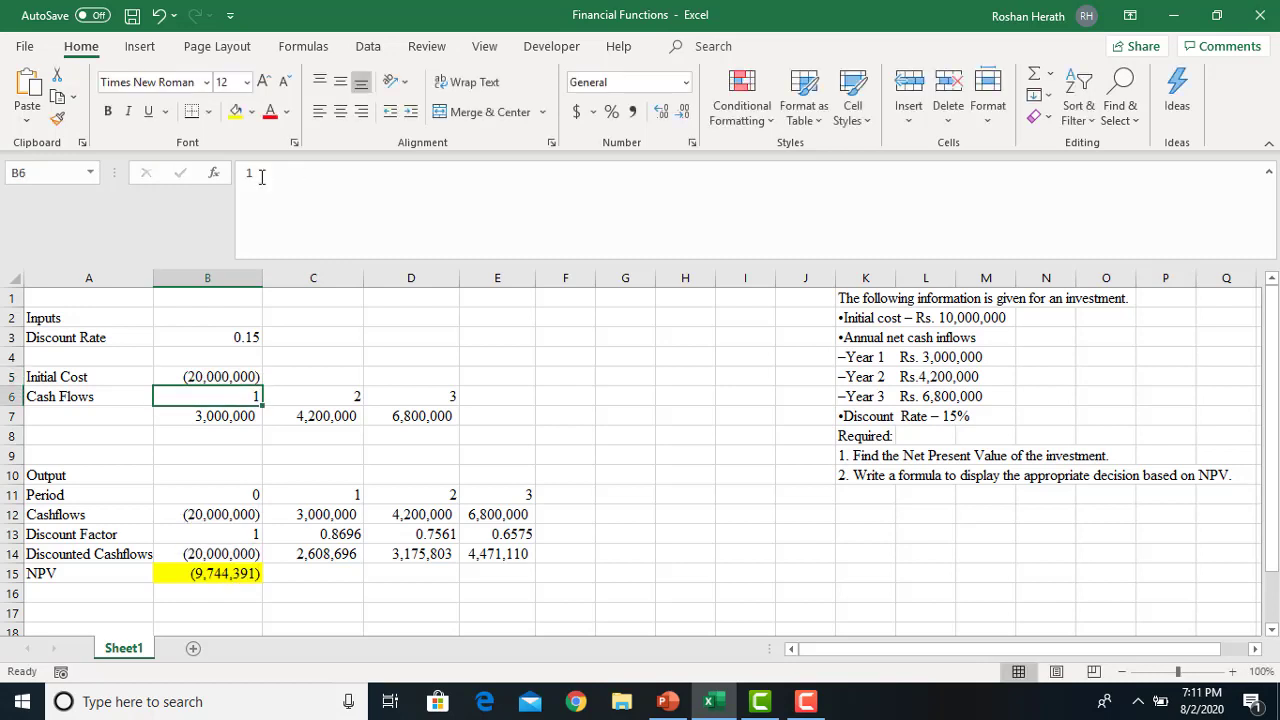
# - Set the initial cost in B5 to -15000000
pyautogui.click(221, 376)
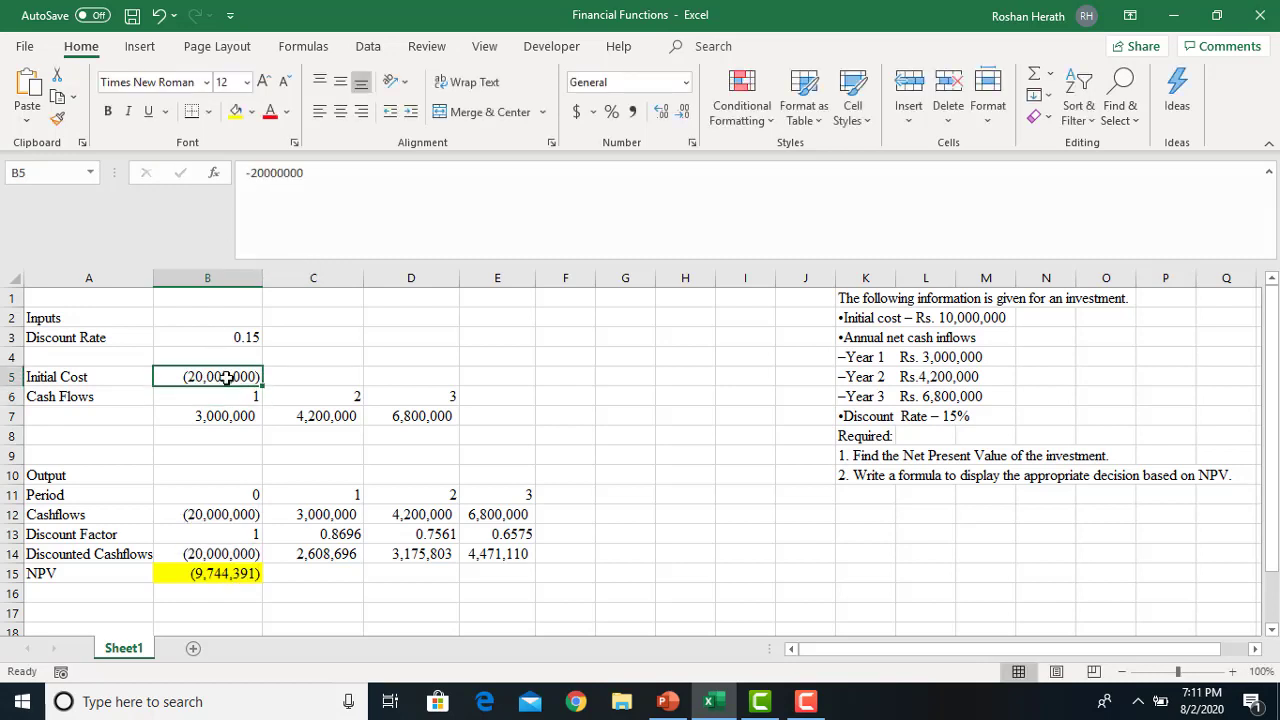
pyautogui.click(257, 172)
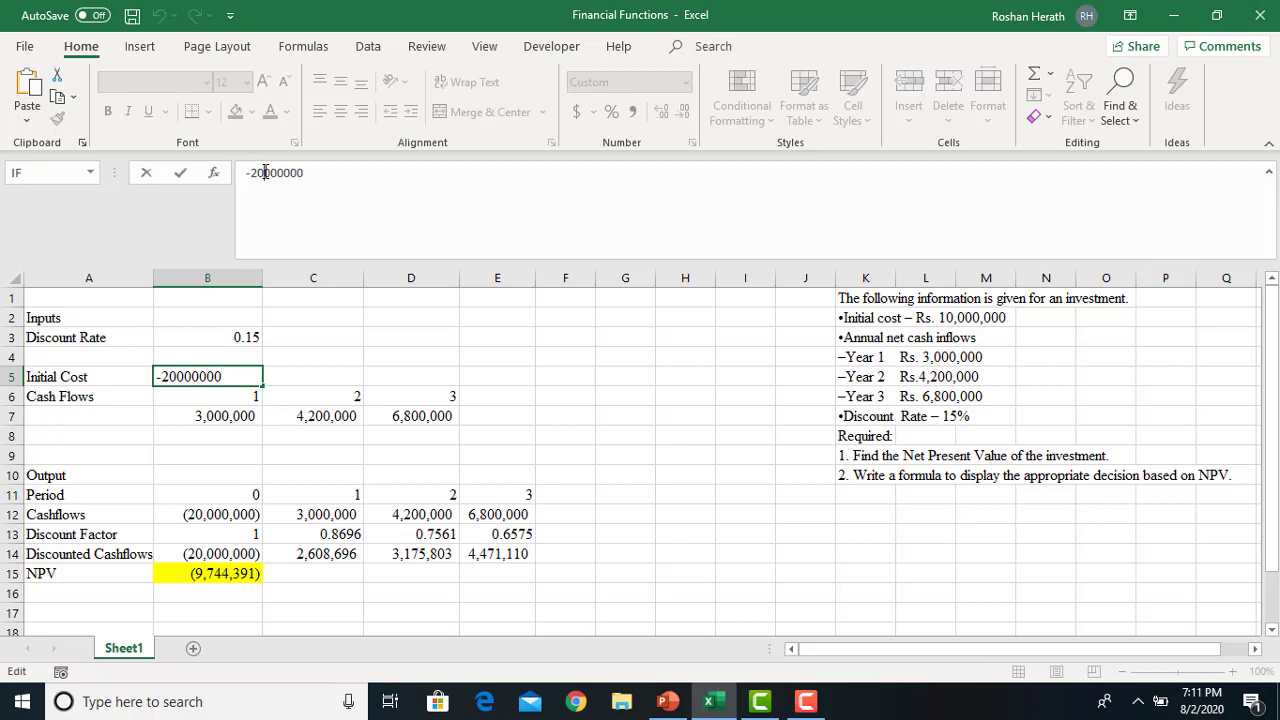
pyautogui.press('BackSpace')
pyautogui.press('BackSpace')
pyautogui.write('15')
pyautogui.press('Return')
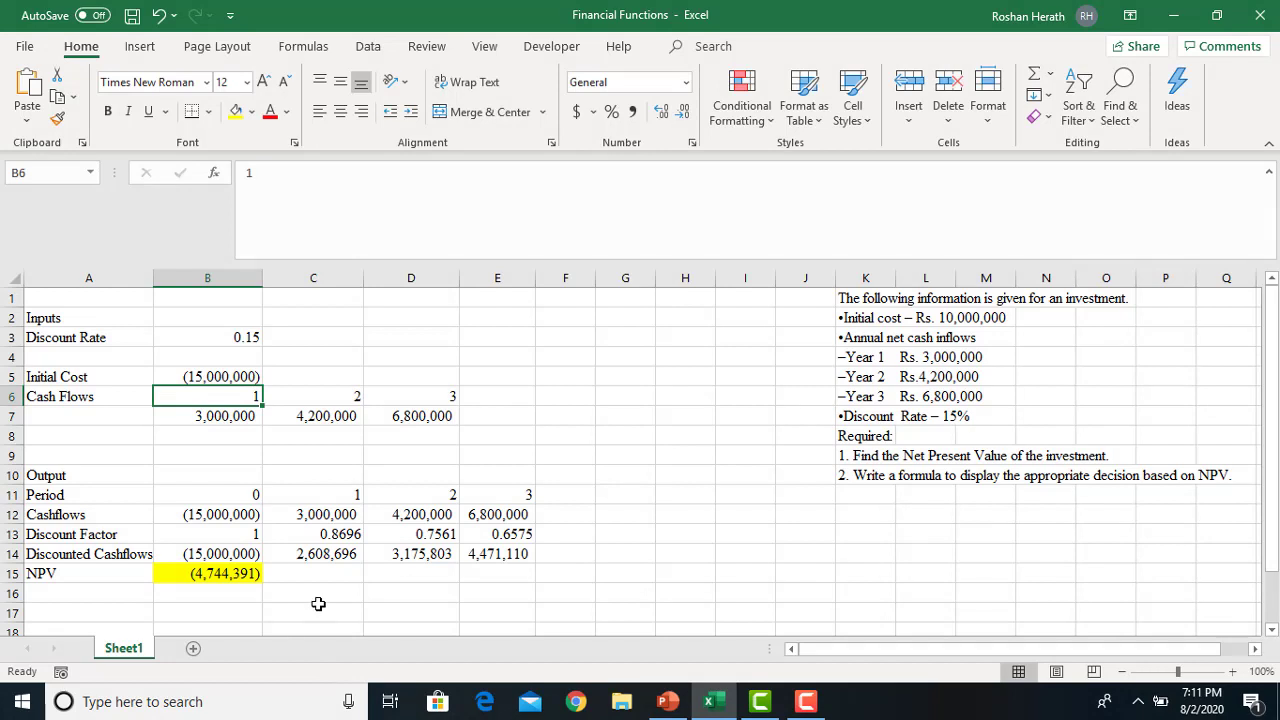
pyautogui.click(200, 372)
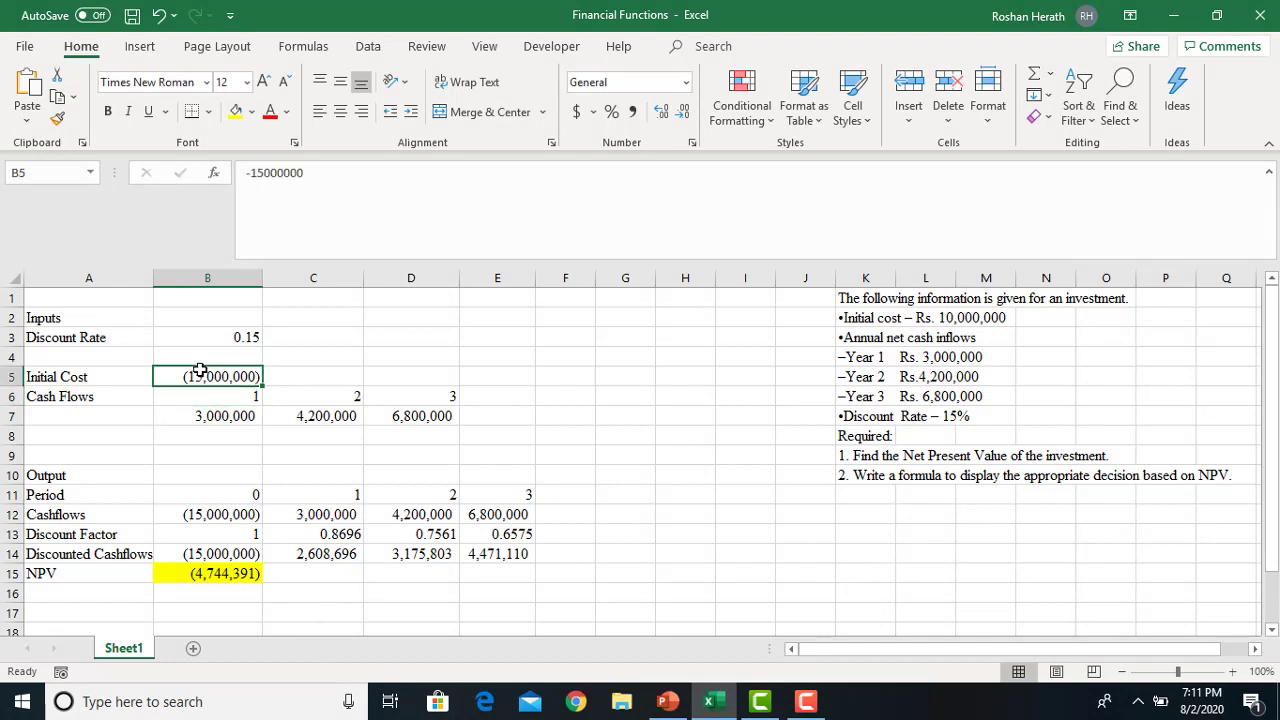
# - Make the Inputs heading in A2 and the Output heading in A10 bold
pyautogui.click(60, 312)
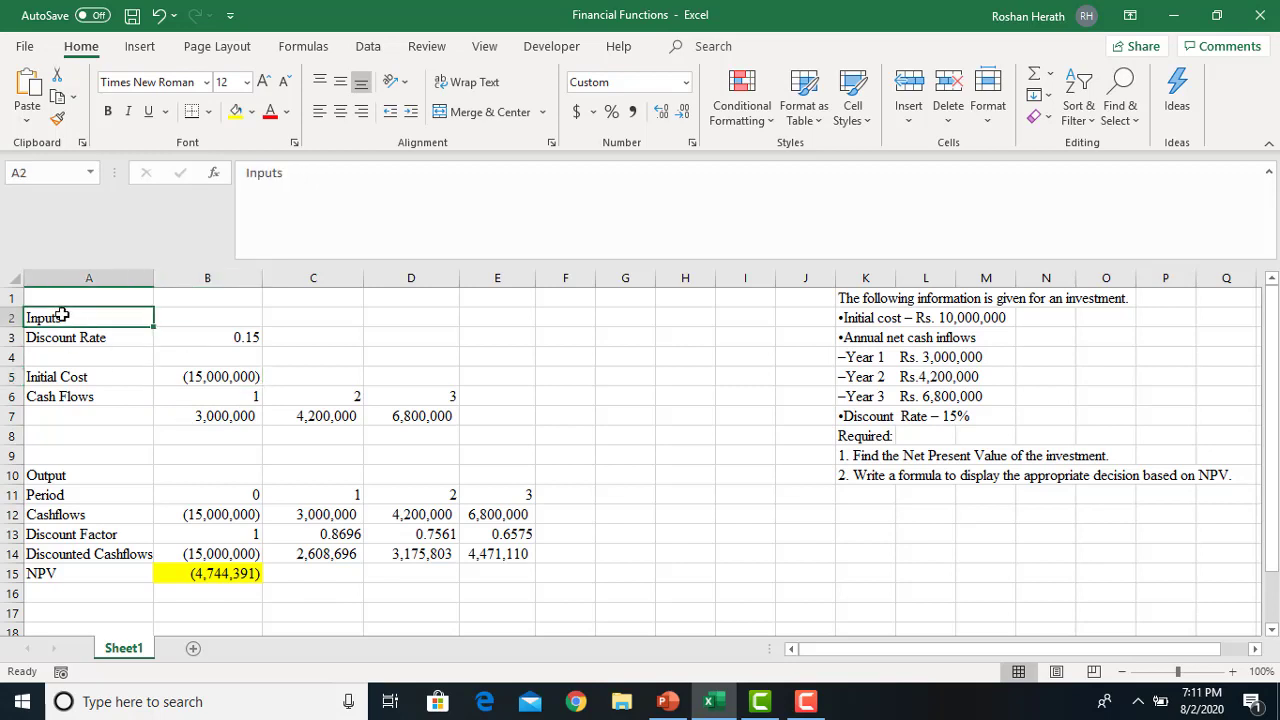
pyautogui.click(108, 111)
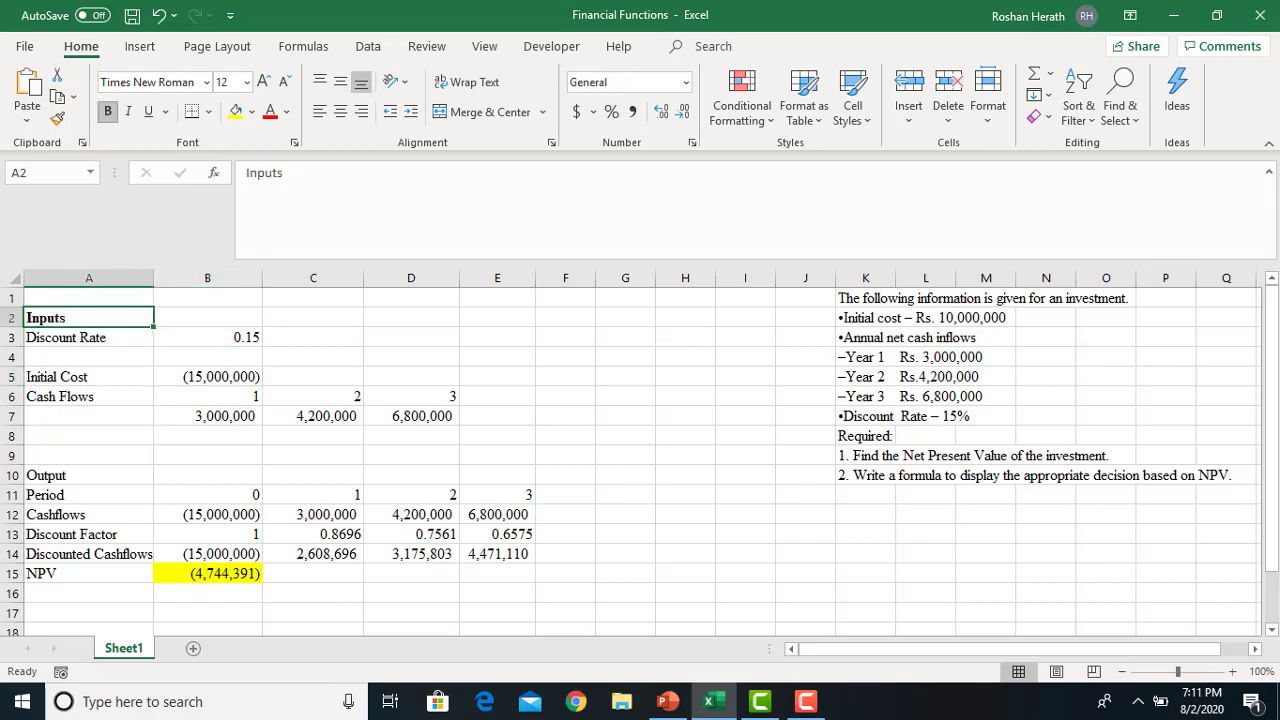
pyautogui.click(52, 478)
pyautogui.click(108, 111)
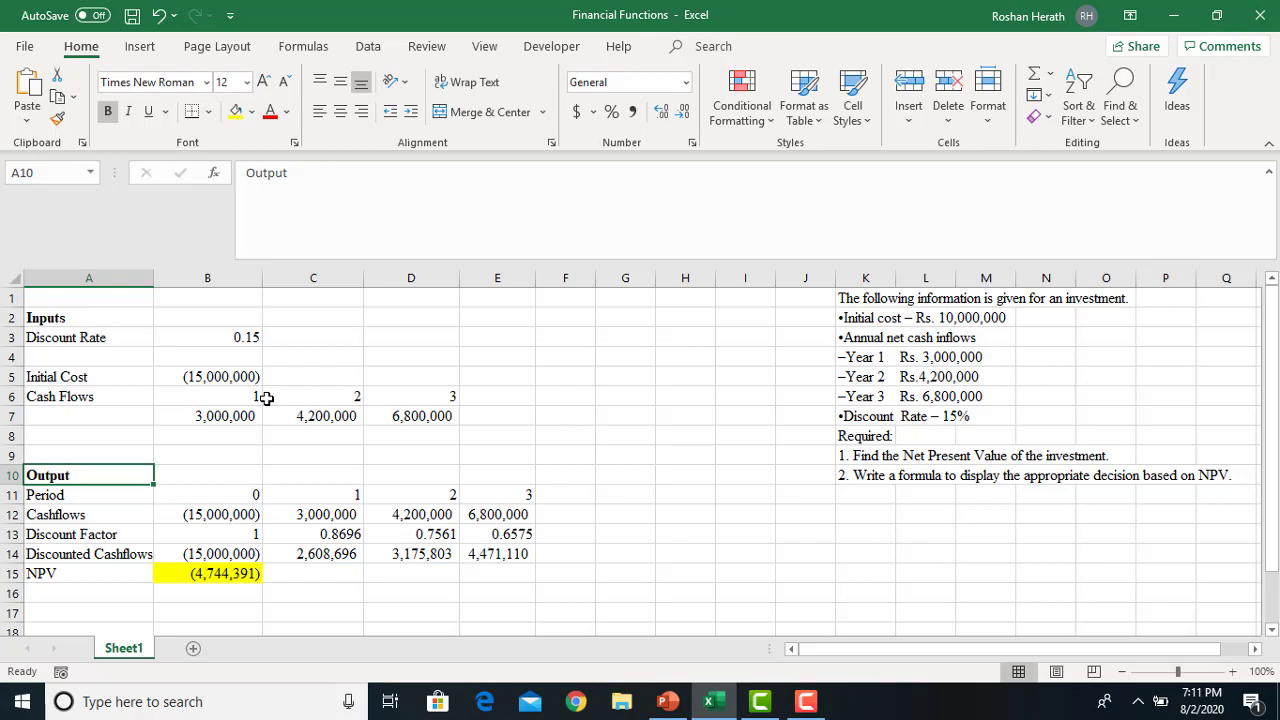
# - Copy the Period and Cashflows rows in A11:E12 and paste them starting at A17, below the NPV
pyautogui.click(207, 574)
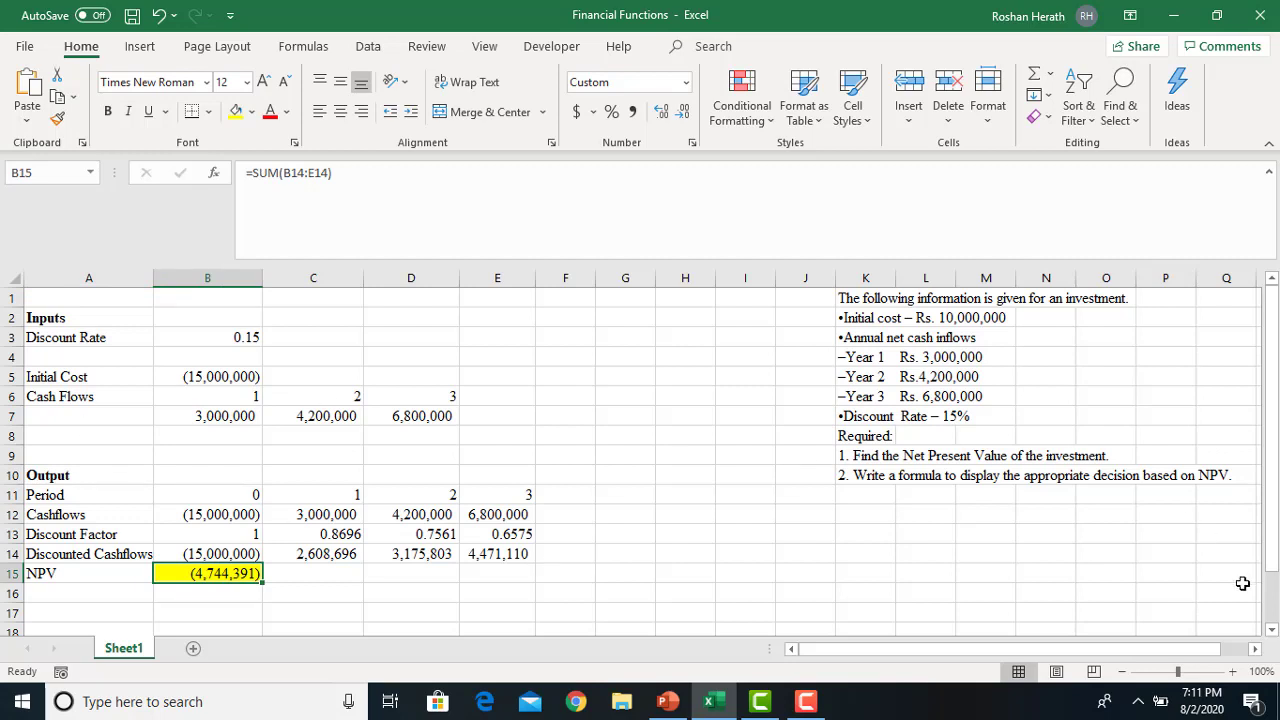
pyautogui.moveTo(1272, 535); pyautogui.dragTo(1276, 597)
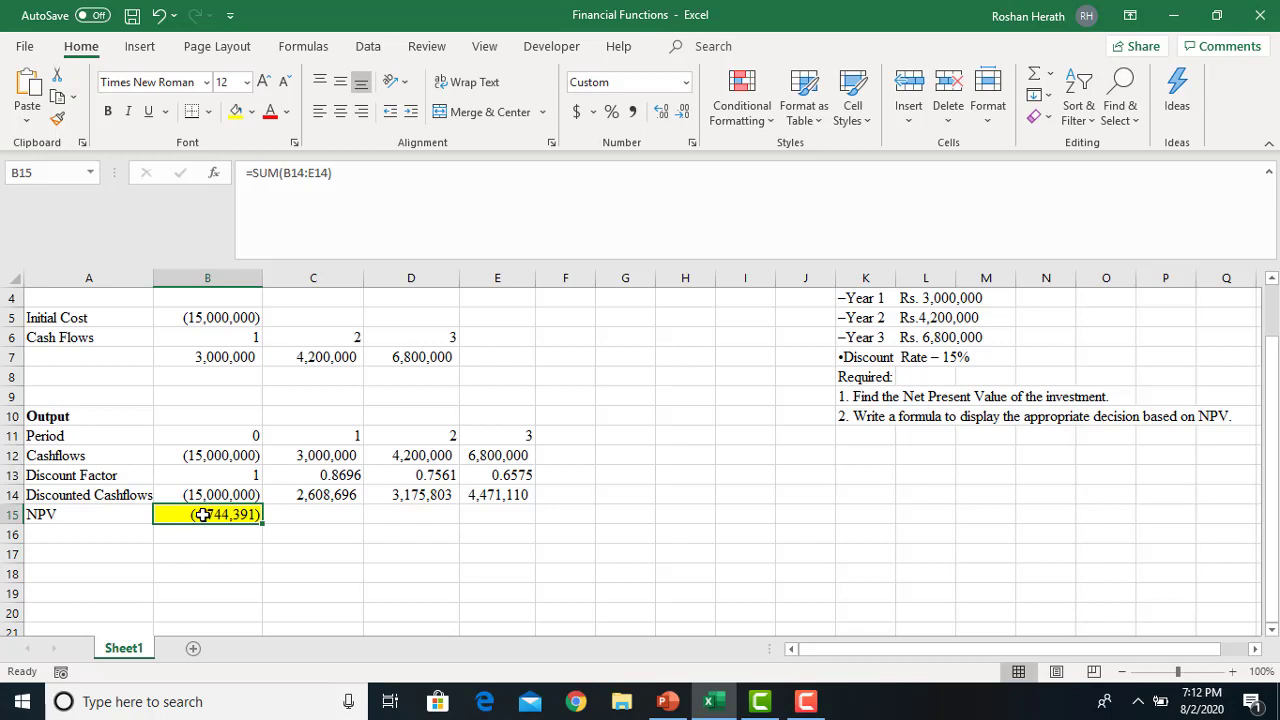
pyautogui.click(68, 437)
pyautogui.moveTo(193, 437); pyautogui.dragTo(513, 450)
pyautogui.hotkey('ctrl', 'c')
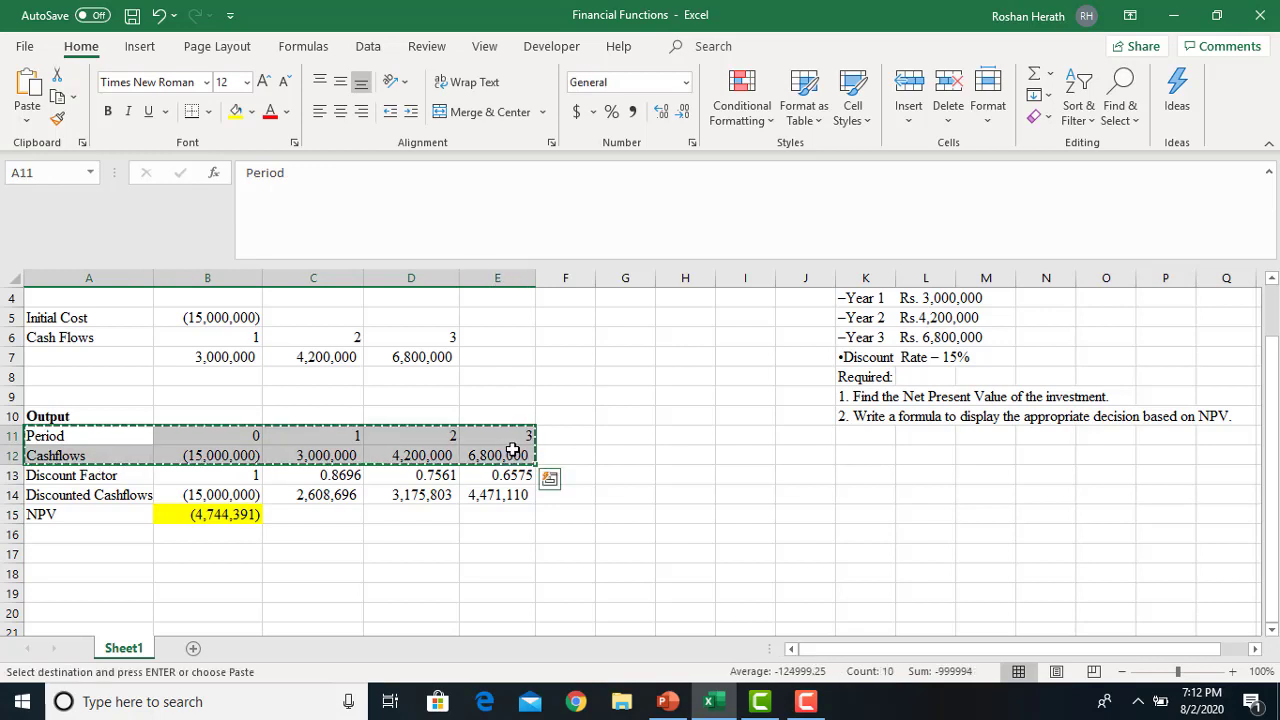
pyautogui.click(72, 554)
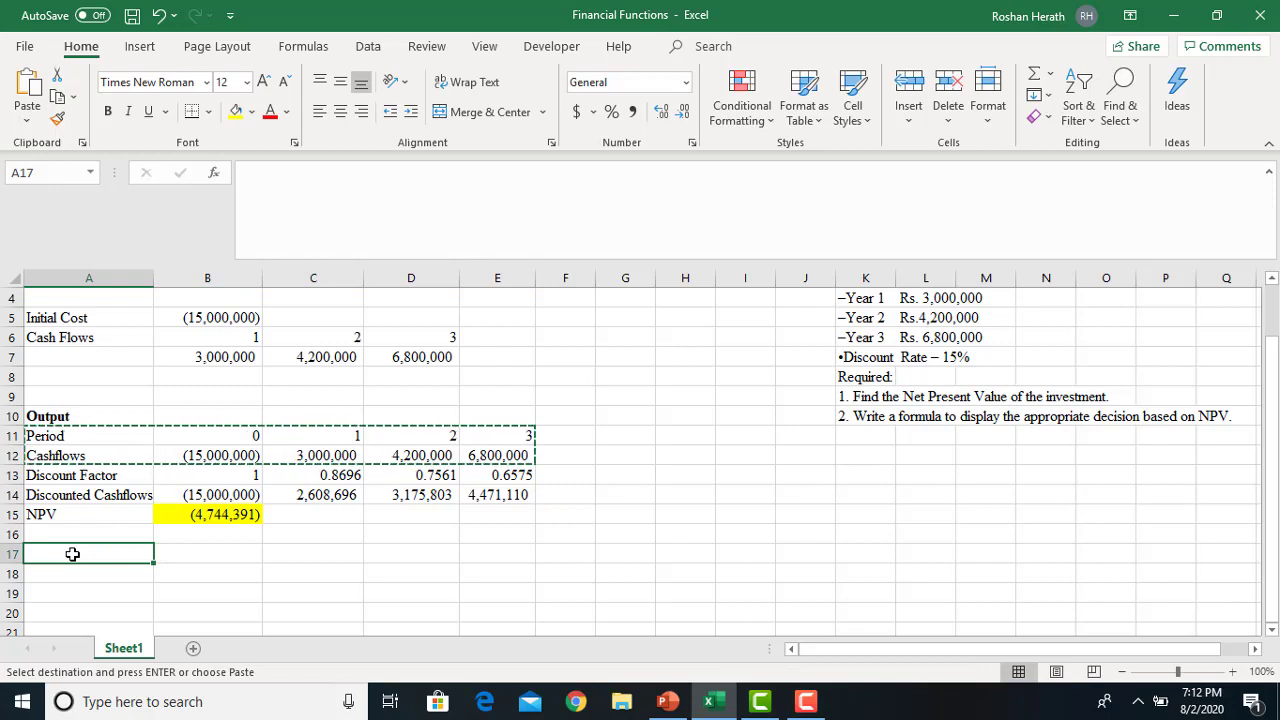
pyautogui.hotkey('ctrl', 'v')
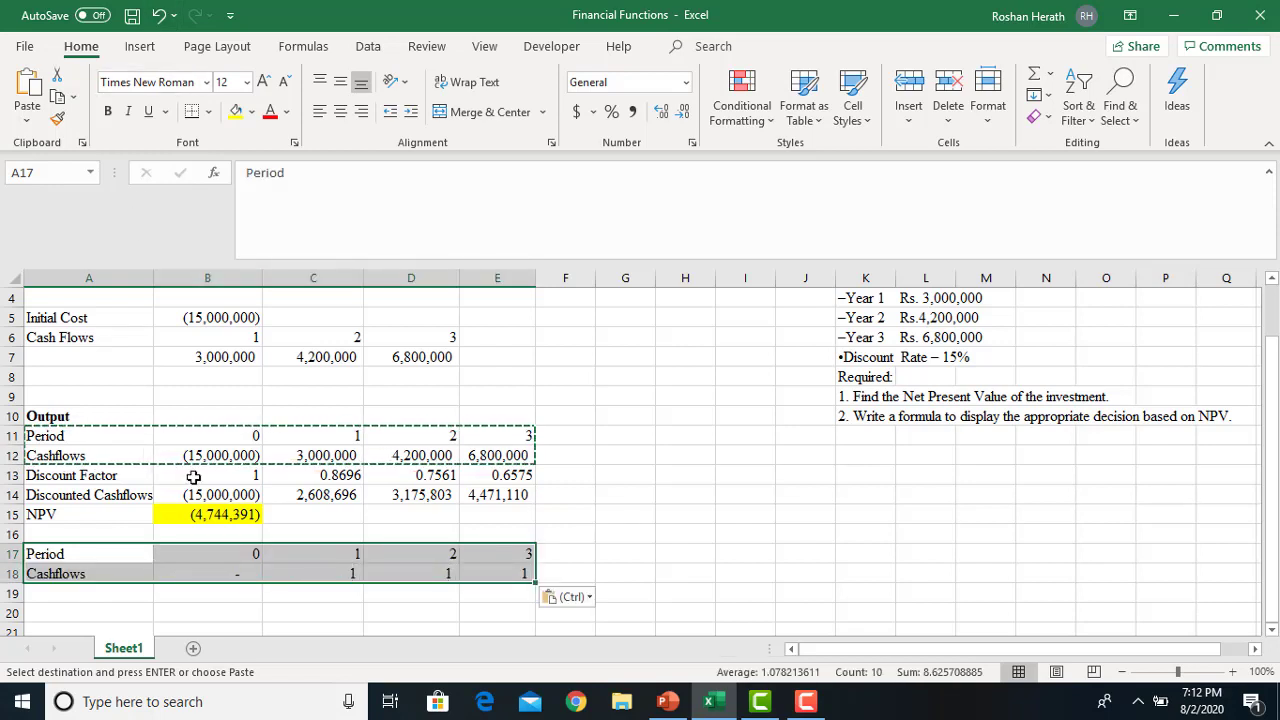
# - Clear the copied cash flows in B18:E18 and link B18 to the initial cost in B5
pyautogui.click(210, 570)
pyautogui.moveTo(210, 570); pyautogui.dragTo(471, 574)
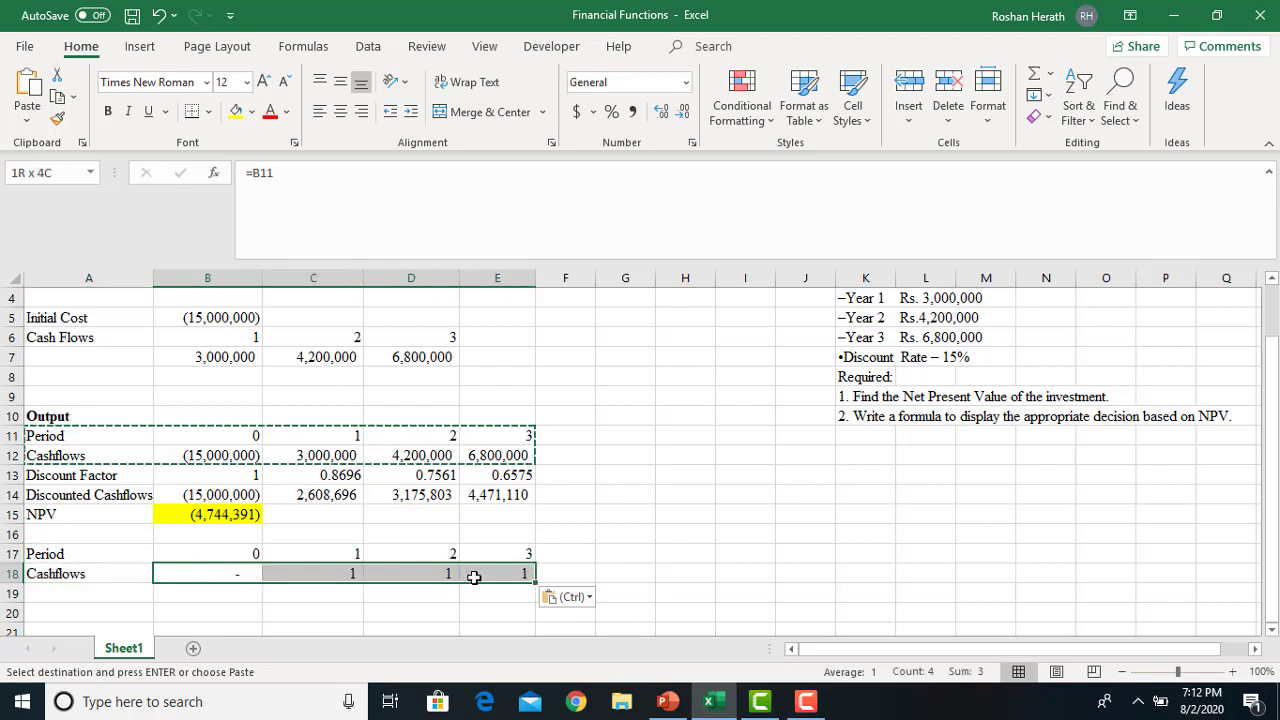
pyautogui.press('Delete')
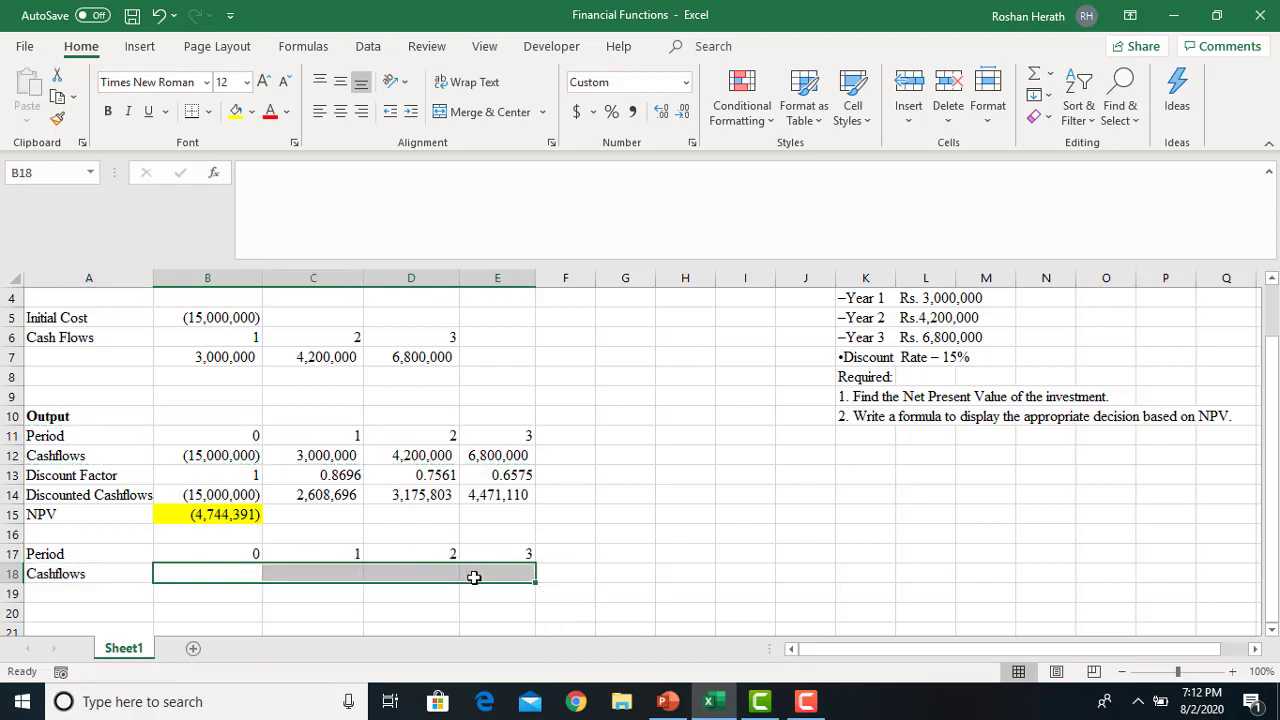
pyautogui.click(232, 574)
pyautogui.write('=')
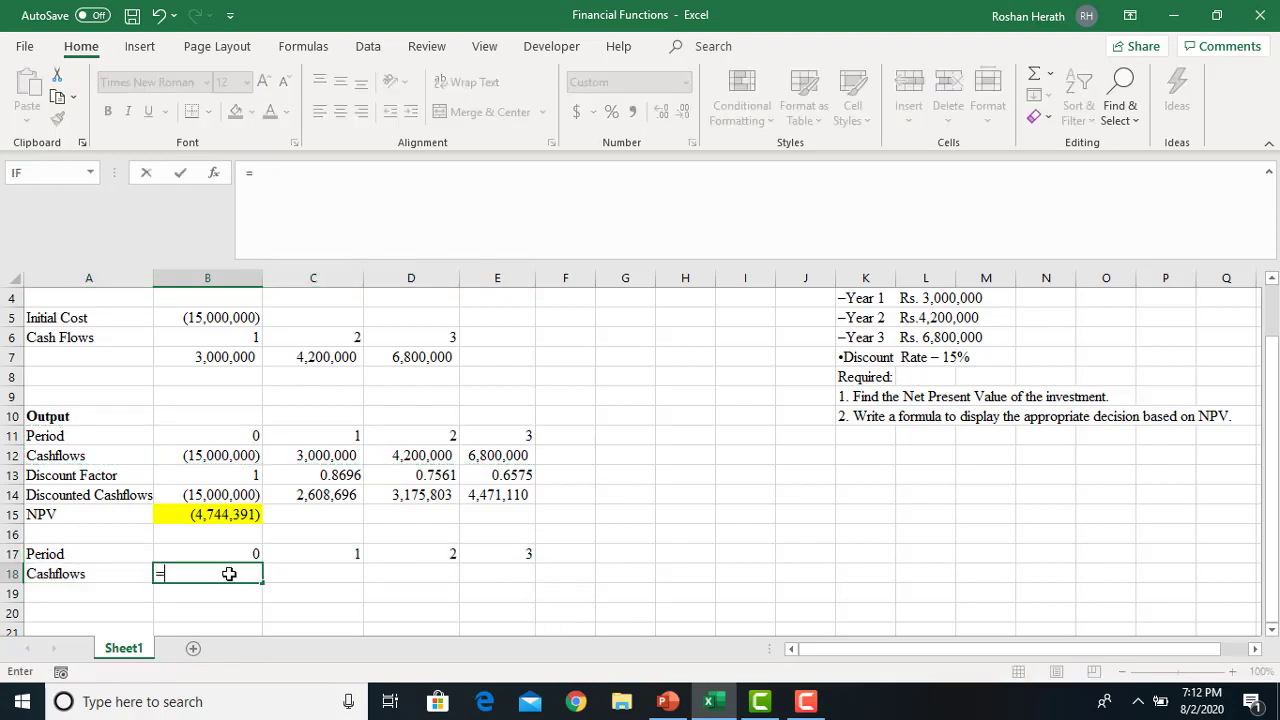
pyautogui.click(208, 317)
pyautogui.press('Return')
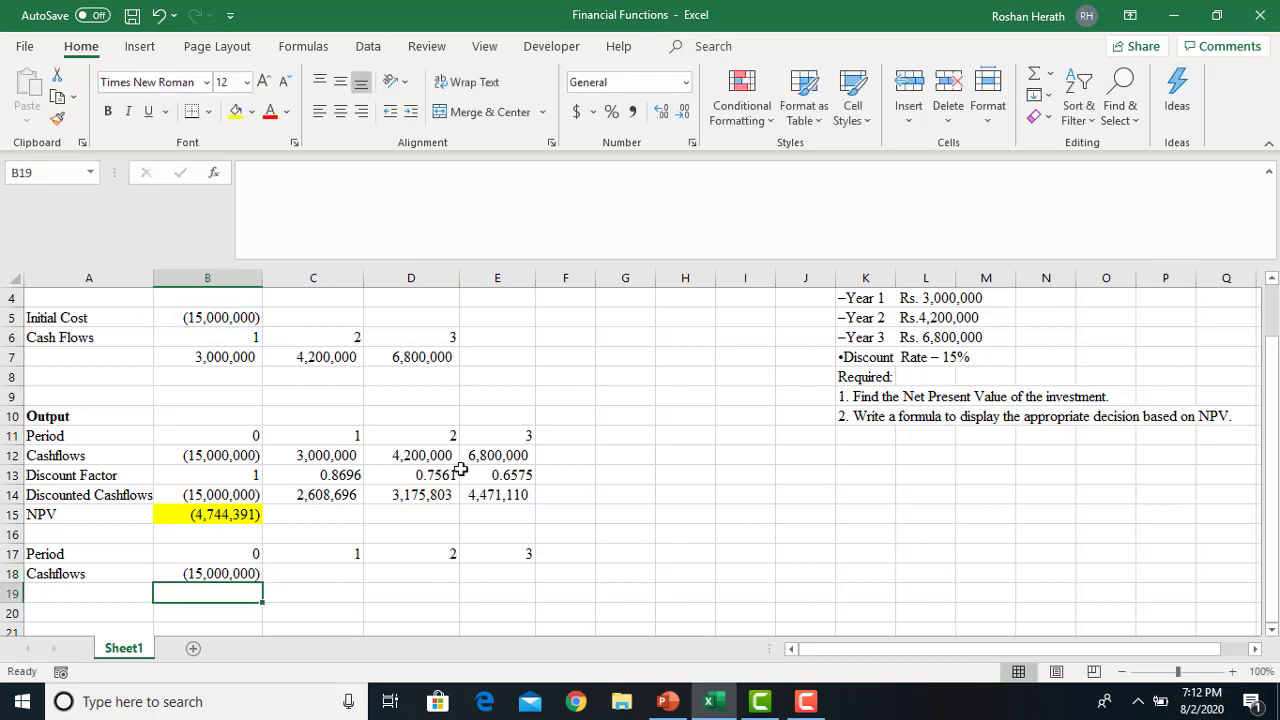
# - Link C18 to the first cash flow in B7 and fill the formula across to E18
pyautogui.click(288, 584)
pyautogui.click(297, 569)
pyautogui.write('=')
pyautogui.click(213, 361)
pyautogui.press('Return')
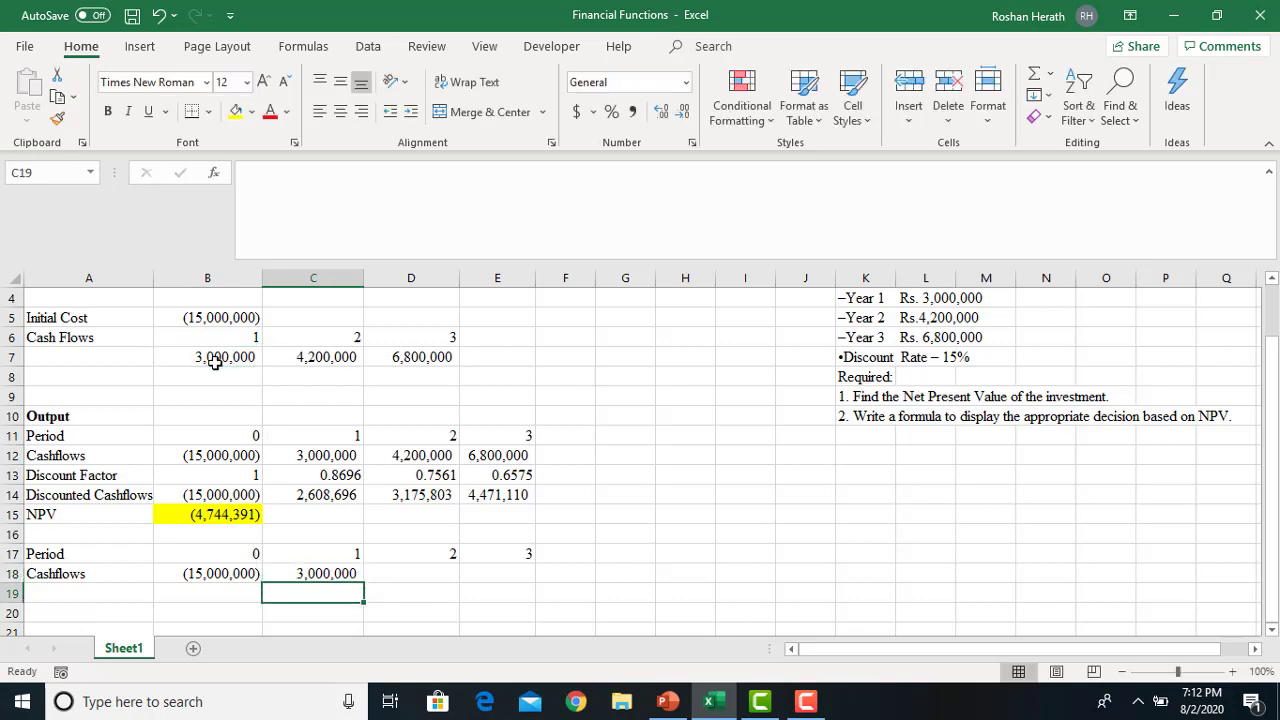
pyautogui.click(323, 568)
pyautogui.moveTo(366, 584); pyautogui.dragTo(498, 580)
# - Set the initial cost in B5 to -10000000
pyautogui.click(223, 317)
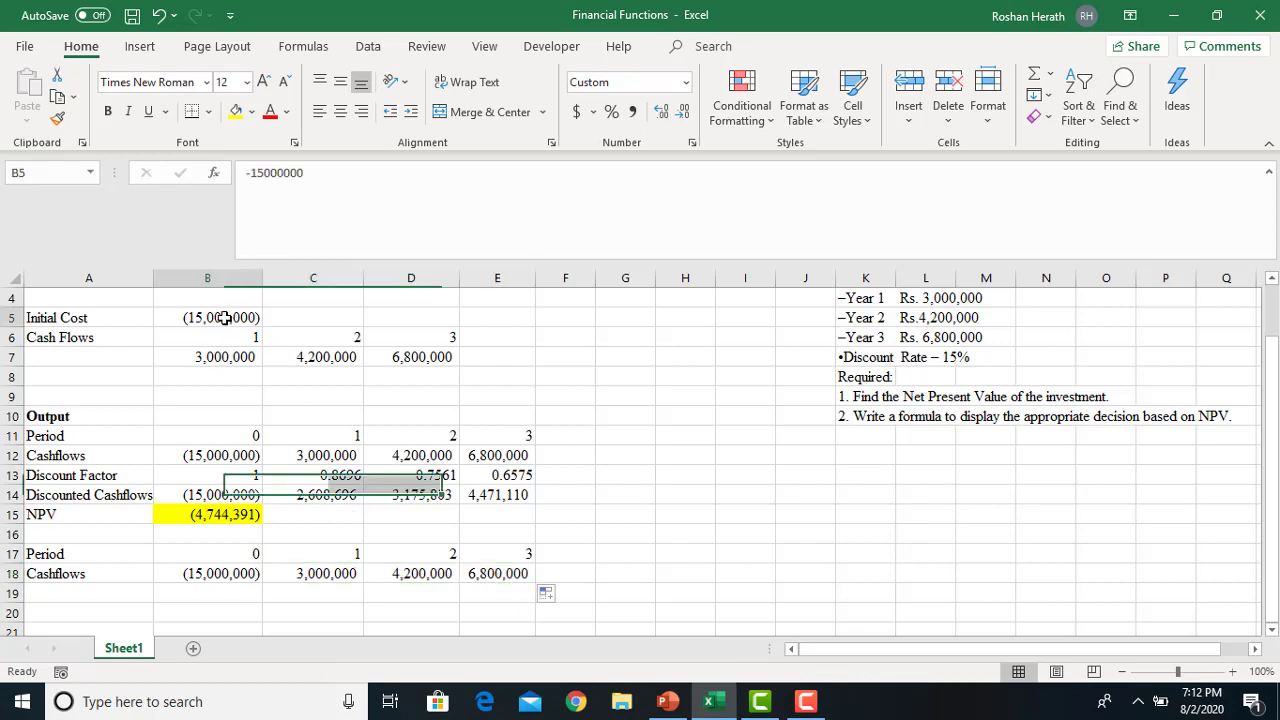
pyautogui.click(260, 172)
pyautogui.press('BackSpace')
pyautogui.write('0')
pyautogui.press('Return')
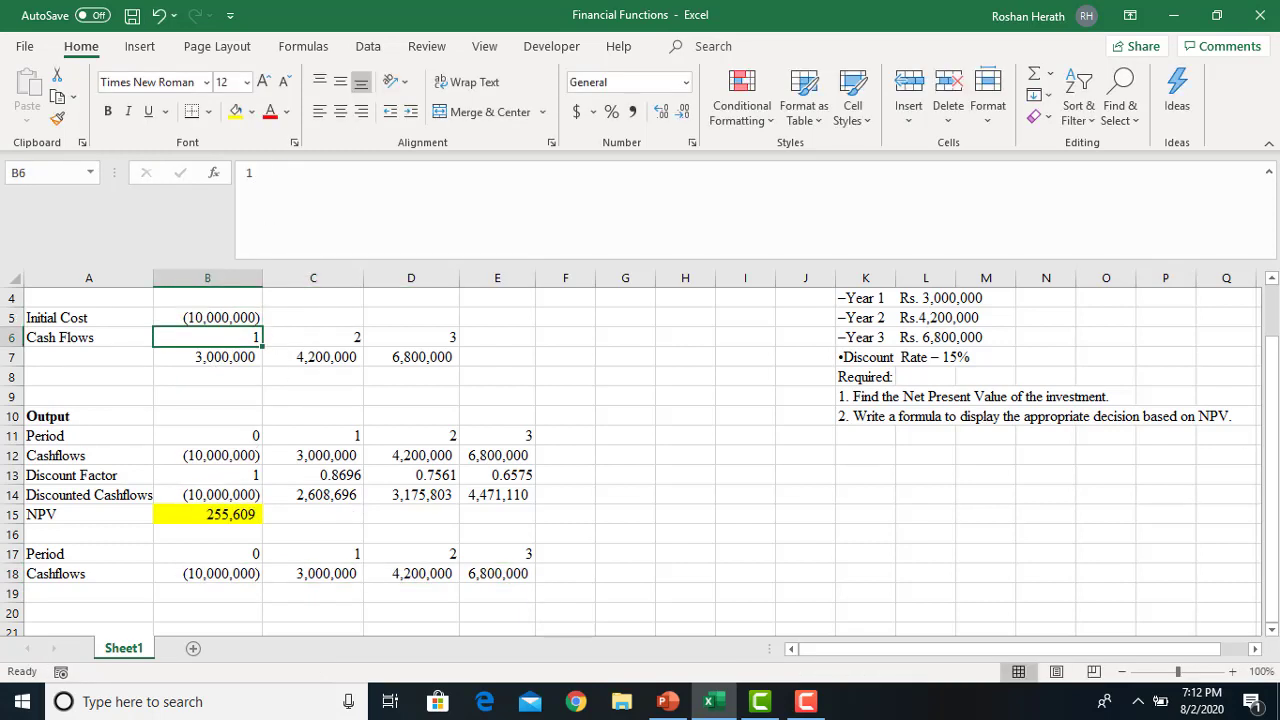
pyautogui.moveTo(1270, 484)
pyautogui.mouseDown()
pyautogui.moveTo(1268, 470)
pyautogui.moveTo(1262, 486)
pyautogui.mouseUp()
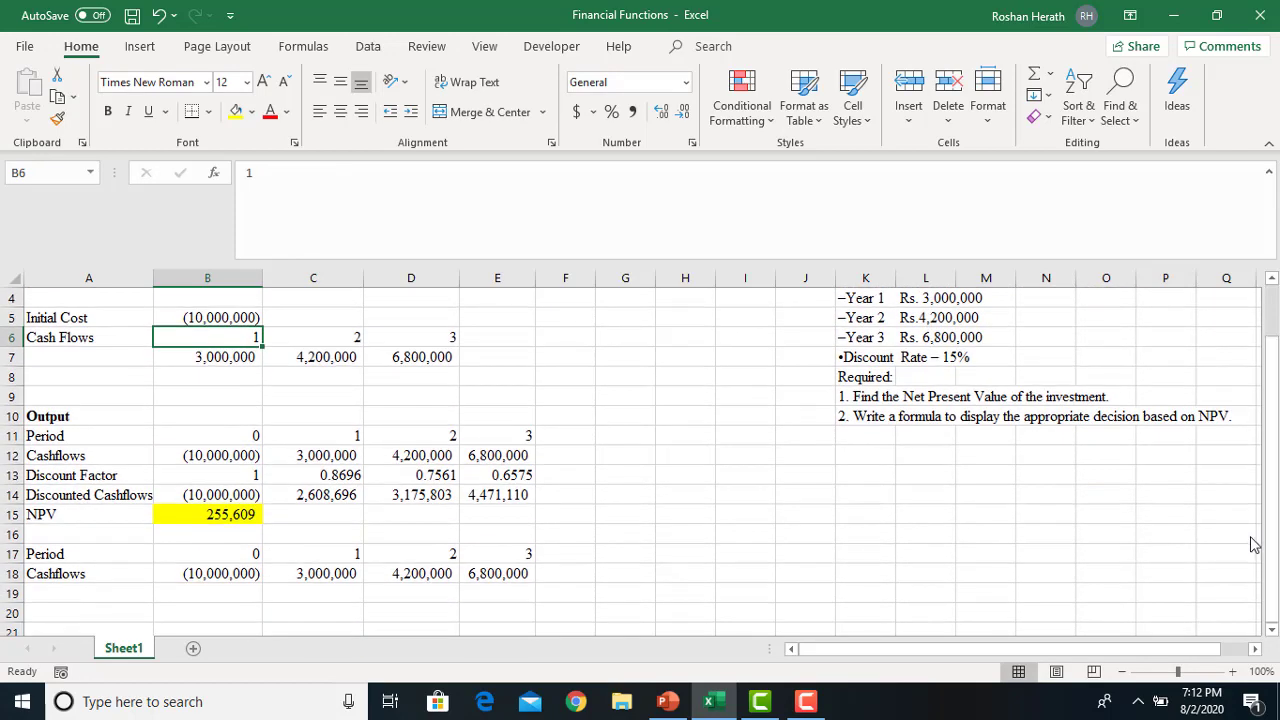
# - Enter the label NPV in A20, below the second Cashflows row
pyautogui.click(209, 520)
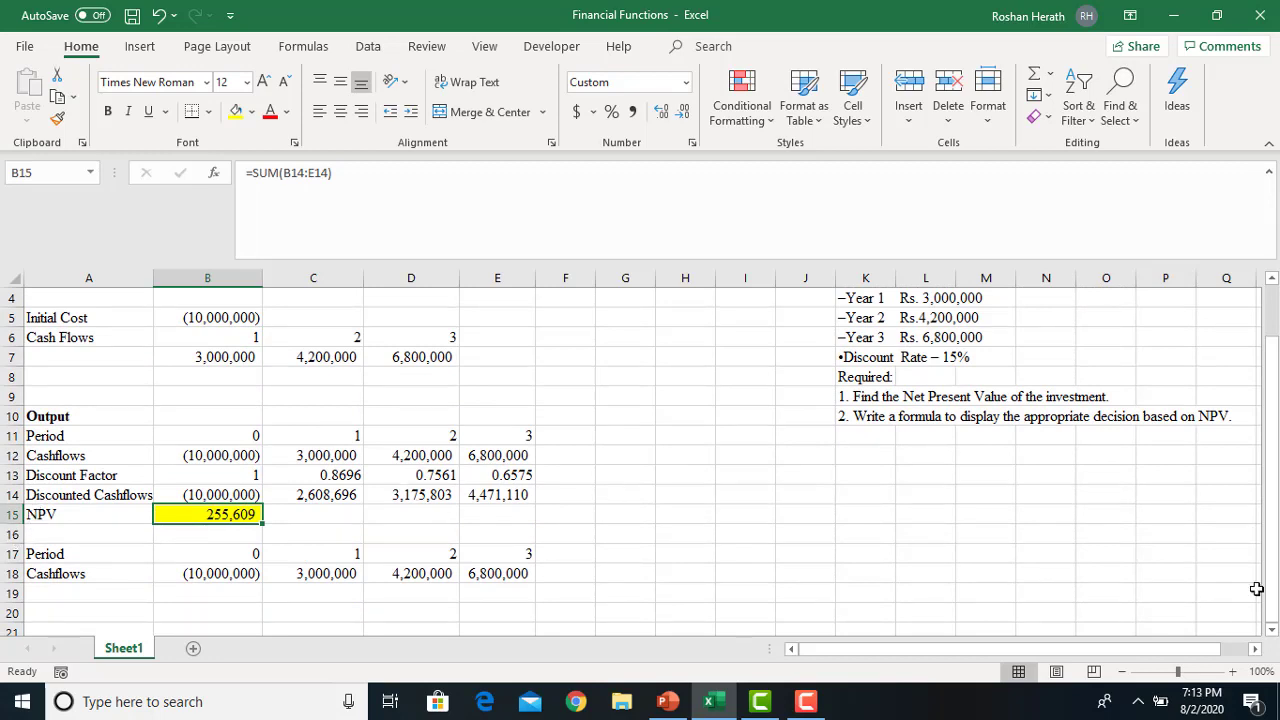
pyautogui.click(1273, 630)
pyautogui.click(1273, 630)
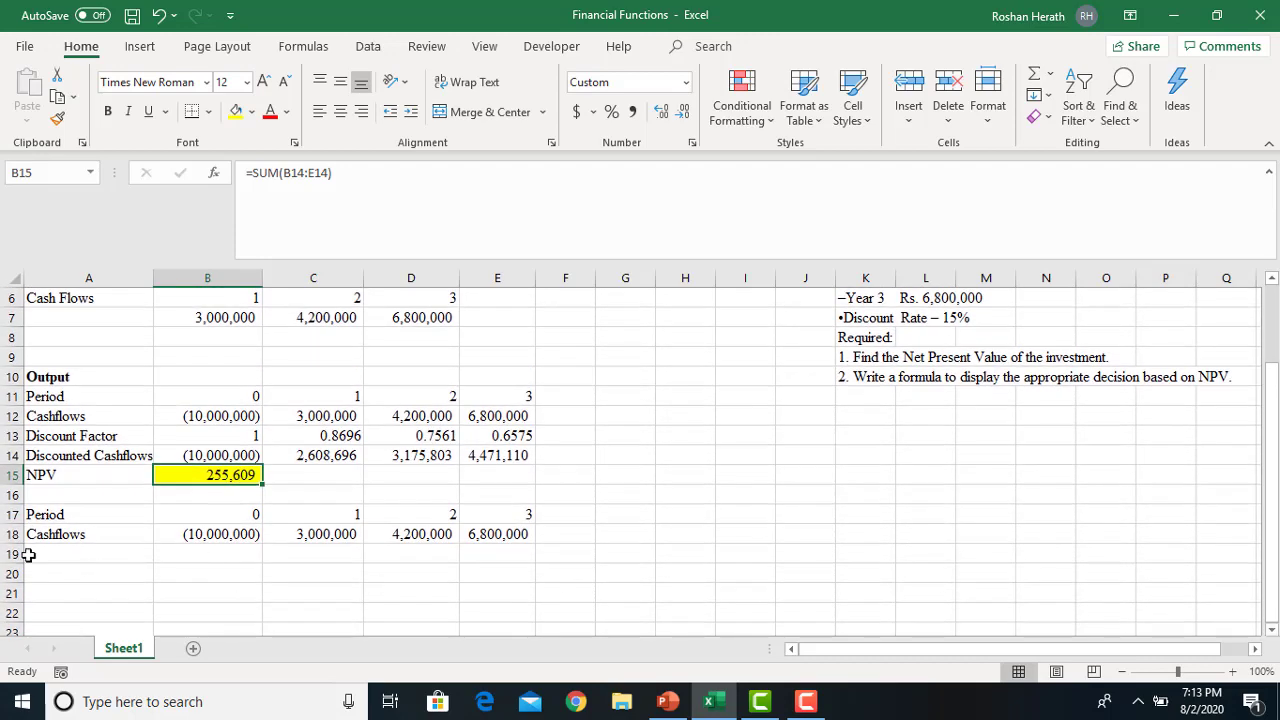
pyautogui.click(71, 579)
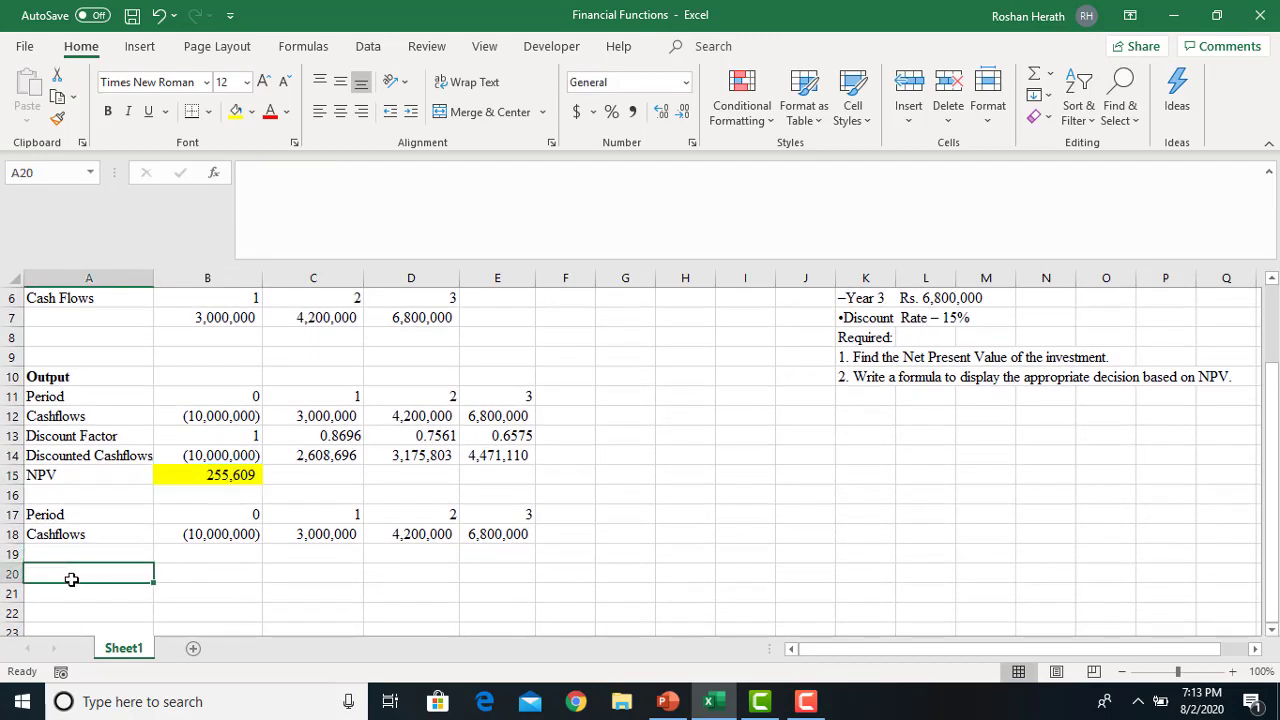
pyautogui.write('npv')
pyautogui.press('BackSpace')
pyautogui.press('BackSpace')
pyautogui.press('BackSpace')
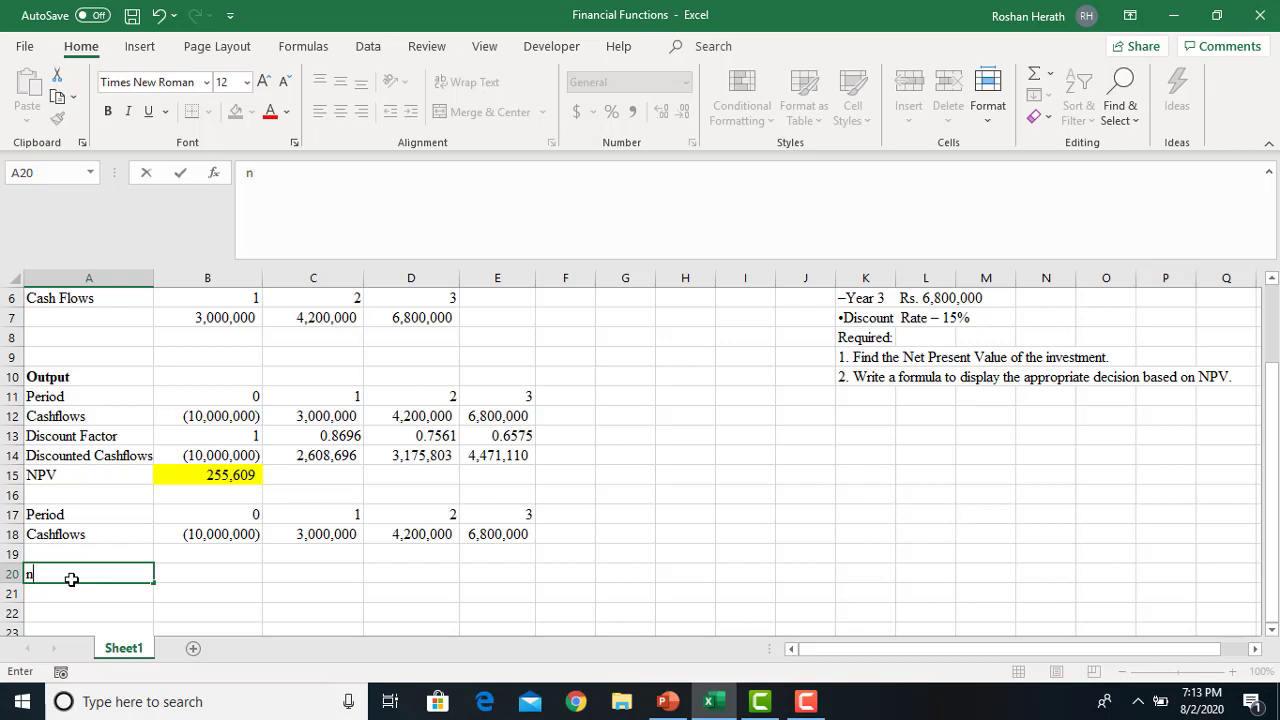
pyautogui.write('NPV')
# - Start an NPV function in B20 with the discount rate $B$3 as an absolute reference for its Rate argument
pyautogui.click(208, 571)
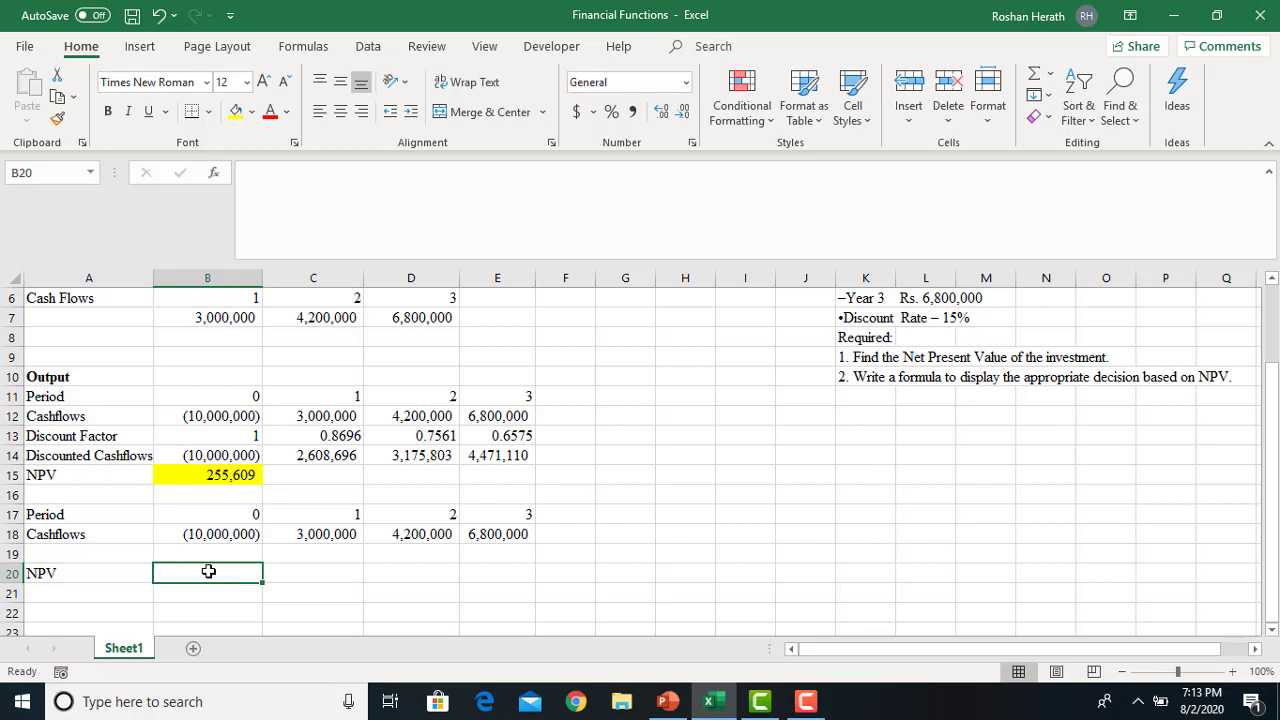
pyautogui.write('=')
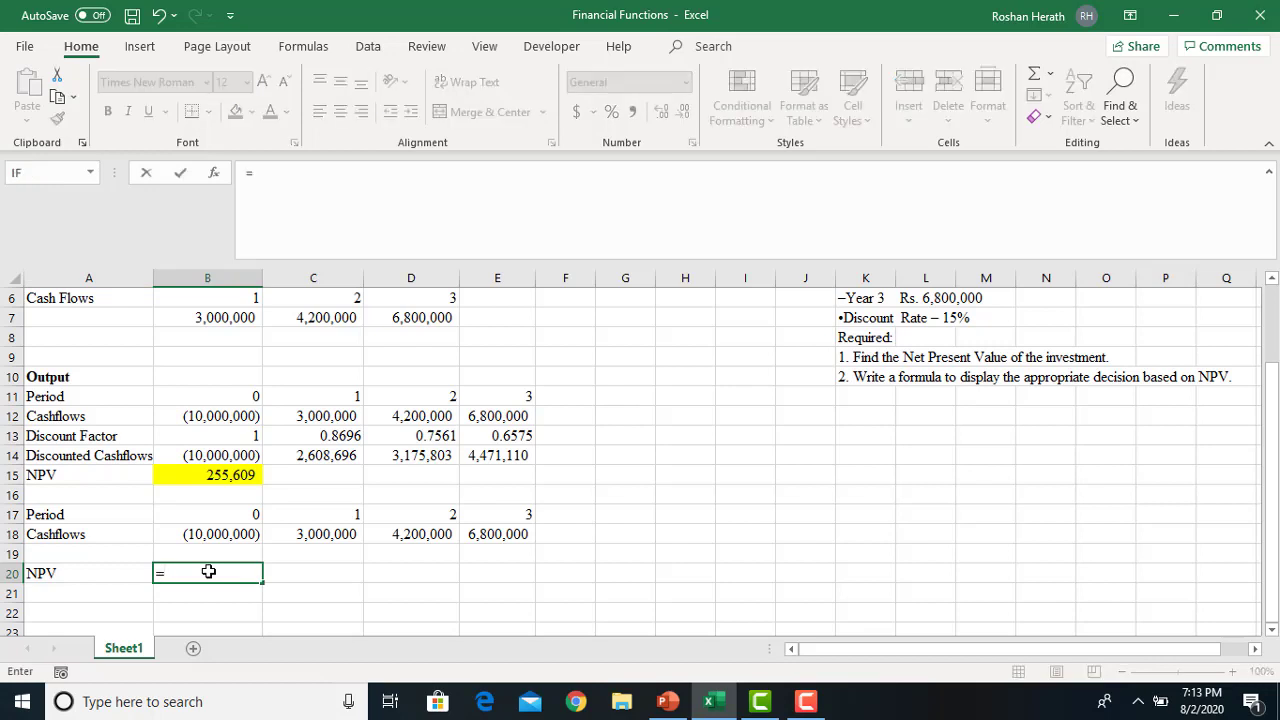
pyautogui.write('S')
pyautogui.press('BackSpace')
pyautogui.write('NP')
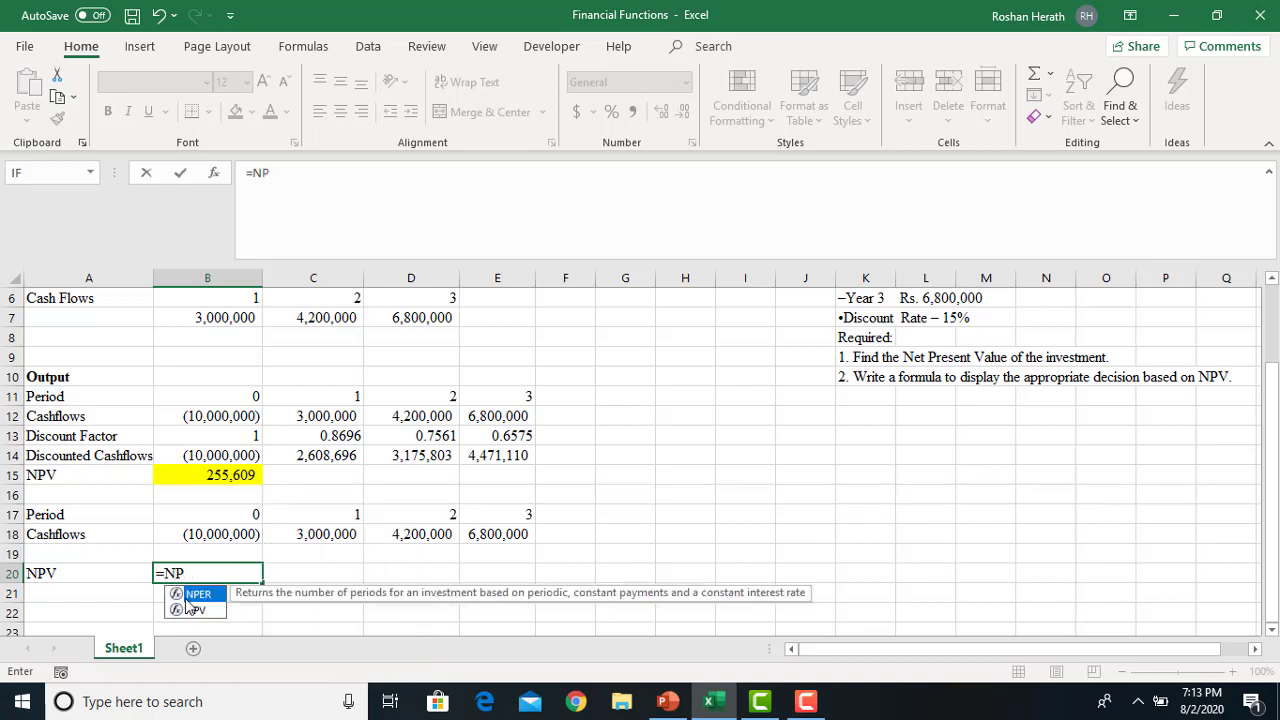
pyautogui.doubleClick(194, 610)
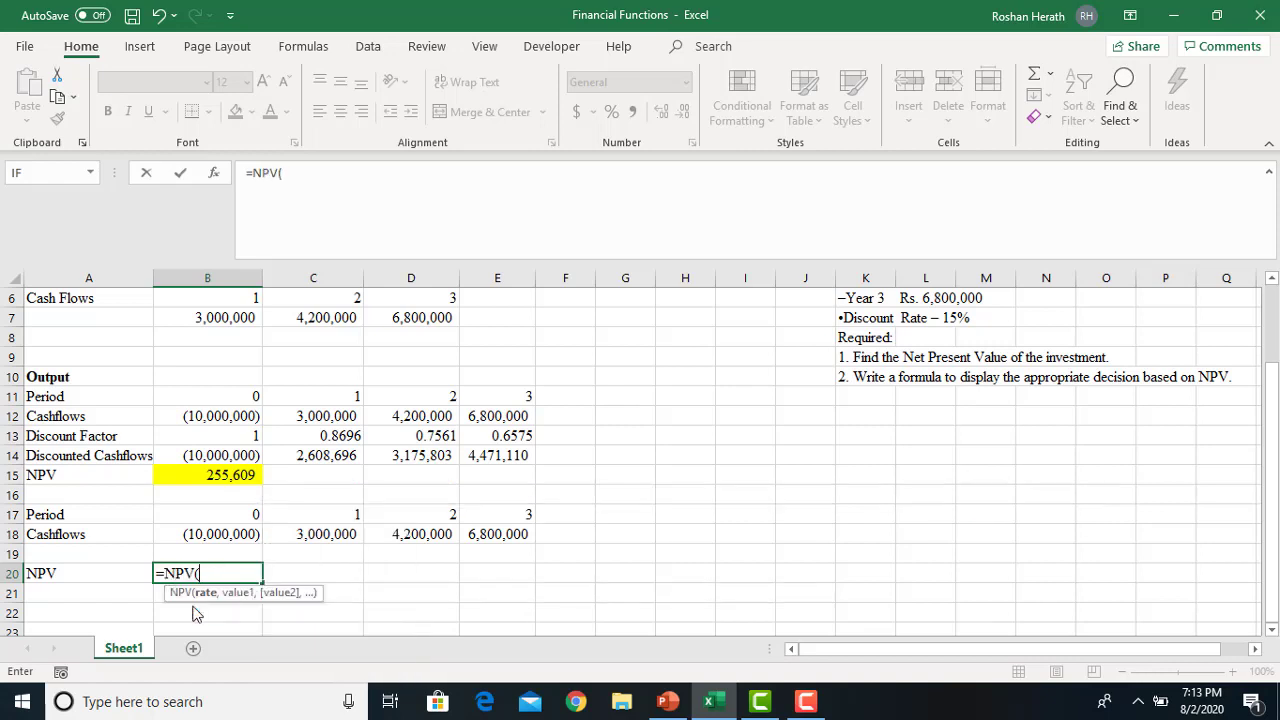
pyautogui.click(212, 176)
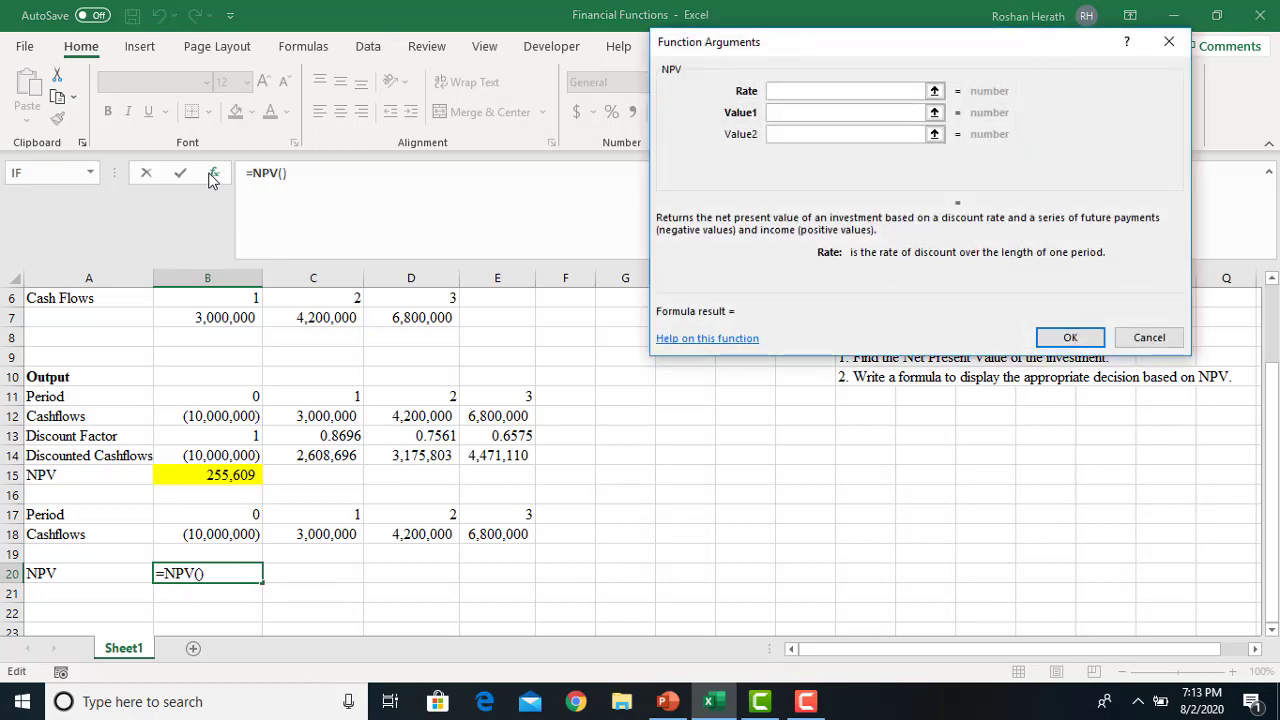
pyautogui.moveTo(910, 45); pyautogui.dragTo(858, 346)
pyautogui.moveTo(1274, 403); pyautogui.dragTo(1273, 372)
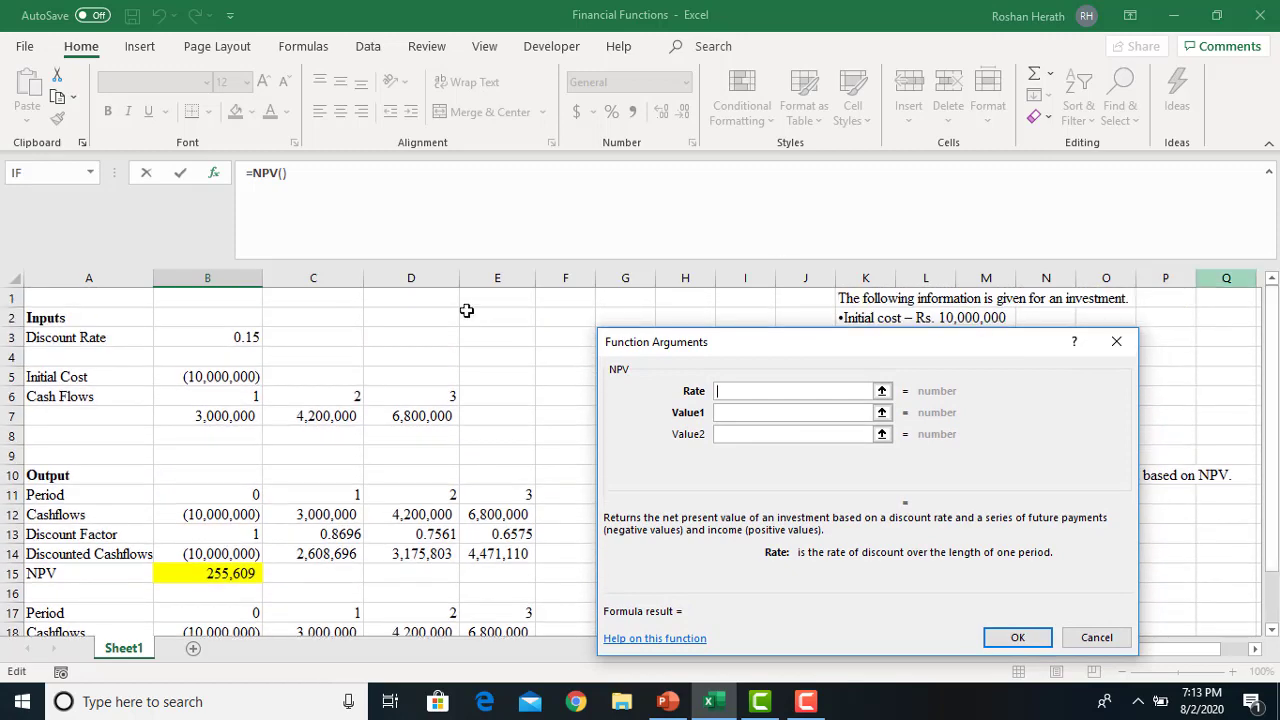
pyautogui.click(204, 337)
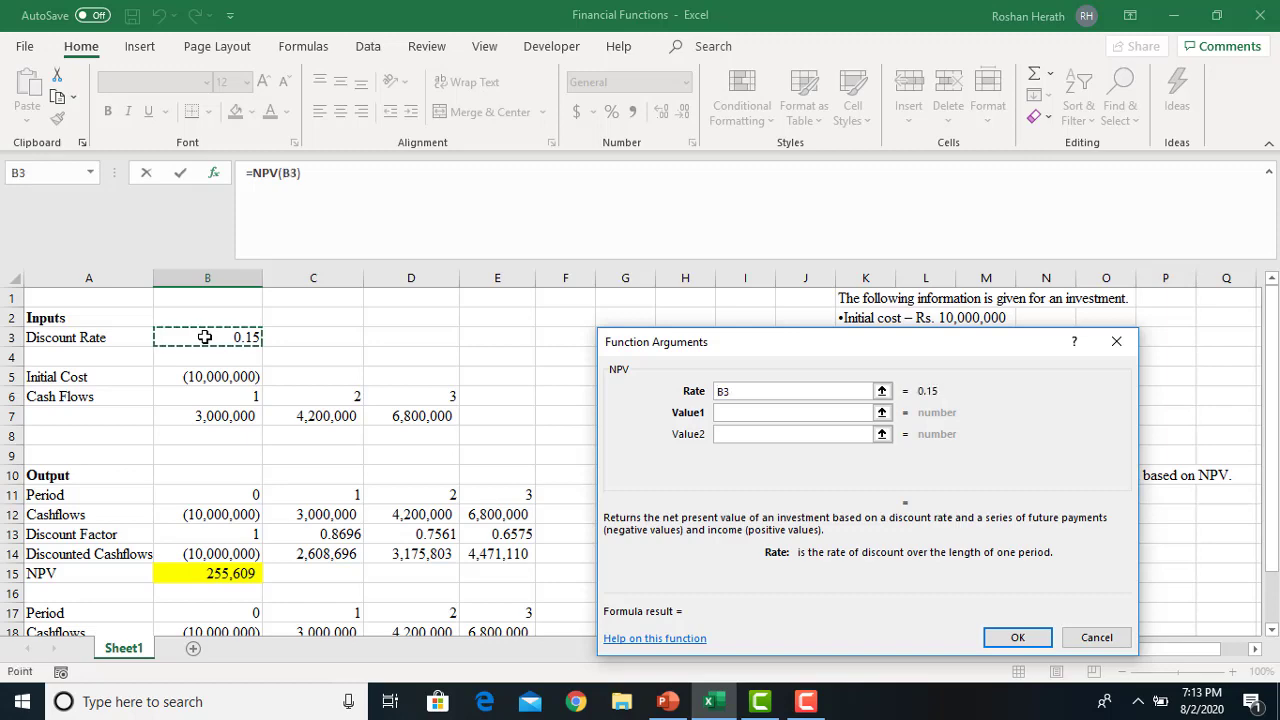
pyautogui.press('F4')
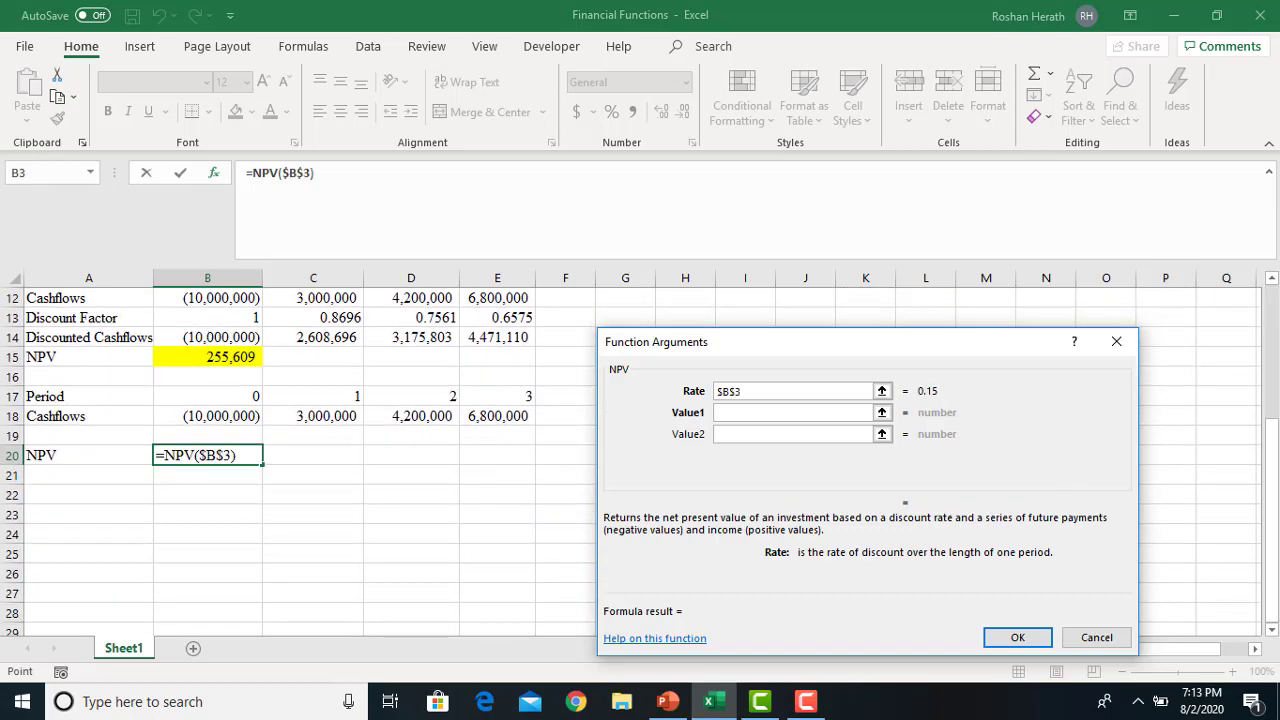
# - Use the cash flows B18:E18 as the NPV function's Value1 argument and enter the formula
pyautogui.moveTo(1270, 492)
pyautogui.mouseDown()
pyautogui.moveTo(1266, 412)
pyautogui.moveTo(1266, 470)
pyautogui.mouseUp()
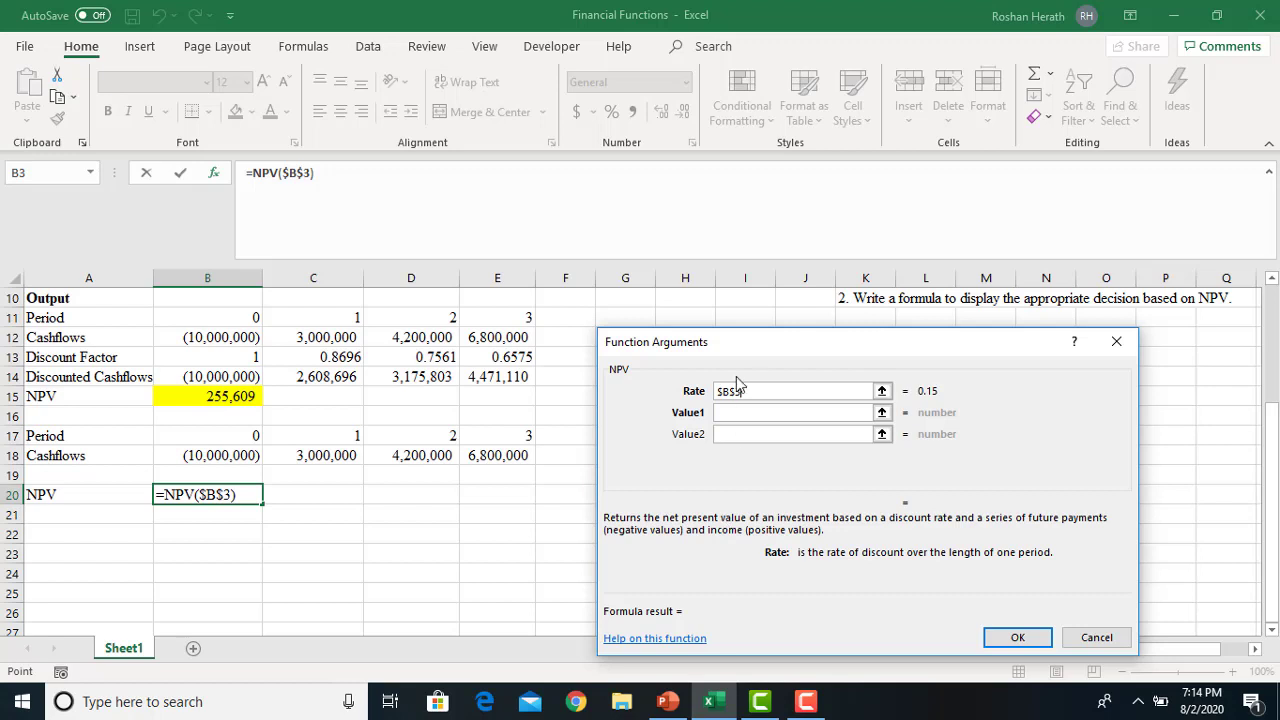
pyautogui.click(729, 420)
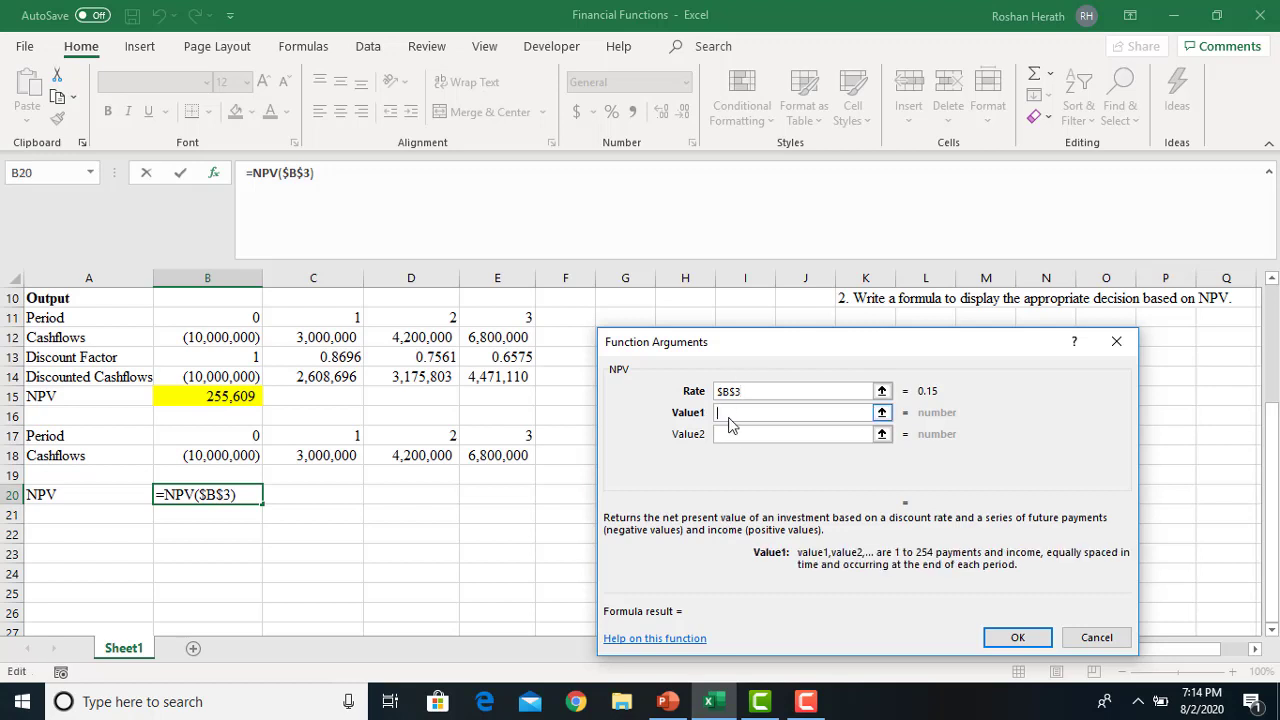
pyautogui.moveTo(183, 457); pyautogui.dragTo(477, 460)
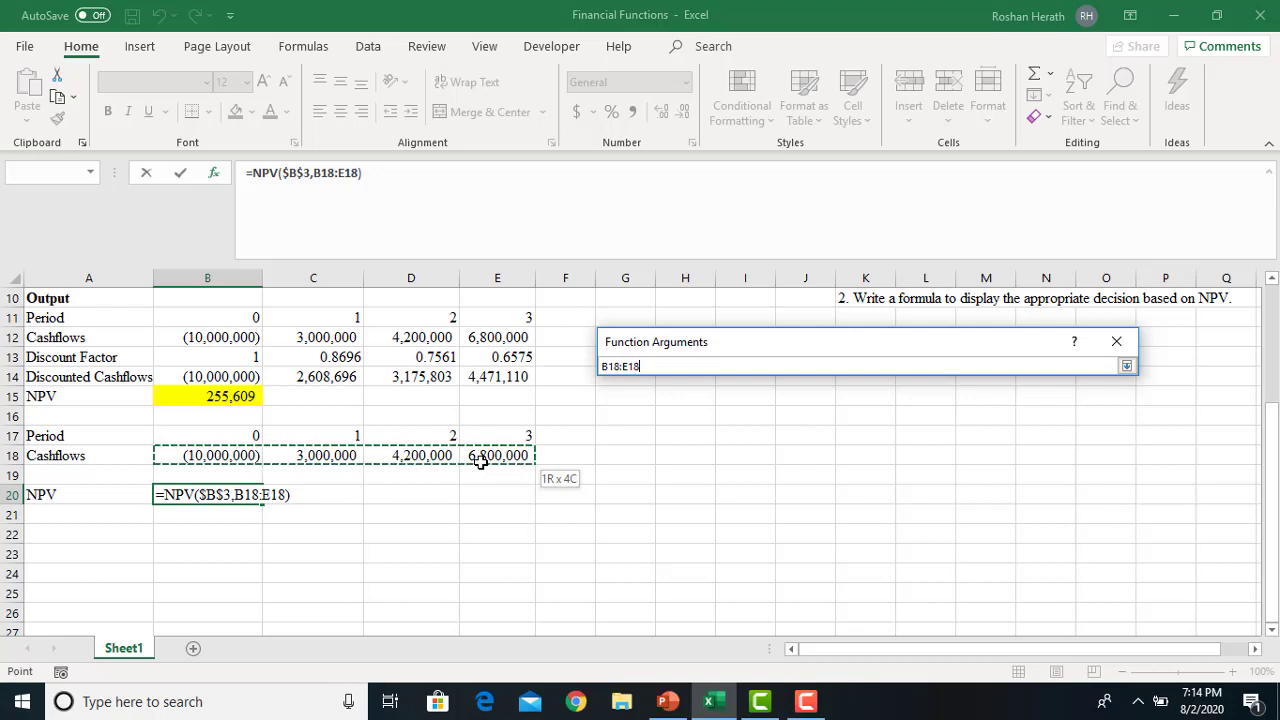
pyautogui.moveTo(480, 460); pyautogui.dragTo(482, 460)
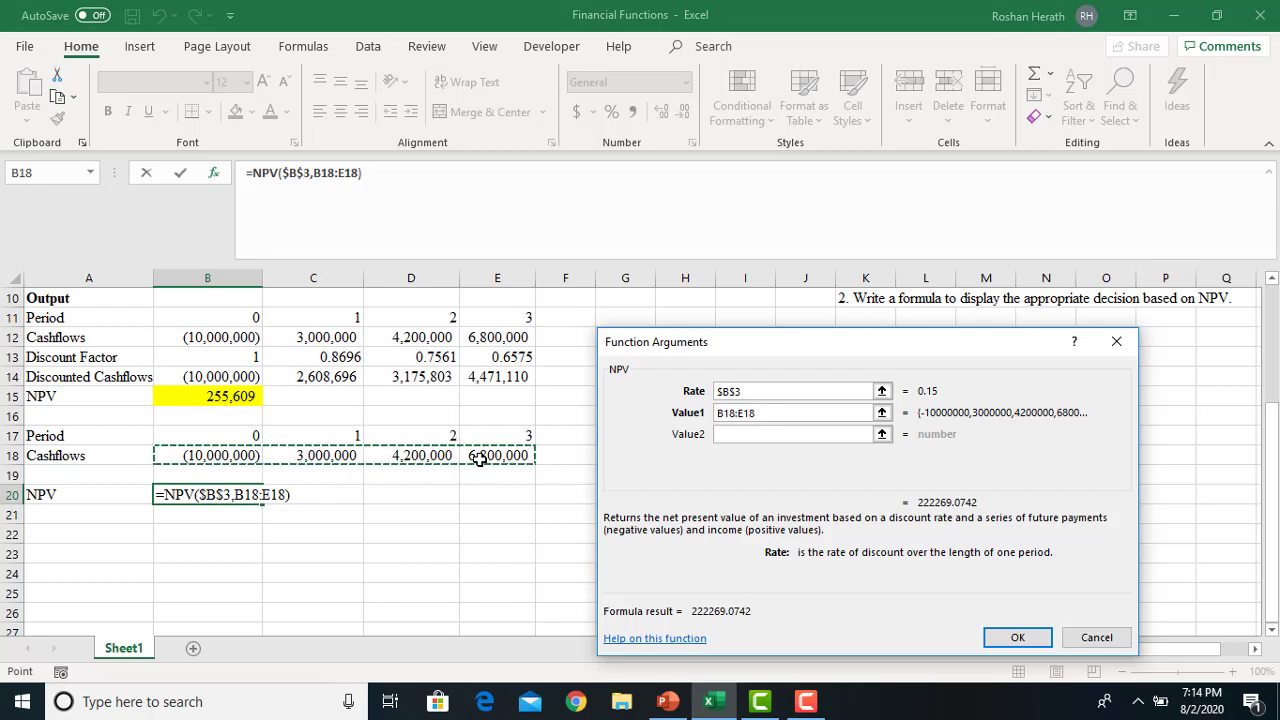
pyautogui.click(1006, 641)
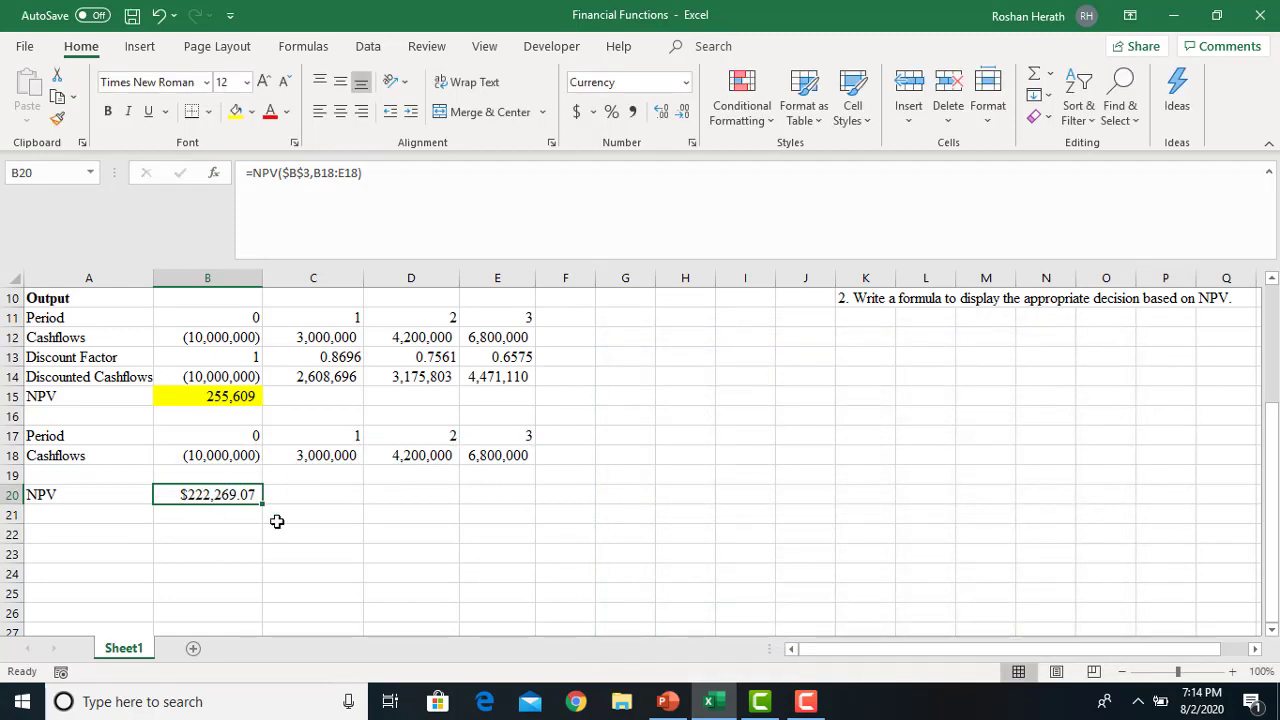
# - Compare the NPV formulas in B15 and B20, and fill B20 with yellow
pyautogui.click(214, 398)
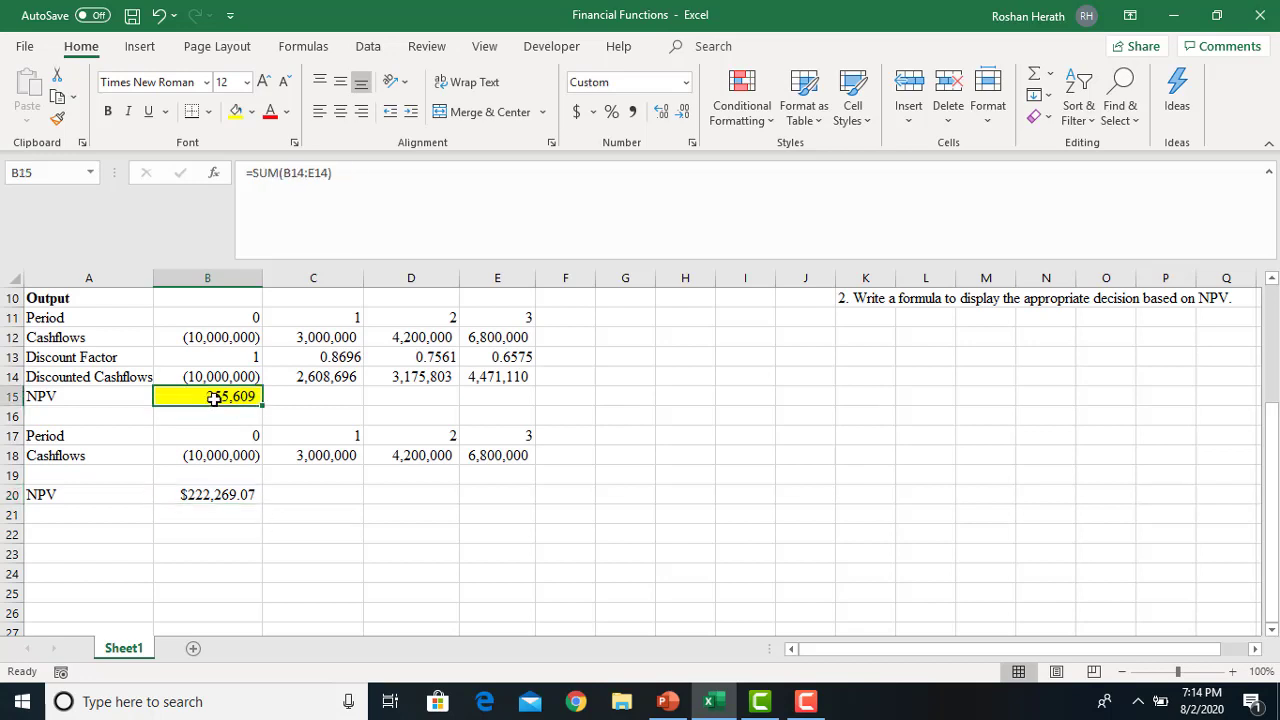
pyautogui.click(222, 492)
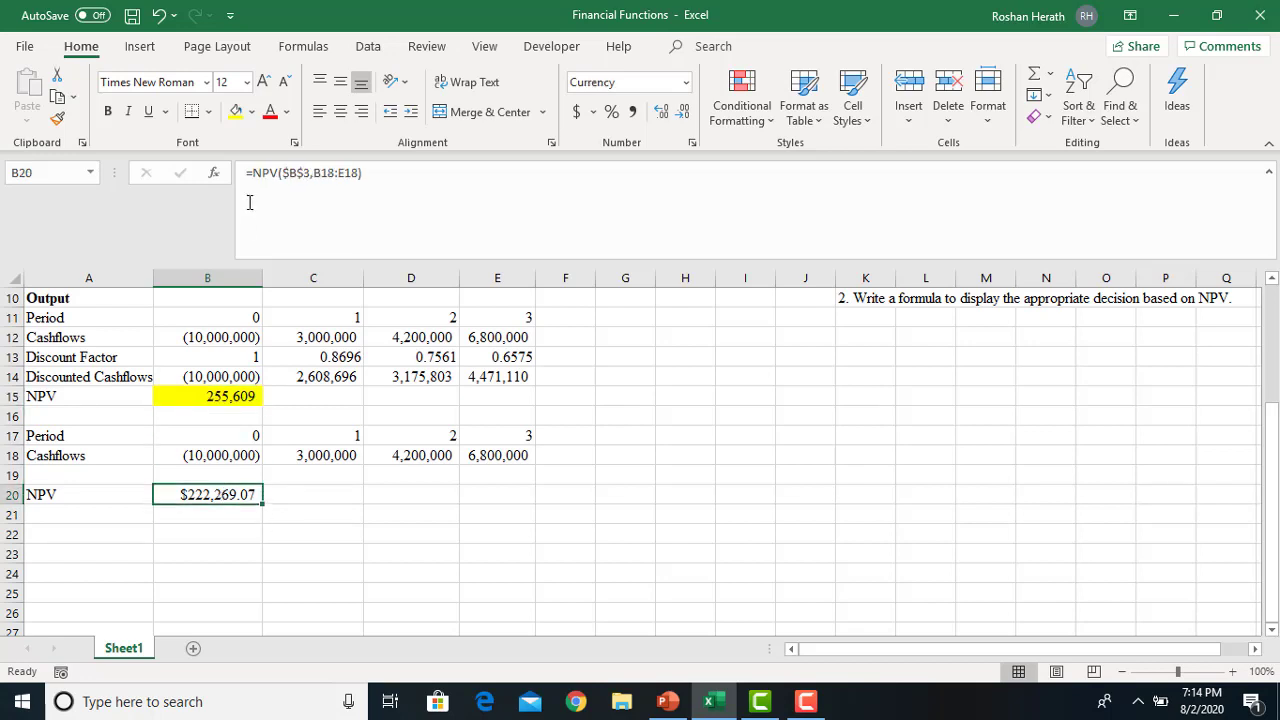
pyautogui.click(235, 112)
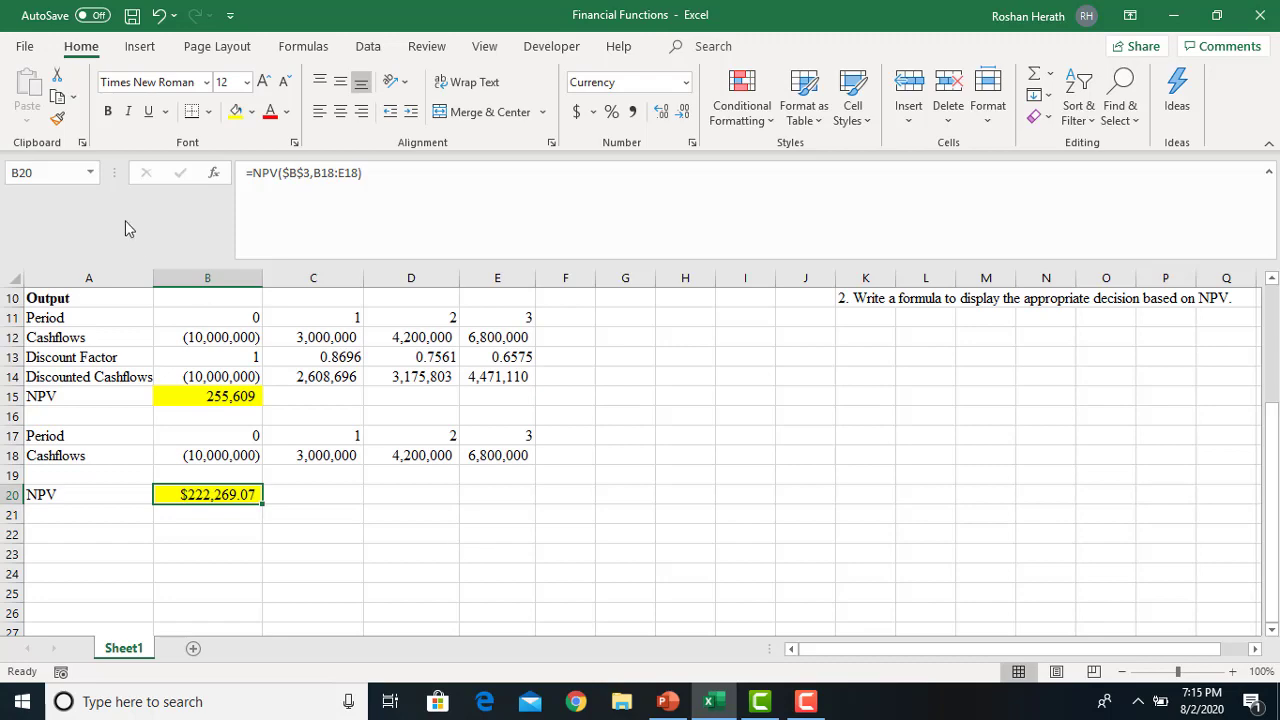
# - Edit the NPV function in B20 so that its Value1 argument covers only C18:E18
pyautogui.click(213, 172)
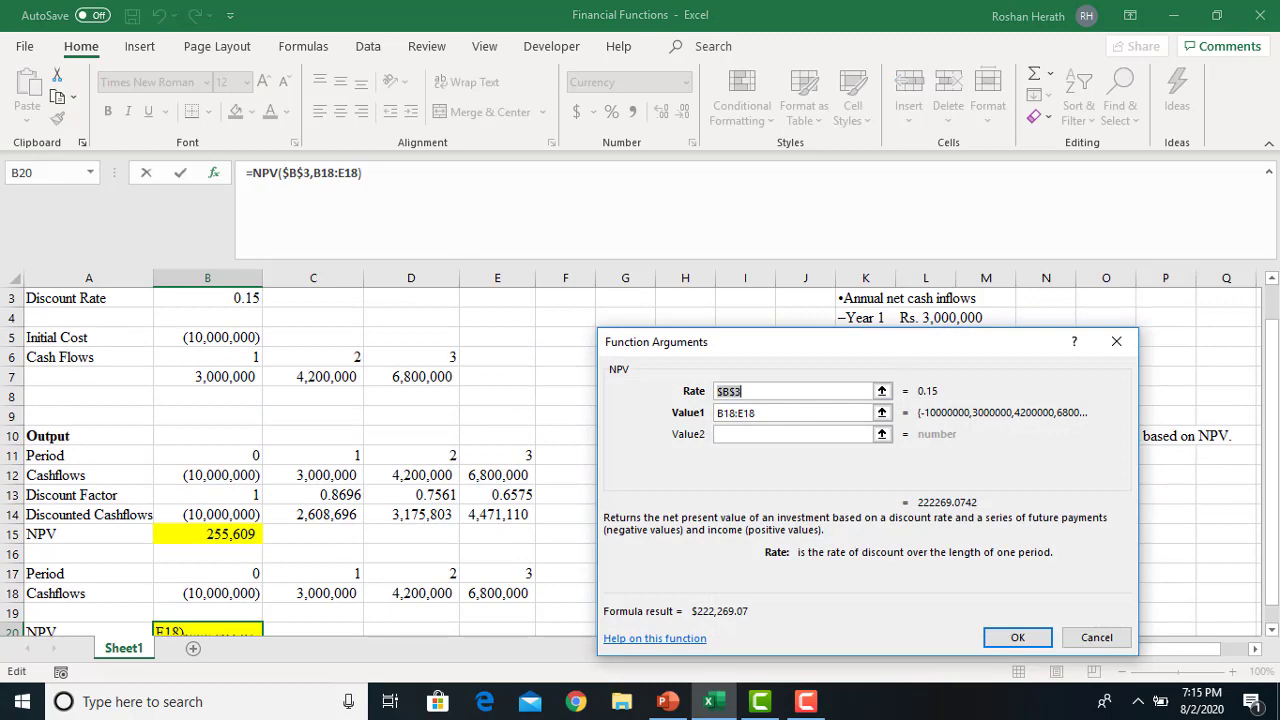
pyautogui.moveTo(1275, 528); pyautogui.dragTo(1275, 573)
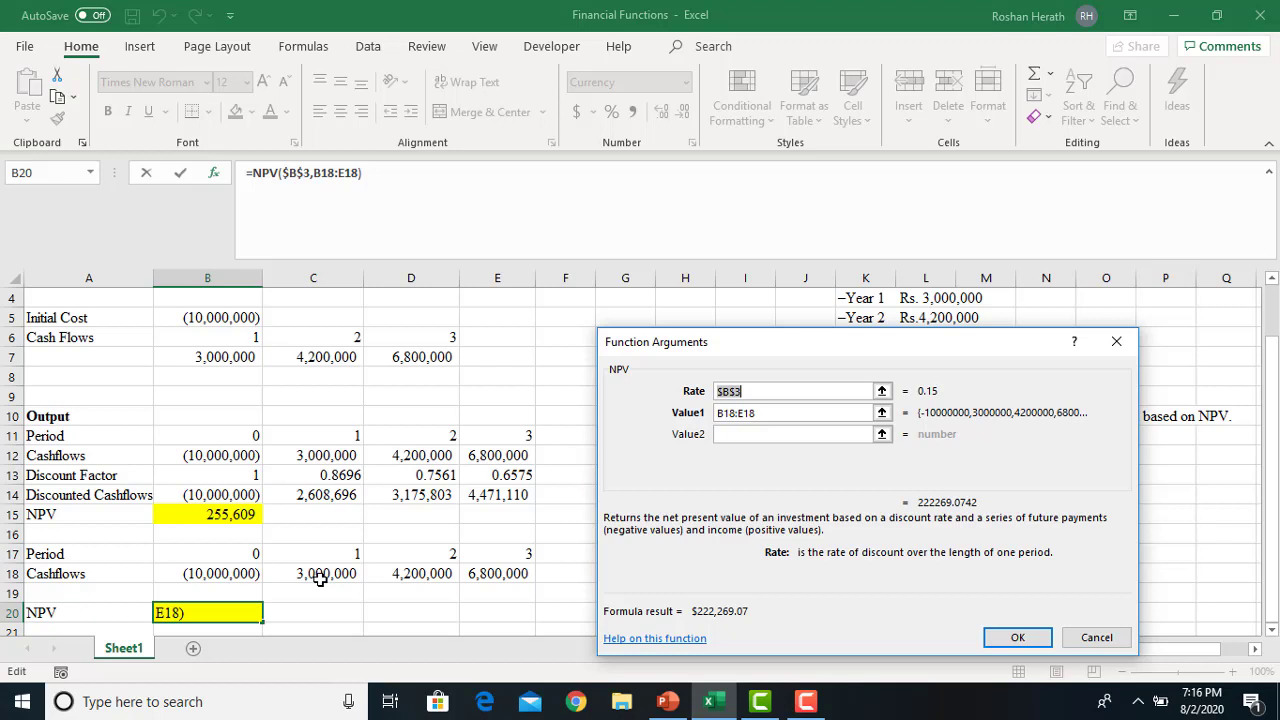
pyautogui.click(763, 413)
pyautogui.press('BackSpace')
pyautogui.press('BackSpace')
pyautogui.press('BackSpace')
pyautogui.press('BackSpace')
pyautogui.press('BackSpace')
pyautogui.press('BackSpace')
pyautogui.press('BackSpace')
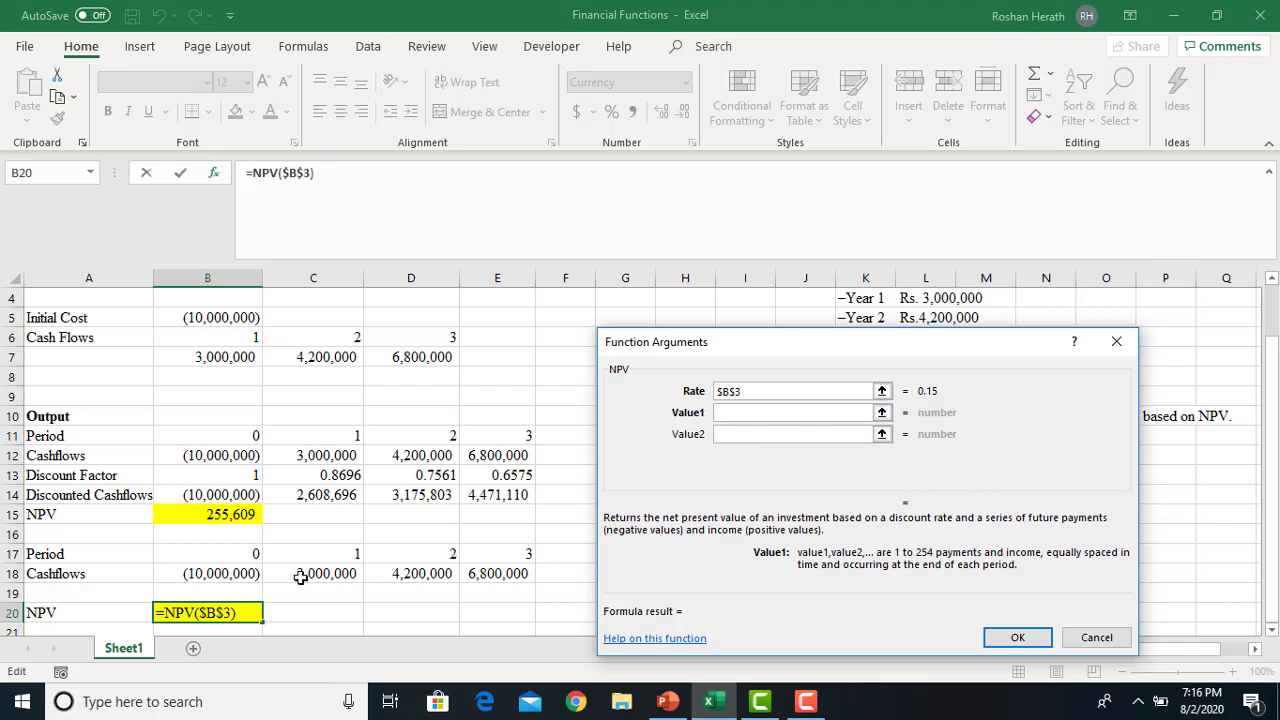
pyautogui.moveTo(300, 577); pyautogui.dragTo(482, 577)
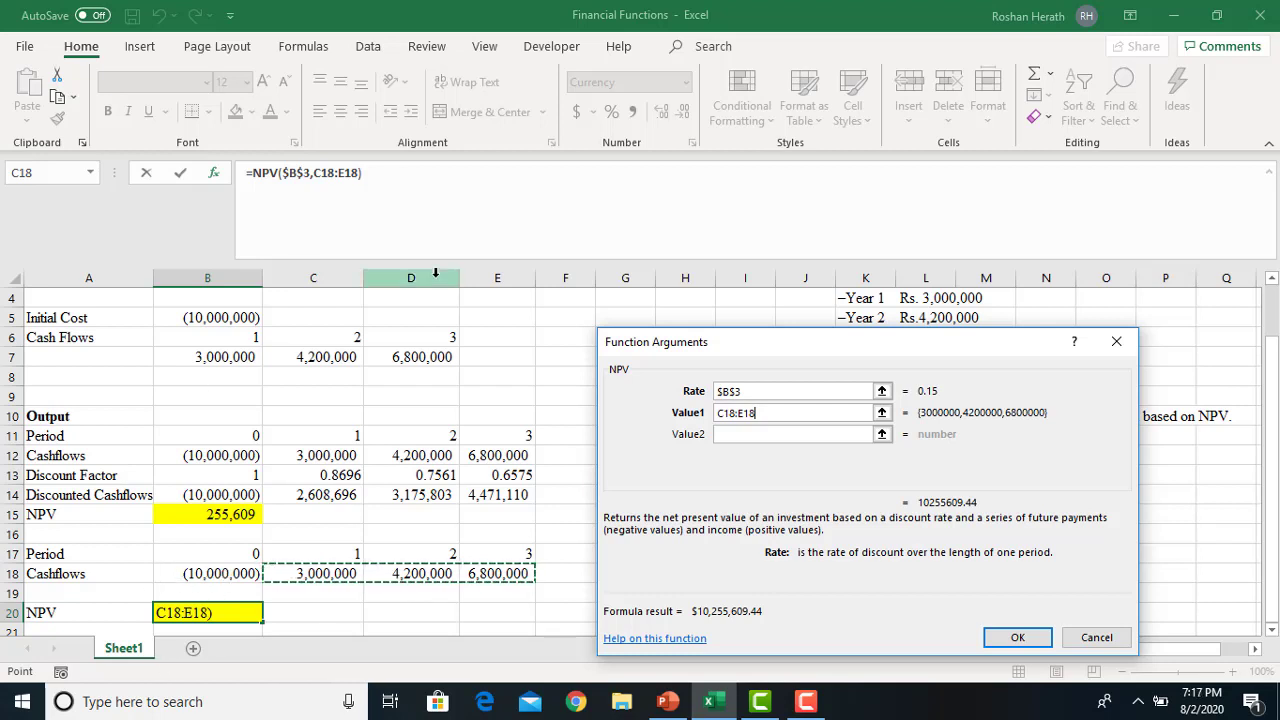
# - Add the period 0 cash flow B18 after the NPV function in B20 and enter the formula
pyautogui.click(369, 177)
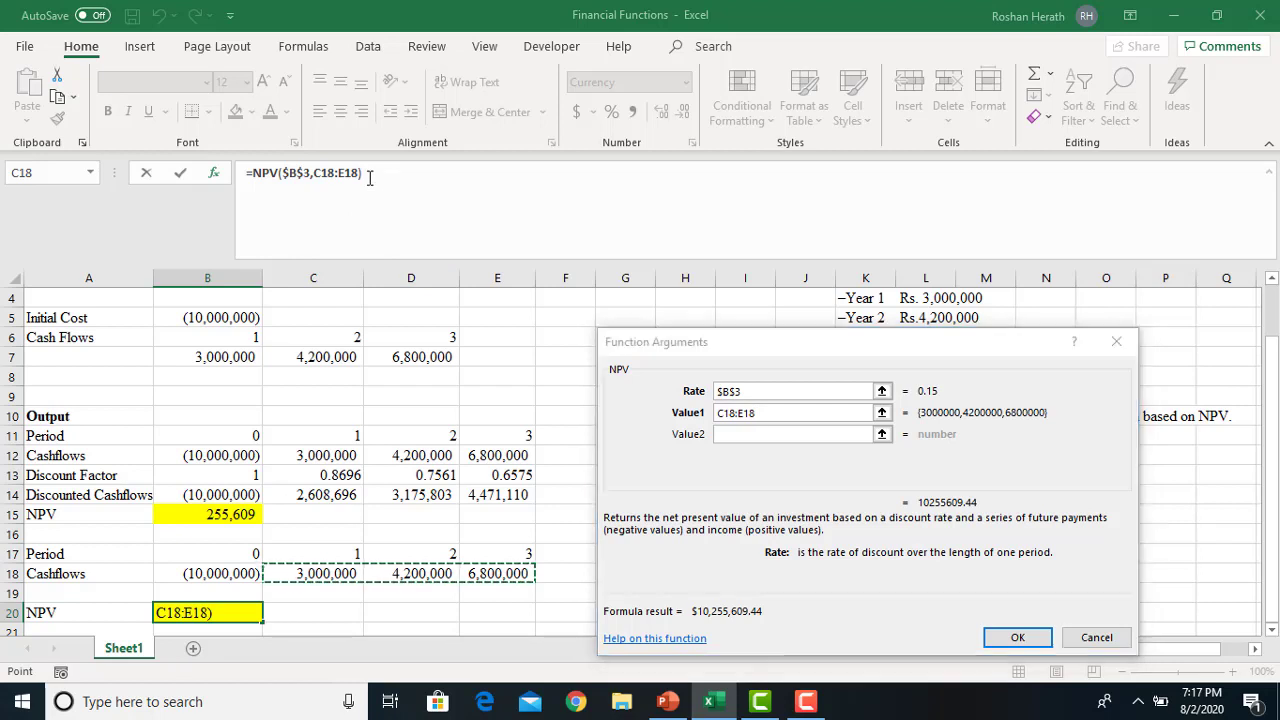
pyautogui.write('+')
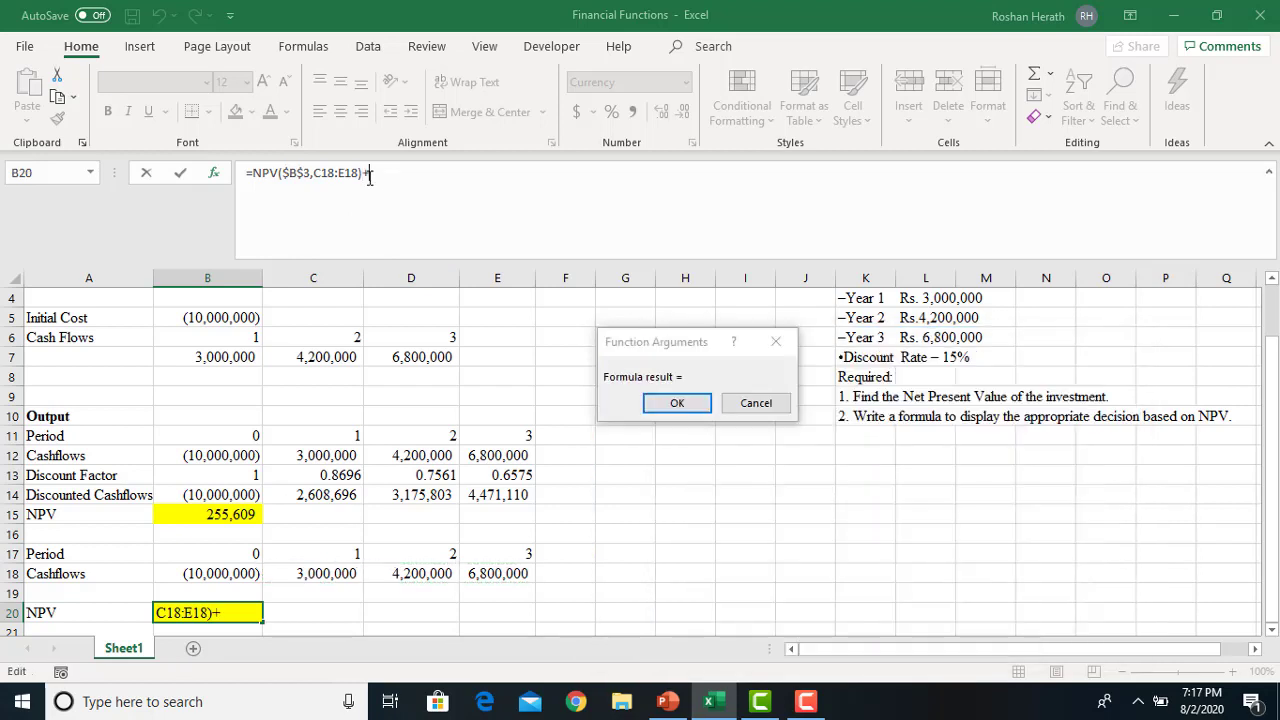
pyautogui.click(198, 572)
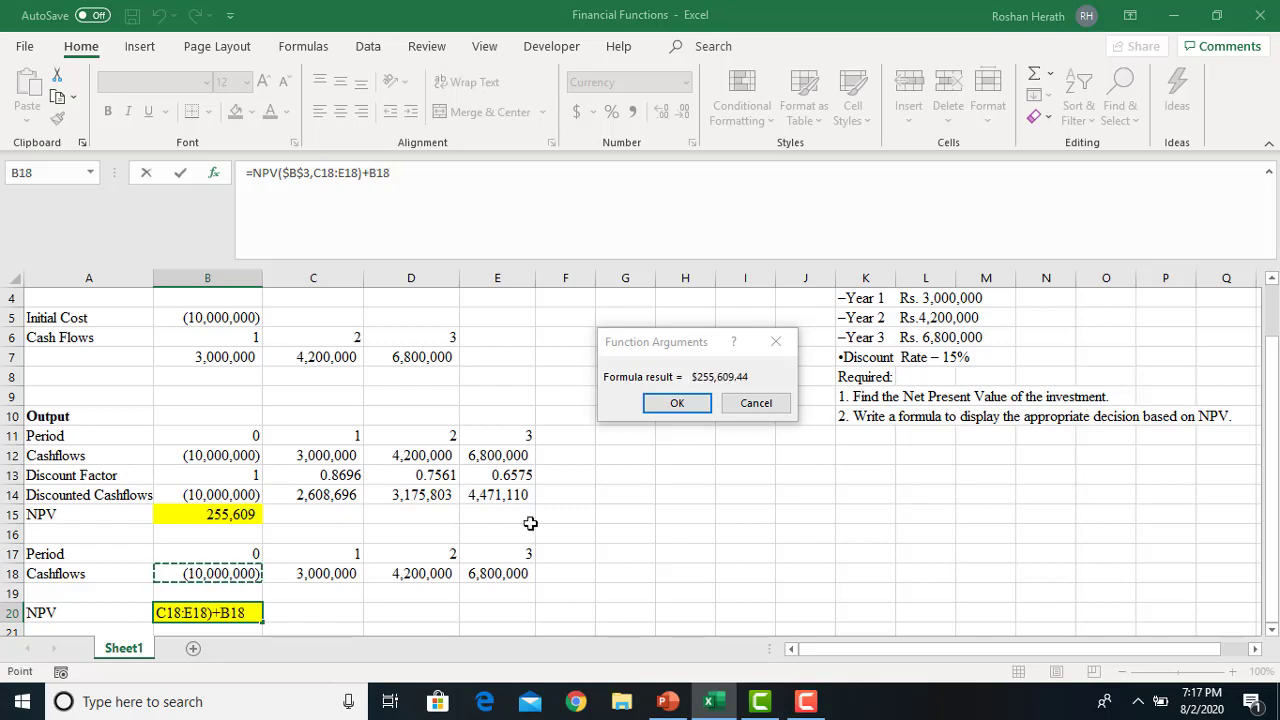
pyautogui.click(677, 405)
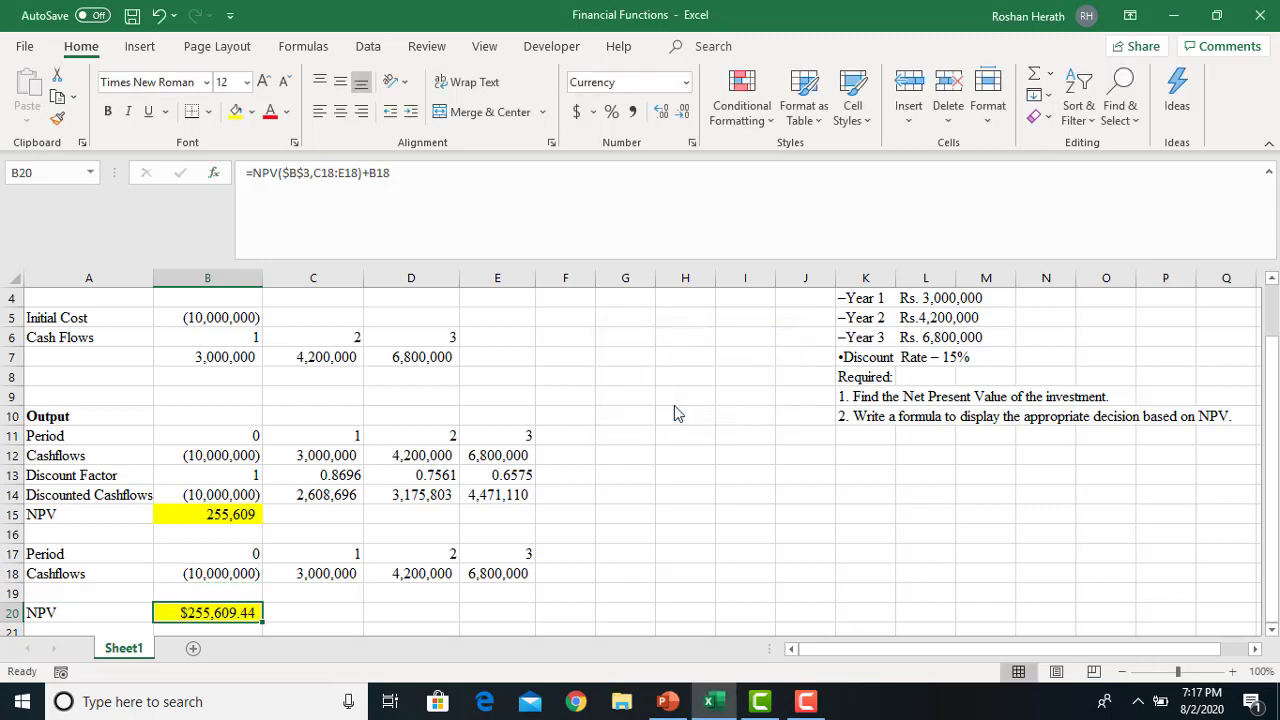
# - Clear B20 and start a new NPV function there with the absolute reference $B$3 as its Rate argument
pyautogui.click(1271, 630)
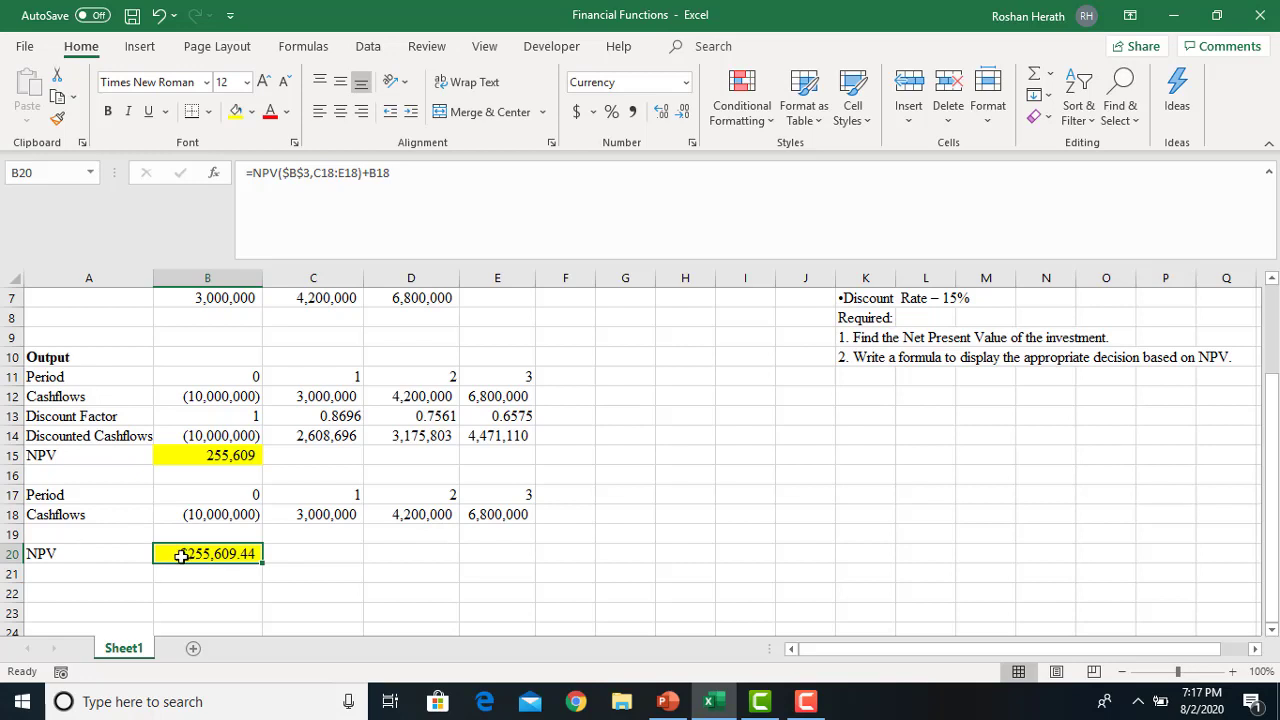
pyautogui.press('Delete')
pyautogui.write('=N')
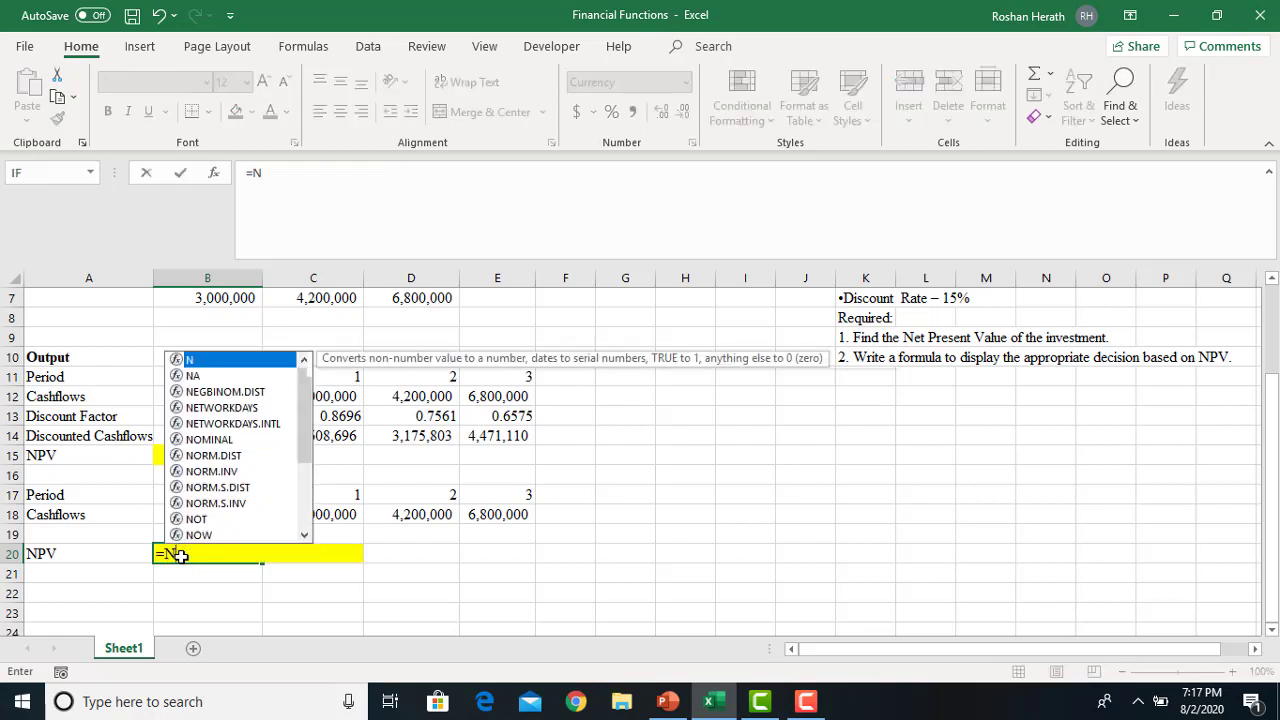
pyautogui.write('PV')
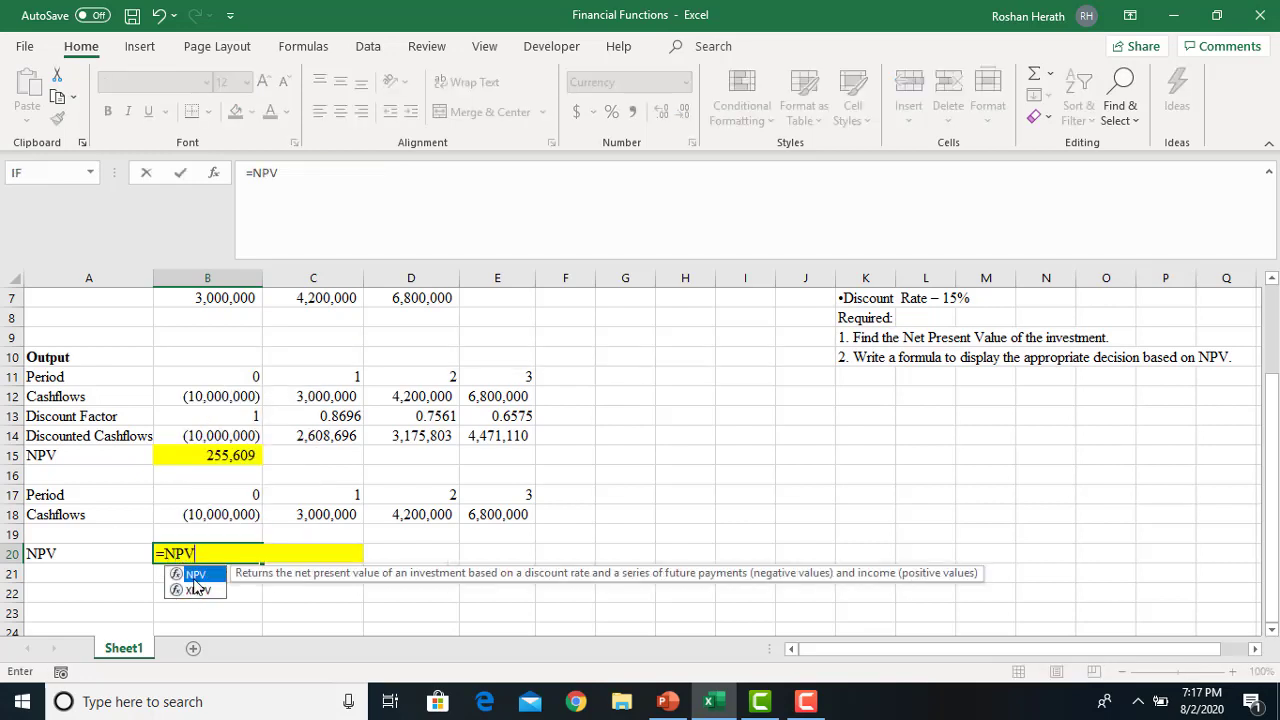
pyautogui.doubleClick(196, 575)
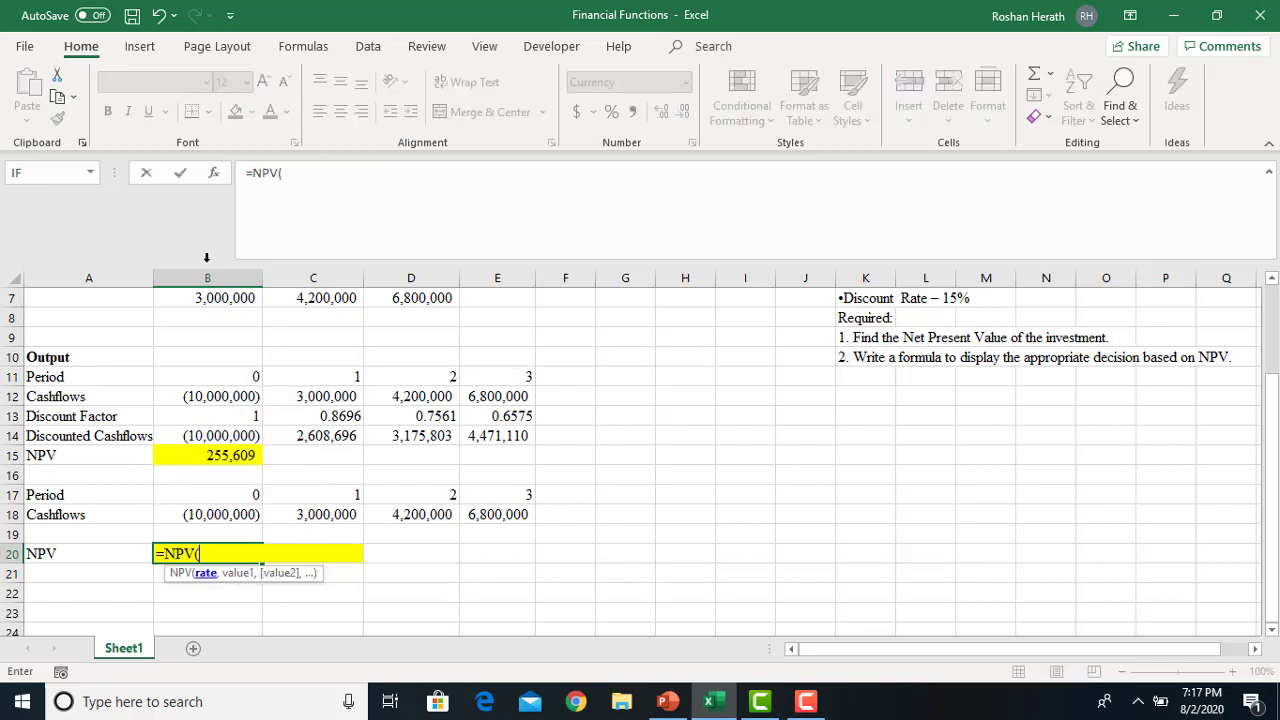
pyautogui.click(213, 174)
pyautogui.moveTo(753, 229); pyautogui.dragTo(865, 364)
pyautogui.moveTo(1272, 455); pyautogui.dragTo(1272, 438)
pyautogui.click(232, 341)
pyautogui.press('F4')
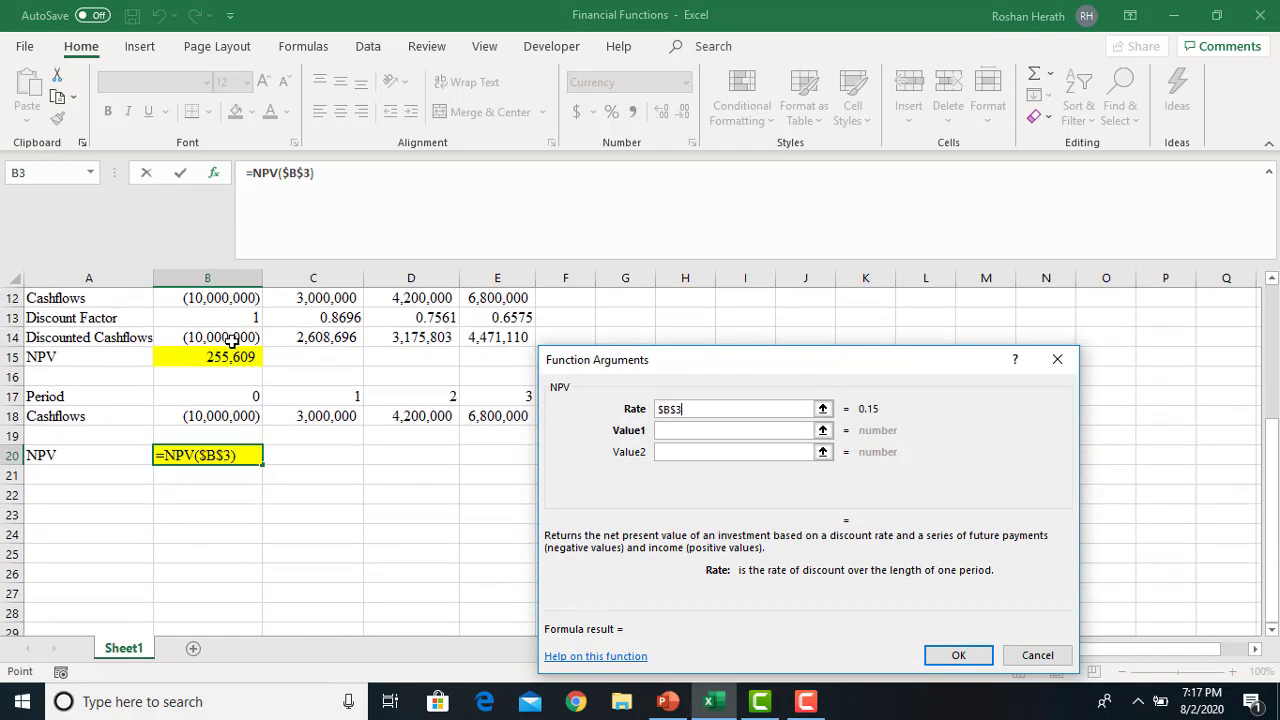
# - Set the NPV function's Value1 argument to C18:E18, append +B18 to the formula, and enter it in B20
pyautogui.click(677, 432)
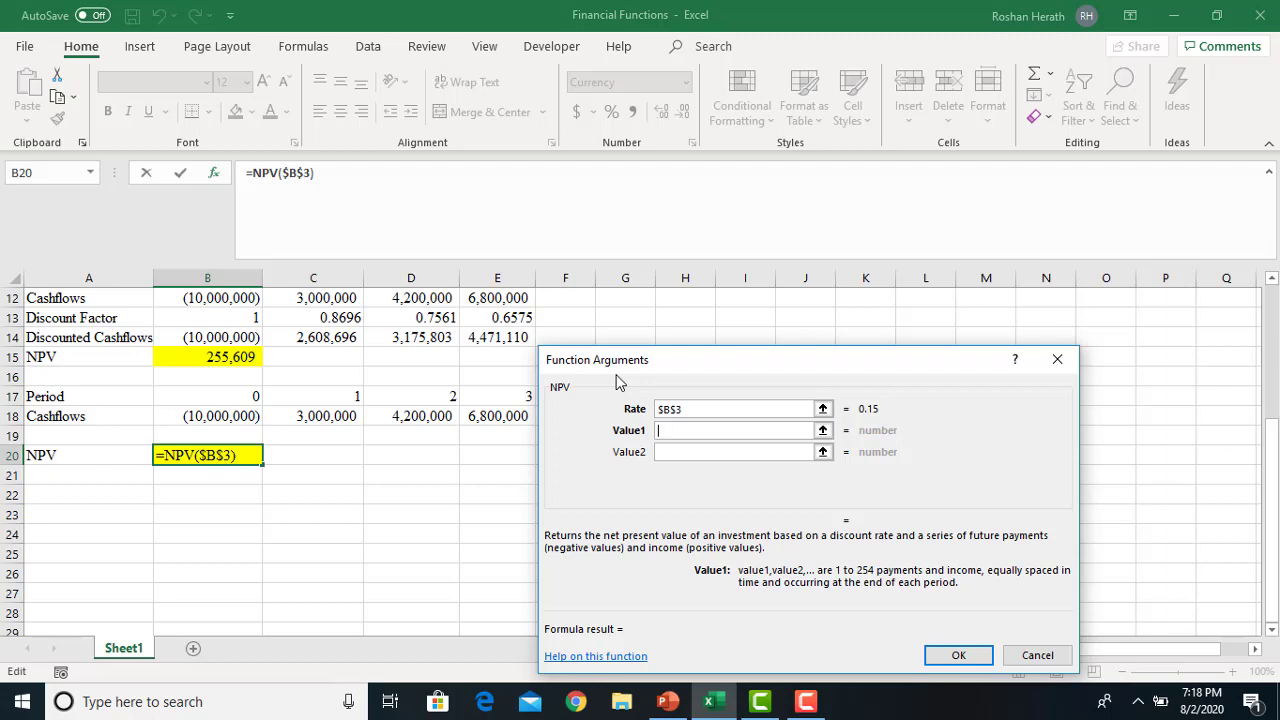
pyautogui.moveTo(692, 359); pyautogui.dragTo(716, 323)
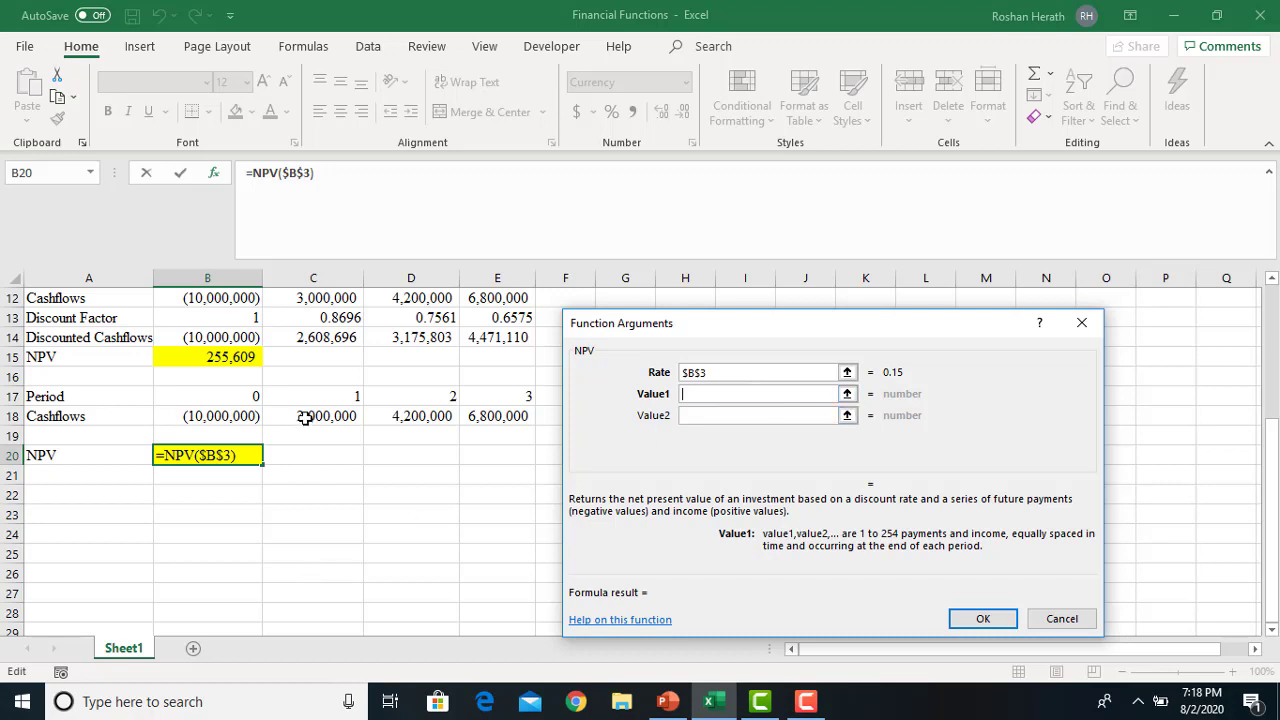
pyautogui.moveTo(305, 420); pyautogui.dragTo(477, 417)
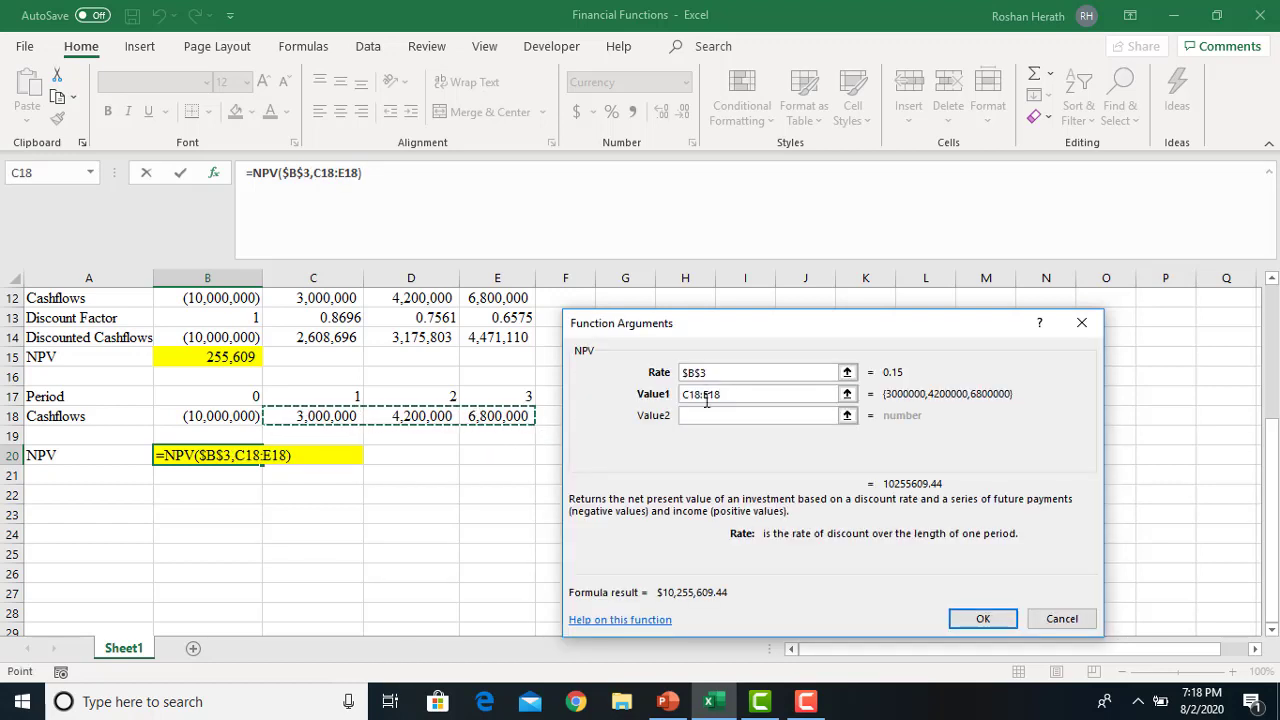
pyautogui.click(374, 176)
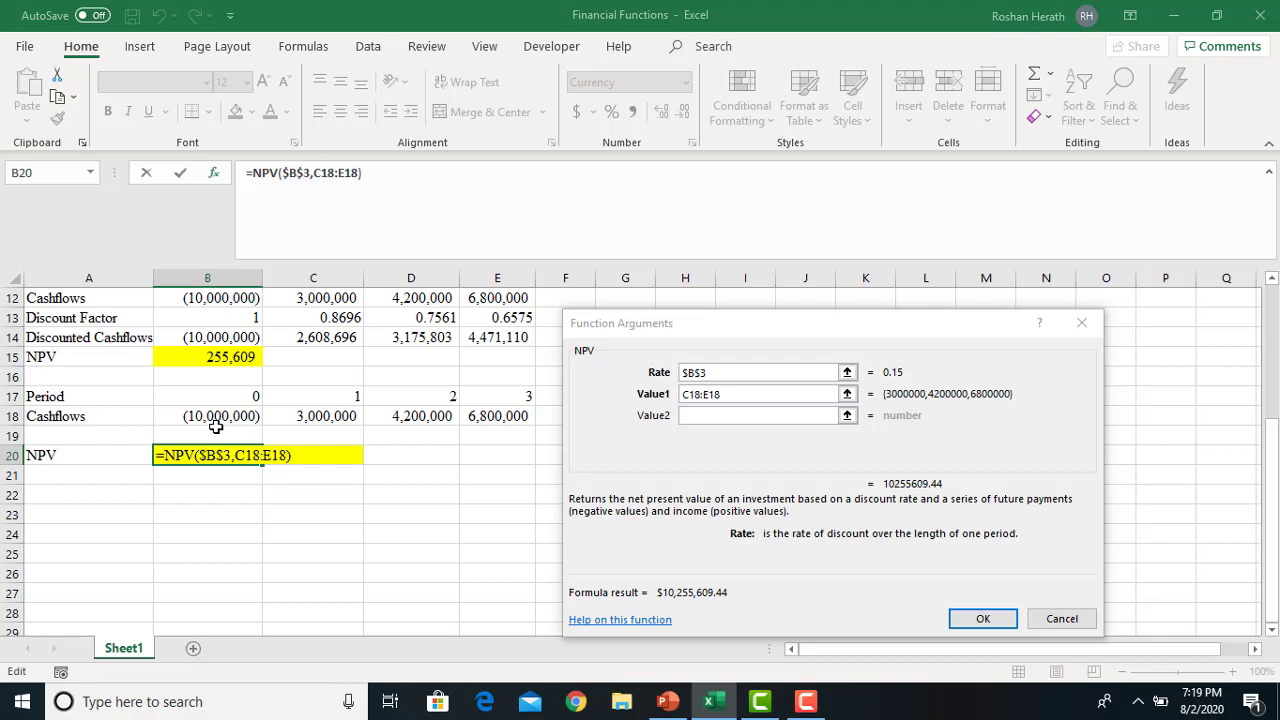
pyautogui.write('+')
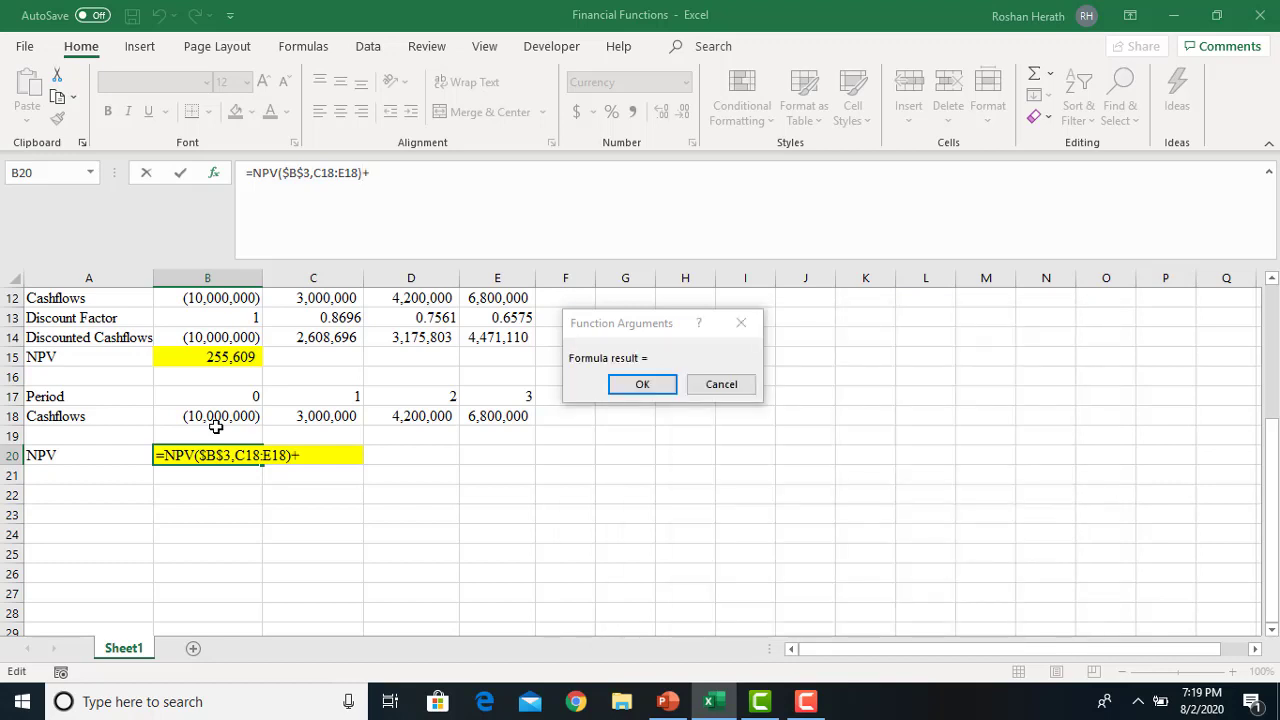
pyautogui.click(192, 416)
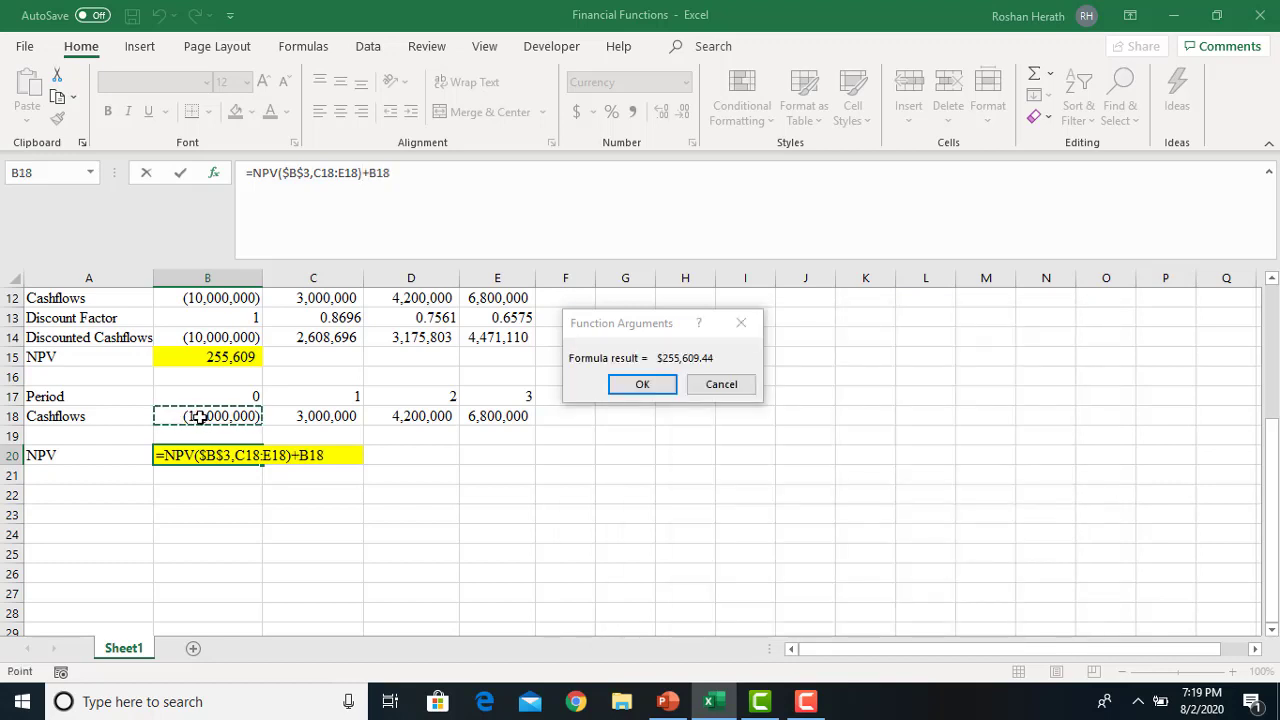
pyautogui.click(640, 385)
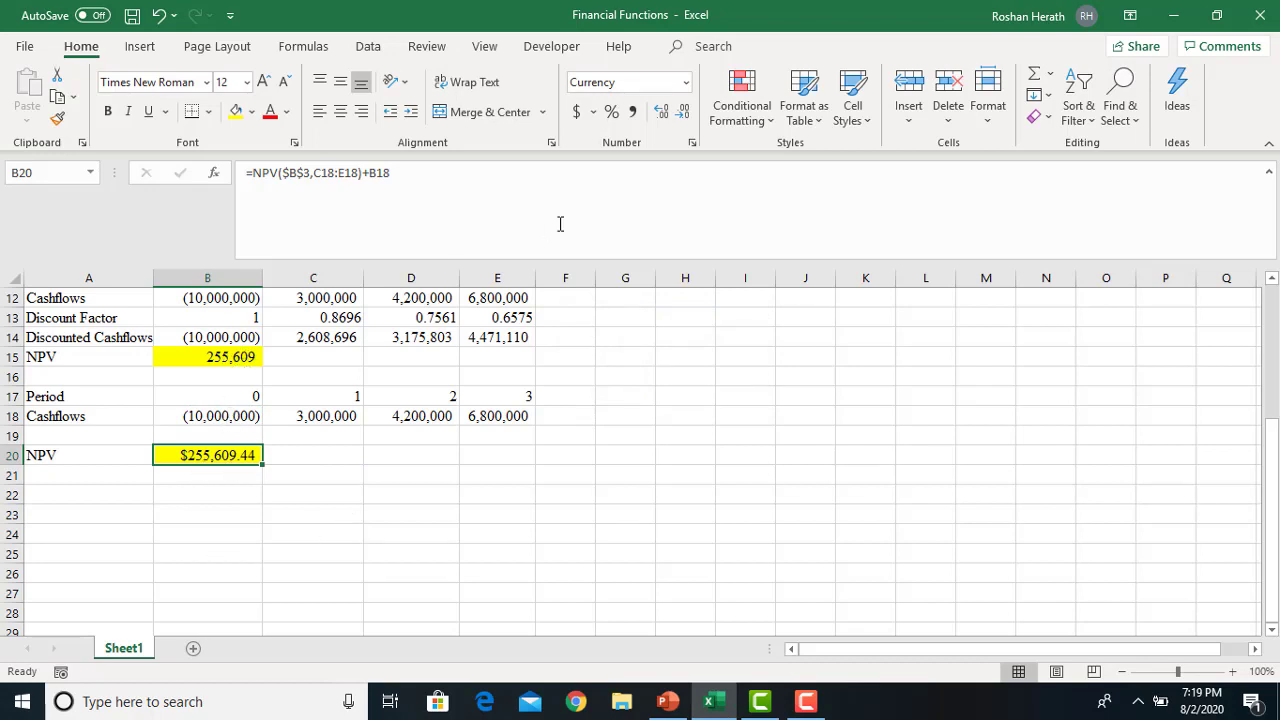
# - Reduce the NPV result in B20 to zero decimal places
pyautogui.click(683, 111)
pyautogui.click(683, 111)
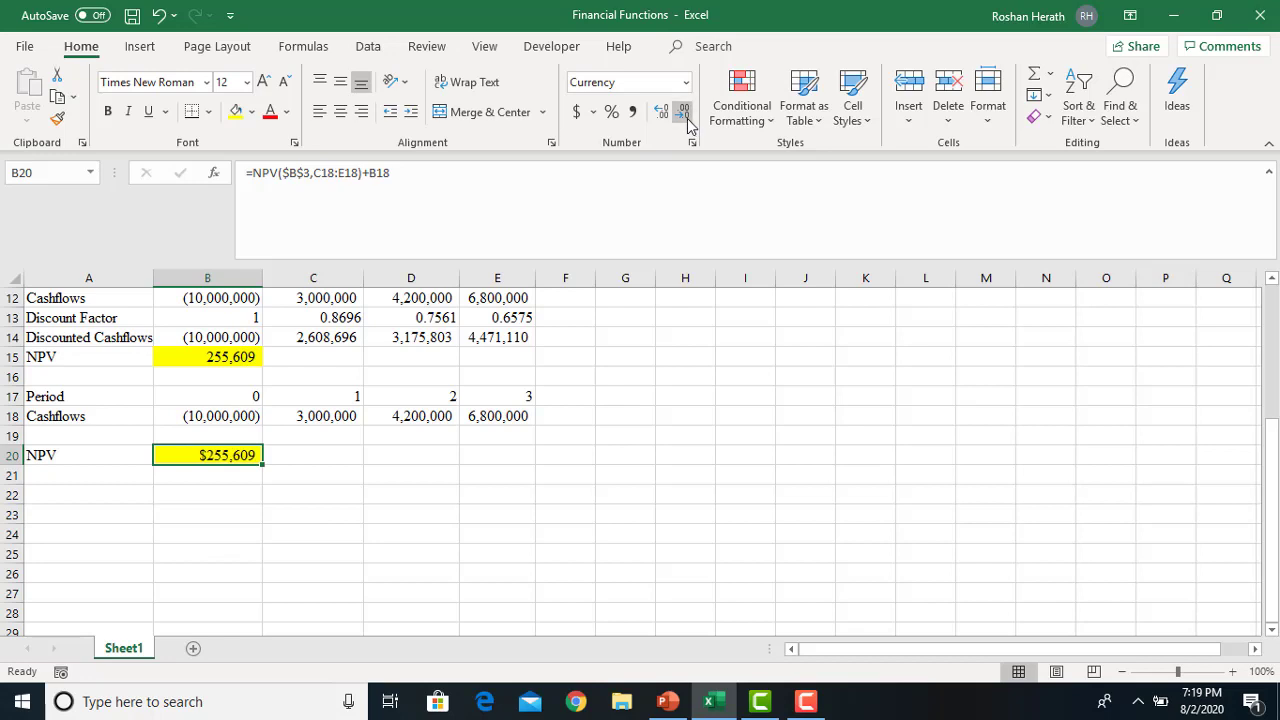
pyautogui.click(367, 520)
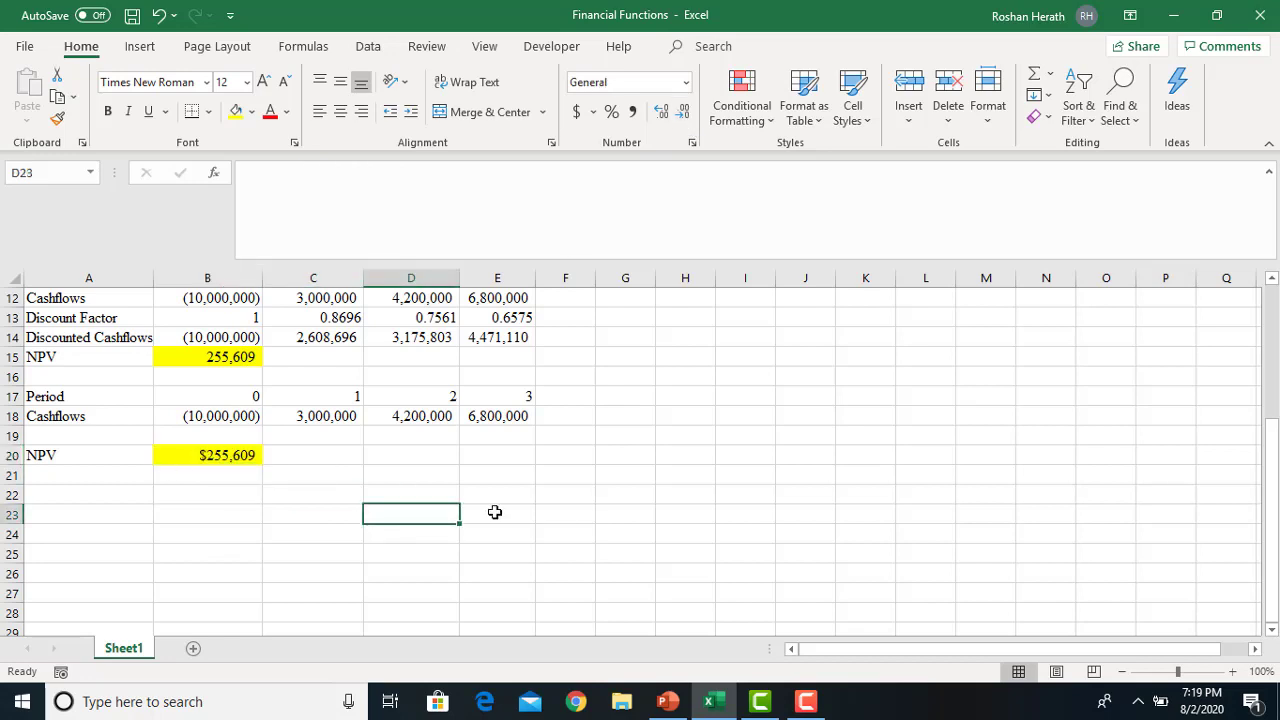
# - Format the NPV result in B20 as Currency with the LKR symbol and two decimal places
pyautogui.click(211, 459)
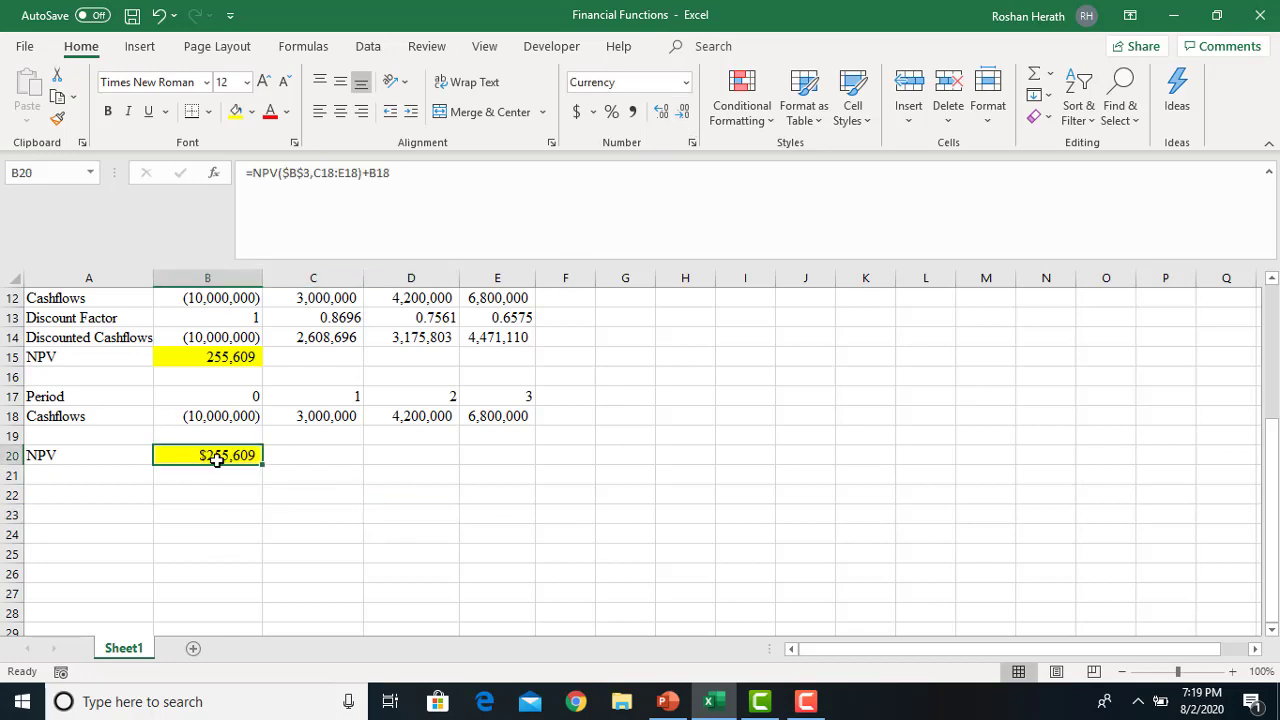
pyautogui.click(686, 82)
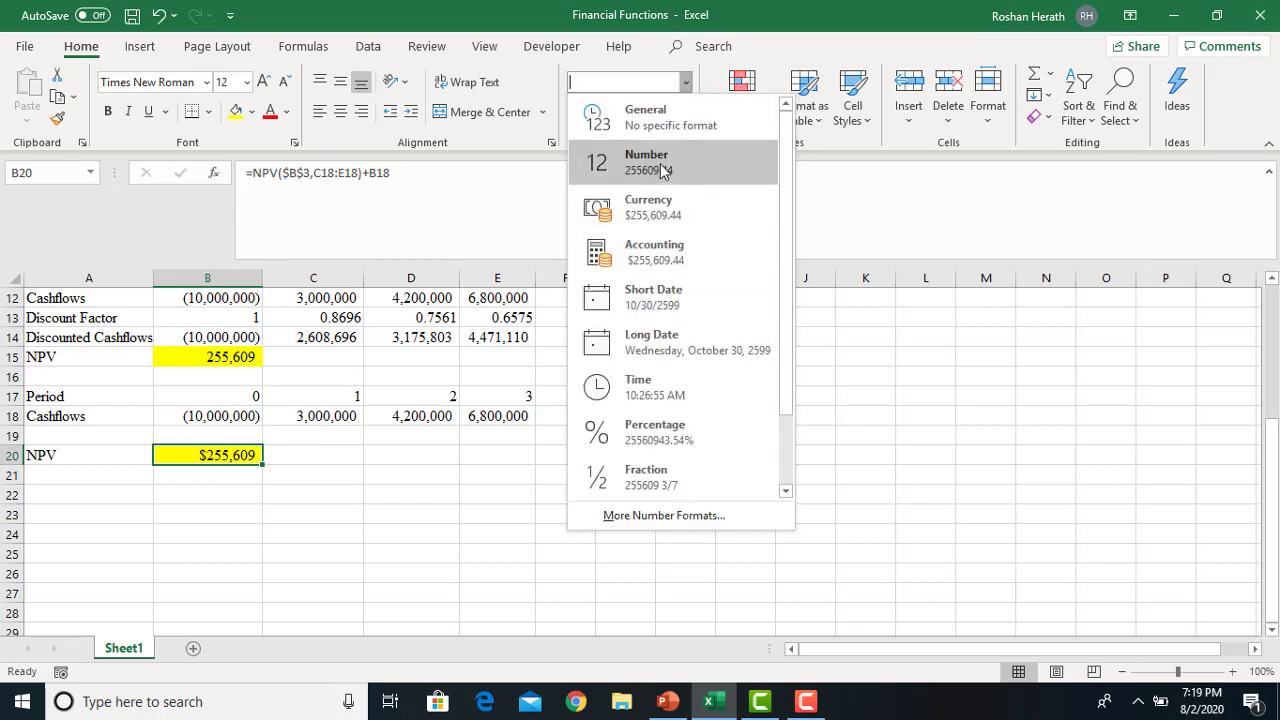
pyautogui.click(661, 198)
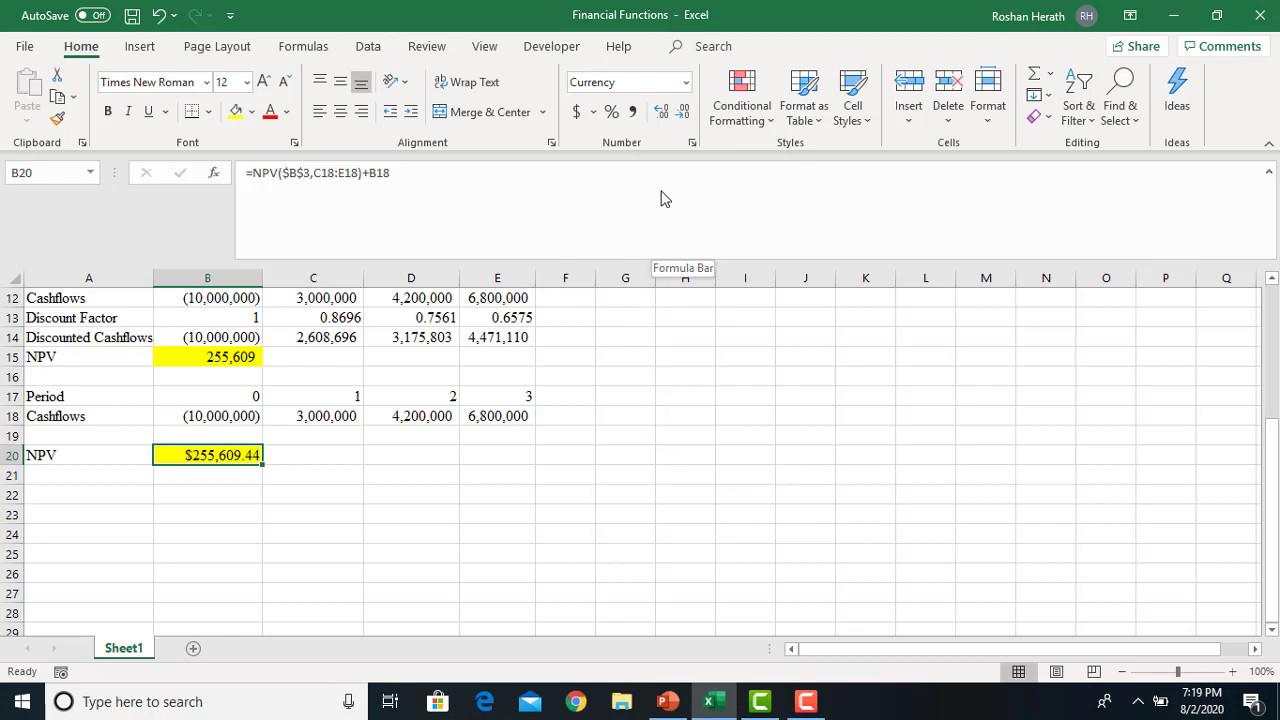
pyautogui.click(686, 84)
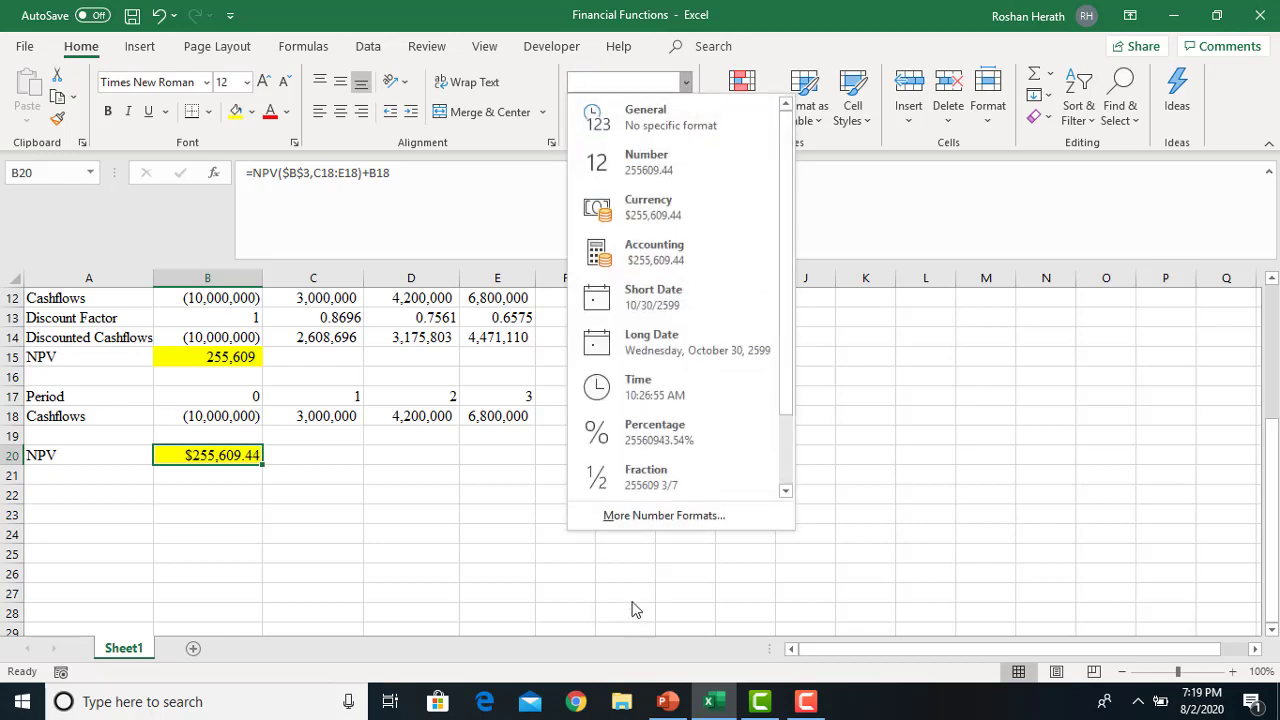
pyautogui.click(640, 520)
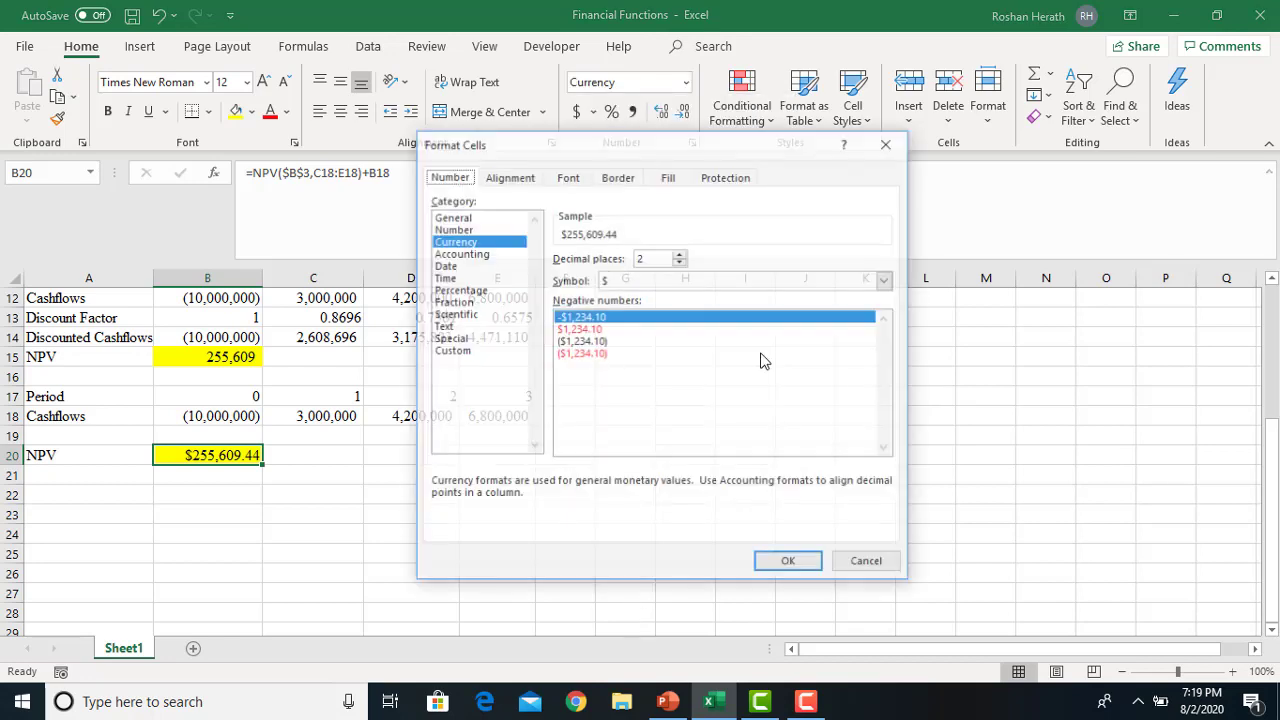
pyautogui.click(886, 280)
pyautogui.click(646, 287)
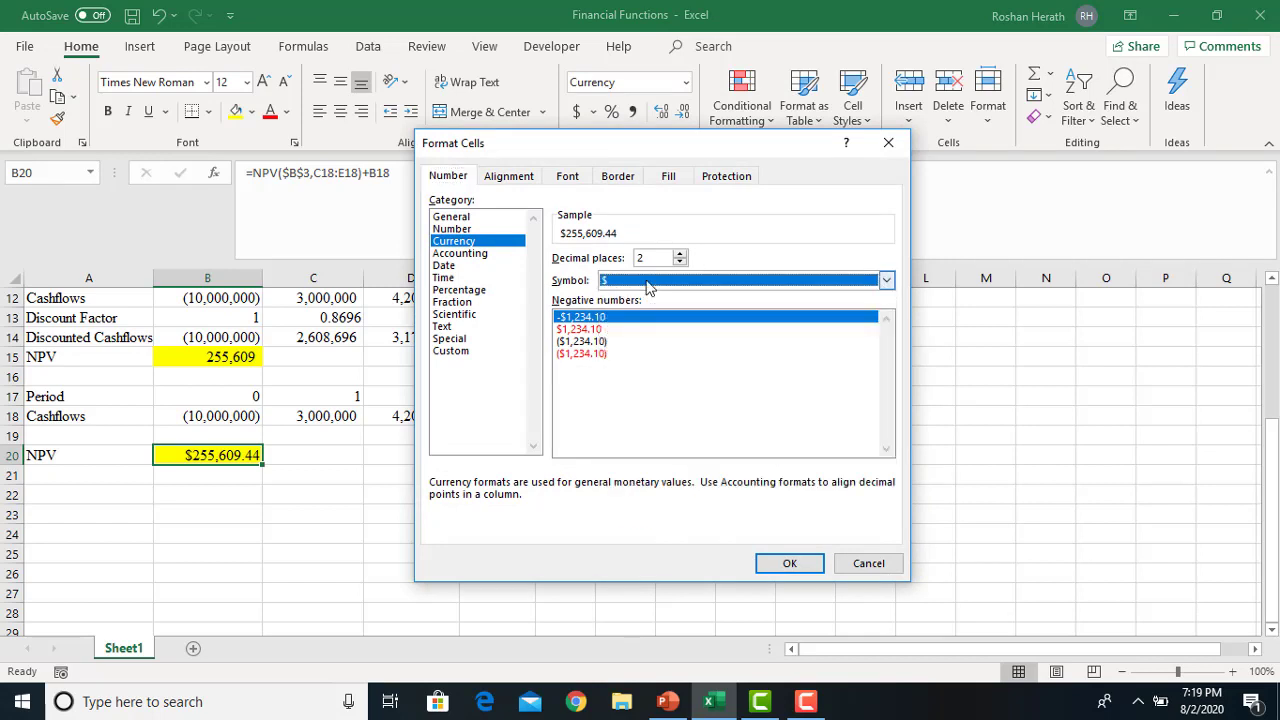
pyautogui.write('lk')
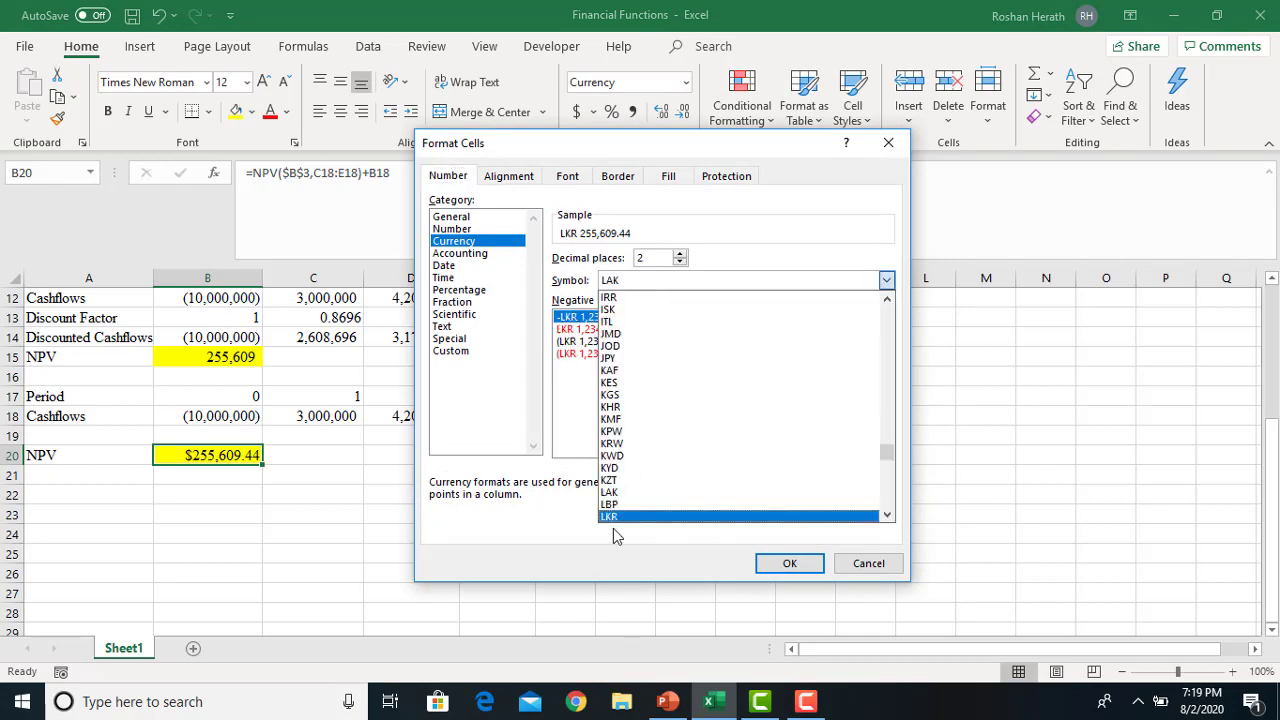
pyautogui.click(622, 516)
pyautogui.click(783, 565)
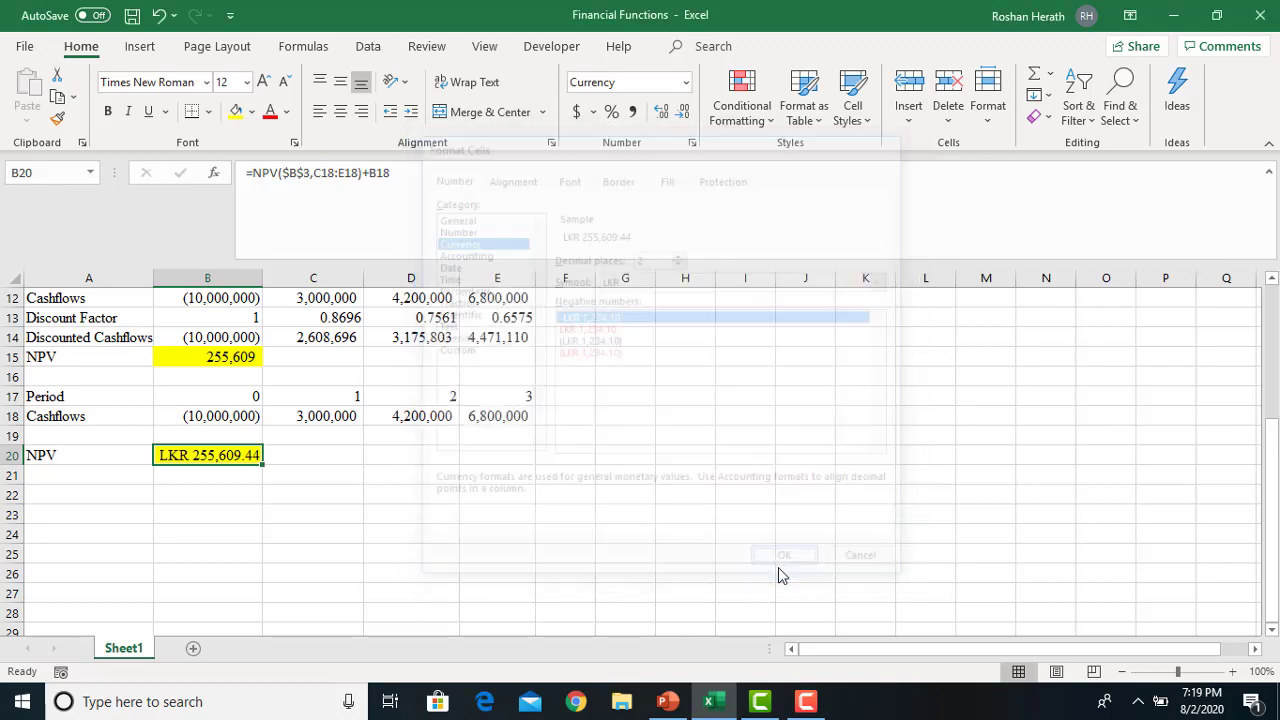
pyautogui.click(278, 528)
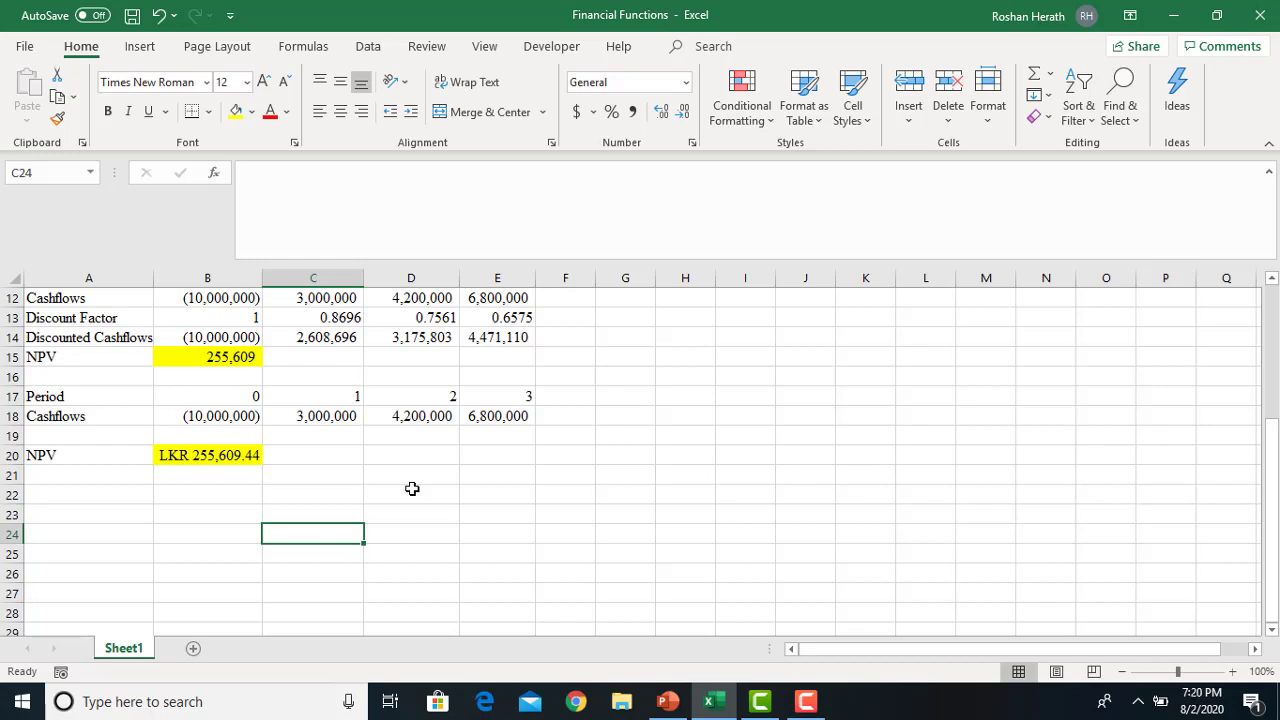
# - Make the initial cost reference in cash flow cell B18 absolute as $B$5
pyautogui.moveTo(1275, 456); pyautogui.dragTo(1262, 430)
pyautogui.click(173, 416)
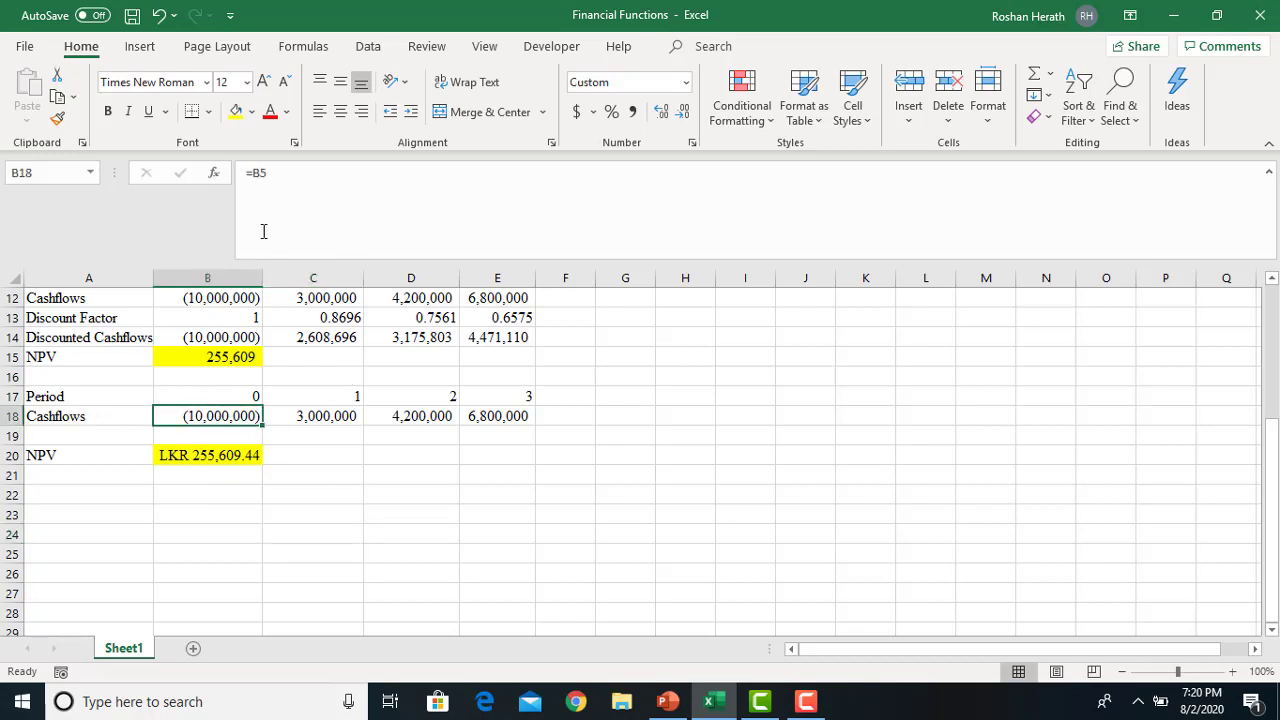
pyautogui.click(261, 172)
pyautogui.press('F4')
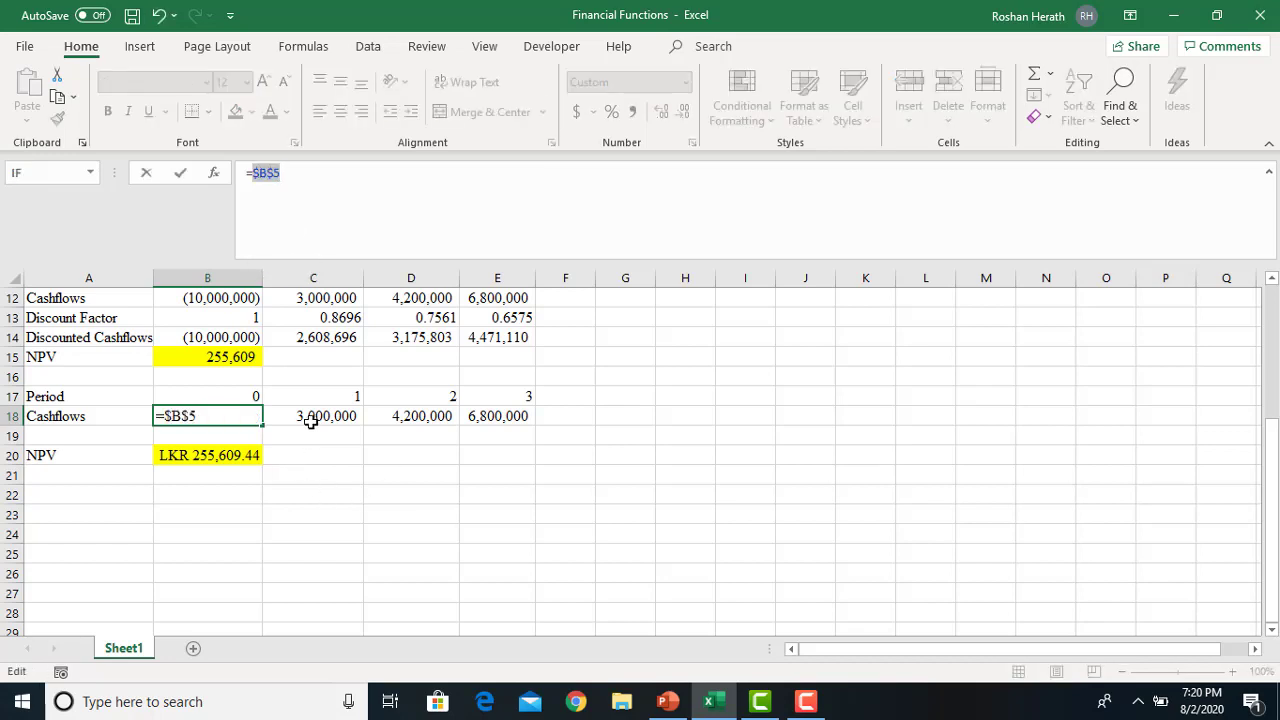
pyautogui.press('Return')
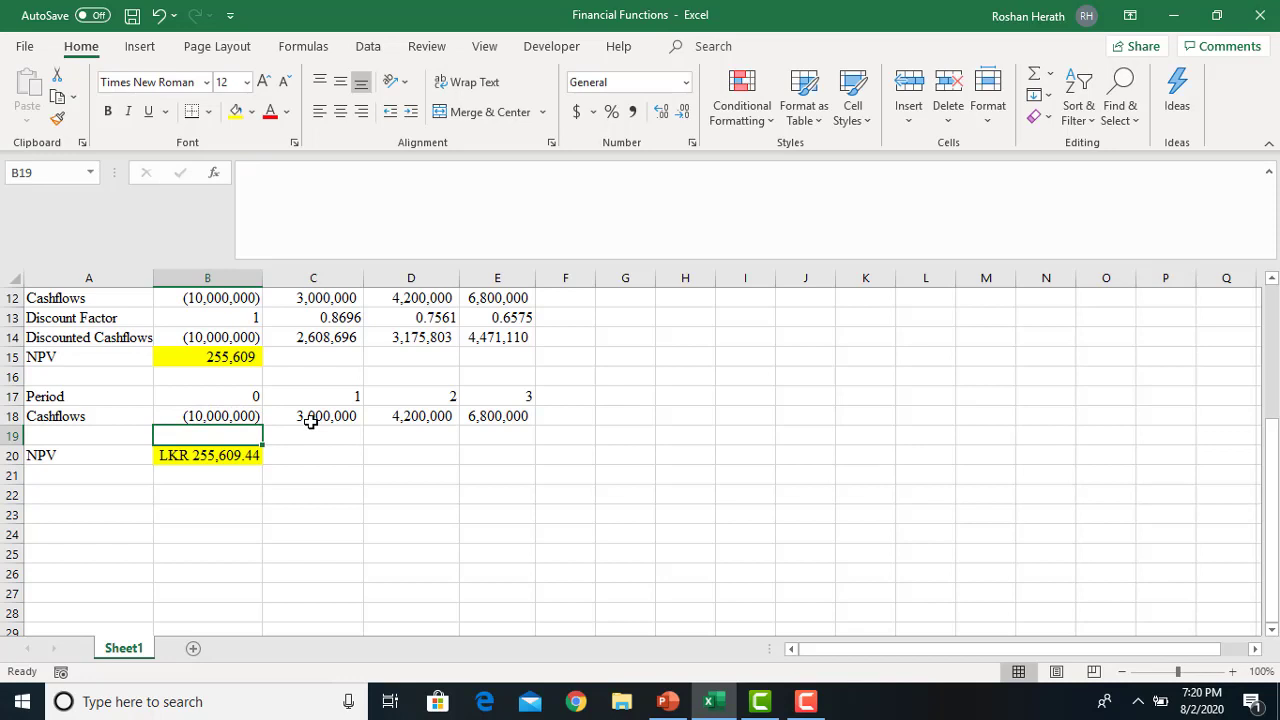
# - Make the B7 reference in cash flow cell C18 absolute
pyautogui.click(312, 418)
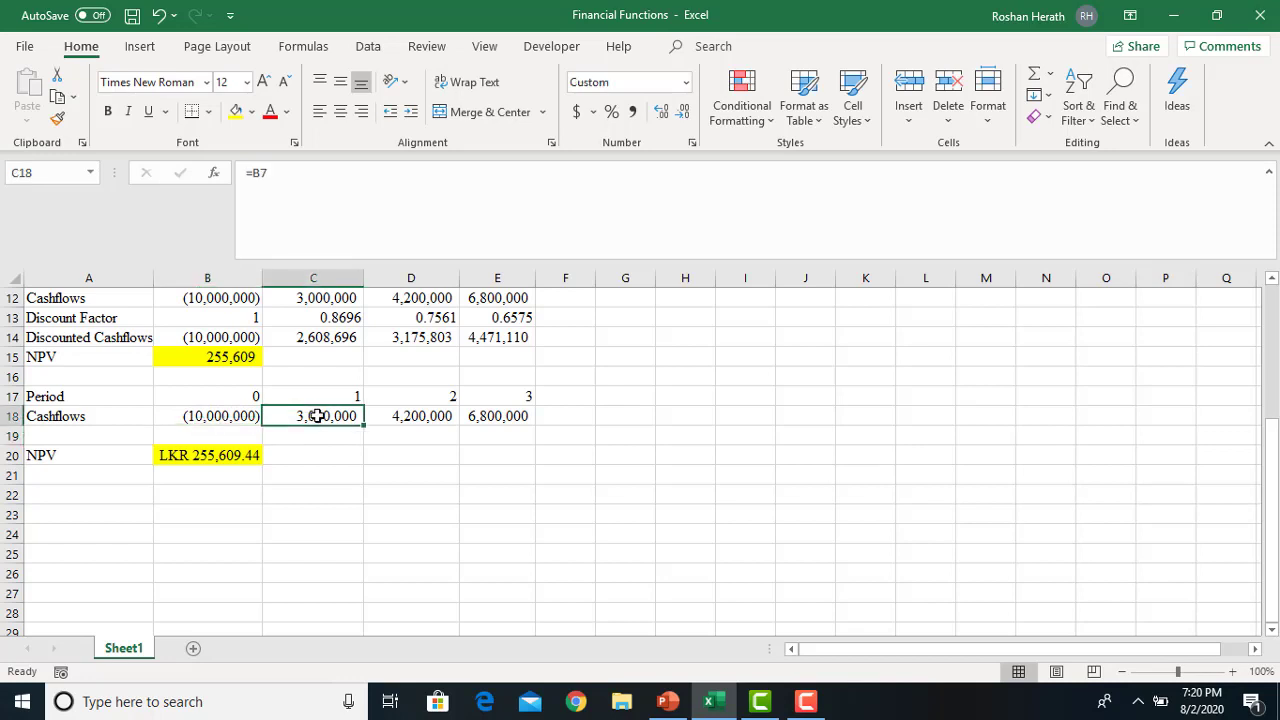
pyautogui.click(261, 177)
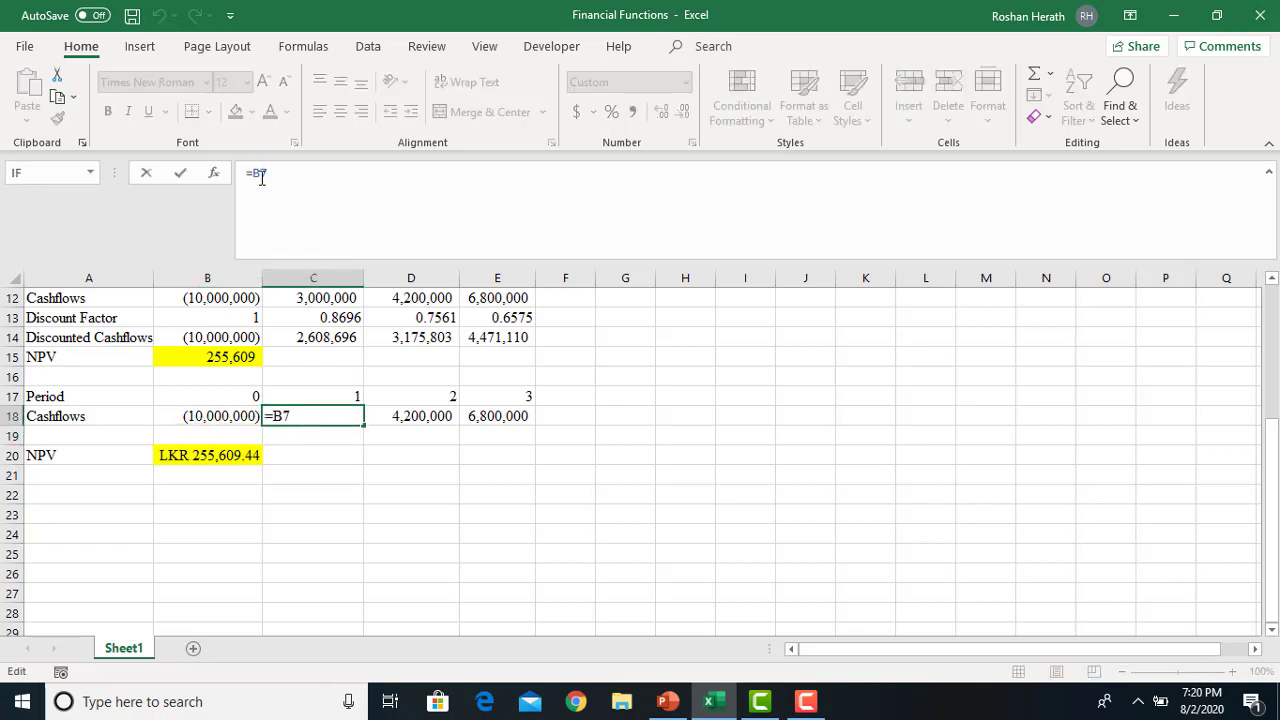
pyautogui.press('F4')
pyautogui.press('Return')
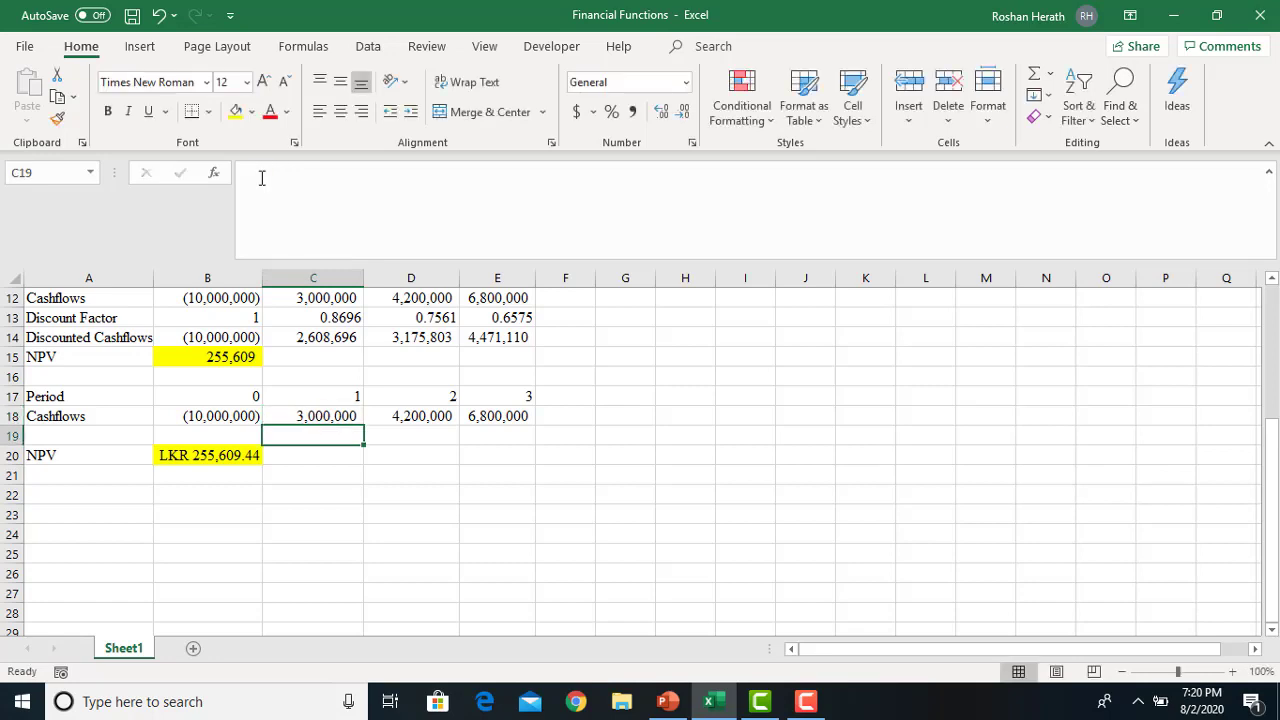
pyautogui.click(417, 418)
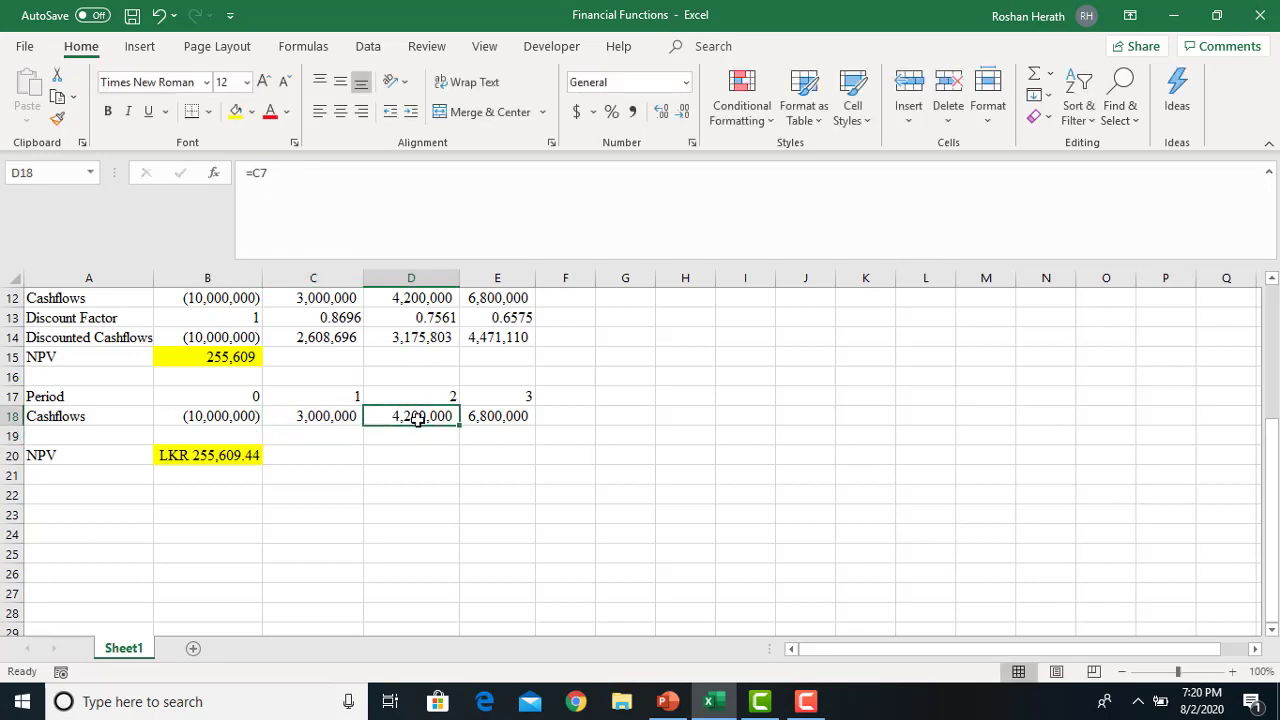
pyautogui.click(264, 176)
pyautogui.press('F4')
pyautogui.click(490, 416)
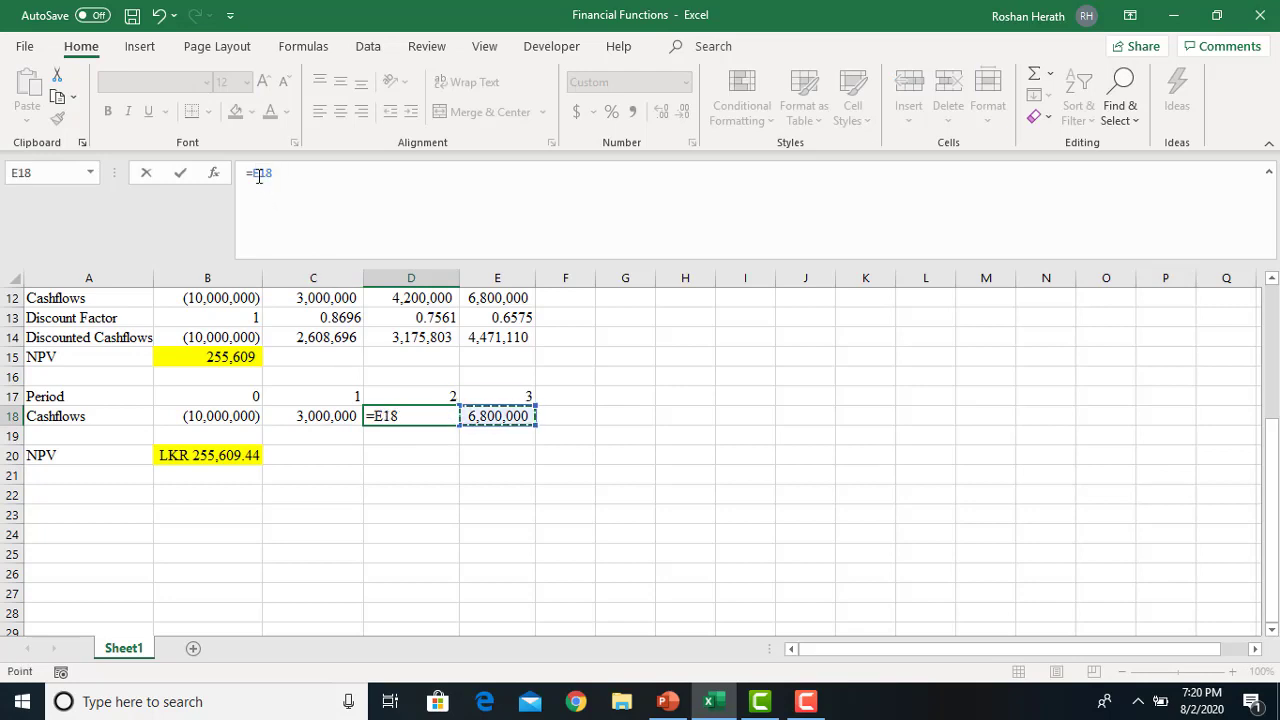
pyautogui.click(260, 173)
pyautogui.press('F4')
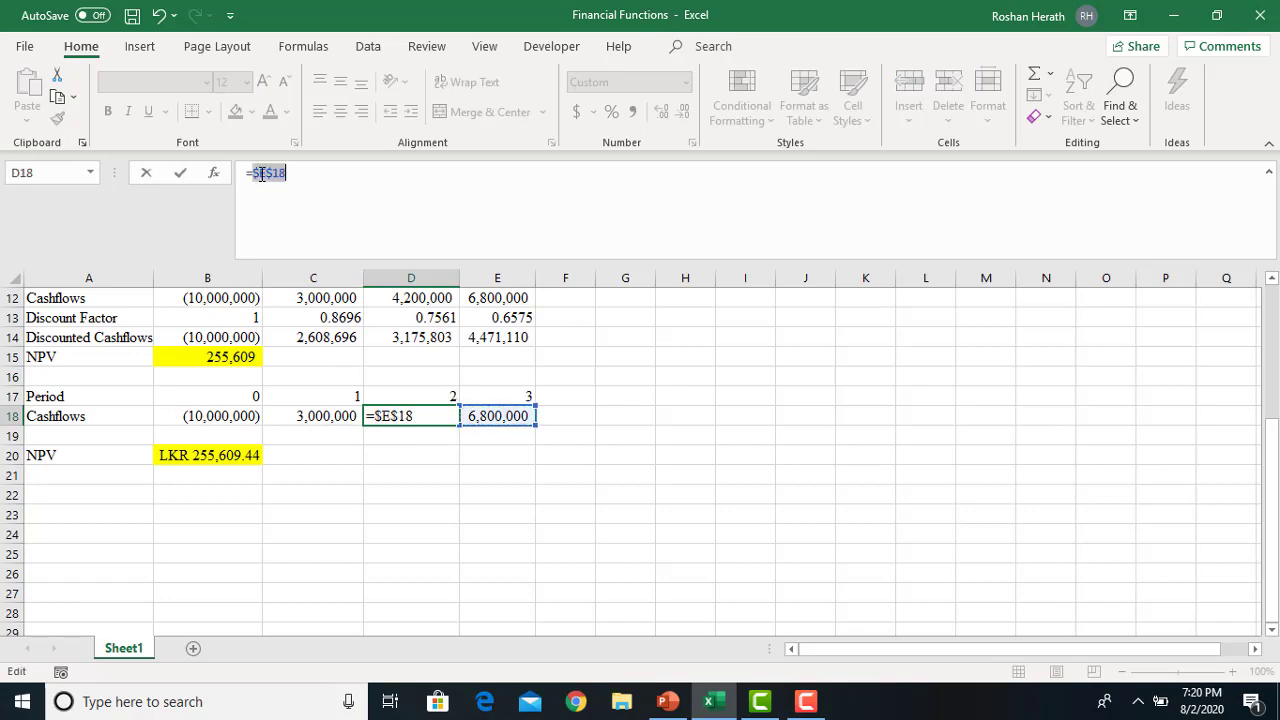
pyautogui.click(748, 477)
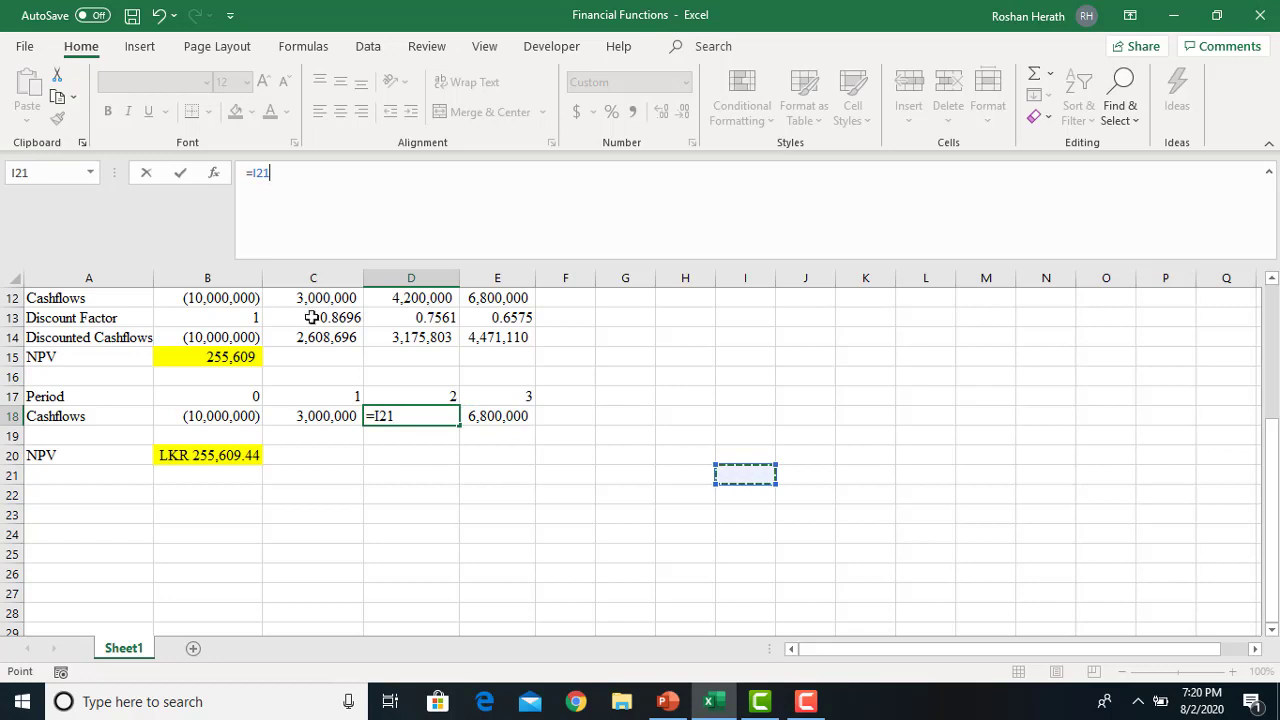
pyautogui.click(160, 15)
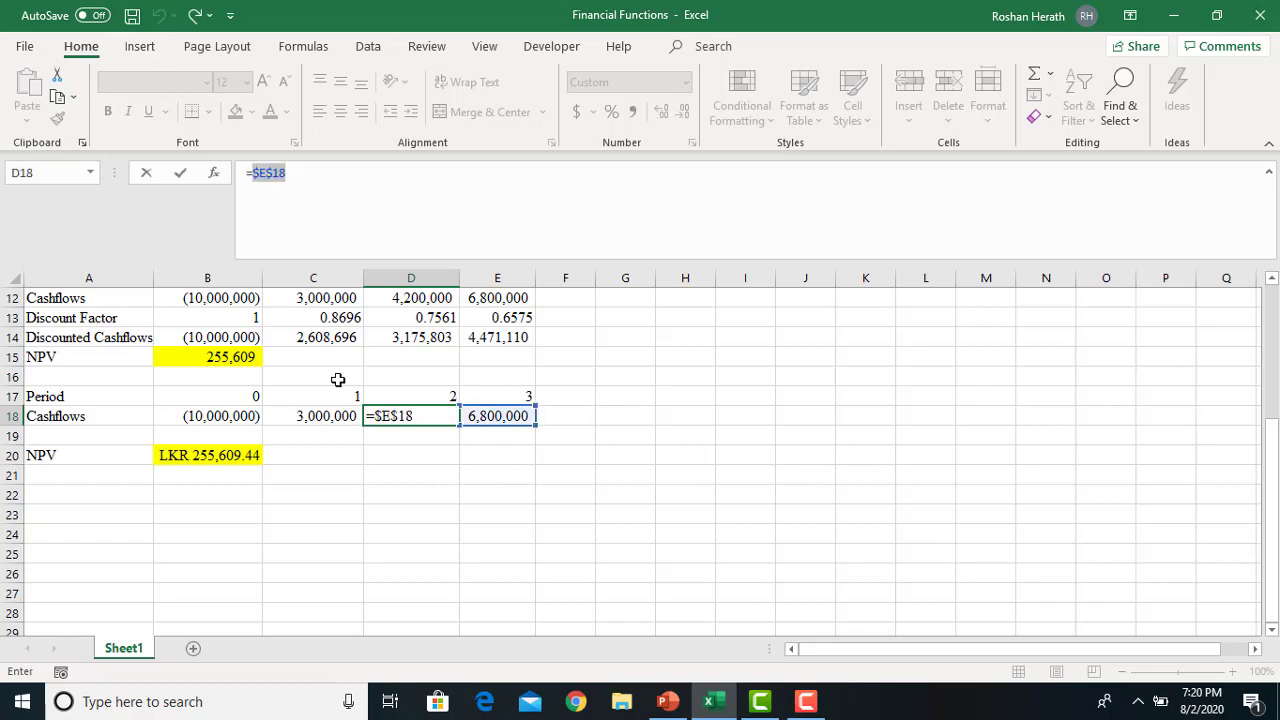
pyautogui.press('Return')
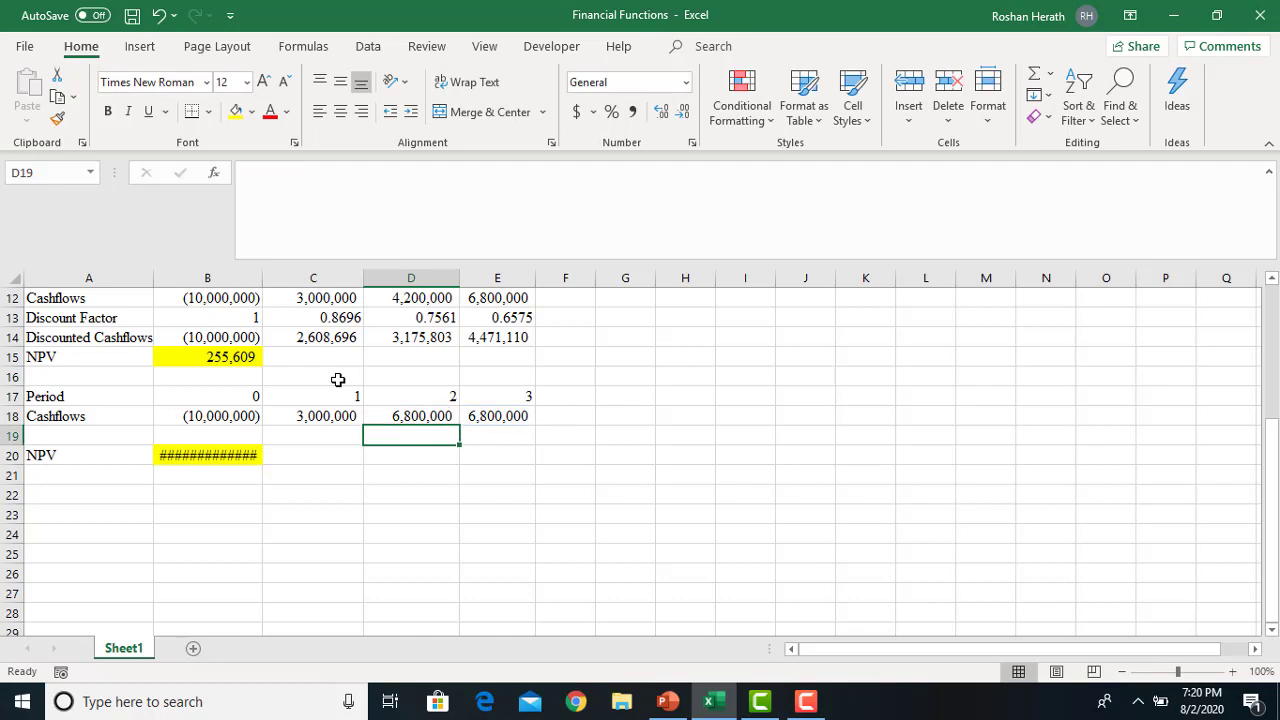
pyautogui.click(410, 416)
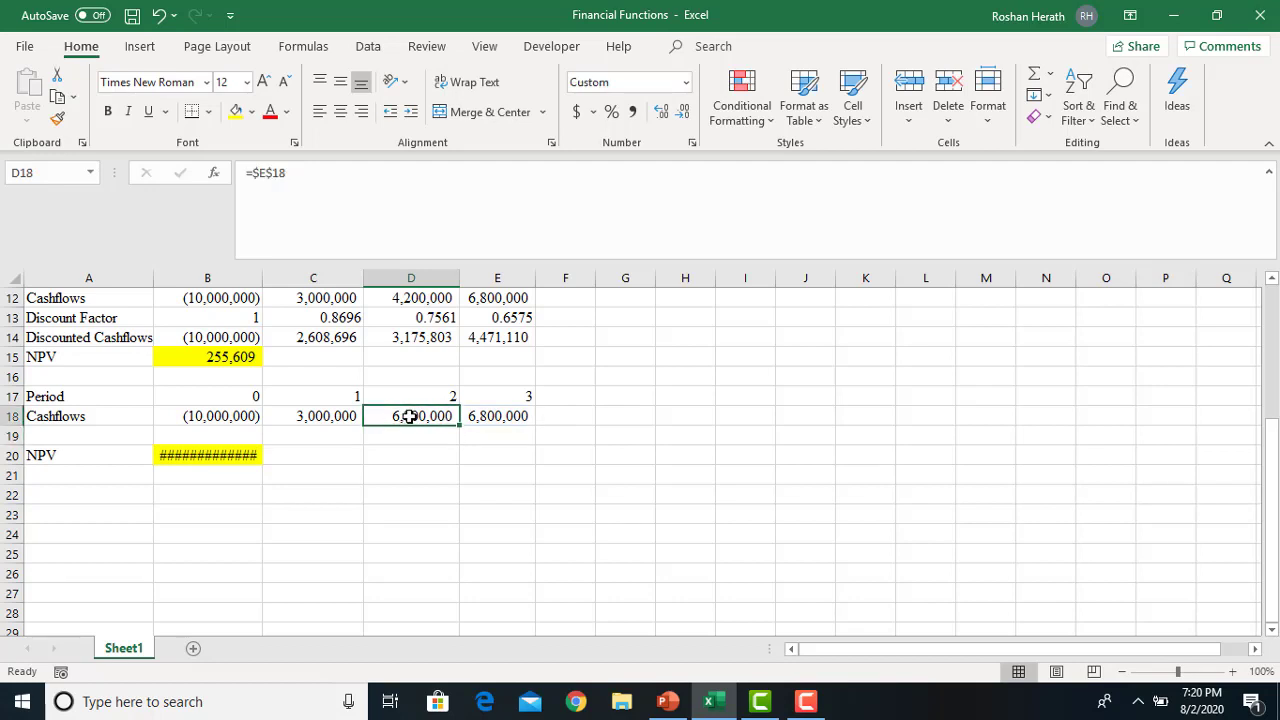
pyautogui.click(160, 15)
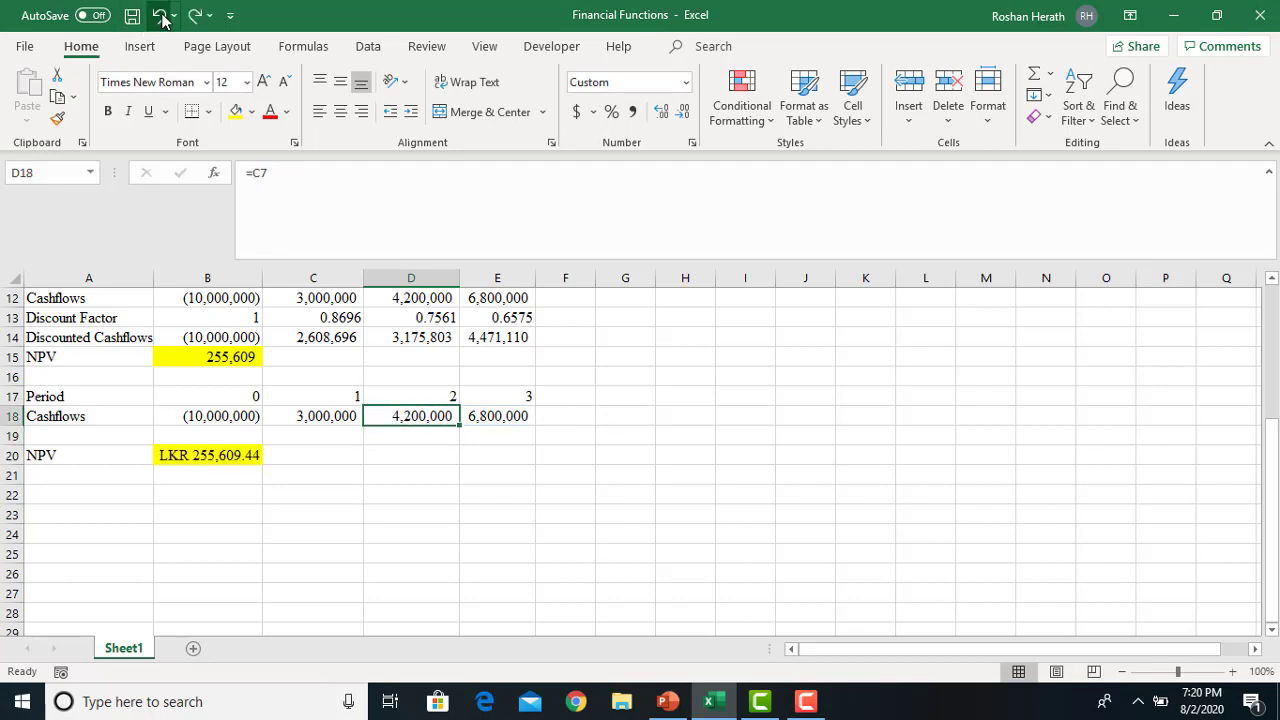
# - Make the cash flow references in cells D18 and E18 absolute as $C$7 and $D$7
pyautogui.click(270, 172)
pyautogui.press('F4')
pyautogui.click(504, 420)
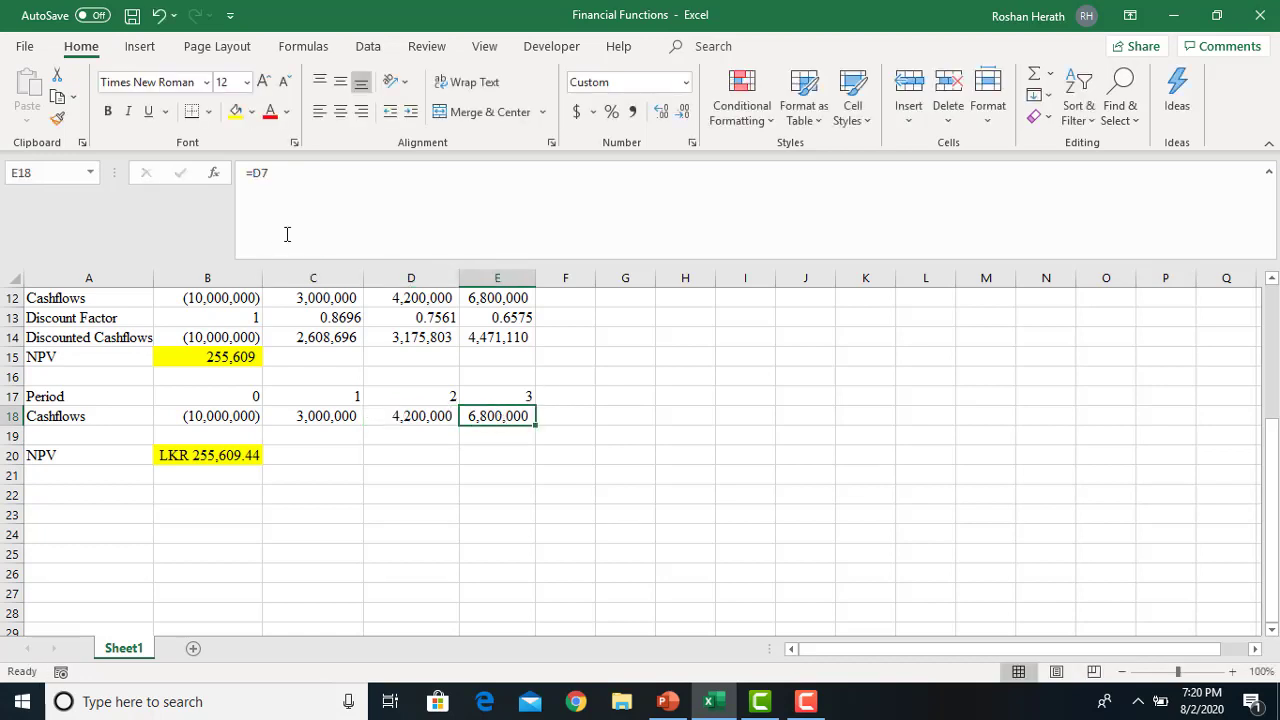
pyautogui.click(307, 181)
pyautogui.press('F4')
pyautogui.press('Return')
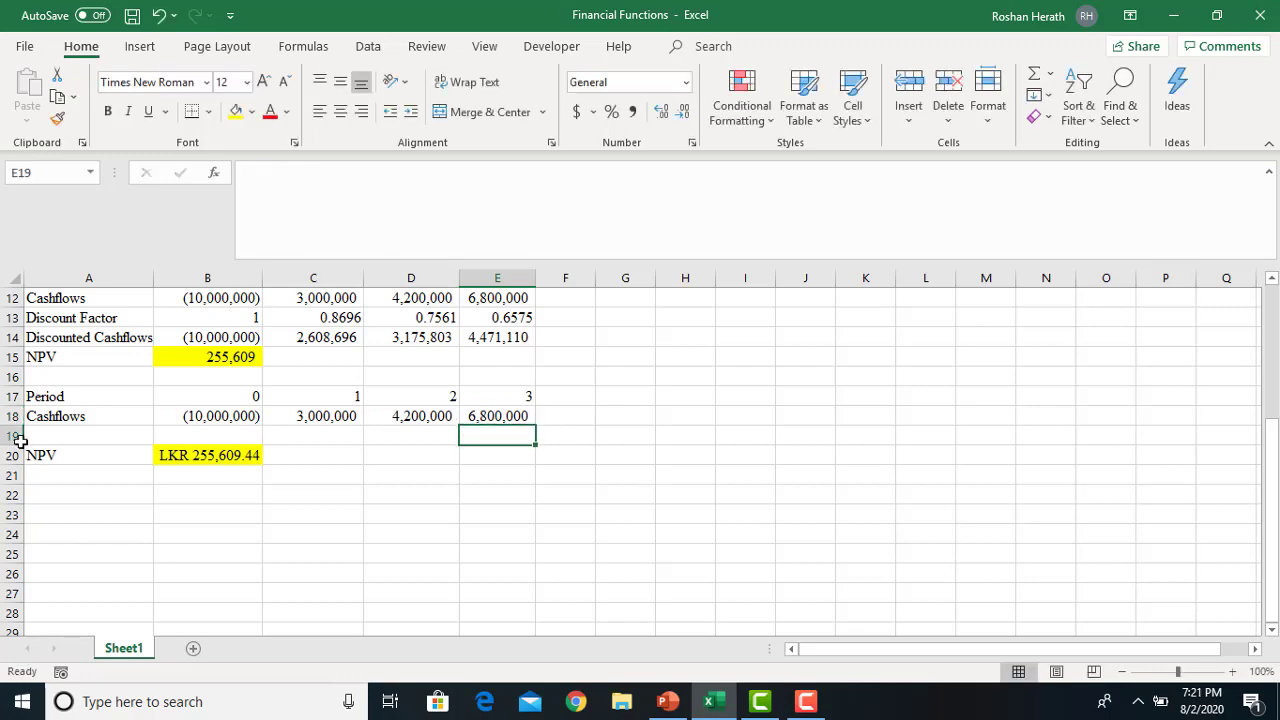
# - Copy the Period and Cashflows rows in A17:E18 and paste them transposed starting at cell A23
pyautogui.moveTo(109, 394); pyautogui.dragTo(514, 416)
pyautogui.rightClick(514, 416)
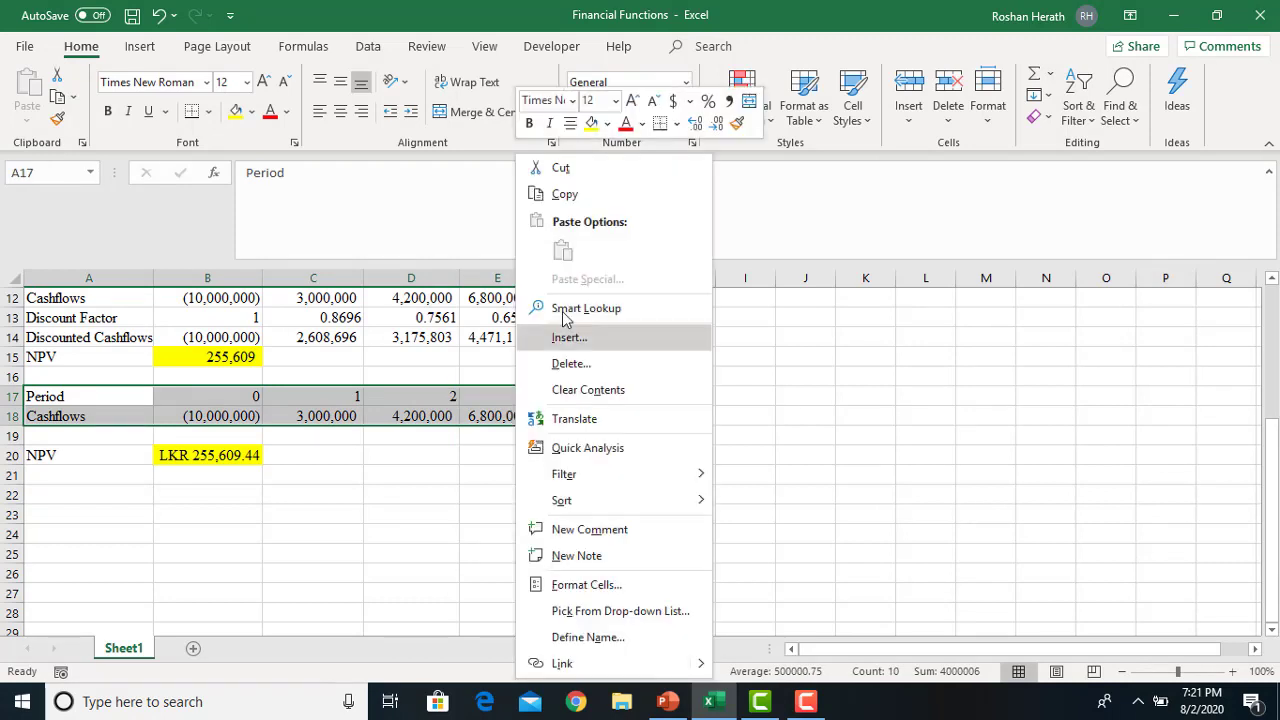
pyautogui.click(564, 196)
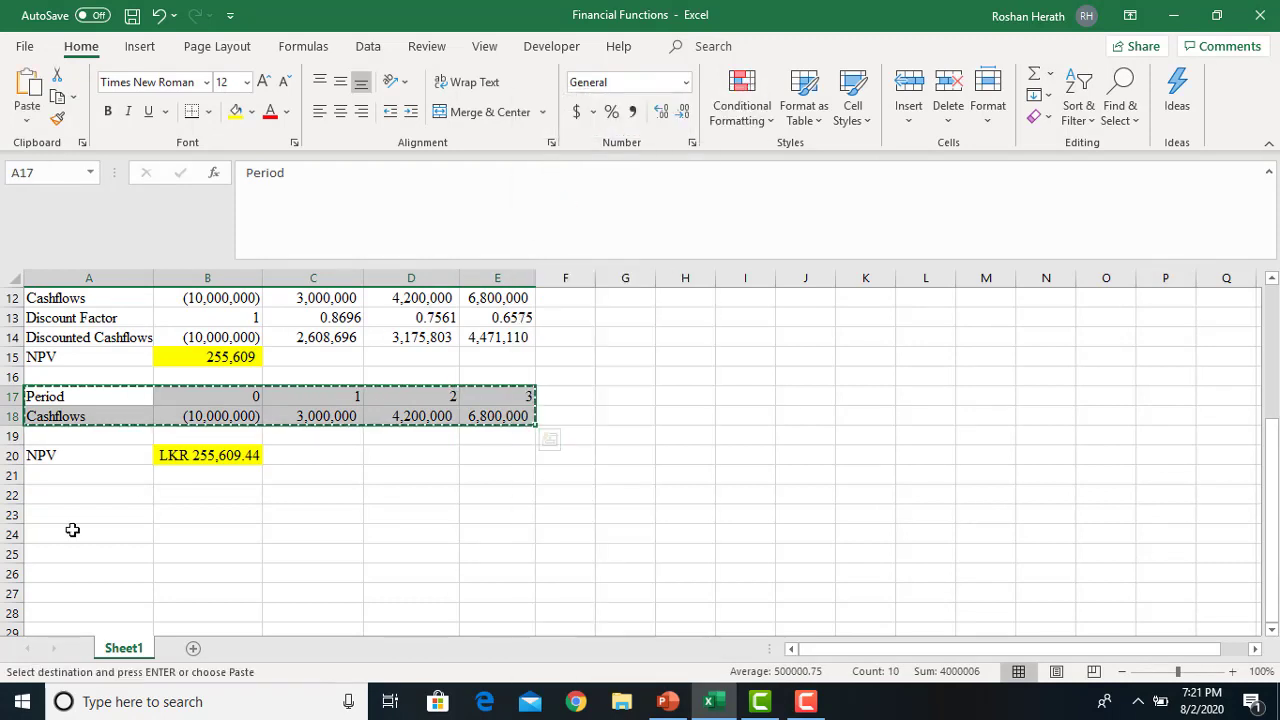
pyautogui.click(119, 510)
pyautogui.rightClick(119, 510)
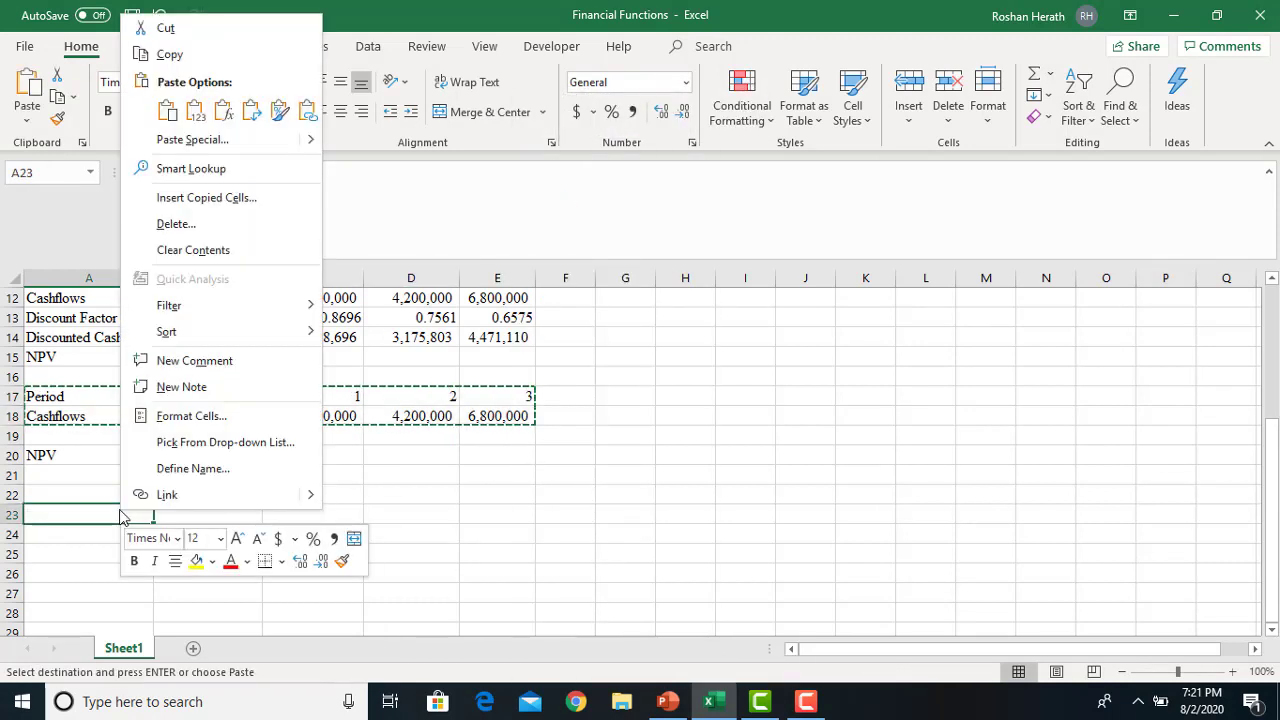
pyautogui.click(193, 143)
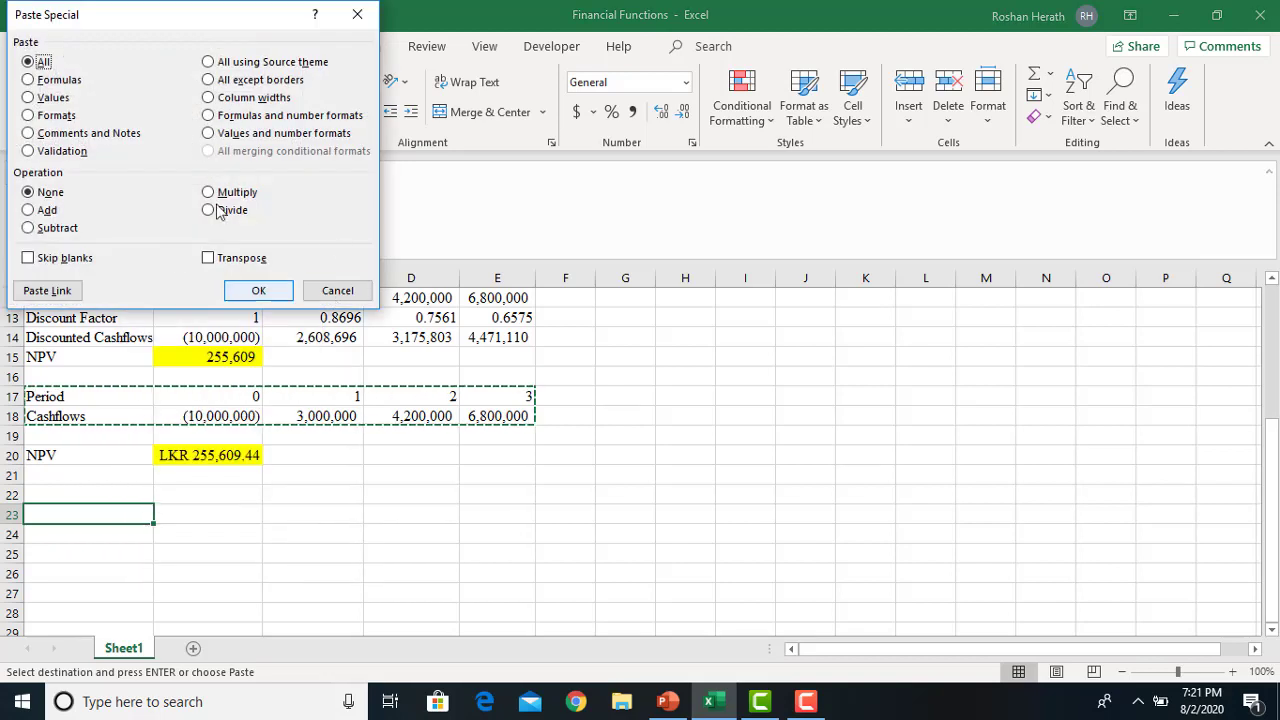
pyautogui.click(208, 258)
pyautogui.click(257, 290)
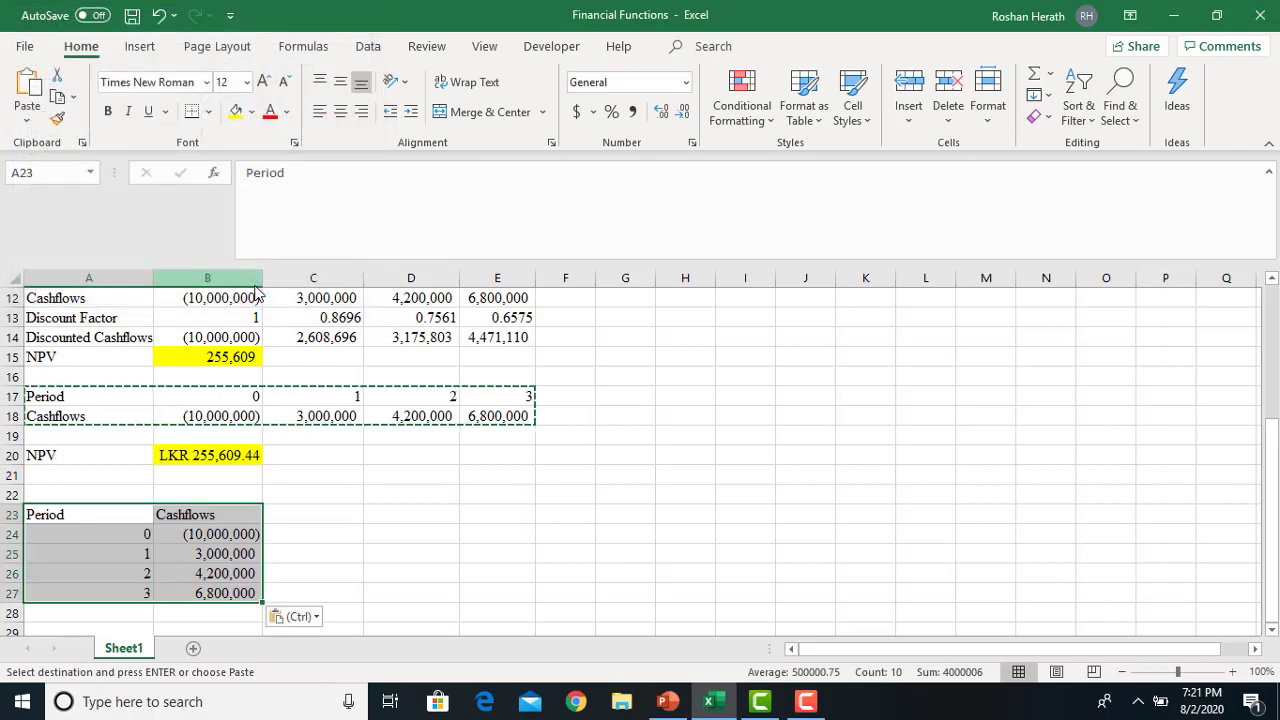
pyautogui.click(491, 522)
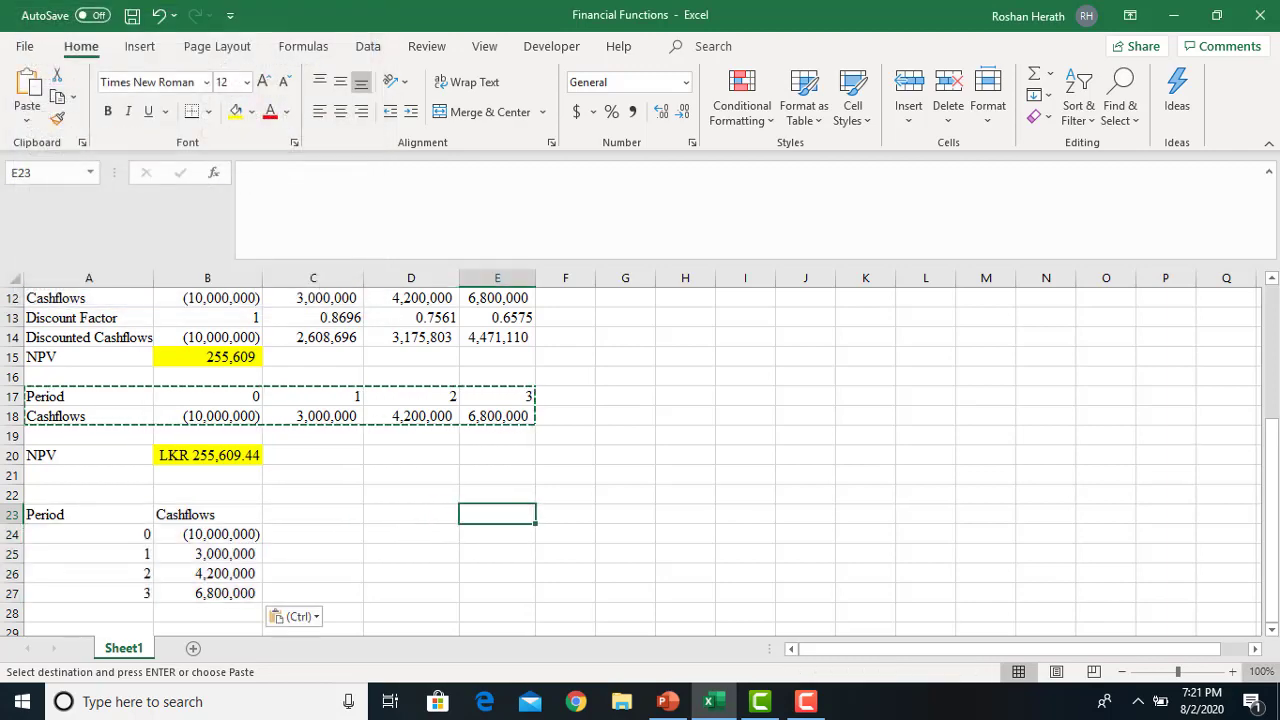
# - Label cell A29 below the transposed cash flows as NPV
pyautogui.click(1274, 632)
pyautogui.click(1274, 632)
pyautogui.click(1274, 632)
pyautogui.click(1274, 632)
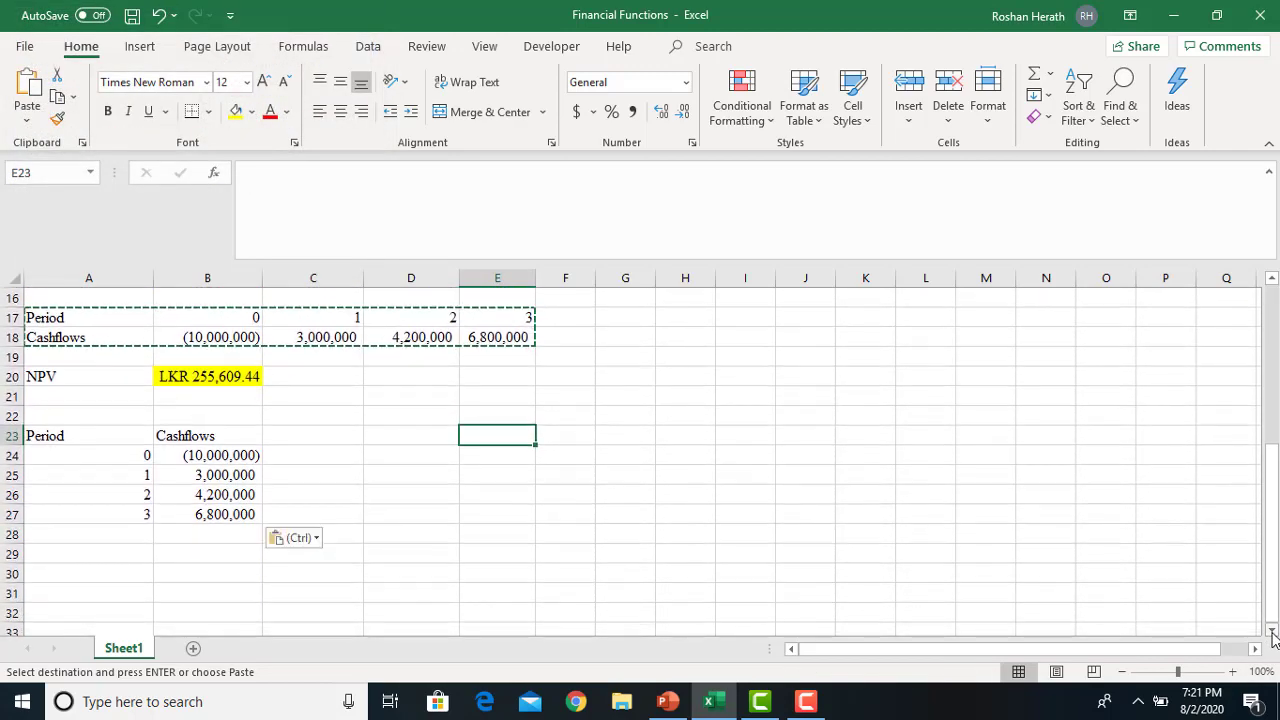
pyautogui.click(113, 551)
pyautogui.write('NPV')
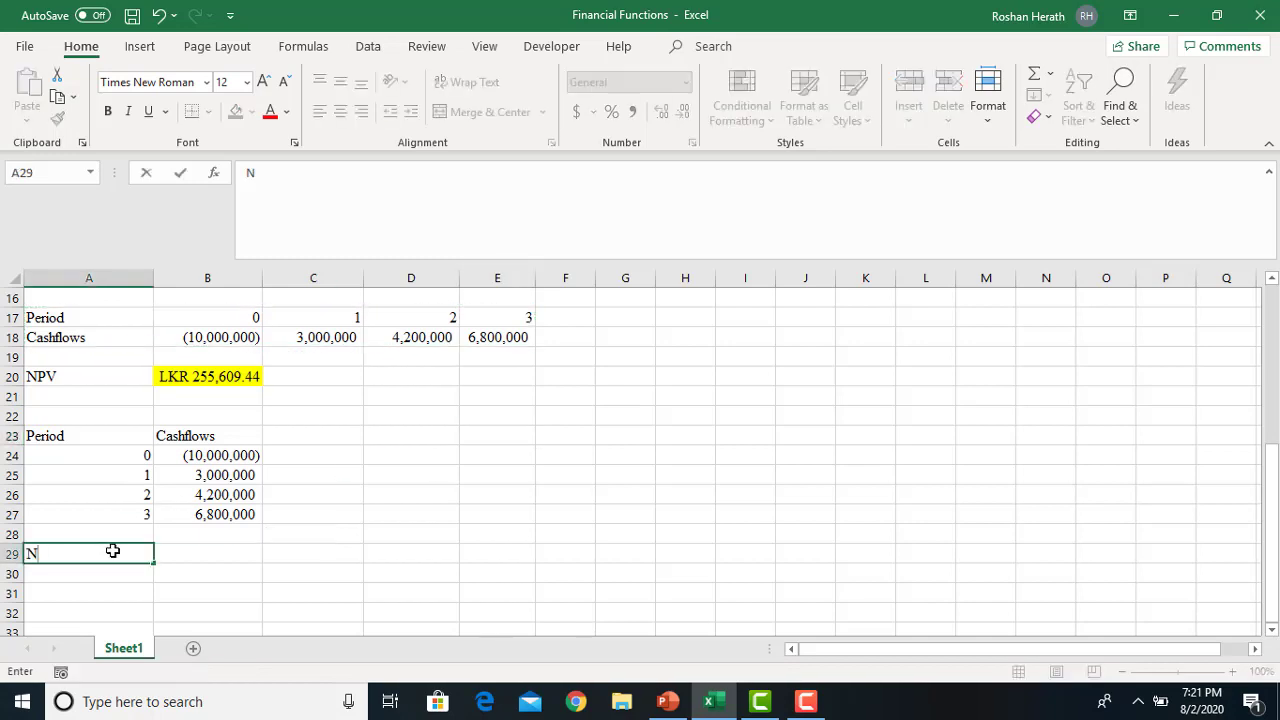
# - Start an NPV function in B29 and set its Rate argument to the absolute discount rate reference $B$3
pyautogui.click(216, 550)
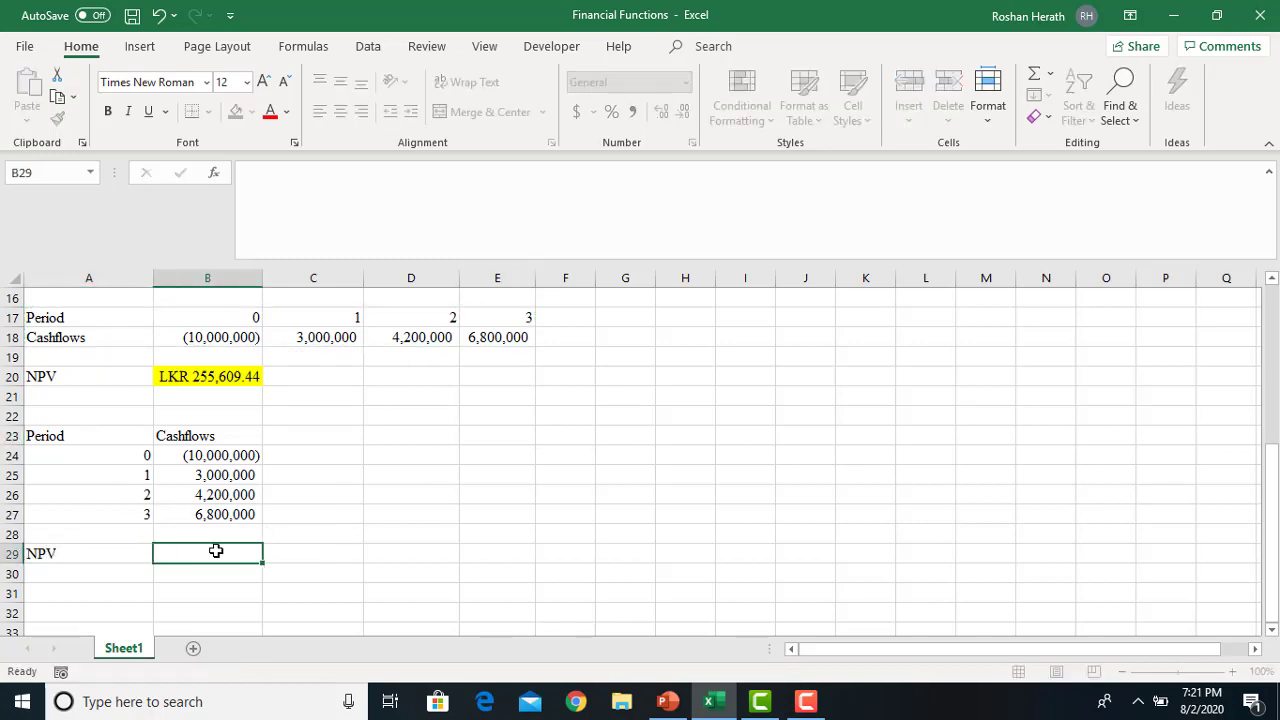
pyautogui.write('=')
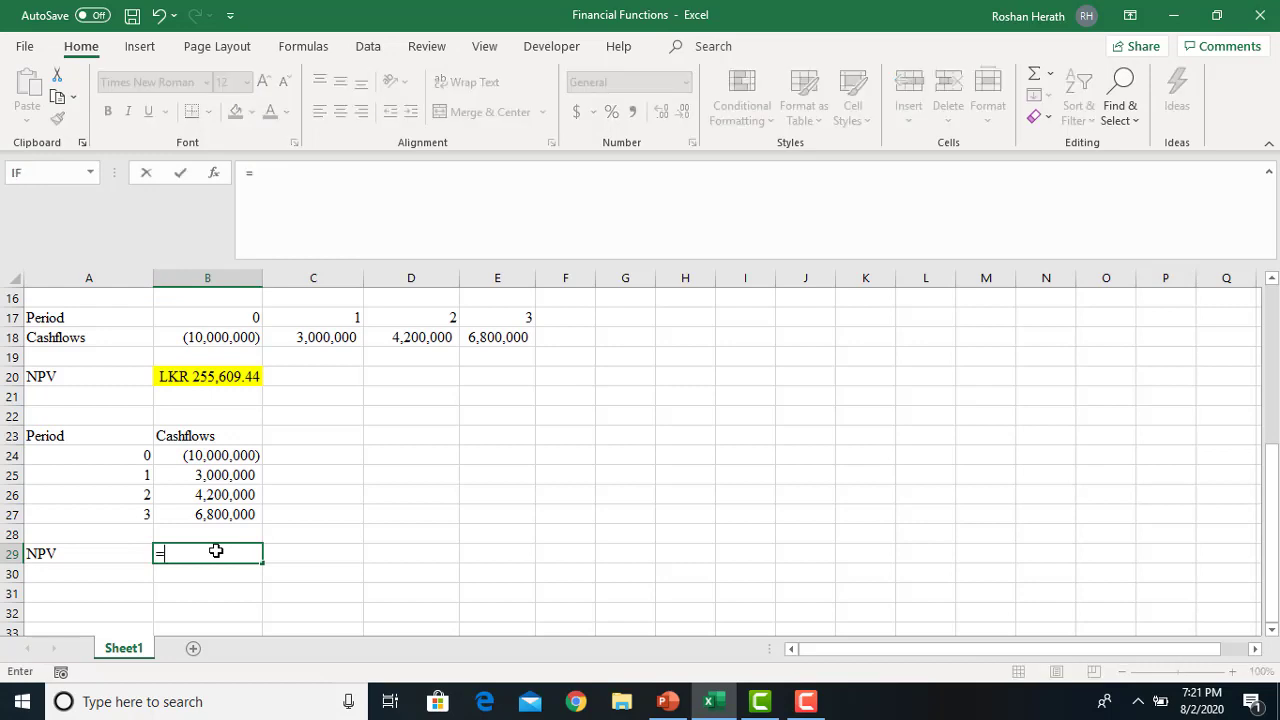
pyautogui.write('NP')
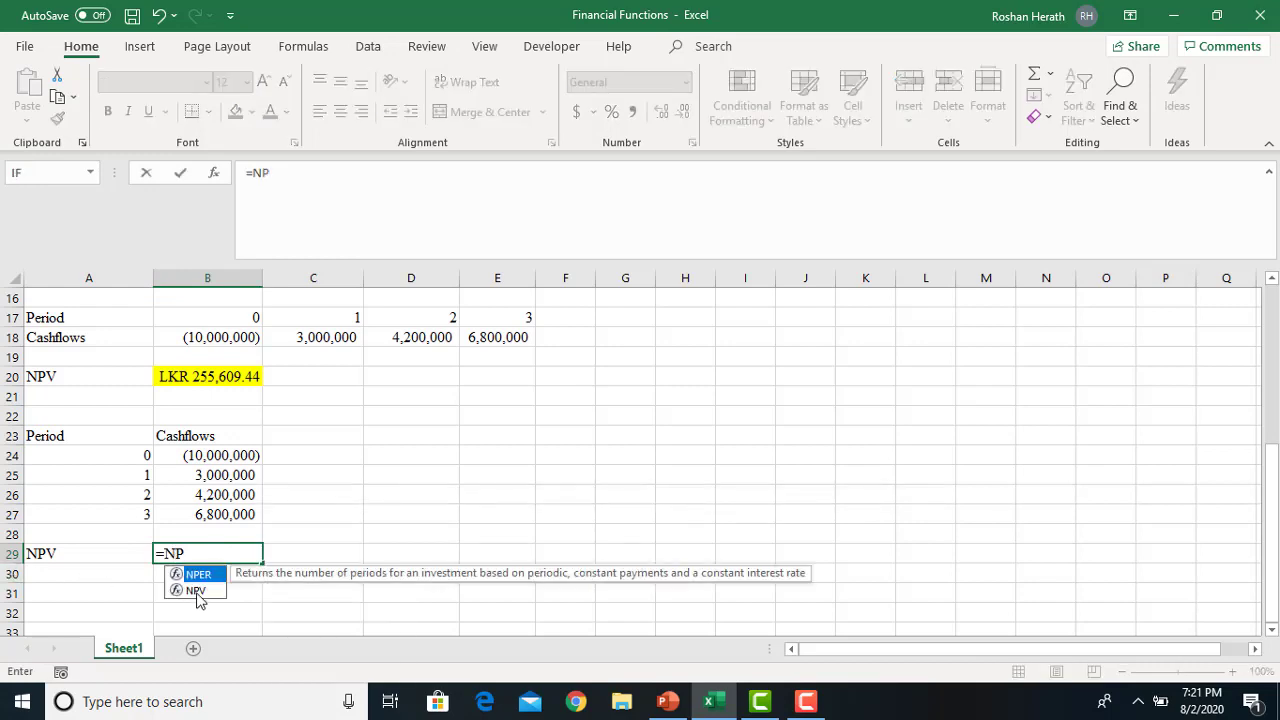
pyautogui.click(197, 591)
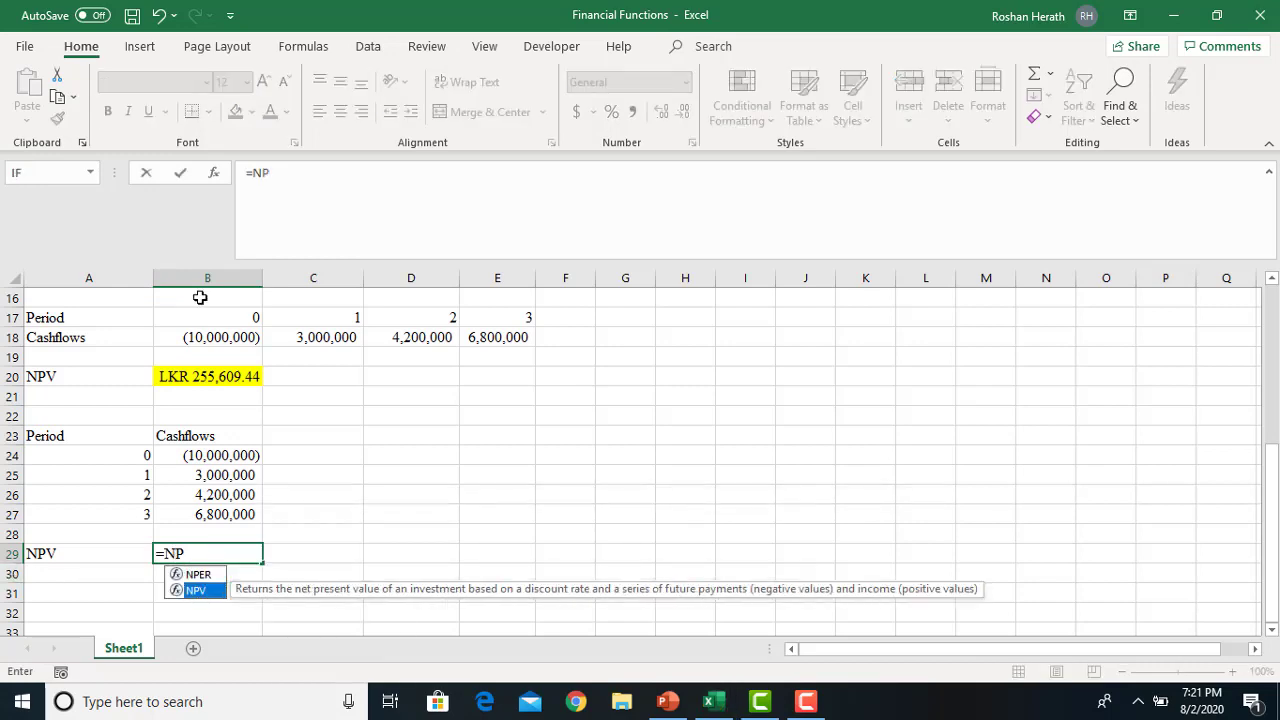
pyautogui.doubleClick(199, 590)
pyautogui.click(214, 175)
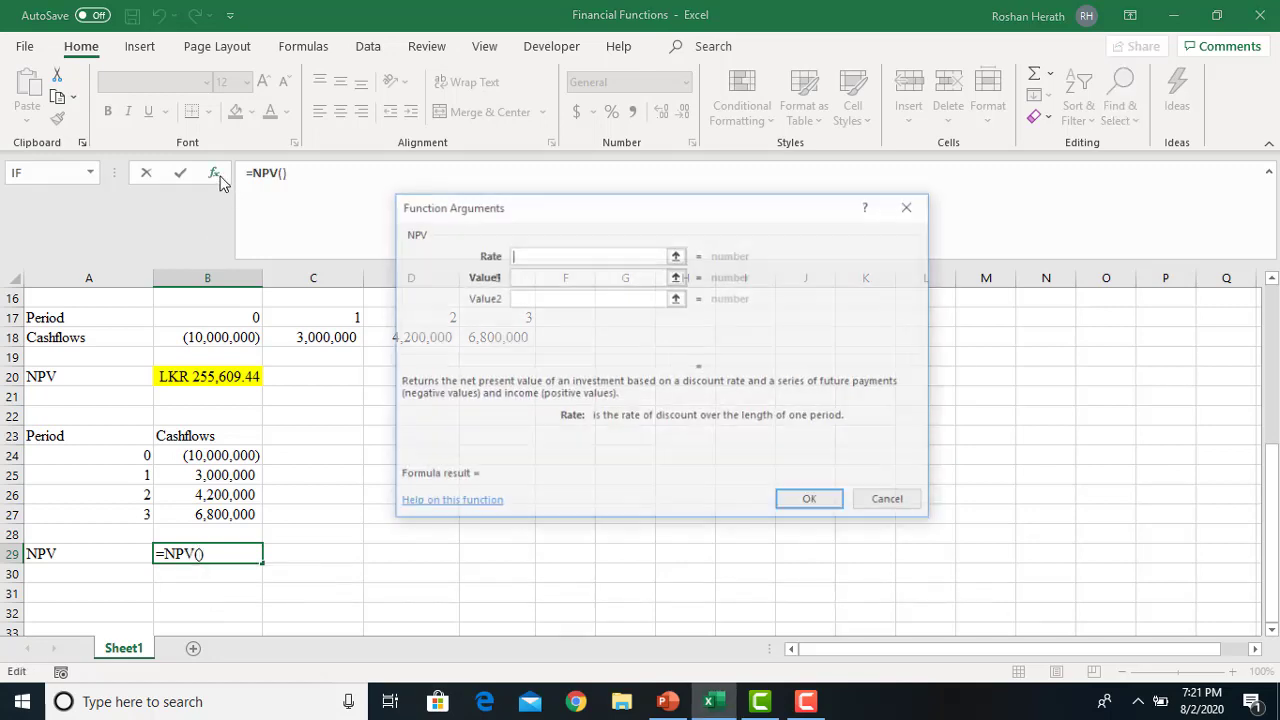
pyautogui.moveTo(608, 217); pyautogui.dragTo(702, 308)
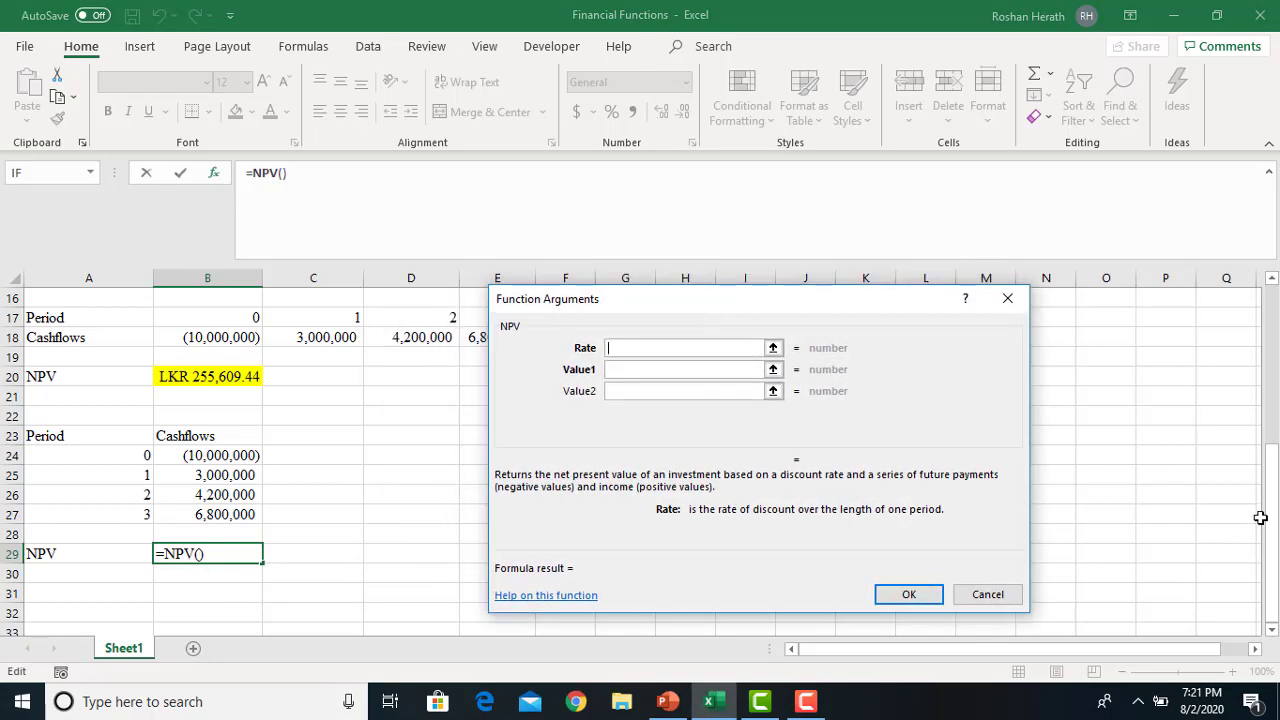
pyautogui.moveTo(1271, 517); pyautogui.dragTo(1271, 290)
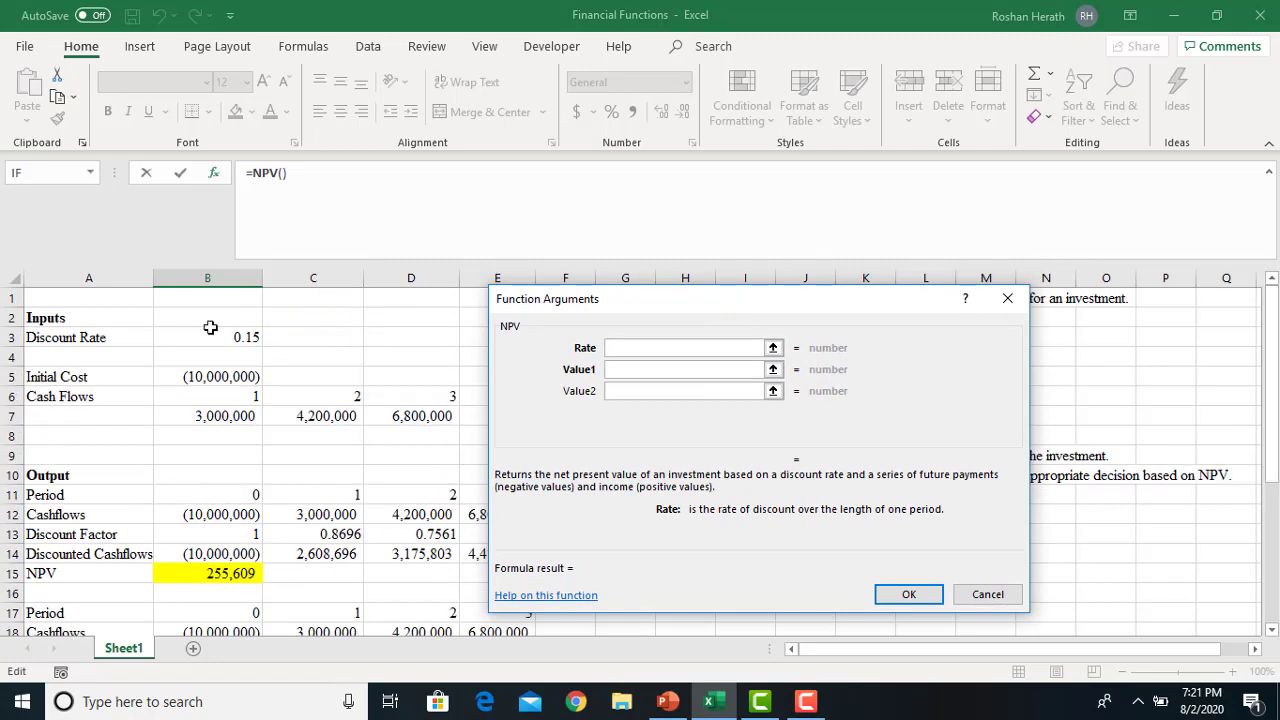
pyautogui.click(211, 334)
pyautogui.press('F4')
# - Set Value1 of the B29 NPV function to B25:B27 and add the initial cost cell B24 to the formula
pyautogui.scroll(-6, 214, 331)
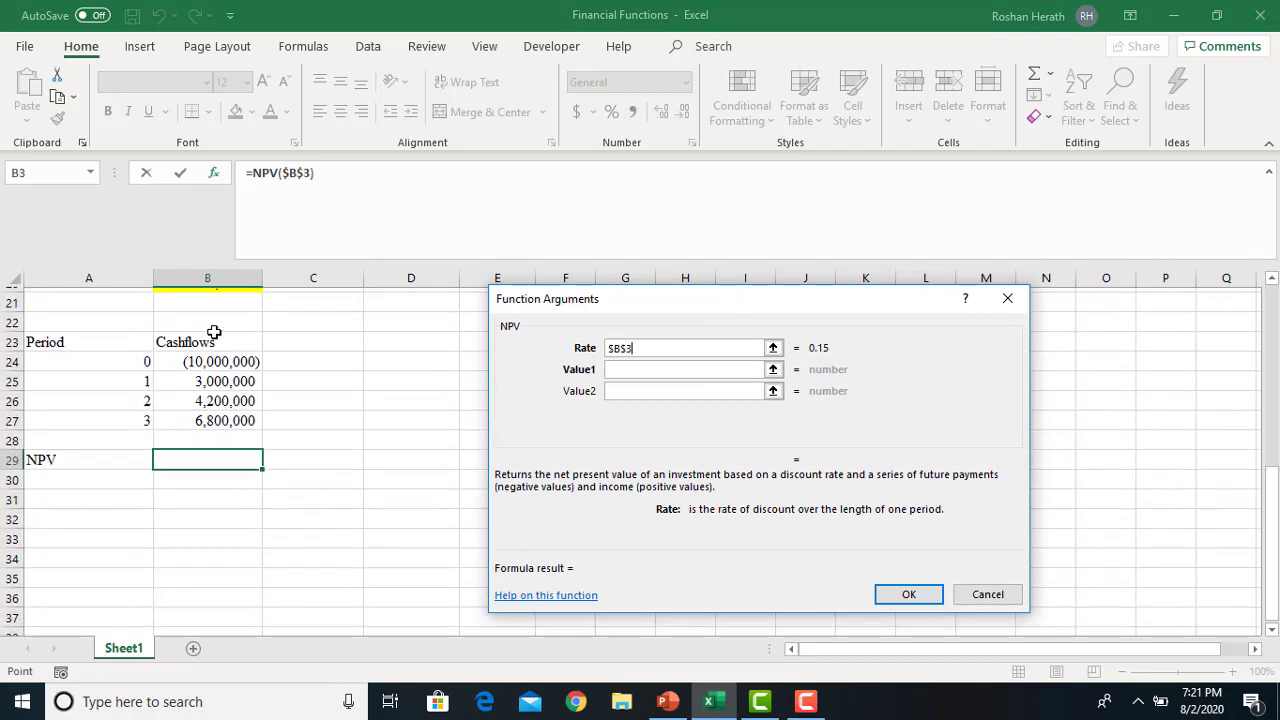
pyautogui.click(643, 370)
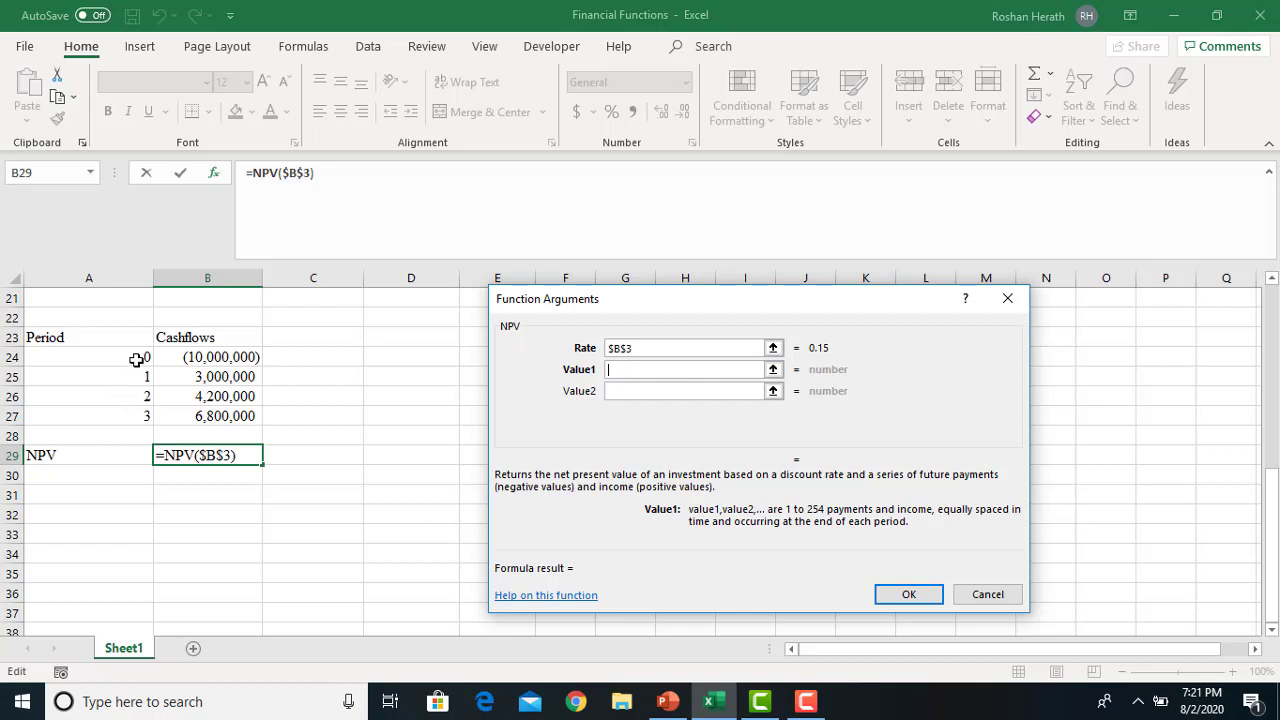
pyautogui.moveTo(240, 376); pyautogui.dragTo(238, 412)
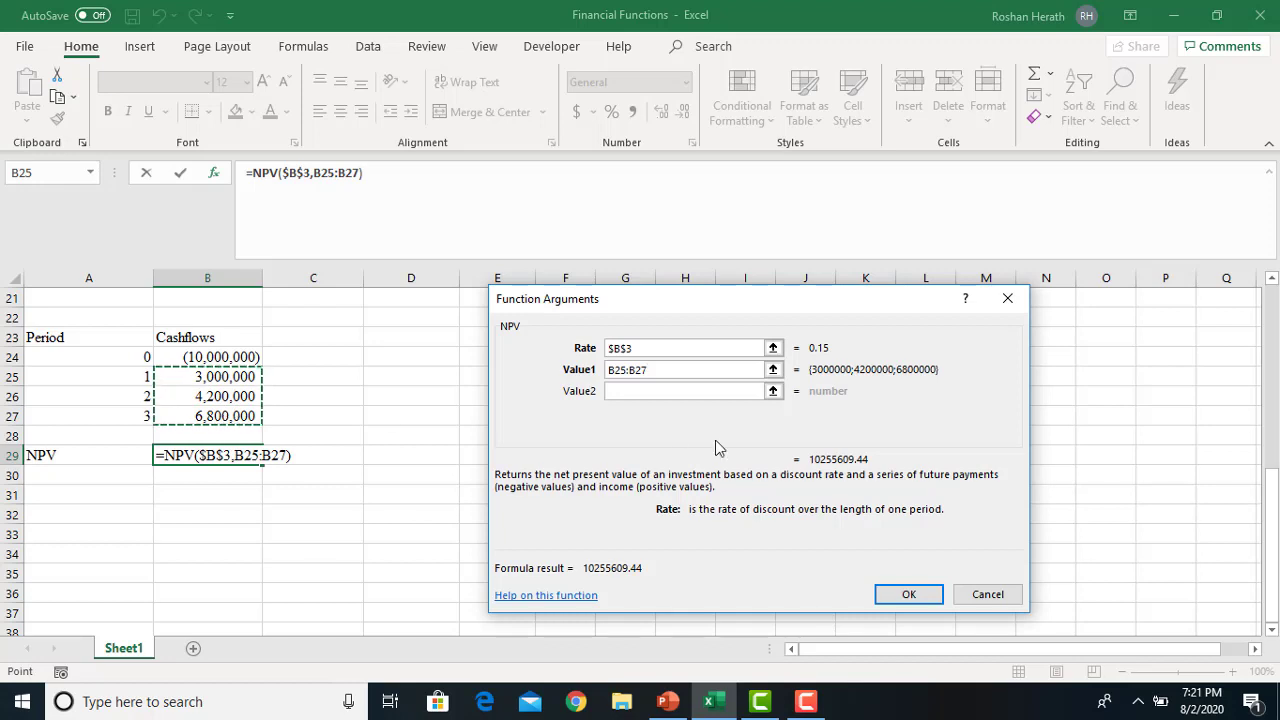
pyautogui.click(411, 184)
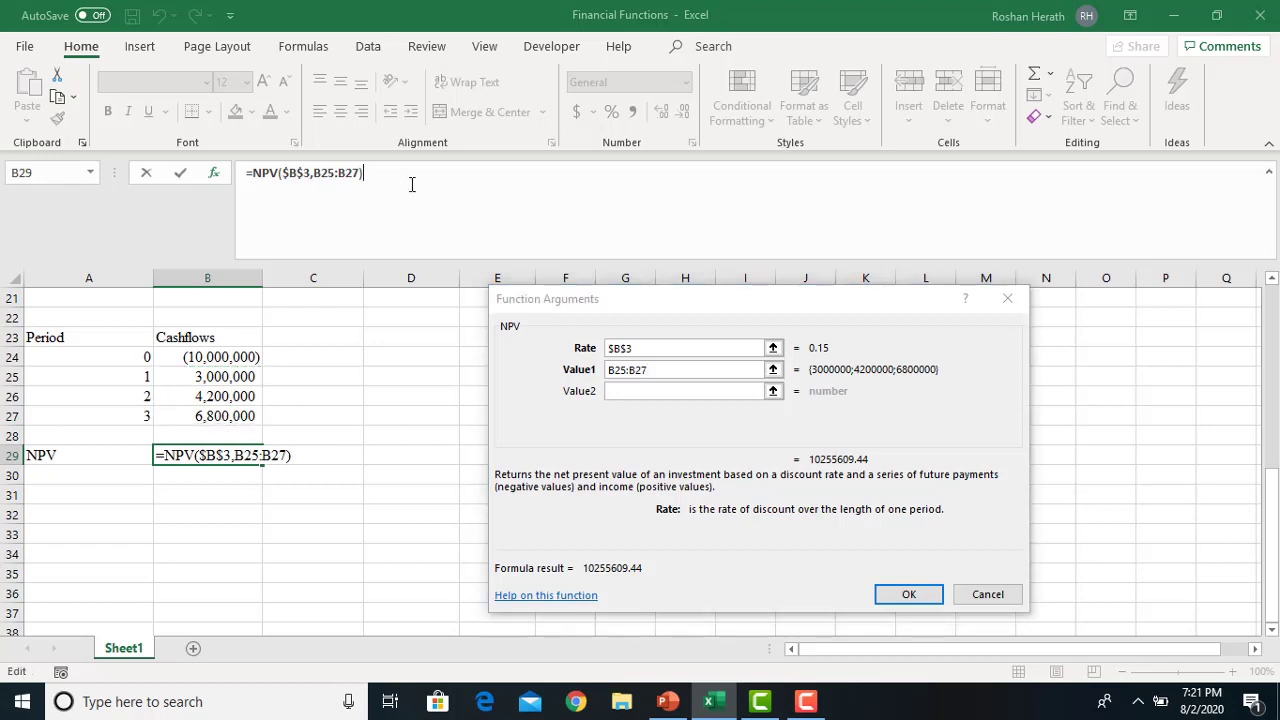
pyautogui.write('+')
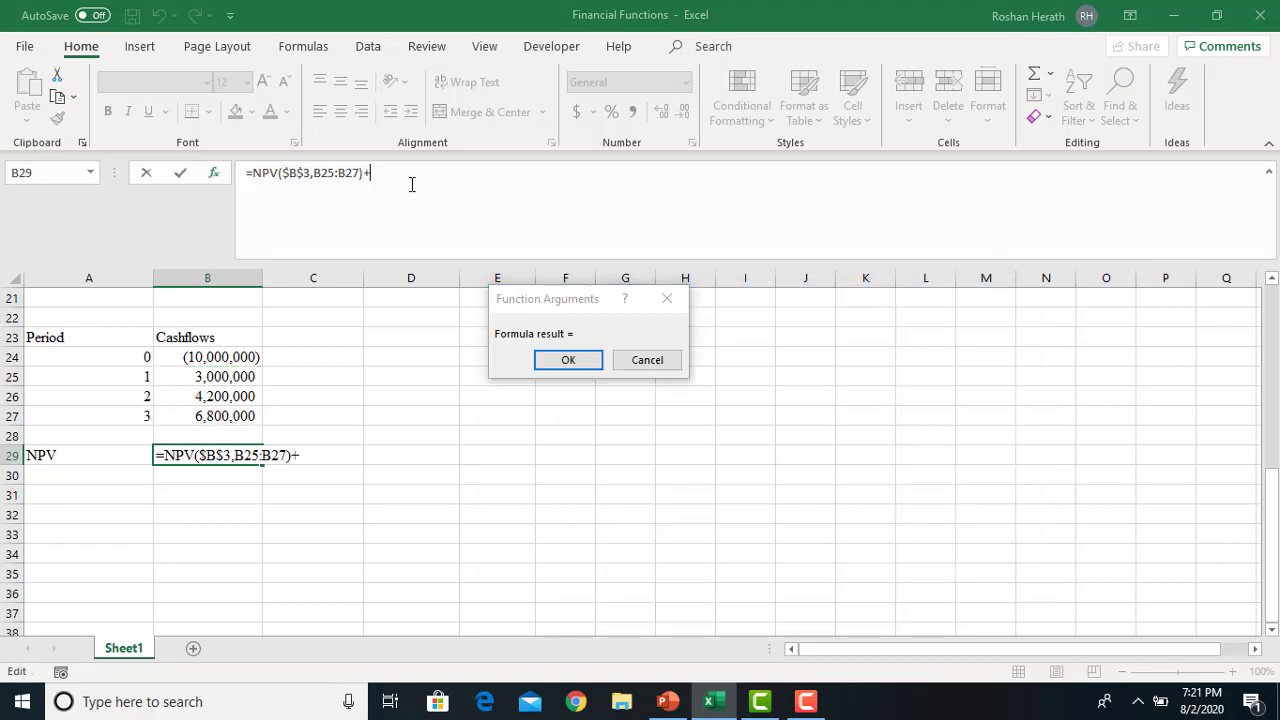
pyautogui.click(190, 356)
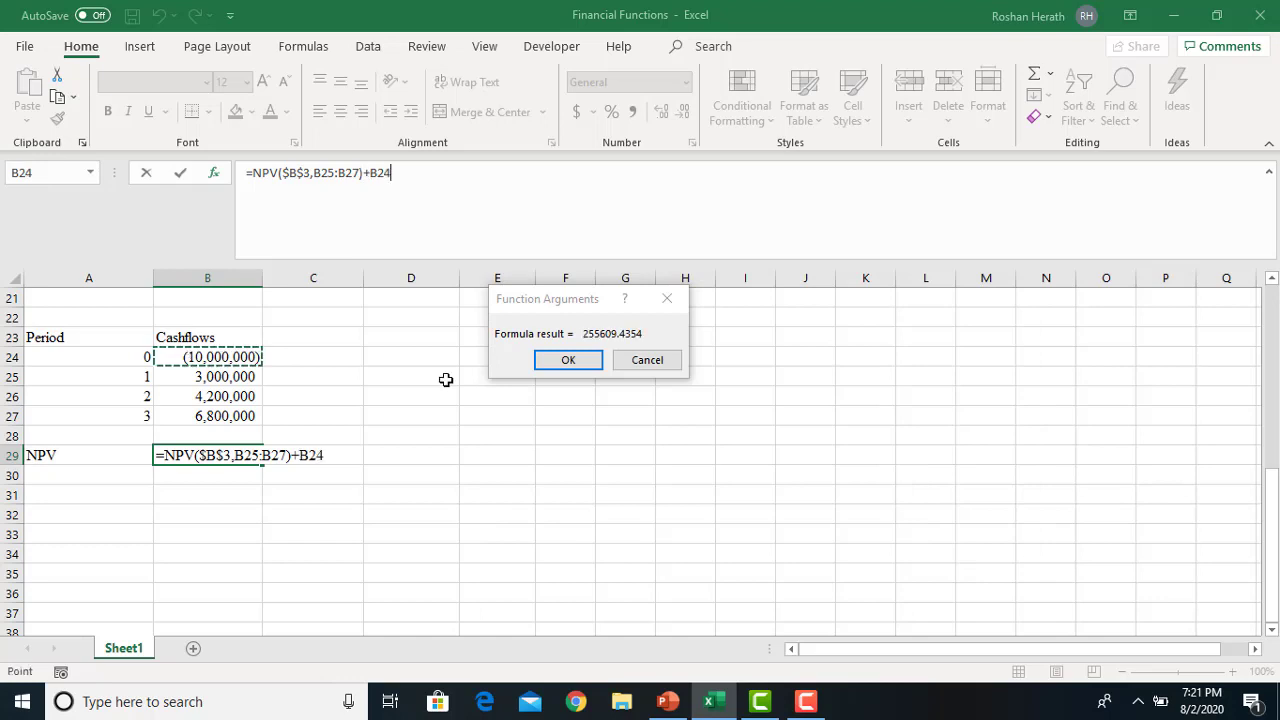
pyautogui.click(565, 362)
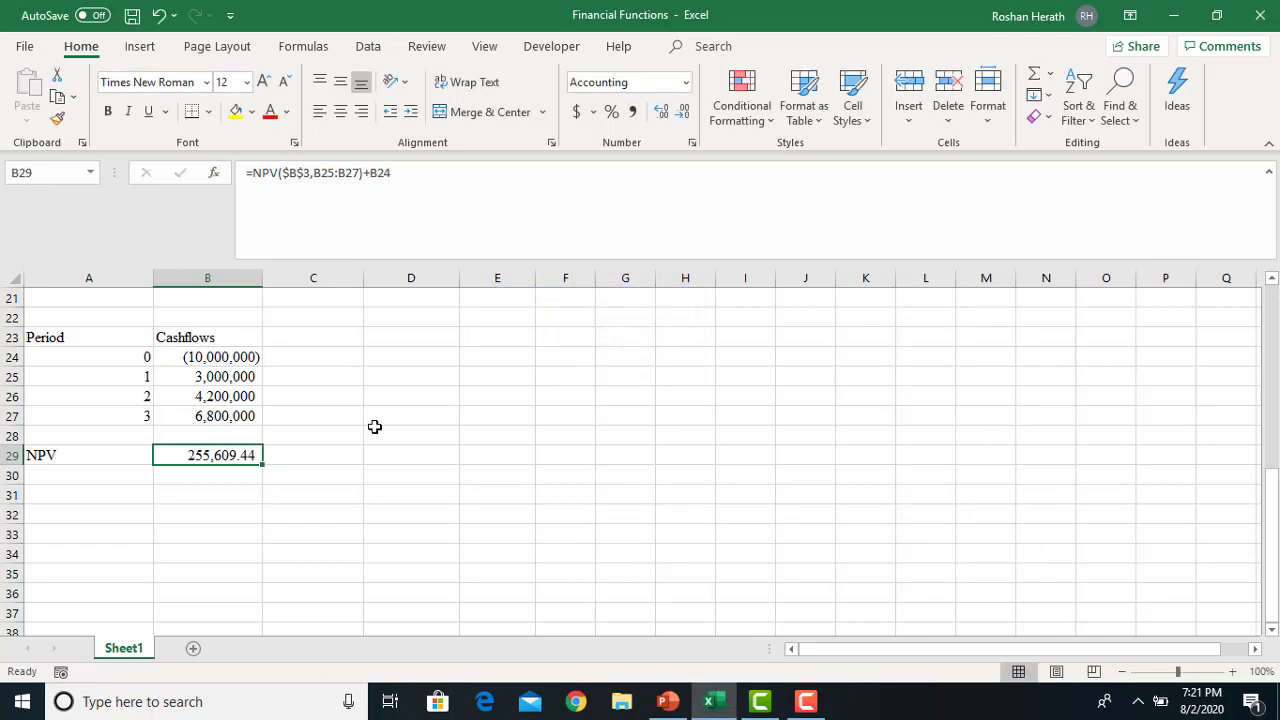
pyautogui.click(389, 565)
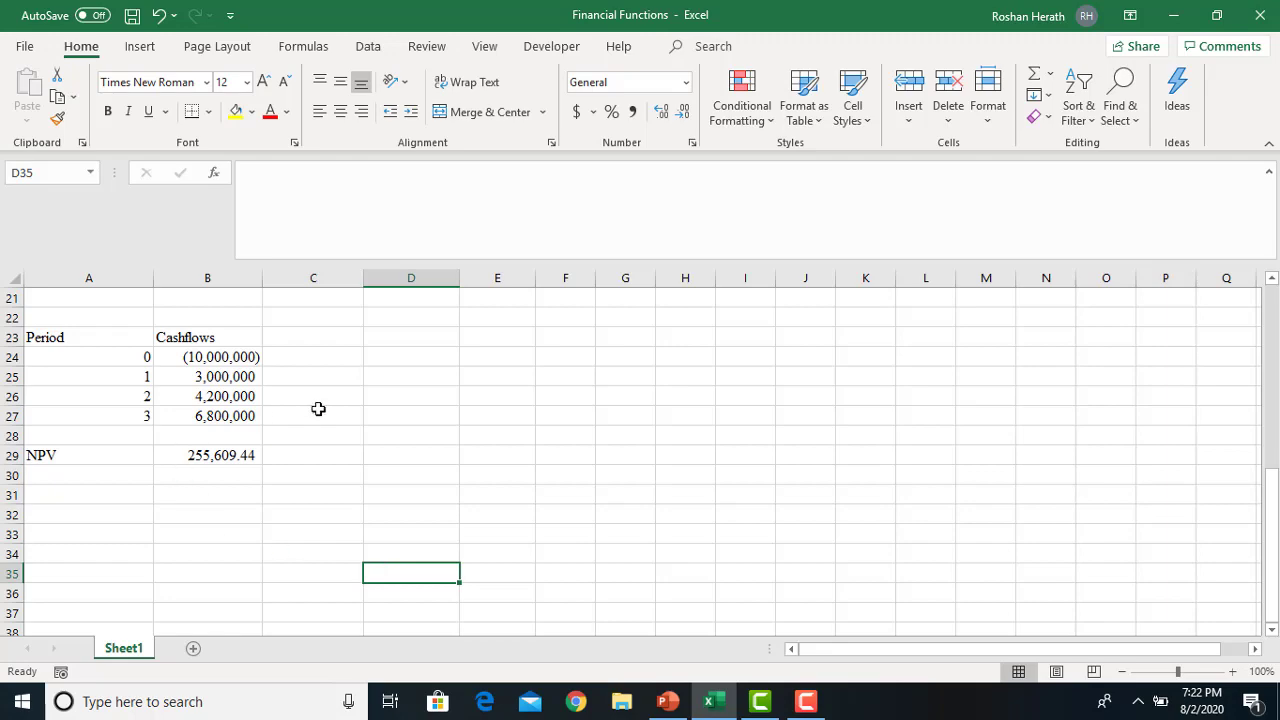
# - Fill the NPV result cell B29 below the transposed cash flows with yellow
pyautogui.moveTo(1277, 510)
pyautogui.mouseDown()
pyautogui.moveTo(1268, 399)
pyautogui.moveTo(1268, 505)
pyautogui.mouseUp()
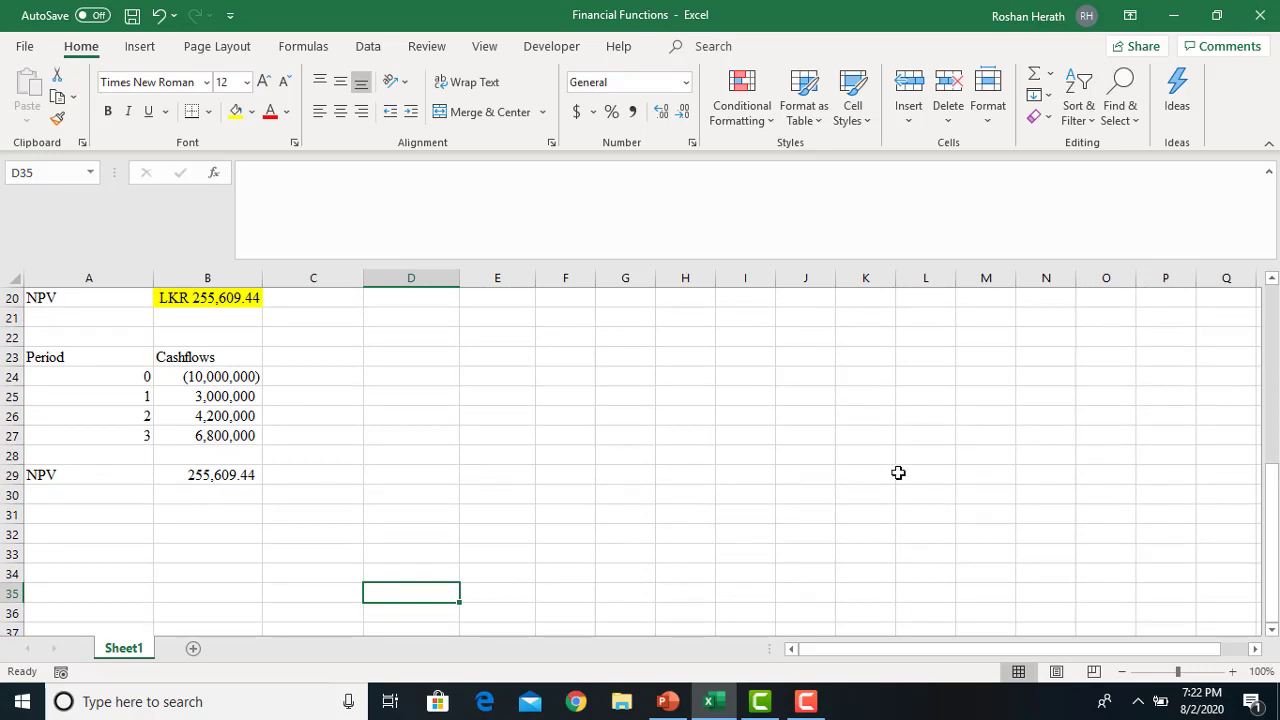
pyautogui.moveTo(1277, 521); pyautogui.dragTo(1276, 514)
pyautogui.click(204, 503)
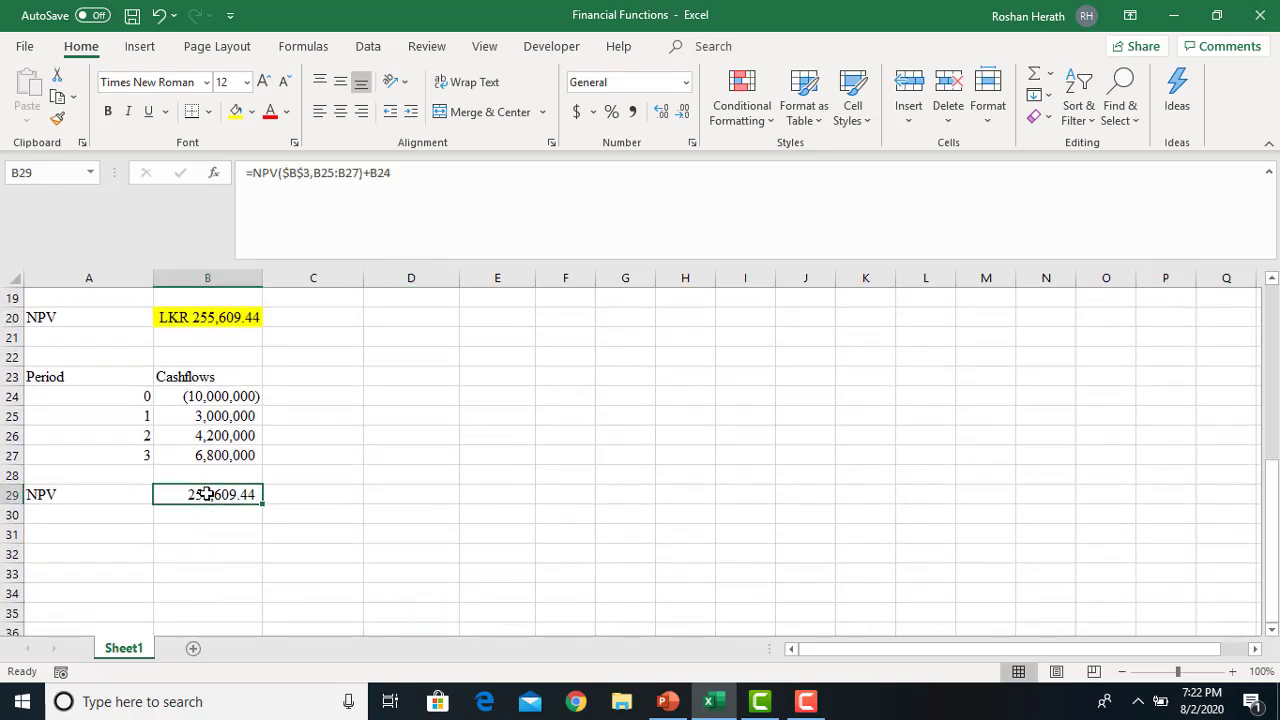
pyautogui.click(236, 118)
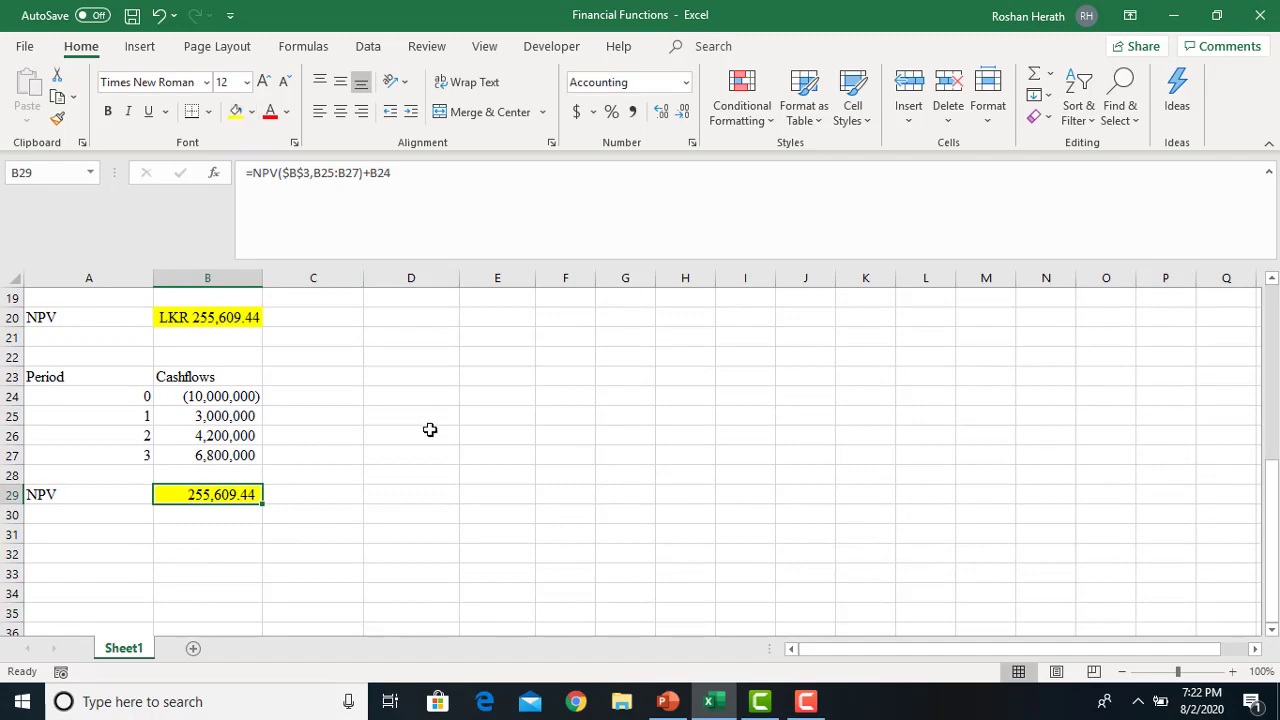
pyautogui.click(432, 437)
# - Switch to PowerPoint, show the Activity 1 slide full screen to read its requirements, and return to the Excel worksheet
pyautogui.moveTo(1276, 533); pyautogui.dragTo(1255, 416)
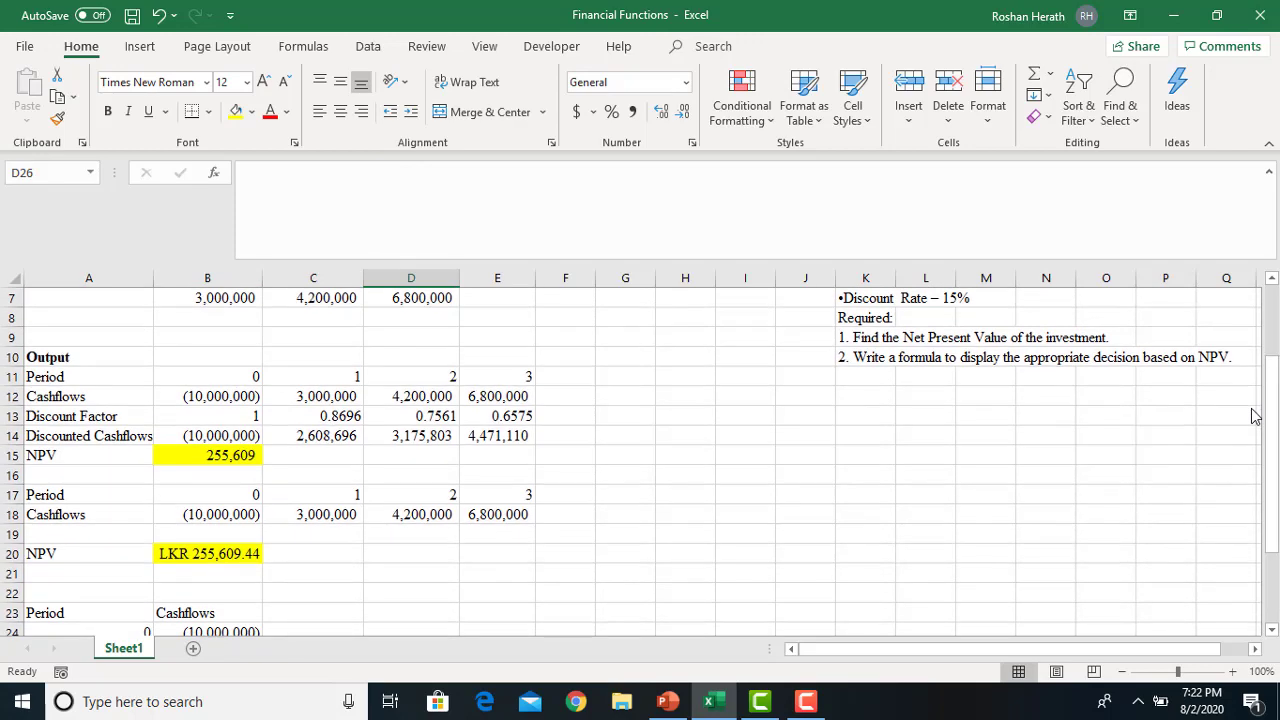
pyautogui.moveTo(1276, 462); pyautogui.dragTo(1250, 626)
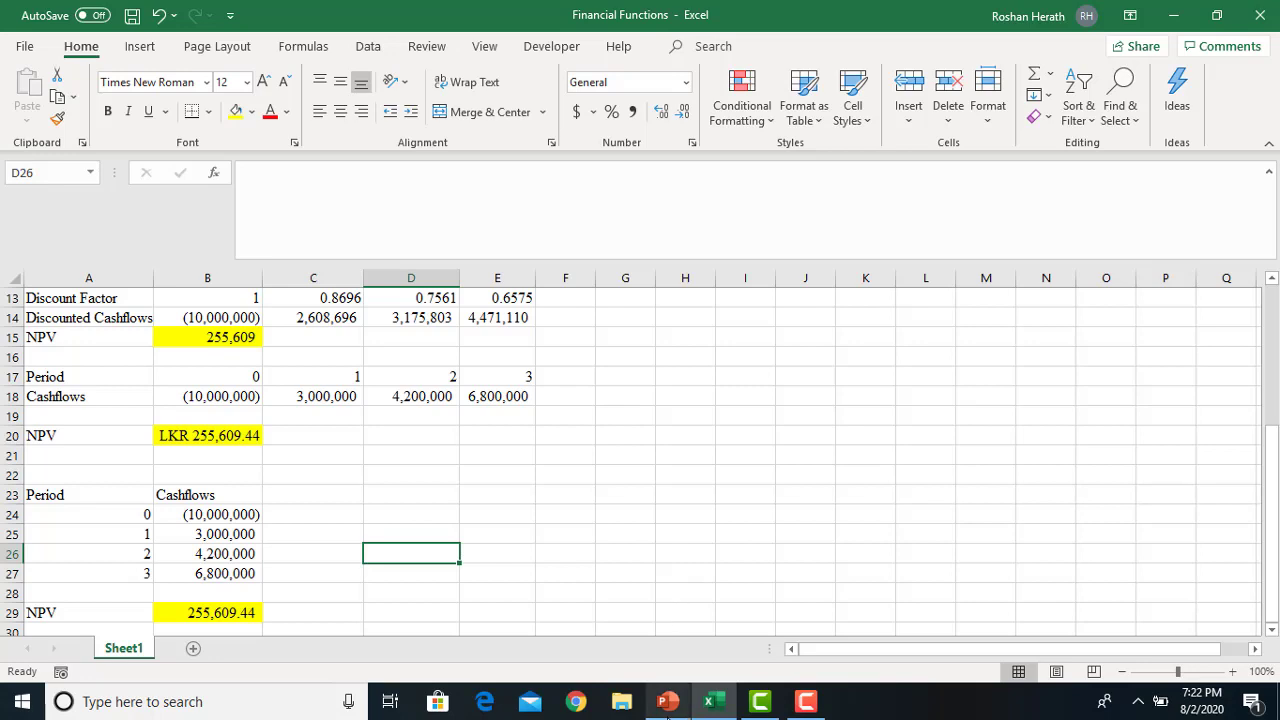
pyautogui.moveTo(667, 706)
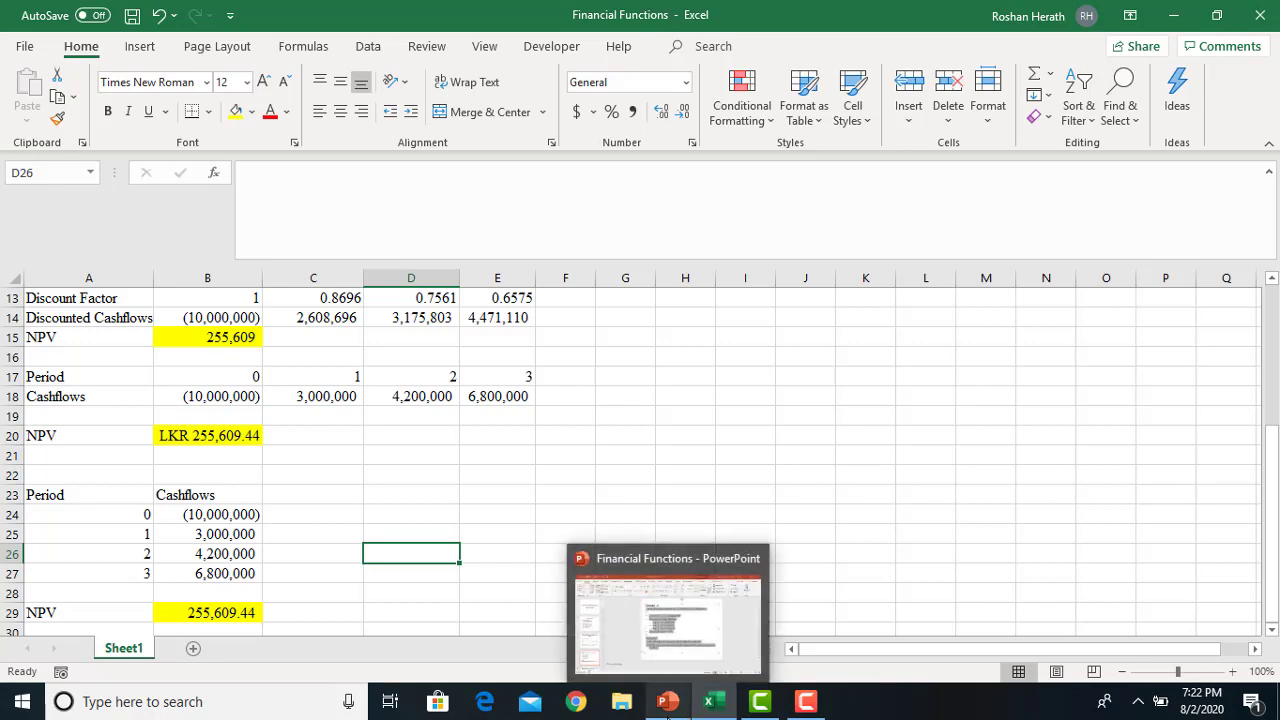
pyautogui.click(667, 704)
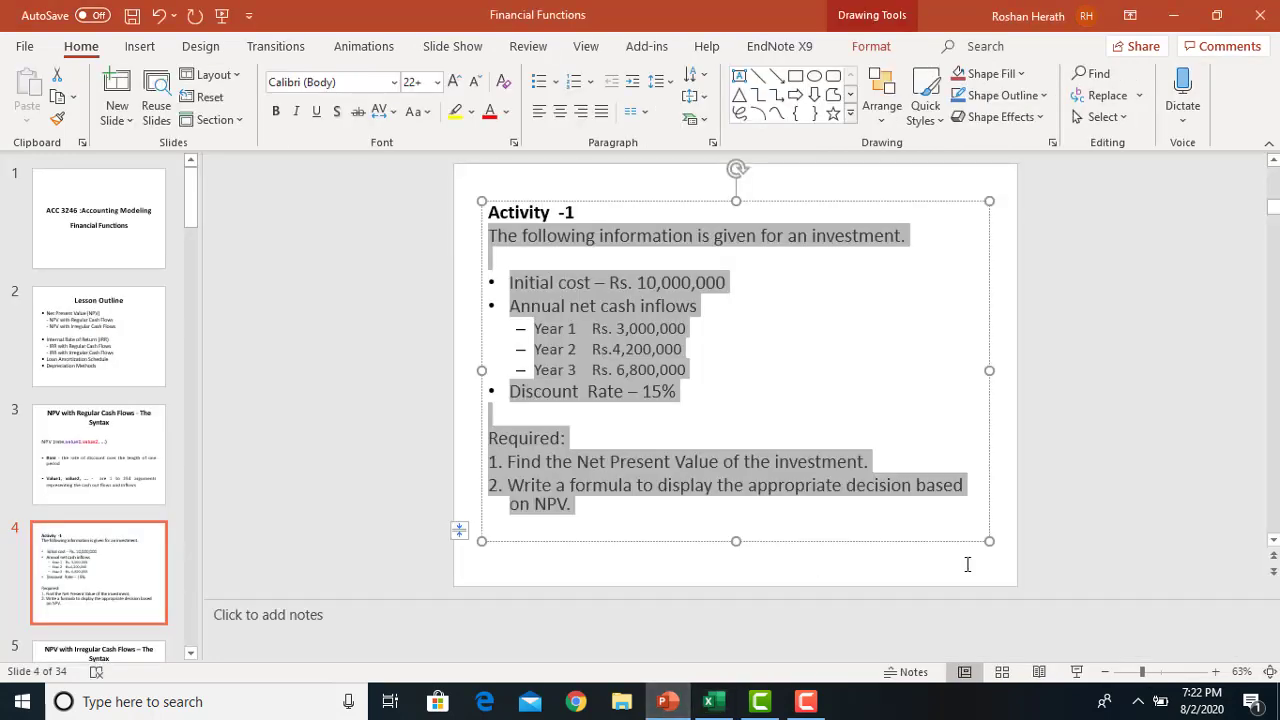
pyautogui.click(1076, 678)
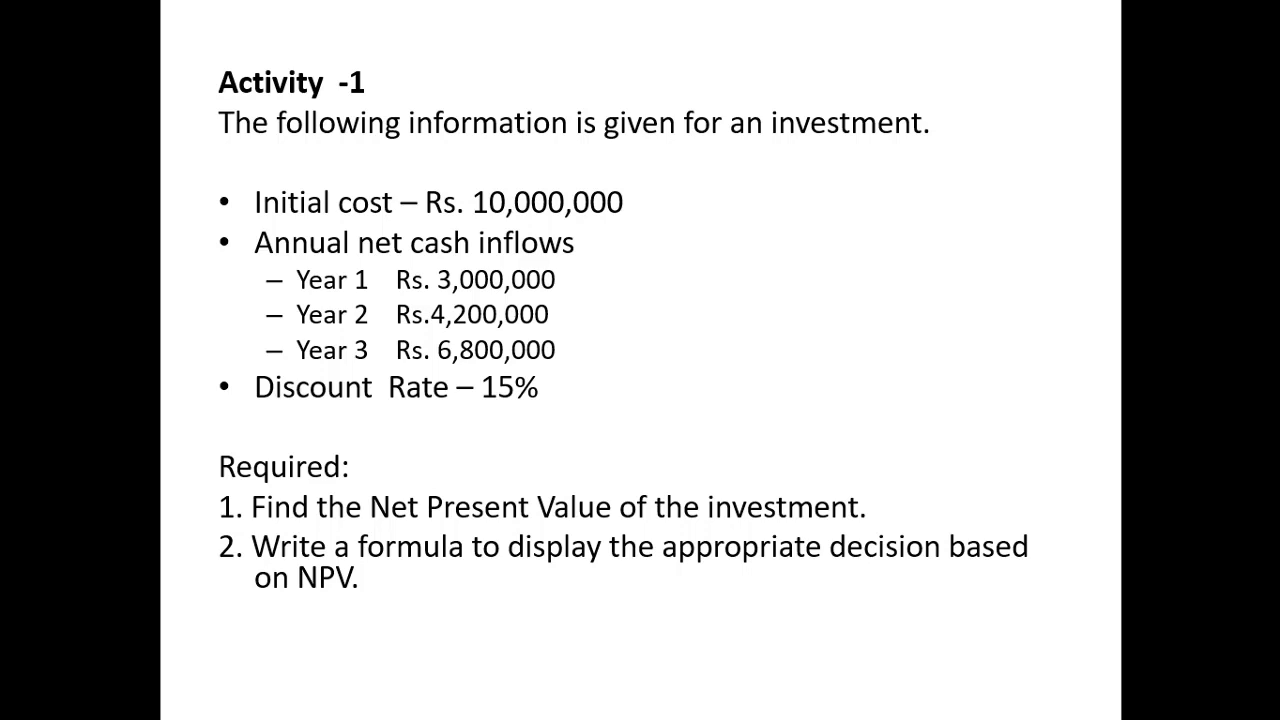
pyautogui.press('Escape')
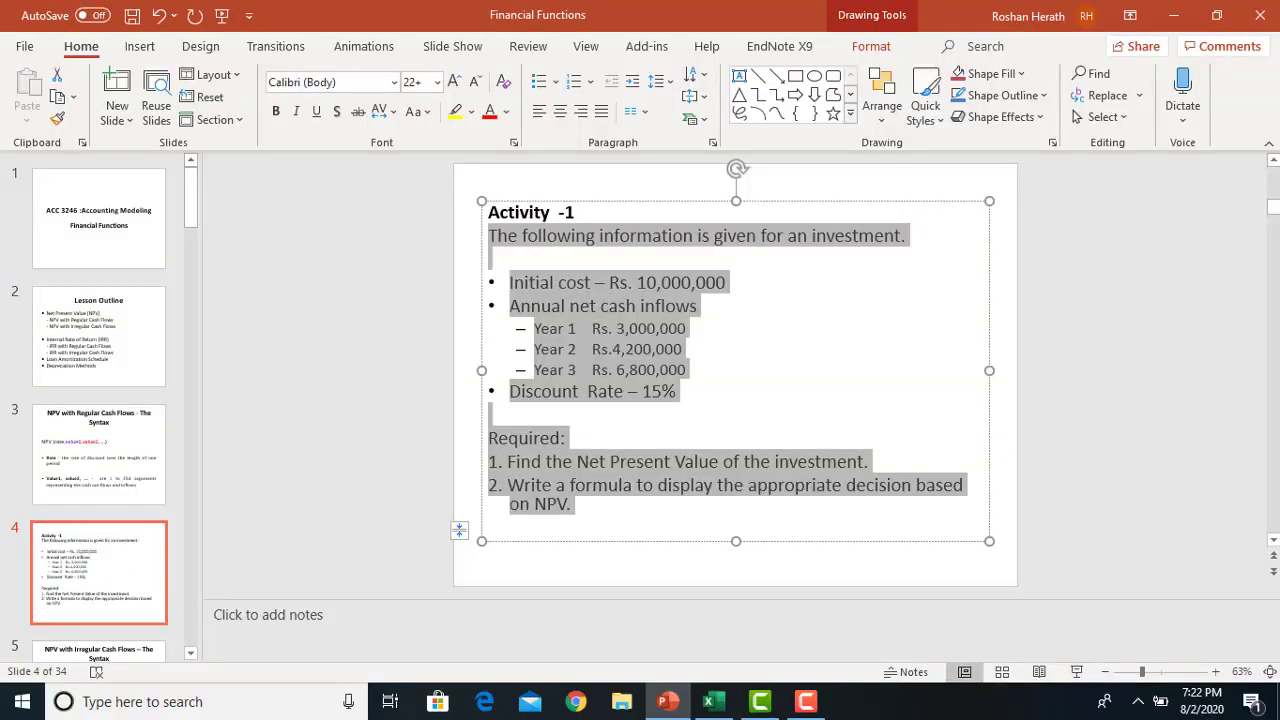
pyautogui.click(706, 712)
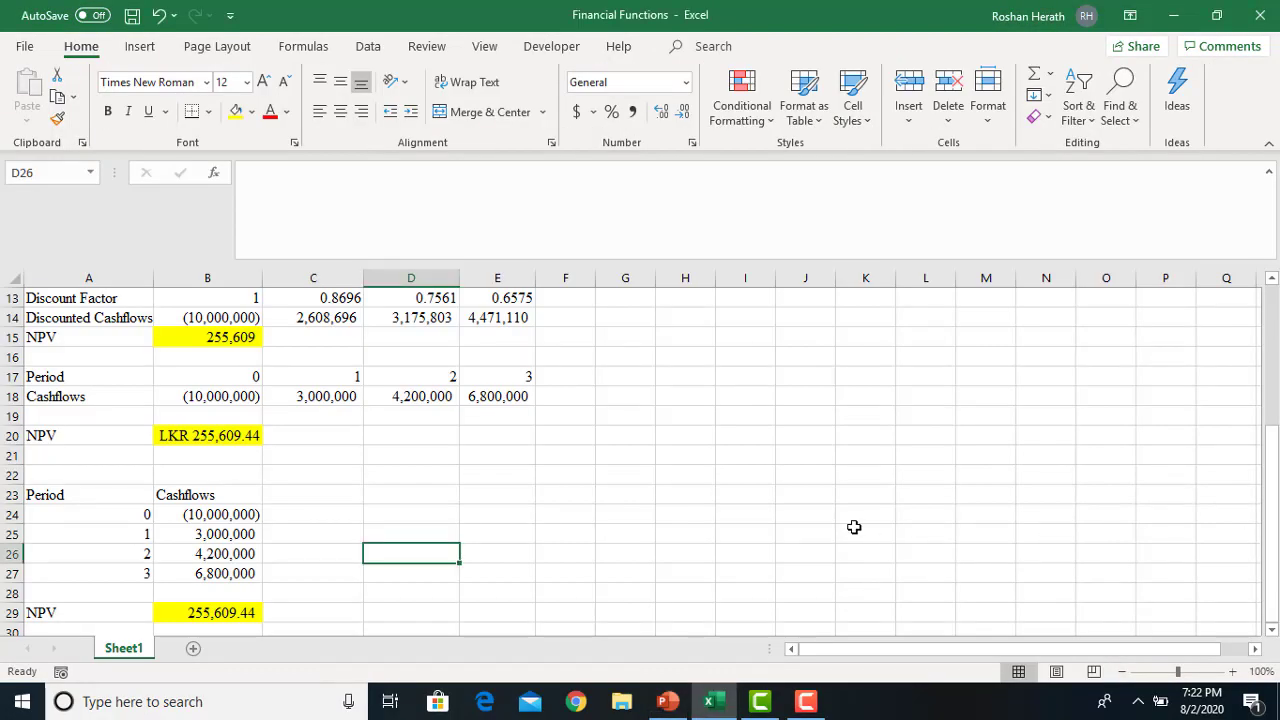
# - Label cell A21 below the horizontal layout's NPV as Decision
pyautogui.moveTo(1274, 430); pyautogui.dragTo(1275, 405)
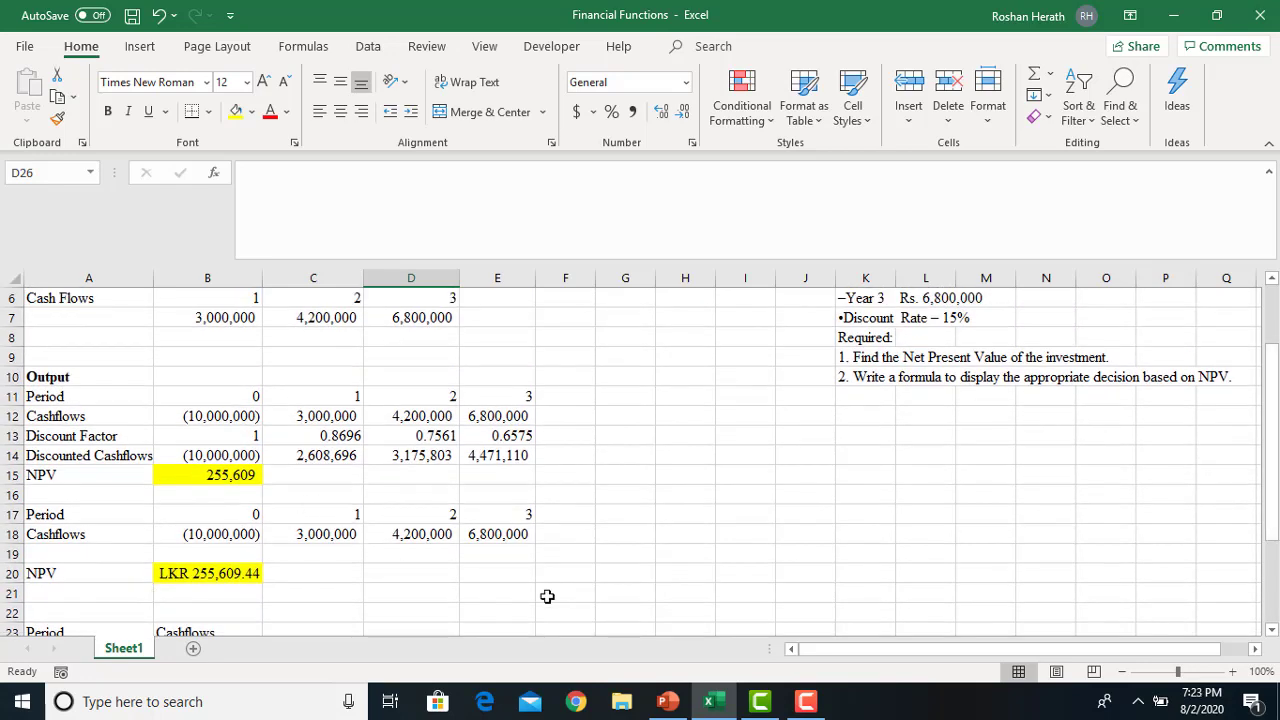
pyautogui.click(38, 595)
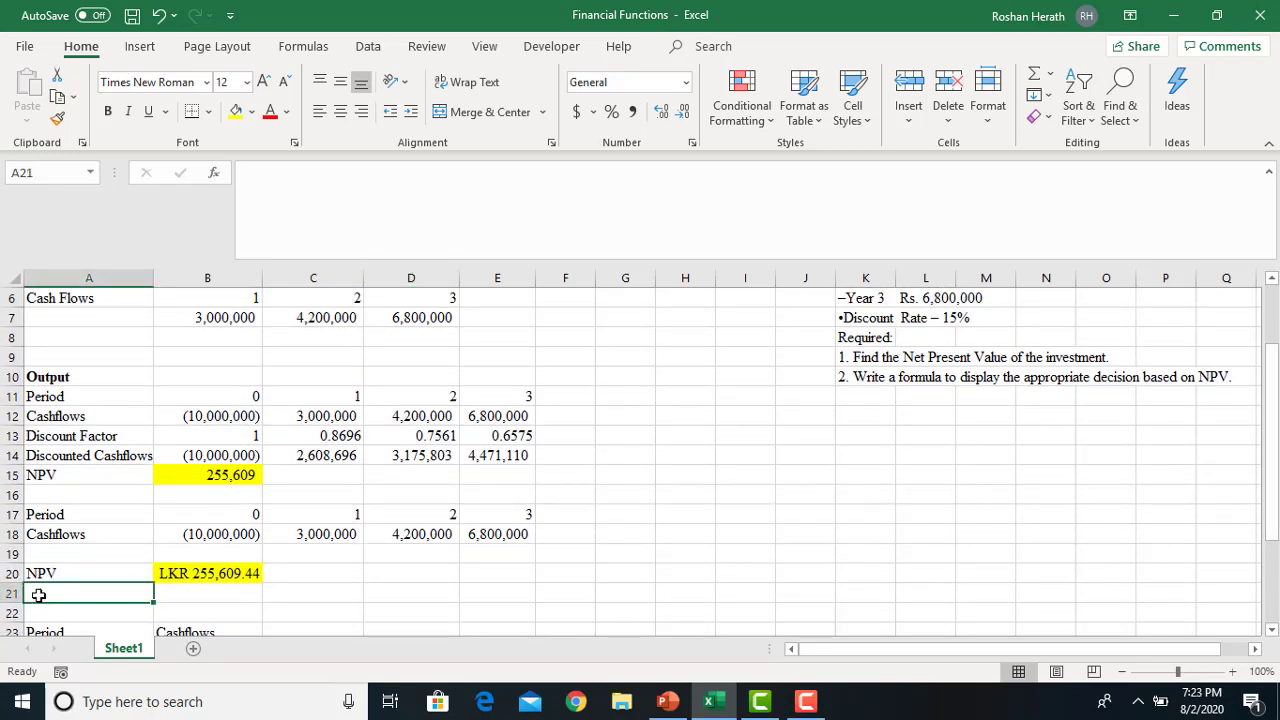
pyautogui.write('d')
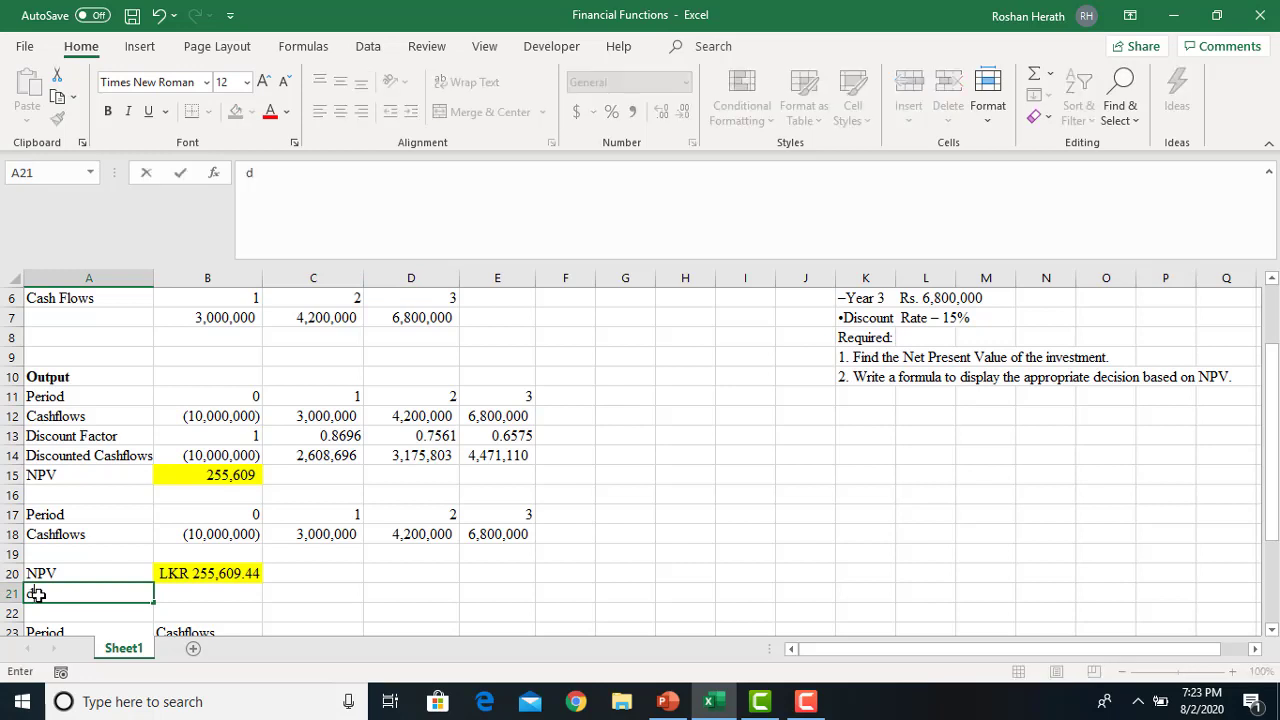
pyautogui.press('BackSpace')
pyautogui.write('Decision')
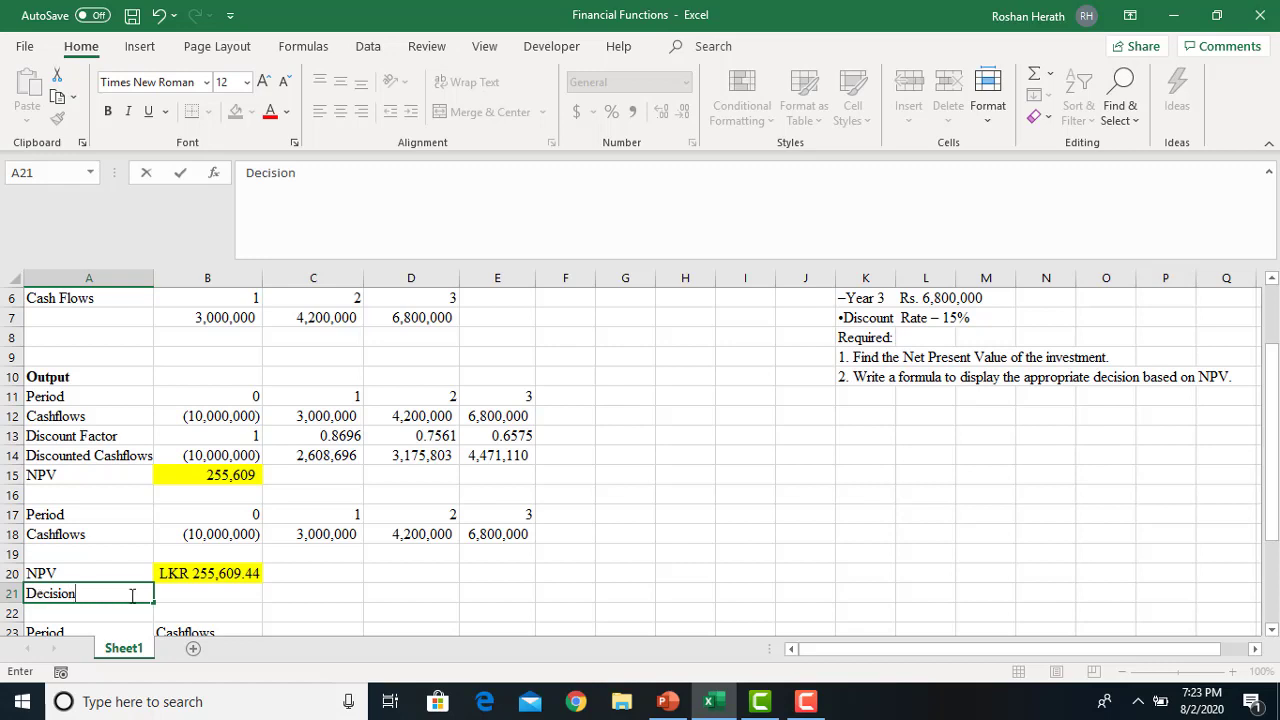
# - Start an IF function in B21 and set its logical test to B20>=0
pyautogui.click(185, 601)
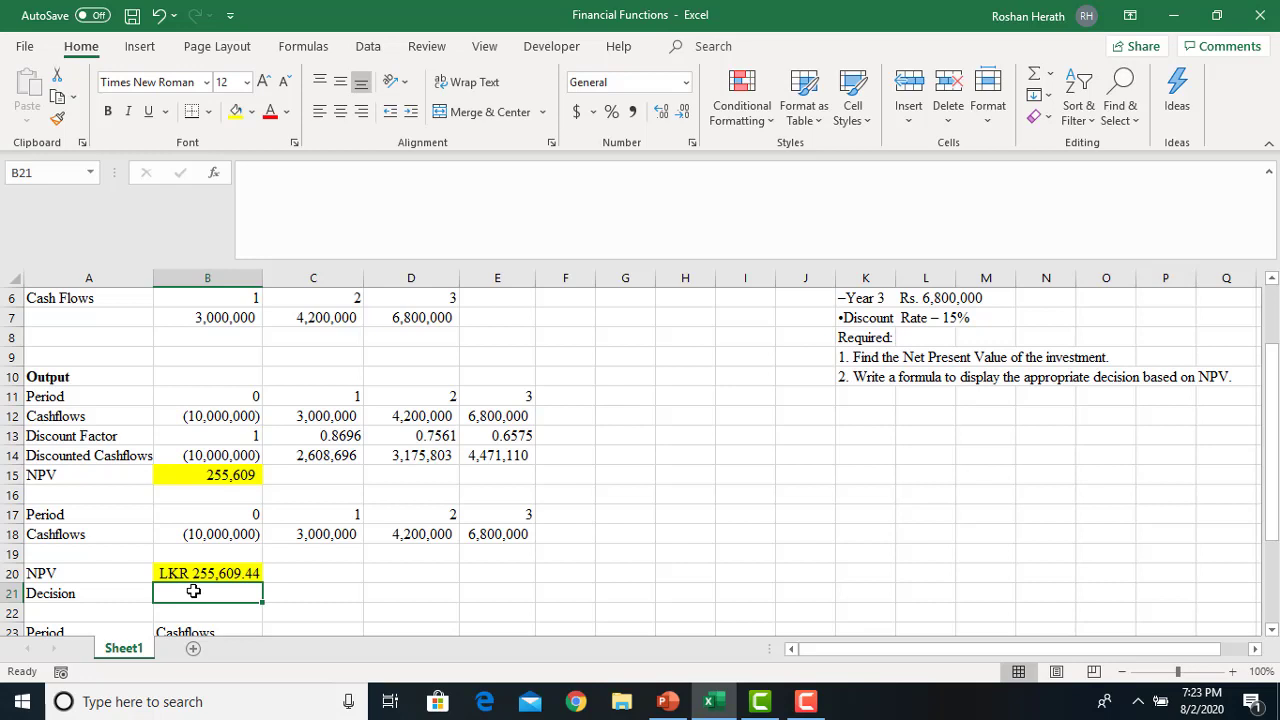
pyautogui.write('=if')
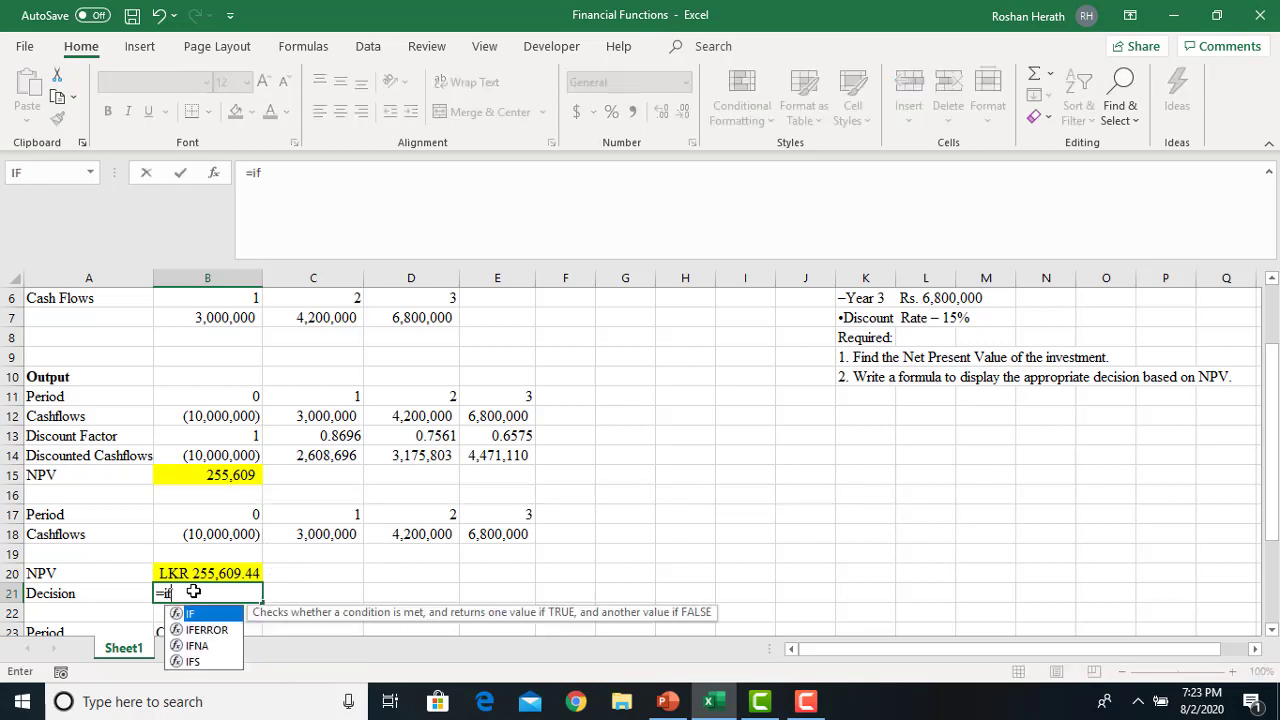
pyautogui.doubleClick(190, 613)
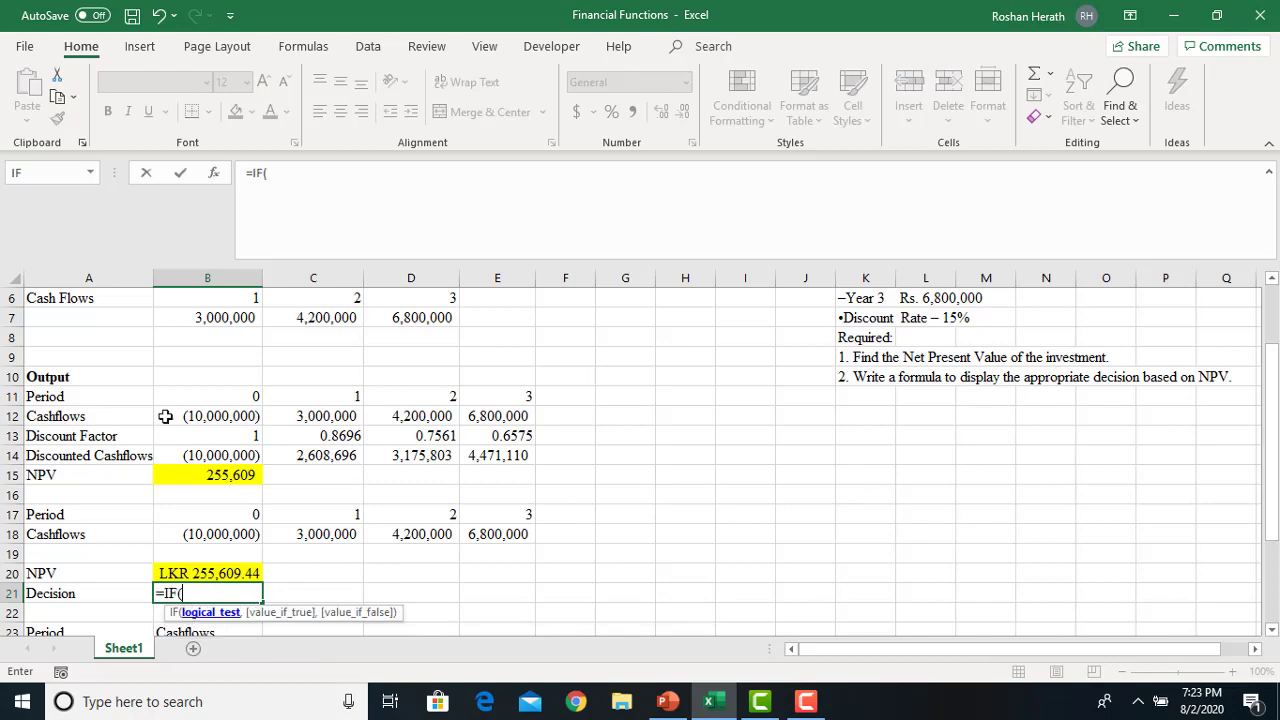
pyautogui.click(213, 173)
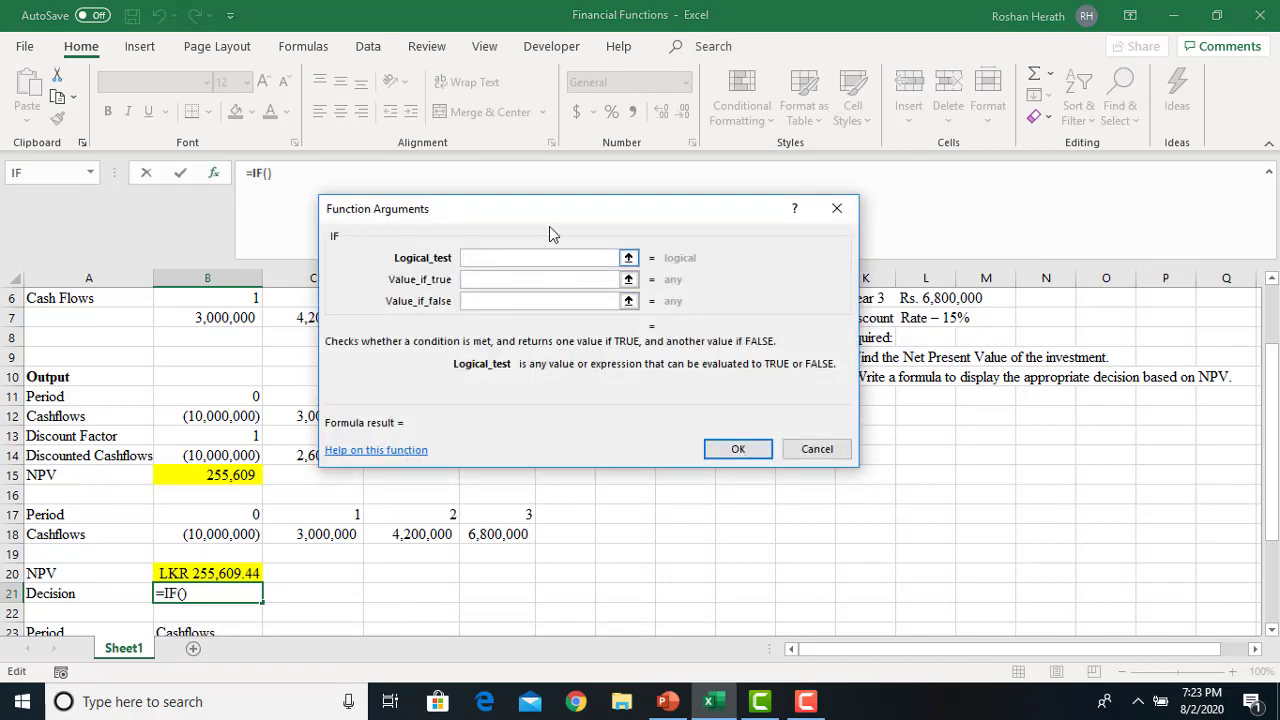
pyautogui.moveTo(573, 213); pyautogui.dragTo(840, 317)
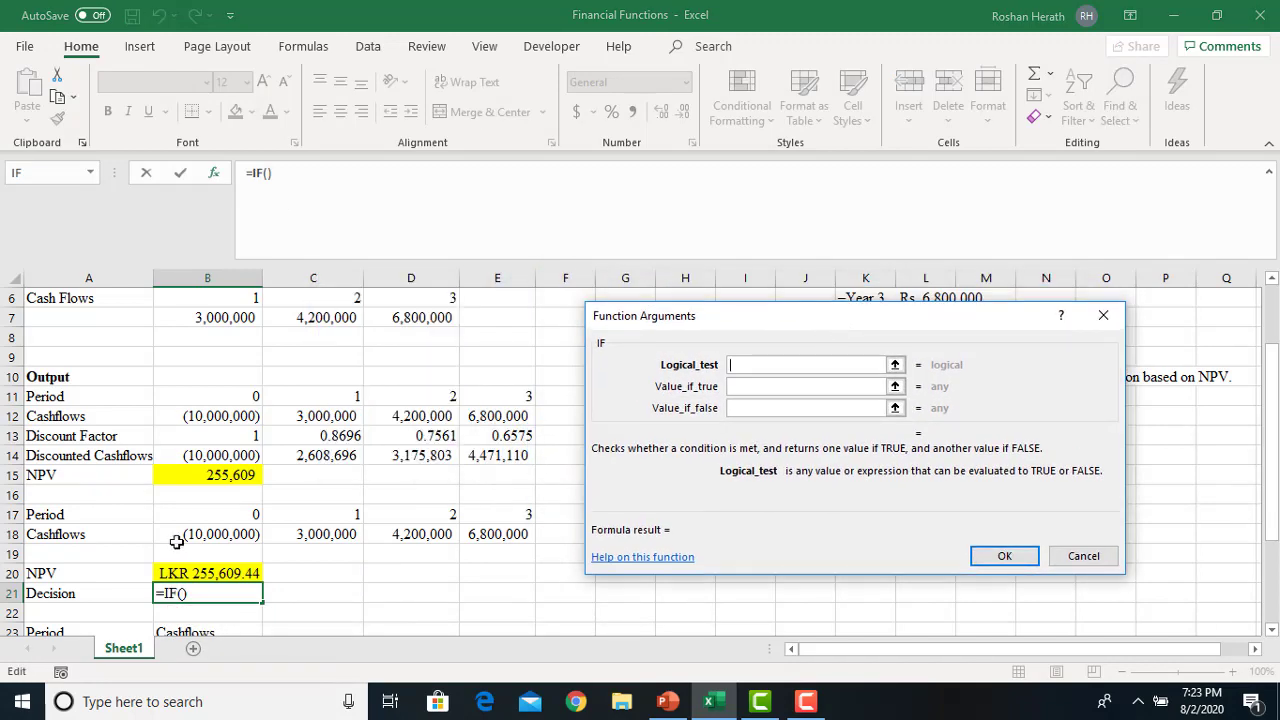
pyautogui.click(214, 572)
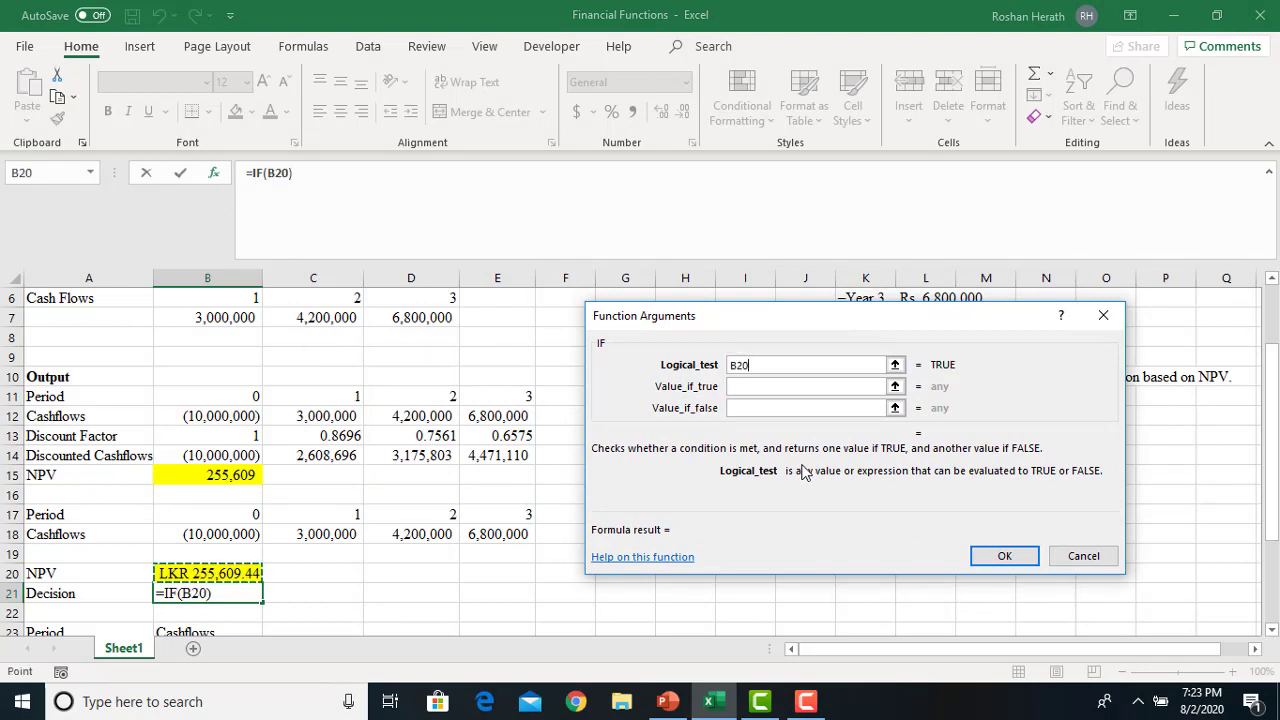
pyautogui.write('>')
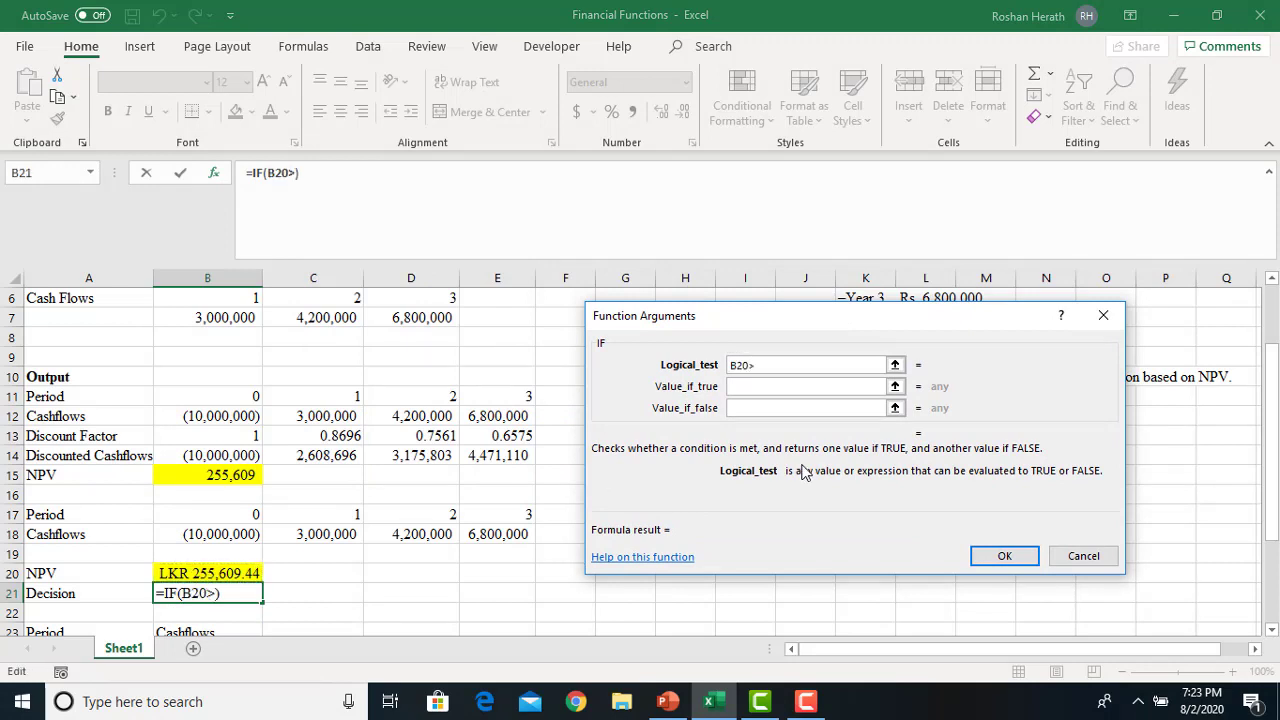
pyautogui.write('=0')
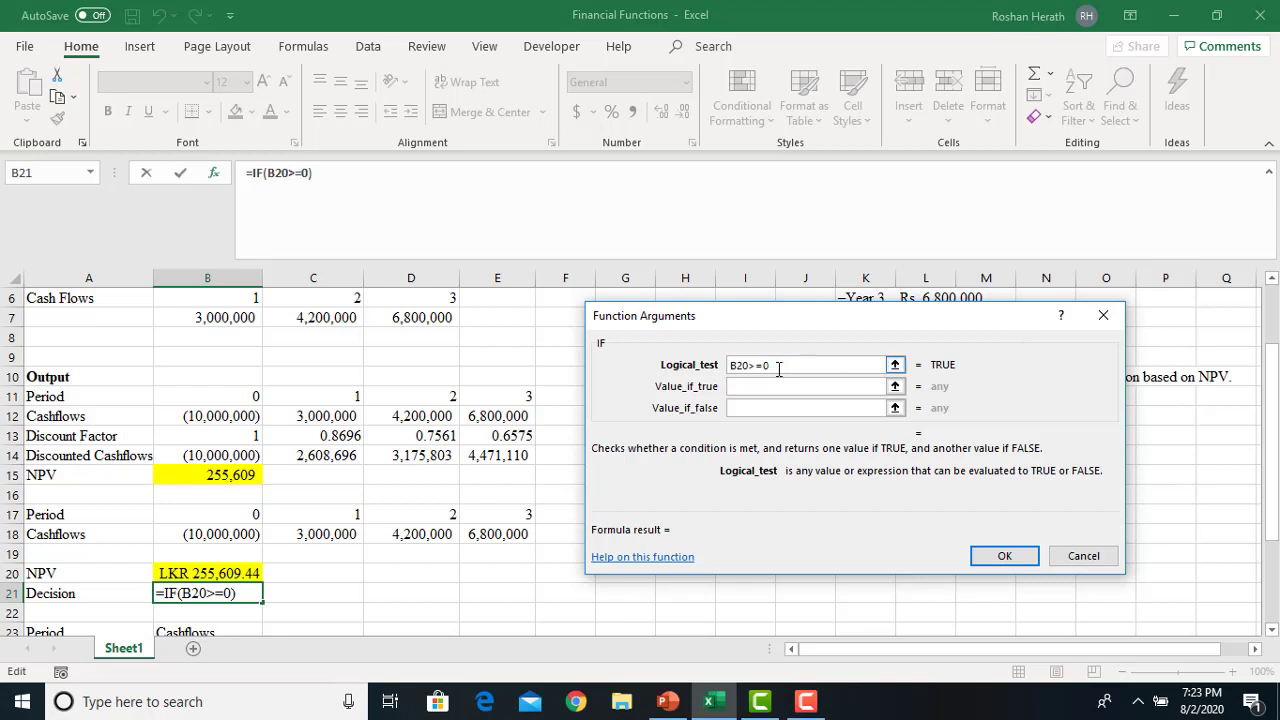
# - Complete the B21 IF function with "Accept" as the value if true and "Reject" as the value if false
pyautogui.click(748, 389)
pyautogui.write('"')
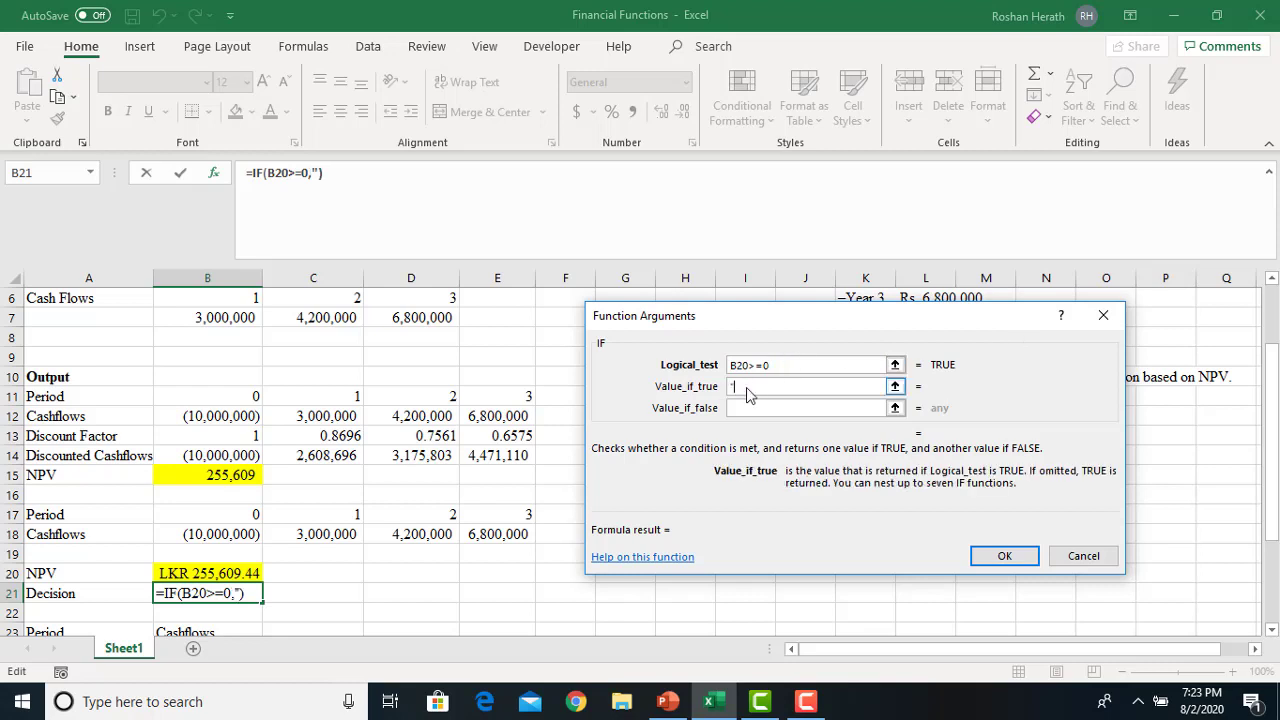
pyautogui.write('Accepted')
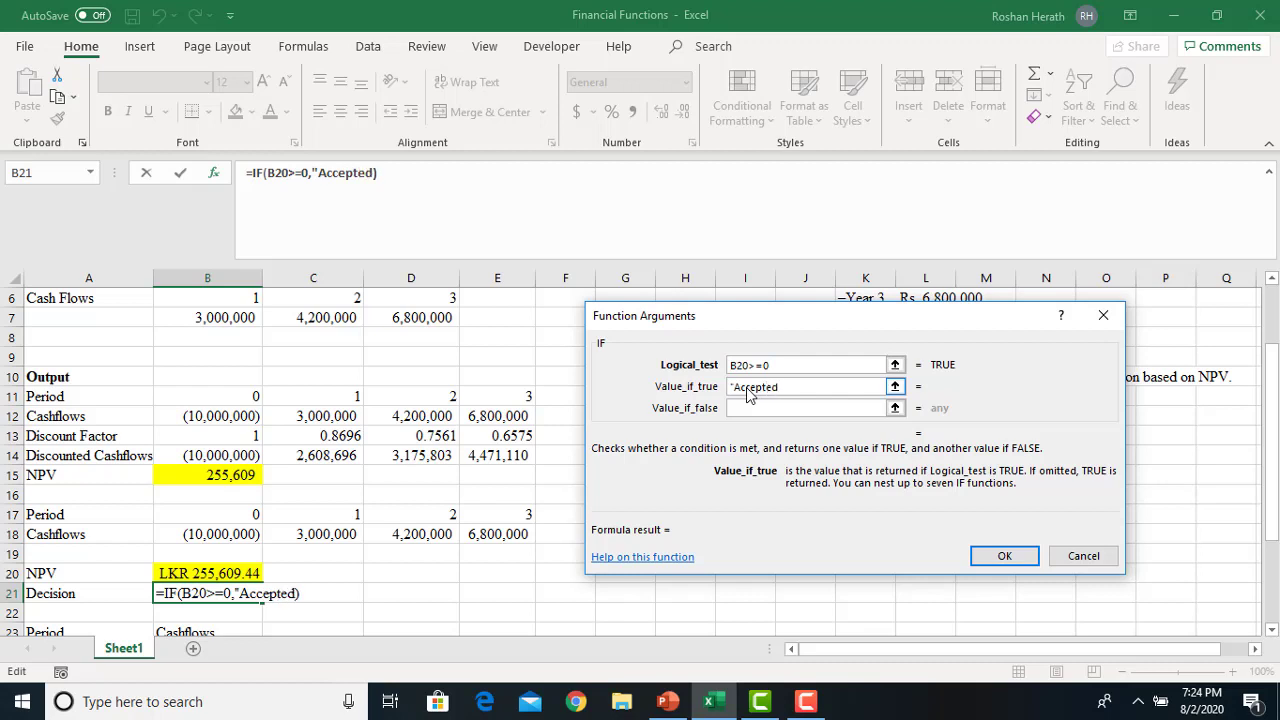
pyautogui.press('BackSpace')
pyautogui.press('BackSpace')
pyautogui.write('"')
pyautogui.click(745, 408)
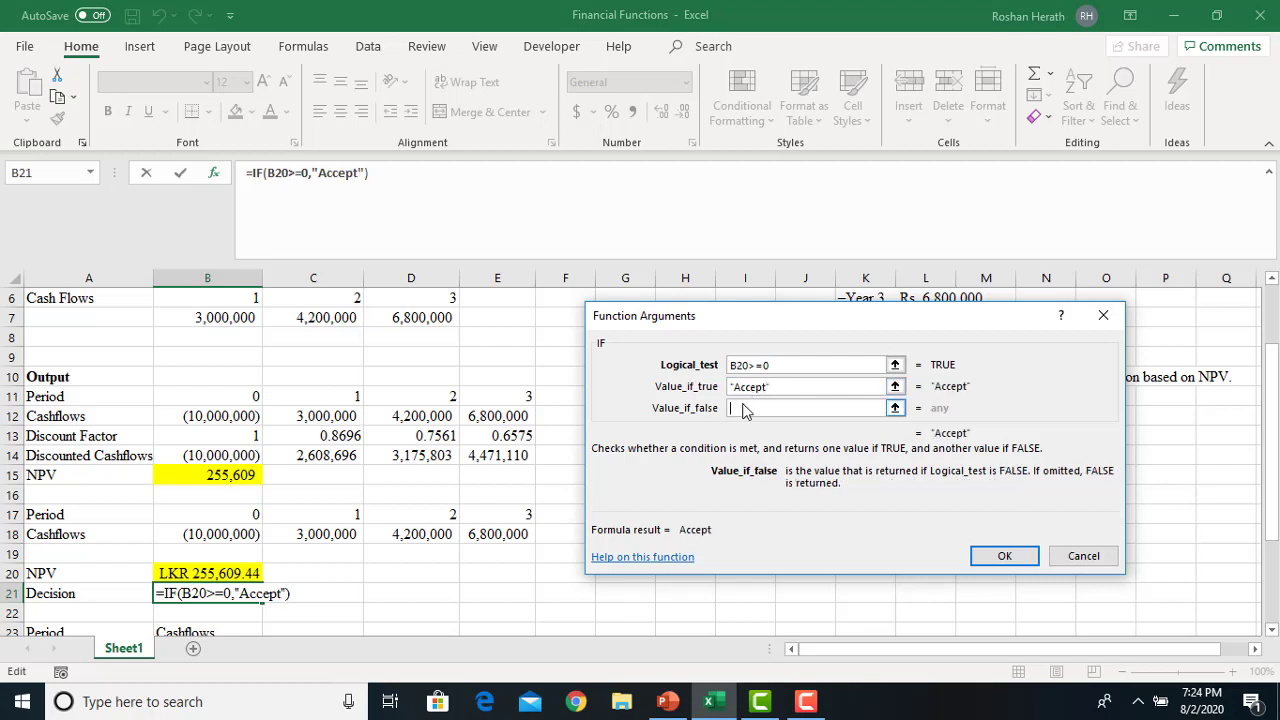
pyautogui.write('"R')
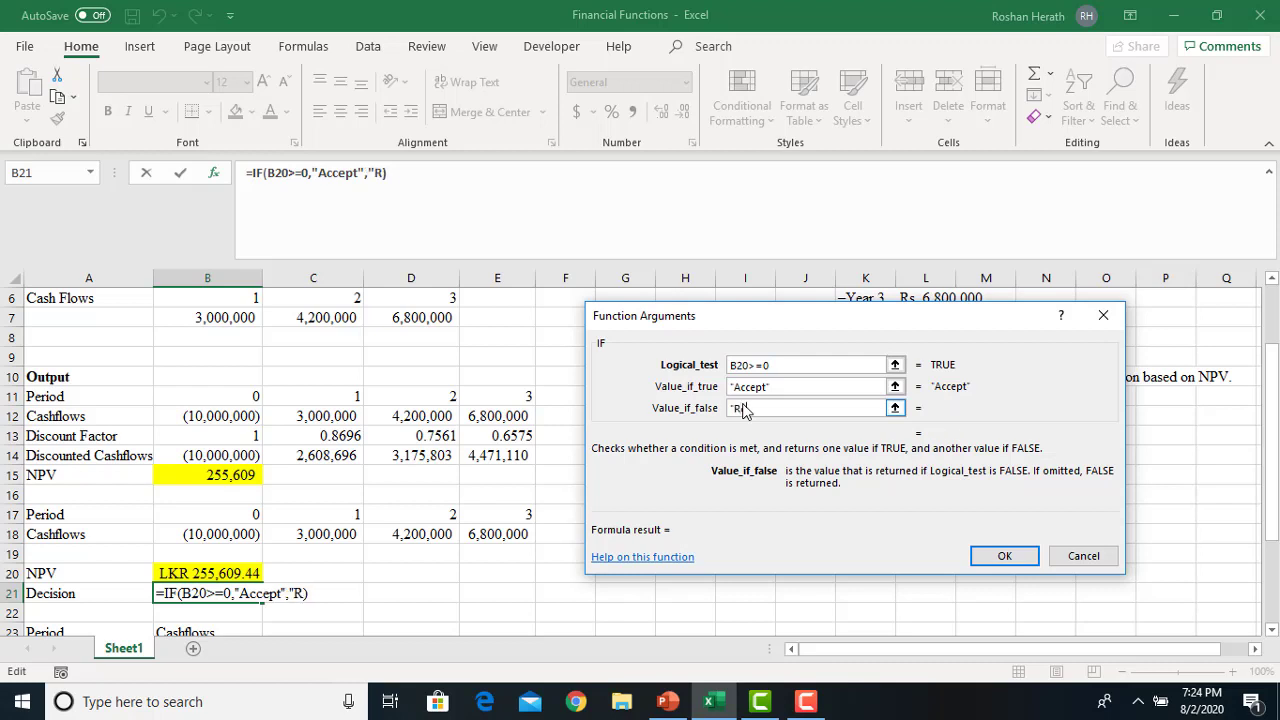
pyautogui.write('eject"')
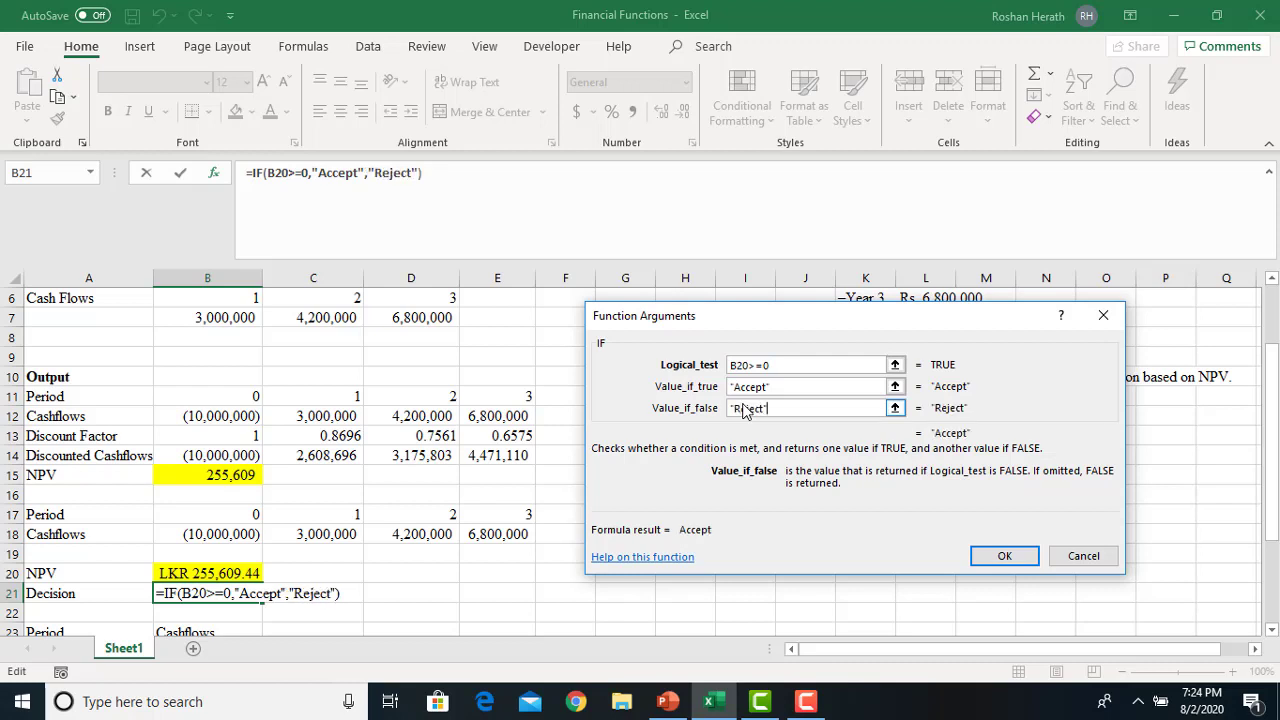
pyautogui.click(1003, 557)
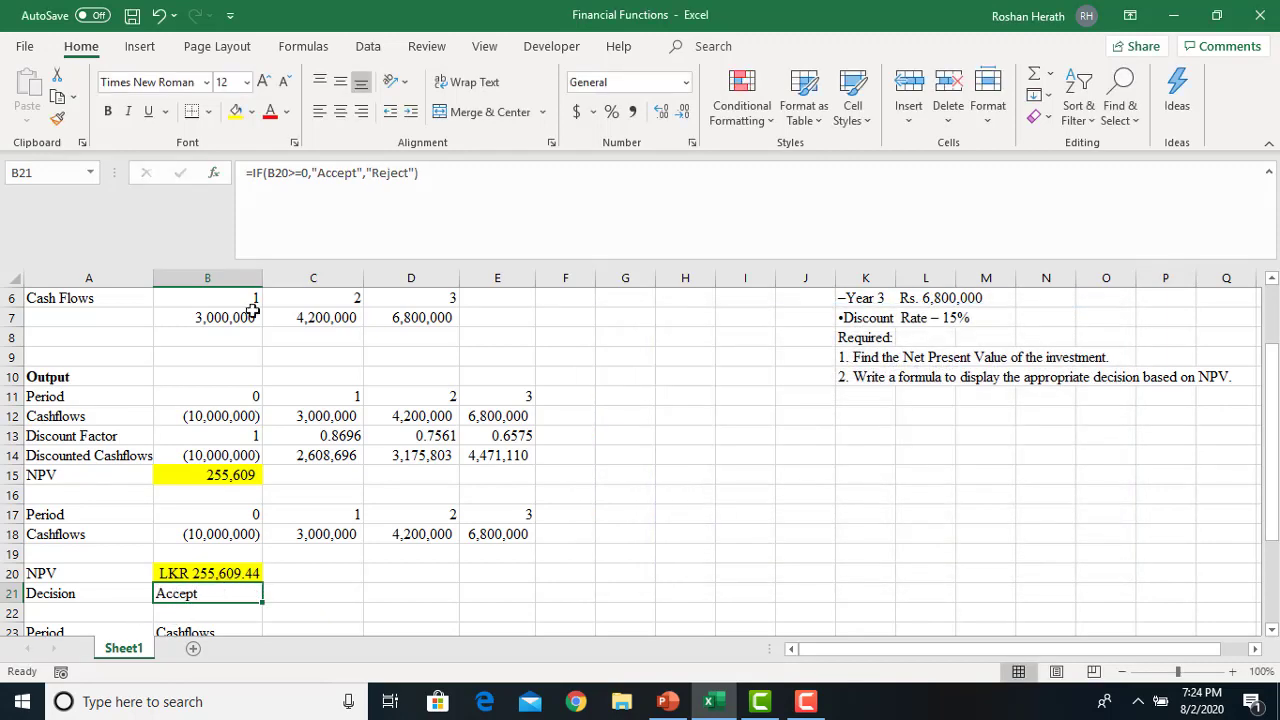
# - Fill the decision cell B21 with yellow and apply all borders to the NPV and Decision range A20:B21
pyautogui.click(236, 111)
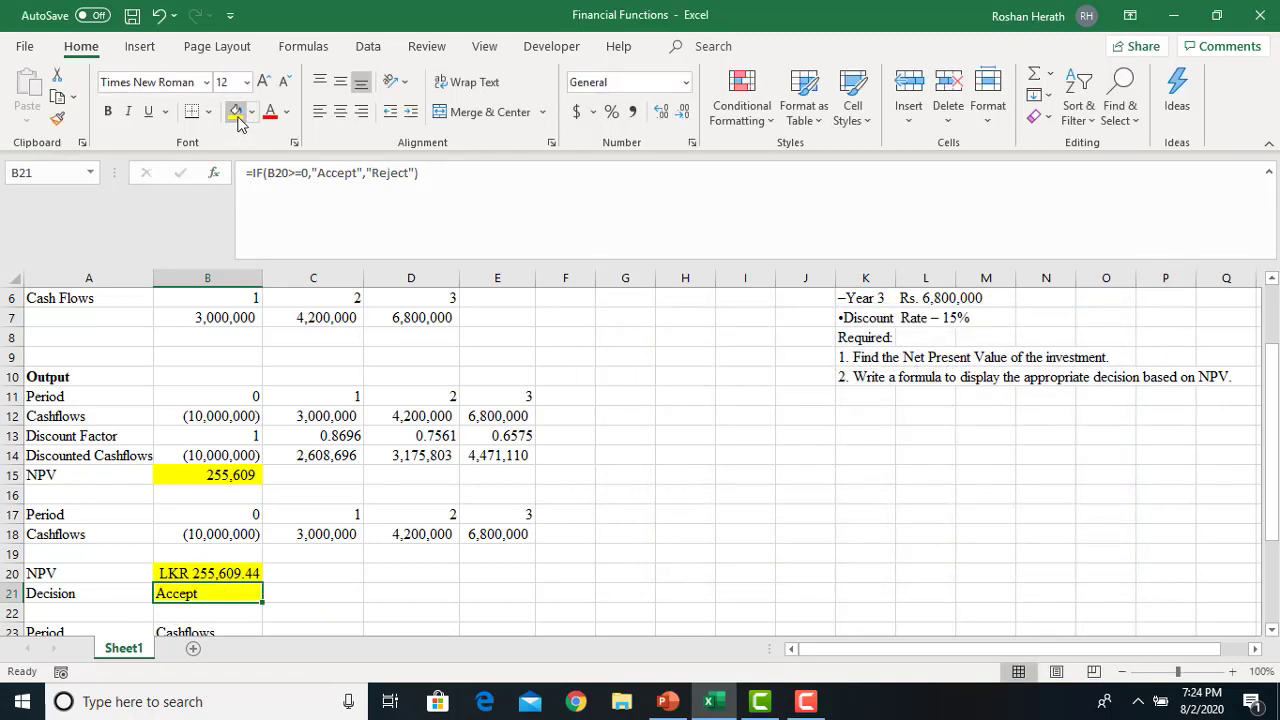
pyautogui.click(645, 490)
pyautogui.click(190, 577)
pyautogui.moveTo(190, 577); pyautogui.dragTo(94, 593)
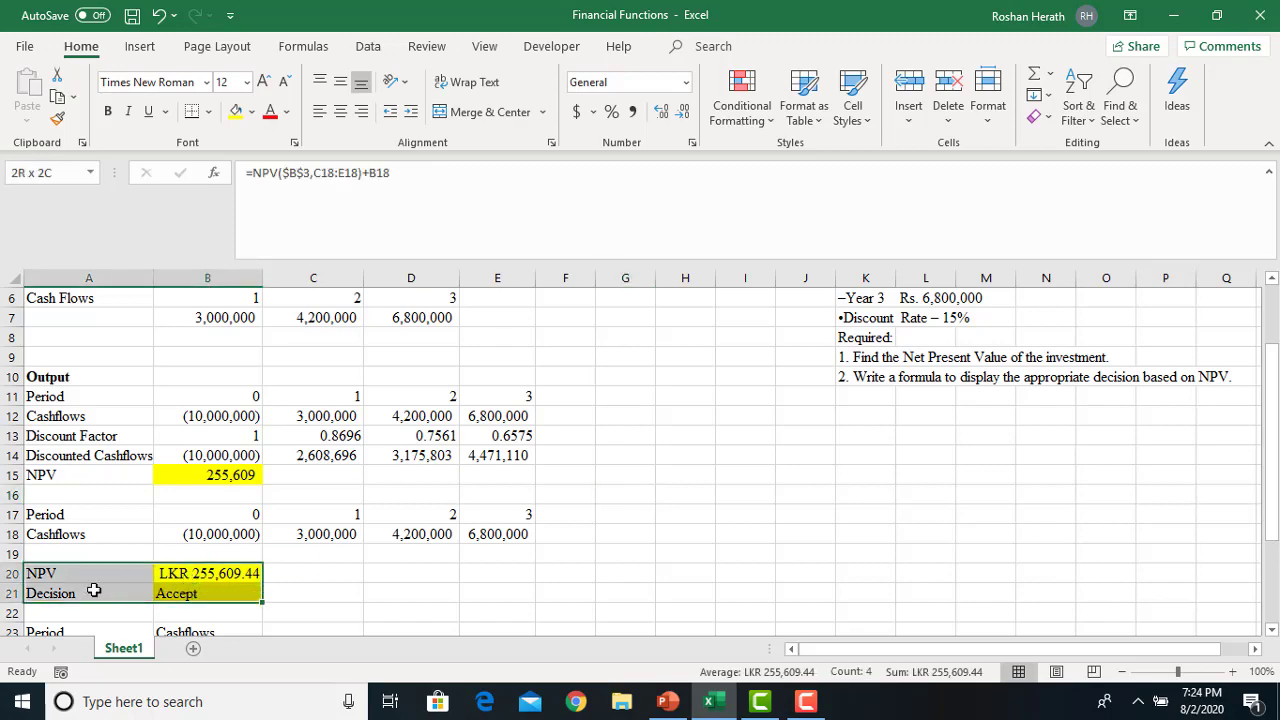
pyautogui.click(208, 111)
pyautogui.click(228, 297)
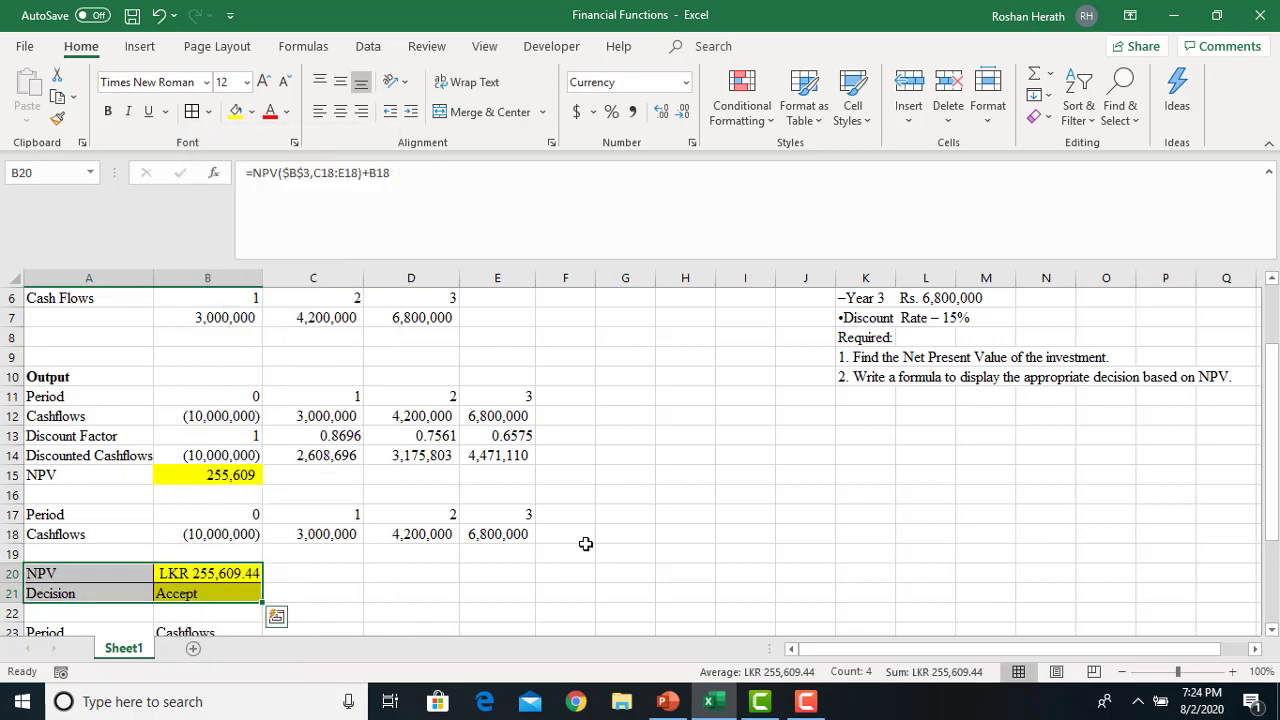
pyautogui.click(585, 545)
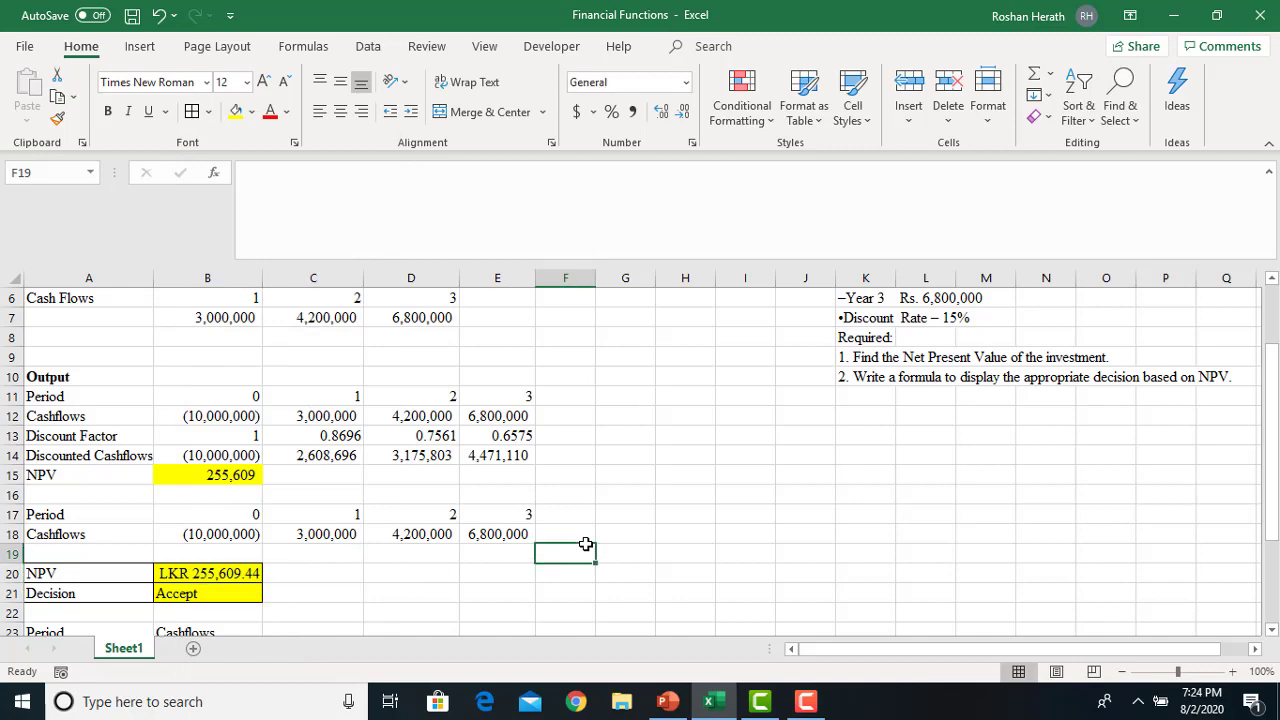
# - Change the initial cost in B5 to -15000000 and widen column B to fit the recalculated NPV
pyautogui.moveTo(1272, 448); pyautogui.dragTo(1273, 377)
pyautogui.click(192, 392)
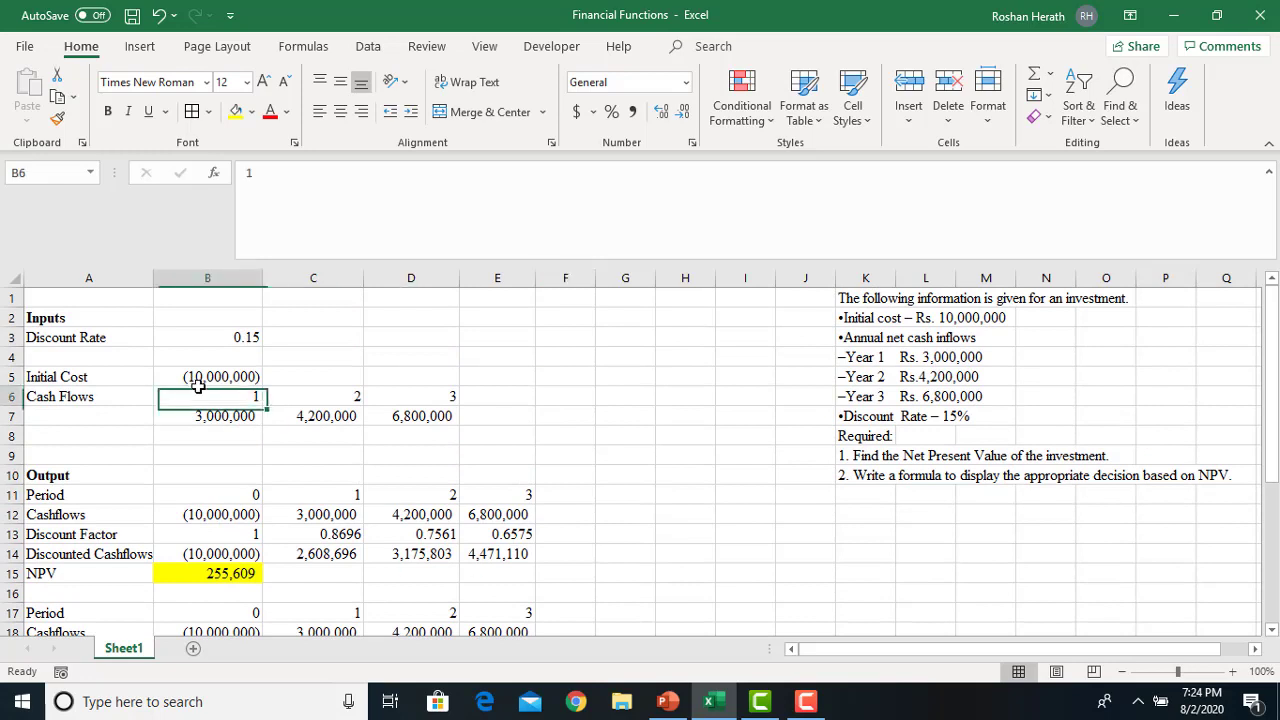
pyautogui.click(199, 376)
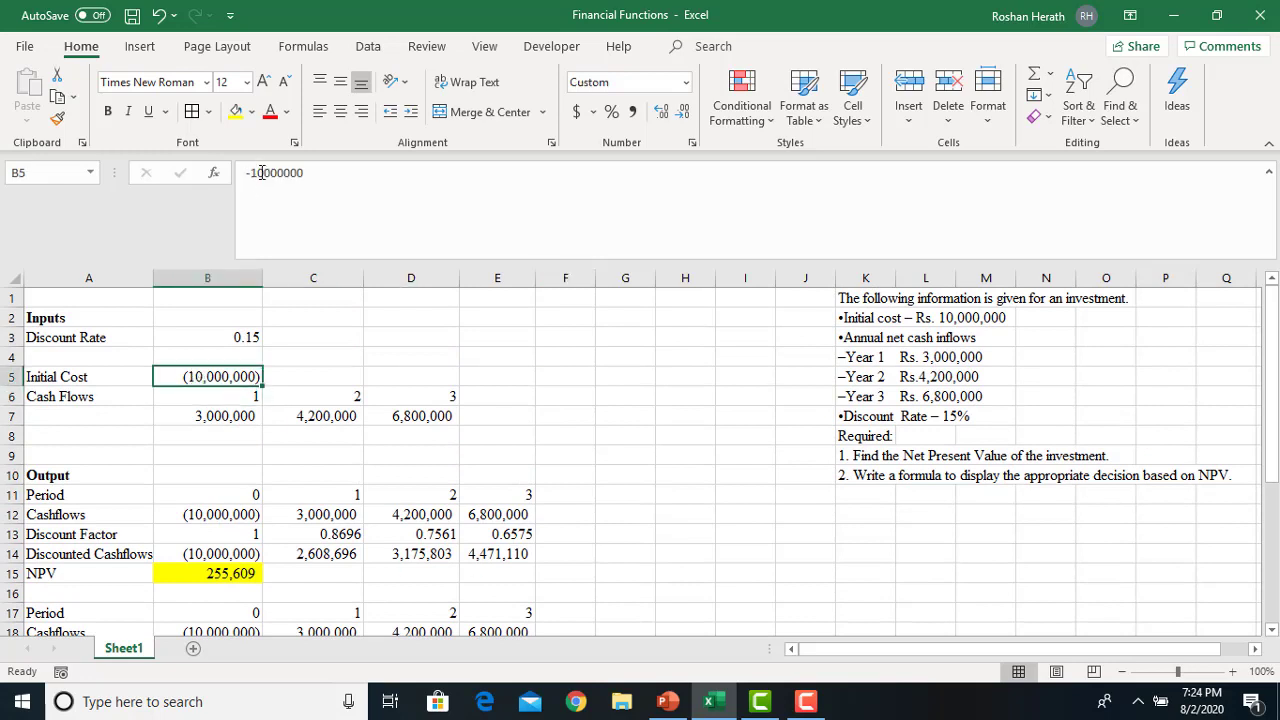
pyautogui.click(265, 173)
pyautogui.press('BackSpace')
pyautogui.press('BackSpace')
pyautogui.write('15')
pyautogui.press('Return')
pyautogui.moveTo(1274, 415); pyautogui.dragTo(1268, 531)
pyautogui.moveTo(266, 278); pyautogui.dragTo(303, 278)
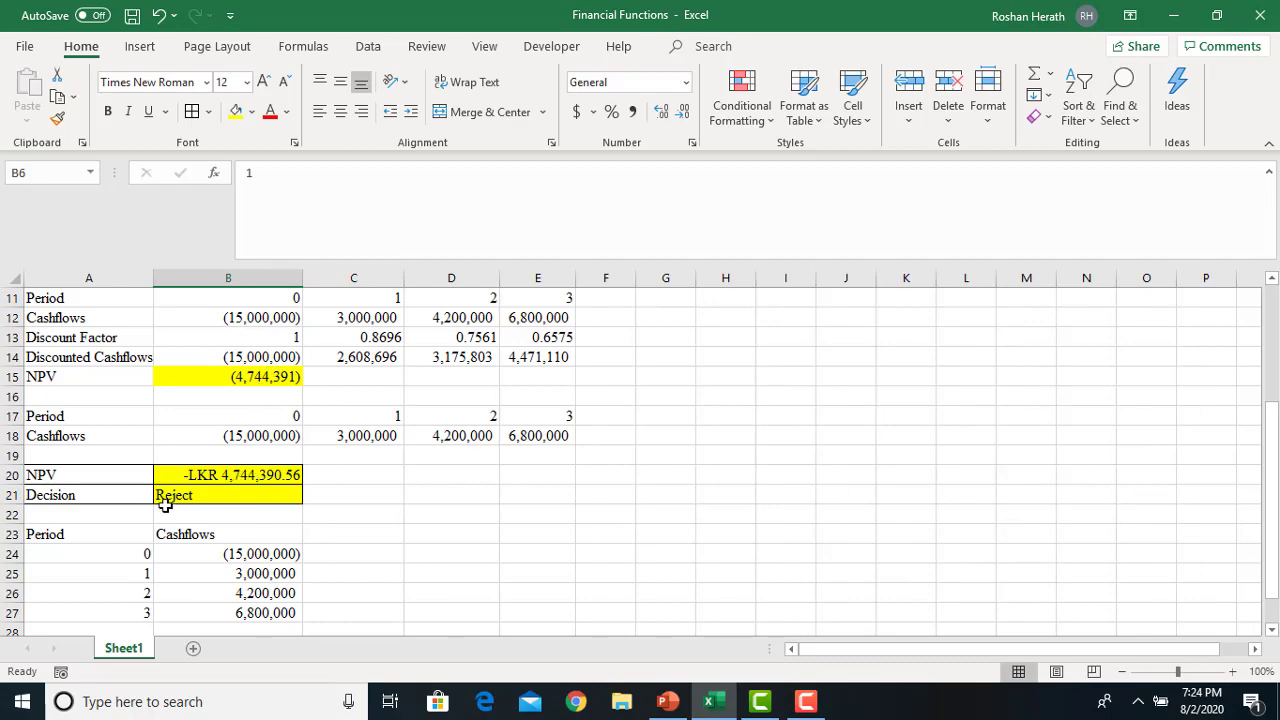
# - Restore the initial cost in B5 to -10000000 and narrow column B to suit the shorter NPV values
pyautogui.moveTo(1267, 443); pyautogui.dragTo(1259, 322)
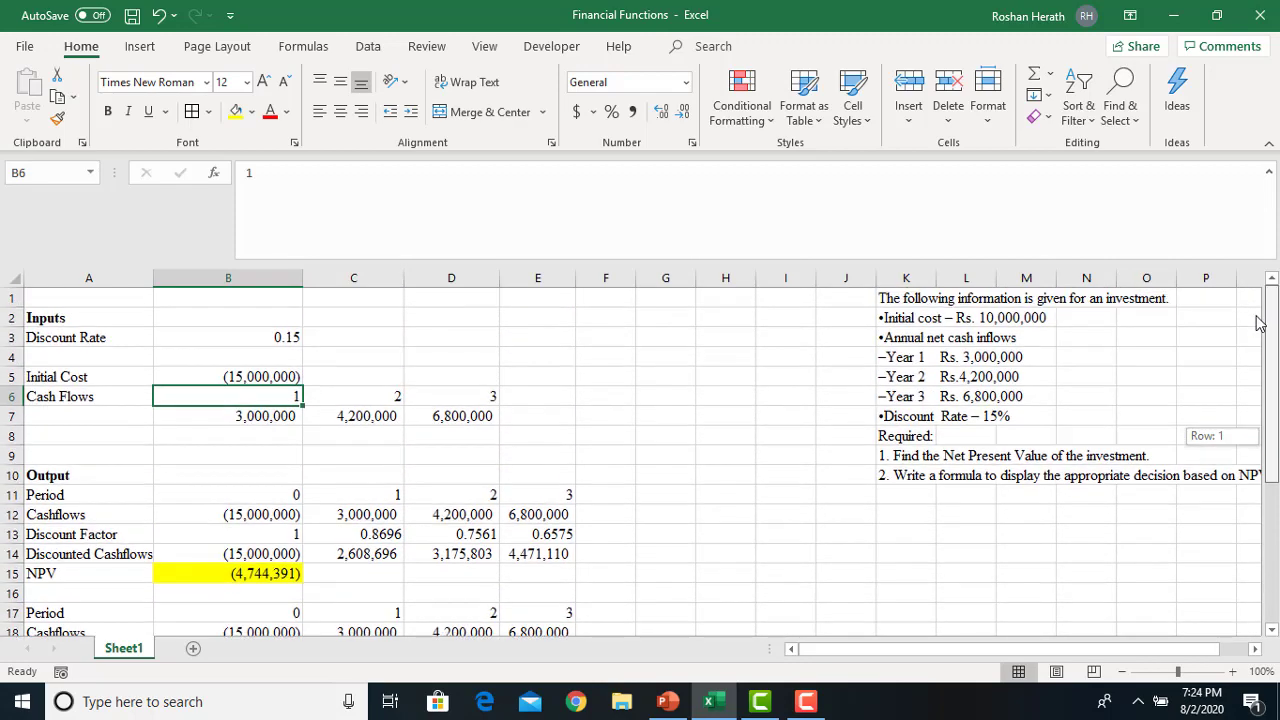
pyautogui.click(254, 375)
pyautogui.click(266, 174)
pyautogui.press('BackSpace')
pyautogui.write('0')
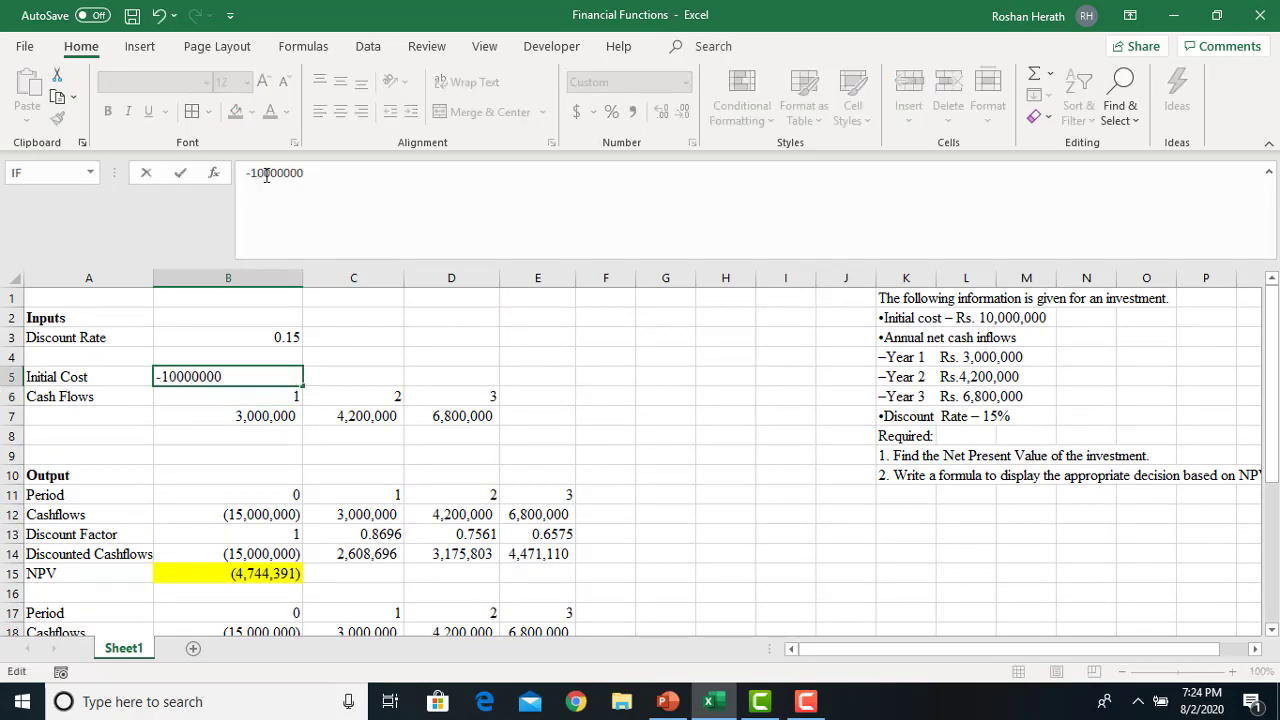
pyautogui.press('Return')
pyautogui.moveTo(1270, 455); pyautogui.dragTo(1262, 617)
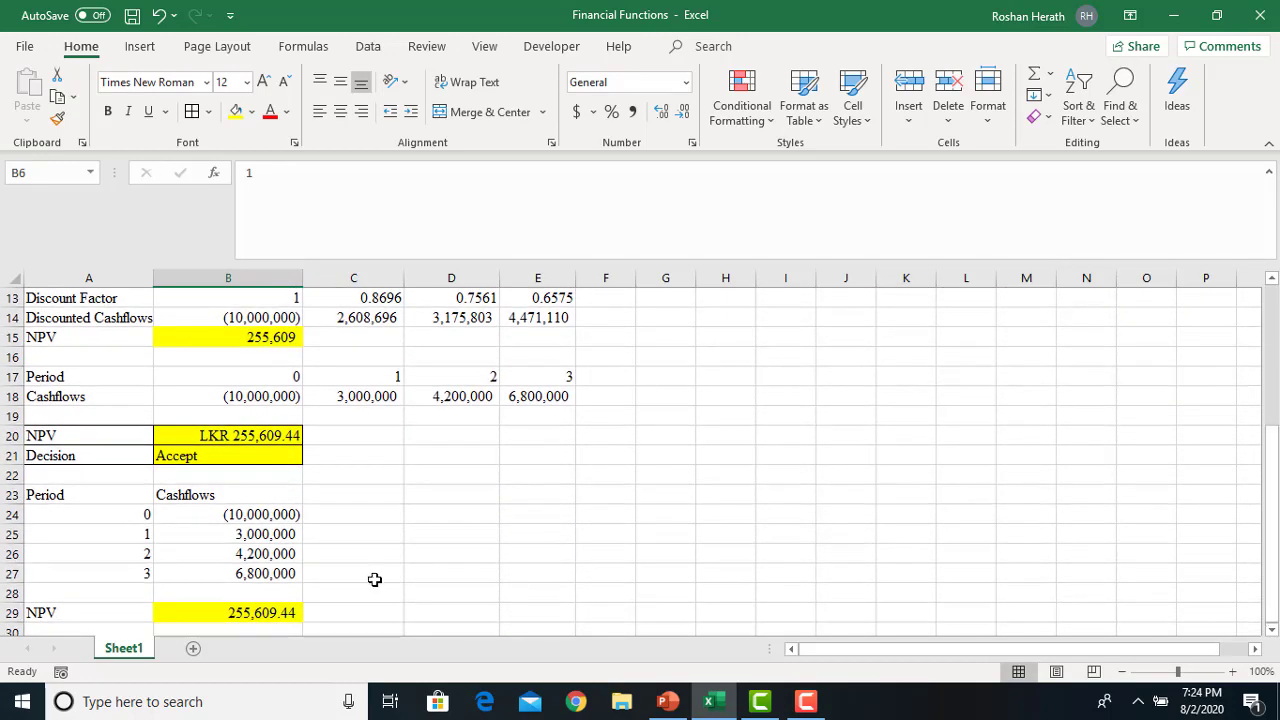
pyautogui.moveTo(301, 281); pyautogui.dragTo(271, 279)
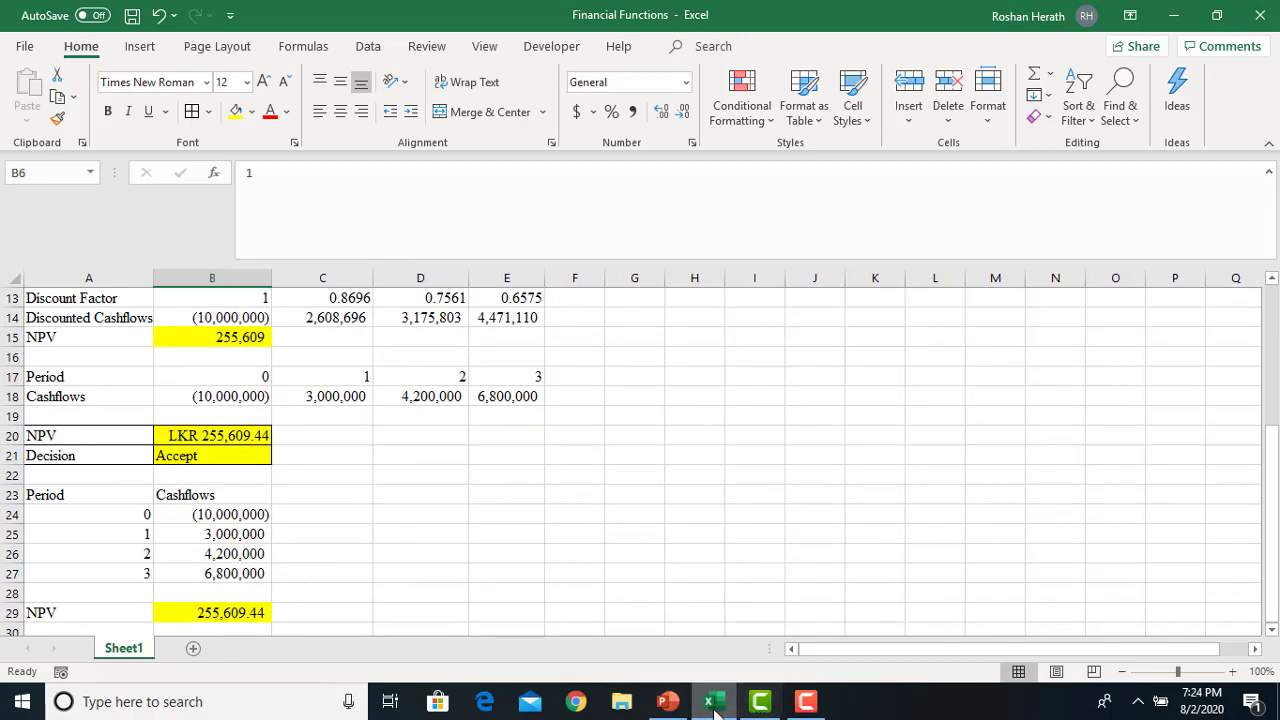
# - Switch to the PowerPoint lesson, present it from the Activity-1 slide and advance to the XNPV syntax for irregular cash flows
pyautogui.click(667, 701)
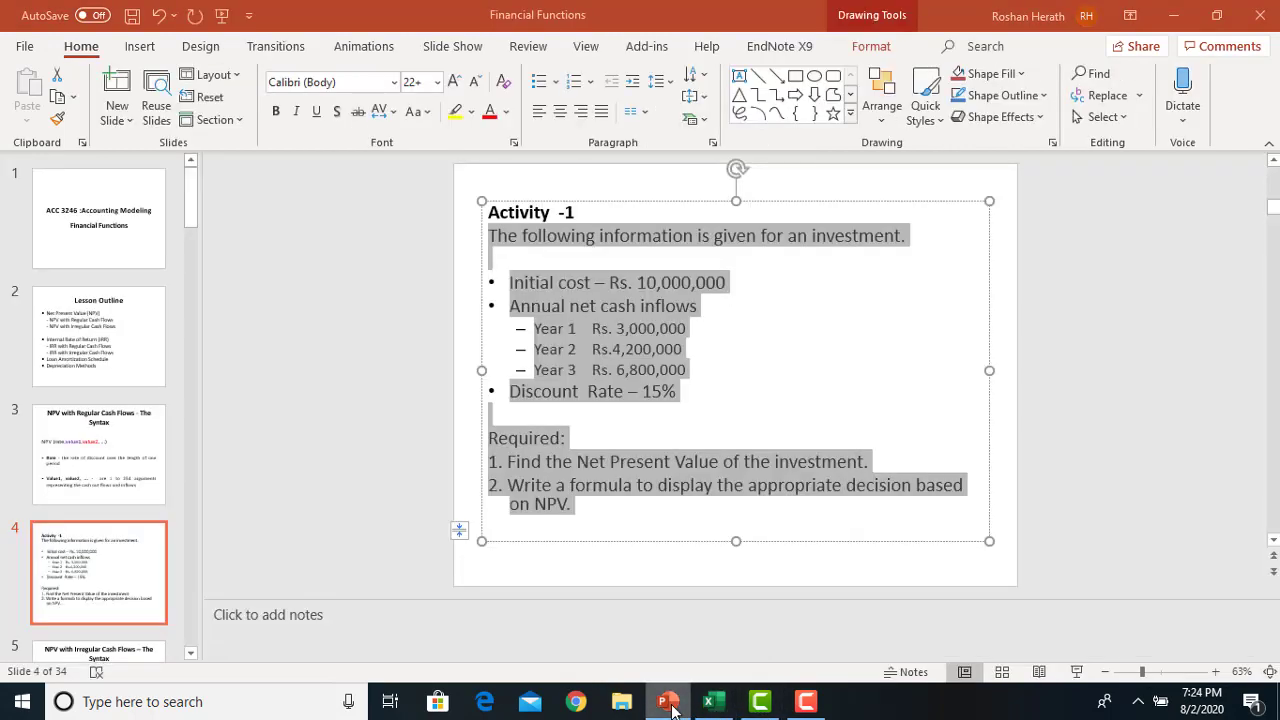
pyautogui.click(1076, 671)
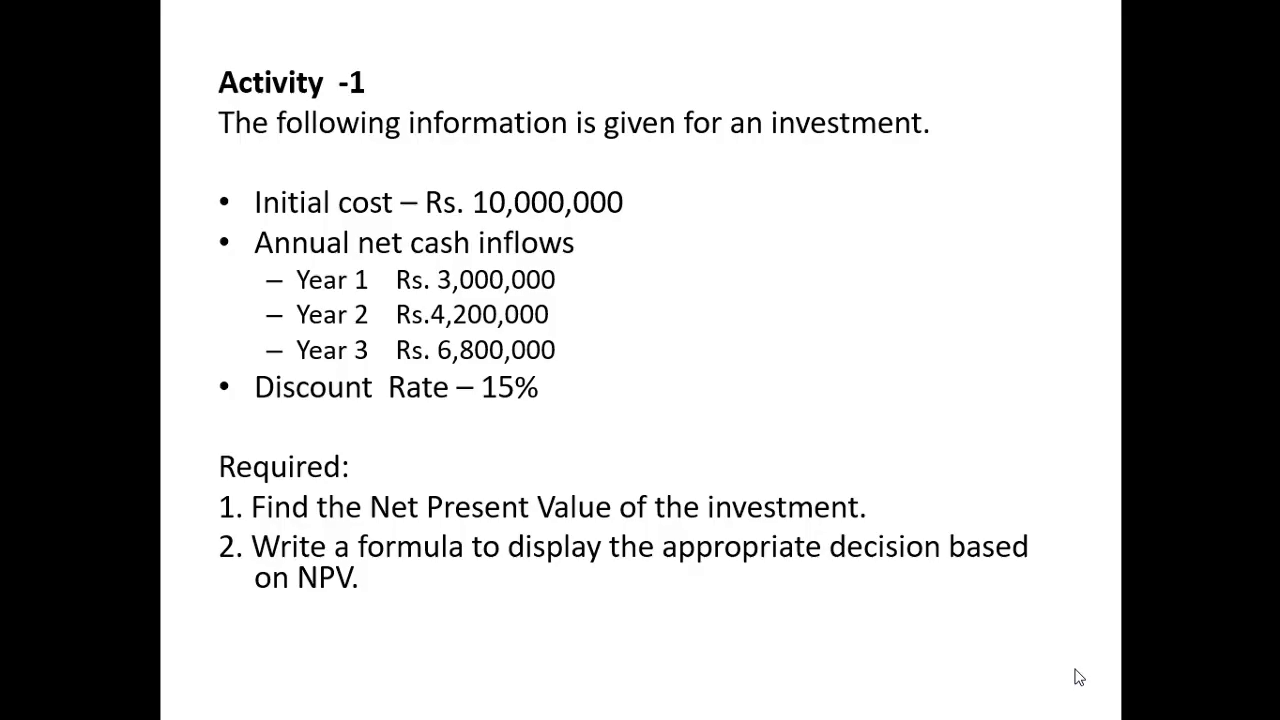
pyautogui.click(790, 615)
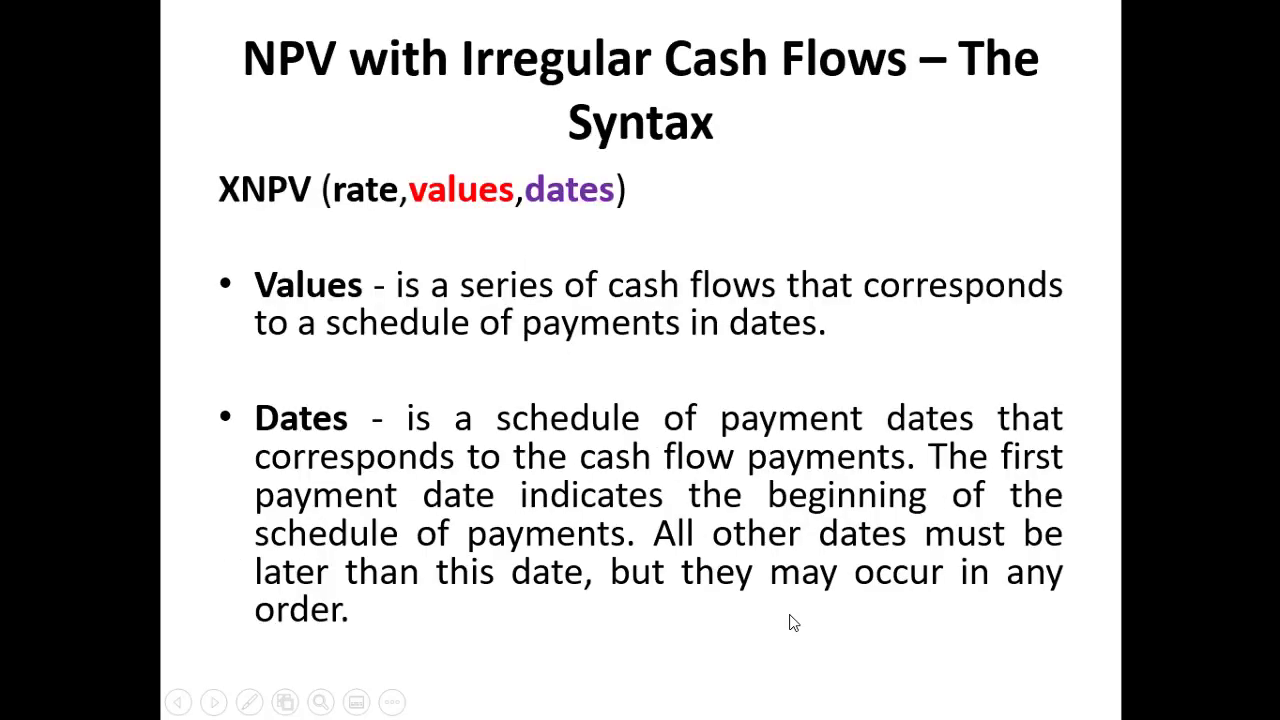
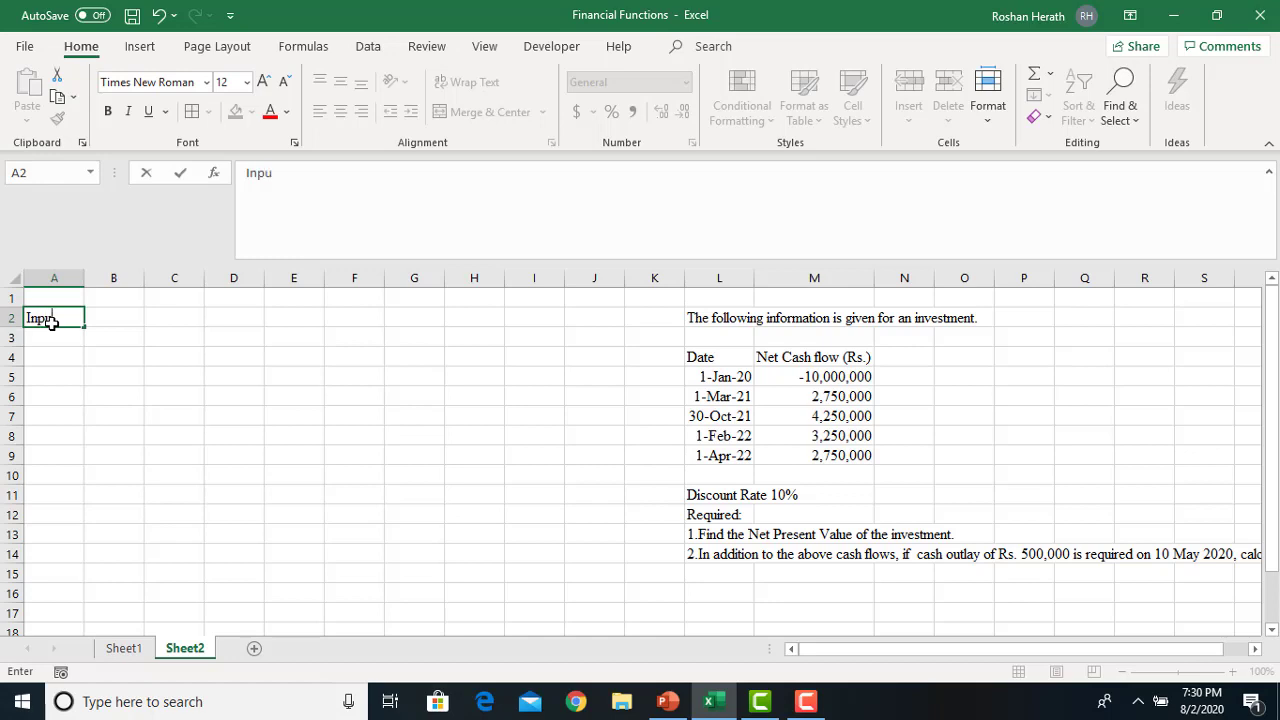
# - Finish the "Inputs" heading in A2 of Sheet2 and add the label "Discount Rate" in A4, fitting column A to it
pyautogui.write('s')
pyautogui.click(45, 352)
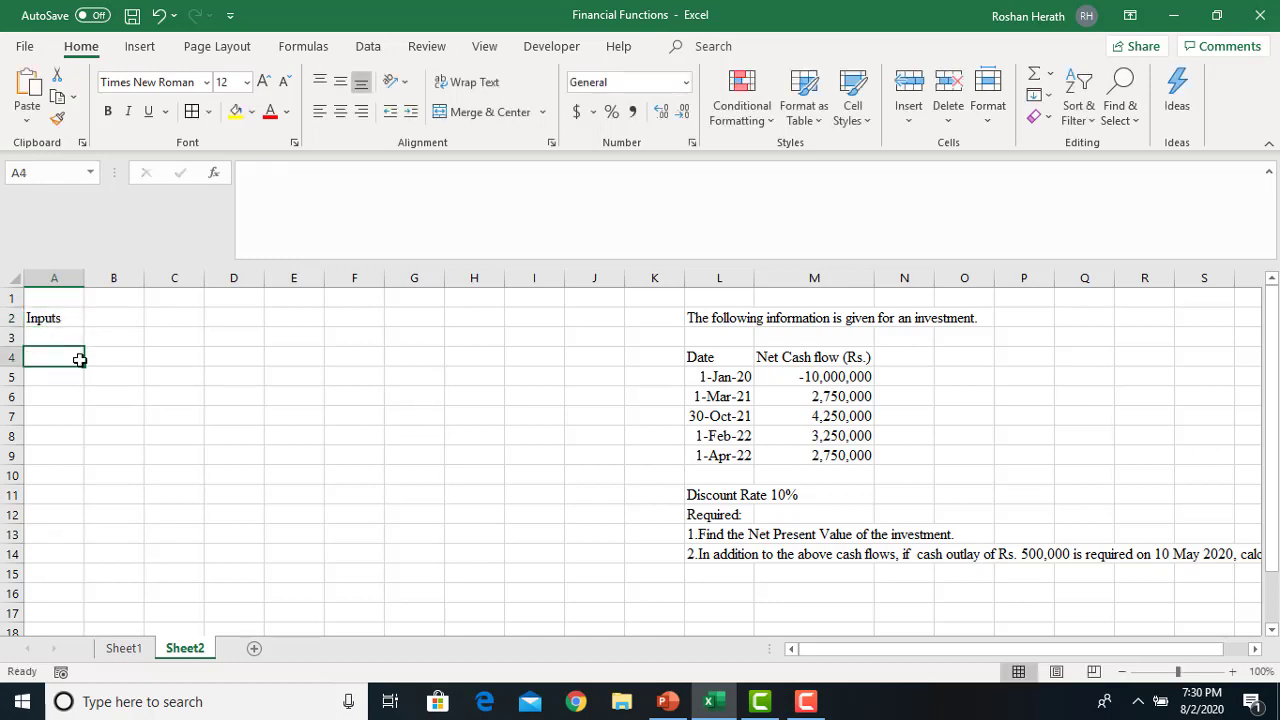
pyautogui.write('Discount R')
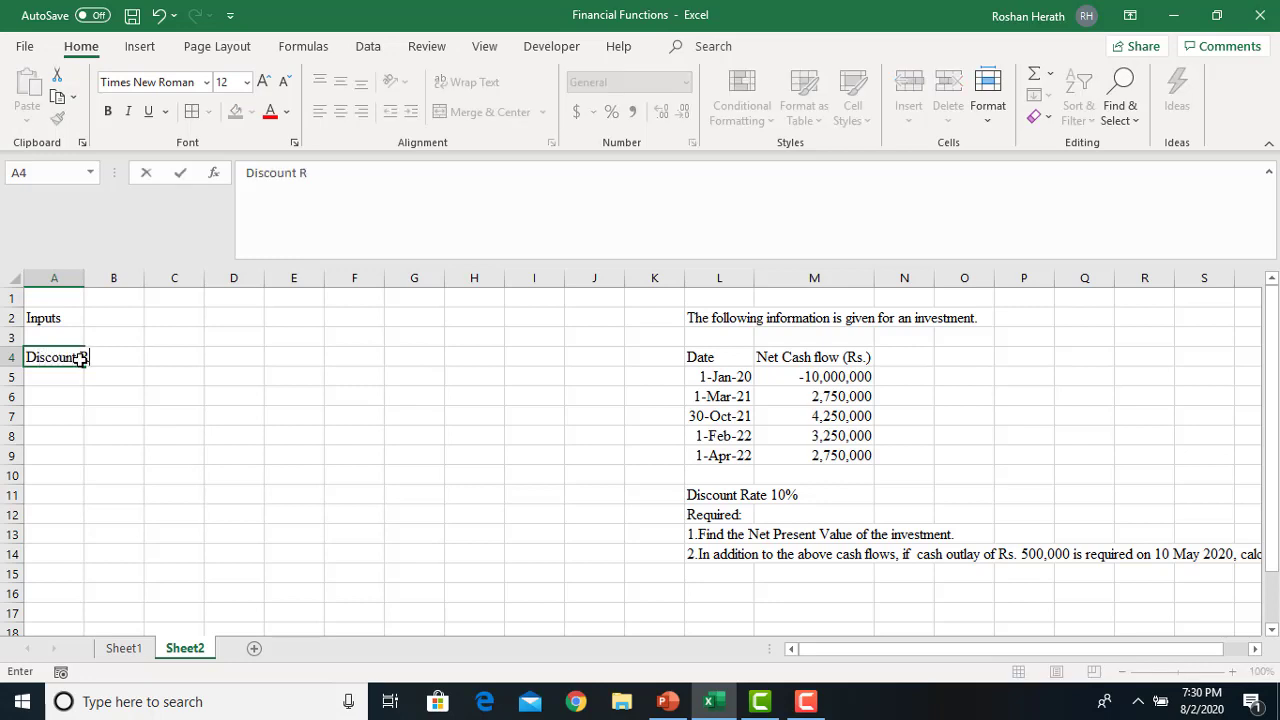
pyautogui.write('ate')
pyautogui.click(76, 278)
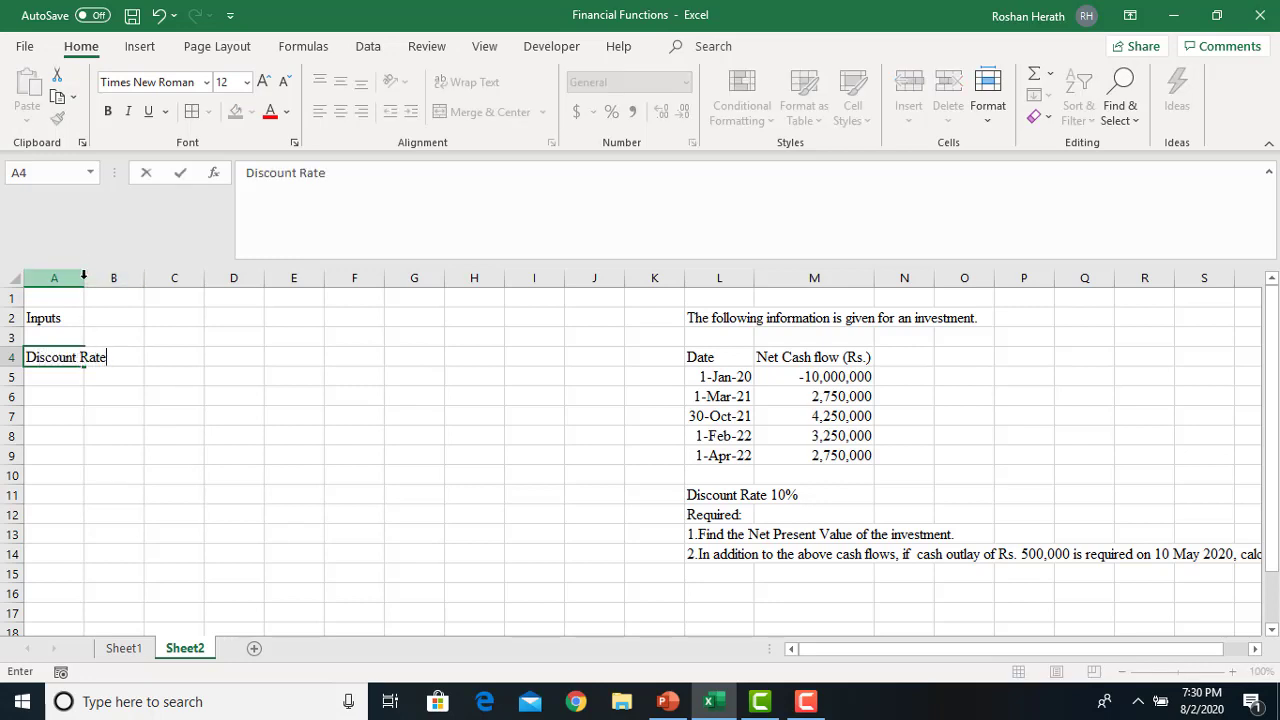
pyautogui.doubleClick(84, 278)
# - Enter 10% as the discount rate in B4
pyautogui.click(143, 355)
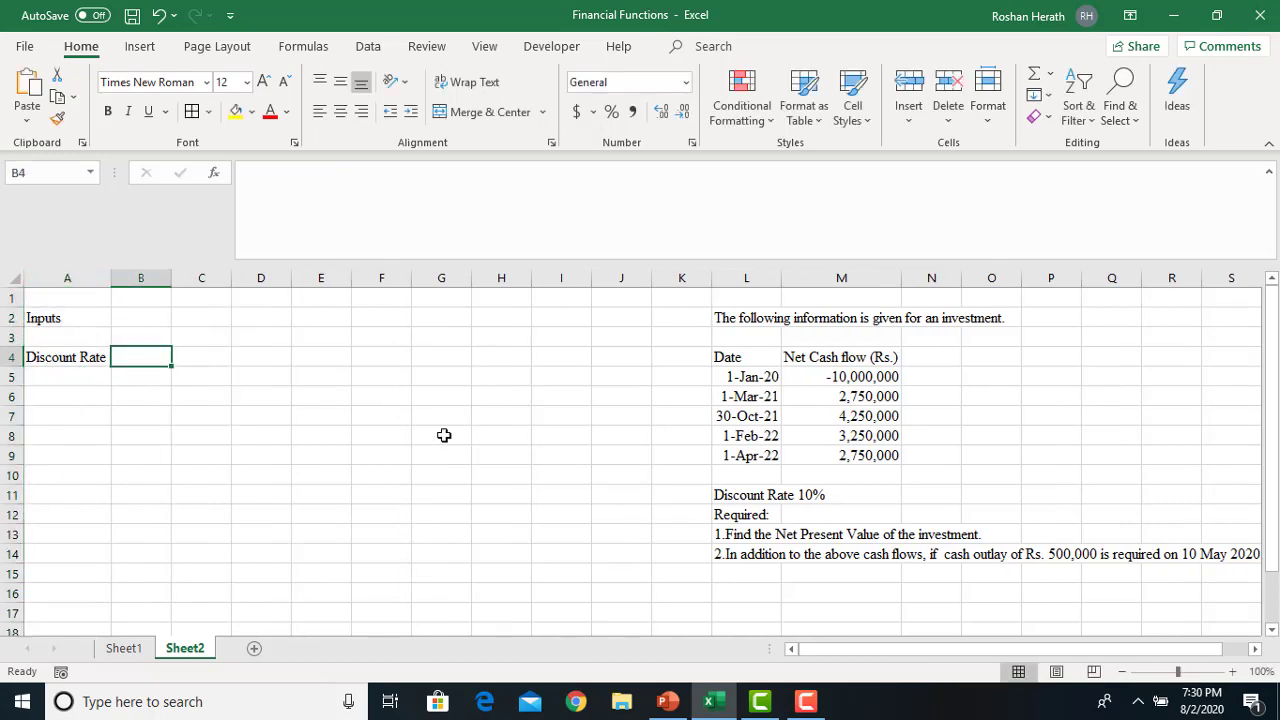
pyautogui.write('10%')
pyautogui.press('Return')
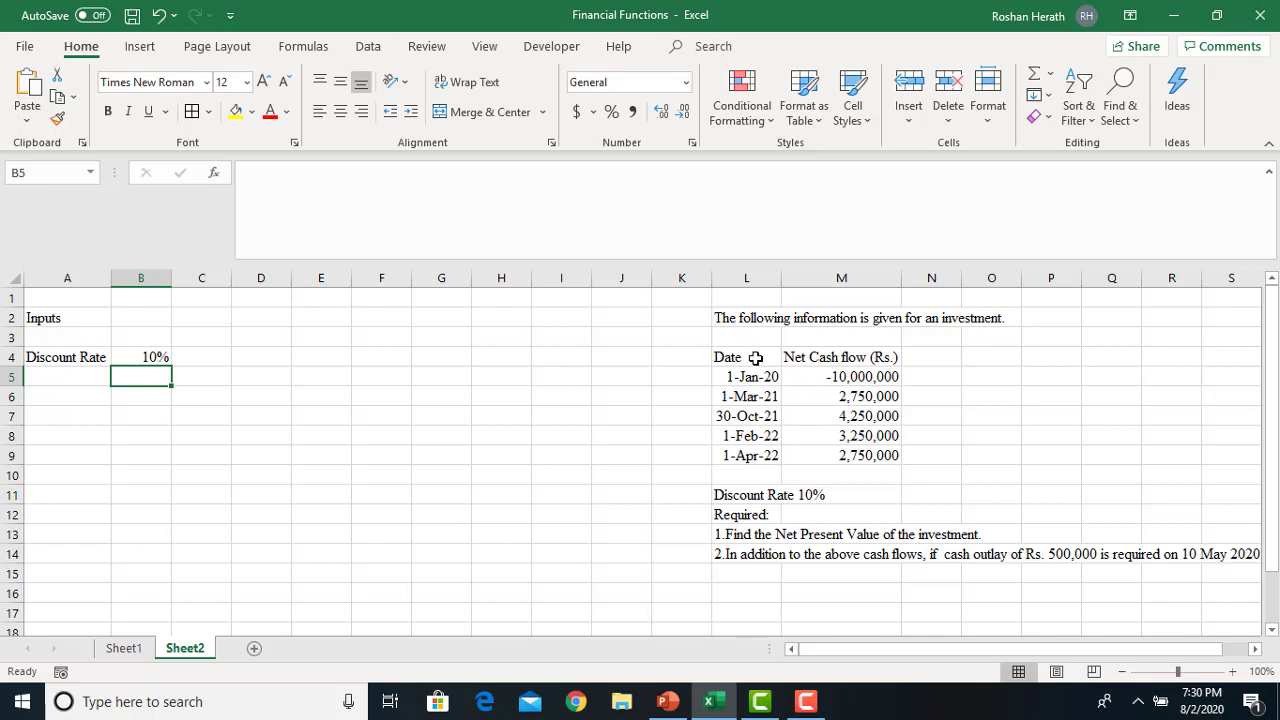
# - Copy the Date and Net Cash flow table L4:M9 to B6 and autofit columns B and C to it
pyautogui.moveTo(749, 357); pyautogui.dragTo(873, 455)
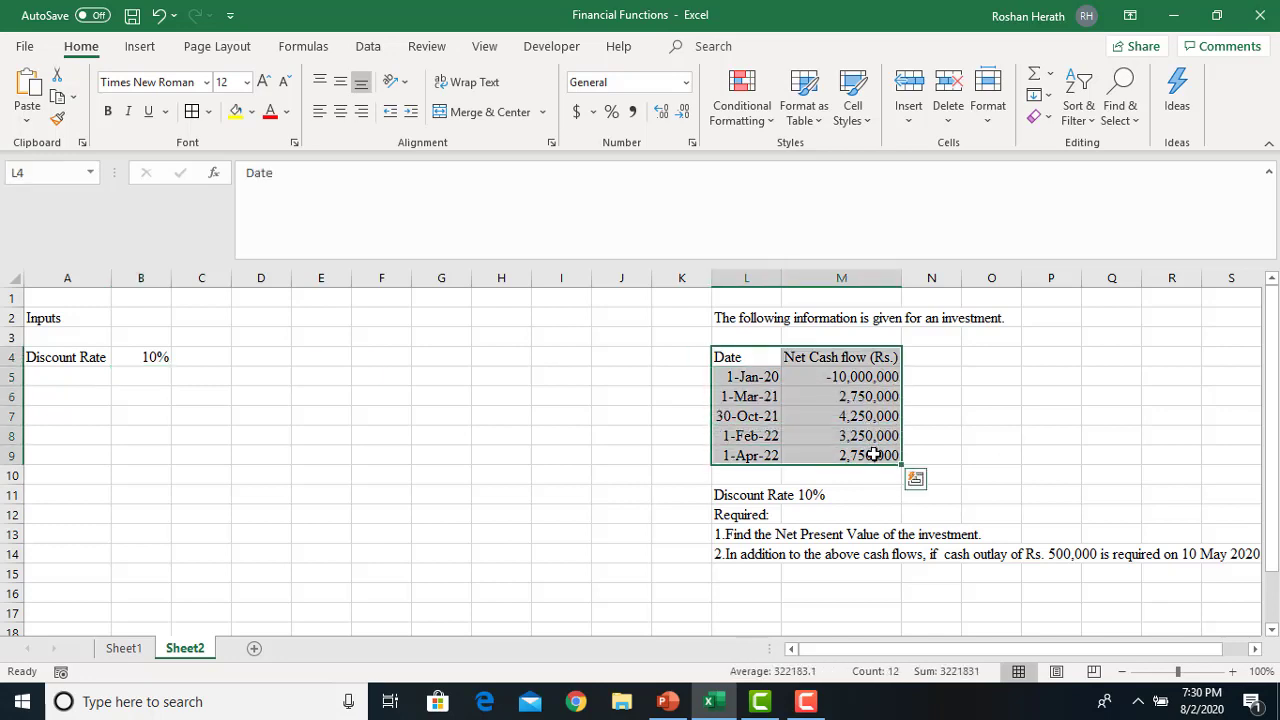
pyautogui.hotkey('ctrl', 'c')
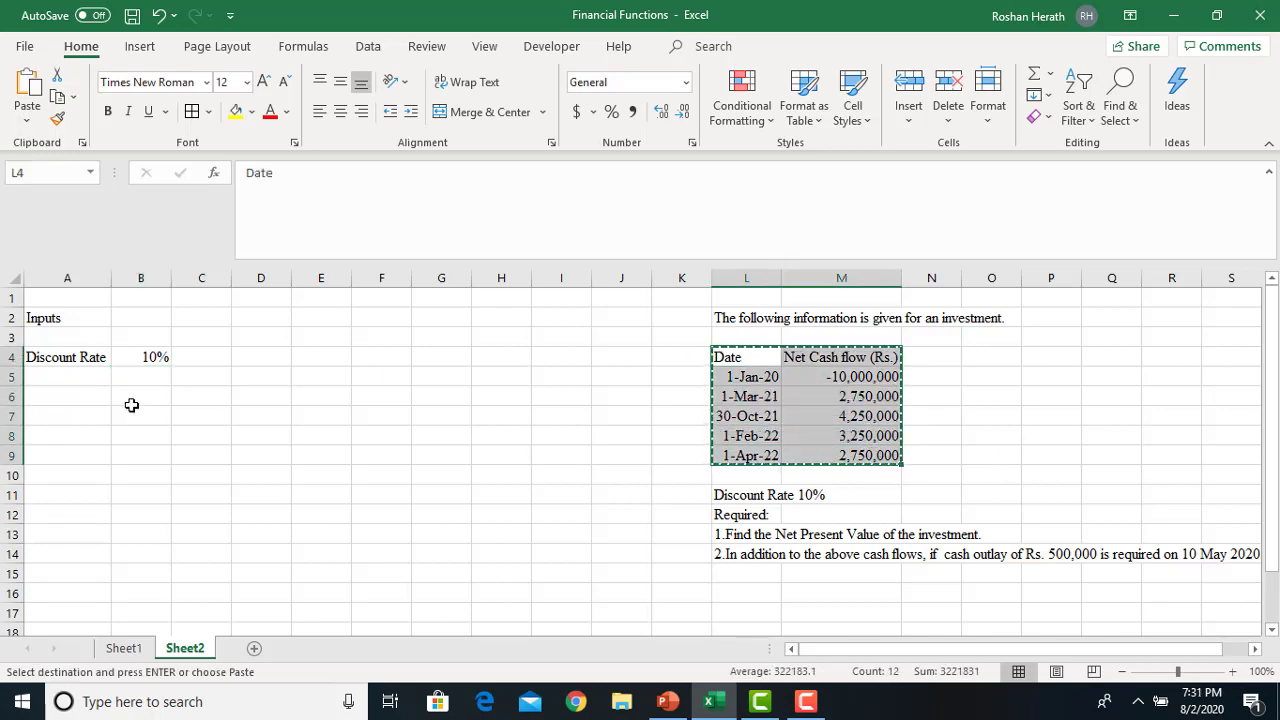
pyautogui.click(77, 393)
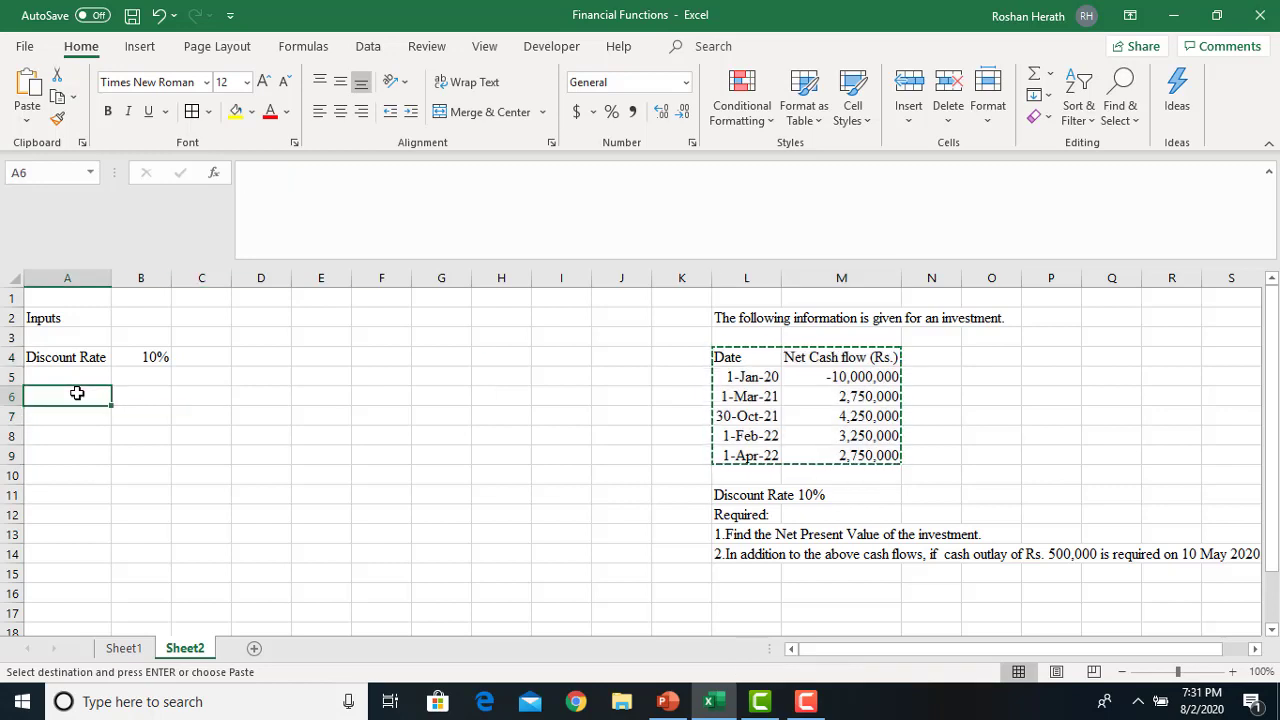
pyautogui.click(133, 389)
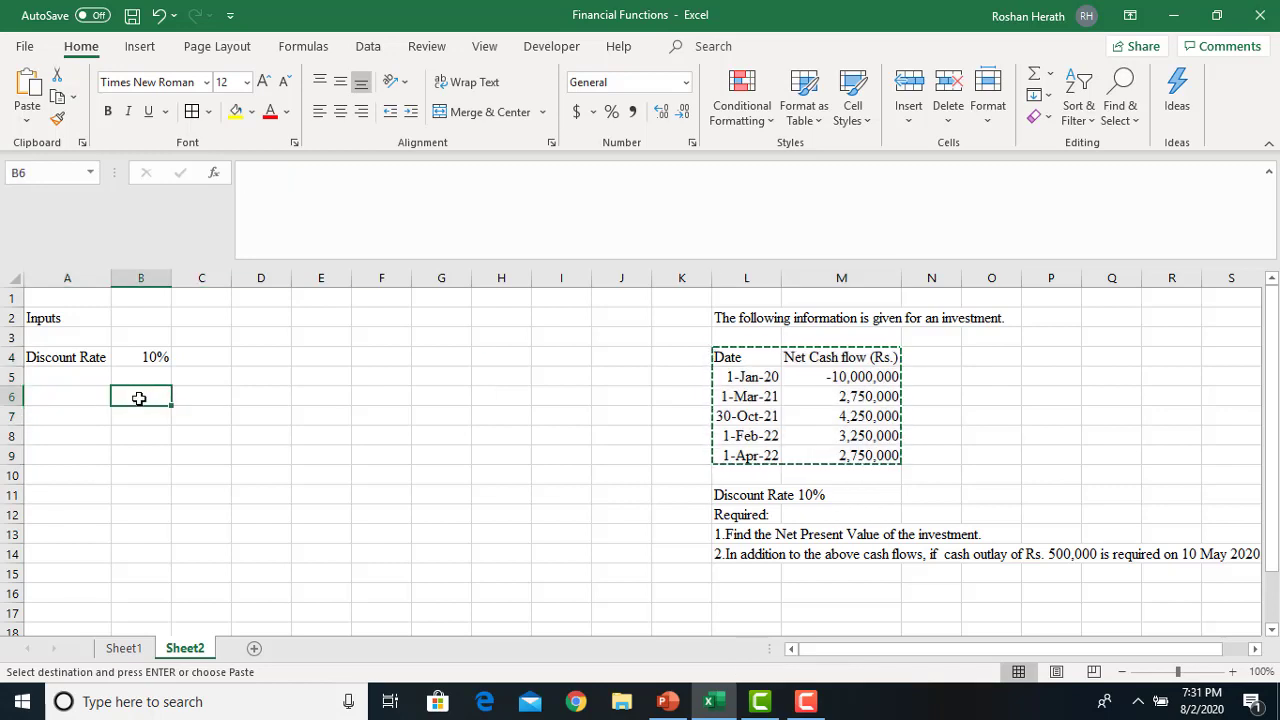
pyautogui.hotkey('ctrl', 'v')
pyautogui.doubleClick(232, 278)
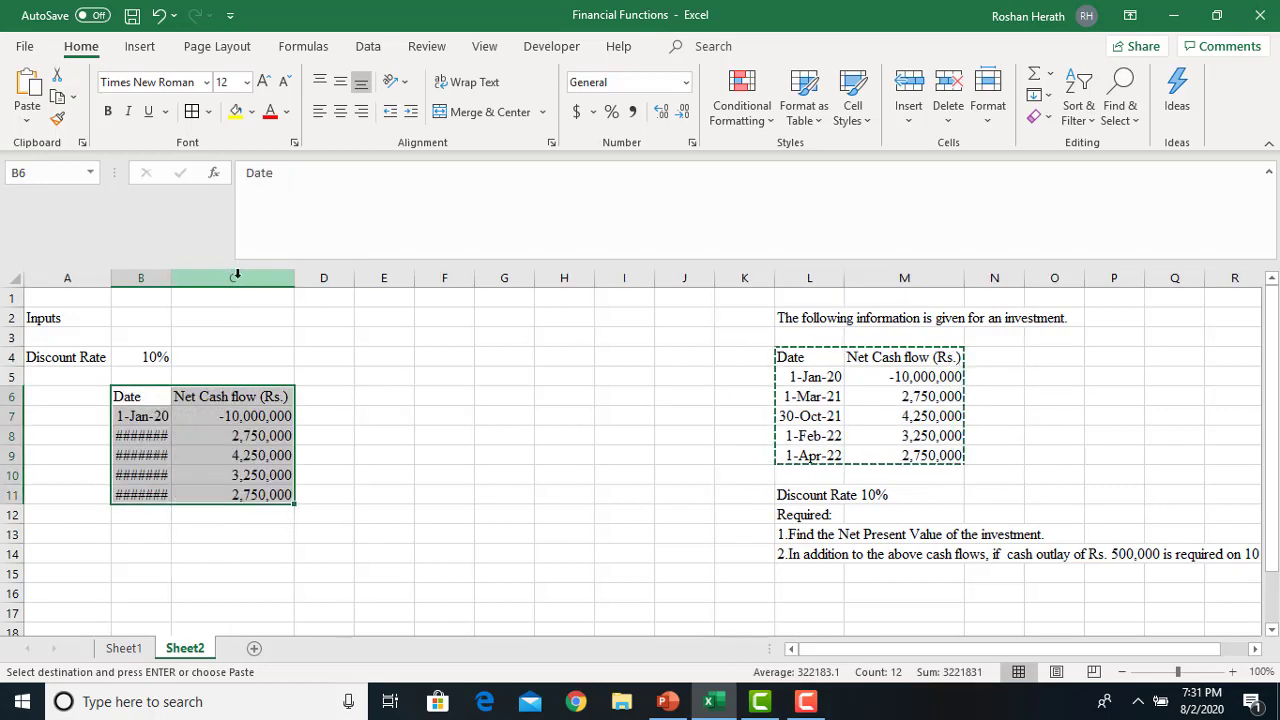
pyautogui.doubleClick(170, 280)
pyautogui.click(617, 611)
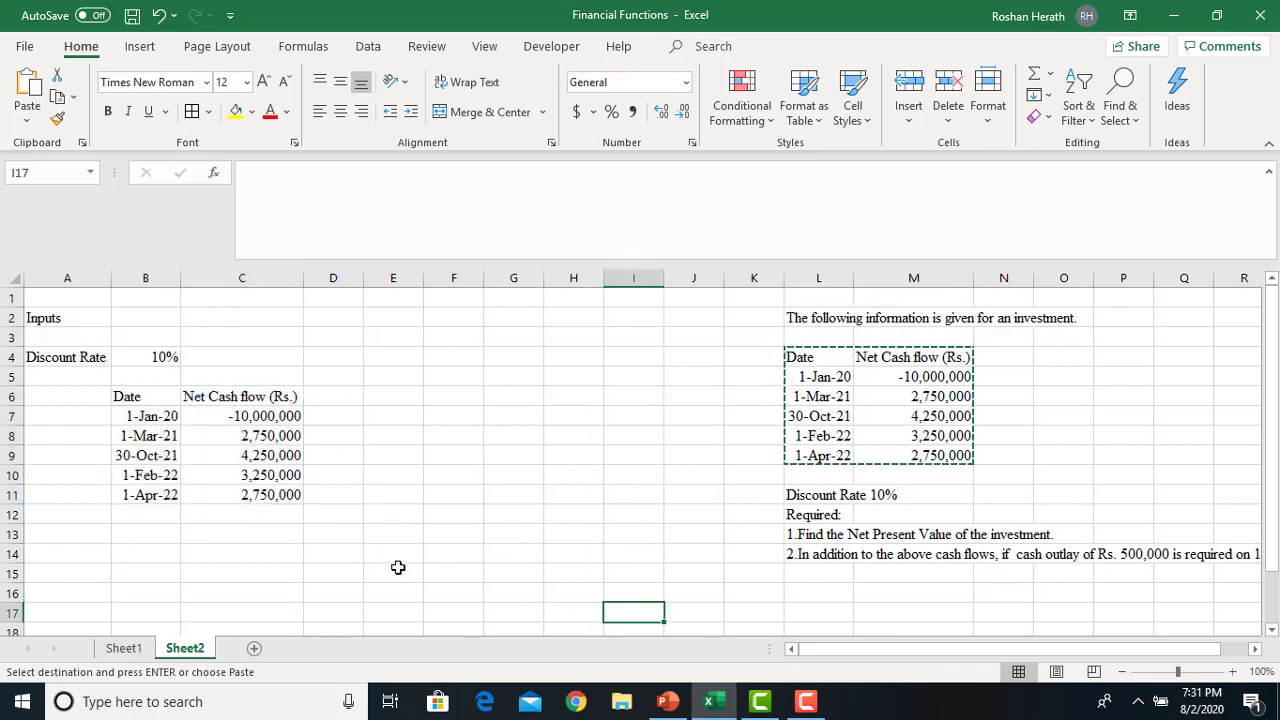
# - Enter the heading "Output" in A14 below the input table
pyautogui.click(337, 546)
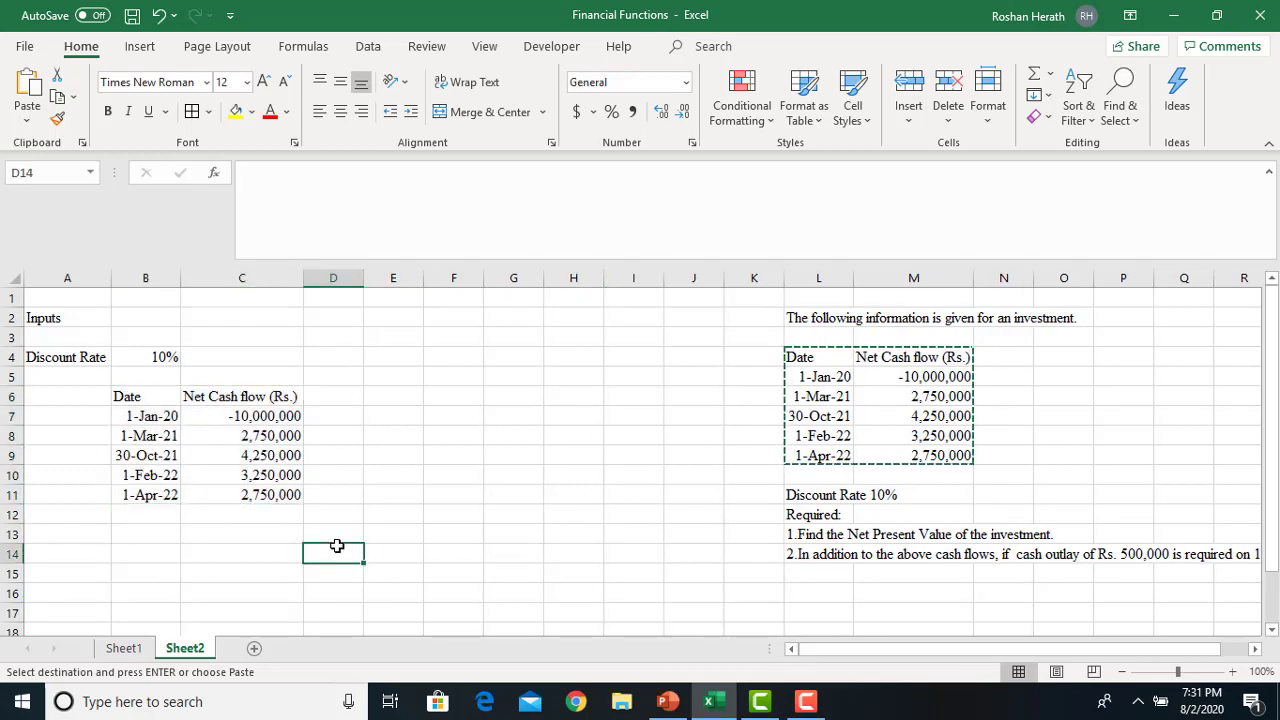
pyautogui.click(50, 555)
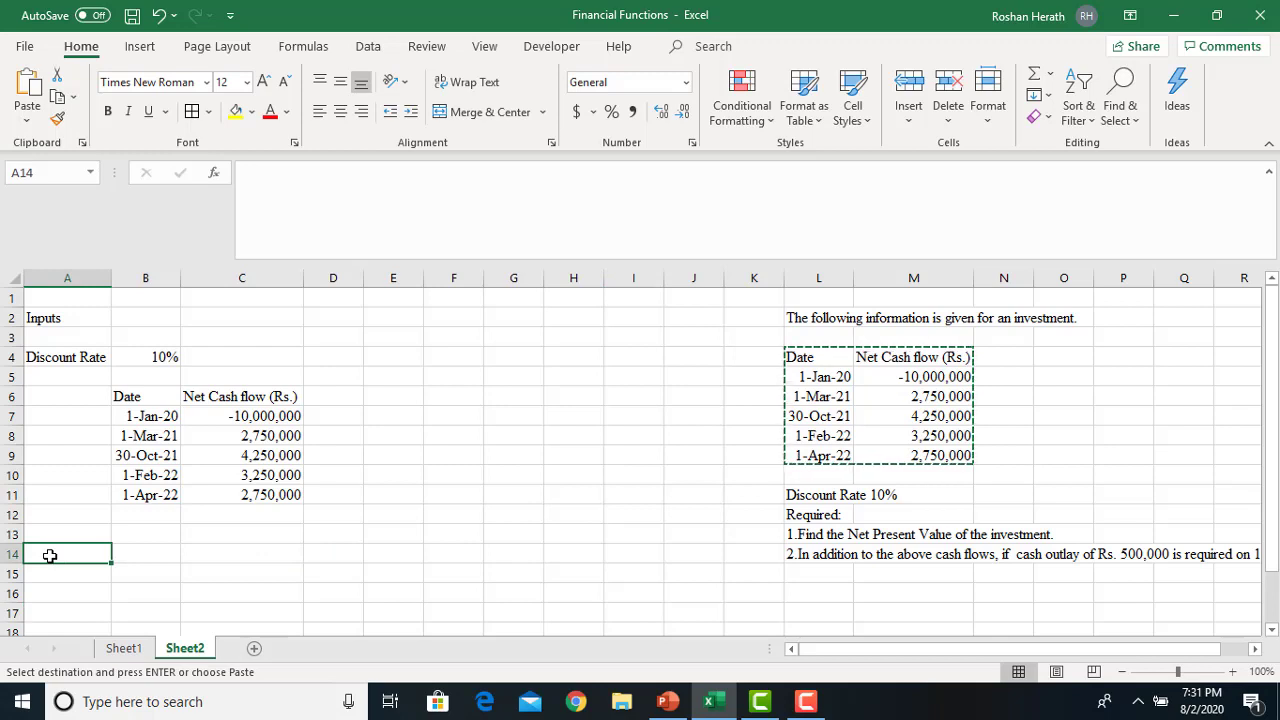
pyautogui.write('Output')
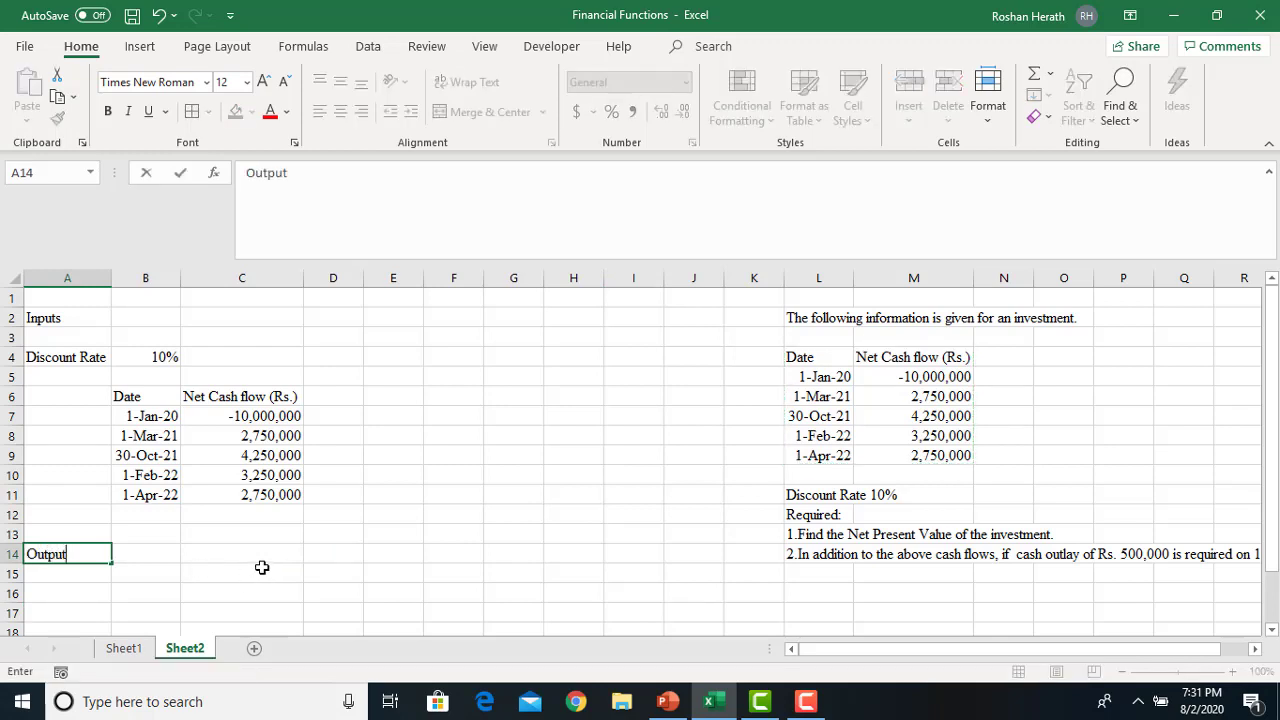
pyautogui.click(261, 567)
pyautogui.click(237, 552)
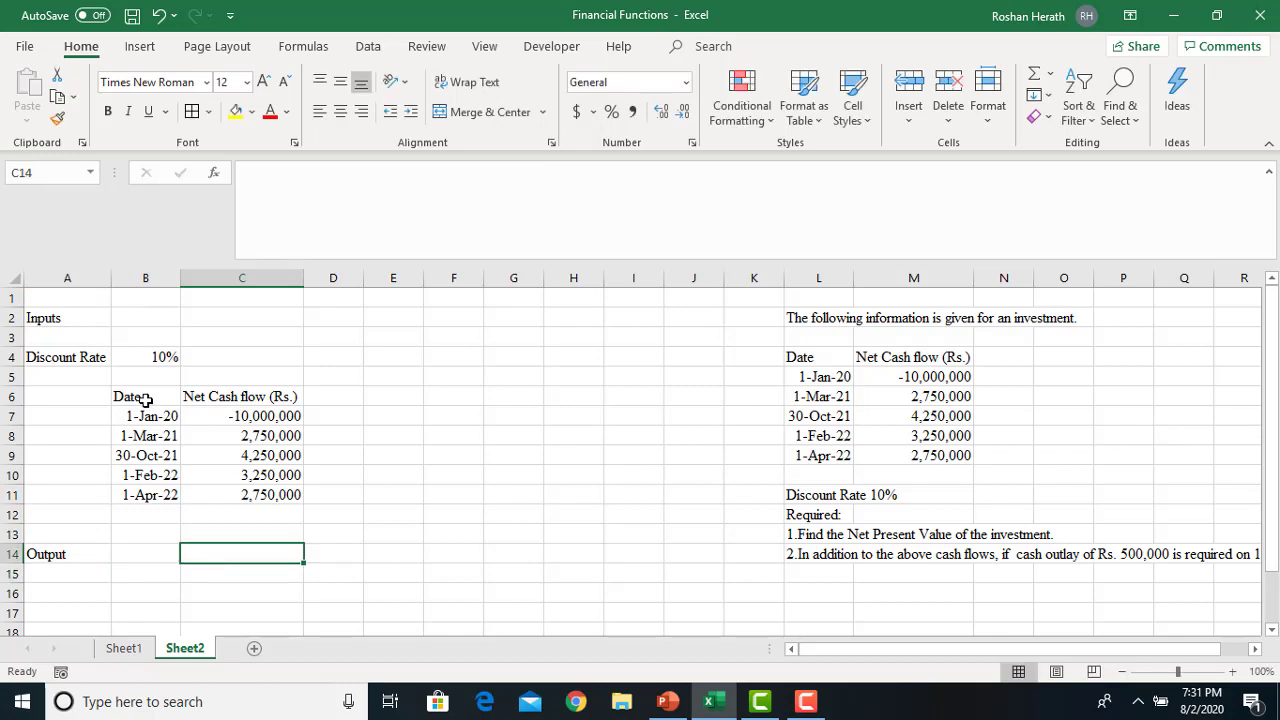
# - Copy the input cash flow table B6:C11 to A15 under the Output heading and autofit column B
pyautogui.moveTo(146, 400); pyautogui.dragTo(257, 487)
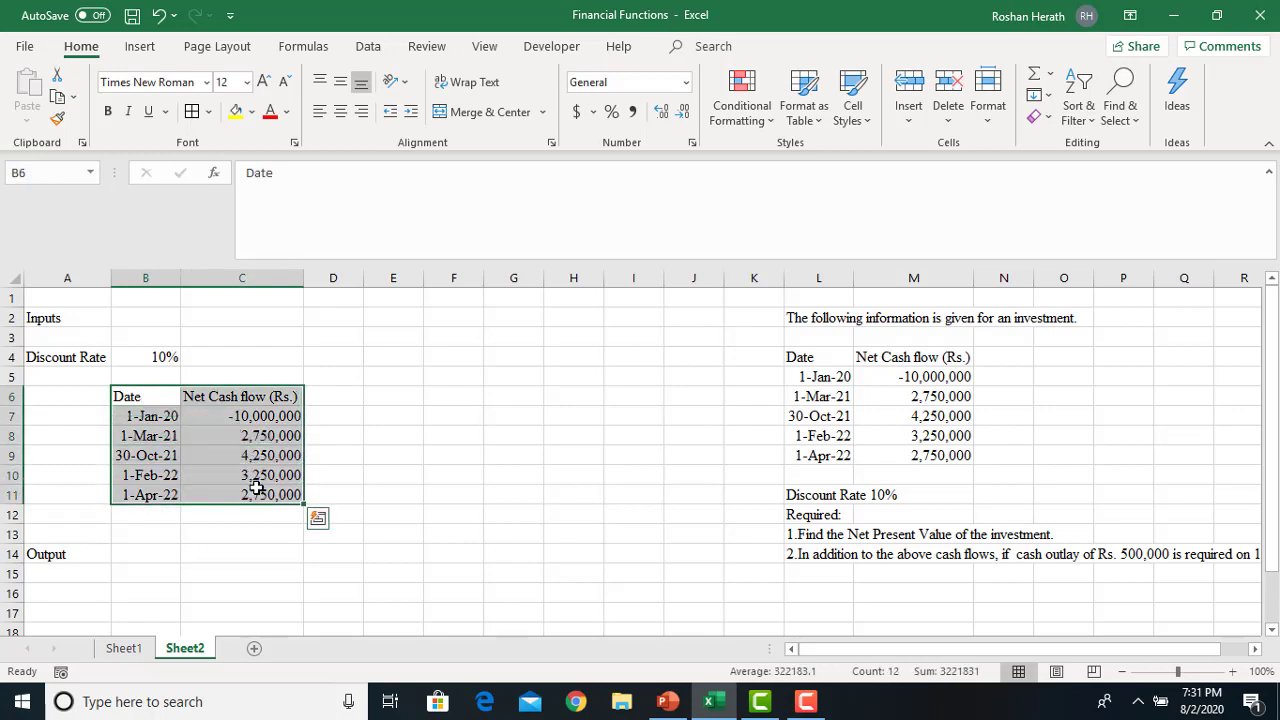
pyautogui.hotkey('ctrl', 'c')
pyautogui.click(138, 578)
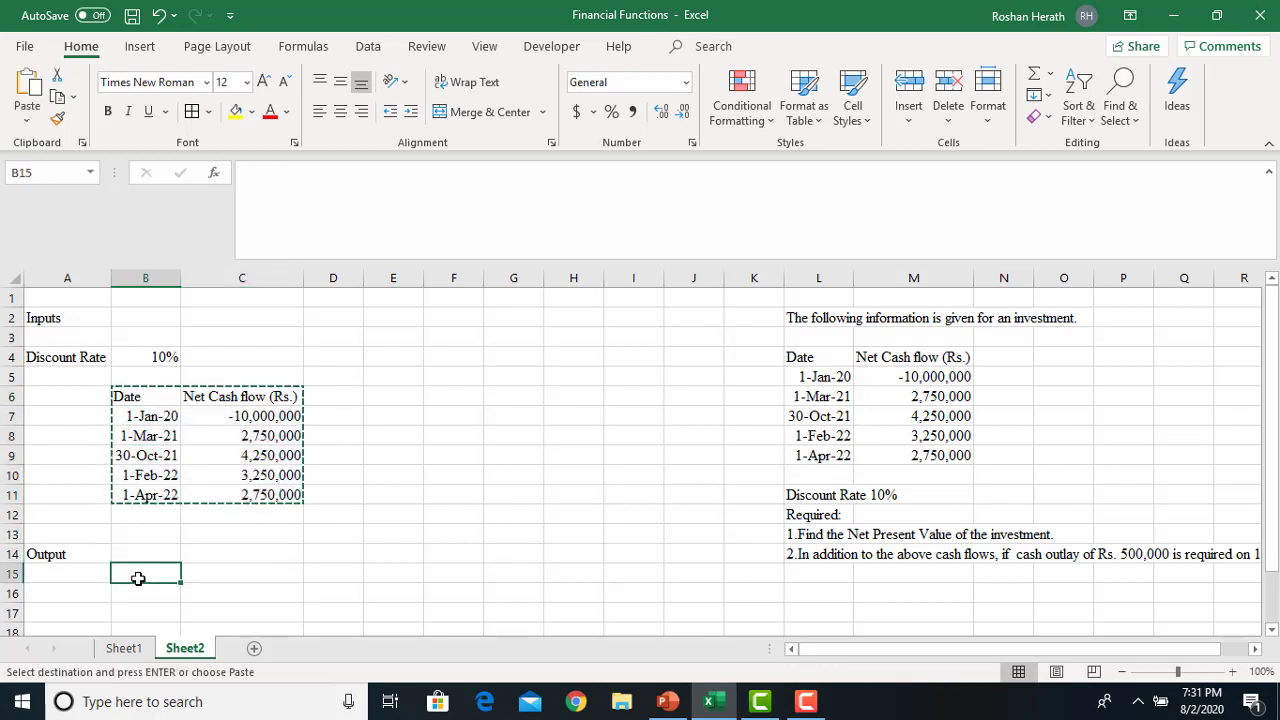
pyautogui.click(84, 577)
pyautogui.hotkey('ctrl', 'v')
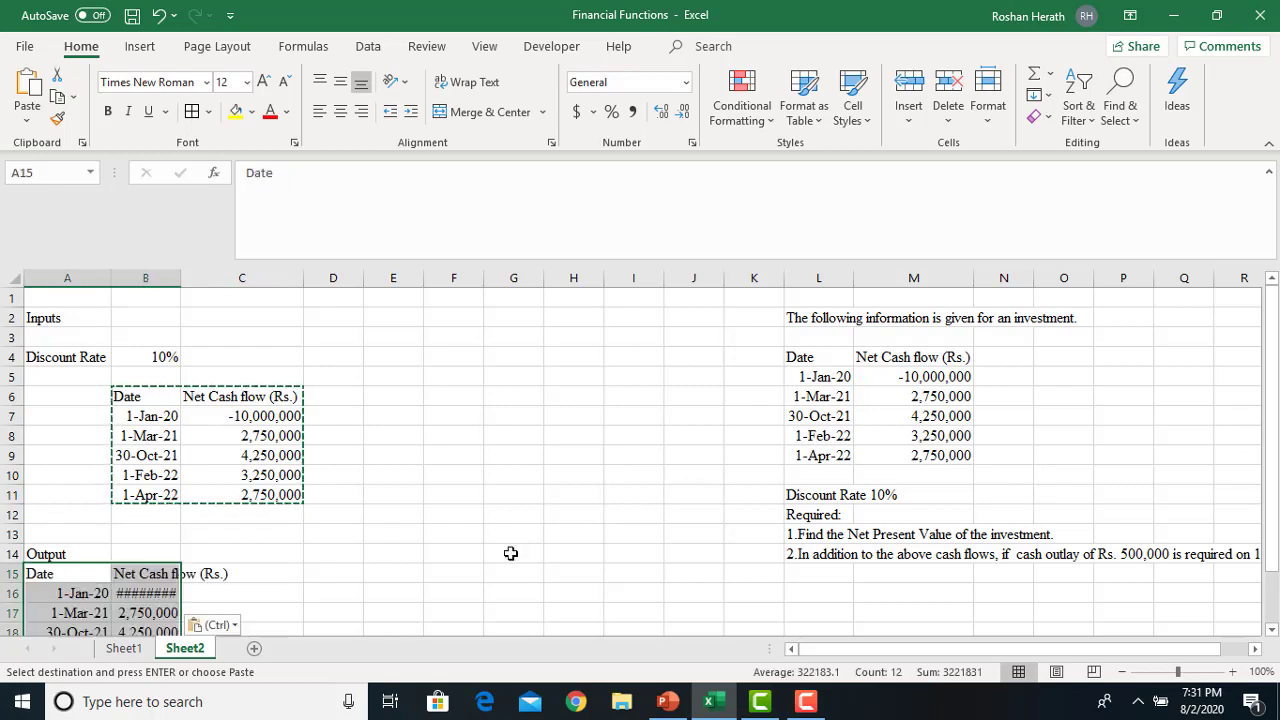
pyautogui.doubleClick(181, 279)
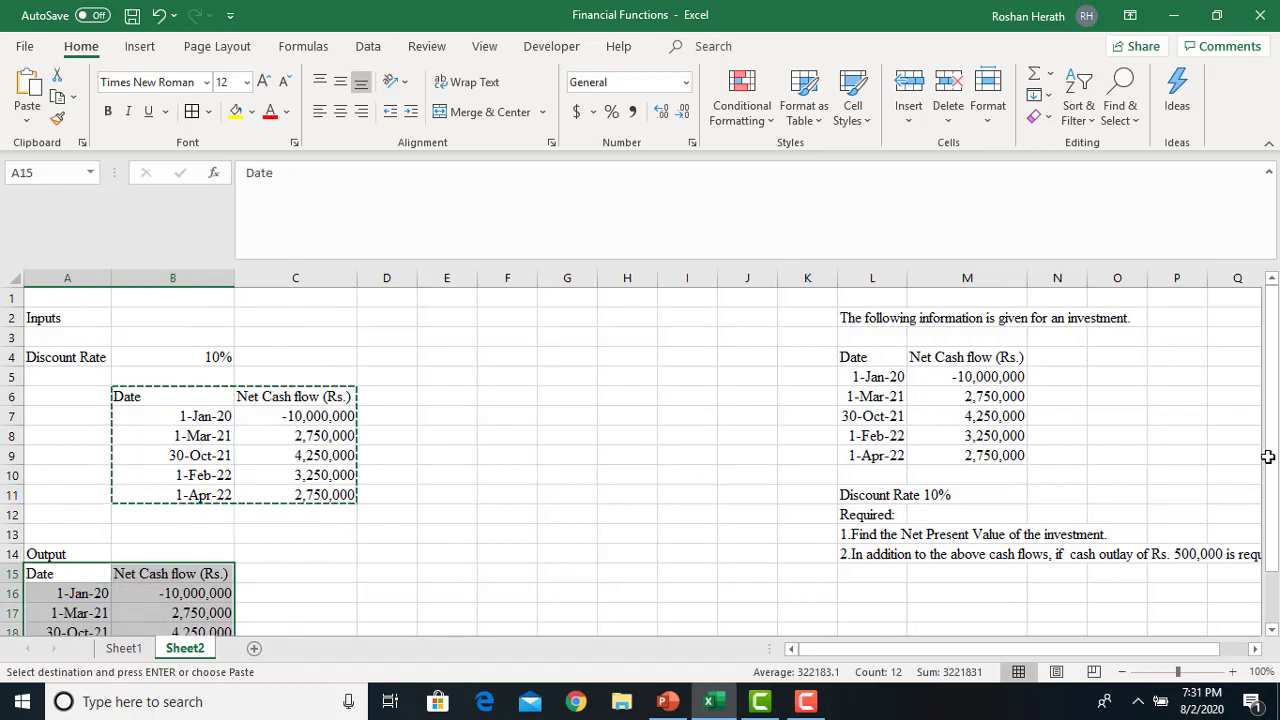
# - Make the "Output" heading in A14 bold
pyautogui.moveTo(1267, 456); pyautogui.dragTo(1267, 472)
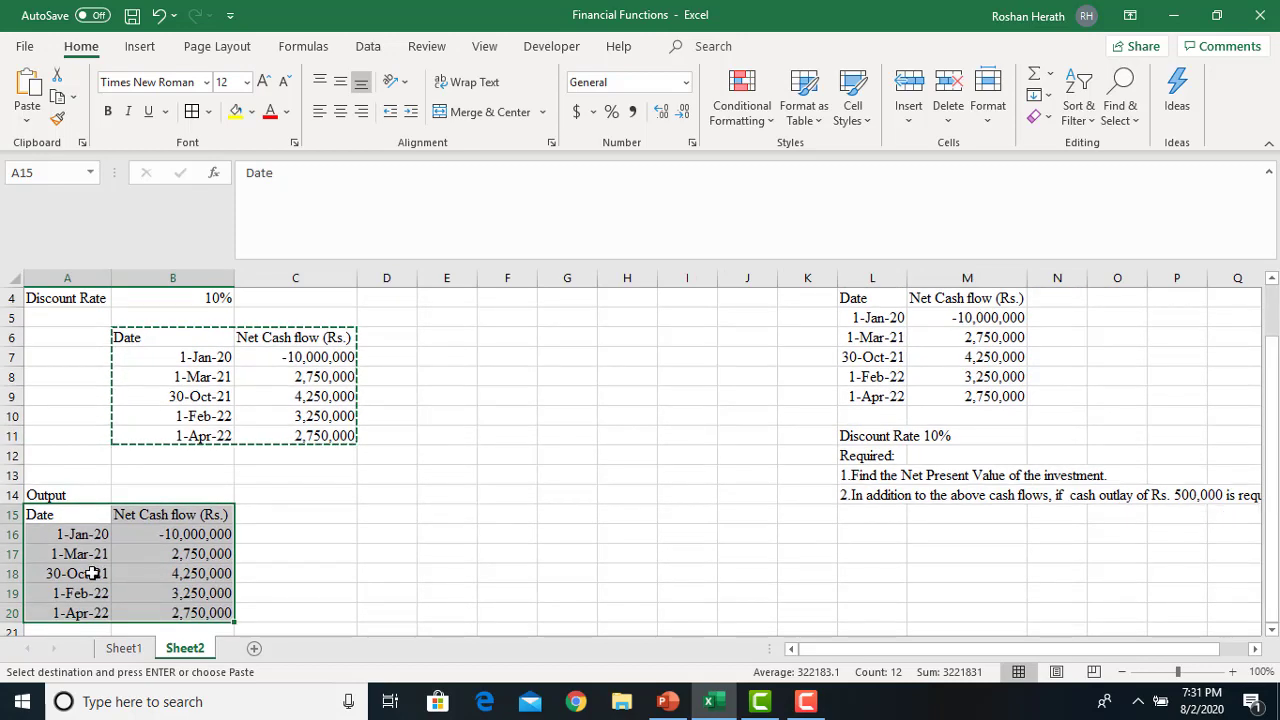
pyautogui.click(56, 497)
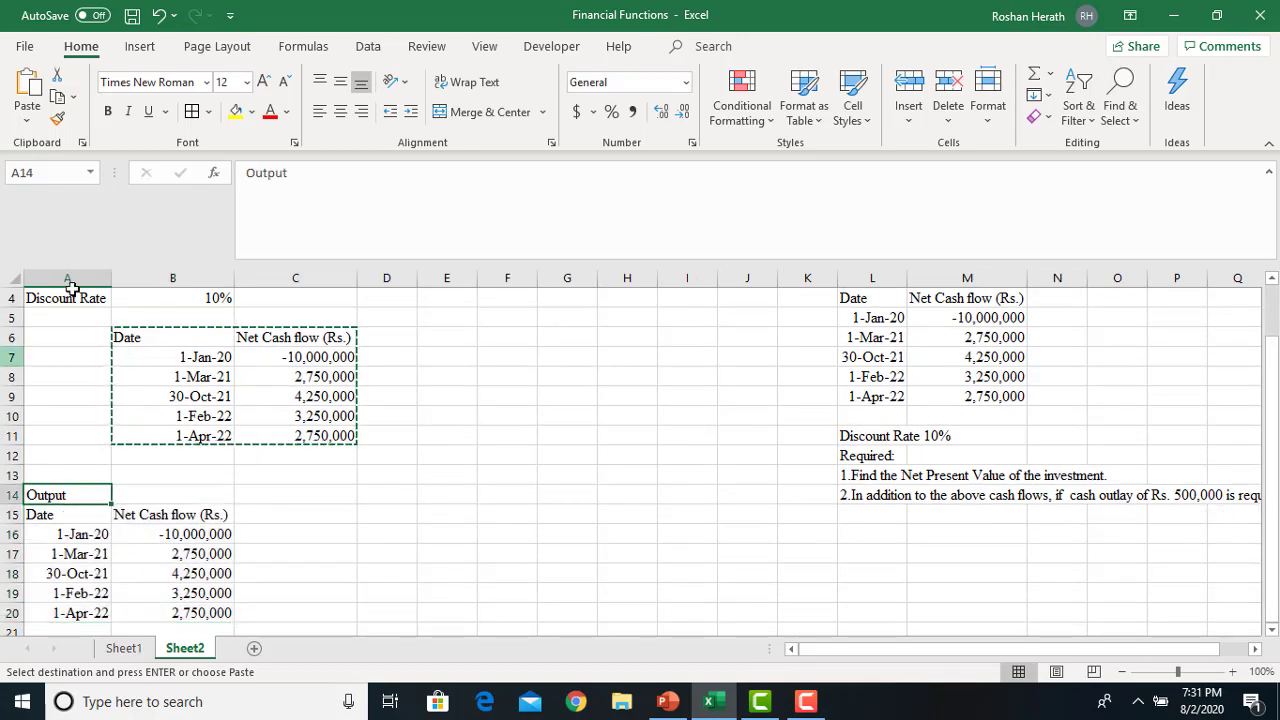
pyautogui.click(107, 111)
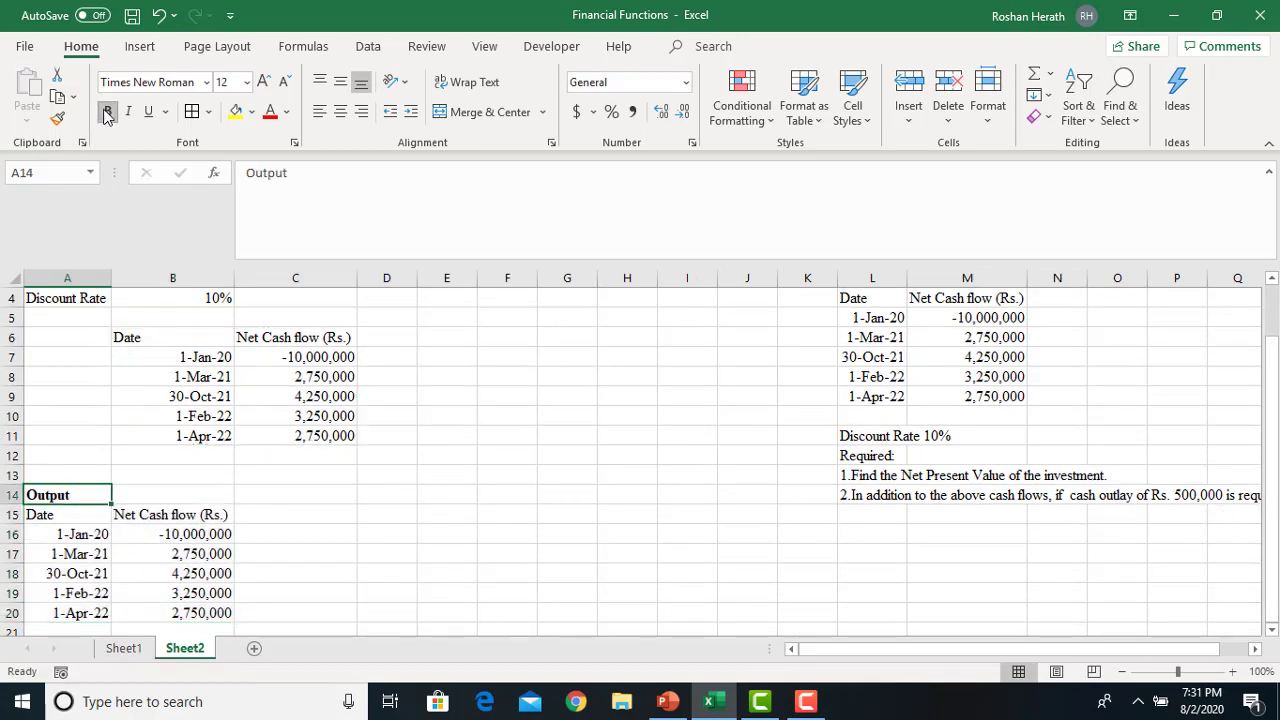
# - Move the output cash flow table from A15:B20 one column over so it starts at B15
pyautogui.click(1271, 636)
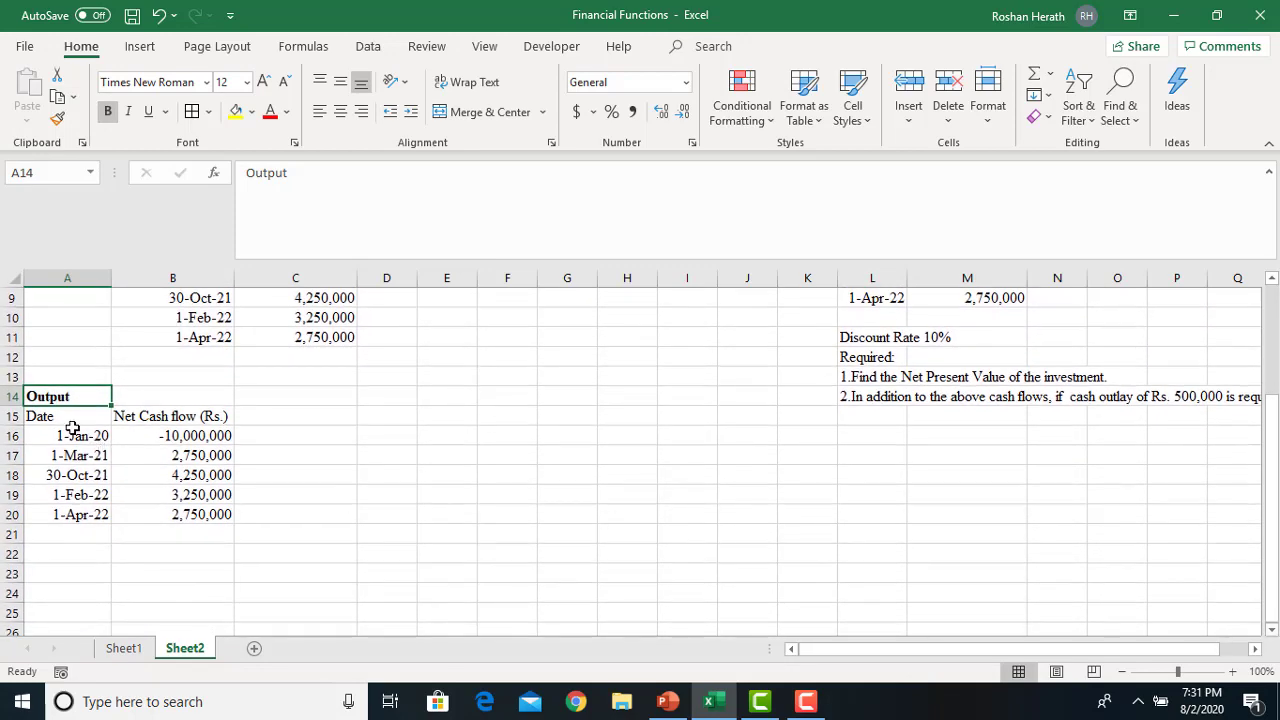
pyautogui.moveTo(74, 417); pyautogui.dragTo(208, 513)
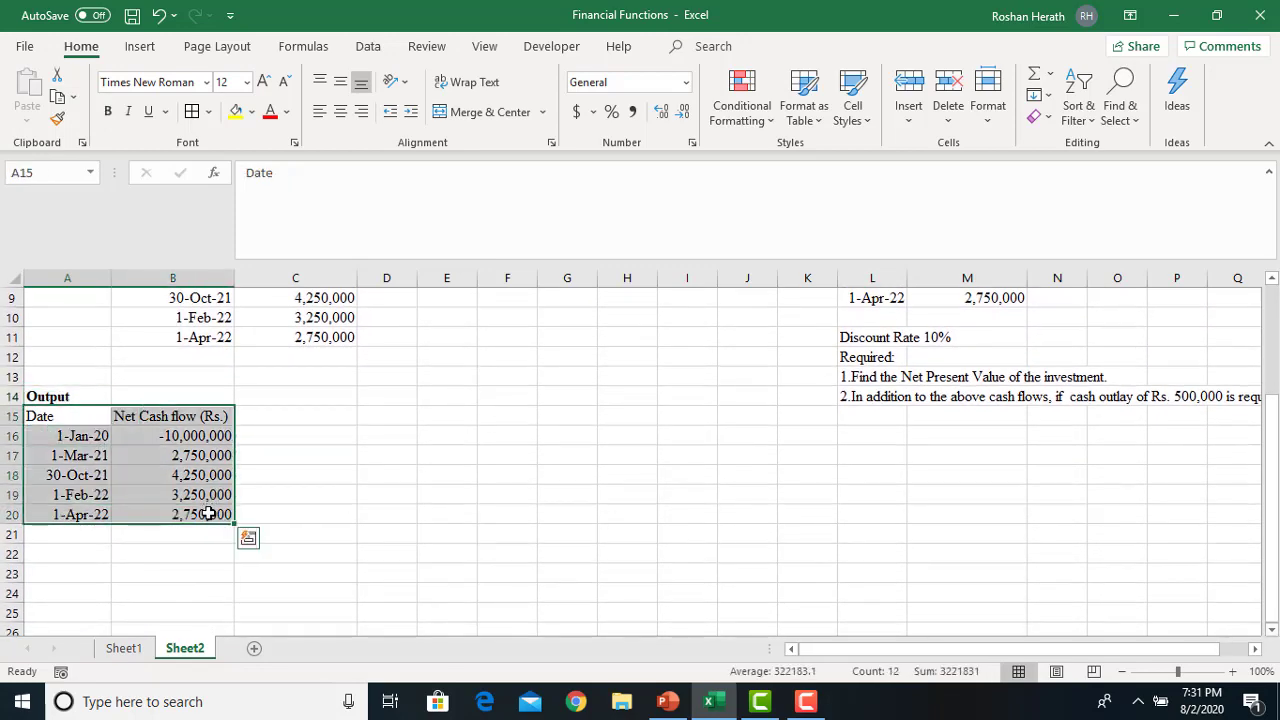
pyautogui.hotkey('ctrl', 'c')
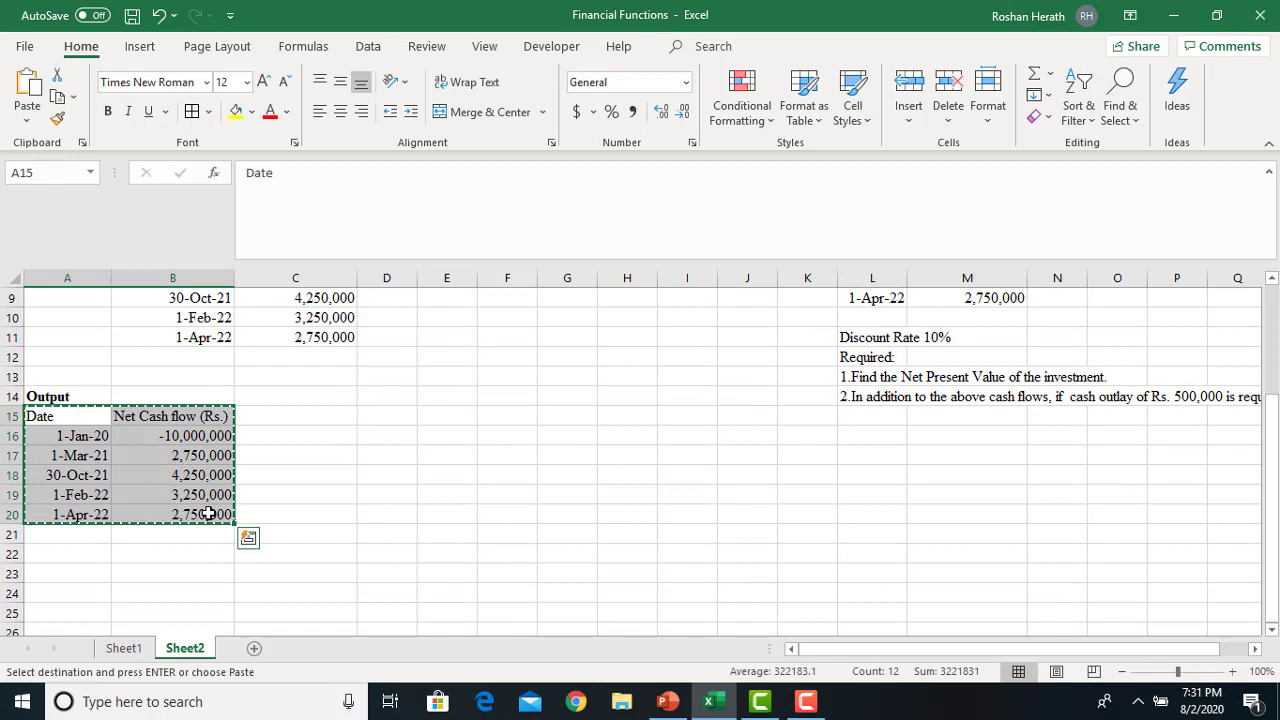
pyautogui.click(178, 417)
pyautogui.hotkey('ctrl', 'v')
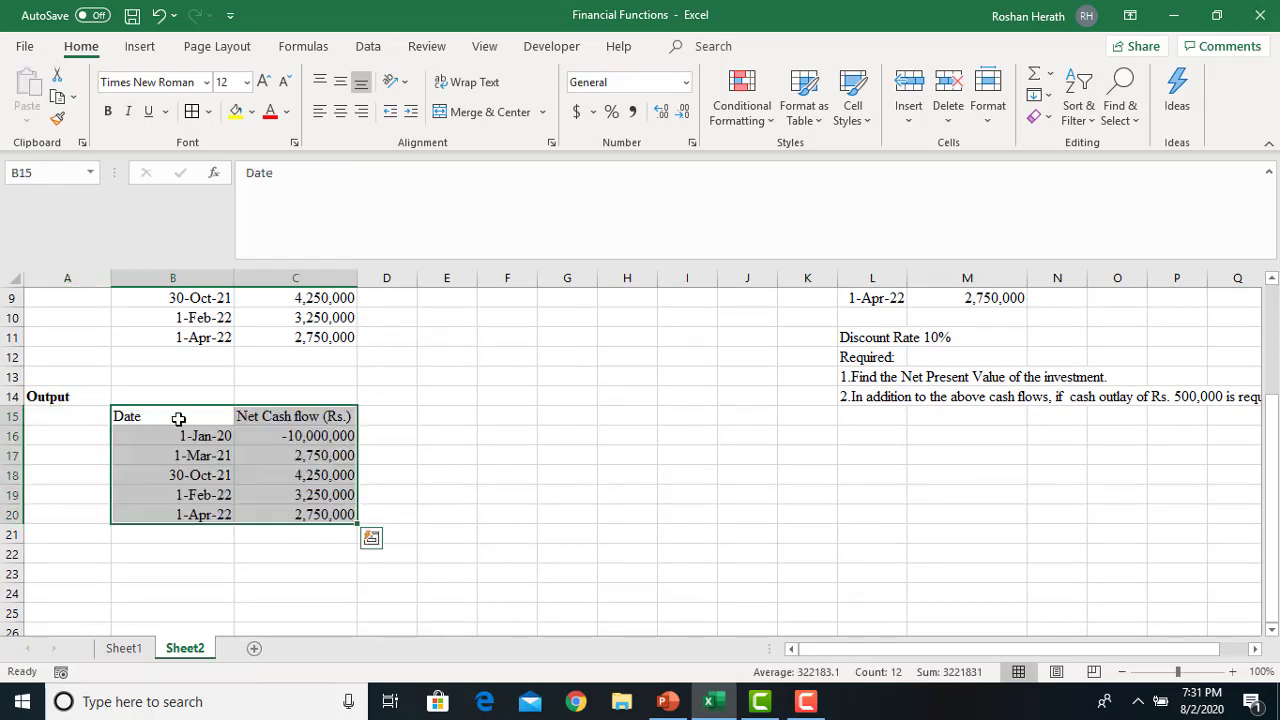
# - Label cell A22 "NPV" and start an XNPV function in B22 with its arguments dialog open
pyautogui.click(82, 552)
pyautogui.write('NPV')
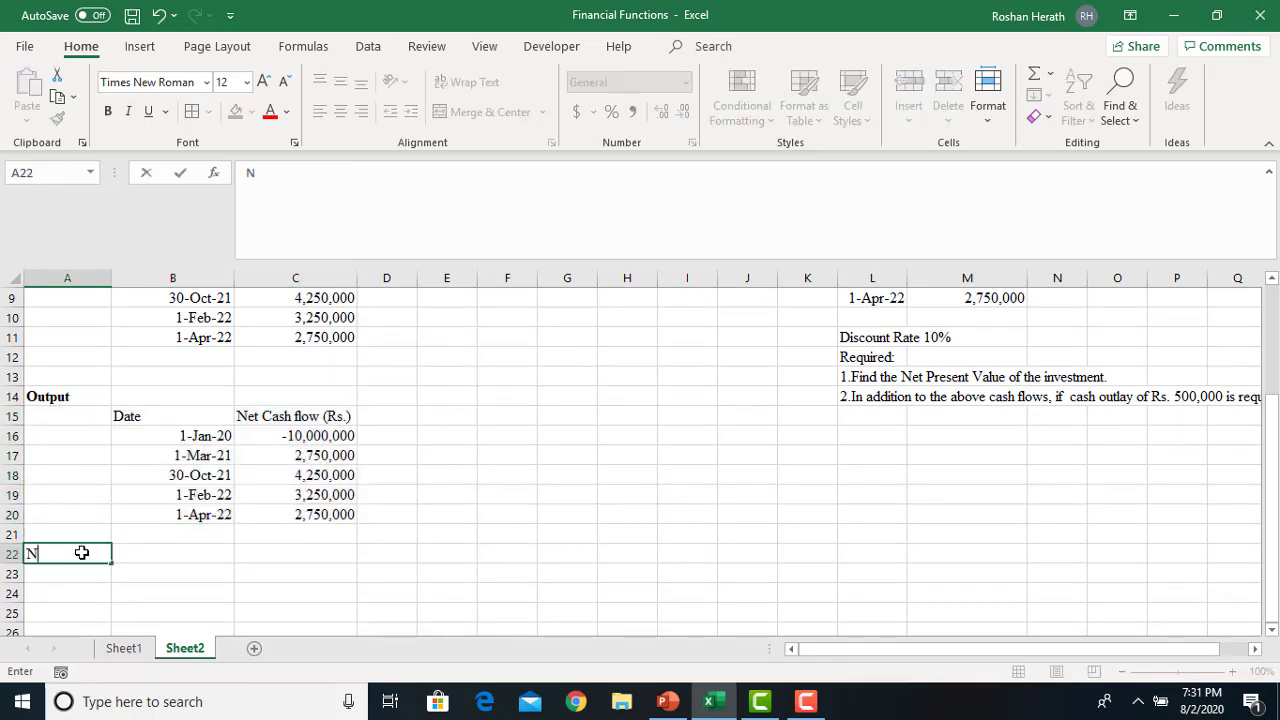
pyautogui.click(206, 557)
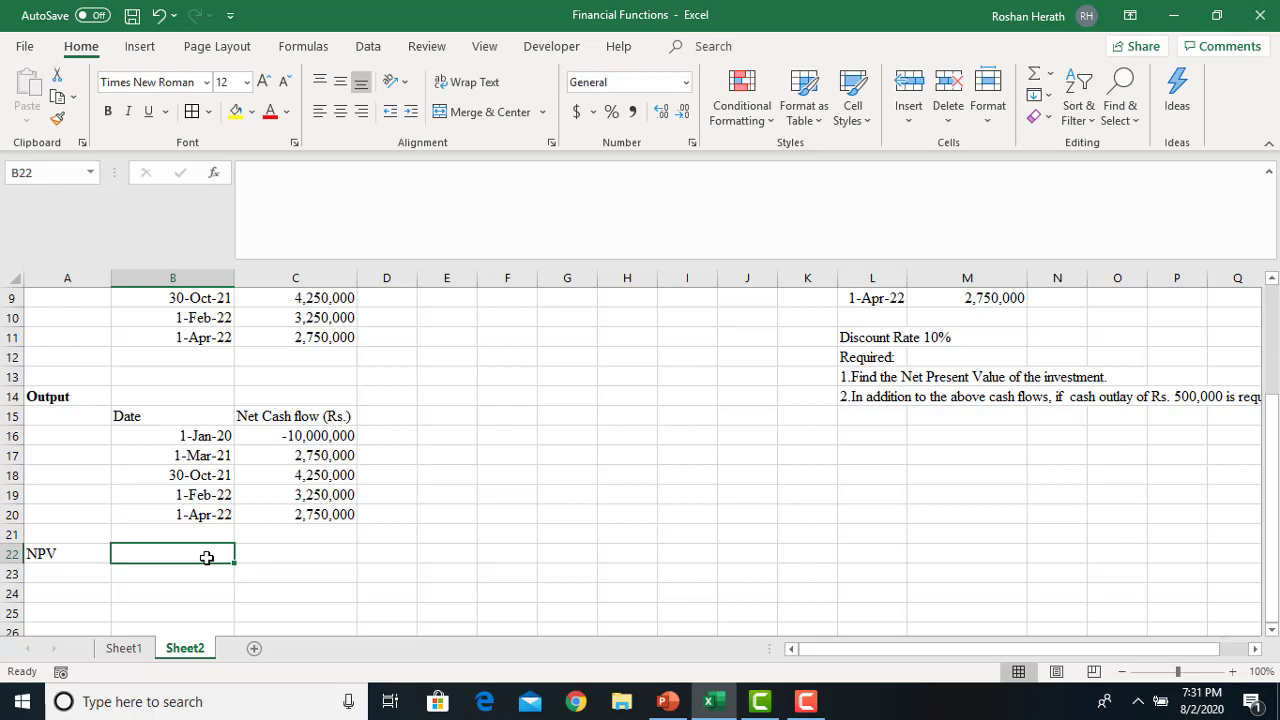
pyautogui.write('=')
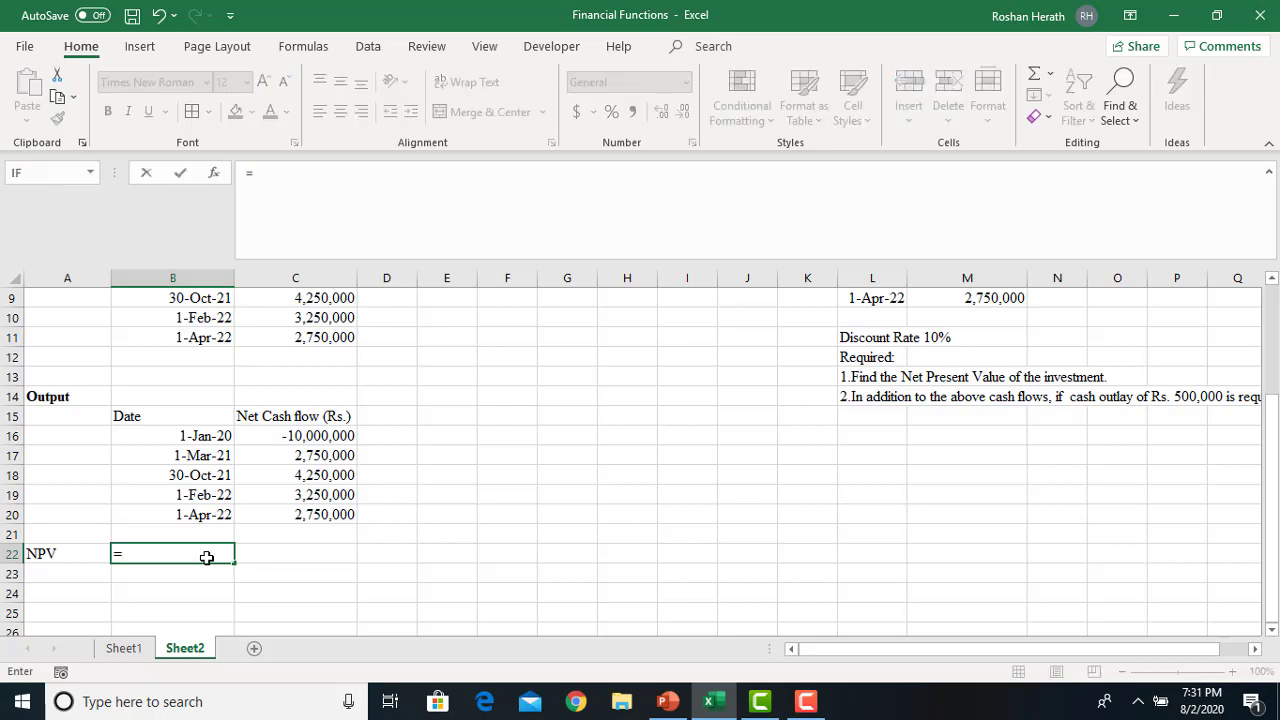
pyautogui.write('X')
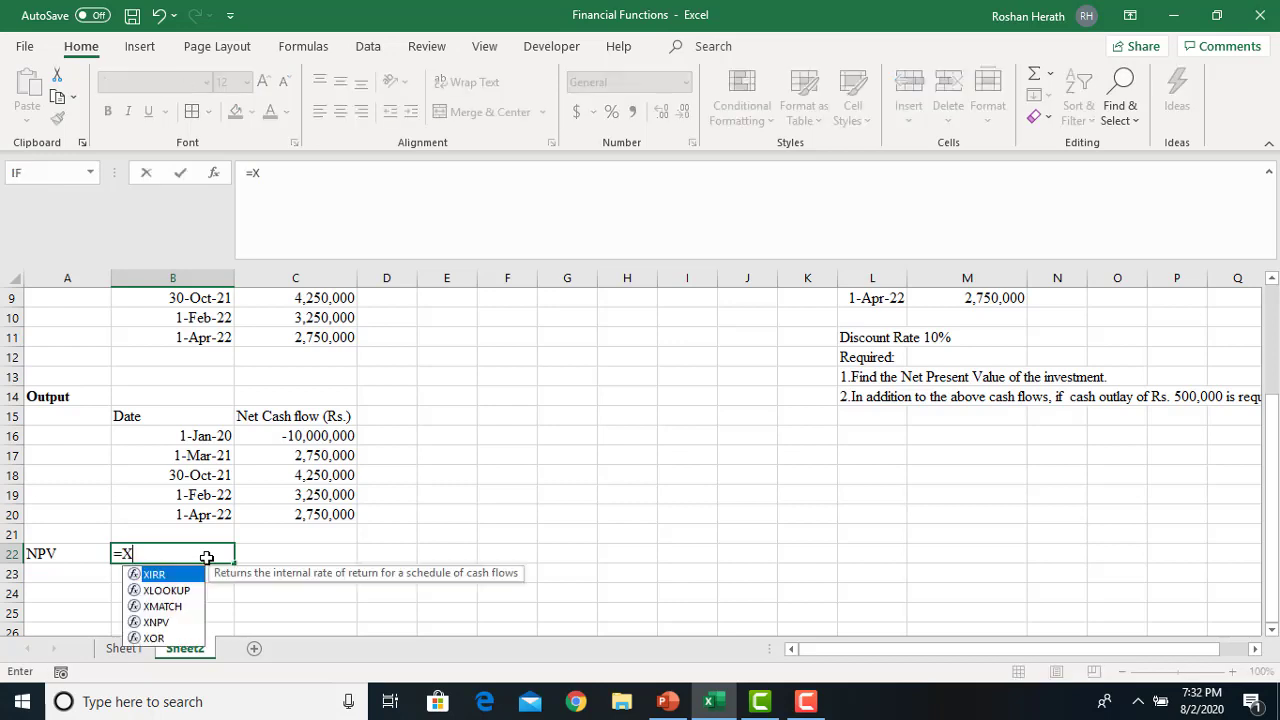
pyautogui.doubleClick(152, 624)
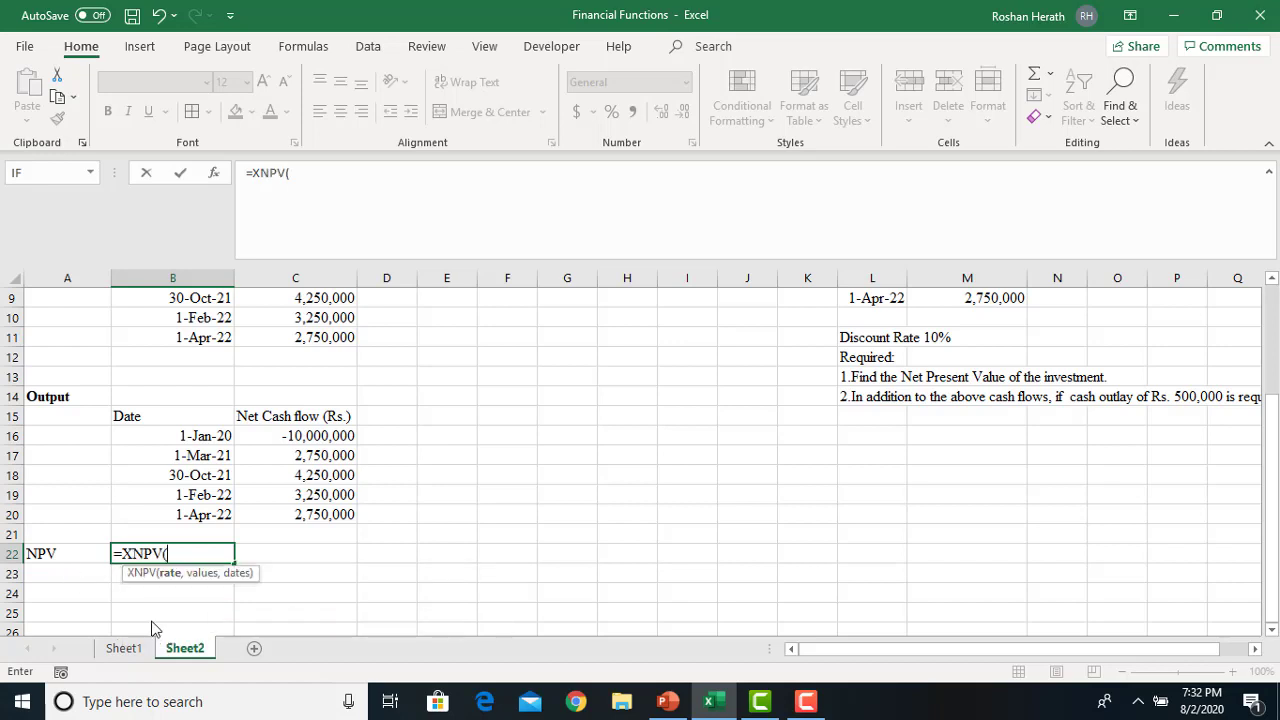
pyautogui.click(212, 175)
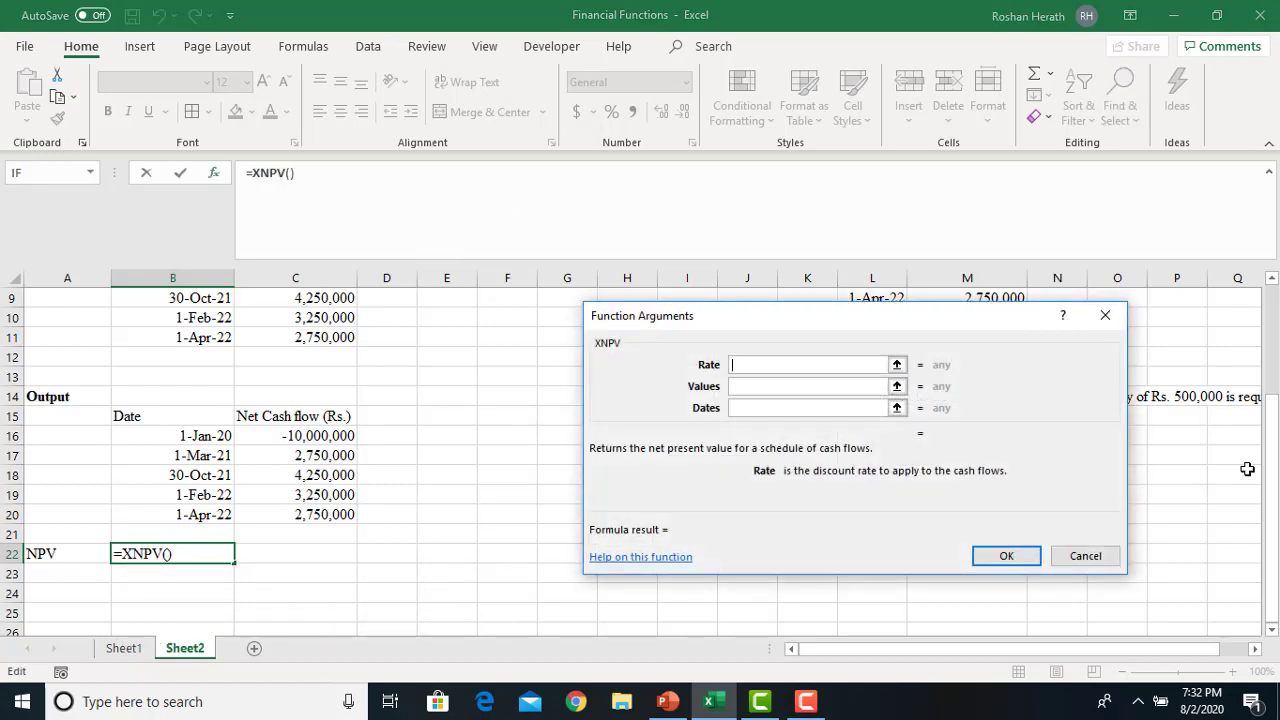
# - Set the XNPV rate to the discount rate cell as the absolute reference $B$4
pyautogui.moveTo(1274, 466); pyautogui.dragTo(1268, 332)
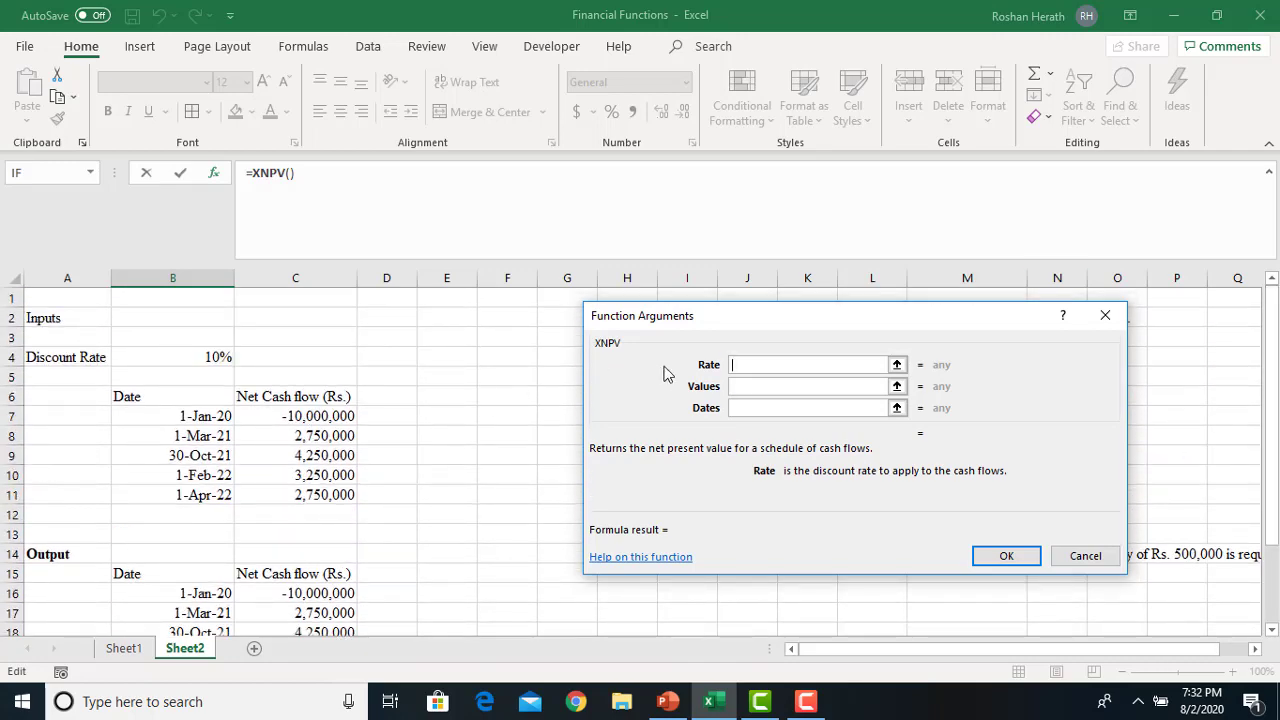
pyautogui.click(168, 354)
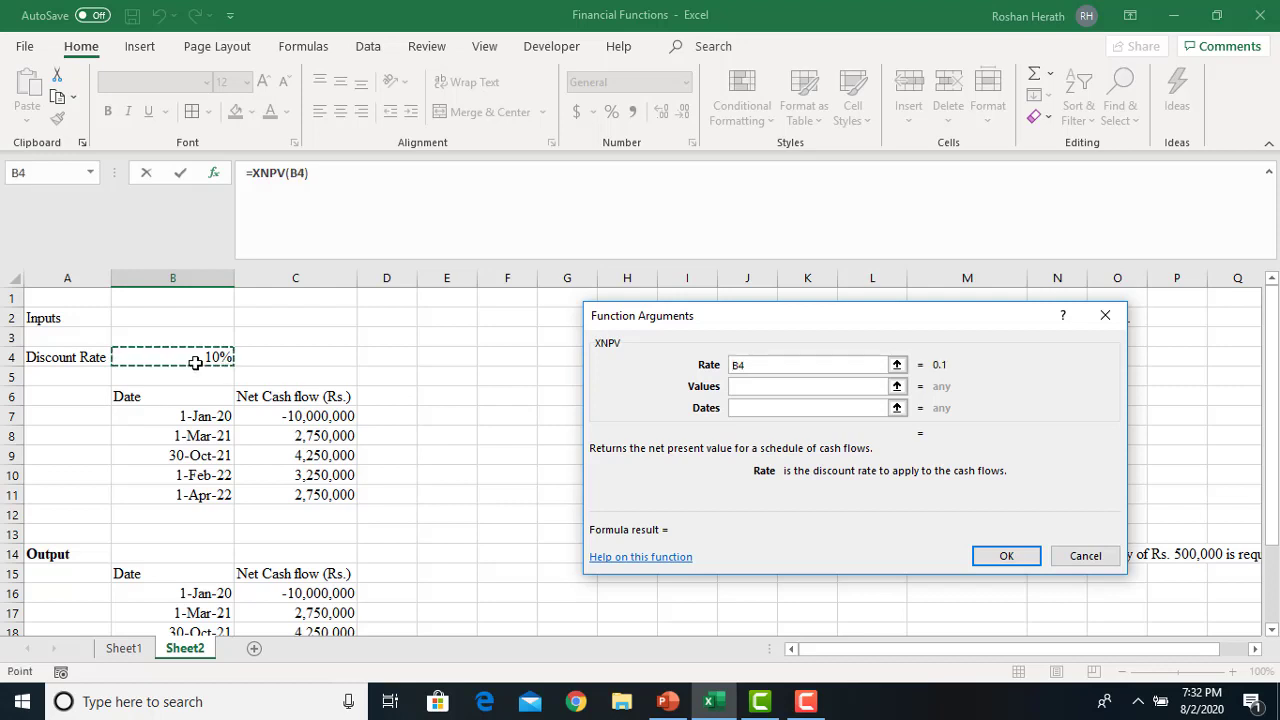
pyautogui.press('F4')
# - Set the XNPV values to the output table's net cash flows as the absolute range $C$16:$C$20
pyautogui.scroll(-4, 195, 362)
pyautogui.click(765, 388)
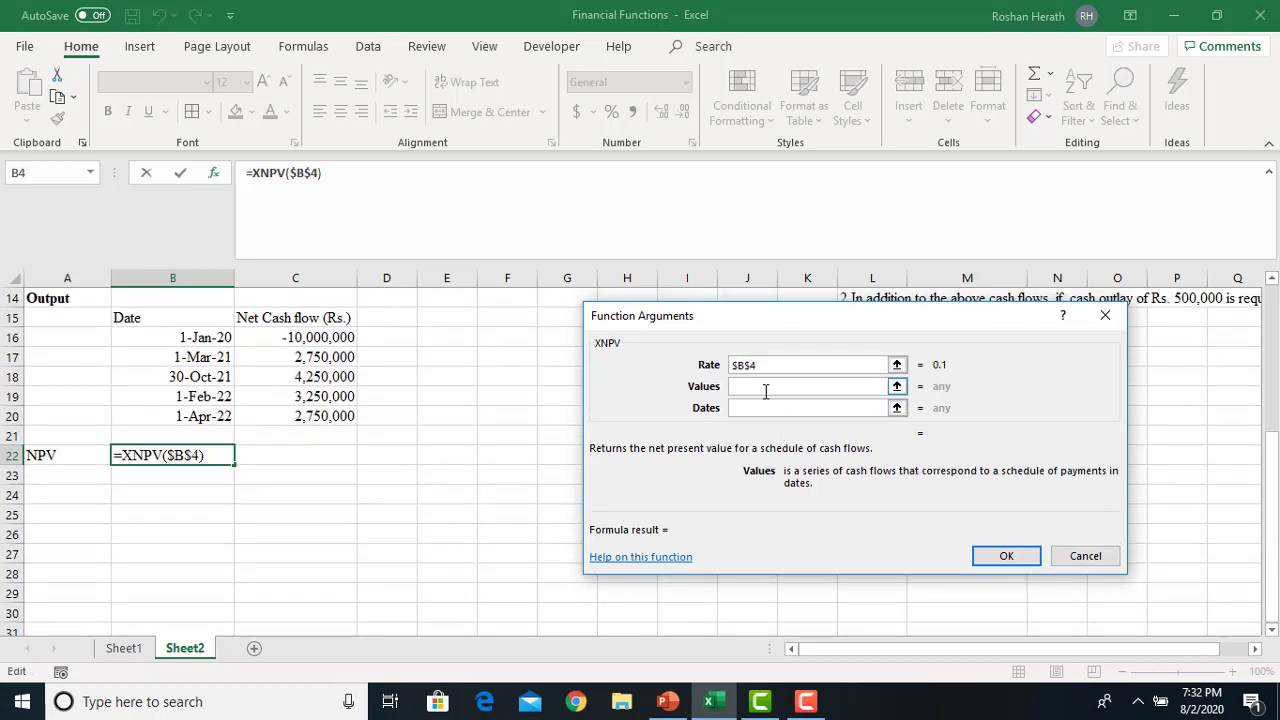
pyautogui.moveTo(1275, 515); pyautogui.dragTo(1275, 452)
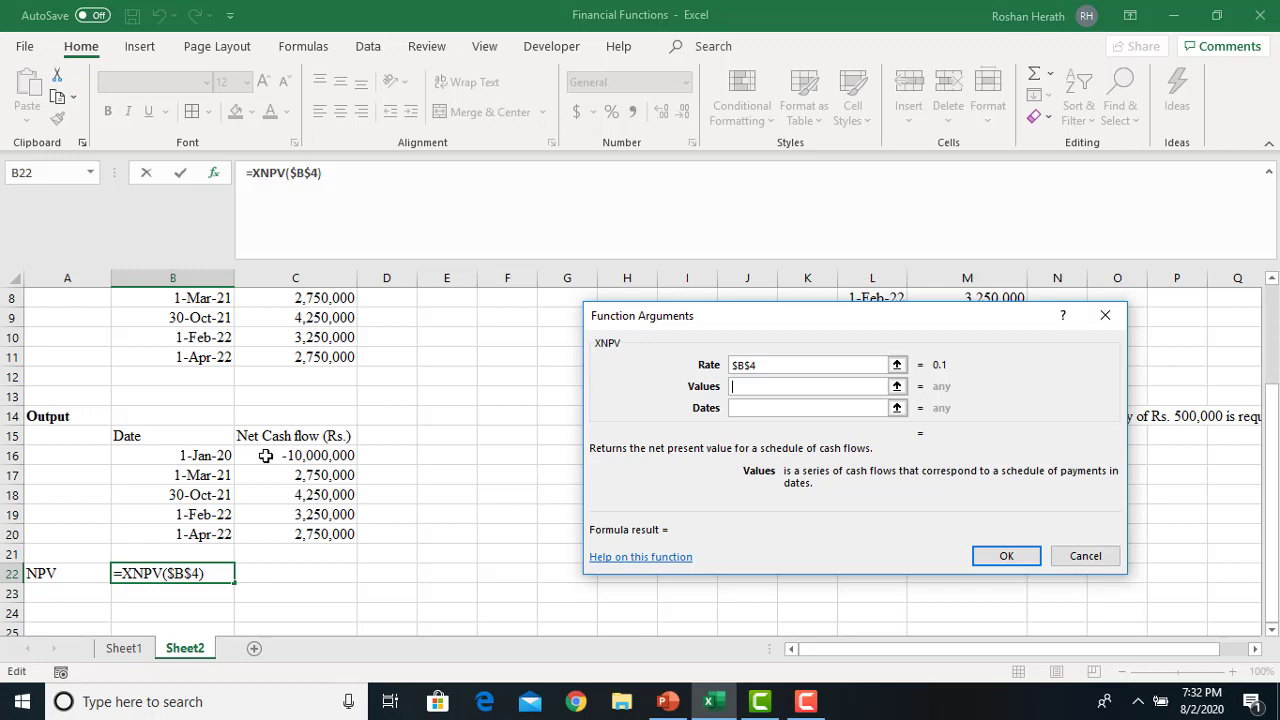
pyautogui.moveTo(265, 455); pyautogui.dragTo(270, 530)
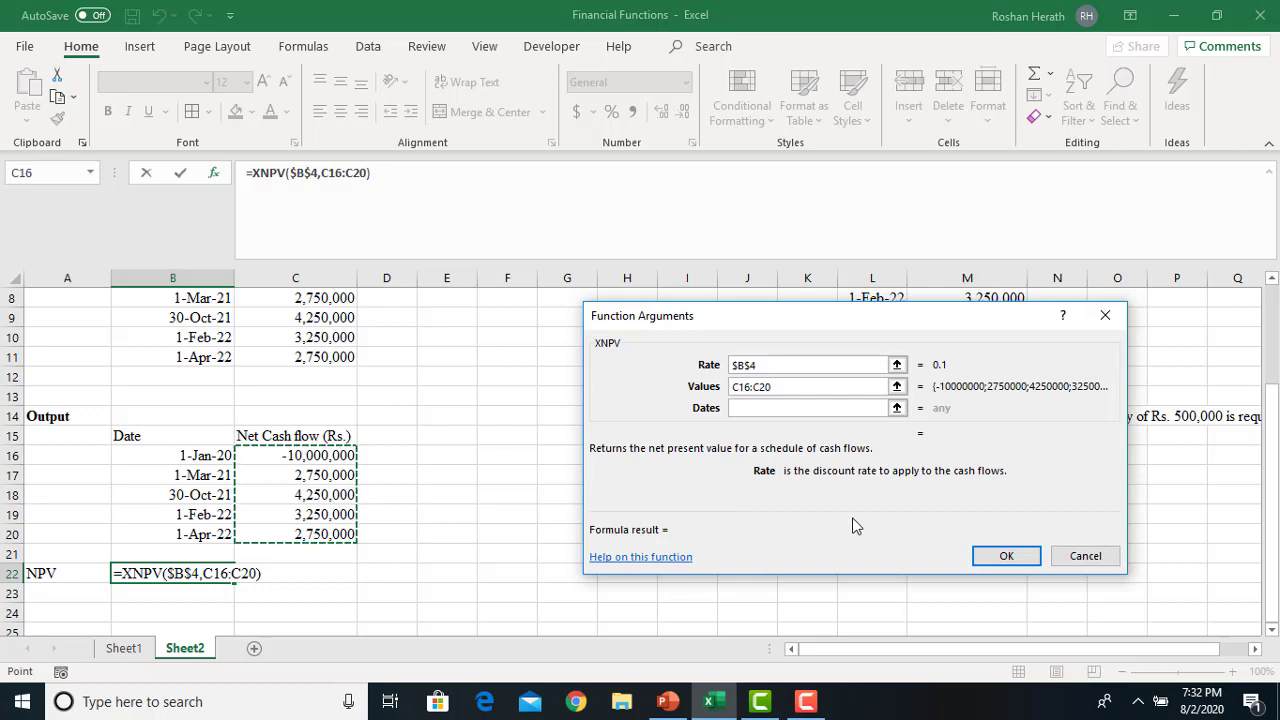
pyautogui.press('F4')
# - Set the XNPV dates to the absolute range $B$16:$B$20 and complete the function in B22
pyautogui.click(743, 406)
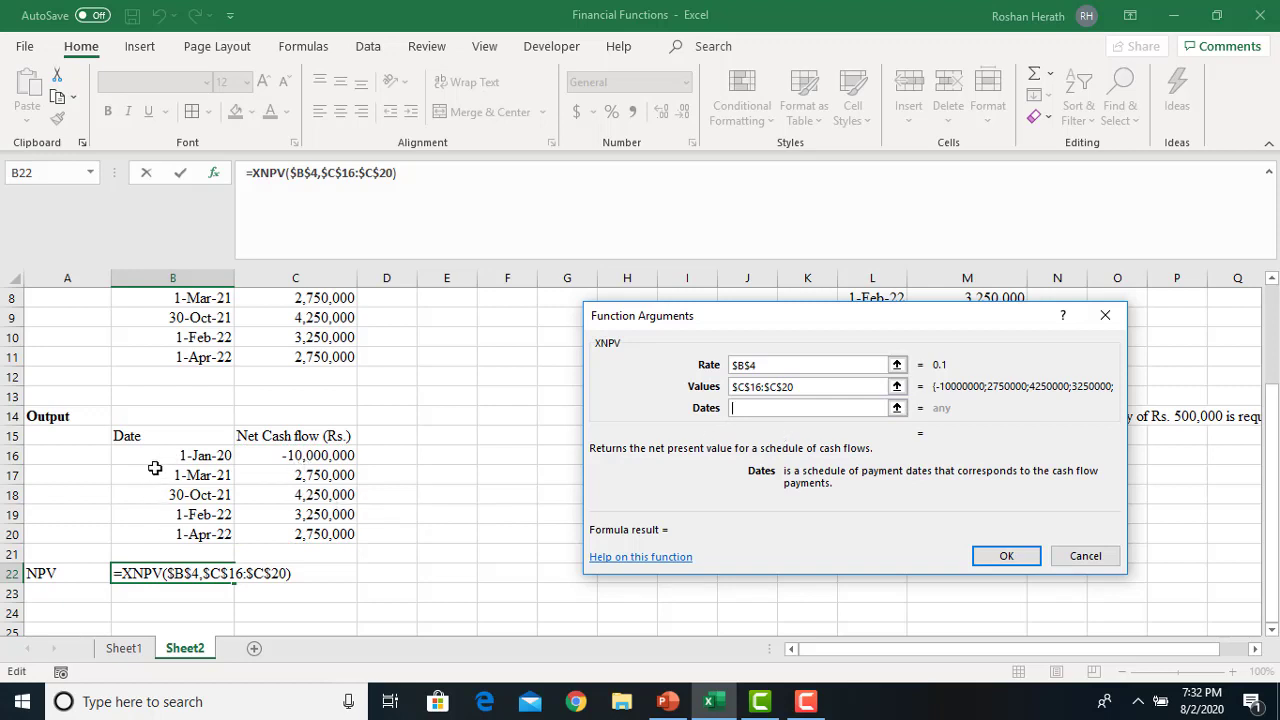
pyautogui.moveTo(158, 454); pyautogui.dragTo(158, 534)
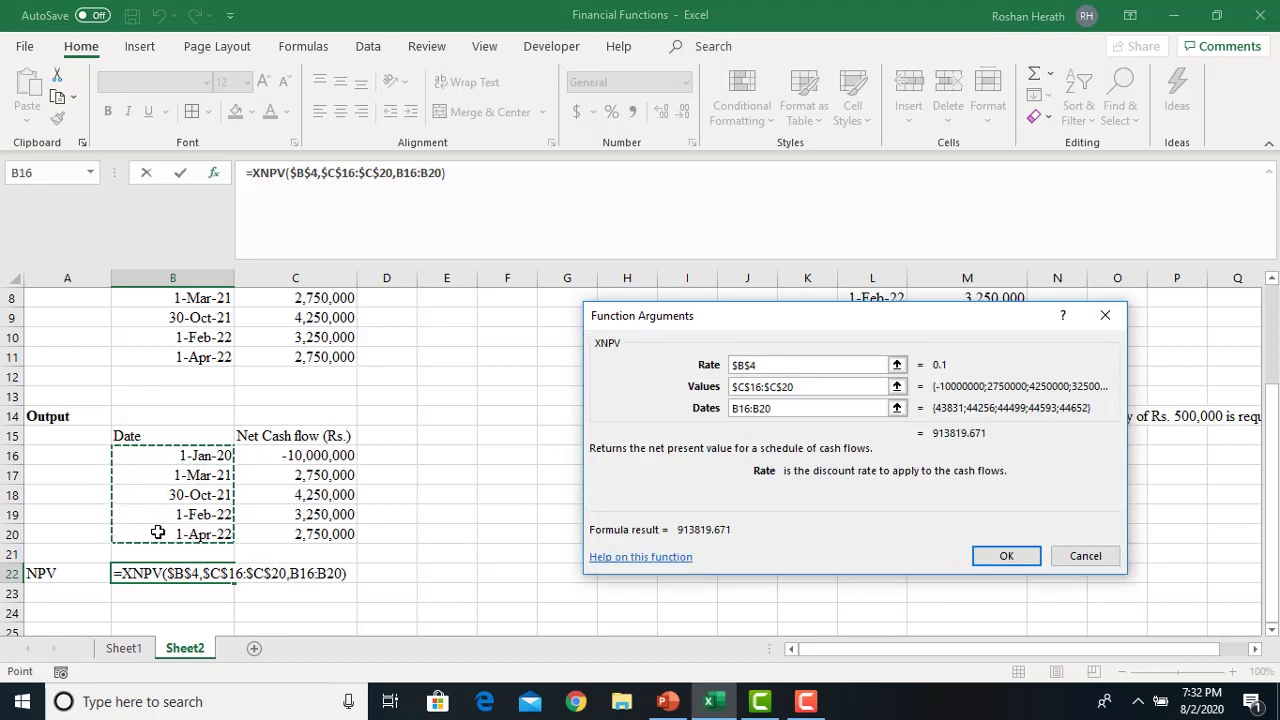
pyautogui.press('F4')
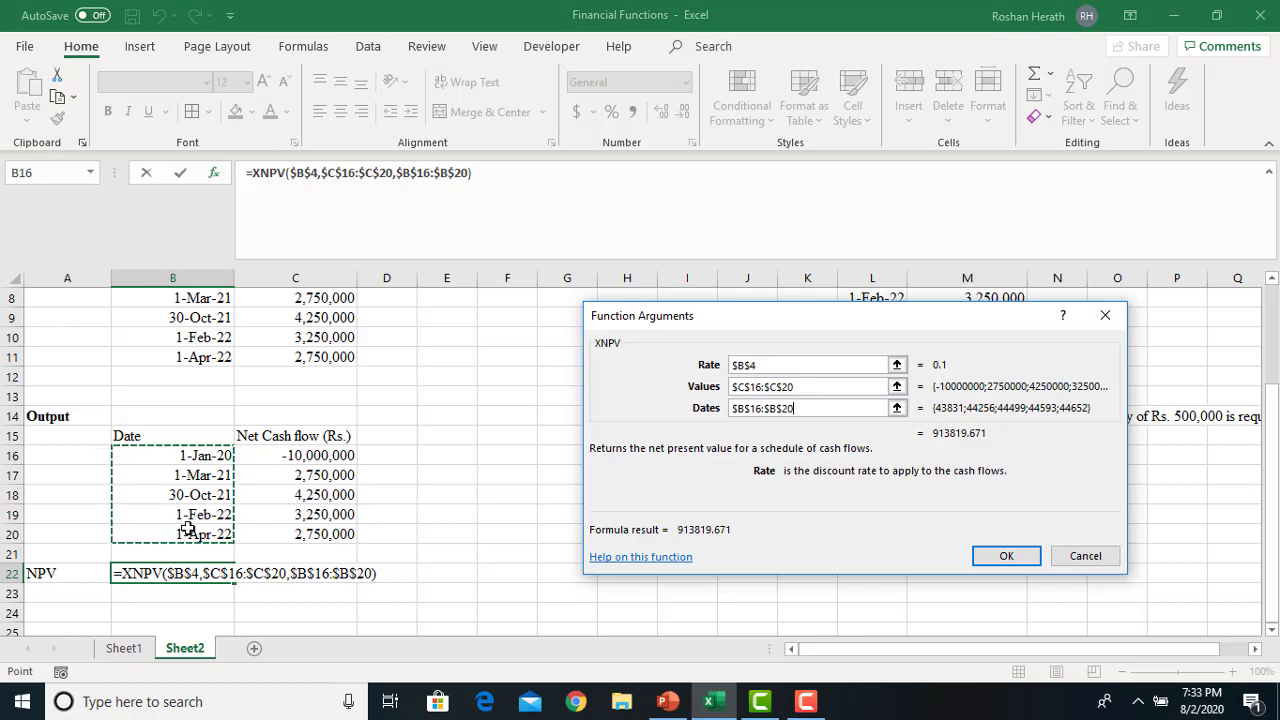
pyautogui.click(990, 557)
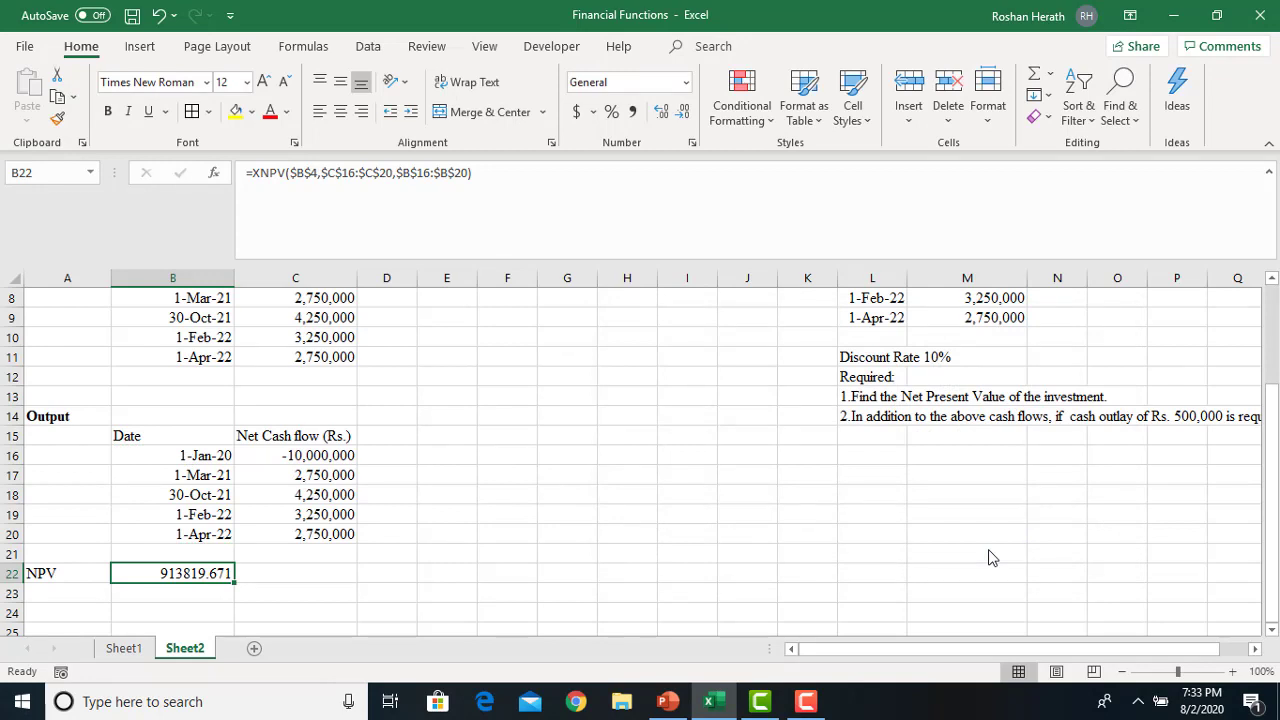
# - Format the NPV result in B22 with the comma style and a yellow fill
pyautogui.click(633, 112)
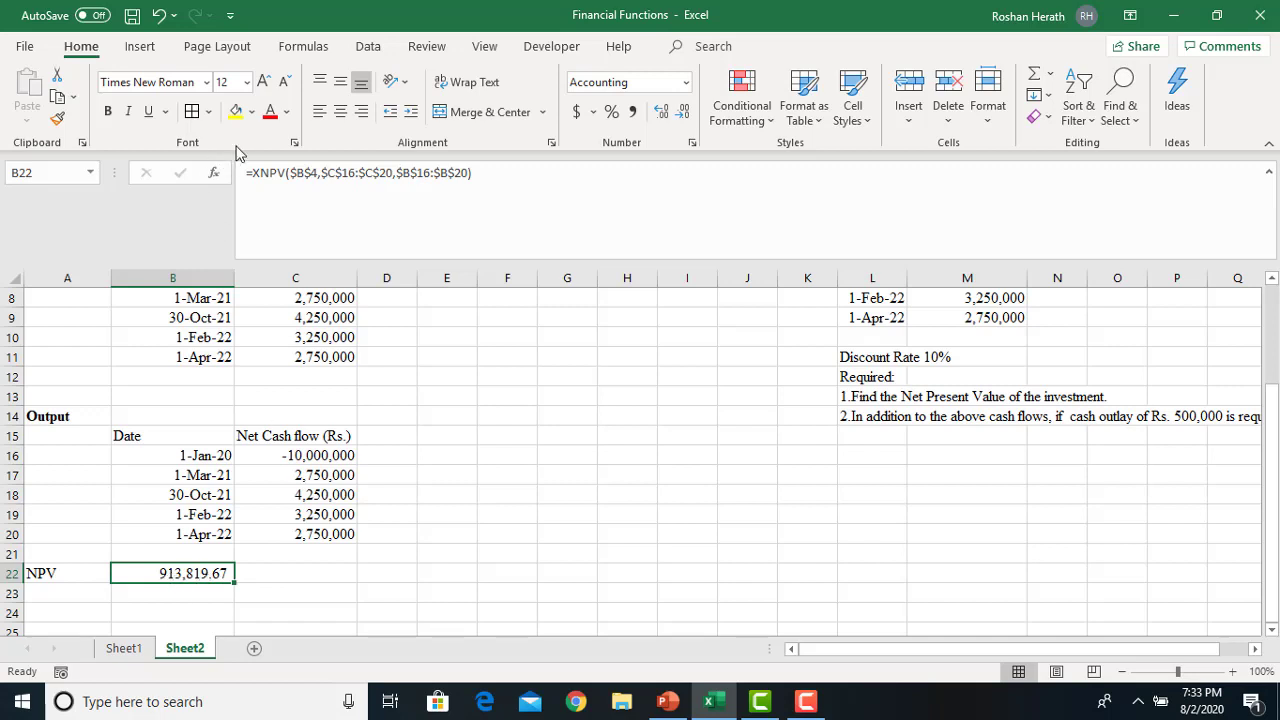
pyautogui.click(236, 112)
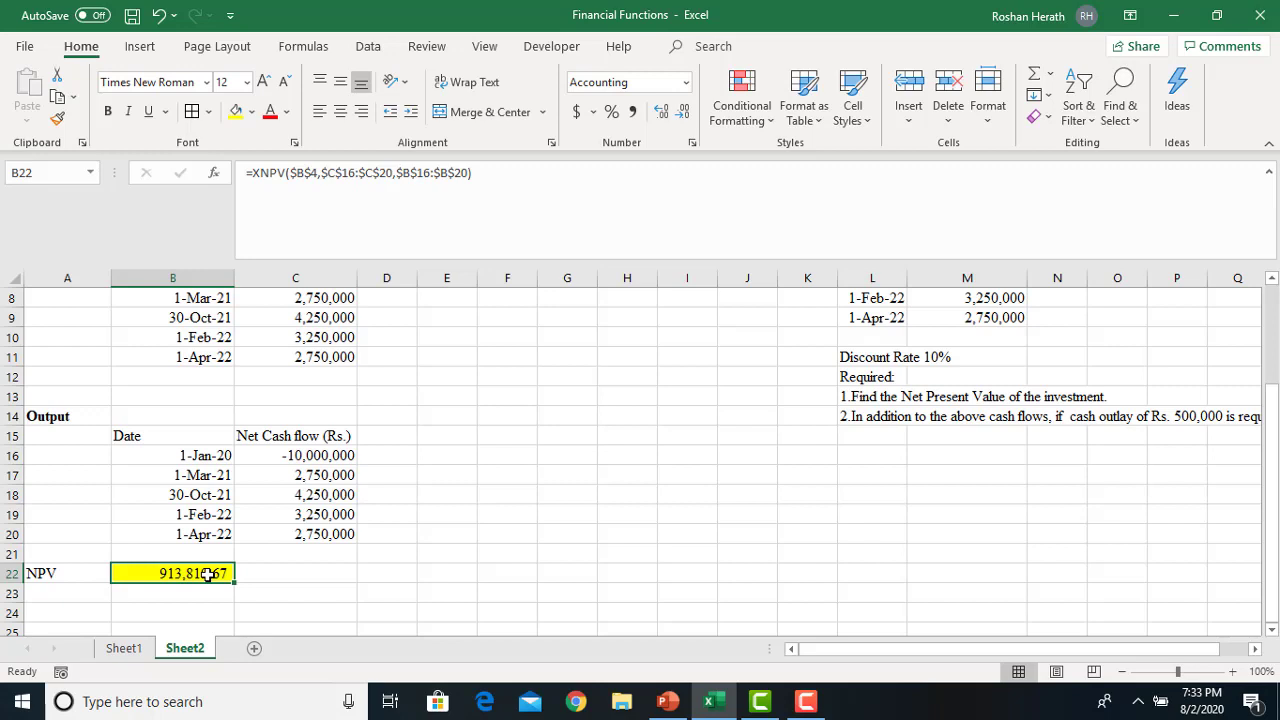
pyautogui.click(205, 456)
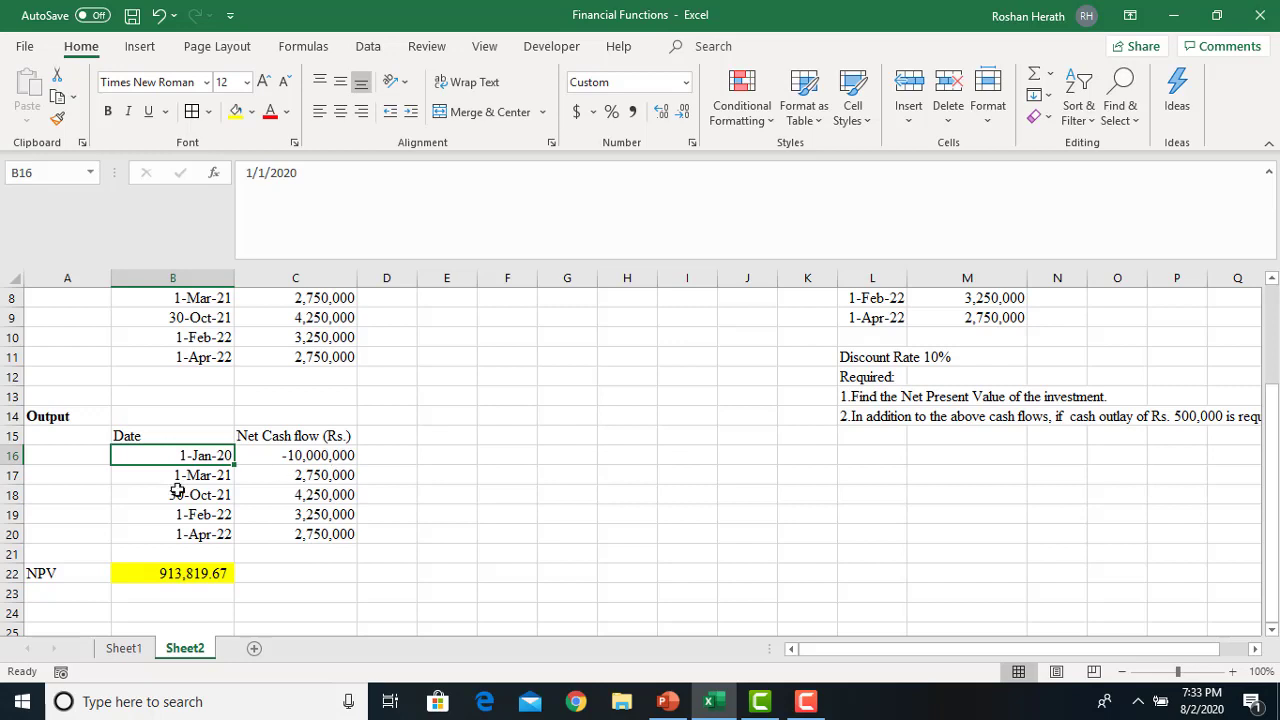
pyautogui.click(155, 573)
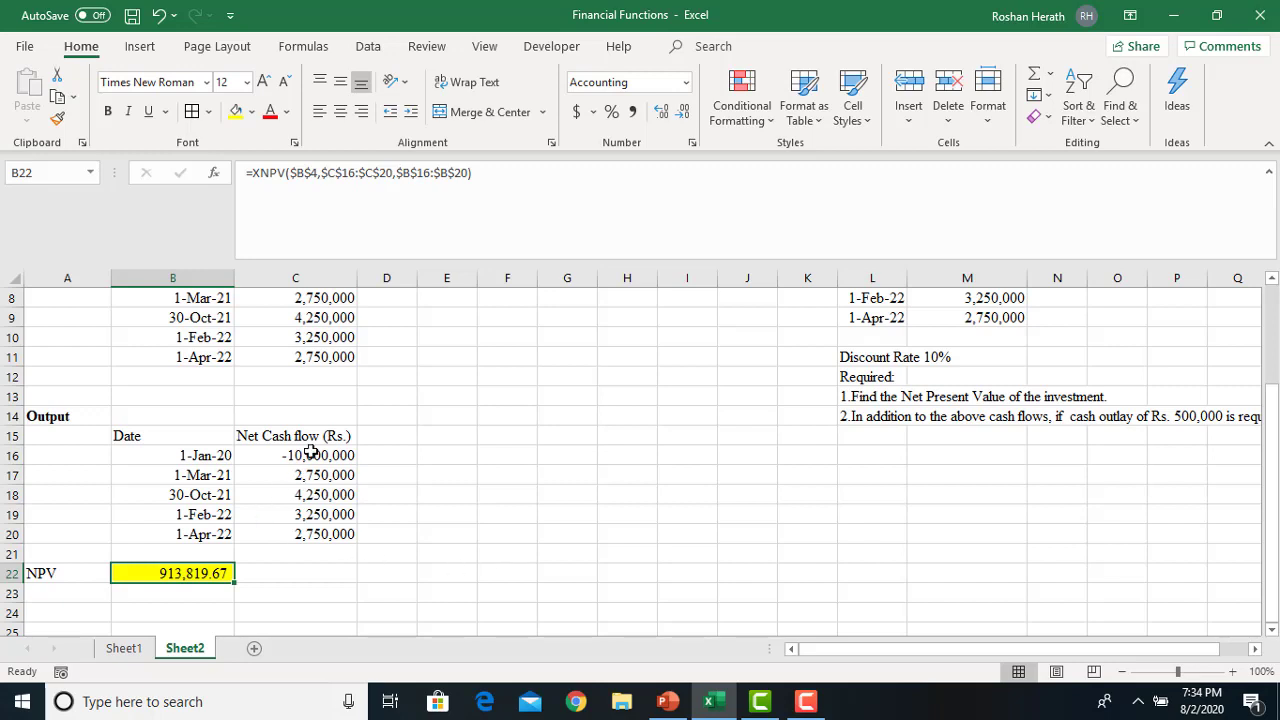
# - Copy the input net cash flow column C6:C11 to G15 and autofit column G
pyautogui.moveTo(1272, 464); pyautogui.dragTo(1272, 454)
pyautogui.moveTo(277, 341); pyautogui.dragTo(290, 432)
pyautogui.hotkey('ctrl', 'c')
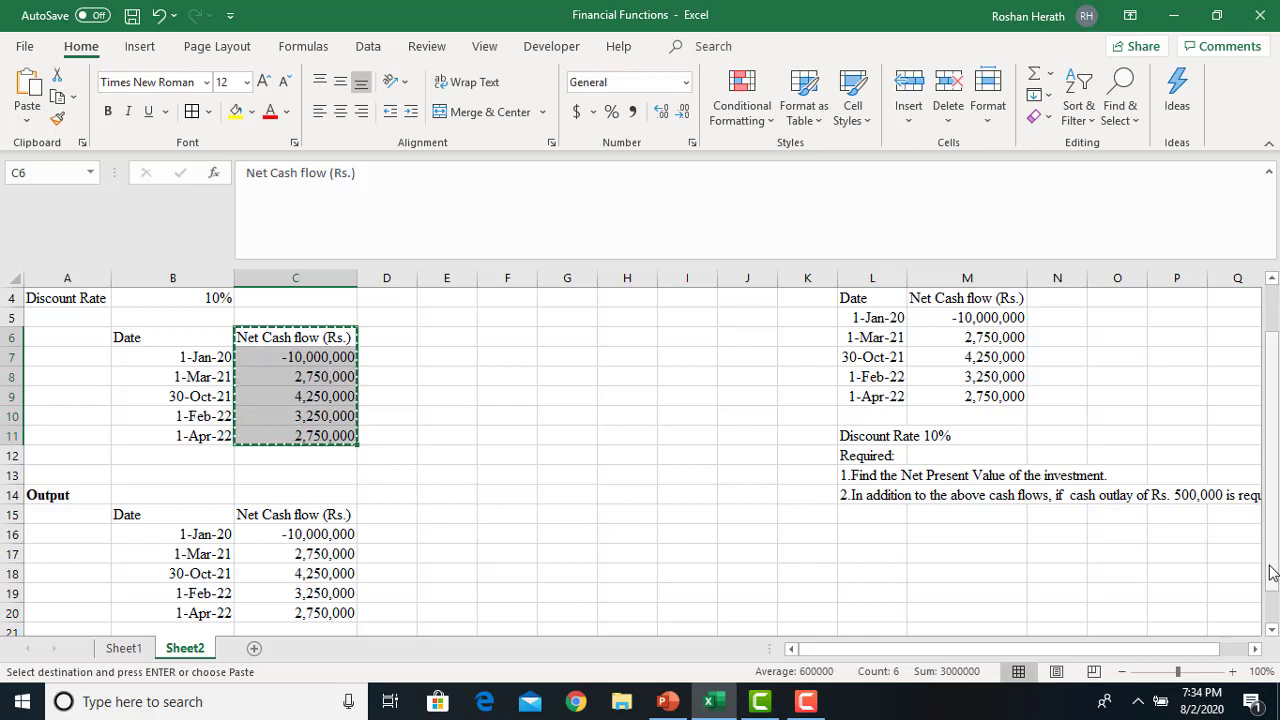
pyautogui.moveTo(1272, 478); pyautogui.dragTo(1272, 490)
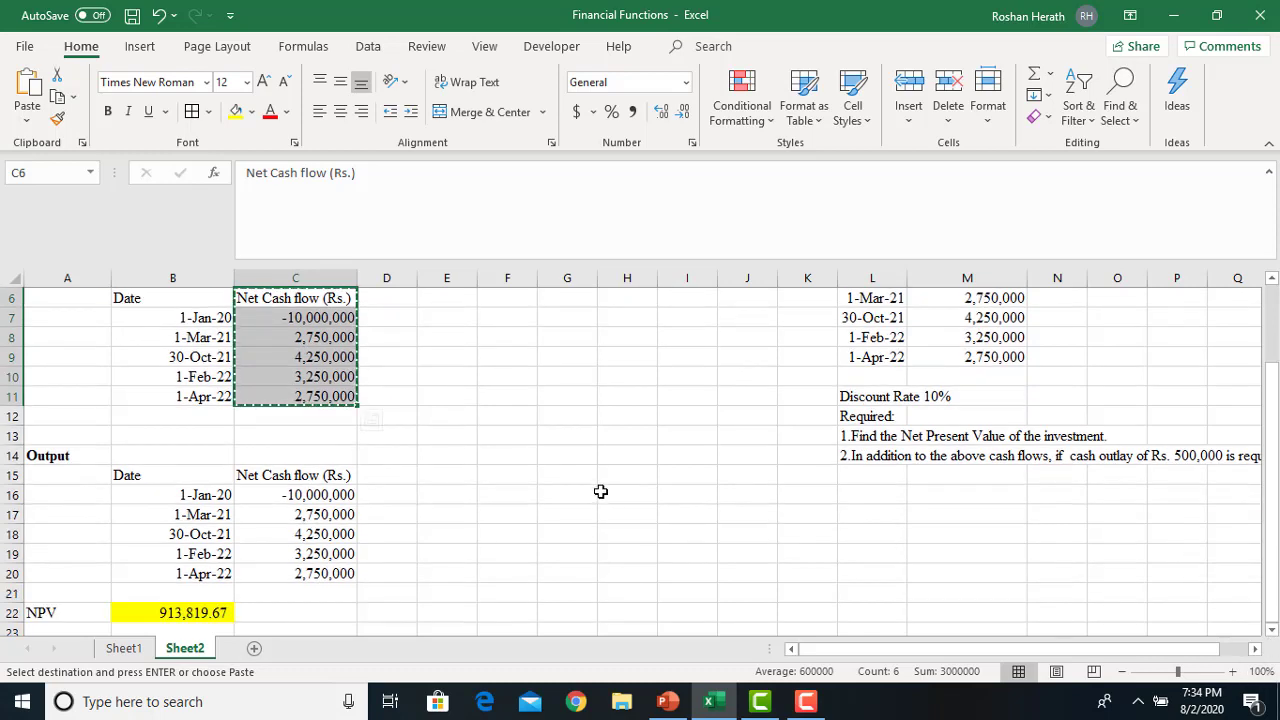
pyautogui.click(565, 474)
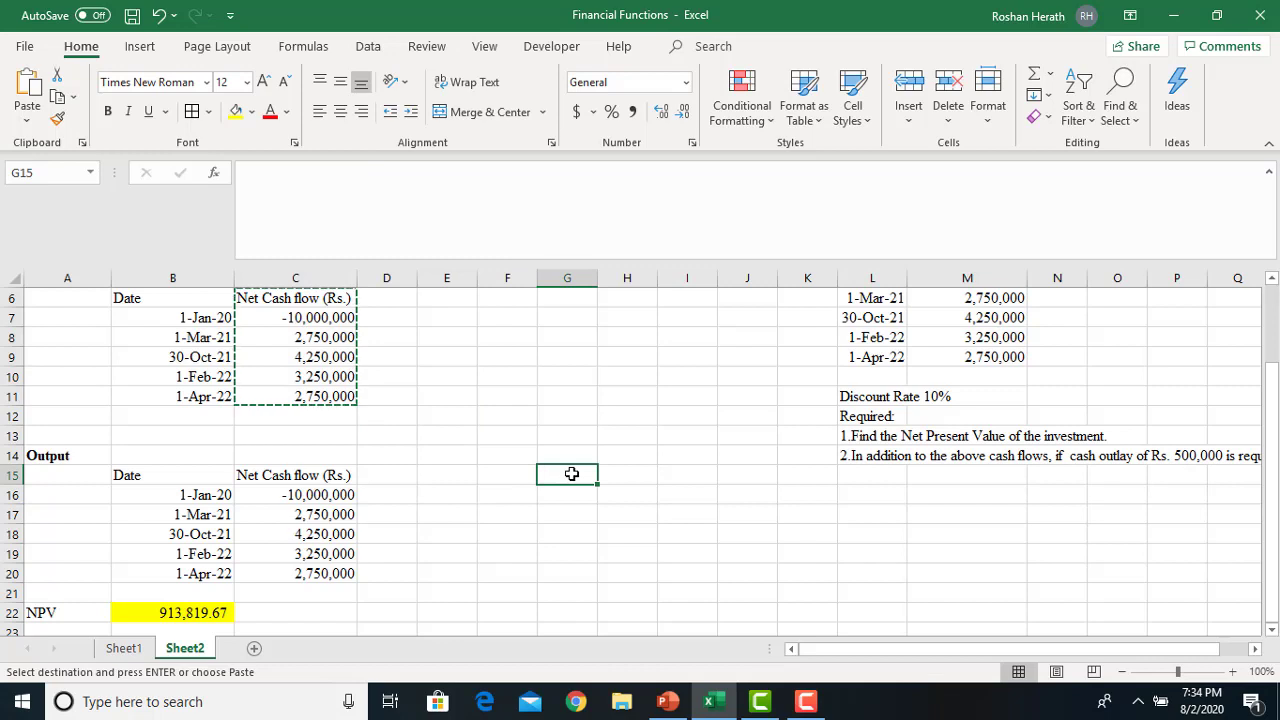
pyautogui.hotkey('ctrl', 'v')
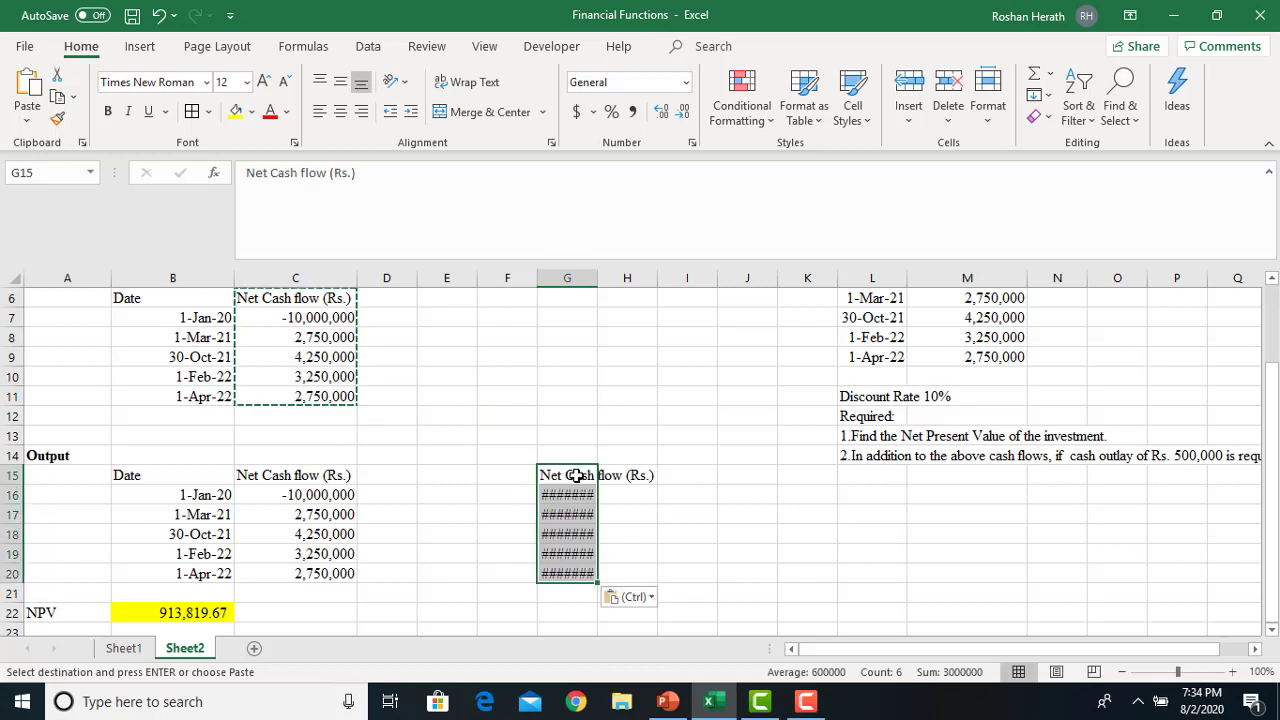
pyautogui.doubleClick(597, 277)
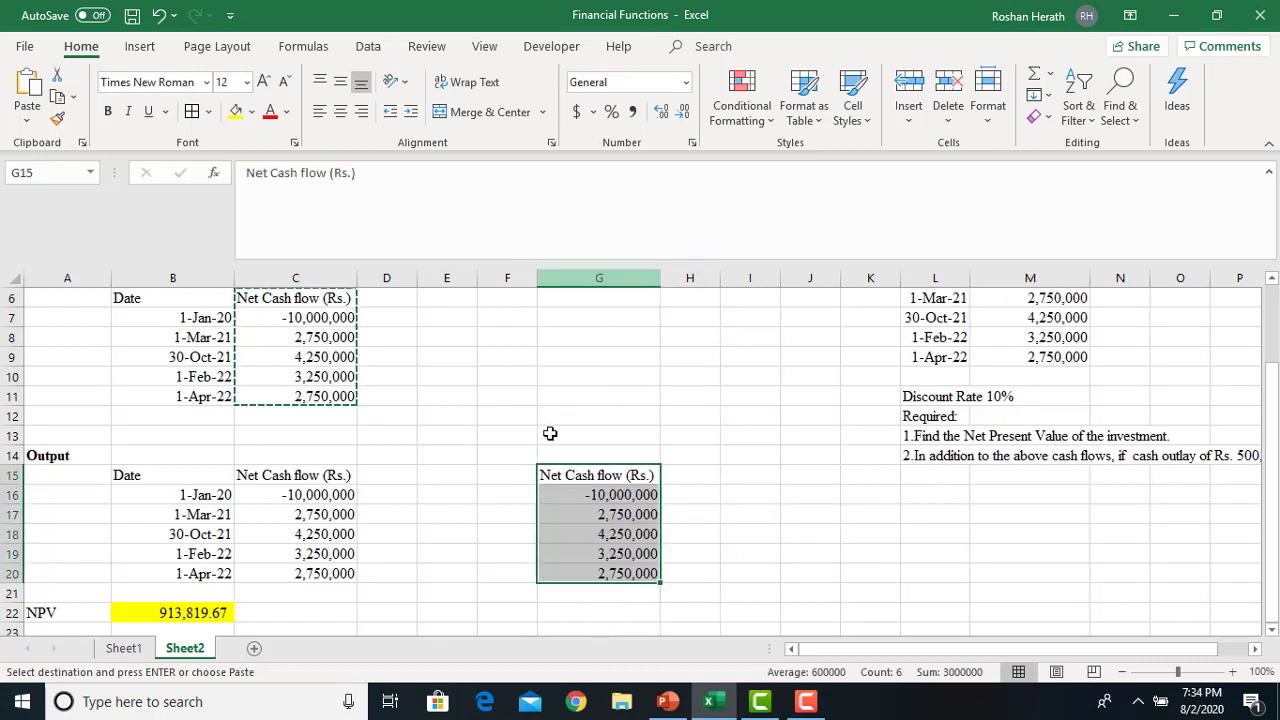
# - Enter the heading "Period" in F15 beside the copied cash flow column
pyautogui.click(506, 480)
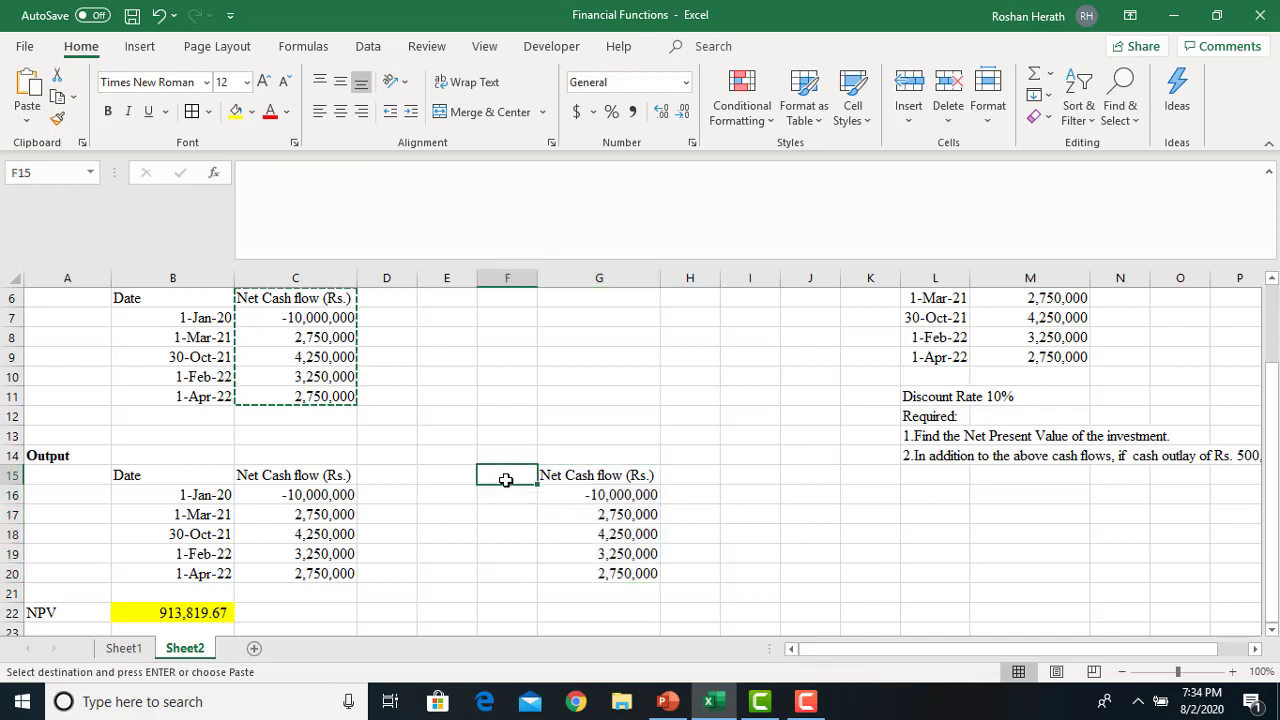
pyautogui.write('pERIOD')
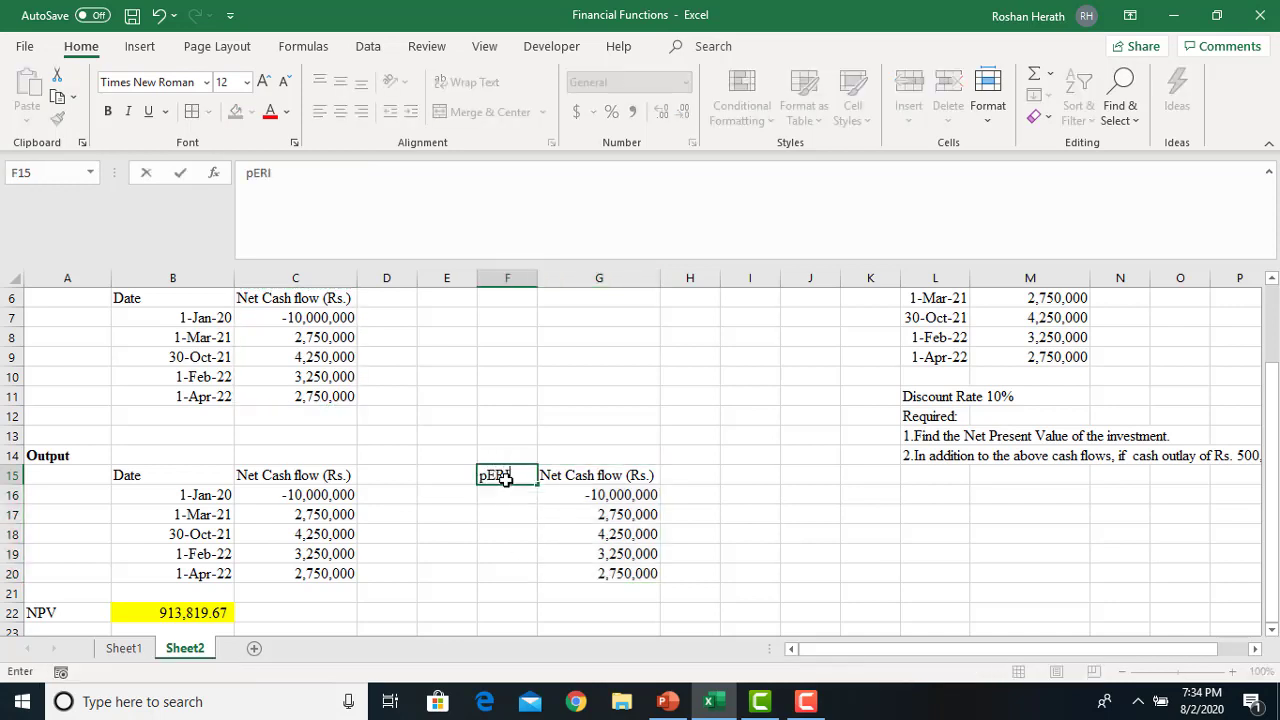
pyautogui.click(507, 497)
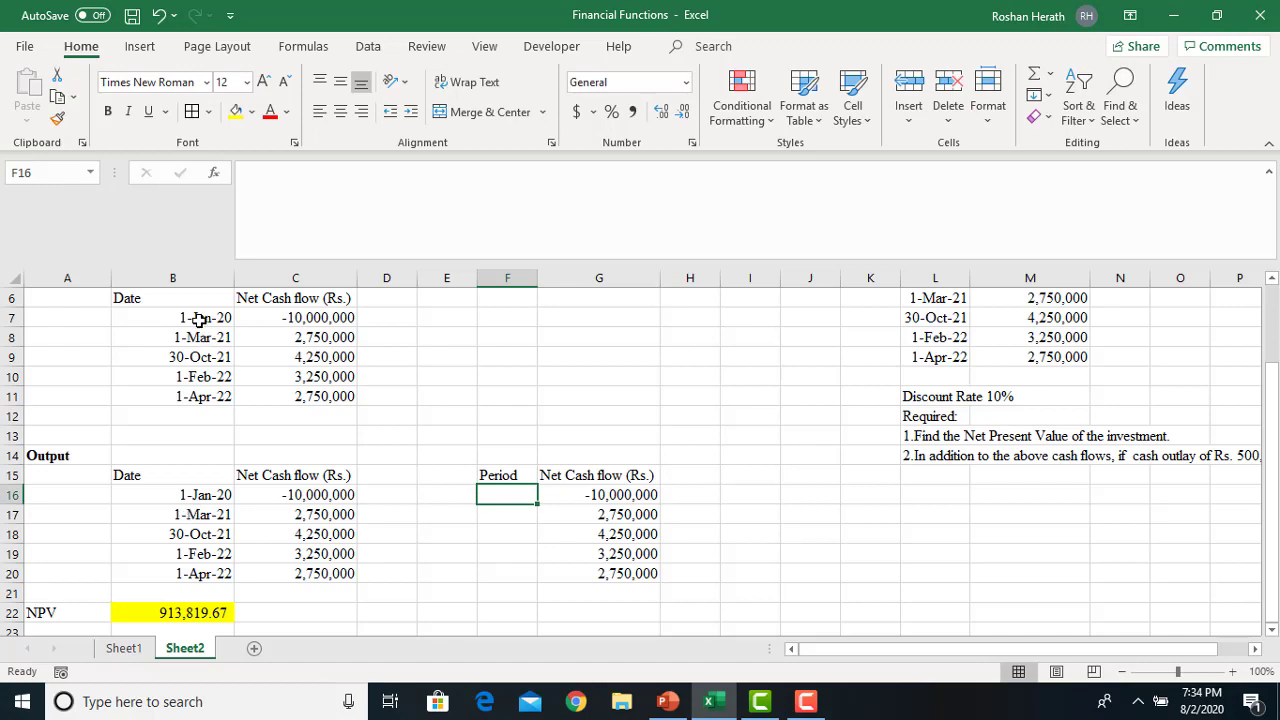
# - Copy the input date column B6:B11 to F15 and widen column F to fit the dates
pyautogui.moveTo(199, 318); pyautogui.dragTo(194, 395)
pyautogui.moveTo(150, 292); pyautogui.dragTo(170, 393)
pyautogui.hotkey('ctrl', 'c')
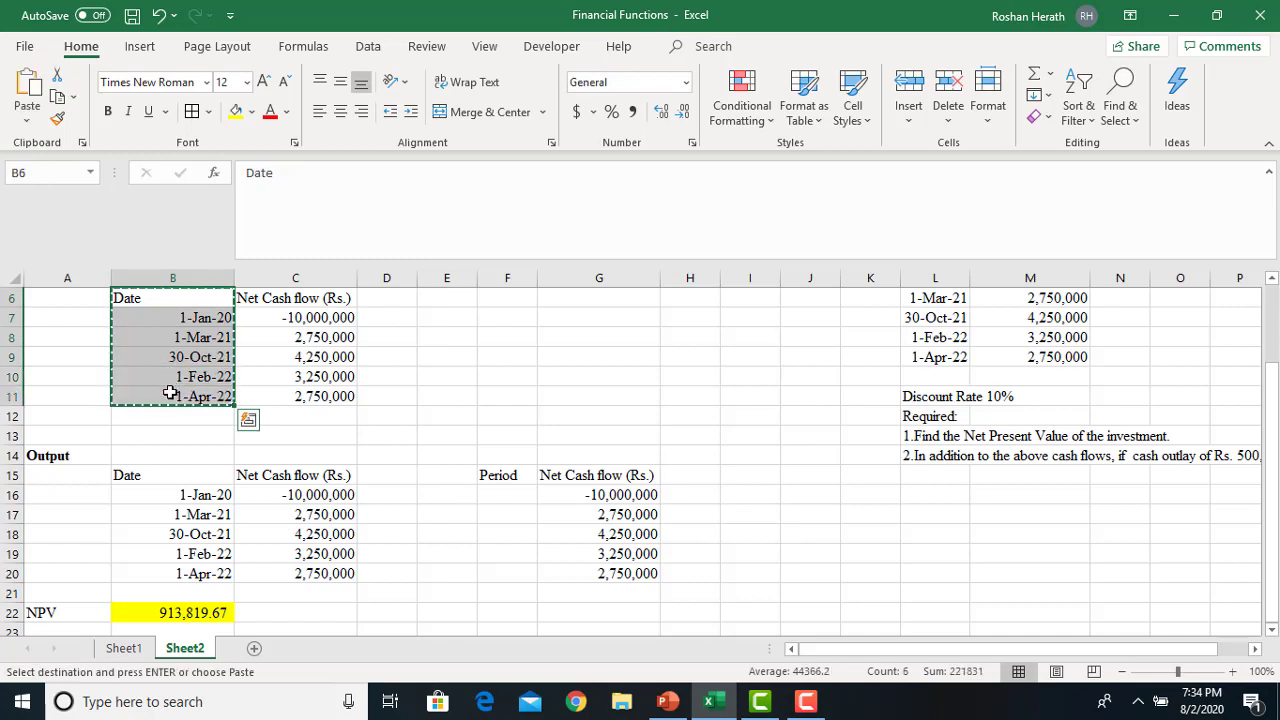
pyautogui.click(498, 476)
pyautogui.hotkey('ctrl', 'v')
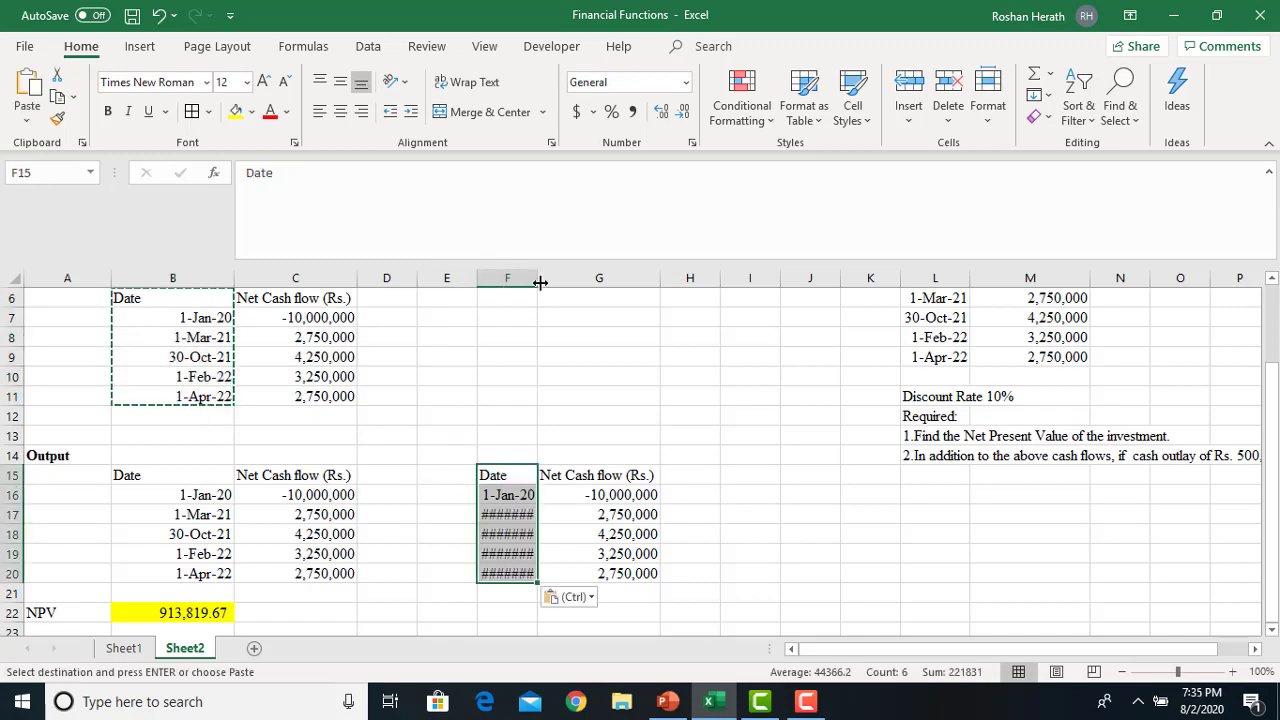
pyautogui.moveTo(540, 280); pyautogui.dragTo(557, 280)
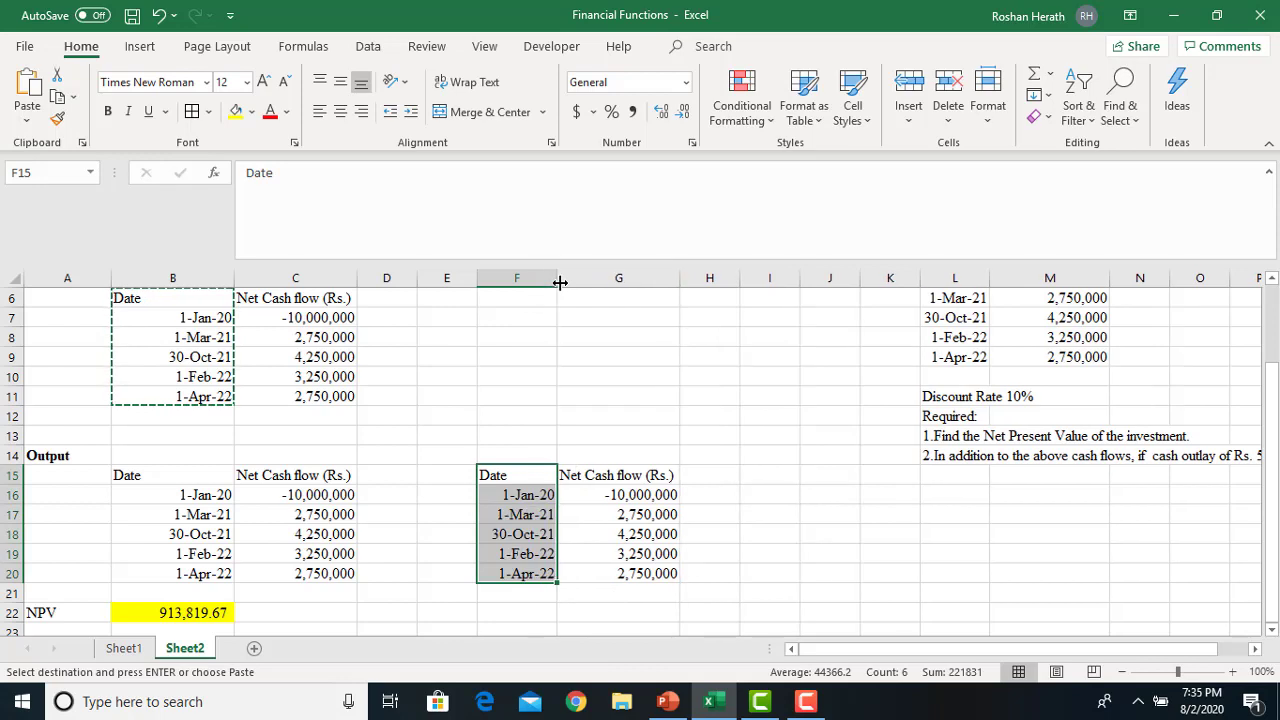
# - Enter the heading "Disconting Factor" in H15 and widen column H to fit it
pyautogui.click(719, 470)
pyautogui.moveTo(740, 278); pyautogui.dragTo(770, 278)
pyautogui.write('D')
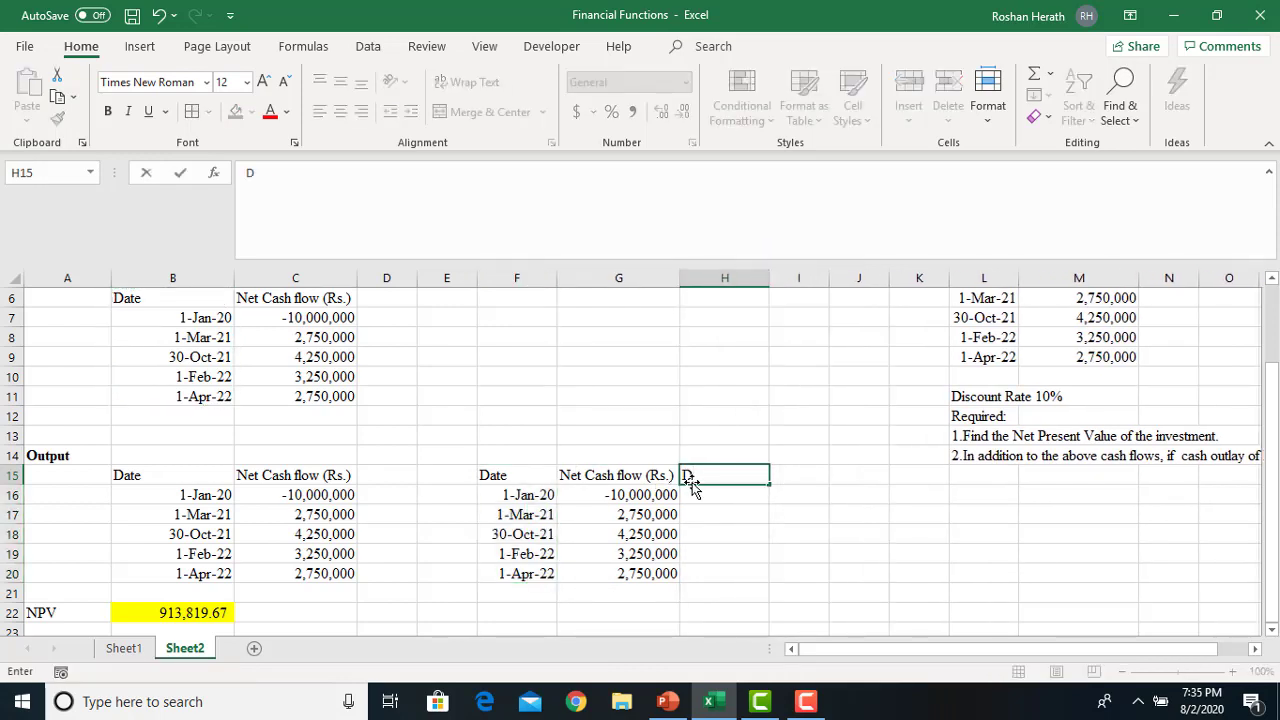
pyautogui.write('isconting F')
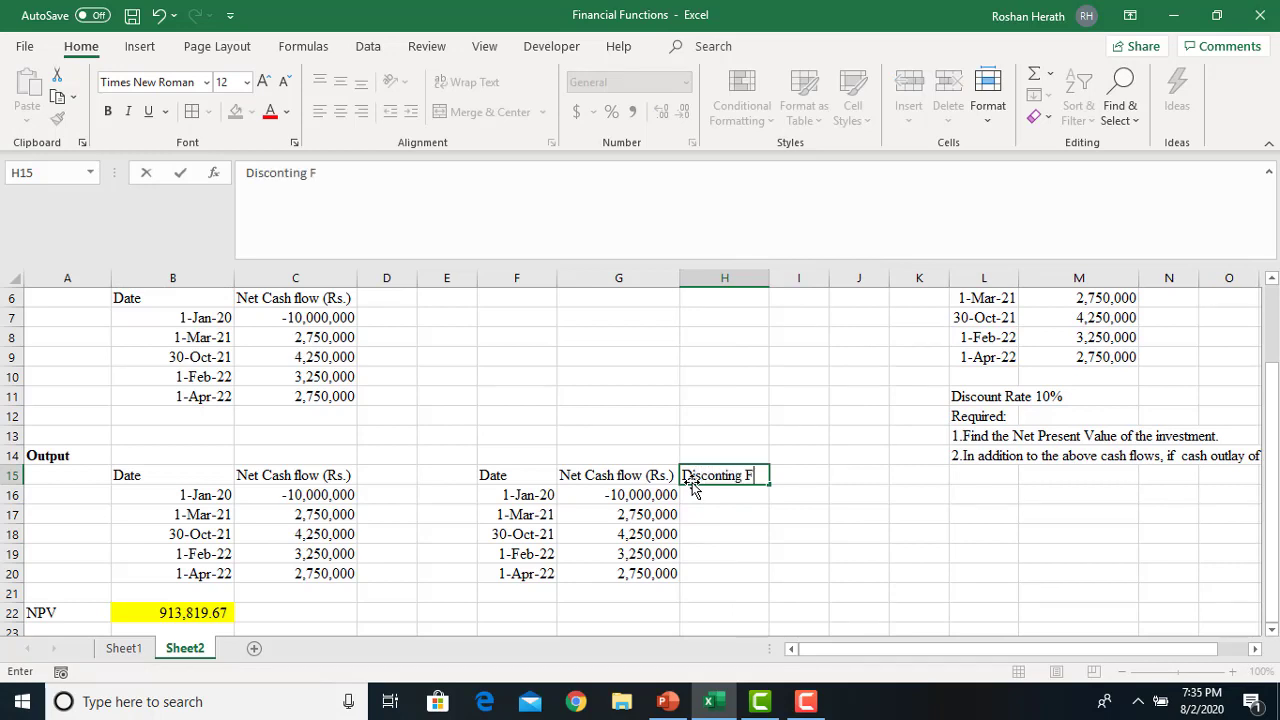
pyautogui.write('actoe')
pyautogui.press('BackSpace')
pyautogui.write('r')
pyautogui.click(840, 476)
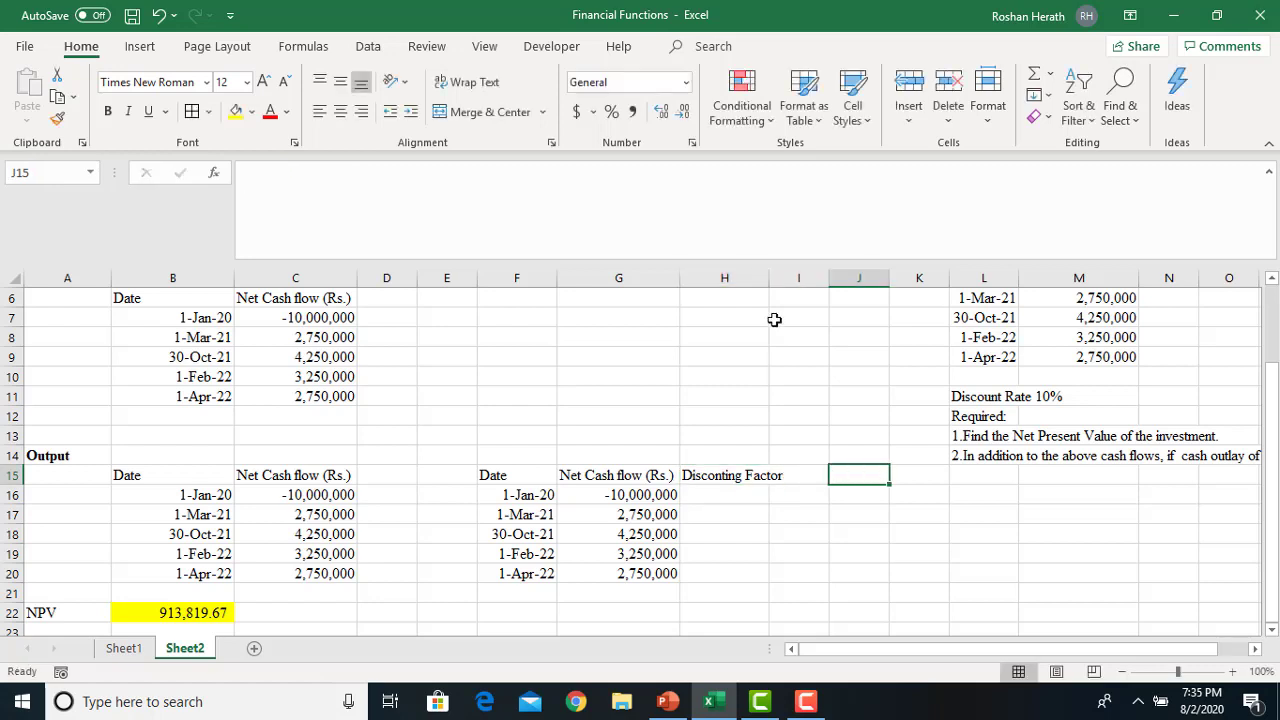
pyautogui.moveTo(770, 286); pyautogui.dragTo(790, 286)
# - Enter a discounting factor of 1 in H16 for the 1-Jan-20 cash flow
pyautogui.click(729, 494)
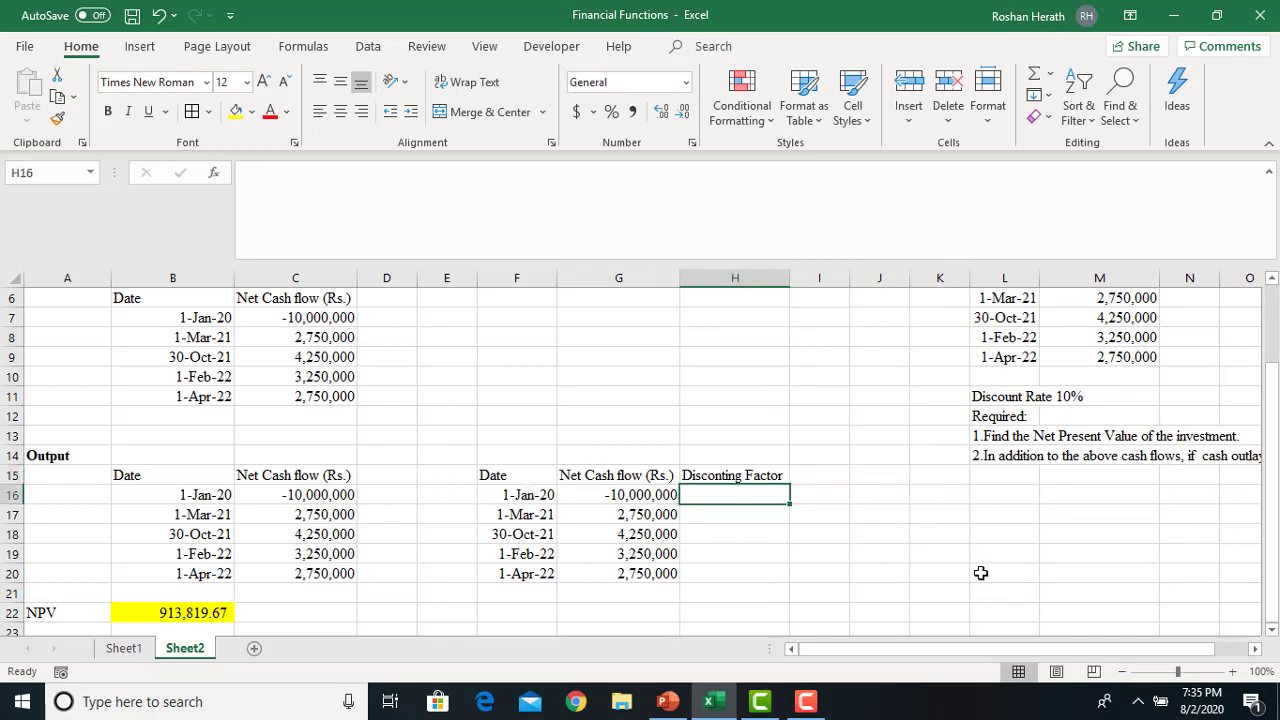
pyautogui.write('1')
pyautogui.press('Return')
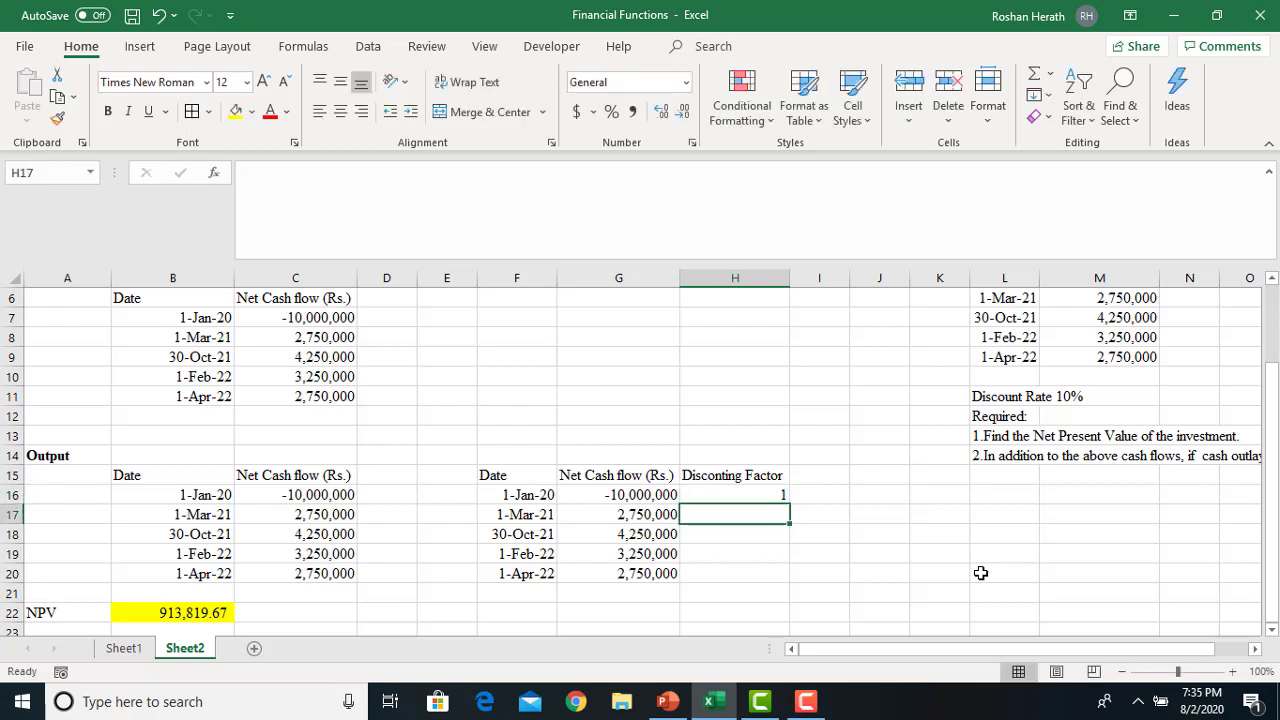
# - Enter the heading "Discounted Cashflows" in I15 and widen column I to fit it
pyautogui.click(823, 479)
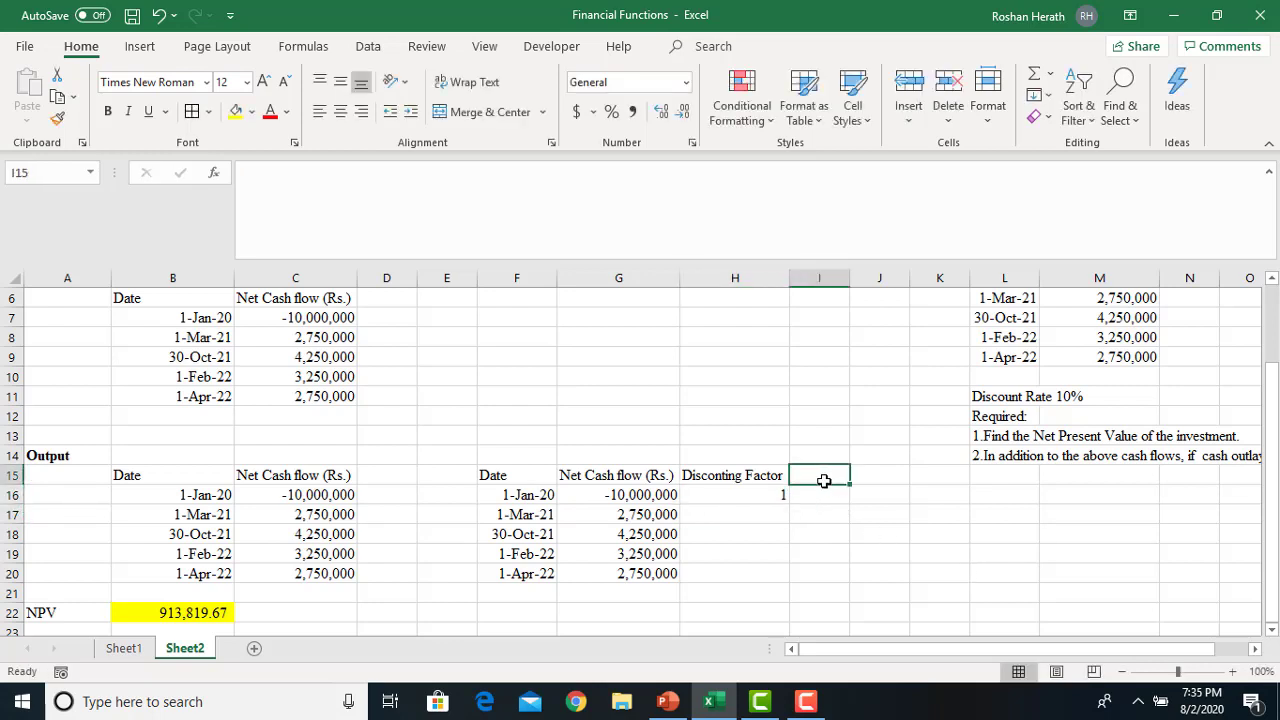
pyautogui.write('Disc')
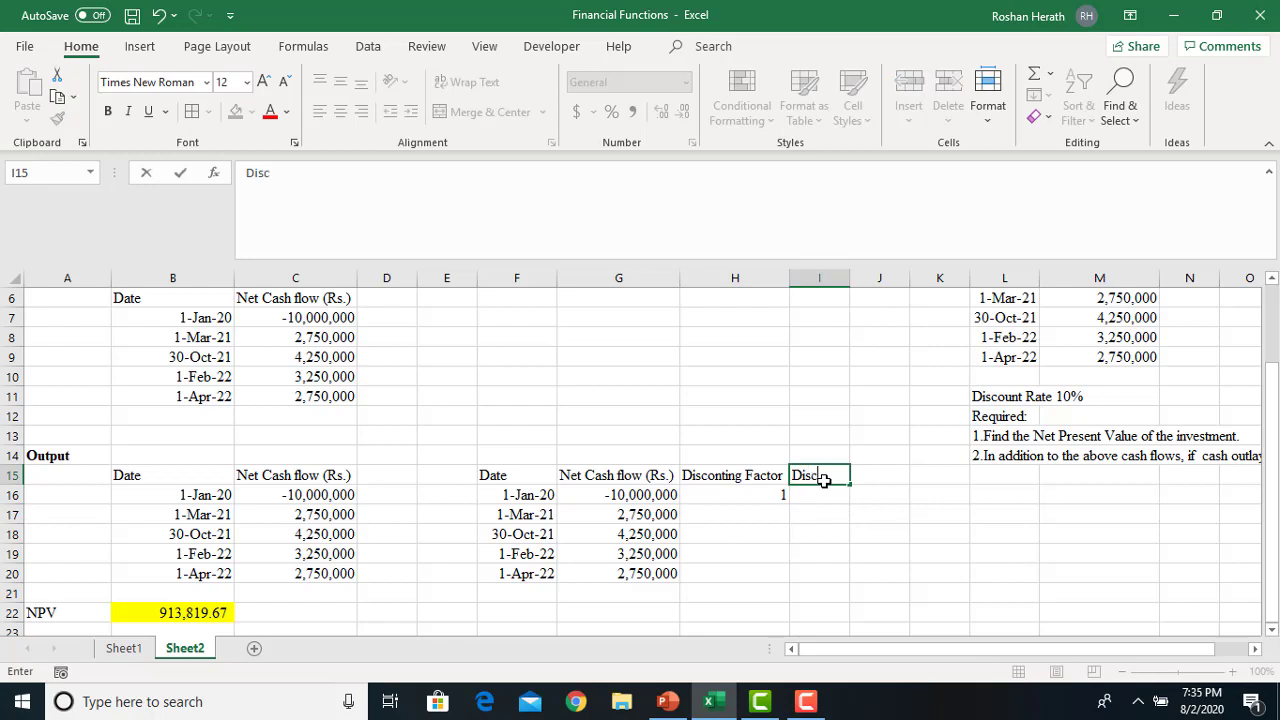
pyautogui.write('ounted Cas')
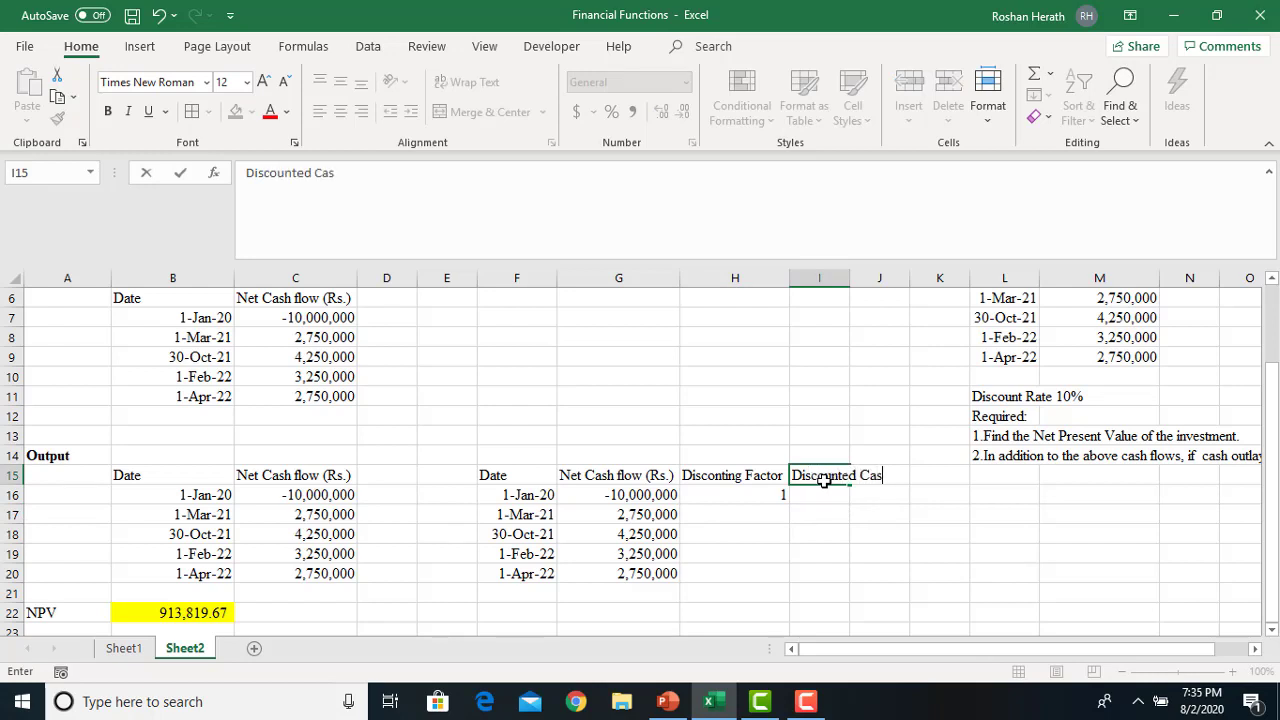
pyautogui.write('hflows')
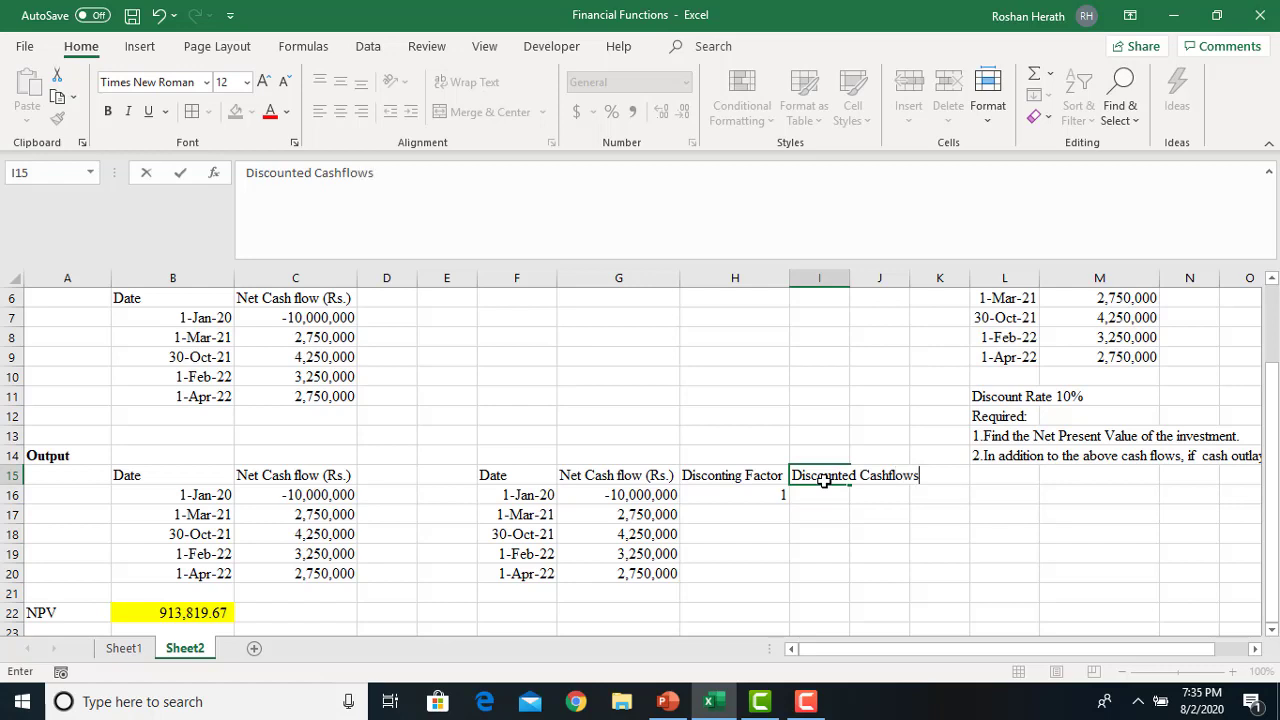
pyautogui.click(862, 536)
pyautogui.moveTo(849, 279); pyautogui.dragTo(922, 288)
# - Write the period expression 1+(2/12) as text in K17 for the 1-Mar-21 cash flow
pyautogui.click(743, 517)
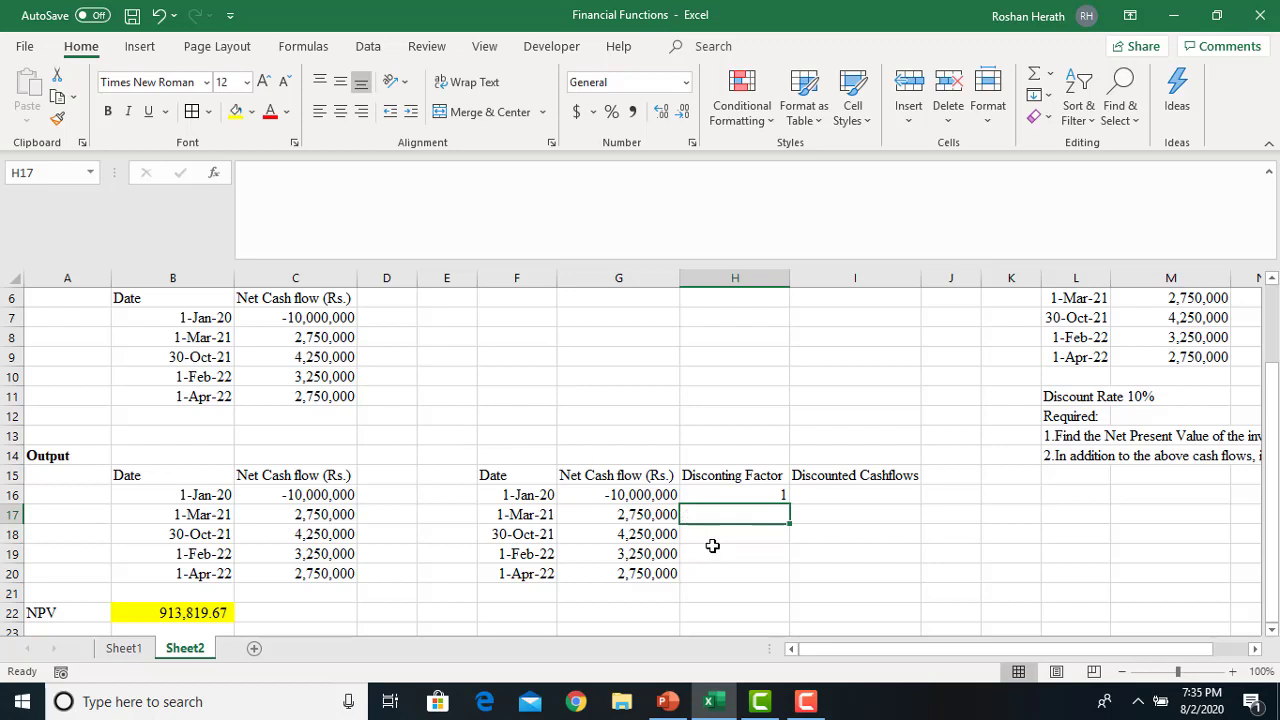
pyautogui.click(520, 514)
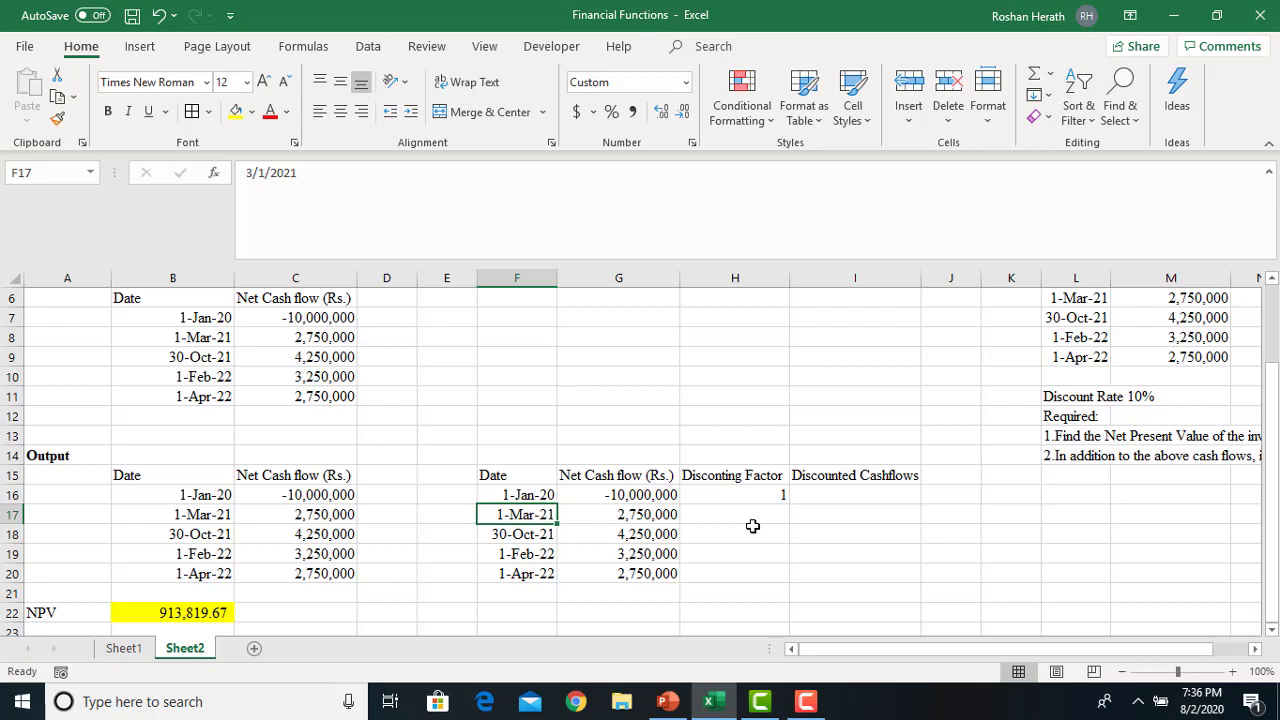
pyautogui.click(1005, 515)
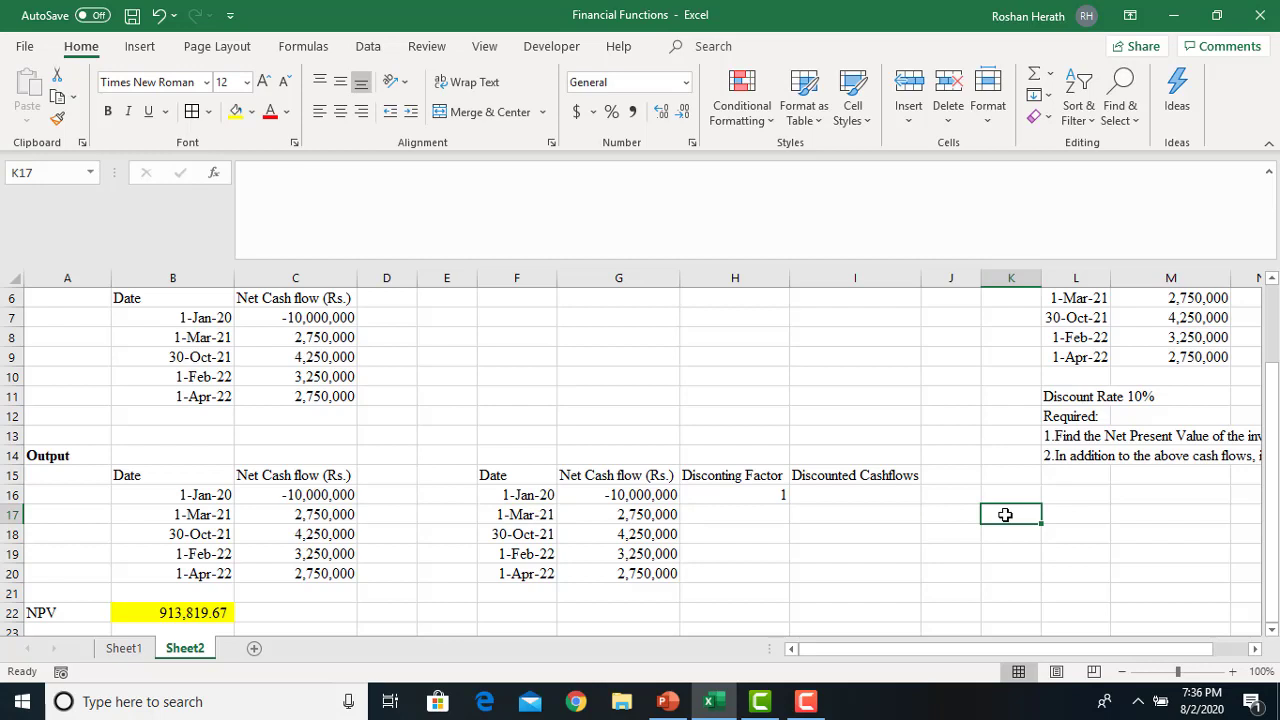
pyautogui.write('1+')
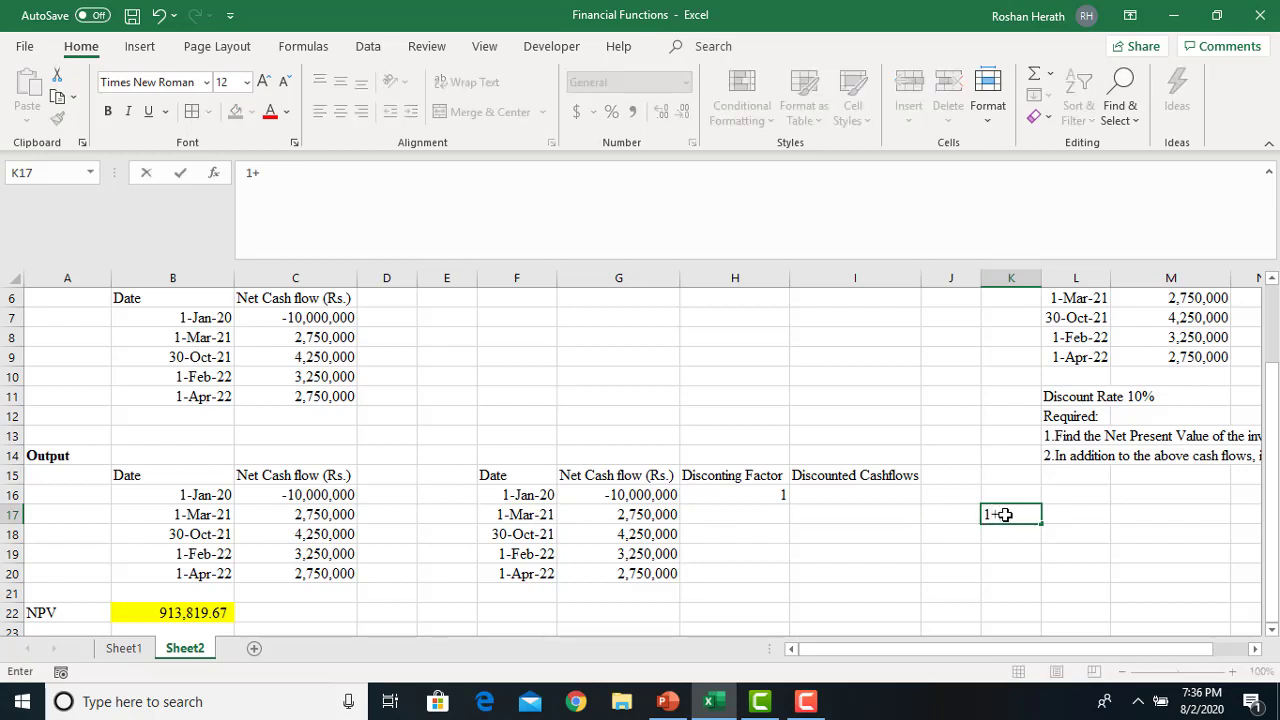
pyautogui.write('(2/12)')
pyautogui.press('Return')
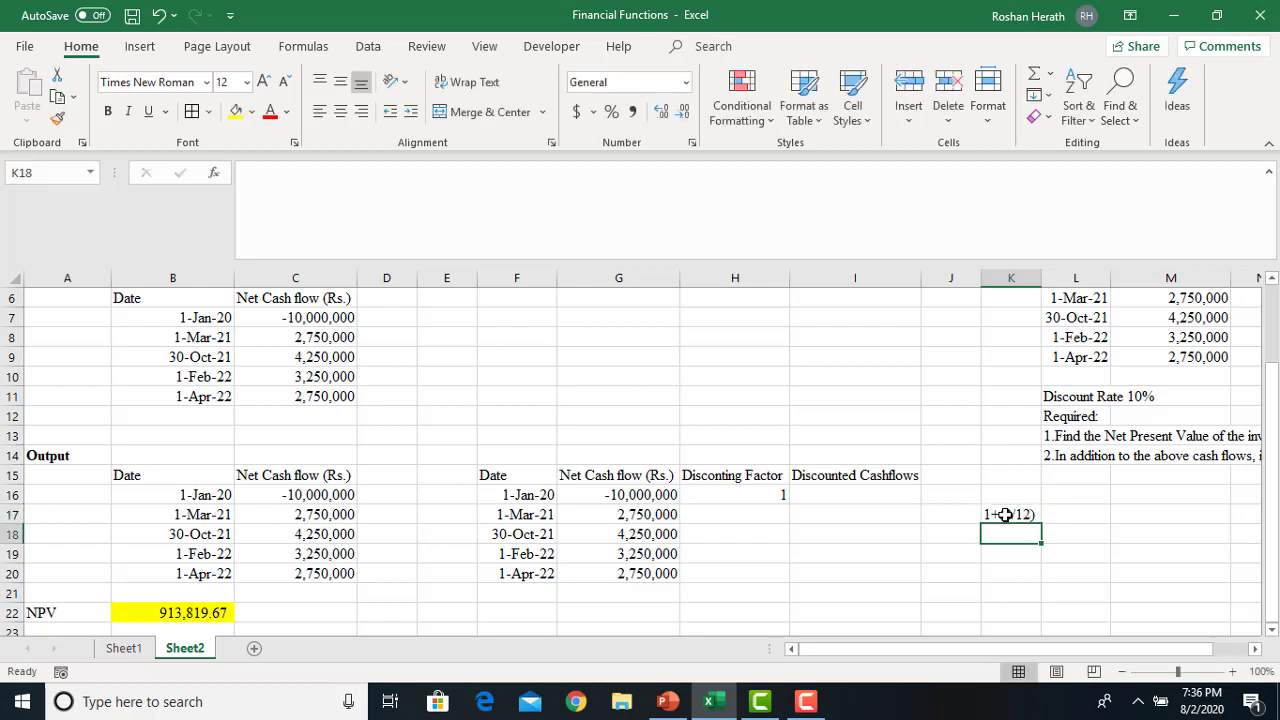
# - Try to evaluate the period expression in L17 with the formula =K17
pyautogui.click(1074, 515)
pyautogui.write('=')
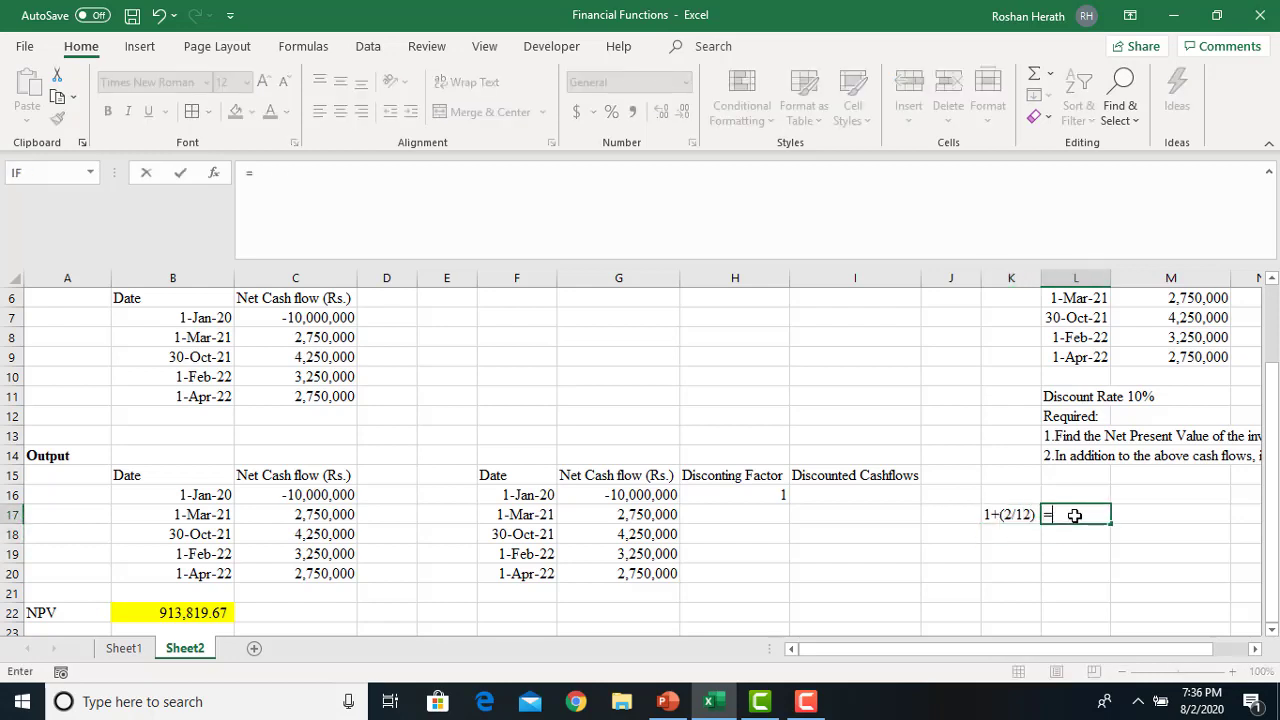
pyautogui.click(1001, 514)
pyautogui.press('Return')
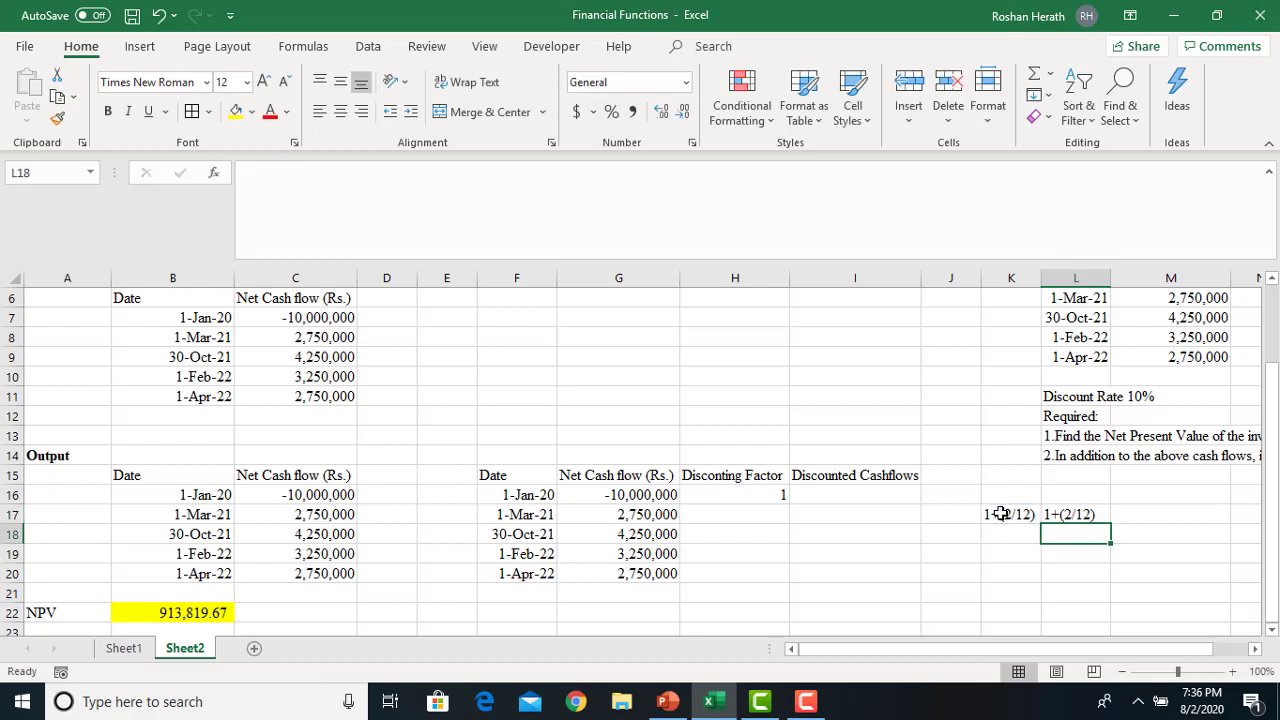
pyautogui.click(1054, 515)
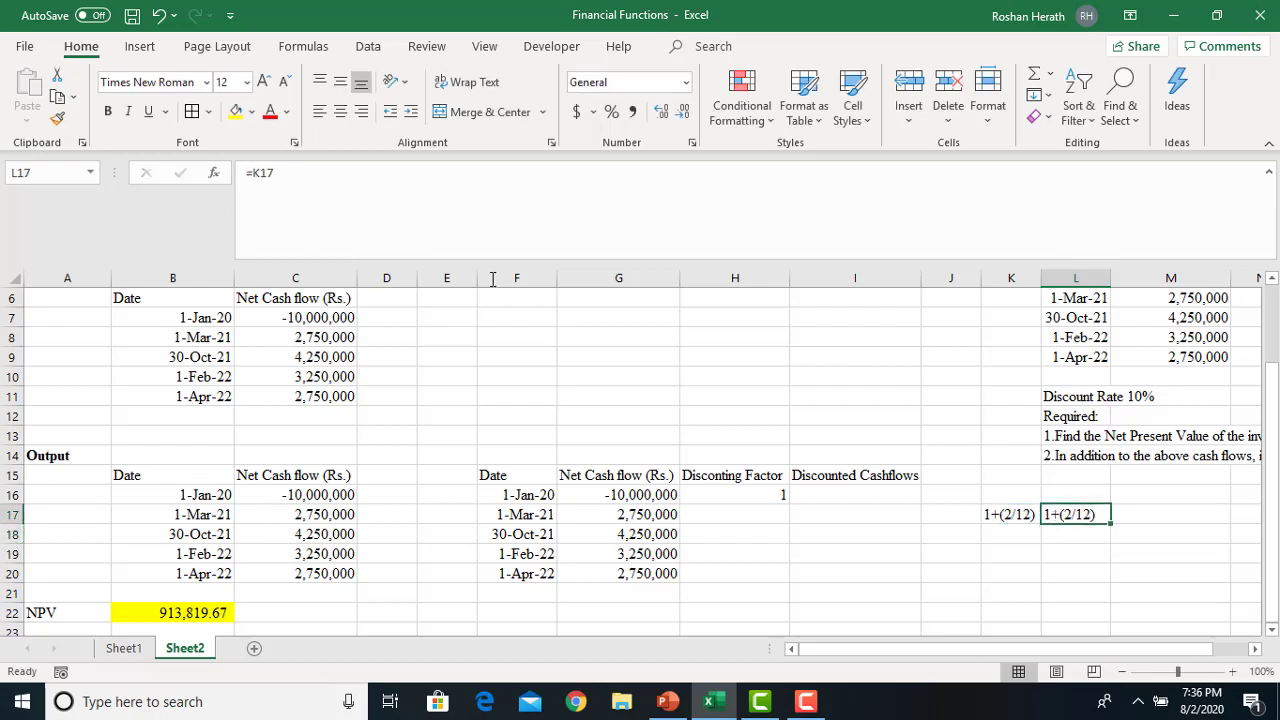
# - Clear the cell reference formula from L17
pyautogui.doubleClick(1050, 514)
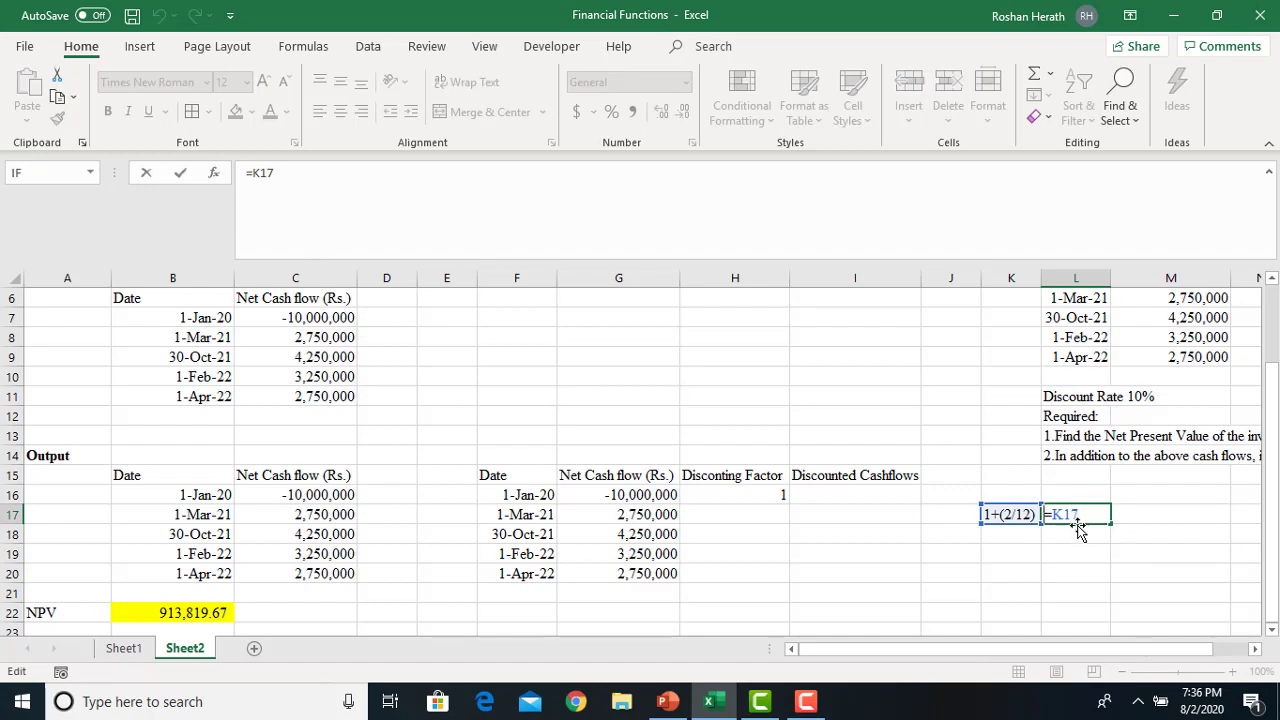
pyautogui.press('BackSpace')
pyautogui.press('BackSpace')
pyautogui.press('BackSpace')
pyautogui.press('BackSpace')
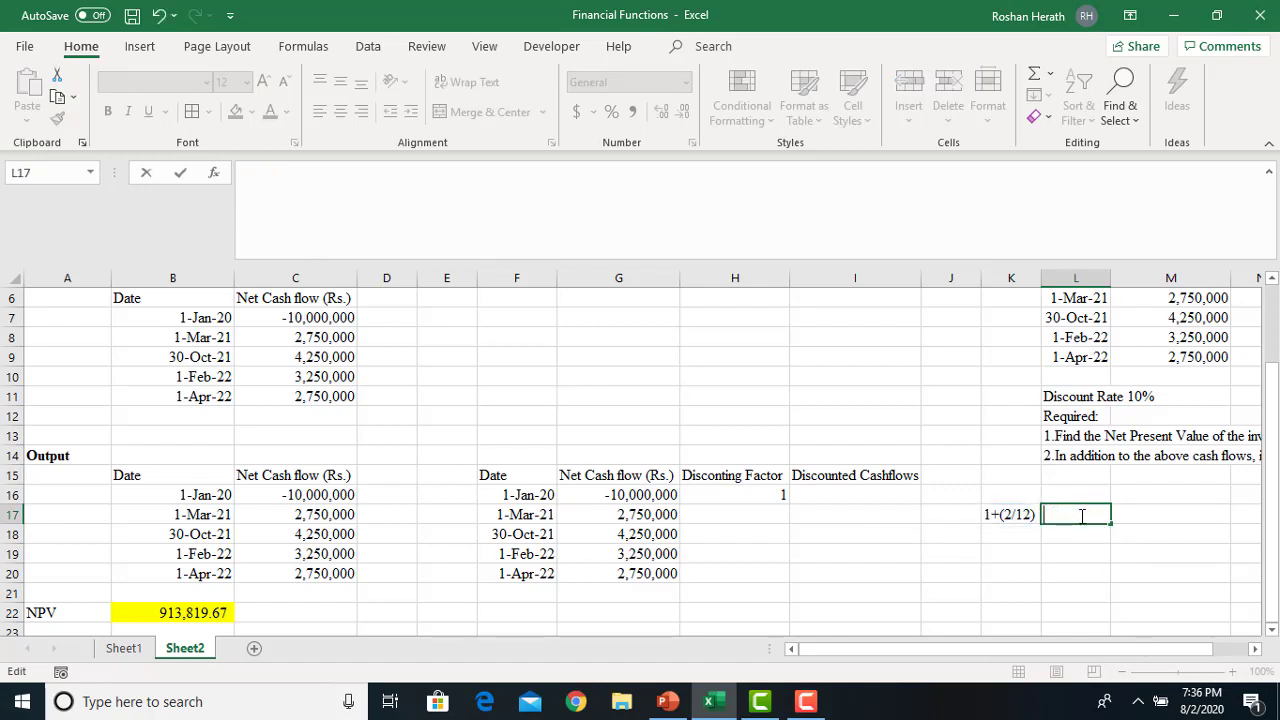
pyautogui.press('Return')
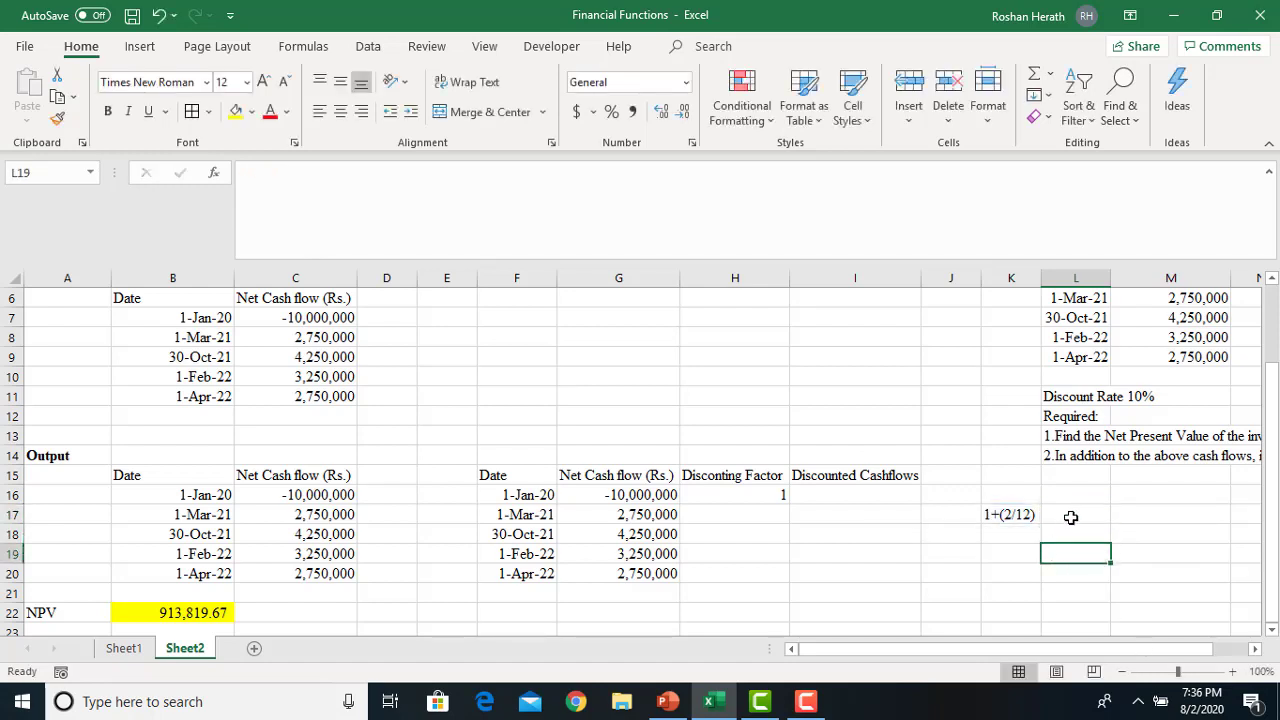
pyautogui.click(1070, 516)
pyautogui.write('=')
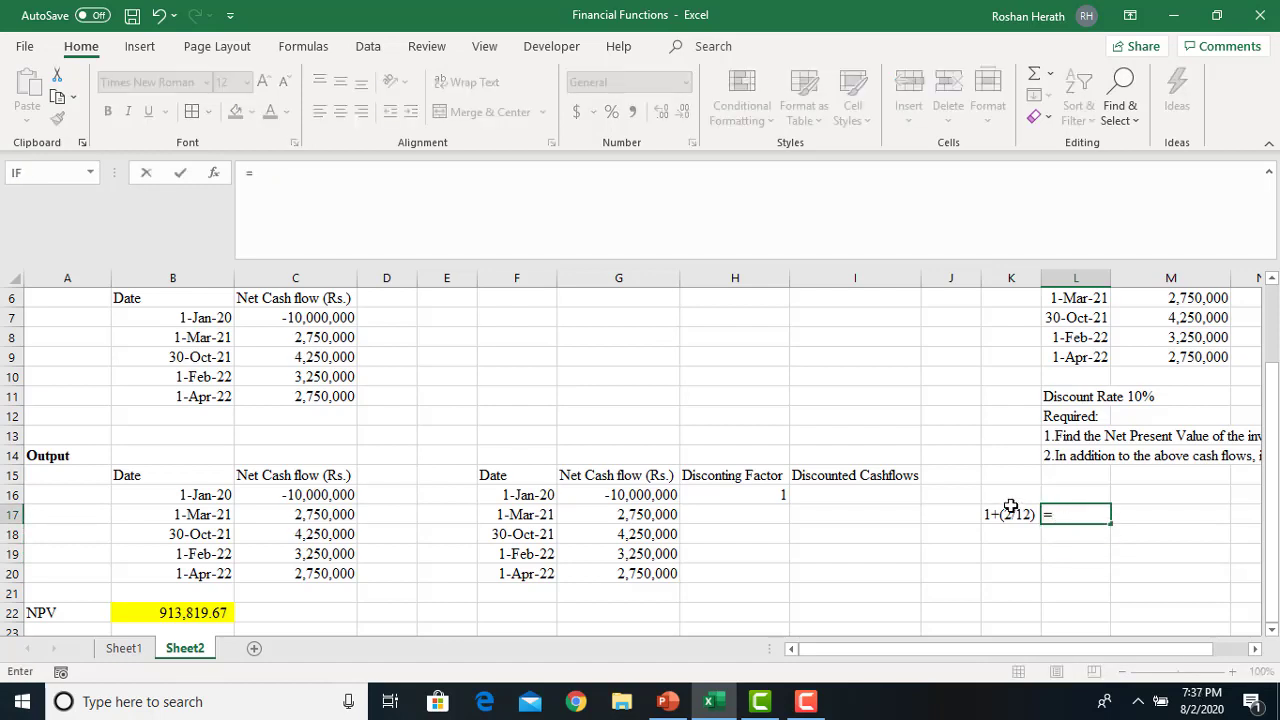
pyautogui.press('BackSpace')
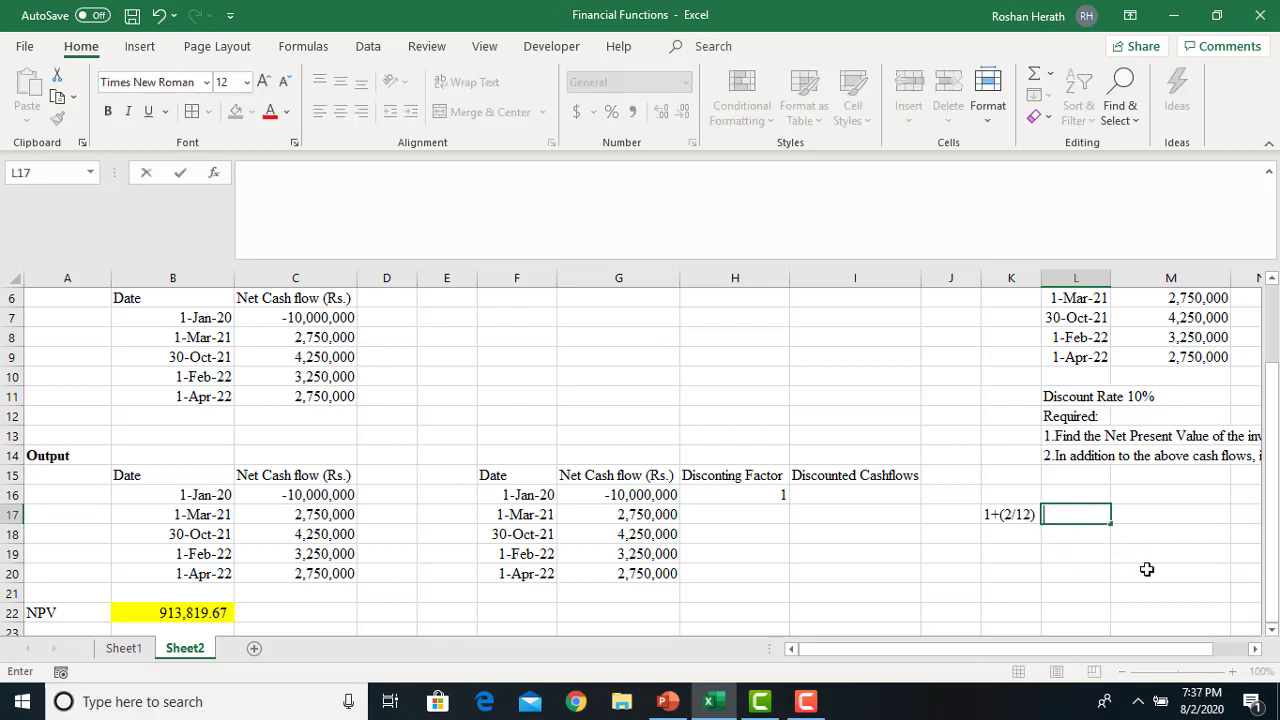
# - Enter the heading "Power" in K16 above the period expression
pyautogui.click(1012, 495)
pyautogui.write('Po')
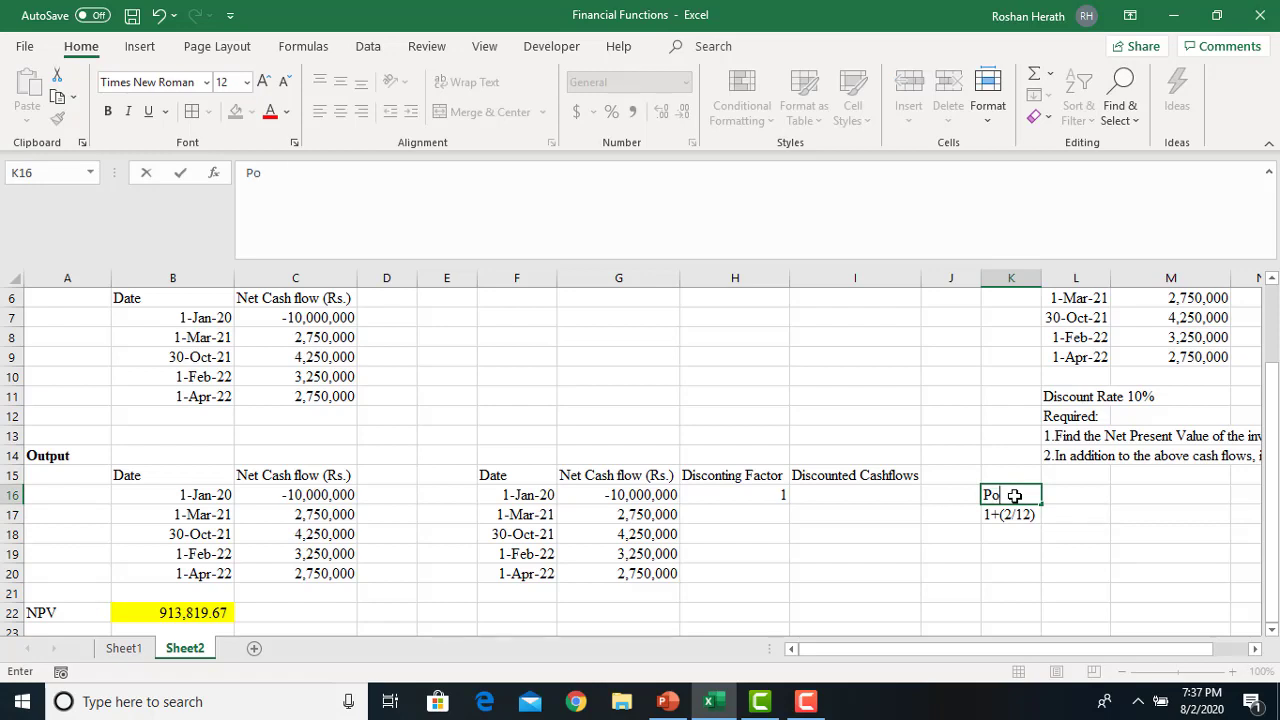
pyautogui.write('wer')
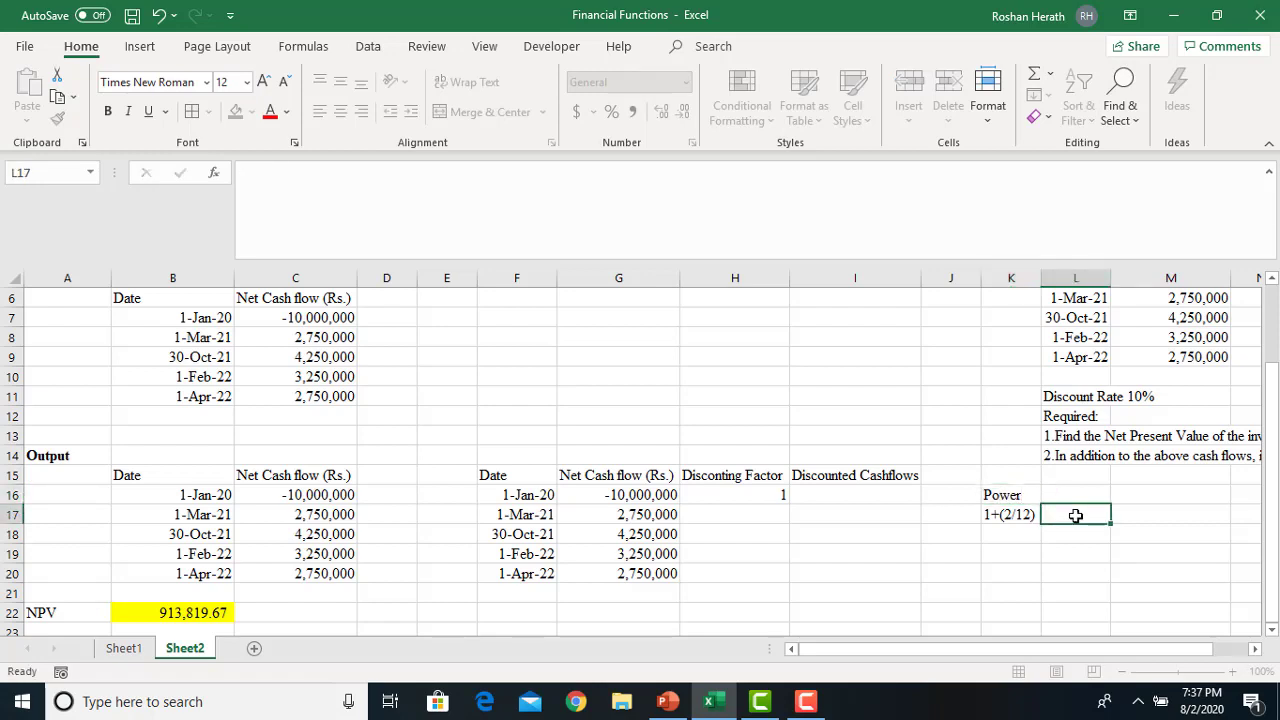
# - Calculate the 1-Mar-21 discounting period in L17 with the formula =1+(2/12)
pyautogui.click(1075, 515)
pyautogui.write('=')
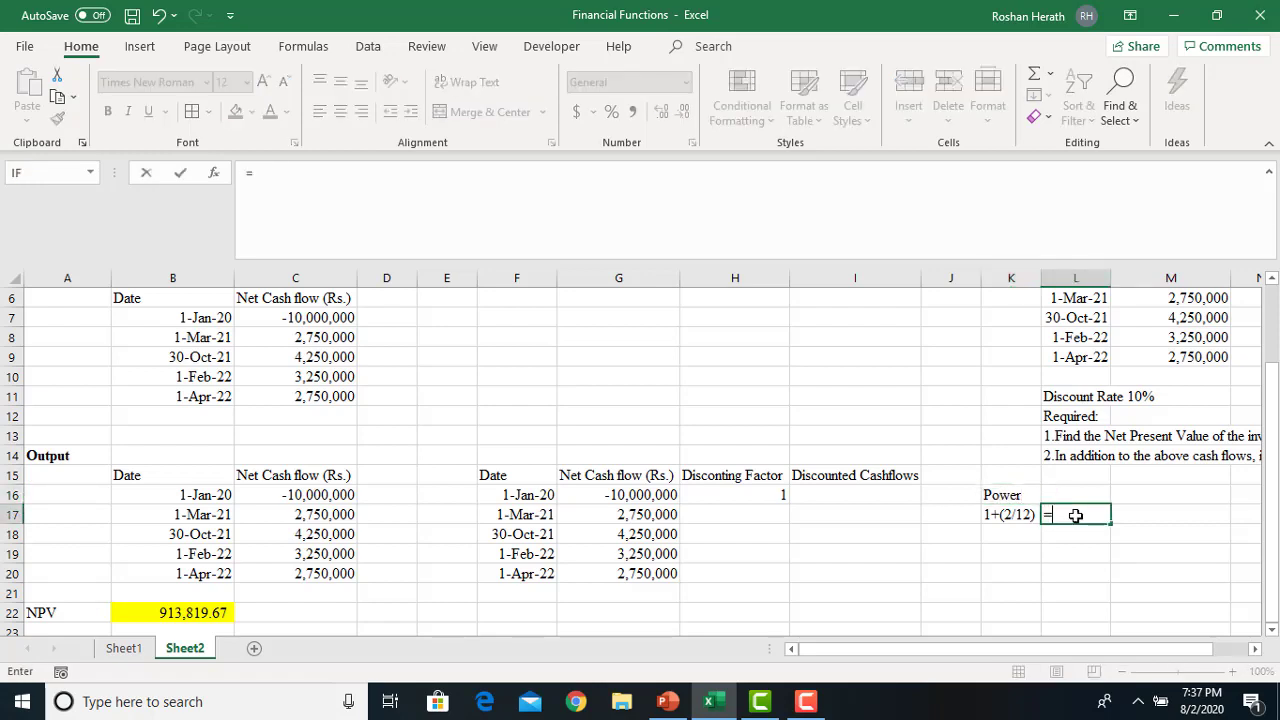
pyautogui.write('1+(2/12)')
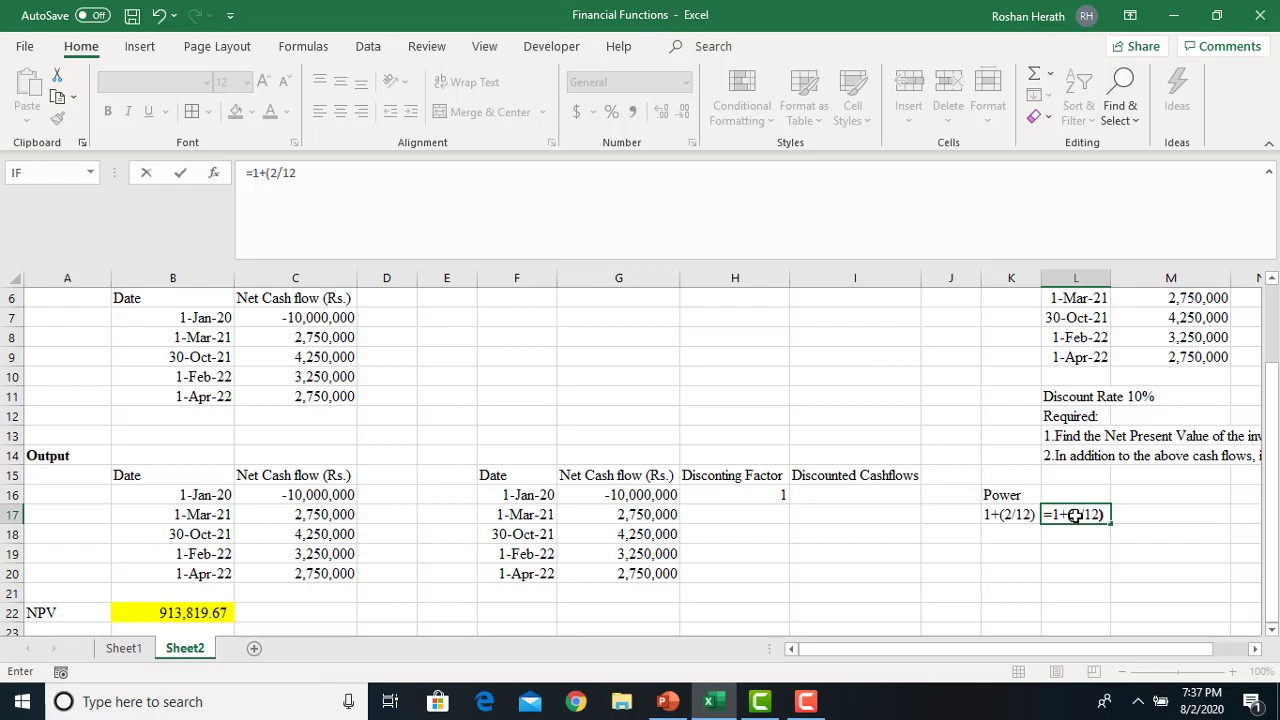
# - Commit the power formula =1+(2/12) in L17 and enter 1/(1+0.1)^ as the 1-Mar-21 discounting factor in H17
pyautogui.press('Return')
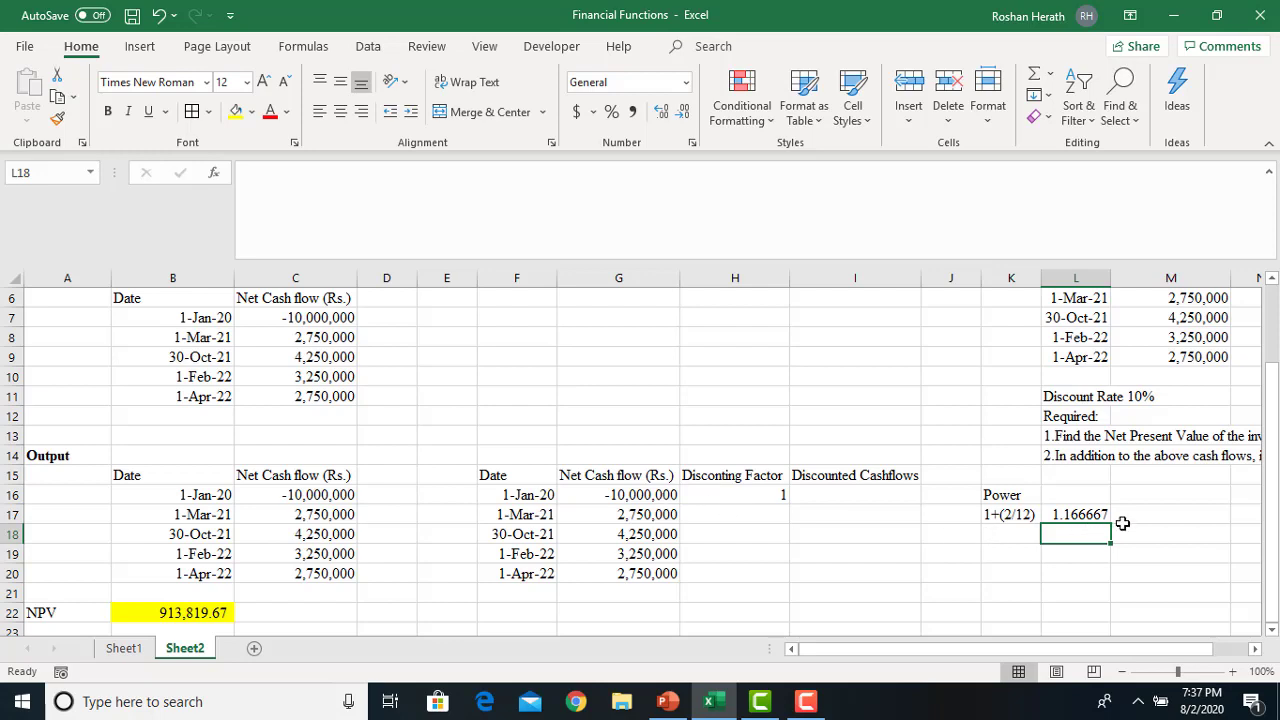
pyautogui.click(752, 519)
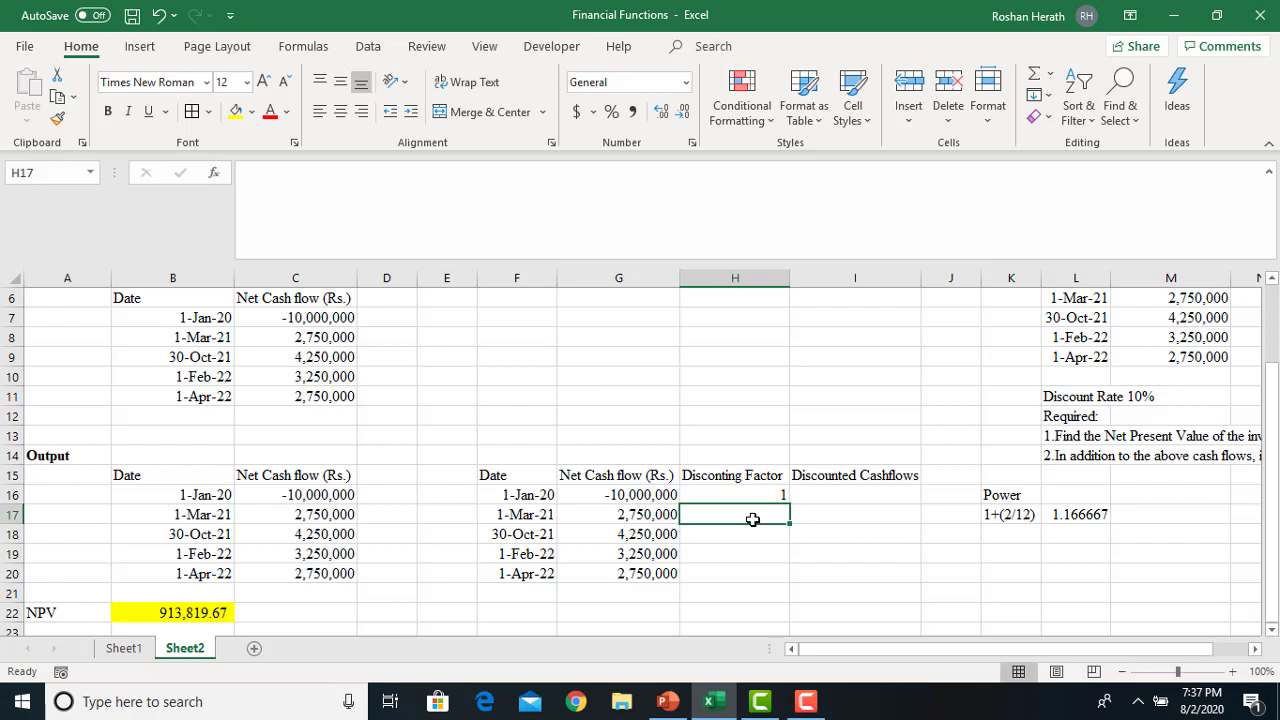
pyautogui.write('1/')
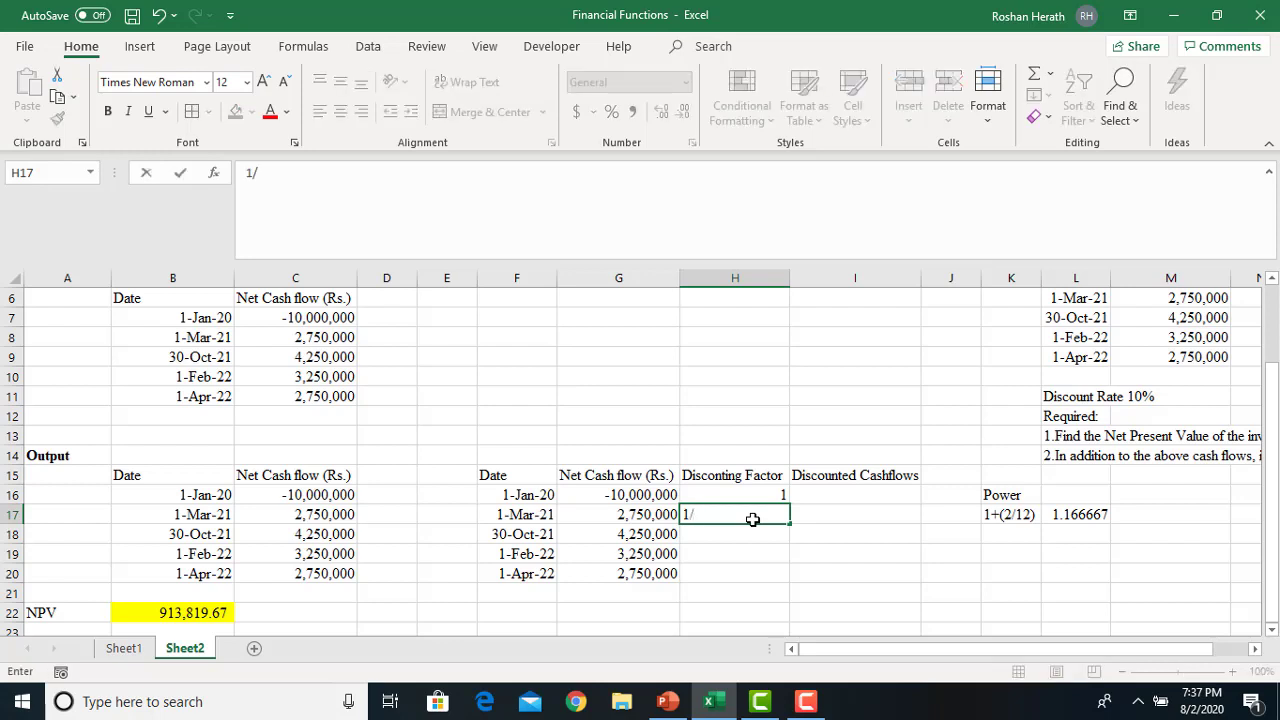
pyautogui.write('1+')
pyautogui.click(1087, 514)
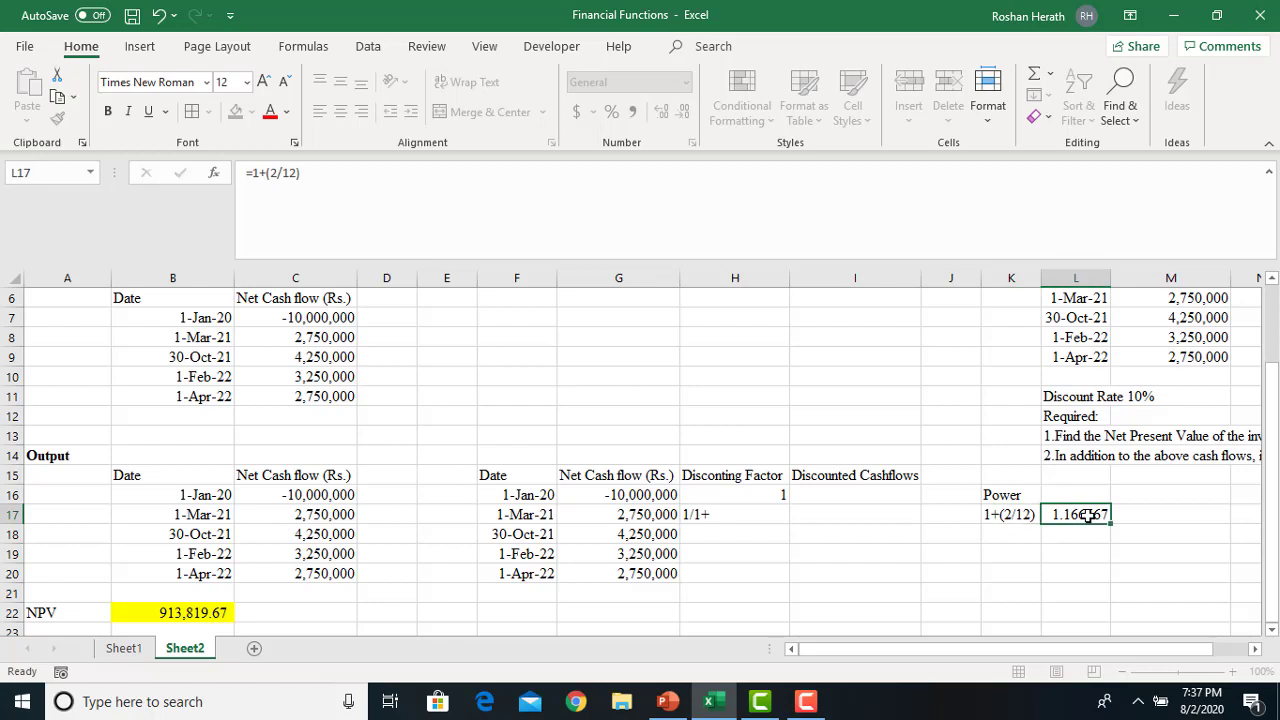
pyautogui.click(714, 514)
pyautogui.click(285, 175)
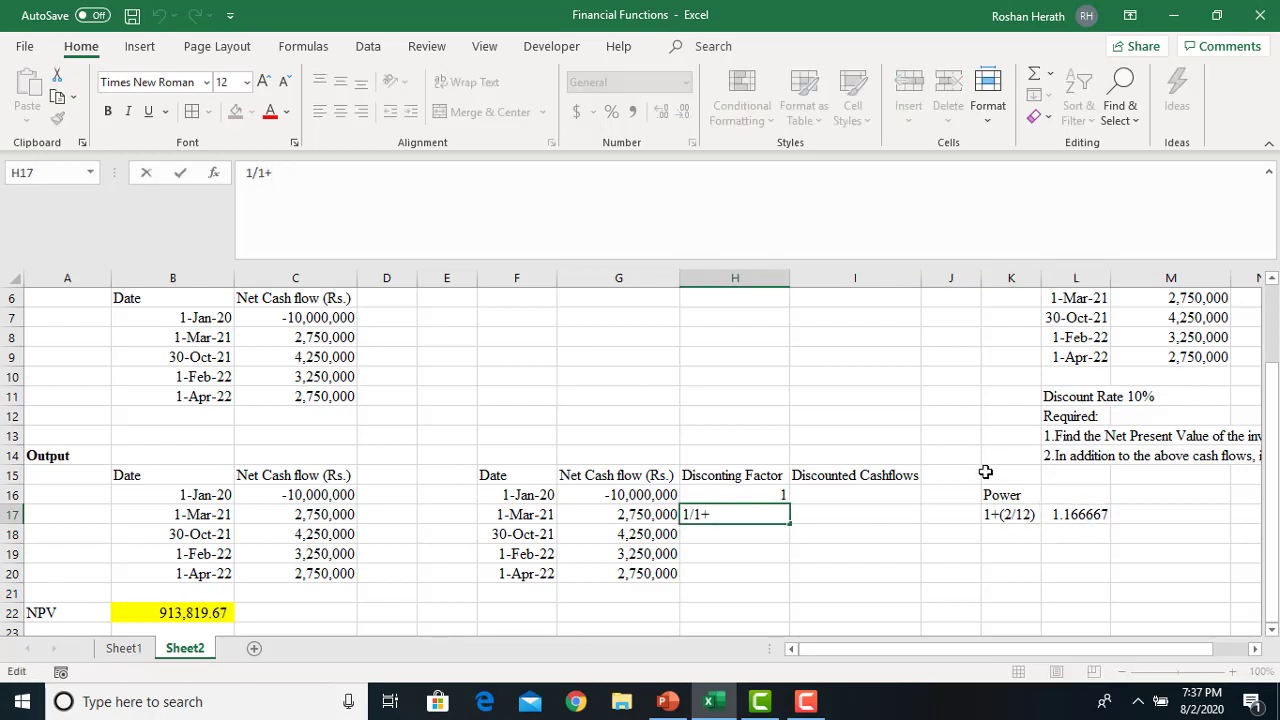
pyautogui.write('0.1)')
pyautogui.click(696, 517)
pyautogui.write('(')
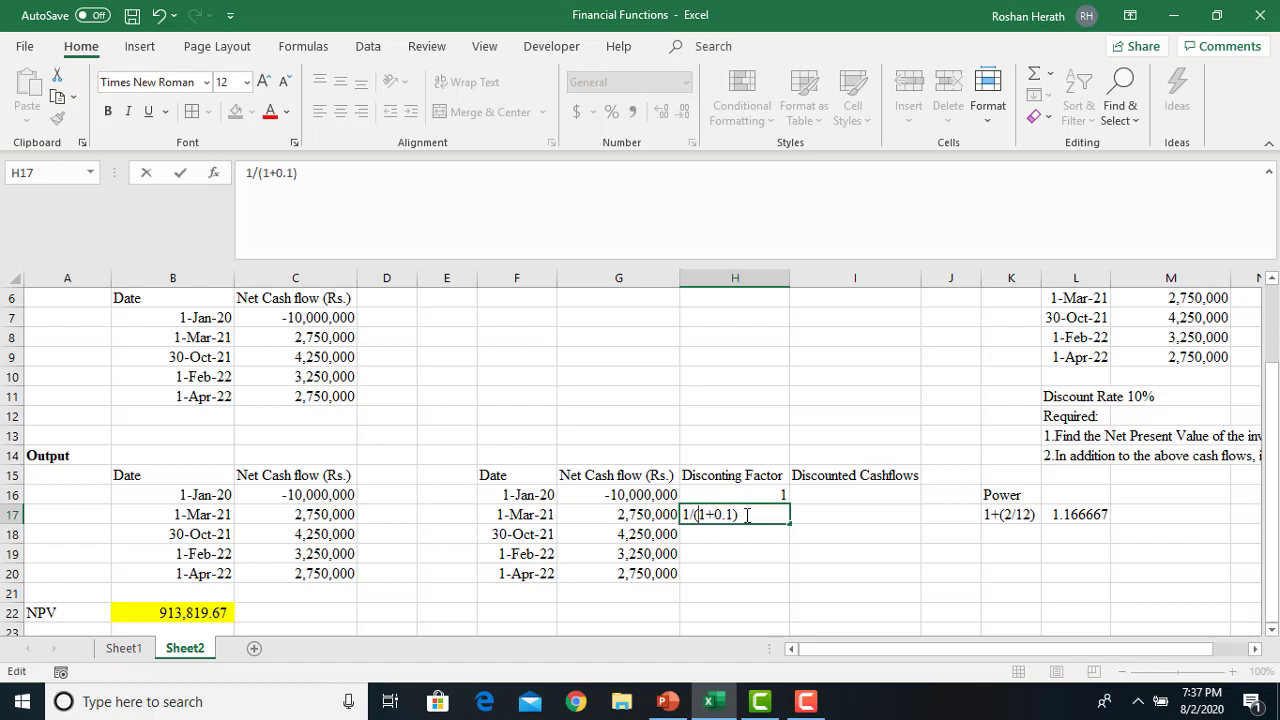
pyautogui.write('^')
# - Complete the 1-Mar-21 discounting factor expression in H17 with the exponent 1.167, the rounded power from L17
pyautogui.click(1066, 515)
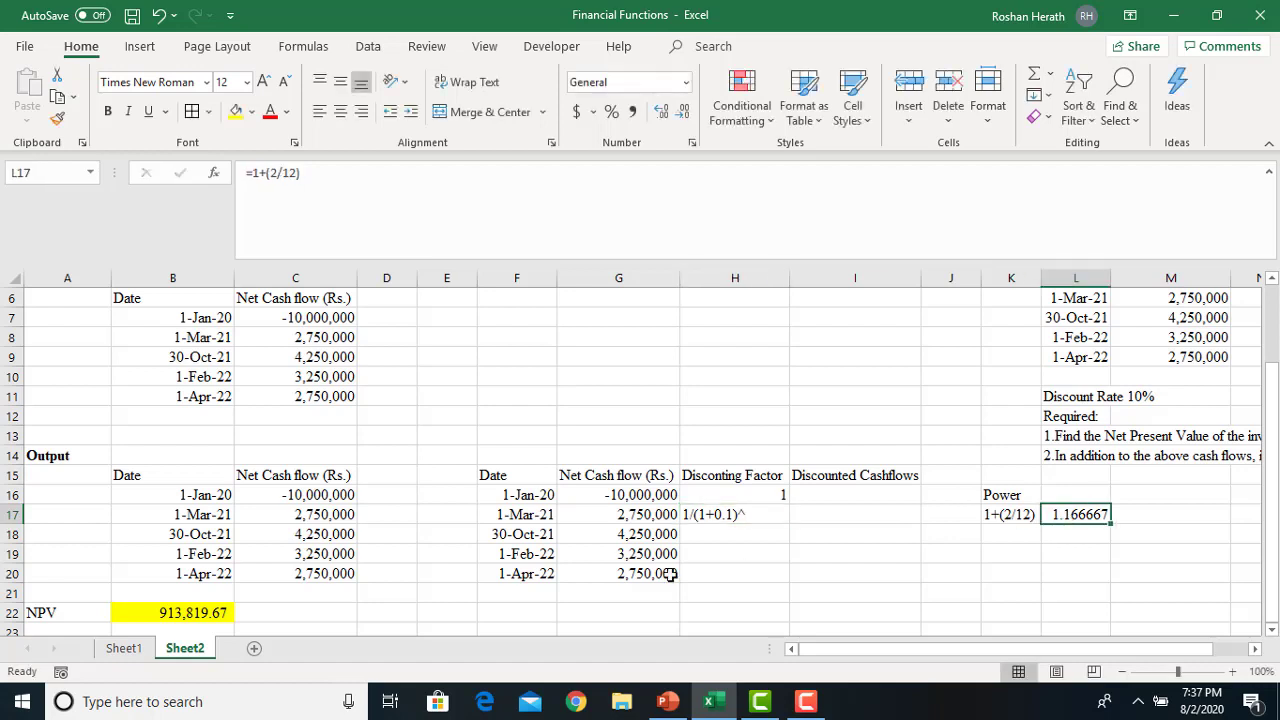
pyautogui.click(733, 518)
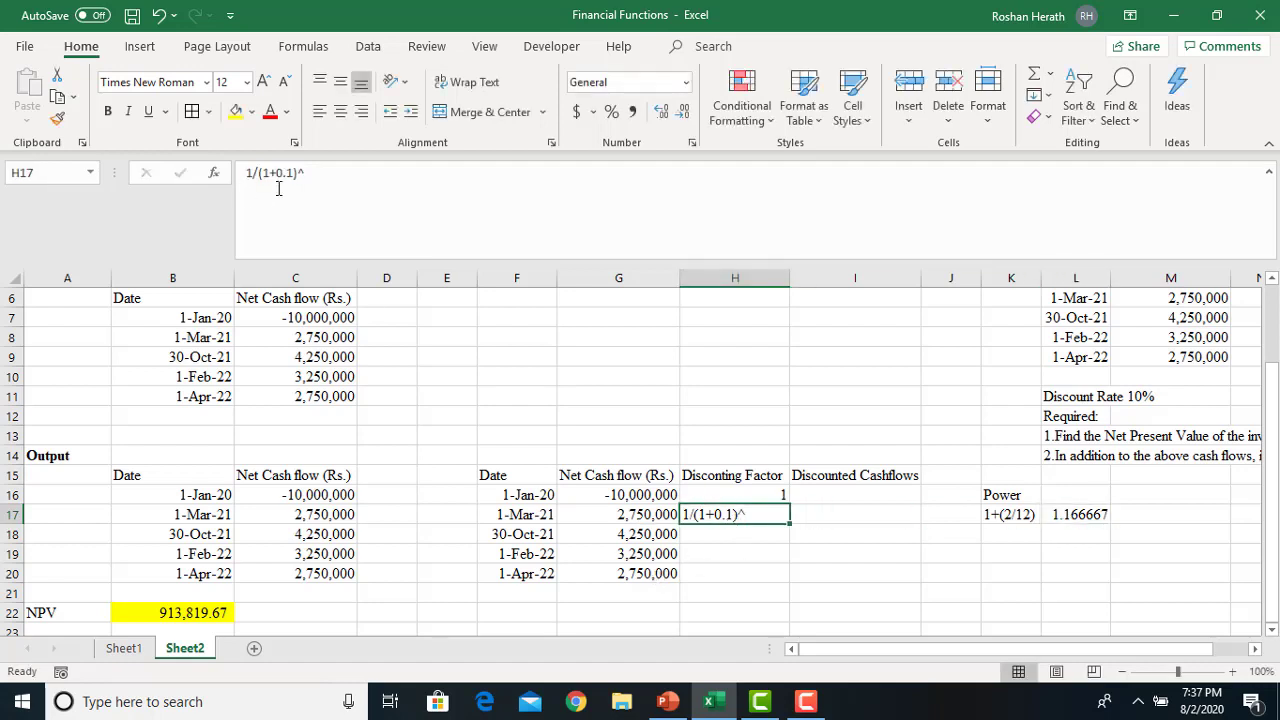
pyautogui.click(318, 170)
pyautogui.click(1073, 514)
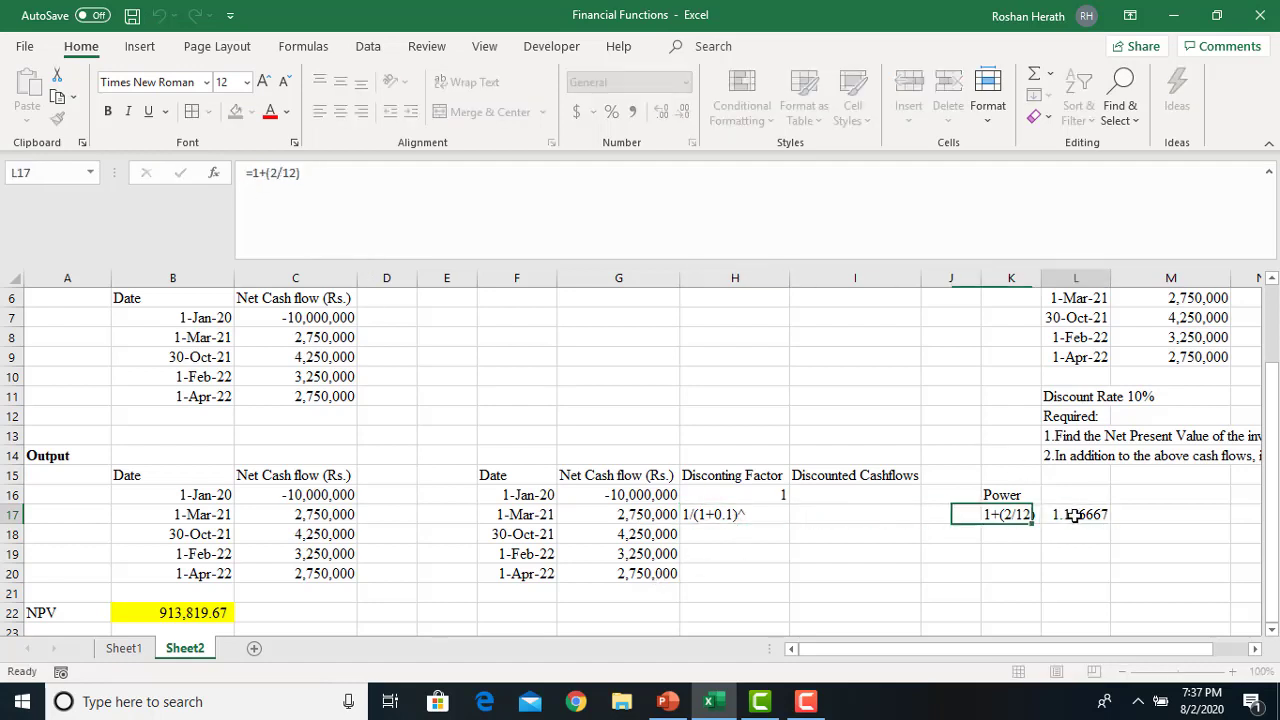
pyautogui.click(733, 512)
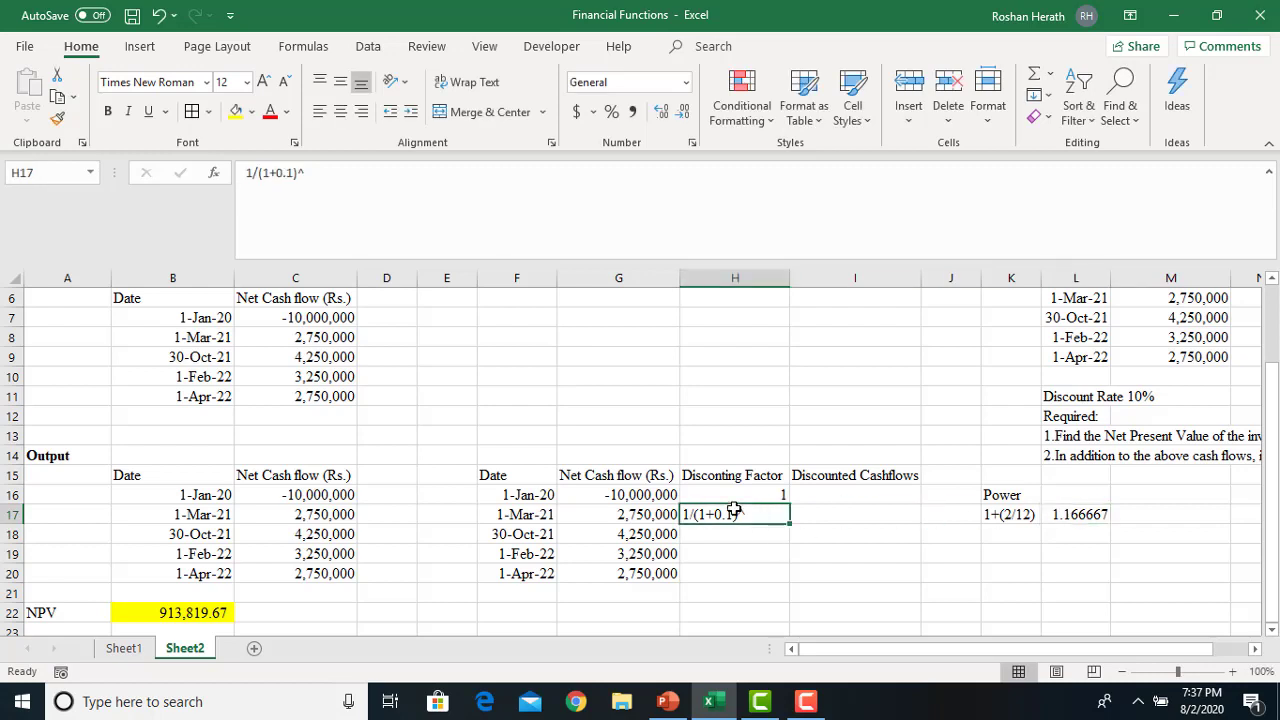
pyautogui.doubleClick(750, 513)
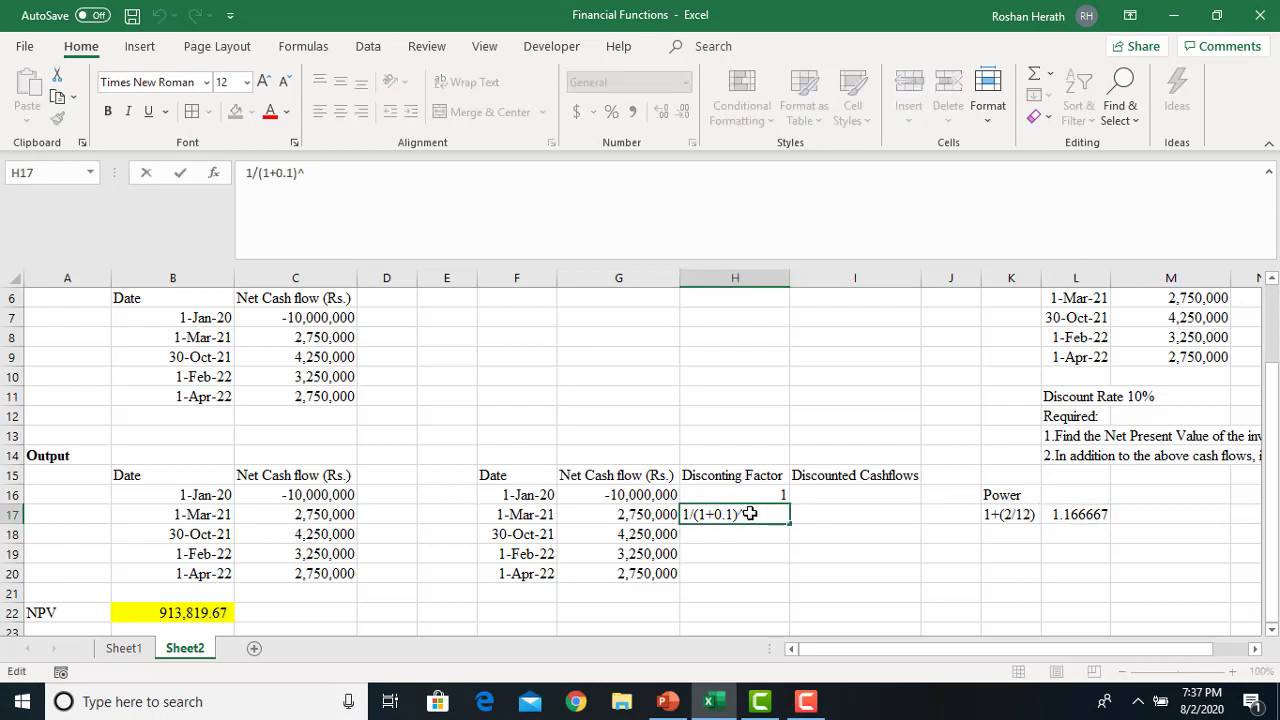
pyautogui.click(1063, 519)
pyautogui.click(740, 514)
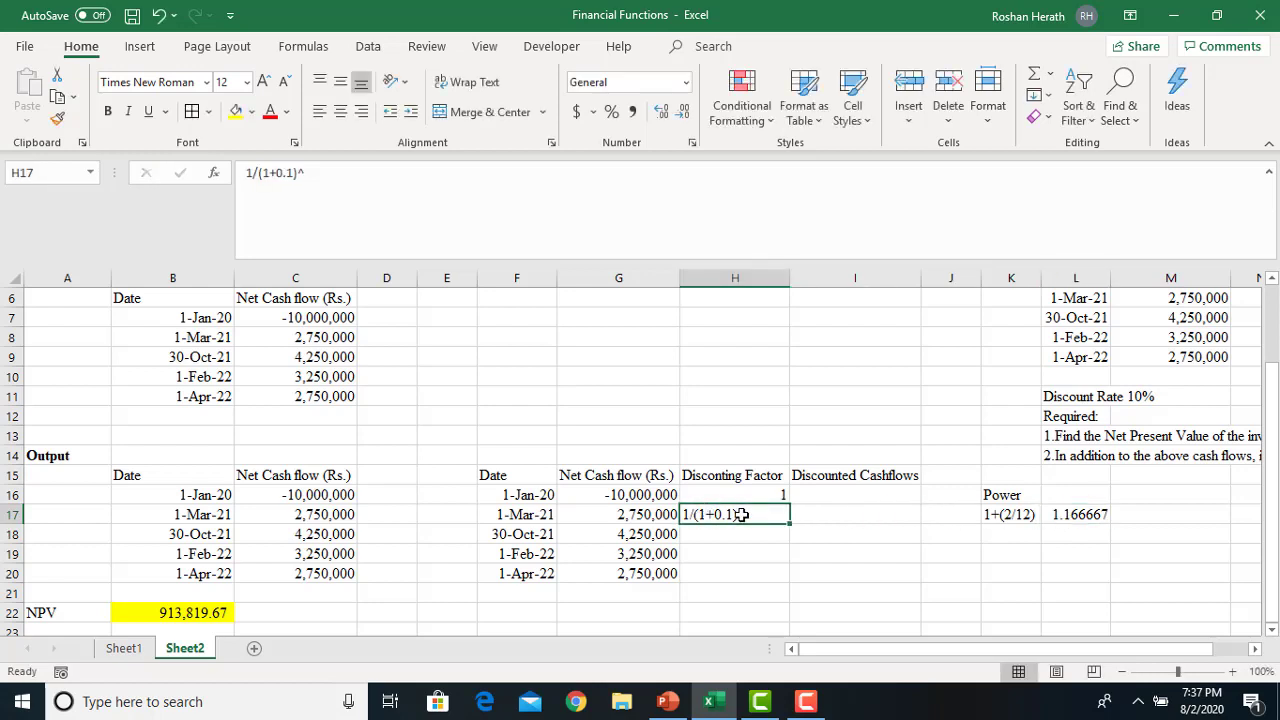
pyautogui.doubleClick(756, 514)
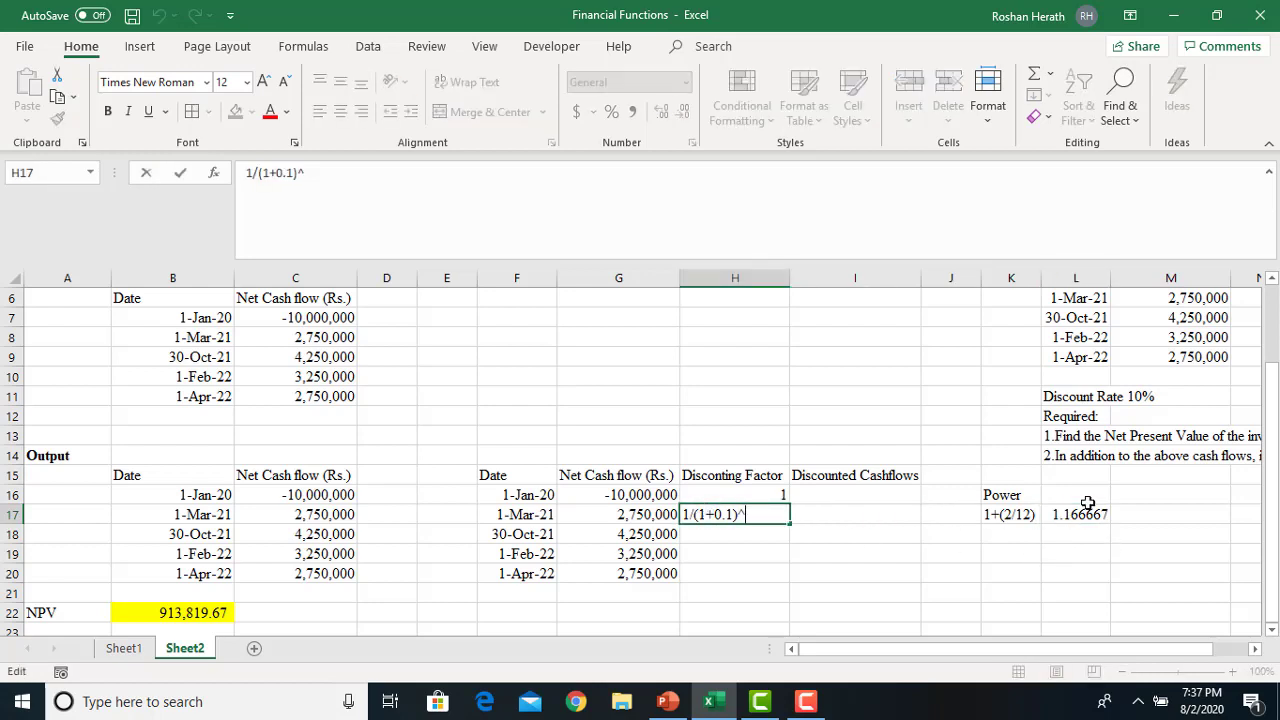
pyautogui.write('1.137')
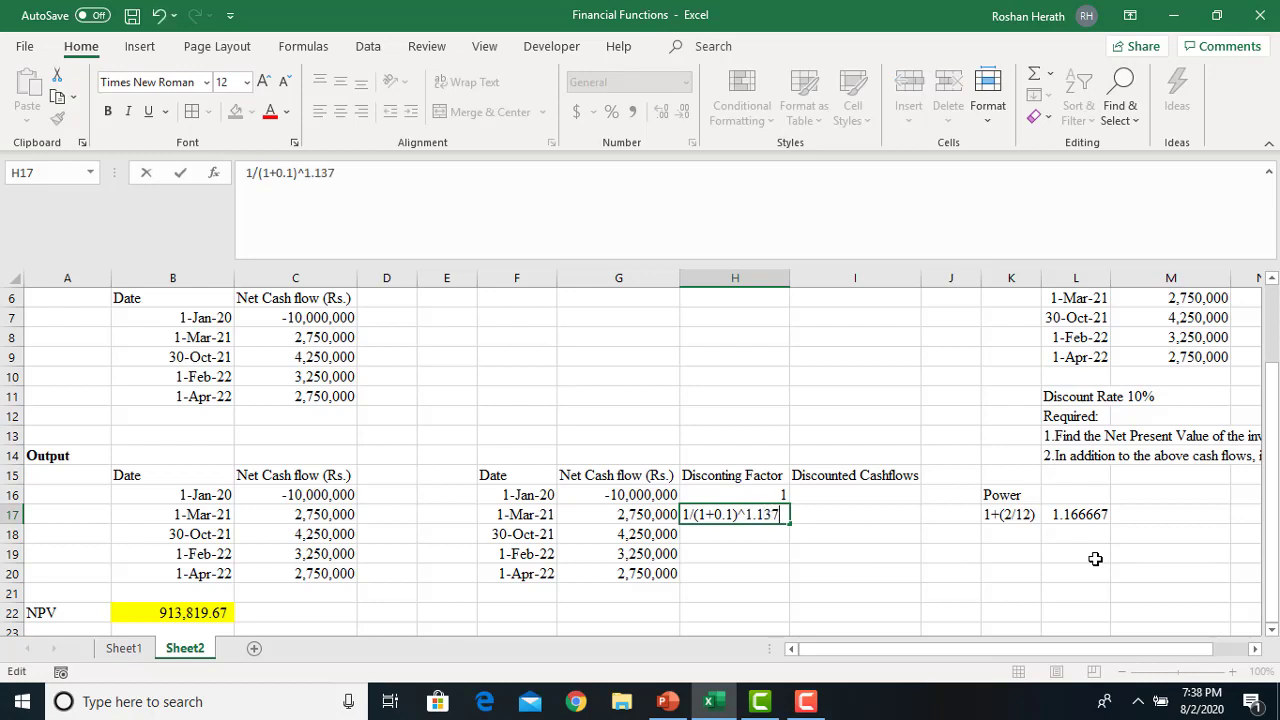
pyautogui.press('BackSpace')
pyautogui.press('BackSpace')
pyautogui.write('67')
pyautogui.press('Return')
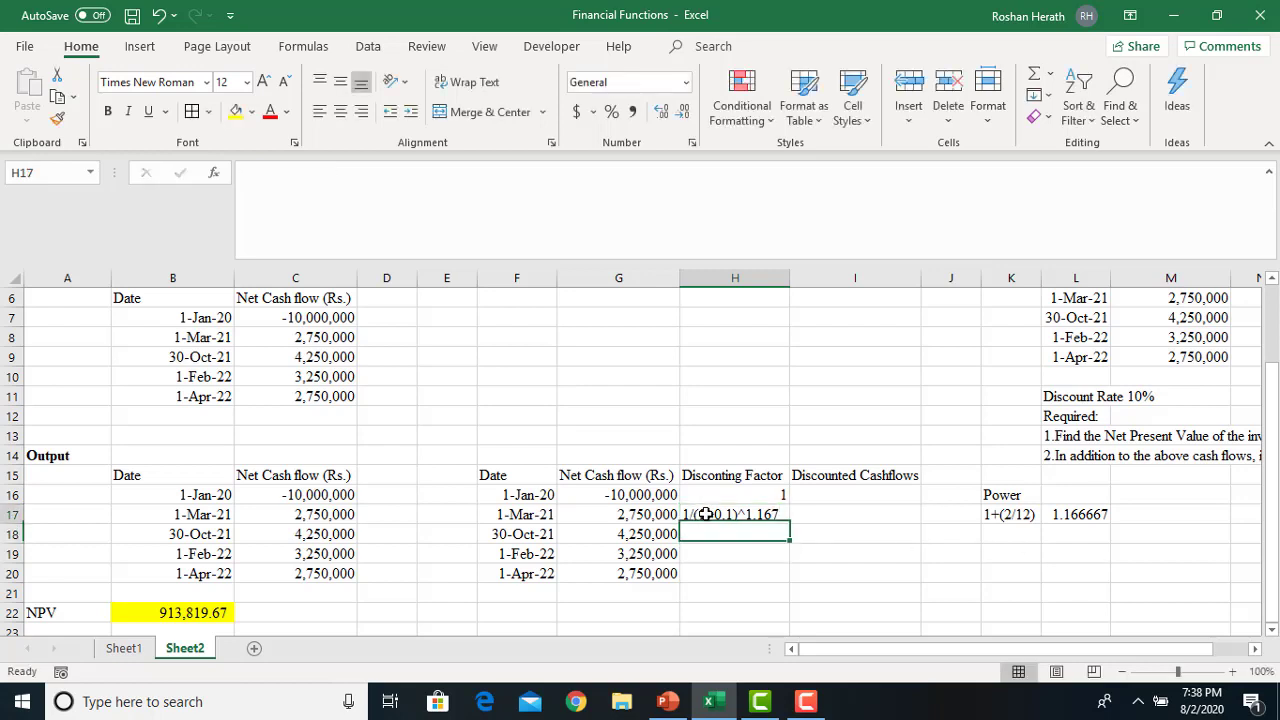
# - Convert the discounting factor text in H17 into the working formula =1/(1+0.1)^1.167
pyautogui.click(705, 514)
pyautogui.click(246, 172)
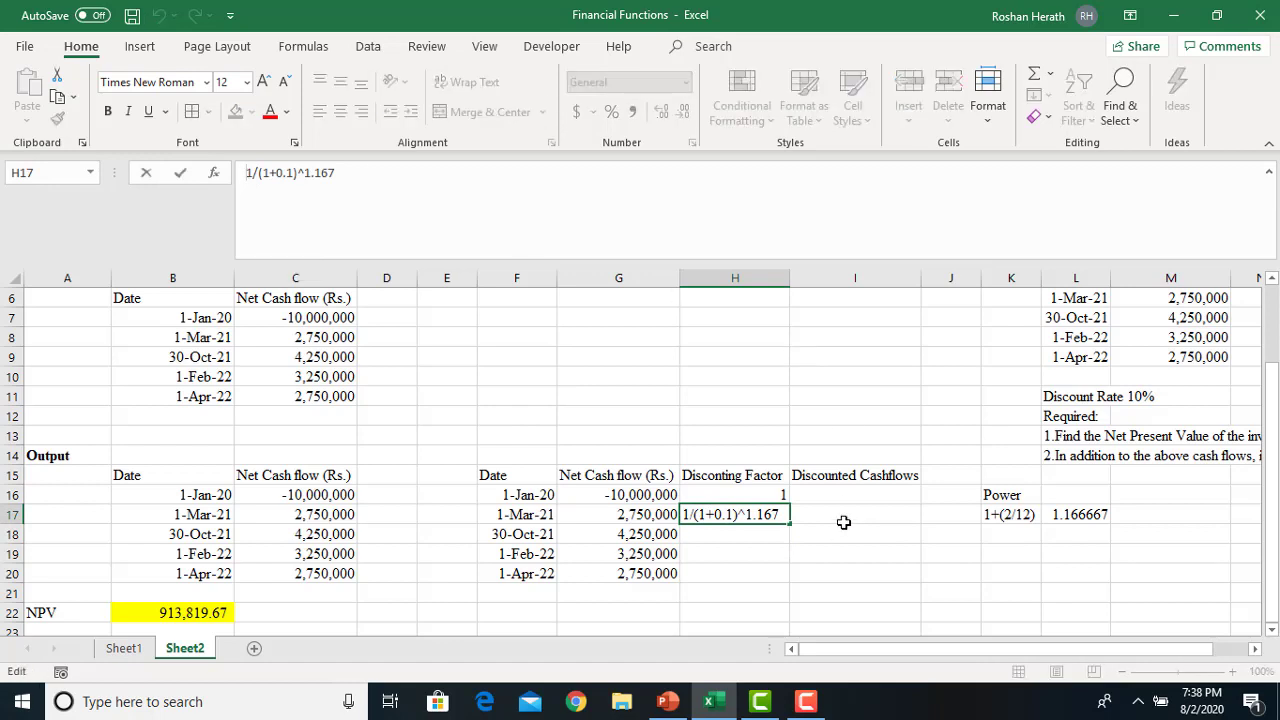
pyautogui.write('=')
pyautogui.press('Return')
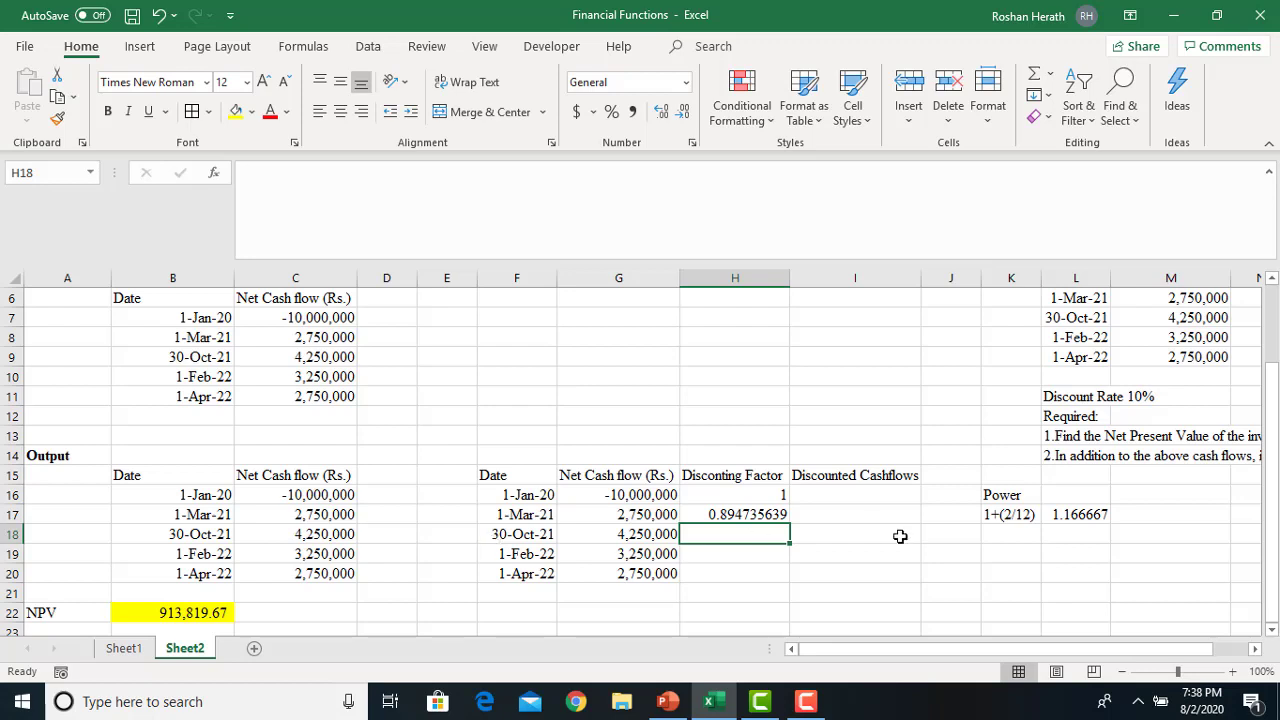
# - Enter the 30-Oct-21 power expression 1+(10/12) as text in K18 and calculate it in L18 with =1+(10/12)
pyautogui.click(1006, 533)
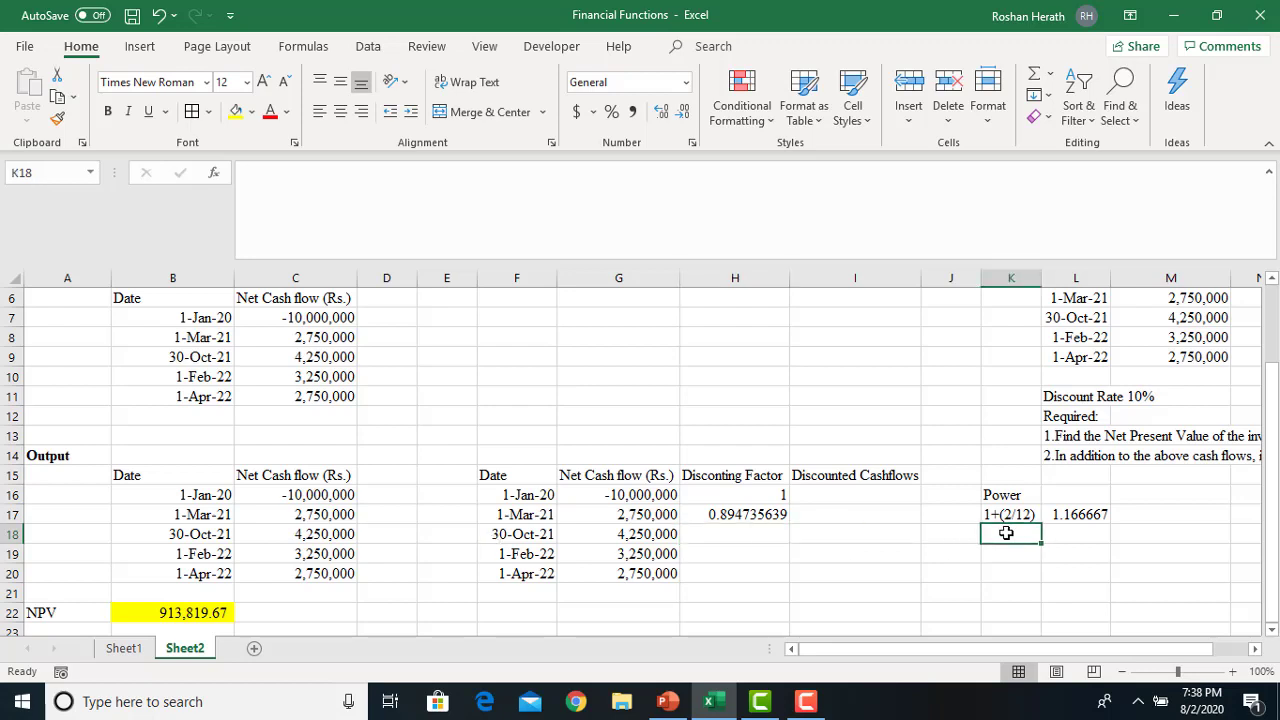
pyautogui.write('1')
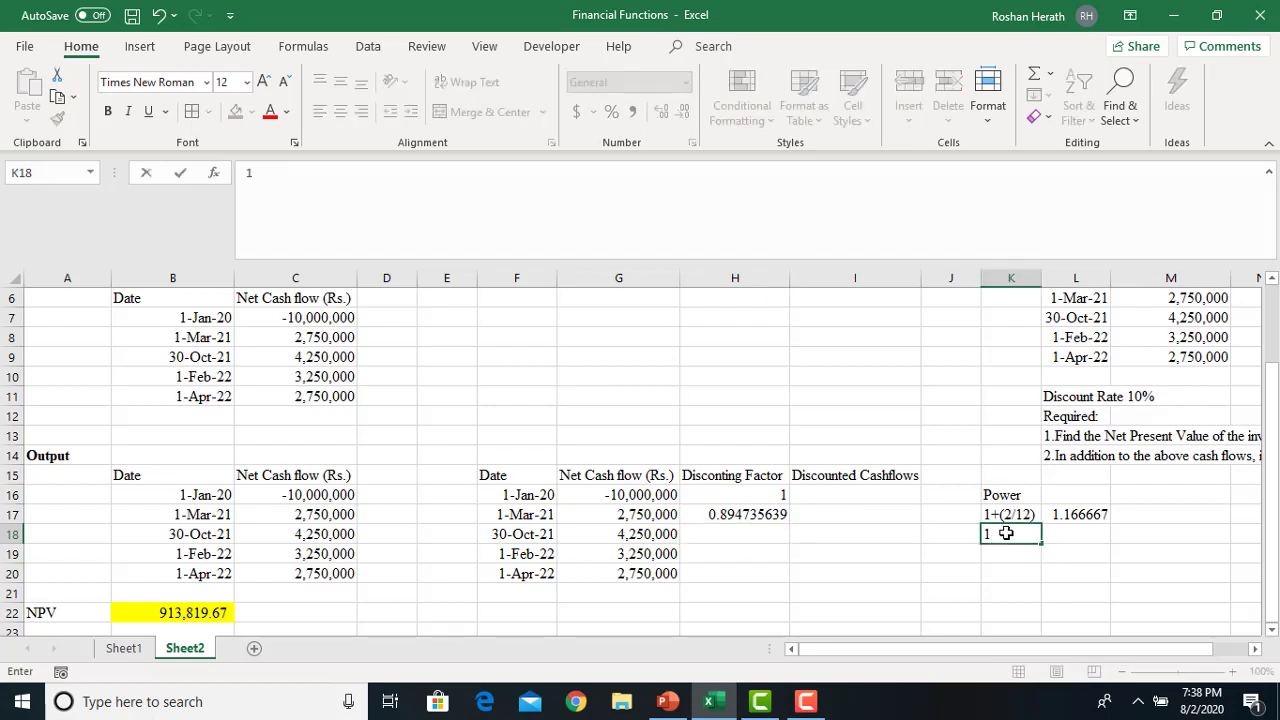
pyautogui.write('+(10/12)')
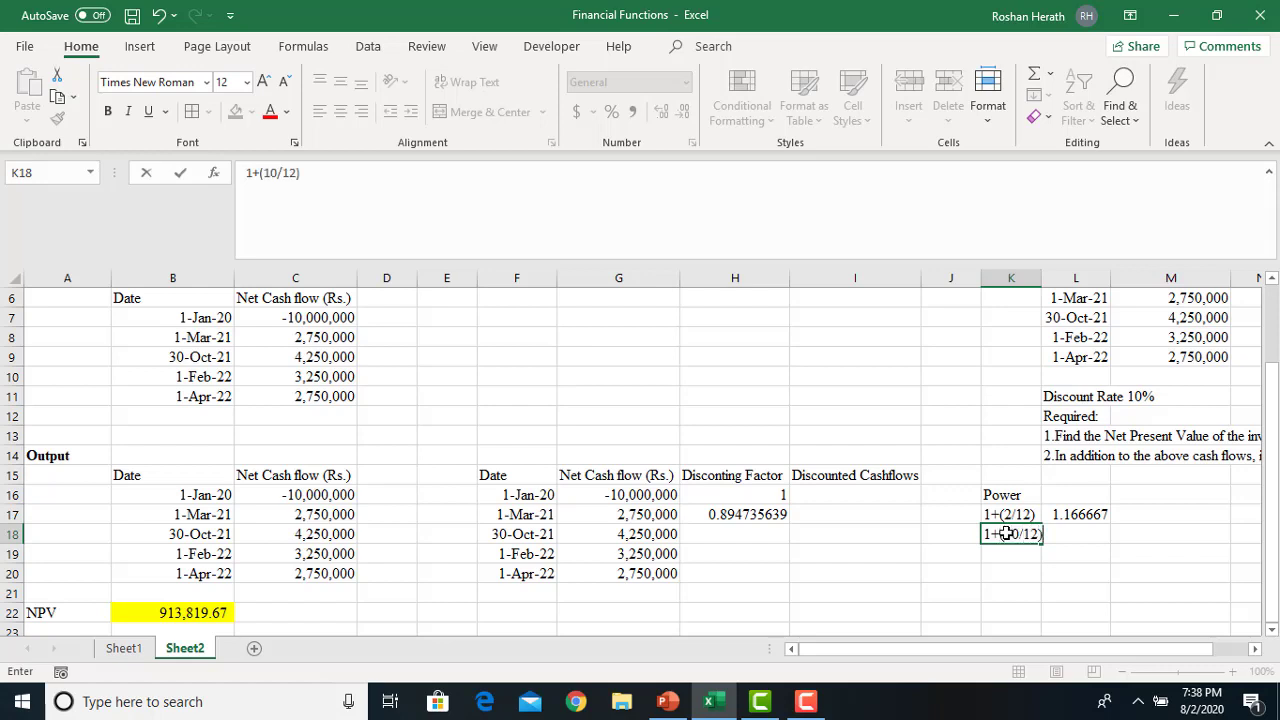
pyautogui.click(1073, 558)
pyautogui.click(1069, 533)
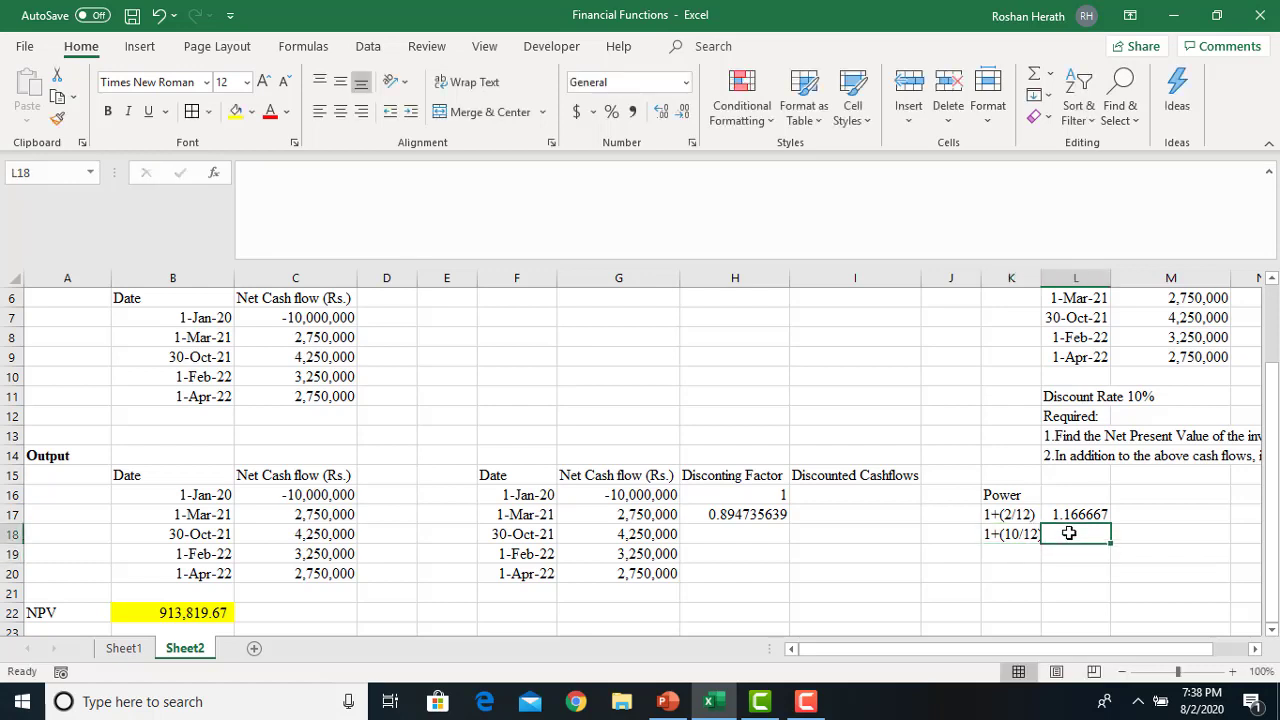
pyautogui.write('=')
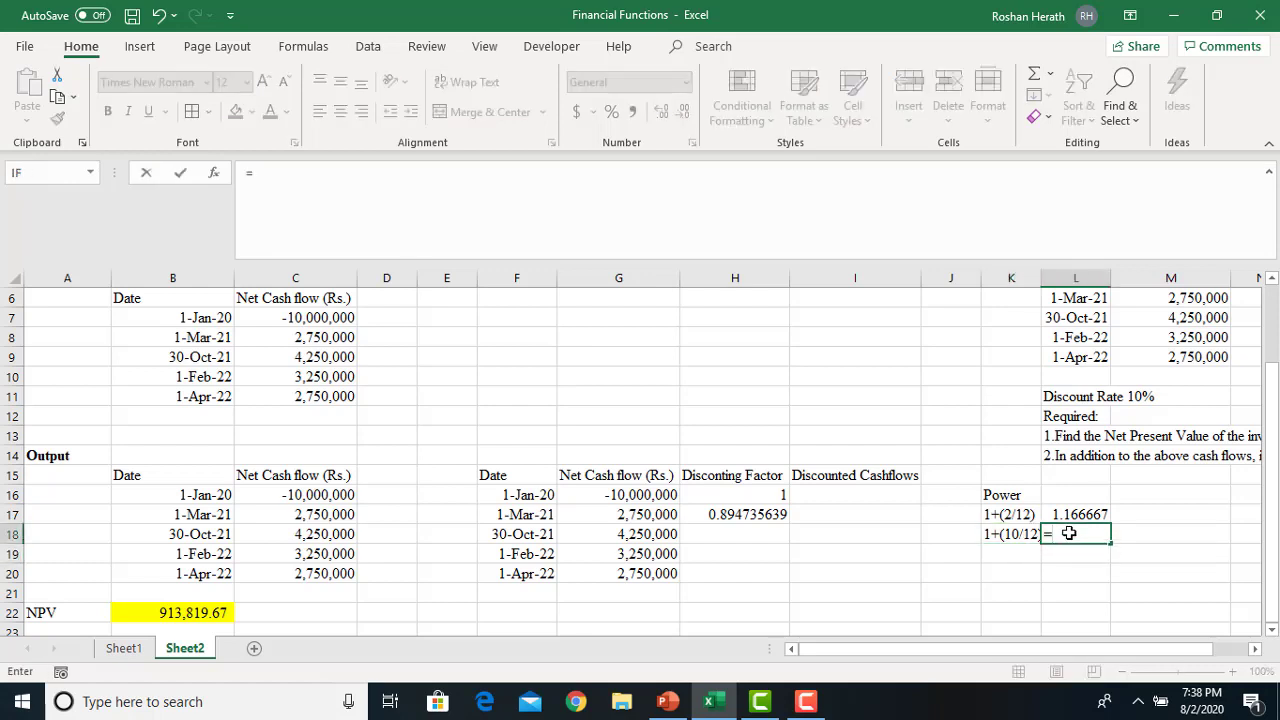
pyautogui.write('1+(10/')
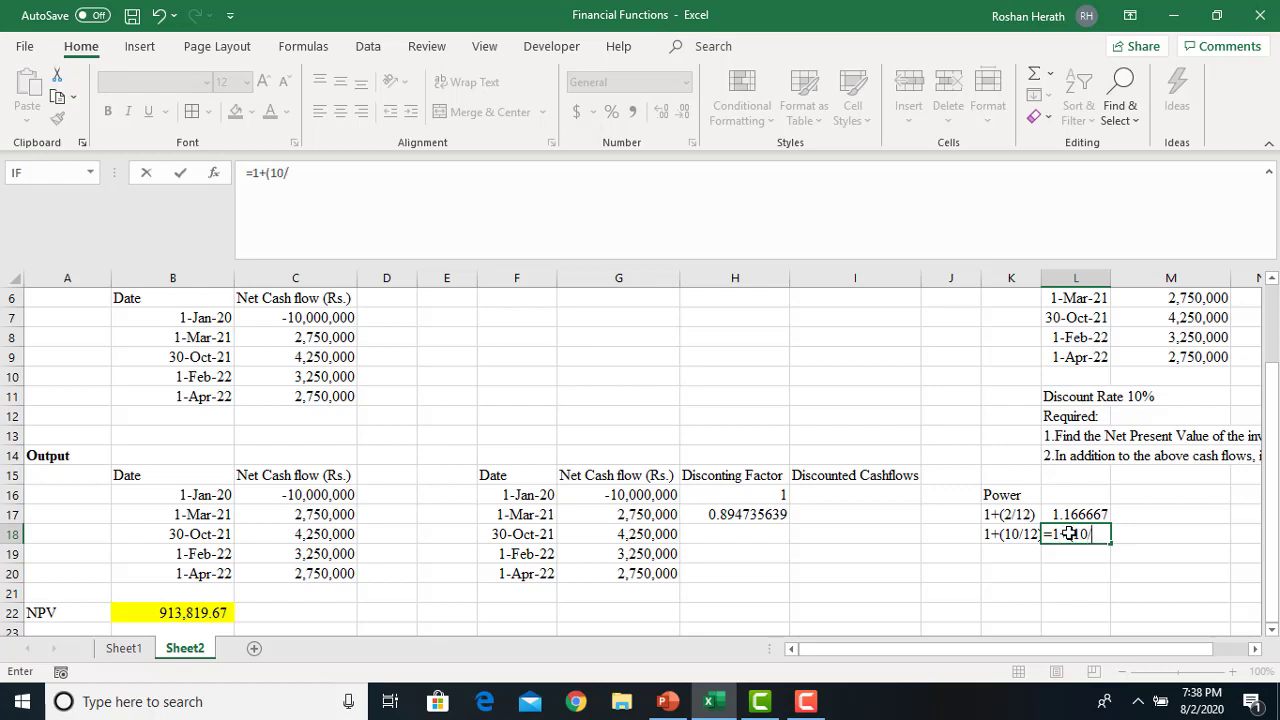
pyautogui.write('12)')
pyautogui.press('Return')
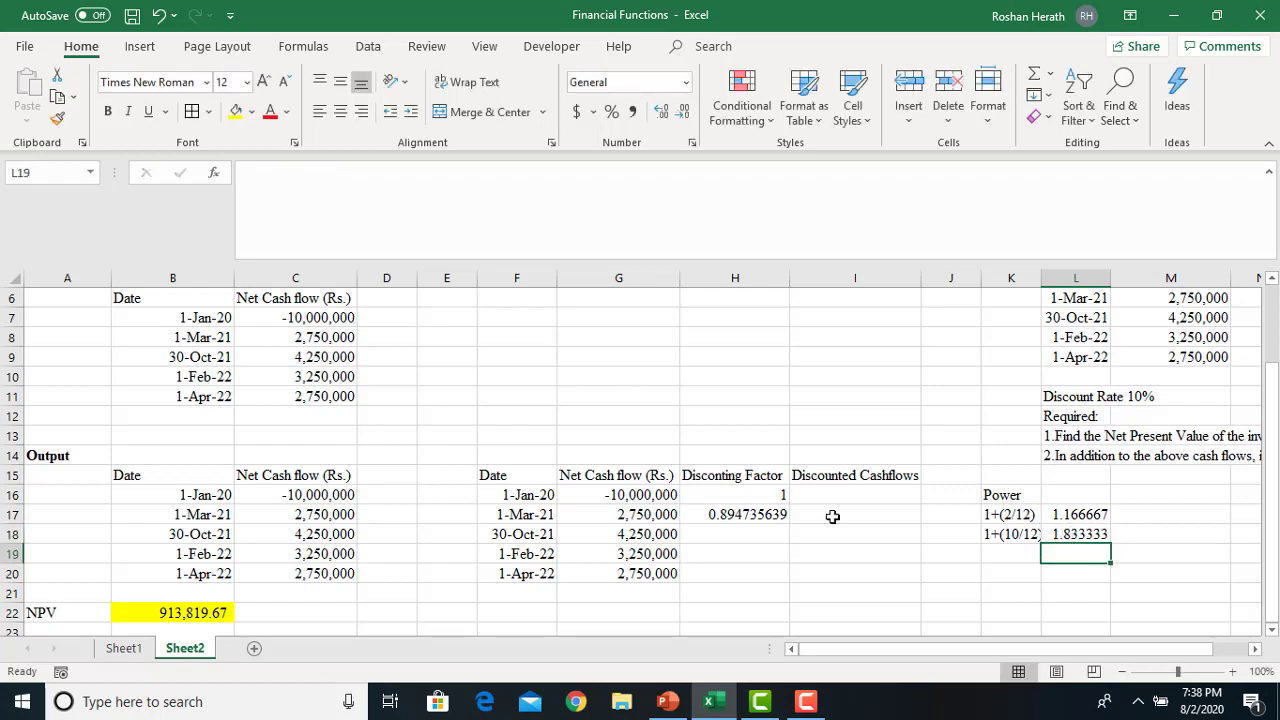
# - Calculate the 30-Oct-21 discounting factor in H18 with the formula =1/(1+0.1)^1.833
pyautogui.click(729, 531)
pyautogui.write('=')
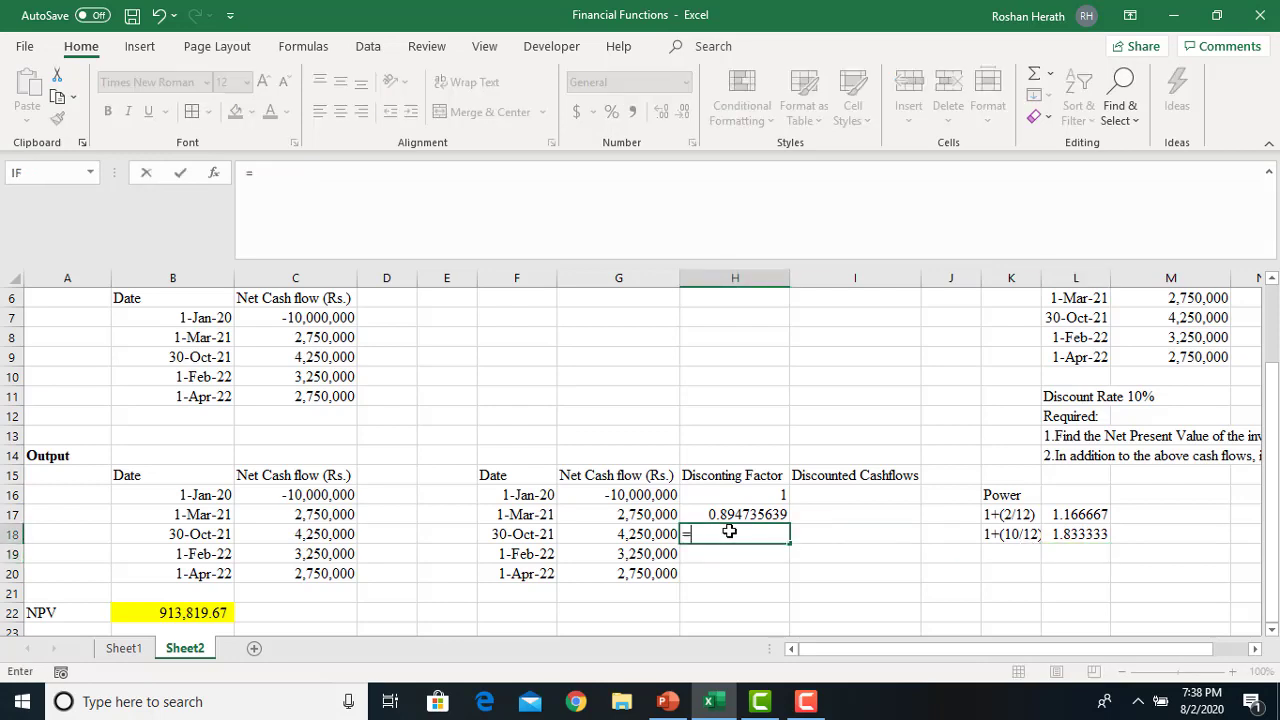
pyautogui.write('1/(1+0.1')
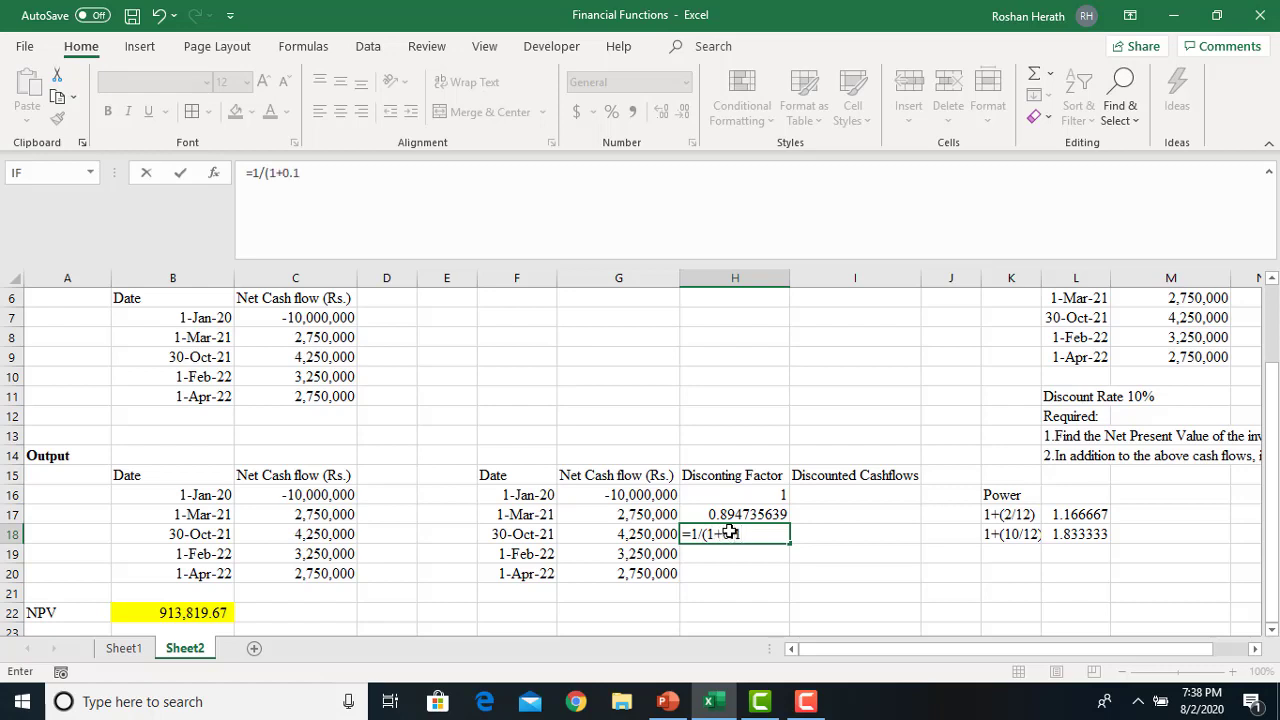
pyautogui.write(')^1.833')
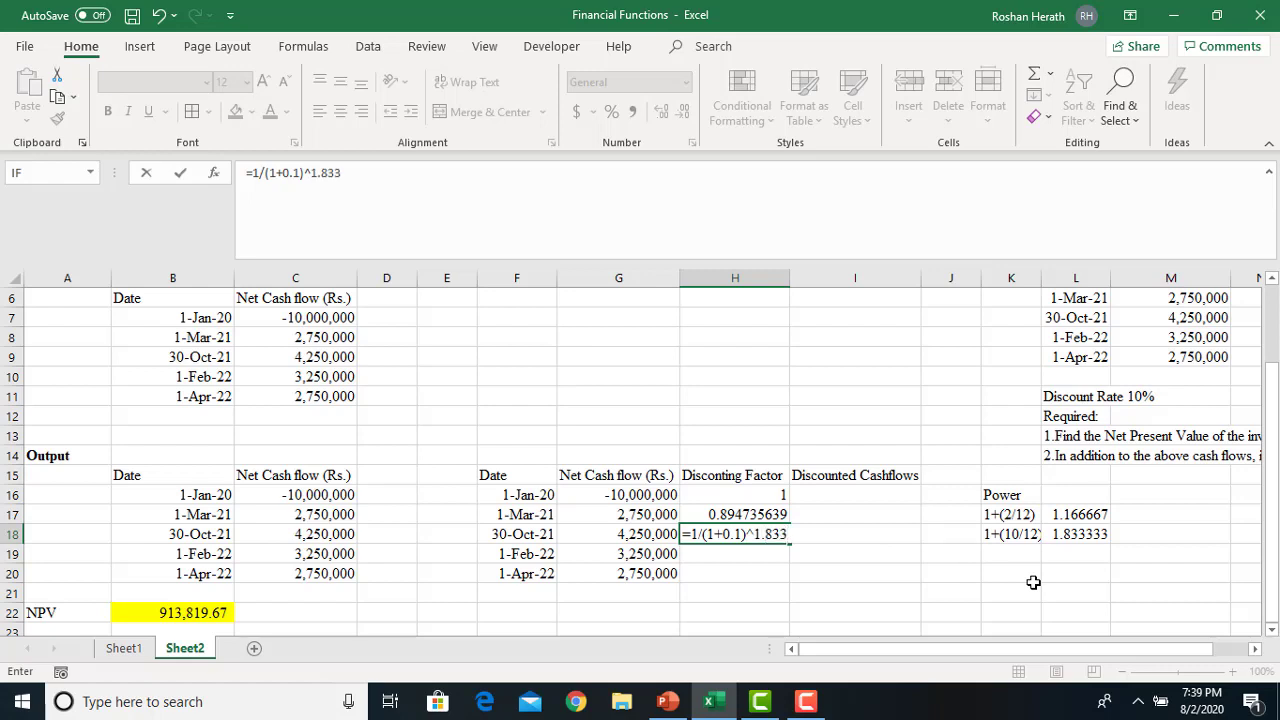
pyautogui.press('Return')
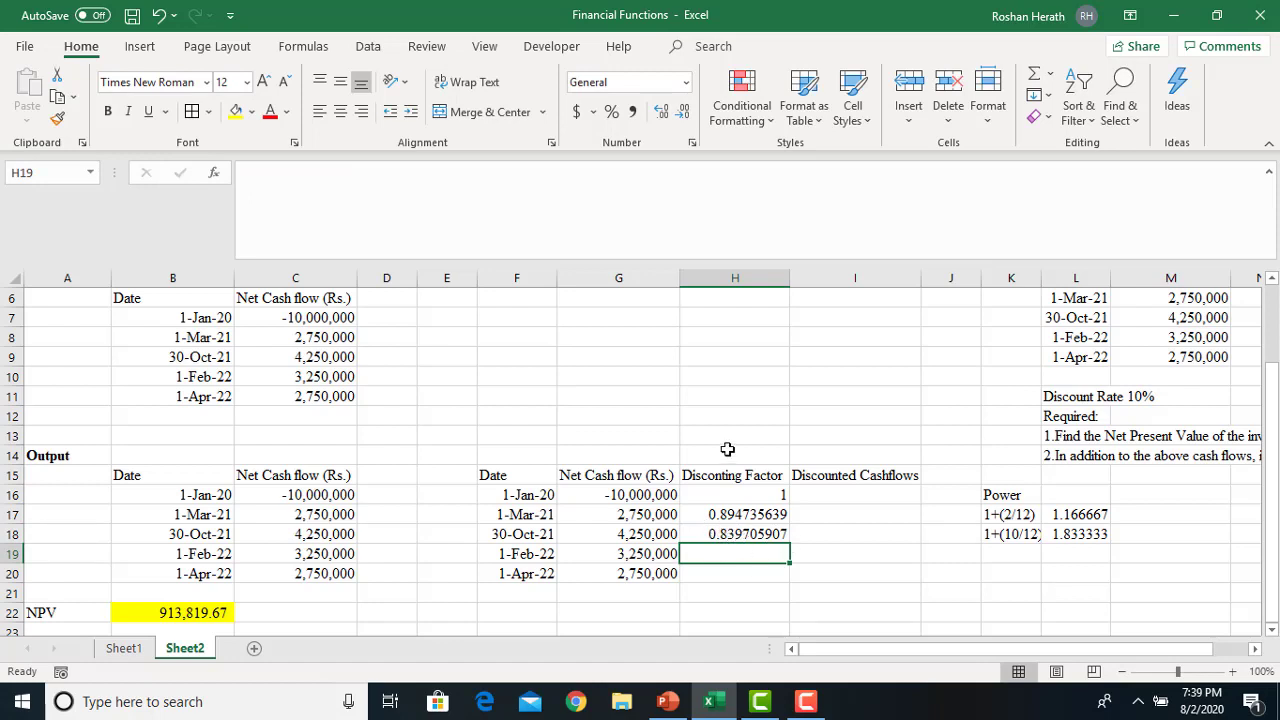
pyautogui.click(733, 531)
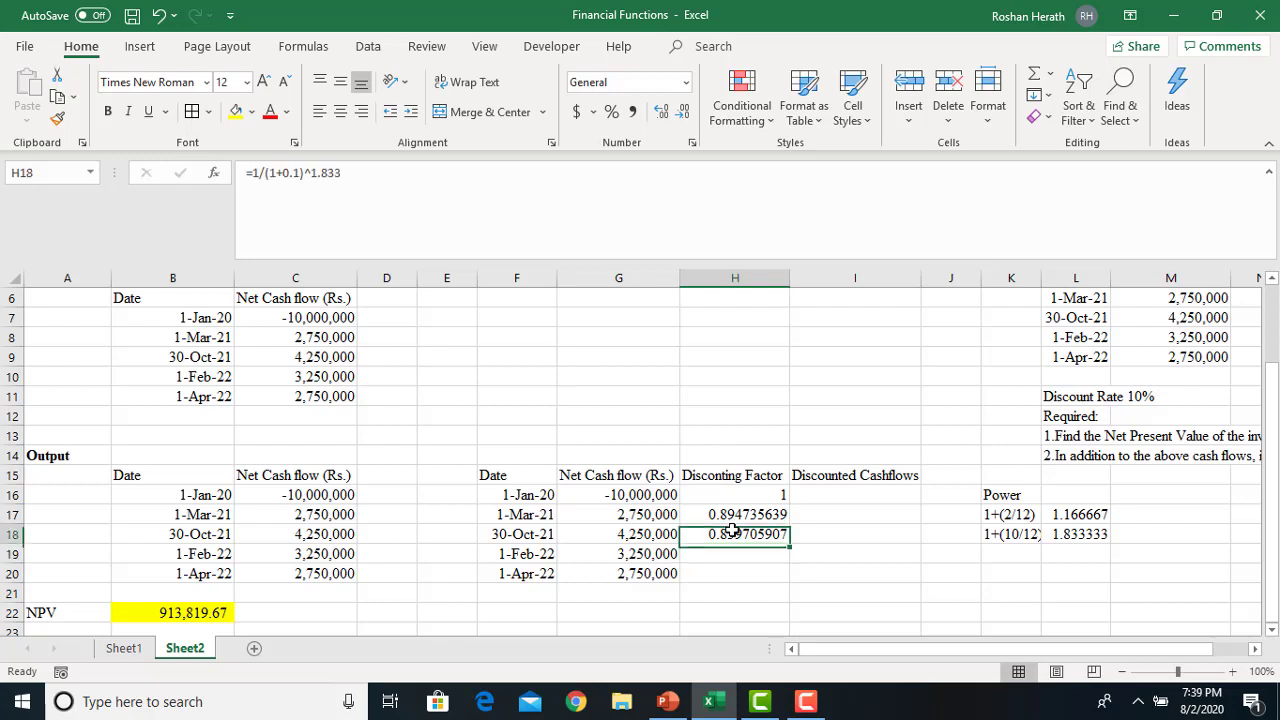
# - Enter the 1-Feb-22 power expression 2+(1/12) as text in K19 and calculate it in L19 with =2+(1/12)
pyautogui.click(732, 554)
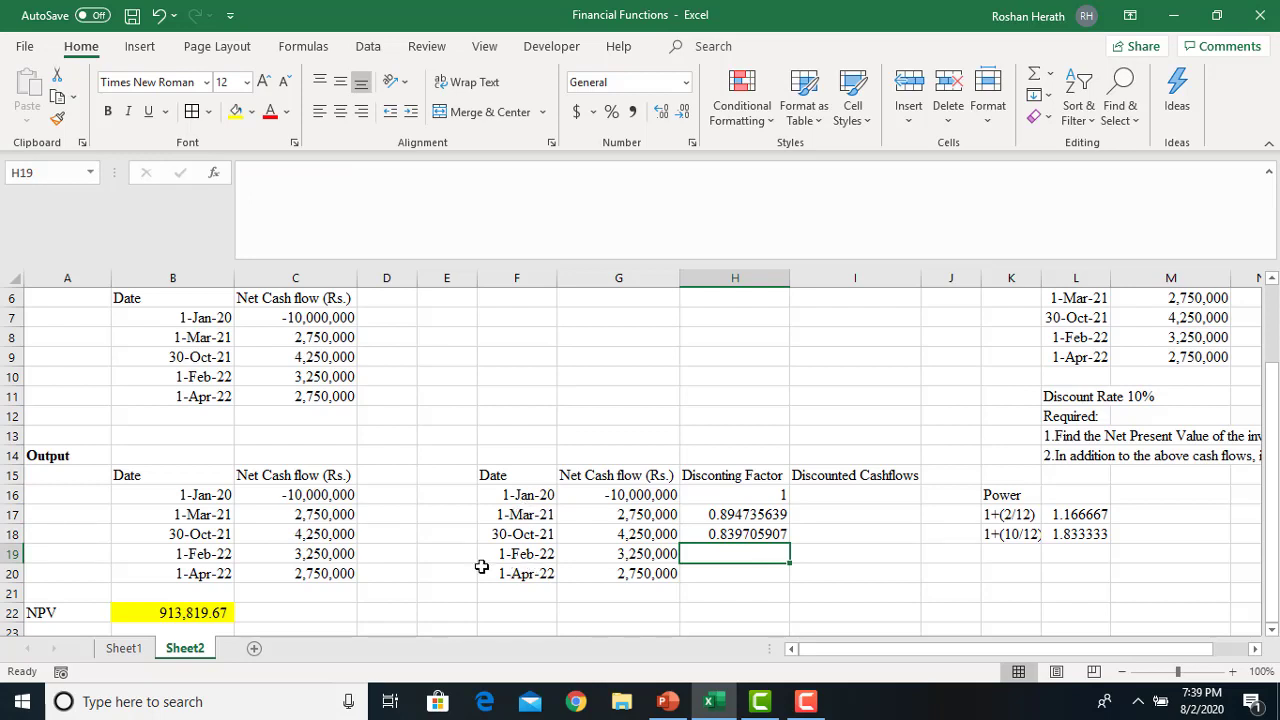
pyautogui.click(995, 554)
pyautogui.write('+')
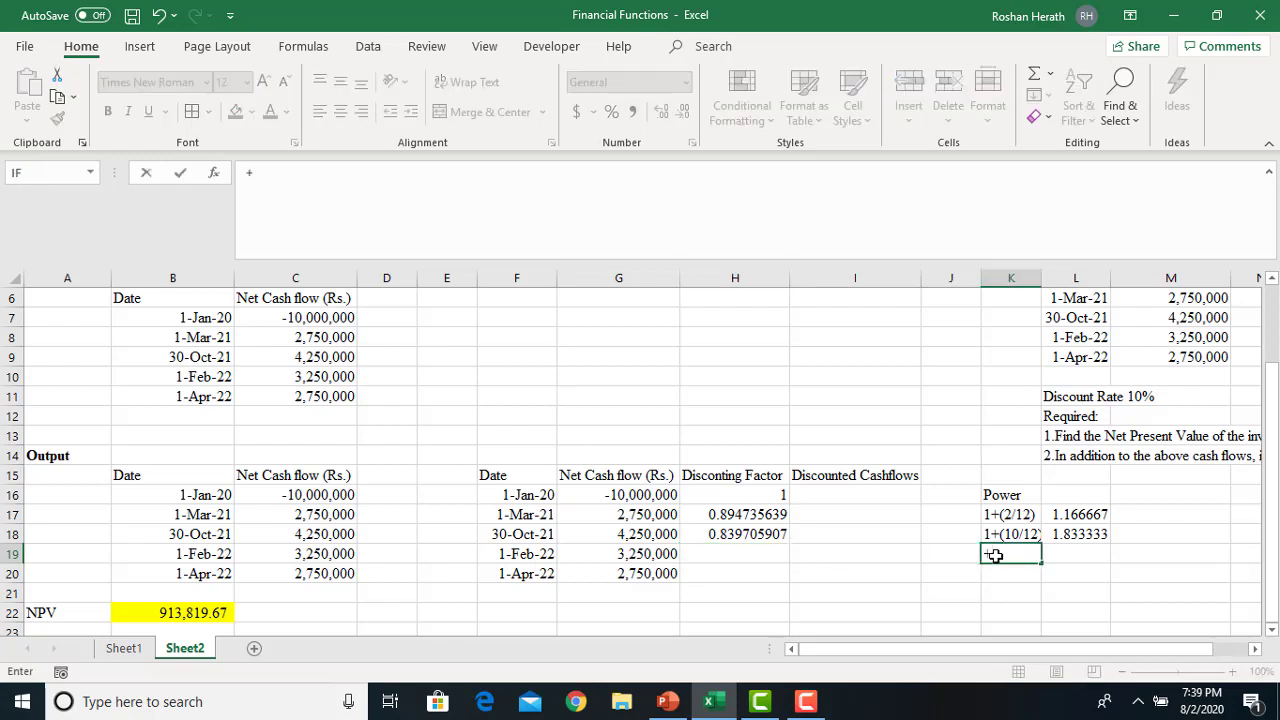
pyautogui.press('BackSpace')
pyautogui.write('2')
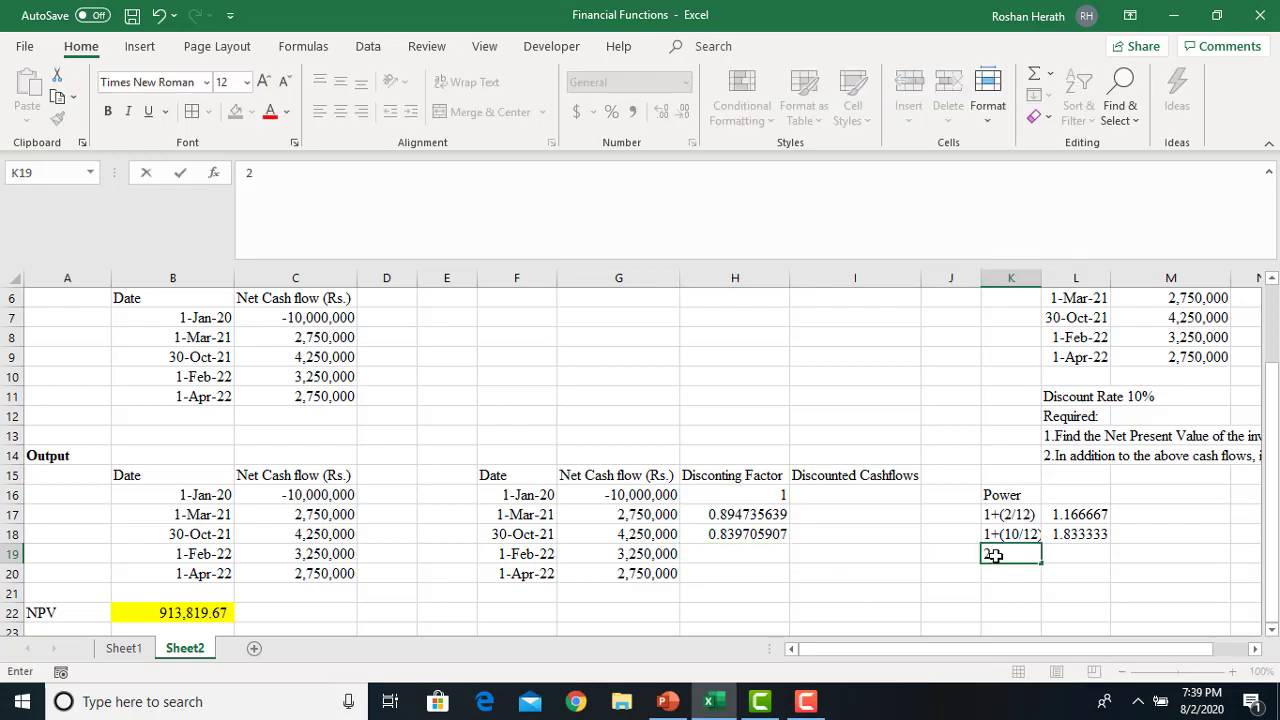
pyautogui.write('+(1/12)')
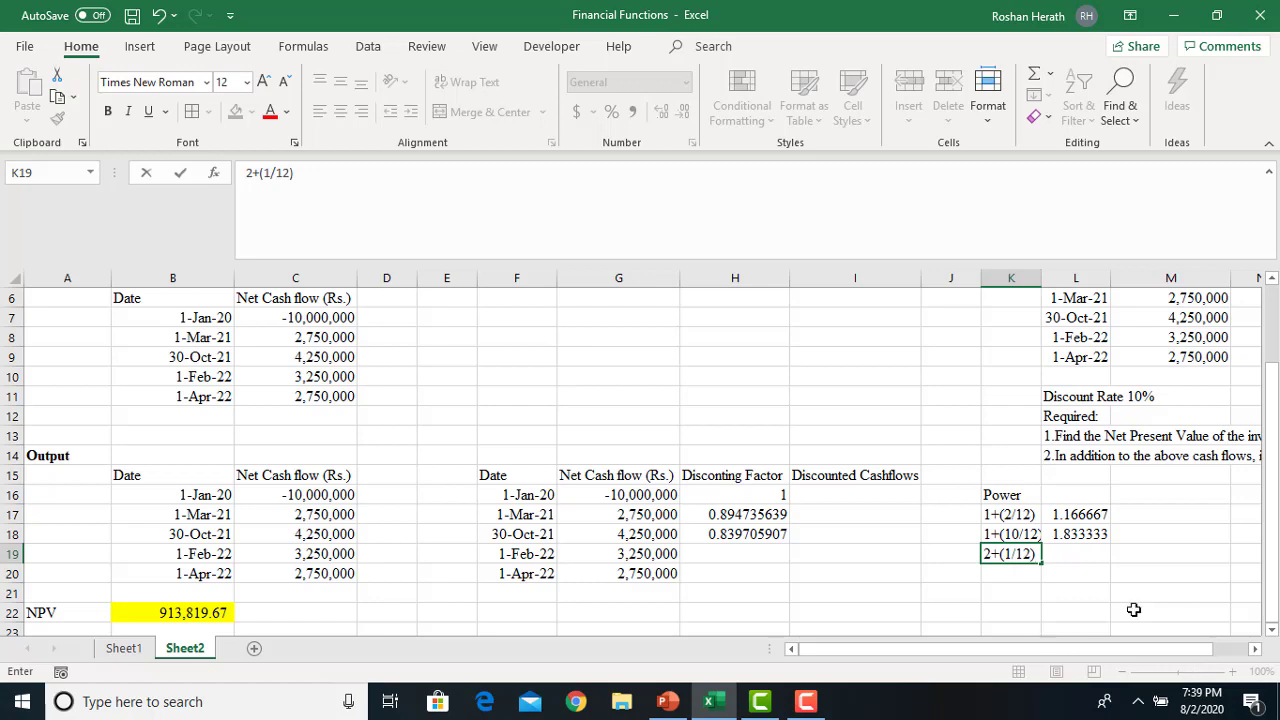
pyautogui.click(1079, 554)
pyautogui.write('=')
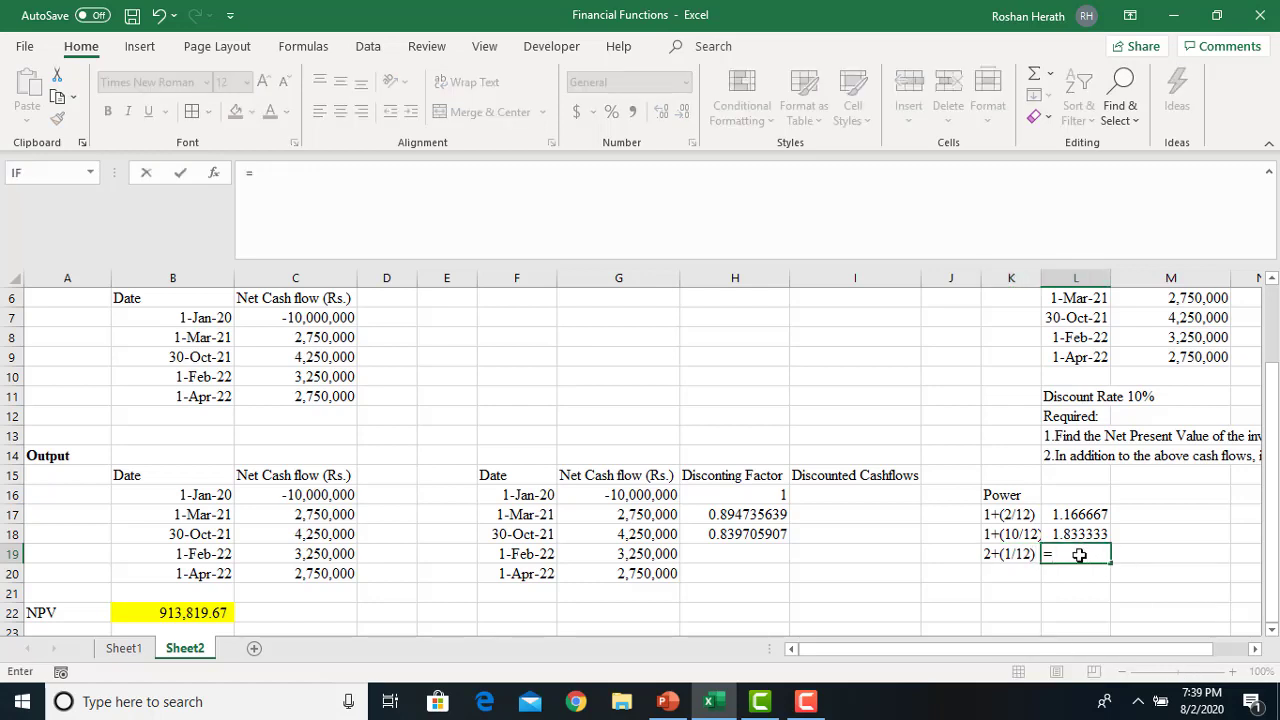
pyautogui.write('2+(1/1')
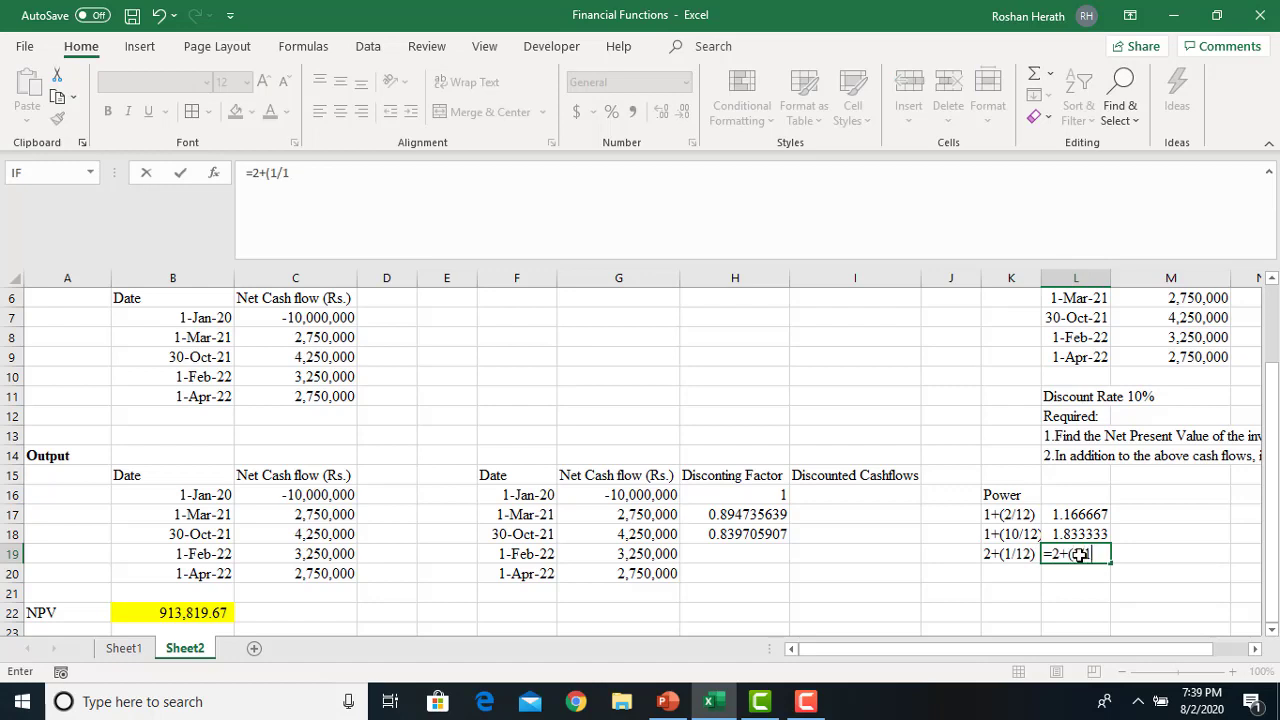
pyautogui.write('2)')
pyautogui.press('Return')
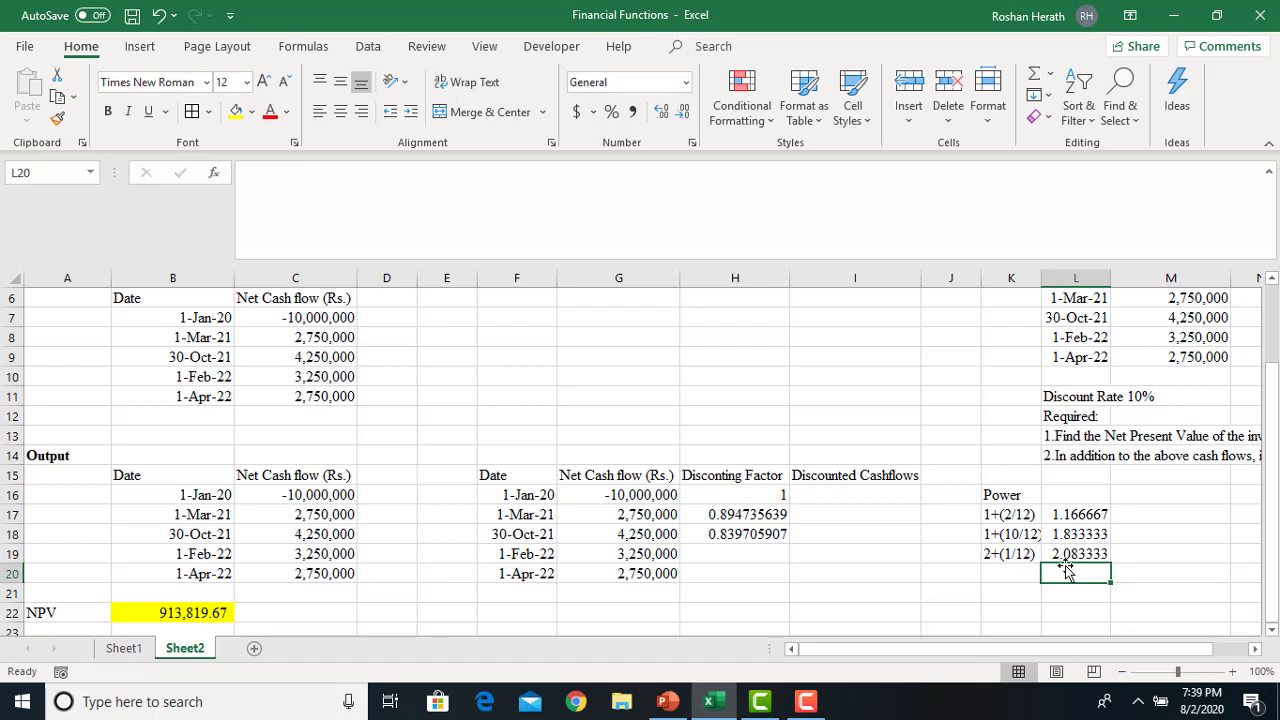
# - Calculate the 1-Feb-22 discounting factor in H19 with the formula =1/1.1^2.083
pyautogui.click(710, 555)
pyautogui.write('=')
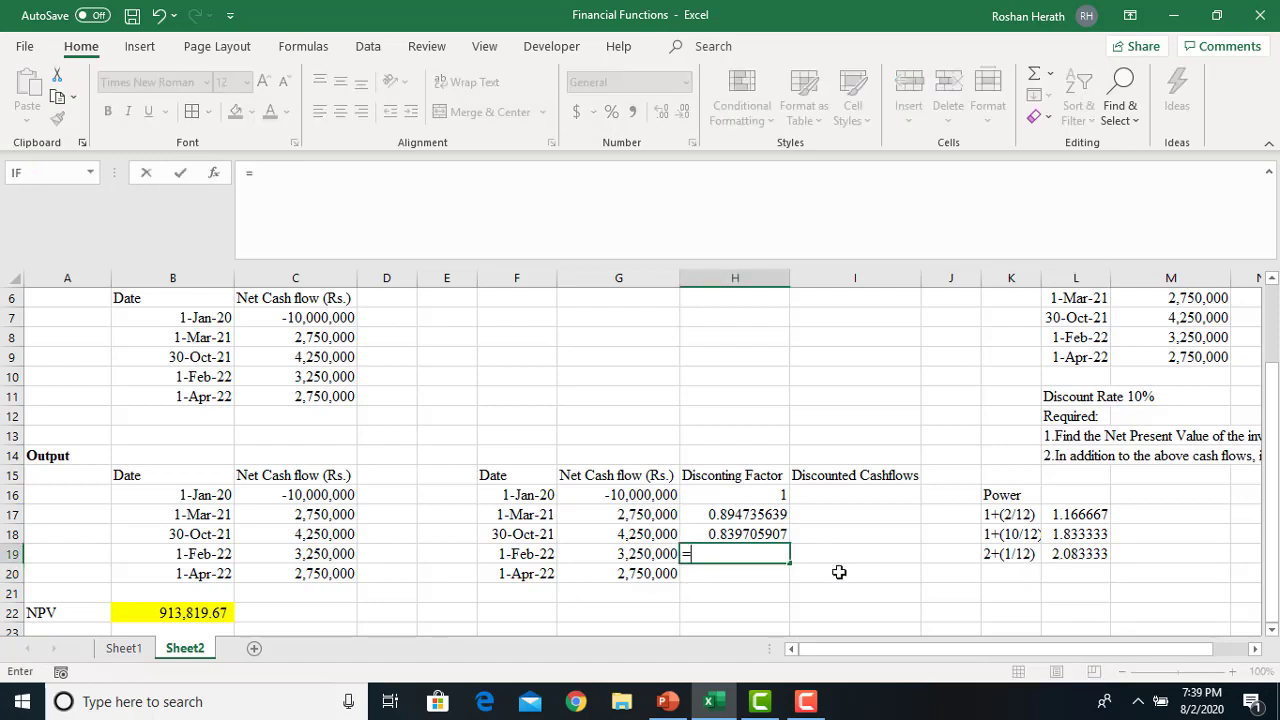
pyautogui.write('1/1.1^2.083')
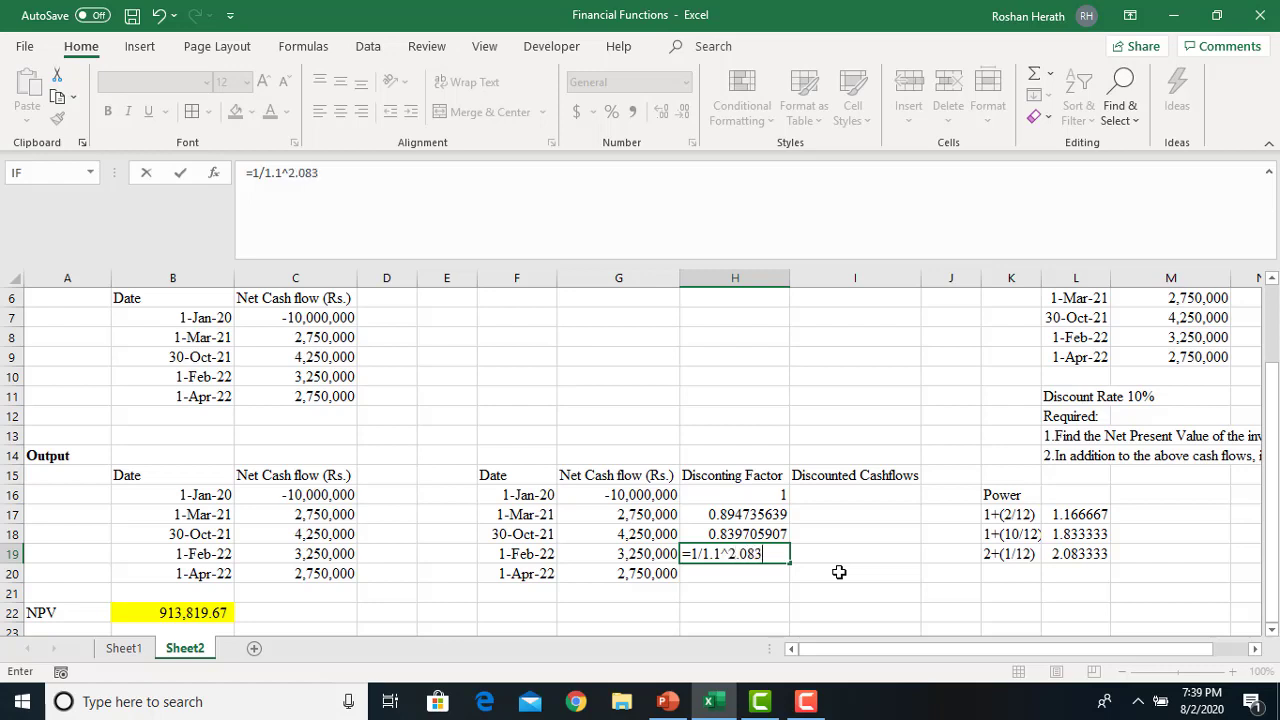
pyautogui.press('Return')
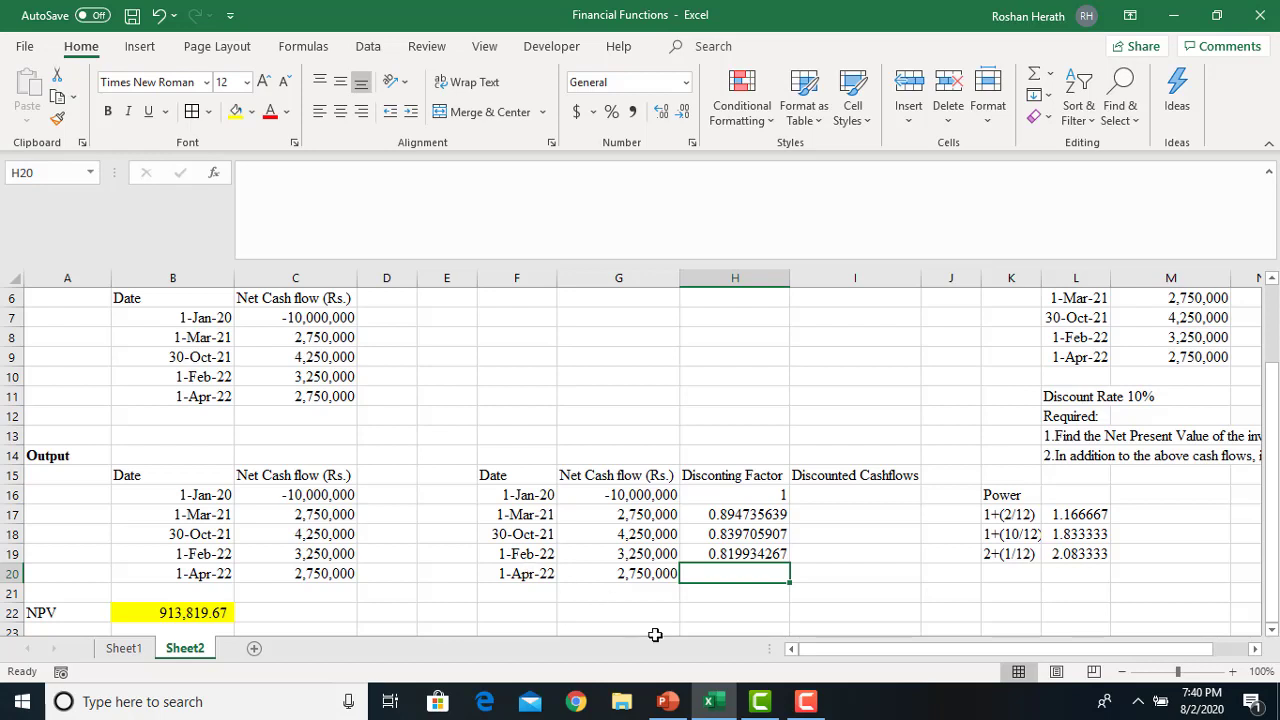
# - Enter the 1-Apr-22 power expression 2+(3/12) as text in K20 and calculate it in L20 with =2+(3/12)
pyautogui.click(996, 569)
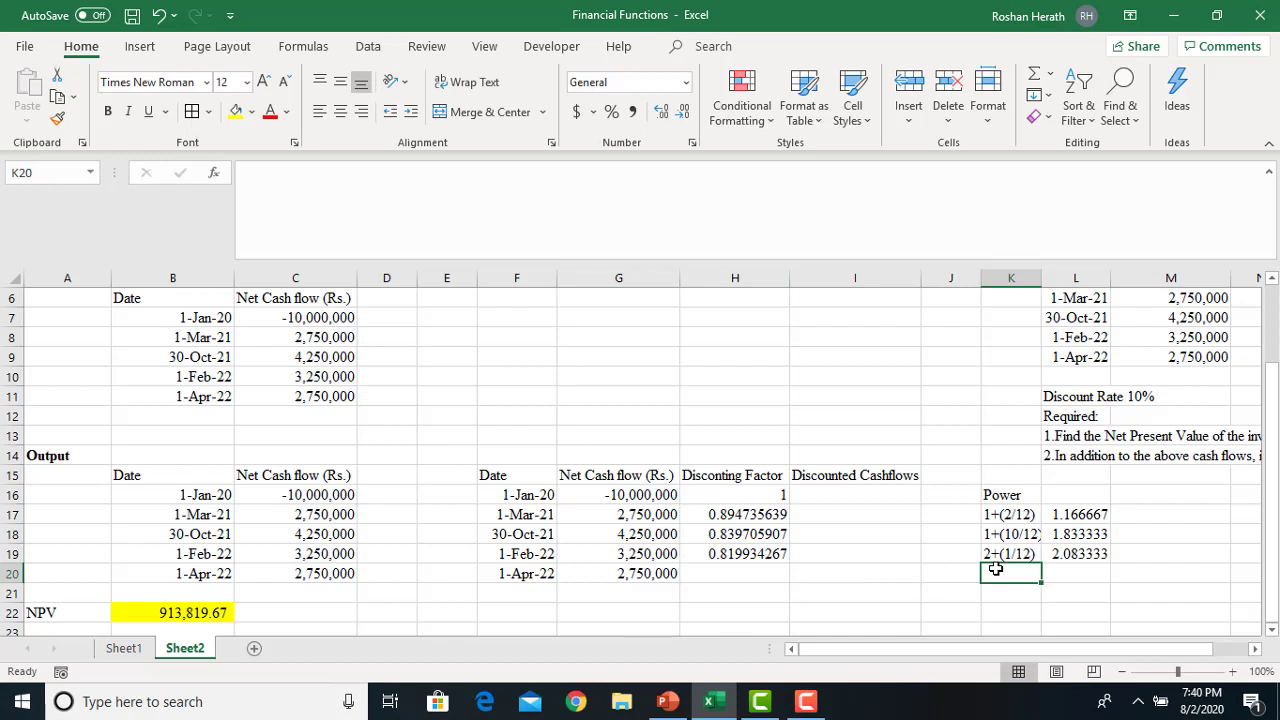
pyautogui.write('2+')
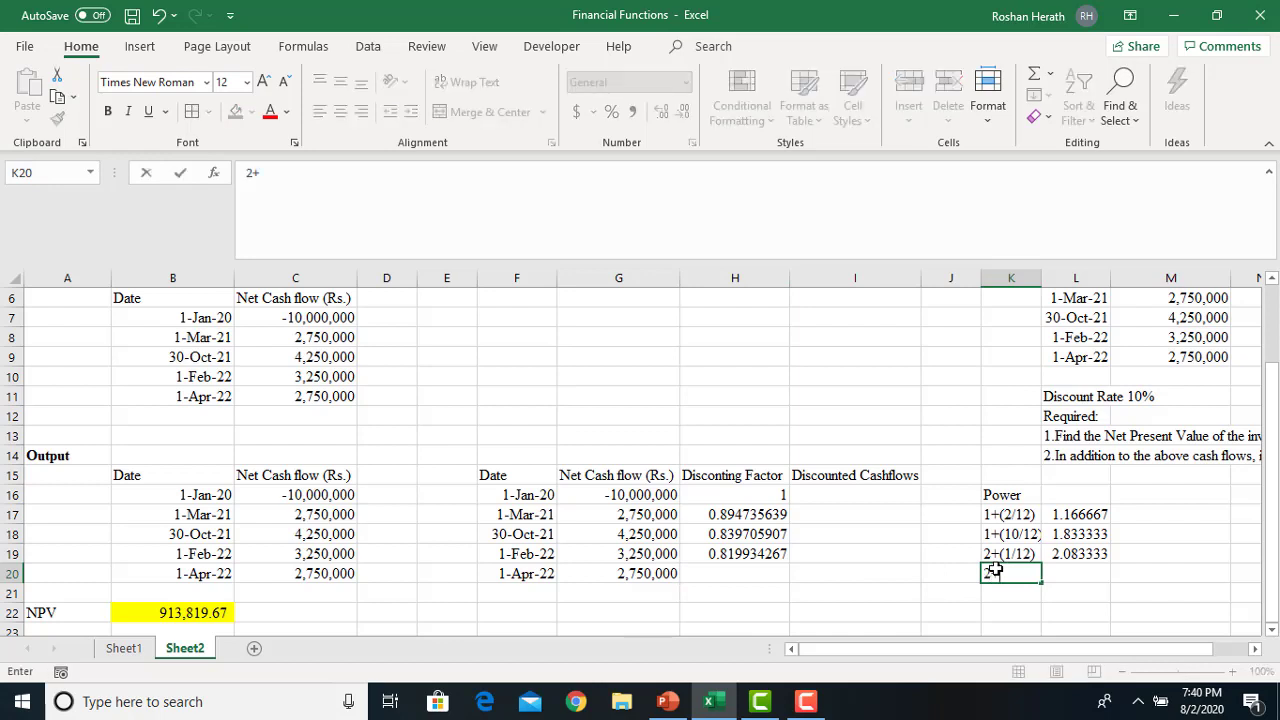
pyautogui.write('(3/12)')
pyautogui.click(1082, 576)
pyautogui.write('=2')
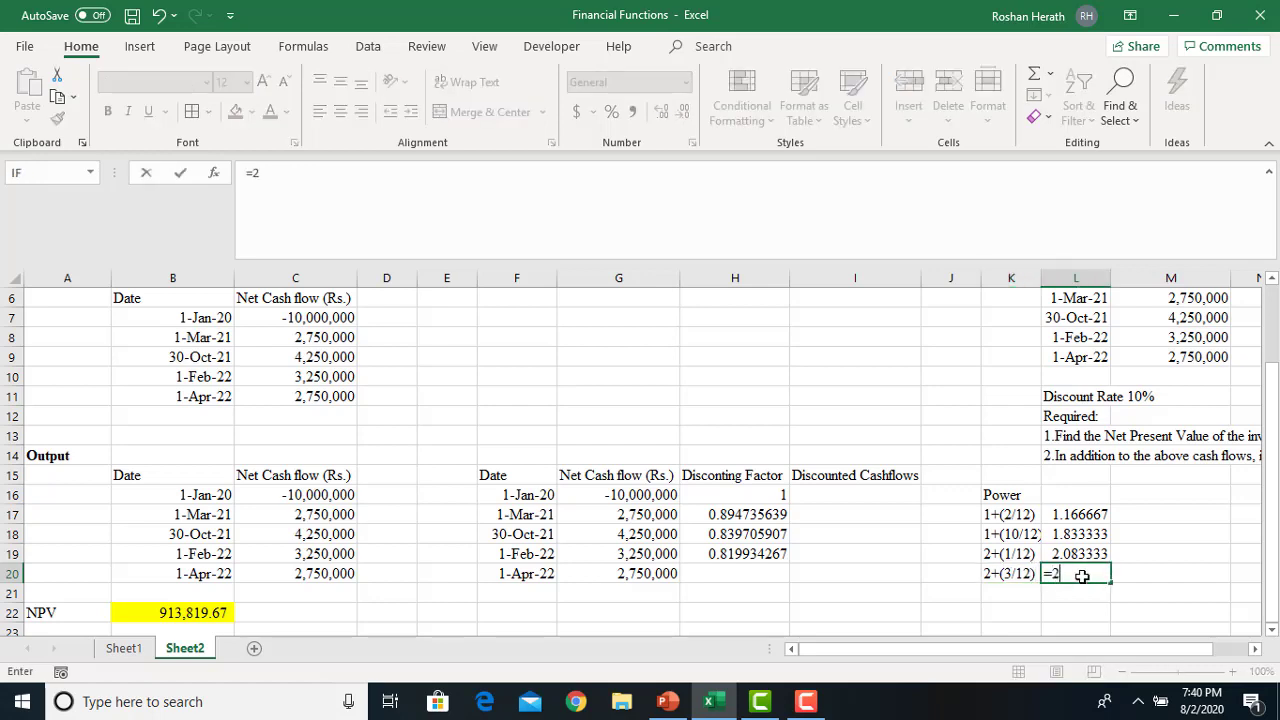
pyautogui.write('+(3/12)')
pyautogui.press('Return')
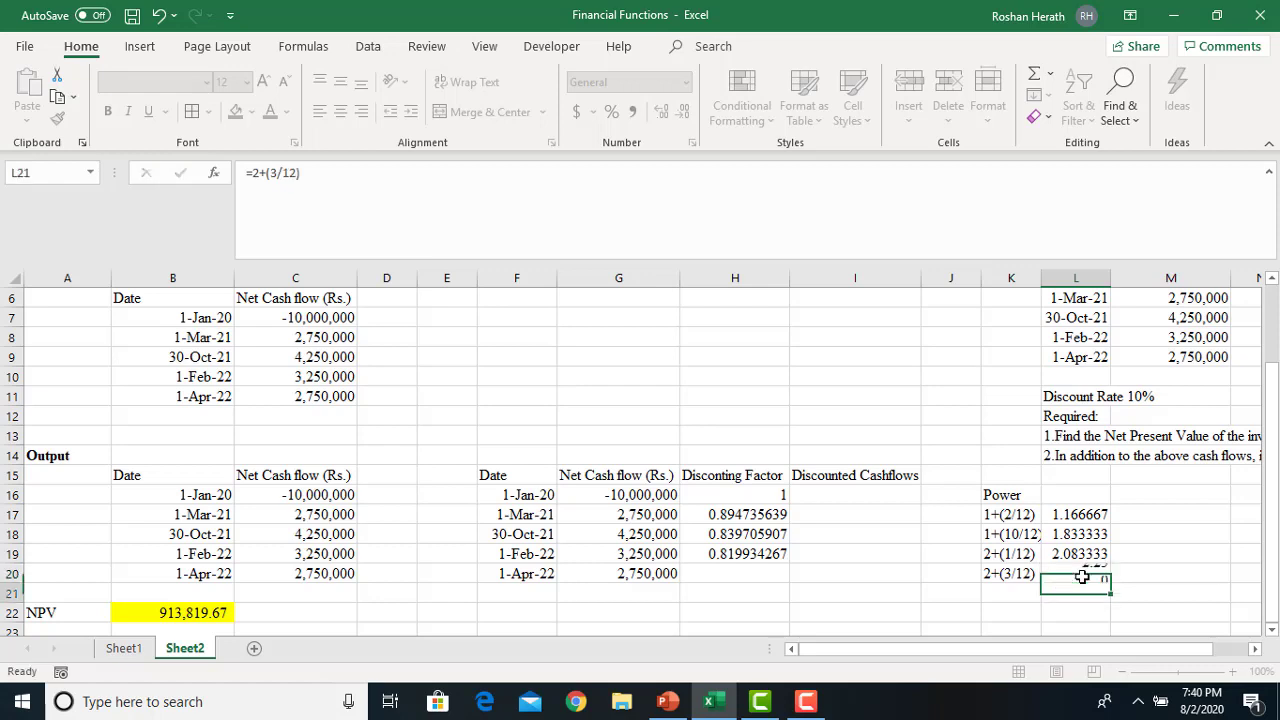
# - Write the 1-Apr-22 discounting factor expression 1/(1.1)^2.25 in H20
pyautogui.click(733, 572)
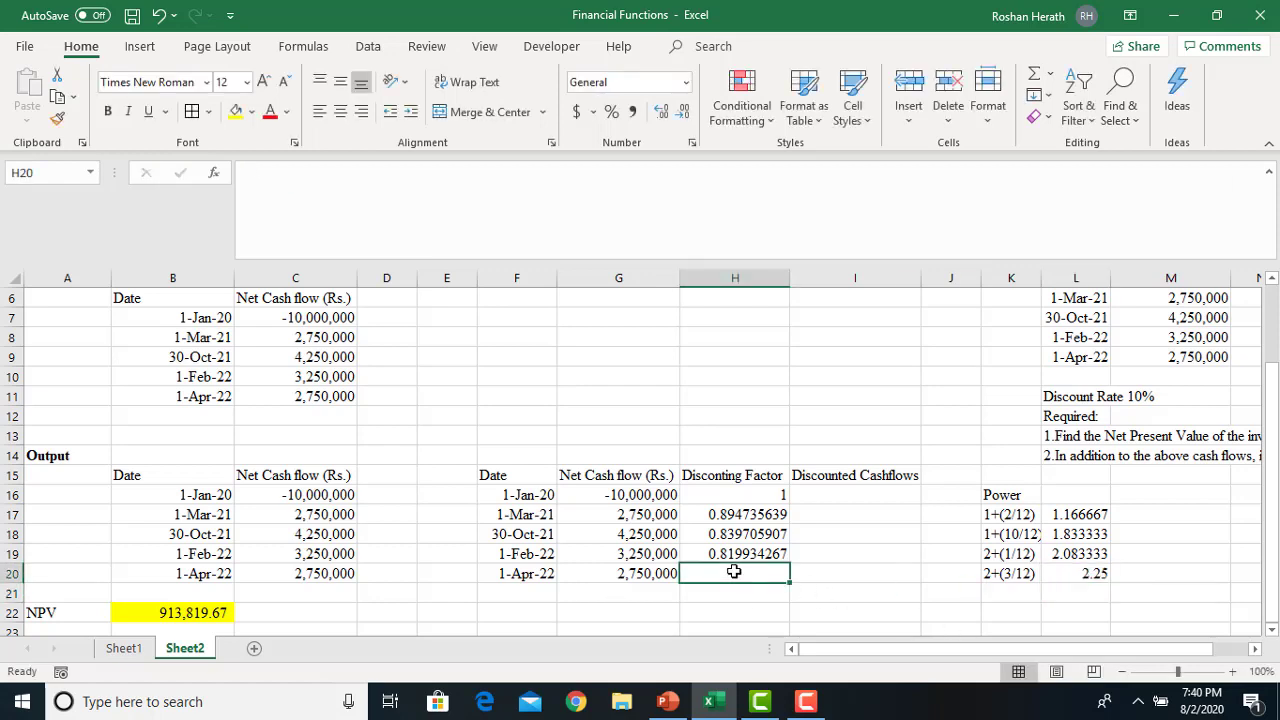
pyautogui.click(742, 556)
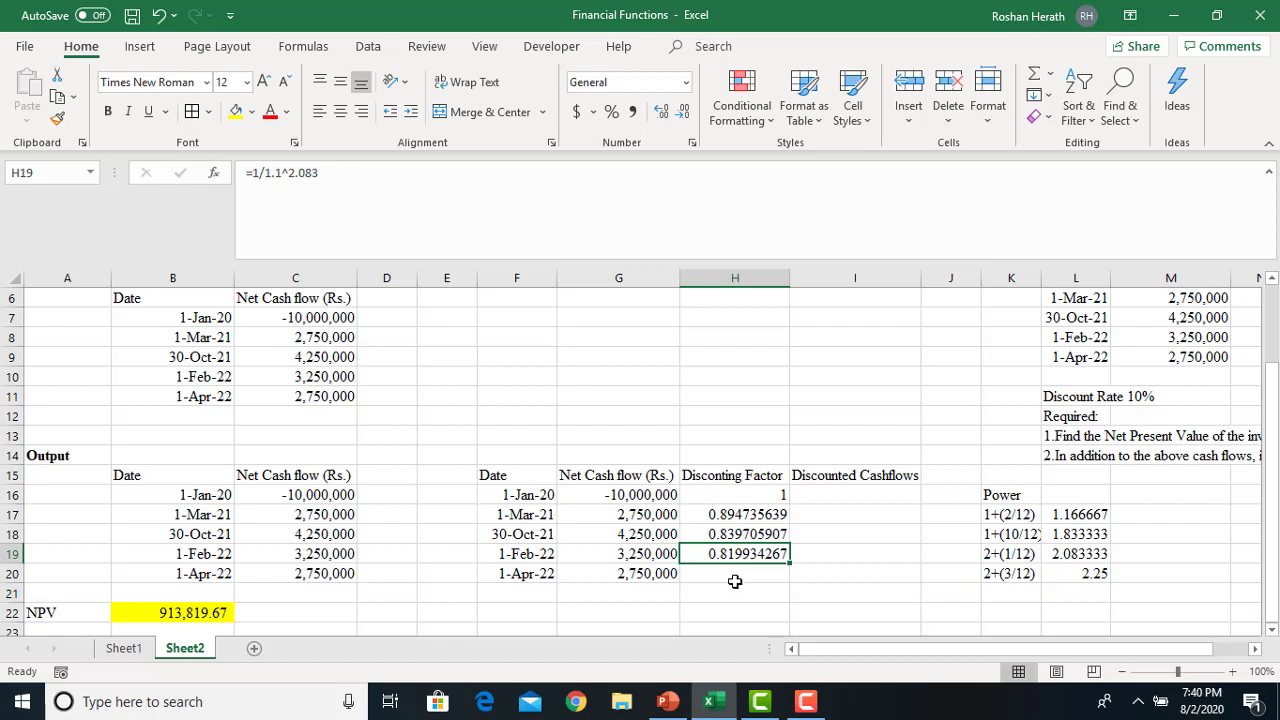
pyautogui.click(734, 576)
pyautogui.write('1/1.')
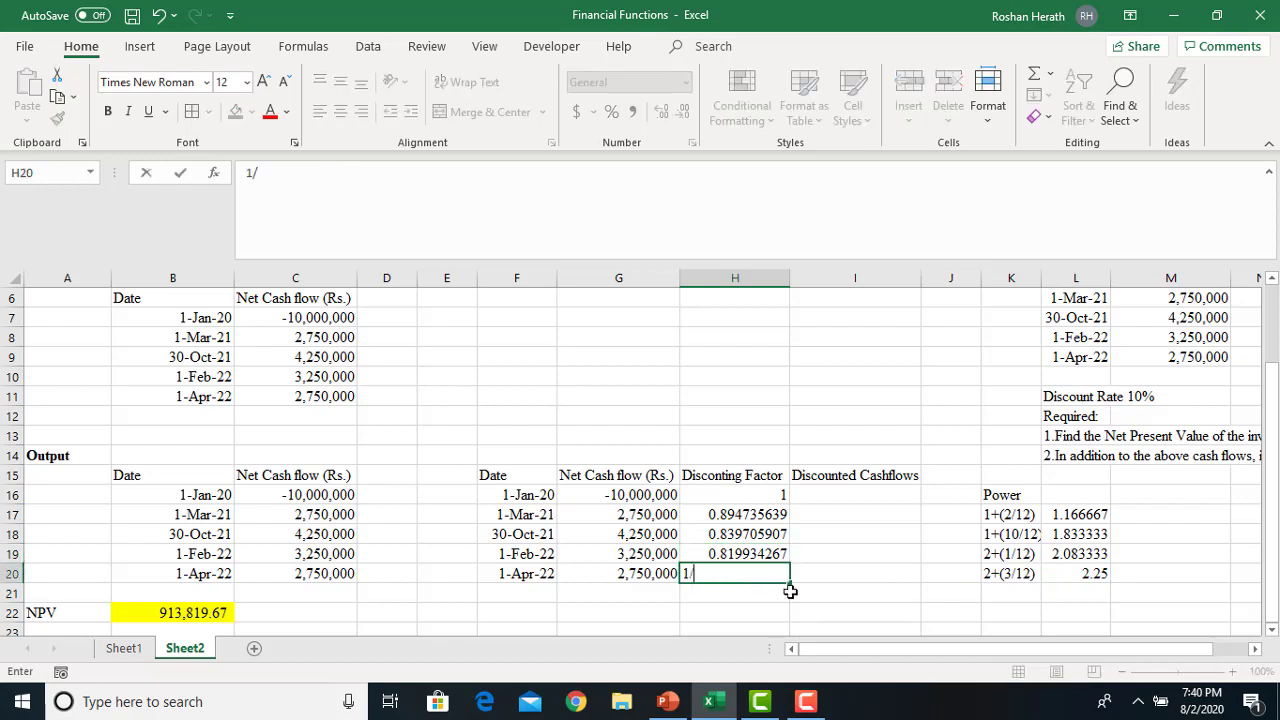
pyautogui.press('Return')
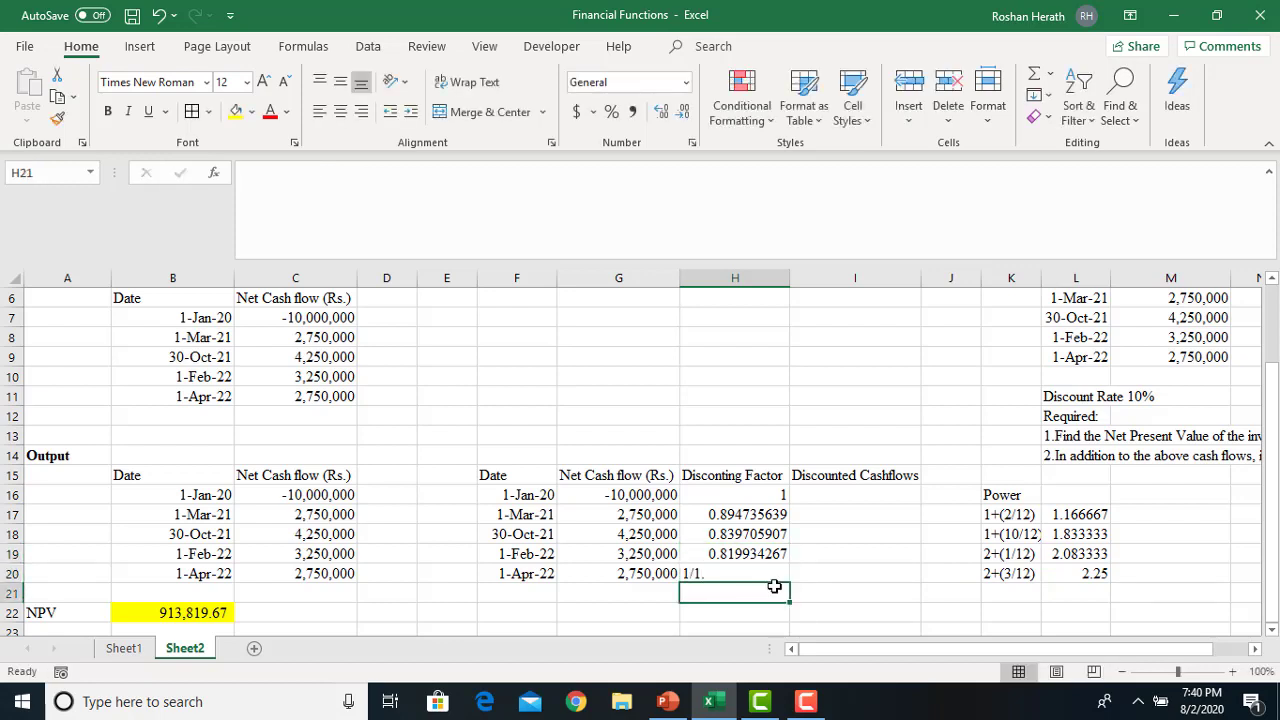
pyautogui.click(725, 571)
pyautogui.doubleClick(725, 571)
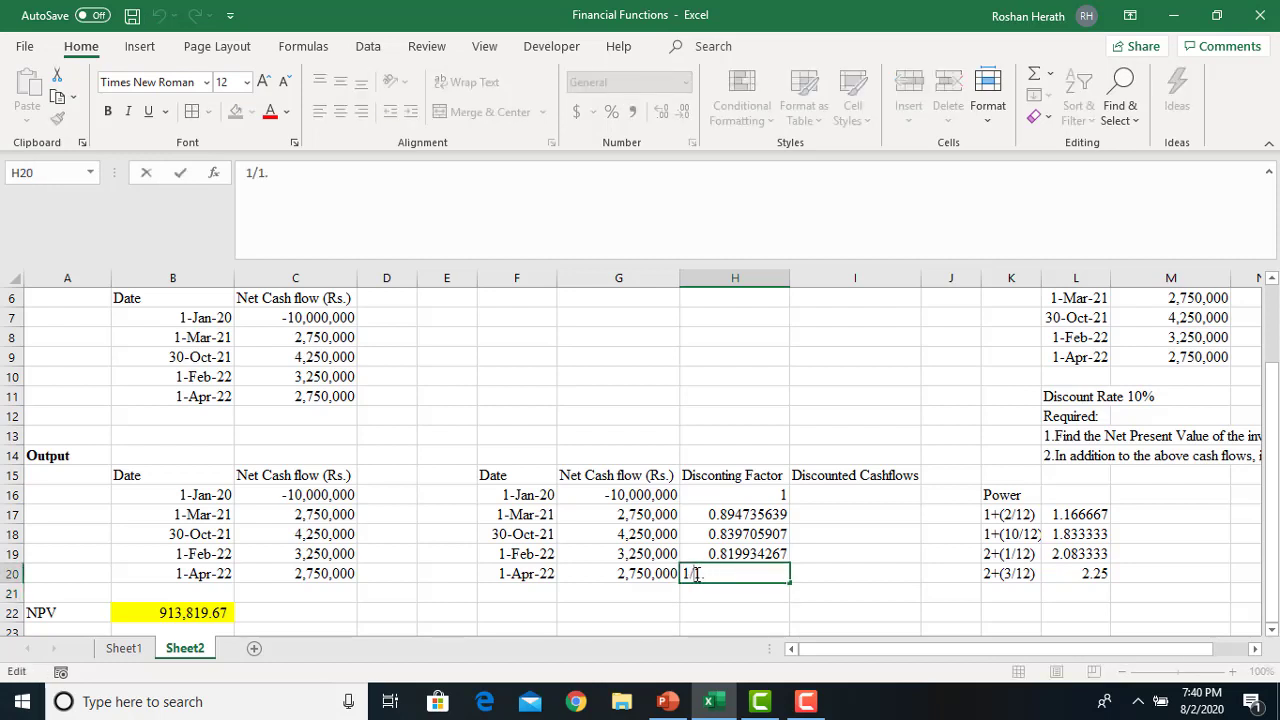
pyautogui.write('(')
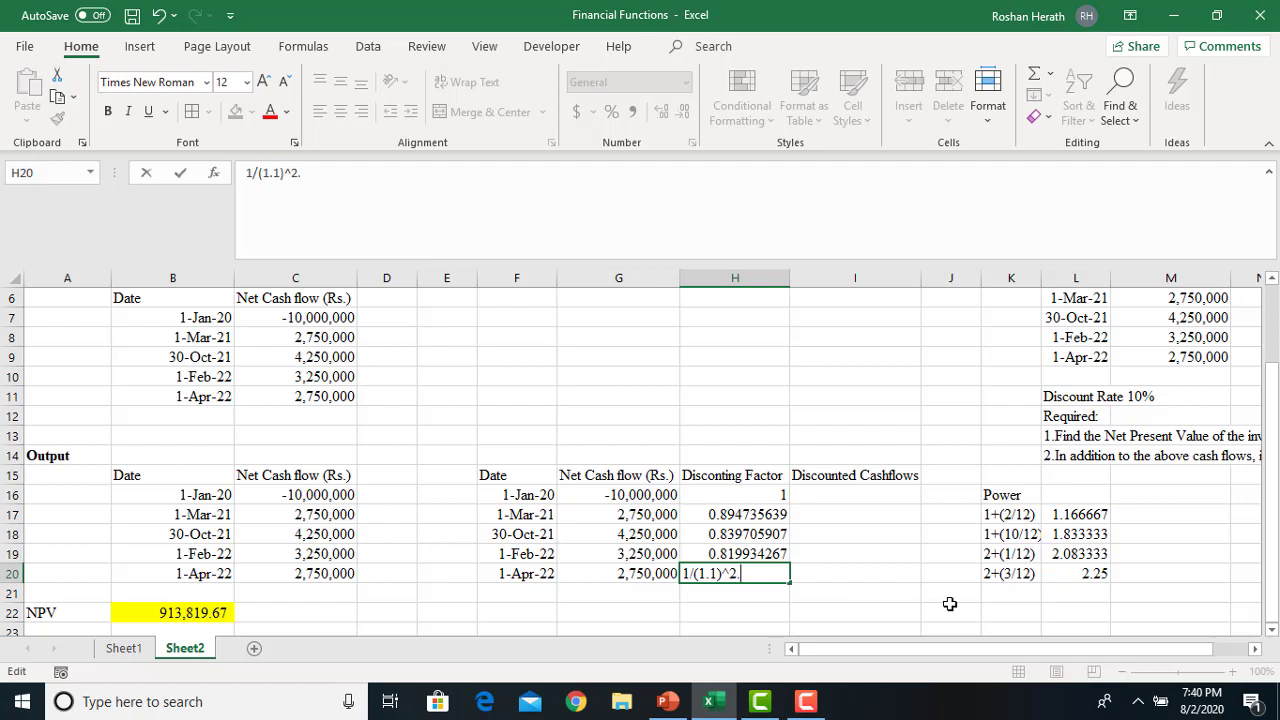
pyautogui.write('25')
pyautogui.press('Return')
# - Convert the discounting factor text in H20 into the working formula =1/(1.1)^2.25
pyautogui.click(766, 572)
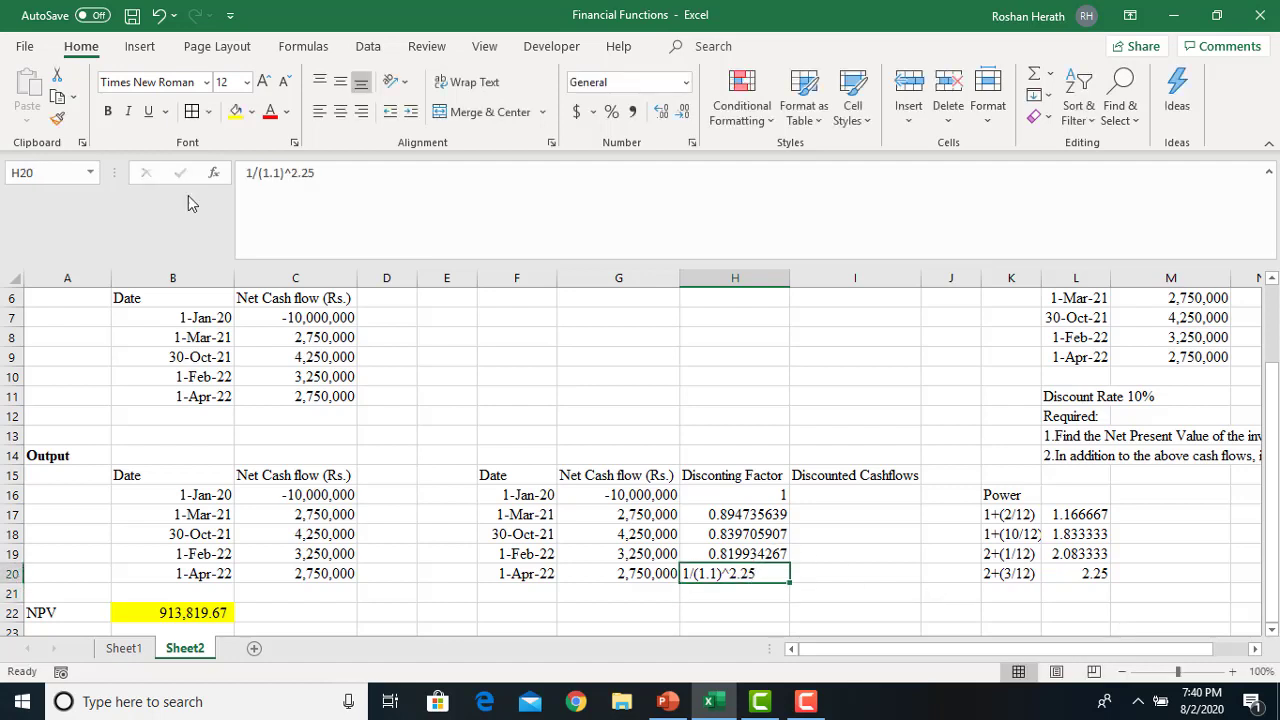
pyautogui.click(245, 172)
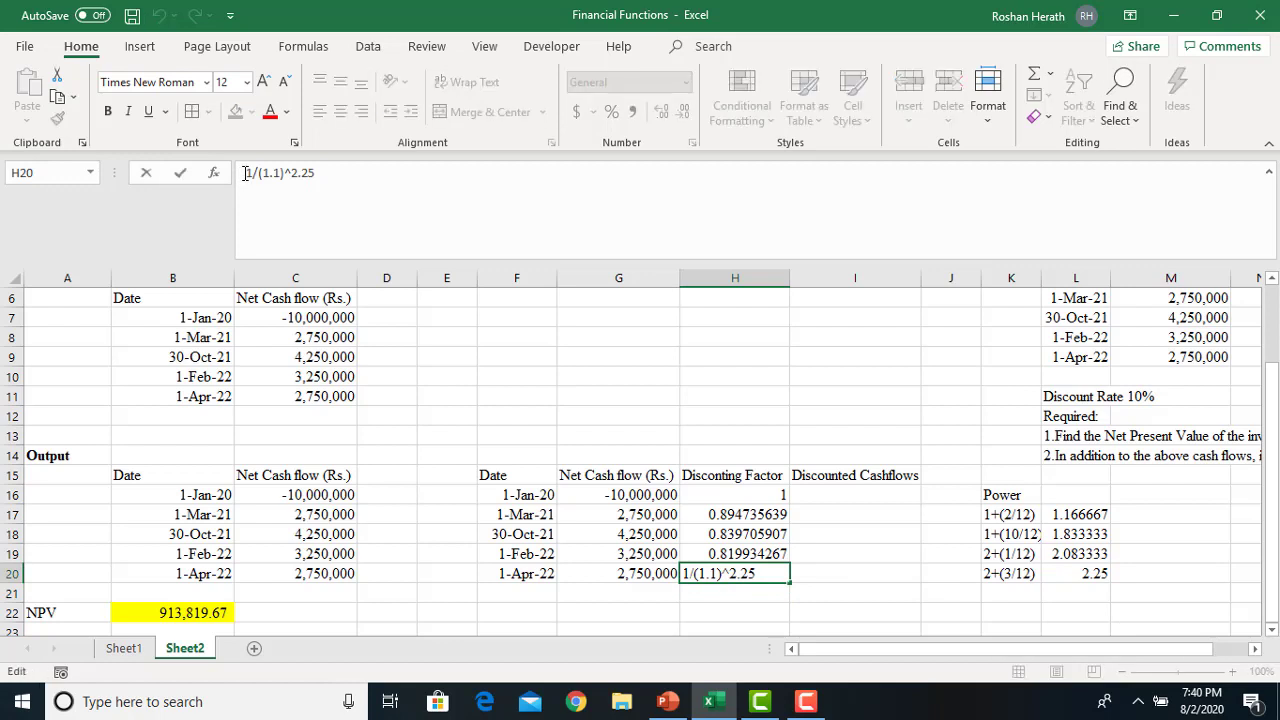
pyautogui.write('=')
pyautogui.press('Return')
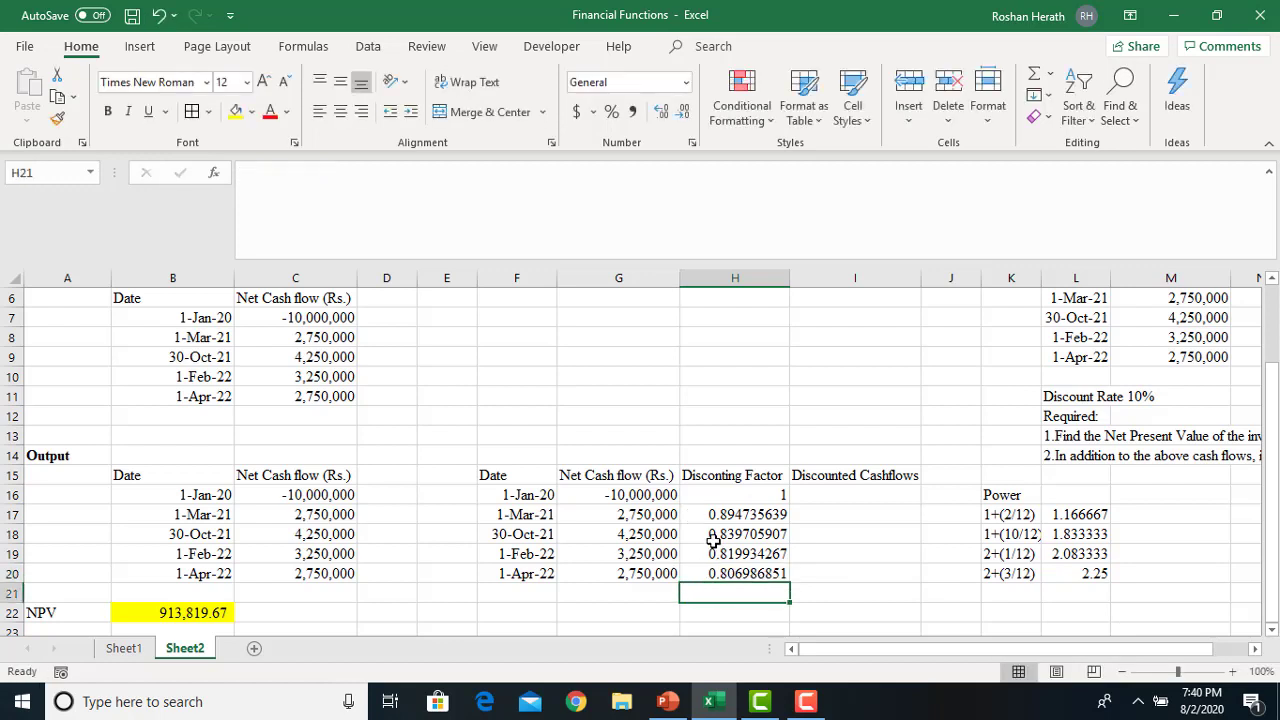
# - Format the discounting factors in H16:H20 to show four decimal places
pyautogui.click(844, 495)
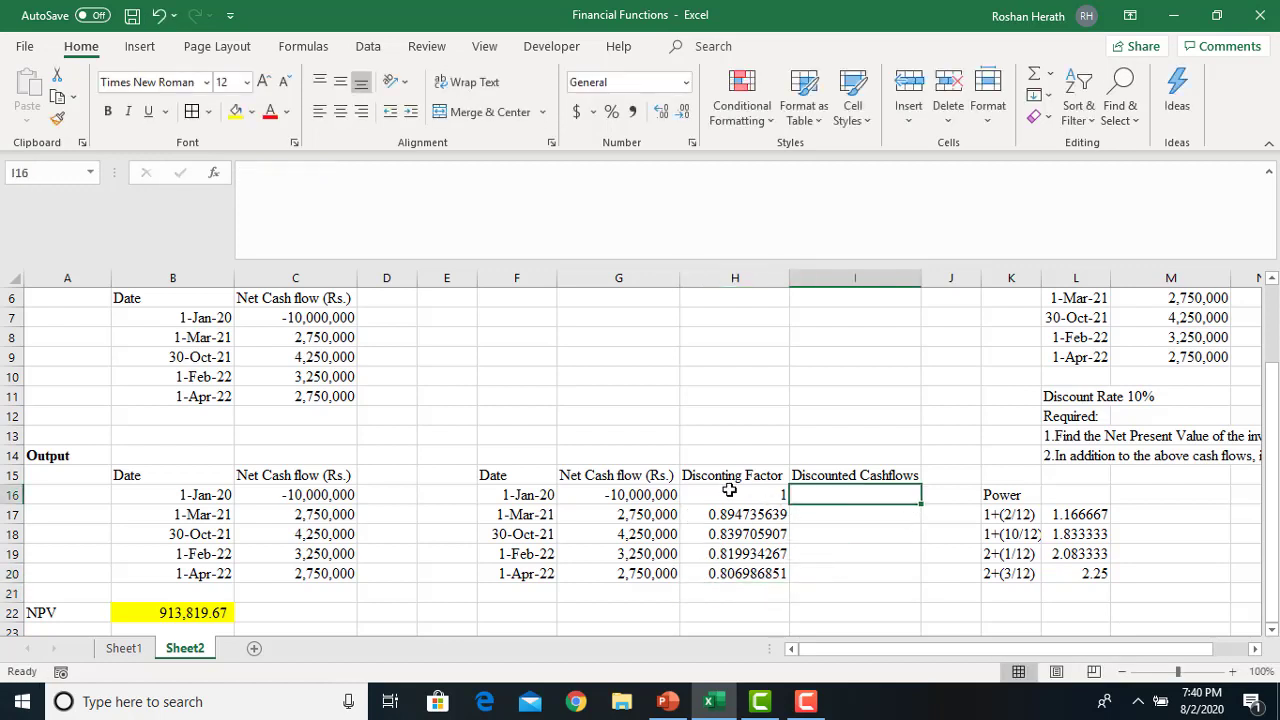
pyautogui.moveTo(729, 491); pyautogui.dragTo(731, 574)
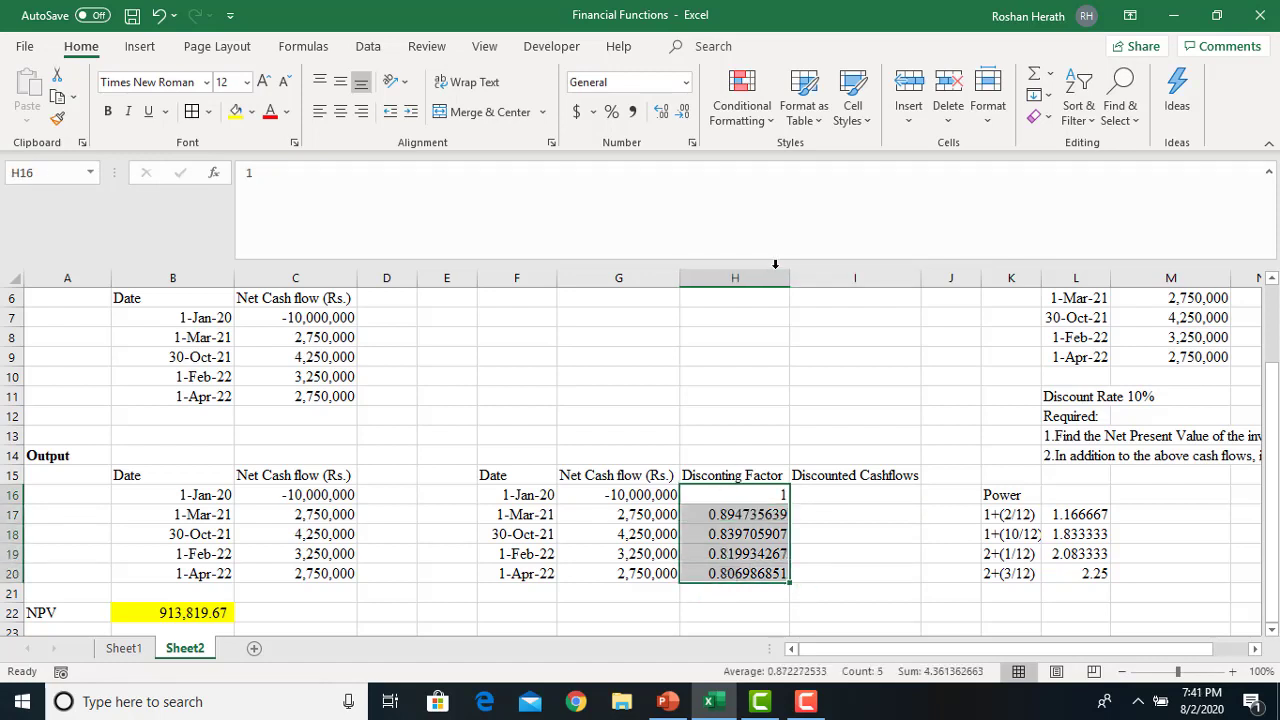
pyautogui.doubleClick(683, 114)
pyautogui.doubleClick(683, 114)
pyautogui.click(683, 114)
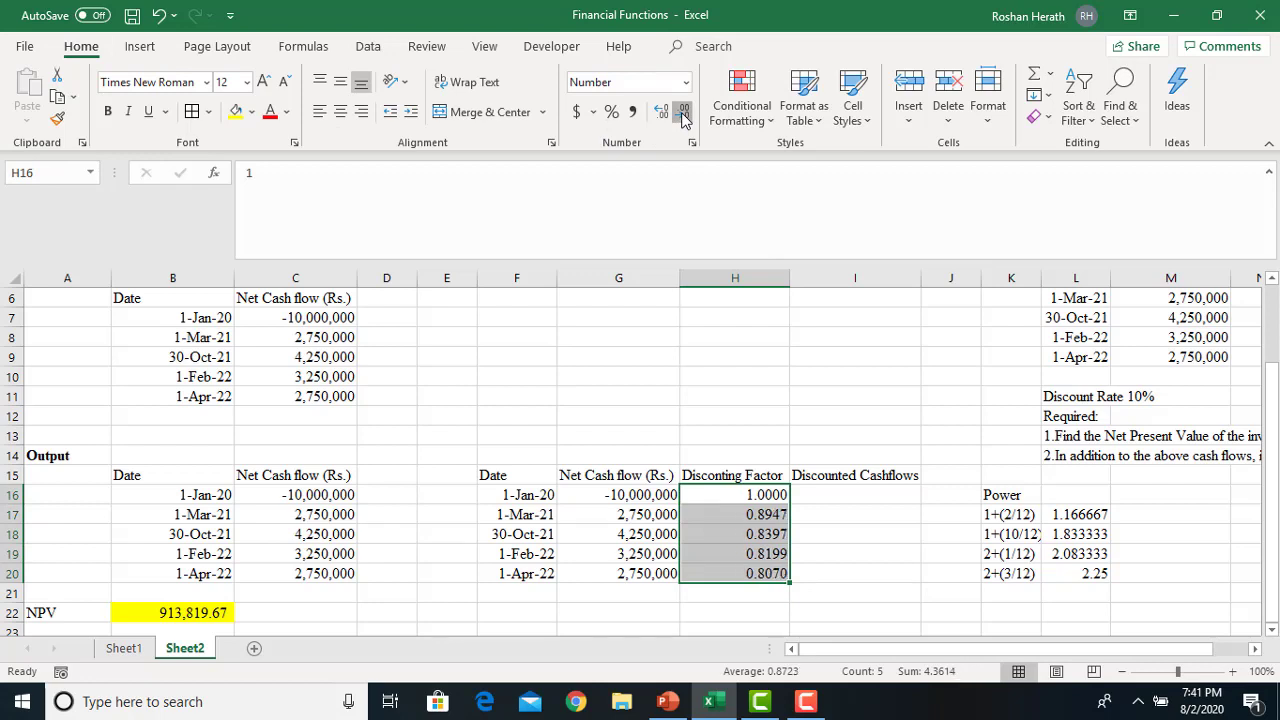
pyautogui.click(683, 114)
pyautogui.click(664, 114)
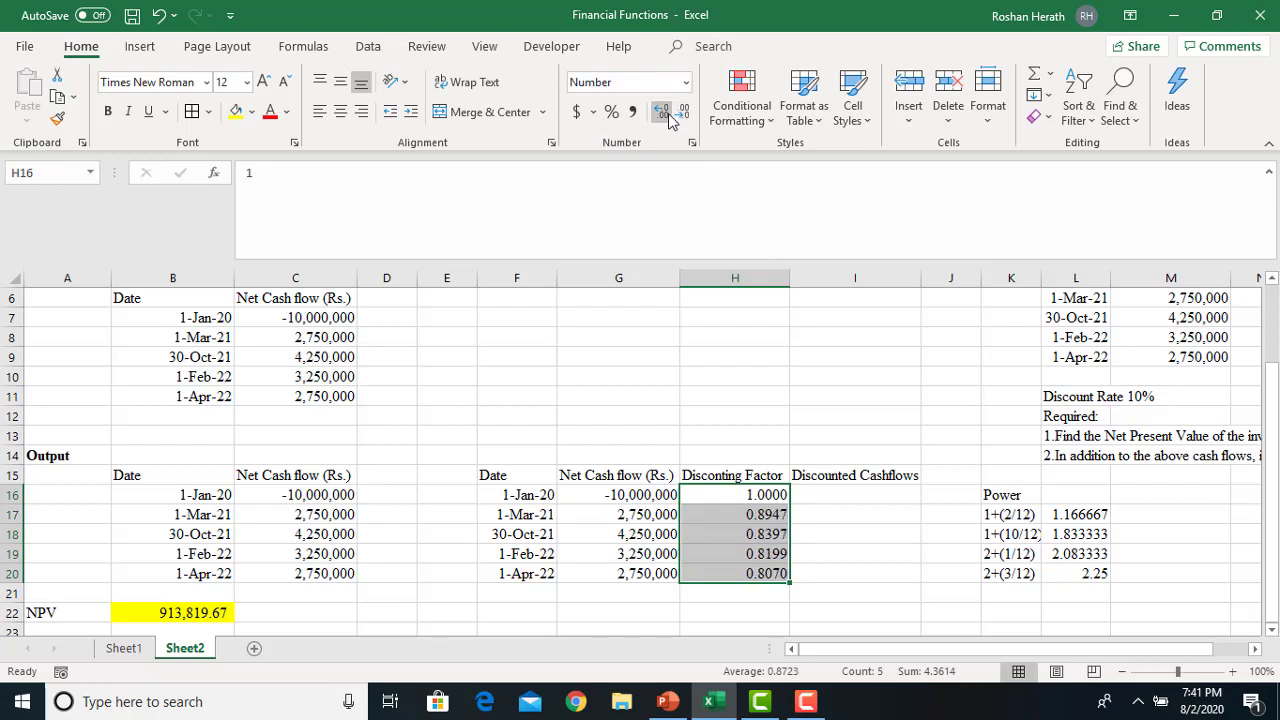
# - Calculate the 1-Jan-20 discounted cash flow in I16 with =G16*H16 and fill the formula down to I20
pyautogui.click(856, 491)
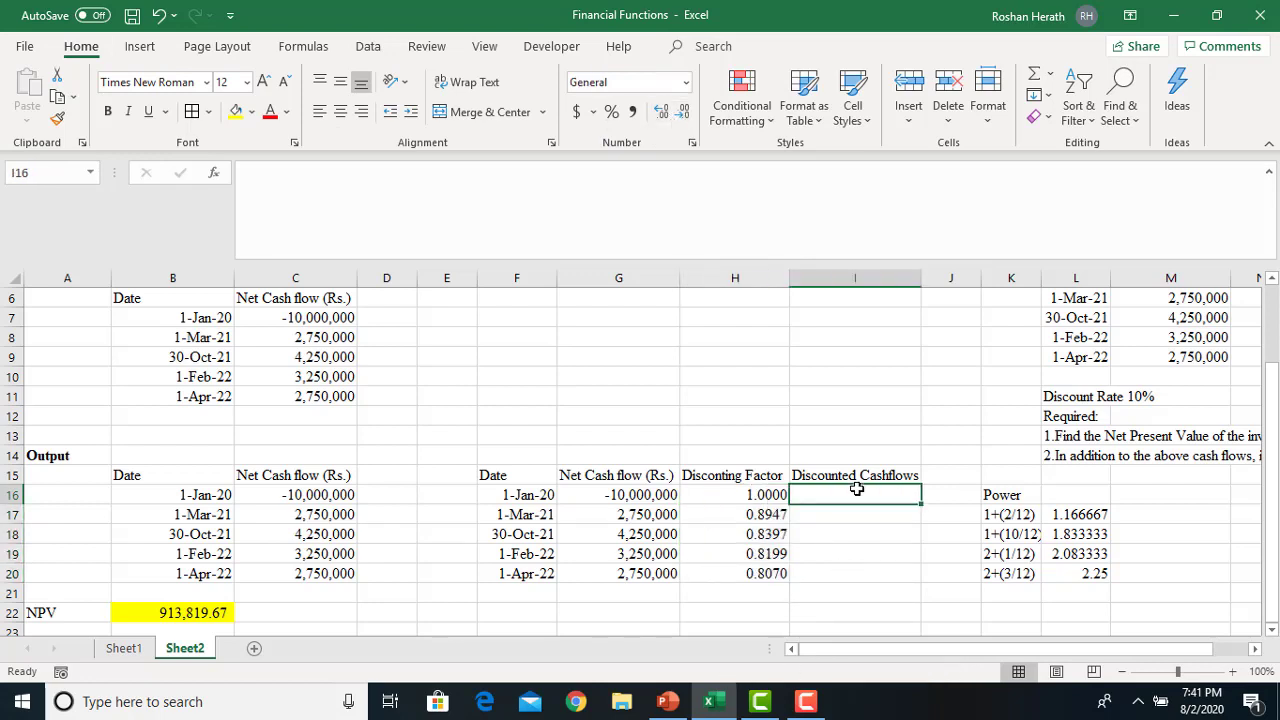
pyautogui.write('=')
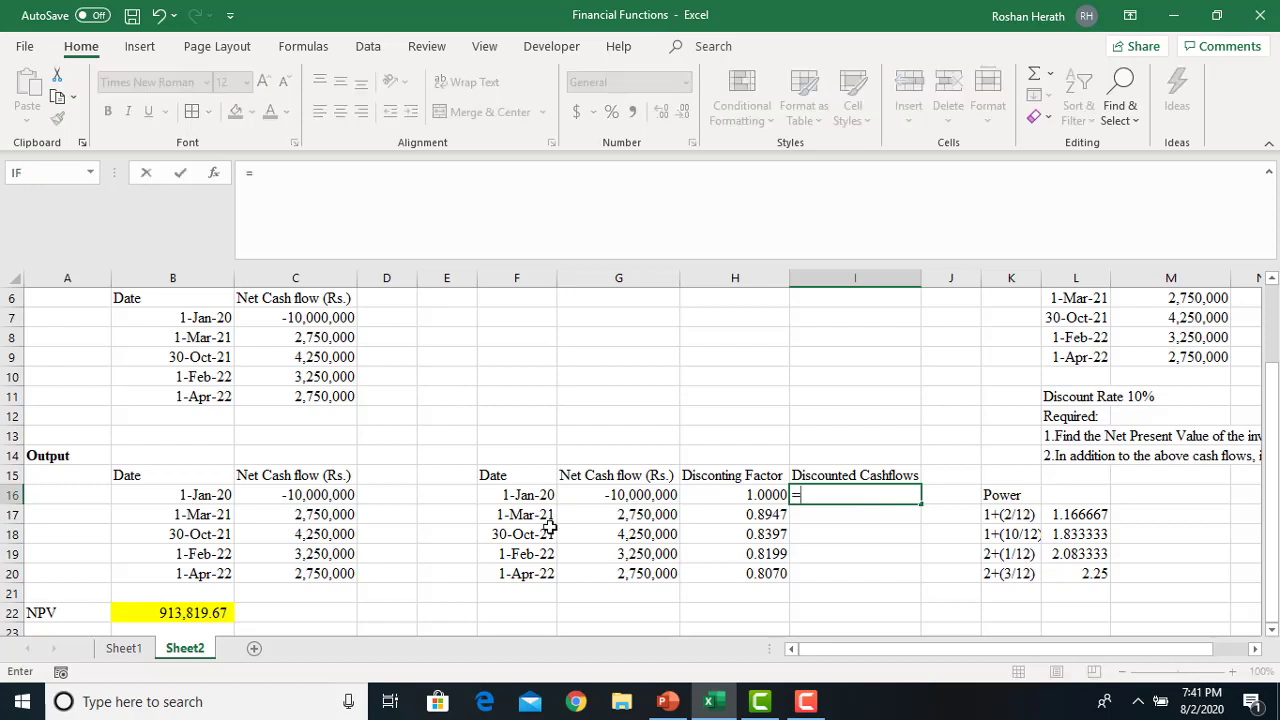
pyautogui.click(597, 494)
pyautogui.write('*')
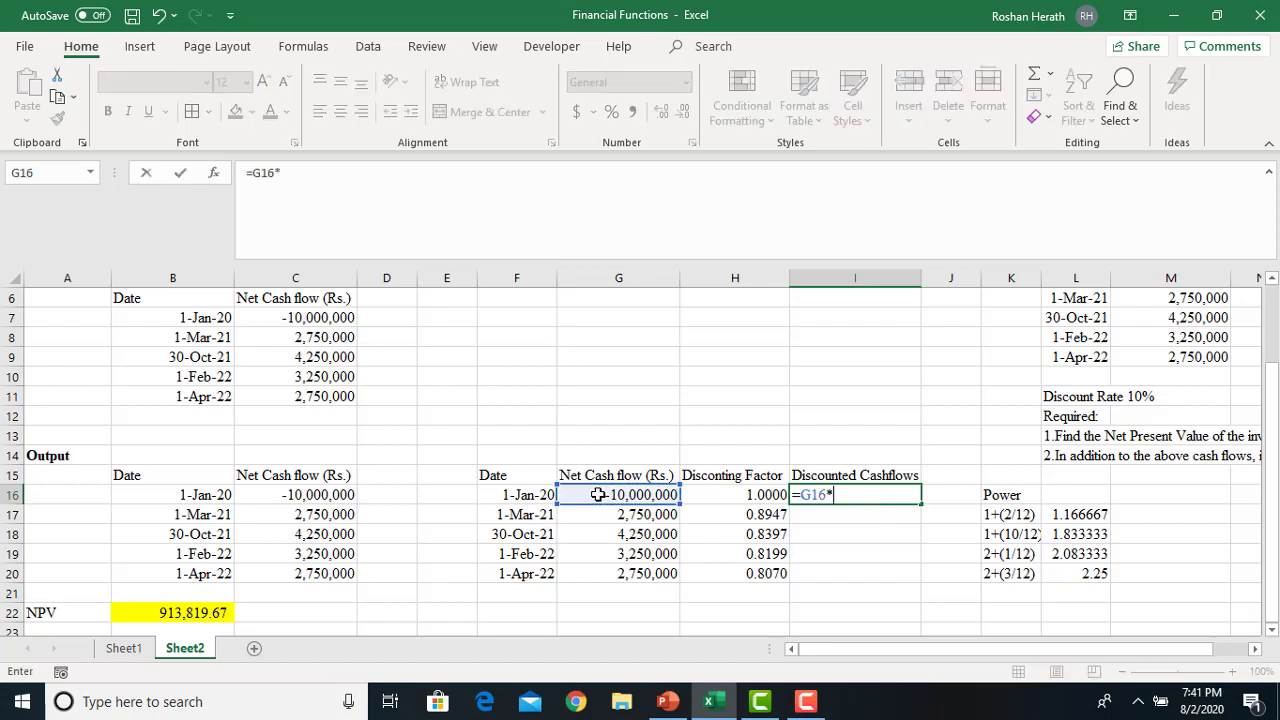
pyautogui.click(747, 495)
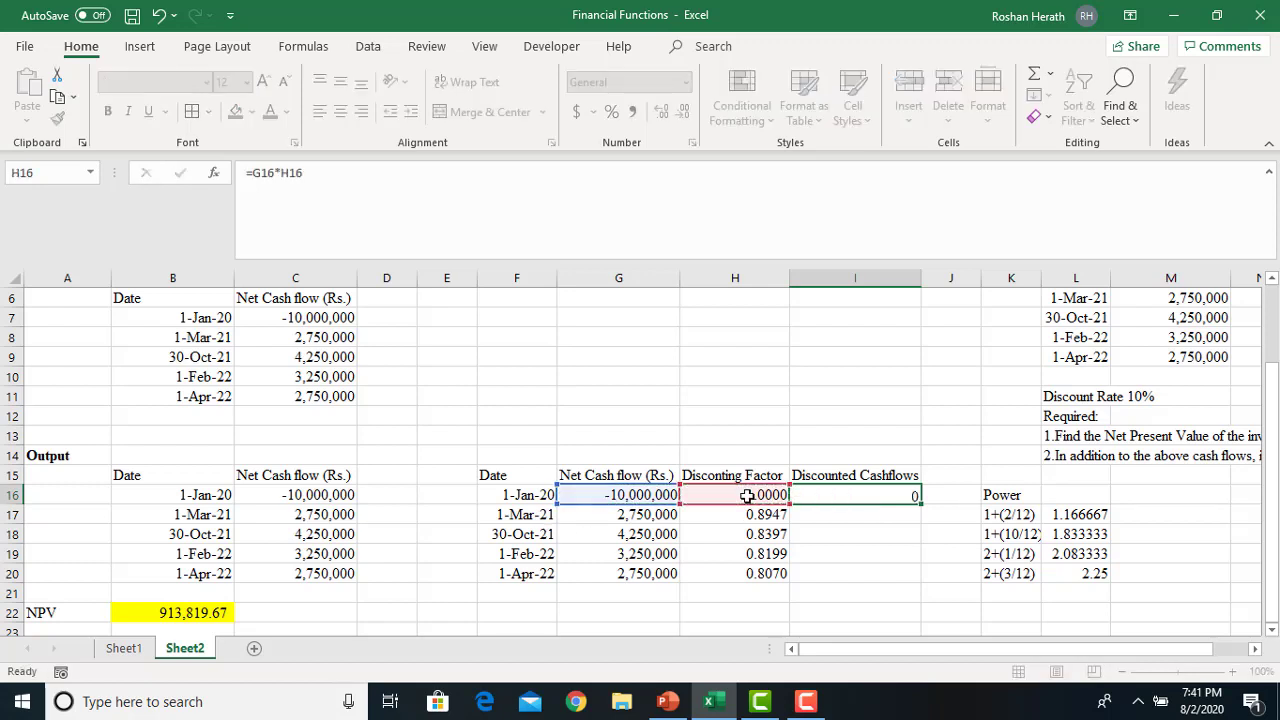
pyautogui.press('Return')
pyautogui.click(849, 494)
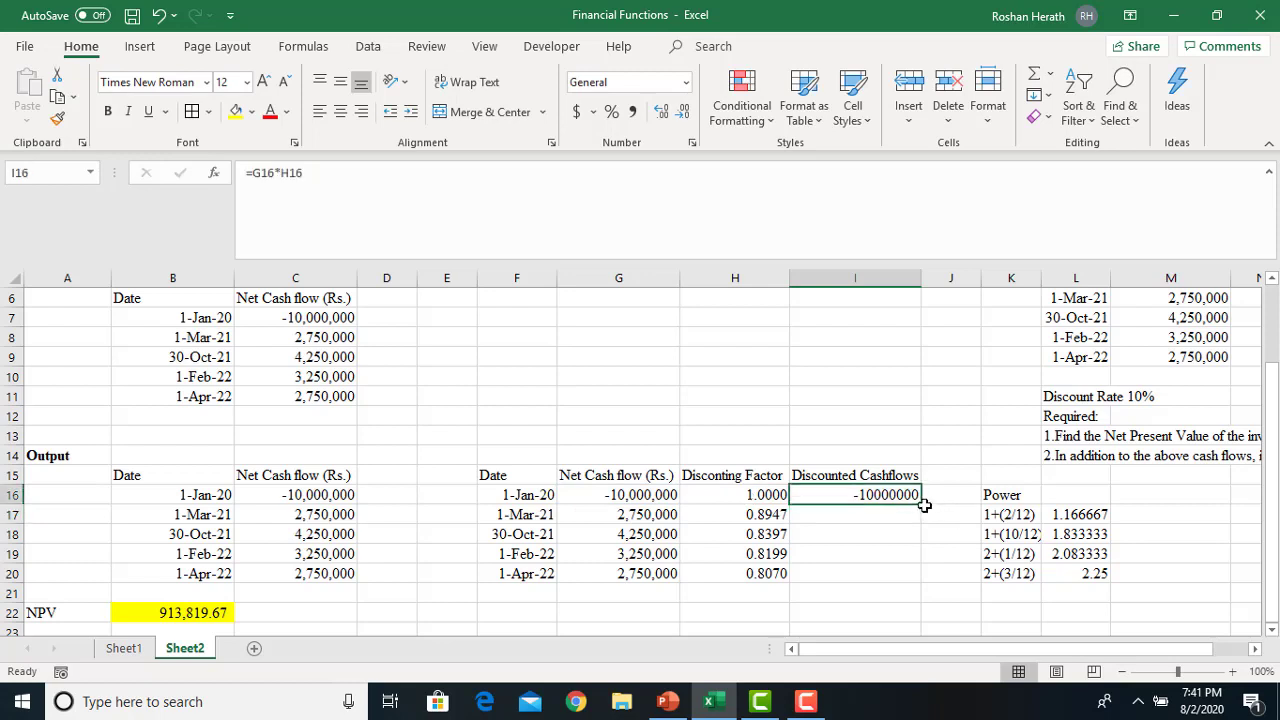
pyautogui.moveTo(924, 506); pyautogui.dragTo(906, 578)
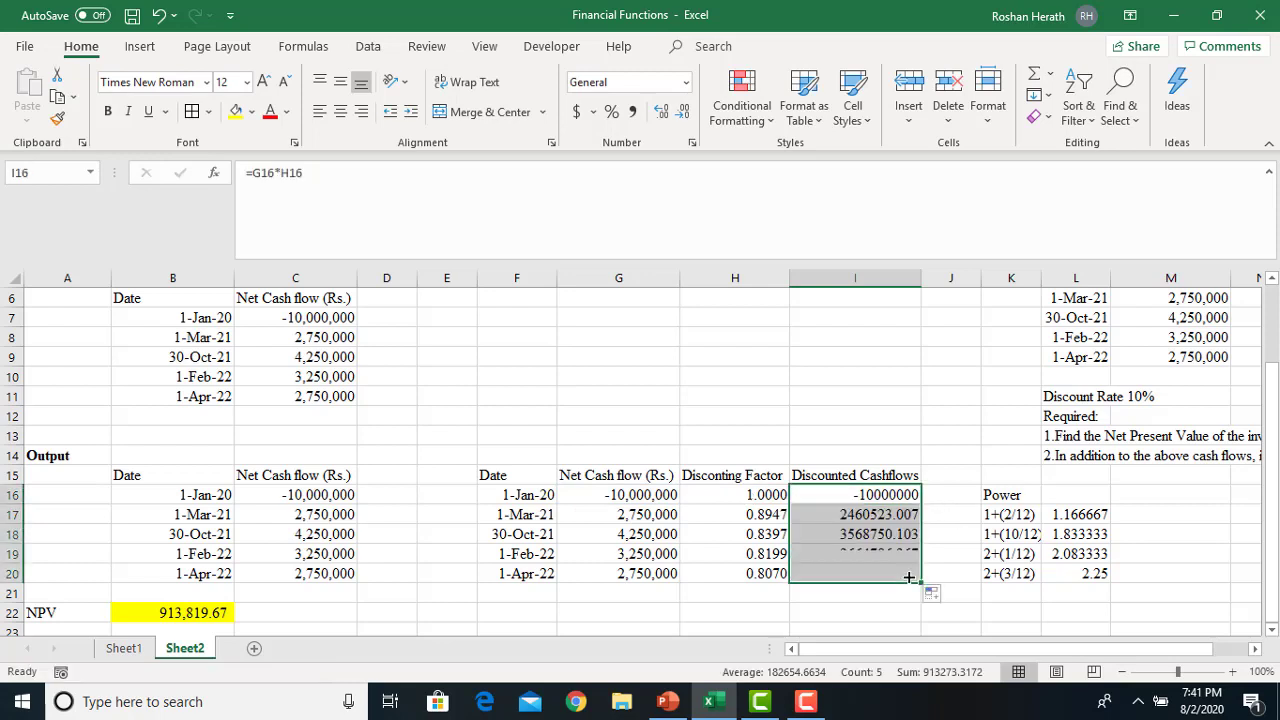
# - Total the discounted cash flows in I21 with =SUM(I16:I20)
pyautogui.click(846, 594)
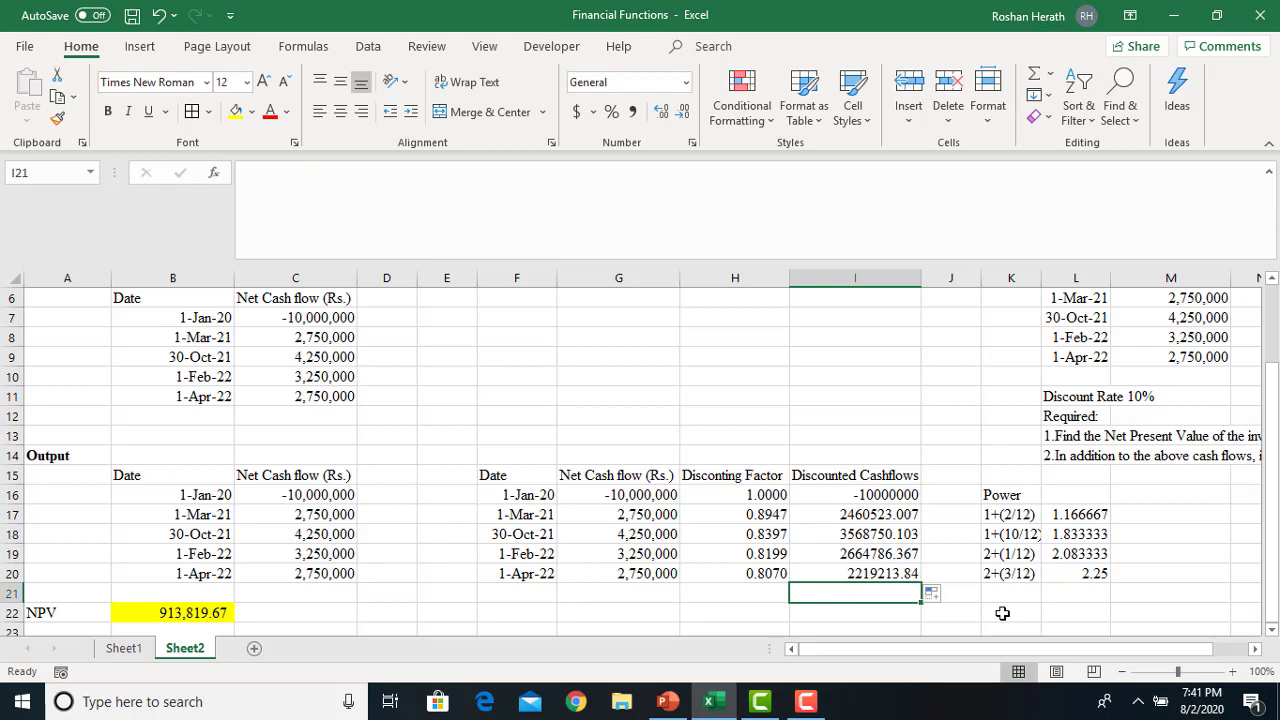
pyautogui.write('=')
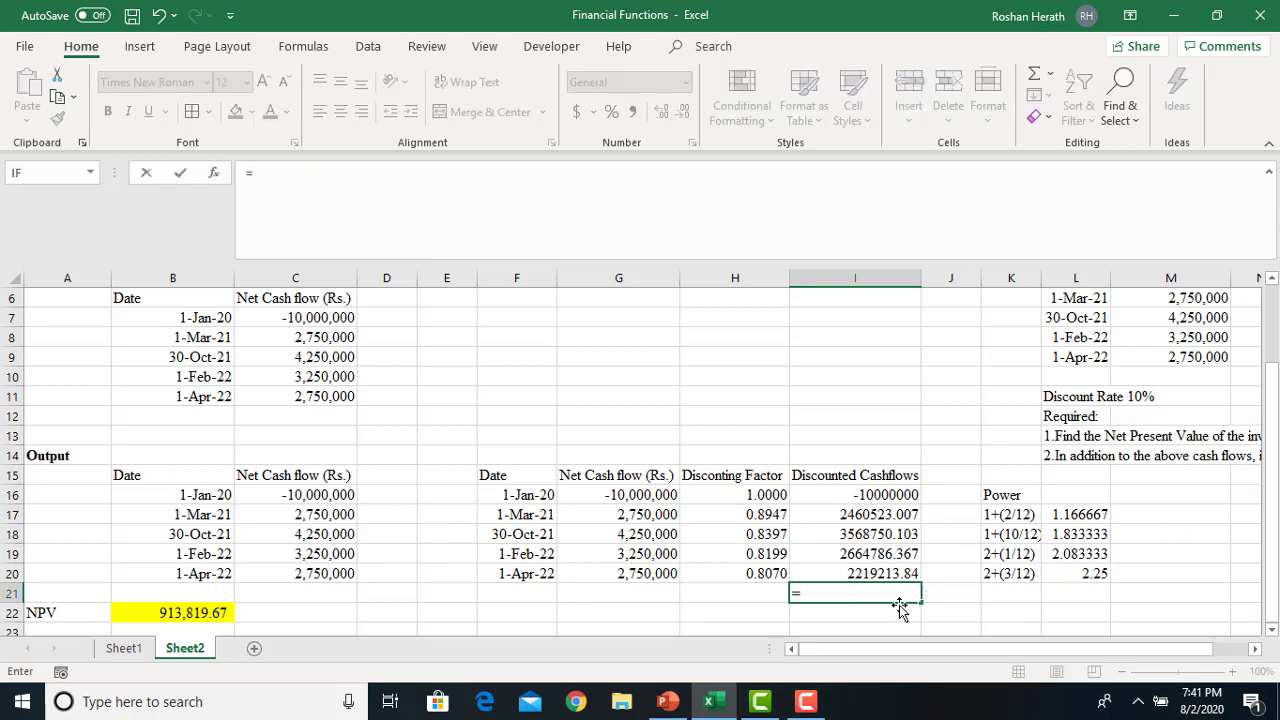
pyautogui.write('sum')
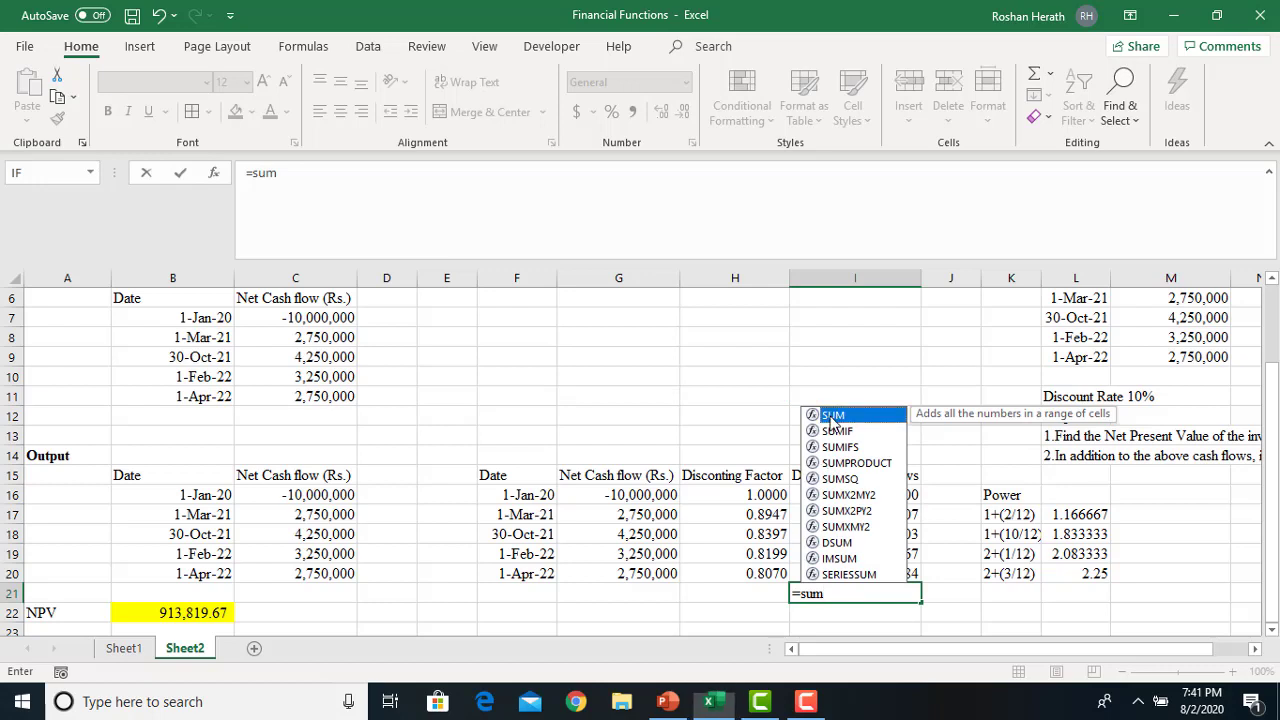
pyautogui.doubleClick(830, 418)
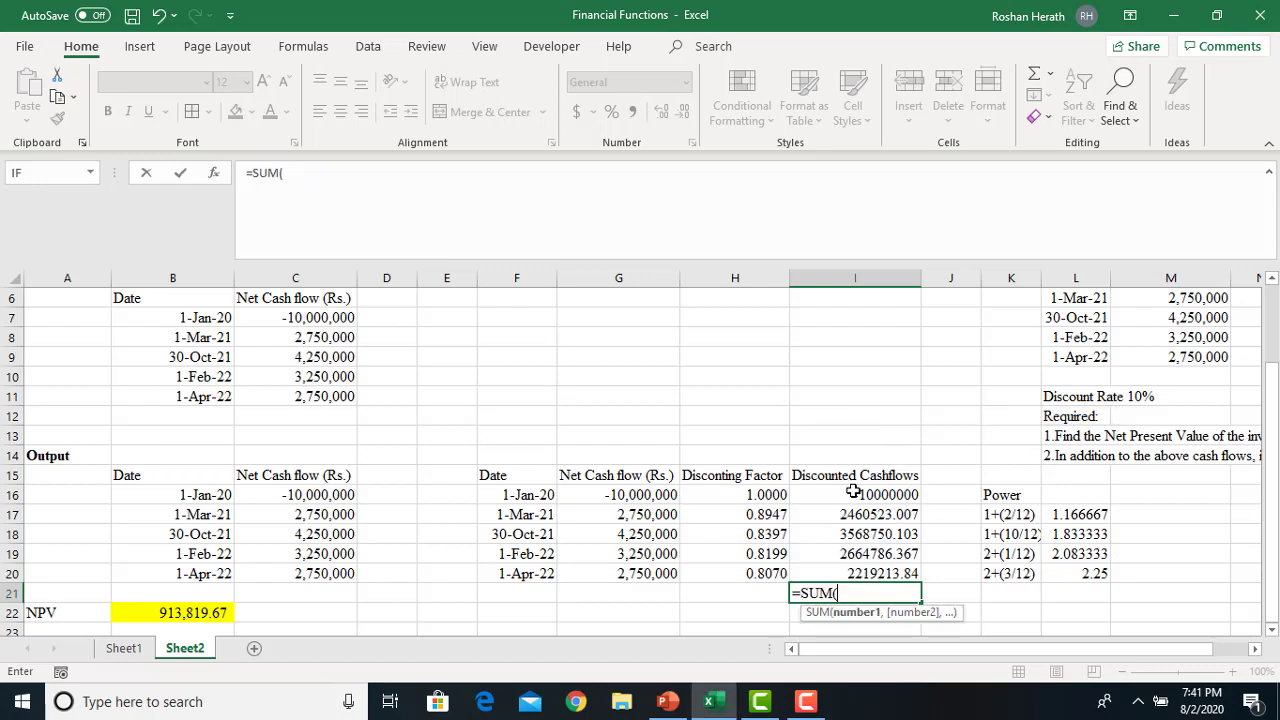
pyautogui.moveTo(853, 492); pyautogui.dragTo(852, 566)
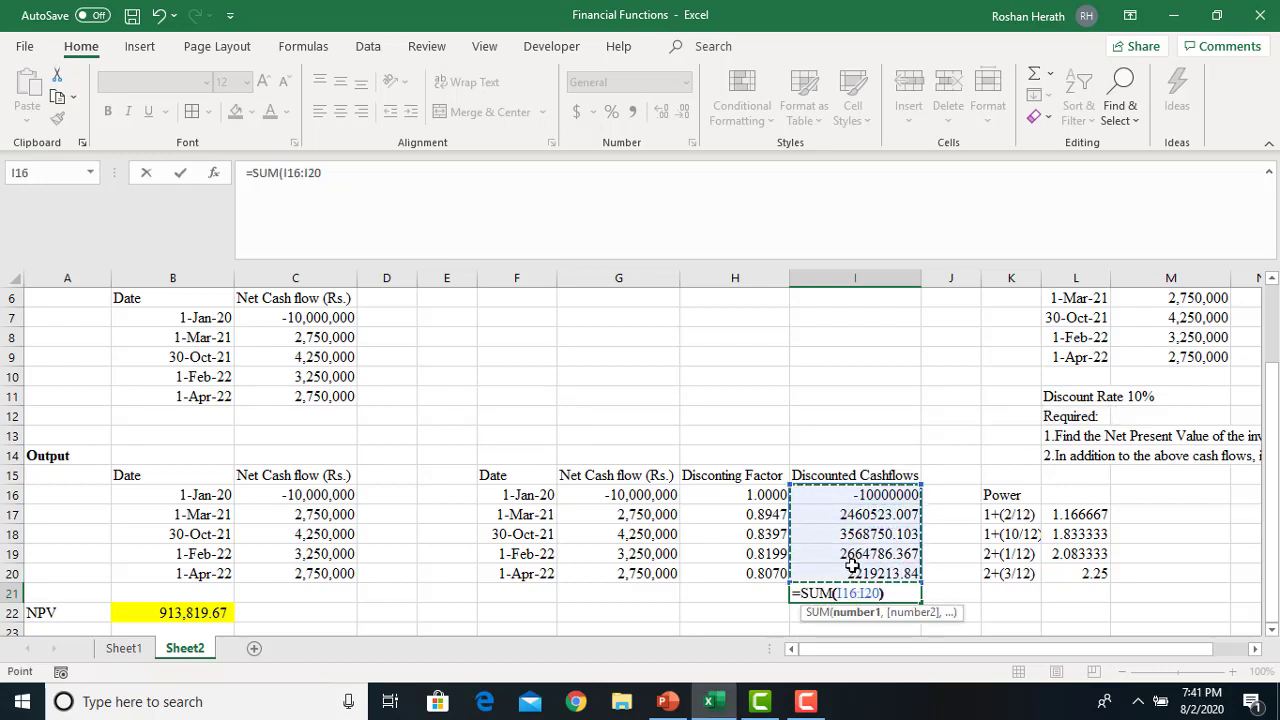
pyautogui.press('Return')
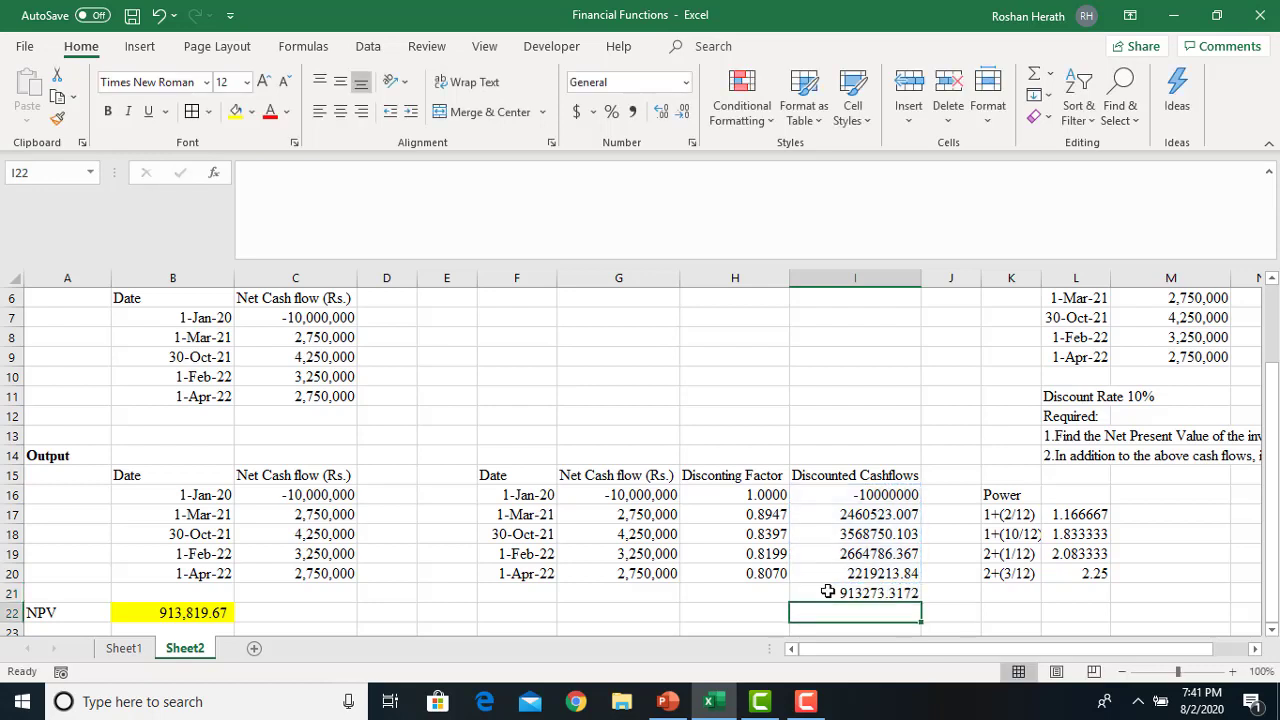
# - Format the total in I21 with a thousands separator and two decimals, and fill the cell yellow
pyautogui.click(828, 593)
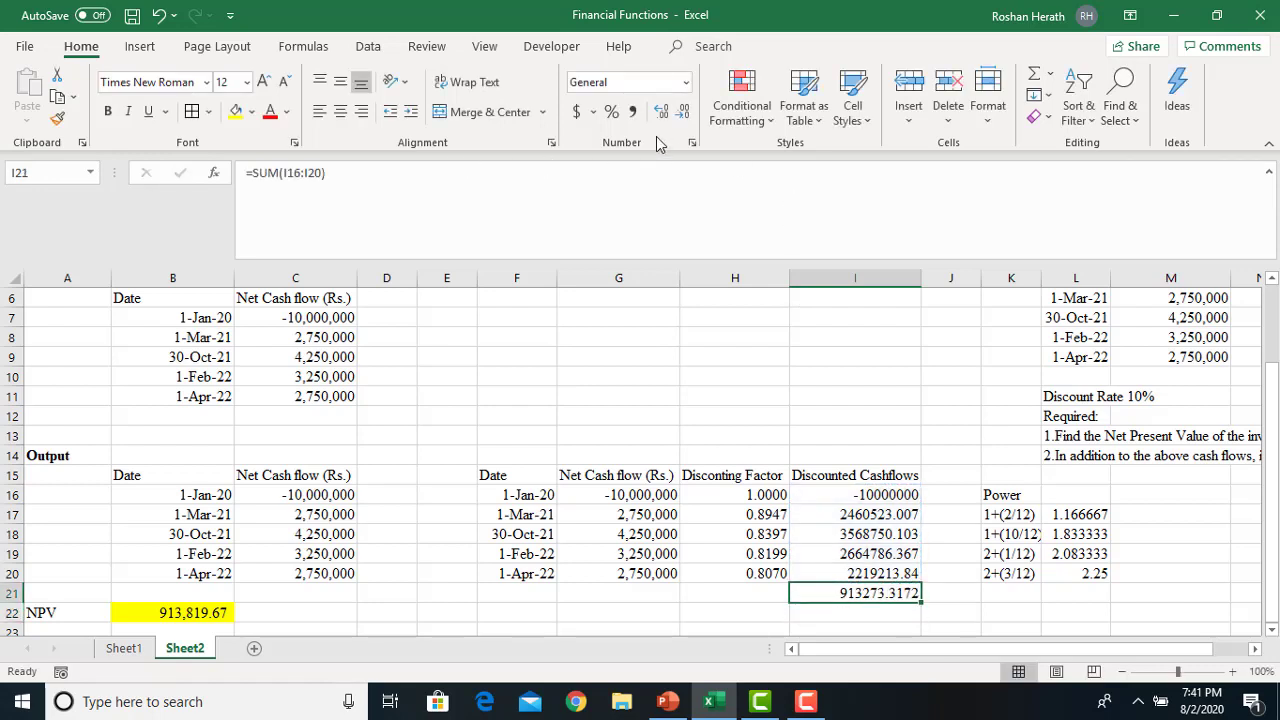
pyautogui.click(680, 112)
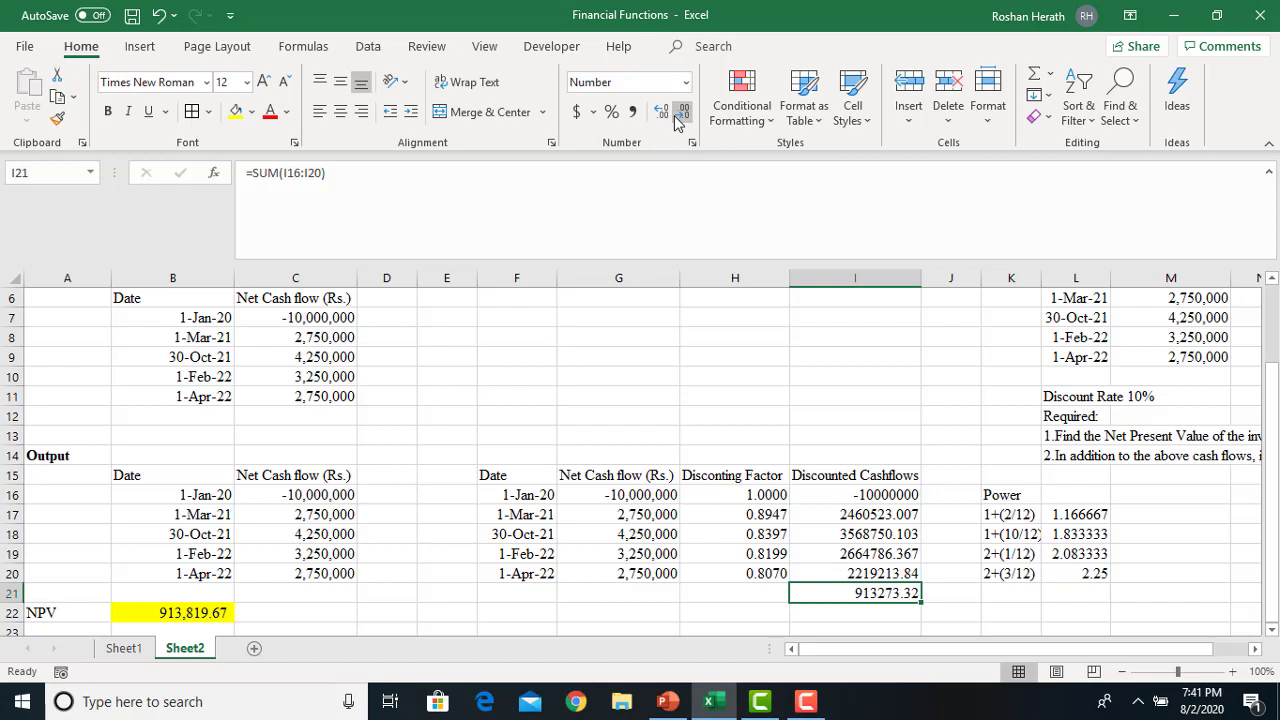
pyautogui.click(632, 112)
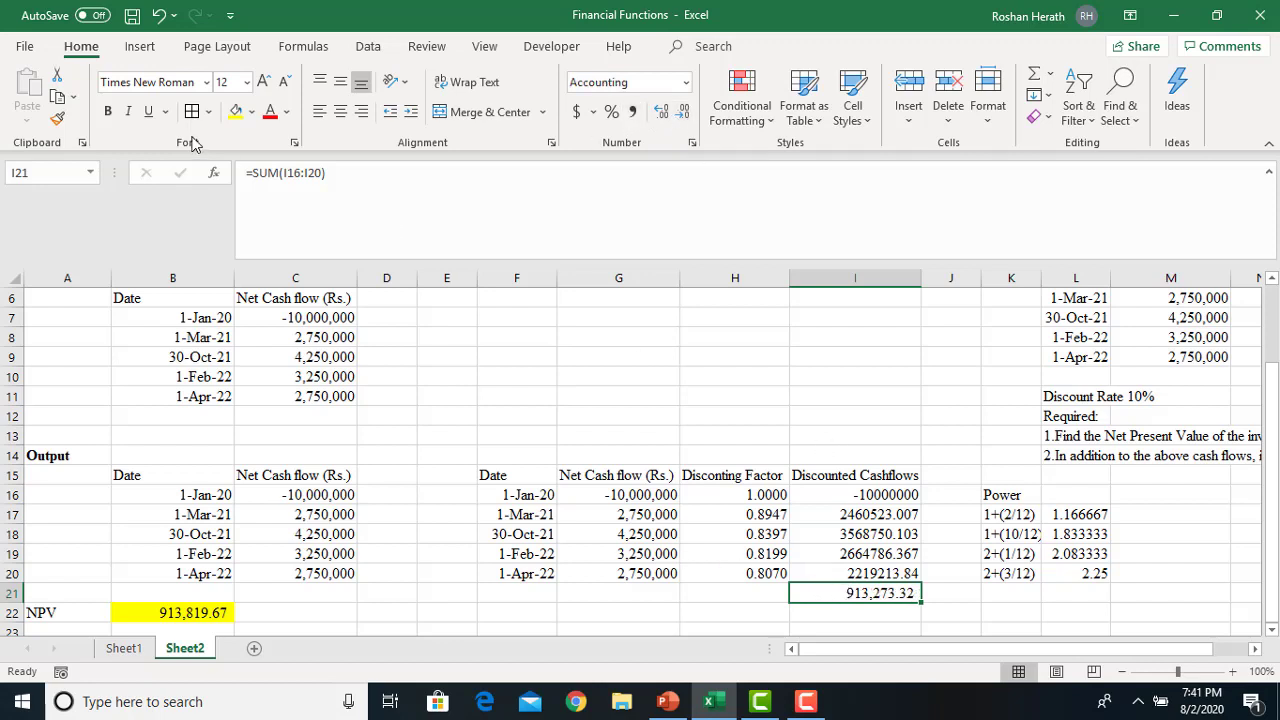
pyautogui.click(236, 111)
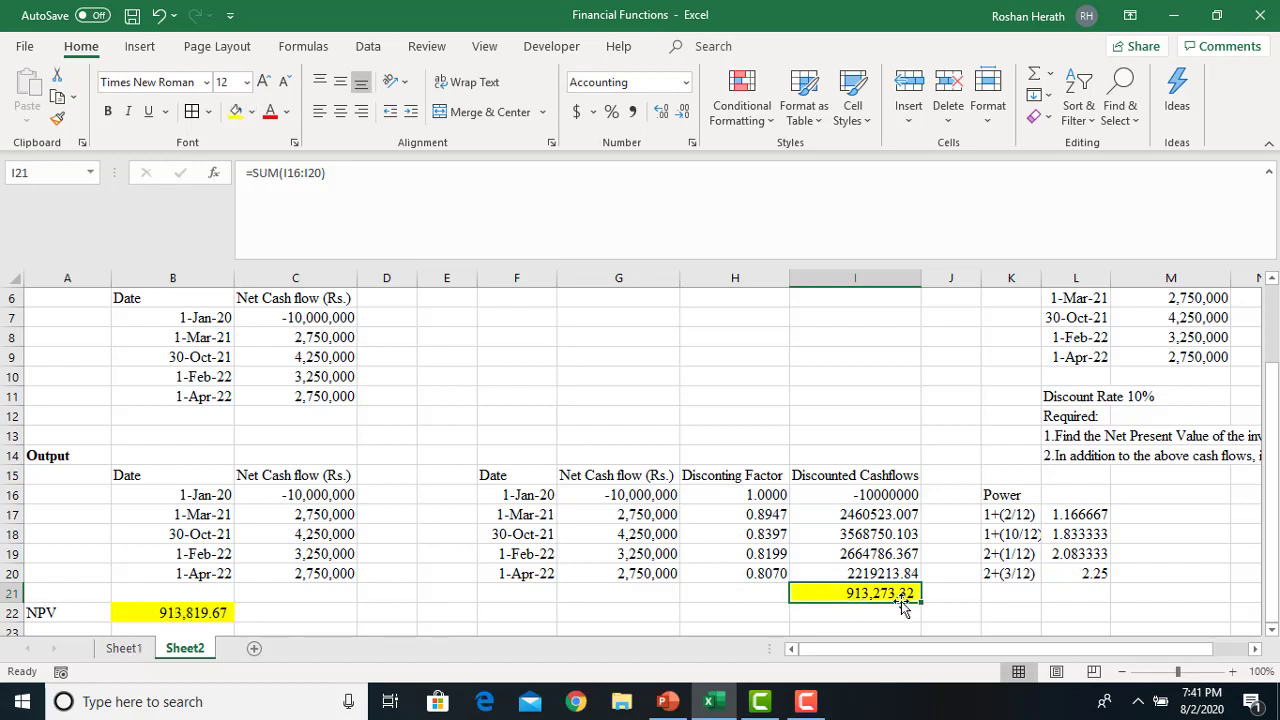
# - Check the difference between the NPV and the discounted total with =B22-I21 in H22, and clear that cell
pyautogui.click(741, 615)
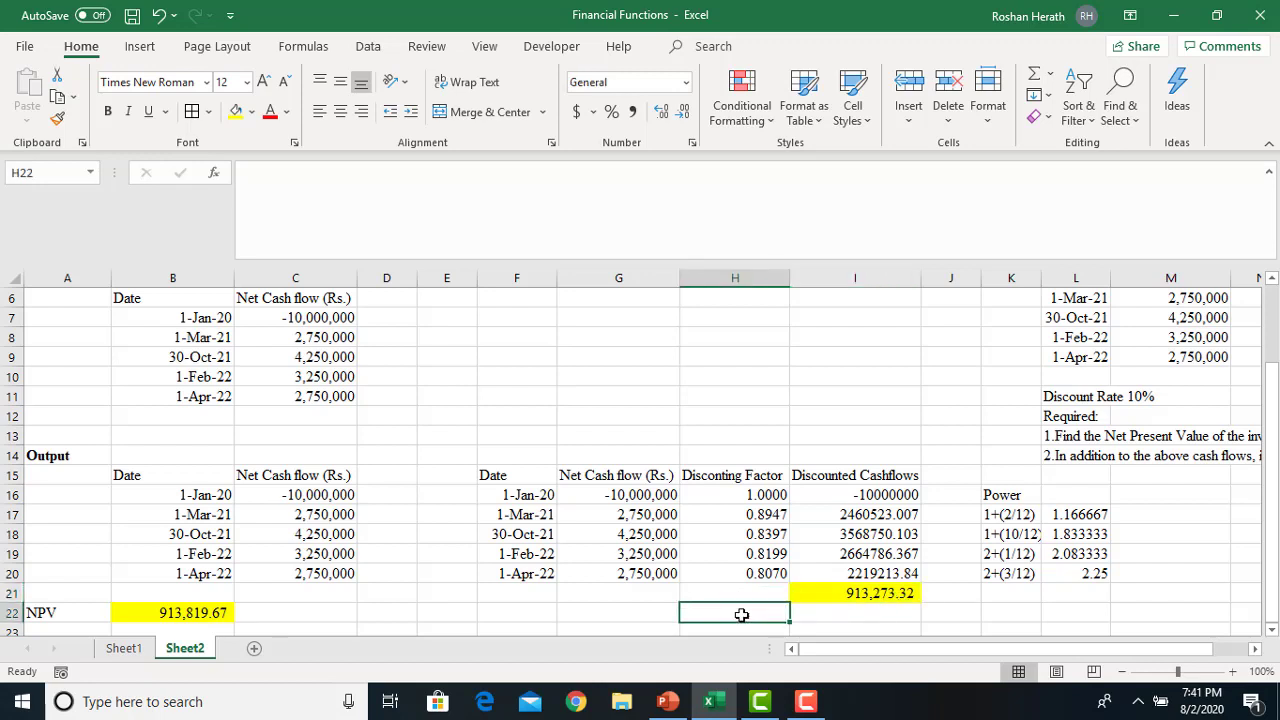
pyautogui.write('=')
pyautogui.click(181, 617)
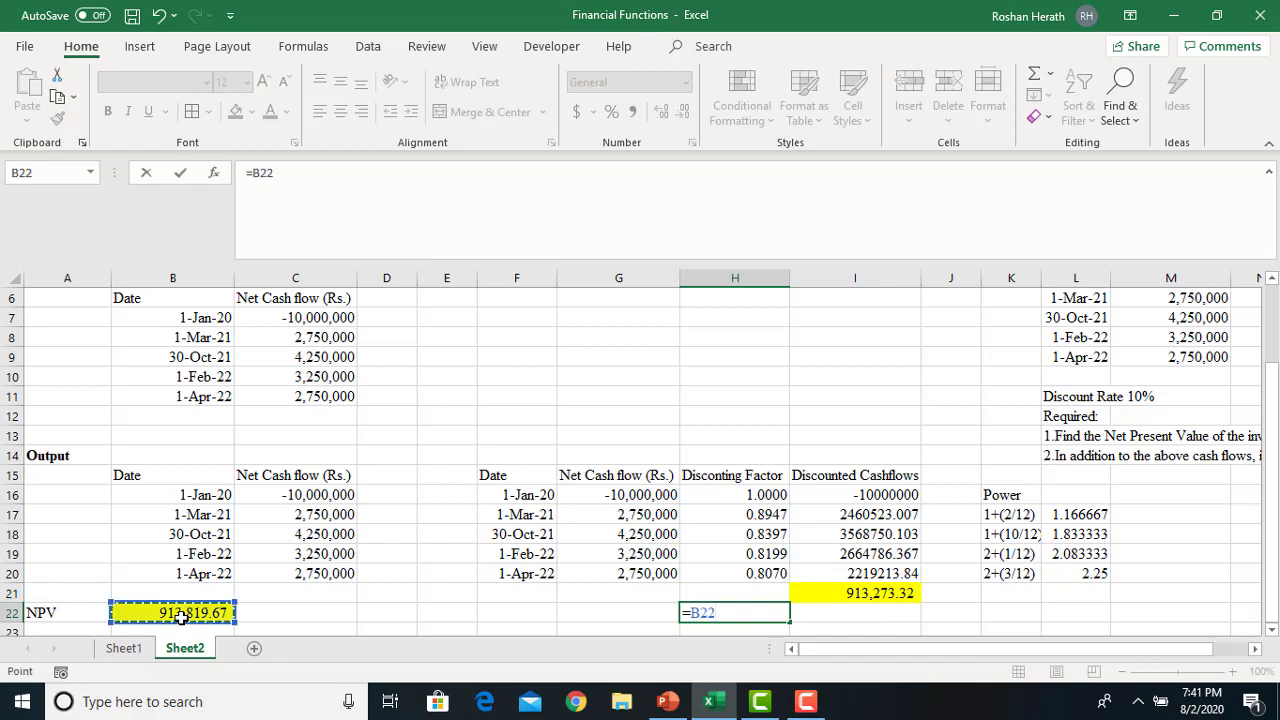
pyautogui.write('-')
pyautogui.click(821, 597)
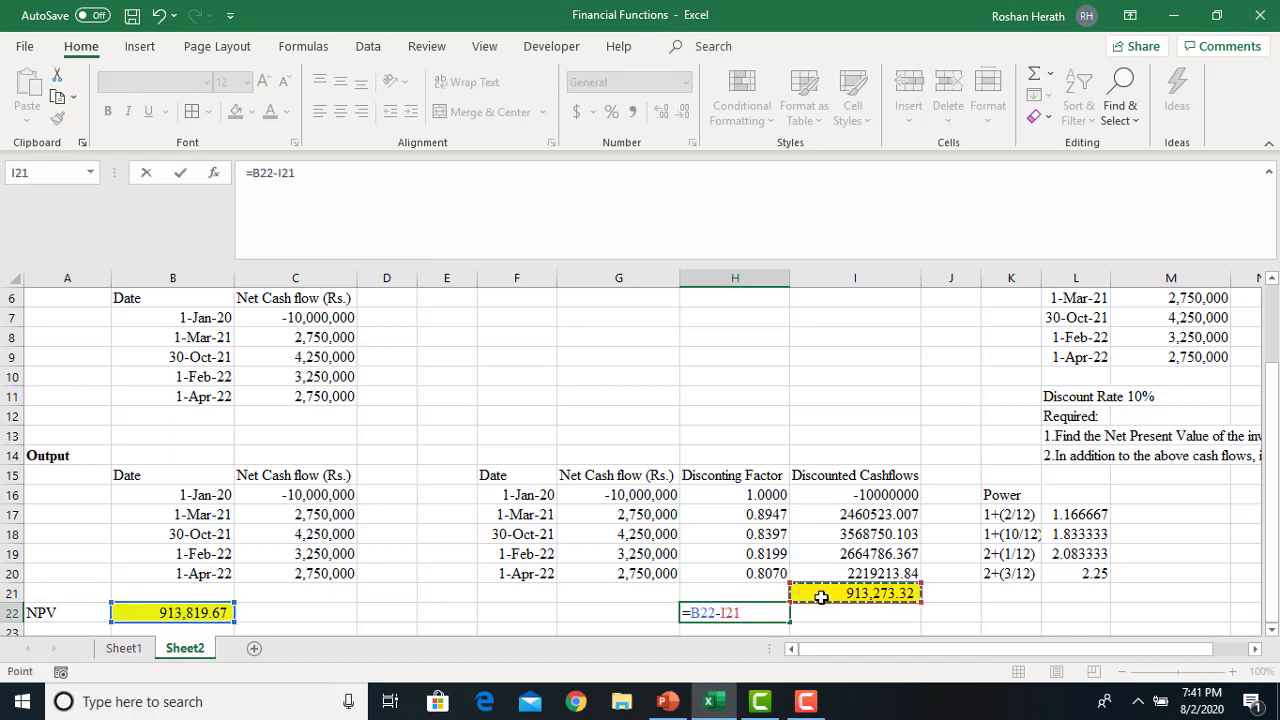
pyautogui.press('Return')
pyautogui.click(722, 597)
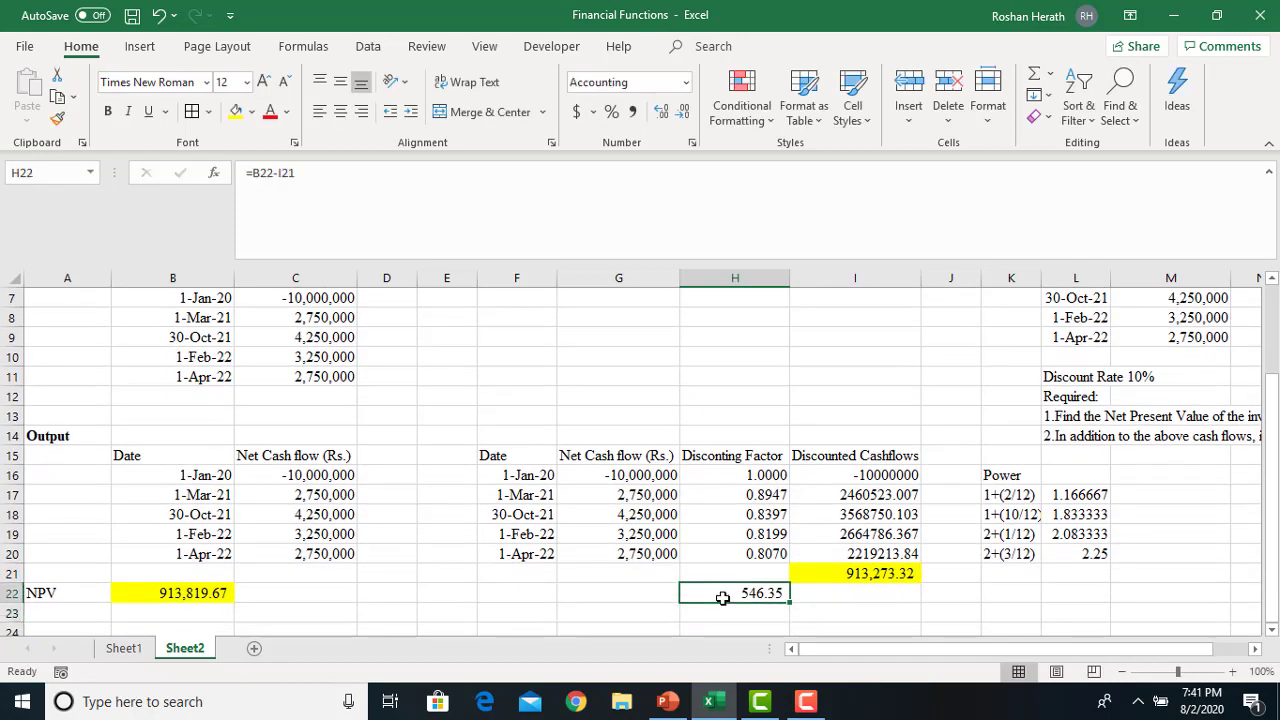
pyautogui.press('Delete')
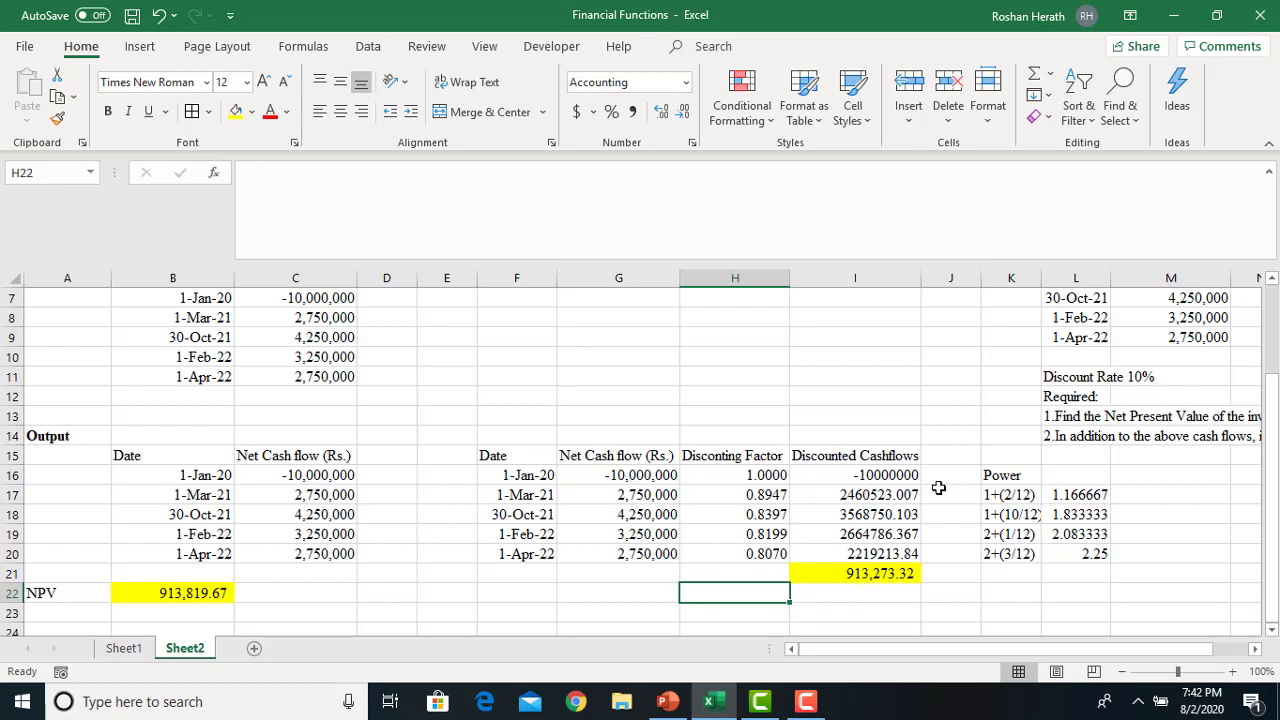
# - Copy the input date and net cash flow table B6:C11 to B25 for the second requirement in L14
pyautogui.click(1068, 438)
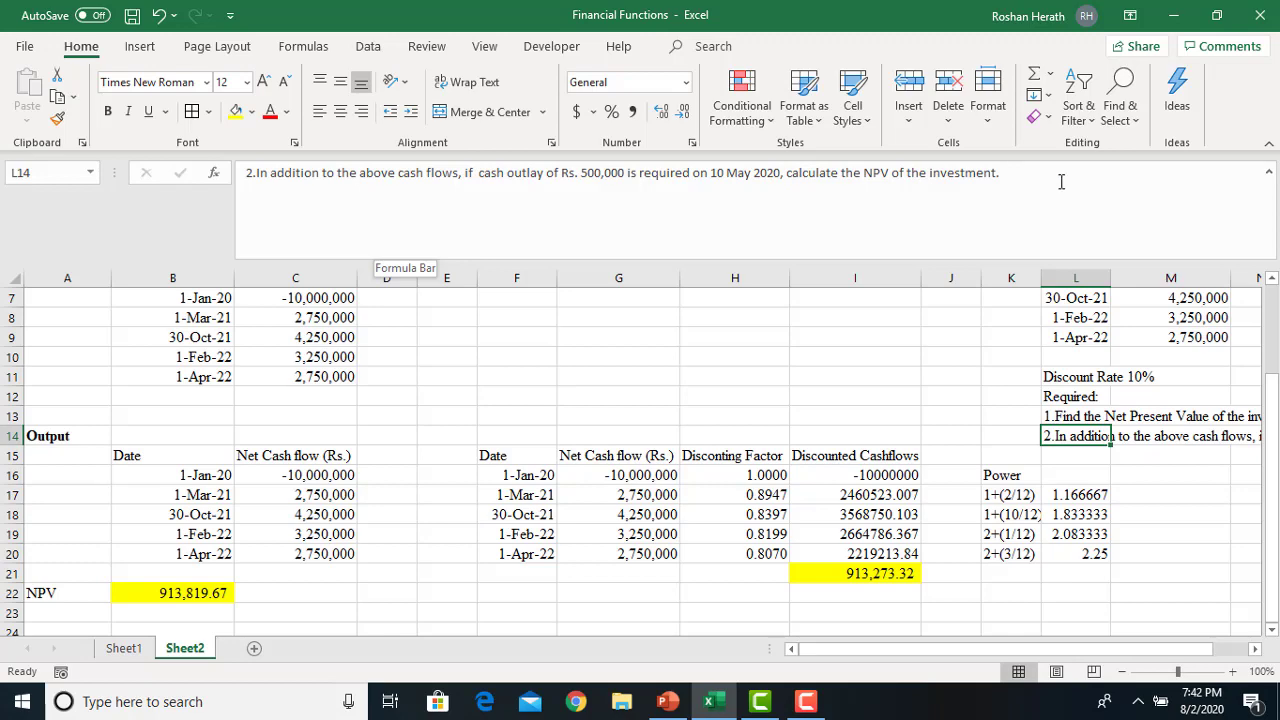
pyautogui.moveTo(1272, 535); pyautogui.dragTo(1270, 510)
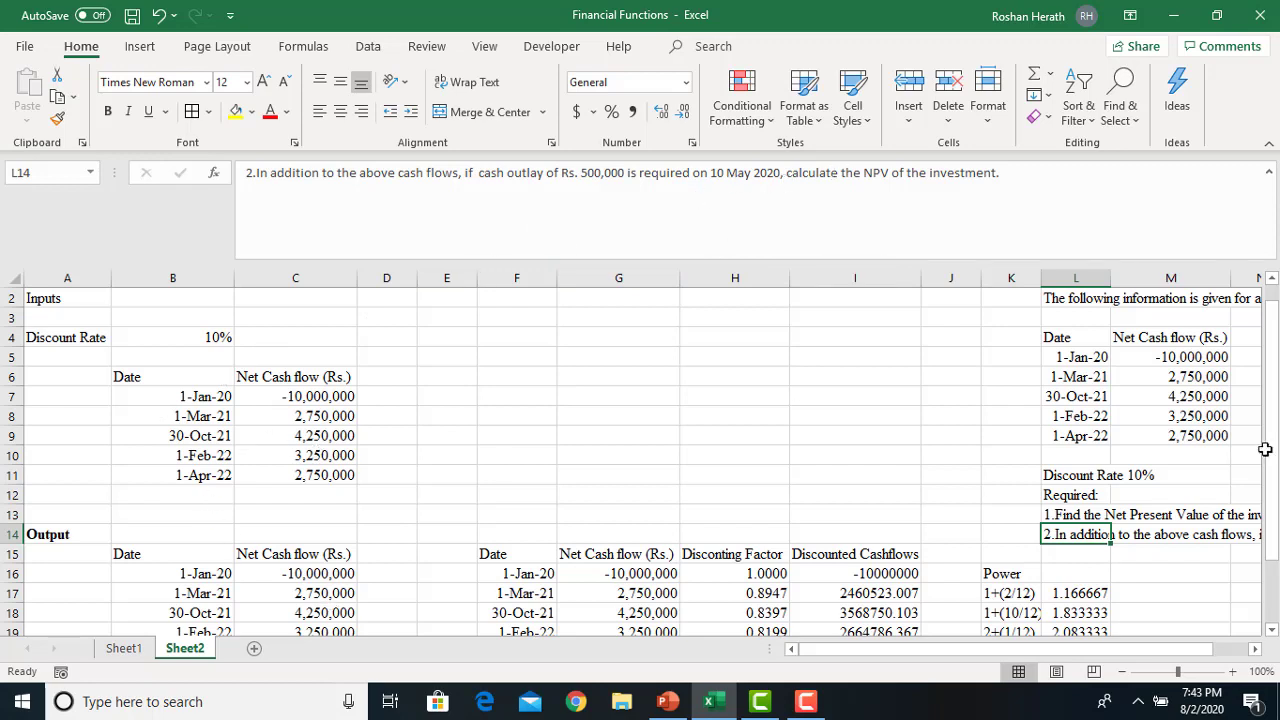
pyautogui.moveTo(1272, 453); pyautogui.dragTo(1272, 557)
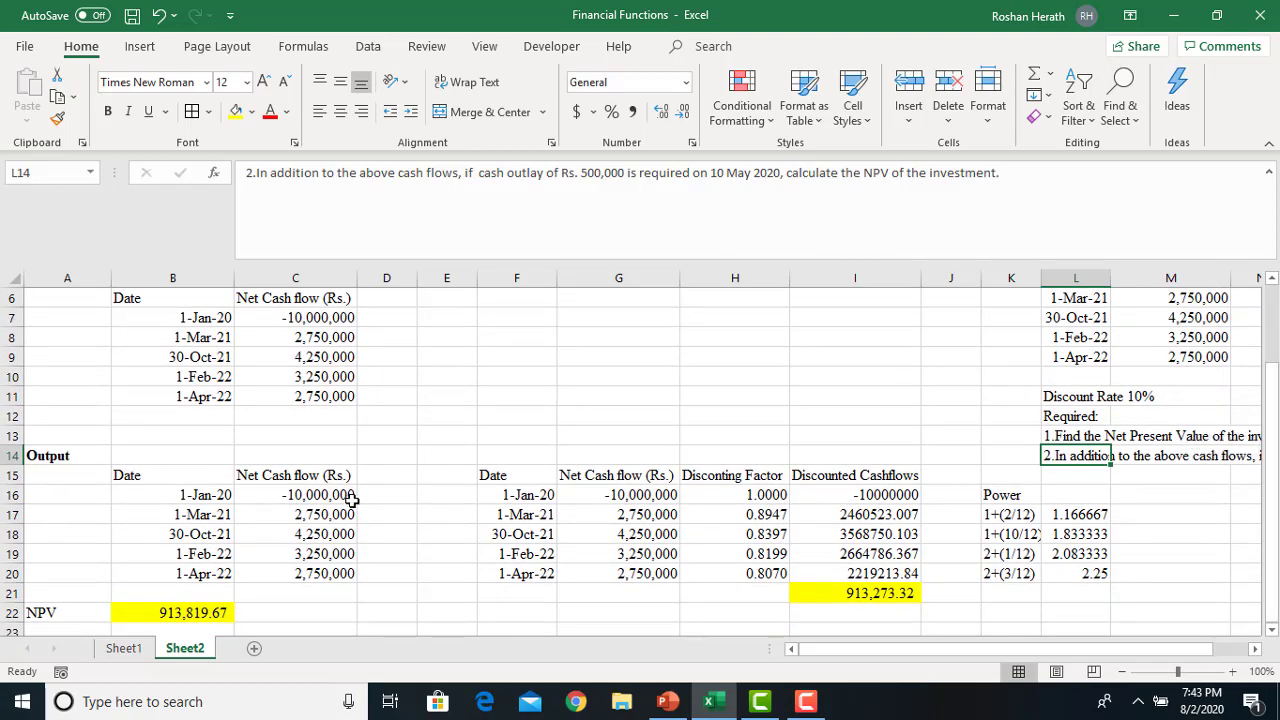
pyautogui.moveTo(137, 479); pyautogui.dragTo(304, 567)
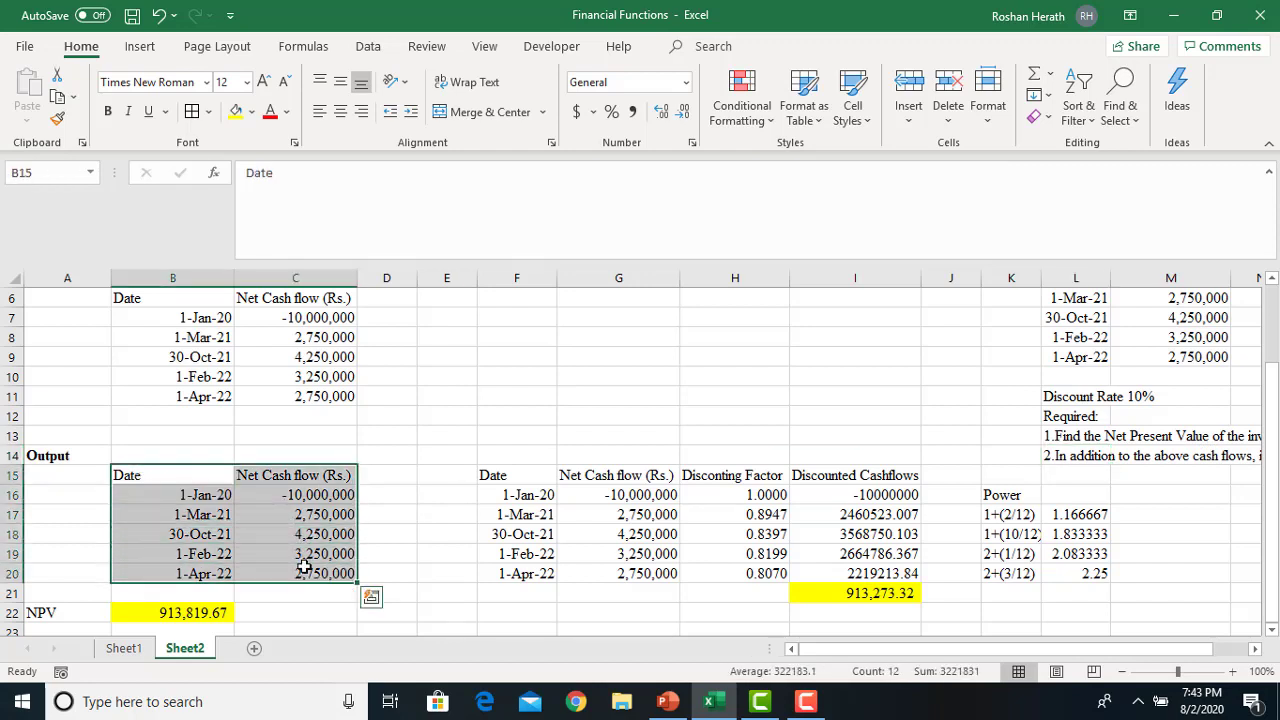
pyautogui.moveTo(166, 297); pyautogui.dragTo(278, 396)
pyautogui.hotkey('ctrl', 'c')
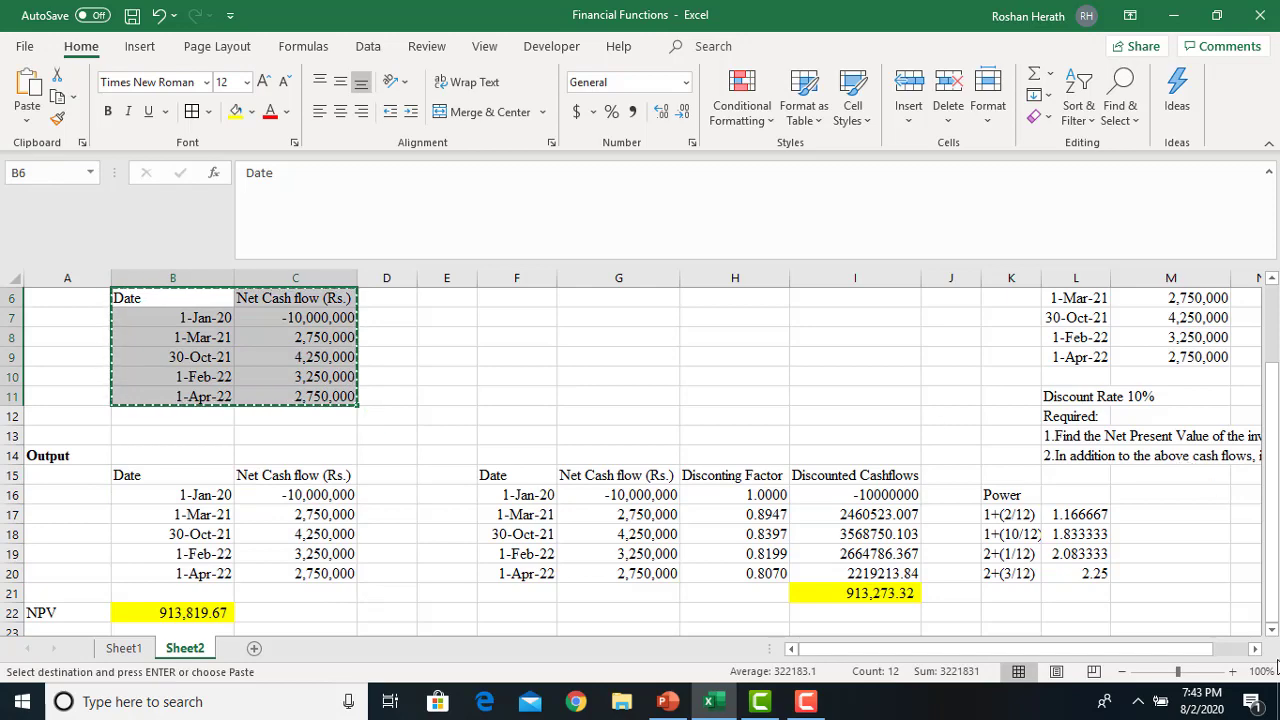
pyautogui.click(1272, 630)
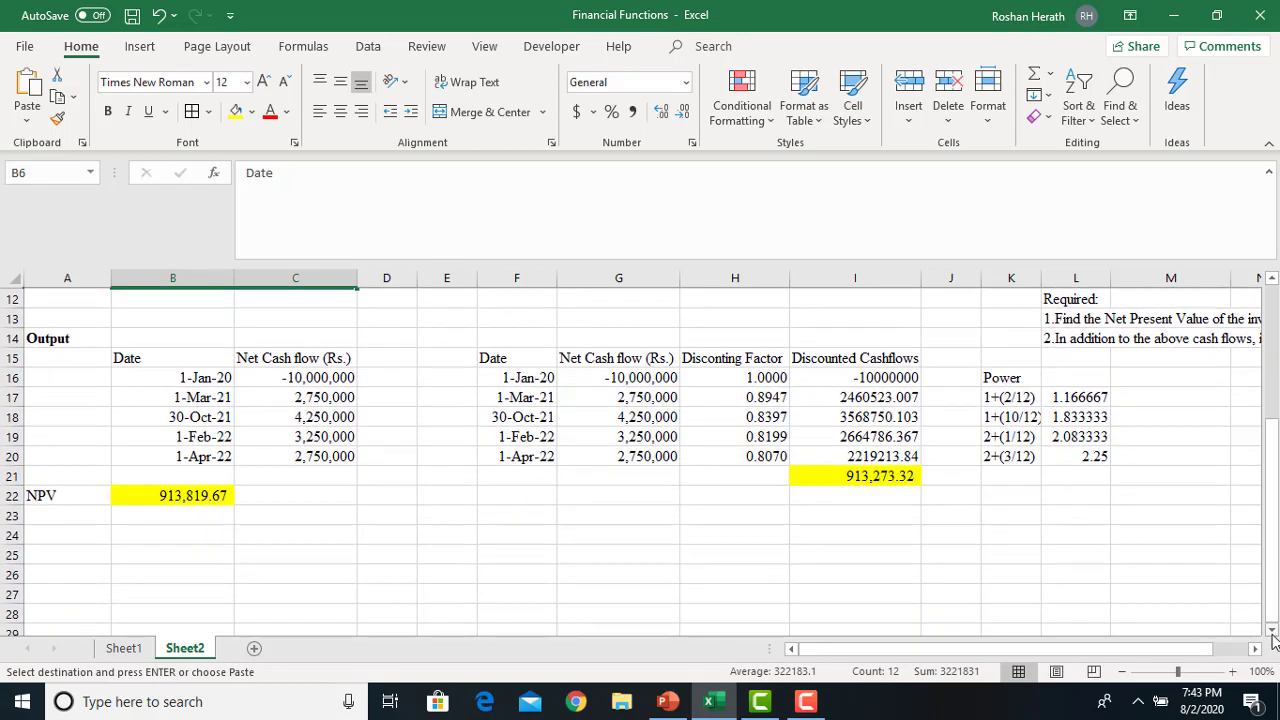
pyautogui.click(143, 549)
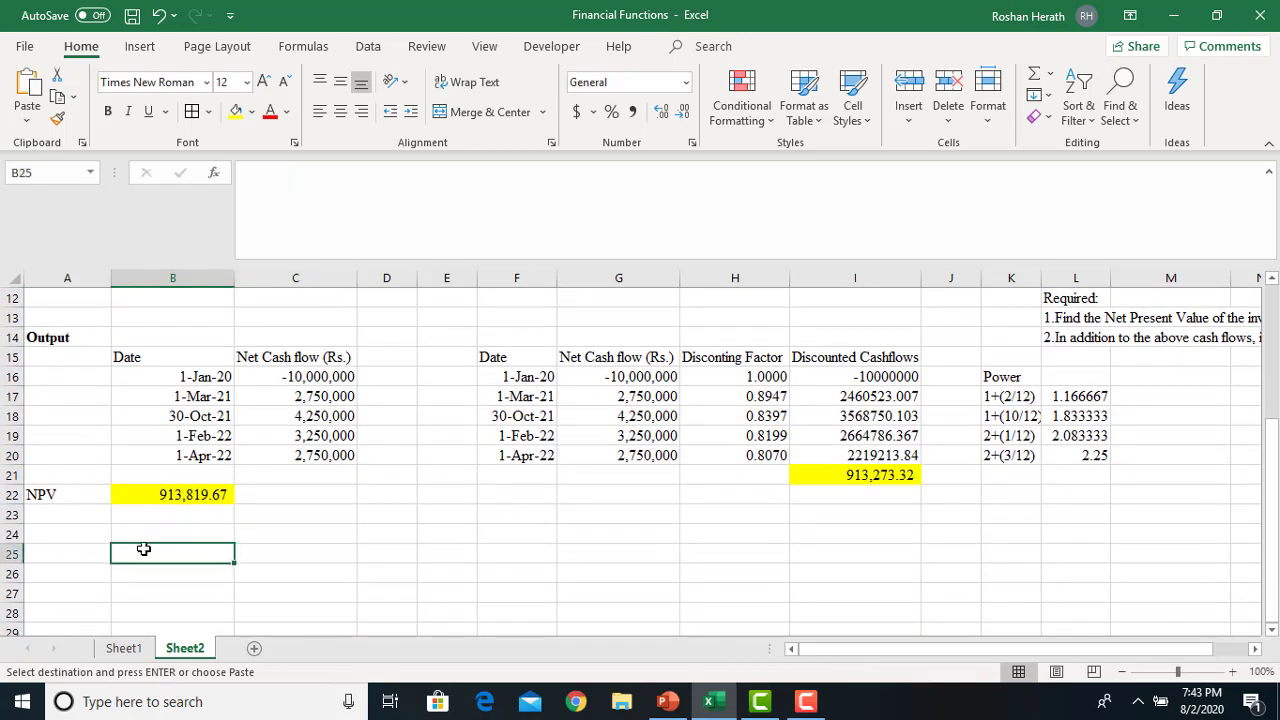
pyautogui.hotkey('ctrl', 'v')
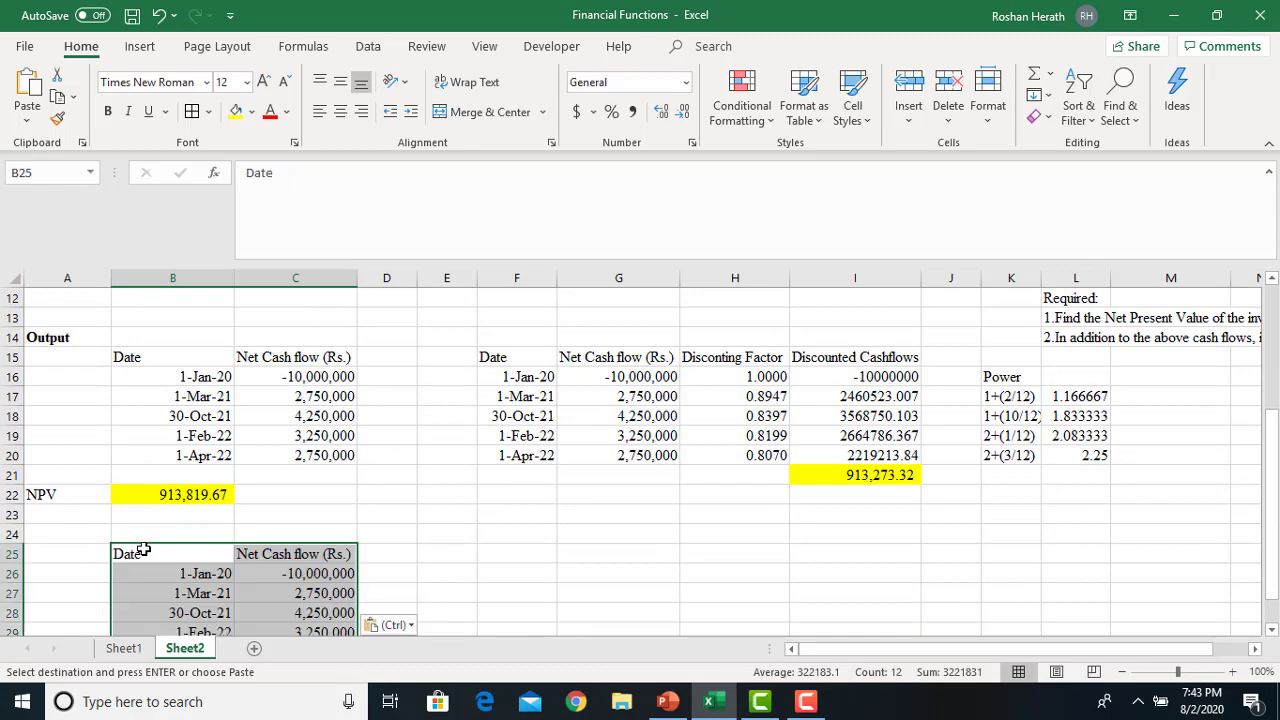
pyautogui.click(1272, 632)
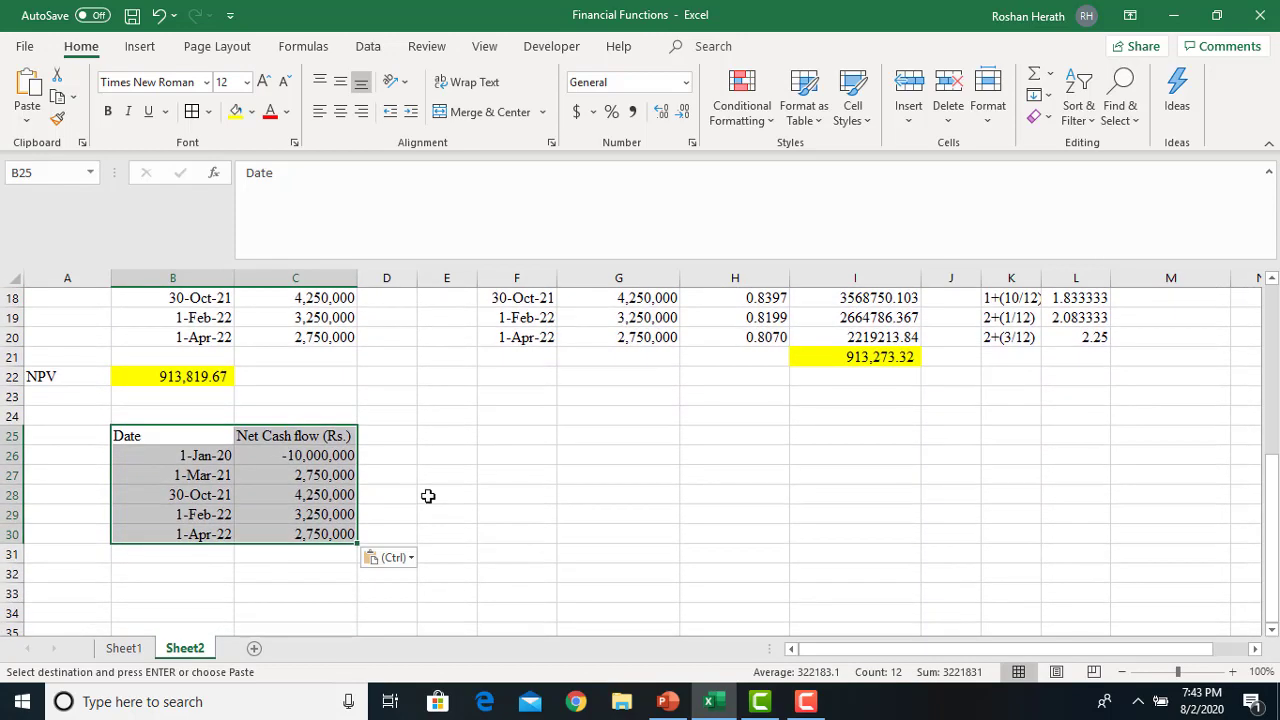
pyautogui.click(427, 496)
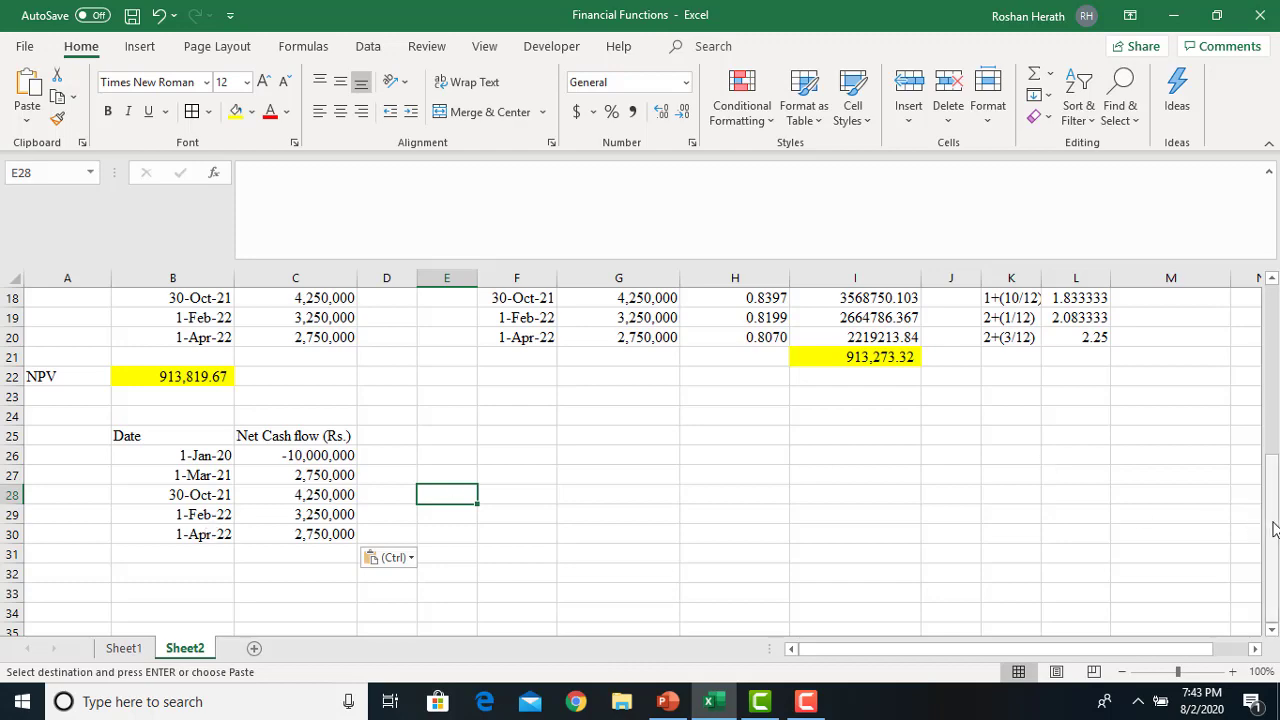
# - Insert blank cells at B27:C27 in the copied table, shifting the 1-Mar-21 cash flow and those below it down
pyautogui.moveTo(1274, 528); pyautogui.dragTo(1264, 481)
pyautogui.scroll(-1, 1240, 440)
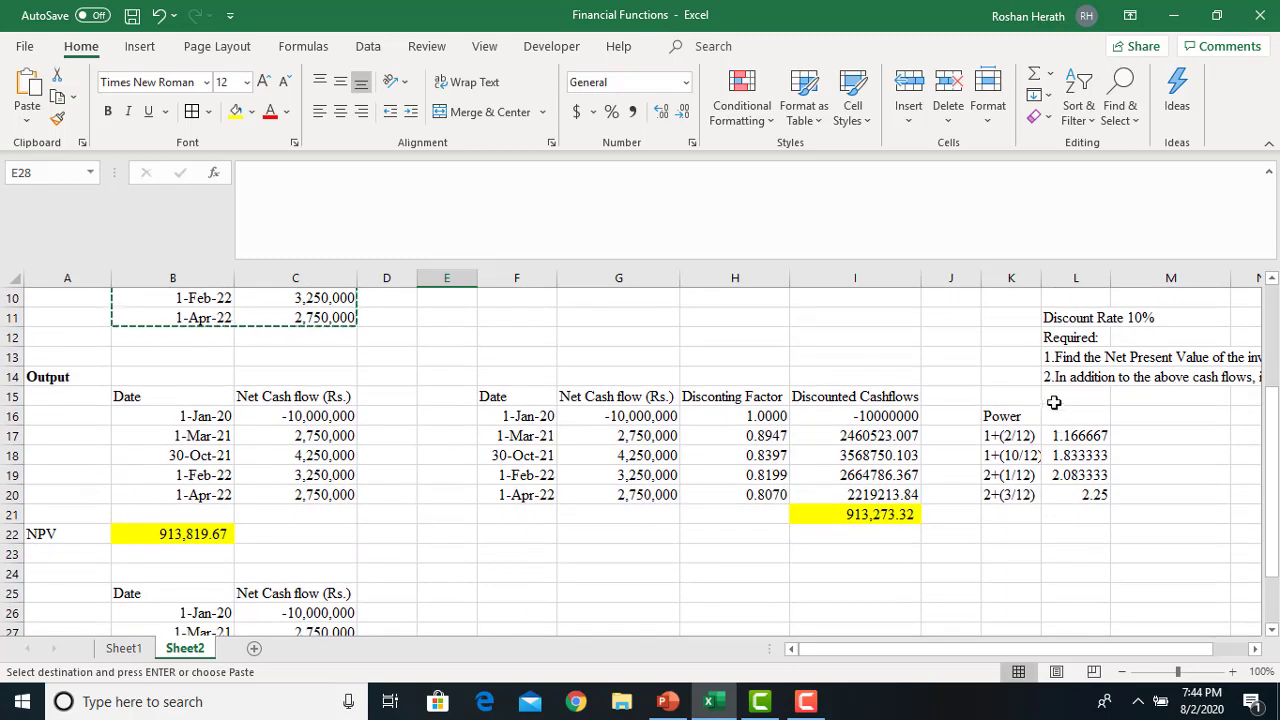
pyautogui.click(1066, 372)
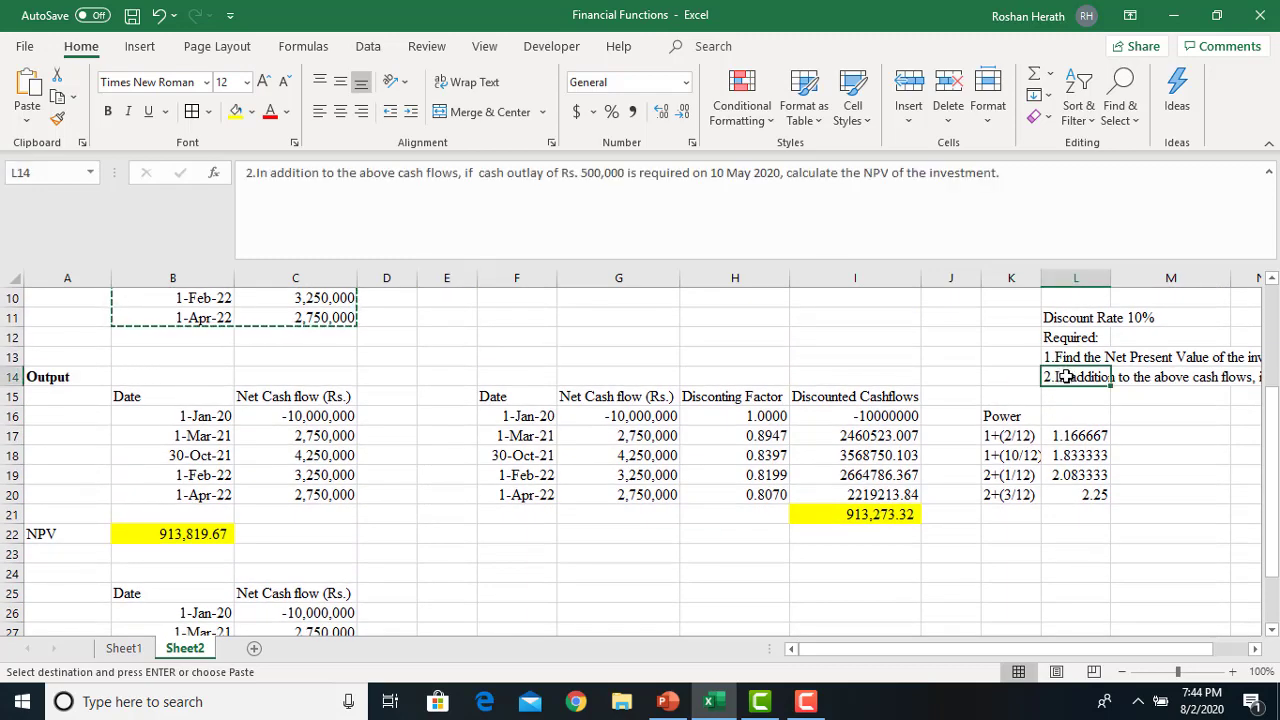
pyautogui.moveTo(1270, 443); pyautogui.dragTo(1270, 430)
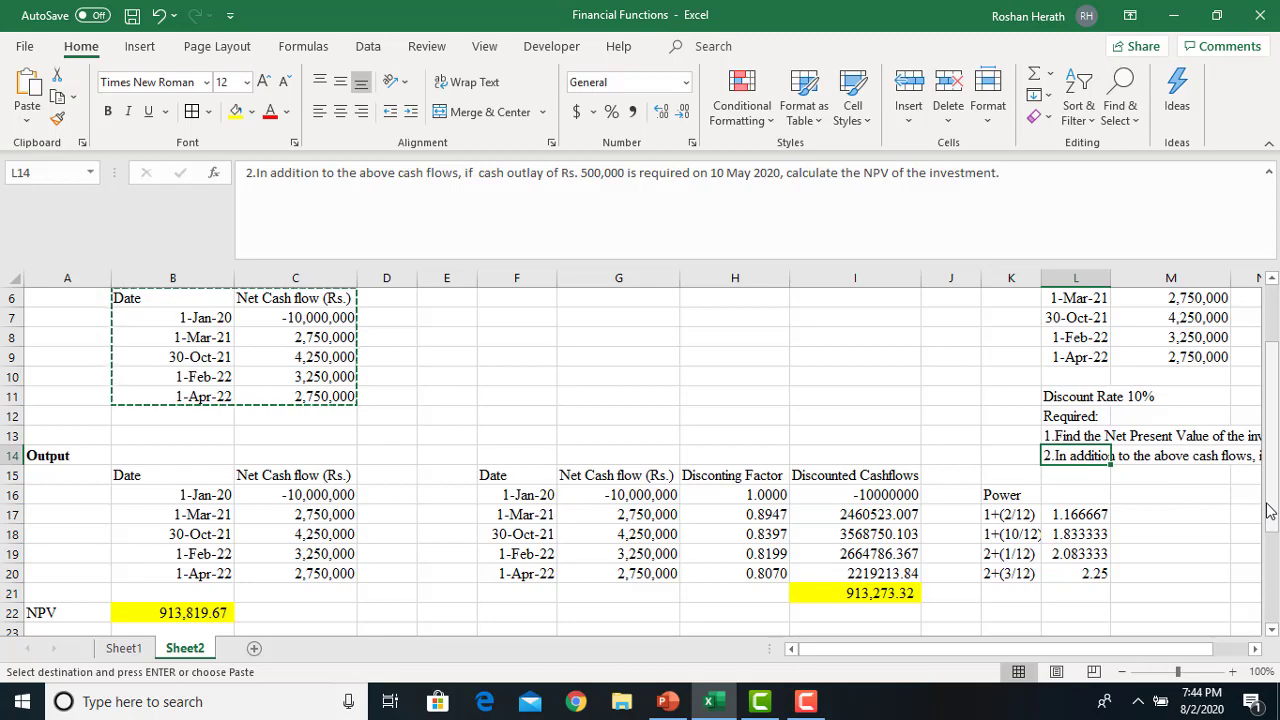
pyautogui.moveTo(1269, 511); pyautogui.dragTo(1269, 525)
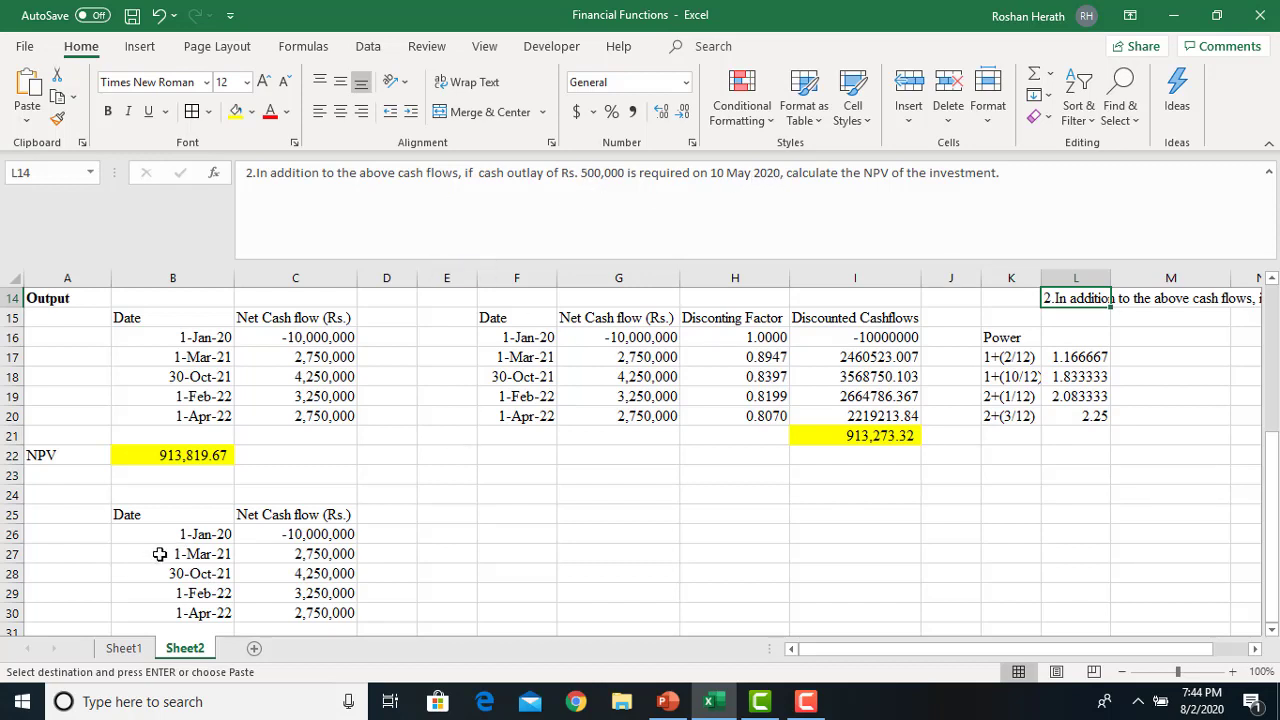
pyautogui.moveTo(159, 553); pyautogui.dragTo(276, 556)
pyautogui.rightClick(278, 563)
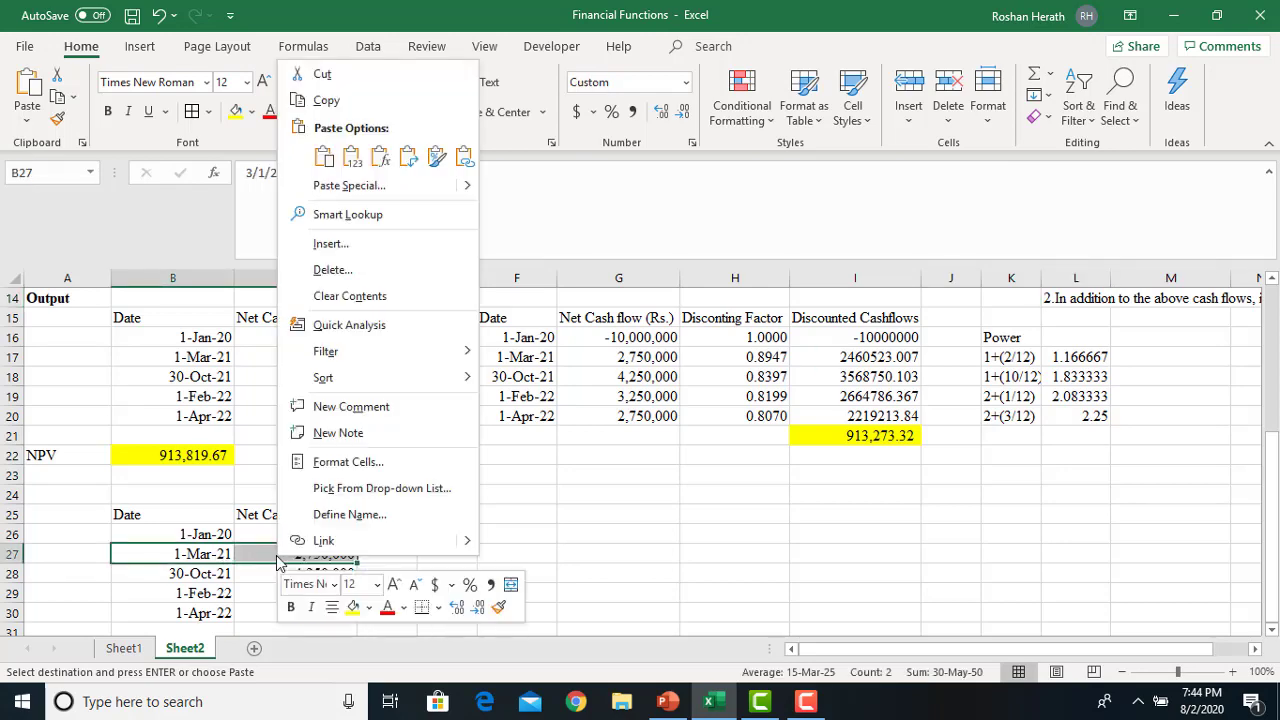
pyautogui.click(360, 243)
pyautogui.click(313, 299)
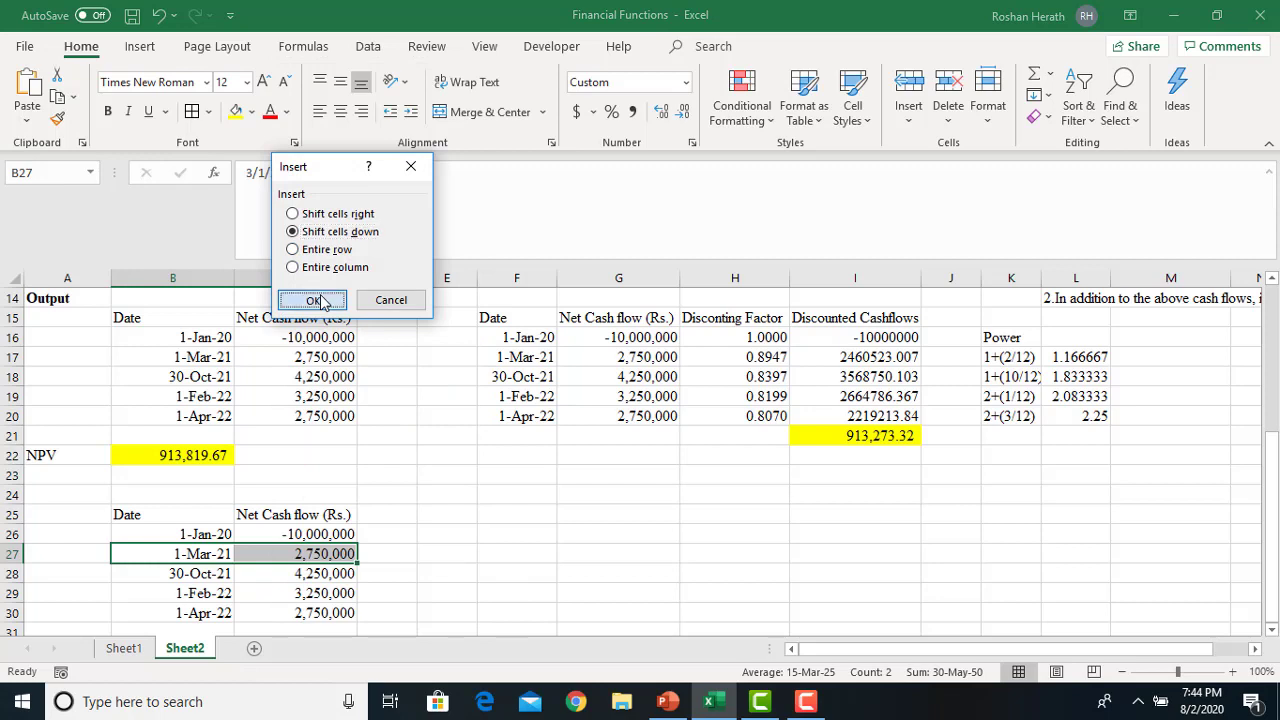
# - Enter the additional cash outlay's date in B27 as 5-10-2020
pyautogui.click(202, 551)
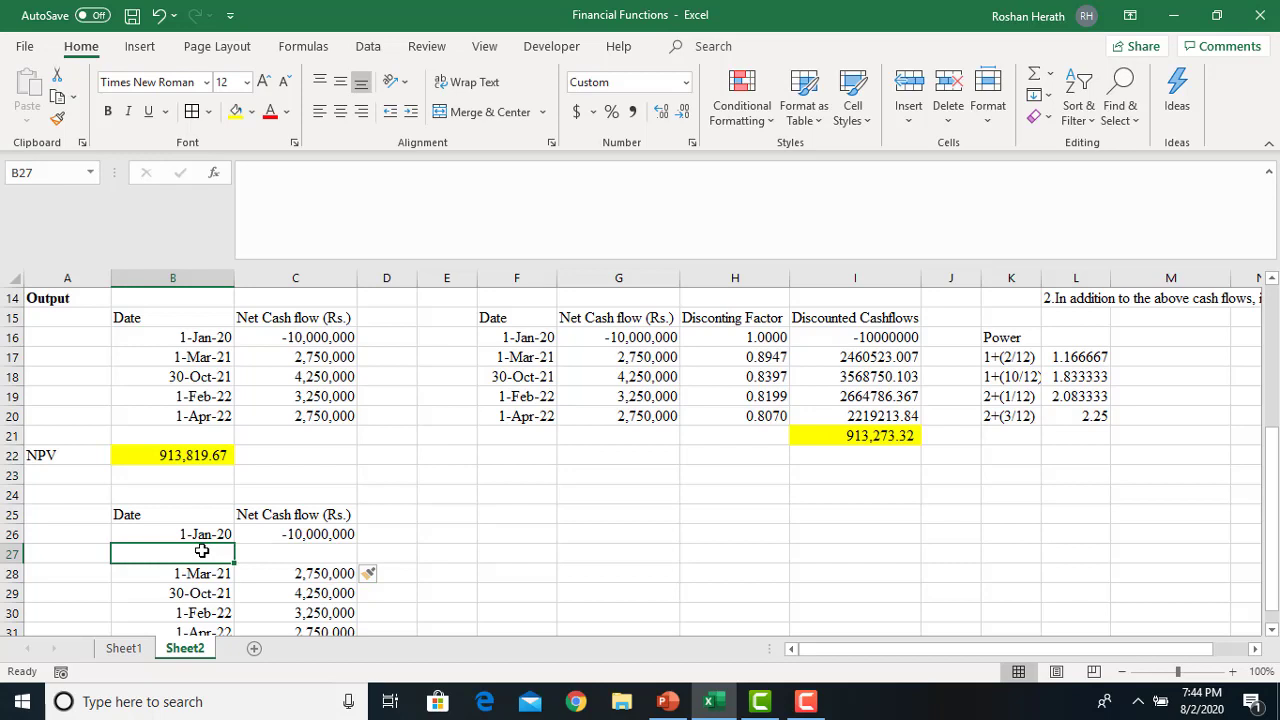
pyautogui.write('10-')
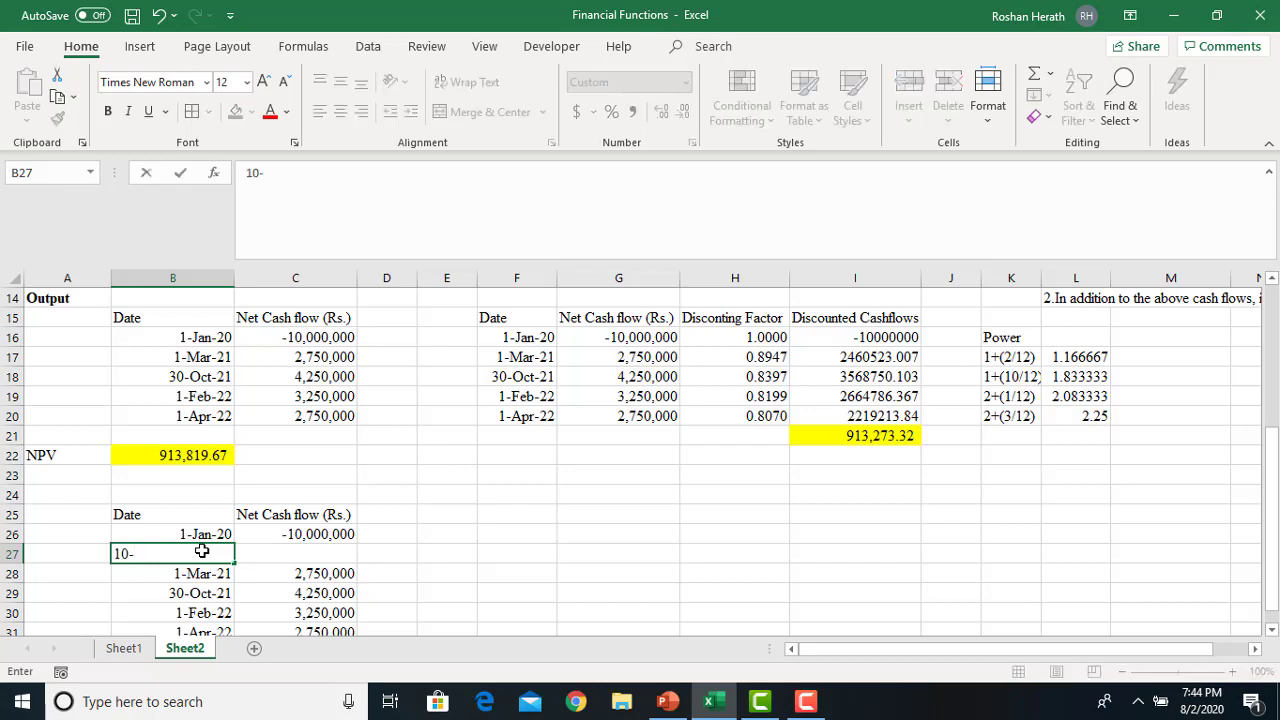
pyautogui.press('BackSpace')
pyautogui.press('BackSpace')
pyautogui.press('BackSpace')
pyautogui.write('5-10-2020')
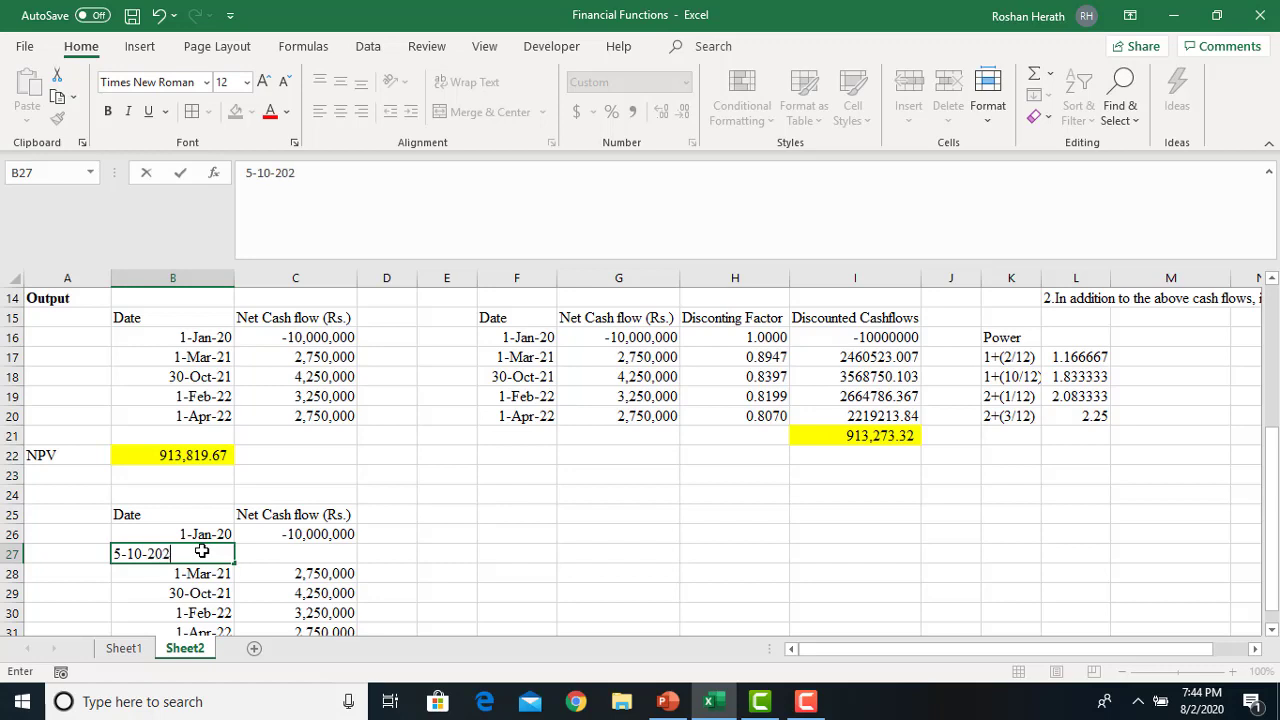
pyautogui.press('Return')
pyautogui.click(145, 550)
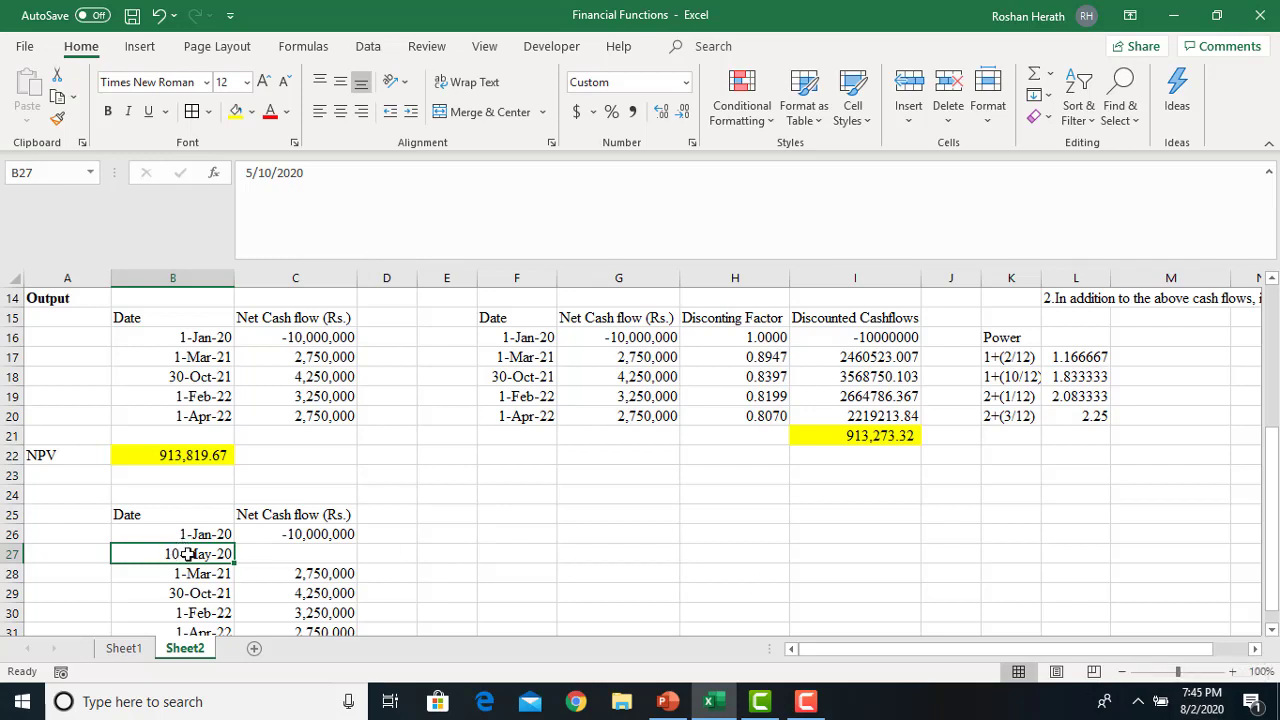
# - Enter the additional outlay's net cash flow in C27 as -500000
pyautogui.click(315, 557)
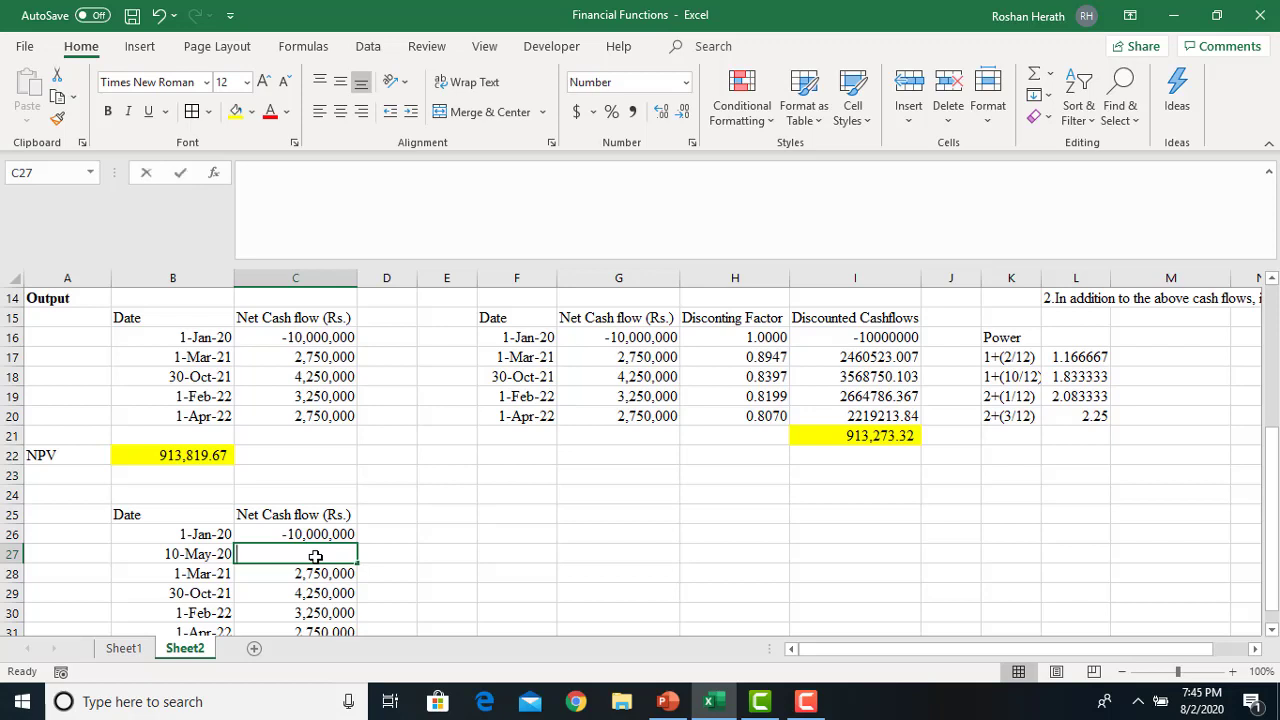
pyautogui.write('-500000')
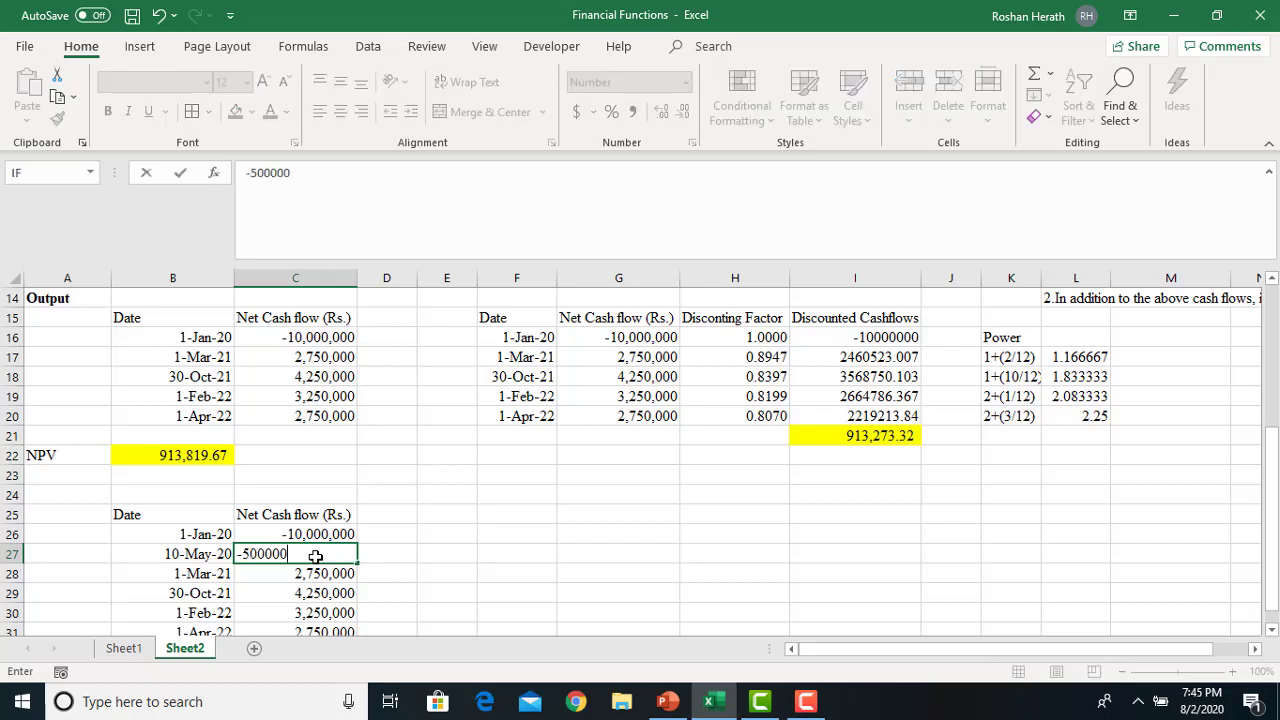
pyautogui.press('Return')
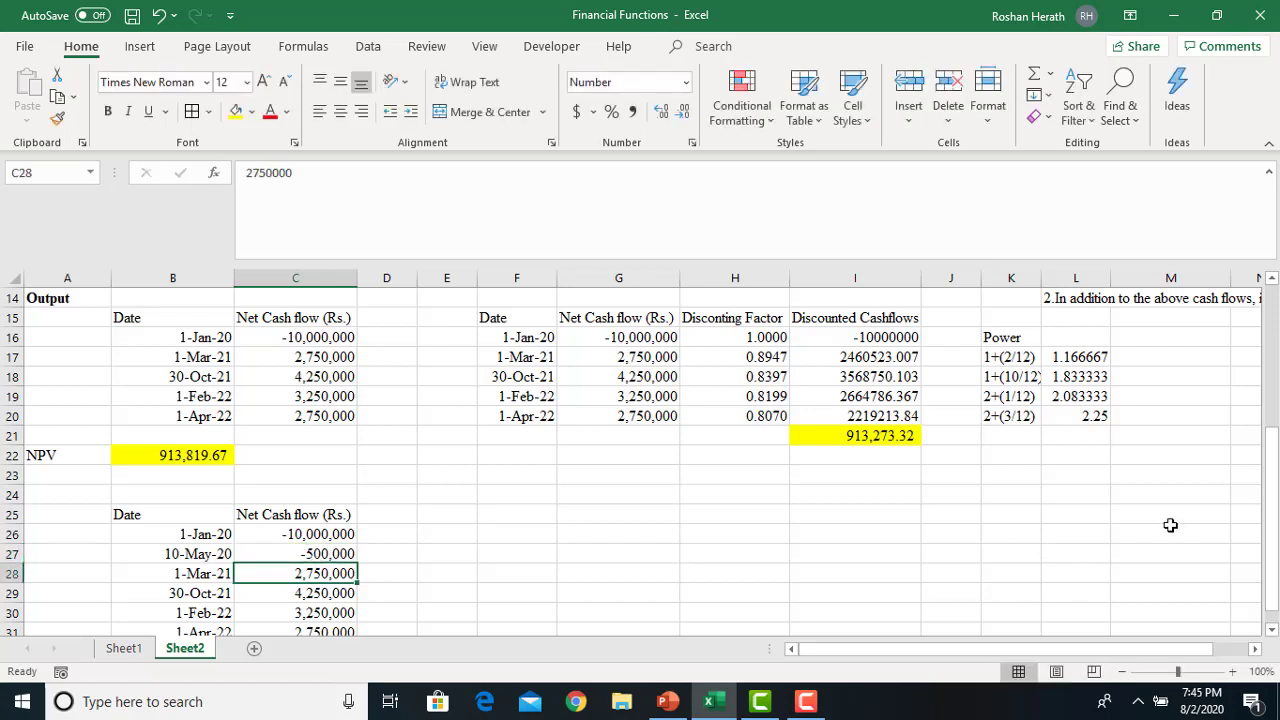
# - Label cell A33 as NPV beneath the second cash flow table
pyautogui.click(1272, 629)
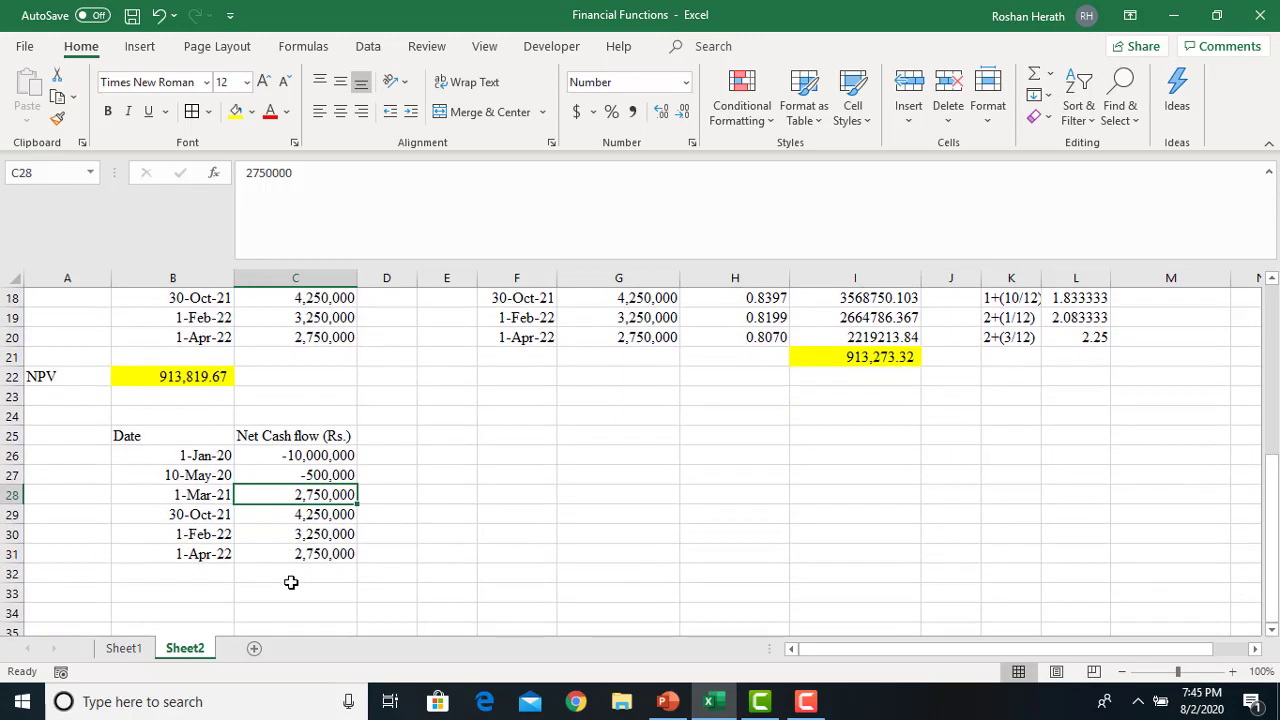
pyautogui.click(290, 587)
pyautogui.click(67, 589)
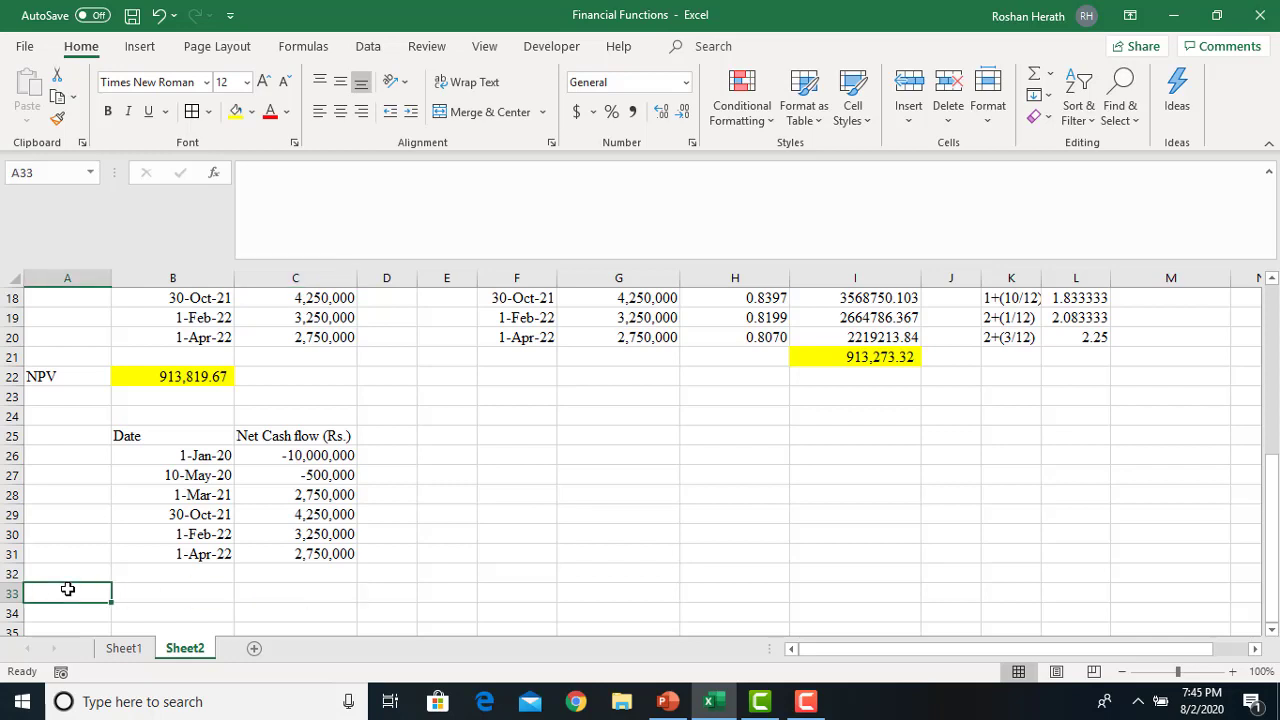
pyautogui.write('np')
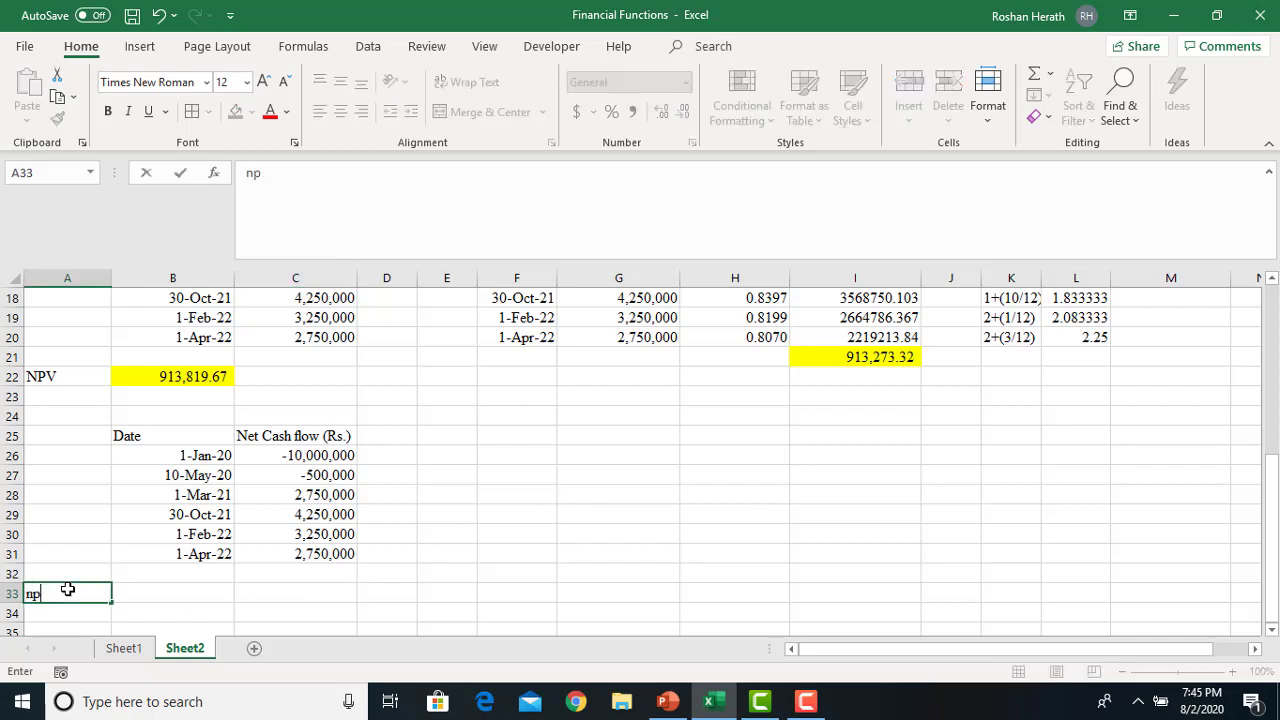
pyautogui.write('NPV')
# - Start an XNPV function in B33 with the discount rate in B4 as its rate argument
pyautogui.click(204, 597)
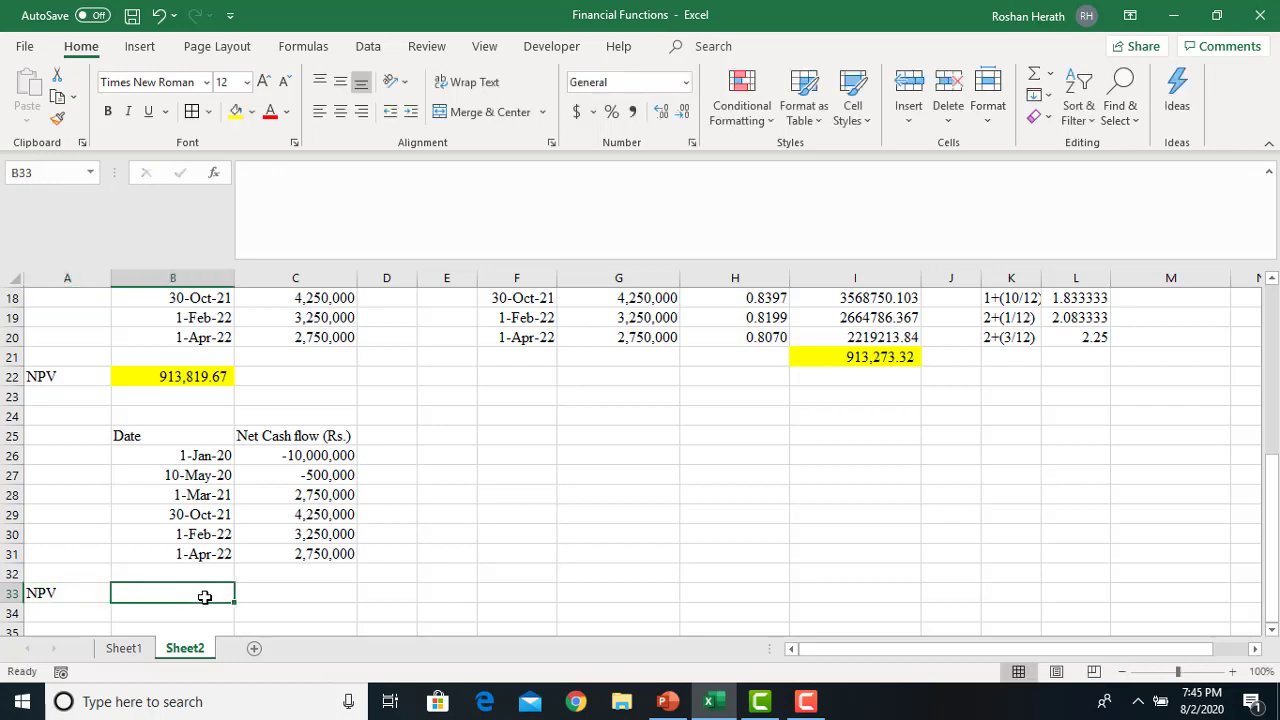
pyautogui.write('=')
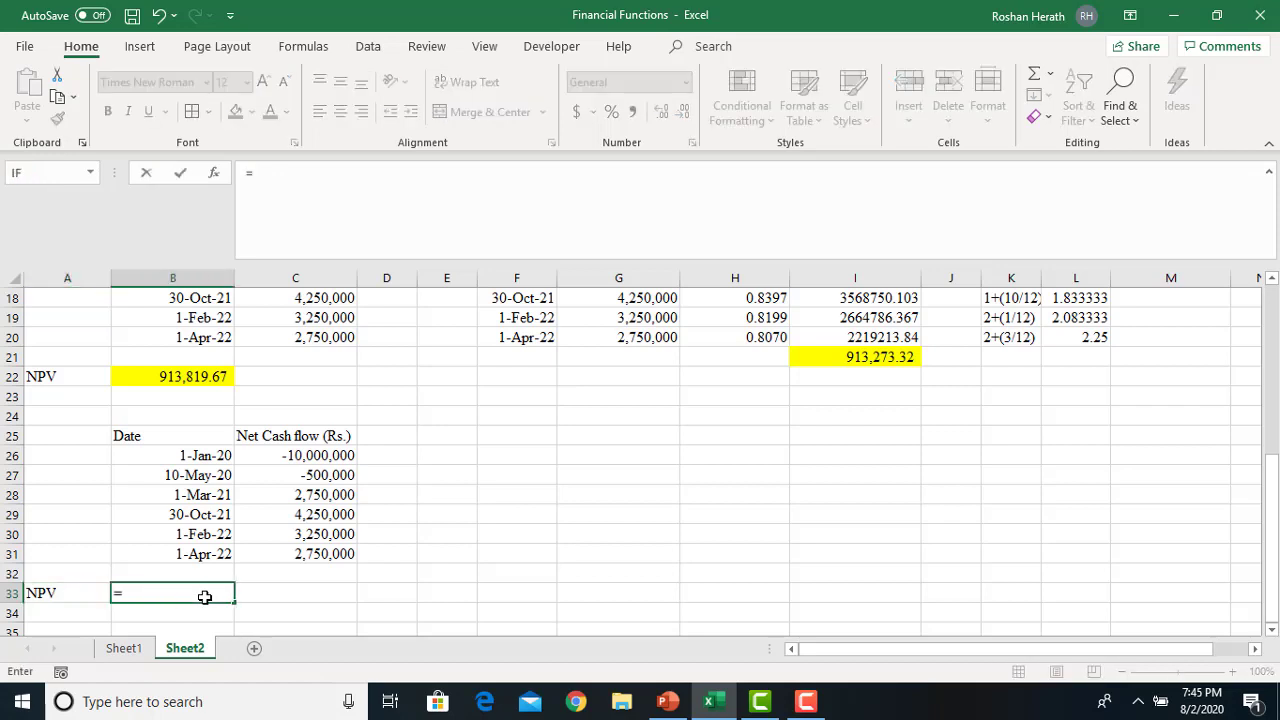
pyautogui.write('X')
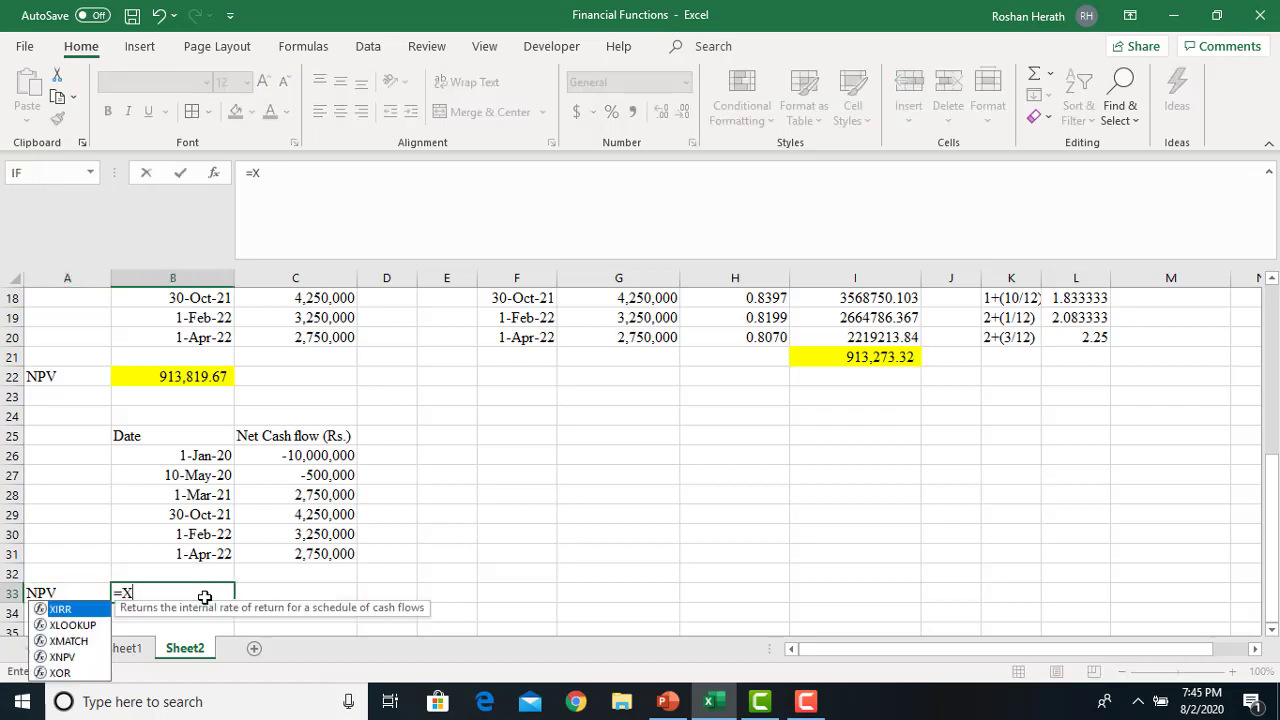
pyautogui.doubleClick(62, 656)
pyautogui.click(214, 173)
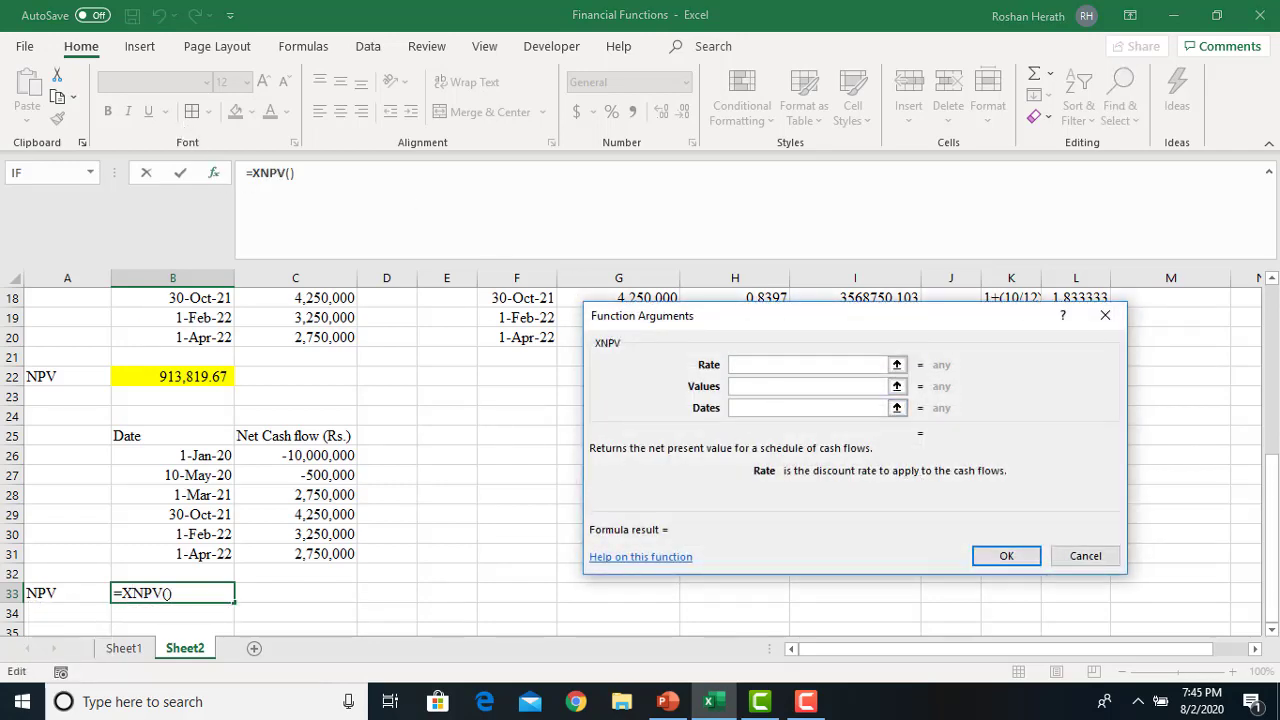
pyautogui.moveTo(1272, 540); pyautogui.dragTo(1272, 368)
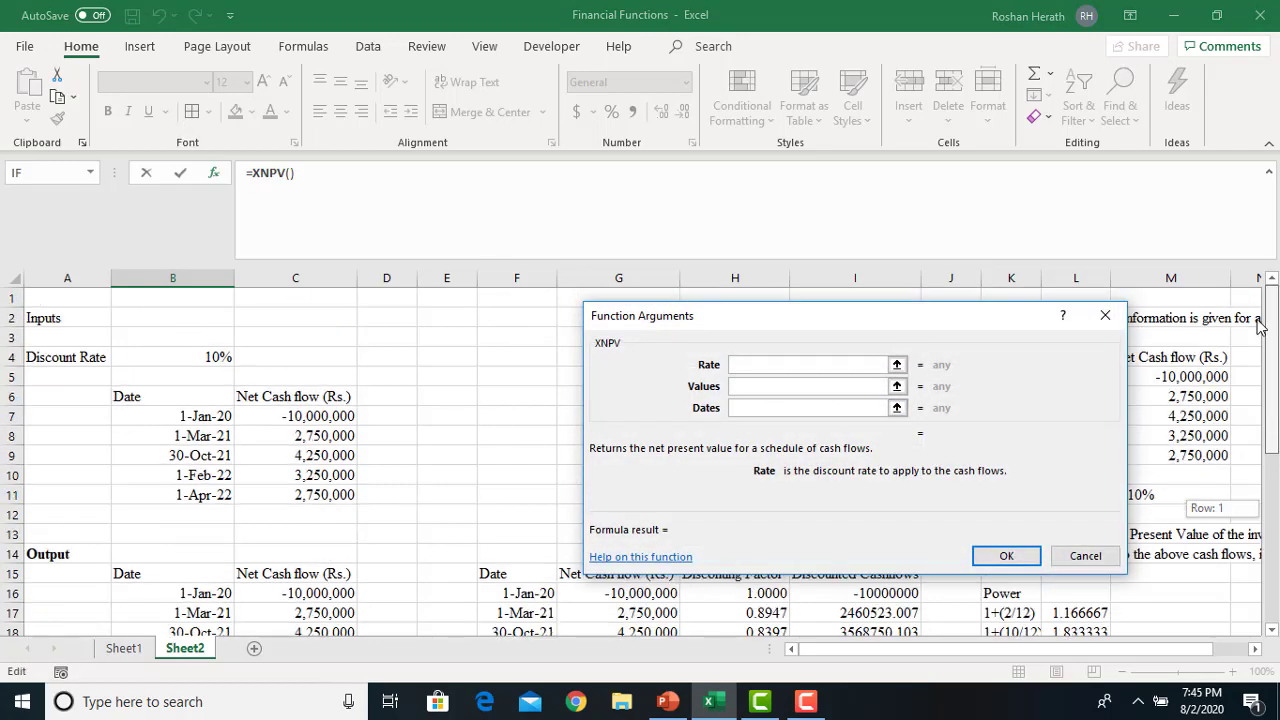
pyautogui.click(176, 358)
# - Complete the XNPV function in B33 with C26:C31 as the values and B26:B31 as the dates
pyautogui.click(776, 388)
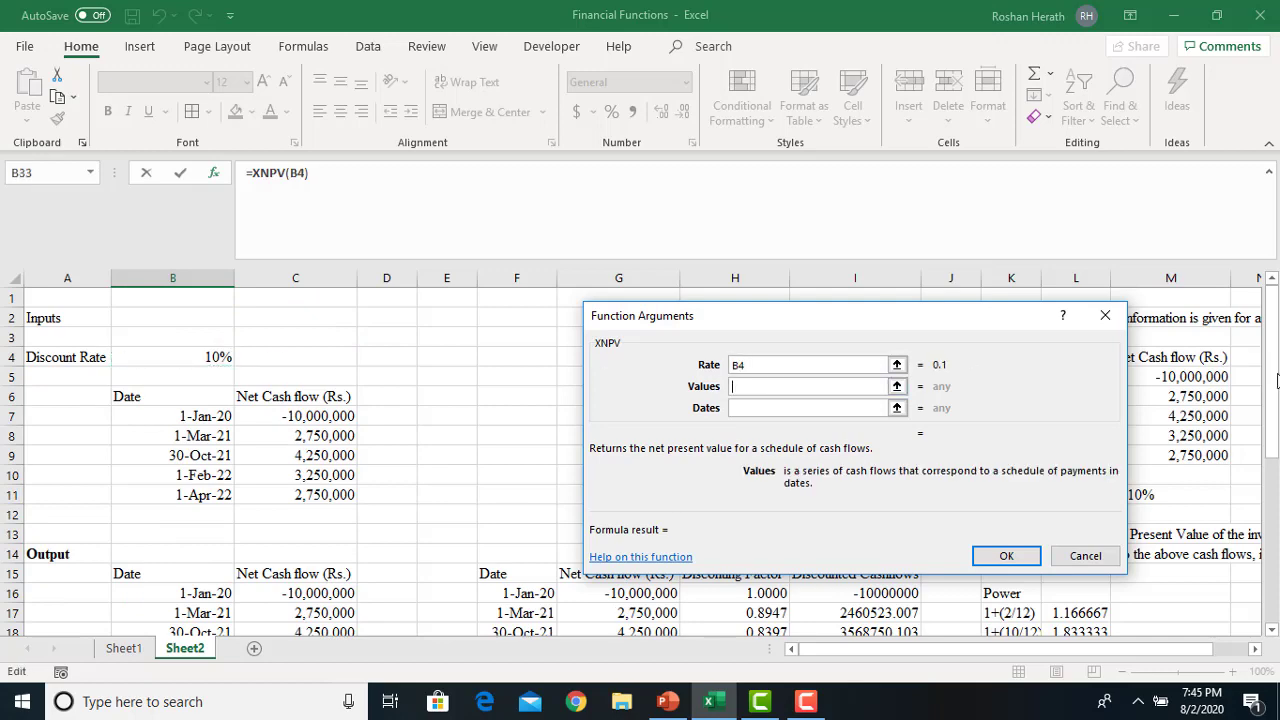
pyautogui.moveTo(1271, 430); pyautogui.dragTo(1265, 595)
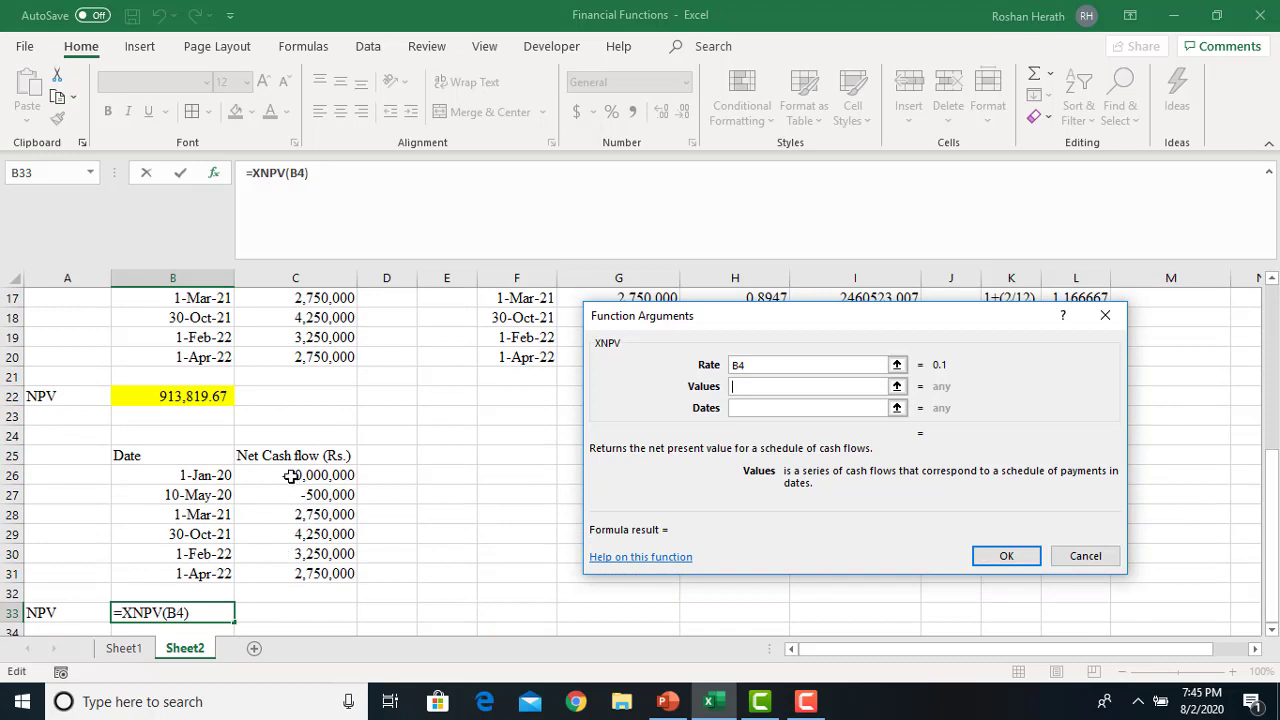
pyautogui.moveTo(289, 474); pyautogui.dragTo(281, 574)
pyautogui.click(752, 410)
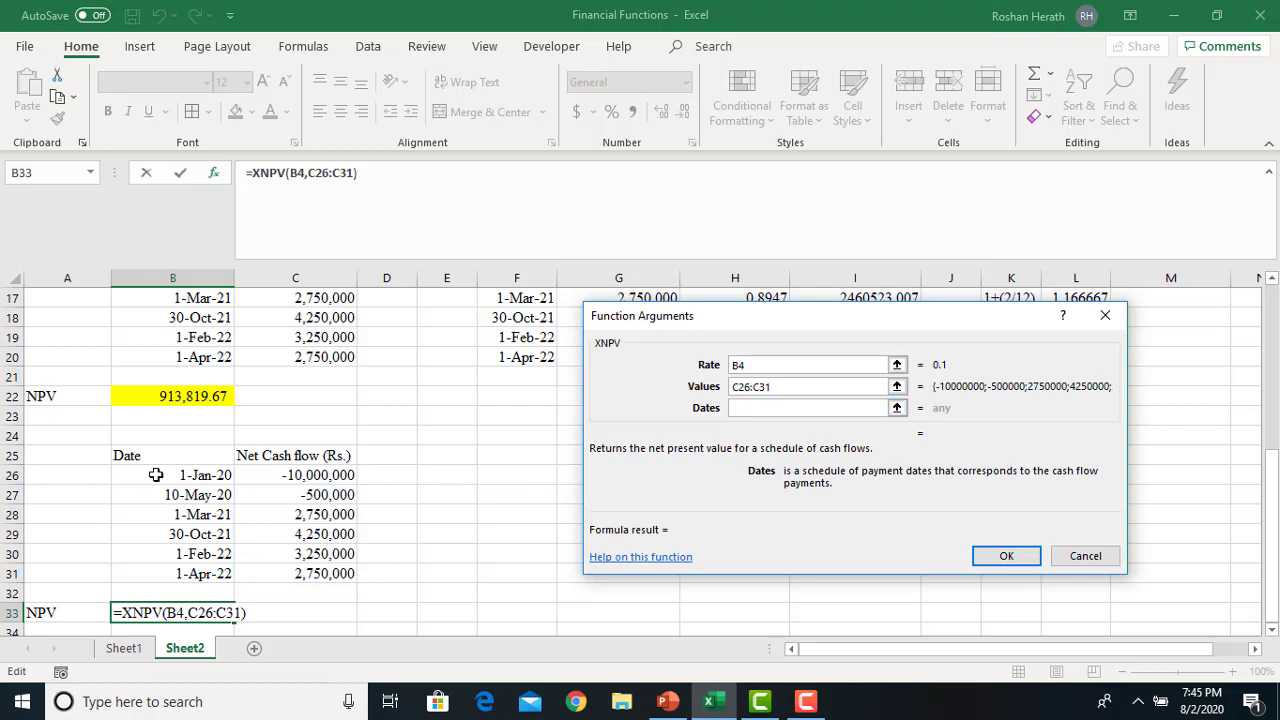
pyautogui.moveTo(156, 475); pyautogui.dragTo(150, 574)
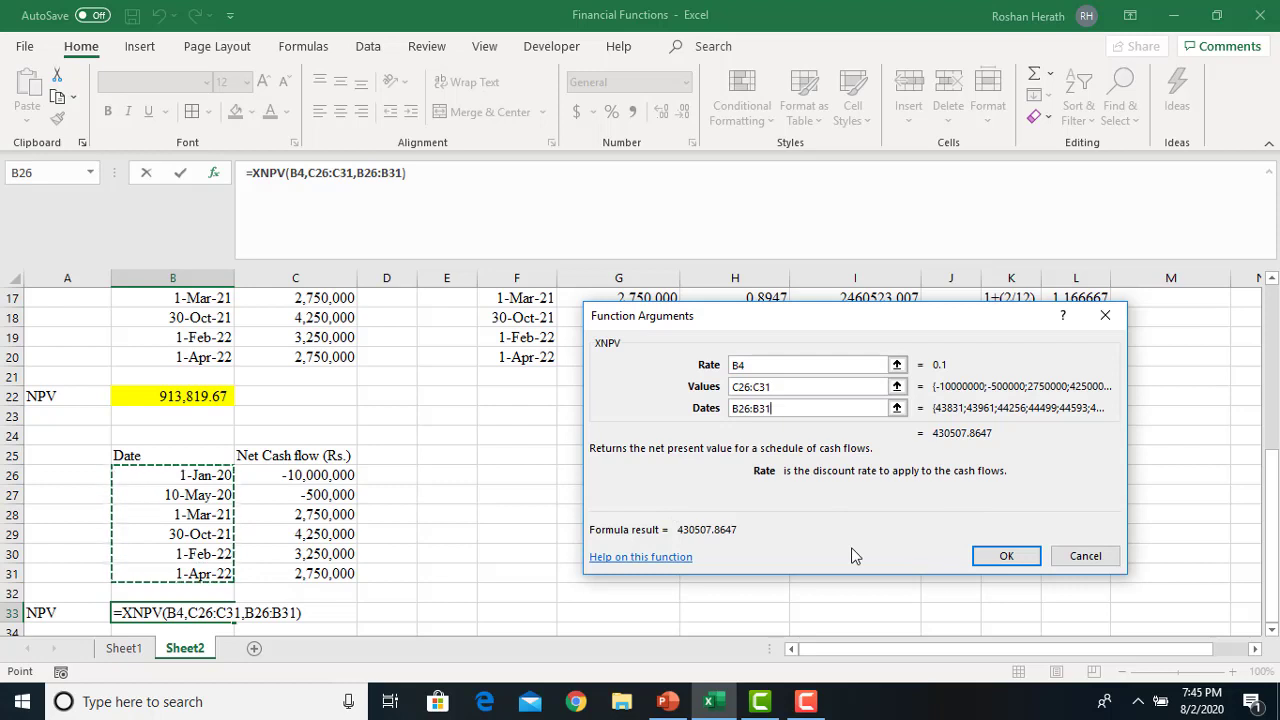
pyautogui.click(982, 568)
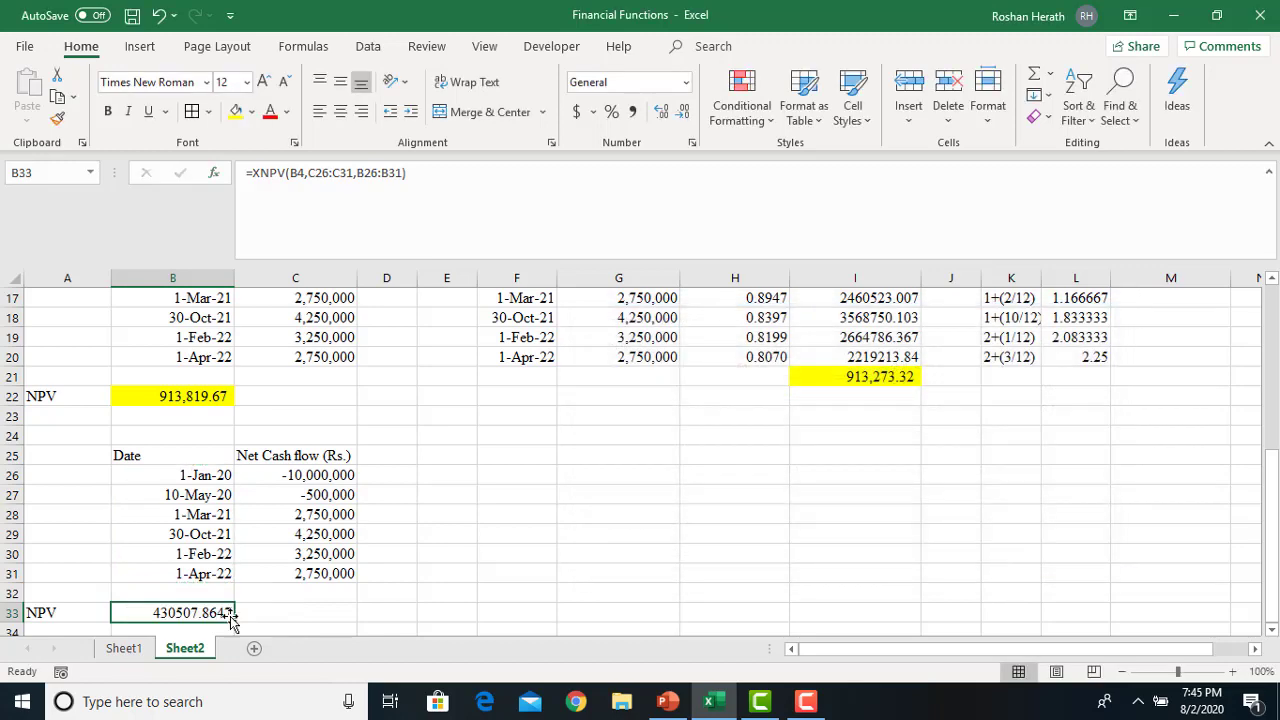
# - Fill the NPV result in B33 with yellow and apply the comma number style
pyautogui.click(235, 111)
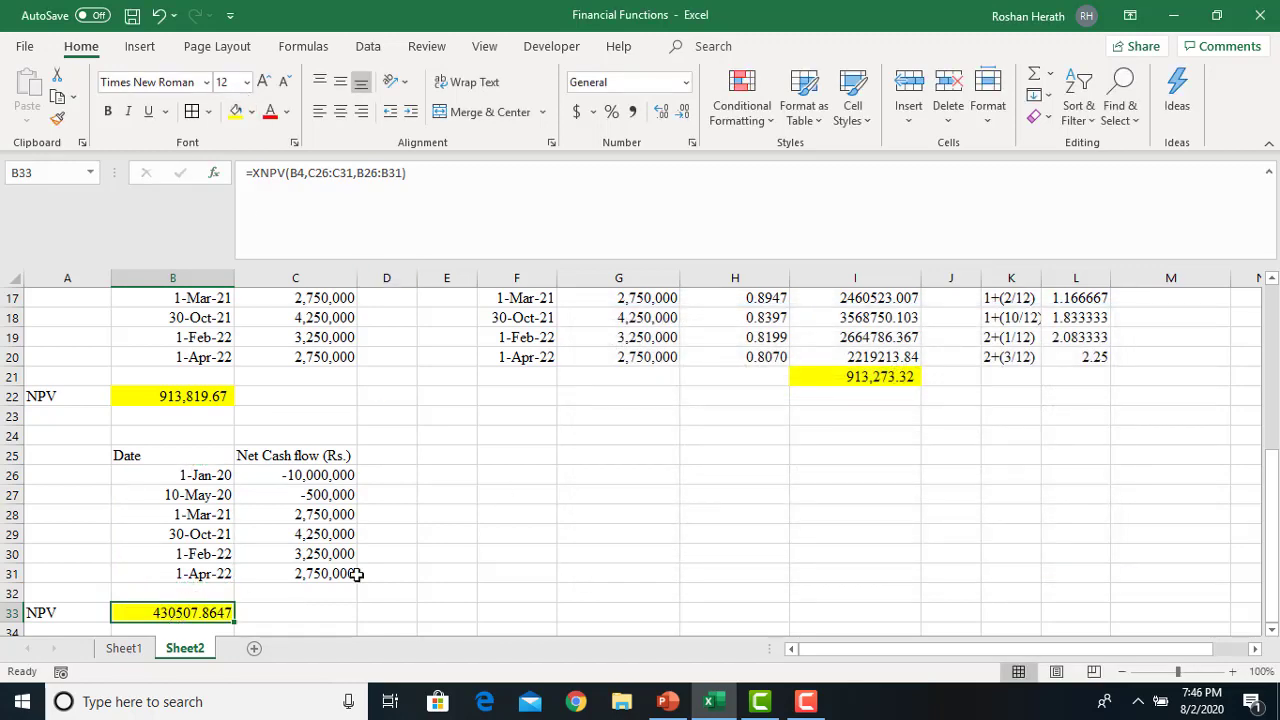
pyautogui.click(632, 111)
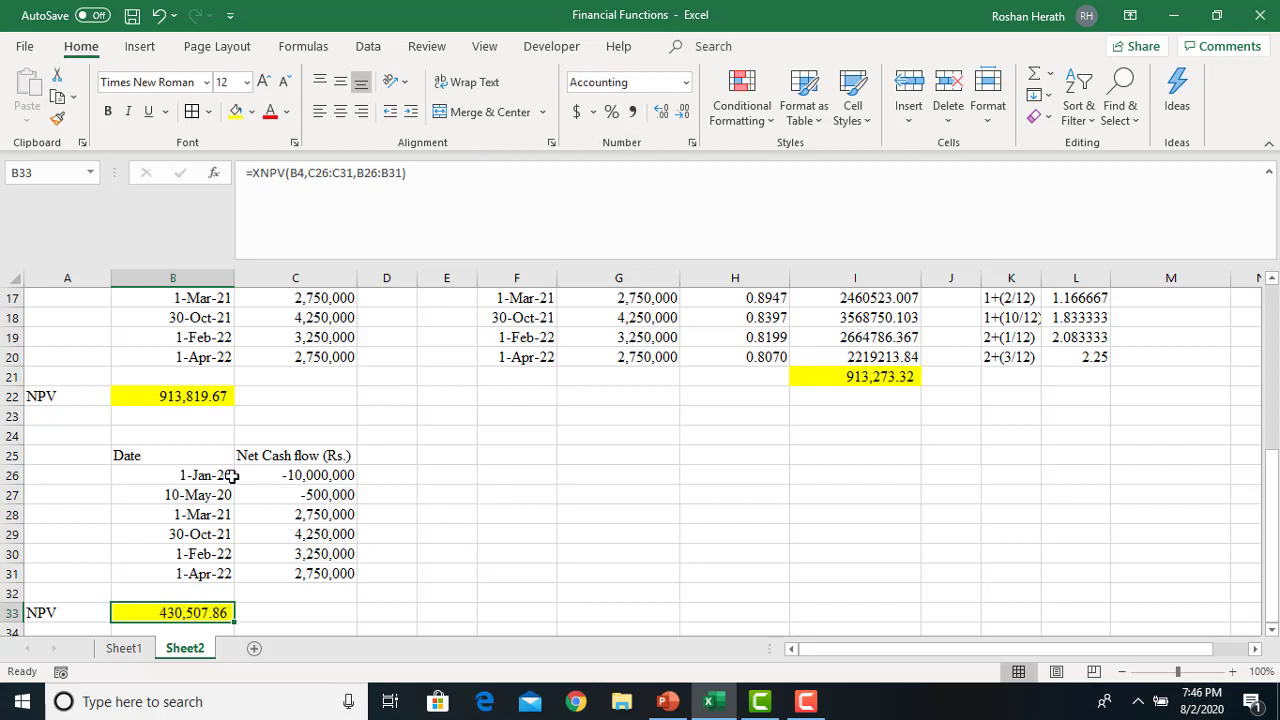
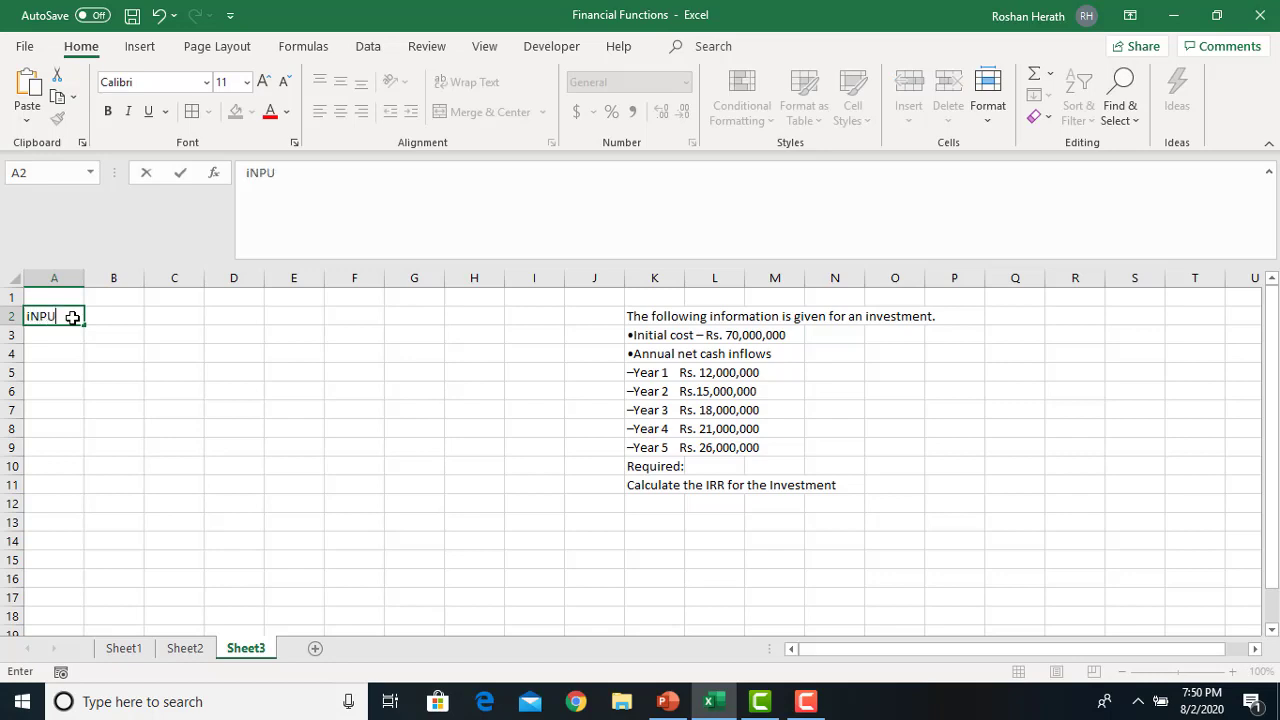
# - Enter the labels Inputs in A2 and Initial Cost in A4 on Sheet3, and fit column A's width to its contents
pyautogui.write('S')
pyautogui.click(398, 428)
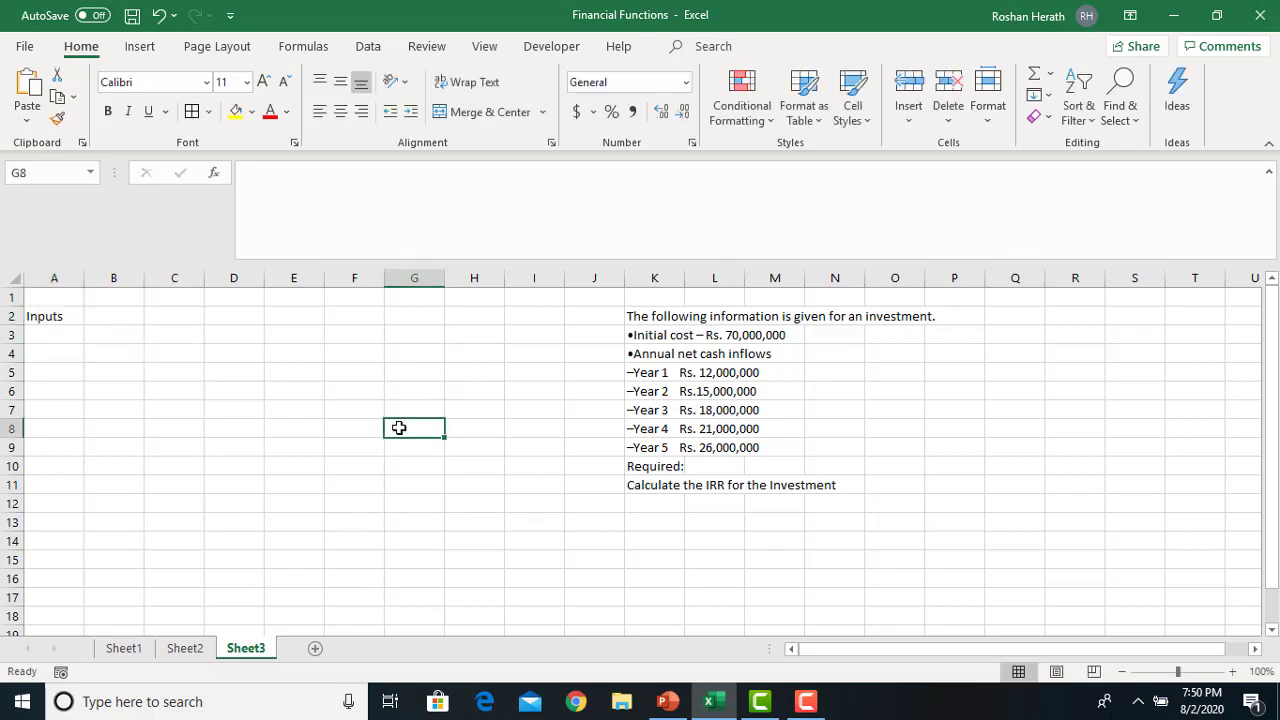
pyautogui.click(60, 356)
pyautogui.write('Initial Cost')
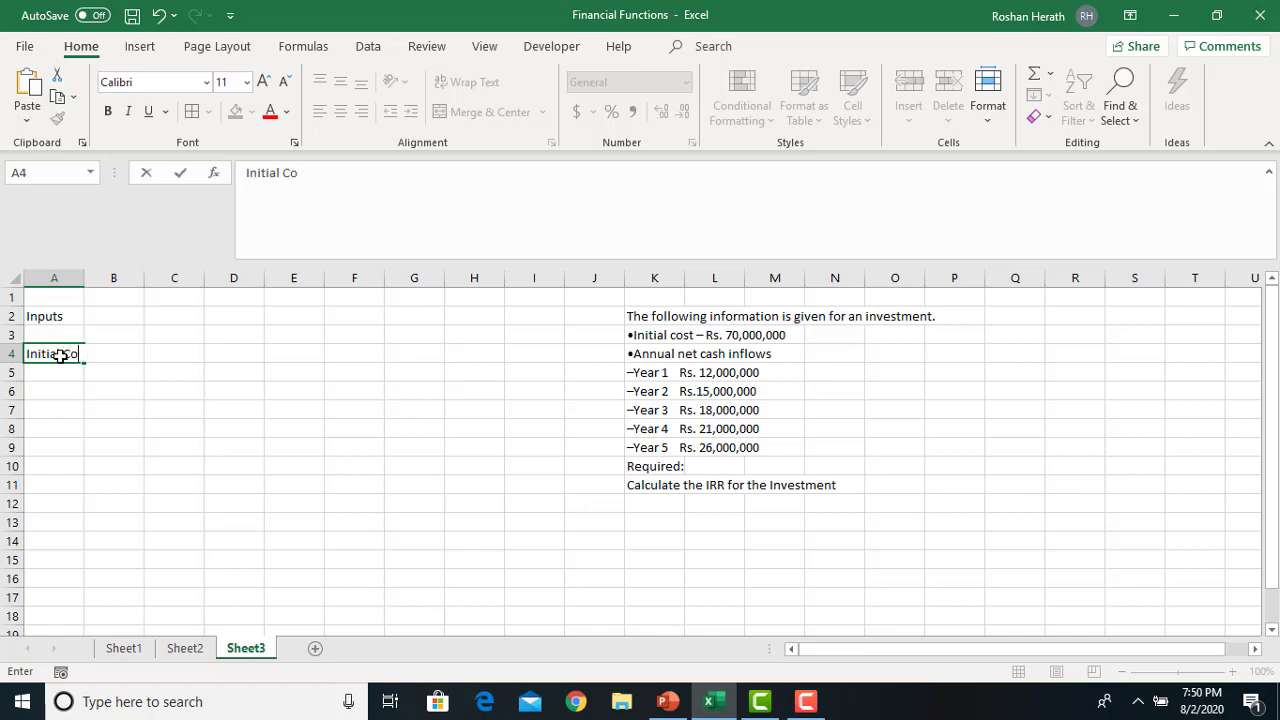
pyautogui.click(76, 277)
pyautogui.doubleClick(84, 277)
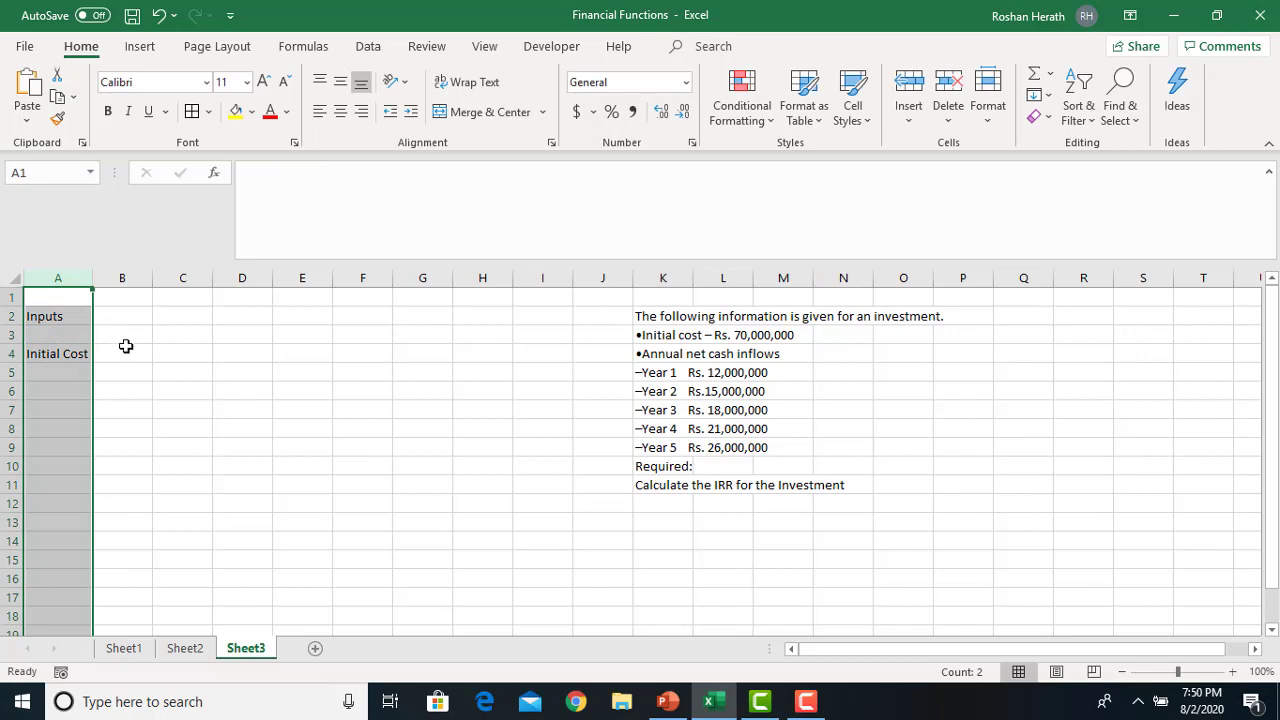
# - Enter the initial cost in B4 as -70000000
pyautogui.click(128, 349)
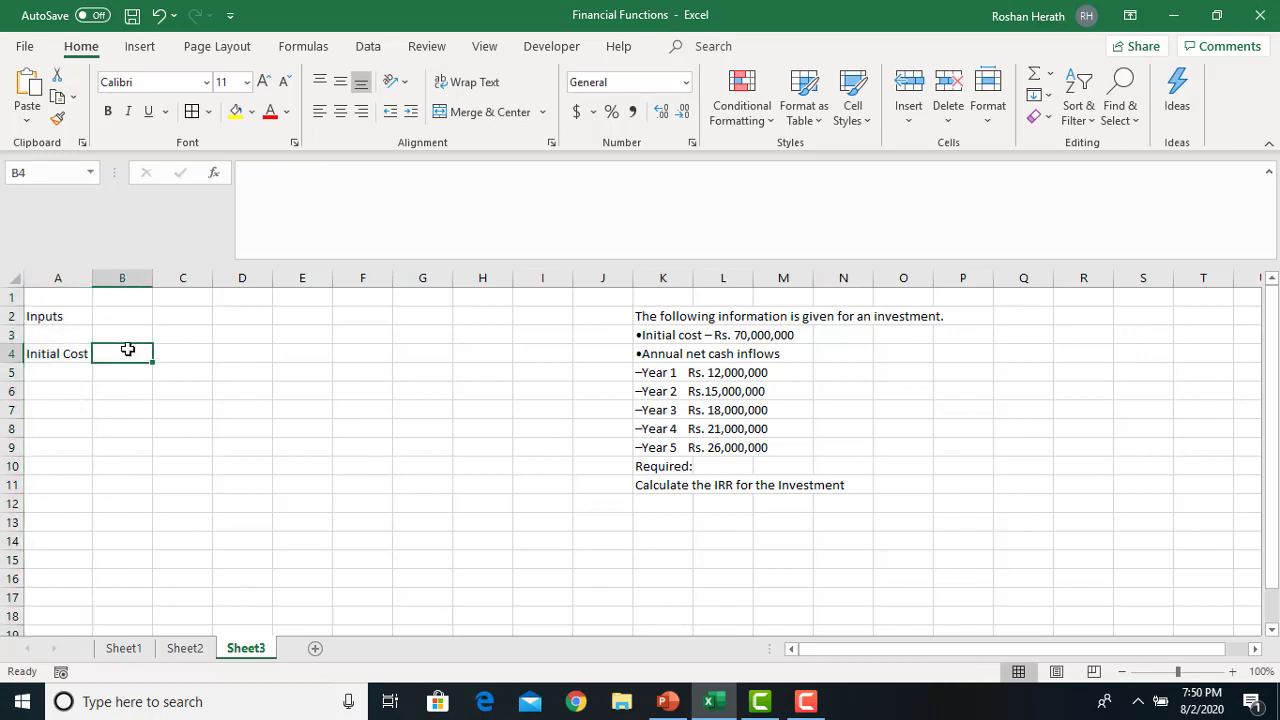
pyautogui.write('-700')
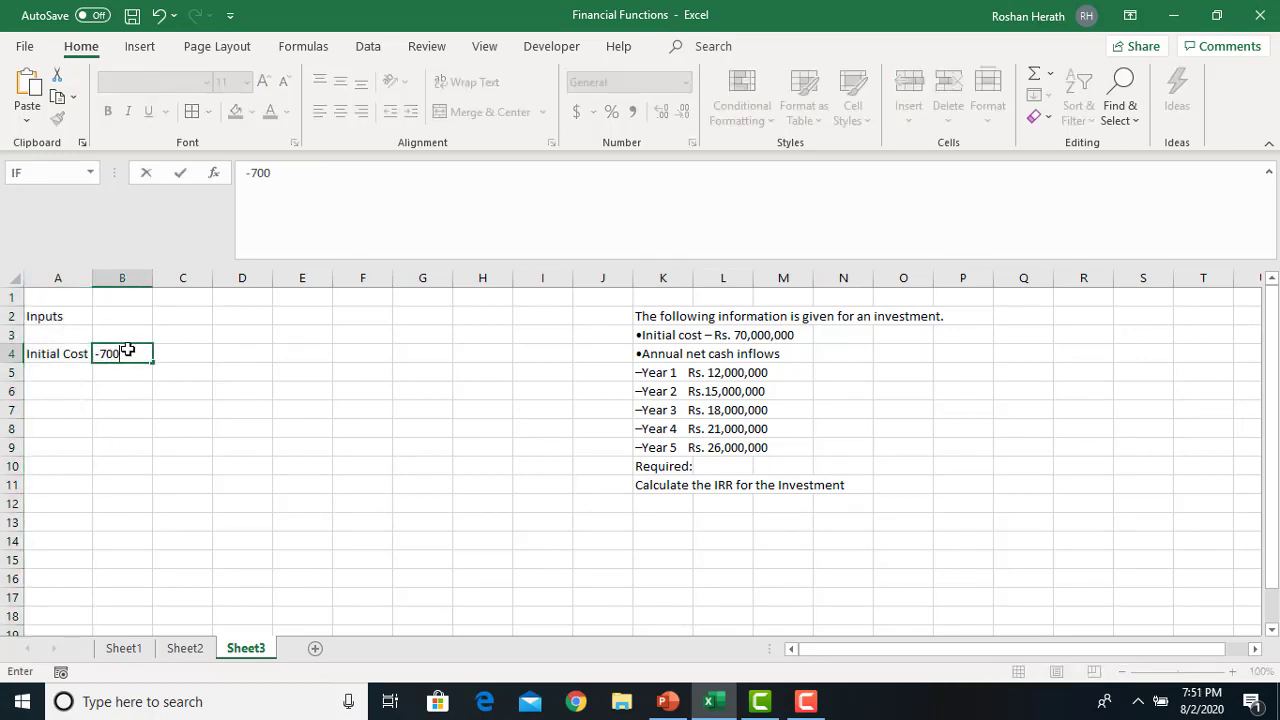
pyautogui.write('00000')
pyautogui.press('Return')
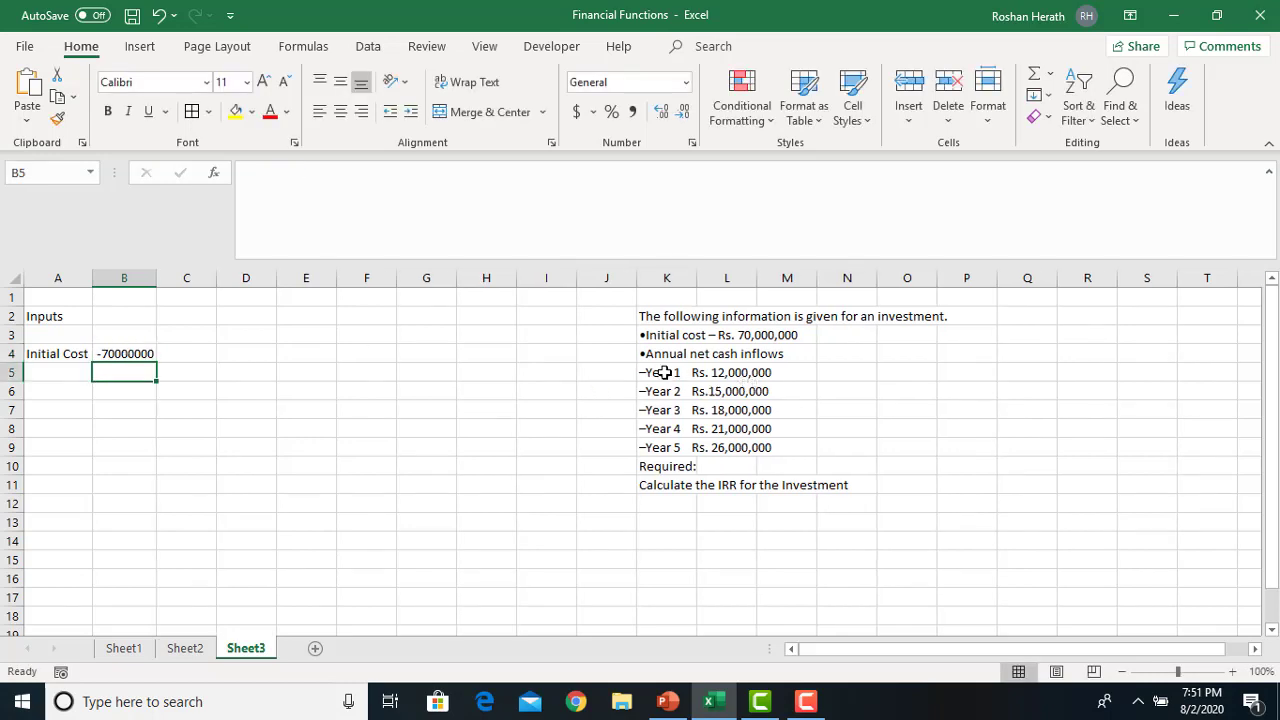
pyautogui.moveTo(664, 372); pyautogui.dragTo(740, 446)
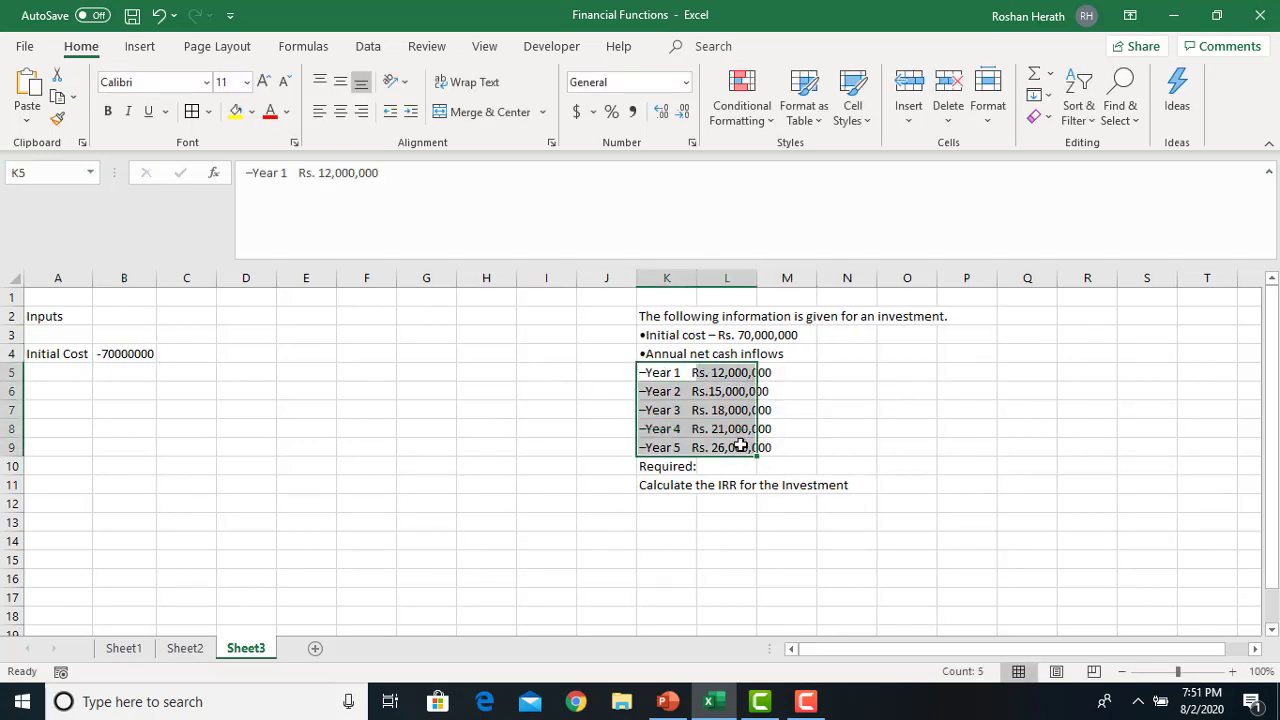
pyautogui.click(770, 469)
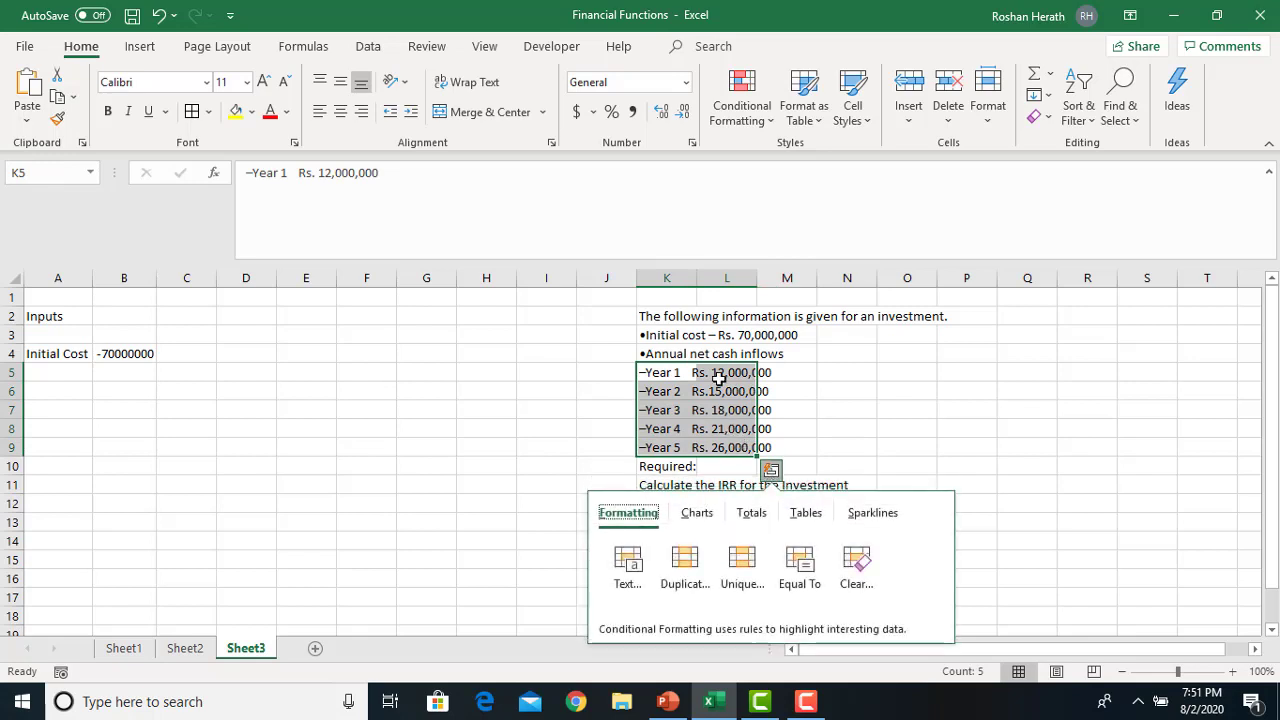
pyautogui.click(708, 372)
pyautogui.click(669, 372)
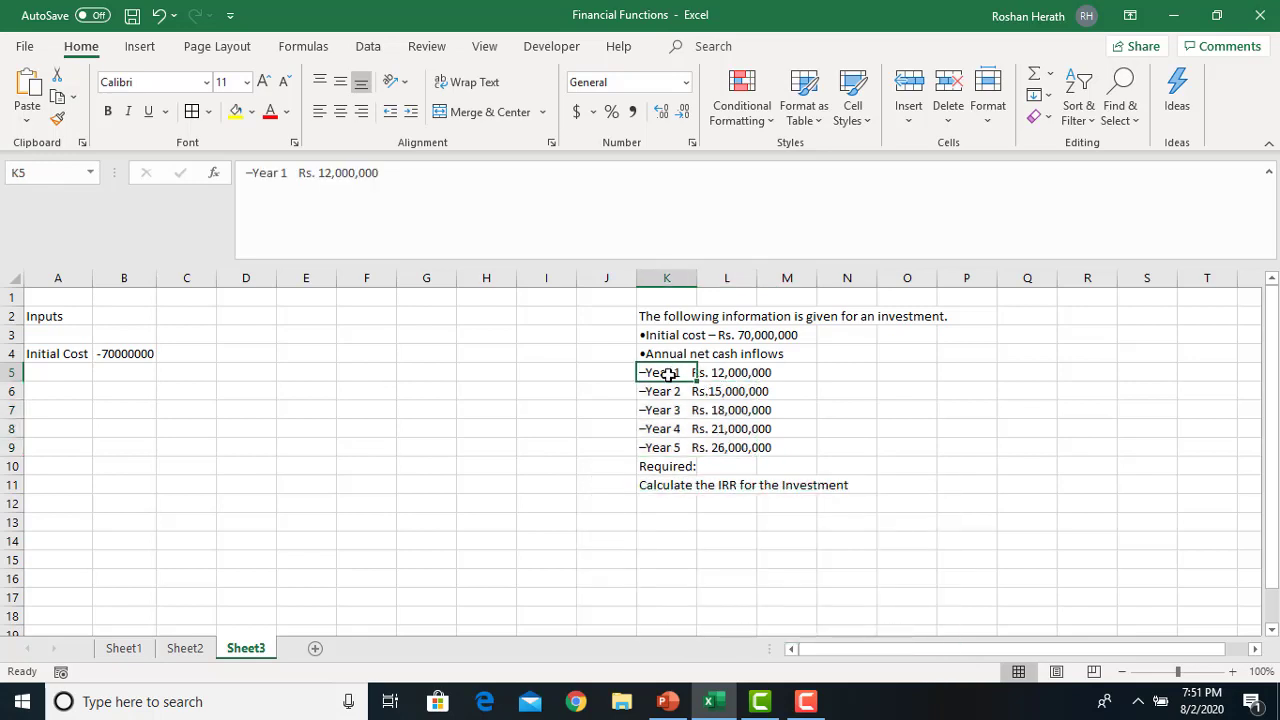
pyautogui.moveTo(660, 373); pyautogui.dragTo(664, 450)
# - Number the years 1 to 5 in A6:A10 and add the heading Cashflows above them in A5
pyautogui.click(75, 397)
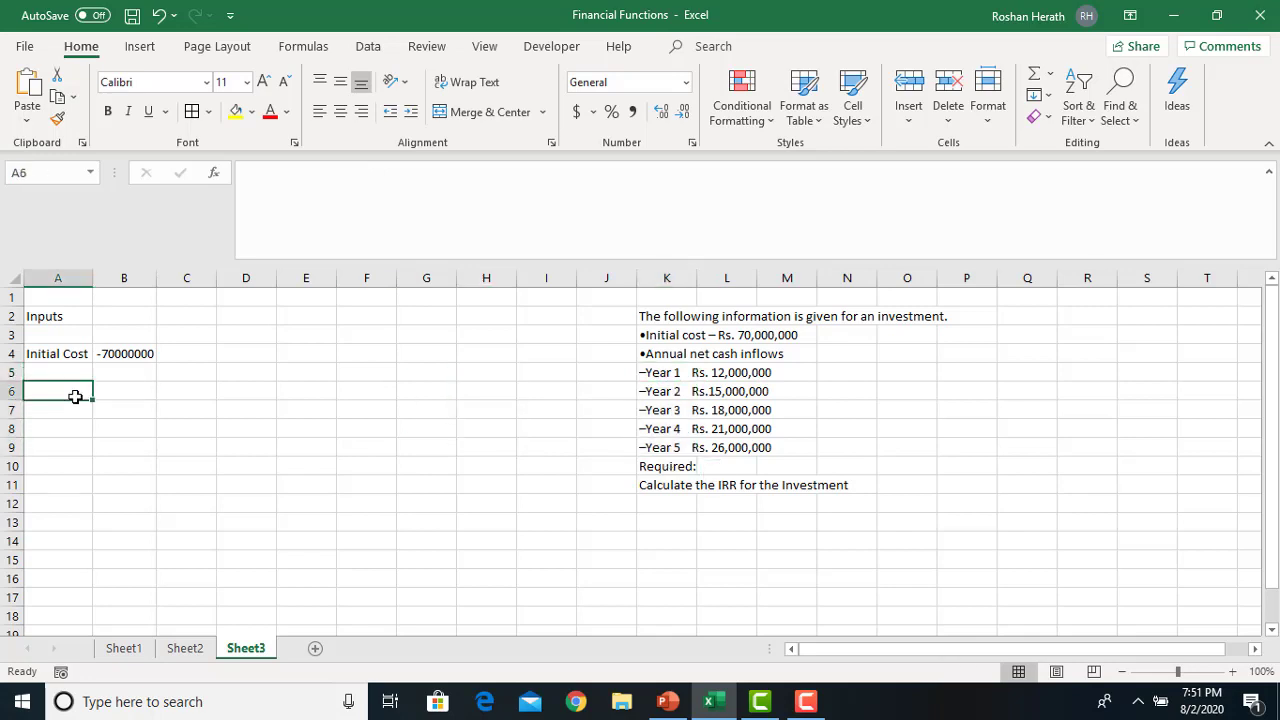
pyautogui.write('1')
pyautogui.press('Return')
pyautogui.write('2')
pyautogui.press('Return')
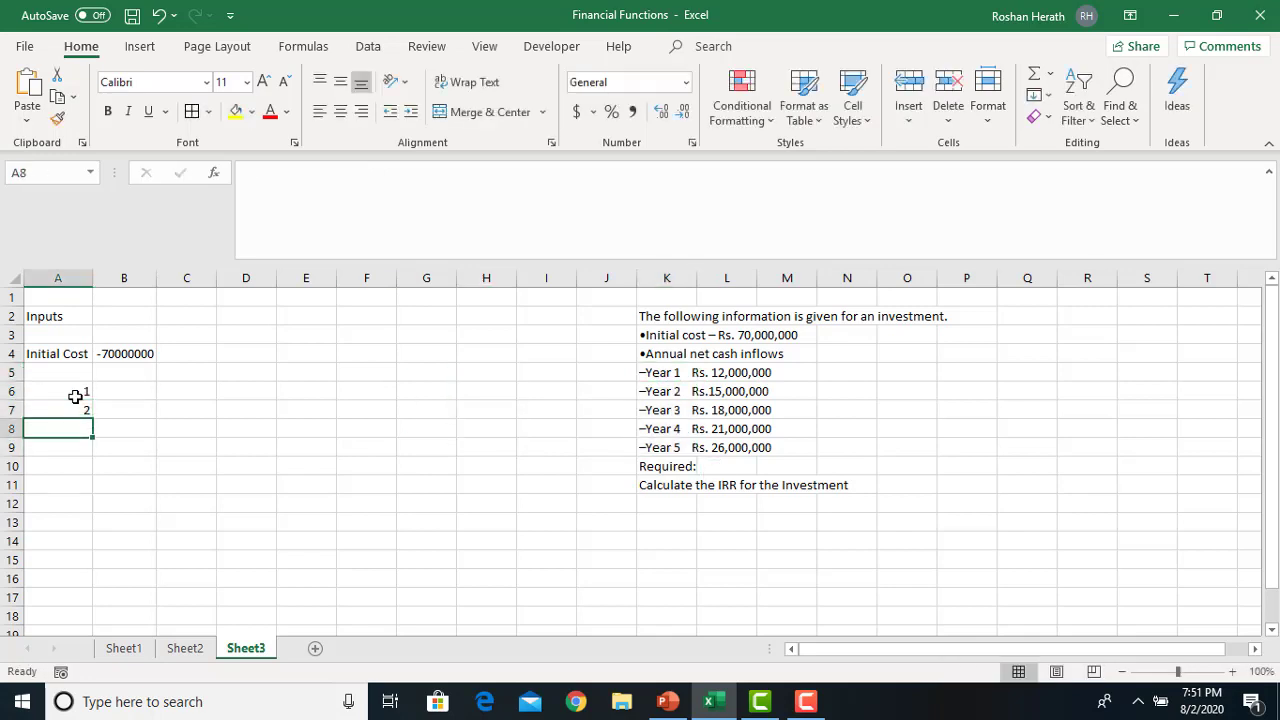
pyautogui.moveTo(75, 397); pyautogui.dragTo(86, 475)
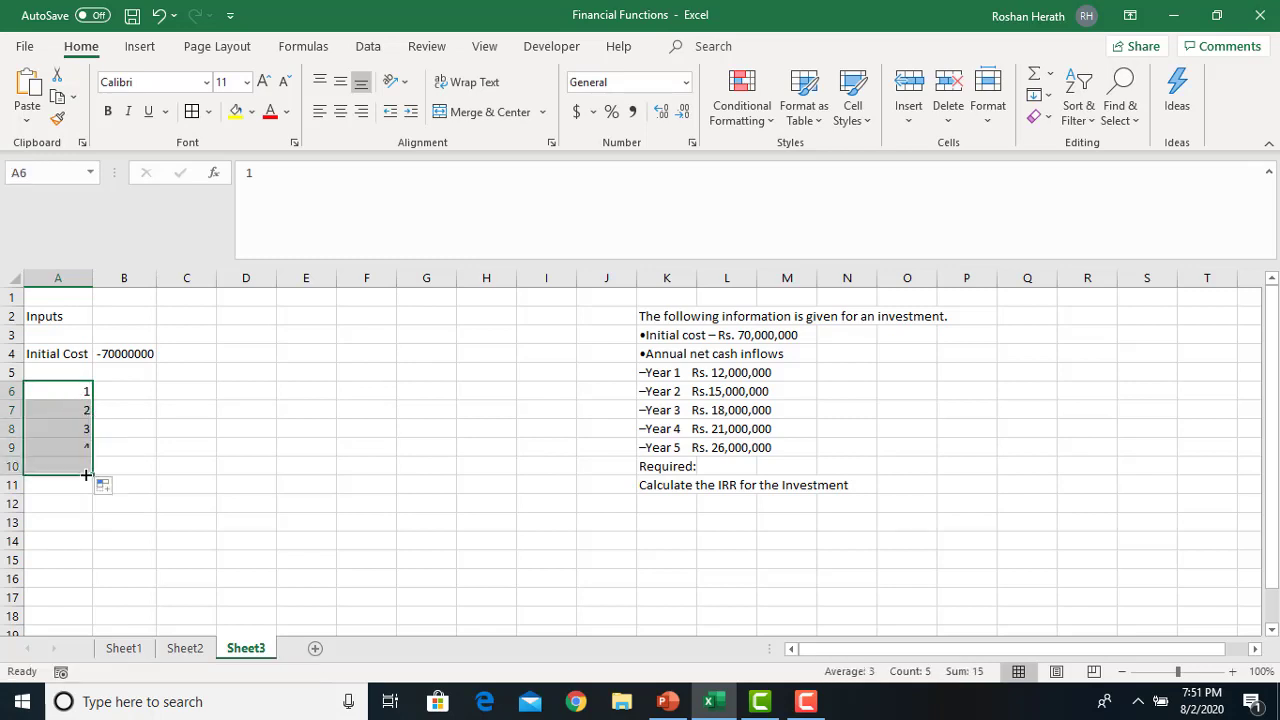
pyautogui.click(72, 370)
pyautogui.write('Cashflows')
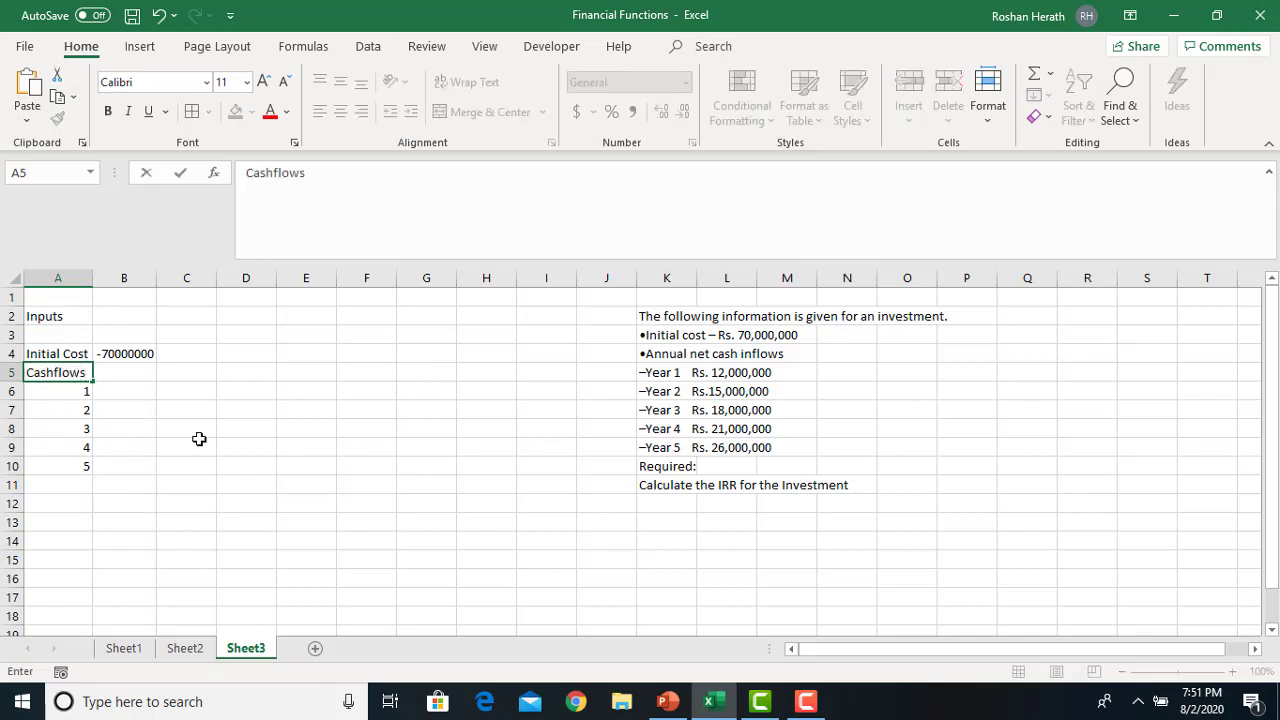
# - Enter the annual cash inflows 12000000, 15000000, 18000000, 21000000 and 26000000 in B6:B10
pyautogui.click(123, 392)
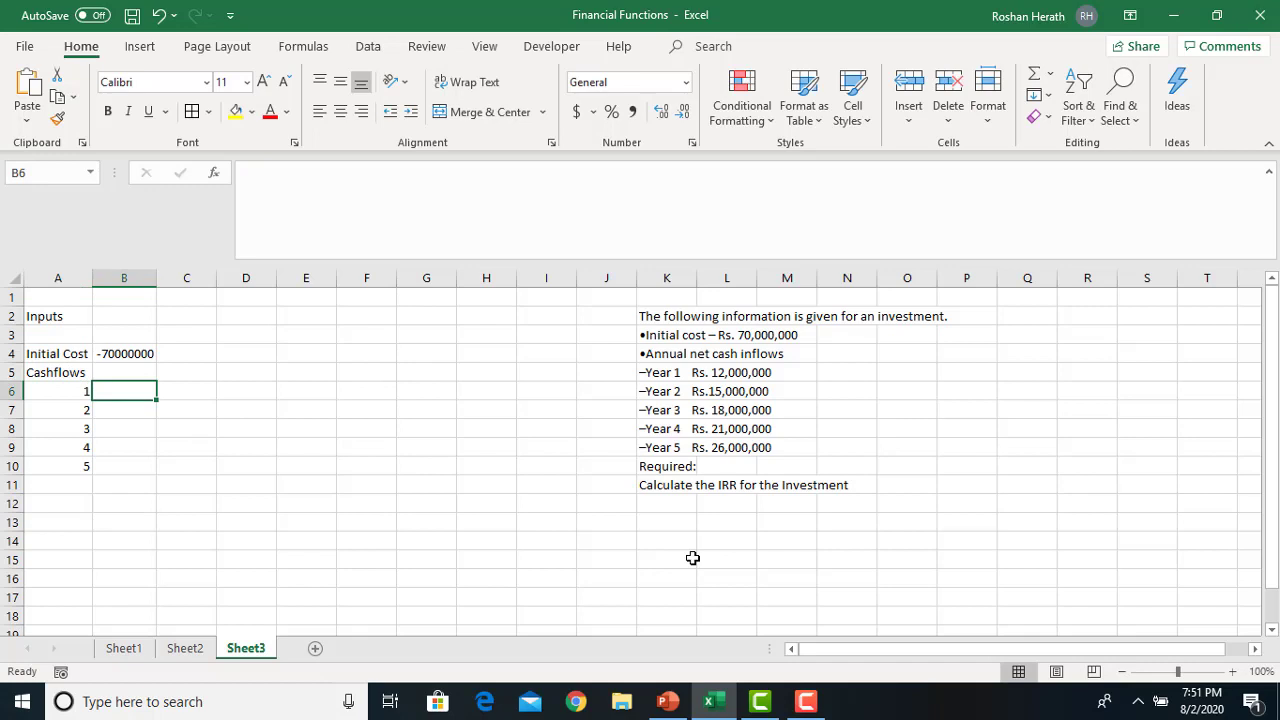
pyautogui.write('12000000')
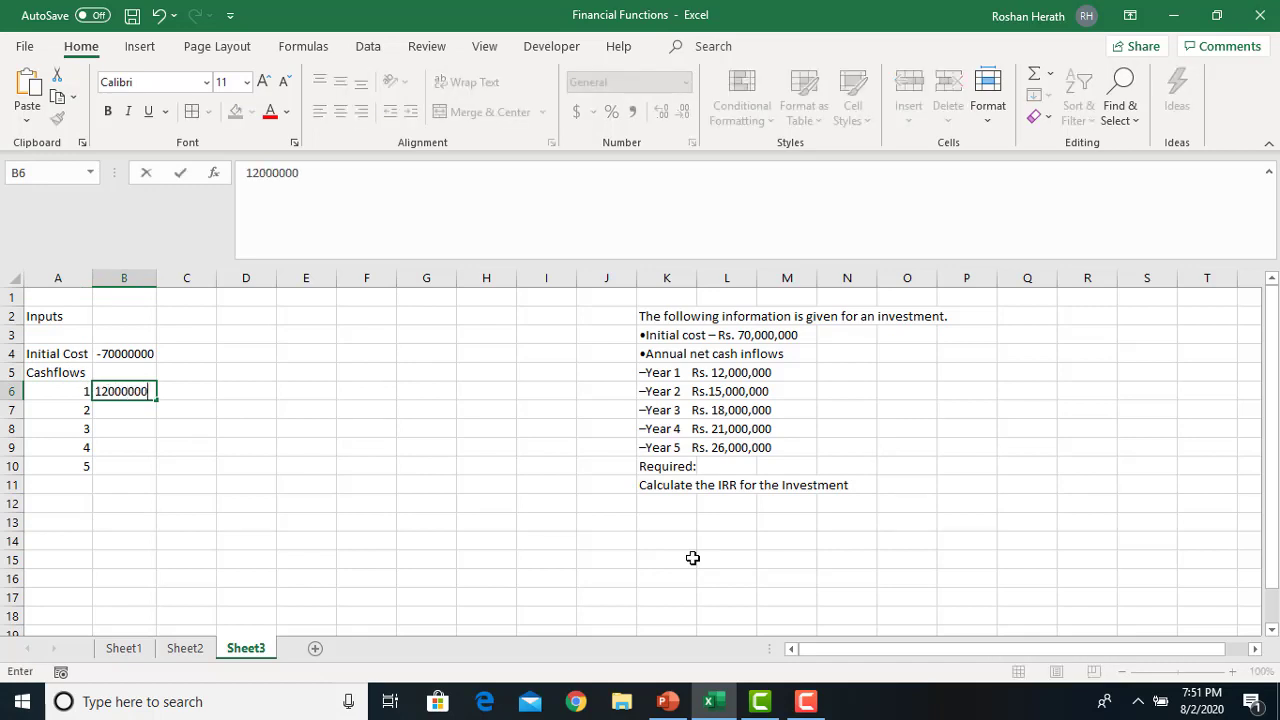
pyautogui.press('Return')
pyautogui.write('15000000')
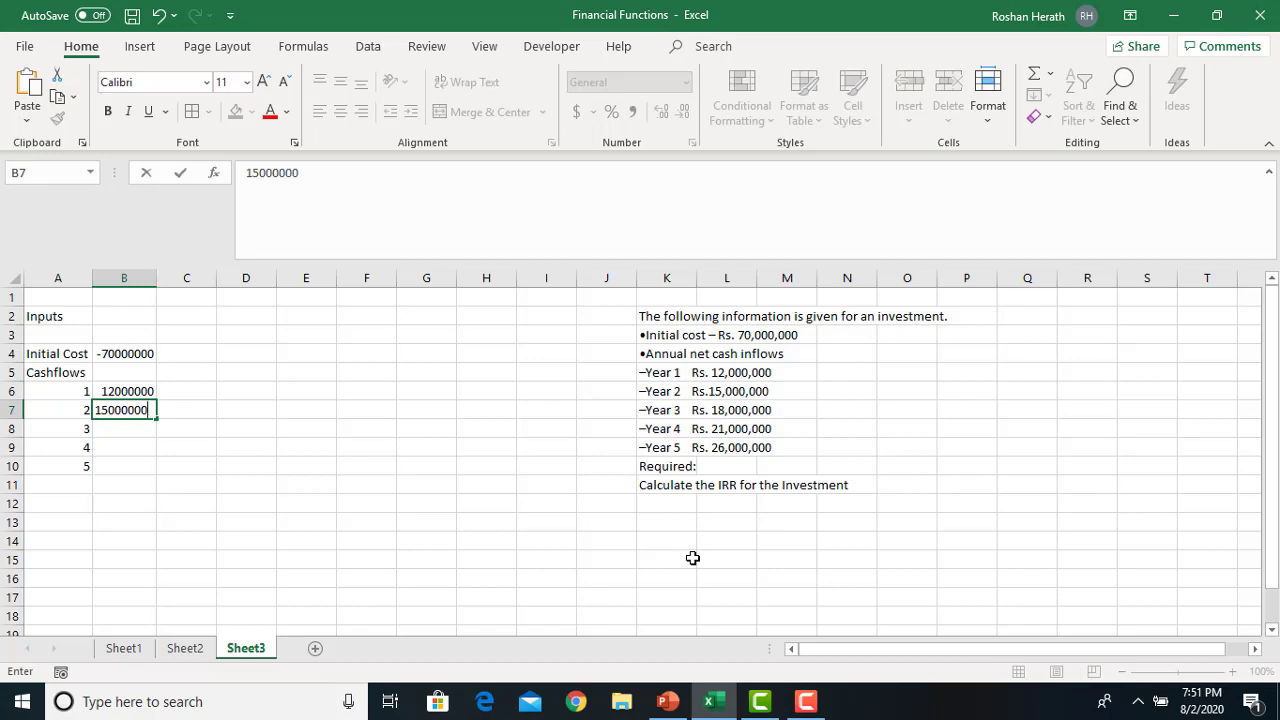
pyautogui.press('Return')
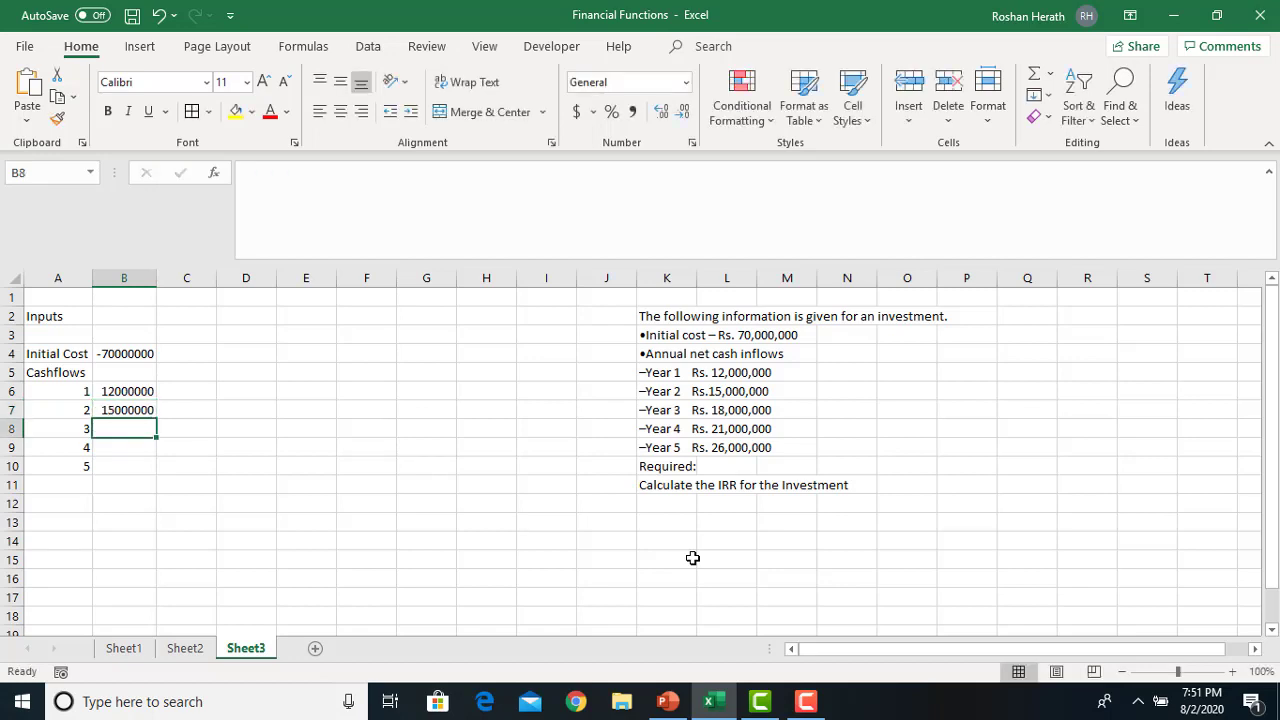
pyautogui.write('18000000')
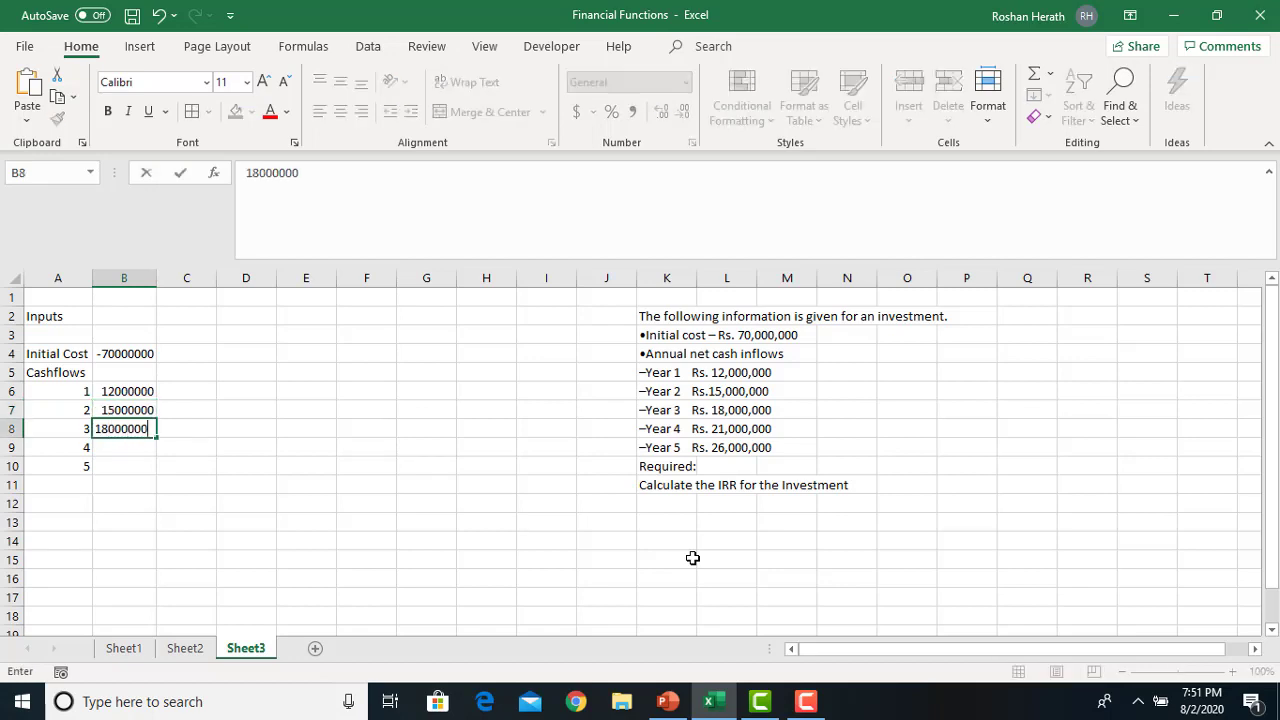
pyautogui.press('Return')
pyautogui.write('21000000')
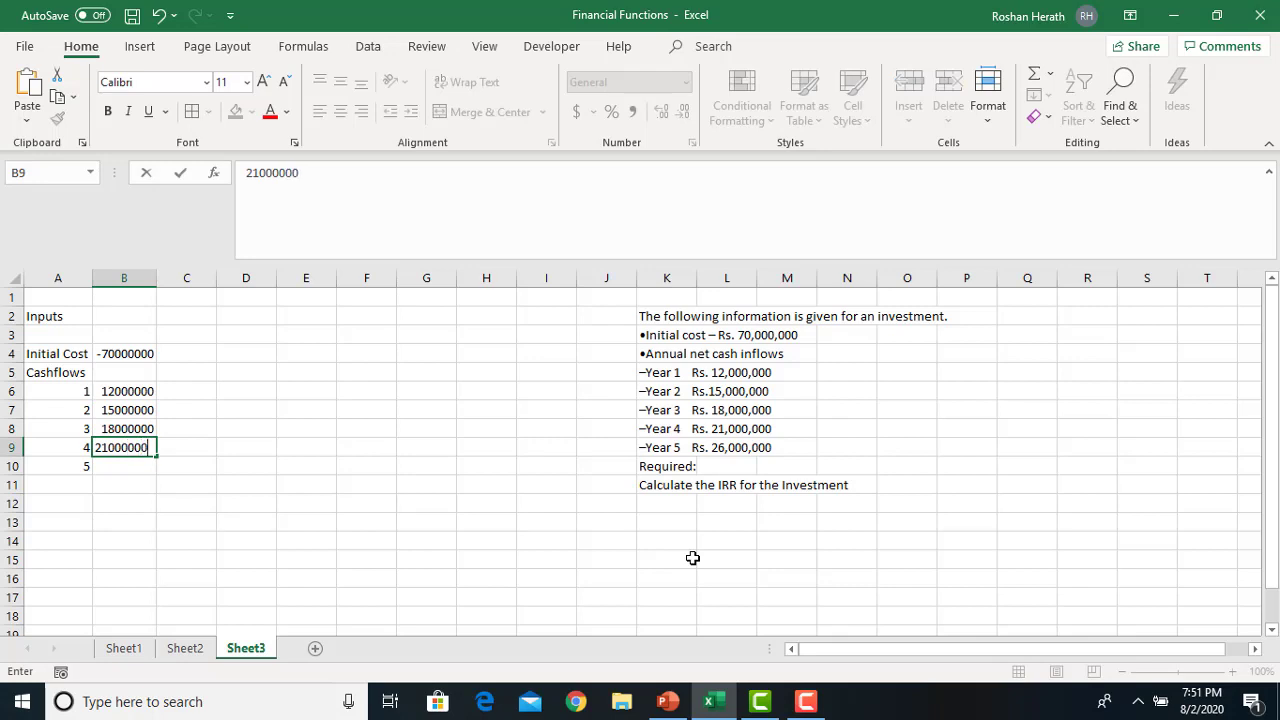
pyautogui.press('Return')
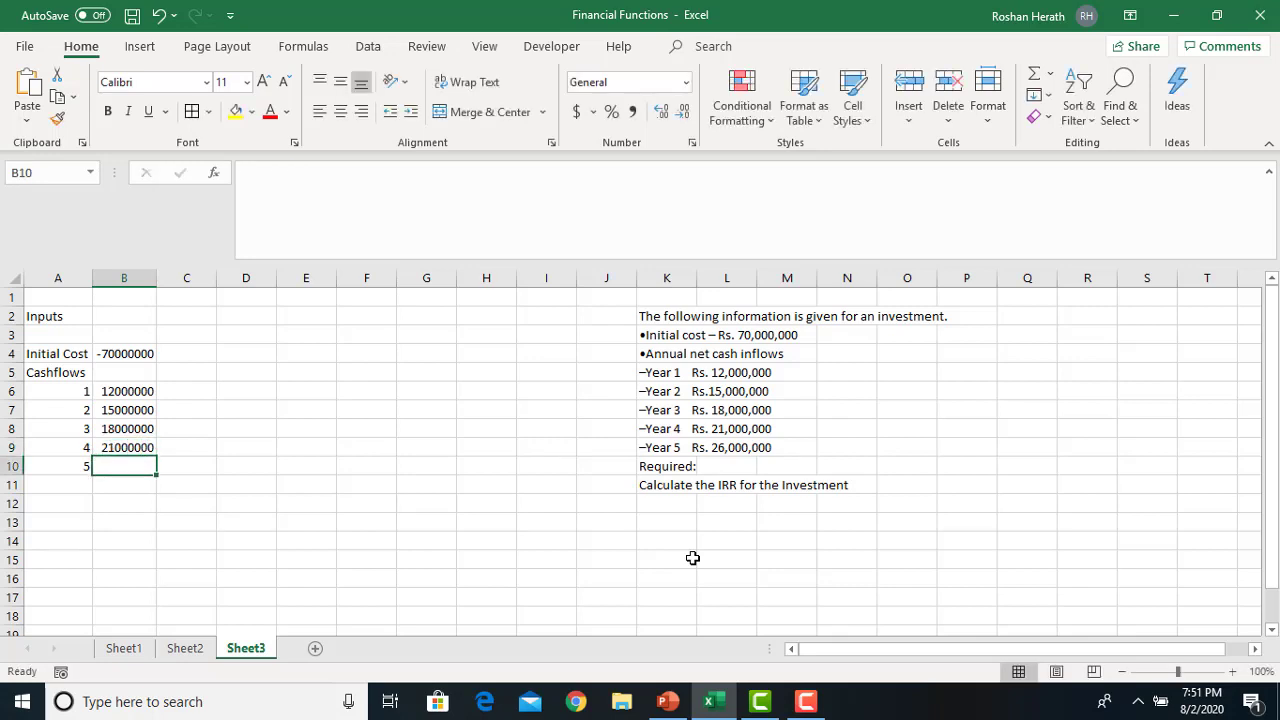
pyautogui.write('26000000')
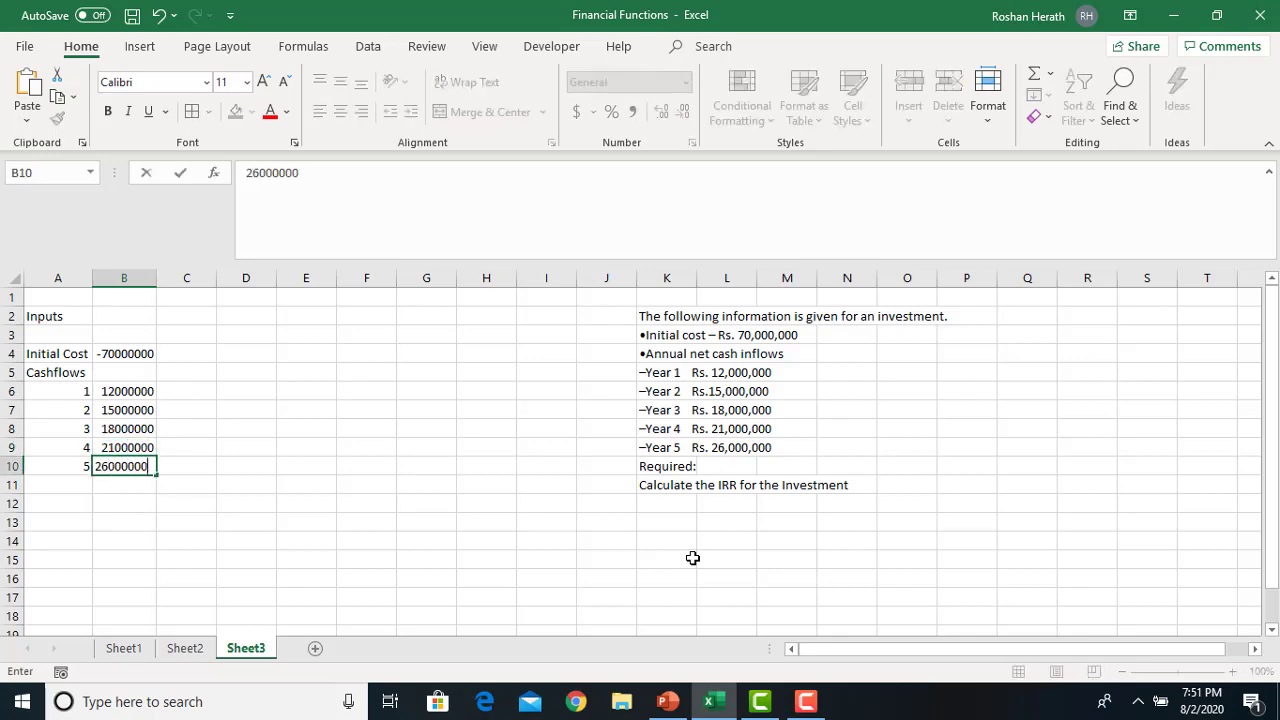
pyautogui.press('Return')
# - Set the entire sheet's font to Times New Roman, size 12
pyautogui.click(12, 280)
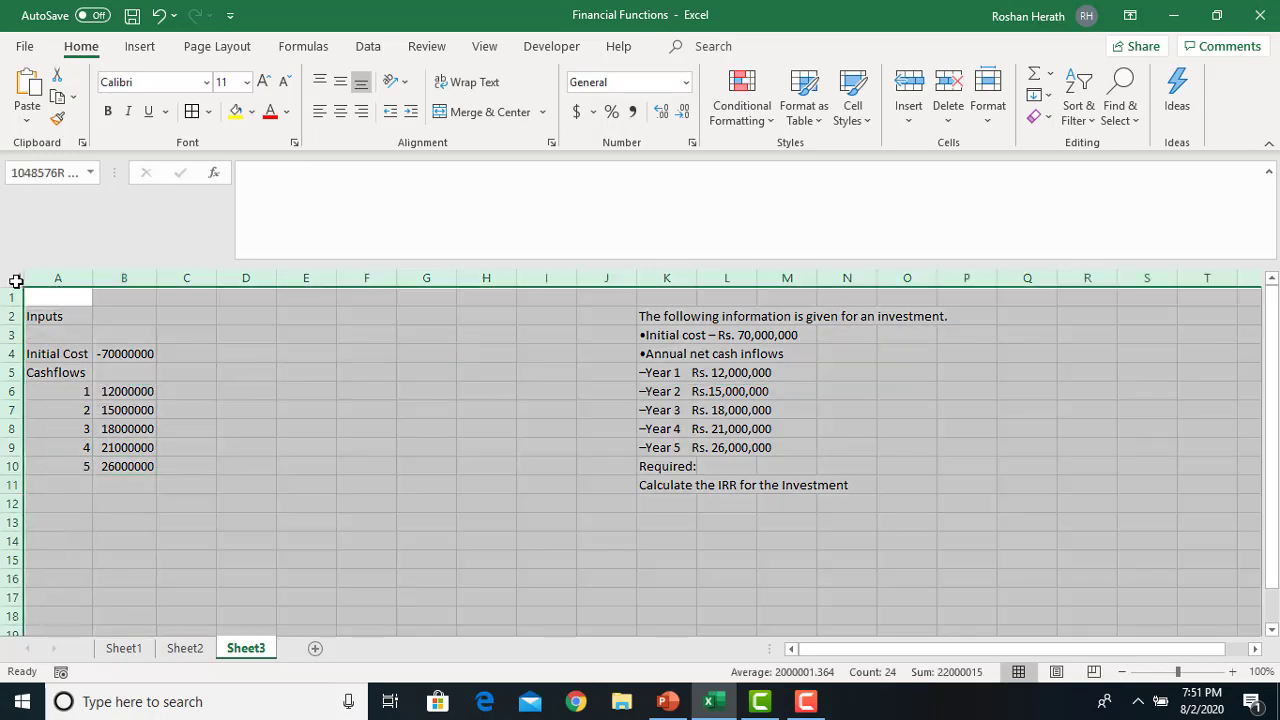
pyautogui.click(262, 86)
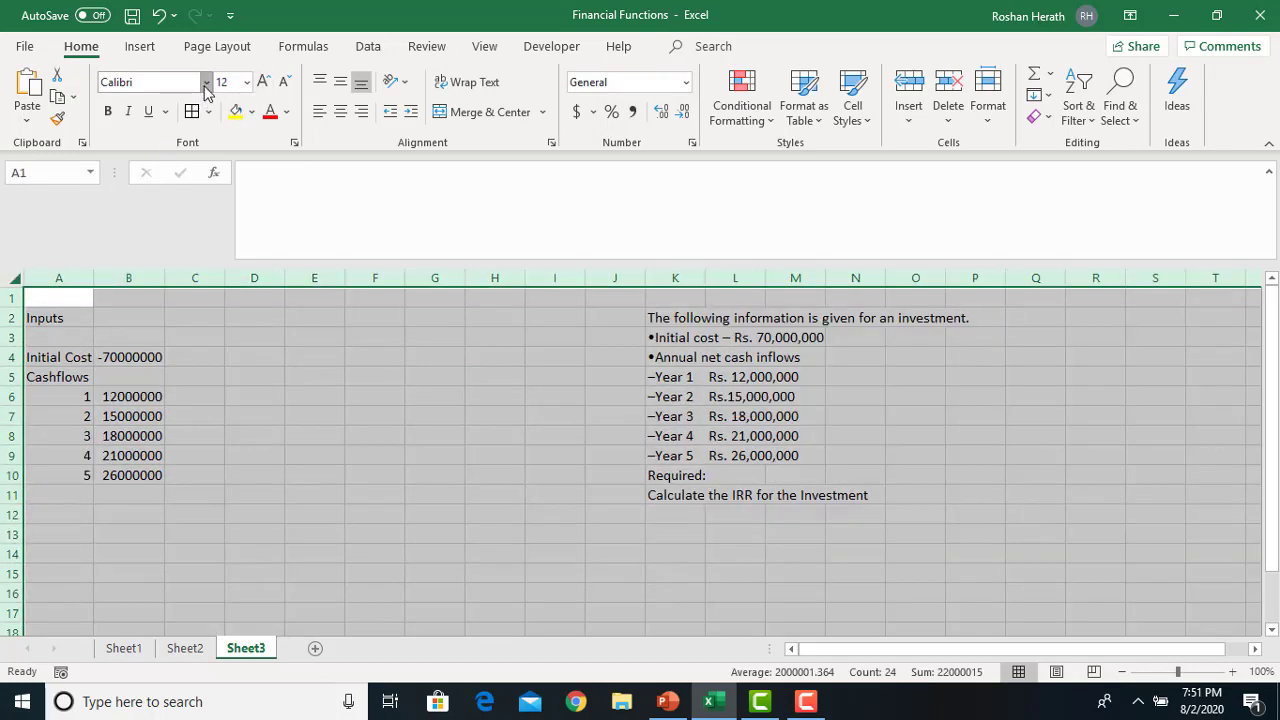
pyautogui.click(206, 88)
pyautogui.write('Times New Roman')
pyautogui.press('Return')
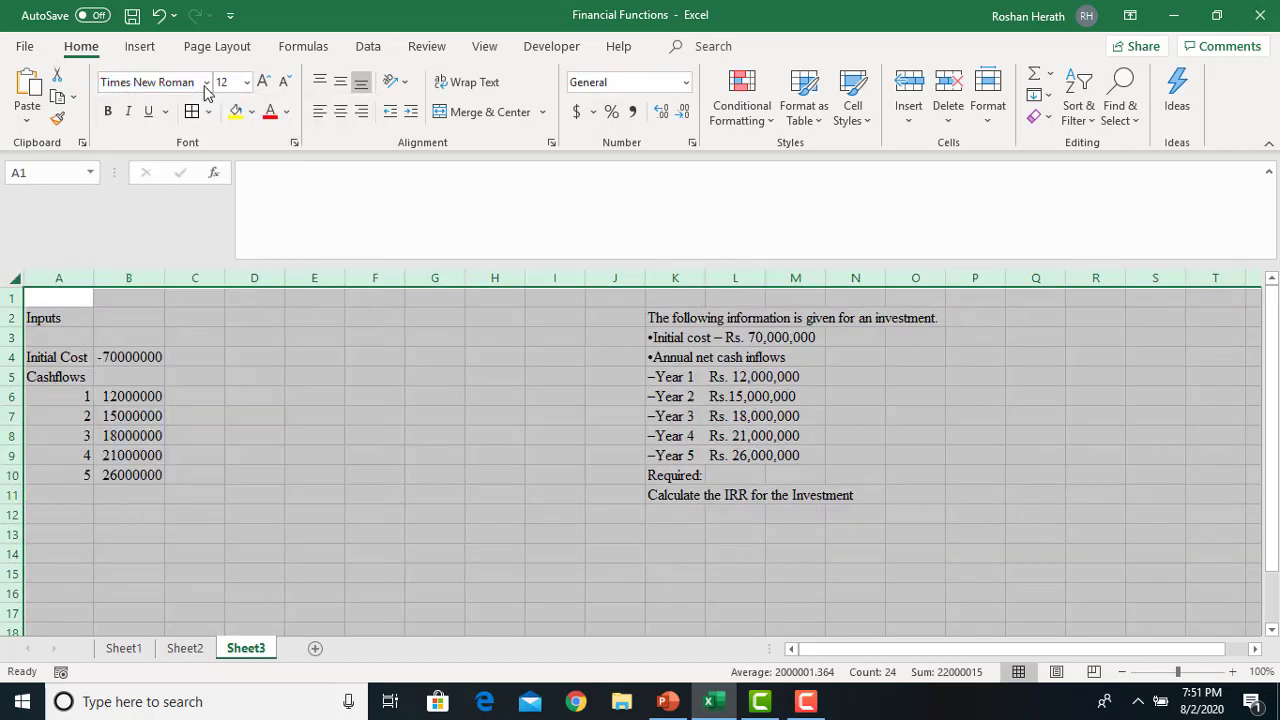
# - Apply the comma number style with no decimal places to the entire sheet
pyautogui.click(633, 112)
pyautogui.click(684, 112)
pyautogui.click(684, 112)
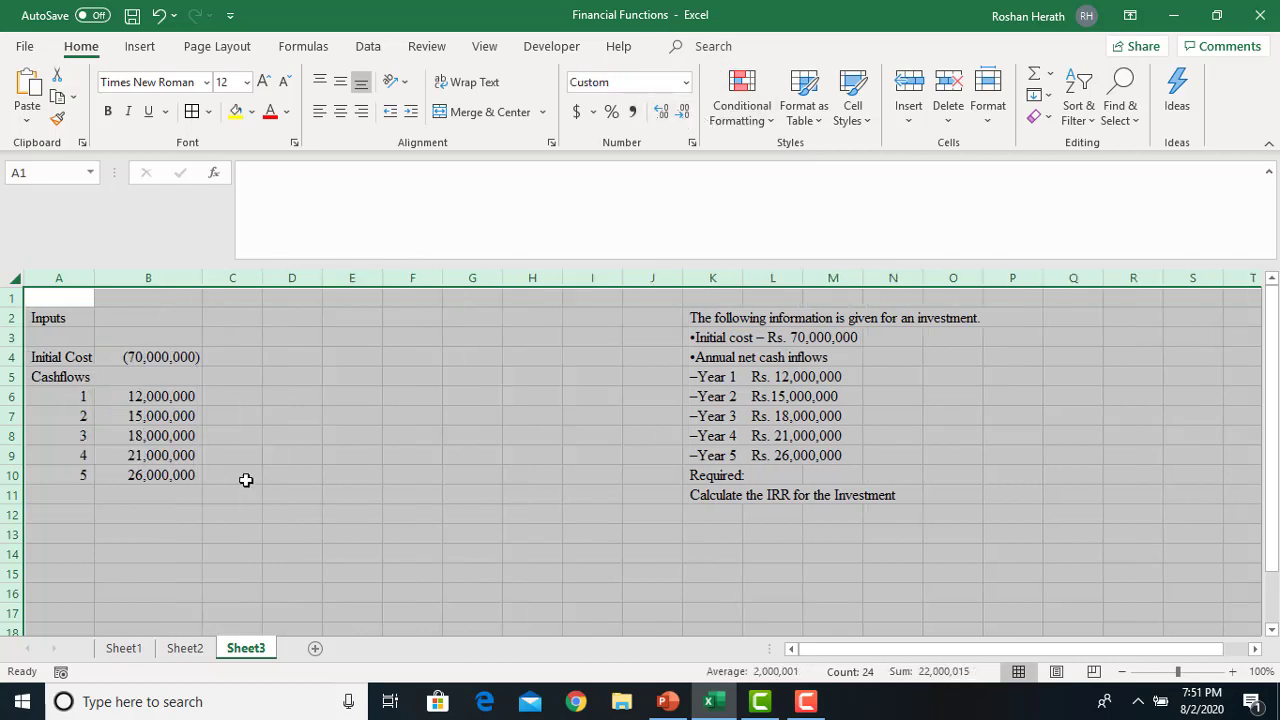
pyautogui.click(346, 535)
pyautogui.click(113, 532)
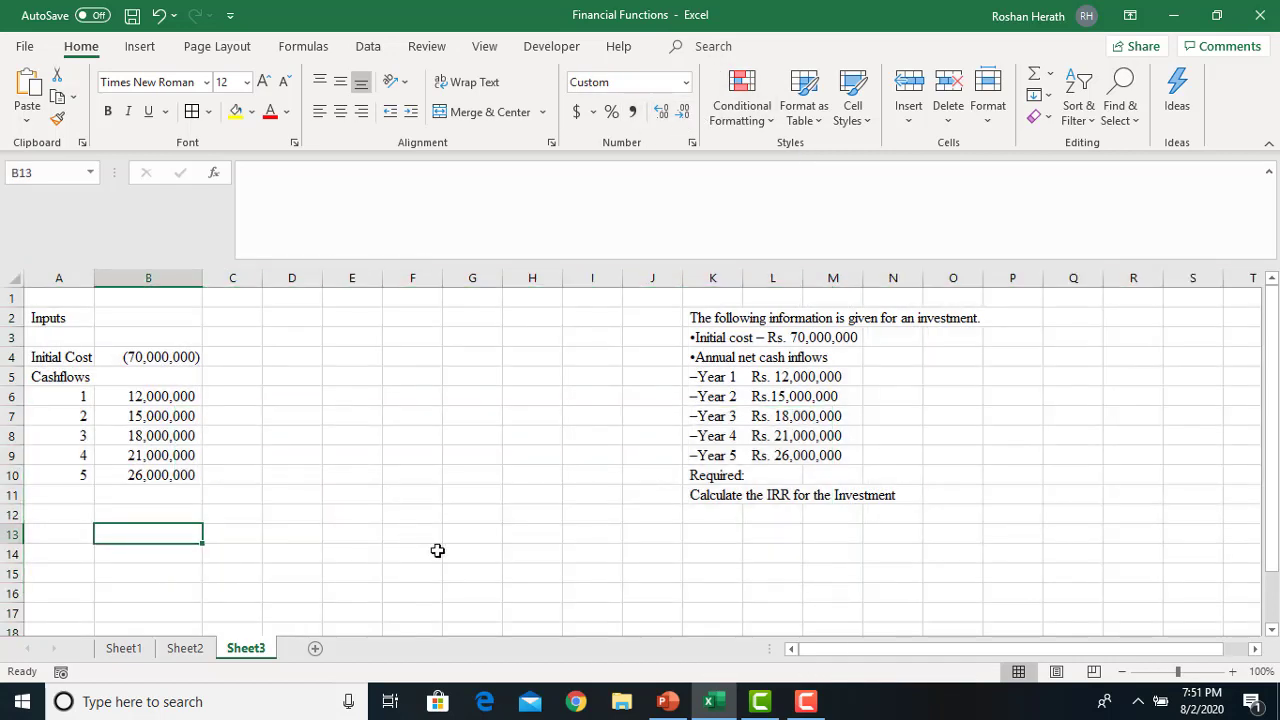
# - Copy the year numbers and cashflows in A6:B10 to the range starting at A14
pyautogui.click(63, 516)
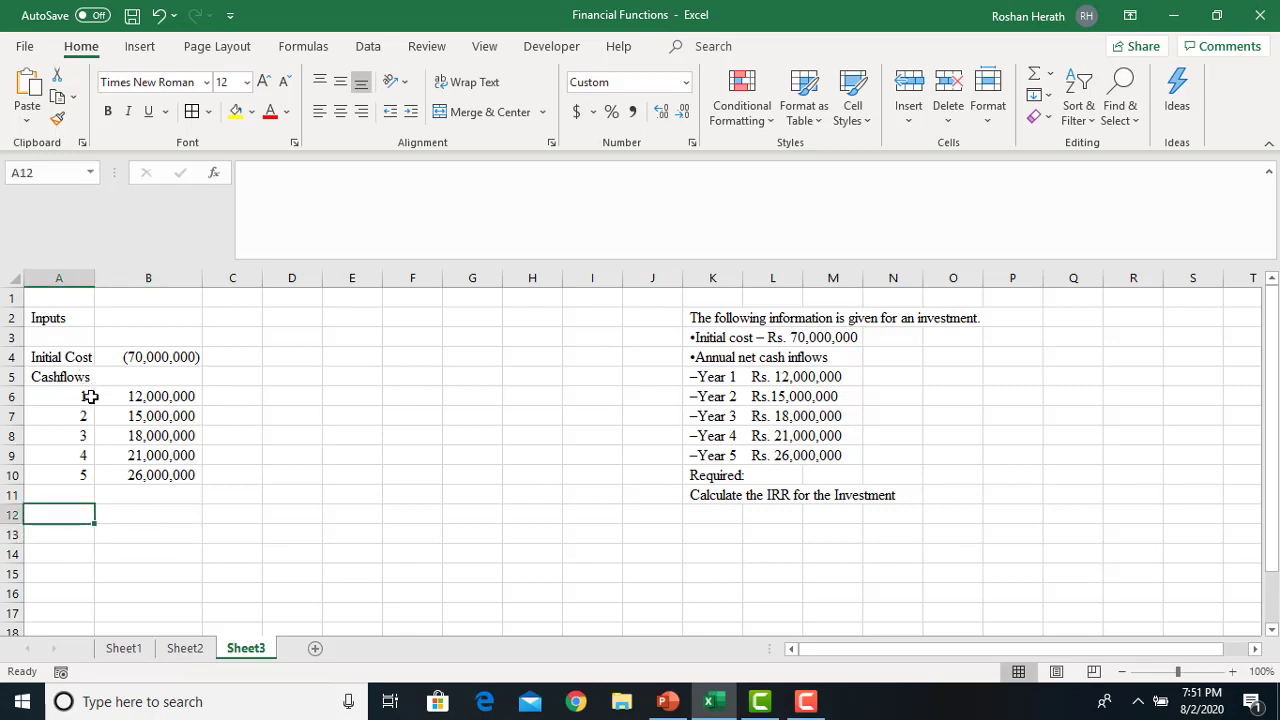
pyautogui.moveTo(88, 397); pyautogui.dragTo(162, 475)
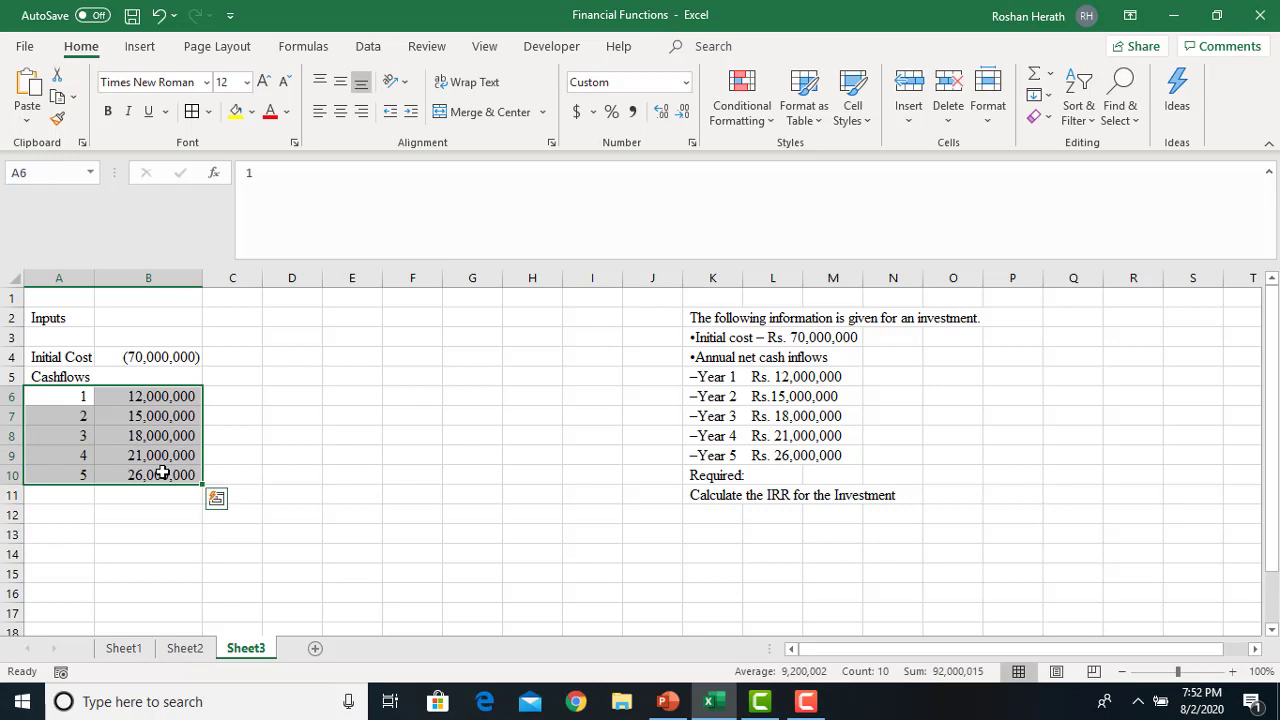
pyautogui.hotkey('ctrl', 'c')
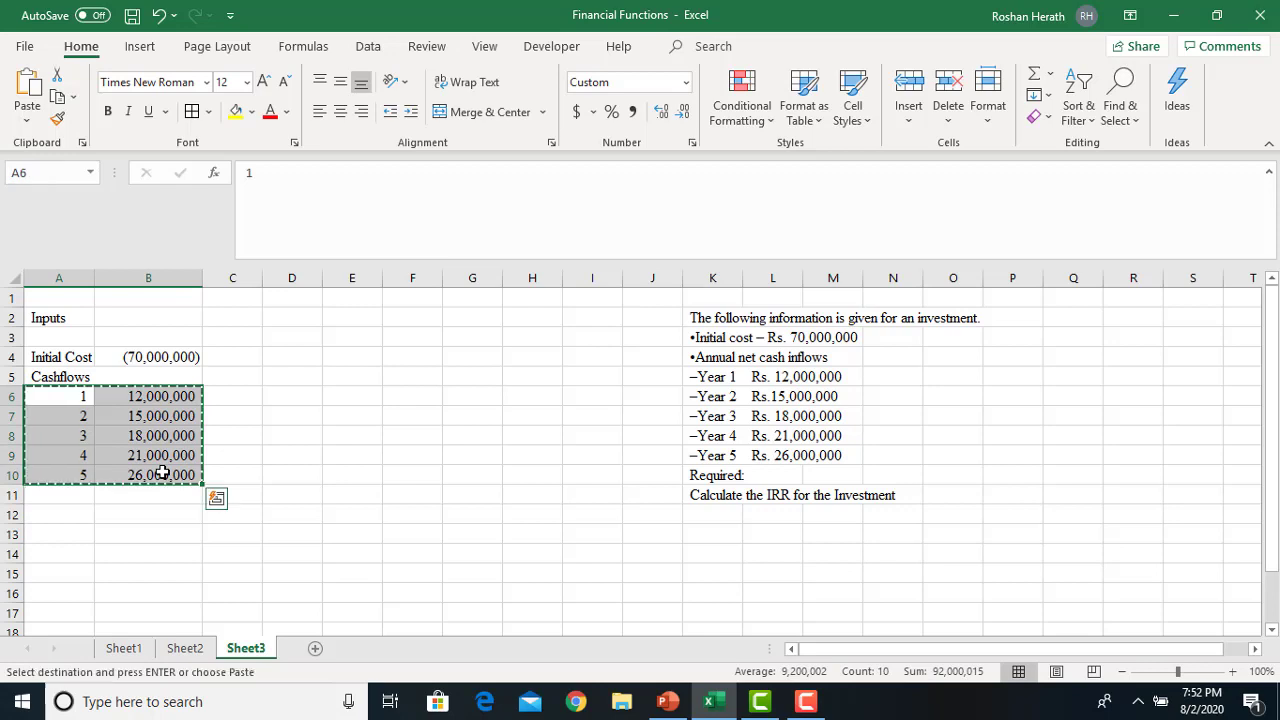
pyautogui.click(75, 551)
pyautogui.hotkey('ctrl', 'v')
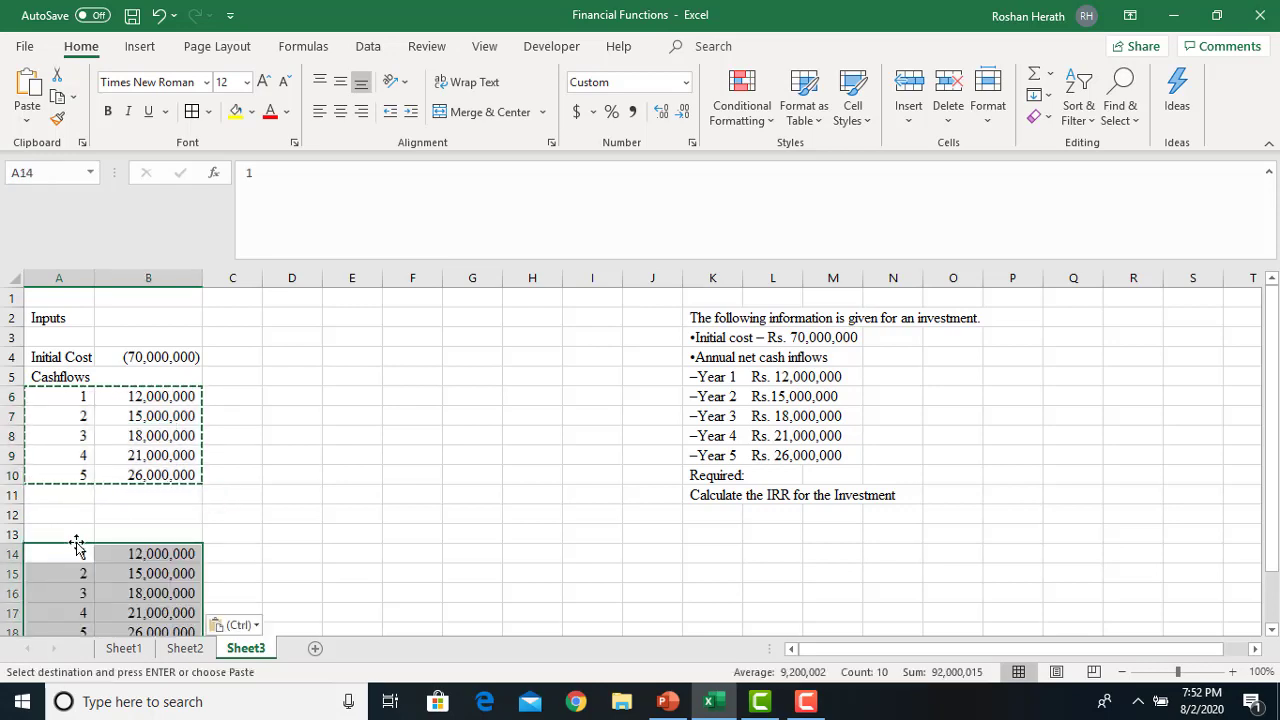
# - Enter the heading Output in A12 above the copied cashflow table
pyautogui.click(75, 516)
pyautogui.write('O')
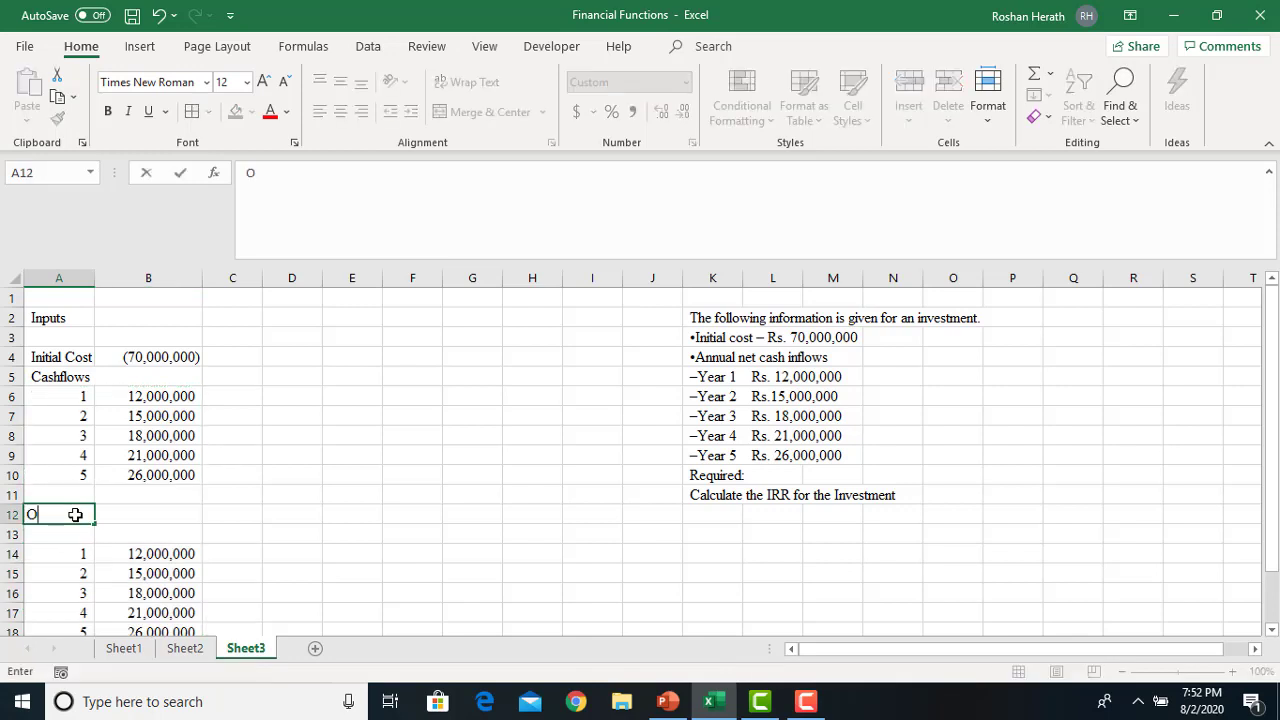
pyautogui.write('utput')
pyautogui.click(154, 537)
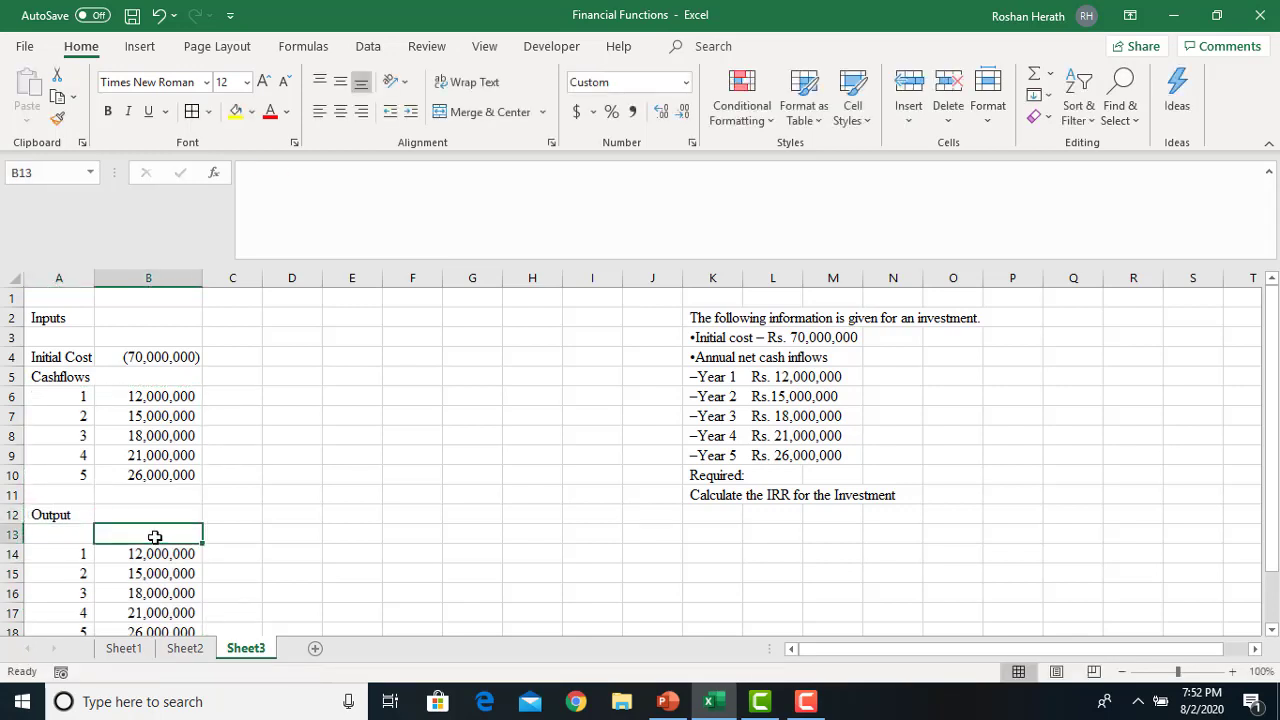
# - Enter year 0 in A13 and format it as a Number with no decimal places
pyautogui.click(75, 538)
pyautogui.write('0')
pyautogui.press('Return')
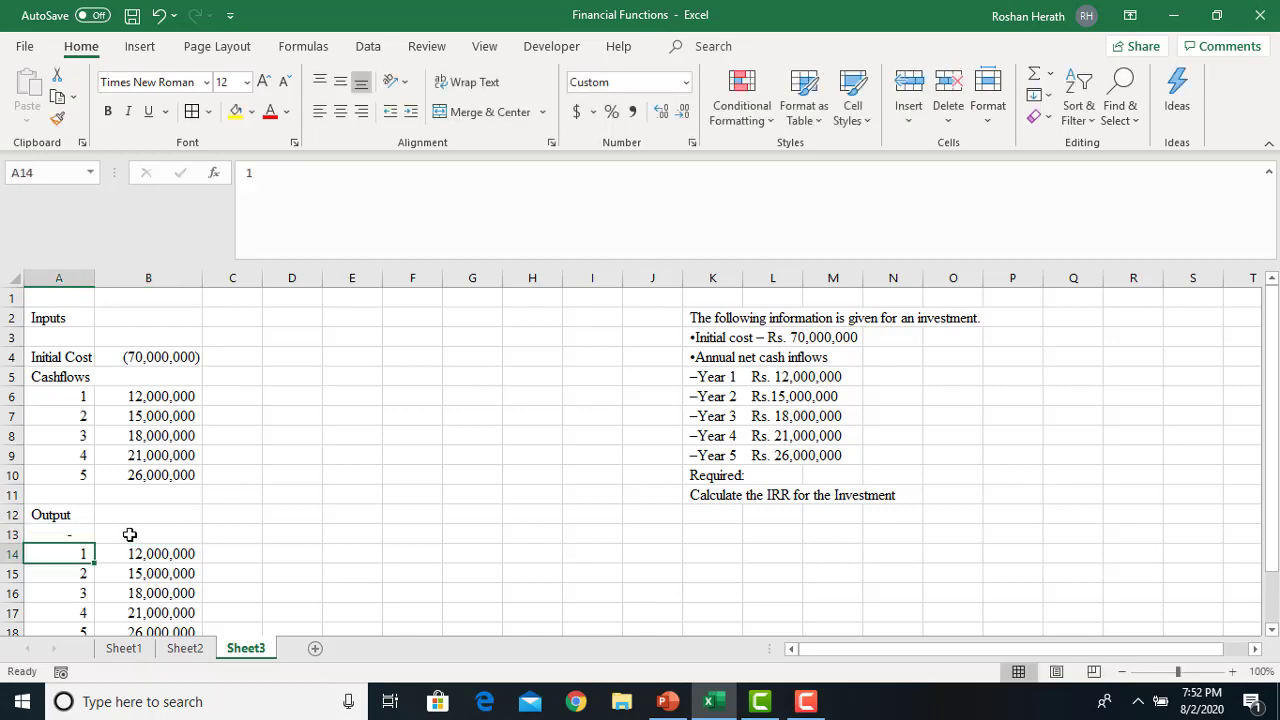
pyautogui.click(54, 534)
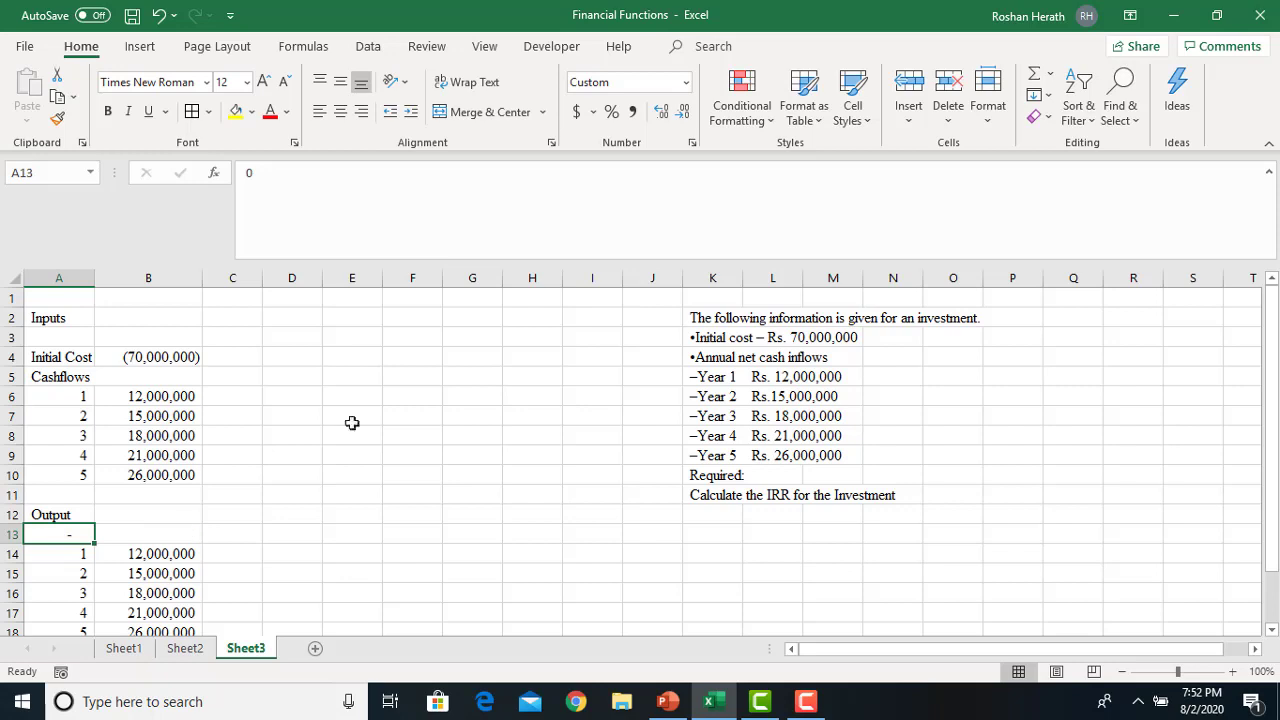
pyautogui.click(686, 84)
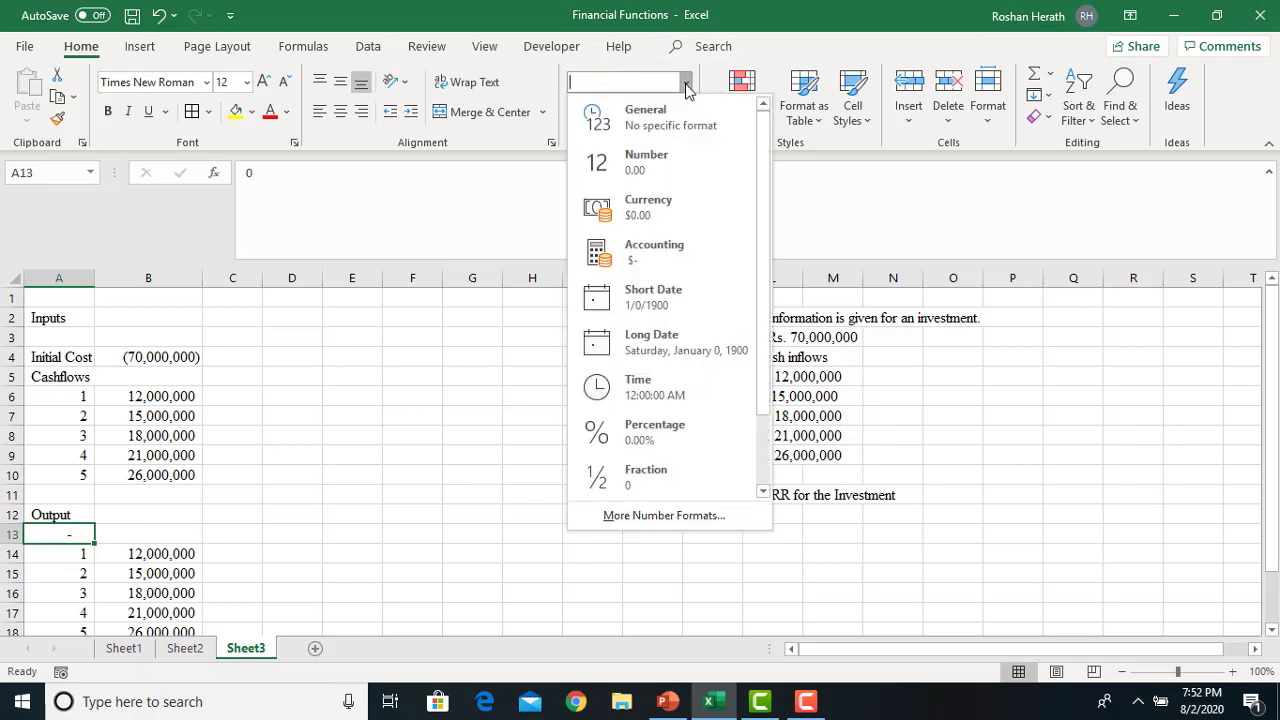
pyautogui.click(668, 172)
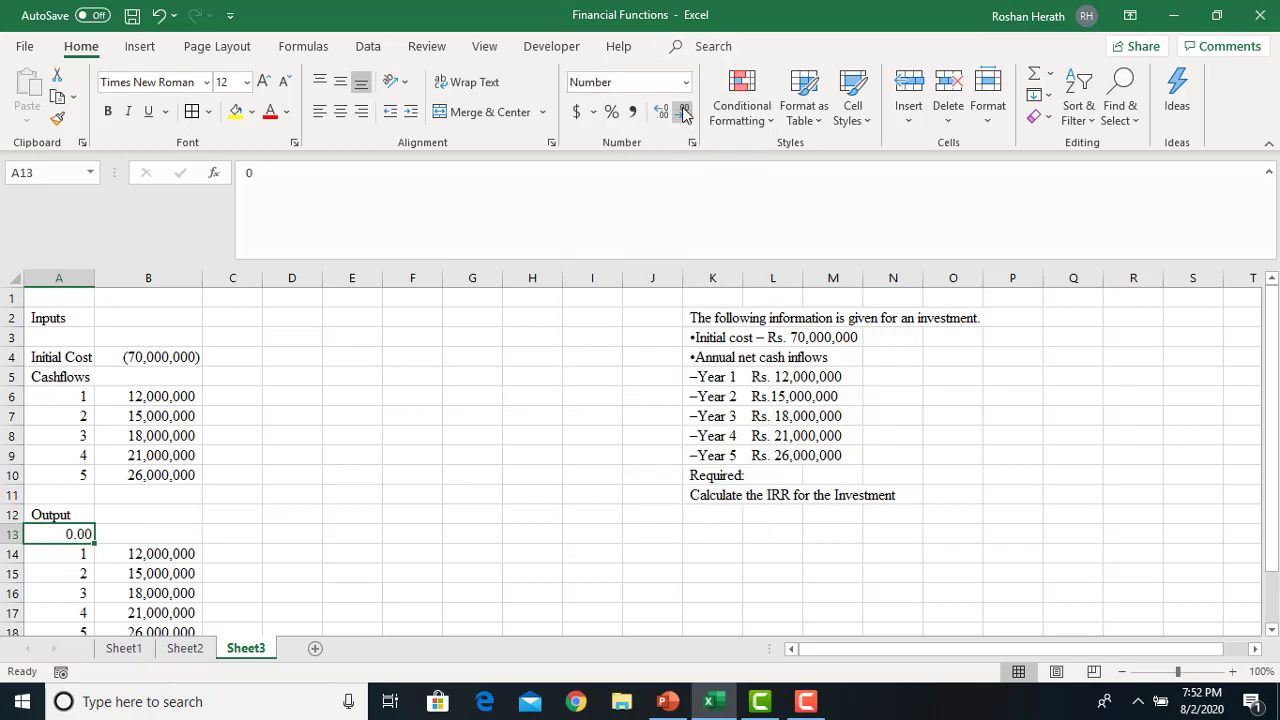
# - Link B13 to the initial cost with the formula =B4
pyautogui.click(154, 531)
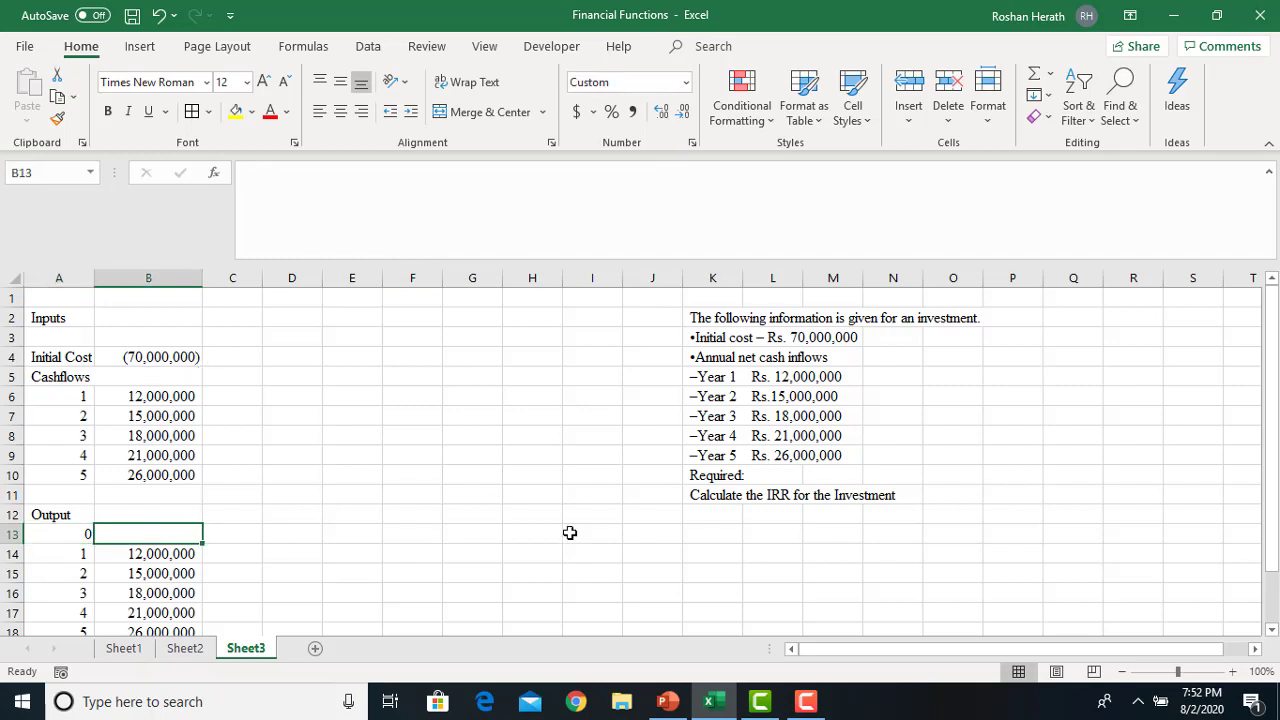
pyautogui.write('=')
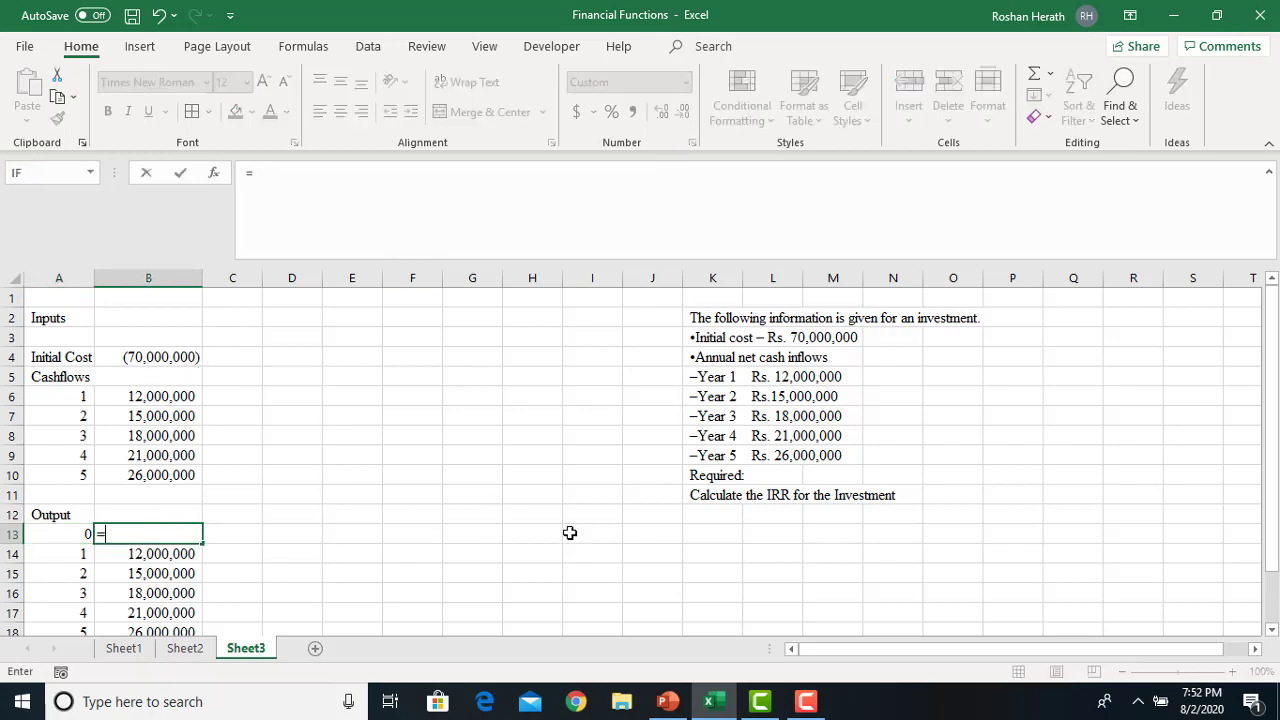
pyautogui.click(157, 367)
pyautogui.press('Return')
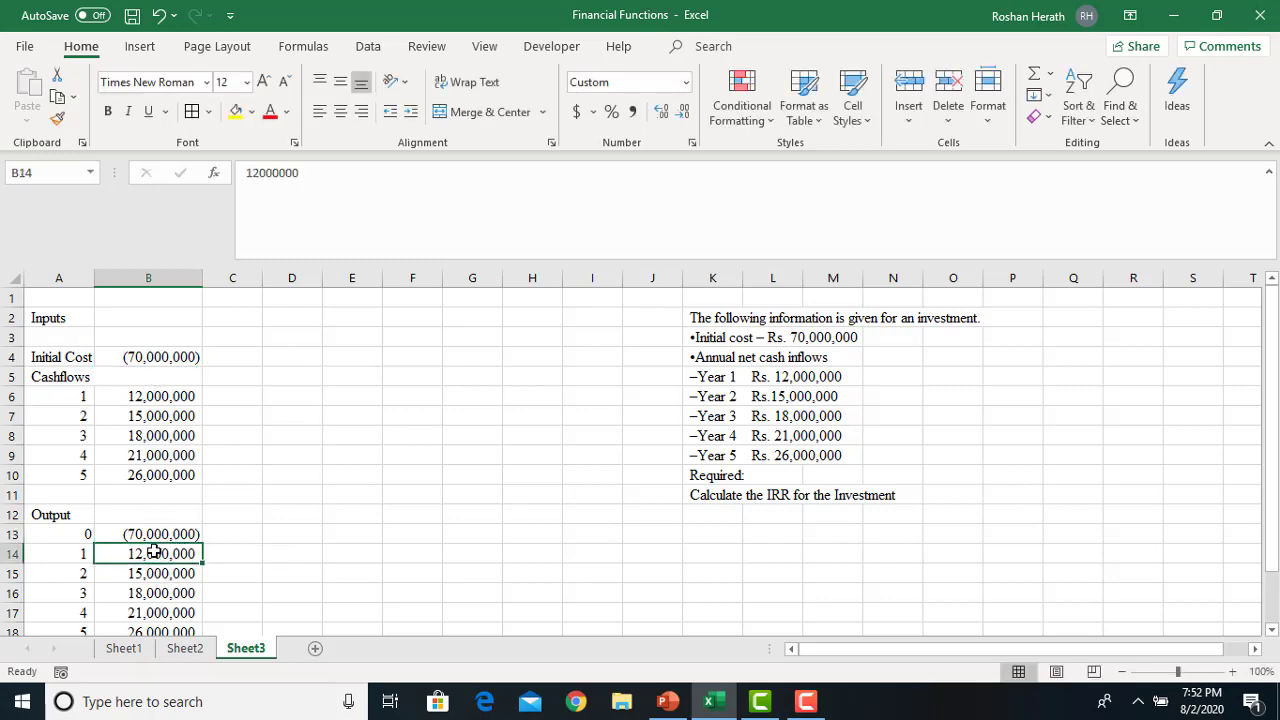
# - Clear the pasted cashflows in B14:B18, enter =B6 in B14 and fill the formula down to B18
pyautogui.moveTo(152, 553); pyautogui.dragTo(145, 615)
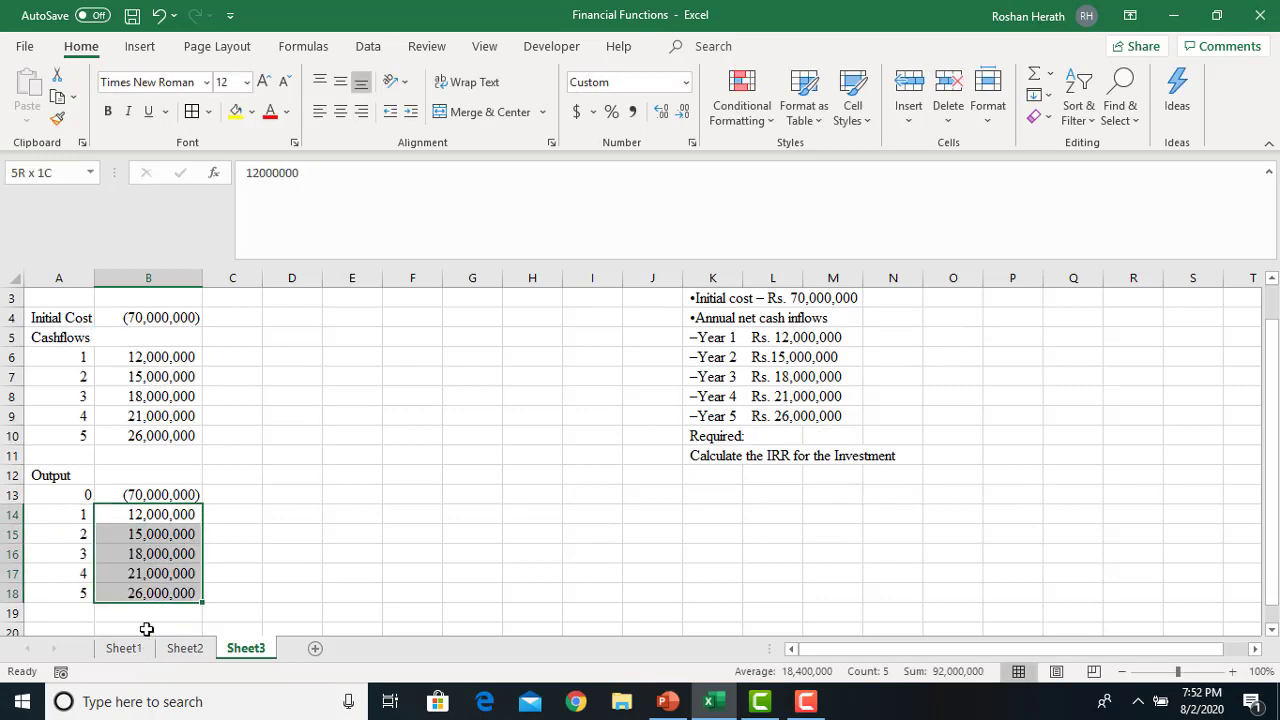
pyautogui.press('Delete')
pyautogui.click(141, 516)
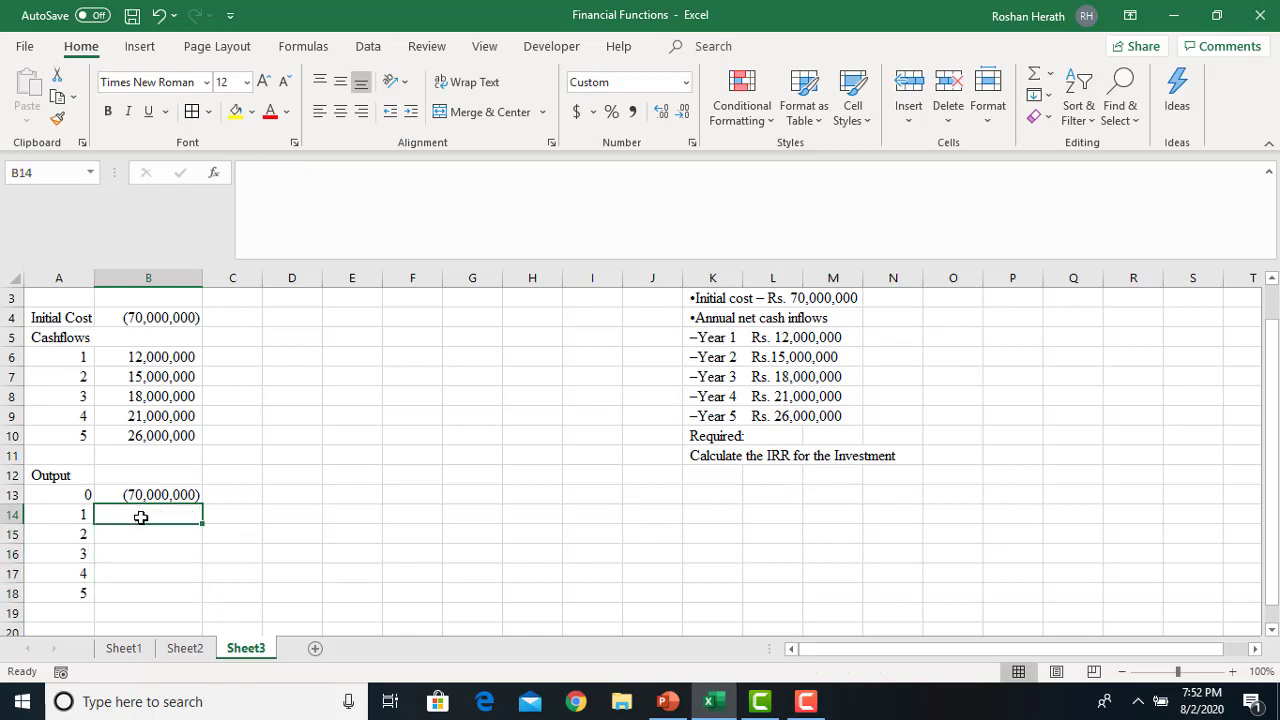
pyautogui.write('=')
pyautogui.click(134, 362)
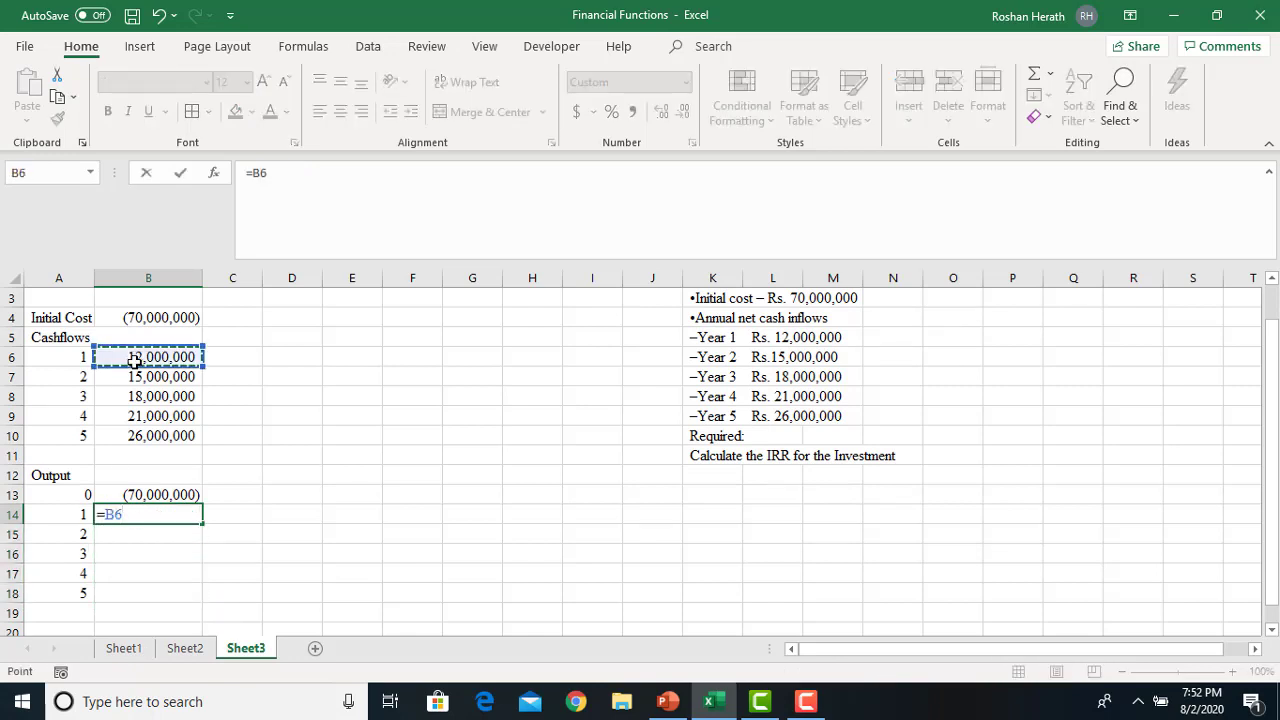
pyautogui.press('Return')
pyautogui.click(151, 518)
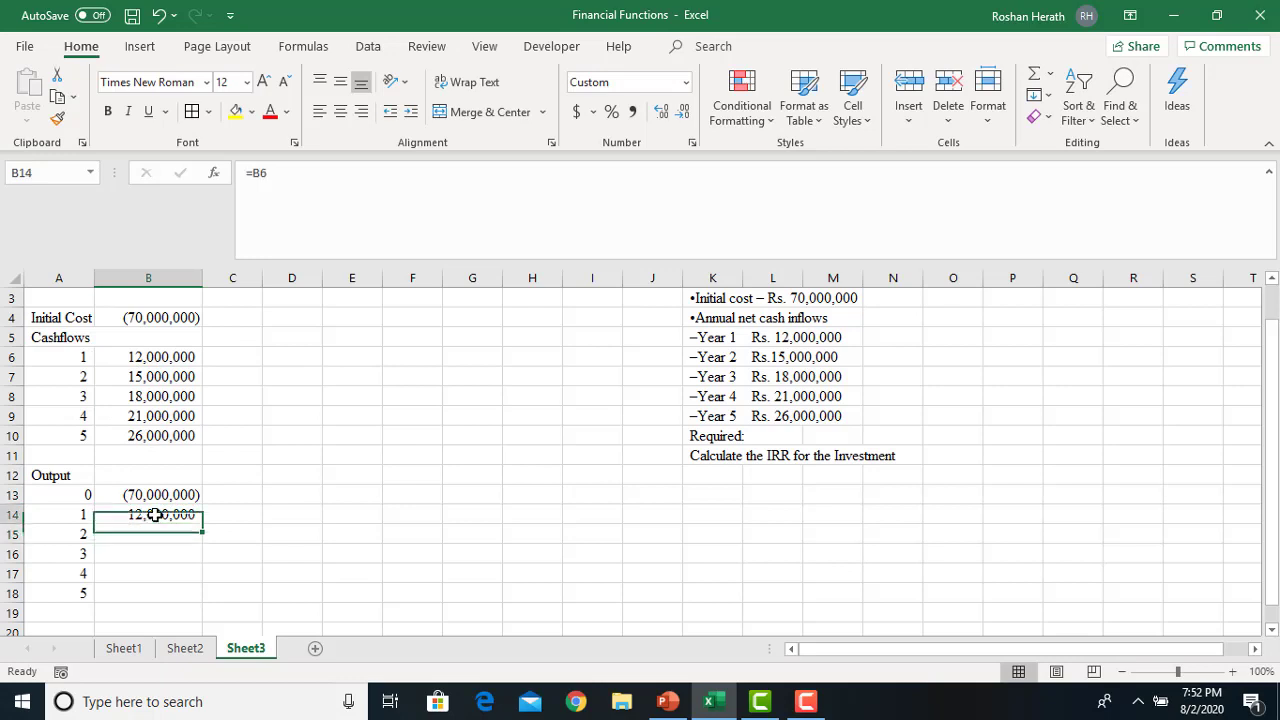
pyautogui.moveTo(204, 526); pyautogui.dragTo(200, 603)
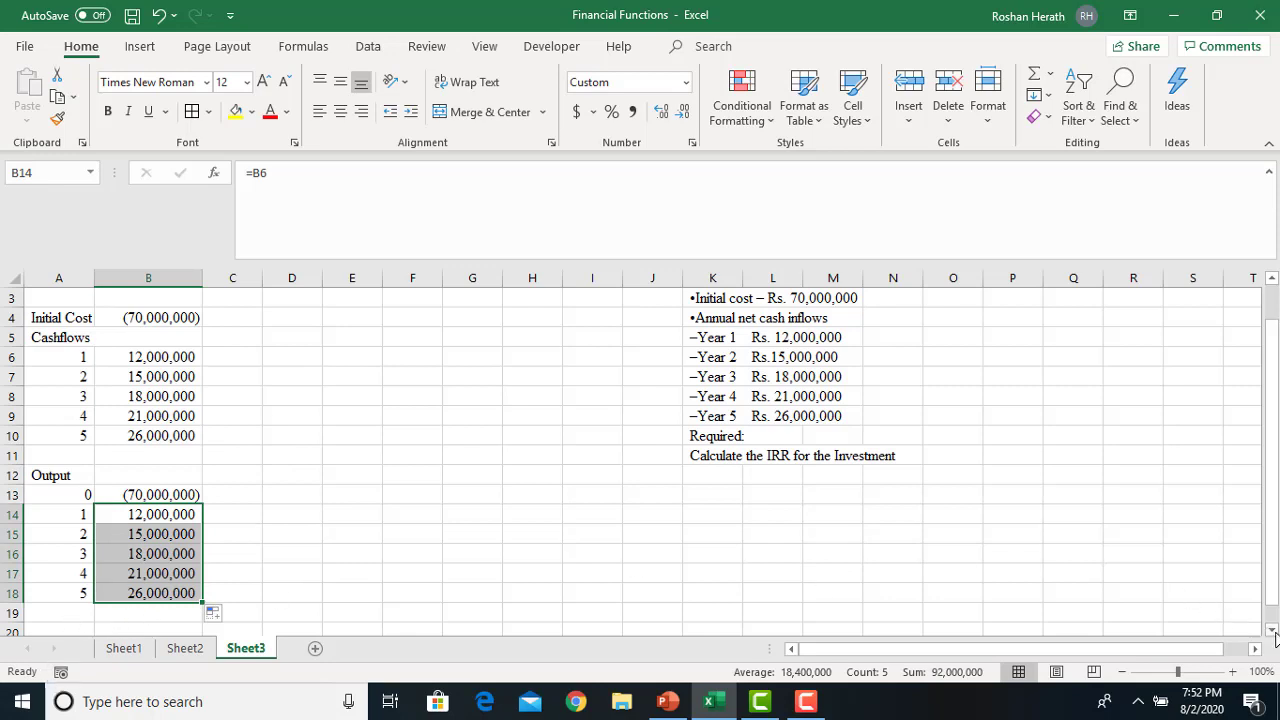
# - Enter the label IRR in A20 below the output cashflows and select B20 for its result
pyautogui.moveTo(1272, 588); pyautogui.dragTo(1272, 604)
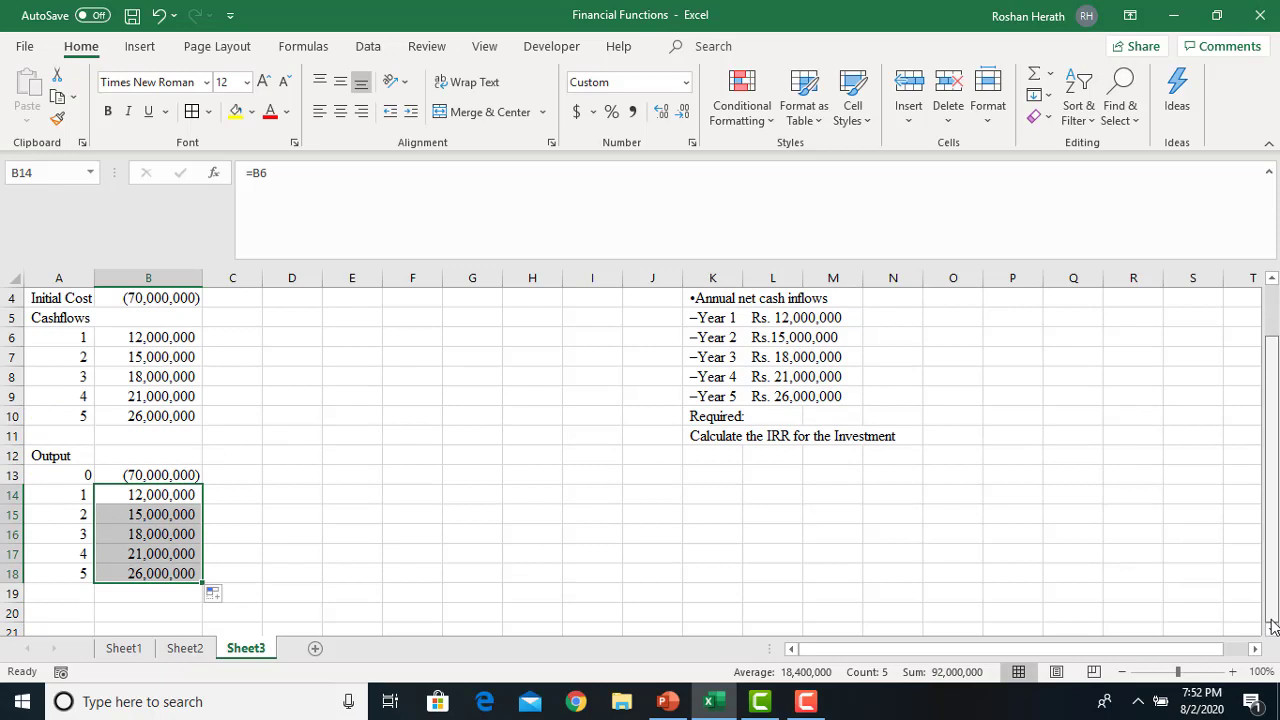
pyautogui.click(80, 613)
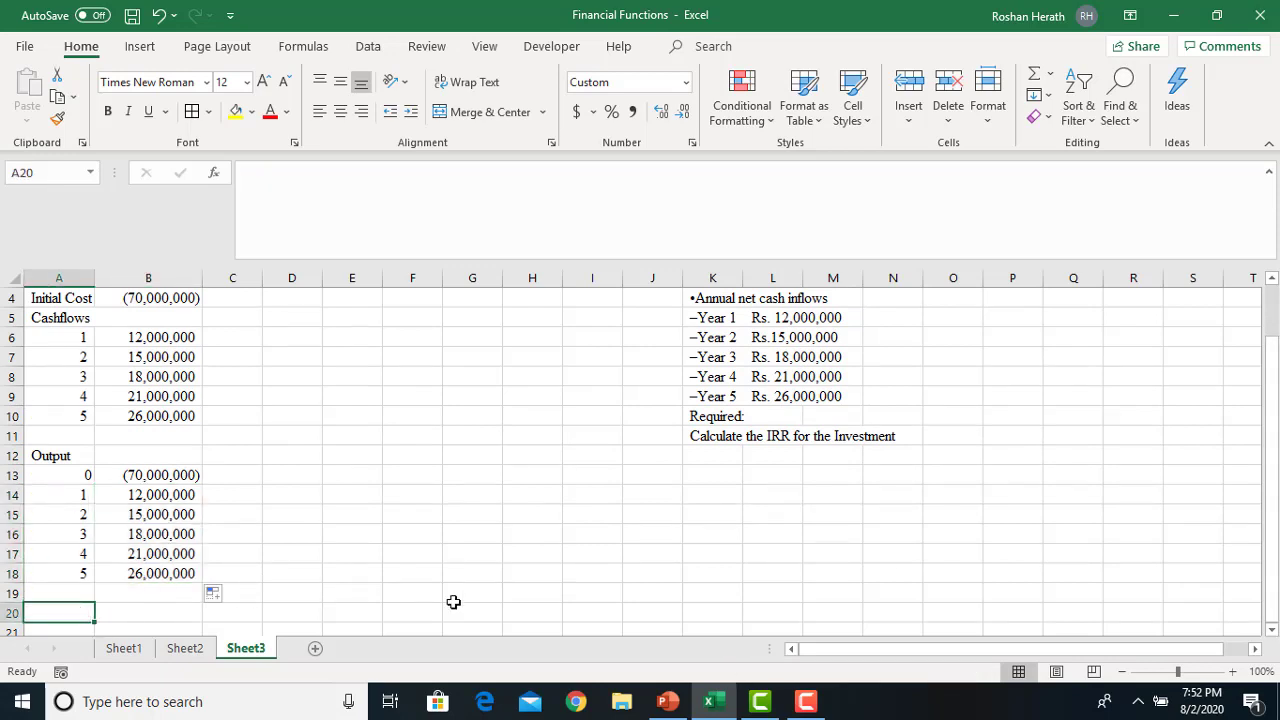
pyautogui.write('IRR')
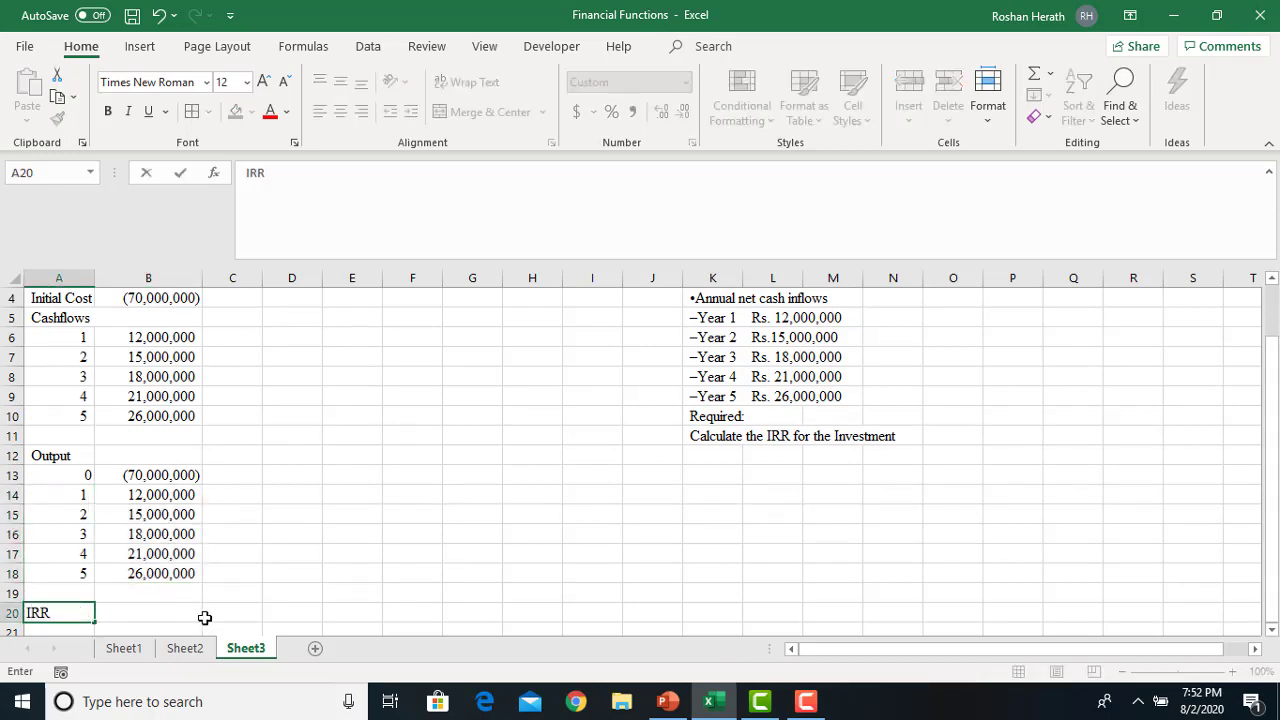
pyautogui.click(154, 614)
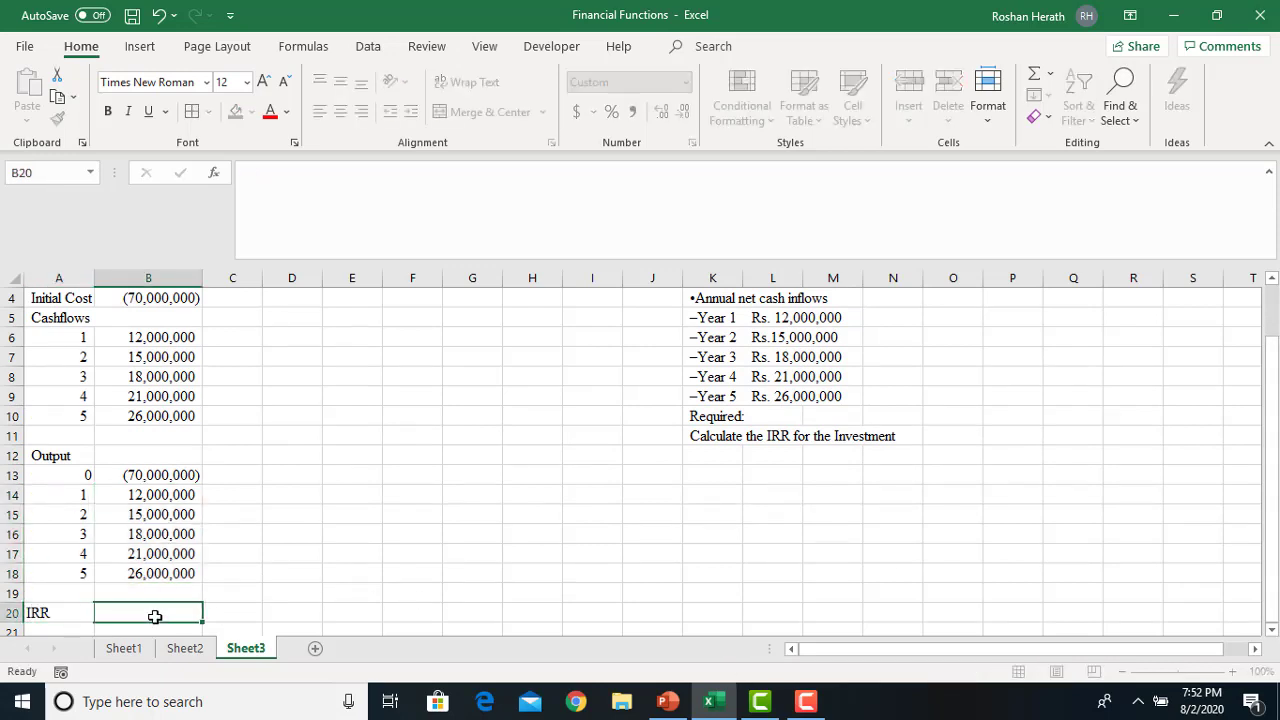
# - Fill B20 with yellow and enter the formula =IRR(B13:B18) for the output cashflows
pyautogui.click(236, 111)
pyautogui.write('=IRR')
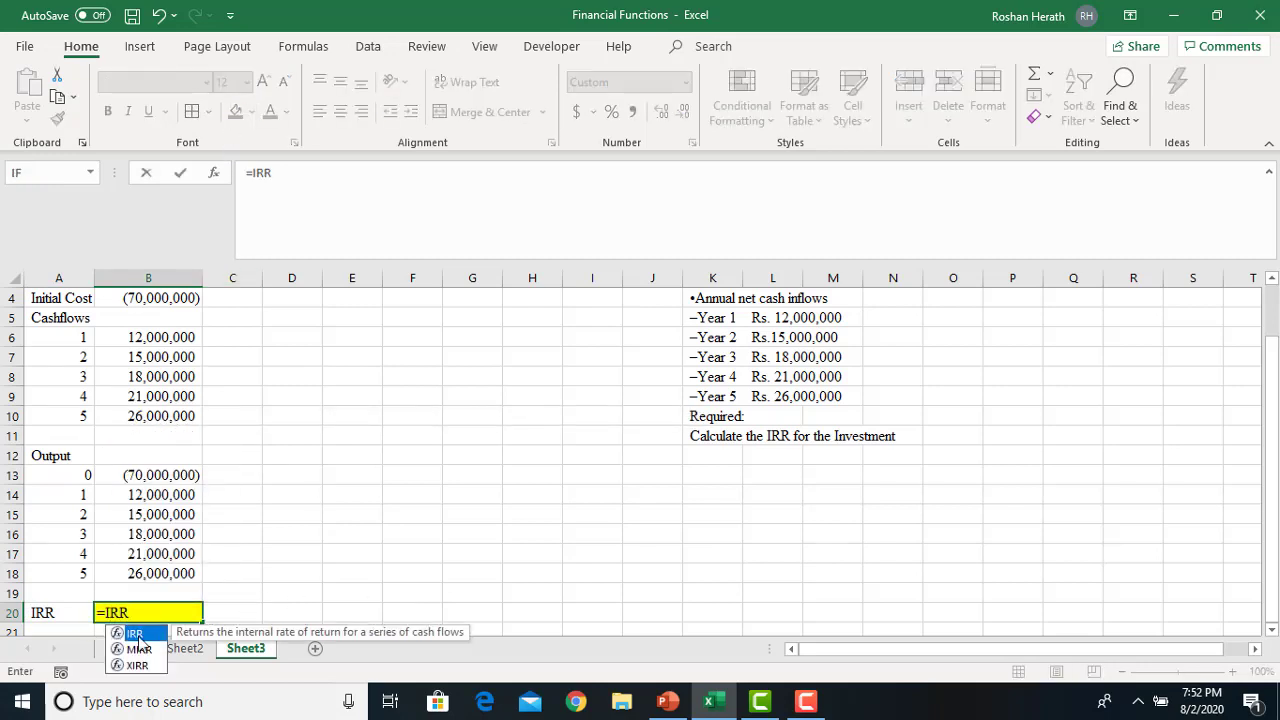
pyautogui.doubleClick(138, 635)
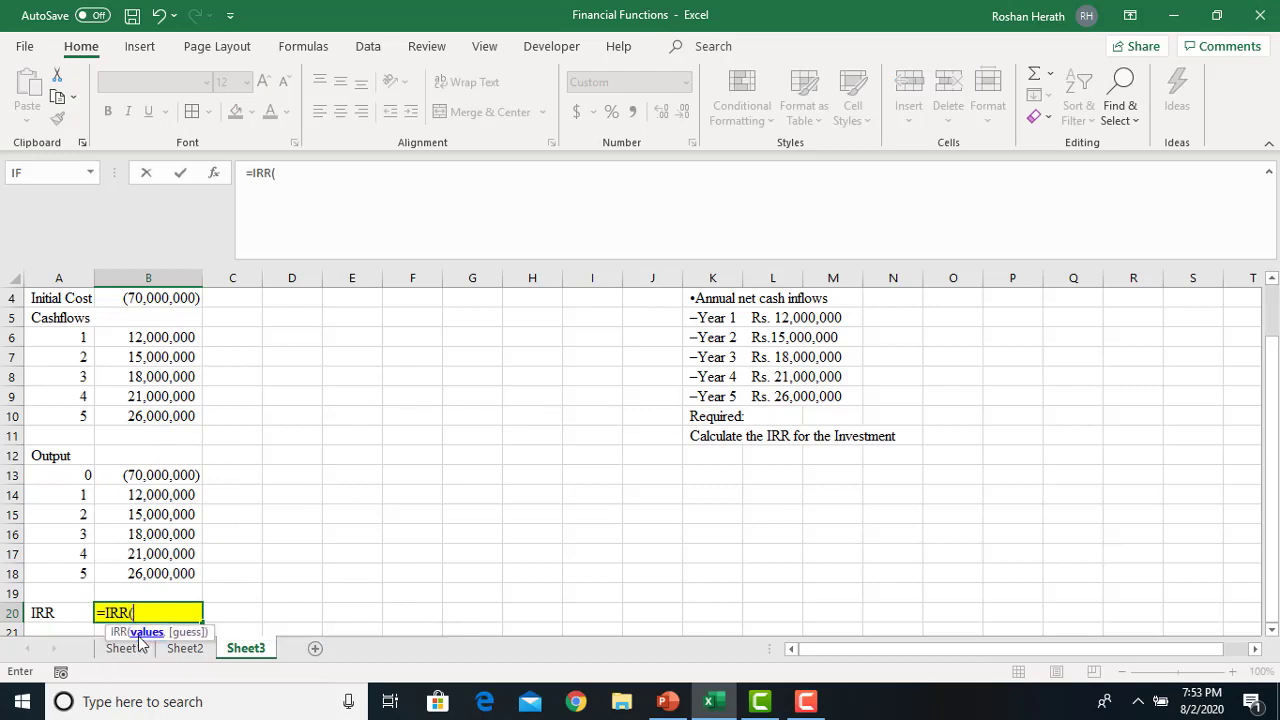
pyautogui.click(213, 176)
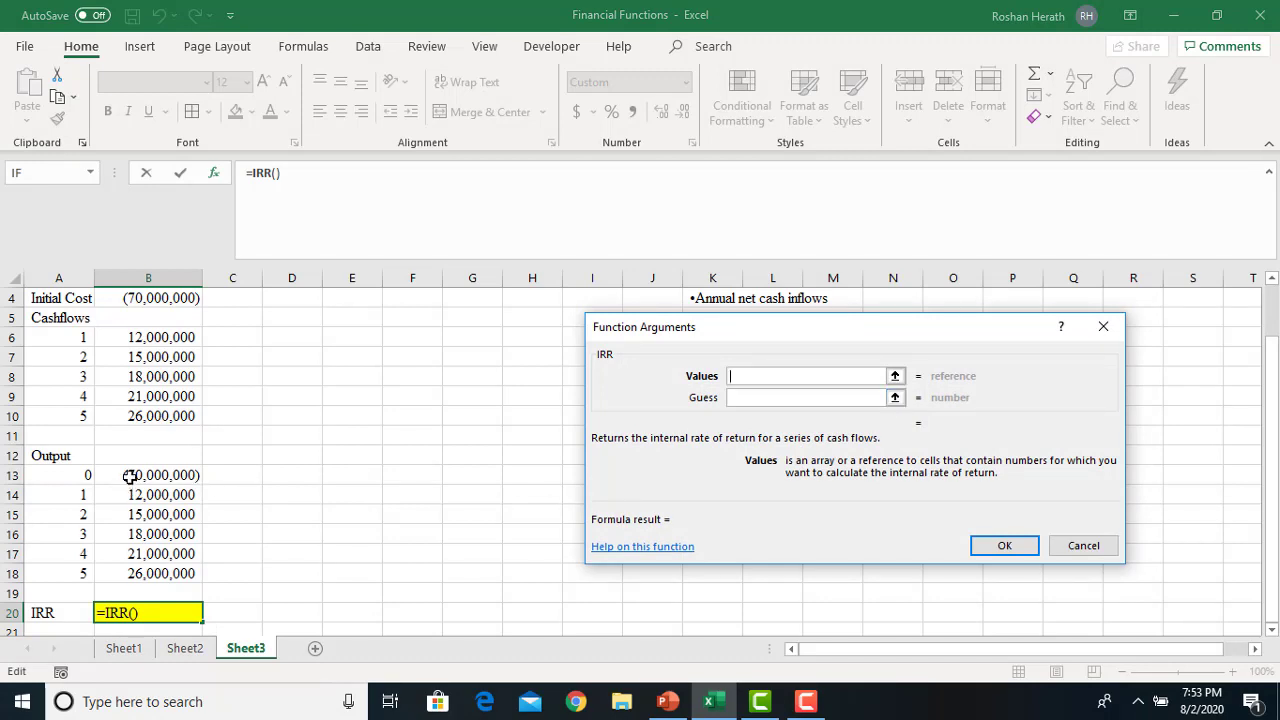
pyautogui.moveTo(127, 475); pyautogui.dragTo(128, 571)
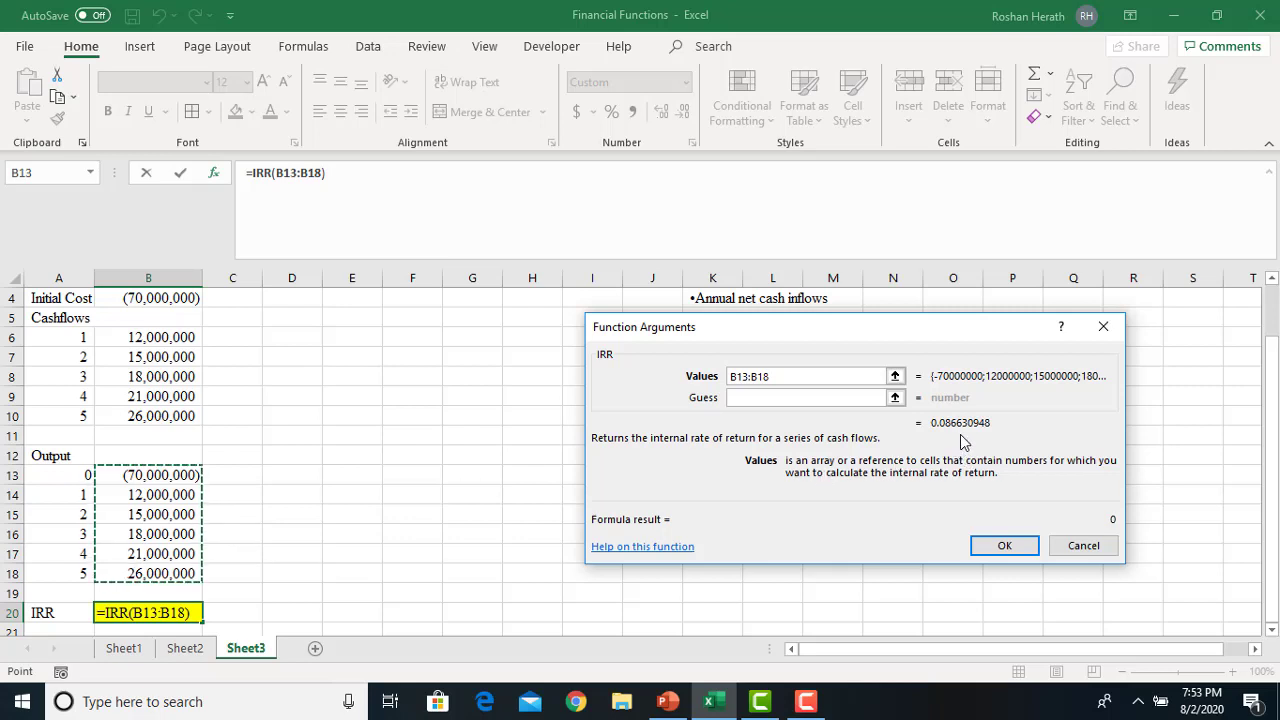
pyautogui.click(990, 546)
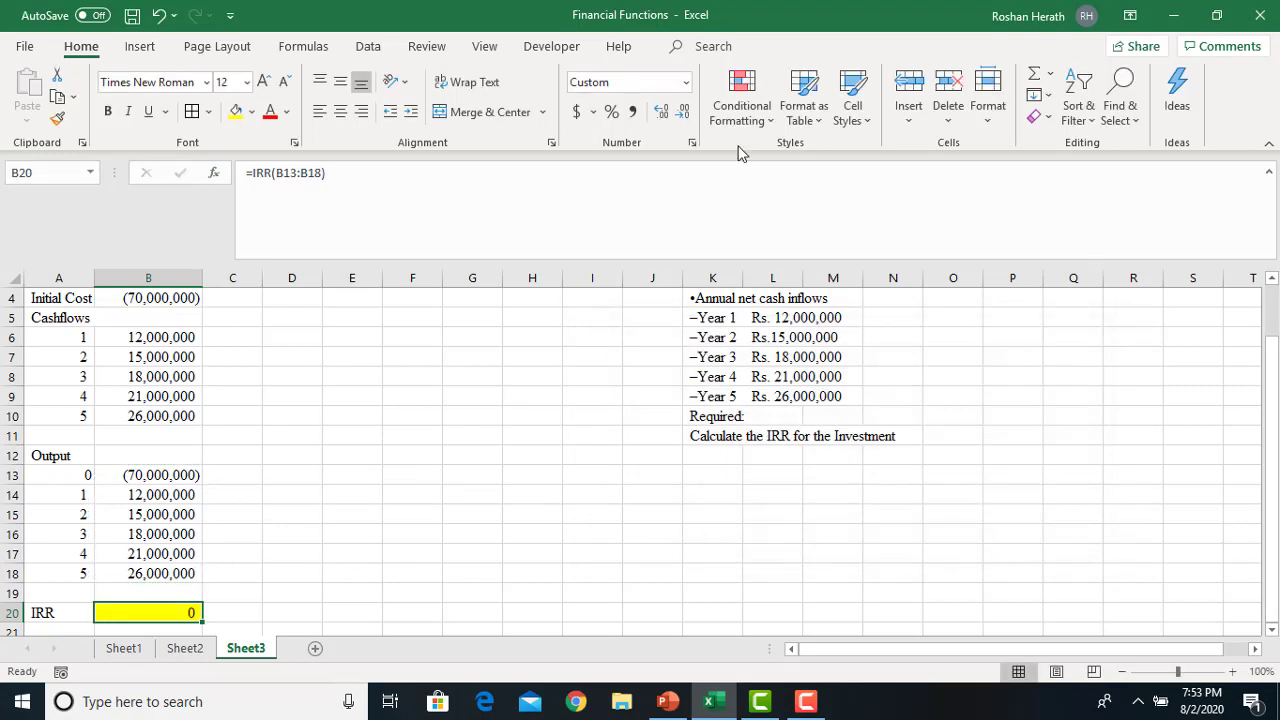
# - Format the IRR result in B20 as a percentage with two decimal places
pyautogui.click(616, 113)
pyautogui.click(660, 113)
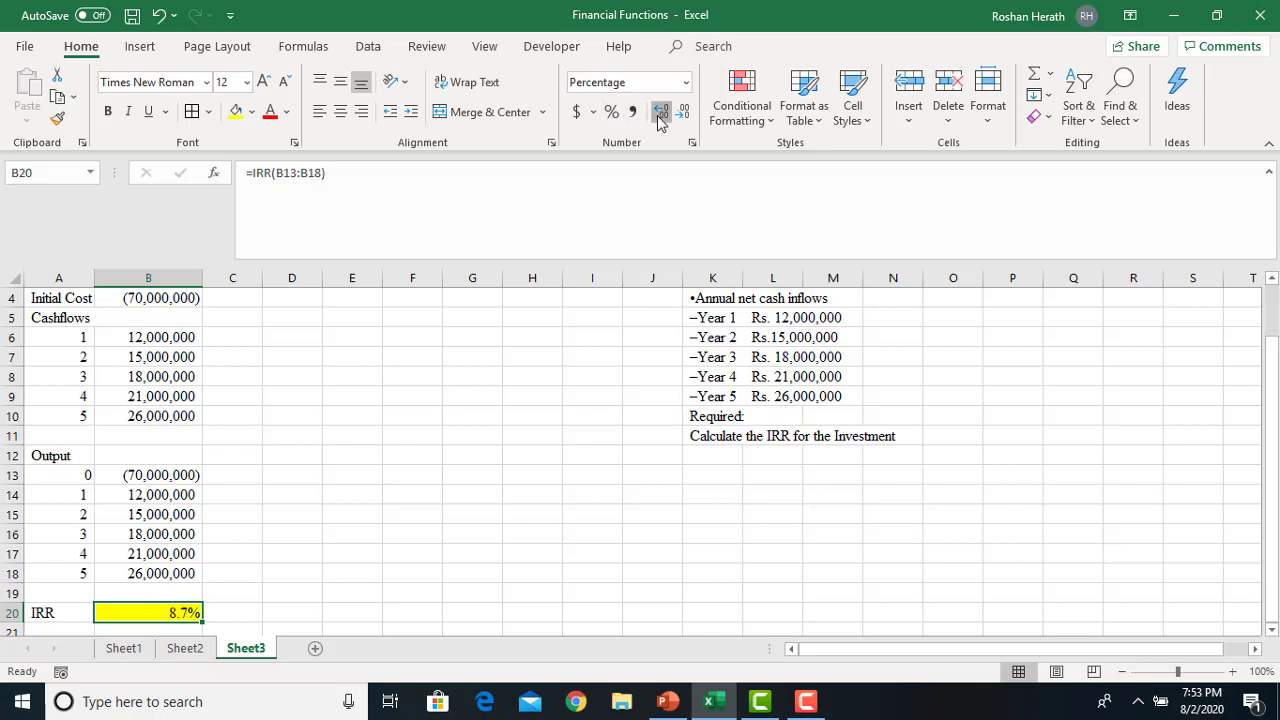
pyautogui.click(660, 113)
pyautogui.click(546, 576)
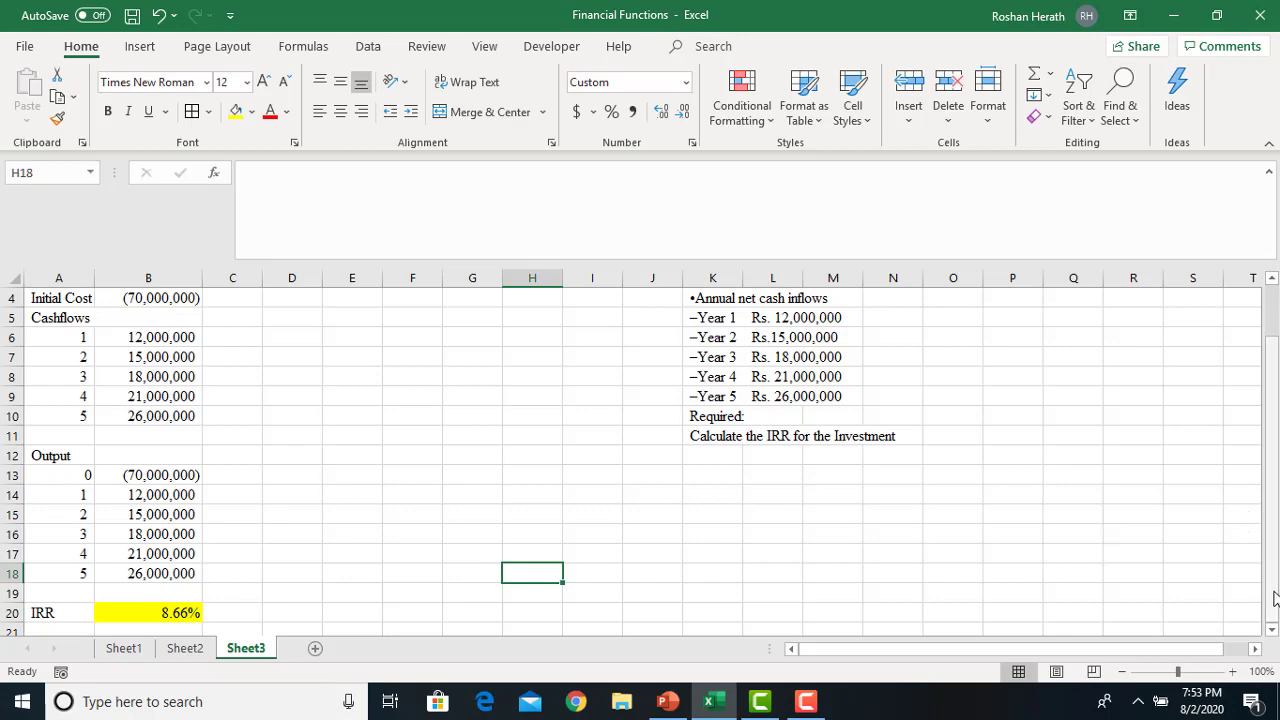
# - Enter the label NPV in A21 below the IRR label and select B21 for its result
pyautogui.click(1274, 632)
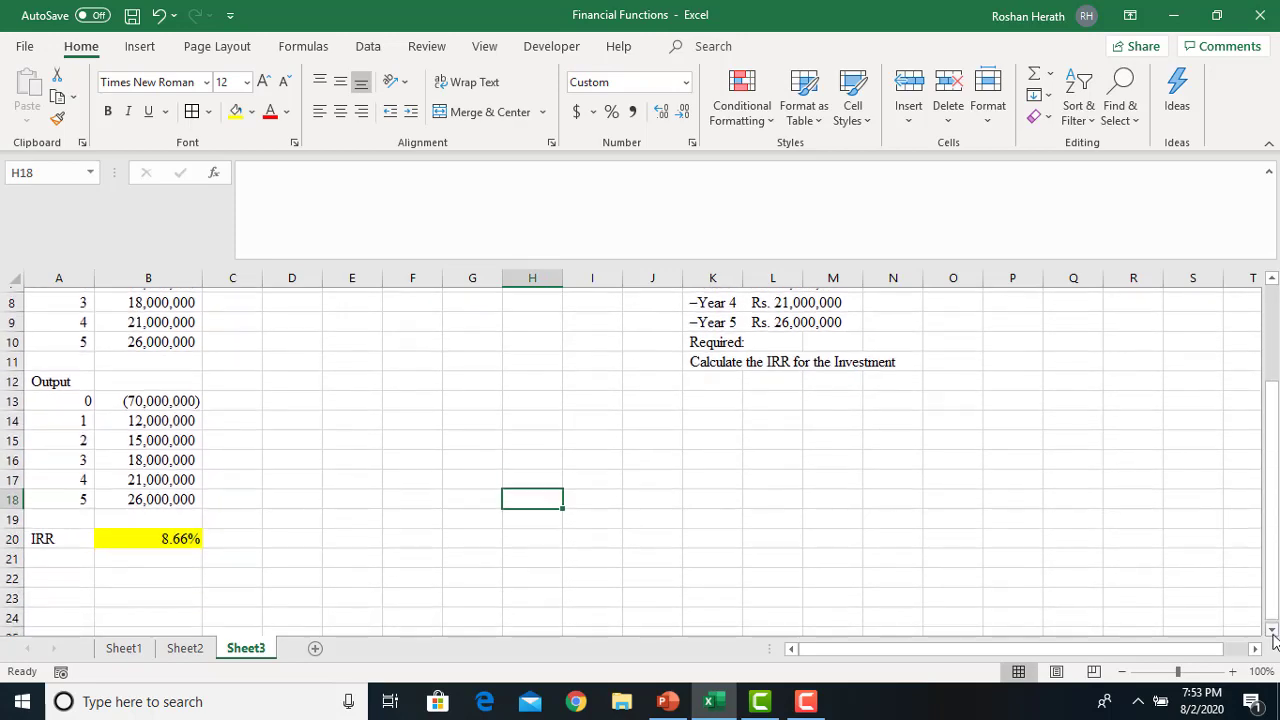
pyautogui.click(49, 561)
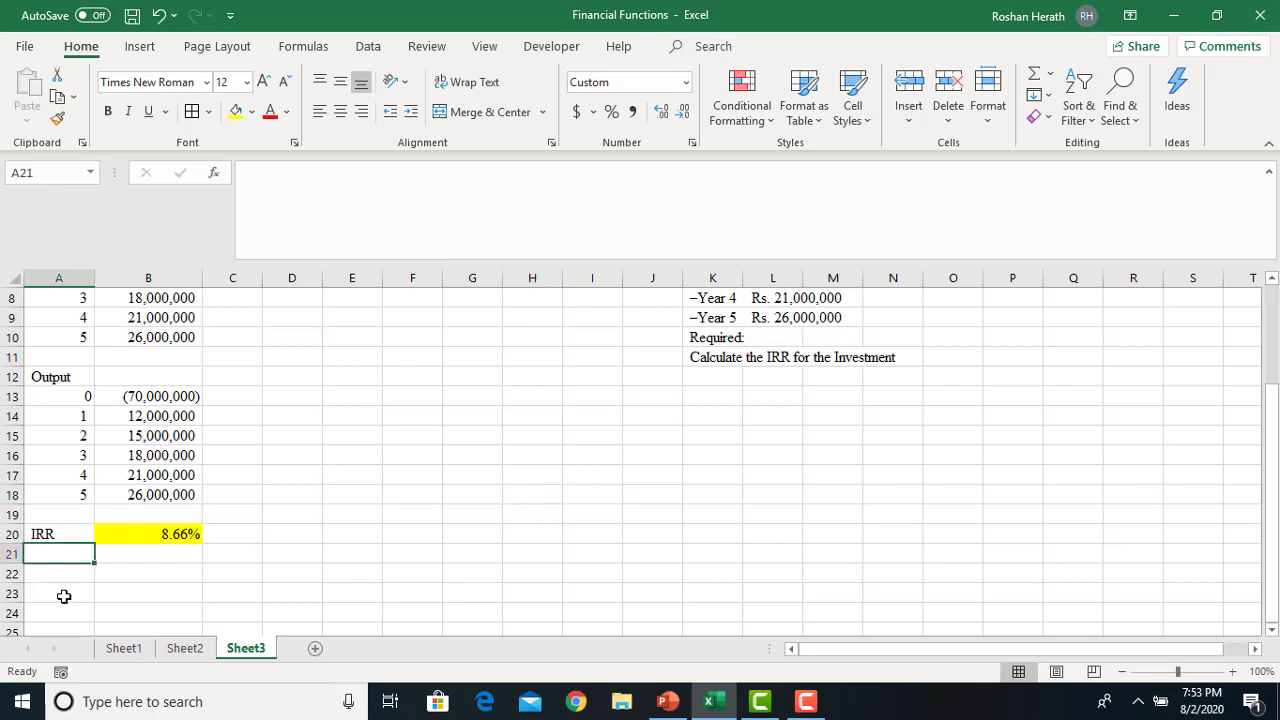
pyautogui.write('n')
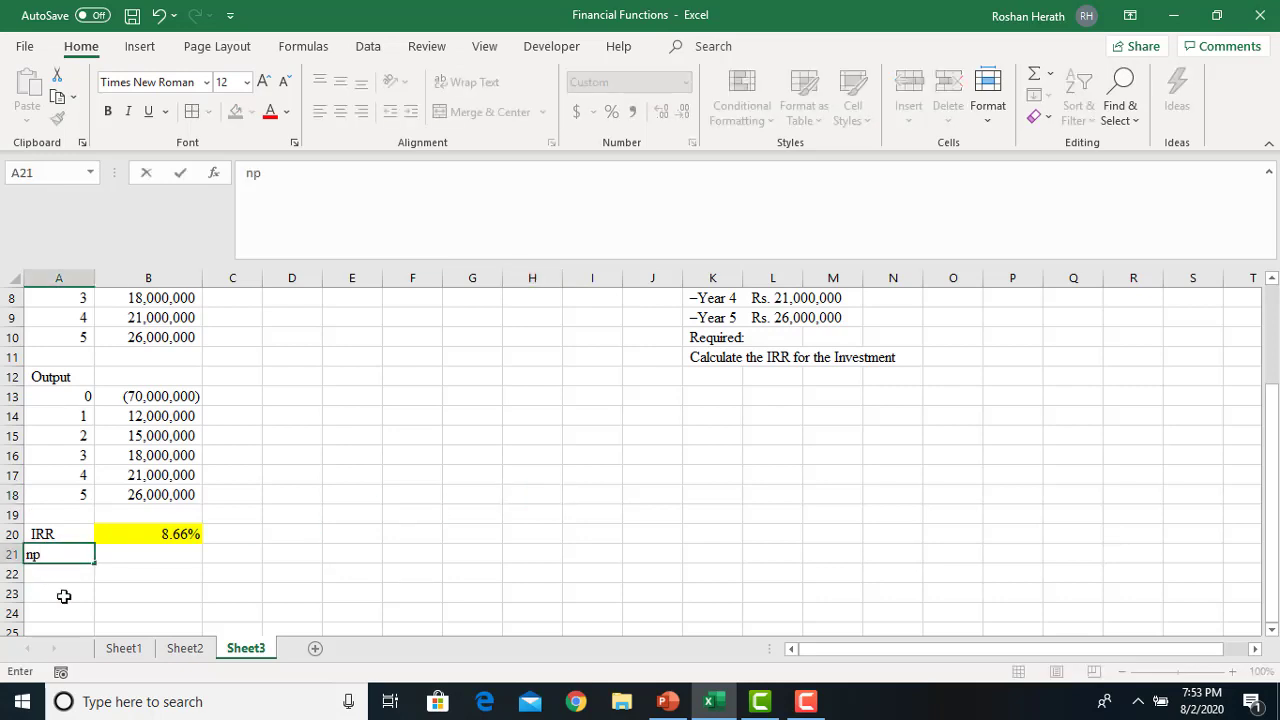
pyautogui.write('PV')
pyautogui.click(120, 560)
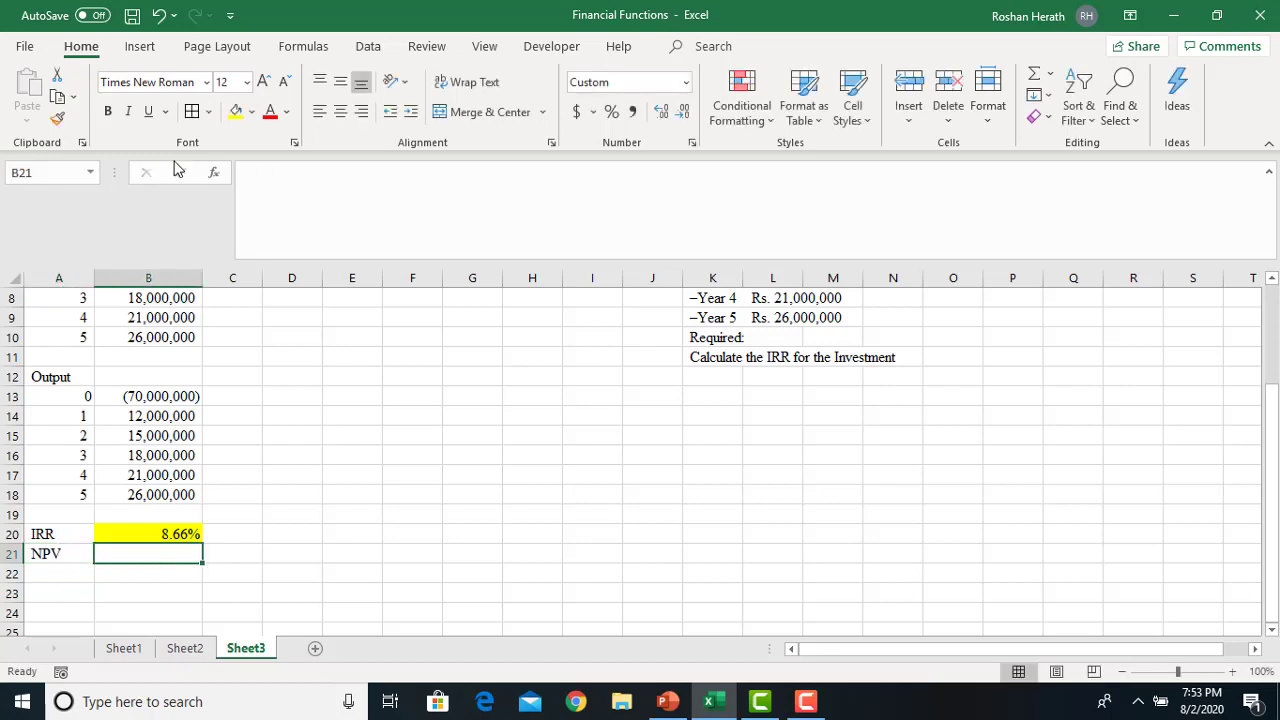
# - Fill B21 with yellow and apply borders to all cells in A20:B21
pyautogui.click(235, 111)
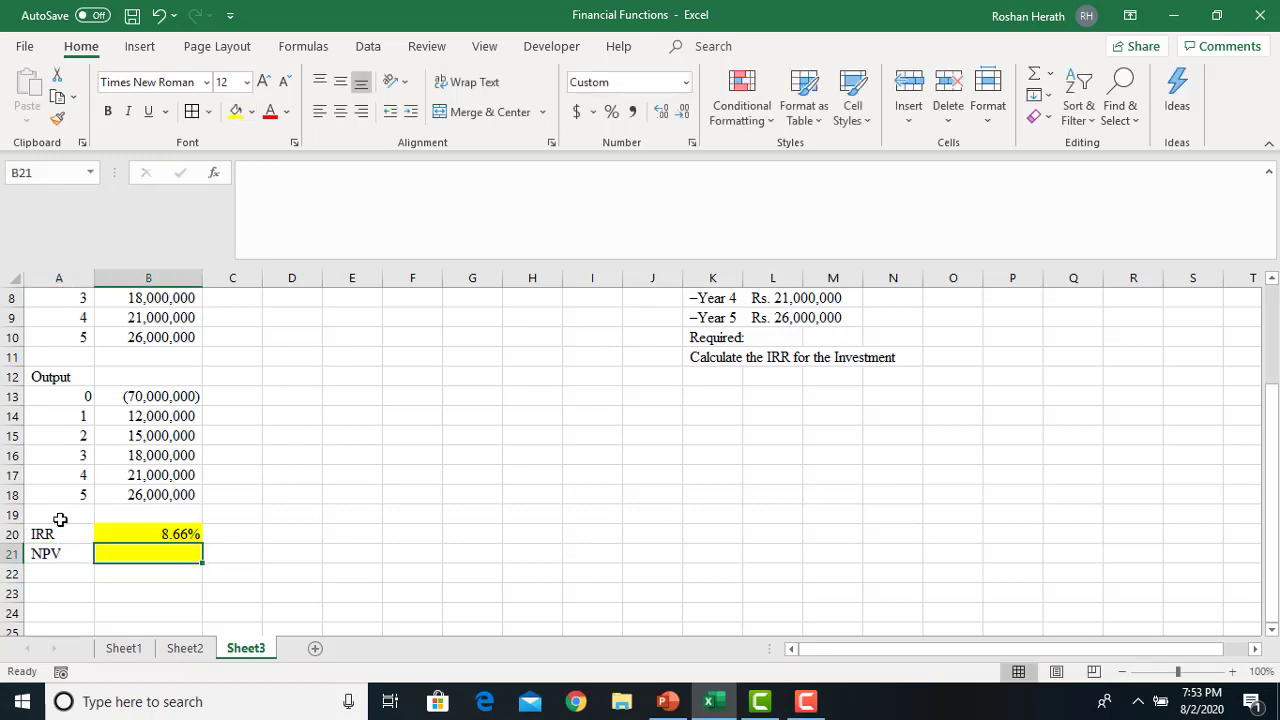
pyautogui.moveTo(53, 536); pyautogui.dragTo(123, 552)
pyautogui.click(195, 114)
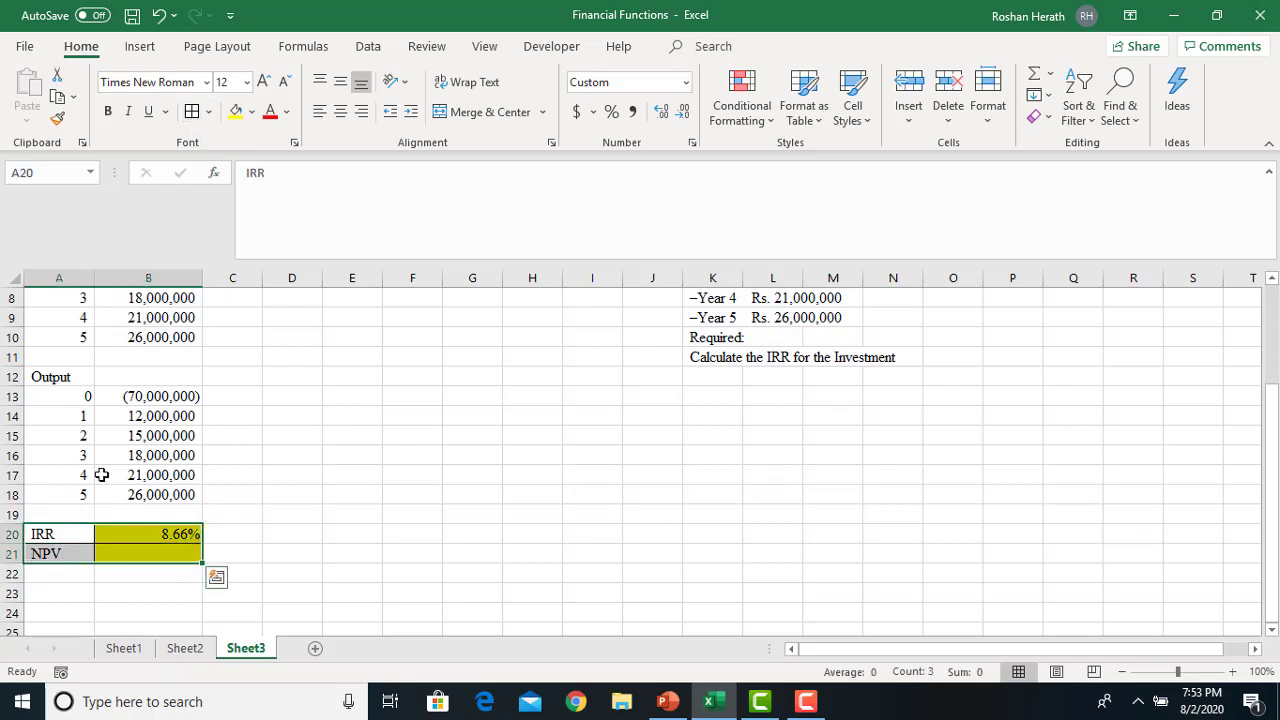
# - Insert the NPV function in B21 with B20 as the rate and B14:B18 as the first value
pyautogui.click(139, 554)
pyautogui.write('=')
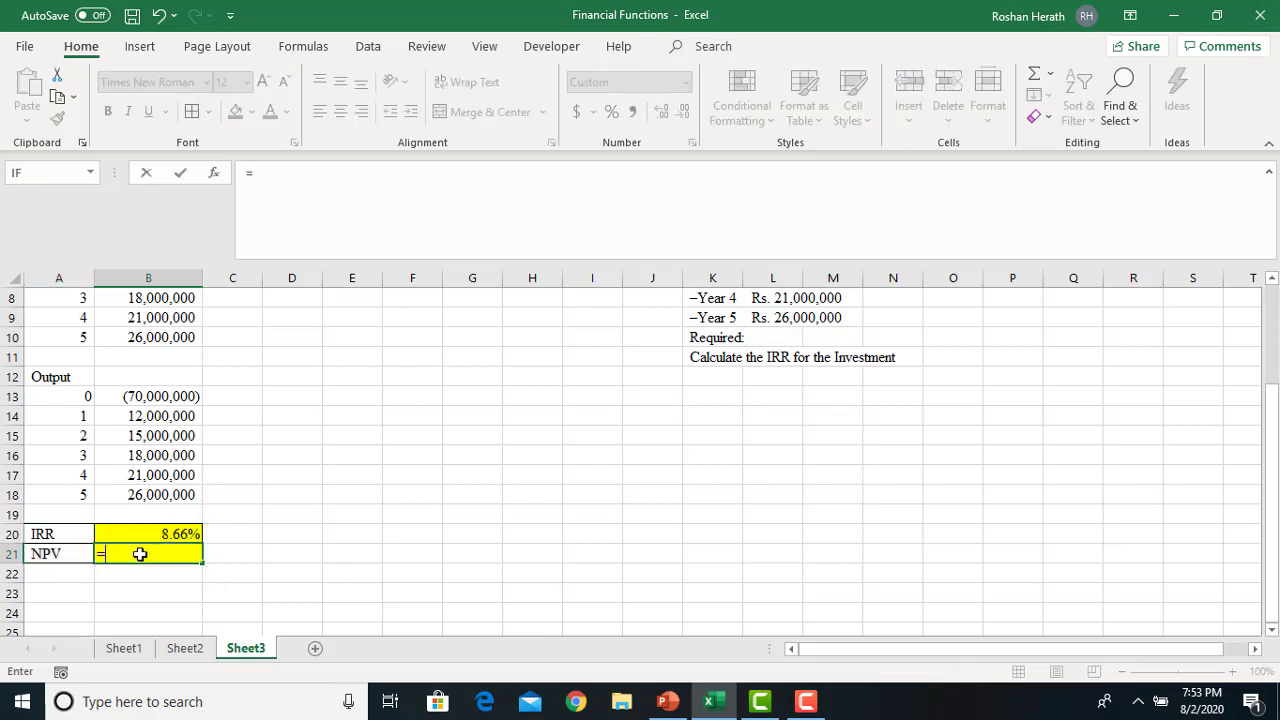
pyautogui.write('NP')
pyautogui.click(136, 591)
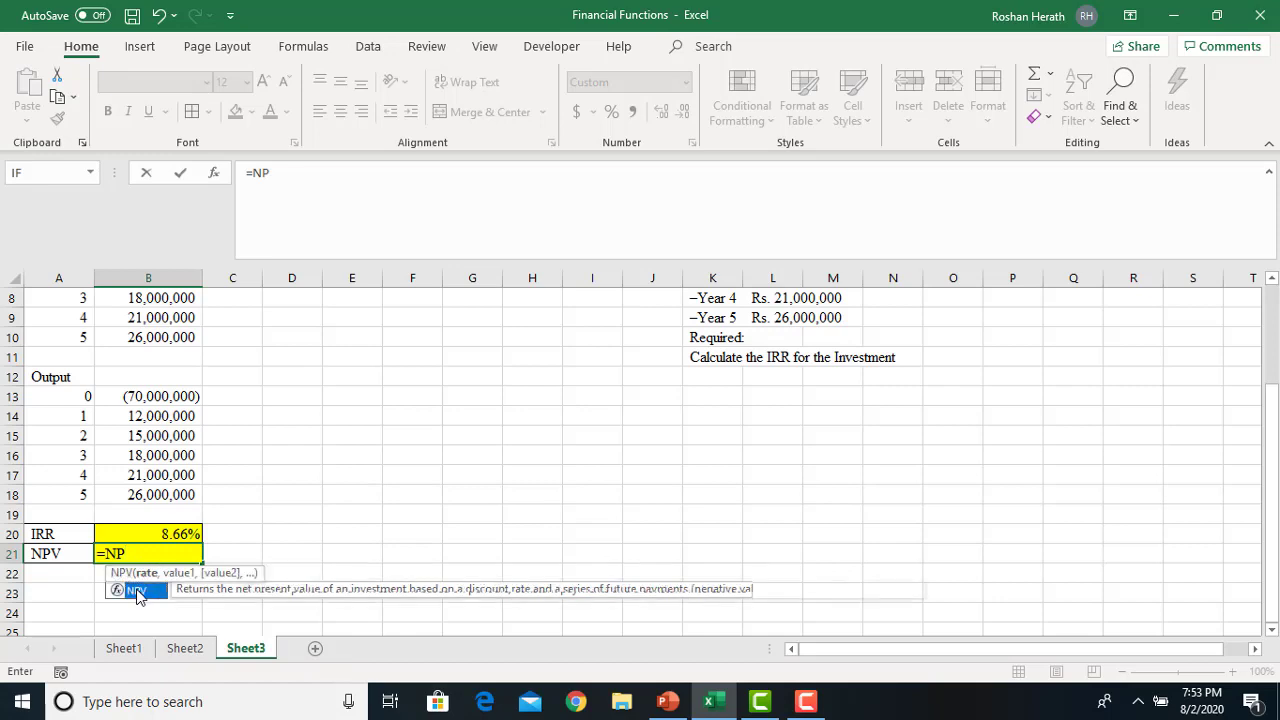
pyautogui.doubleClick(136, 591)
pyautogui.click(213, 172)
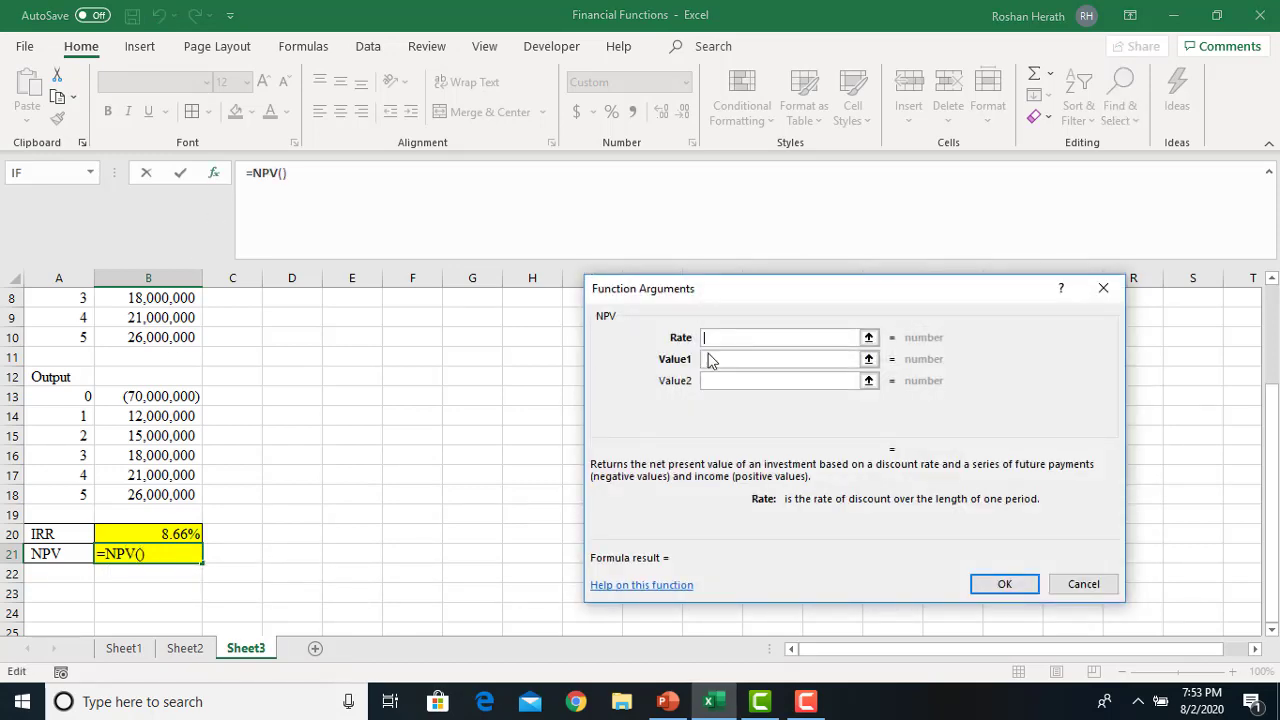
pyautogui.click(150, 537)
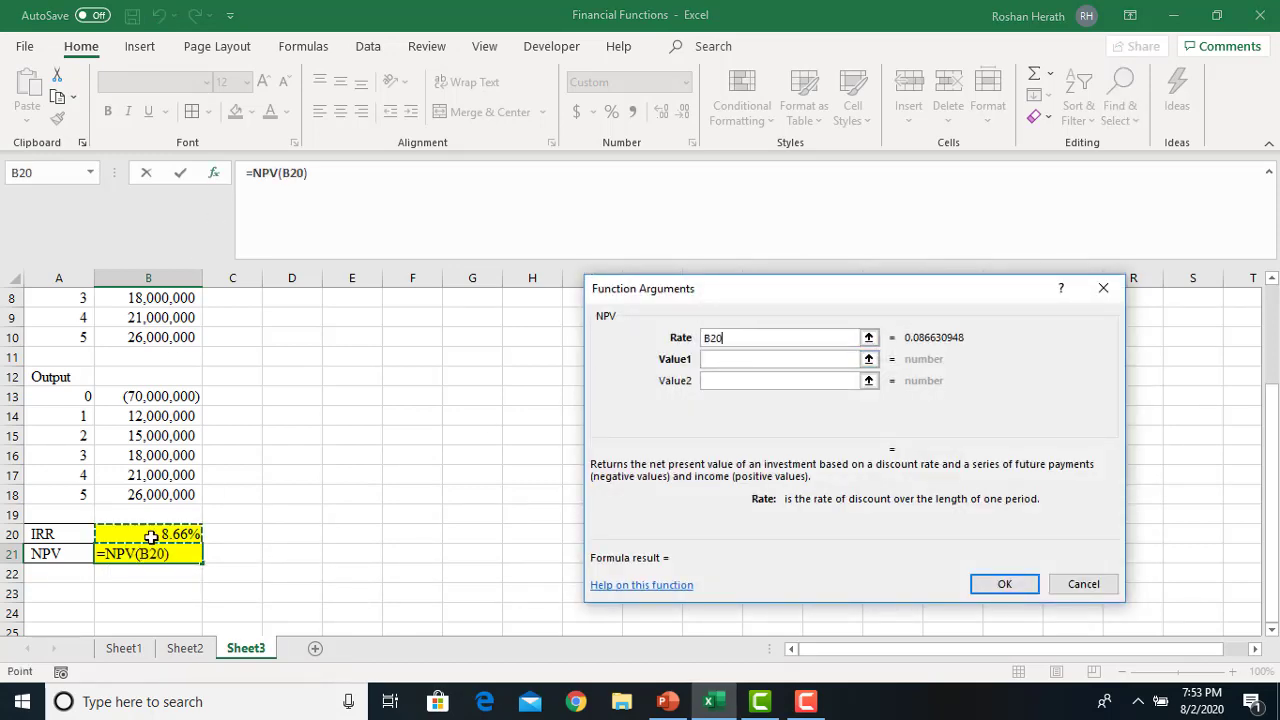
pyautogui.click(726, 358)
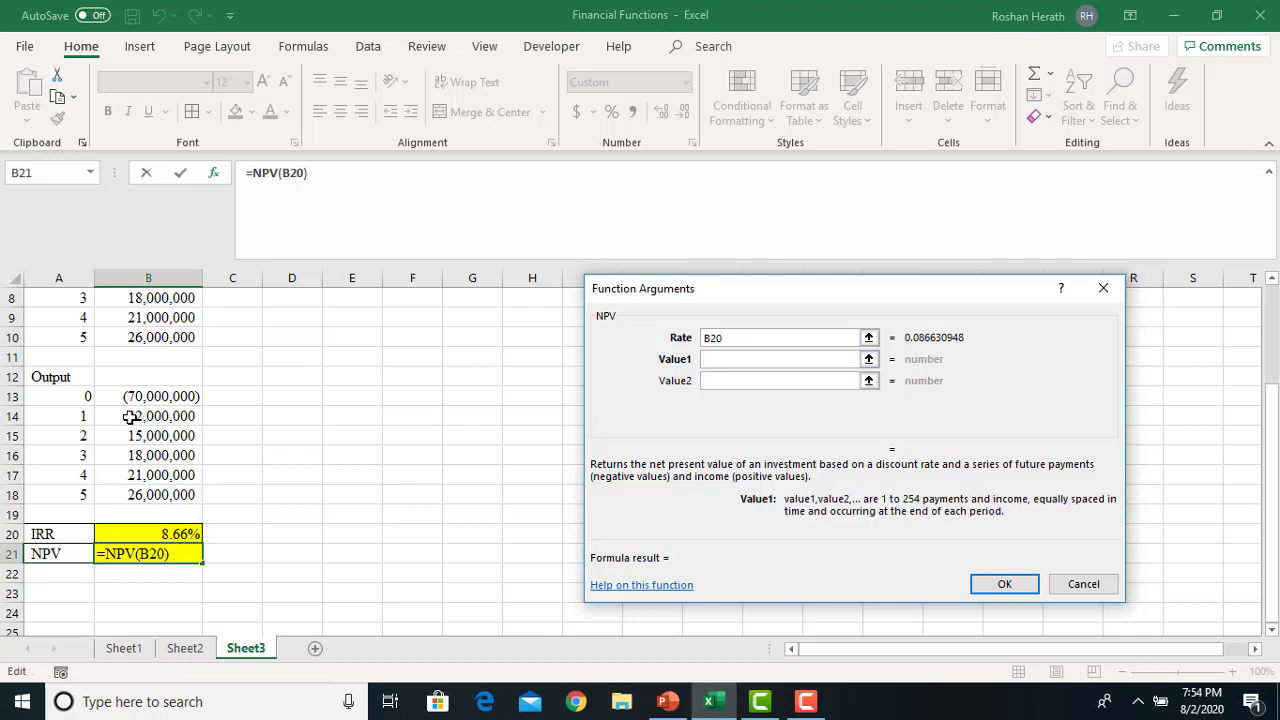
pyautogui.moveTo(128, 416); pyautogui.dragTo(128, 488)
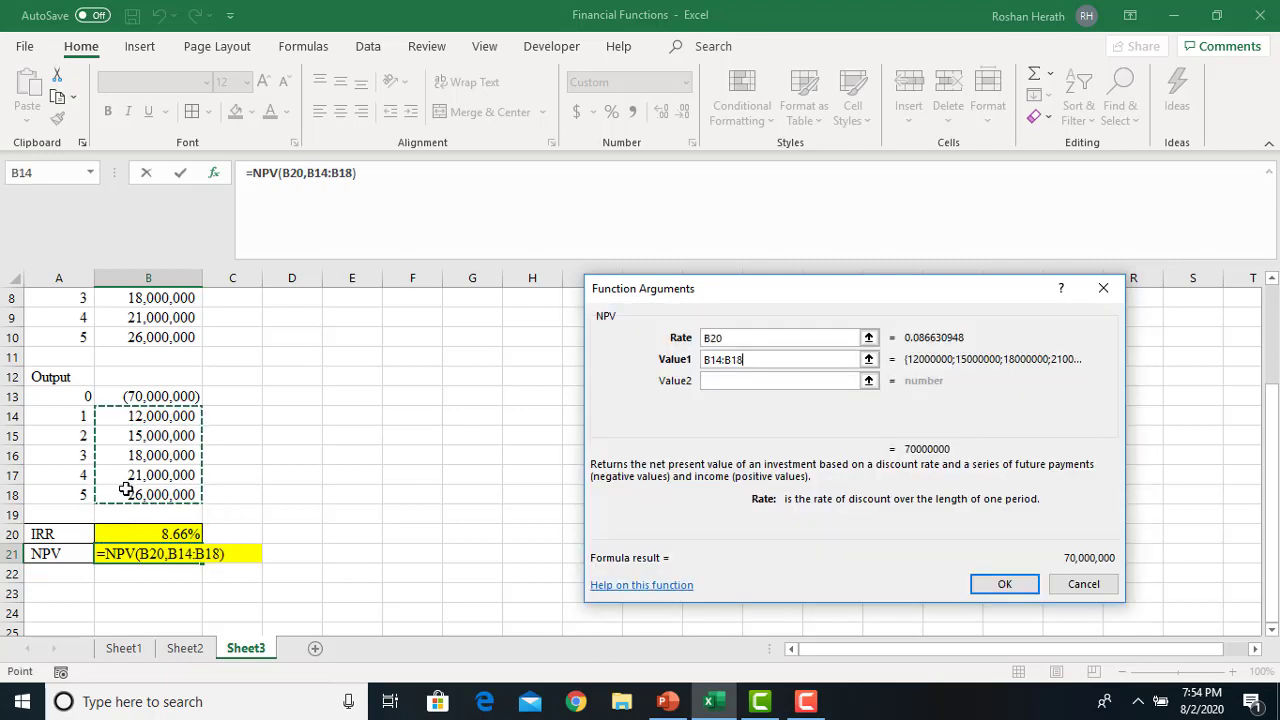
# - Add the initial cost to the NPV formula in B21, making it =NPV(B20,B14:B18)+B13
pyautogui.click(381, 187)
pyautogui.write('+')
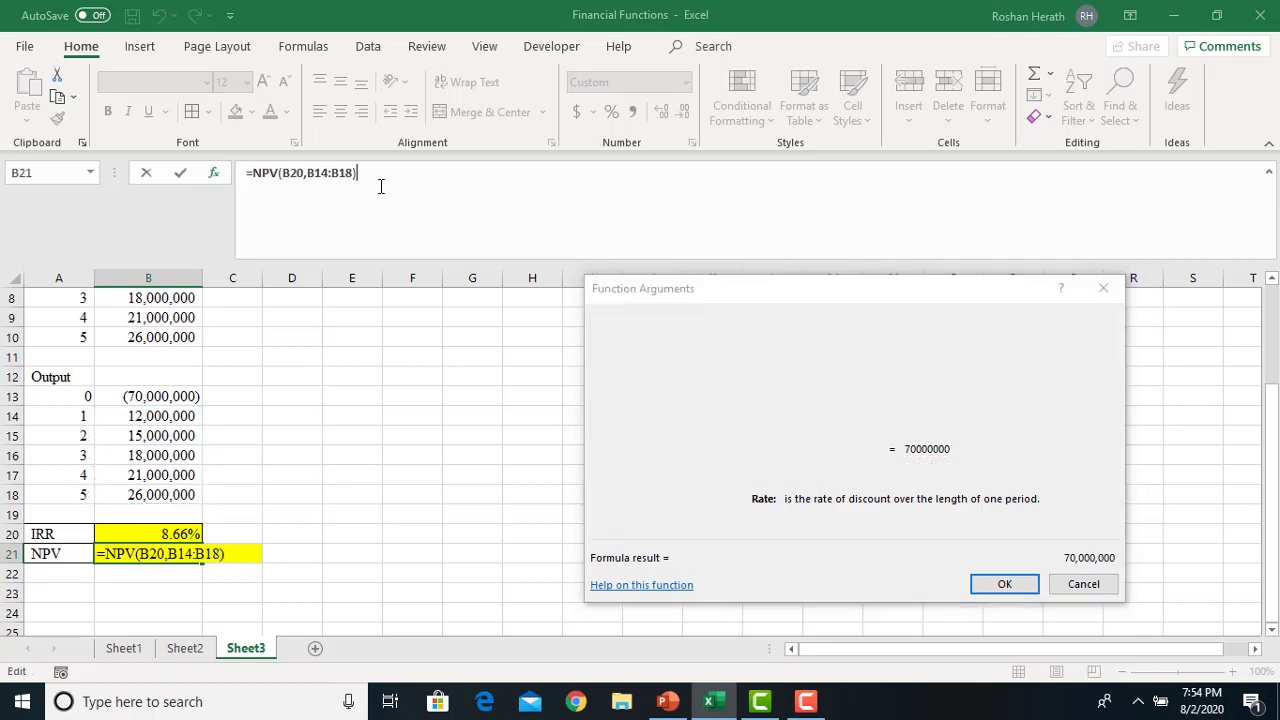
pyautogui.click(164, 403)
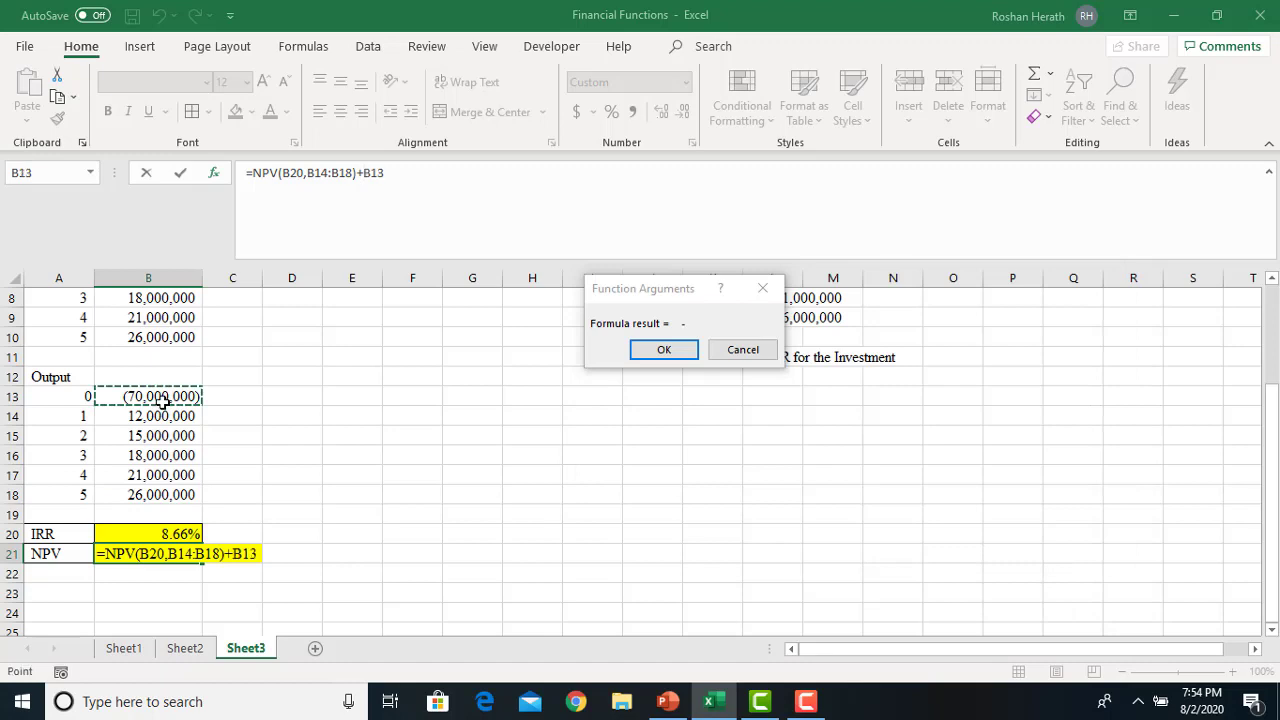
pyautogui.click(650, 352)
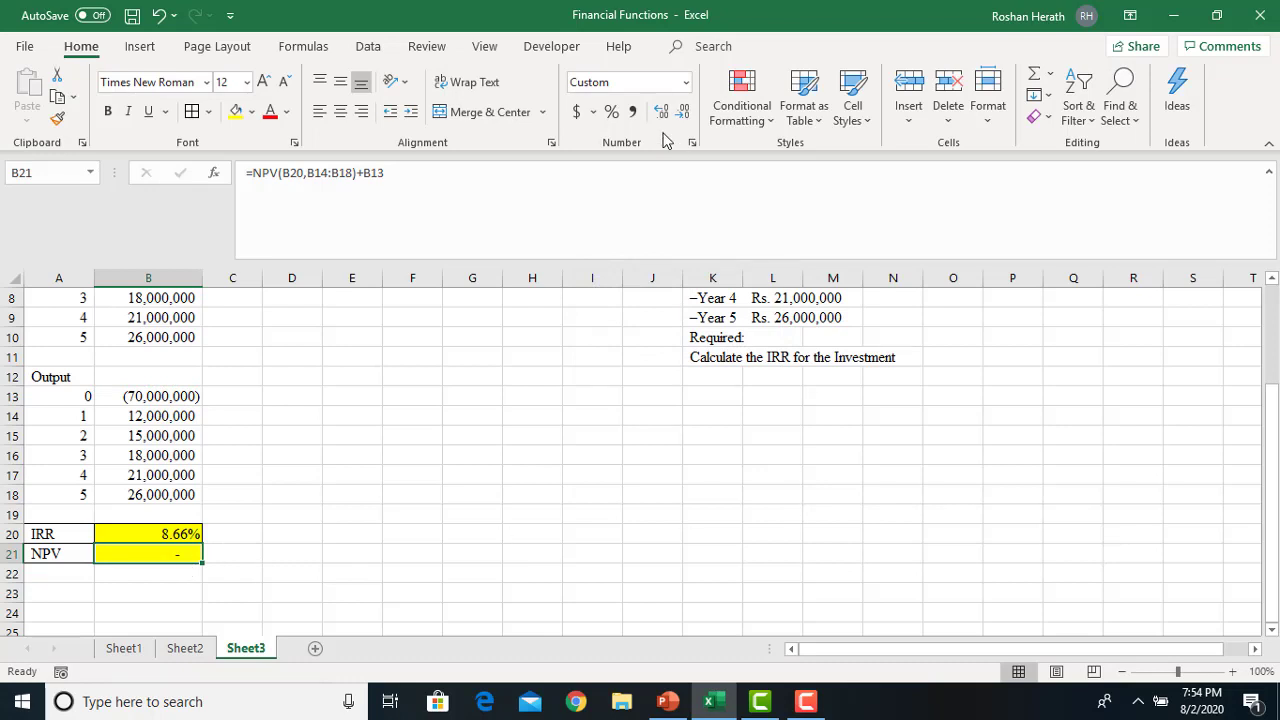
# - Format the NPV result in B21 as a Number with no decimal places
pyautogui.click(686, 82)
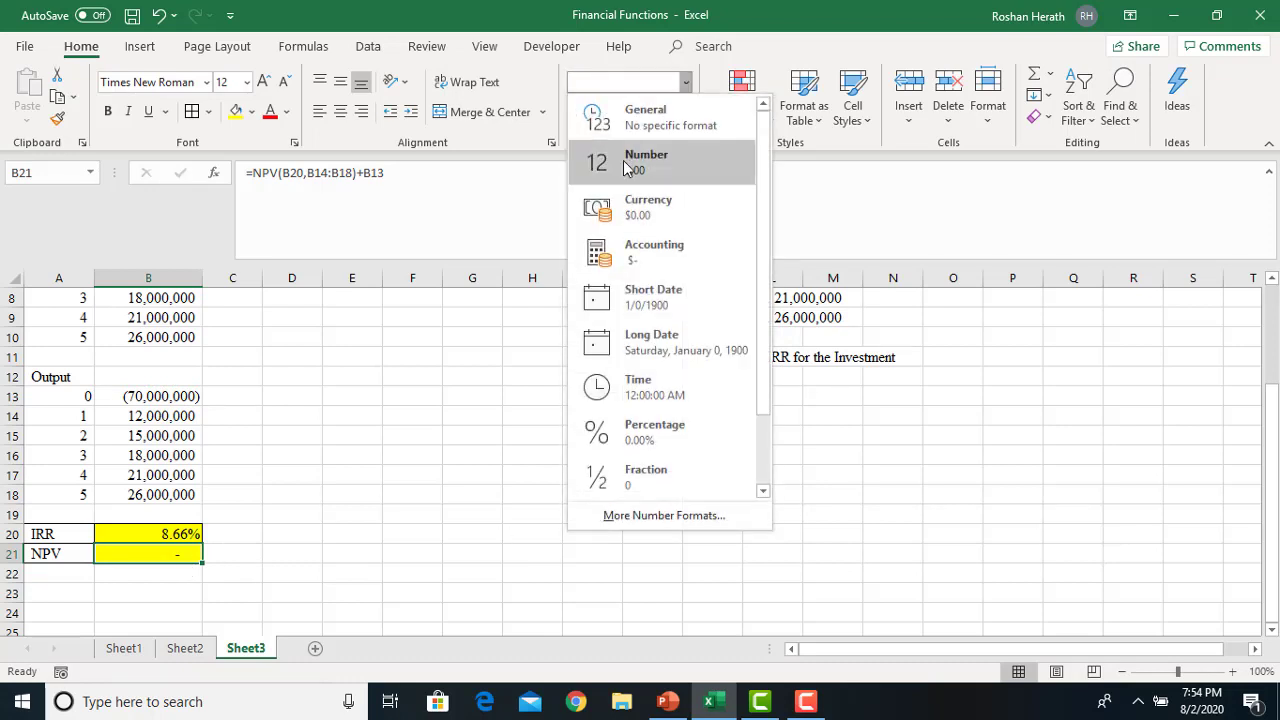
pyautogui.click(617, 160)
pyautogui.moveTo(833, 514); pyautogui.dragTo(652, 314)
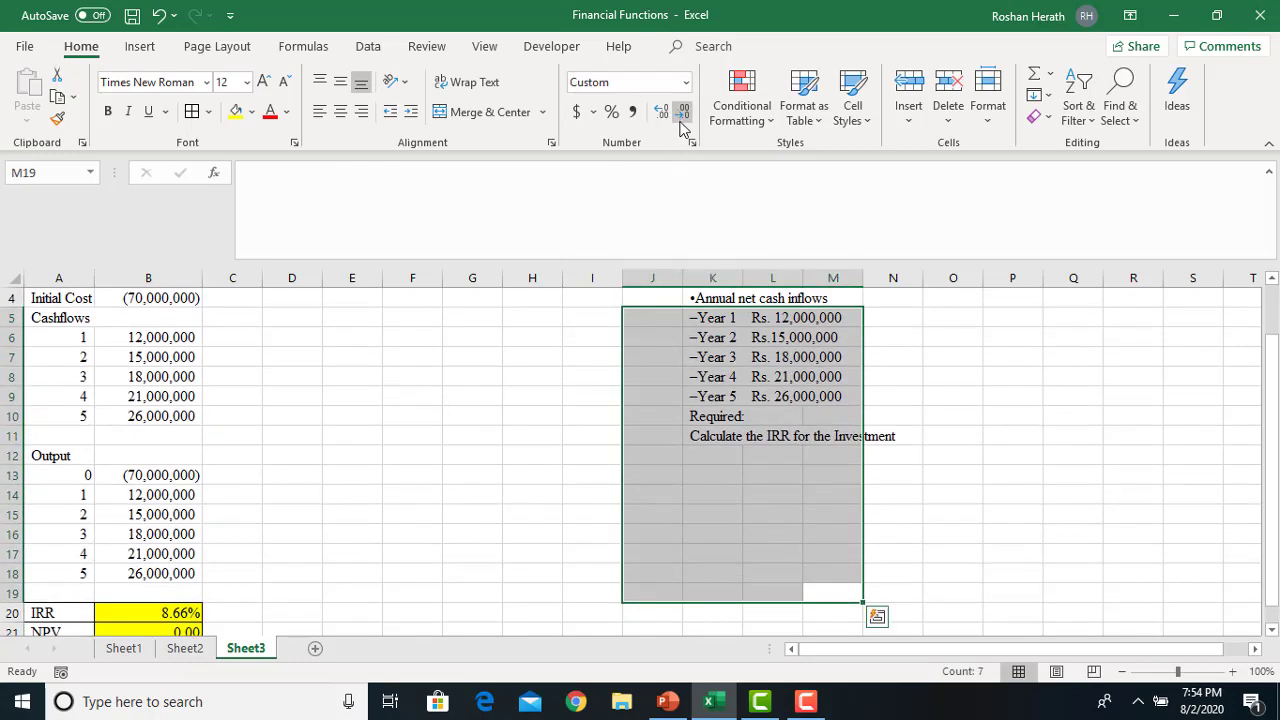
pyautogui.click(480, 506)
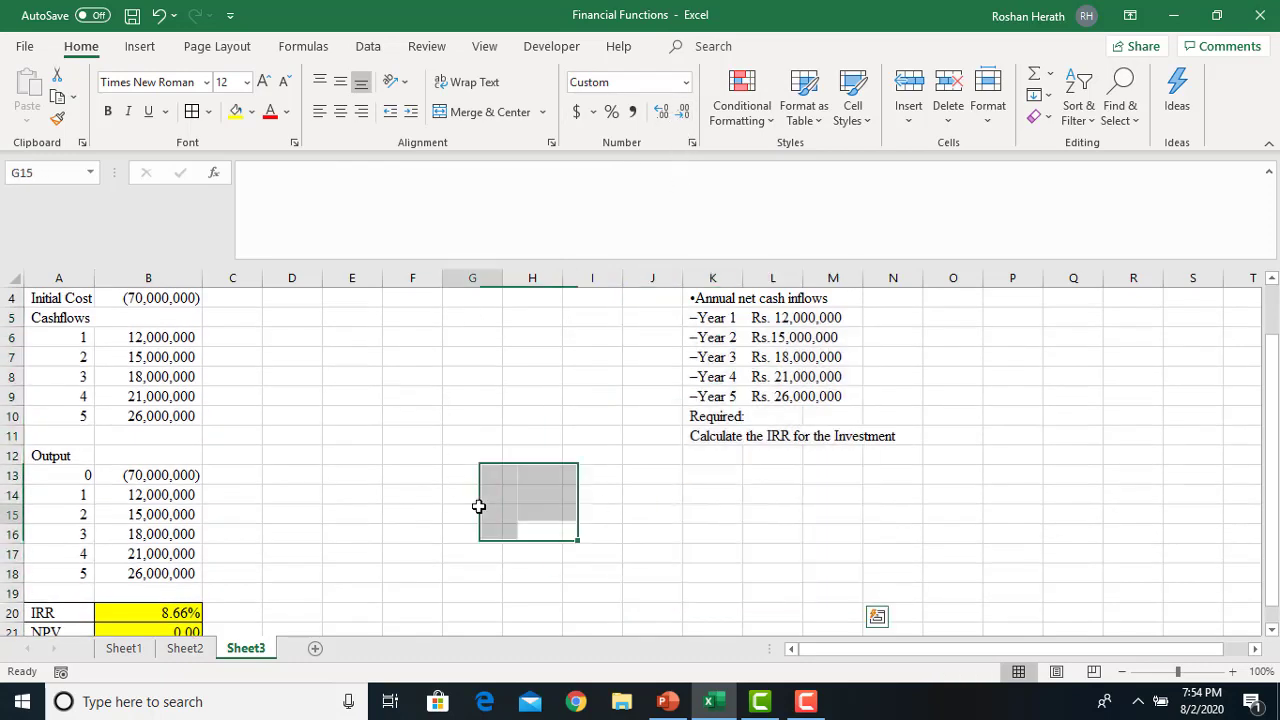
pyautogui.click(178, 630)
pyautogui.click(681, 115)
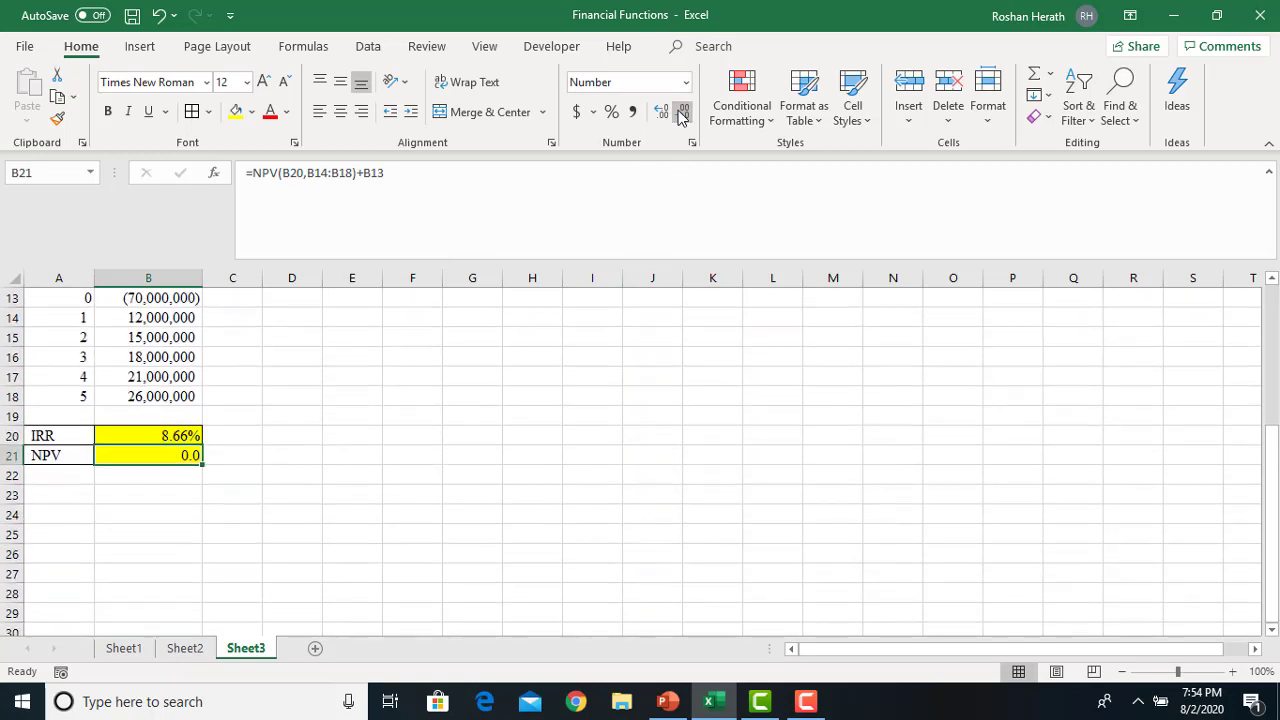
pyautogui.click(681, 115)
pyautogui.click(374, 430)
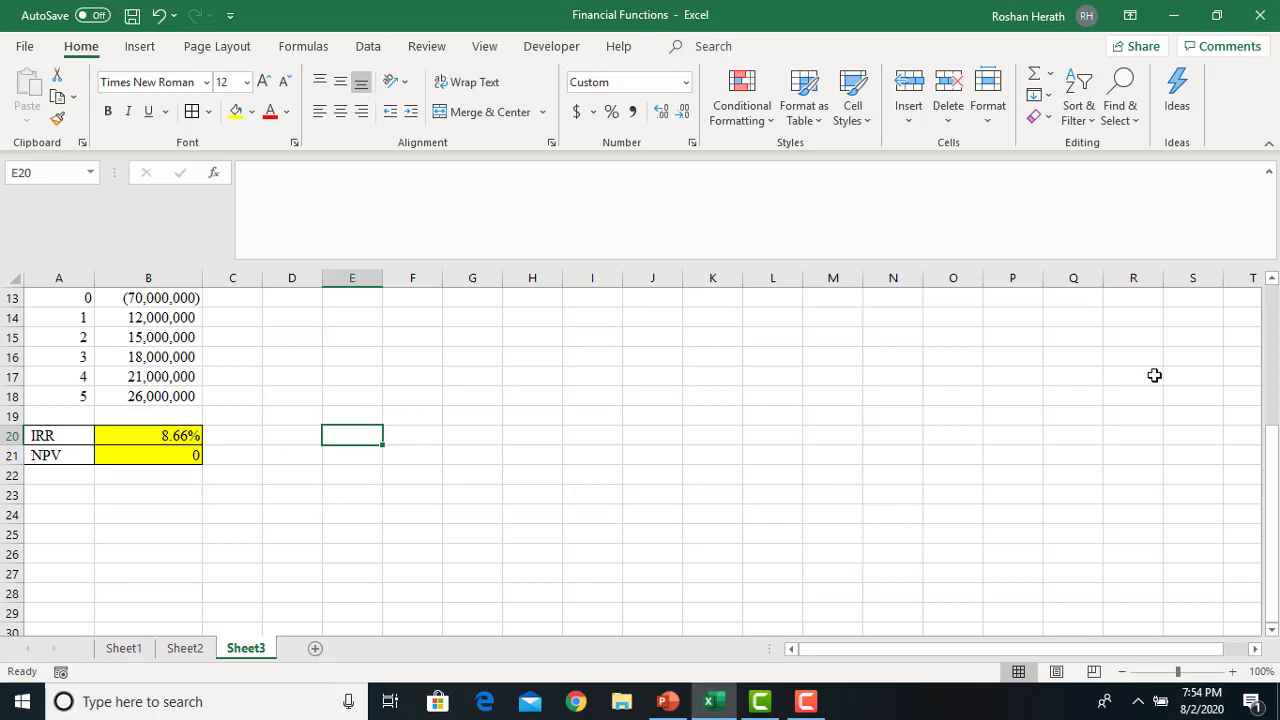
# - Switch to PowerPoint, present the Activity - 3 slide full screen and advance to the XIRR syntax slide
pyautogui.moveTo(1274, 490); pyautogui.dragTo(1239, 503)
pyautogui.click(660, 704)
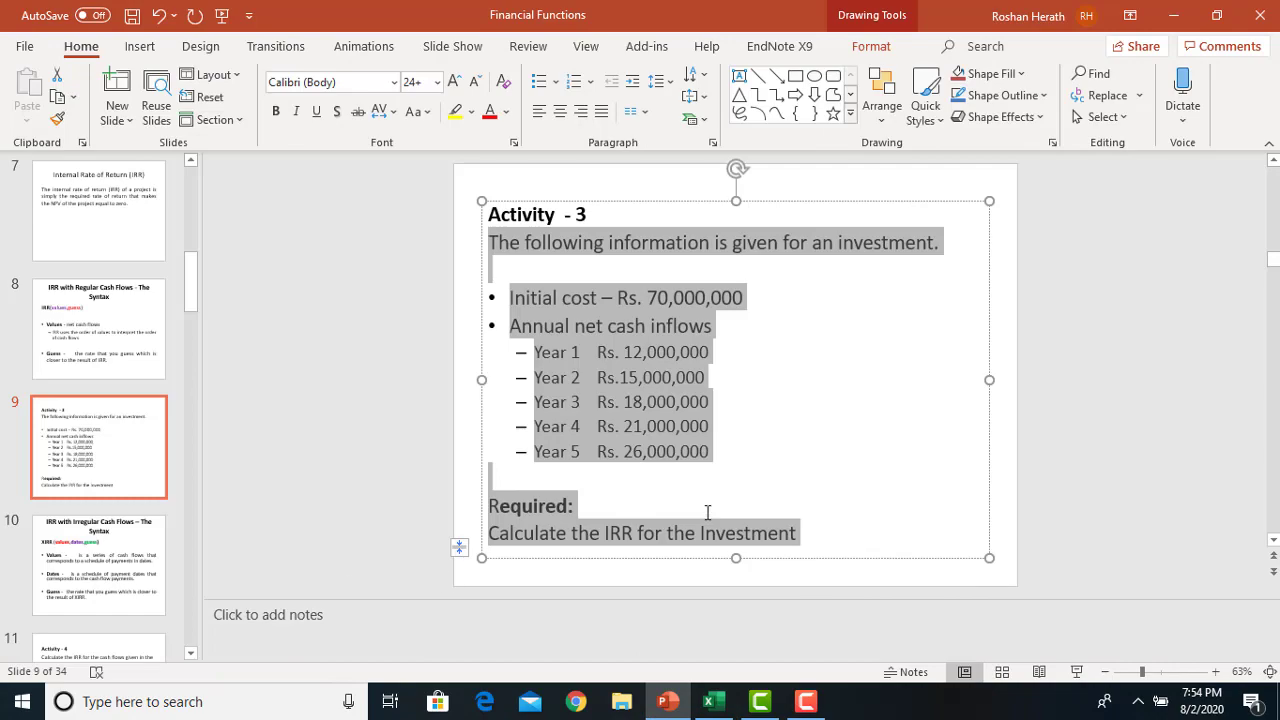
pyautogui.click(1084, 678)
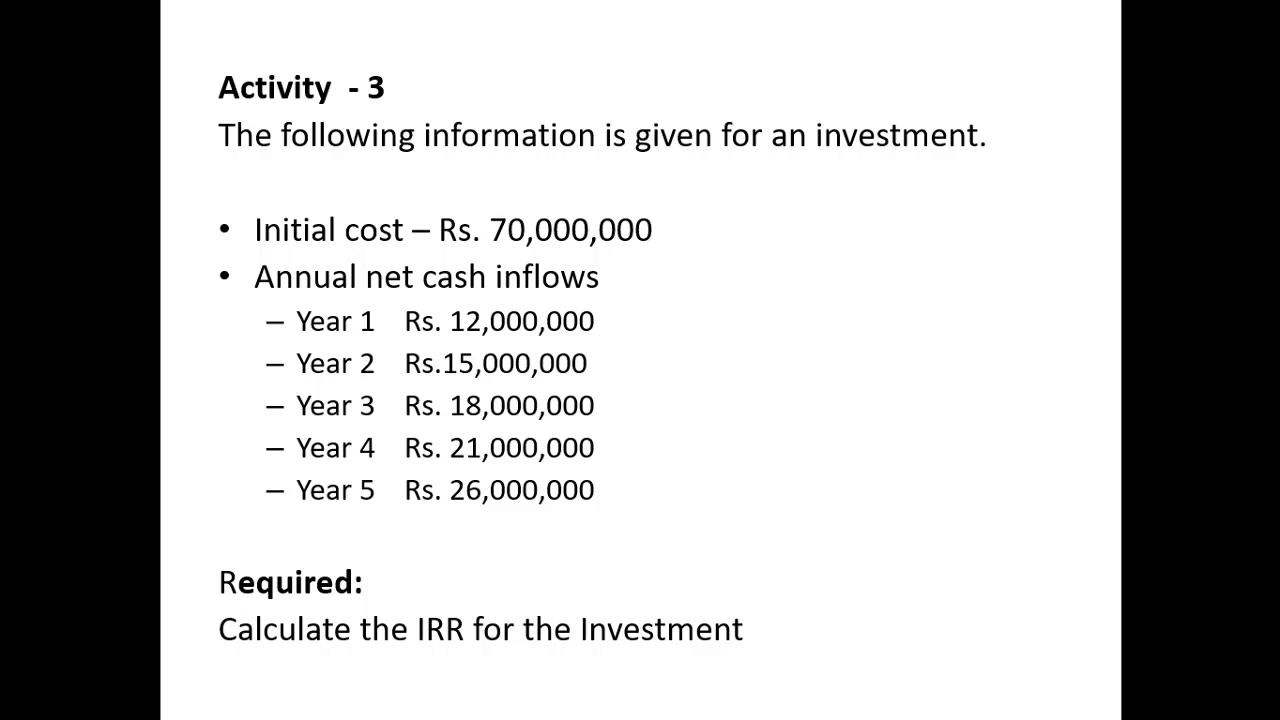
pyautogui.press('Right')
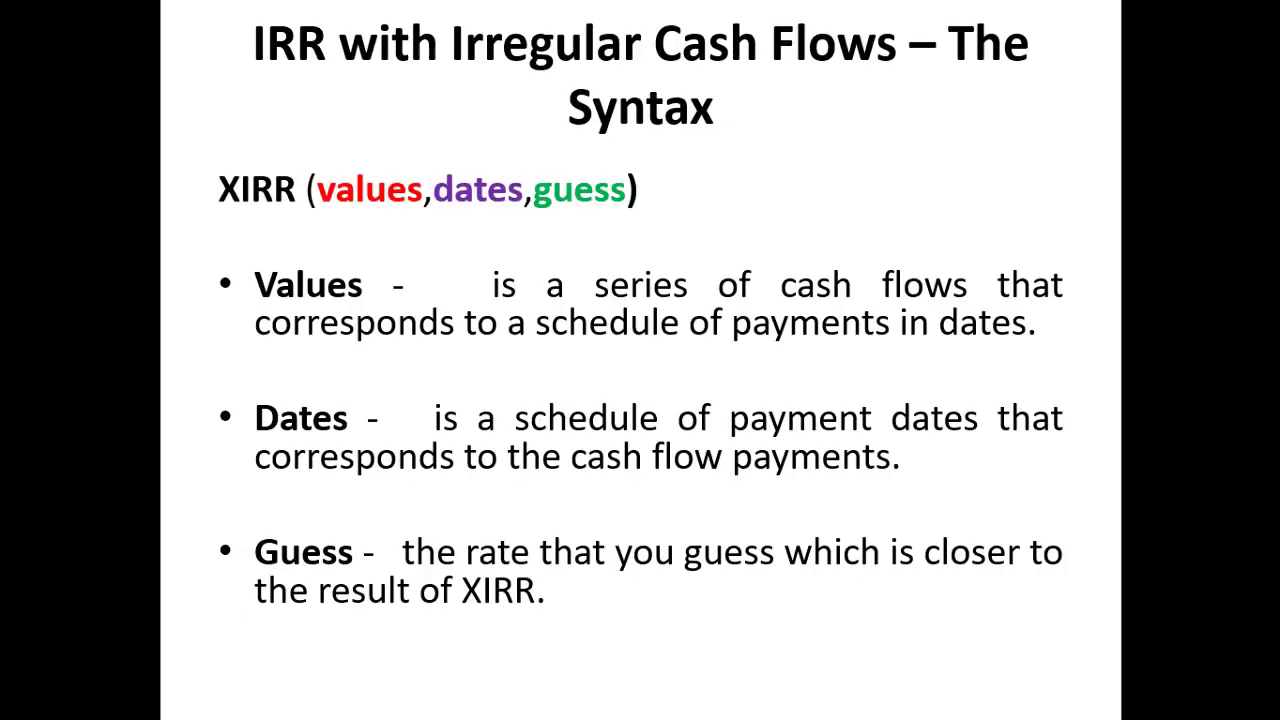
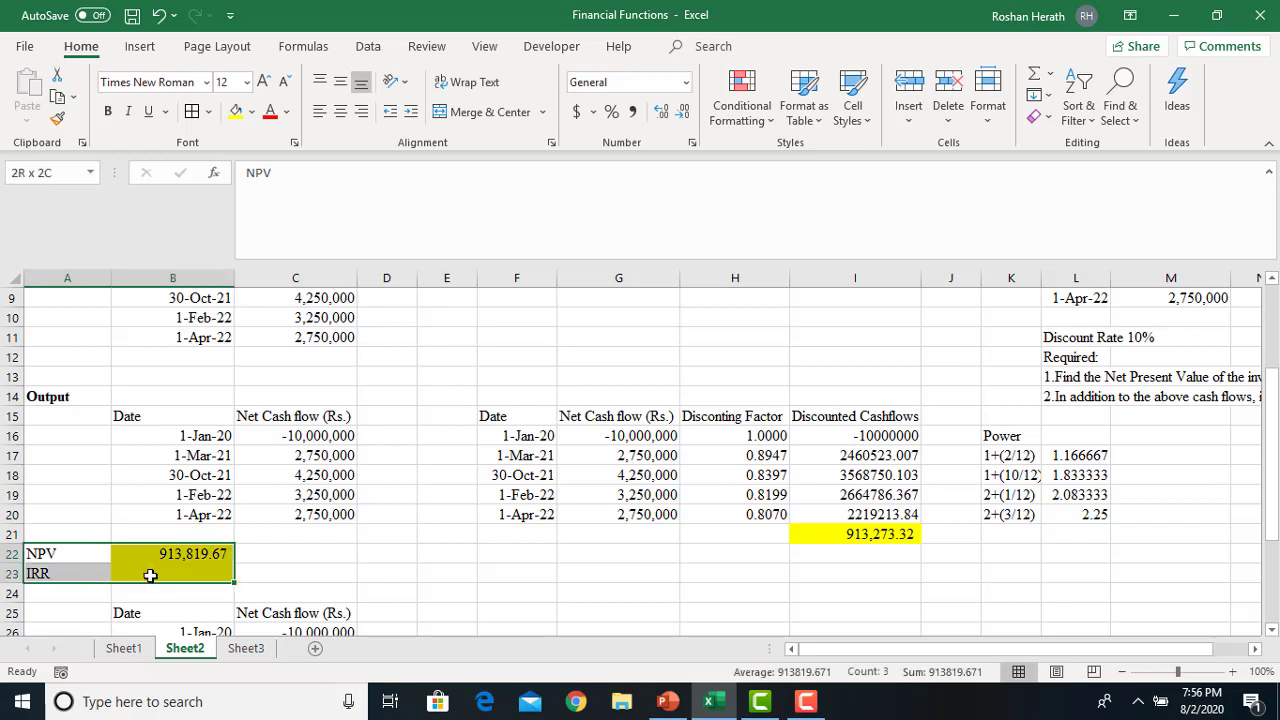
# - Add borders to the NPV and IRR cells A22:B23 and insert the XIRR function in B23 with its arguments dialog open
pyautogui.click(195, 114)
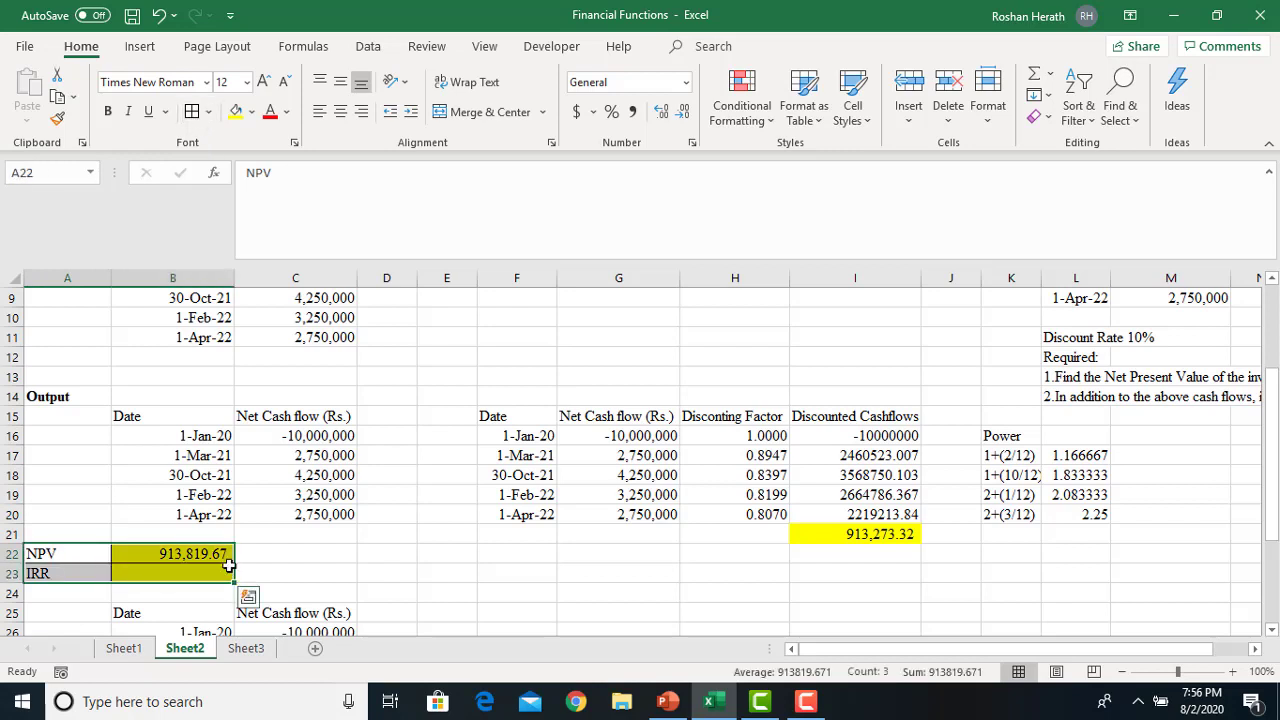
pyautogui.click(168, 570)
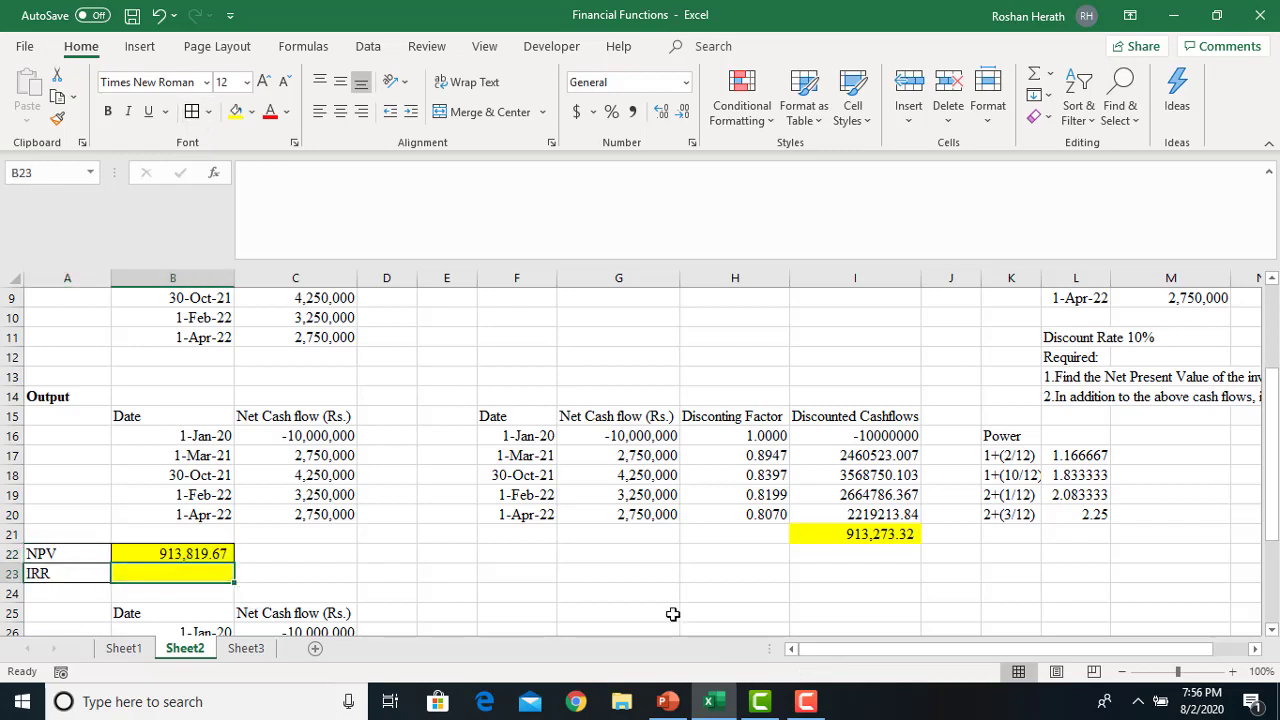
pyautogui.write('=')
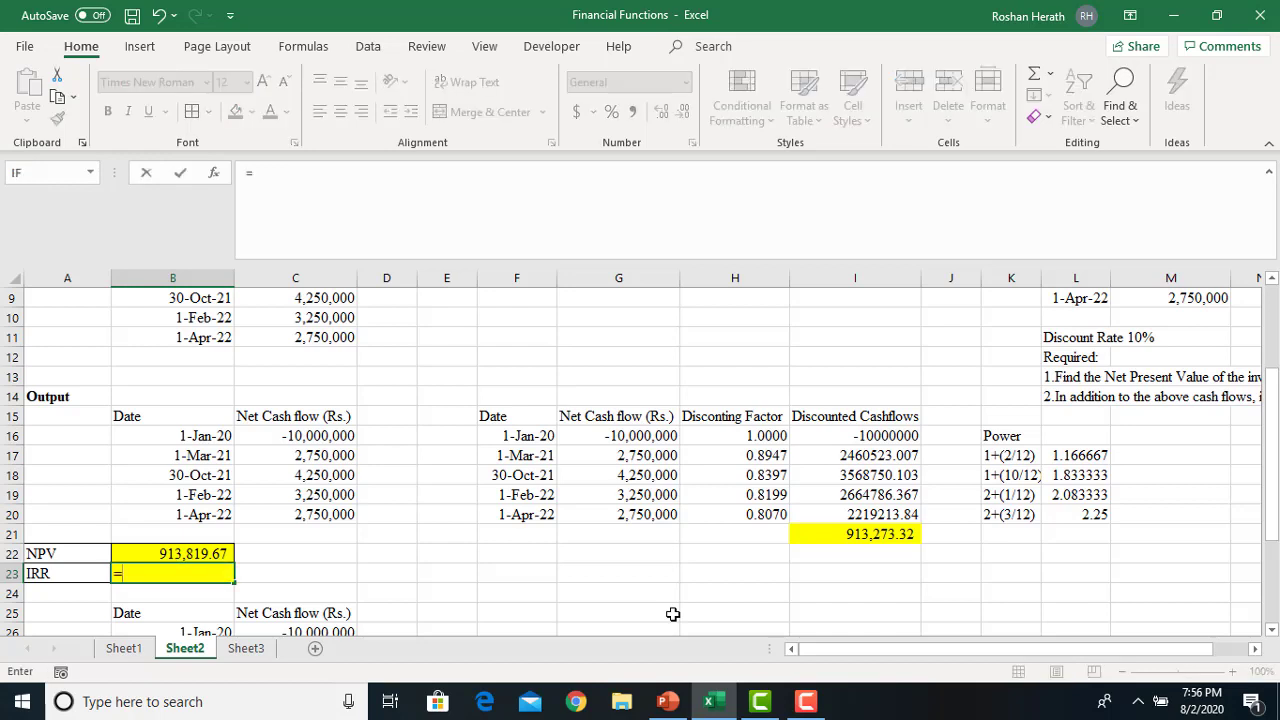
pyautogui.write('X')
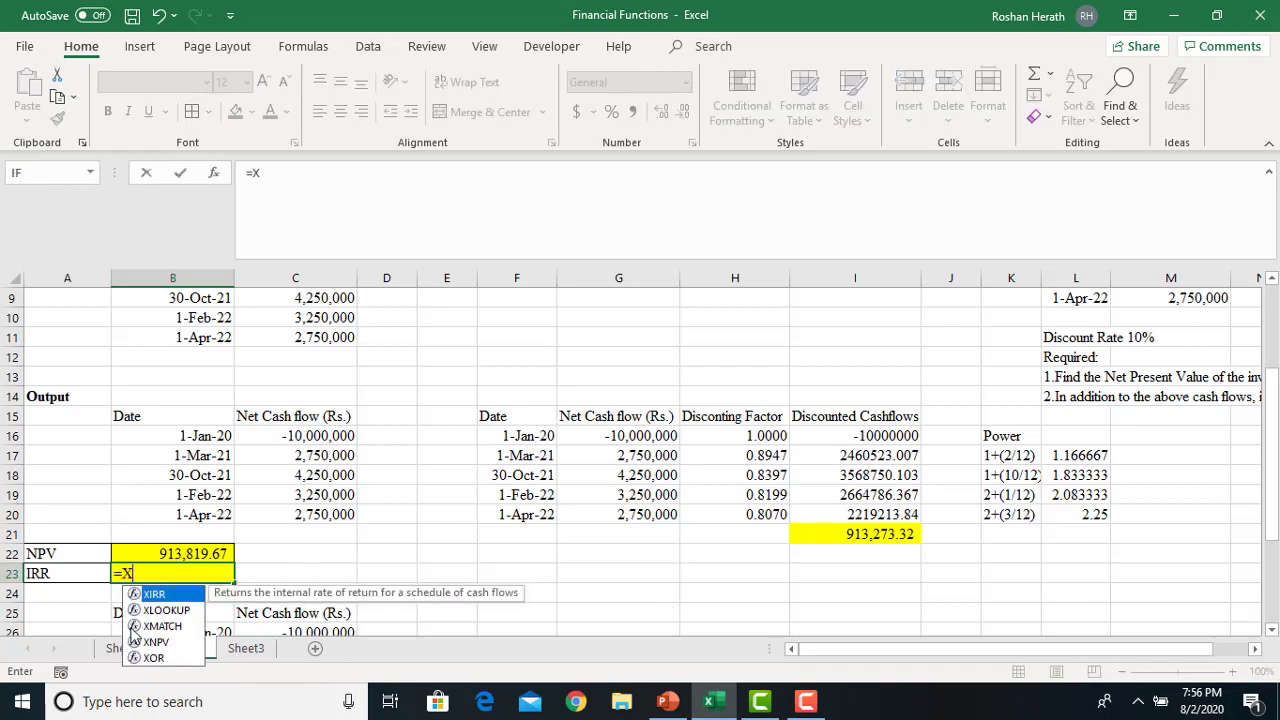
pyautogui.write('I')
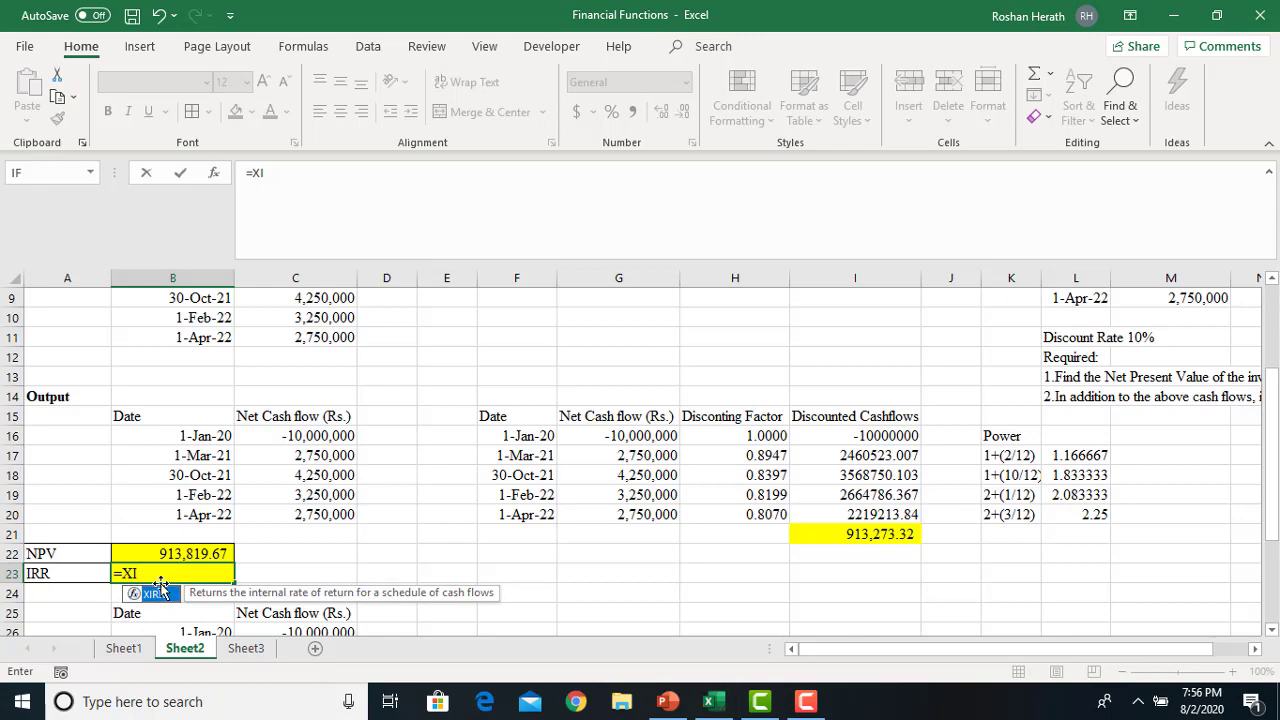
pyautogui.doubleClick(155, 595)
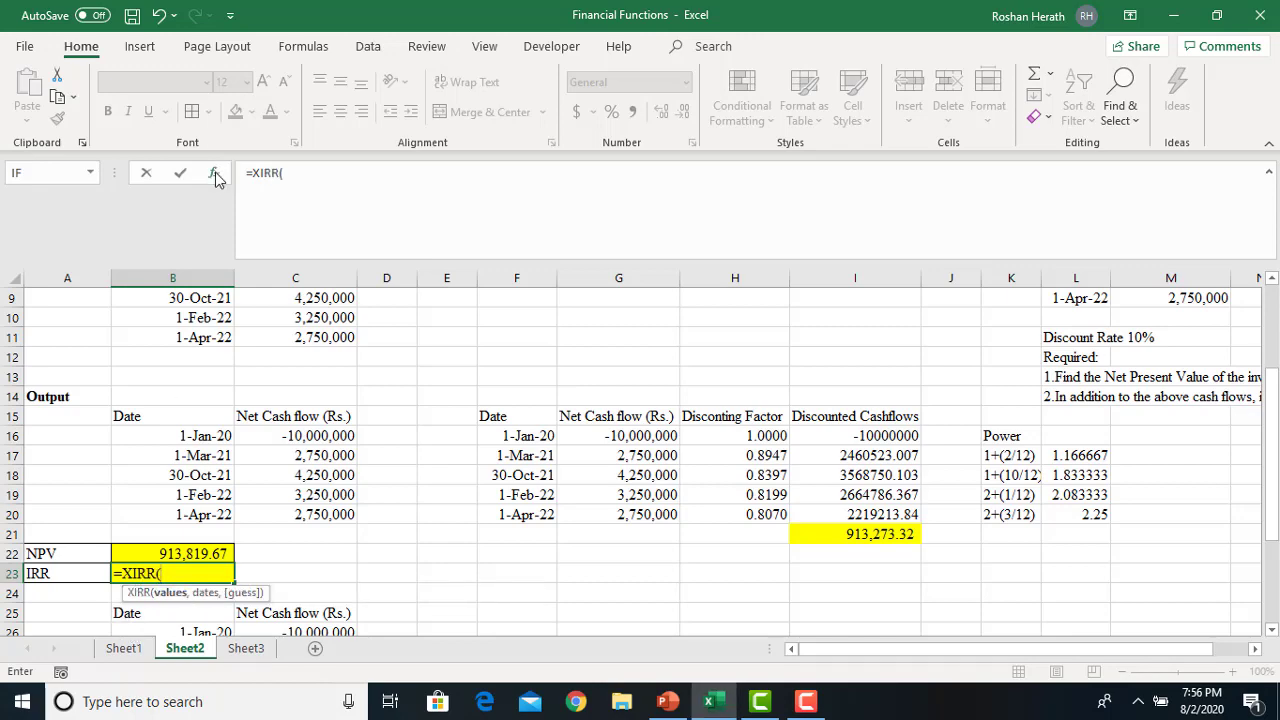
pyautogui.click(215, 174)
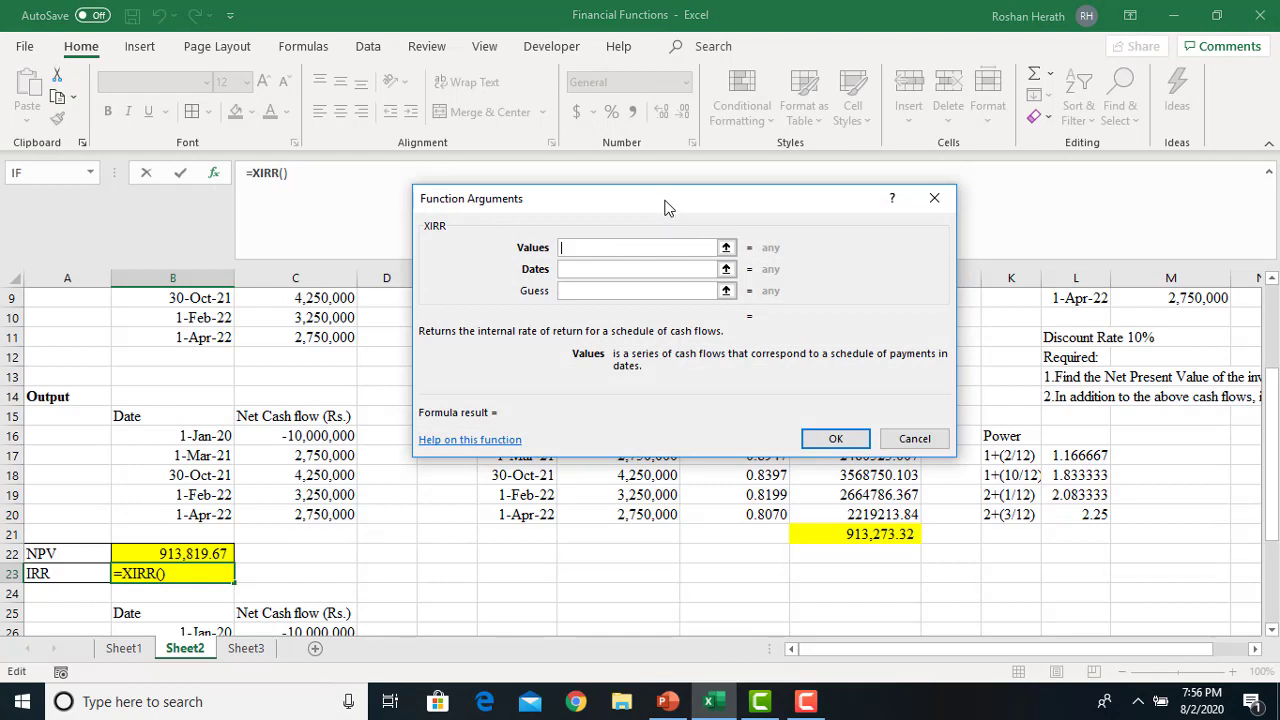
# - Complete B23's XIRR with values C16:C20 and dates B16:B20, and format the result as a percentage with two decimals
pyautogui.moveTo(668, 207); pyautogui.dragTo(805, 274)
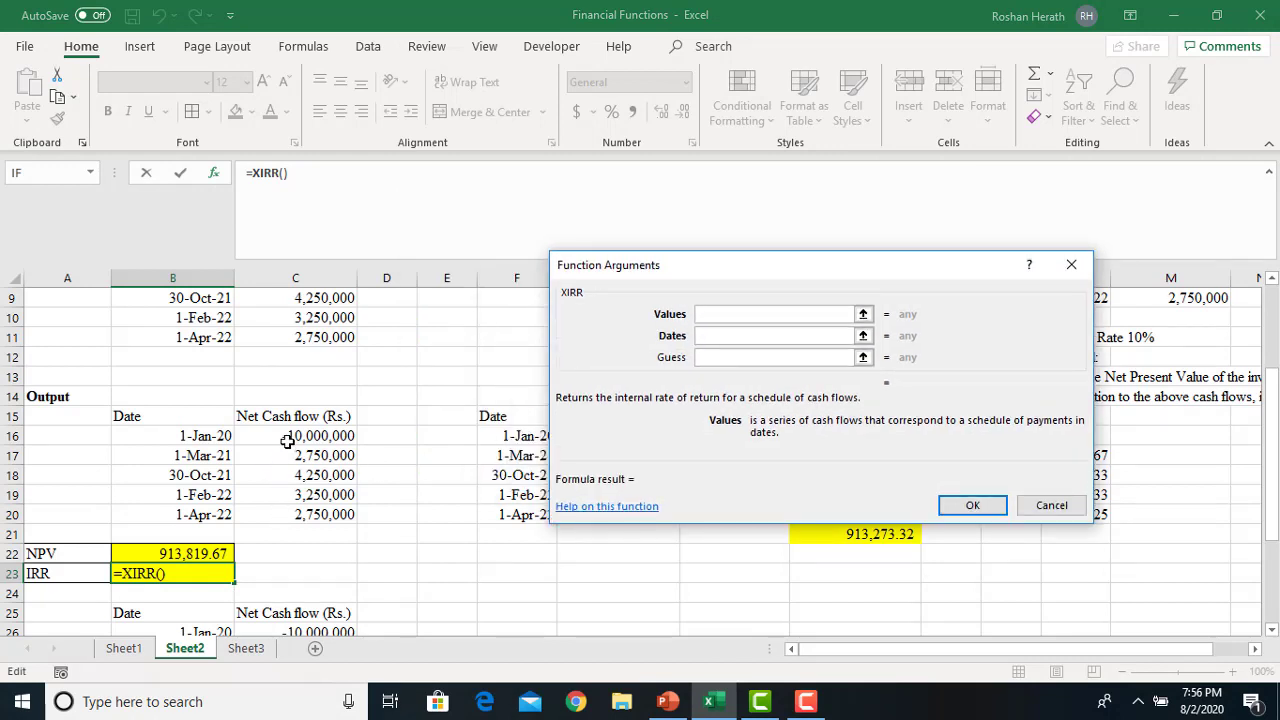
pyautogui.moveTo(290, 434); pyautogui.dragTo(285, 510)
pyautogui.click(725, 336)
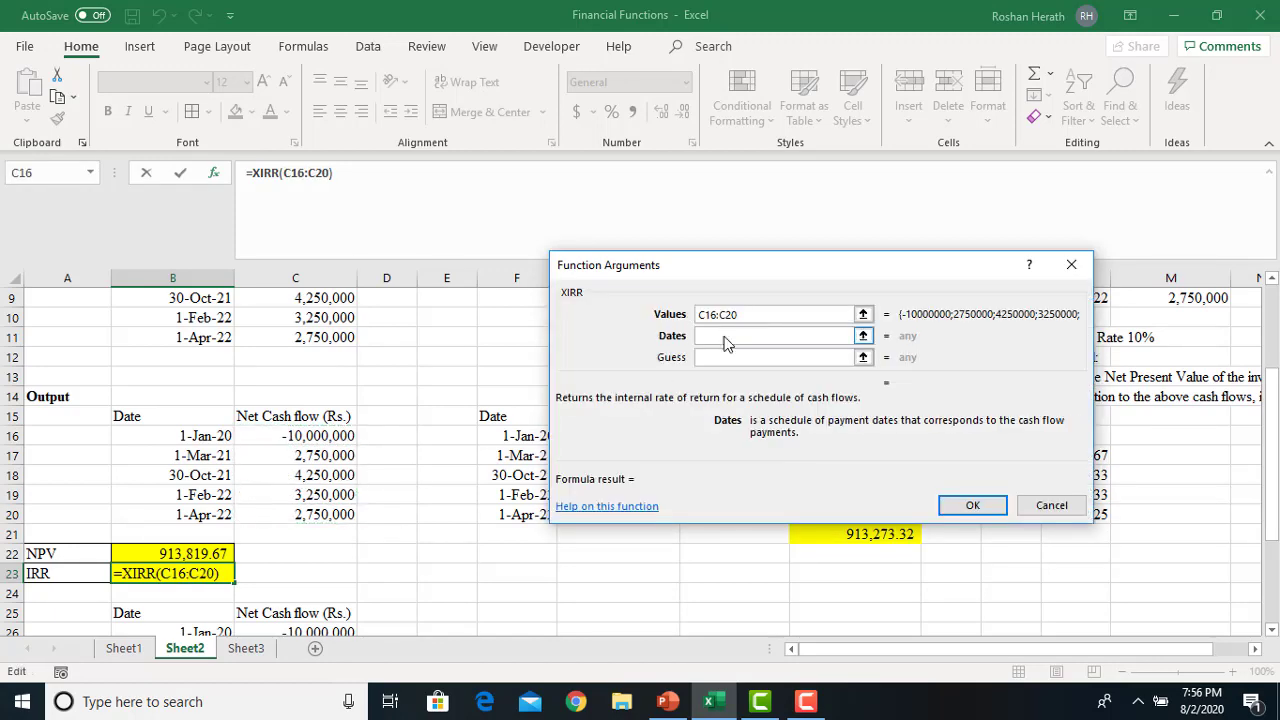
pyautogui.moveTo(199, 435); pyautogui.dragTo(192, 510)
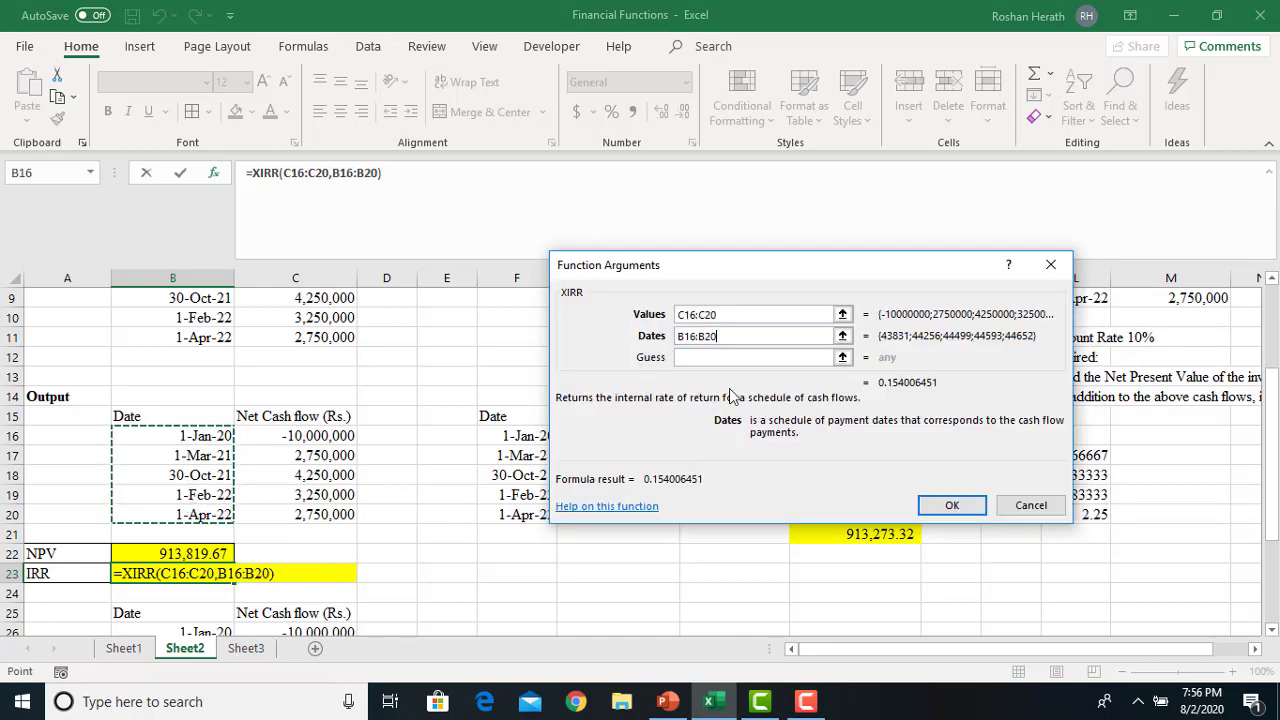
pyautogui.click(953, 505)
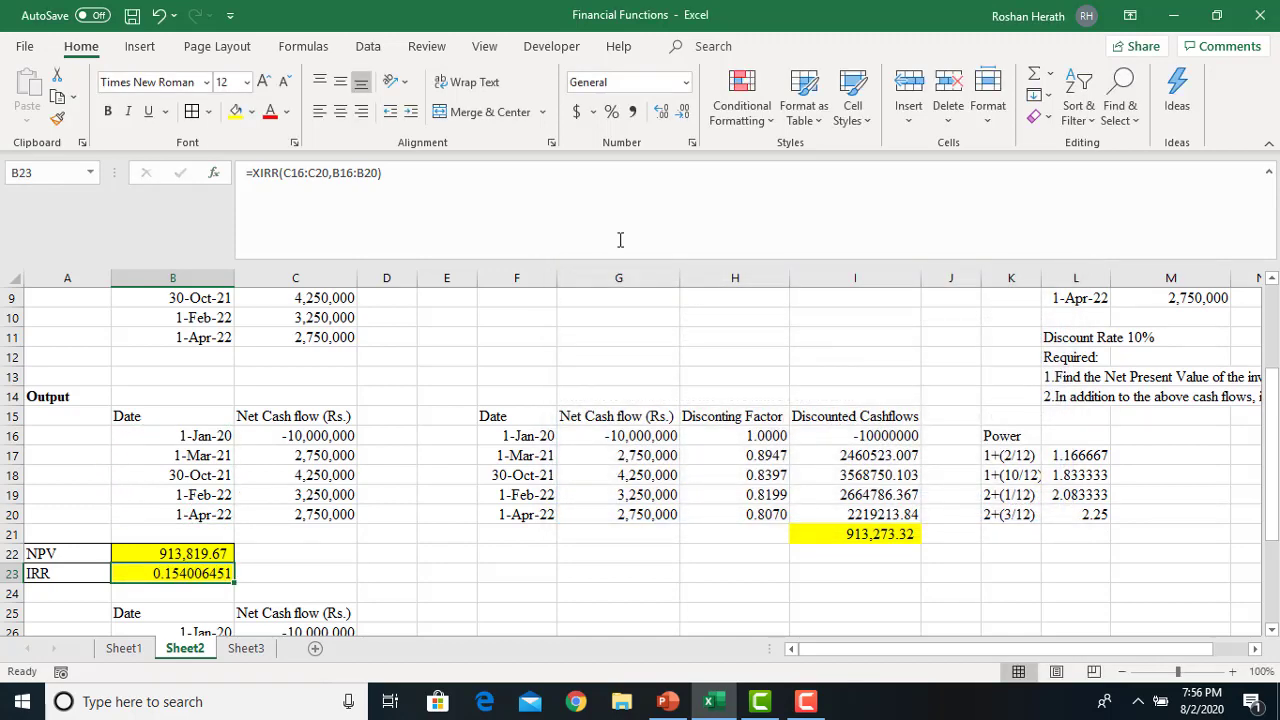
pyautogui.click(611, 112)
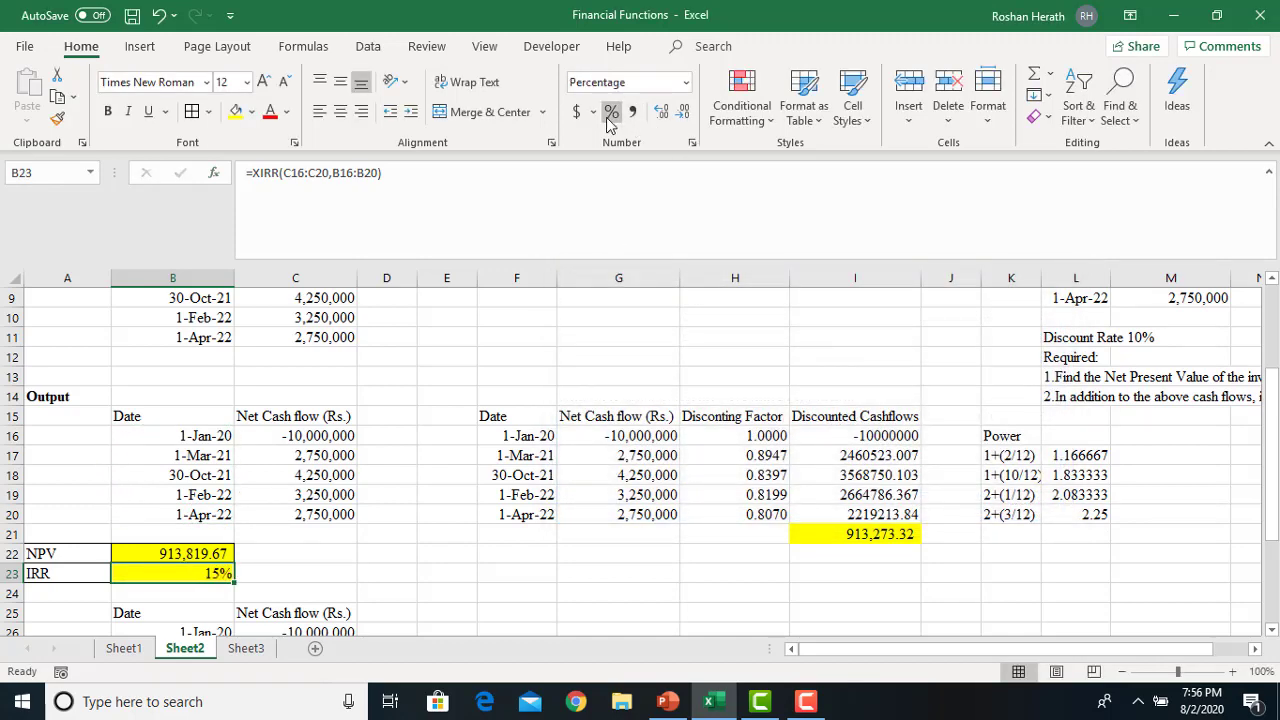
pyautogui.doubleClick(661, 112)
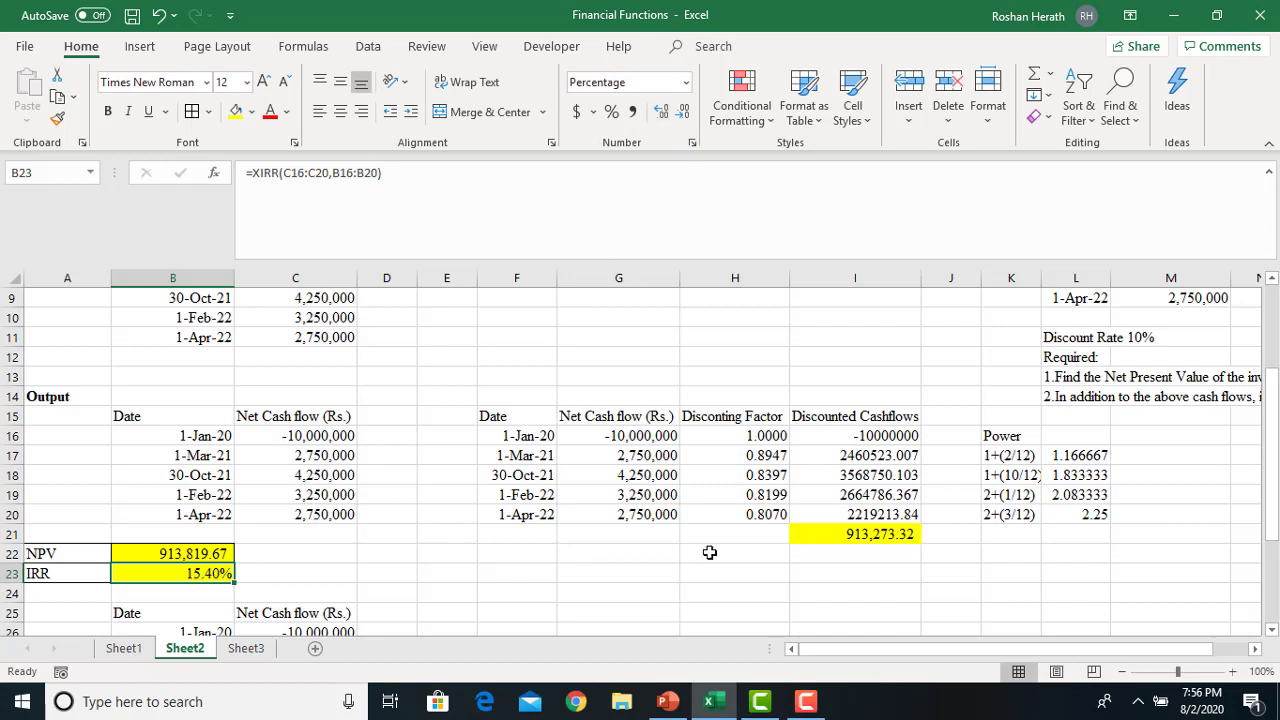
# - Enter the label IRR in A34 below the second cash flow table's NPV and add borders to A33:B34
pyautogui.moveTo(1272, 525); pyautogui.dragTo(1272, 587)
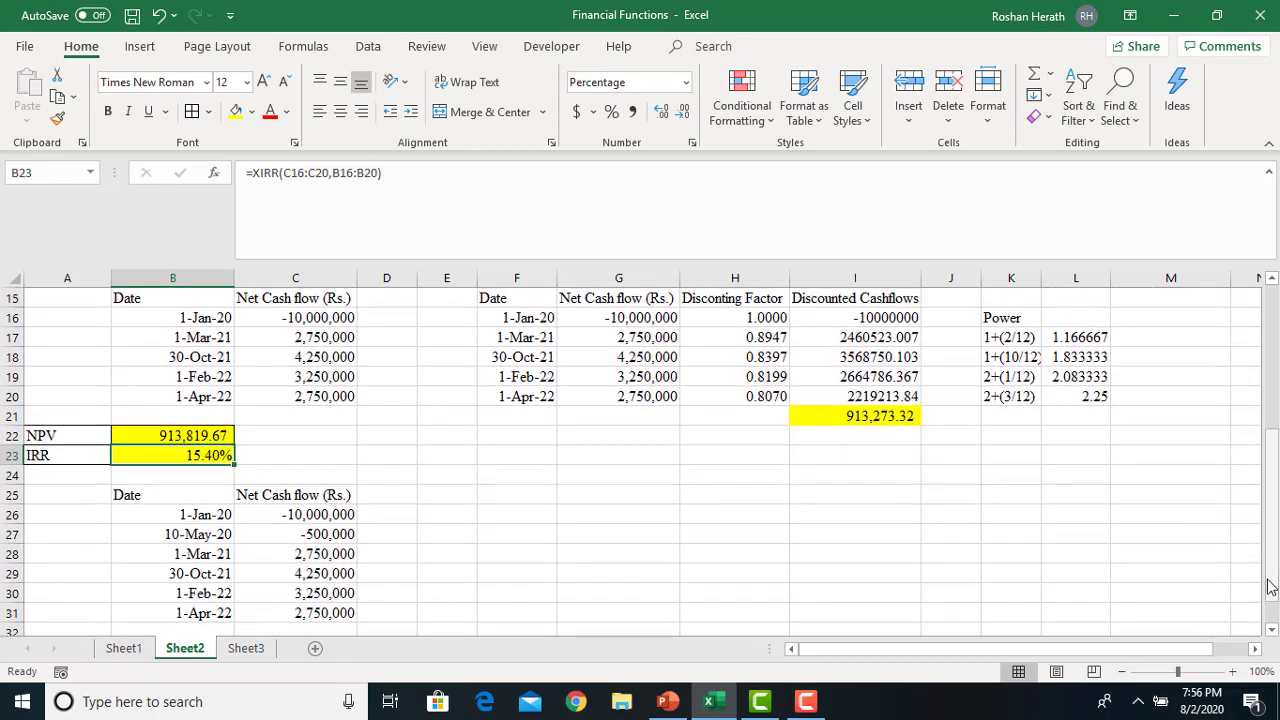
pyautogui.click(1271, 630)
pyautogui.click(1271, 630)
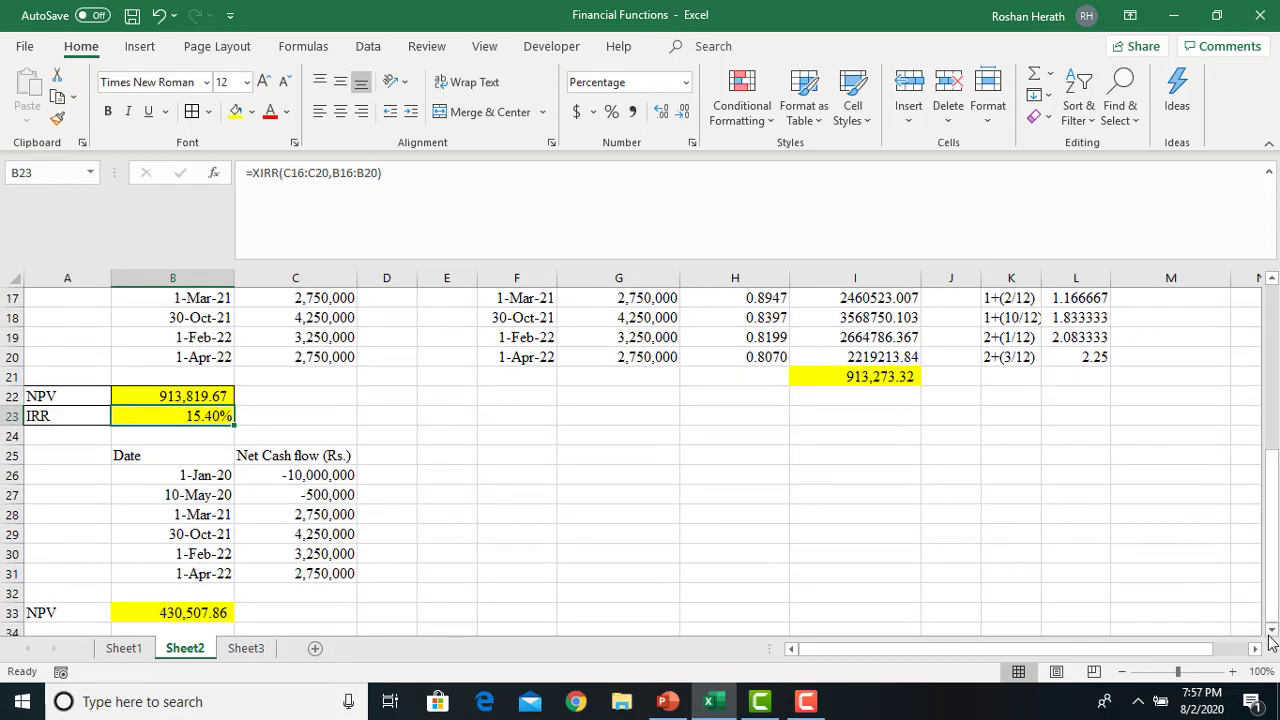
pyautogui.click(1271, 630)
pyautogui.click(1271, 630)
pyautogui.click(1271, 630)
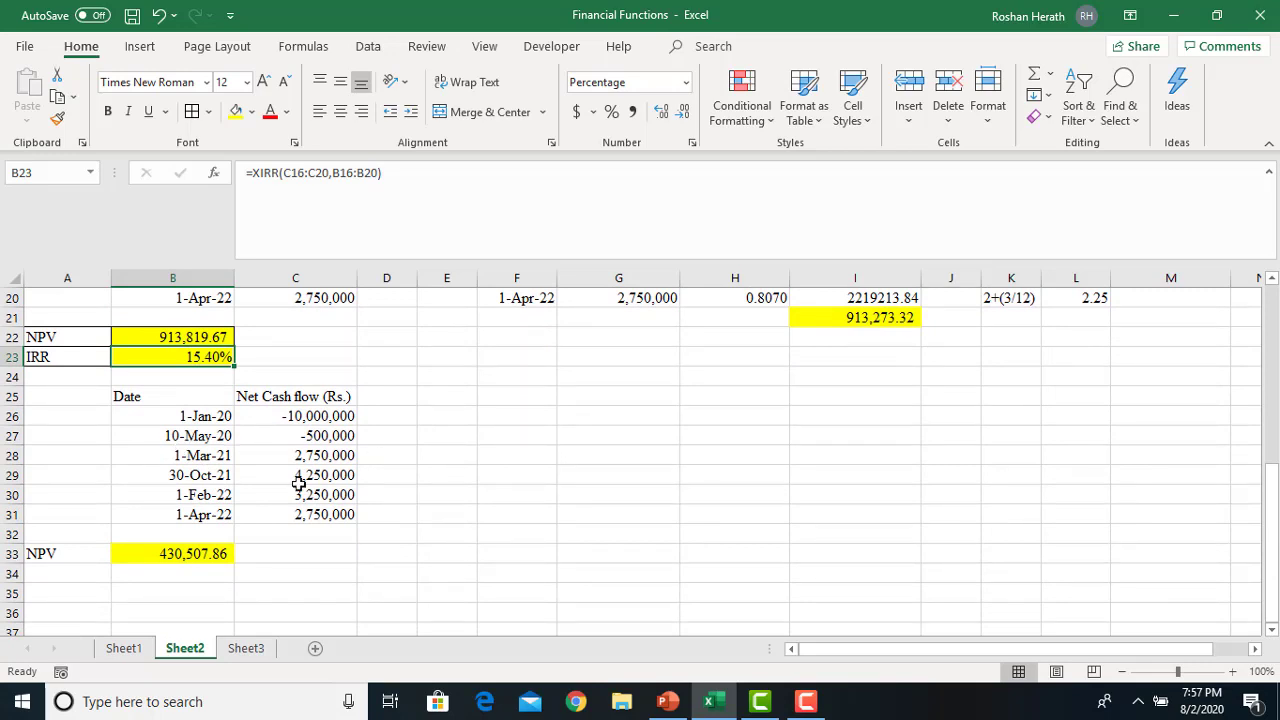
pyautogui.click(76, 577)
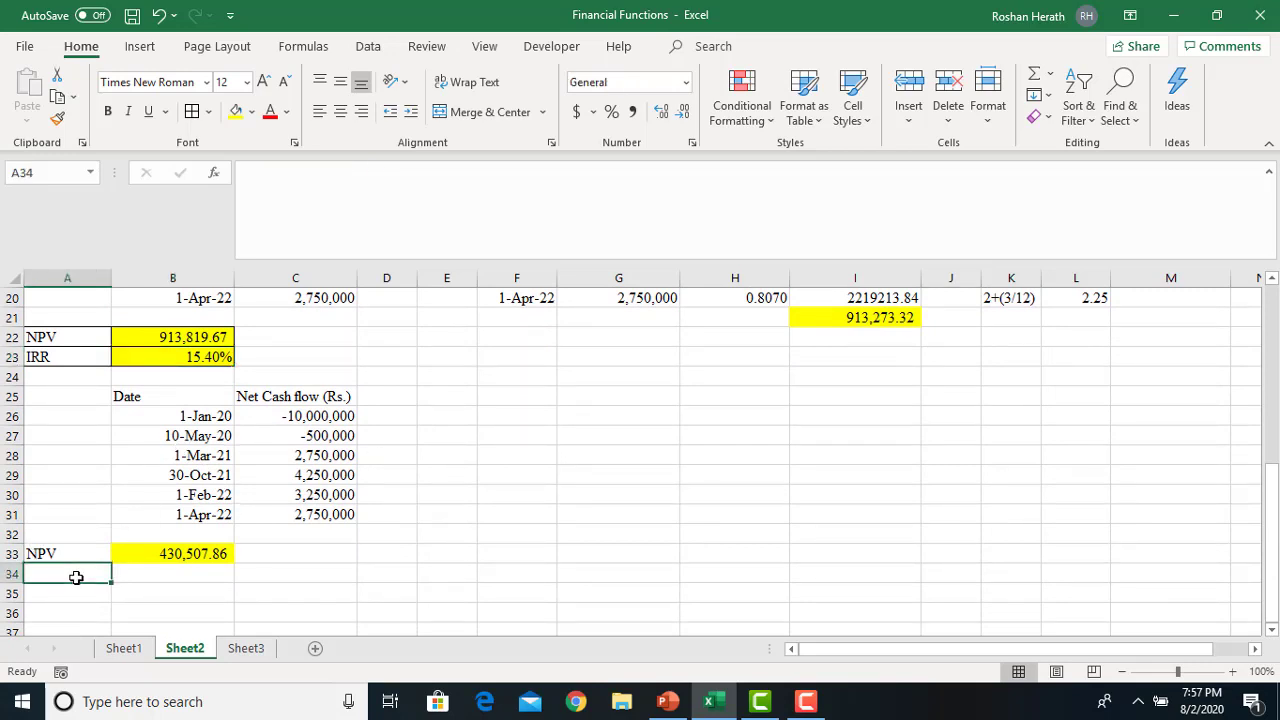
pyautogui.write('i')
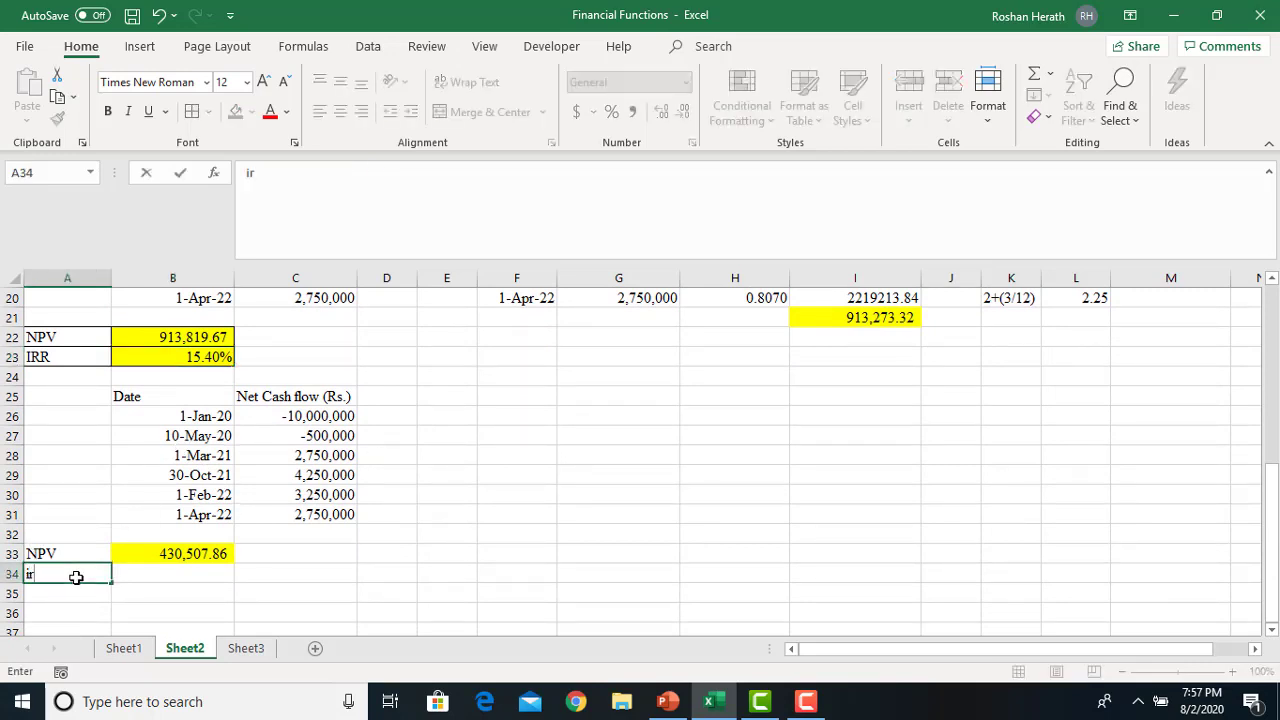
pyautogui.write('RR')
pyautogui.click(148, 577)
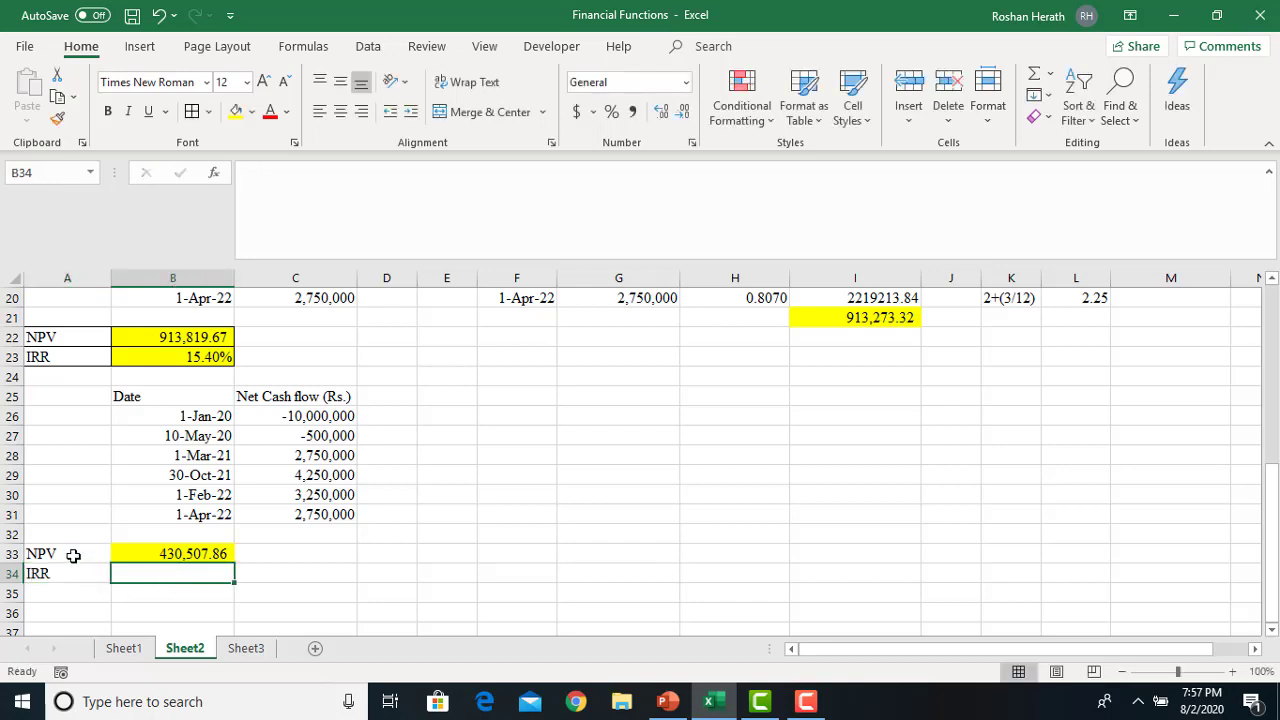
pyautogui.moveTo(73, 555); pyautogui.dragTo(148, 572)
pyautogui.click(189, 113)
# - Calculate XIRR in B34 using values C26:C31 and dates B26:B31
pyautogui.click(173, 575)
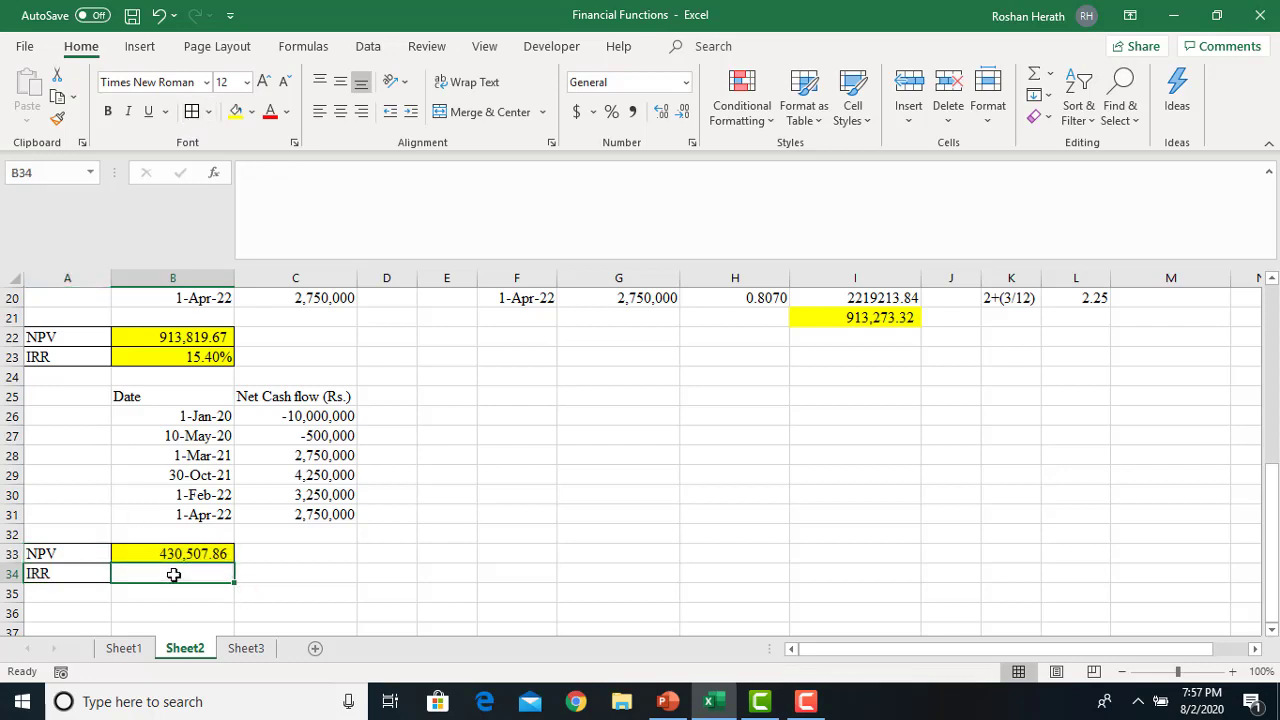
pyautogui.write('=XI')
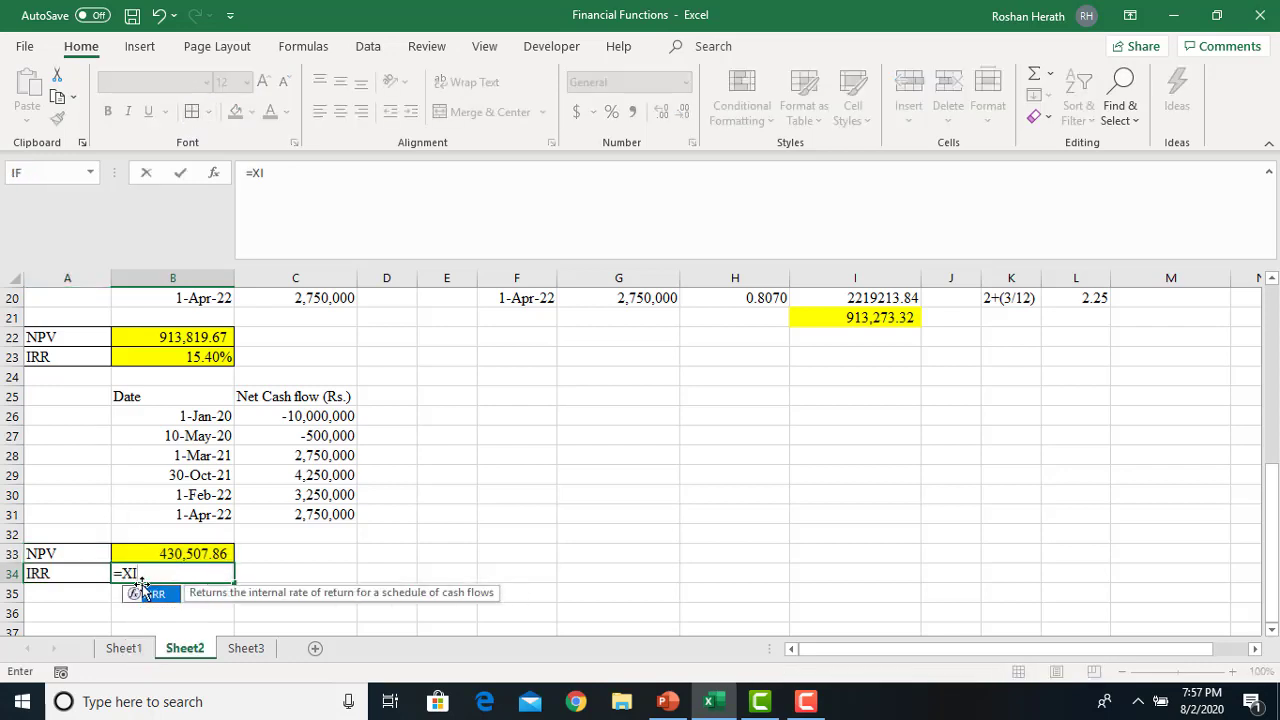
pyautogui.doubleClick(150, 594)
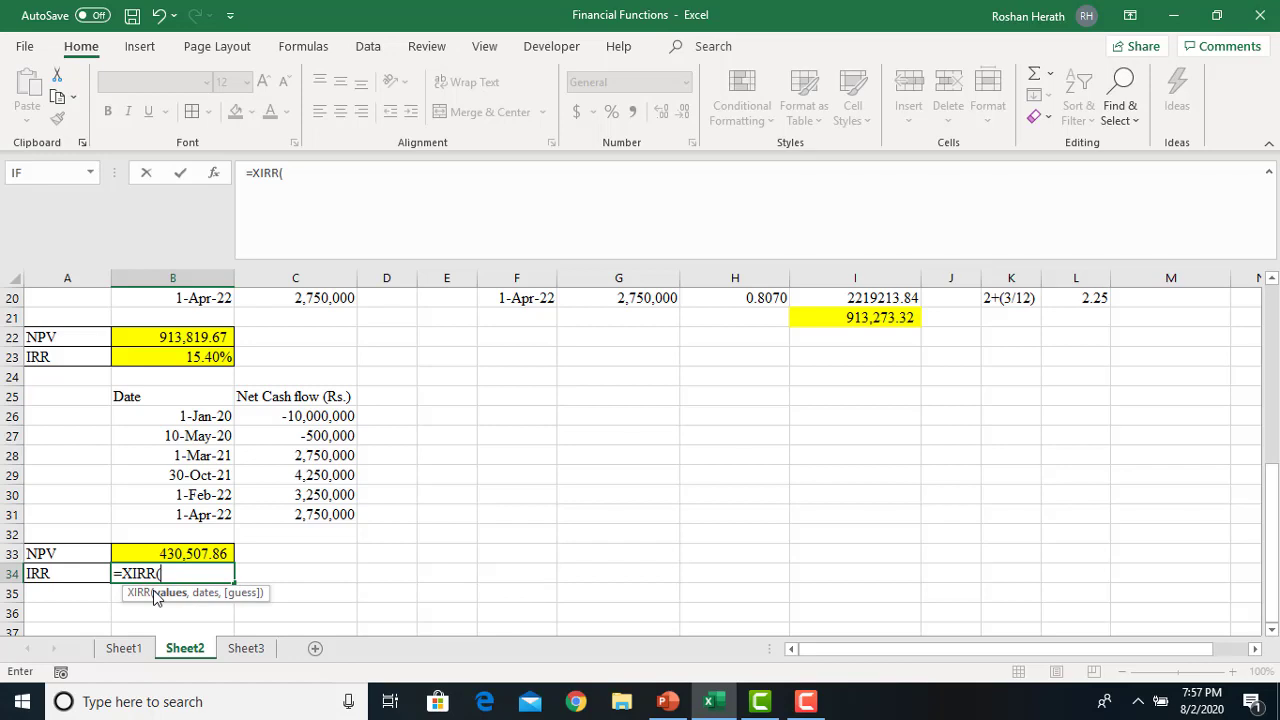
pyautogui.click(213, 174)
pyautogui.moveTo(297, 416); pyautogui.dragTo(297, 514)
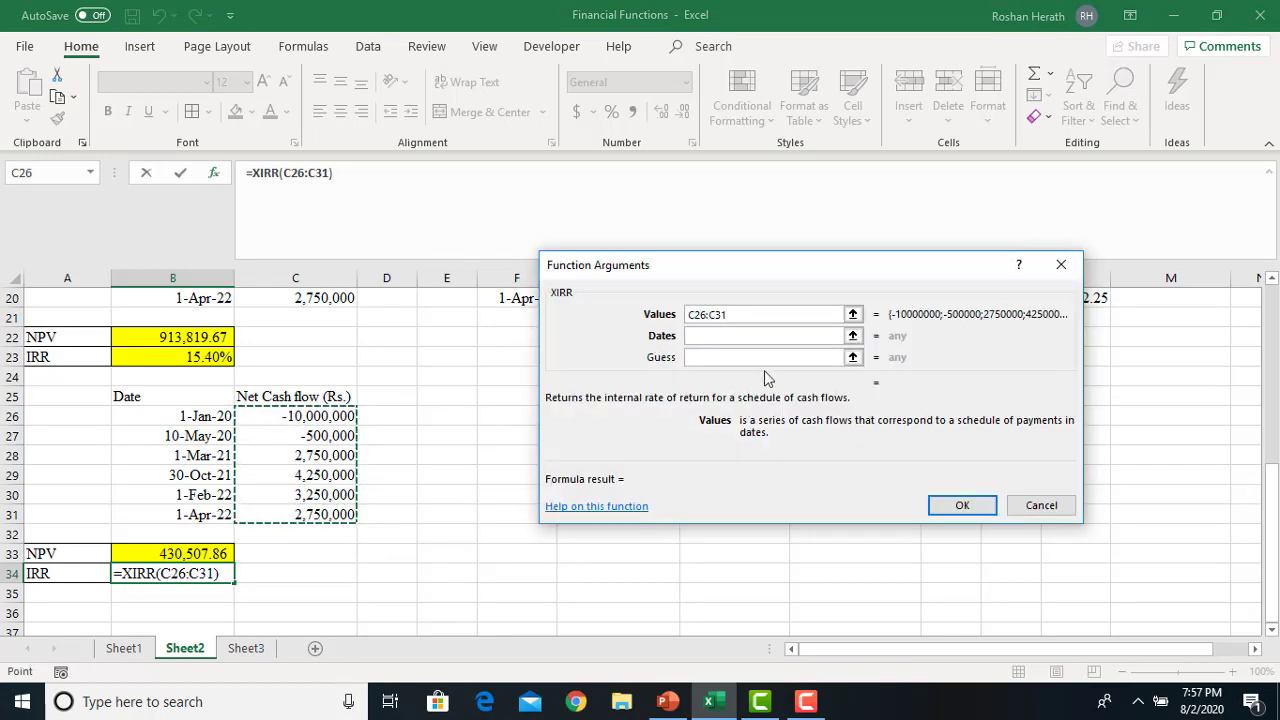
pyautogui.click(722, 337)
pyautogui.moveTo(184, 416); pyautogui.dragTo(172, 514)
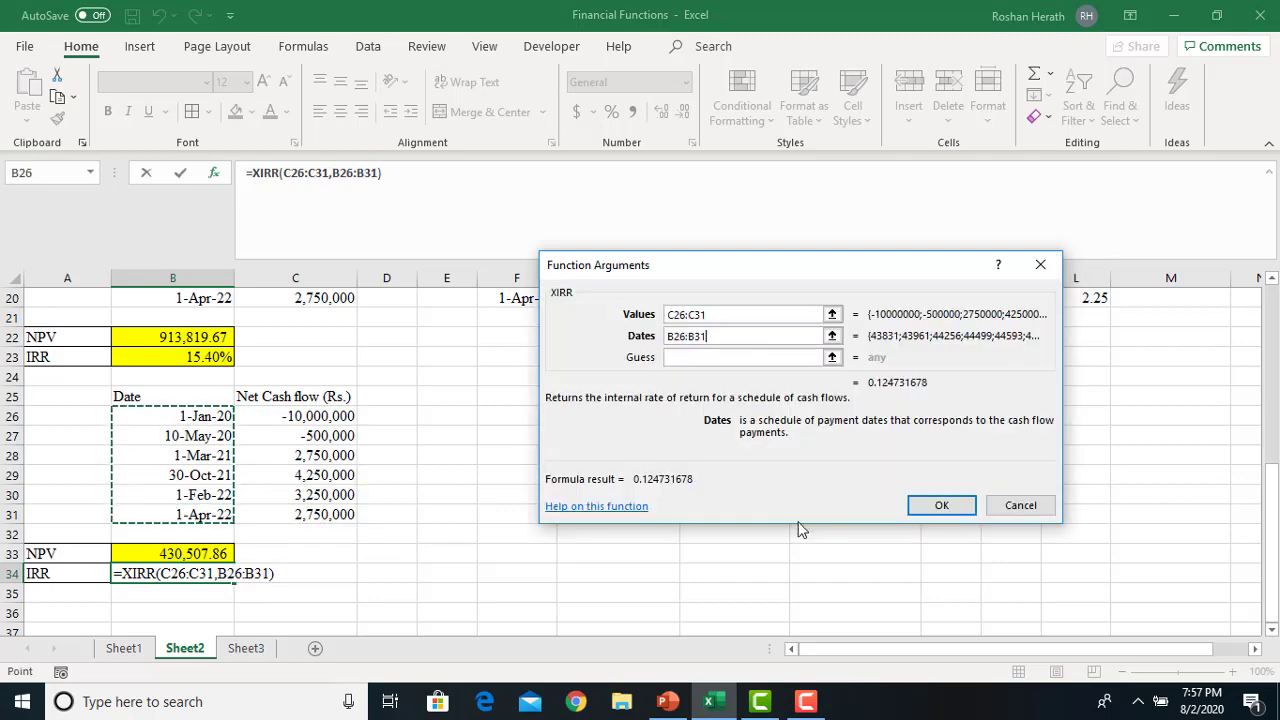
pyautogui.click(934, 510)
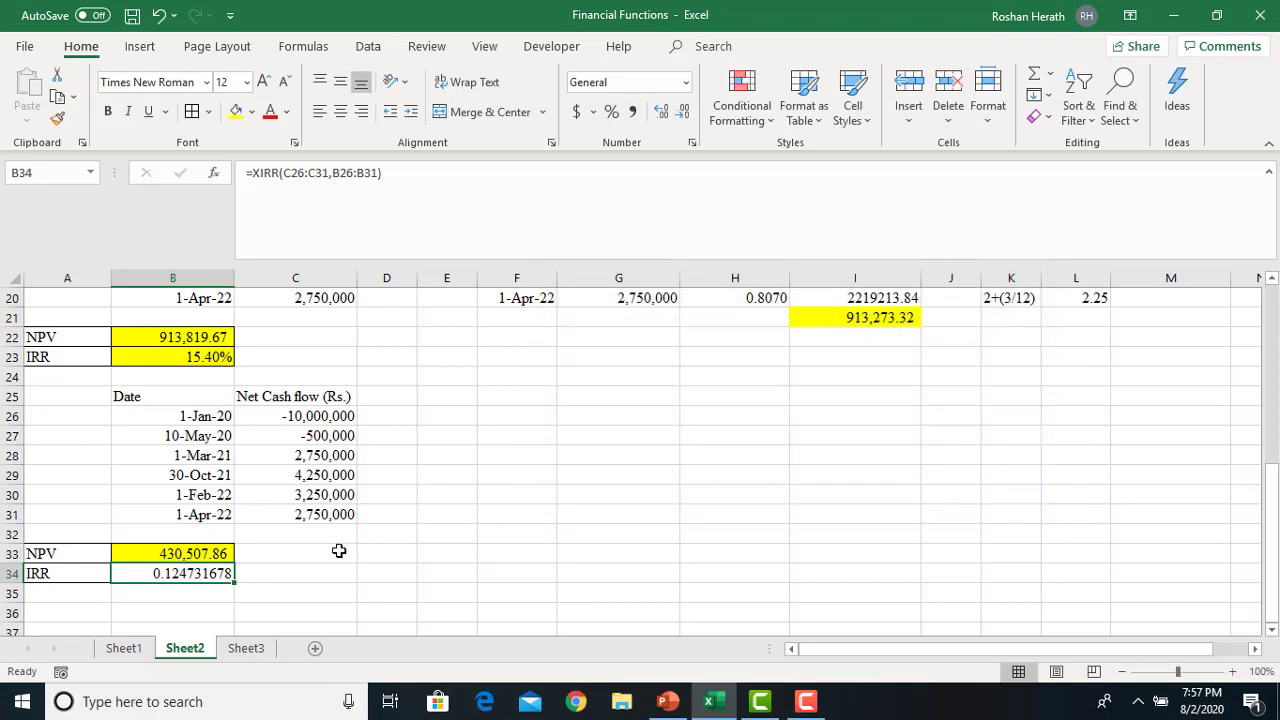
# - Format the XIRR result in B34 as a percentage with two decimals and fill the cell yellow
pyautogui.click(611, 112)
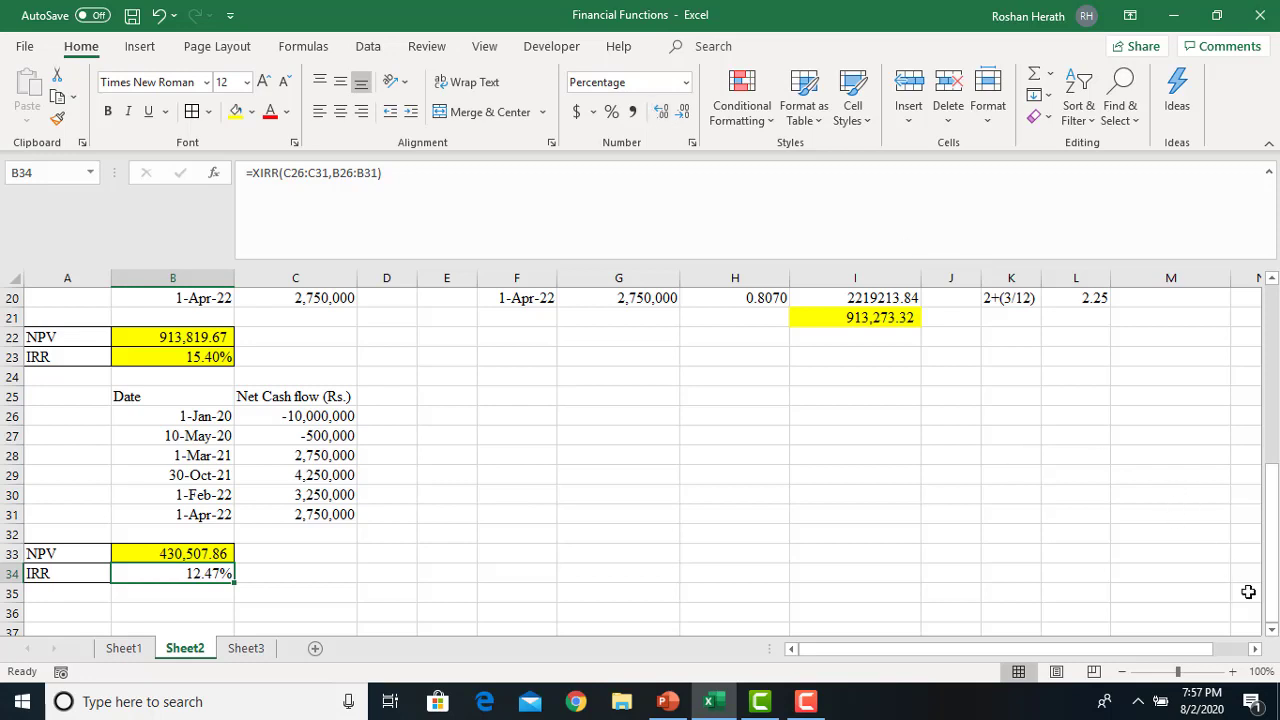
pyautogui.moveTo(81, 569); pyautogui.dragTo(140, 571)
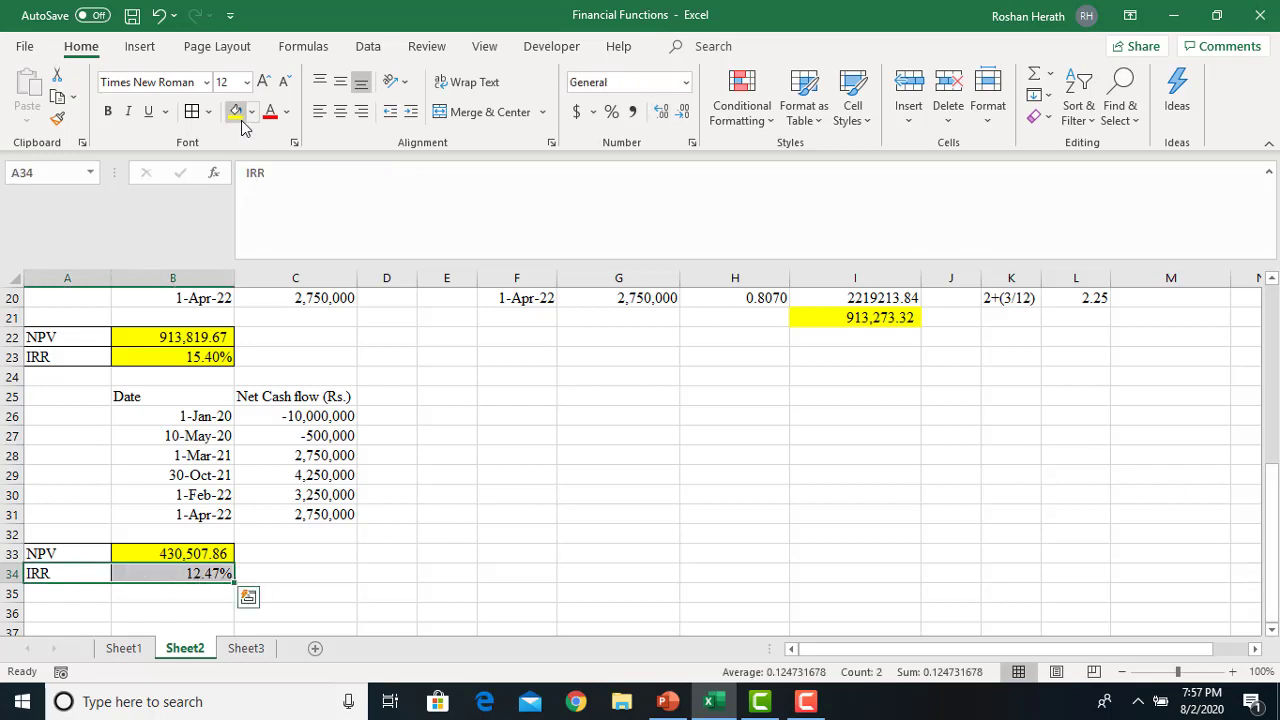
pyautogui.click(172, 573)
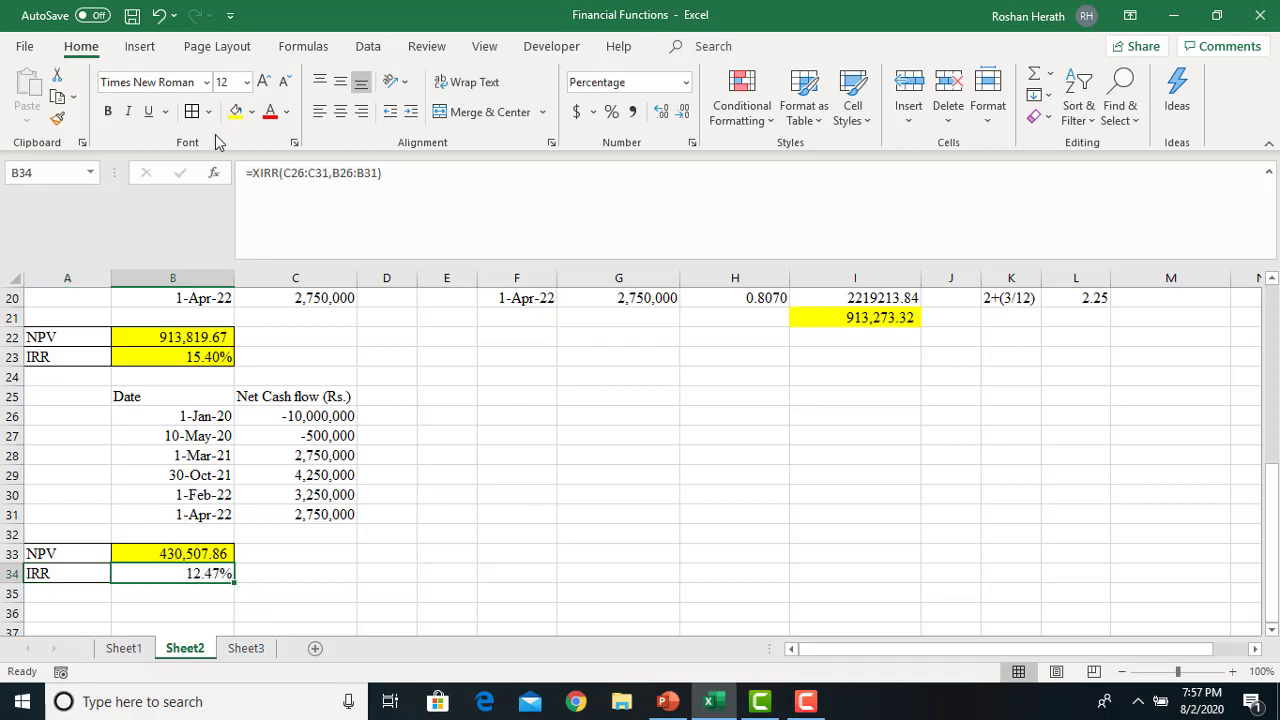
pyautogui.click(236, 111)
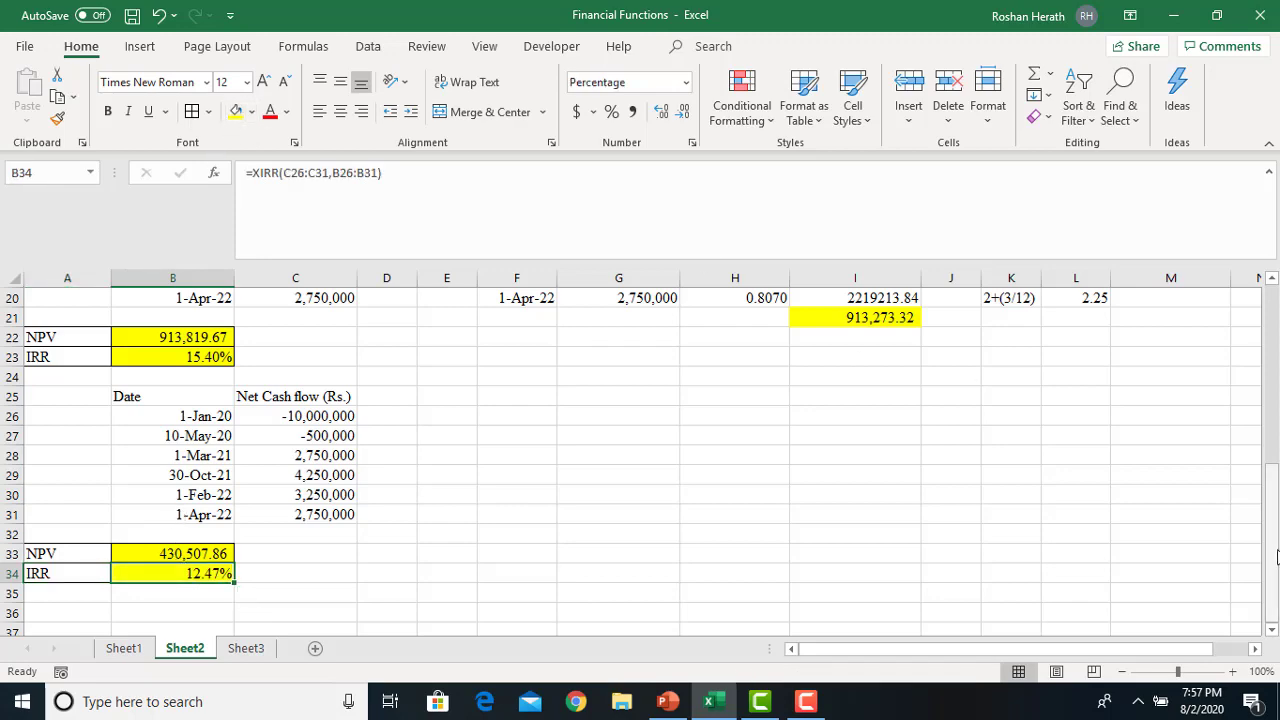
# - Enter the label NPV in C23, beside the first table's IRR result
pyautogui.moveTo(1275, 553); pyautogui.dragTo(1272, 495)
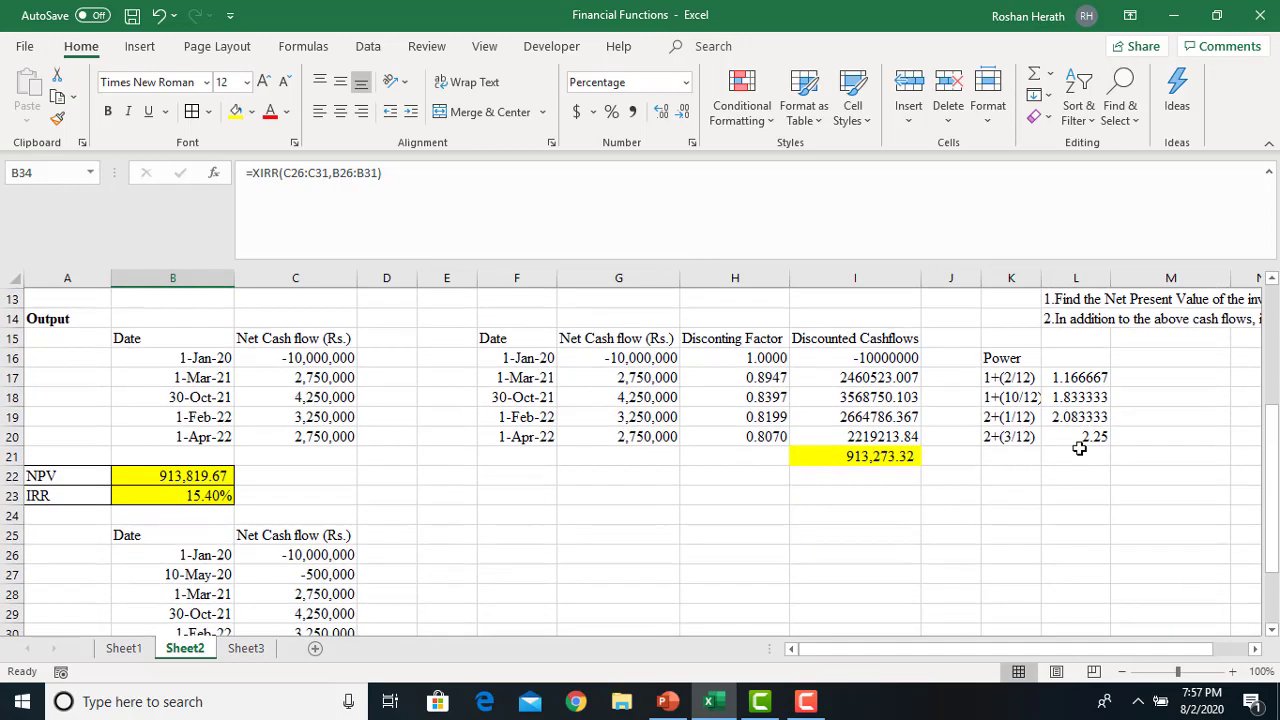
pyautogui.click(324, 488)
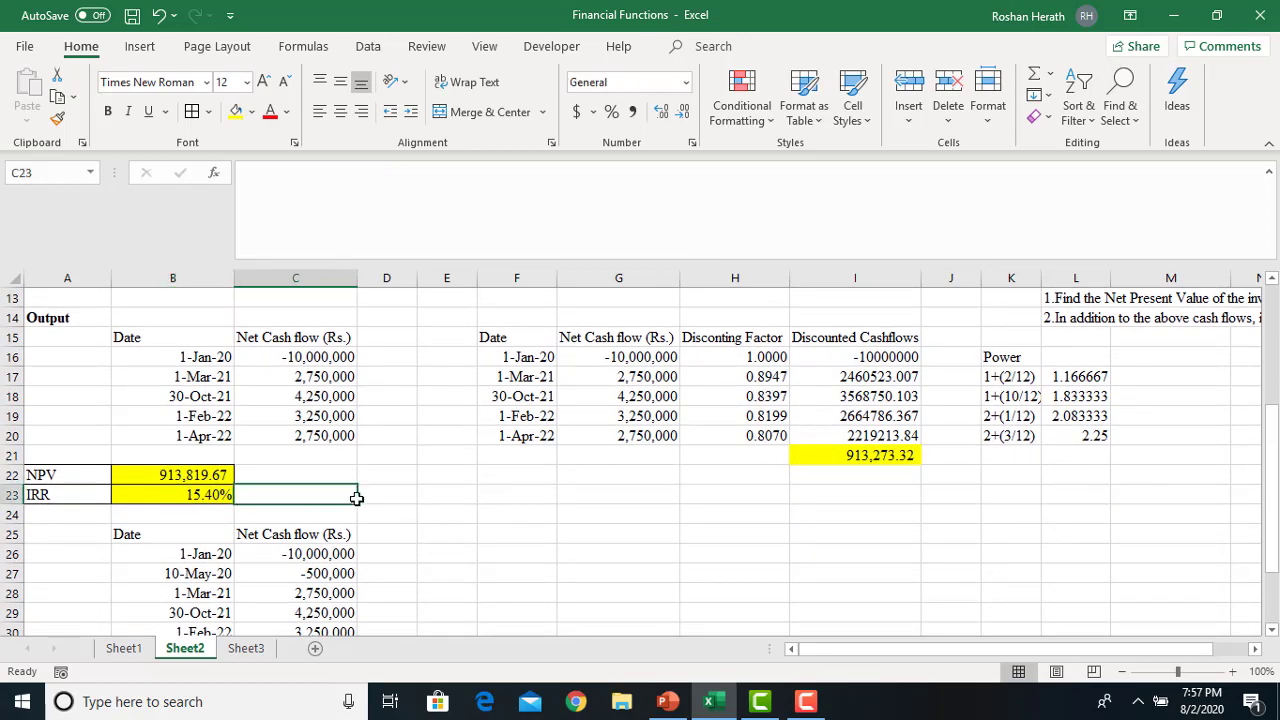
pyautogui.click(342, 476)
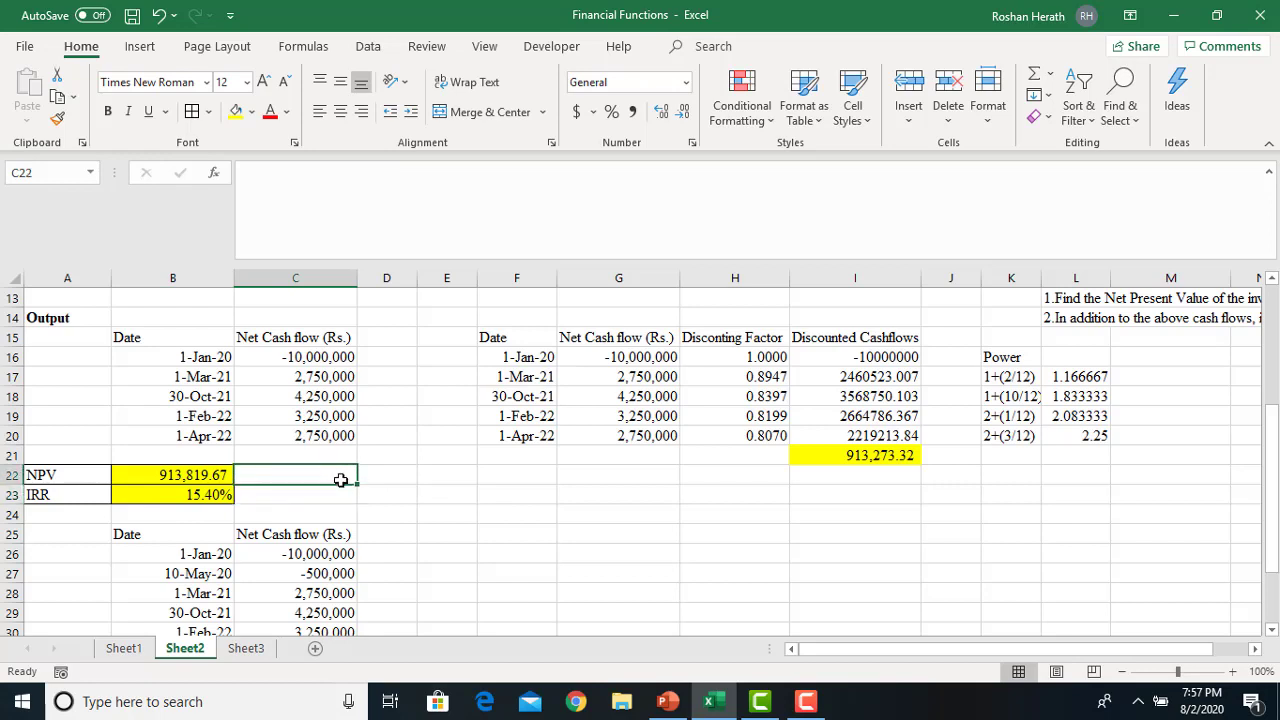
pyautogui.click(339, 489)
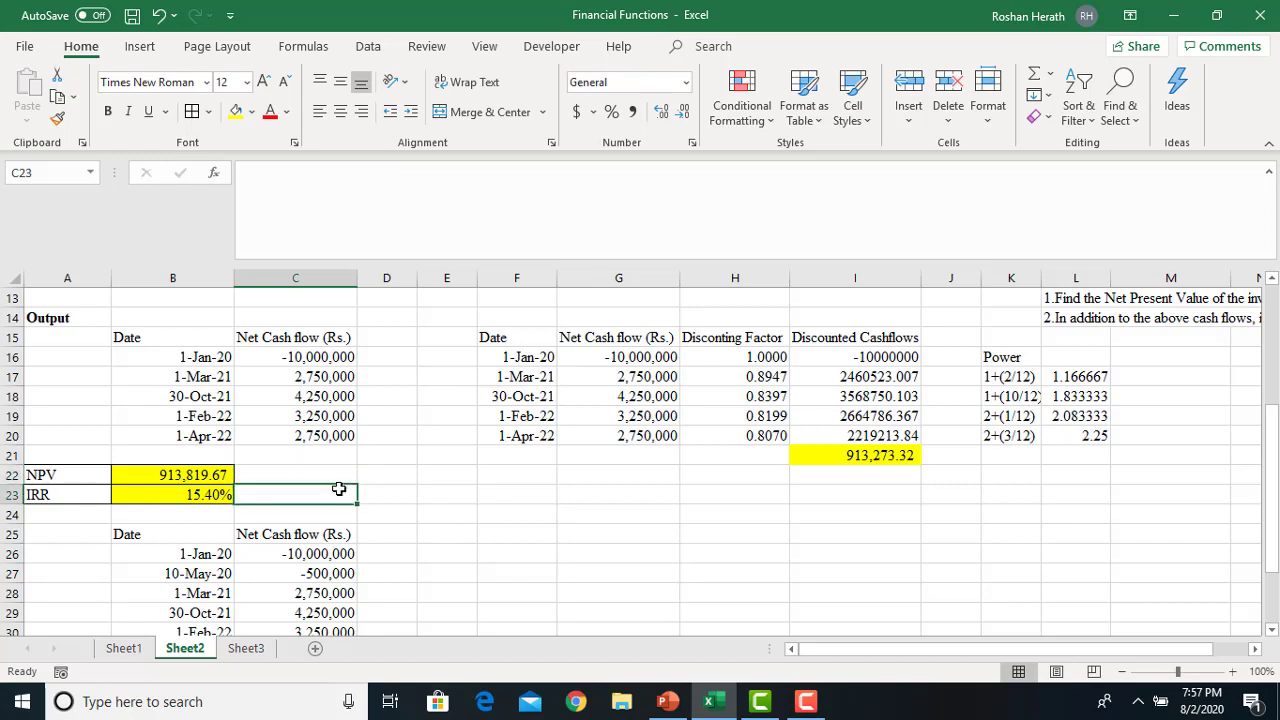
pyautogui.write('m')
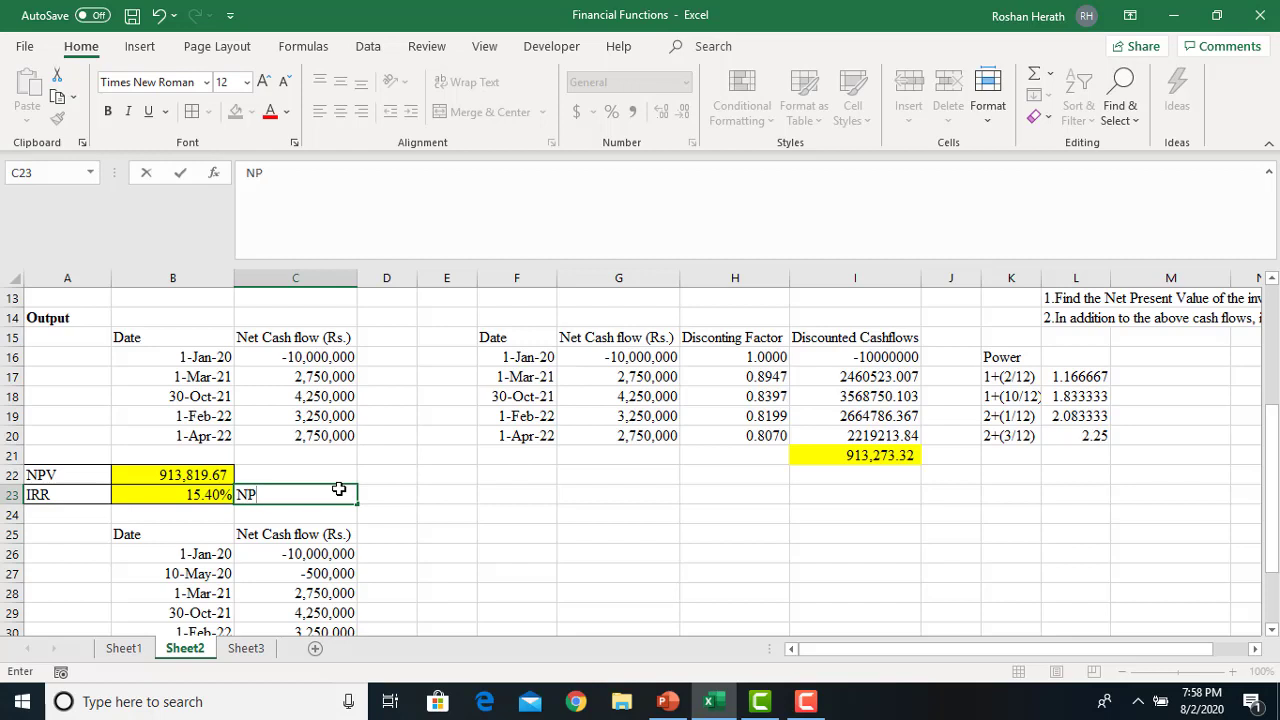
pyautogui.click(382, 494)
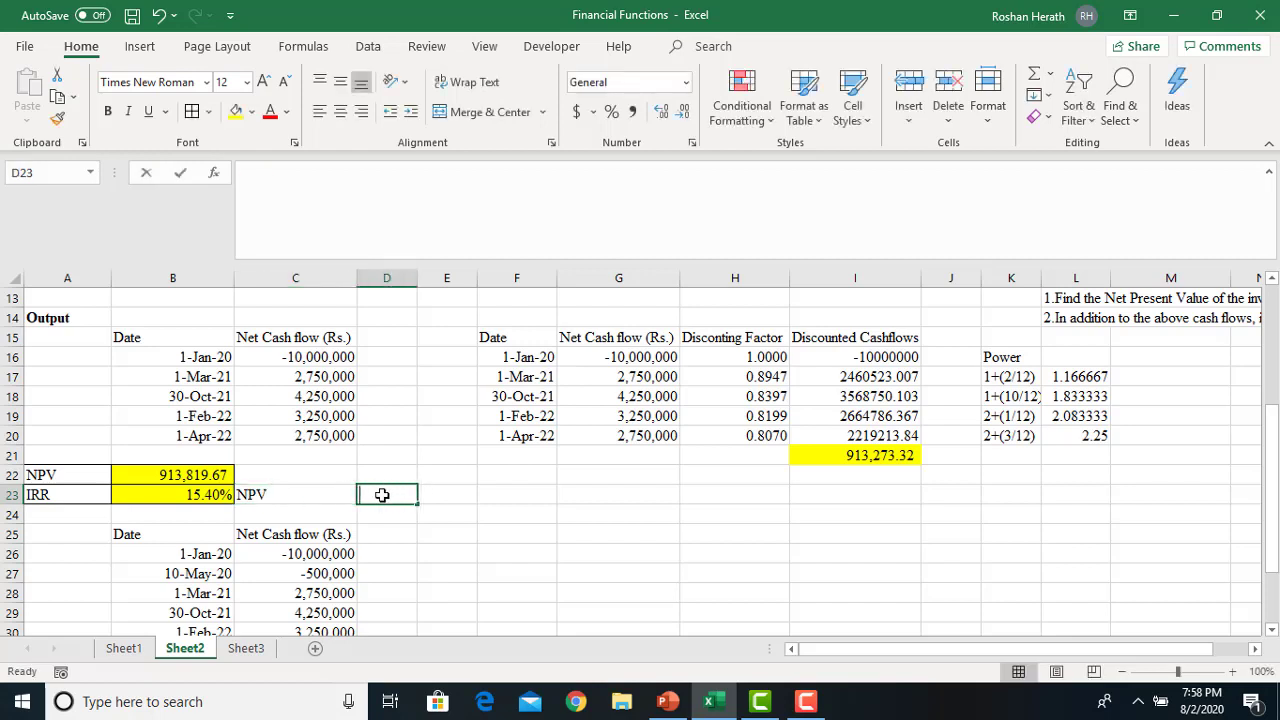
# - Calculate XNPV in D23 using rate B23, values C16:C20 and dates B16:B20
pyautogui.write('=X')
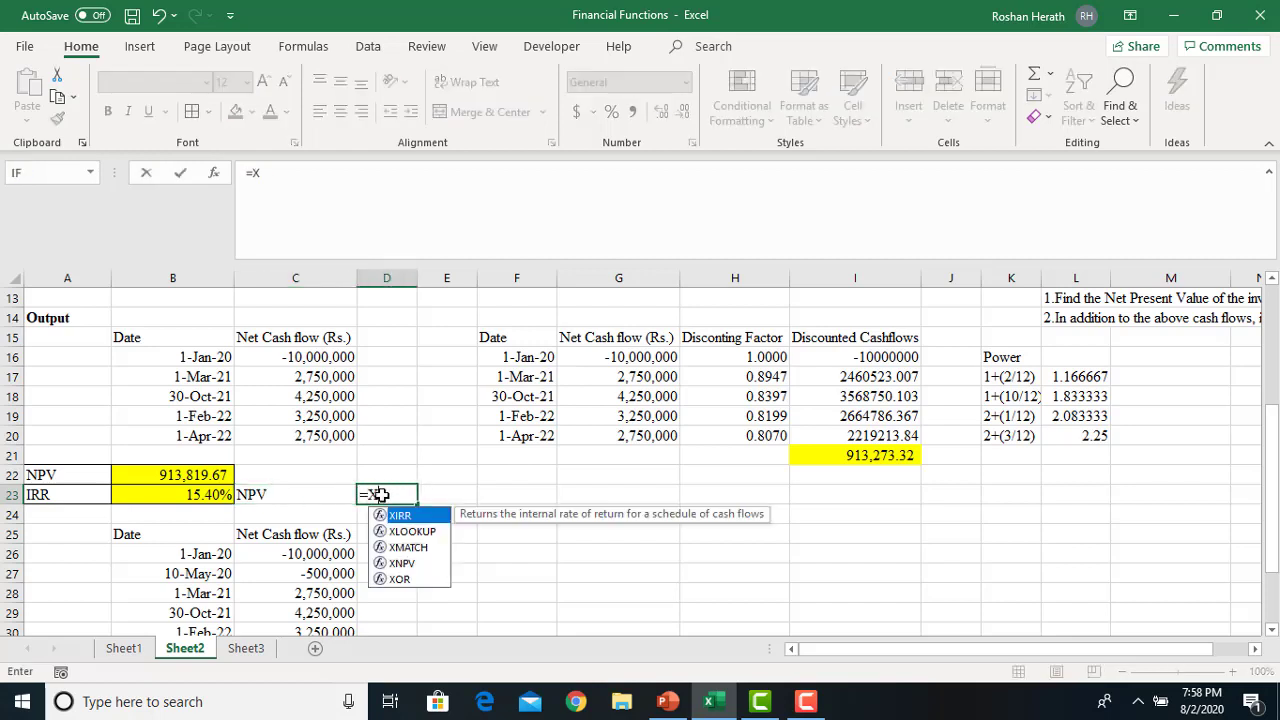
pyautogui.write('N')
pyautogui.doubleClick(402, 516)
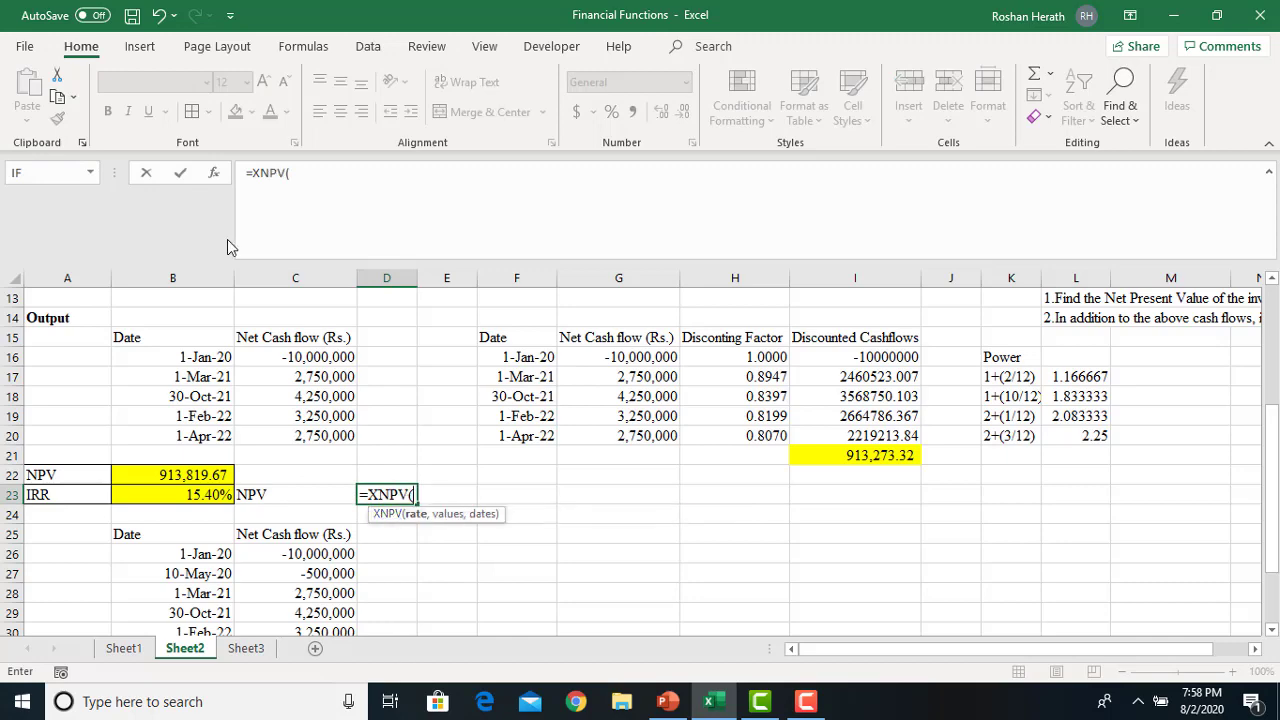
pyautogui.click(216, 174)
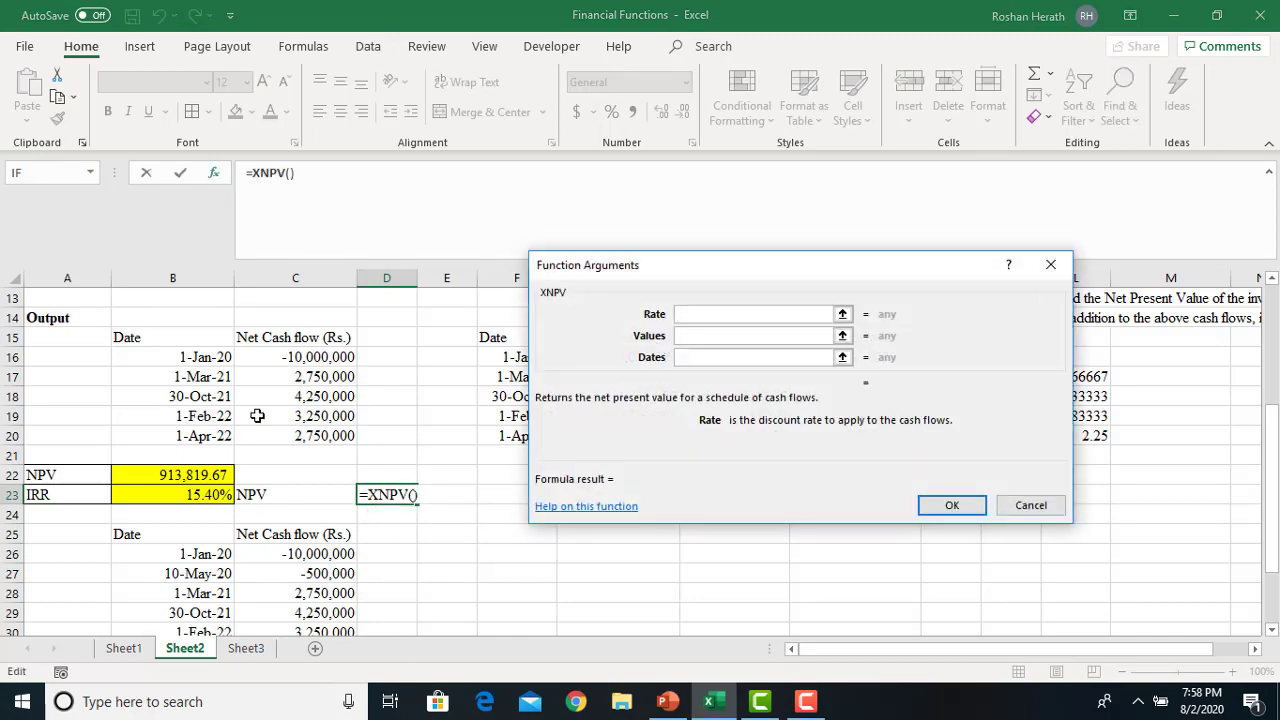
pyautogui.click(187, 497)
pyautogui.click(694, 338)
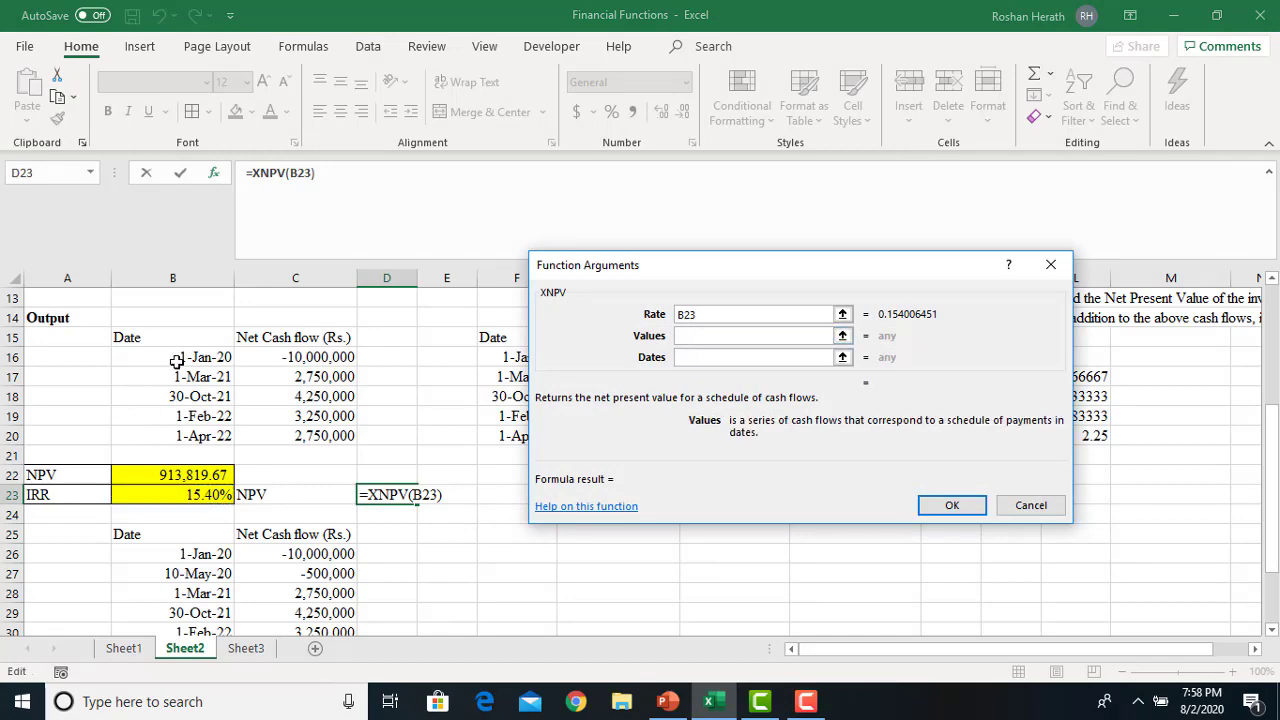
pyautogui.moveTo(280, 358); pyautogui.dragTo(287, 436)
pyautogui.press('Tab')
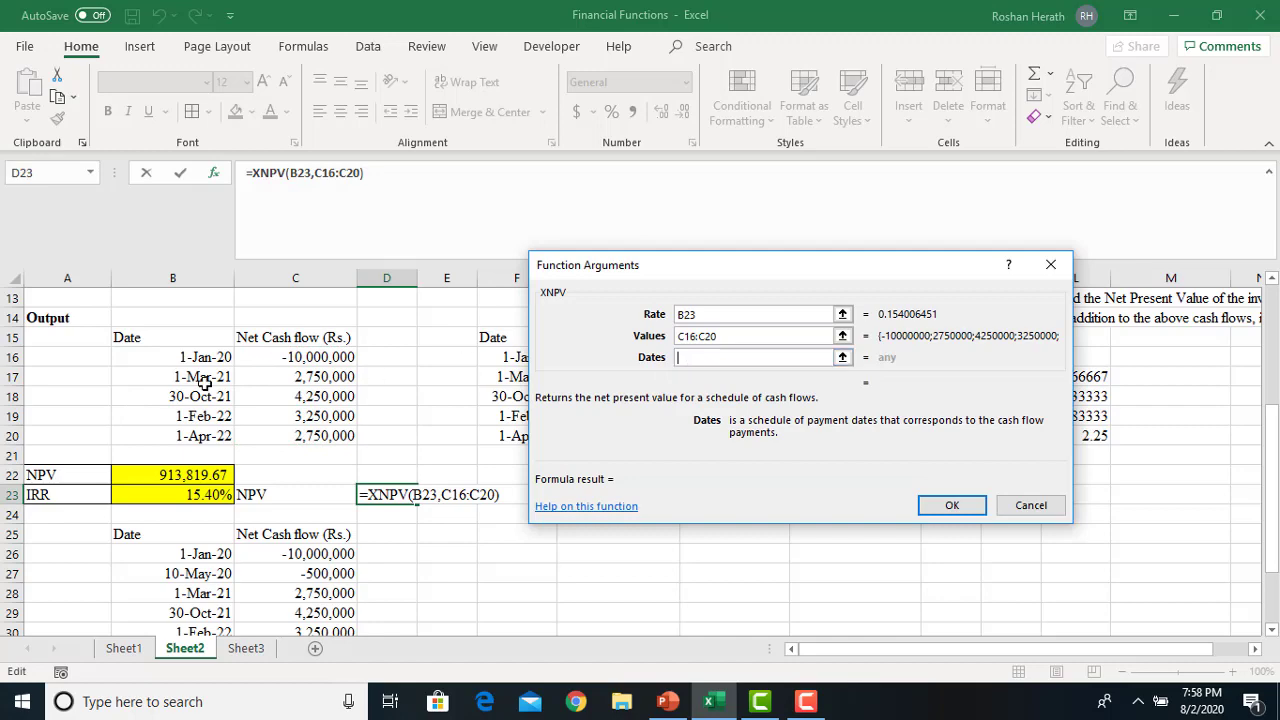
pyautogui.moveTo(200, 358); pyautogui.dragTo(200, 436)
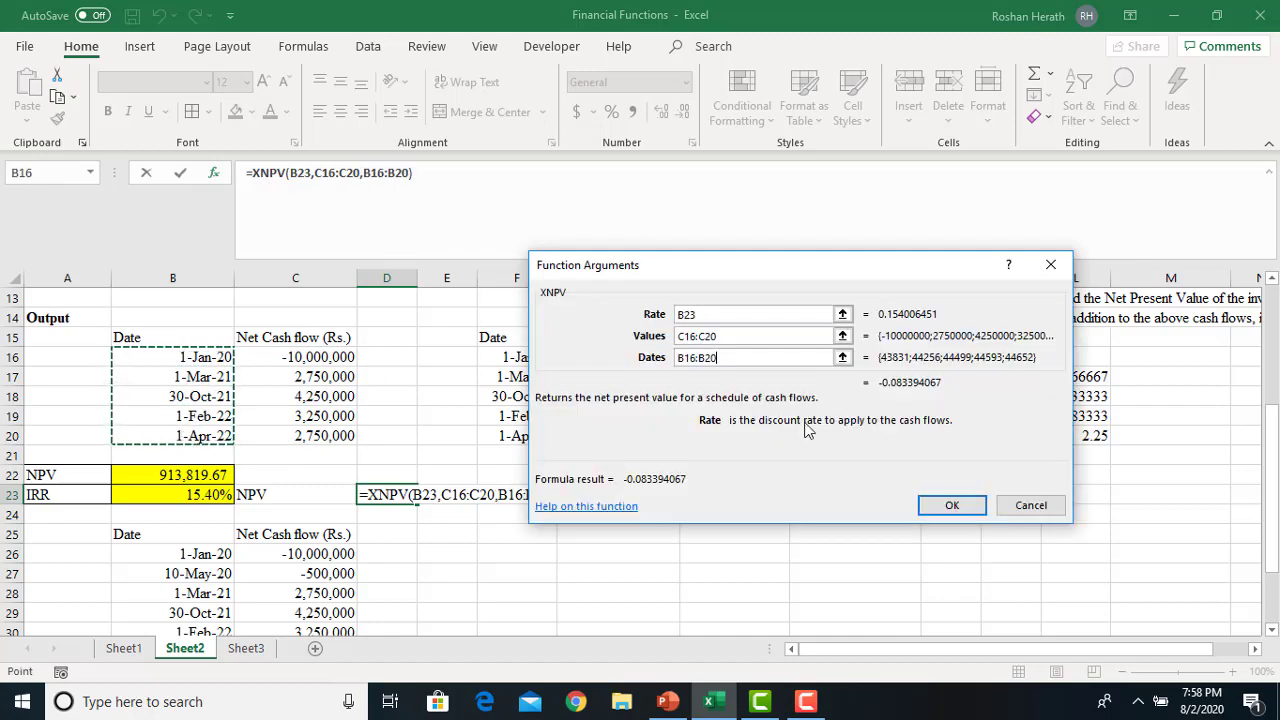
pyautogui.click(946, 506)
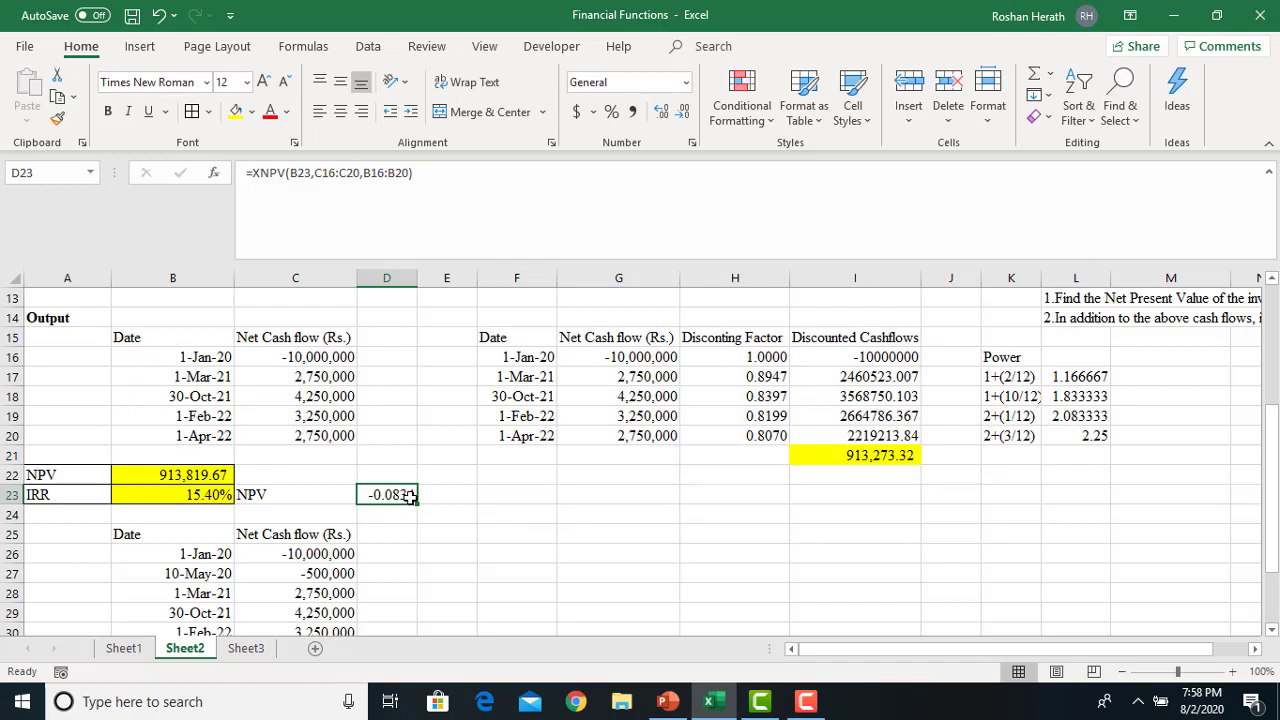
# - Format the XNPV result in D23 as a number with zero decimals and fill the cell yellow
pyautogui.click(662, 118)
pyautogui.click(685, 116)
pyautogui.click(685, 116)
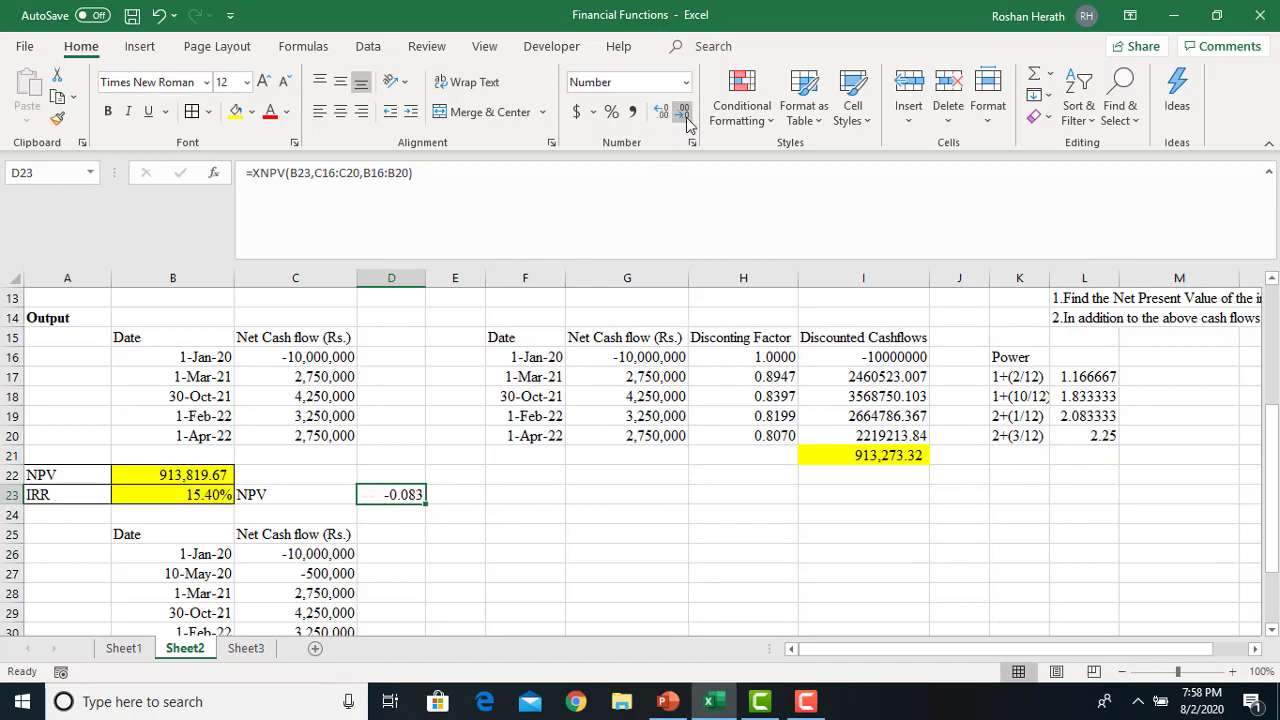
pyautogui.click(685, 116)
pyautogui.click(685, 116)
pyautogui.click(685, 116)
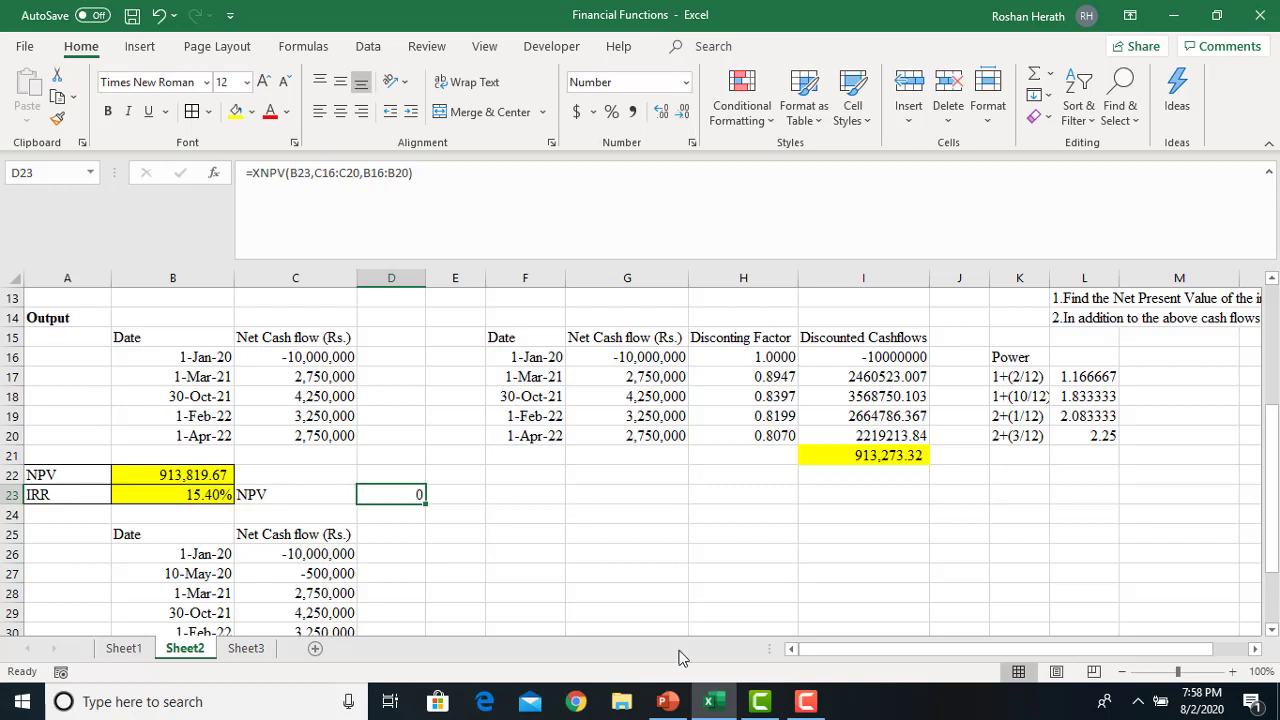
pyautogui.click(237, 112)
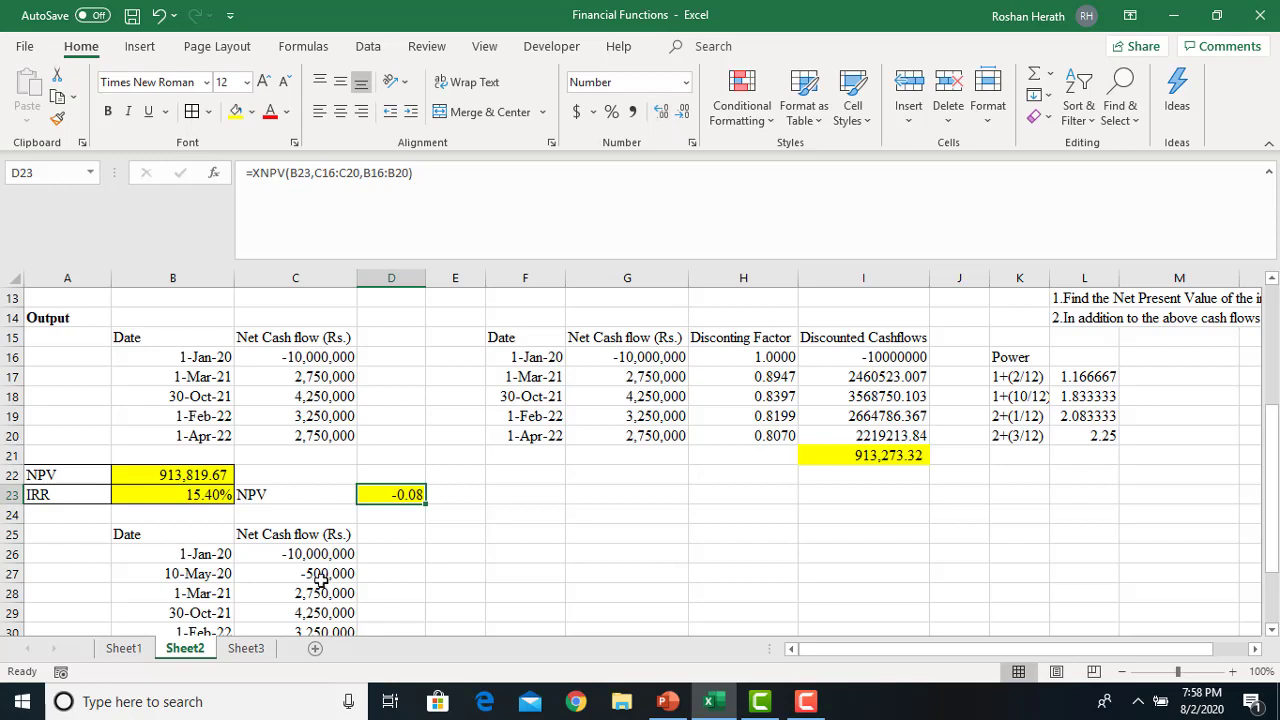
pyautogui.click(658, 115)
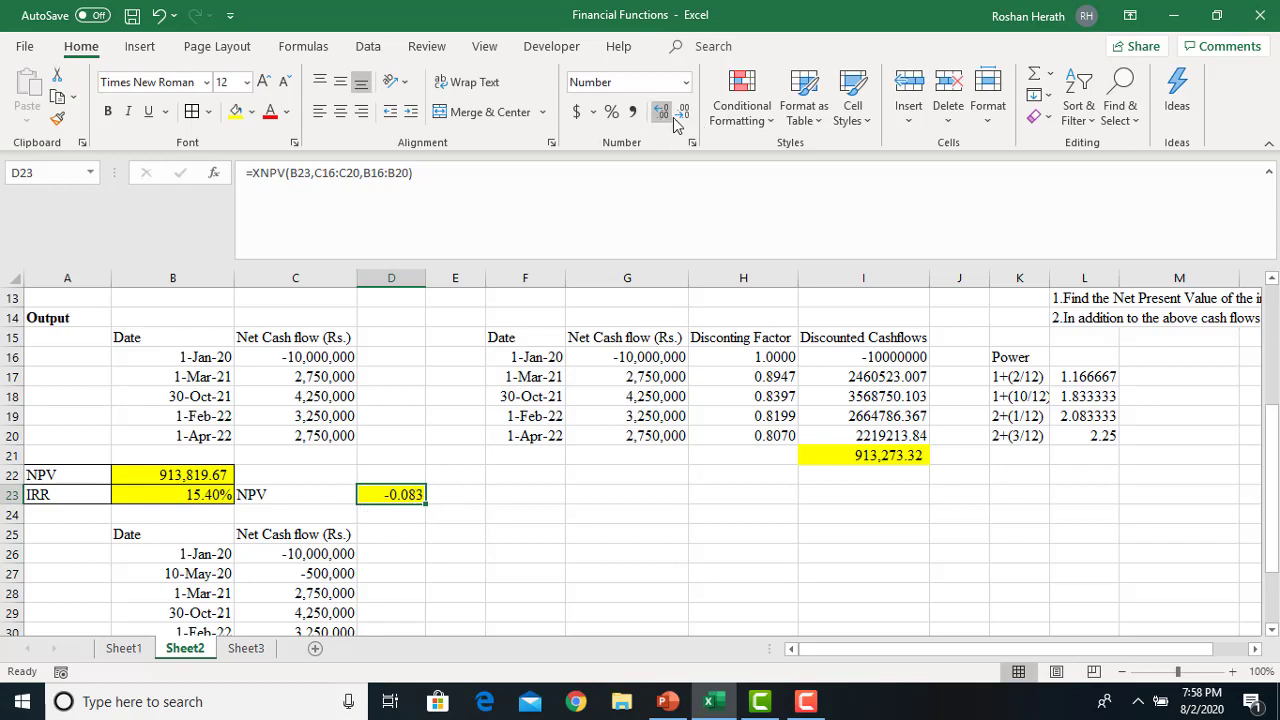
pyautogui.click(679, 115)
pyautogui.click(679, 115)
pyautogui.click(679, 115)
# - Enter the label NPV in C34, beside the second table's IRR result
pyautogui.moveTo(1272, 498); pyautogui.dragTo(1271, 522)
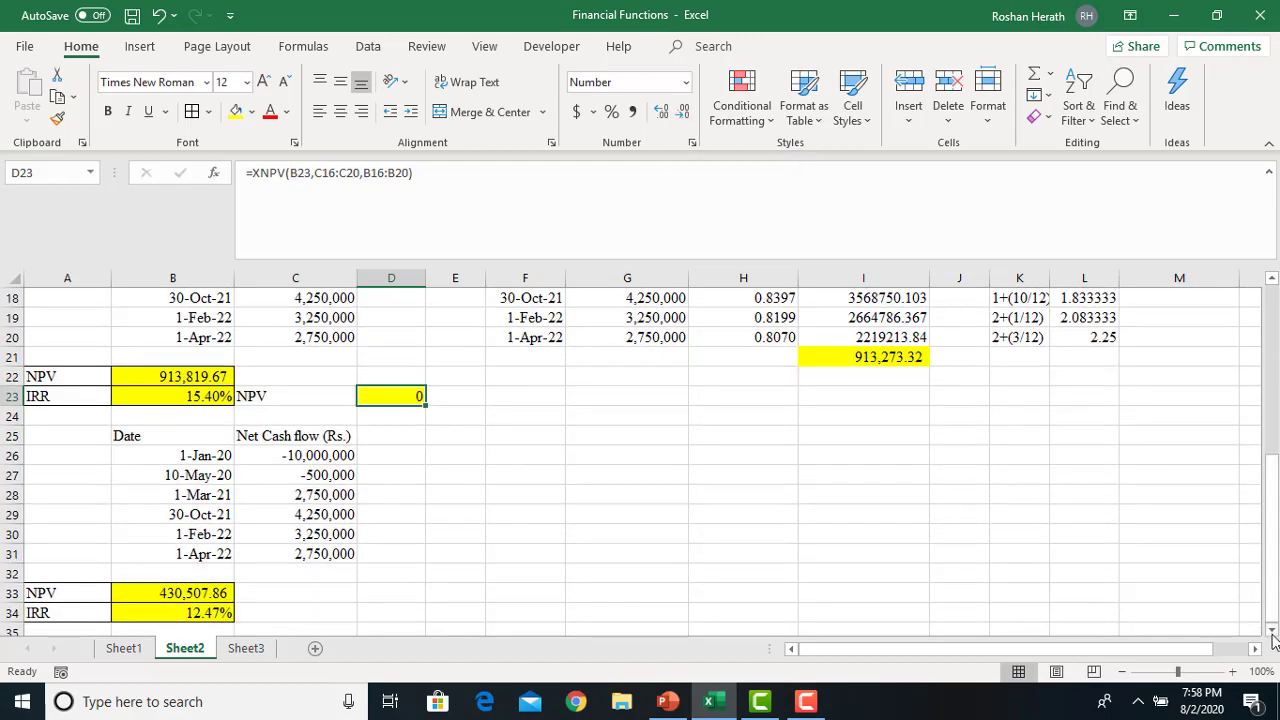
pyautogui.click(1272, 632)
pyautogui.click(1272, 632)
pyautogui.click(1272, 632)
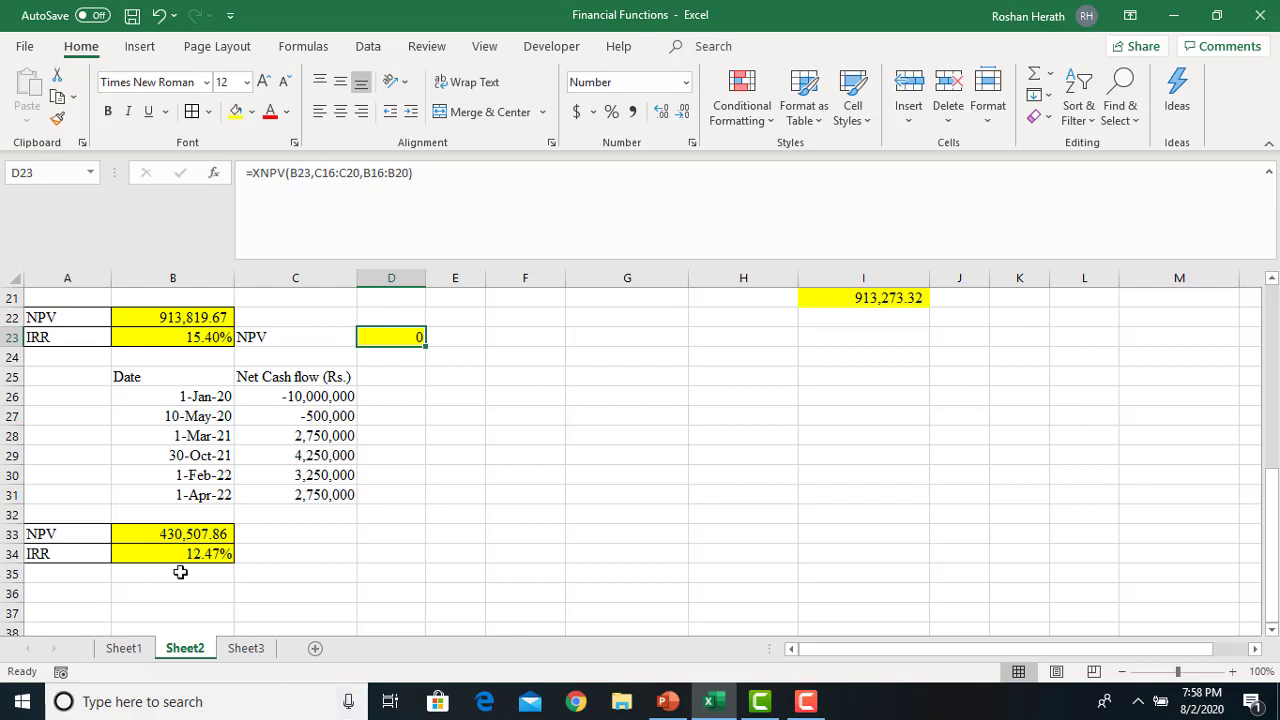
pyautogui.click(254, 562)
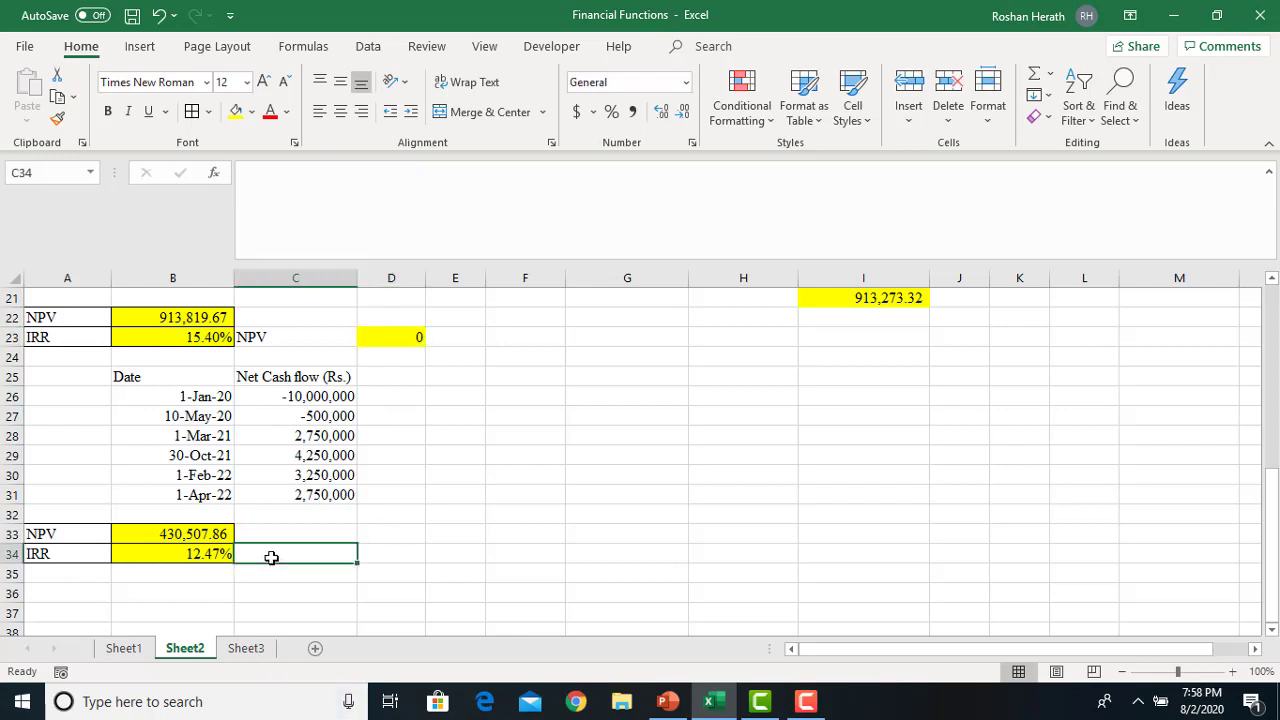
pyautogui.write('NPV')
pyautogui.click(392, 556)
pyautogui.write('=XI')
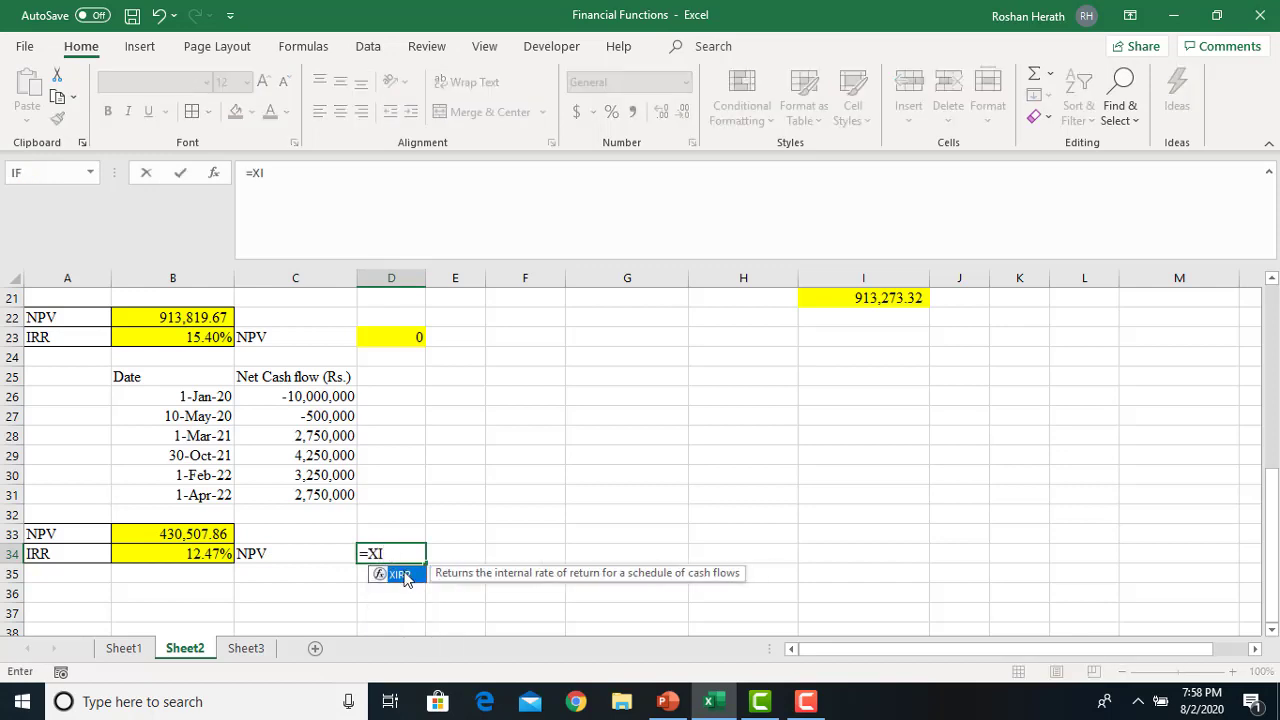
pyautogui.doubleClick(401, 575)
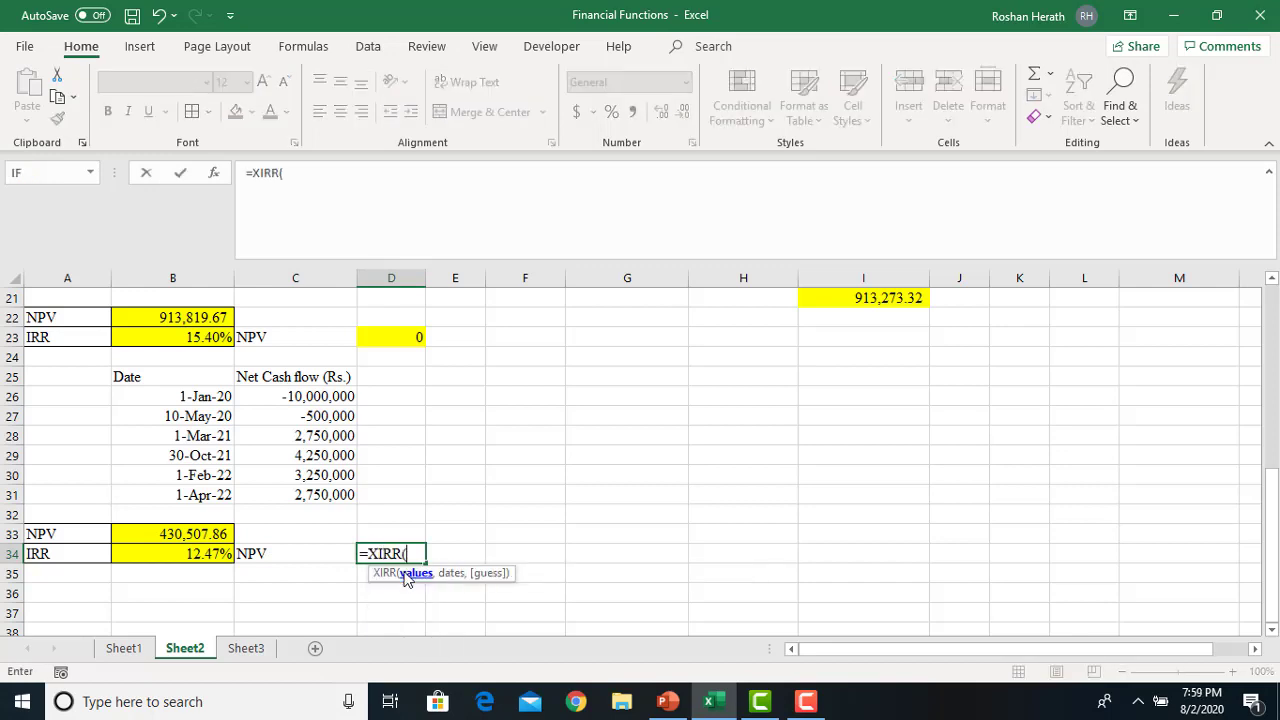
pyautogui.click(213, 174)
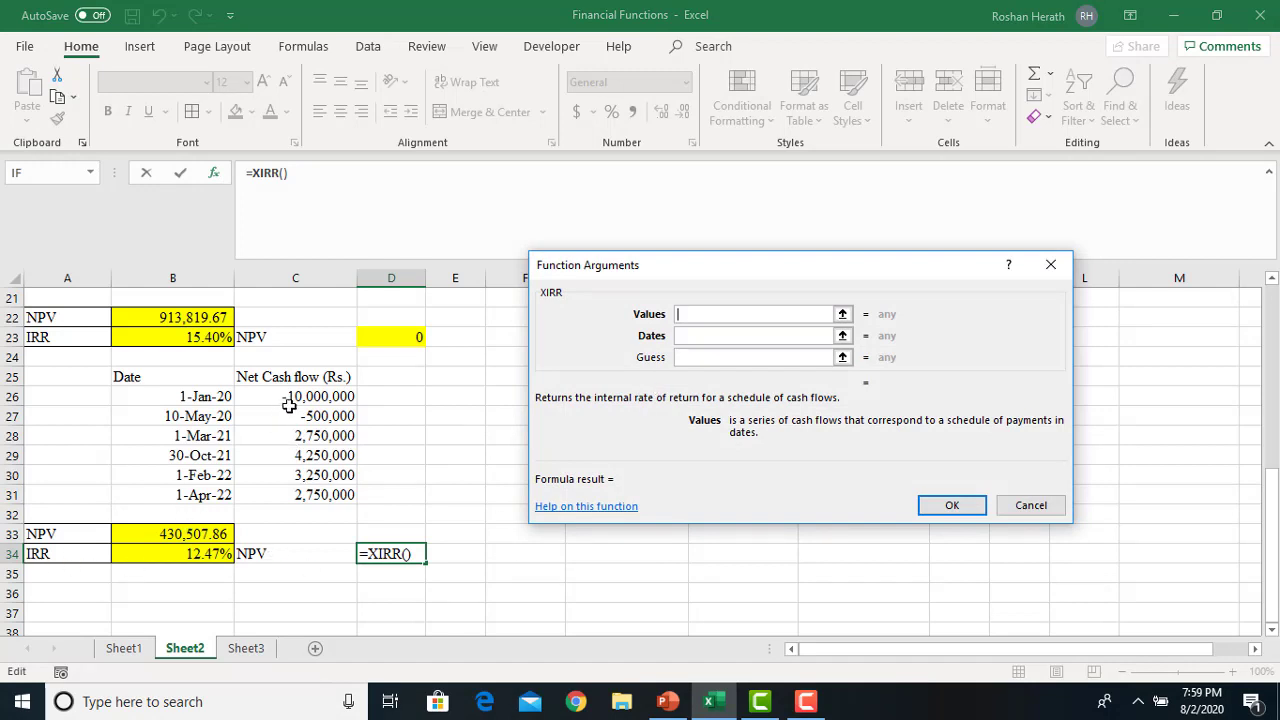
pyautogui.moveTo(290, 397); pyautogui.dragTo(335, 492)
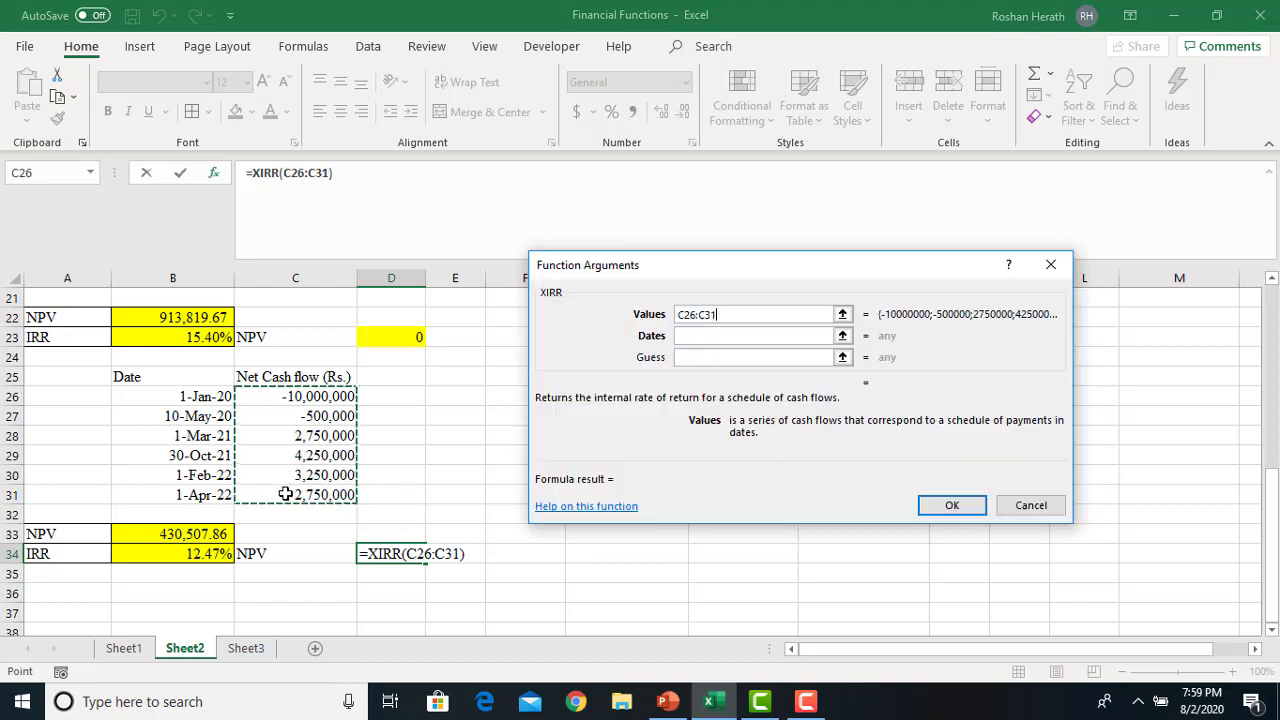
pyautogui.click(753, 336)
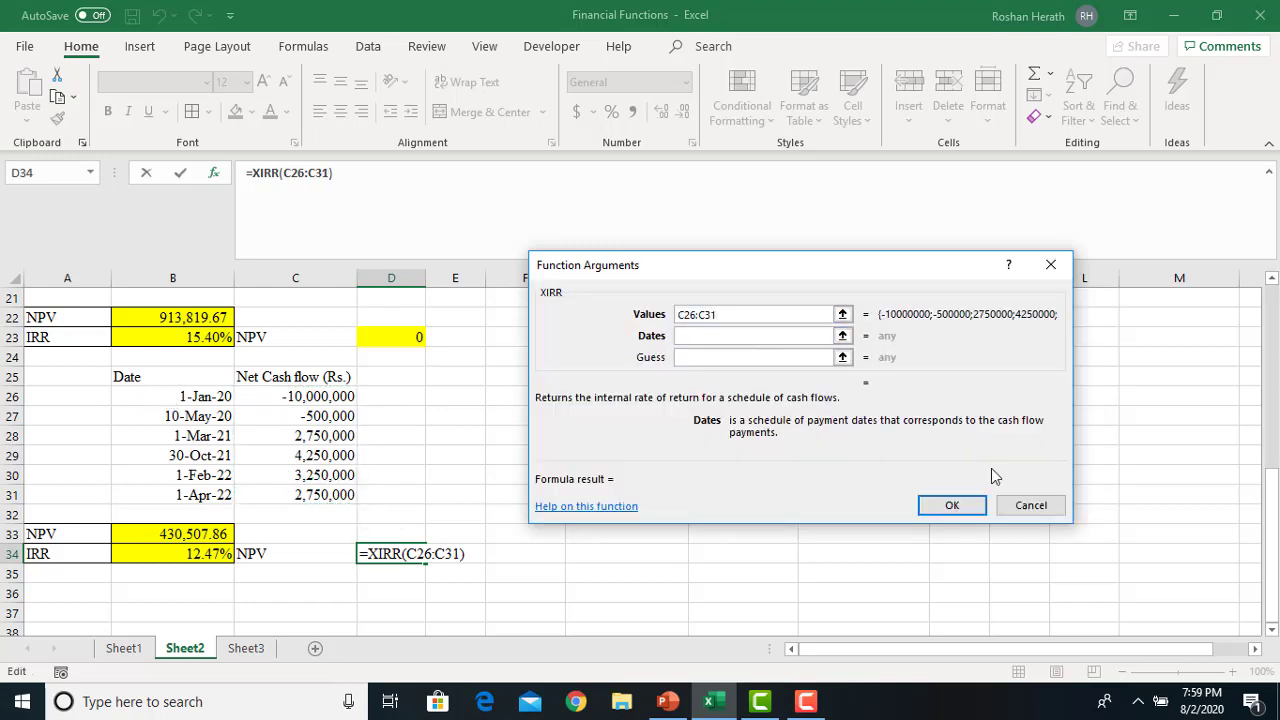
pyautogui.click(1030, 505)
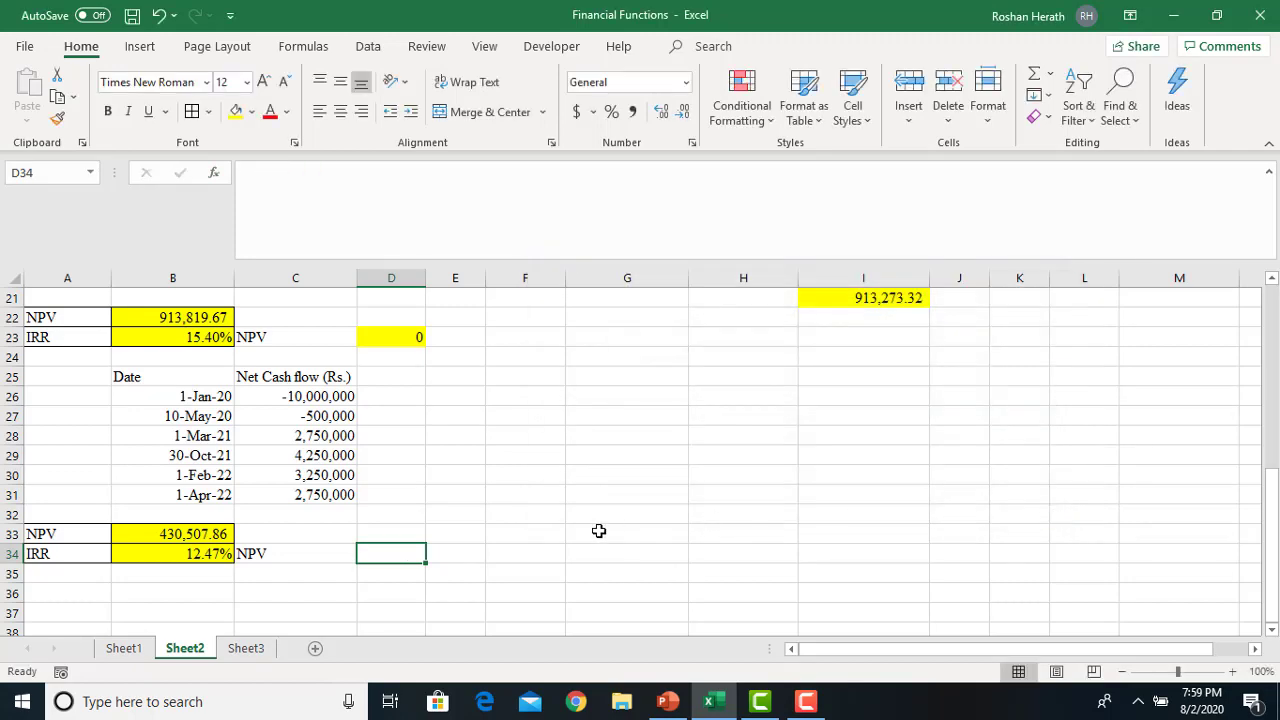
# - Calculate XNPV in D34 using rate B34, values C26:C31 and dates B26:B31
pyautogui.write('=XNP')
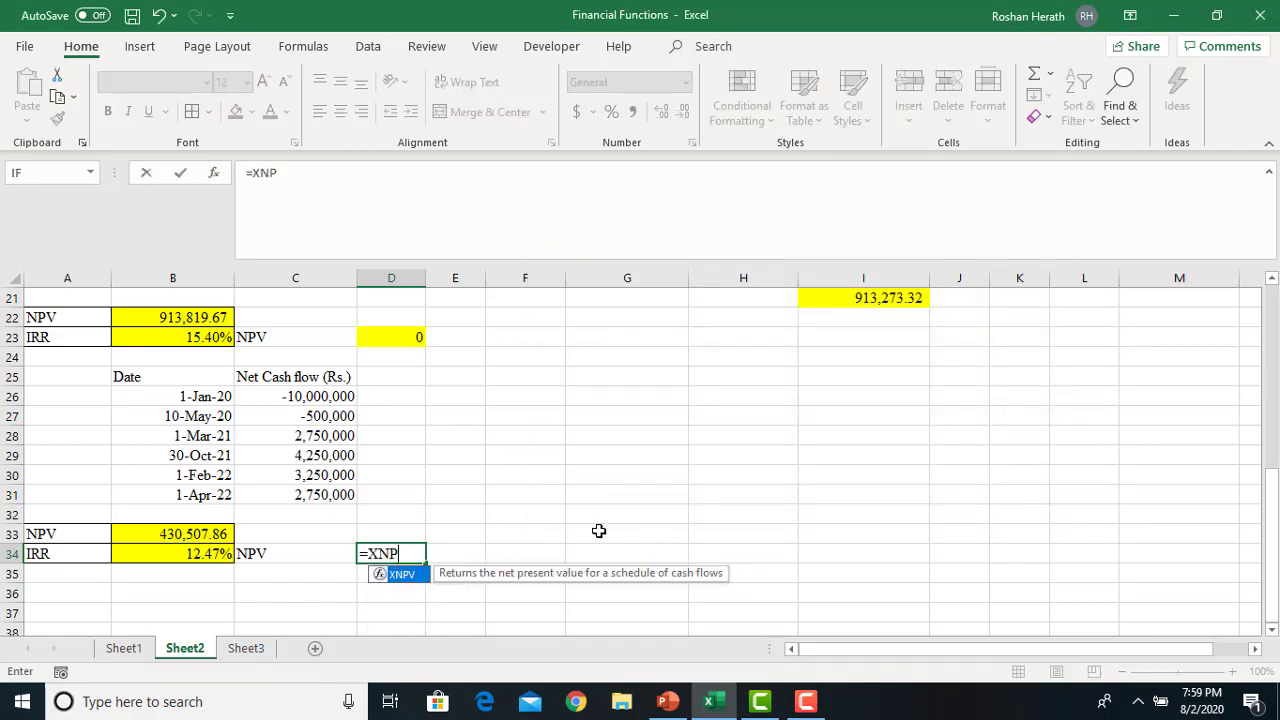
pyautogui.doubleClick(402, 576)
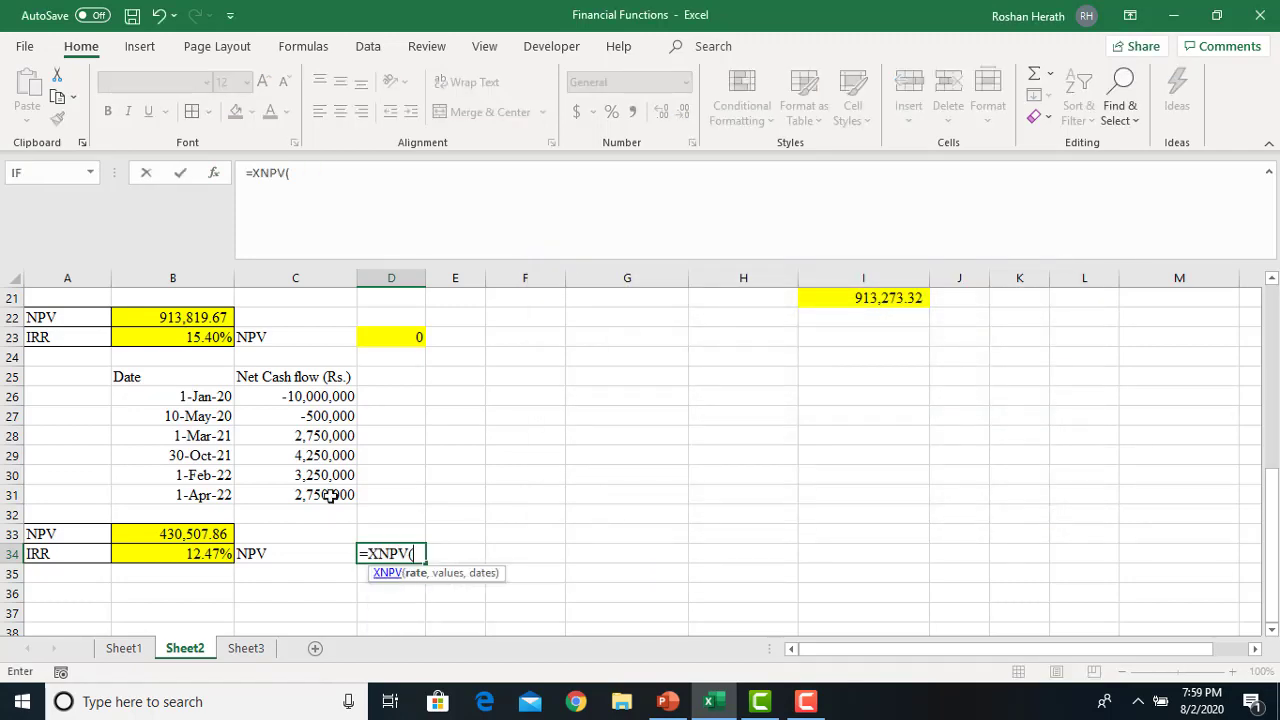
pyautogui.click(215, 174)
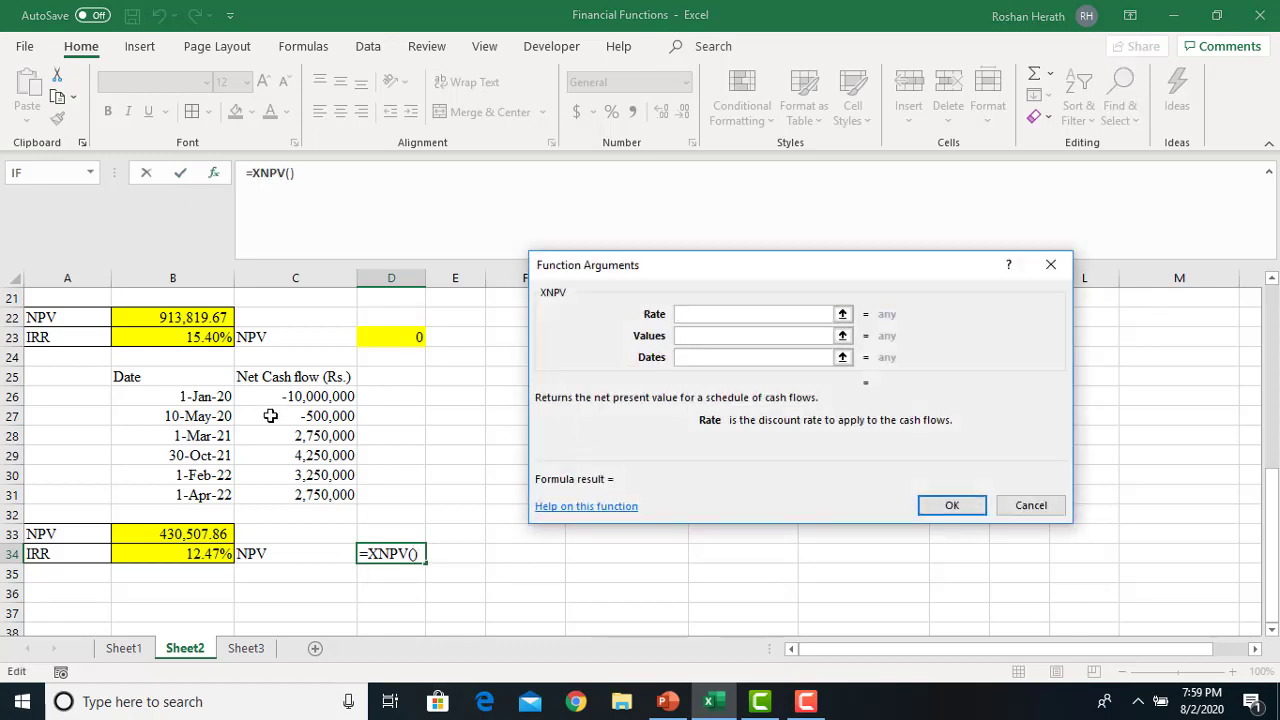
pyautogui.click(223, 553)
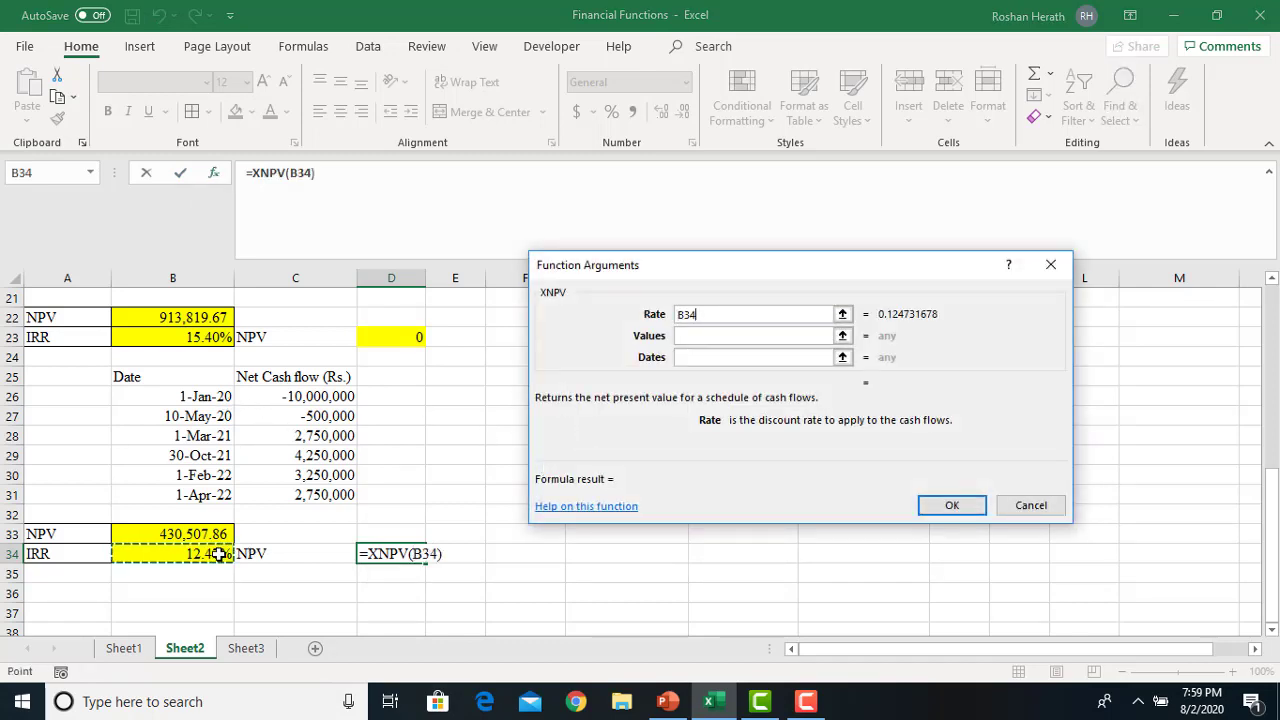
pyautogui.click(697, 338)
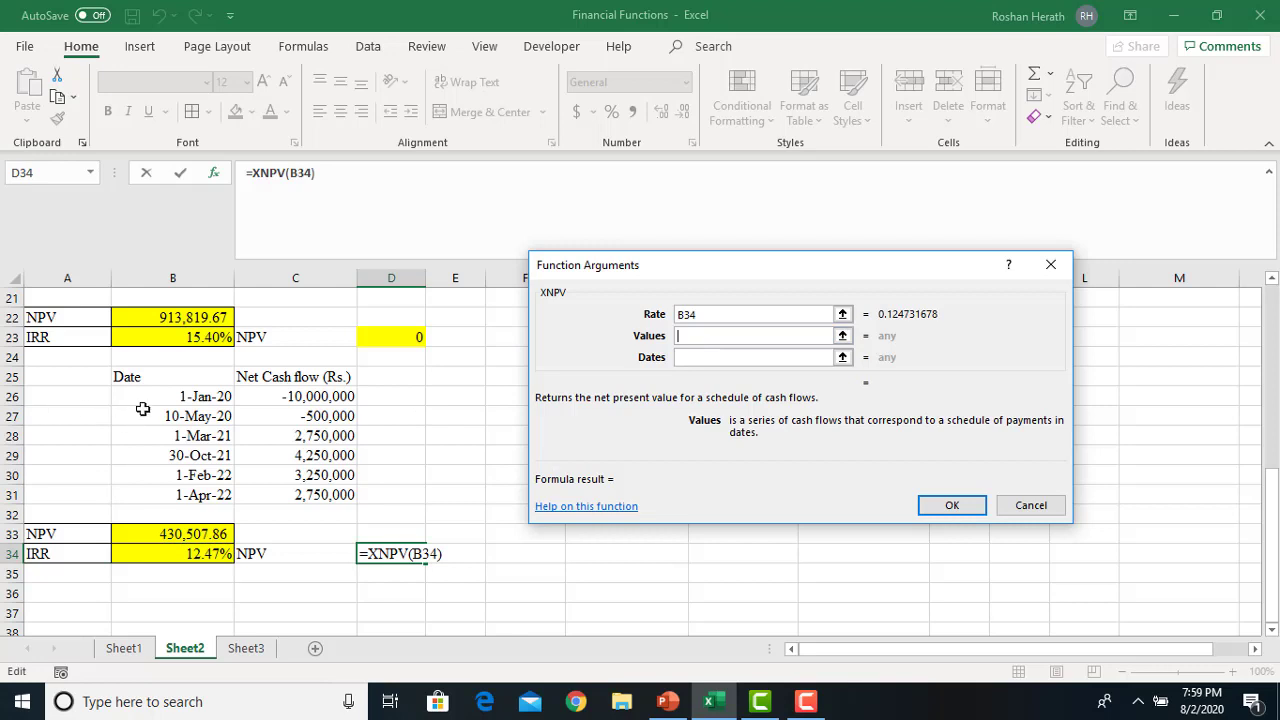
pyautogui.moveTo(281, 396); pyautogui.dragTo(283, 495)
pyautogui.click(689, 358)
pyautogui.moveTo(160, 398); pyautogui.dragTo(160, 492)
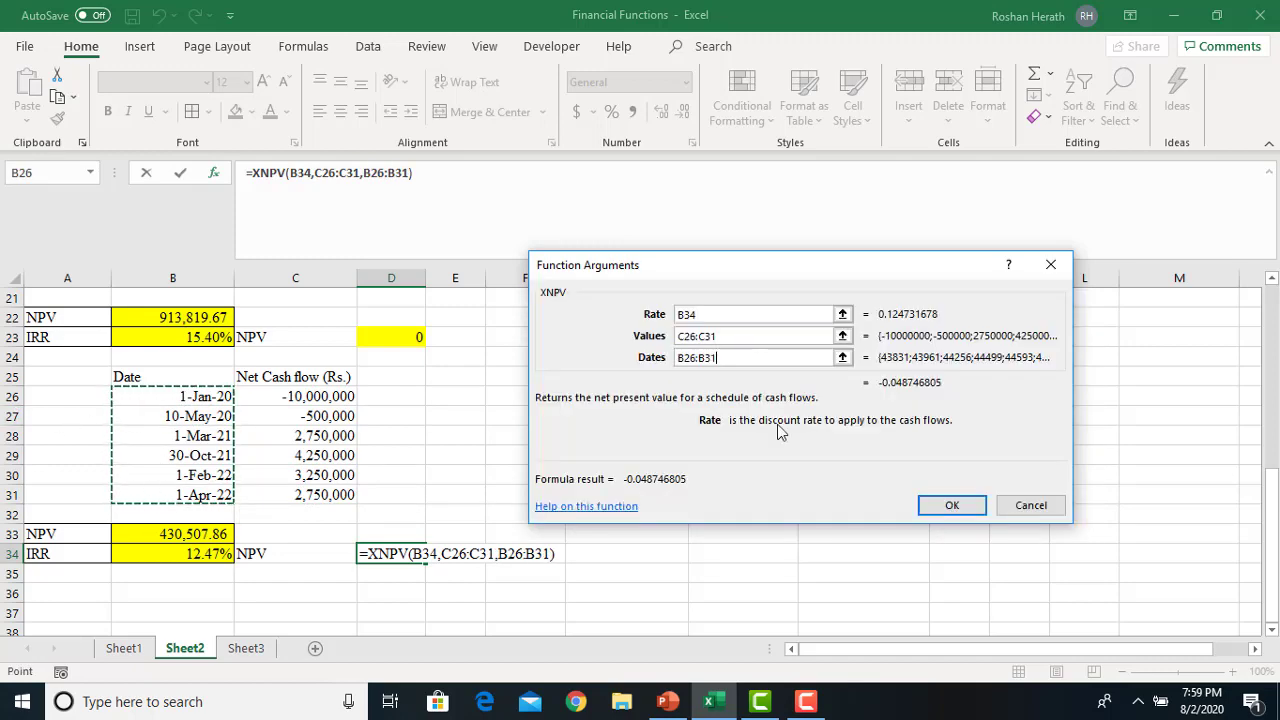
pyautogui.click(952, 504)
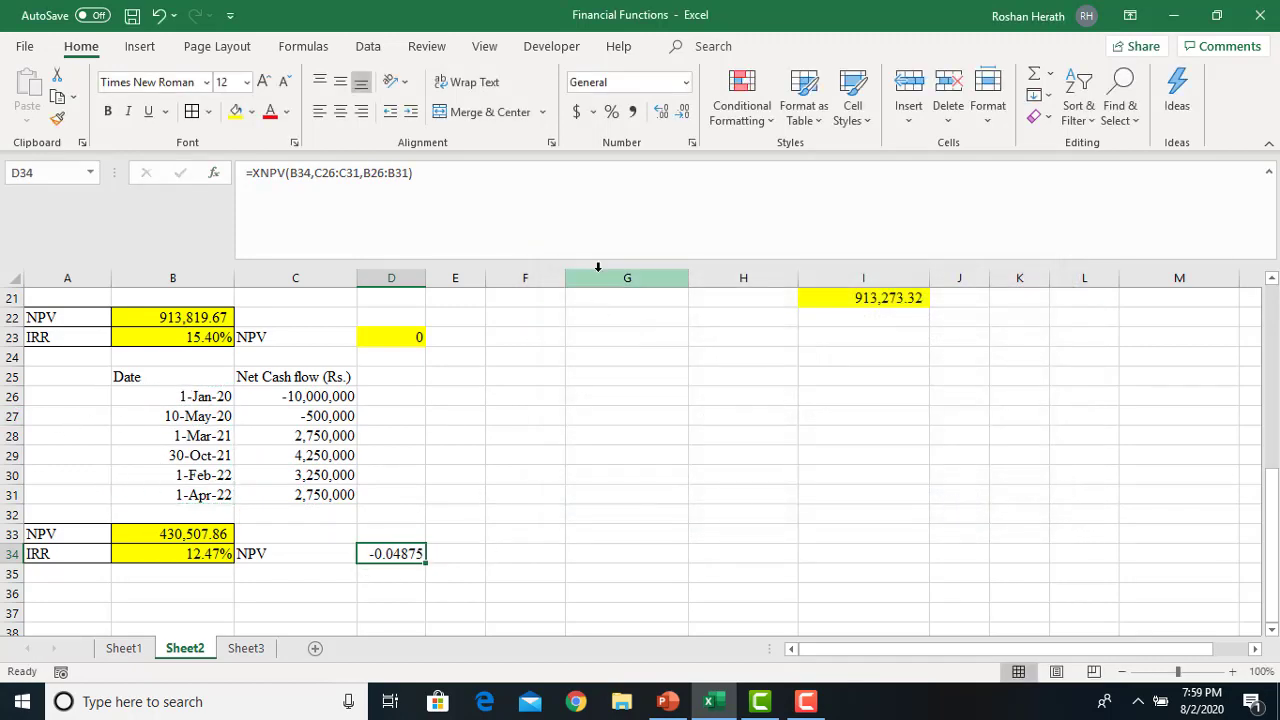
# - Format the XNPV result in D34 as a number with zero decimals and fill the cell yellow
pyautogui.click(681, 111)
pyautogui.click(681, 111)
pyautogui.click(678, 116)
pyautogui.click(678, 116)
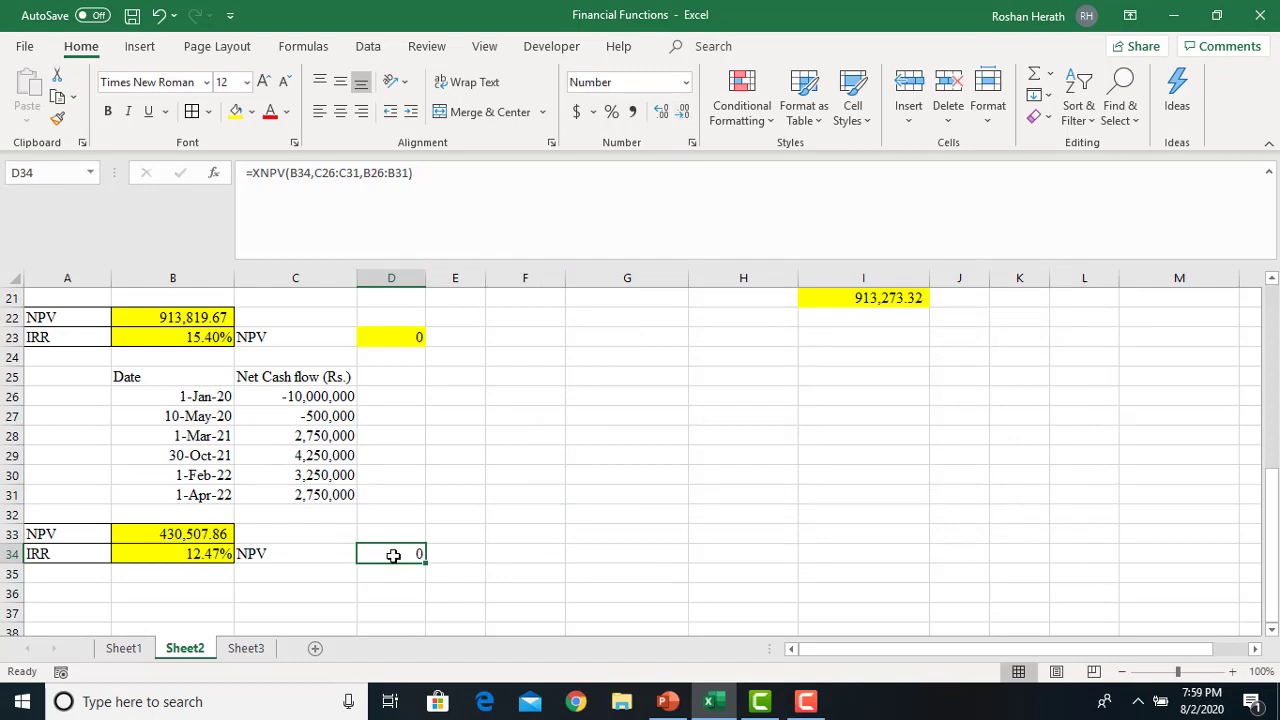
pyautogui.click(236, 111)
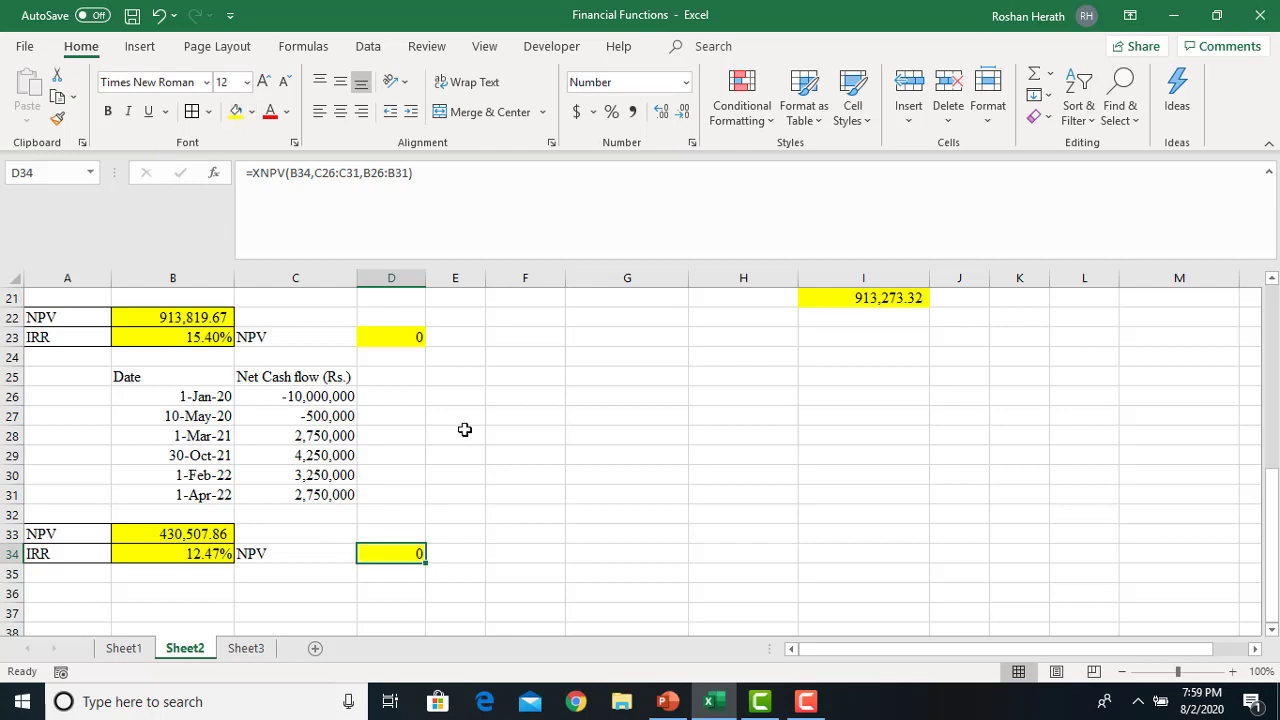
pyautogui.click(525, 455)
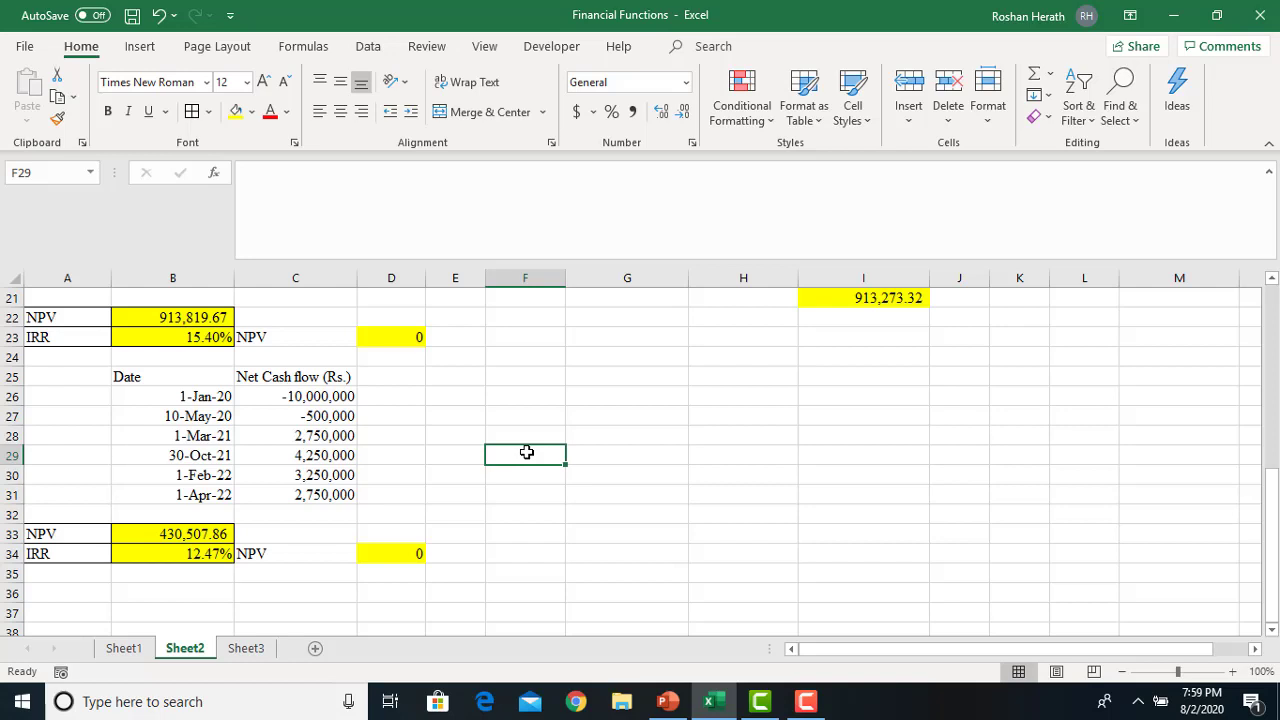
# - Switch to PowerPoint, start the slide show from the Activity - 4 slide and advance to the Case Study slide
pyautogui.click(668, 700)
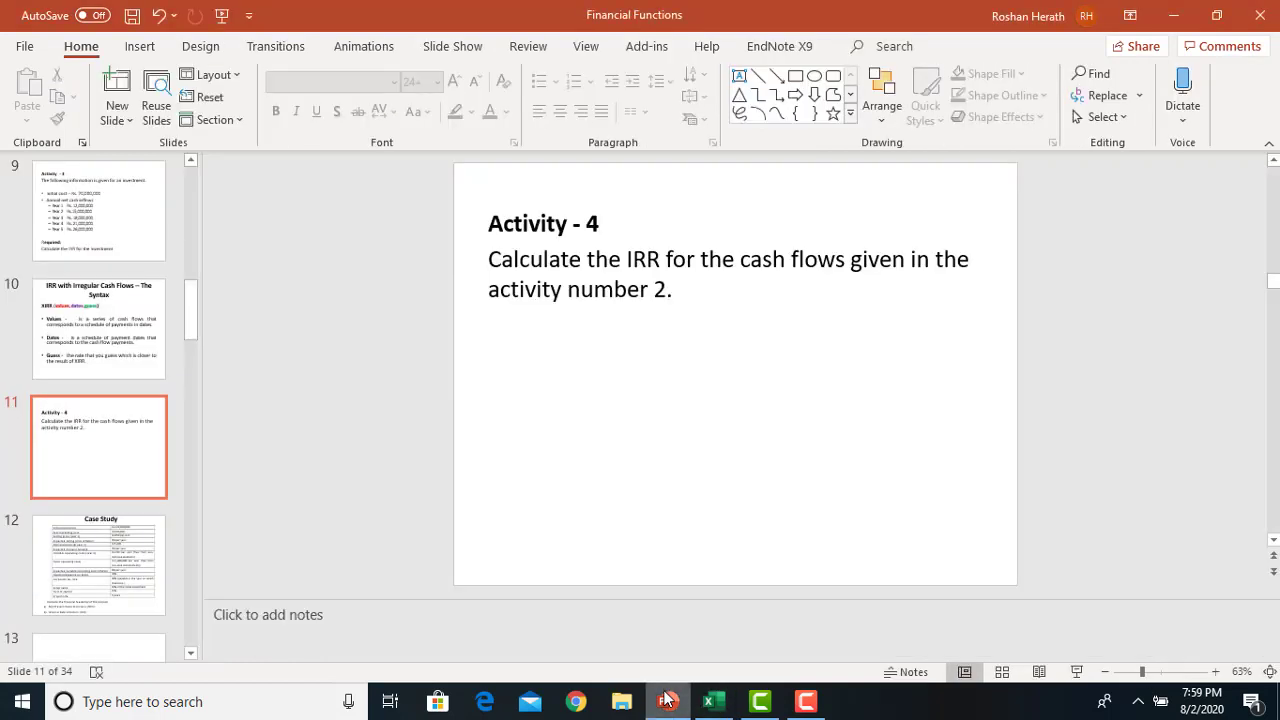
pyautogui.click(1072, 673)
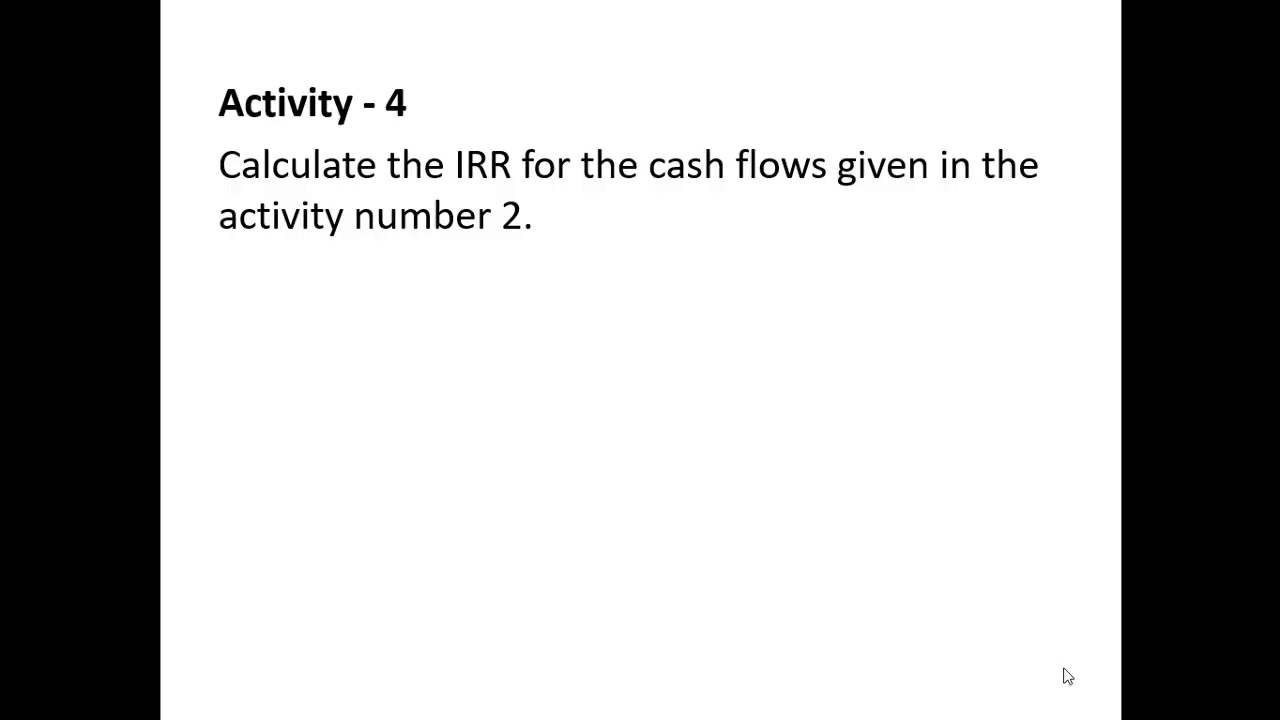
pyautogui.click(760, 509)
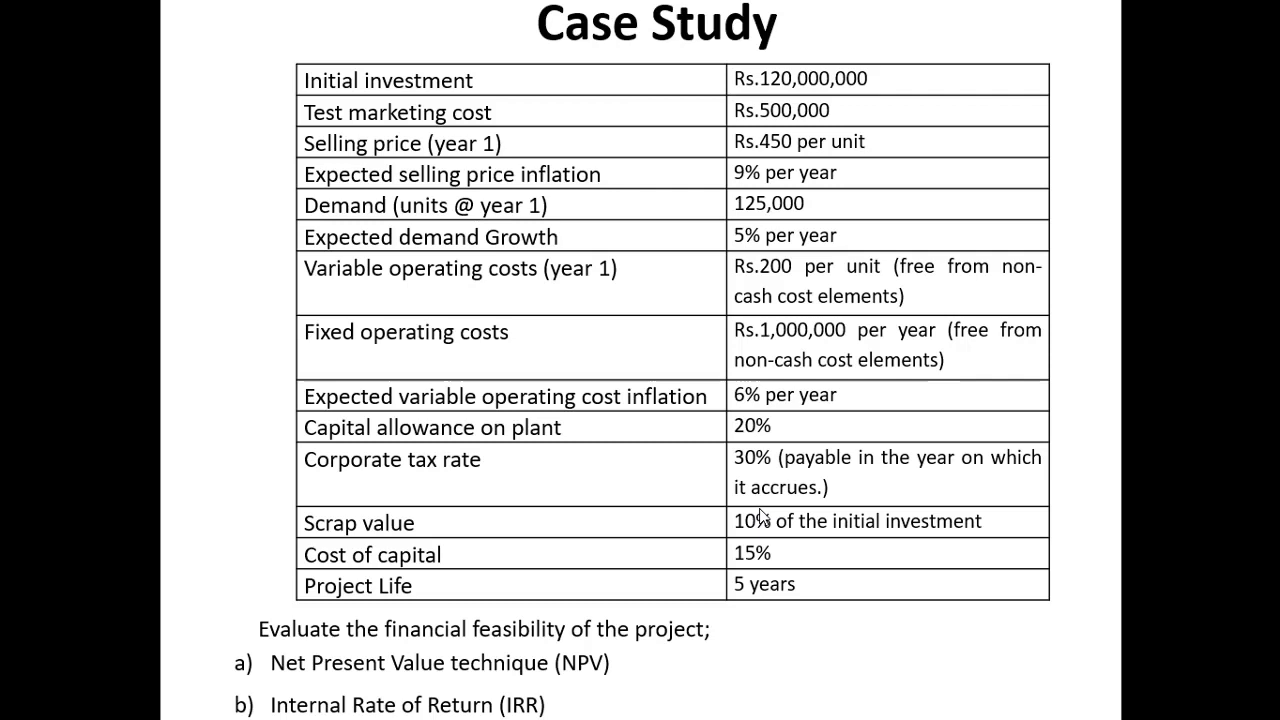
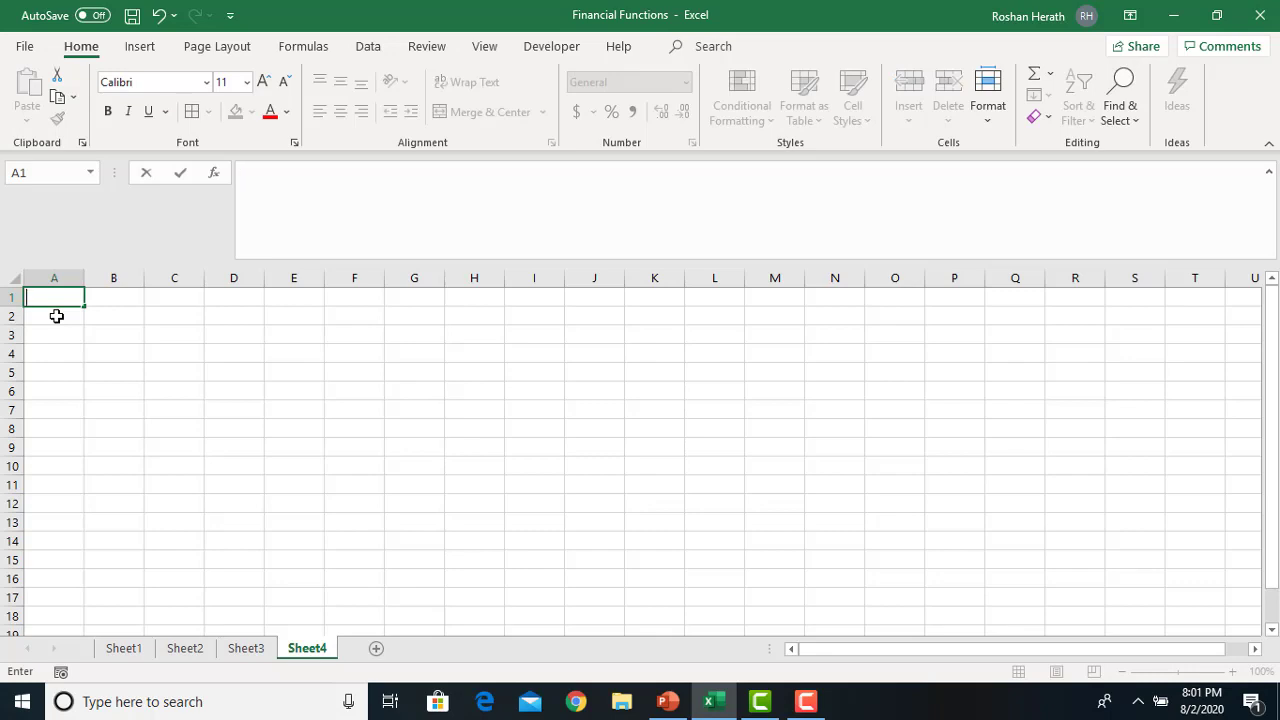
# - Enter the heading Inputs in A1 and paste the copied case study table at A3 without its source formatting
pyautogui.write('puts')
pyautogui.click(57, 334)
pyautogui.rightClick(61, 340)
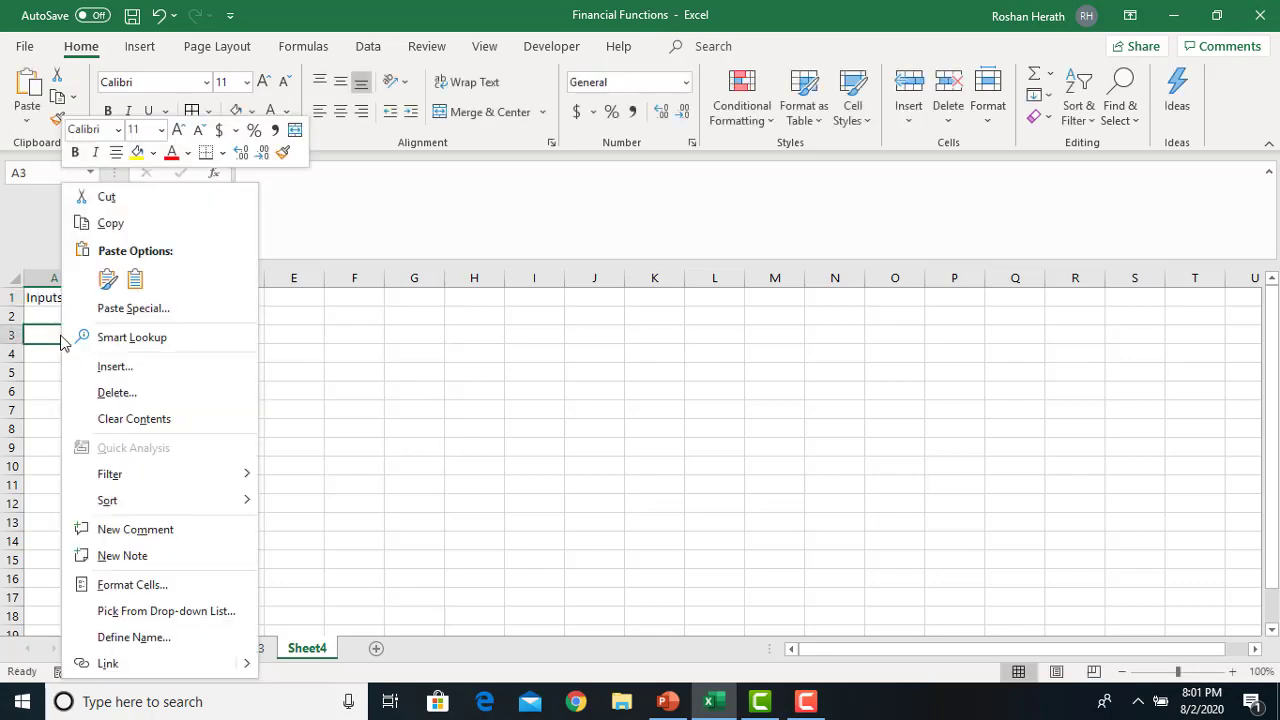
pyautogui.click(135, 279)
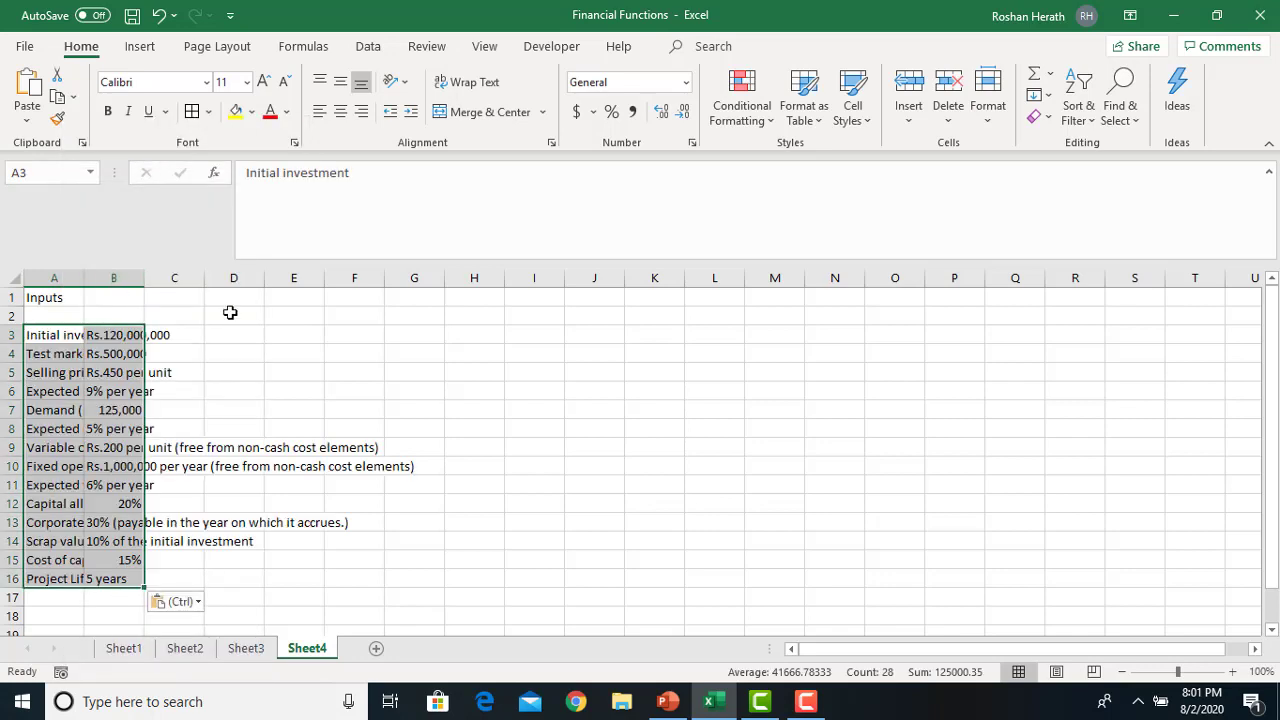
# - Widen columns A and B for the pasted text and set the whole sheet's font to Times New Roman, size 12
pyautogui.doubleClick(144, 278)
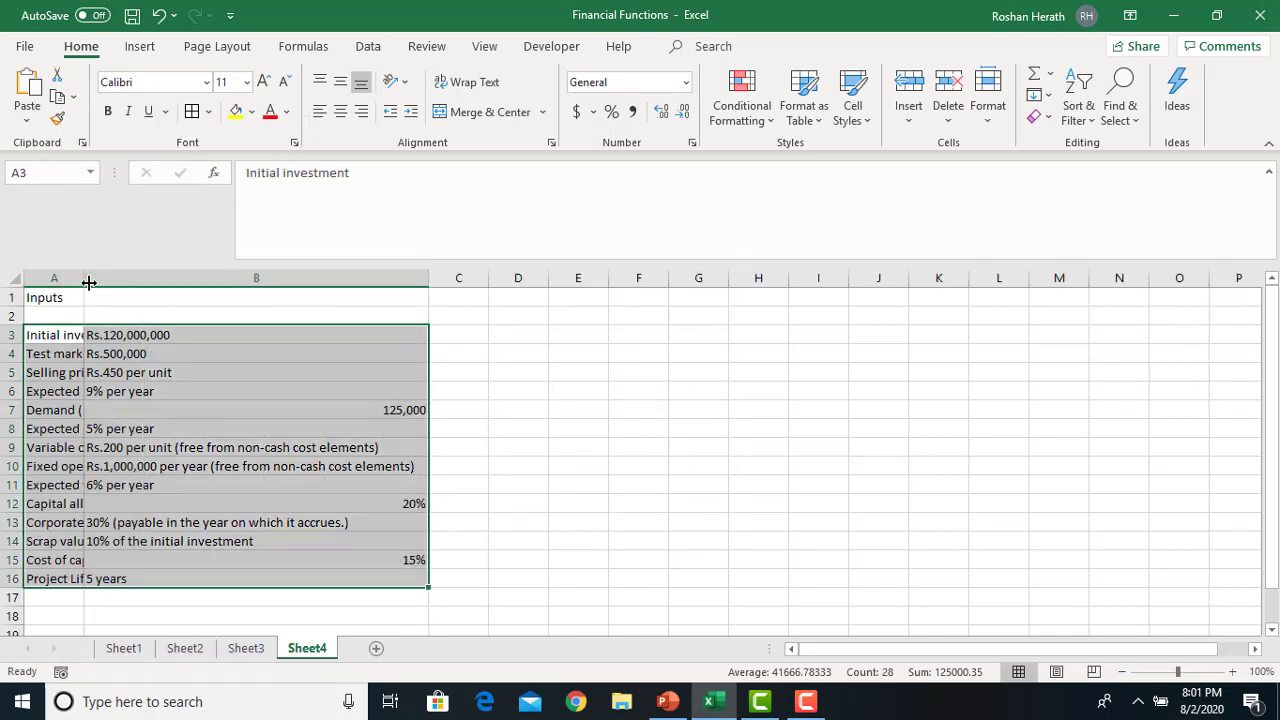
pyautogui.moveTo(85, 283); pyautogui.dragTo(227, 284)
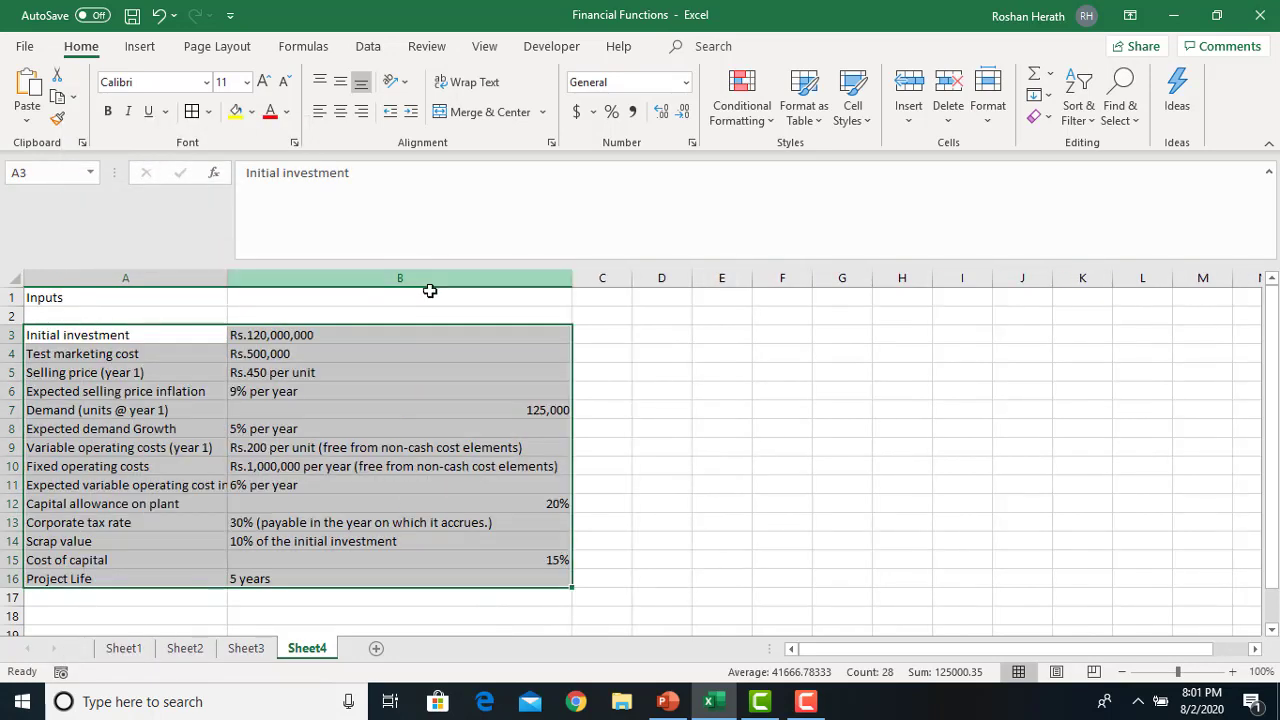
pyautogui.click(12, 280)
pyautogui.click(263, 81)
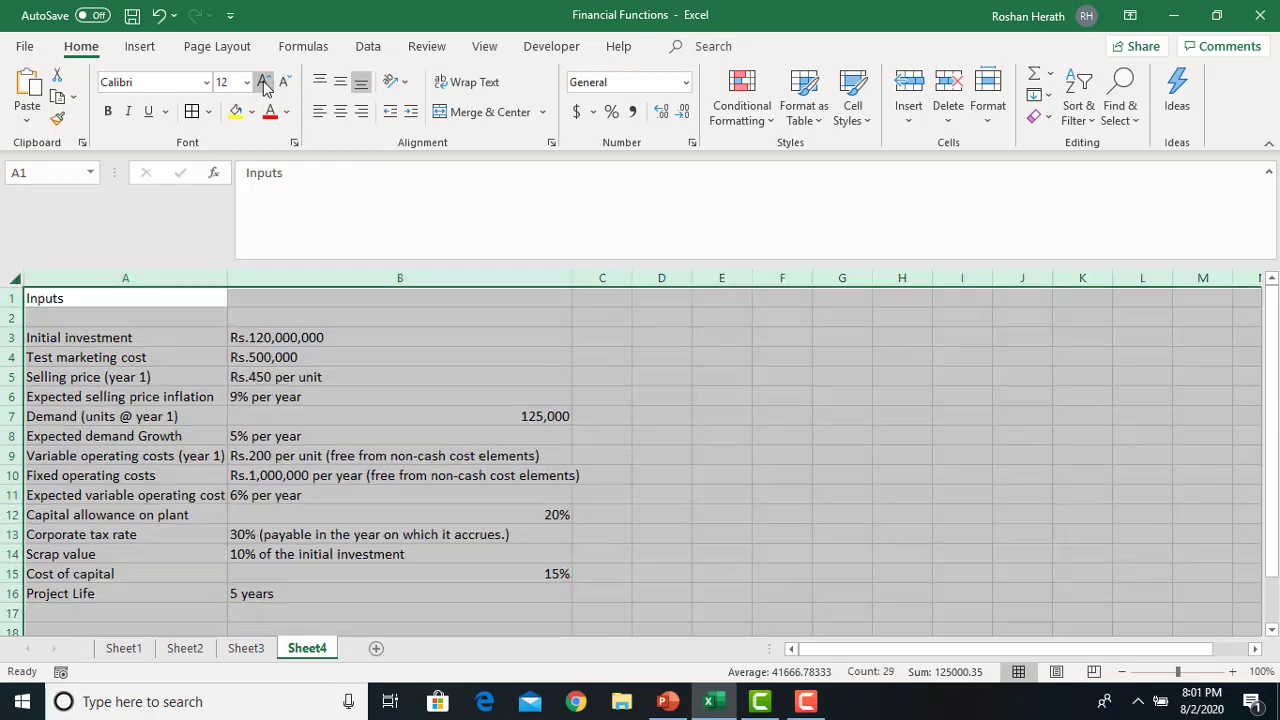
pyautogui.click(207, 83)
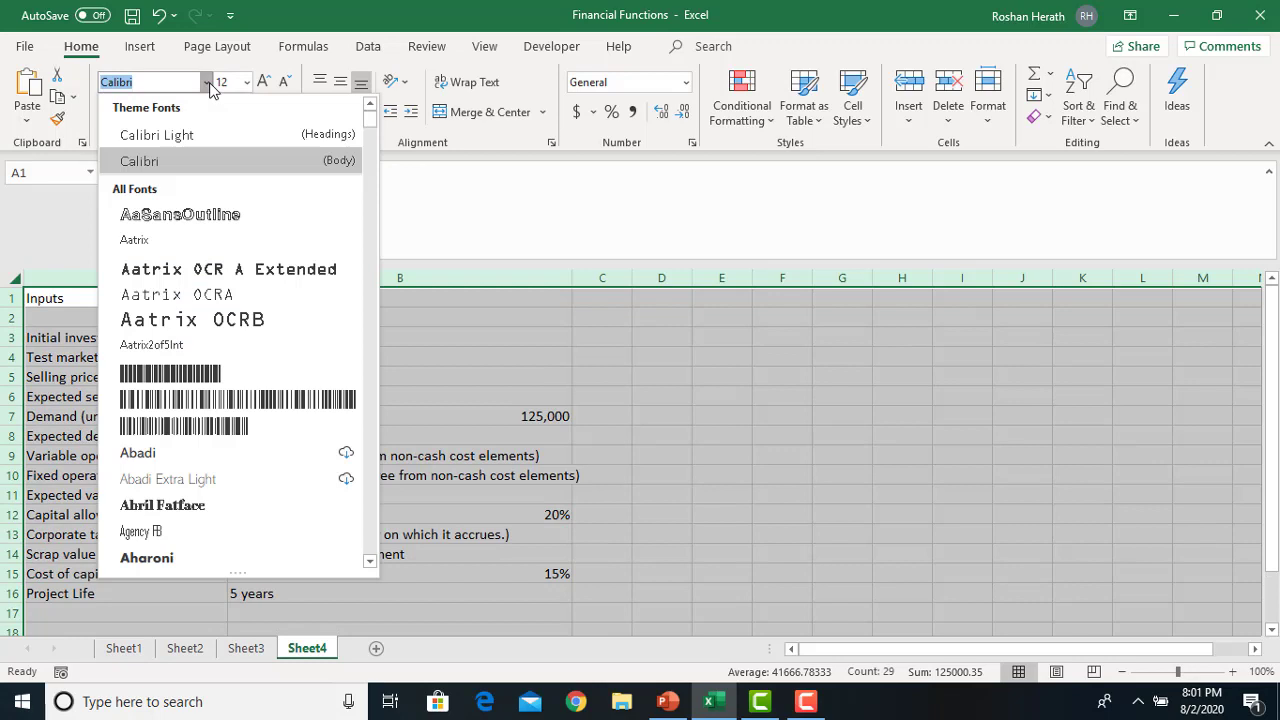
pyautogui.write('Times New Roman')
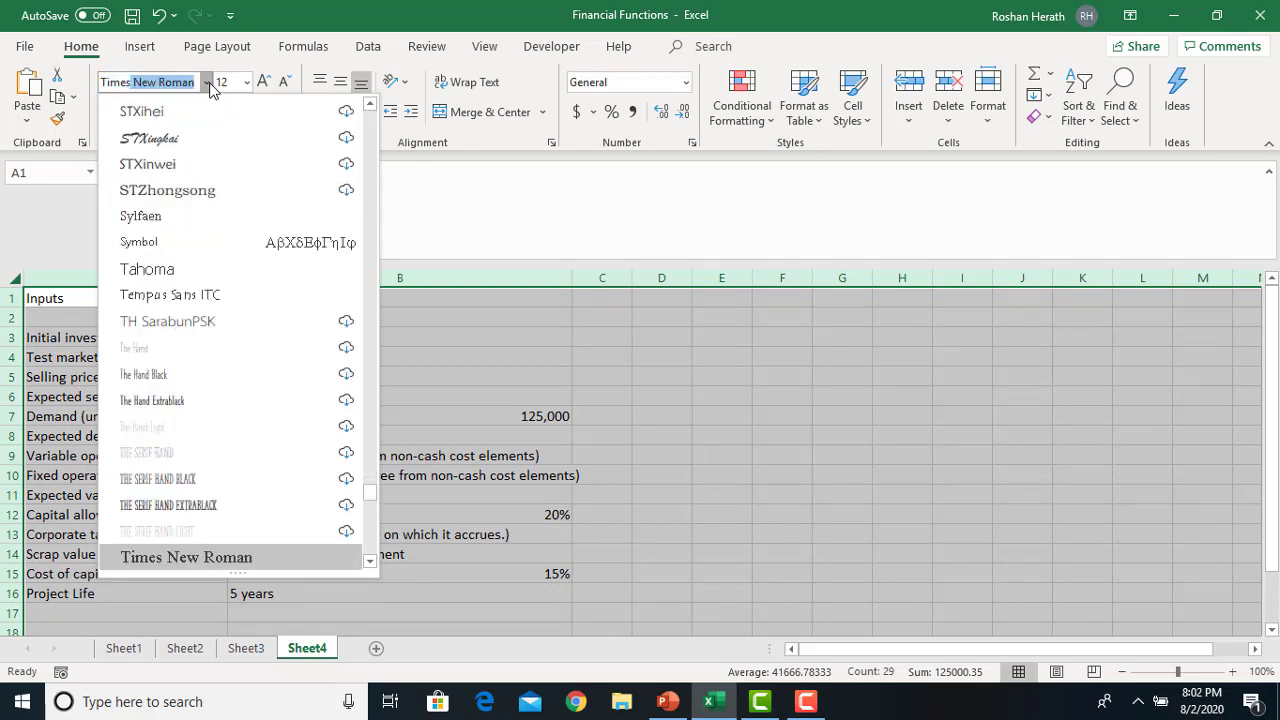
pyautogui.press('Return')
pyautogui.click(786, 430)
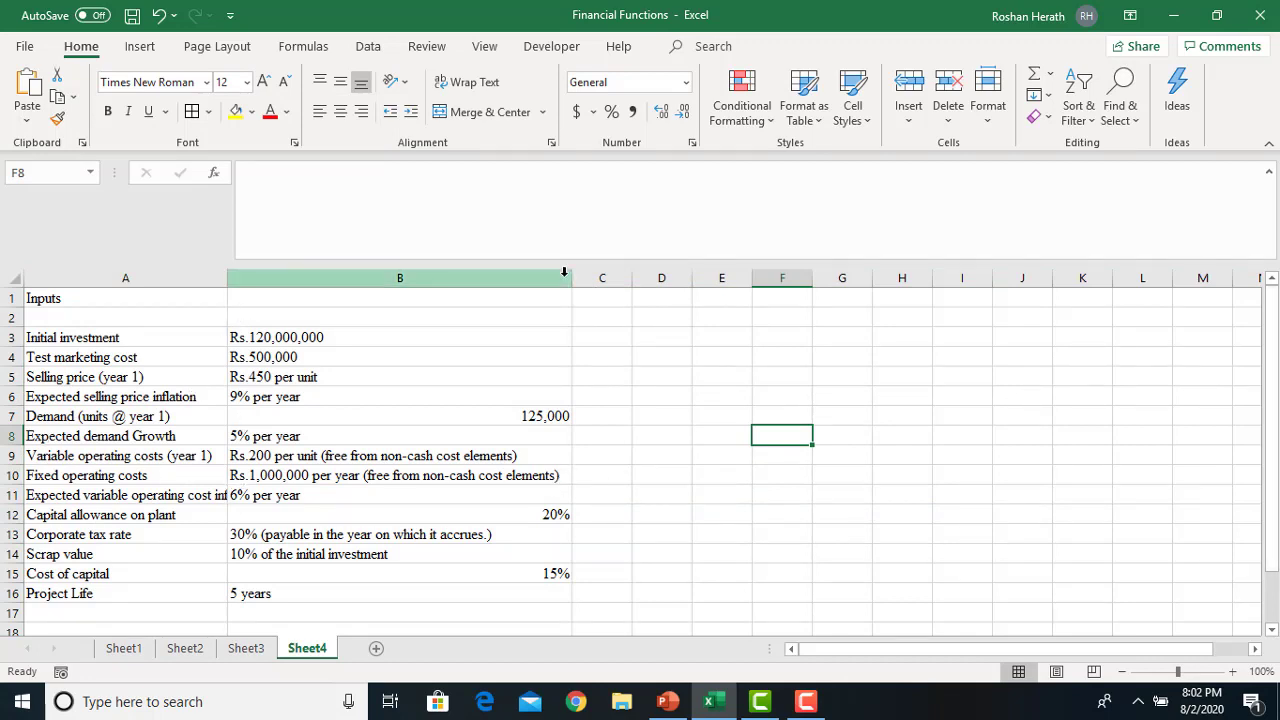
# - Remove the Rs. prefix from the initial investment in B3 and the test marketing cost in B4, leaving 120,000,000 and 500,000
pyautogui.click(298, 333)
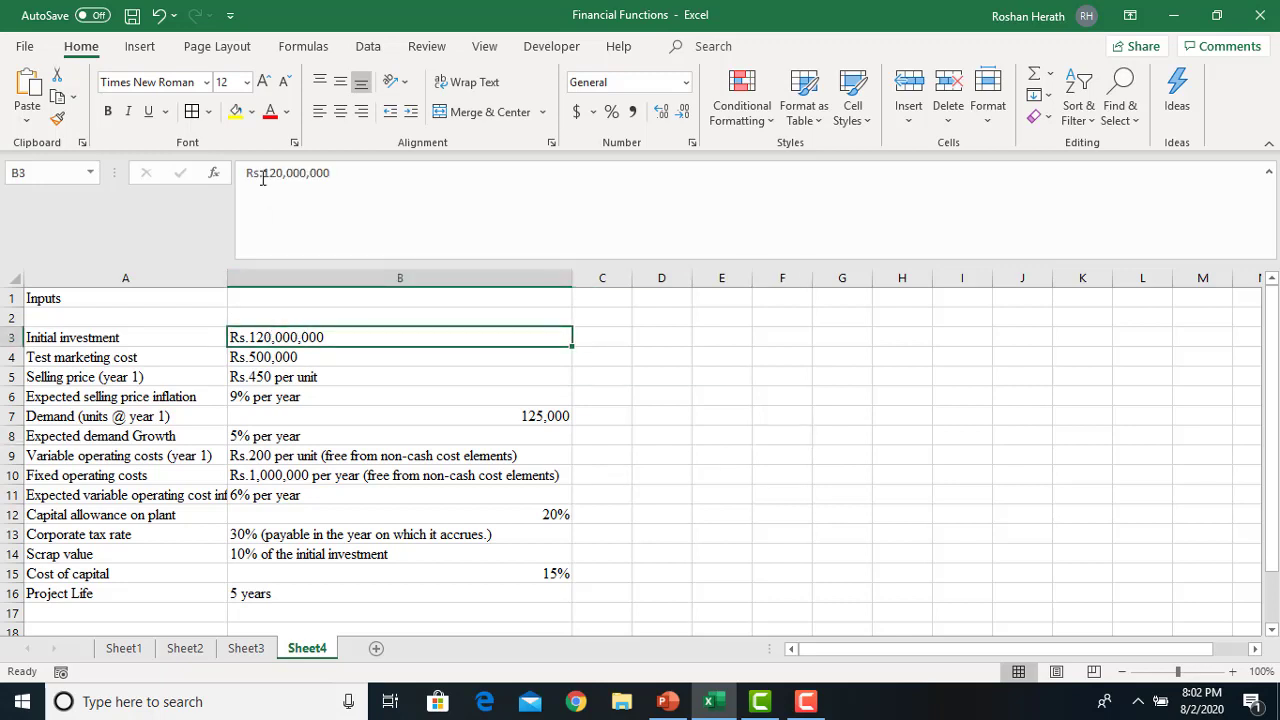
pyautogui.moveTo(263, 178); pyautogui.dragTo(236, 176)
pyautogui.press('BackSpace')
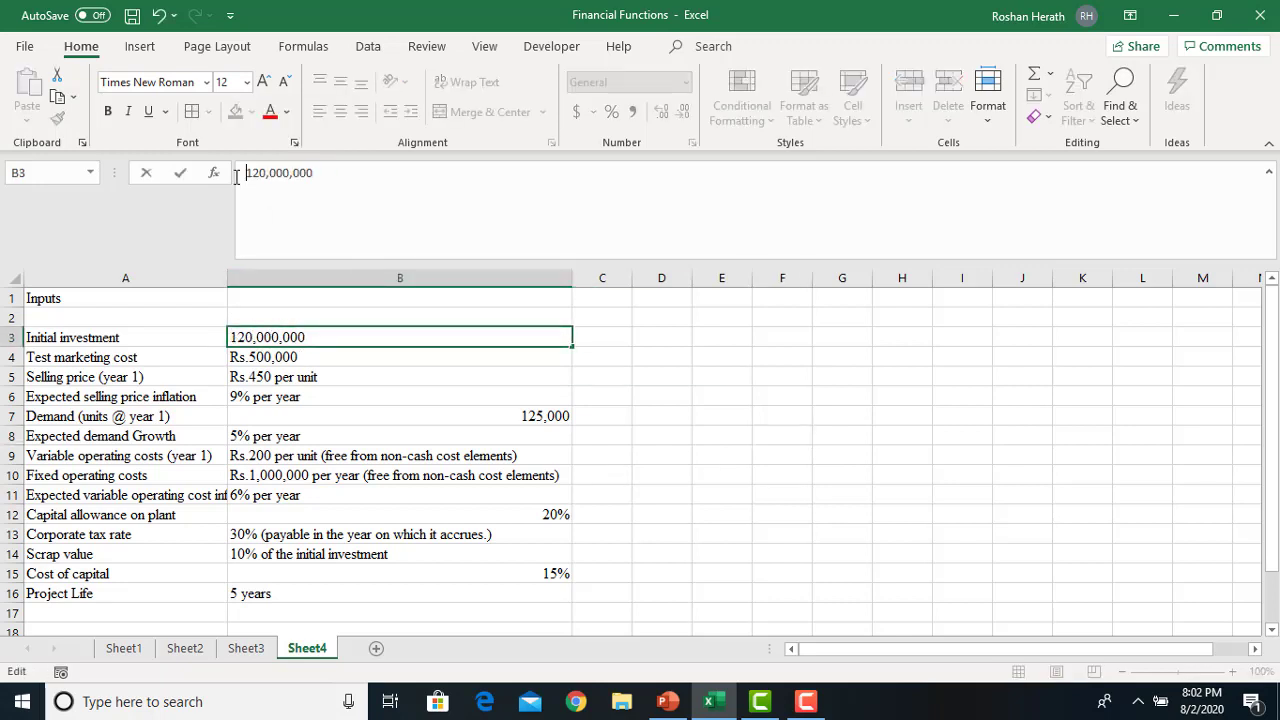
pyautogui.press('Return')
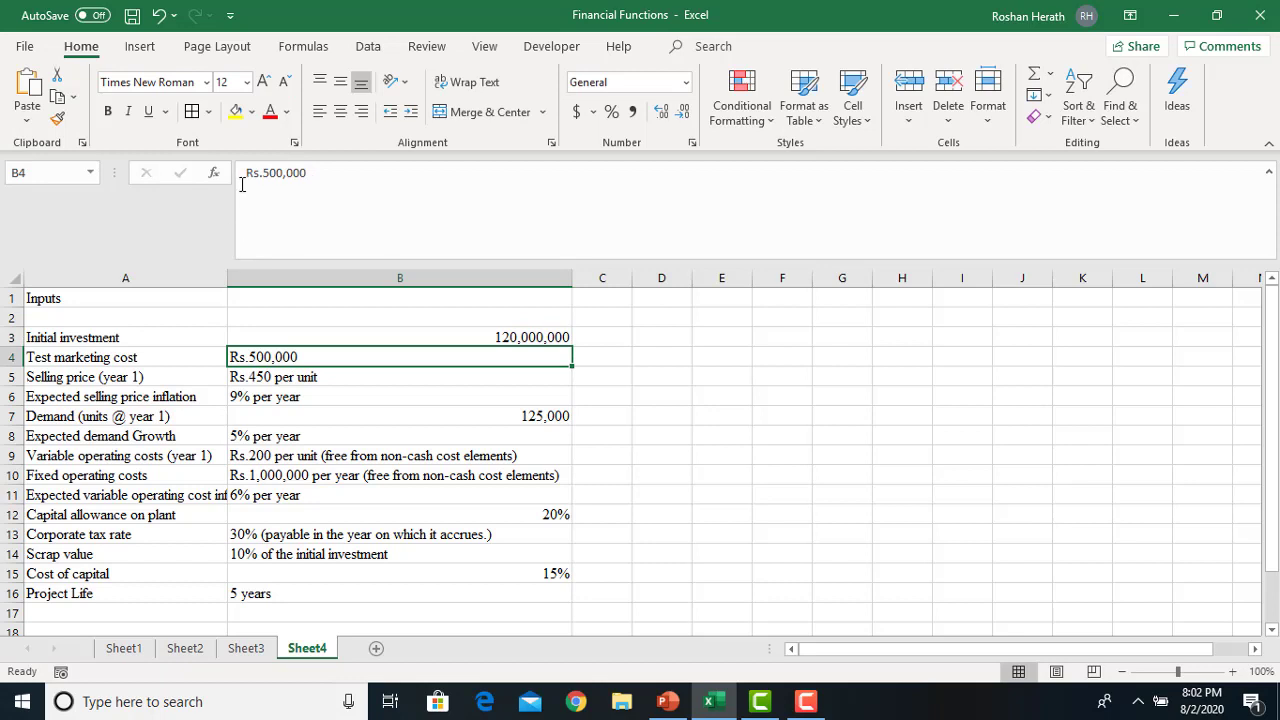
pyautogui.moveTo(261, 173); pyautogui.dragTo(231, 187)
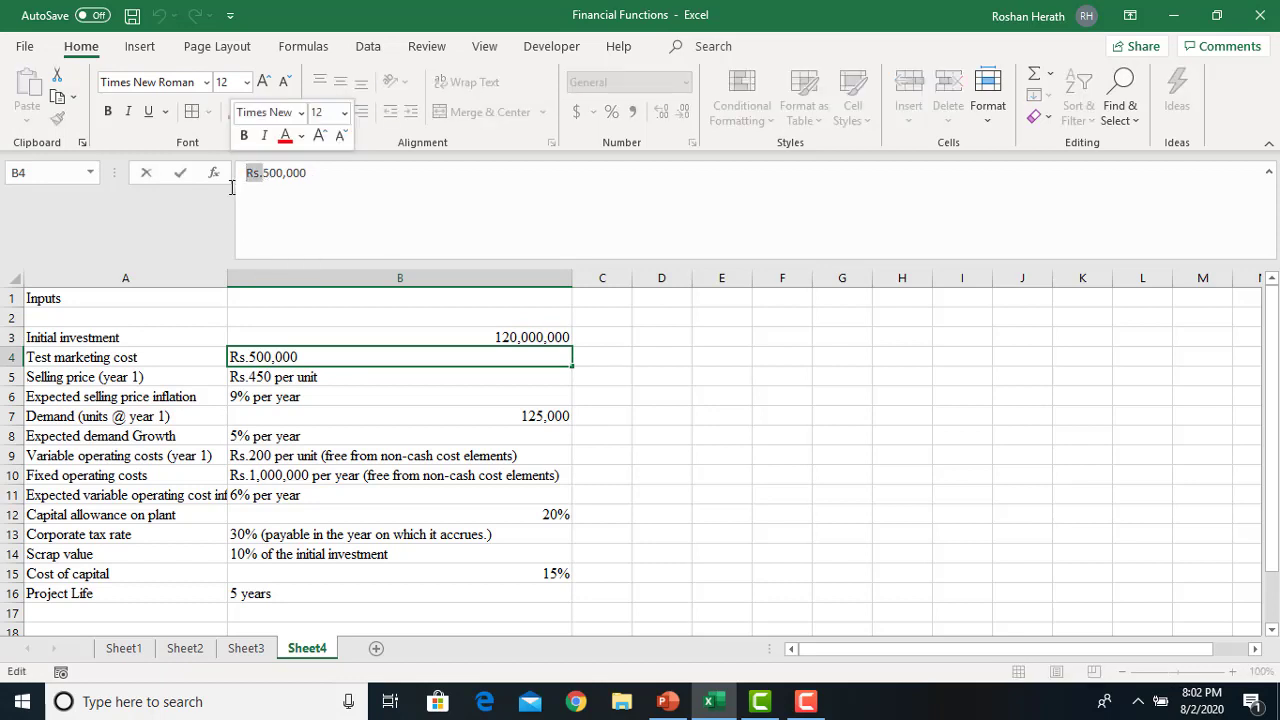
pyautogui.press('BackSpace')
pyautogui.press('Return')
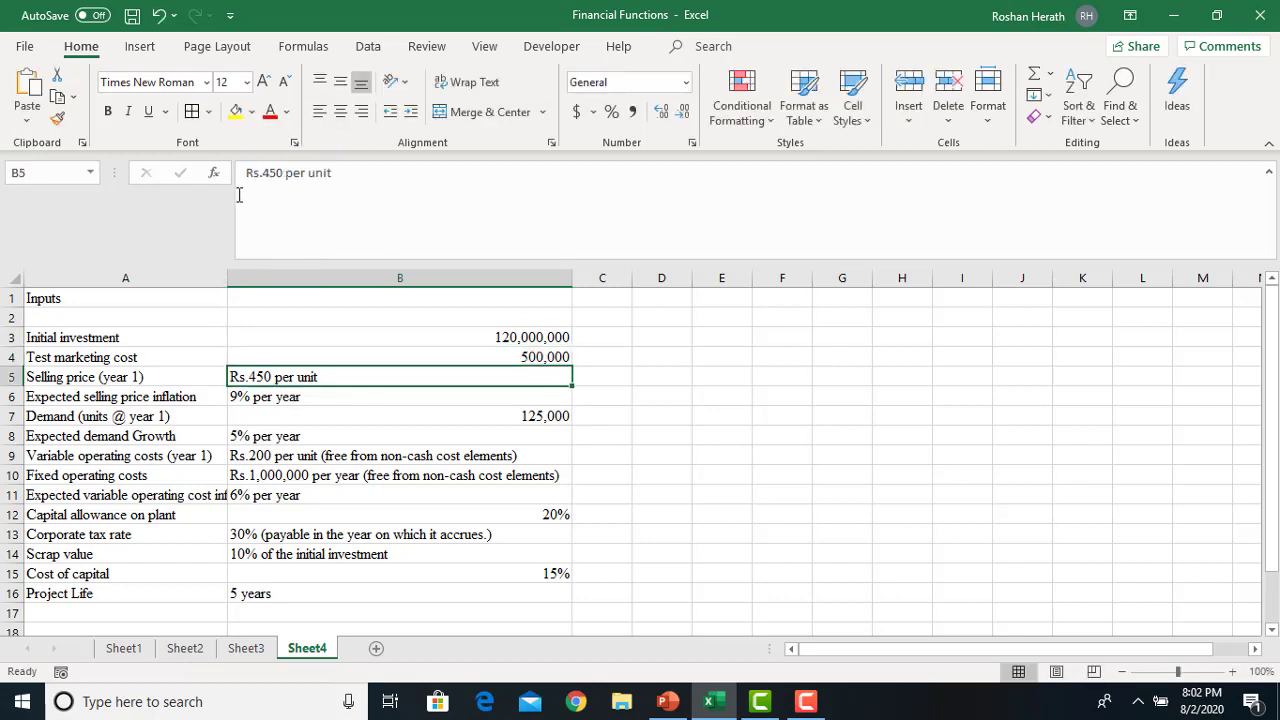
# - Reduce the year 1 selling price in B5 to the plain number 450, without currency prefix or unit text
pyautogui.moveTo(263, 174); pyautogui.dragTo(240, 176)
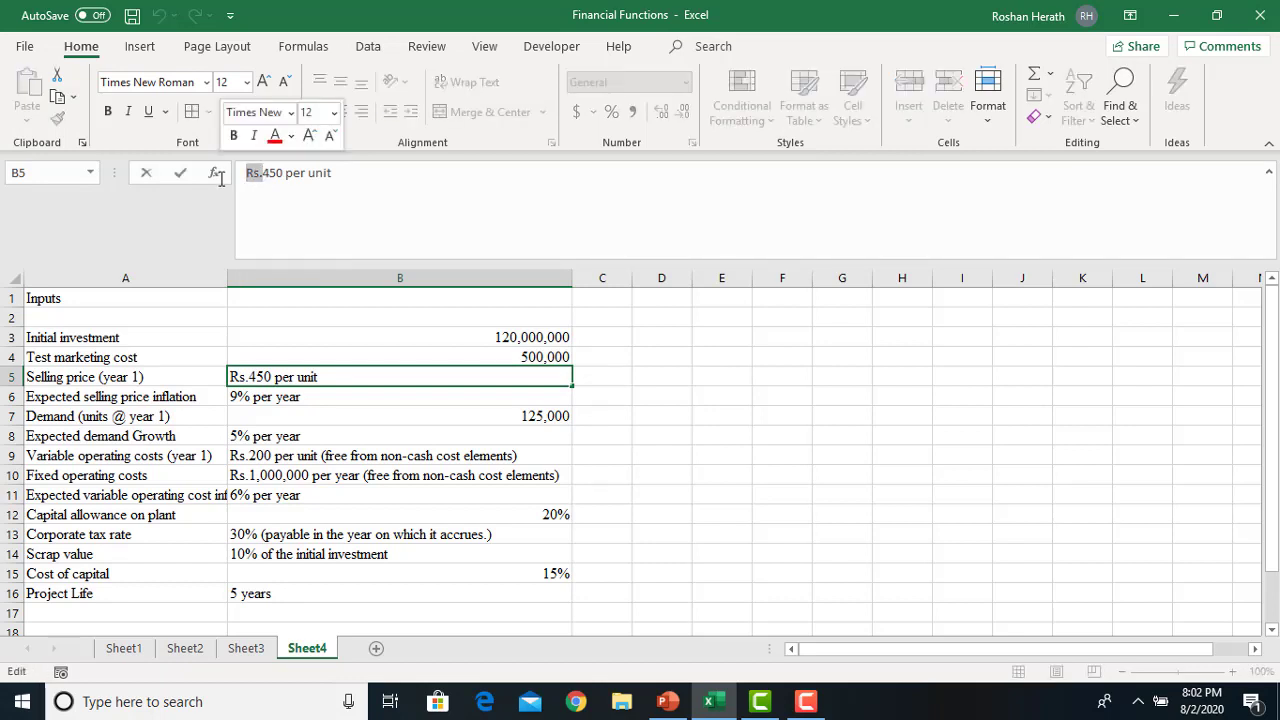
pyautogui.press('BackSpace')
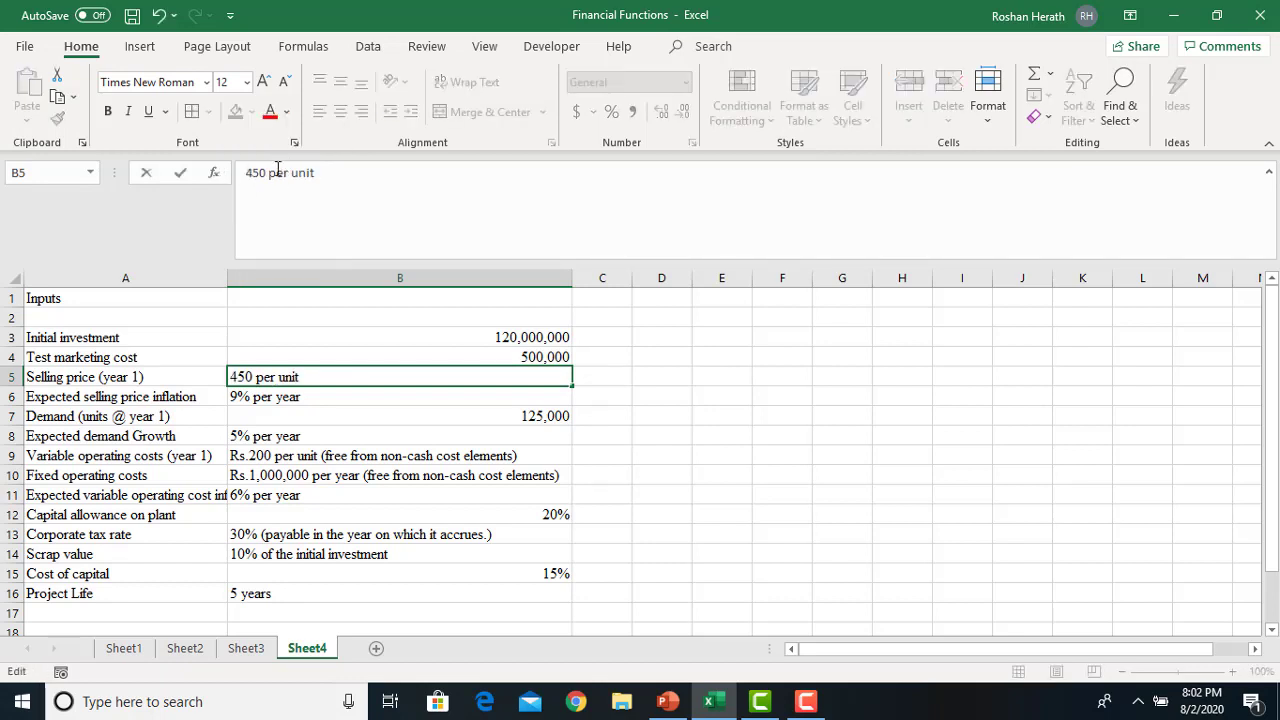
pyautogui.moveTo(269, 175); pyautogui.dragTo(355, 187)
pyautogui.press('BackSpace')
pyautogui.press('Return')
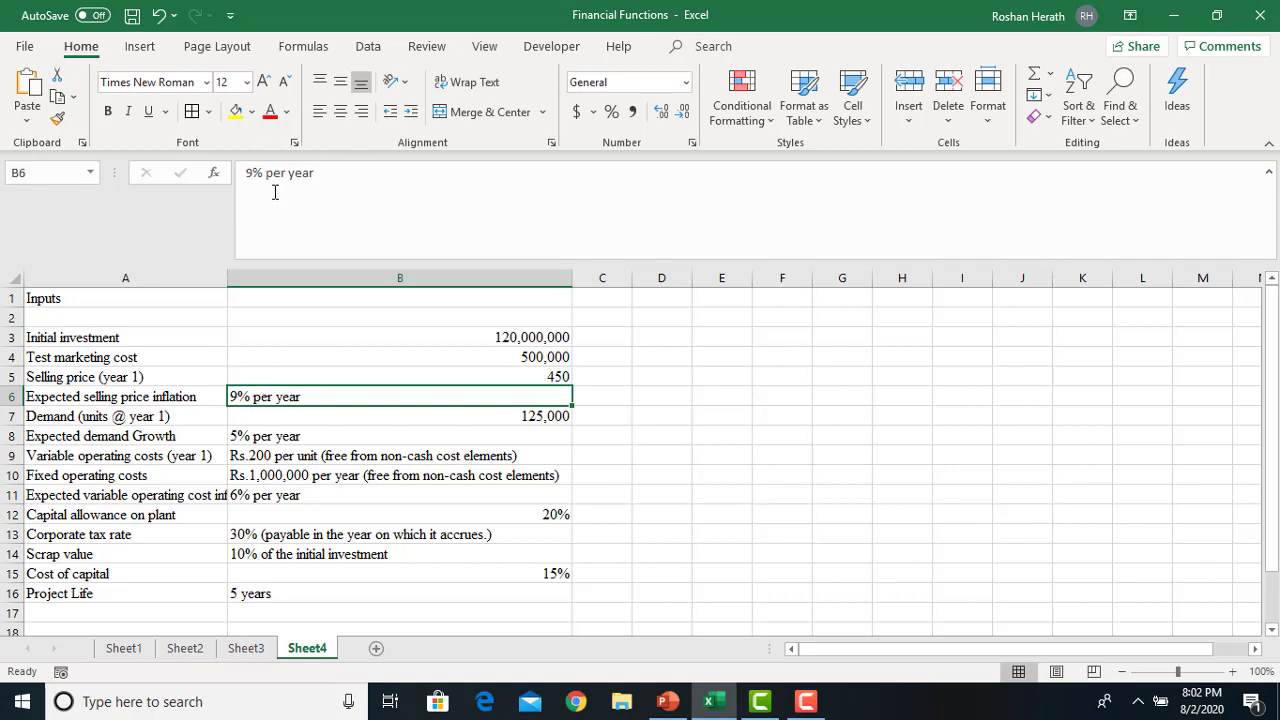
# - Remove the per year text from the selling price inflation in B6 and demand growth in B8, leaving 9% and 5%
pyautogui.moveTo(267, 175); pyautogui.dragTo(316, 178)
pyautogui.press('BackSpace')
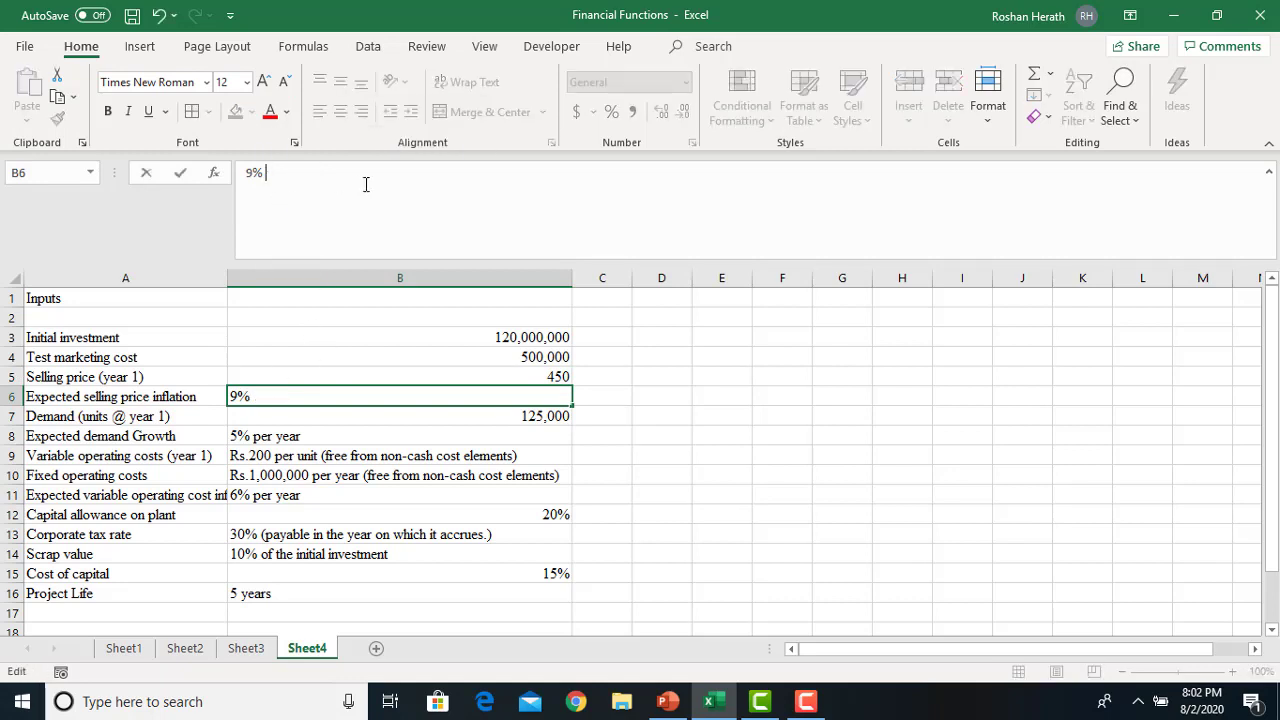
pyautogui.press('Return')
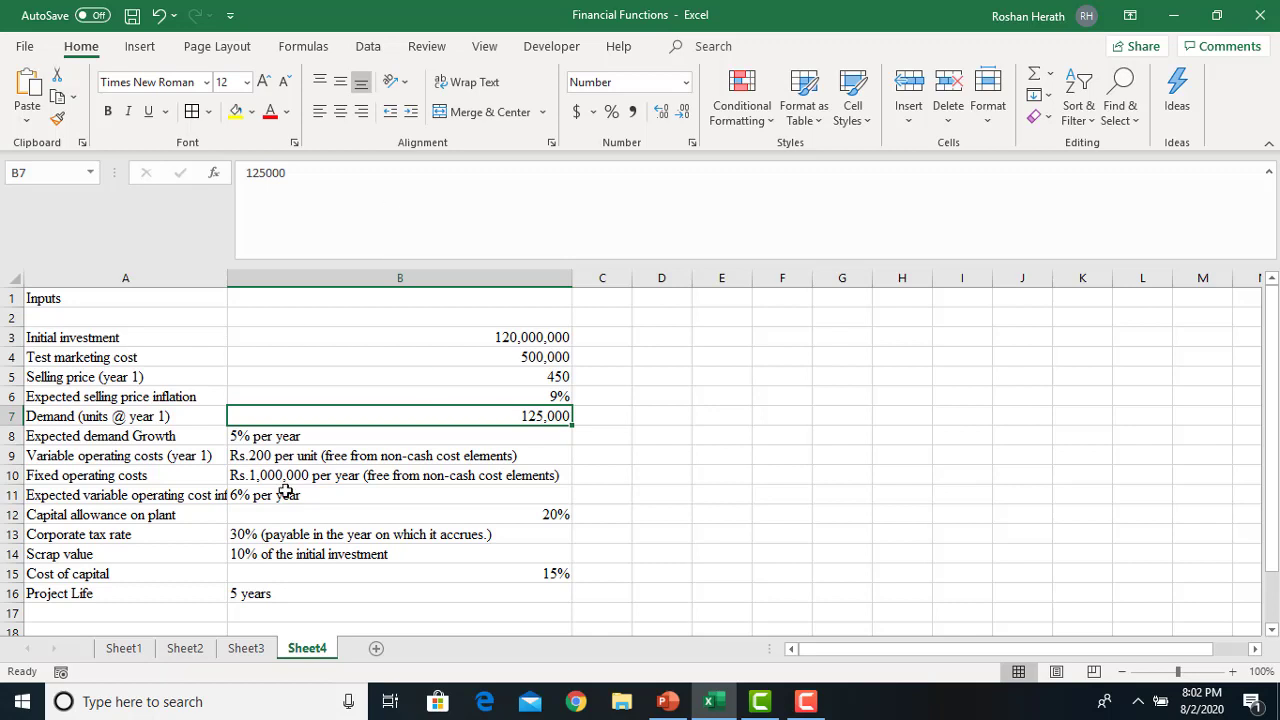
pyautogui.click(258, 441)
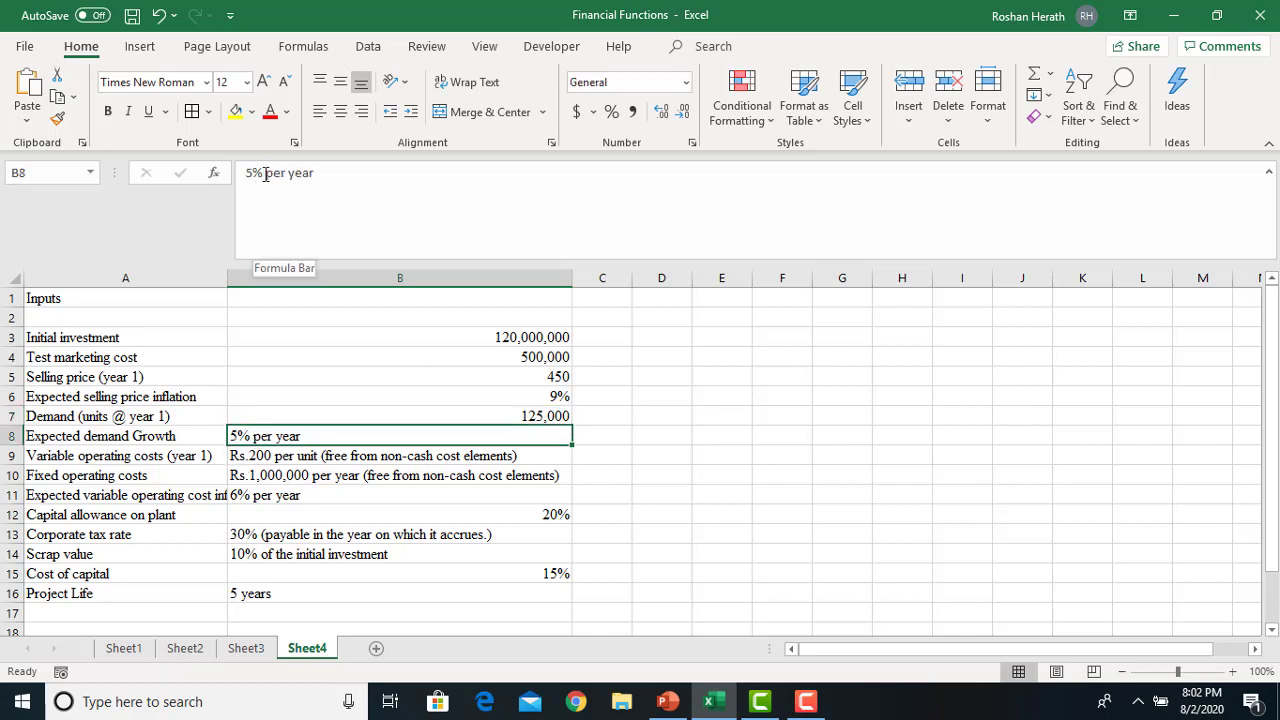
pyautogui.moveTo(267, 175); pyautogui.dragTo(391, 172)
pyautogui.press('BackSpace')
pyautogui.press('Return')
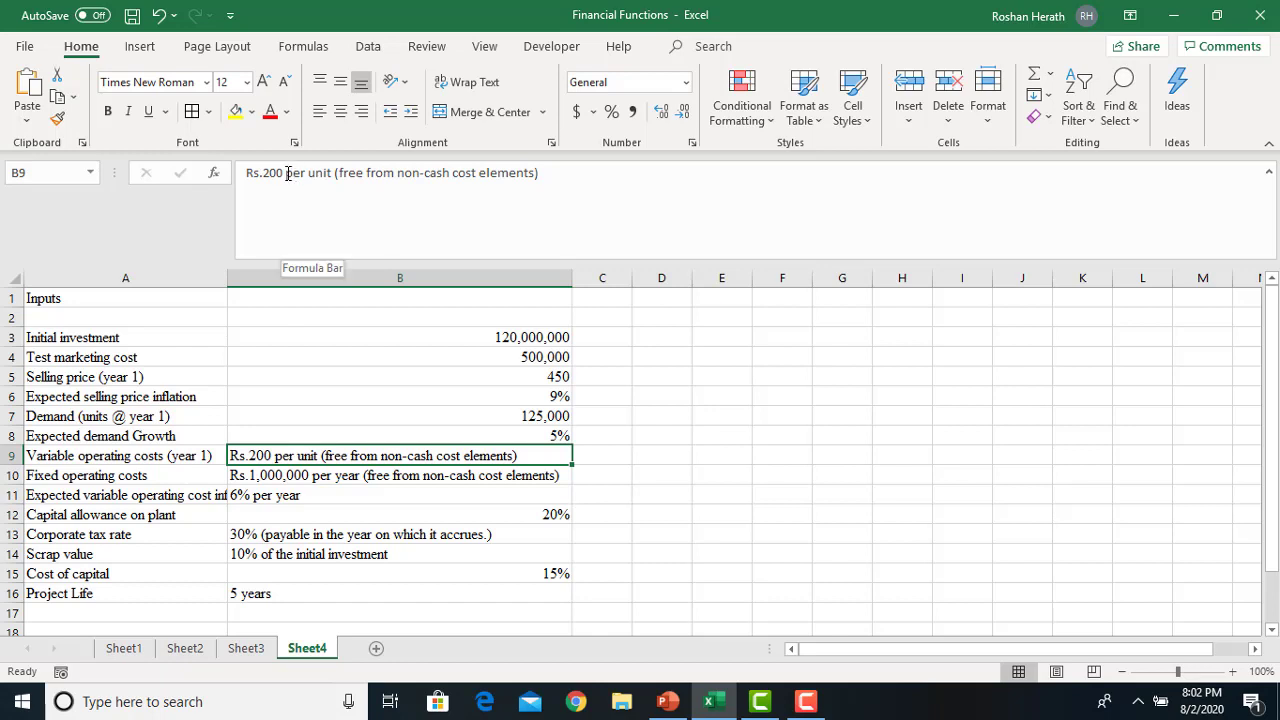
# - Strip the prefix and descriptive text from the variable operating costs in B9, leaving the number 200
pyautogui.moveTo(287, 173); pyautogui.dragTo(595, 197)
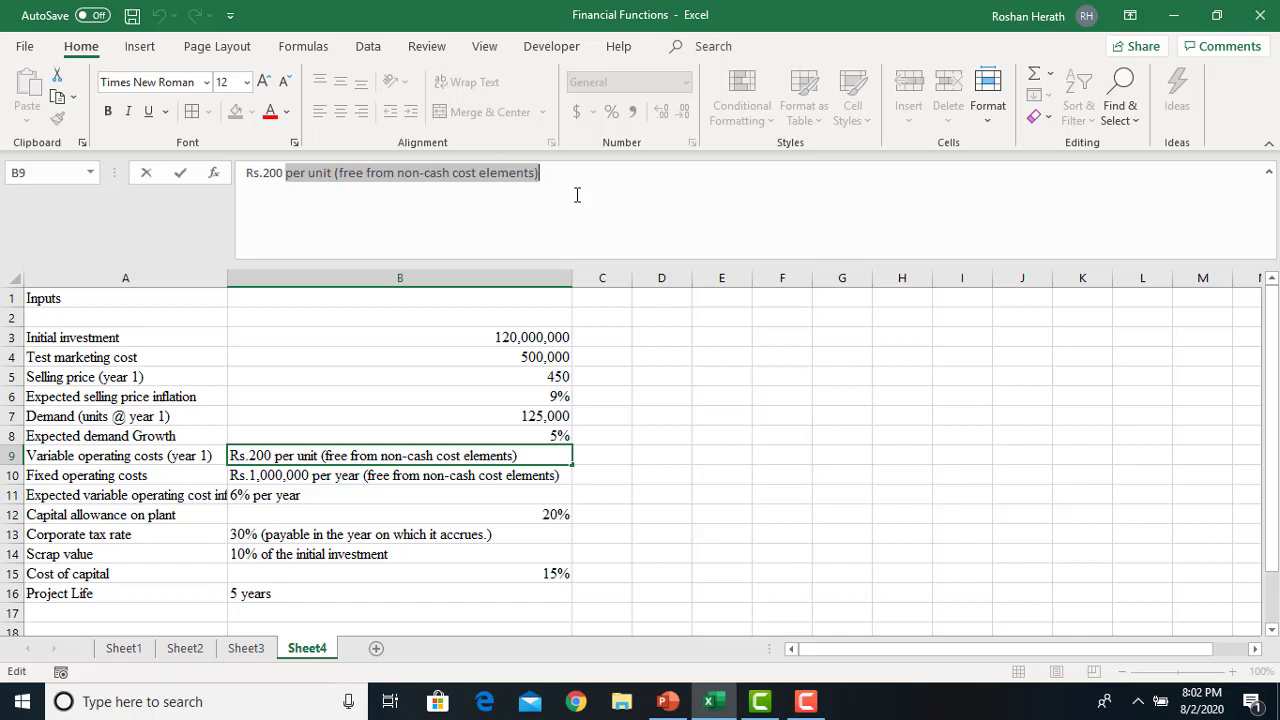
pyautogui.press('BackSpace')
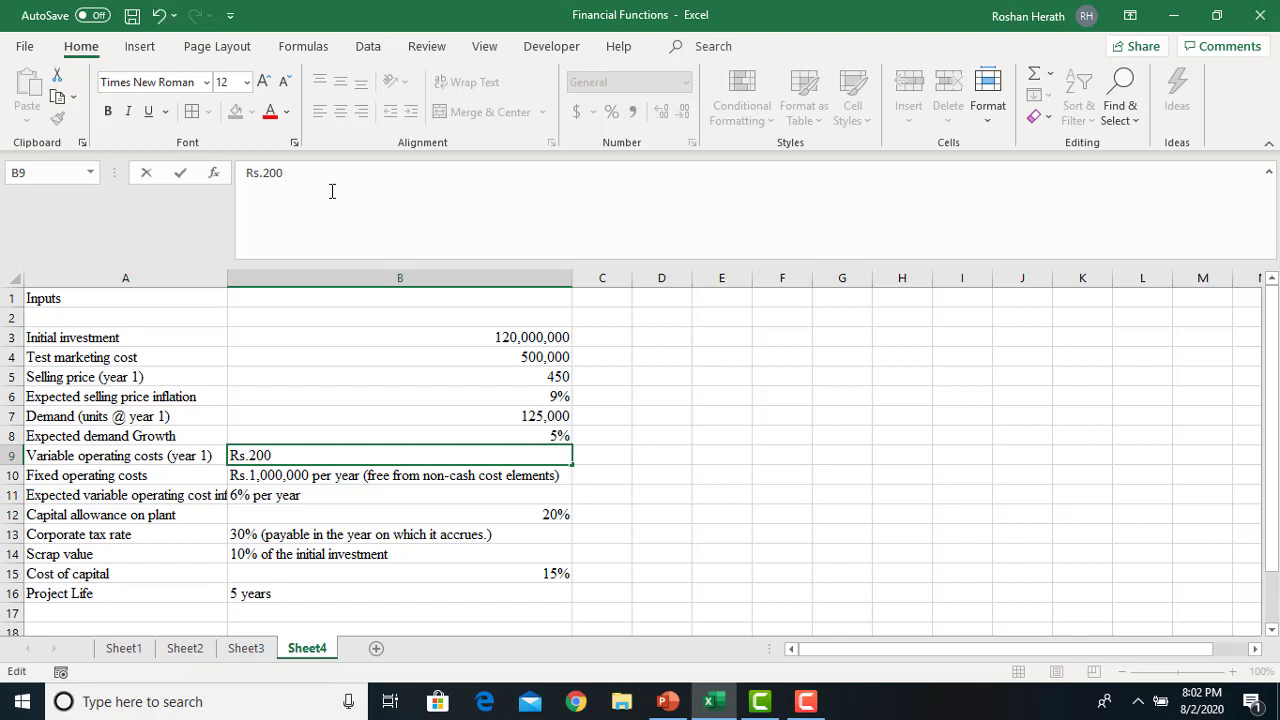
pyautogui.moveTo(265, 175); pyautogui.dragTo(192, 175)
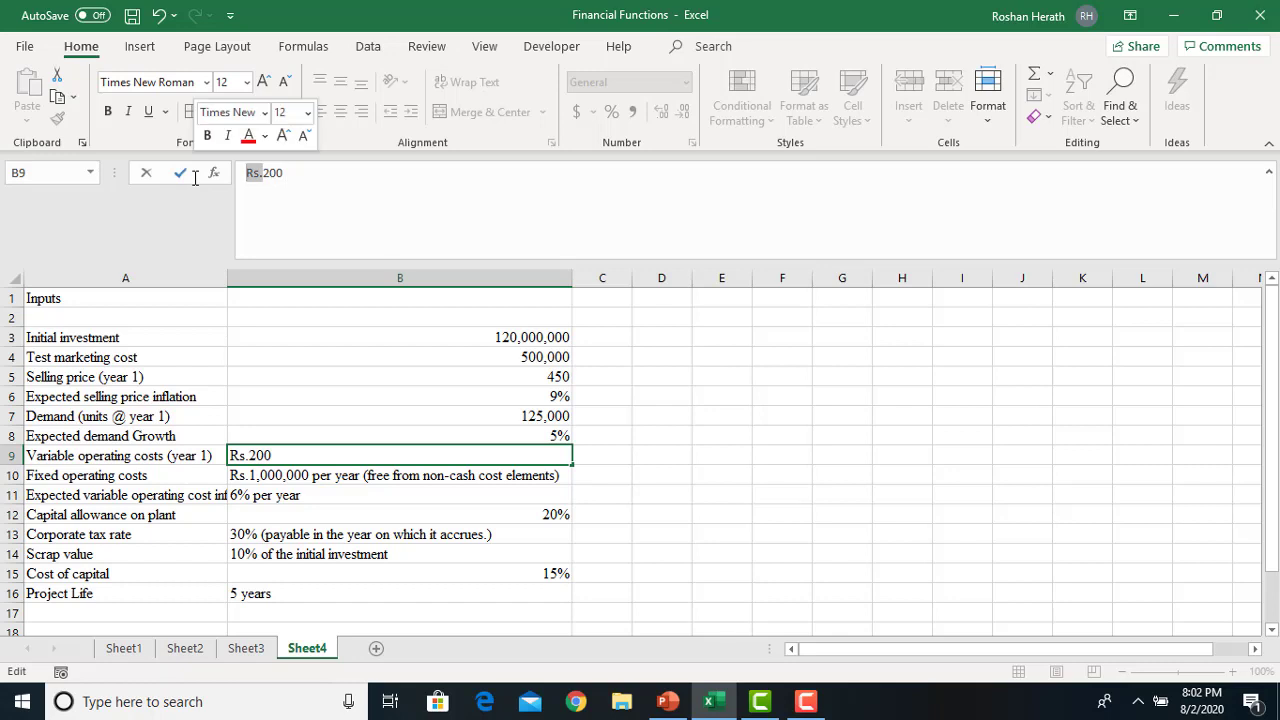
pyautogui.press('BackSpace')
pyautogui.press('Return')
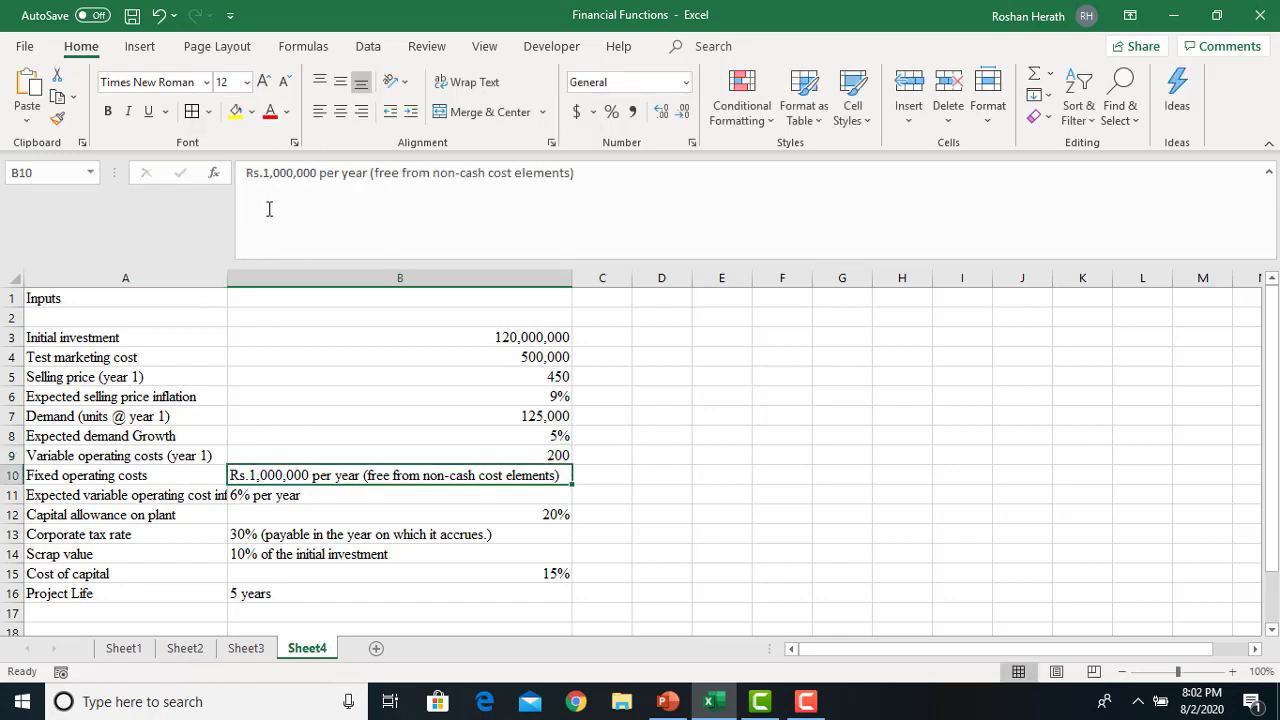
# - Strip the prefix and descriptive text from the fixed operating costs in B10, leaving the number 1,000,000
pyautogui.moveTo(319, 174); pyautogui.dragTo(640, 178)
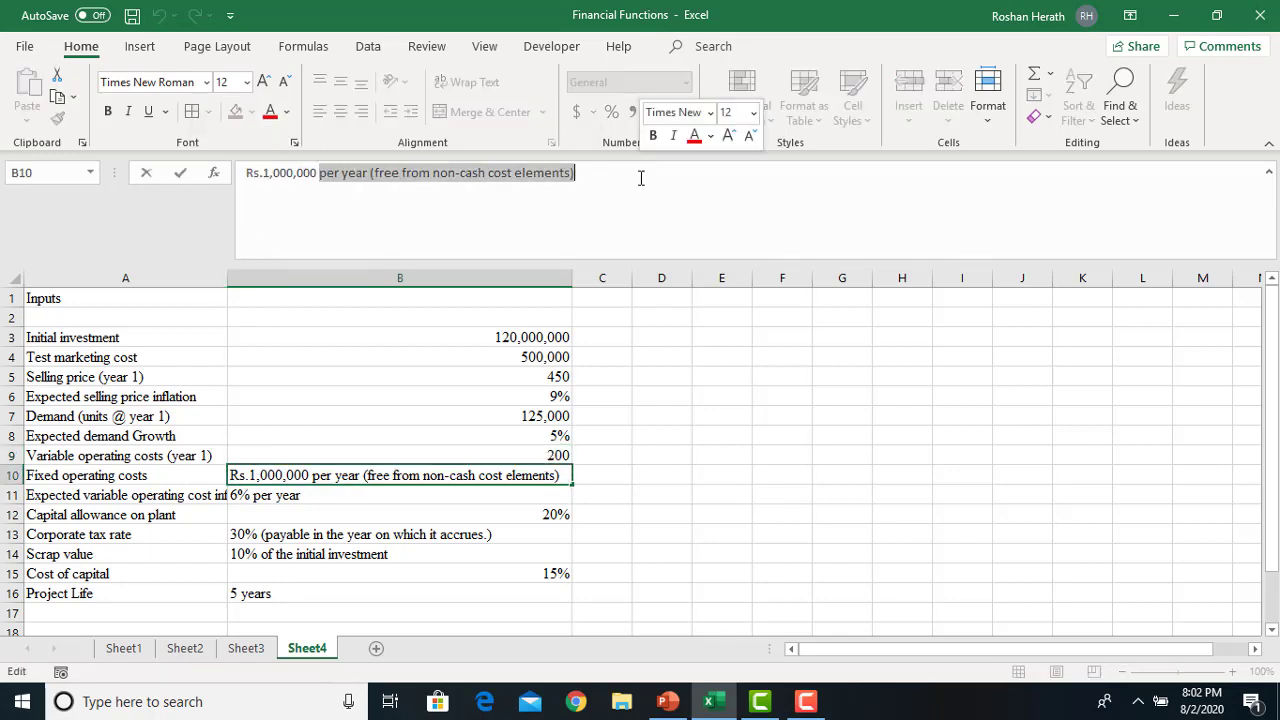
pyautogui.press('BackSpace')
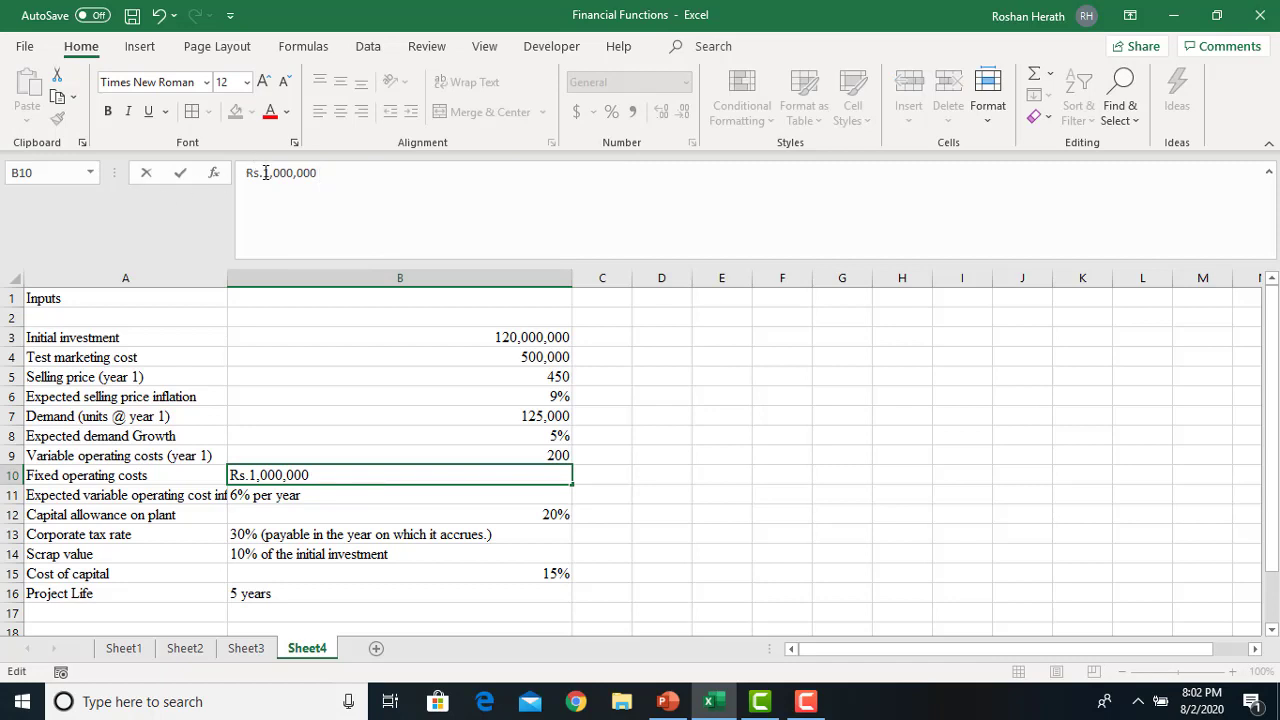
pyautogui.moveTo(265, 173); pyautogui.dragTo(165, 174)
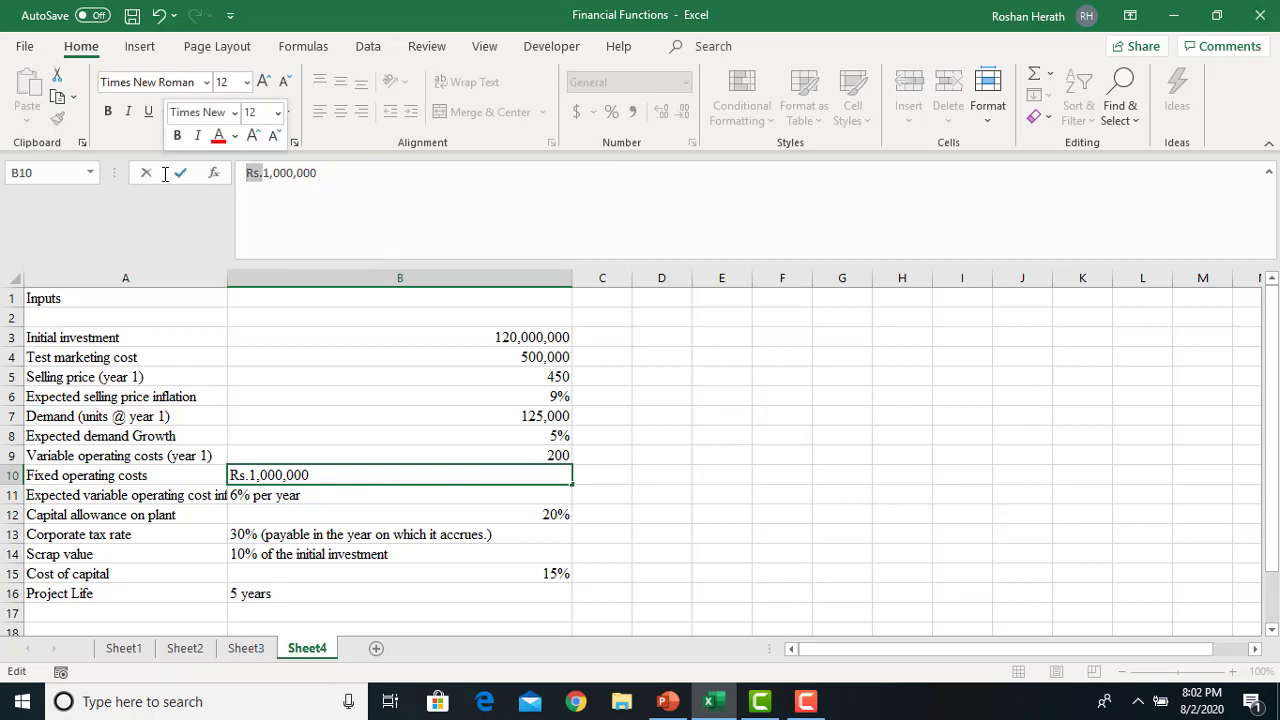
pyautogui.press('BackSpace')
pyautogui.press('Return')
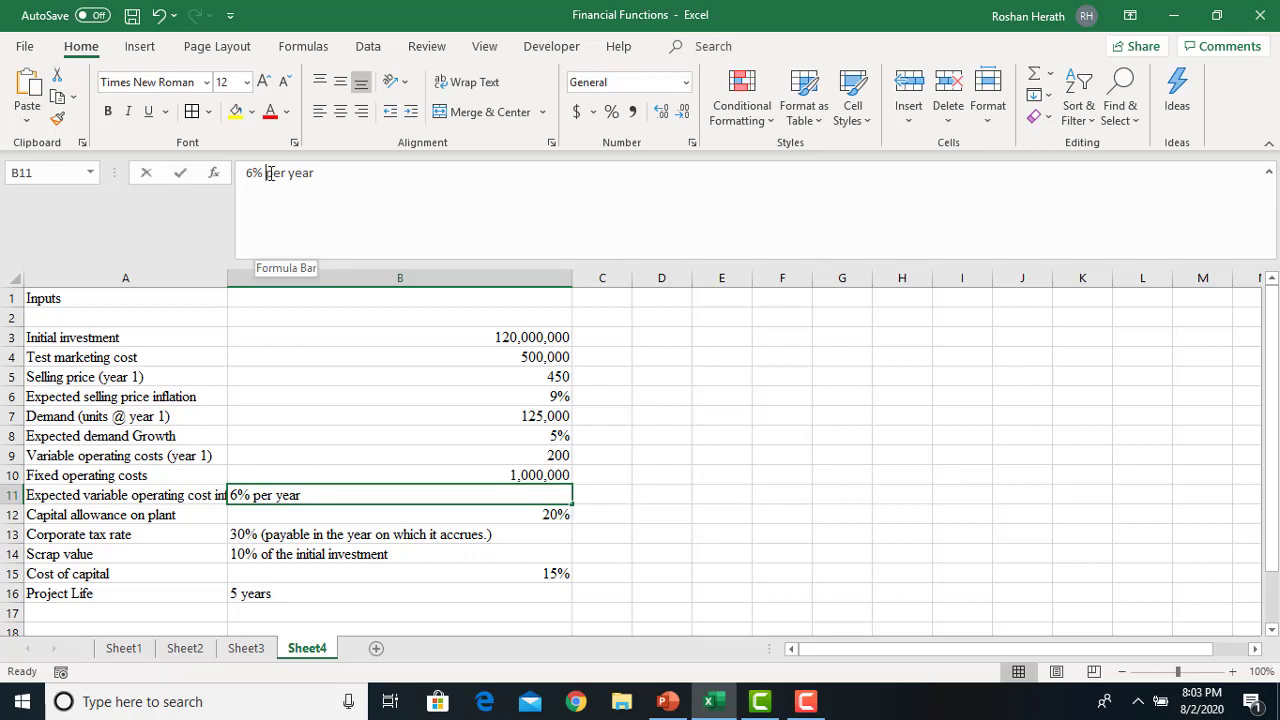
# - Reduce the variable operating cost inflation in B11 to 6% and widen column A to fit its full label
pyautogui.moveTo(266, 173); pyautogui.dragTo(377, 183)
pyautogui.press('BackSpace')
pyautogui.press('Return')
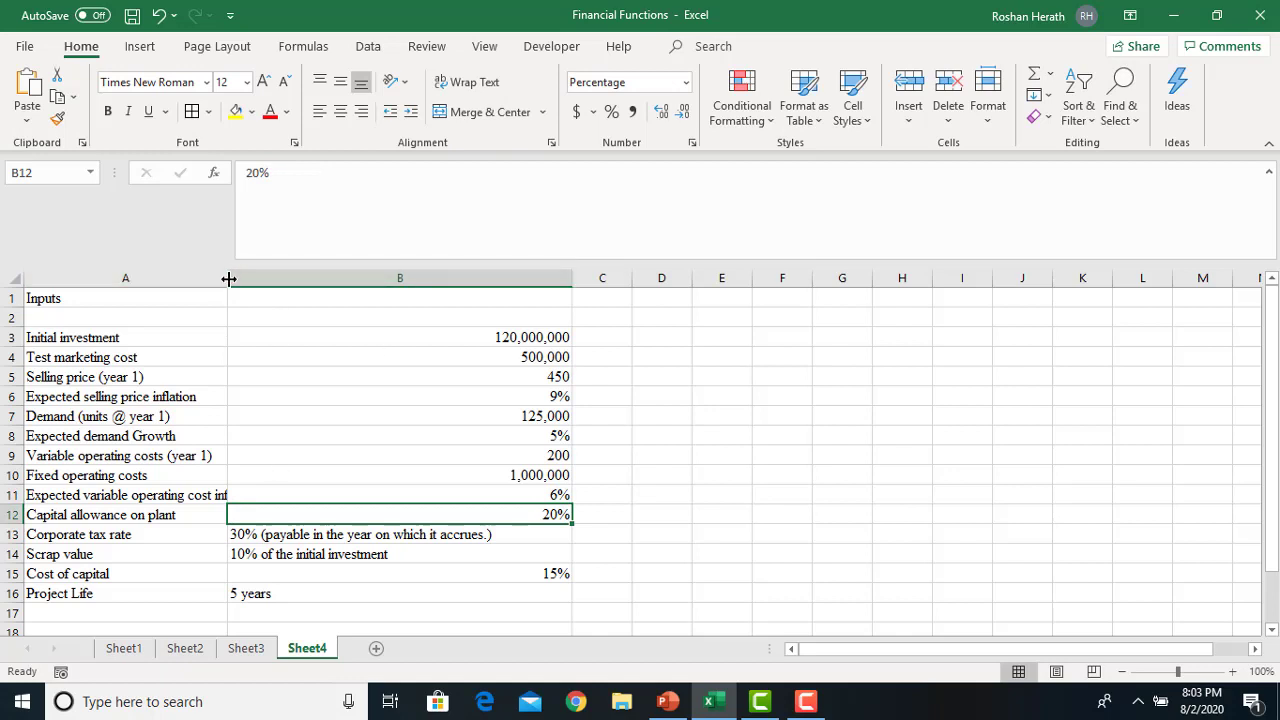
pyautogui.moveTo(228, 279); pyautogui.dragTo(286, 281)
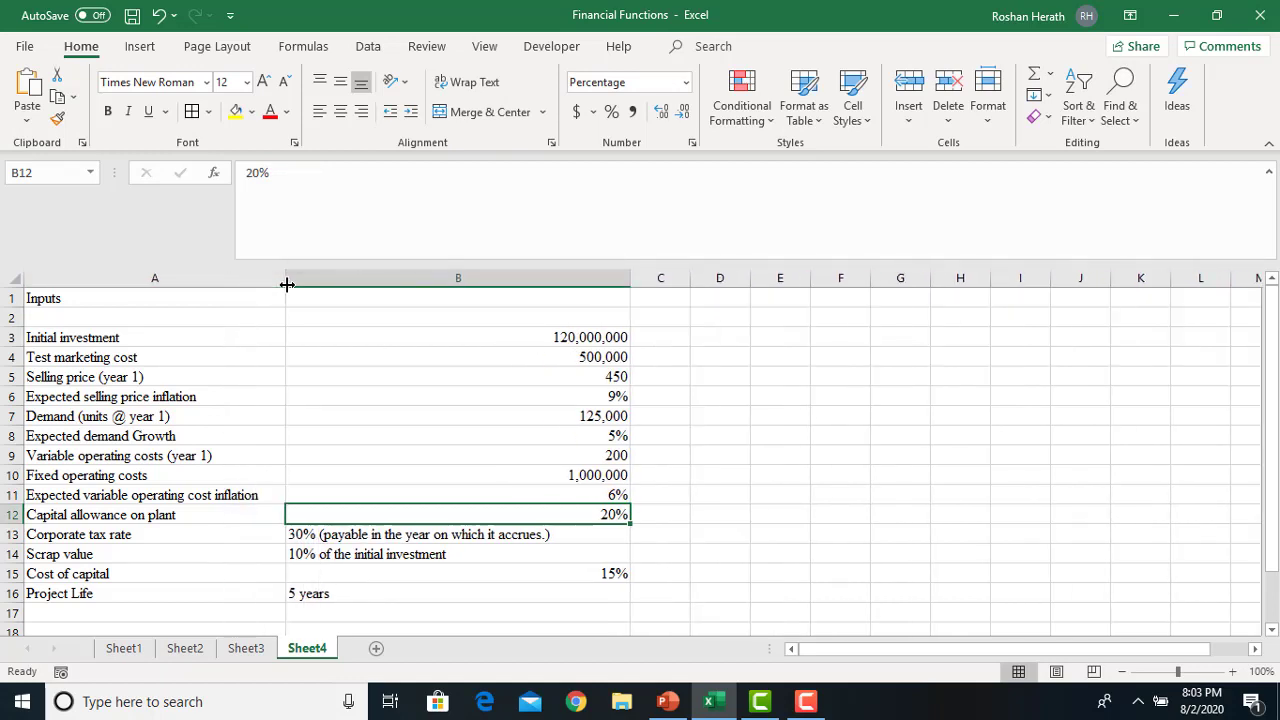
# - Remove the bracketed payment note from the corporate tax rate in B13, leaving 30%
pyautogui.click(383, 538)
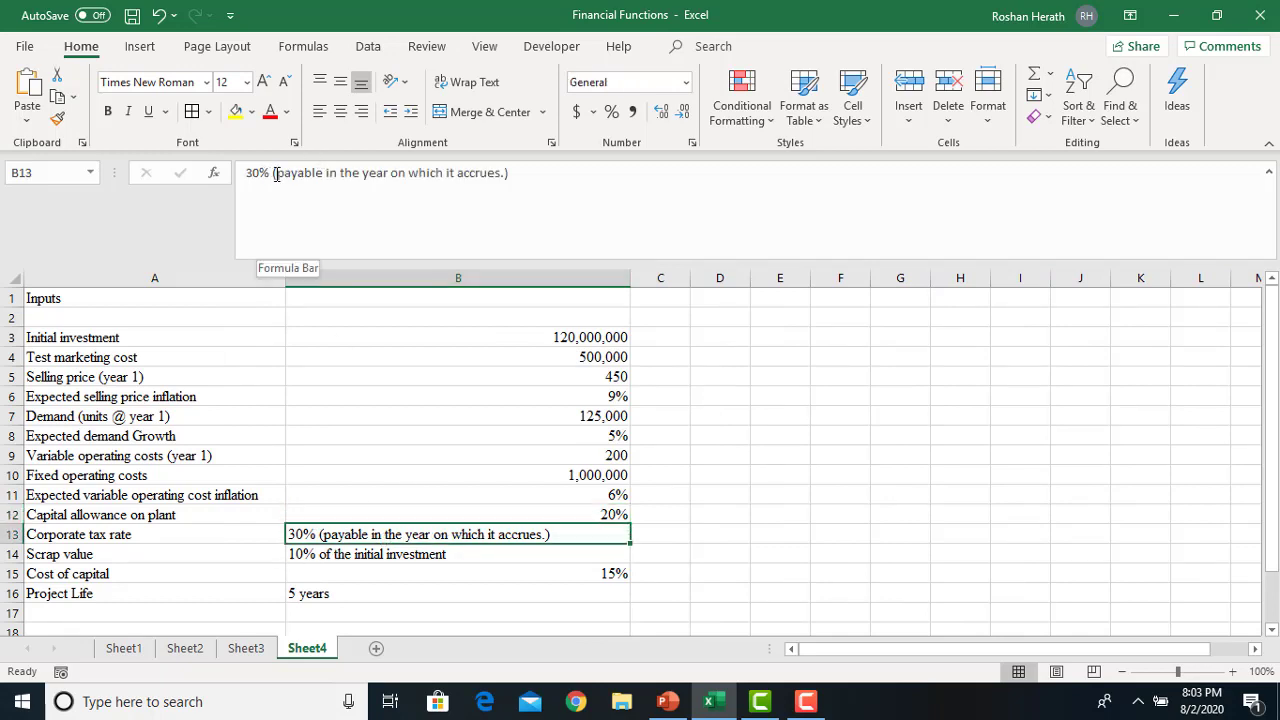
pyautogui.moveTo(276, 173); pyautogui.dragTo(557, 183)
pyautogui.press('Delete')
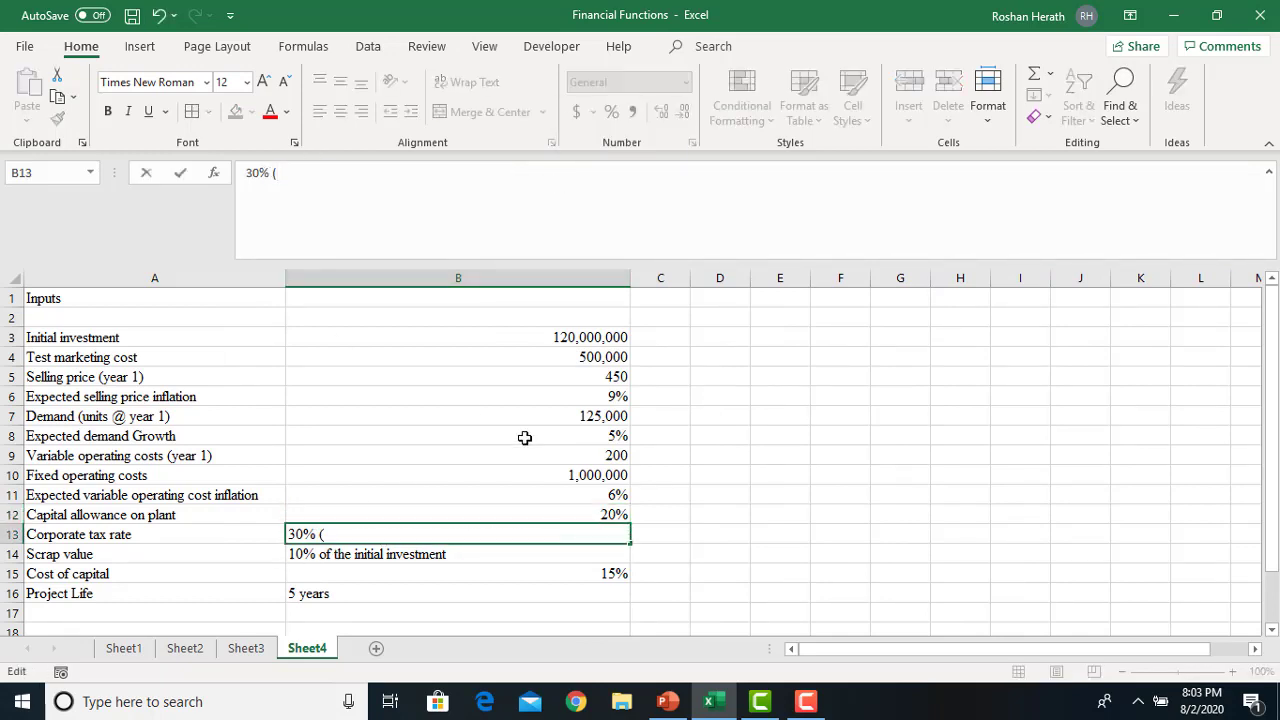
pyautogui.press('BackSpace')
pyautogui.press('BackSpace')
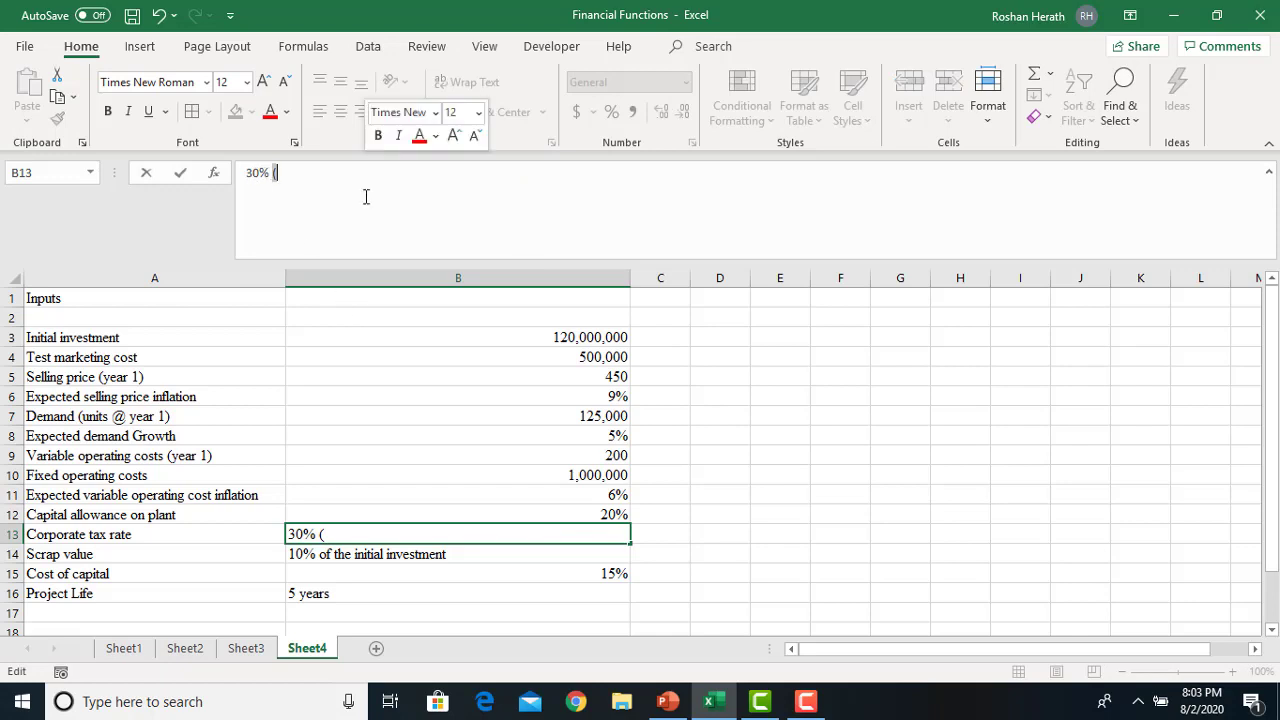
pyautogui.press('Return')
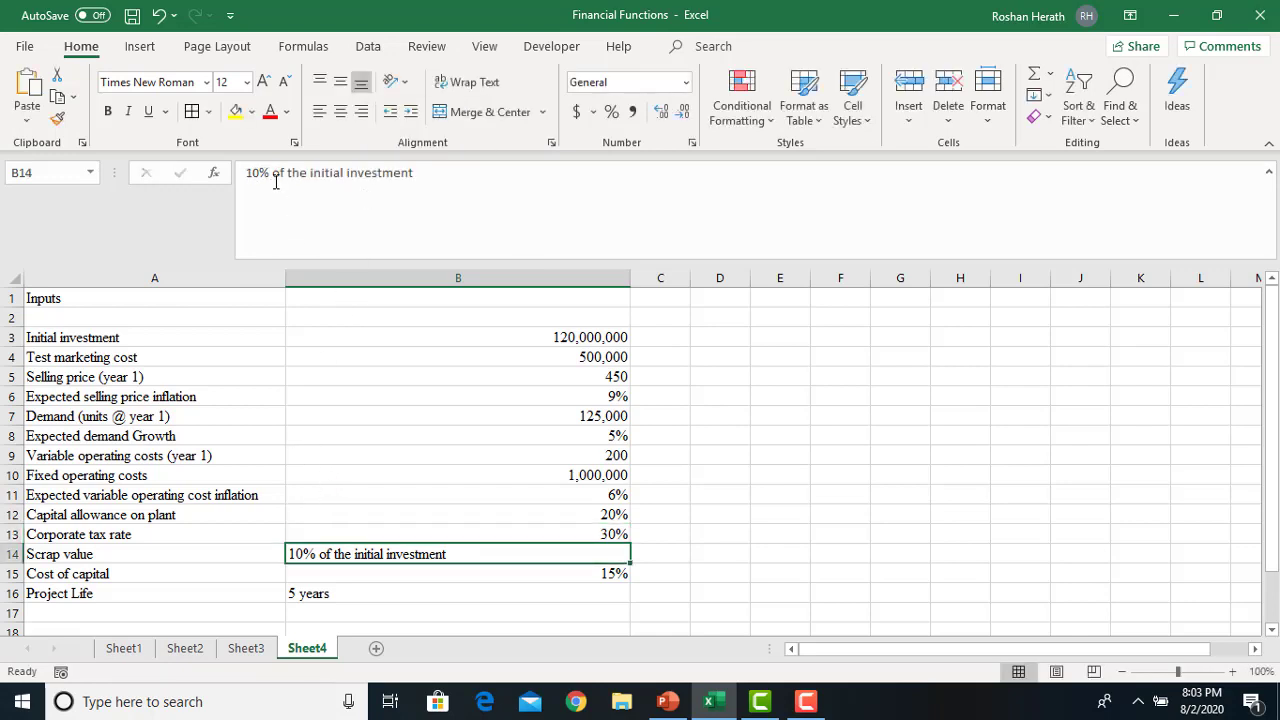
# - Strip the descriptive text from the scrap value in B14 and the project life in B16, leaving 10% and 5
pyautogui.moveTo(275, 178); pyautogui.dragTo(479, 198)
pyautogui.press('Delete')
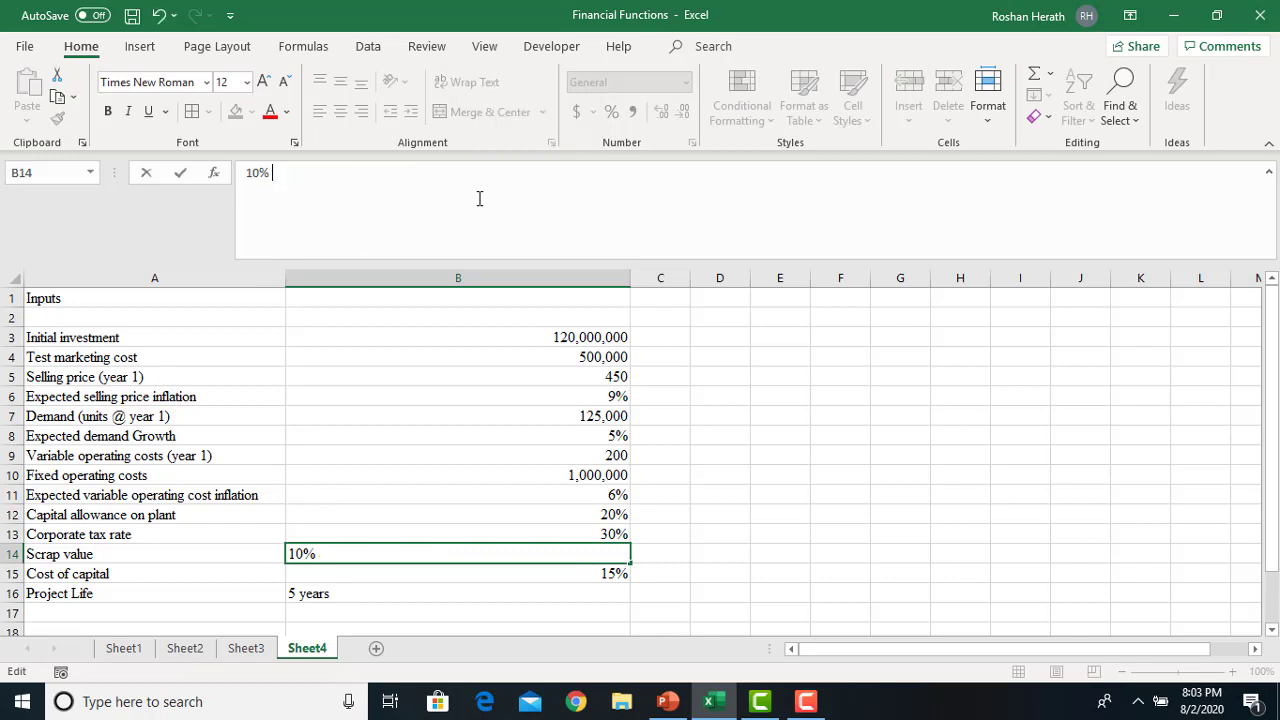
pyautogui.press('Return')
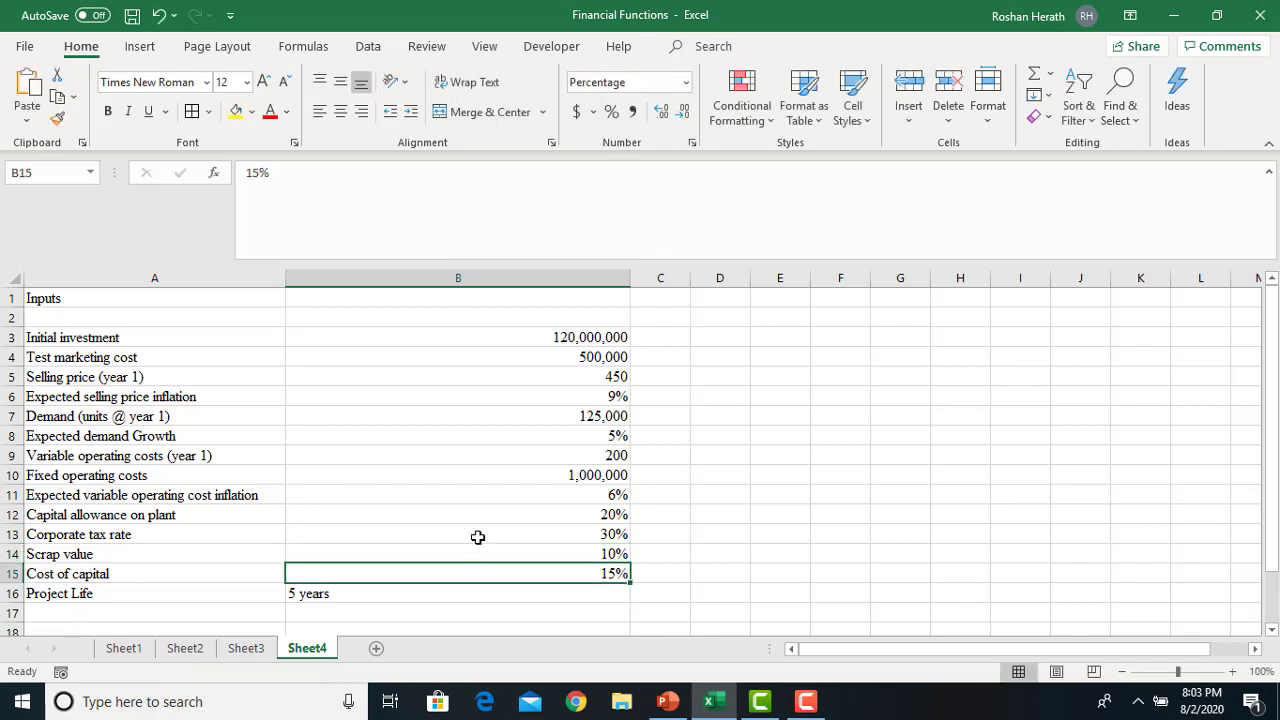
pyautogui.click(328, 596)
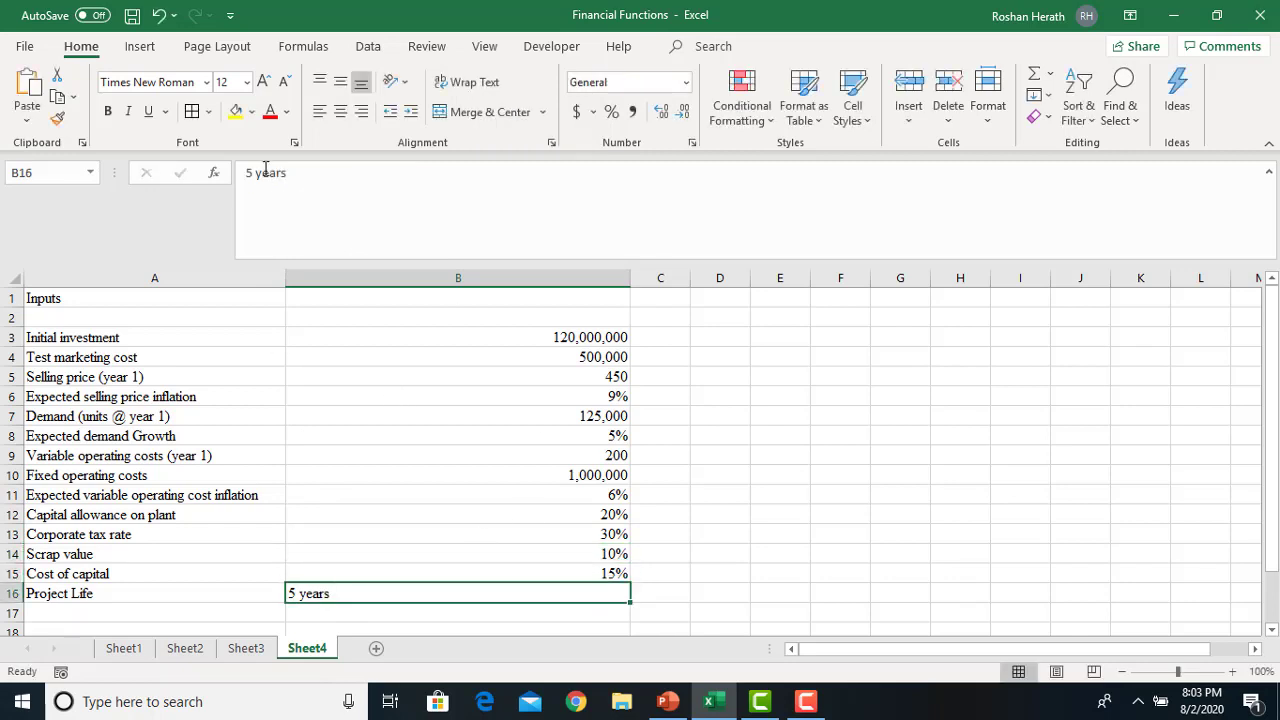
pyautogui.moveTo(252, 172); pyautogui.dragTo(423, 183)
pyautogui.press('Delete')
pyautogui.press('Return')
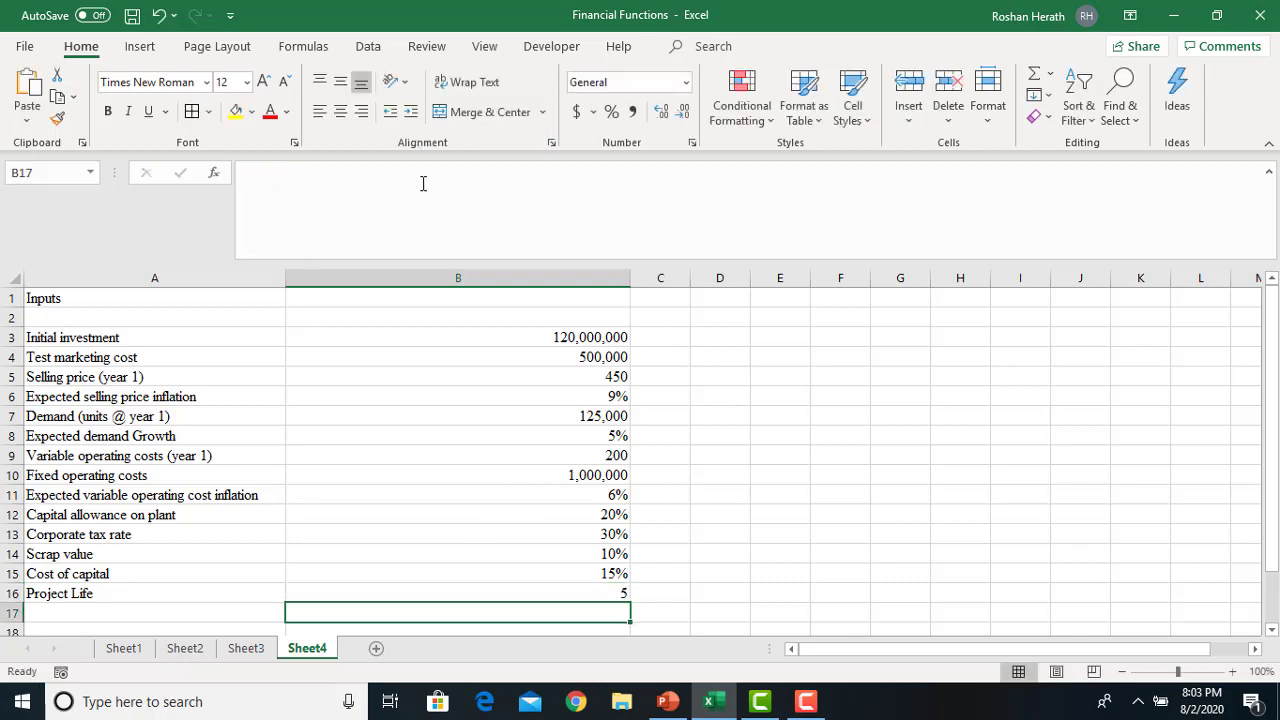
# - Narrow column B to fit its values and apply all borders to the inputs table in A3:B16
pyautogui.moveTo(632, 279); pyautogui.dragTo(397, 280)
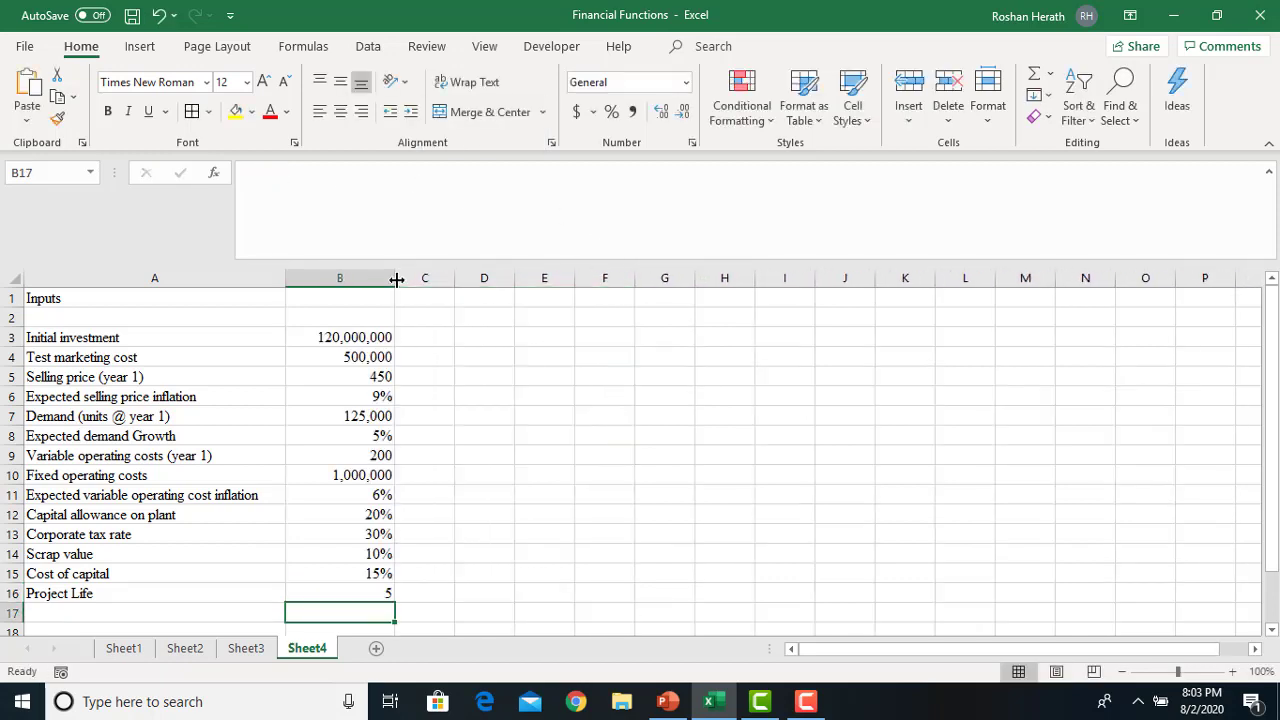
pyautogui.moveTo(69, 338); pyautogui.dragTo(341, 590)
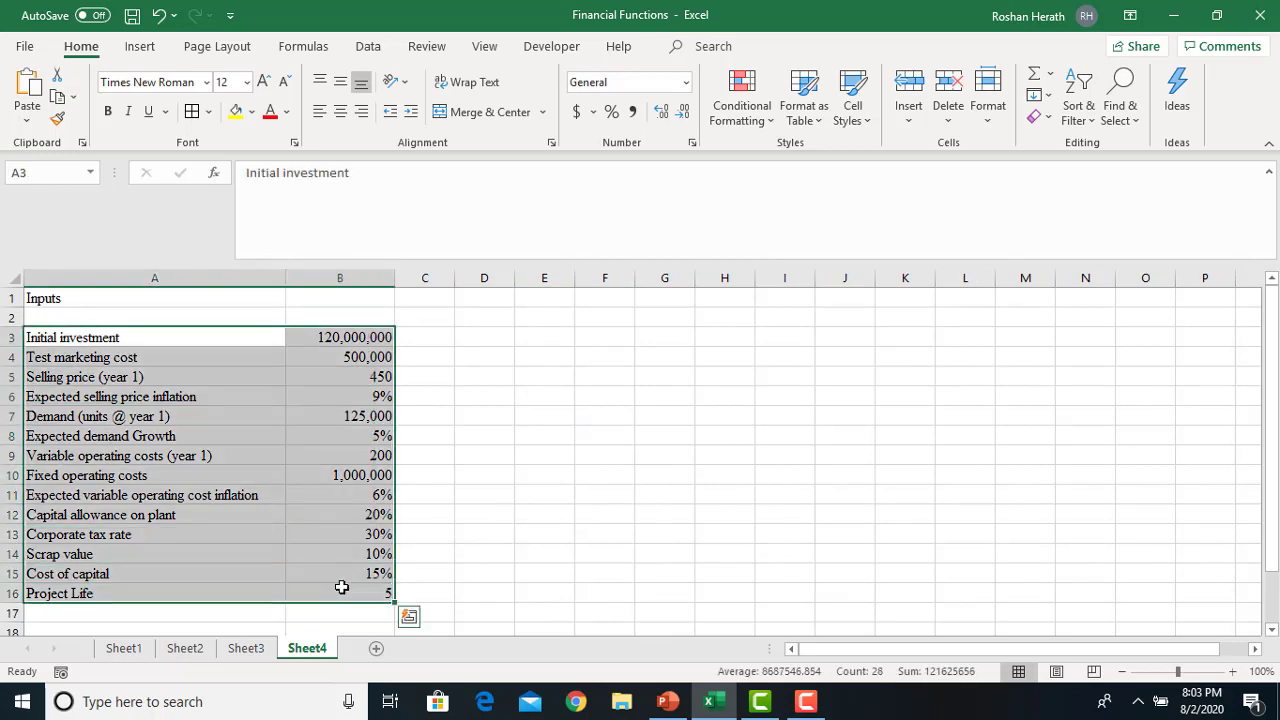
pyautogui.click(197, 115)
pyautogui.click(911, 430)
pyautogui.moveTo(1277, 567); pyautogui.dragTo(1268, 512)
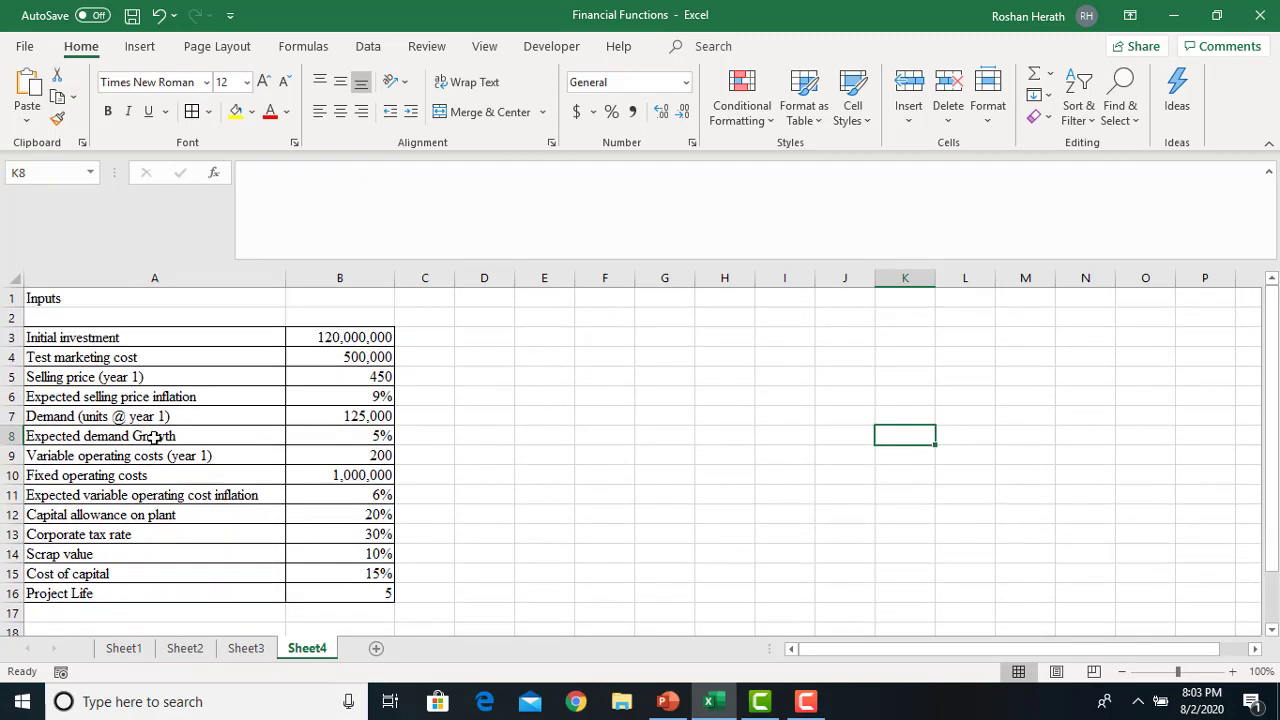
# - Make the Inputs heading in A1 bold and add a bold Output heading in A18
pyautogui.click(45, 300)
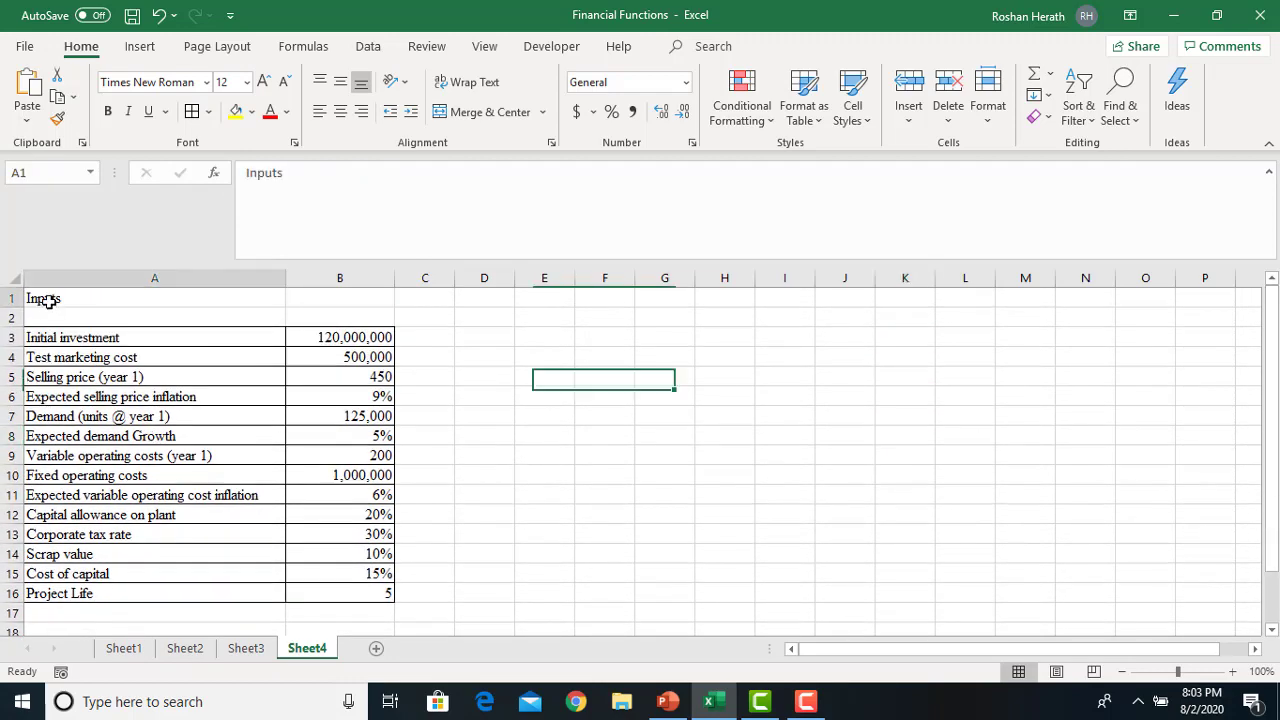
pyautogui.click(107, 111)
pyautogui.moveTo(1272, 553); pyautogui.dragTo(1274, 630)
pyautogui.scroll(-1, 855, 550)
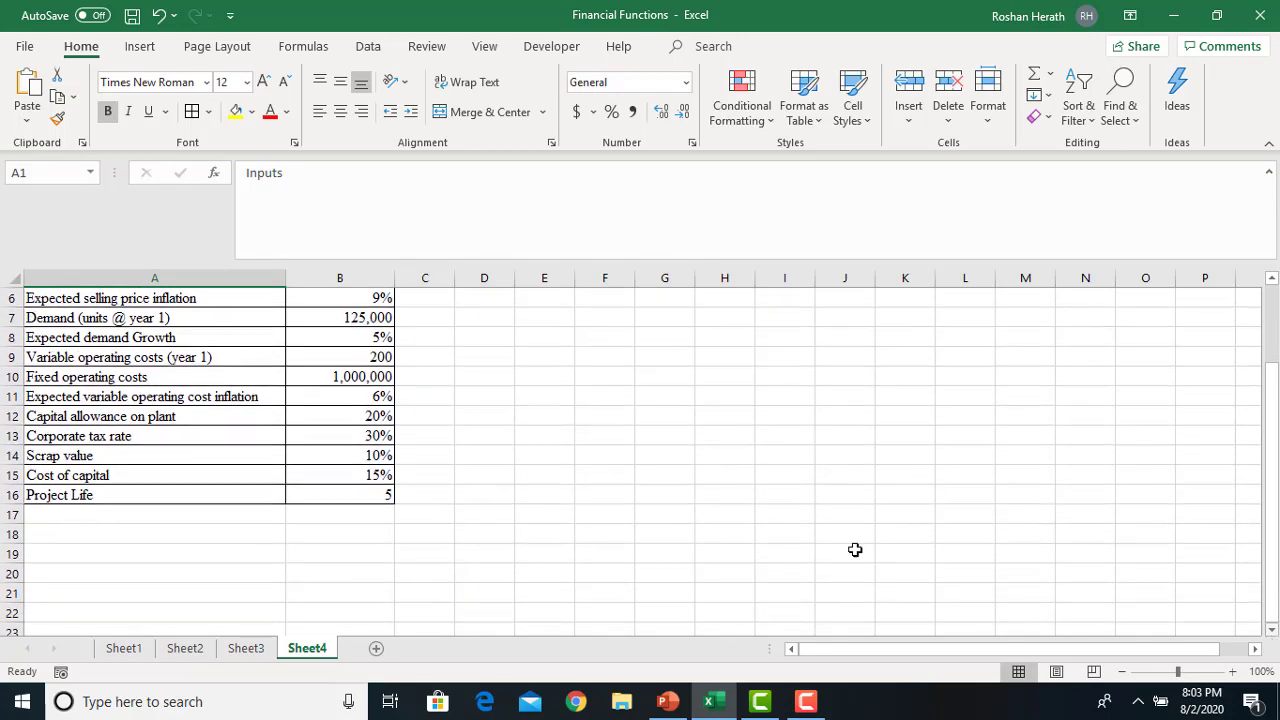
pyautogui.click(58, 528)
pyautogui.write('O')
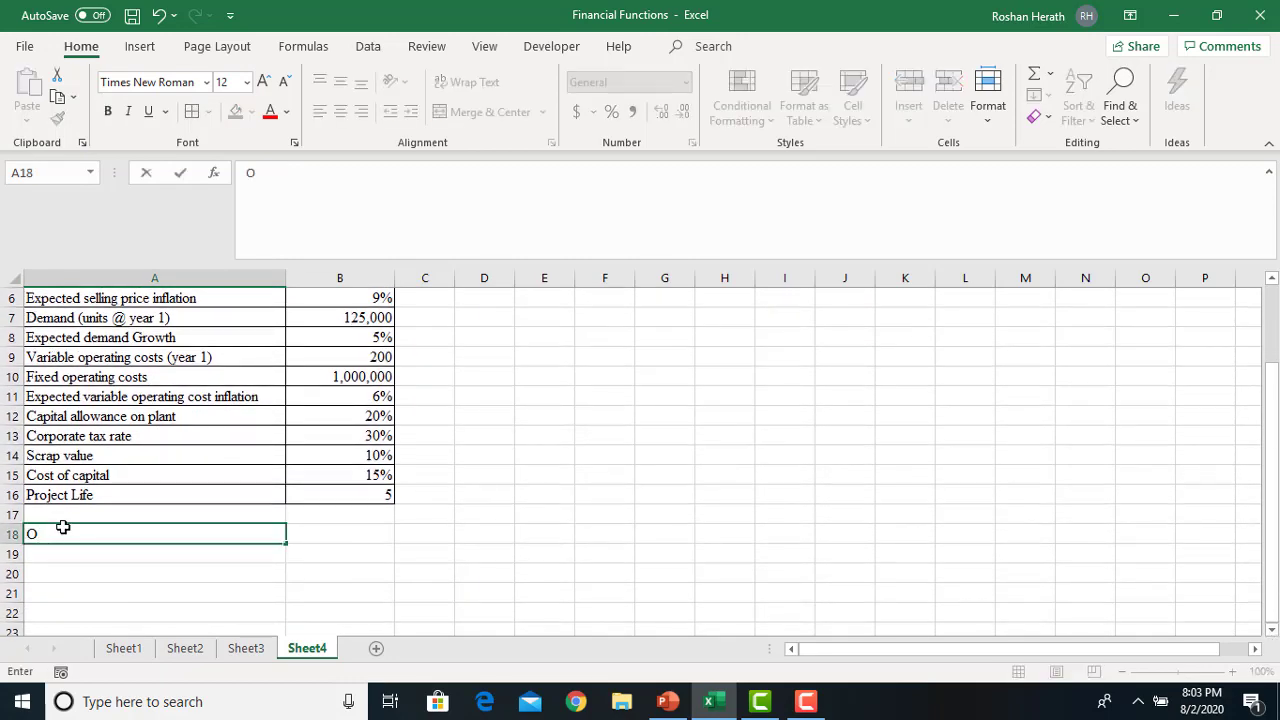
pyautogui.write('utput')
pyautogui.moveTo(263, 577); pyautogui.dragTo(77, 536)
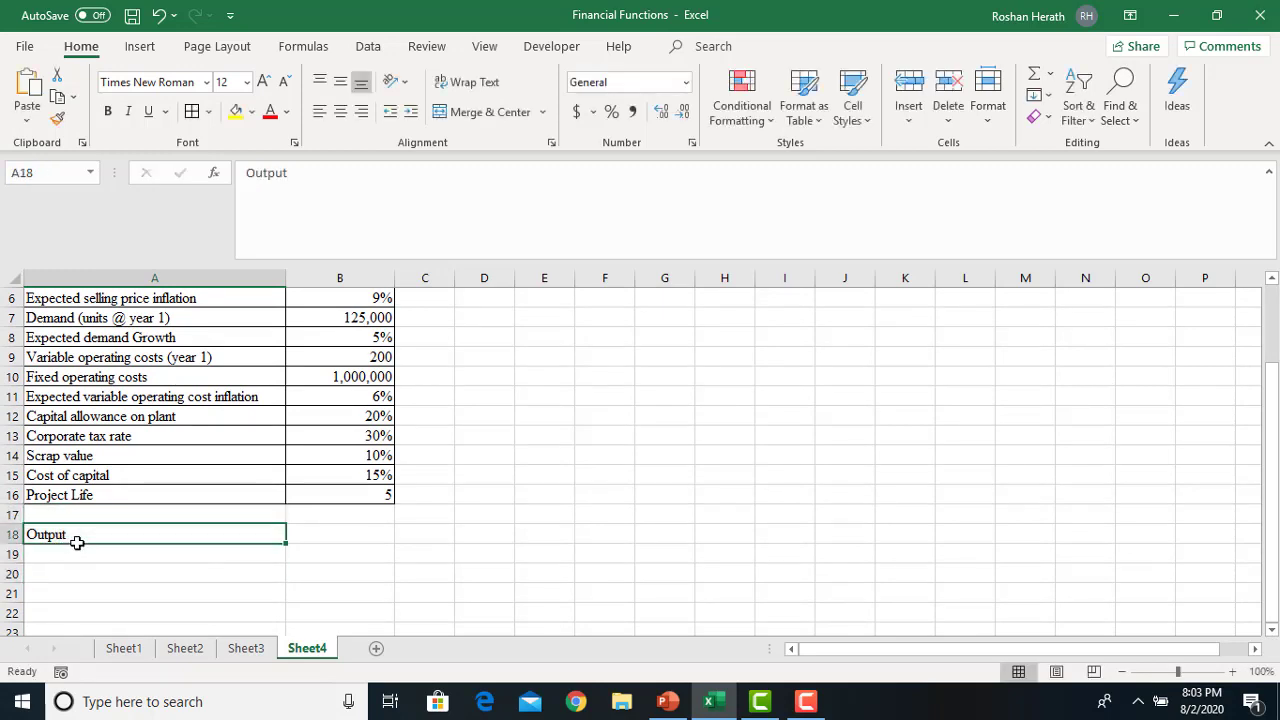
pyautogui.click(108, 111)
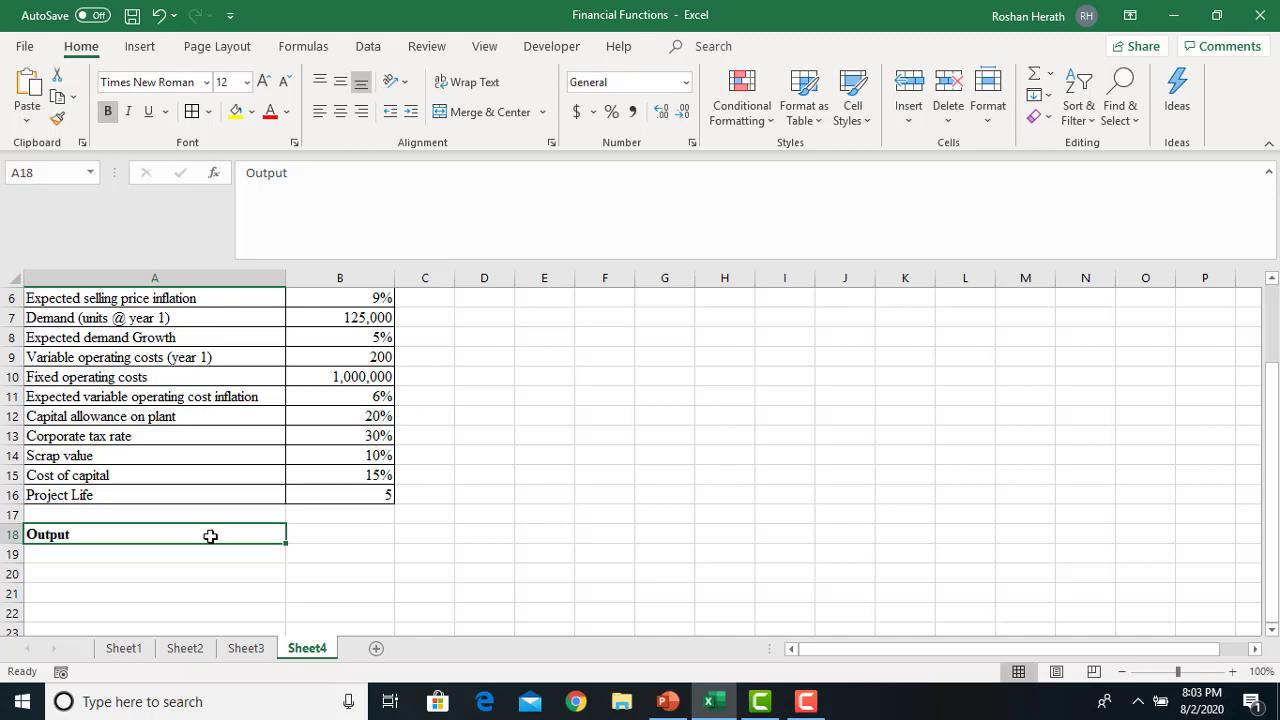
# - Enter the row label Period in A19, directly beneath the Output heading
pyautogui.click(1272, 631)
pyautogui.click(1272, 631)
pyautogui.click(131, 516)
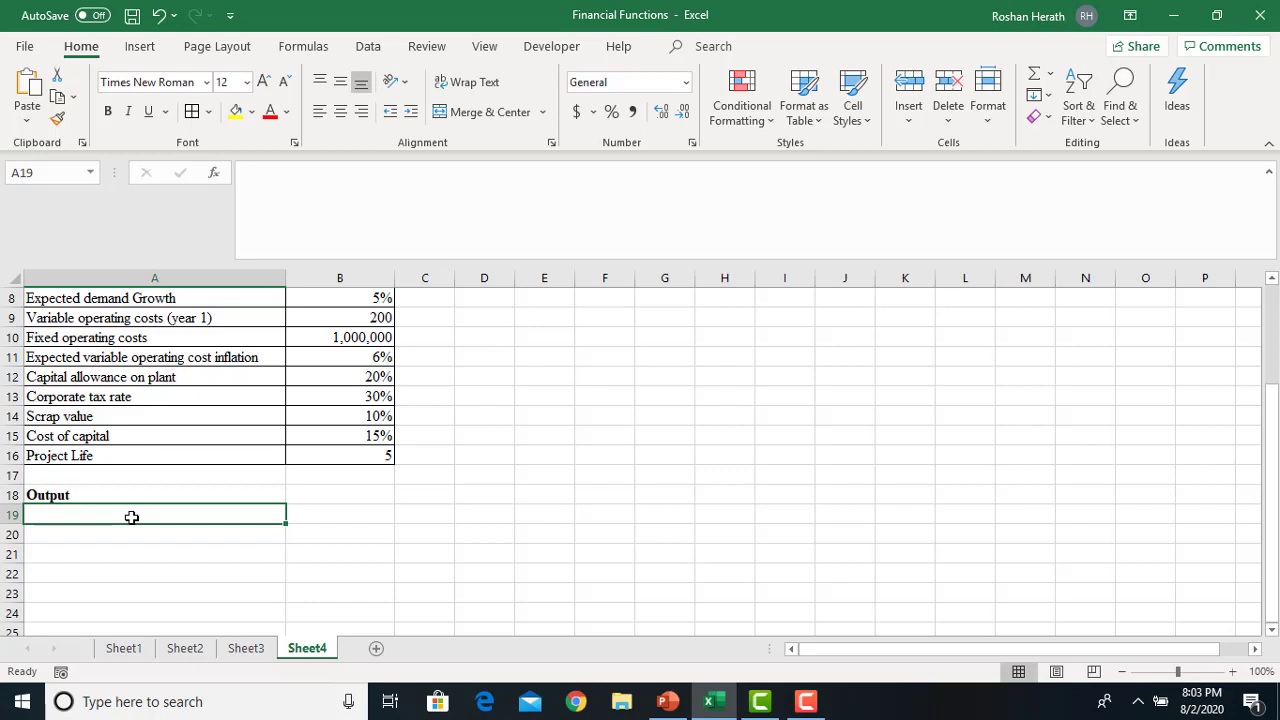
pyautogui.write('Period')
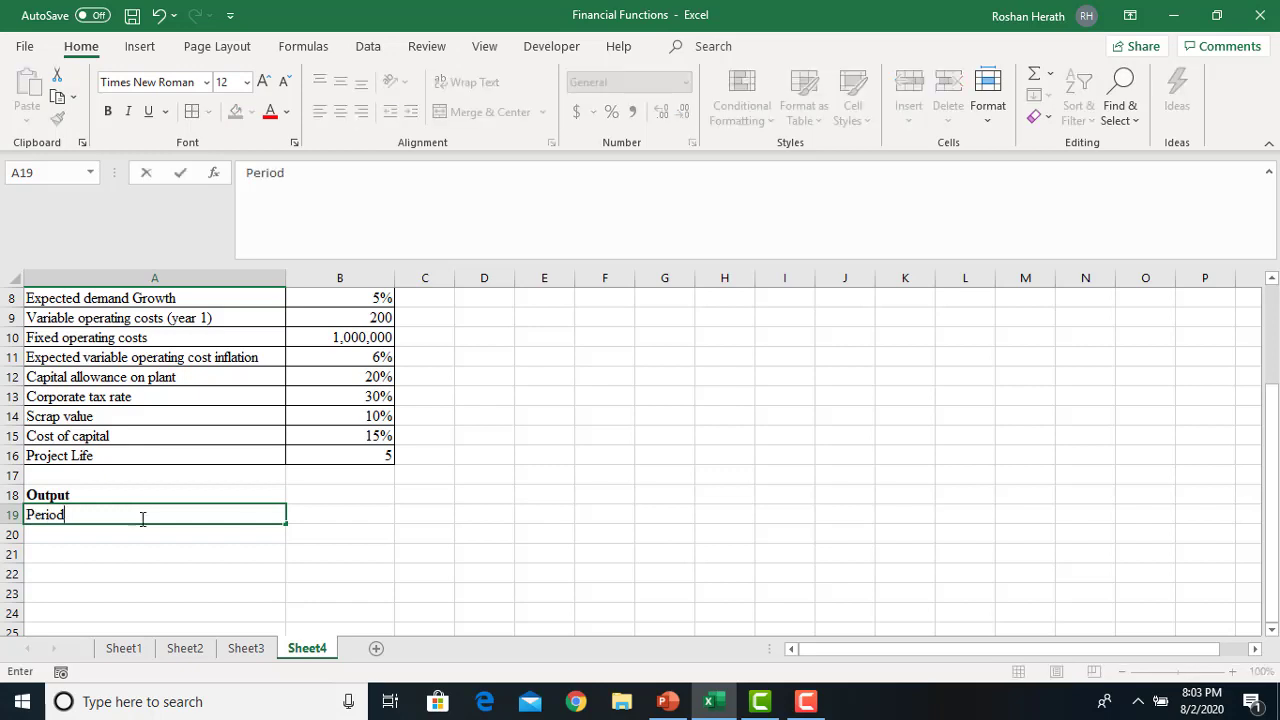
# - Fill the Period row with the numbers 0 to 5 across B19:G19, extending the series from 1 and 2
pyautogui.click(321, 521)
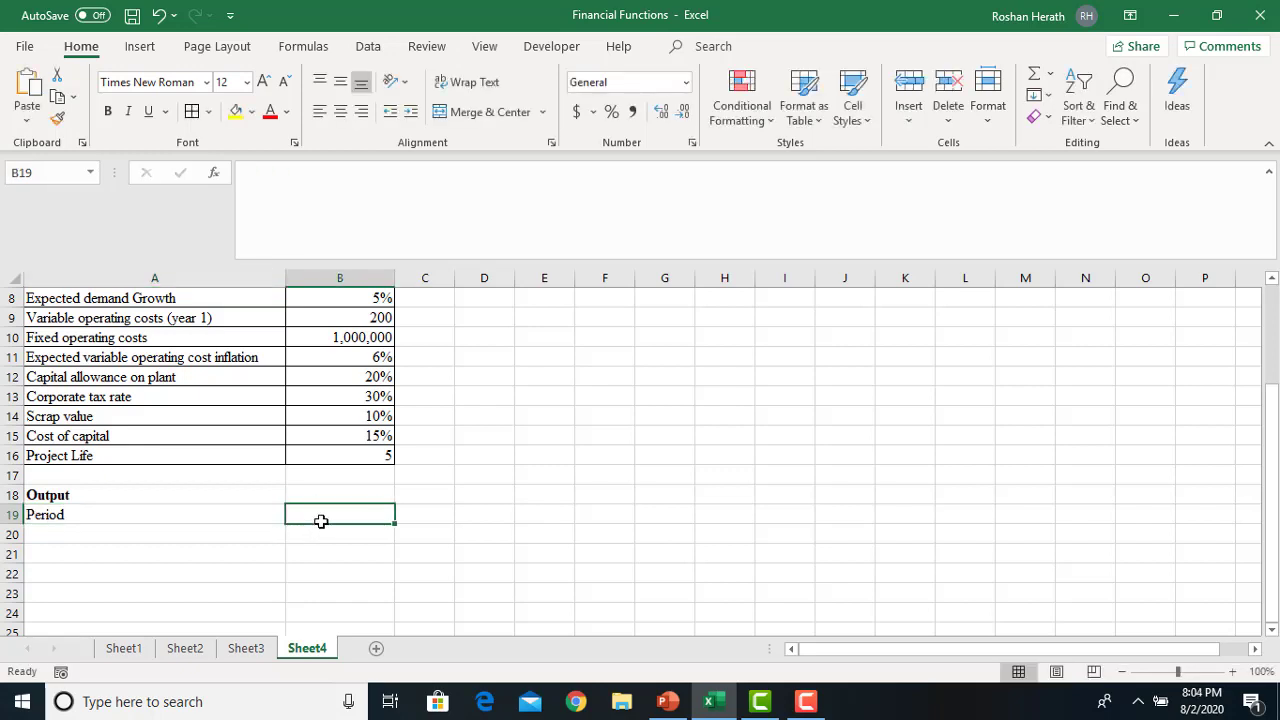
pyautogui.write('0')
pyautogui.press('Tab')
pyautogui.write('1')
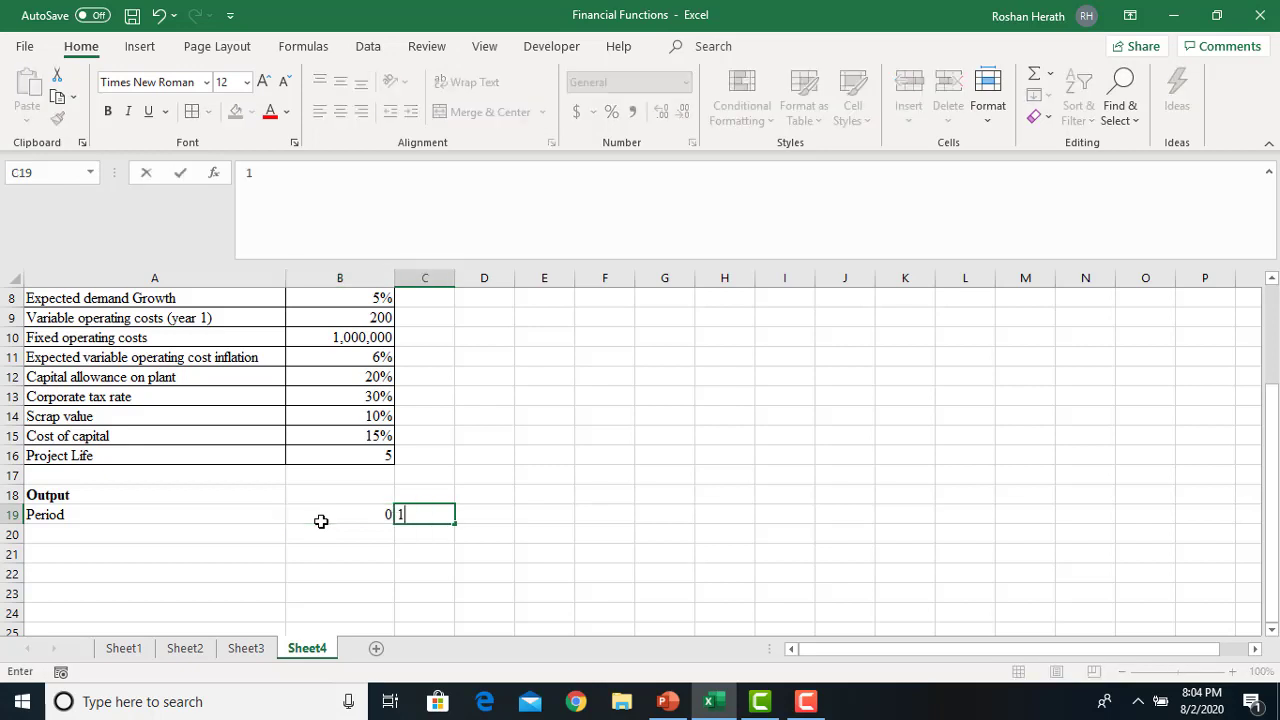
pyautogui.press('Tab')
pyautogui.write('2')
pyautogui.press('Return')
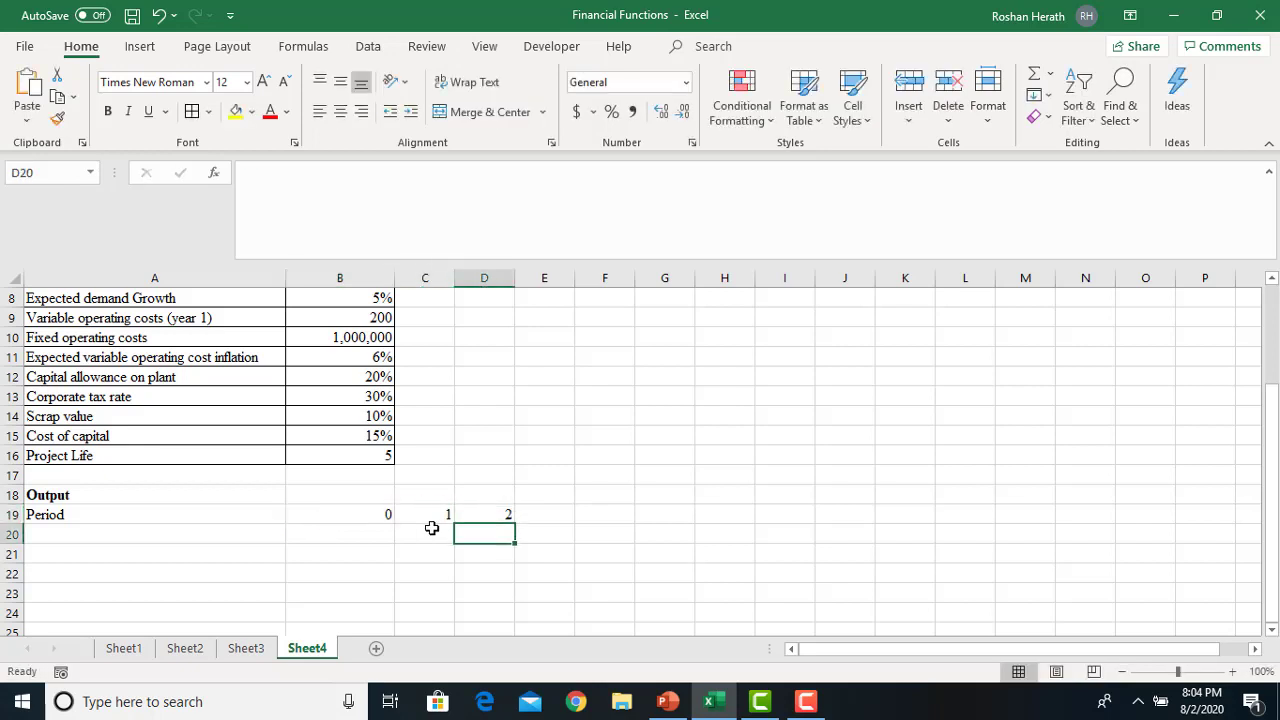
pyautogui.moveTo(432, 518); pyautogui.dragTo(774, 511)
pyautogui.moveTo(690, 507); pyautogui.dragTo(687, 508)
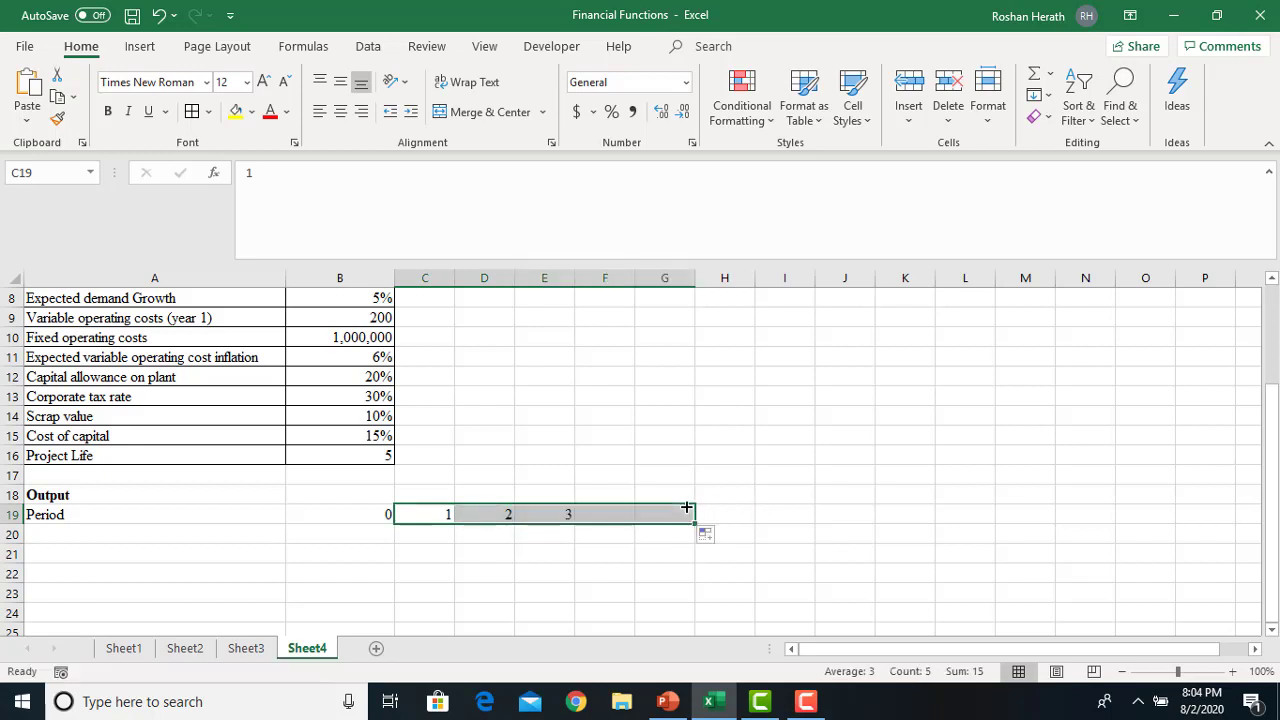
# - Add the row labels Investment in A20 and Sales in A21 below the Period row
pyautogui.click(85, 540)
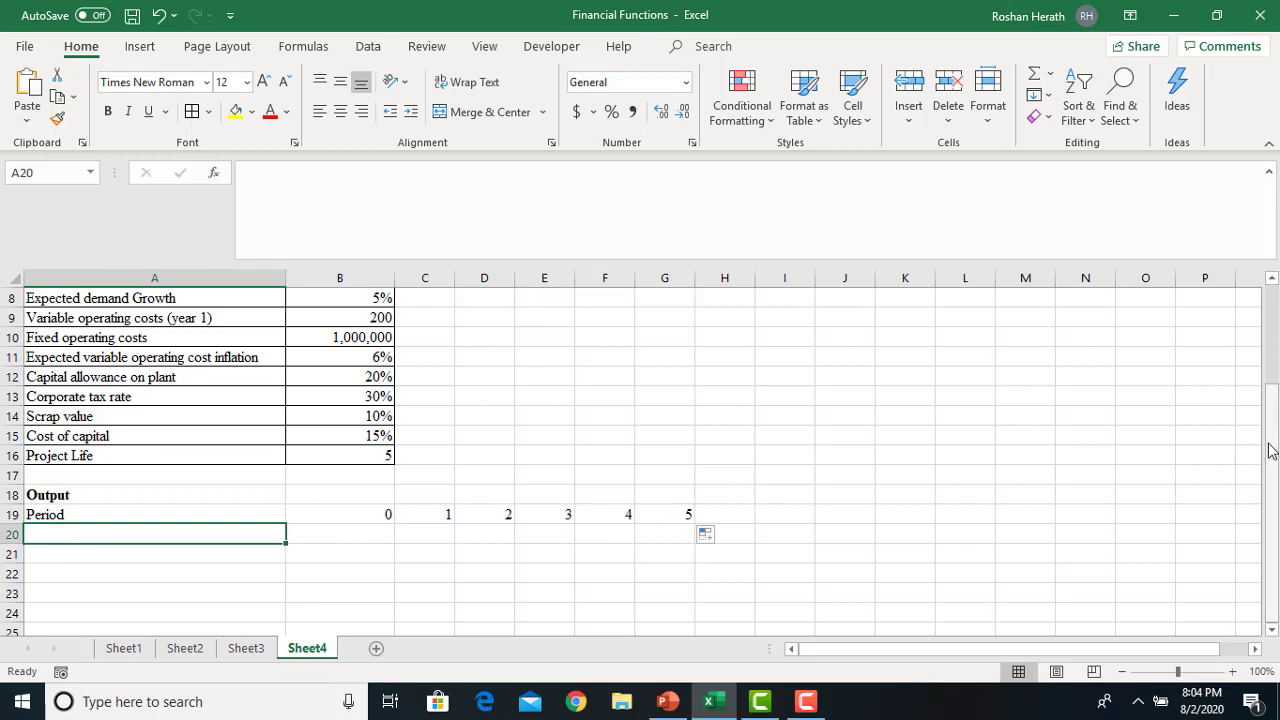
pyautogui.write('I')
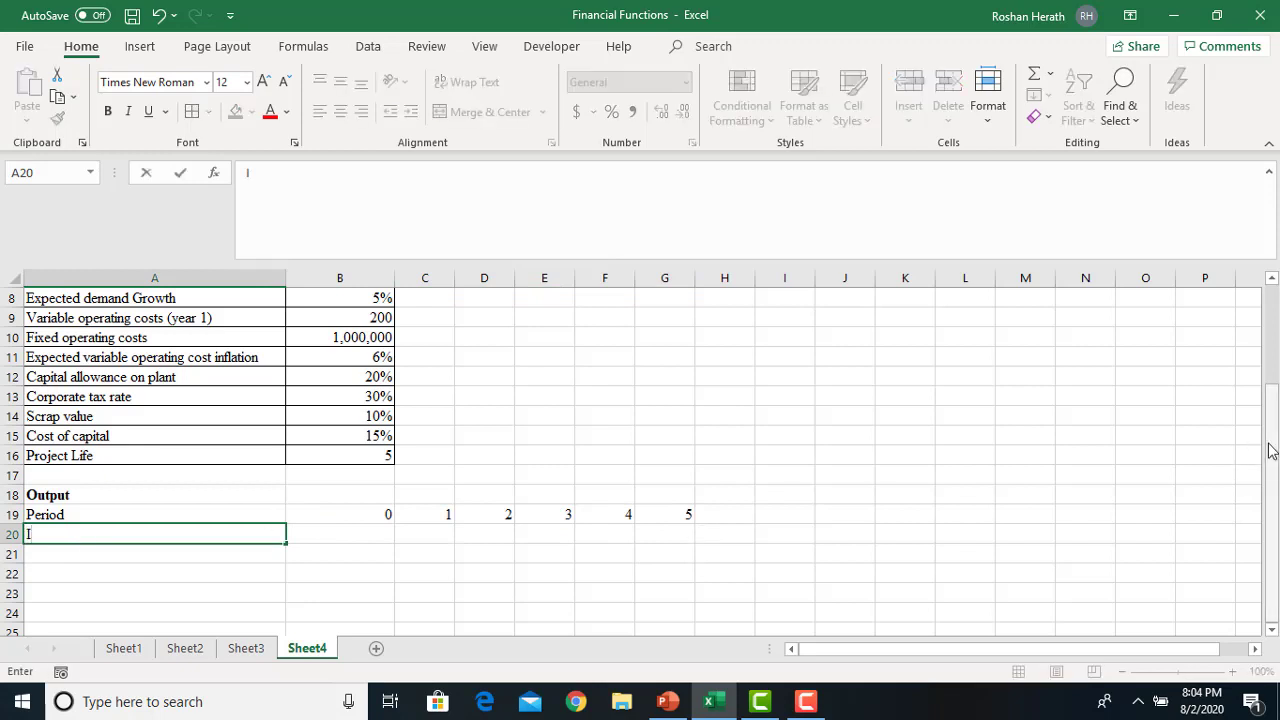
pyautogui.write('nvestment')
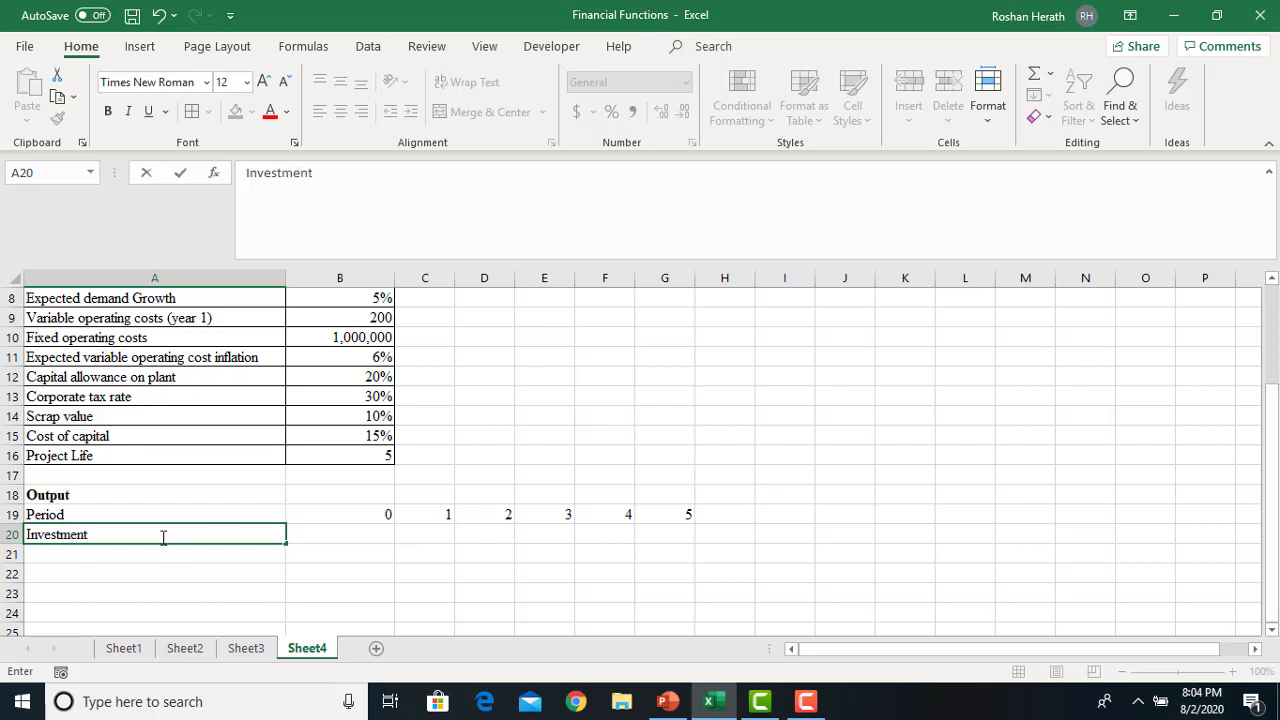
pyautogui.press('Return')
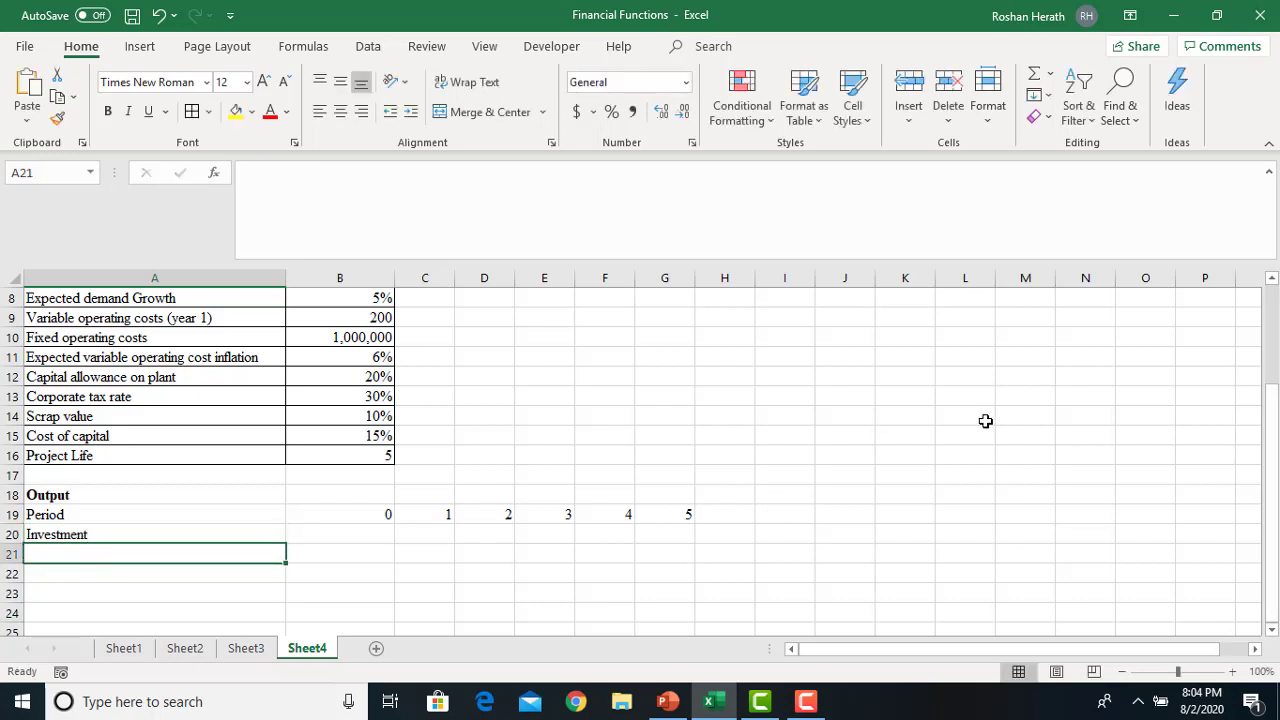
pyautogui.moveTo(1276, 462); pyautogui.dragTo(1272, 516)
pyautogui.moveTo(1268, 422); pyautogui.dragTo(1276, 480)
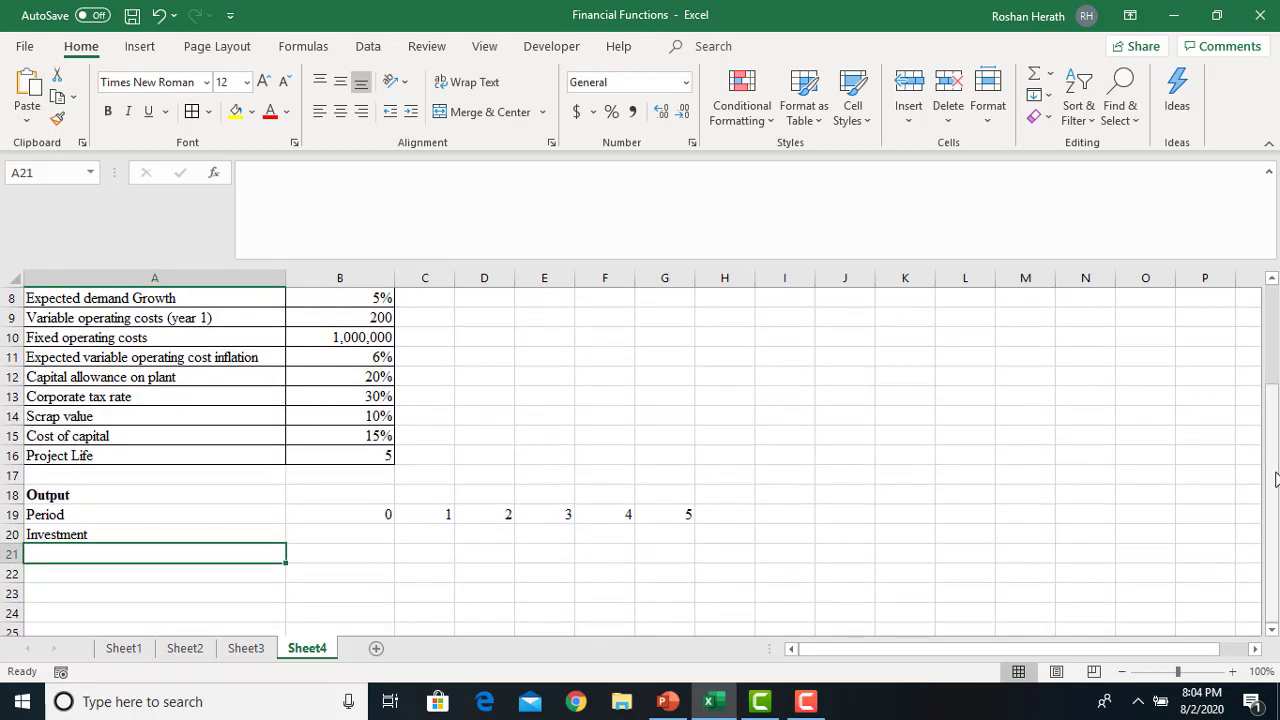
pyautogui.write('S')
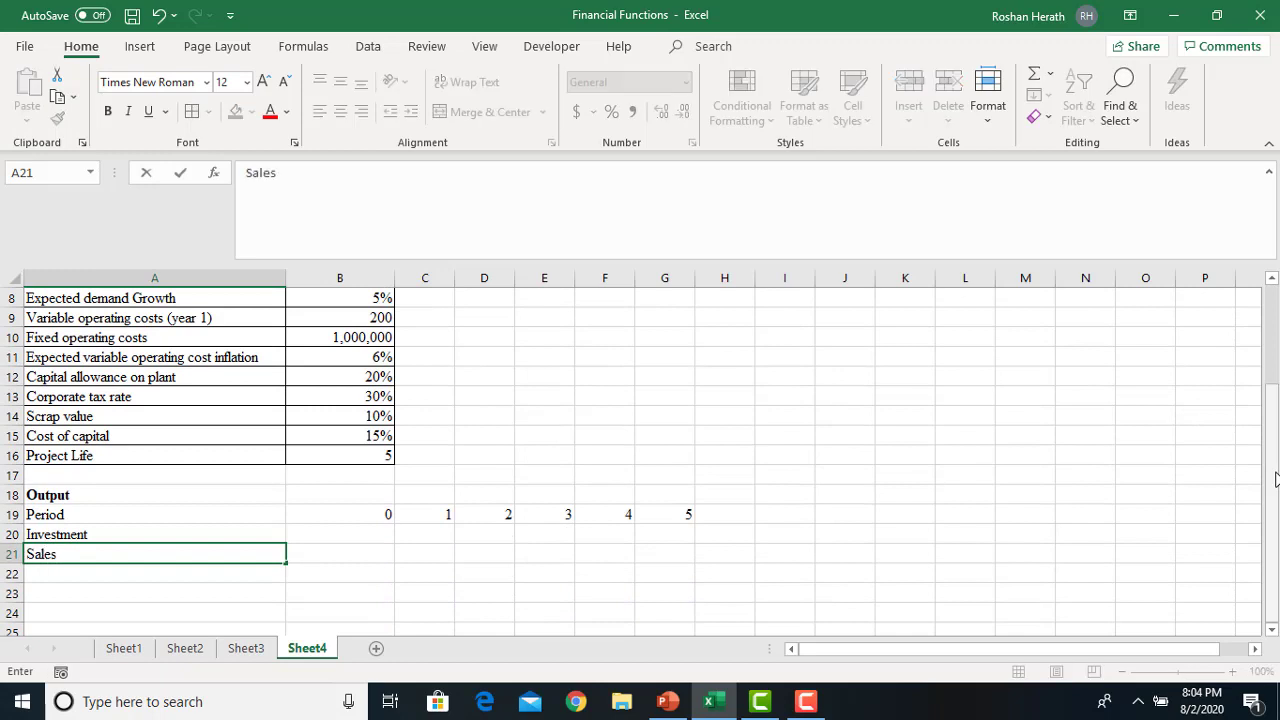
pyautogui.write('ales')
pyautogui.press('Return')
# - Add the row label Variable Operating Costs in A22 and start the A23 label with Fixed
pyautogui.moveTo(1272, 462)
pyautogui.mouseDown()
pyautogui.moveTo(1259, 342)
pyautogui.moveTo(1270, 458)
pyautogui.mouseUp()
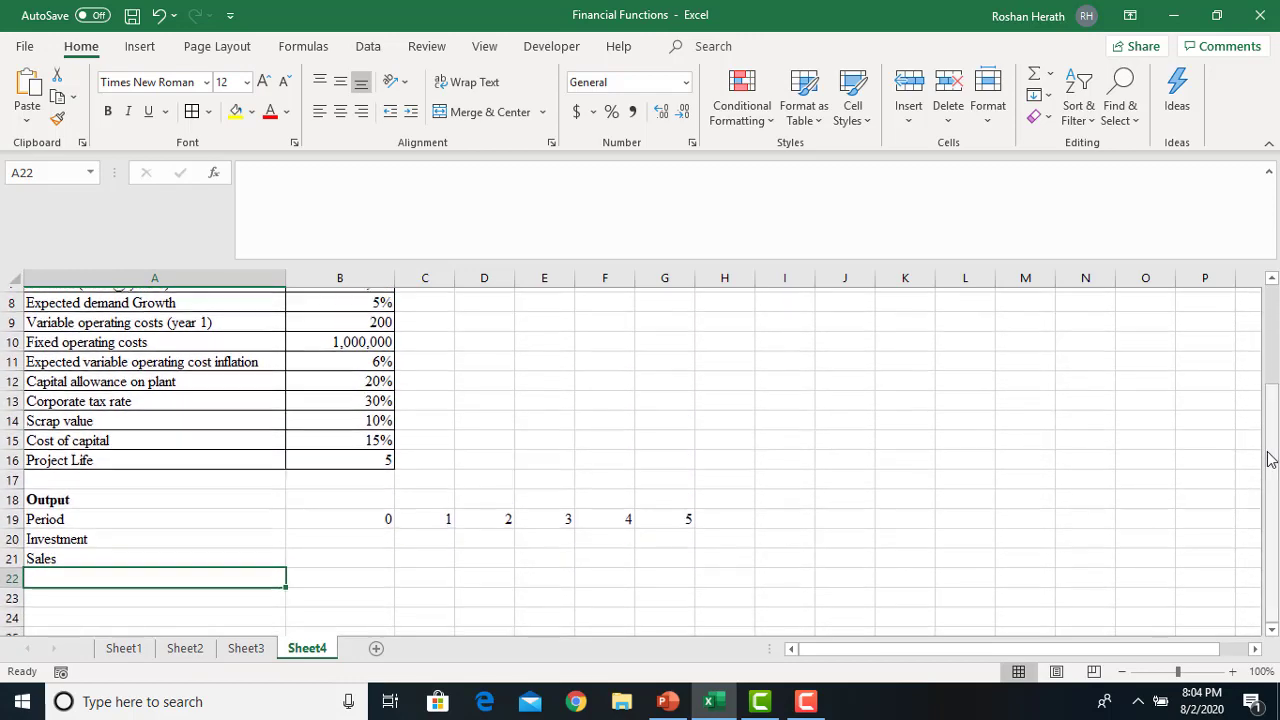
pyautogui.write('Variable O')
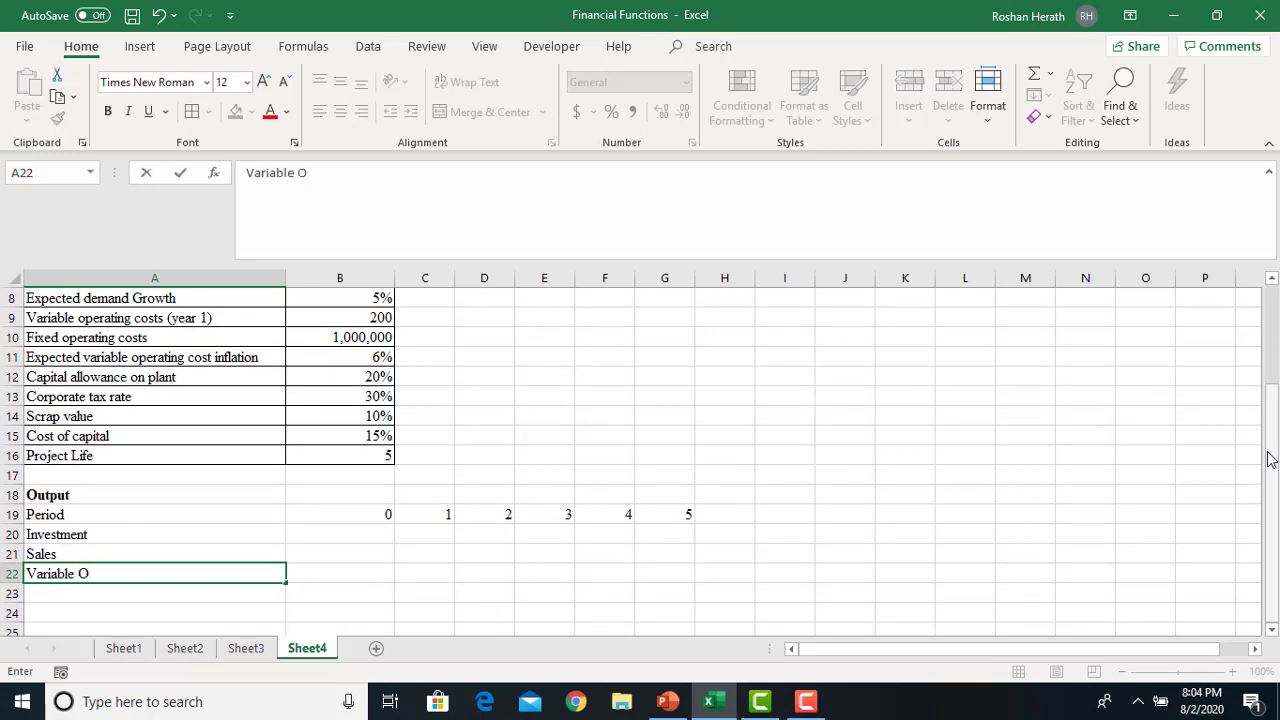
pyautogui.write('perating Costy')
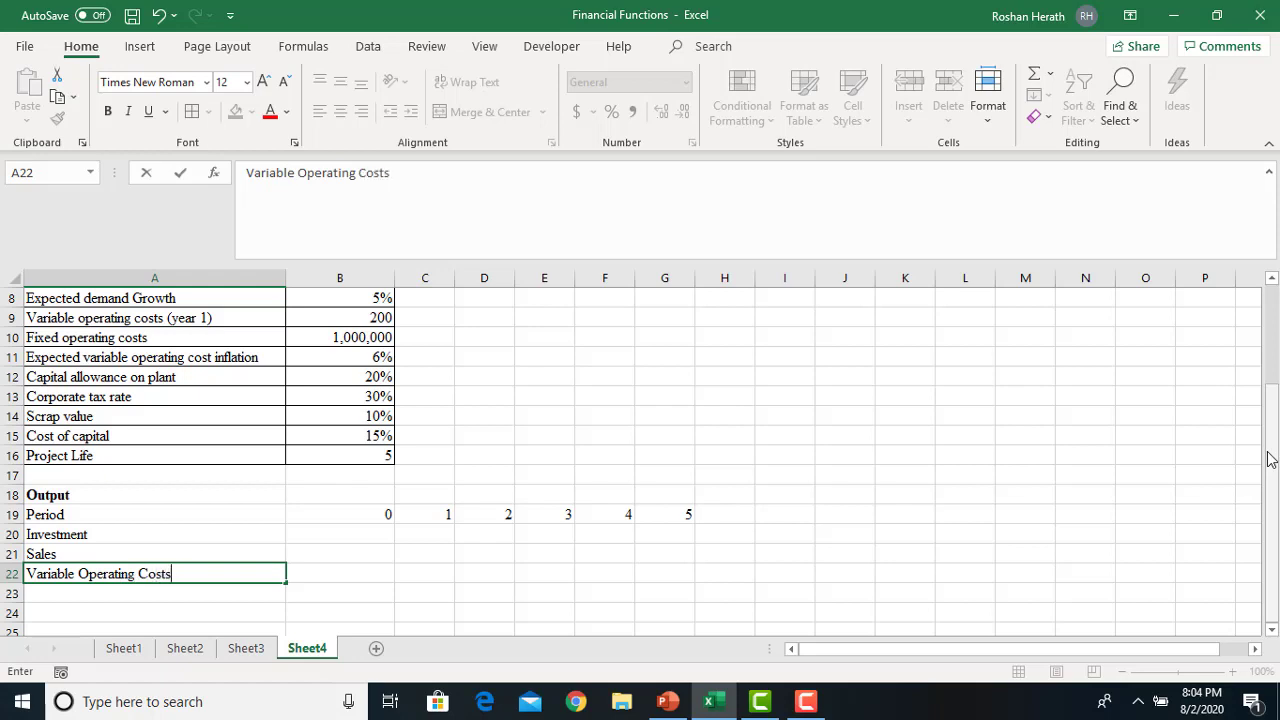
pyautogui.click(88, 595)
pyautogui.write('Fixed')
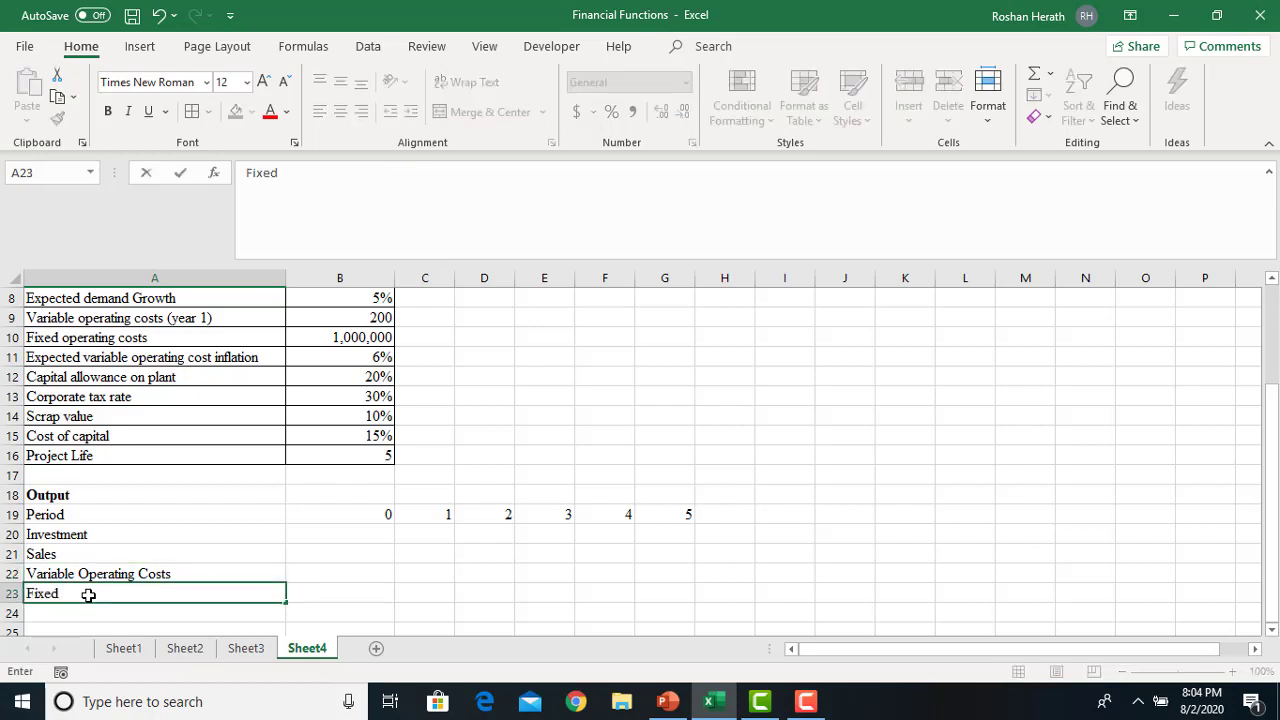
# - Complete the row label in cell A23 as "Fixed Operating Cost"
pyautogui.write(' Operating Co')
pyautogui.write('st')
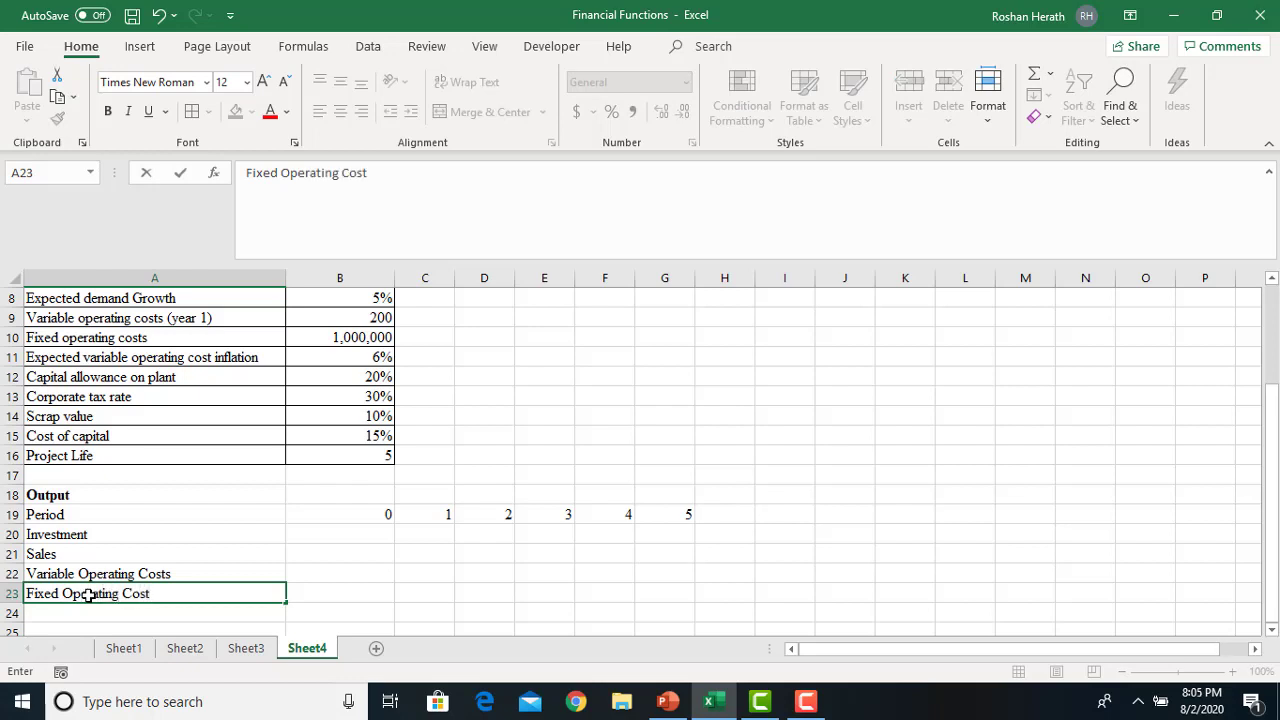
pyautogui.press('Return')
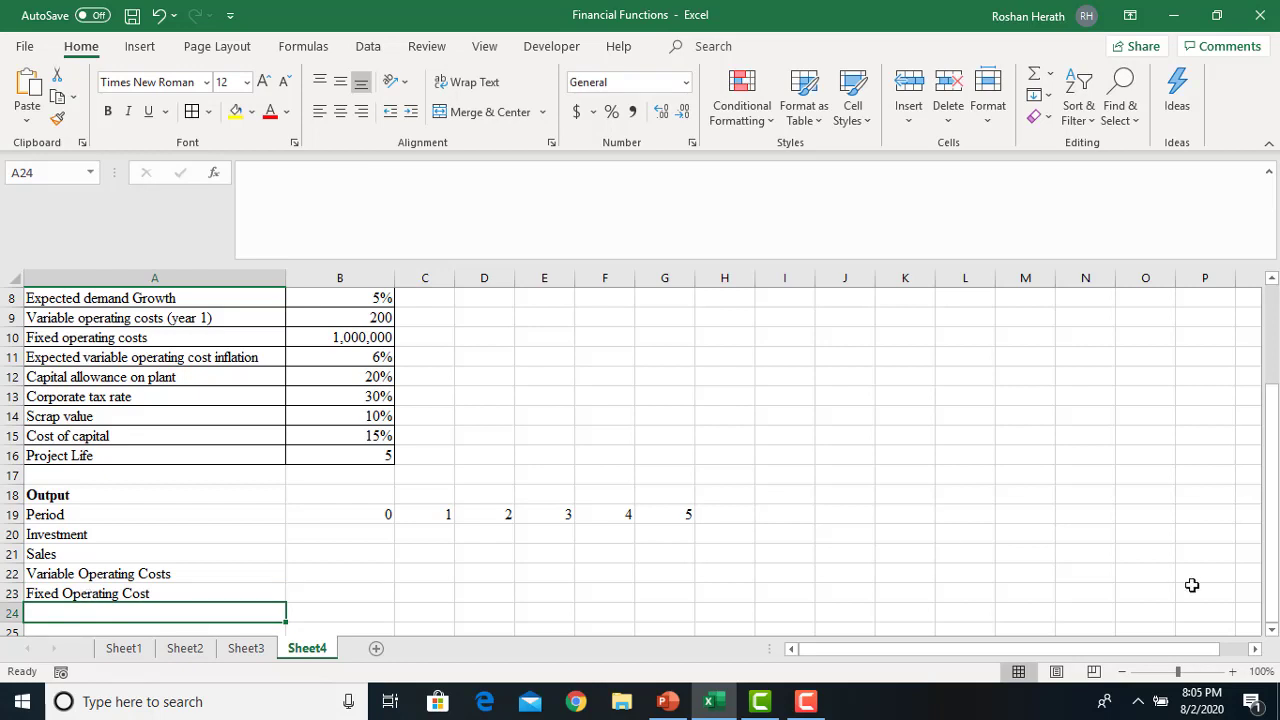
# - Enter the row label "Corporate Tax" in cell A24, below Fixed Operating Cost
pyautogui.click(1272, 630)
pyautogui.click(1272, 630)
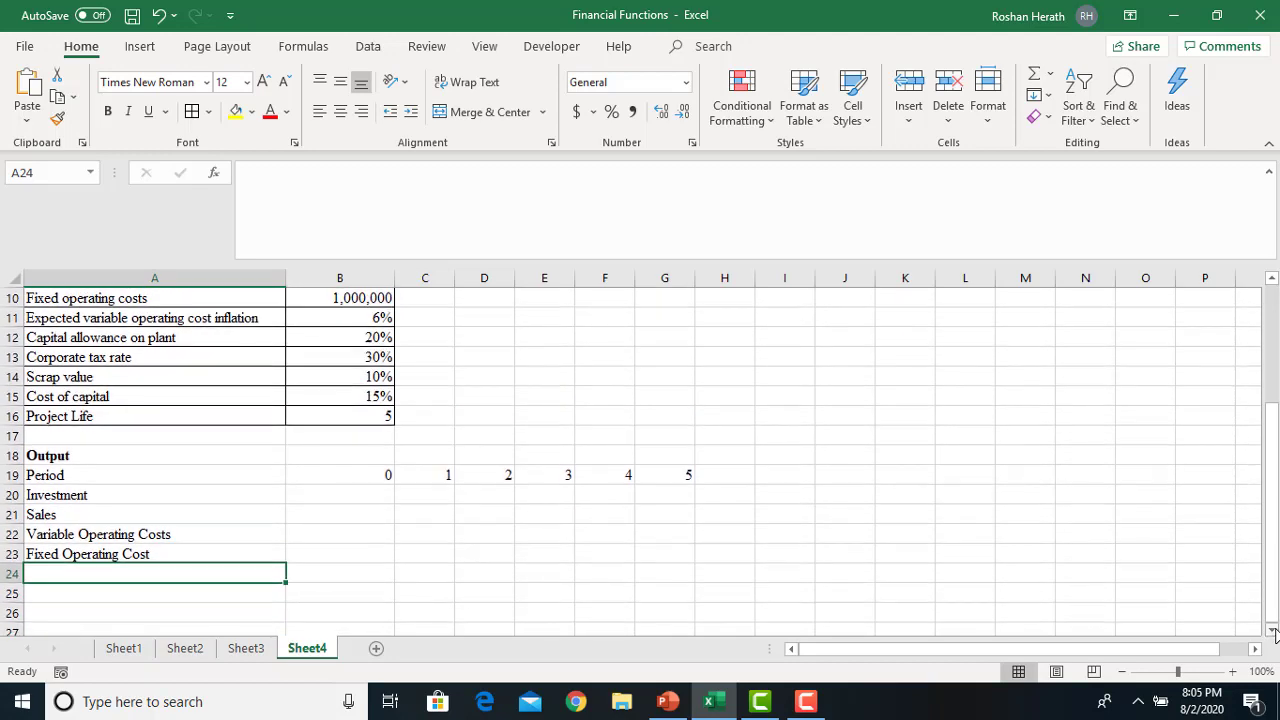
pyautogui.write('I')
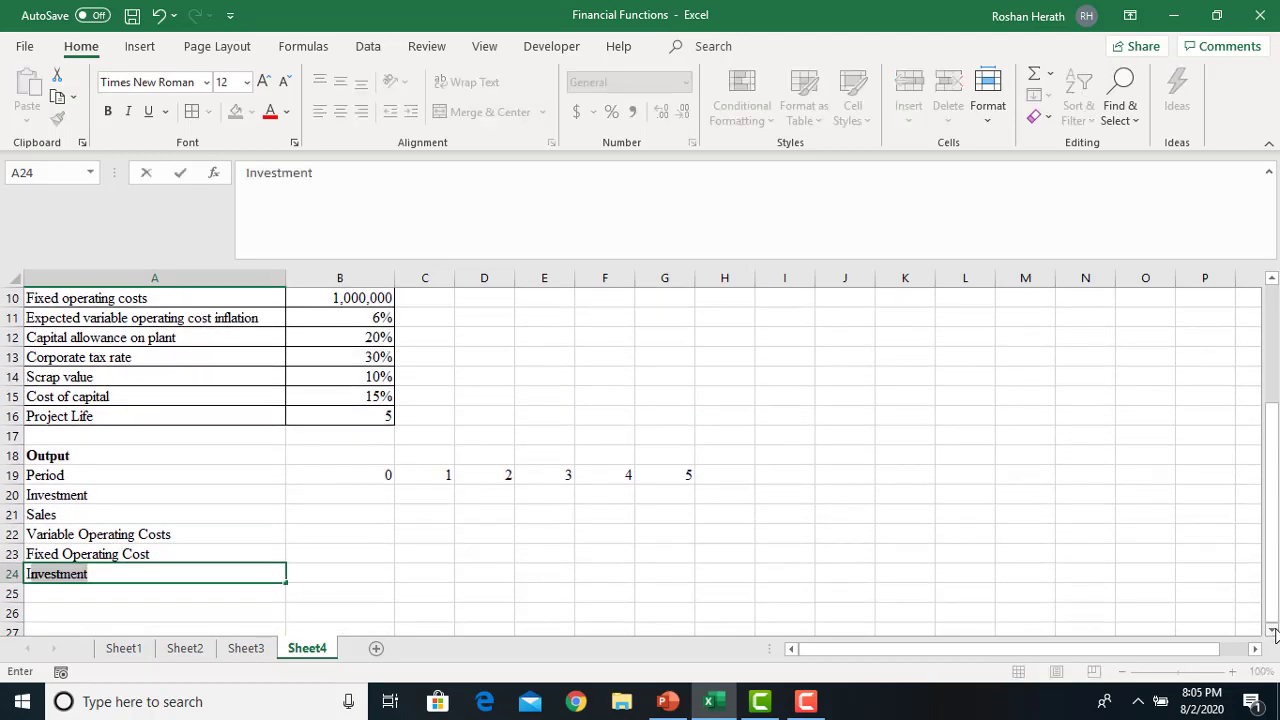
pyautogui.press('BackSpace')
pyautogui.press('BackSpace')
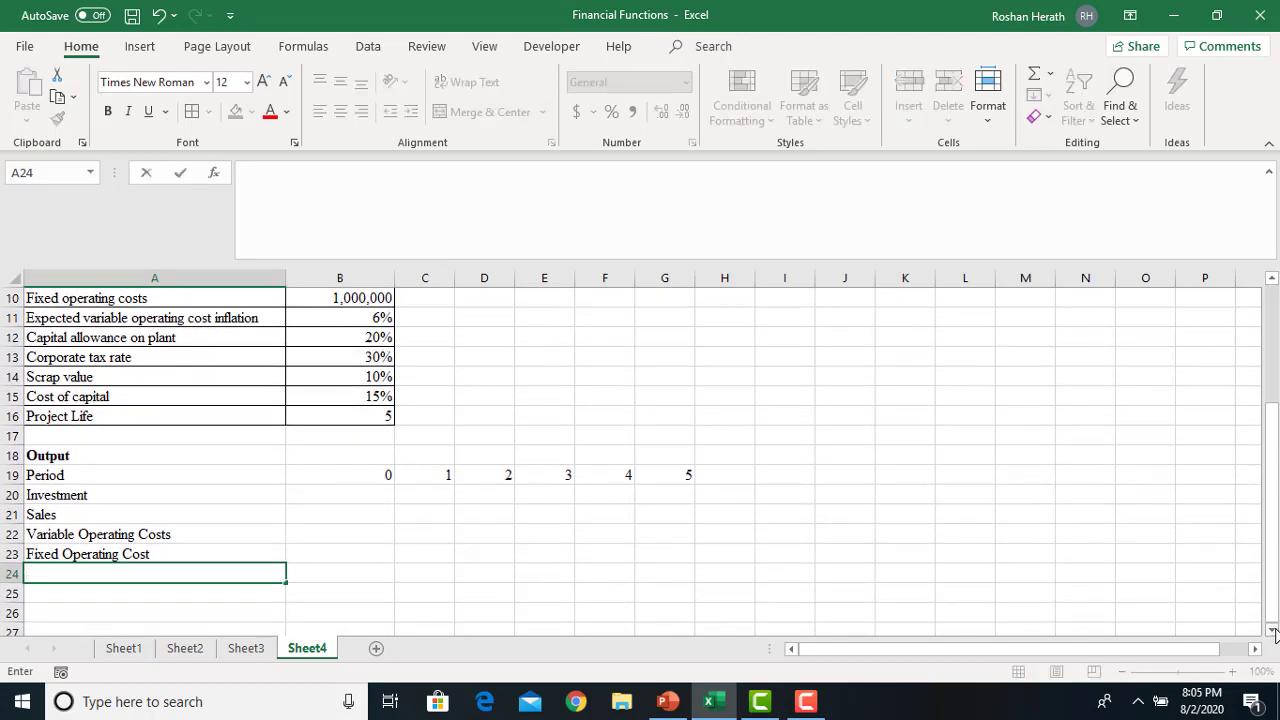
pyautogui.write('Corporate Tax')
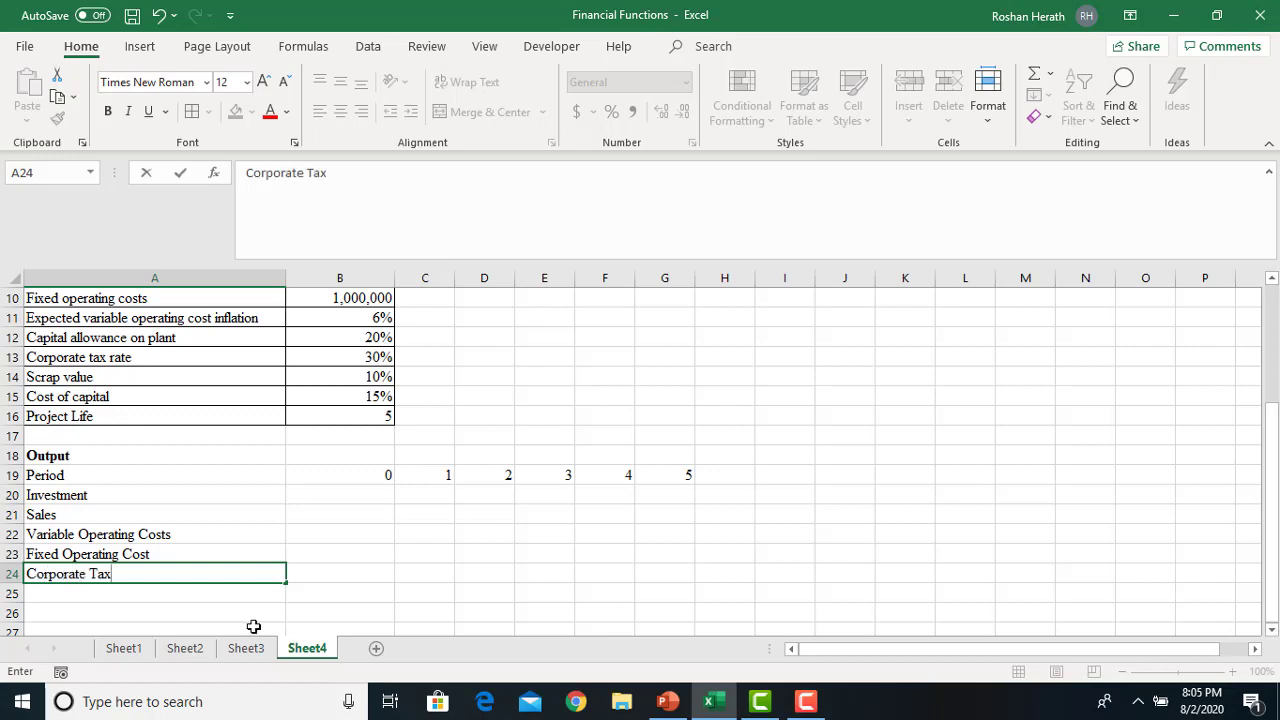
pyautogui.press('Return')
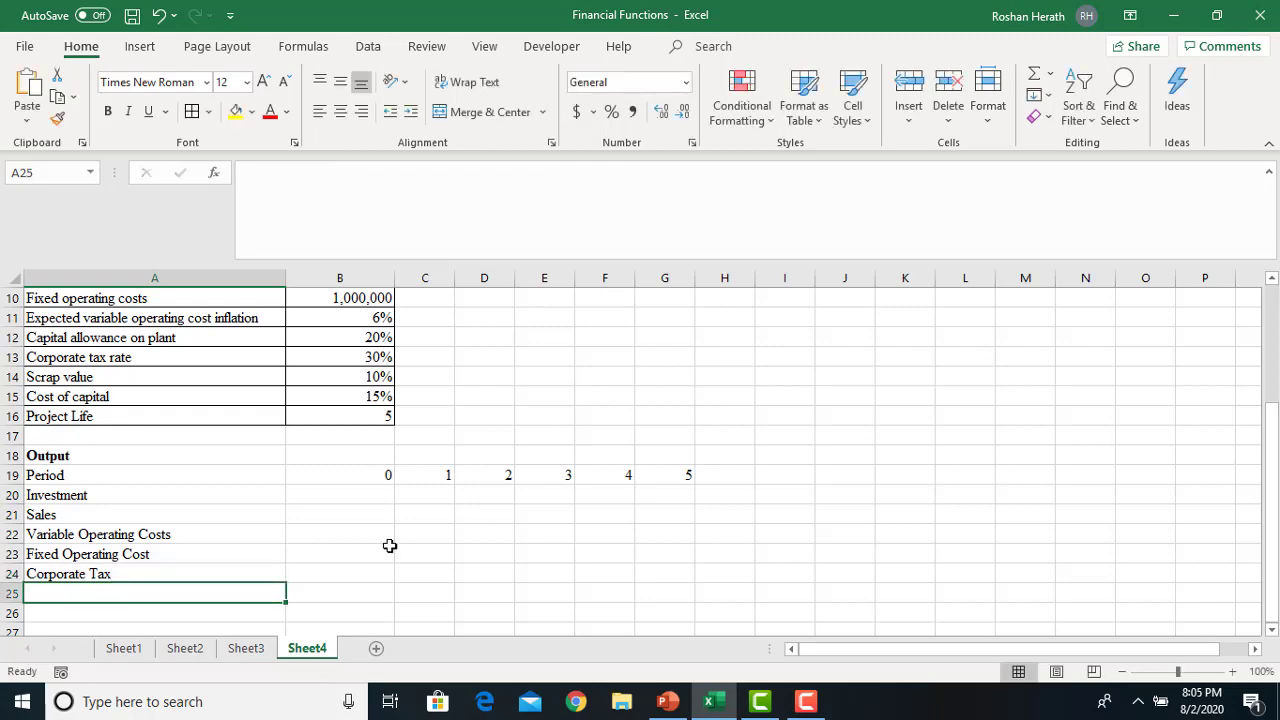
# - Enter the row label "Tax Savings on Capital Allowance" in cell A25
pyautogui.moveTo(1274, 410); pyautogui.dragTo(1272, 443)
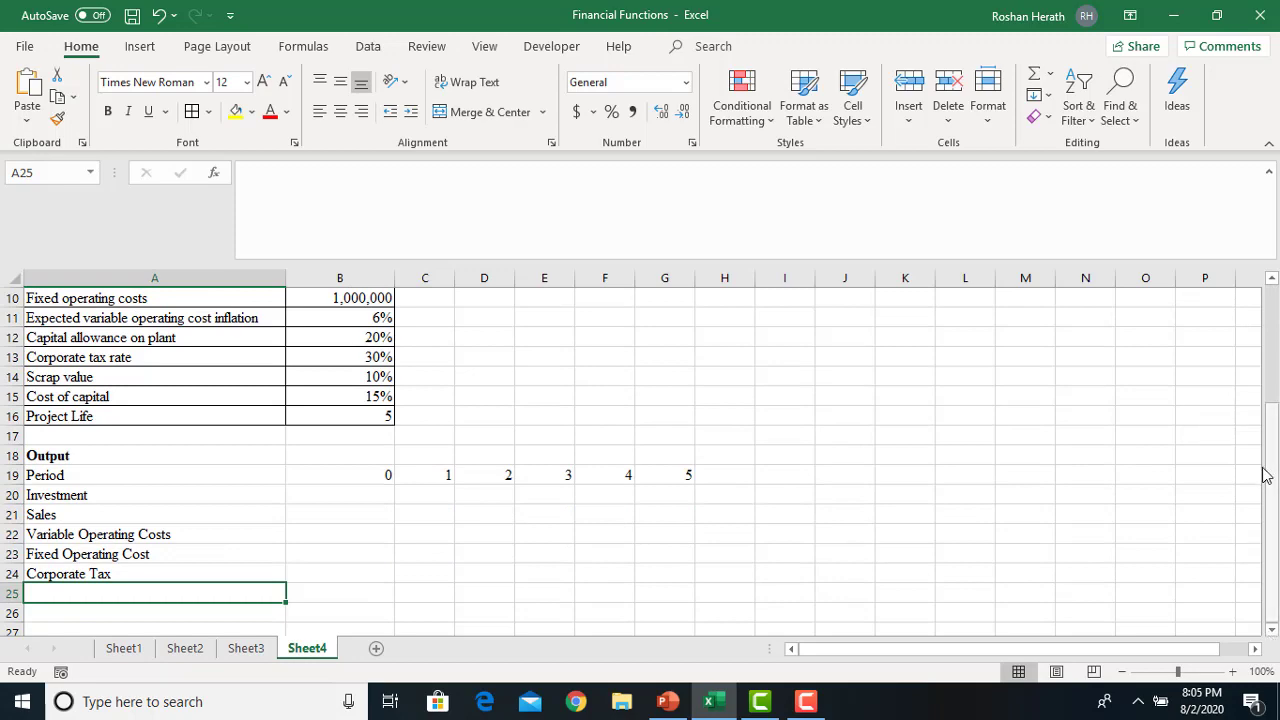
pyautogui.moveTo(1270, 470)
pyautogui.mouseDown()
pyautogui.moveTo(1276, 322)
pyautogui.moveTo(1277, 480)
pyautogui.mouseUp()
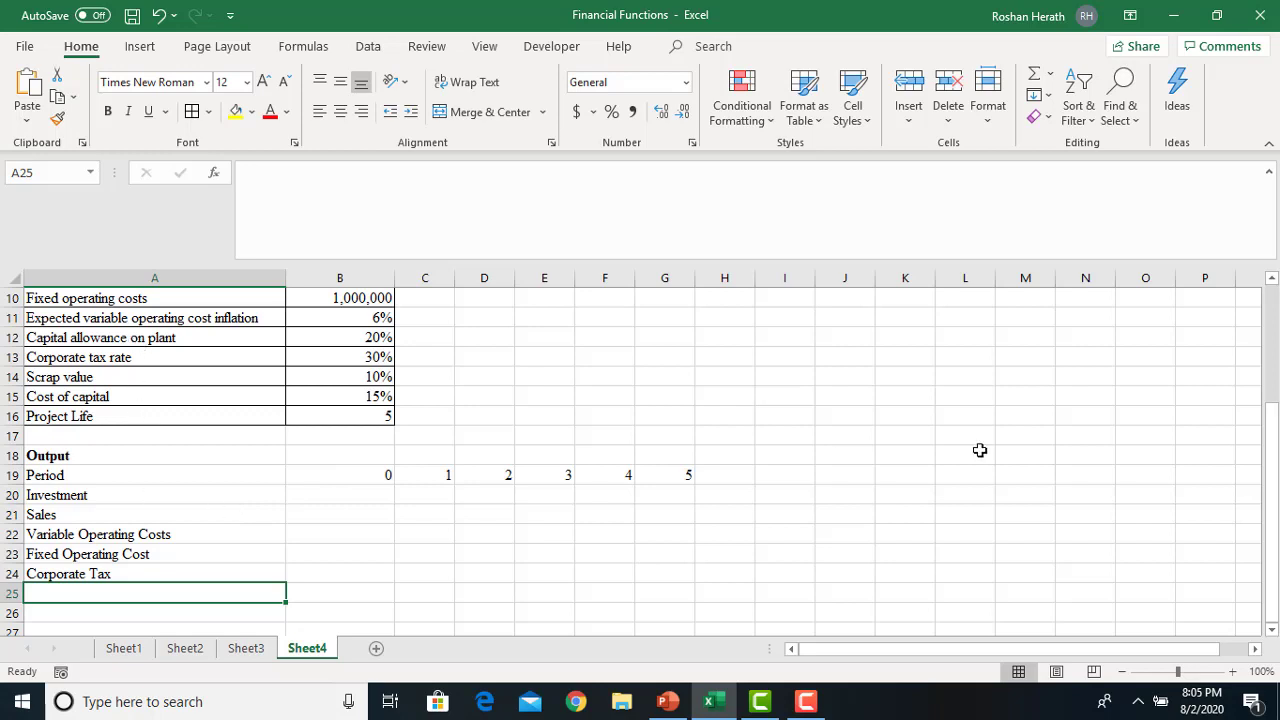
pyautogui.write('Tax ')
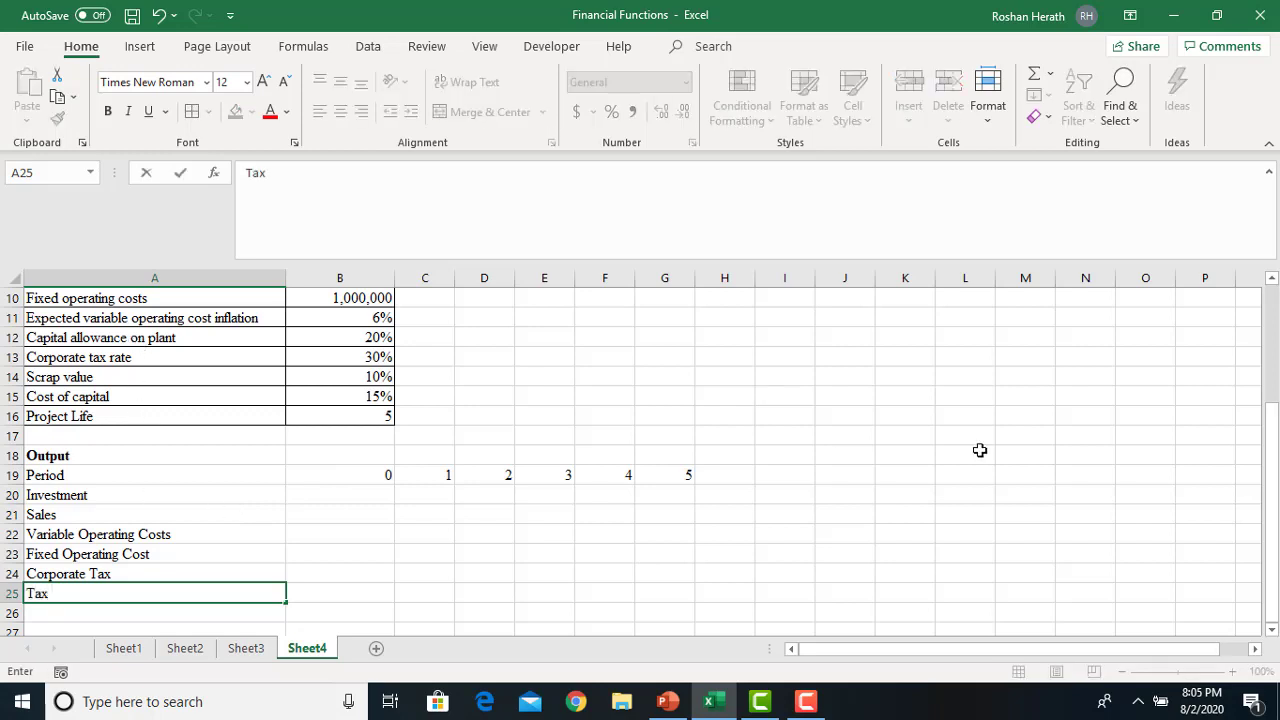
pyautogui.write('Savings on ')
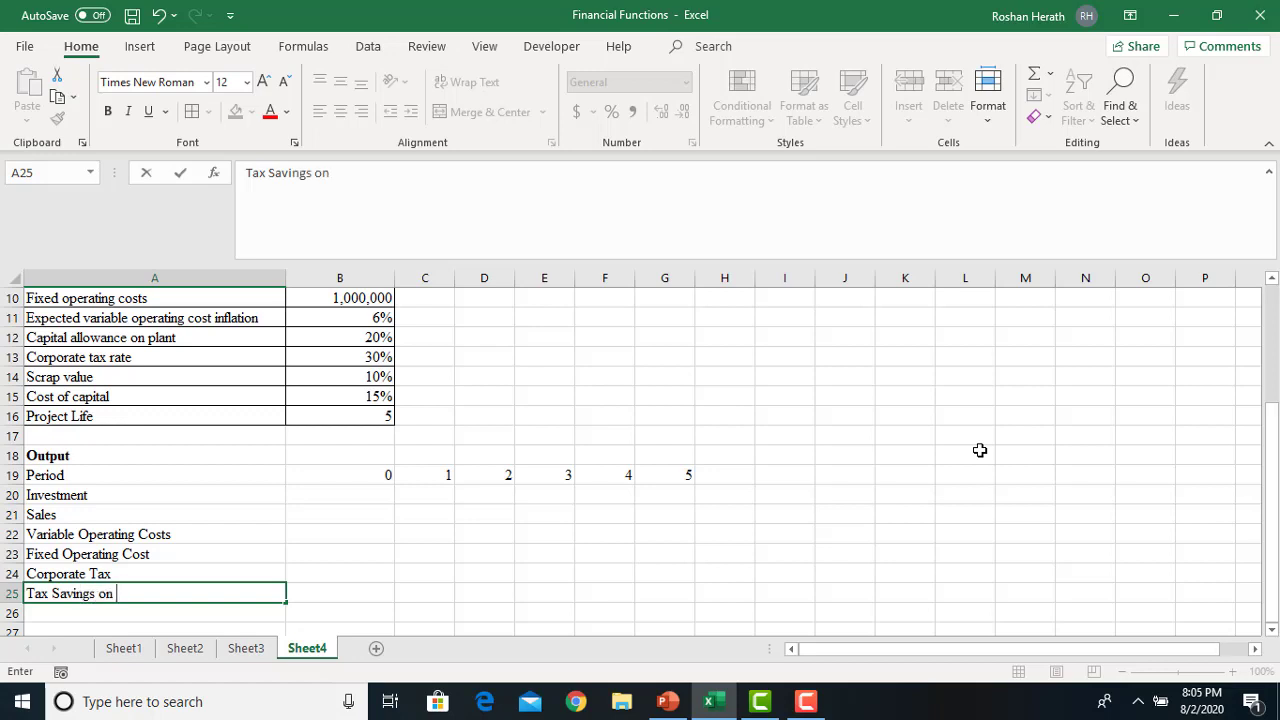
pyautogui.write('Capital Allowanc')
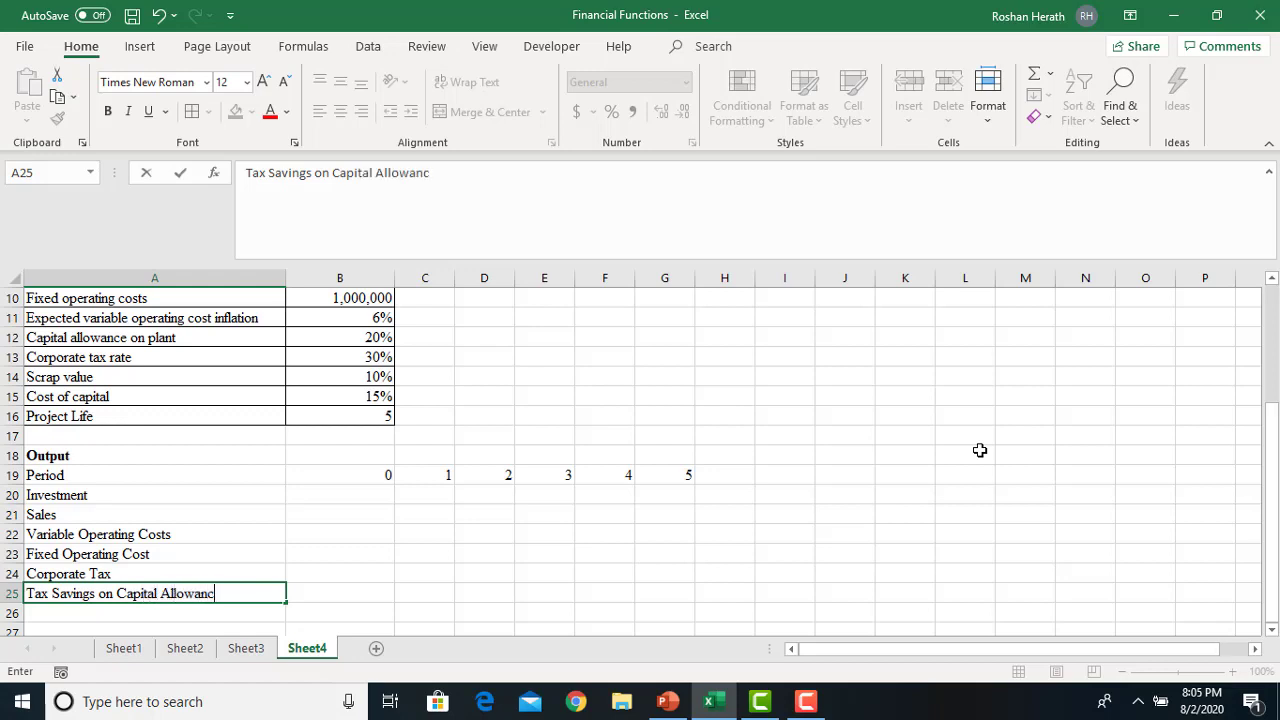
pyautogui.write('e')
pyautogui.click(355, 599)
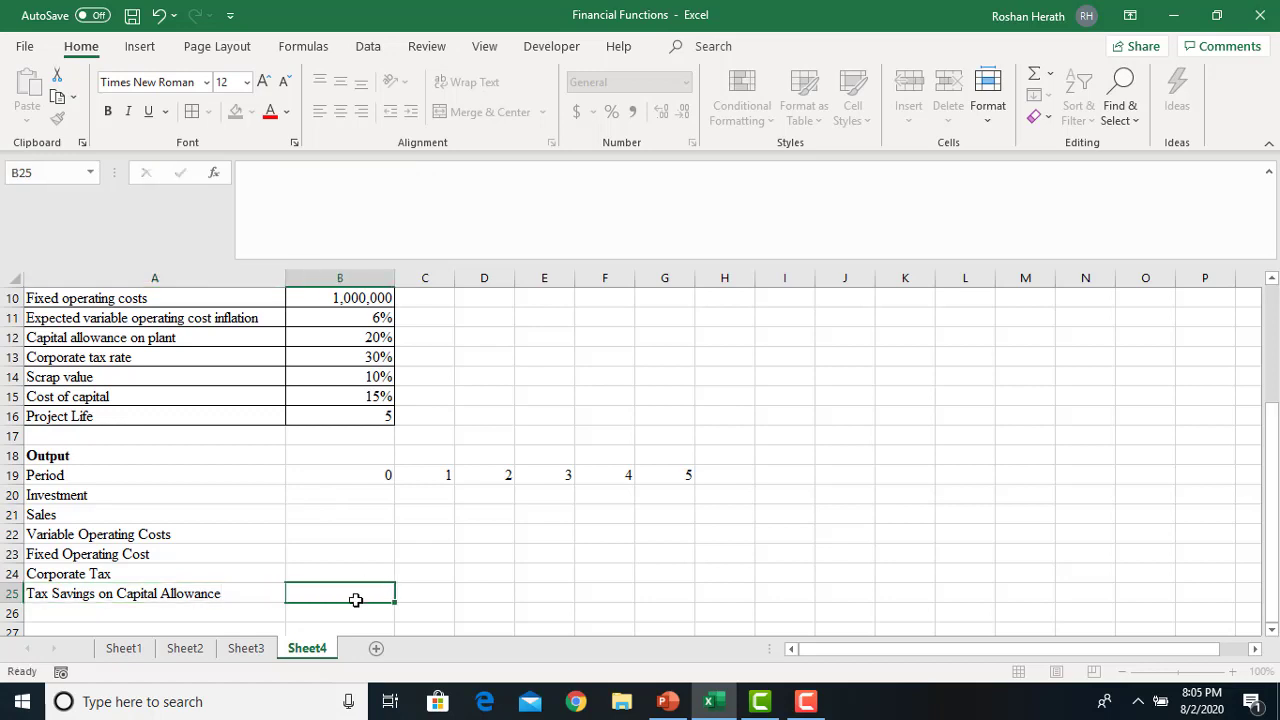
pyautogui.click(481, 592)
pyautogui.click(352, 593)
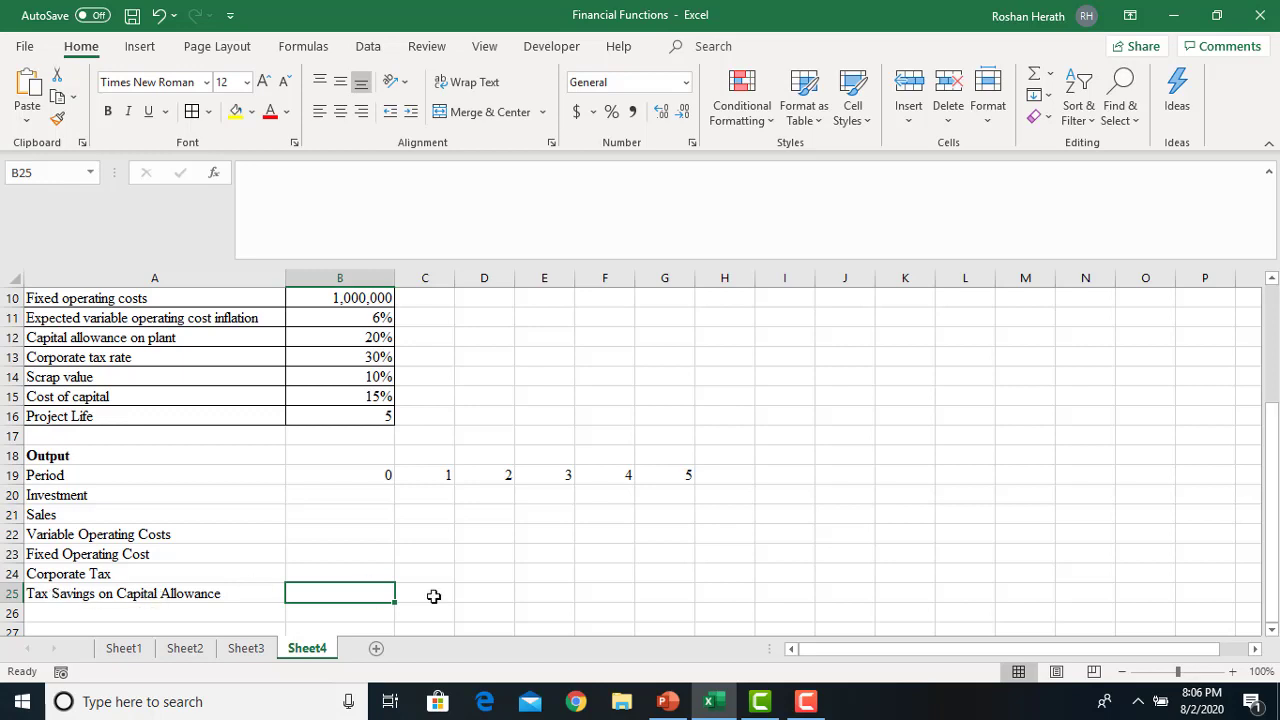
# - Enter the row label "Tax on gain/(loss) on disposal of Plant" in cell A26
pyautogui.click(1272, 630)
pyautogui.click(1272, 630)
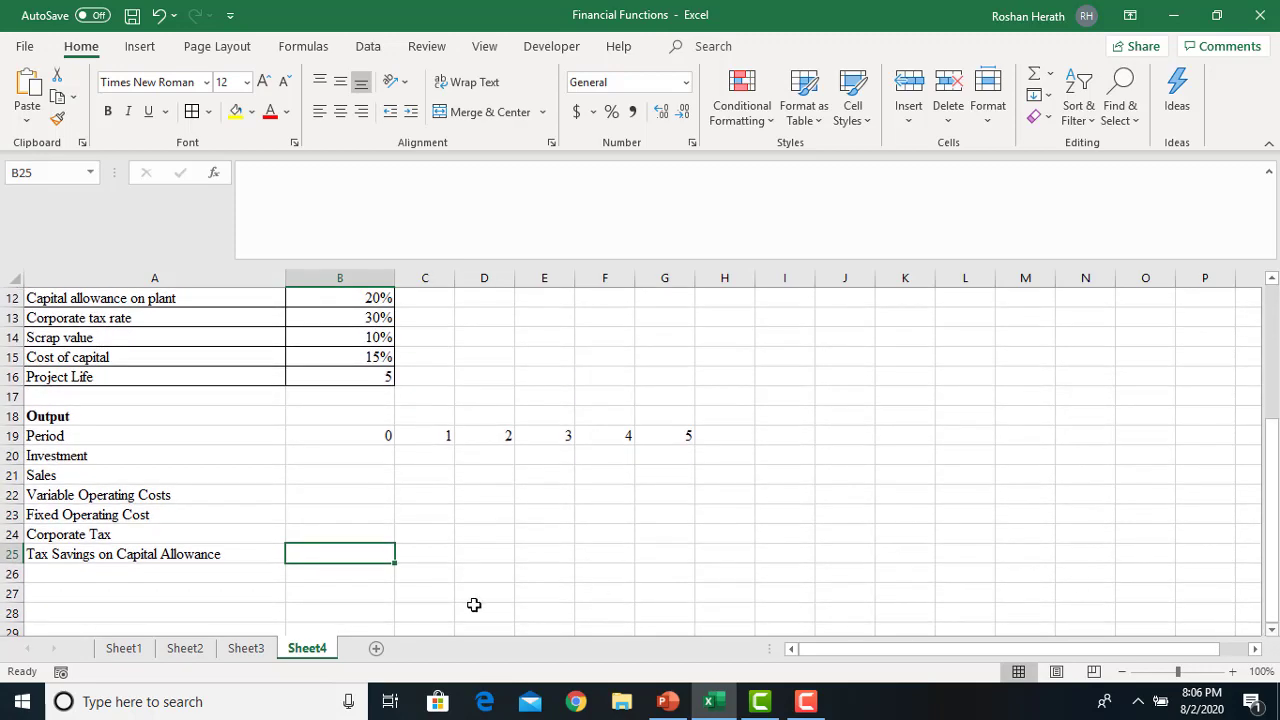
pyautogui.click(55, 572)
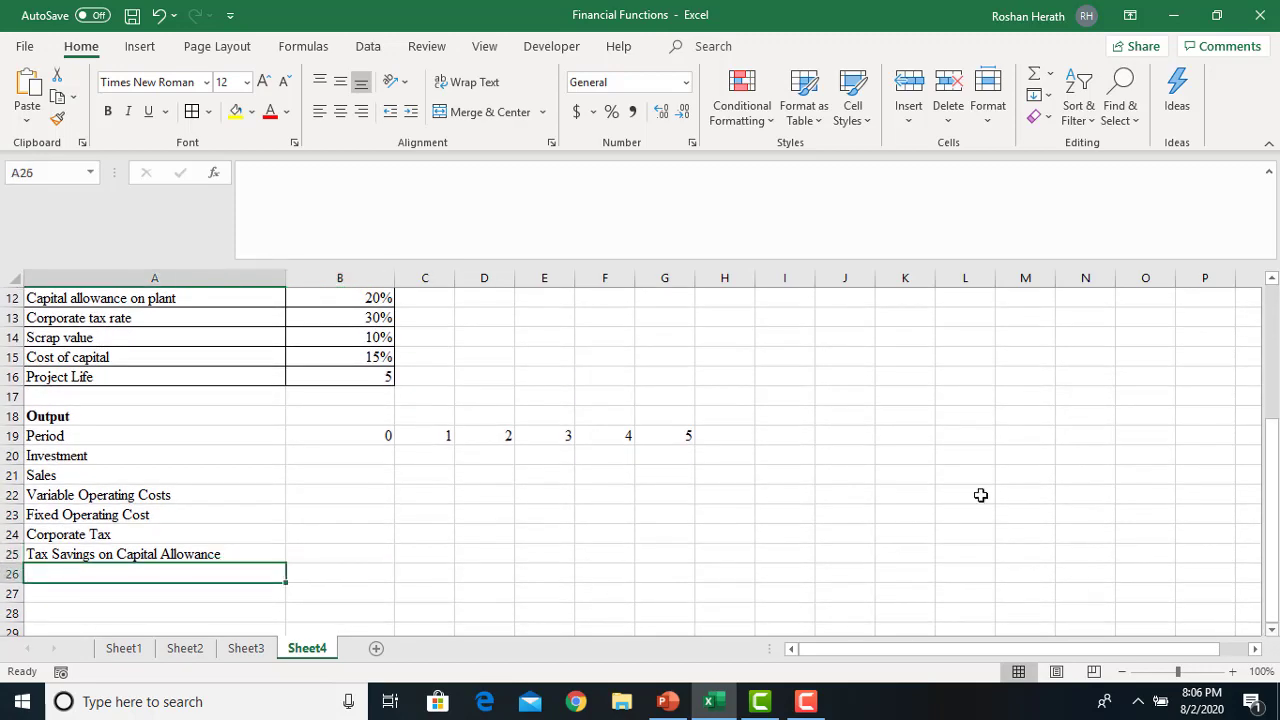
pyautogui.moveTo(1272, 500)
pyautogui.mouseDown()
pyautogui.moveTo(1266, 366)
pyautogui.moveTo(1266, 524)
pyautogui.mouseUp()
pyautogui.write('Tax ')
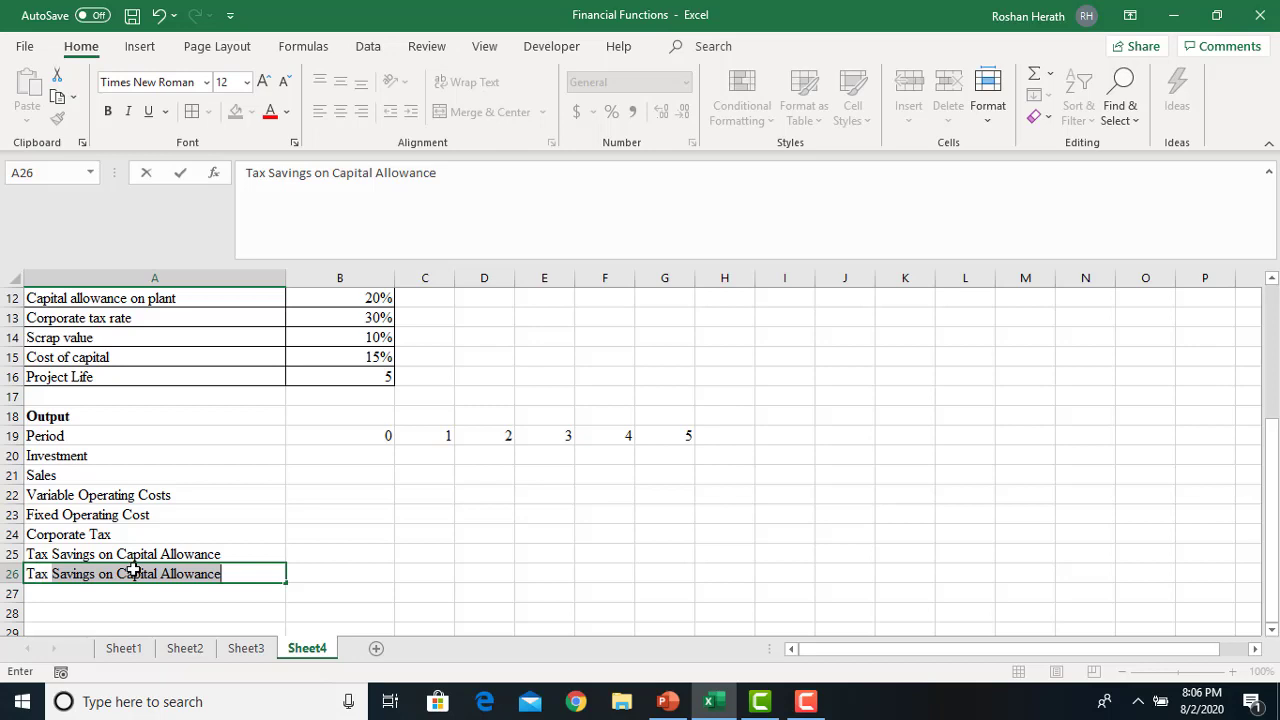
pyautogui.write('on ')
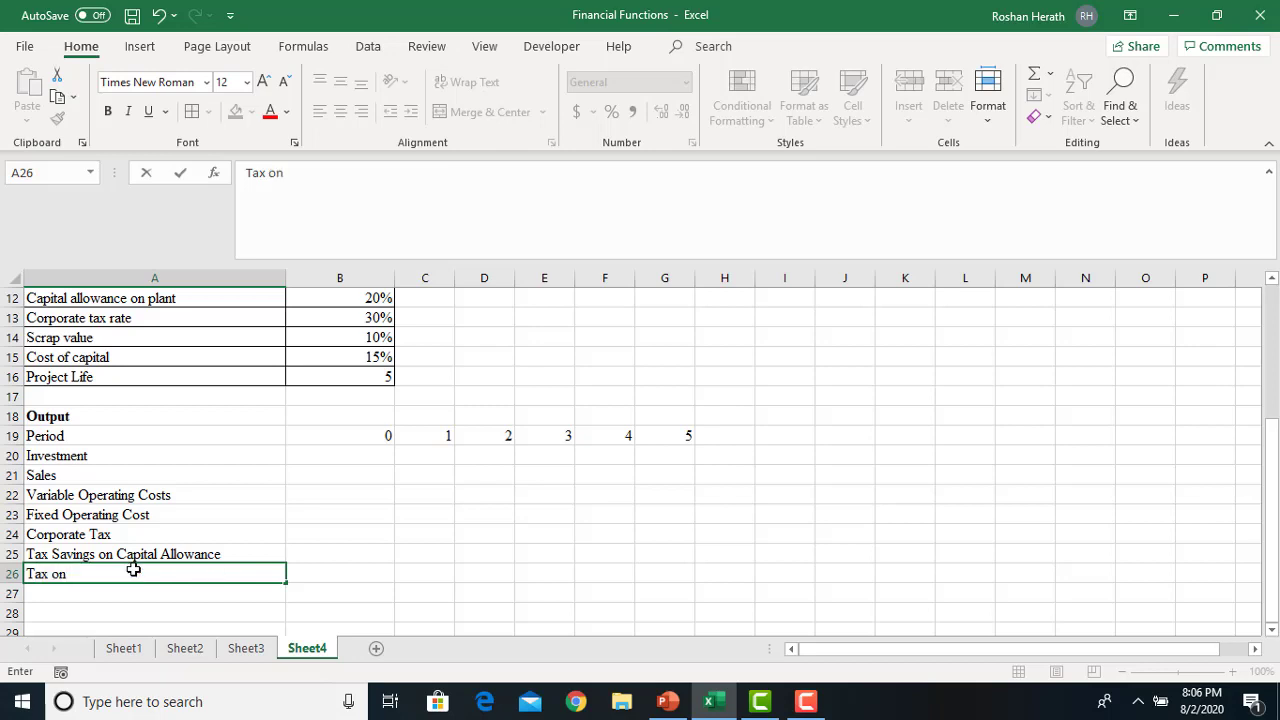
pyautogui.write('gain/(loss)')
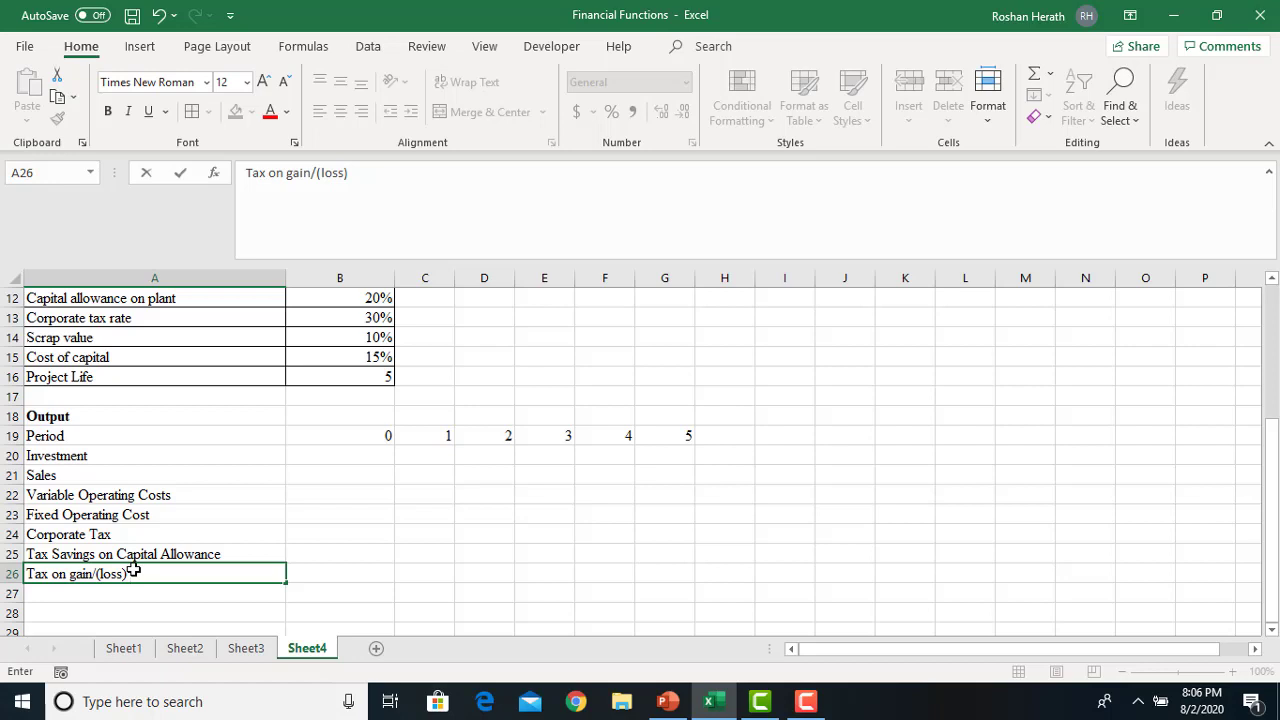
pyautogui.write(' on disposal of I')
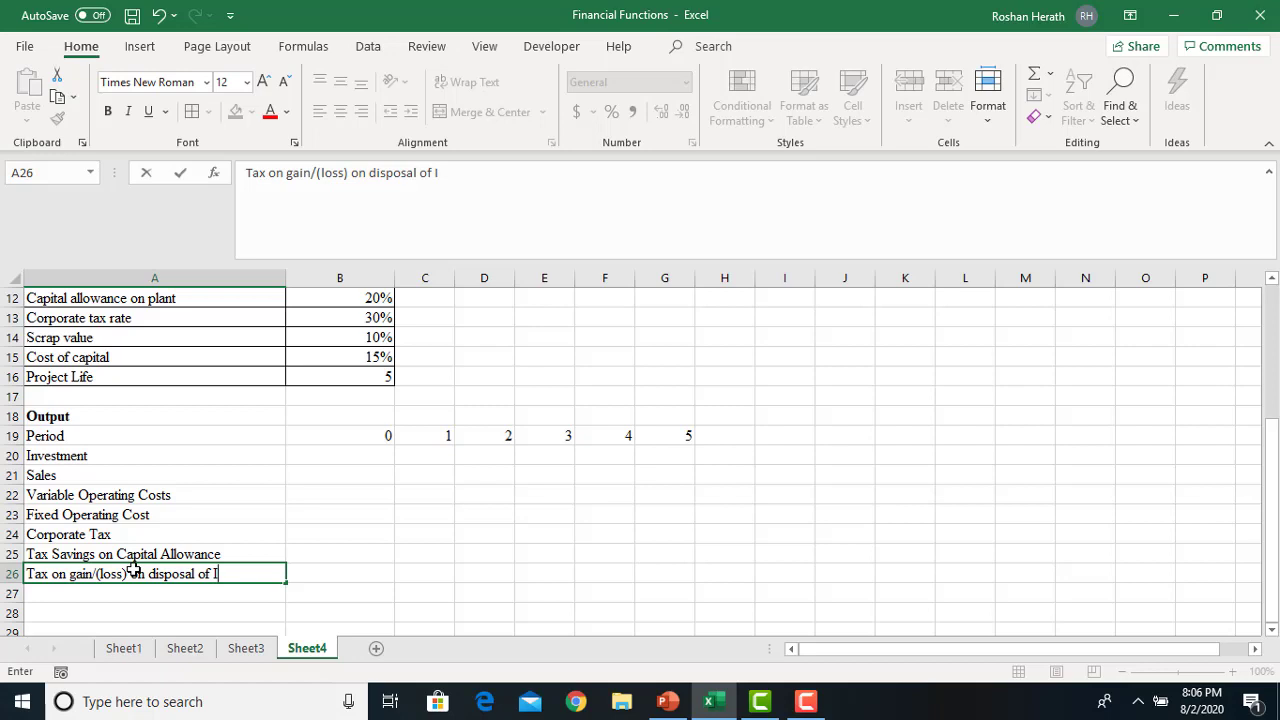
pyautogui.press('BackSpace')
pyautogui.write('p')
pyautogui.press('BackSpace')
pyautogui.write('Plant')
pyautogui.click(91, 594)
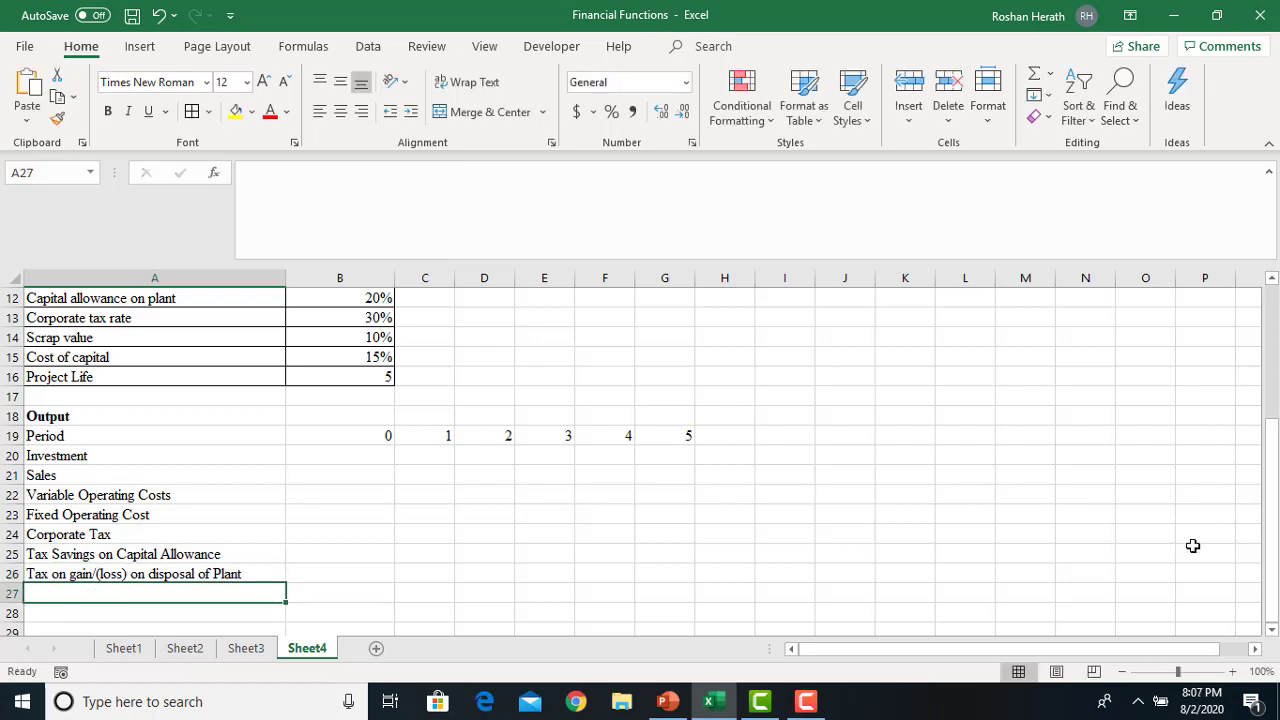
# - Enter the row label "Net Cash Flows" in cell A27 to close the output table
pyautogui.moveTo(1273, 546)
pyautogui.mouseDown()
pyautogui.moveTo(1271, 440)
pyautogui.moveTo(1273, 546)
pyautogui.mouseUp()
pyautogui.write('Net')
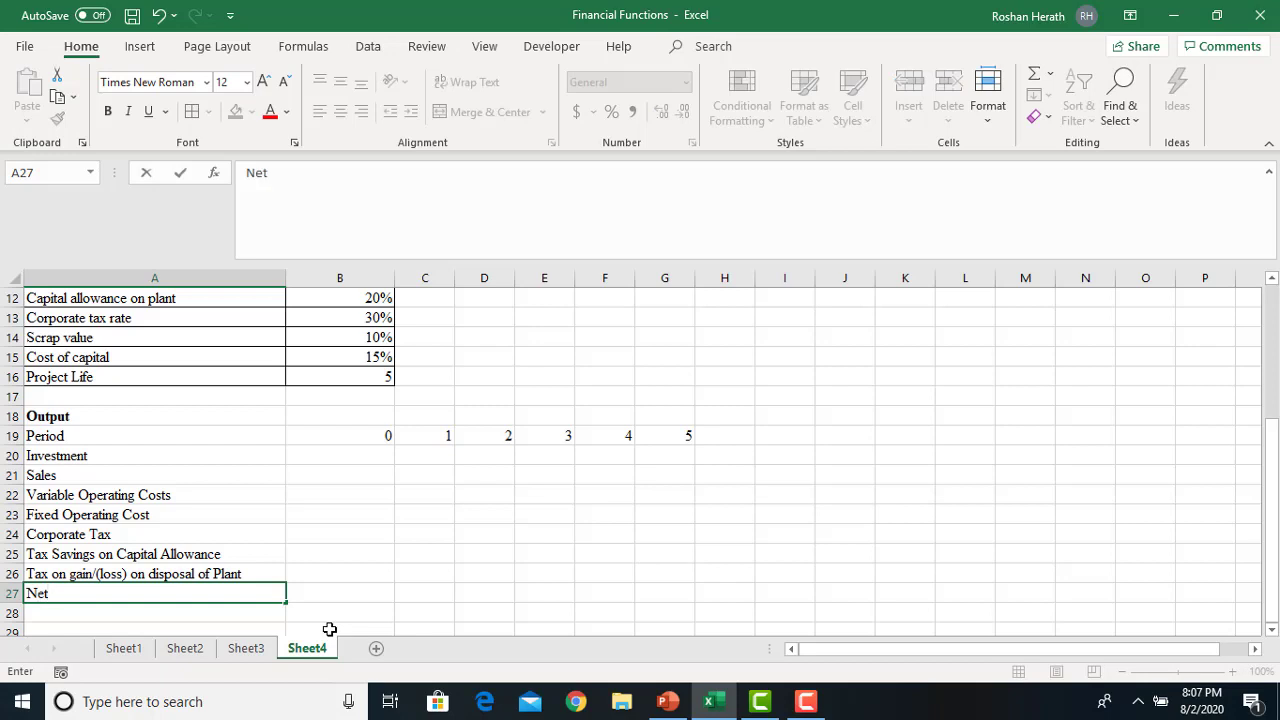
pyautogui.write(' Cash Flows')
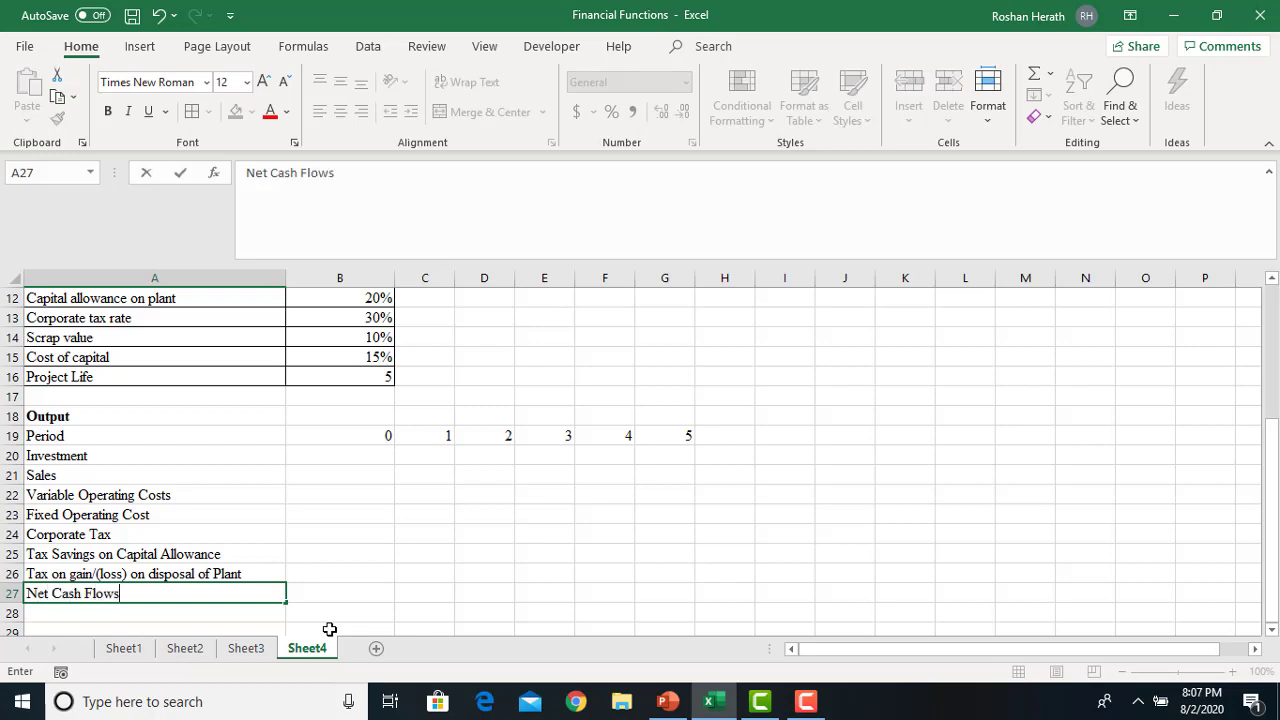
pyautogui.press('Return')
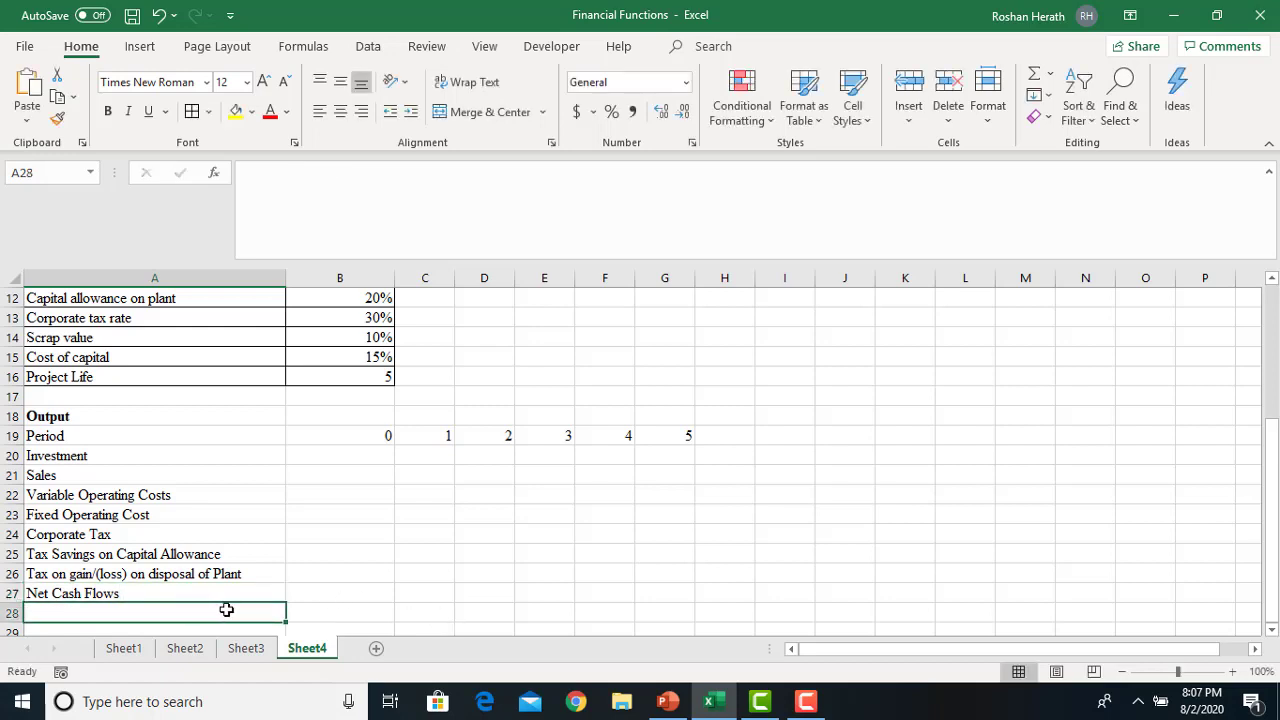
# - Leave row 28 blank and enter the labels "NPV" in A29 and "IRR" in A30
pyautogui.click(1272, 630)
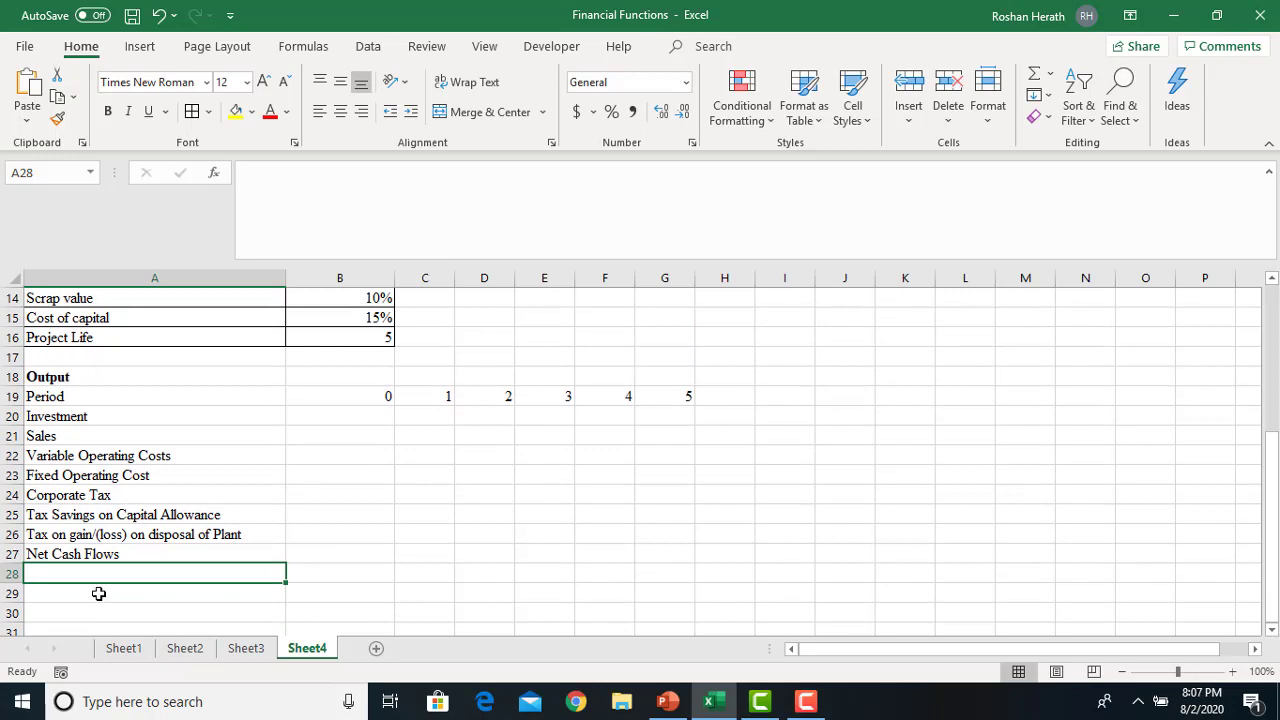
pyautogui.click(99, 593)
pyautogui.write('NPV')
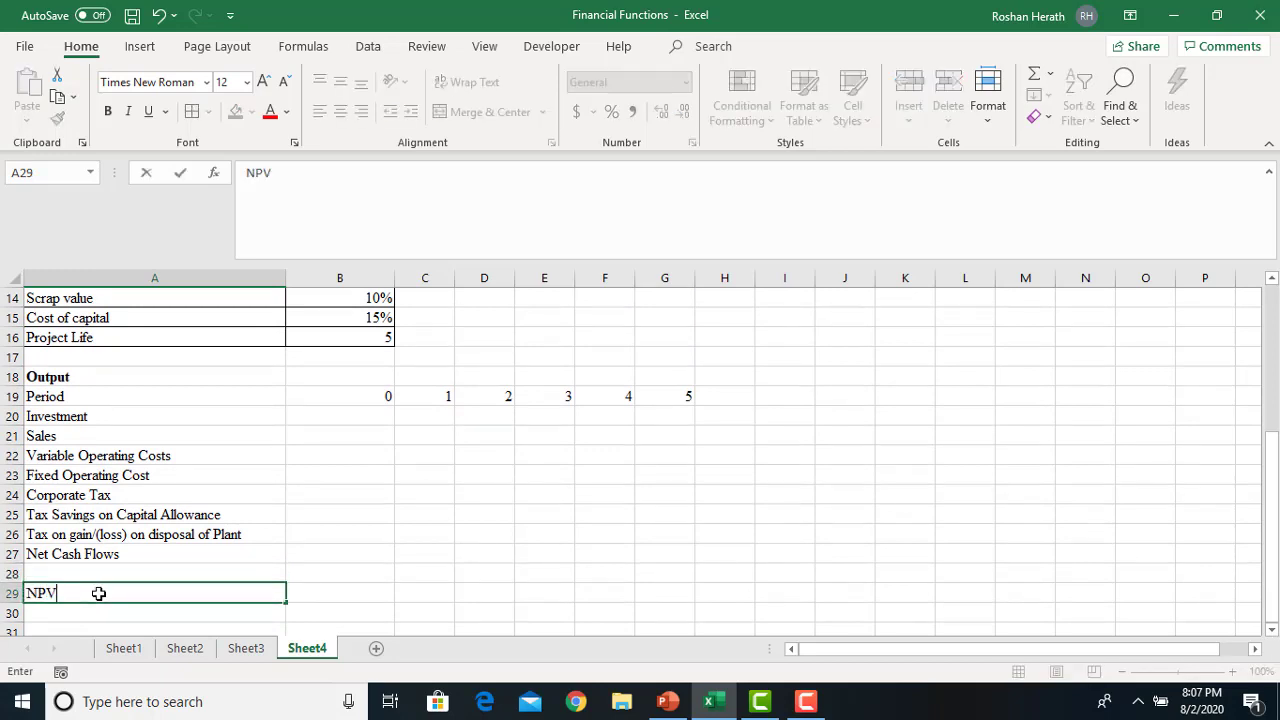
pyautogui.click(358, 606)
pyautogui.click(152, 612)
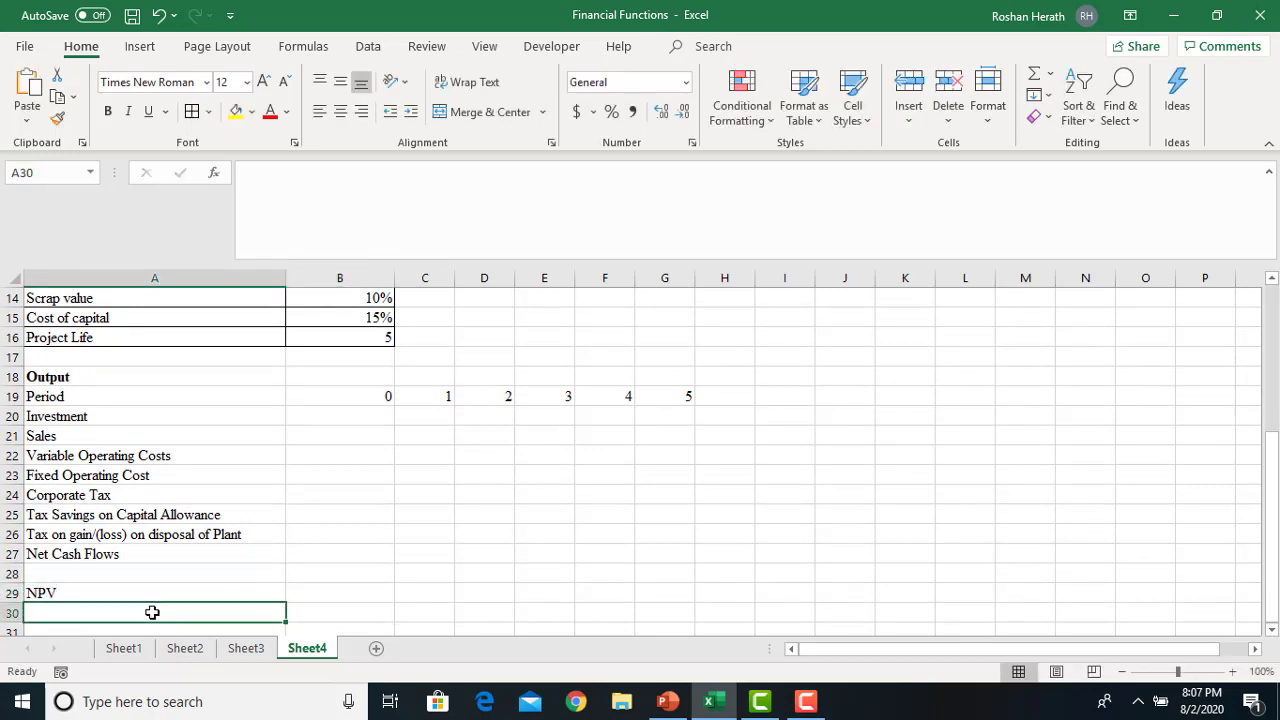
pyautogui.write('IRR')
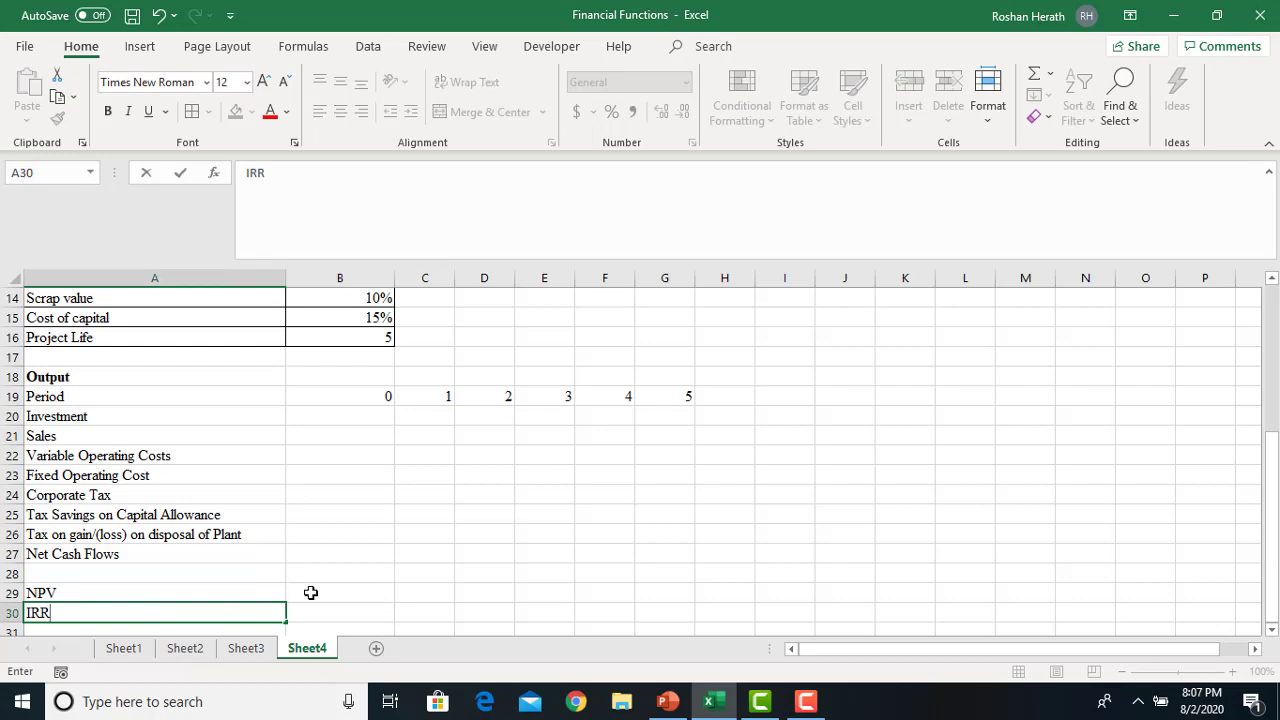
# - Fill the NPV and IRR result cells B29:B30 with yellow and apply all borders to A29:B30
pyautogui.moveTo(311, 593); pyautogui.dragTo(309, 608)
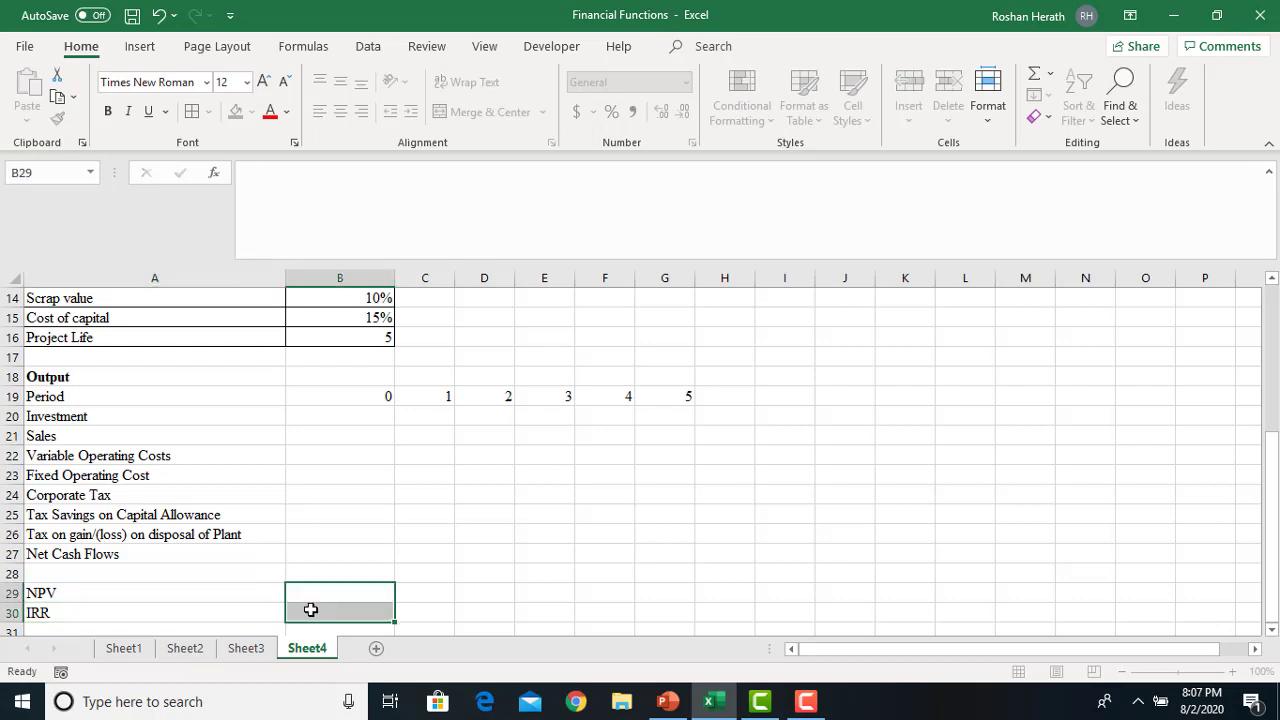
pyautogui.click(236, 111)
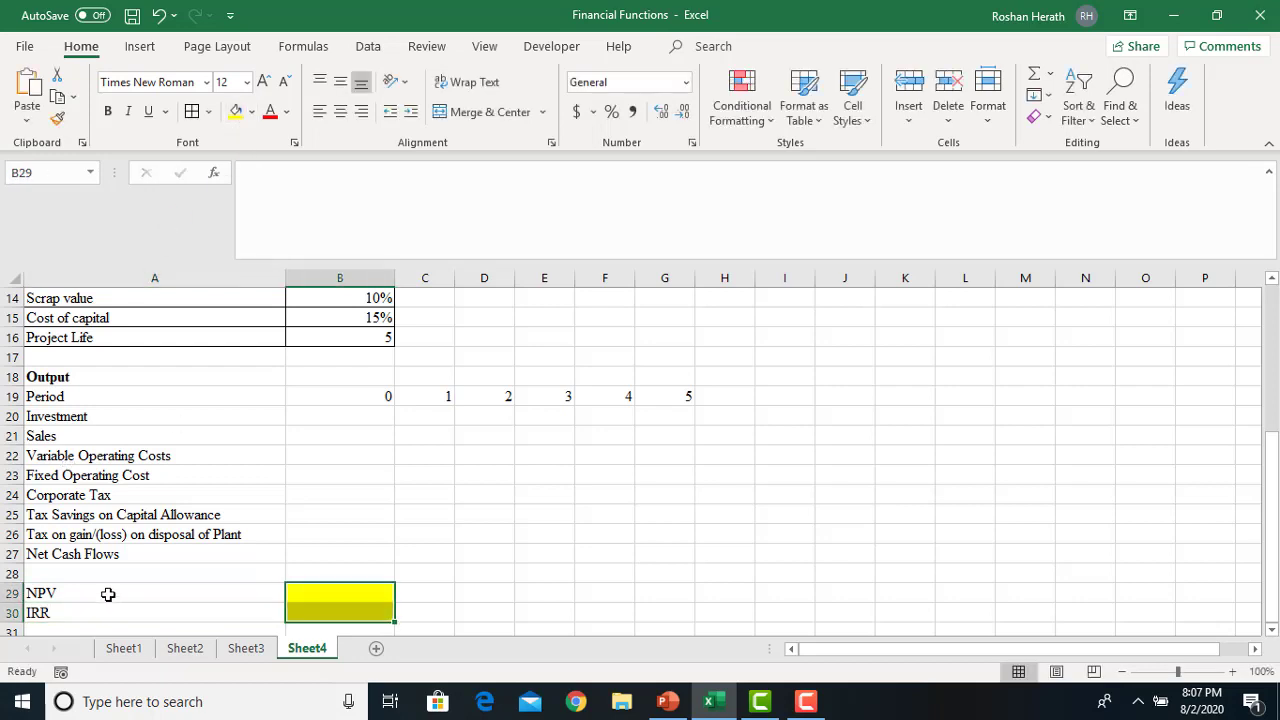
pyautogui.moveTo(108, 594); pyautogui.dragTo(289, 606)
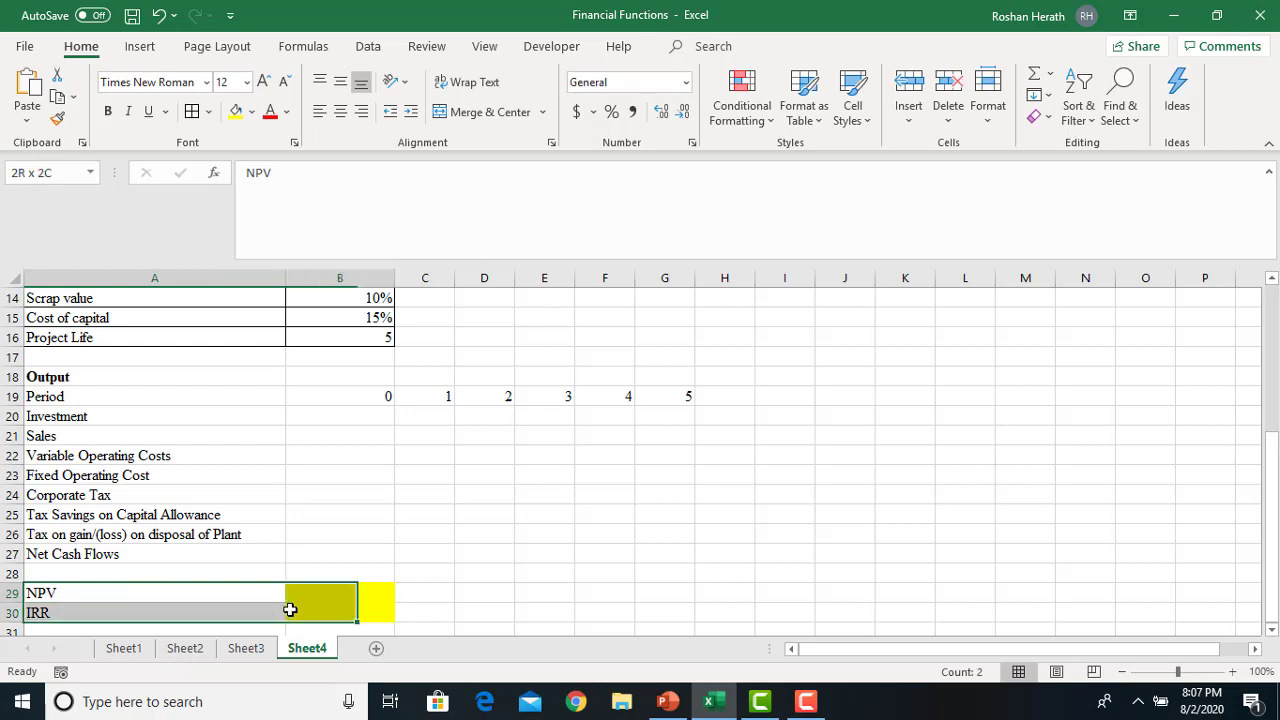
pyautogui.click(191, 111)
# - Apply all borders to the output table A19:G27, from the Period row to Net Cash Flows
pyautogui.moveTo(91, 398); pyautogui.dragTo(648, 560)
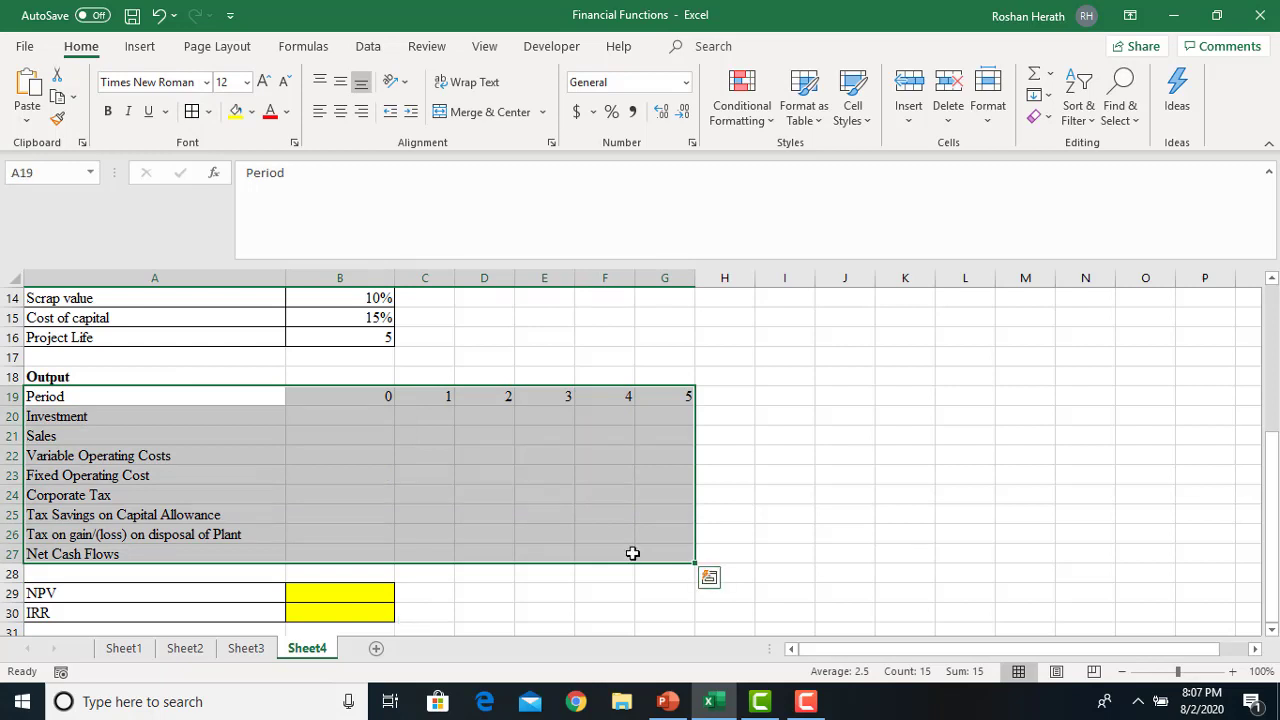
pyautogui.click(191, 111)
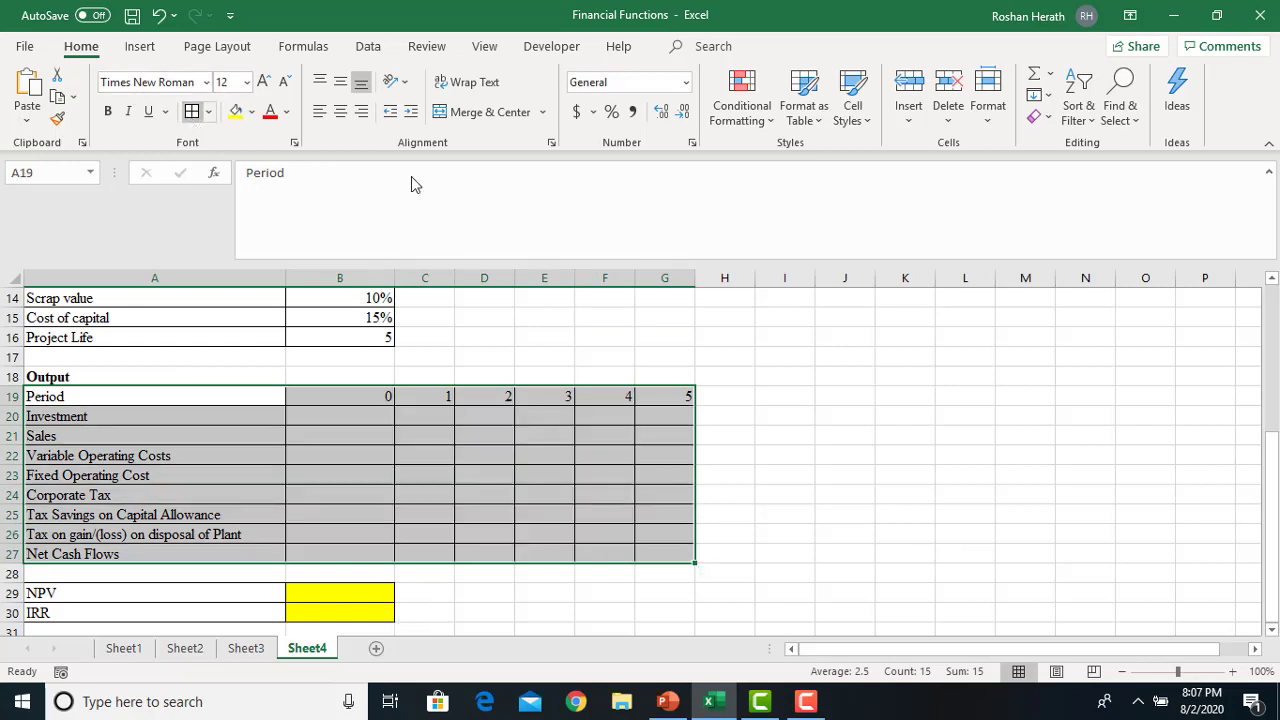
pyautogui.click(45, 438)
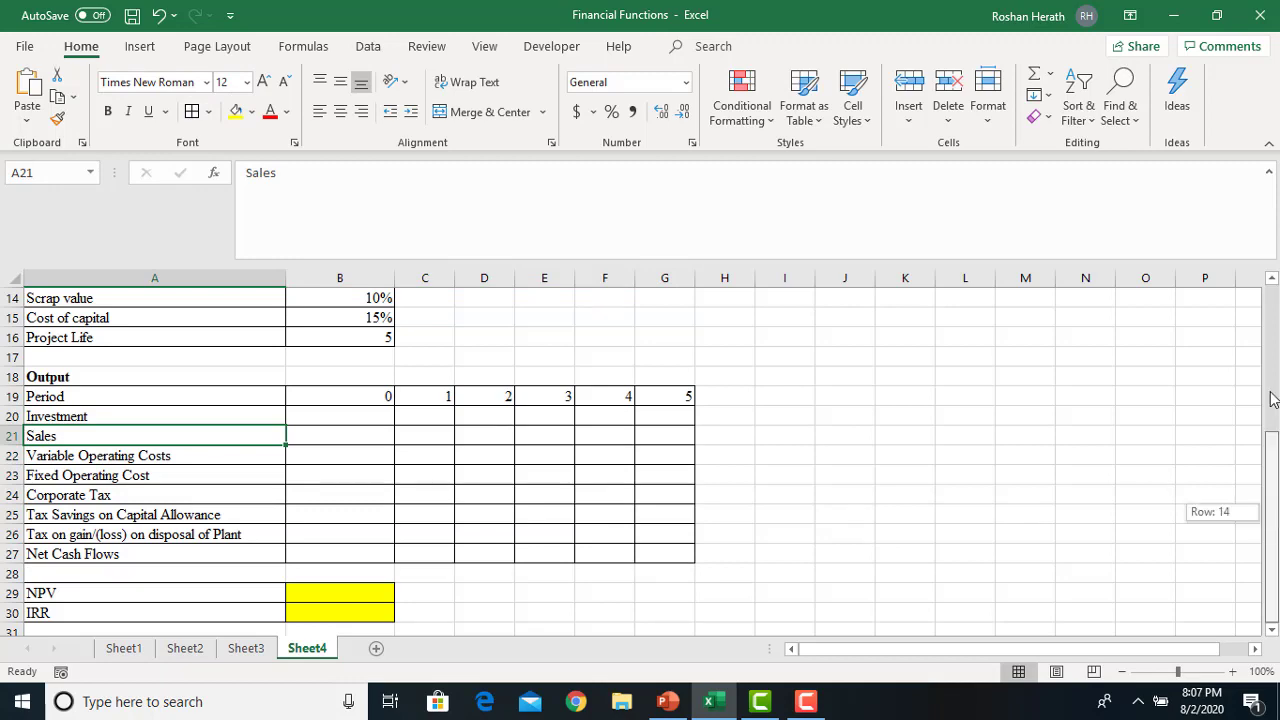
pyautogui.moveTo(1272, 399)
pyautogui.mouseDown()
pyautogui.moveTo(1270, 352)
pyautogui.moveTo(1262, 480)
pyautogui.moveTo(1266, 372)
pyautogui.mouseUp()
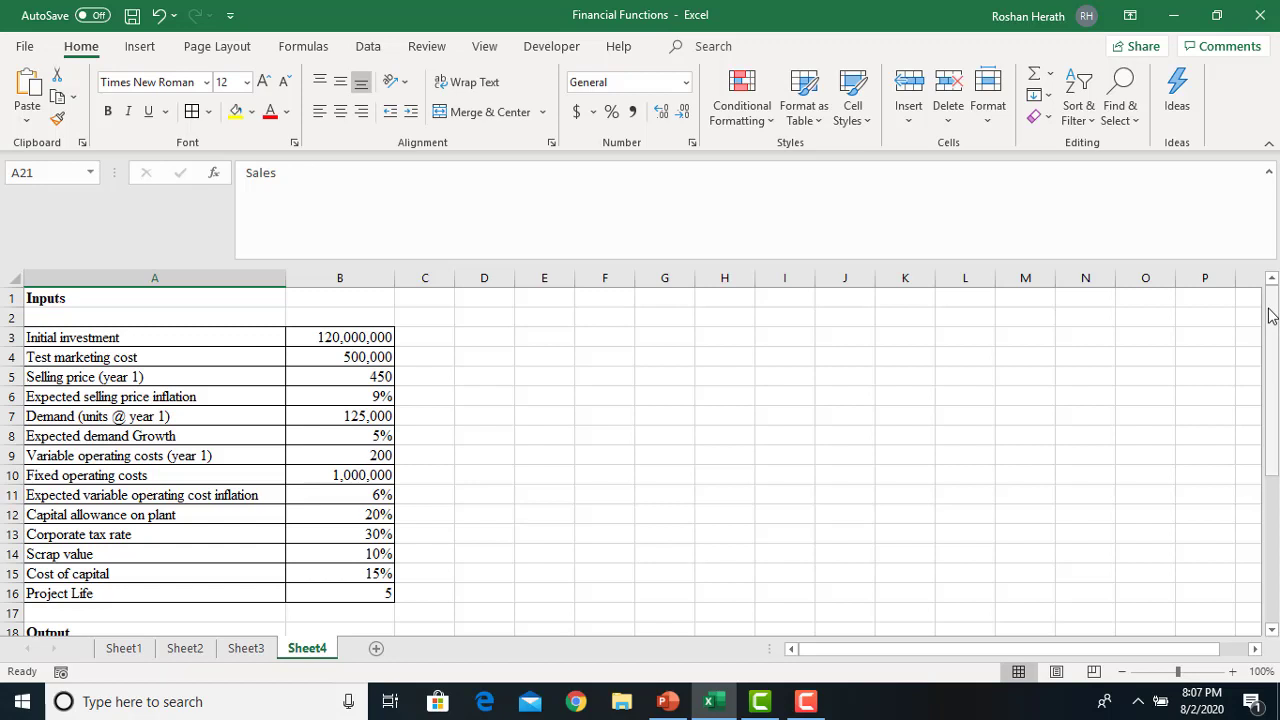
# - Link the period 0 Investment cell B20 to the initial investment with the formula =B3
pyautogui.moveTo(1270, 316)
pyautogui.mouseDown()
pyautogui.moveTo(1262, 477)
pyautogui.moveTo(1249, 314)
pyautogui.moveTo(1249, 388)
pyautogui.moveTo(1249, 334)
pyautogui.moveTo(1251, 346)
pyautogui.mouseUp()
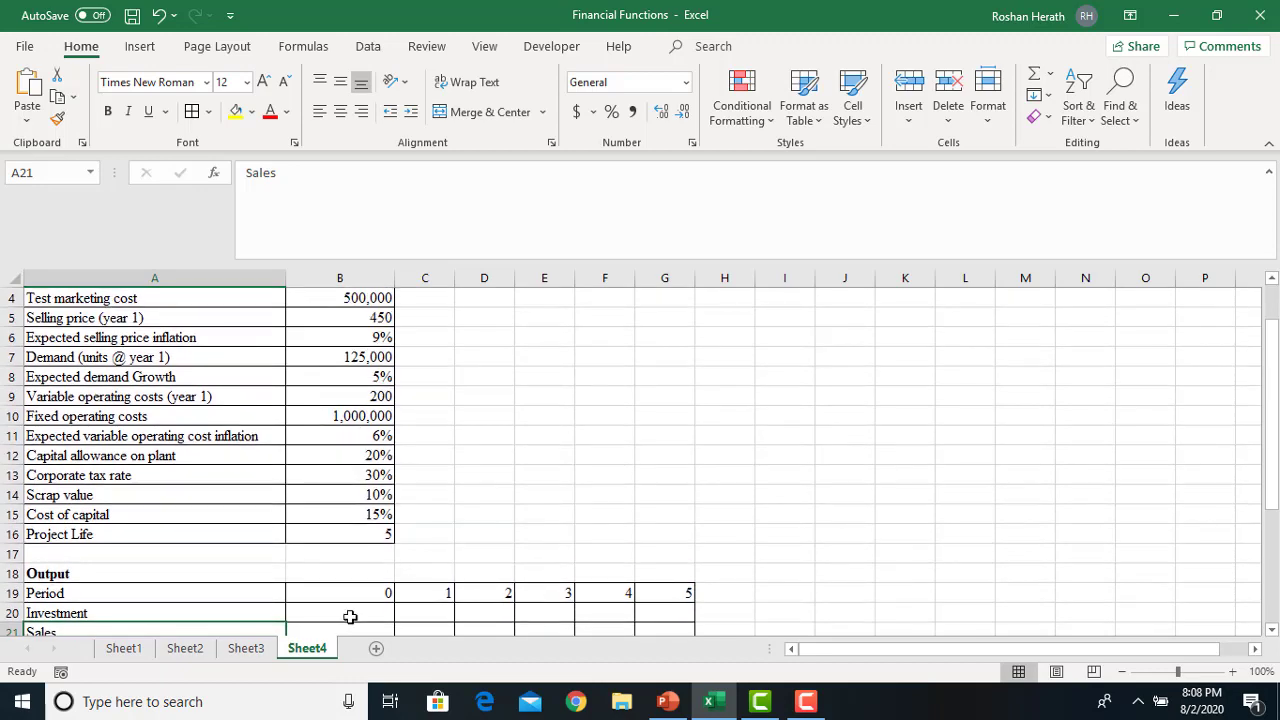
pyautogui.click(357, 616)
pyautogui.write('=')
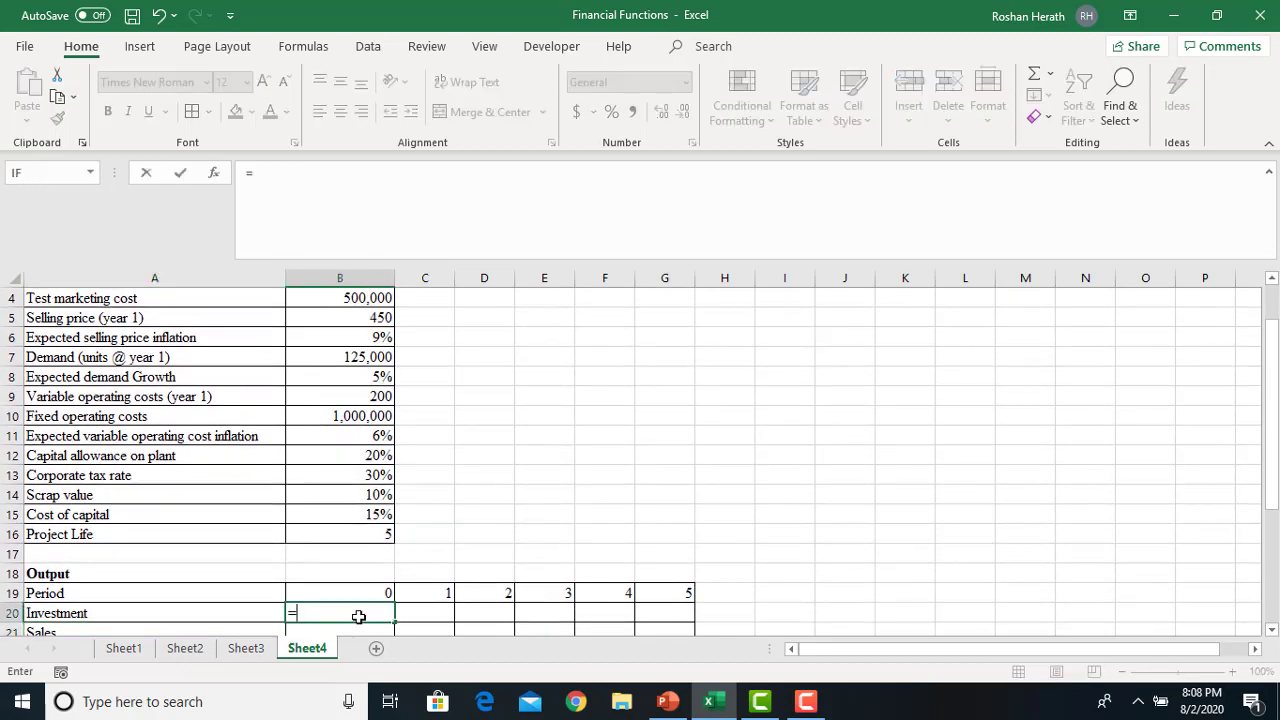
pyautogui.moveTo(1270, 352); pyautogui.dragTo(1271, 300)
pyautogui.click(328, 338)
pyautogui.press('Return')
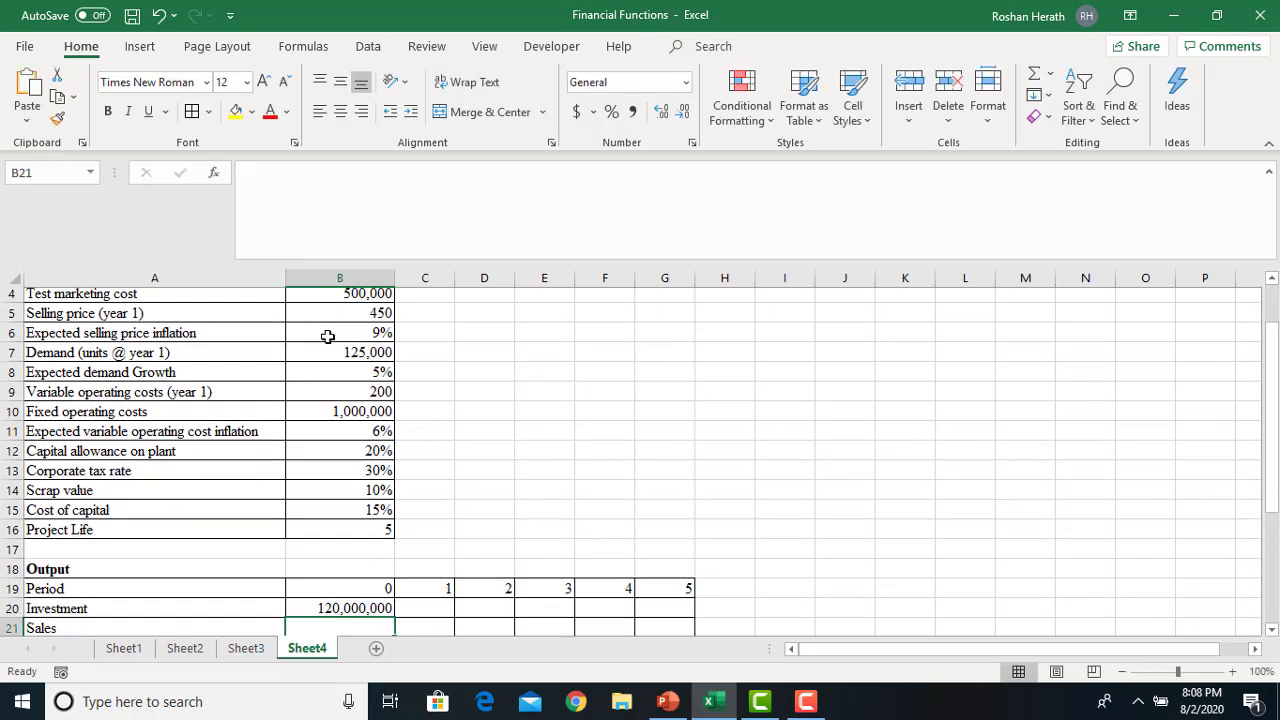
# - Change the period 0 Investment formula in B20 to =-$B$3, a negative amount with an absolute reference
pyautogui.click(300, 592)
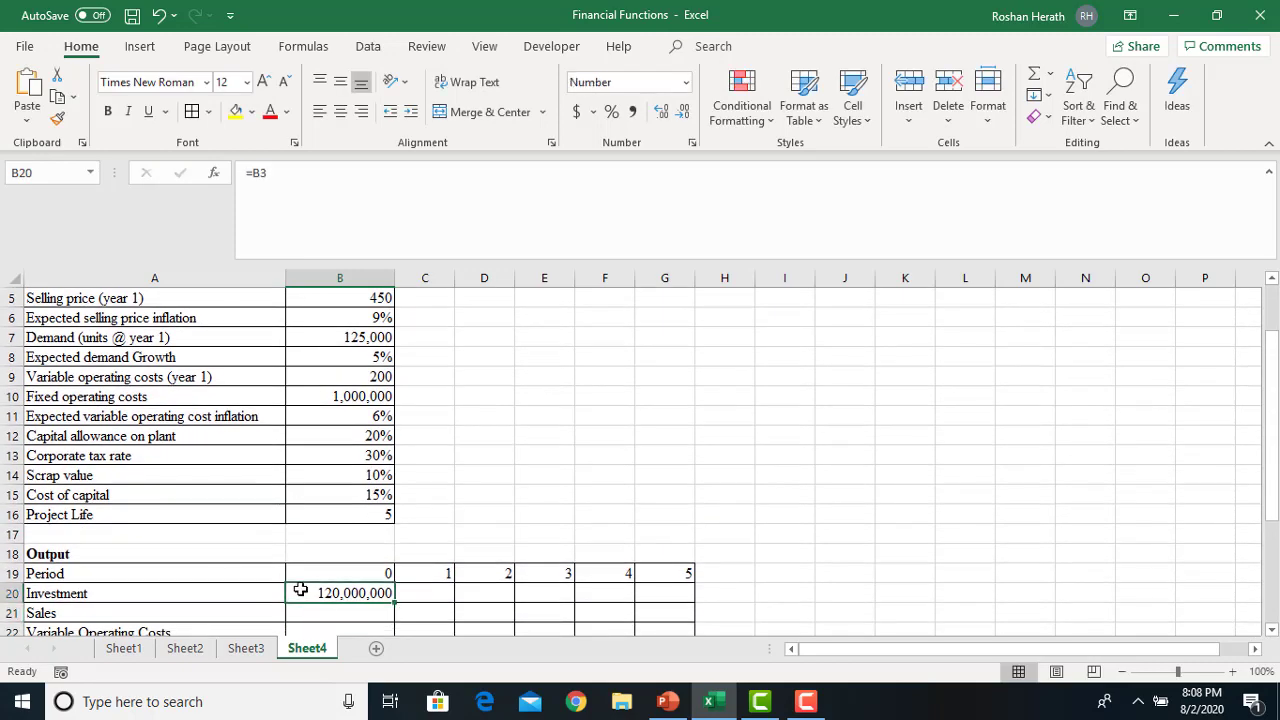
pyautogui.click(256, 173)
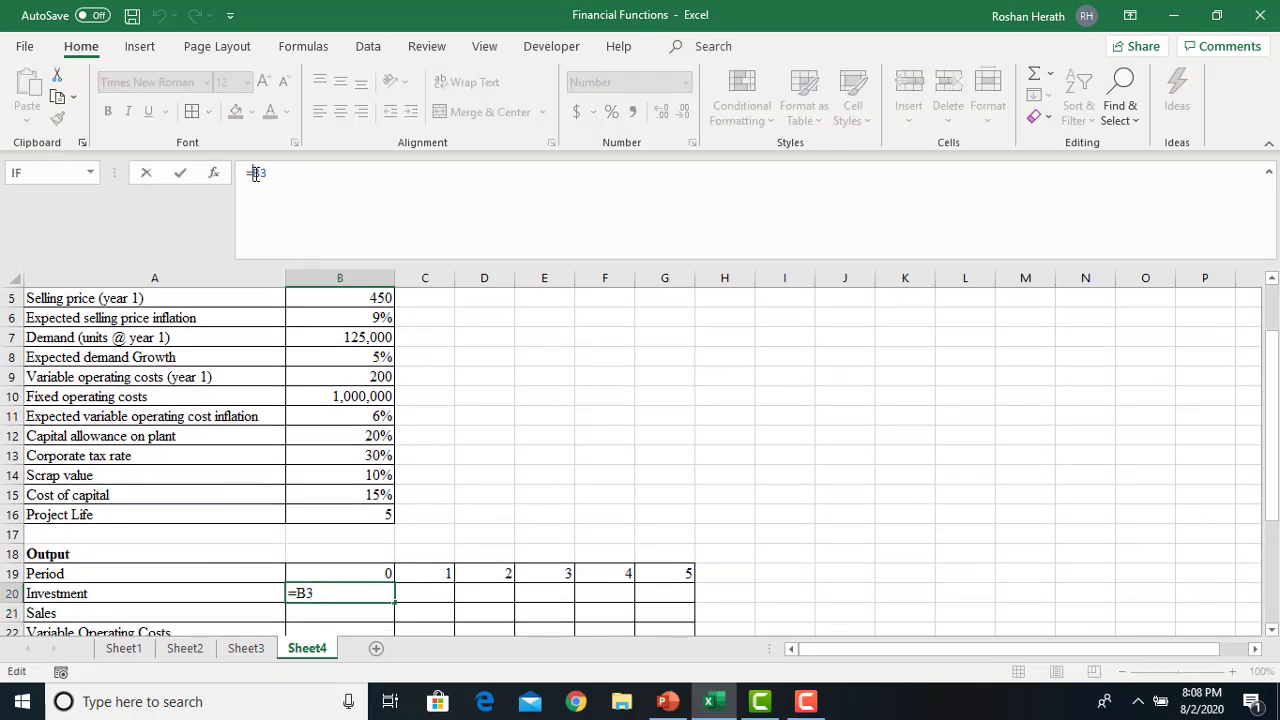
pyautogui.write('-')
pyautogui.press('Return')
pyautogui.click(334, 592)
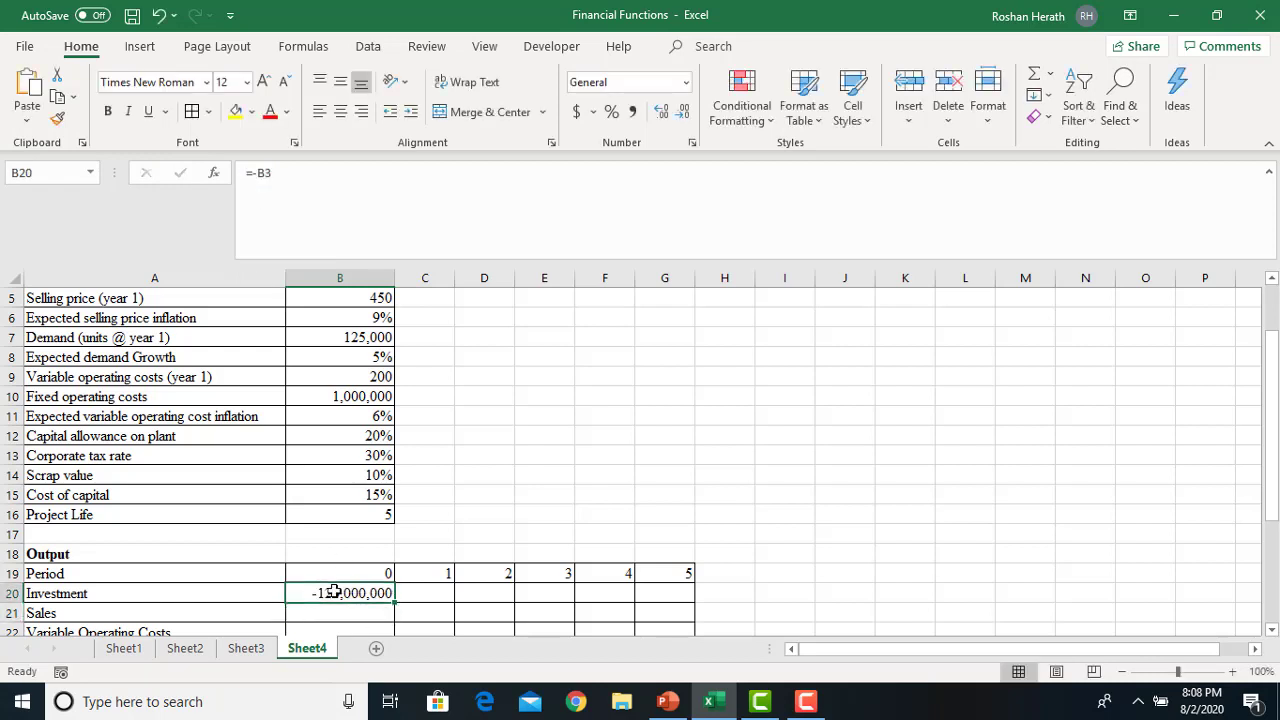
pyautogui.click(260, 173)
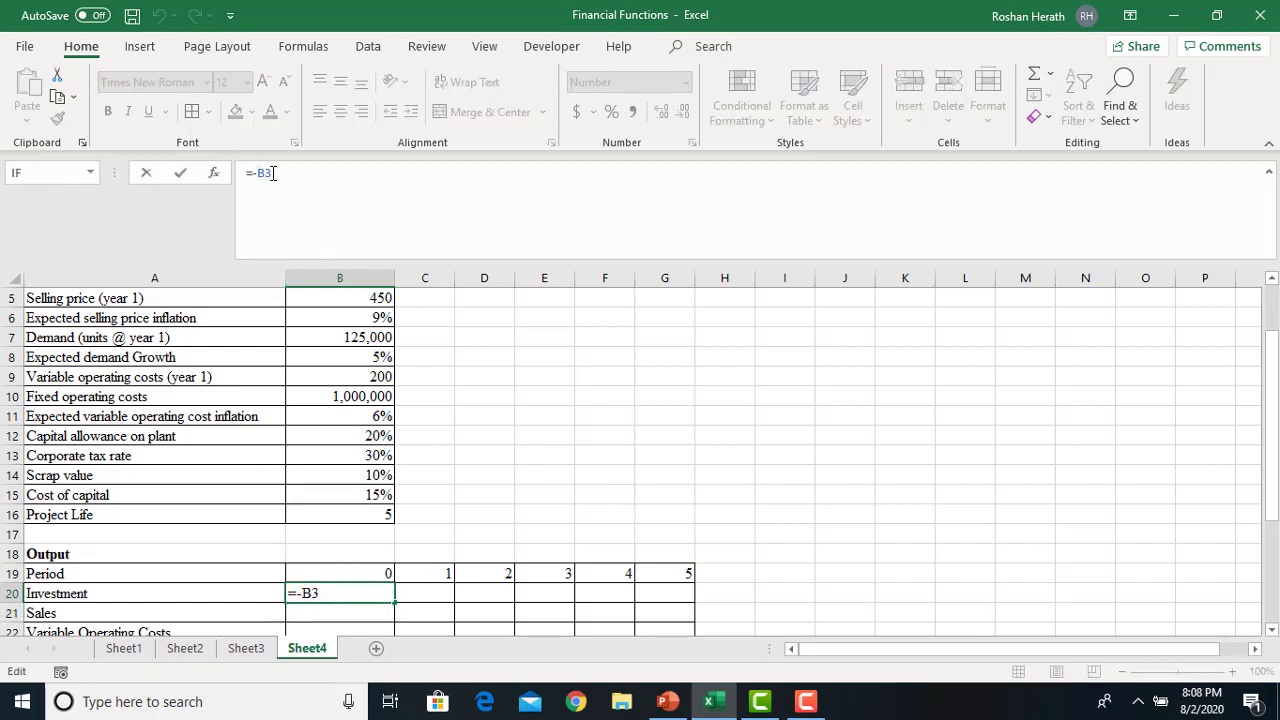
pyautogui.press('Return')
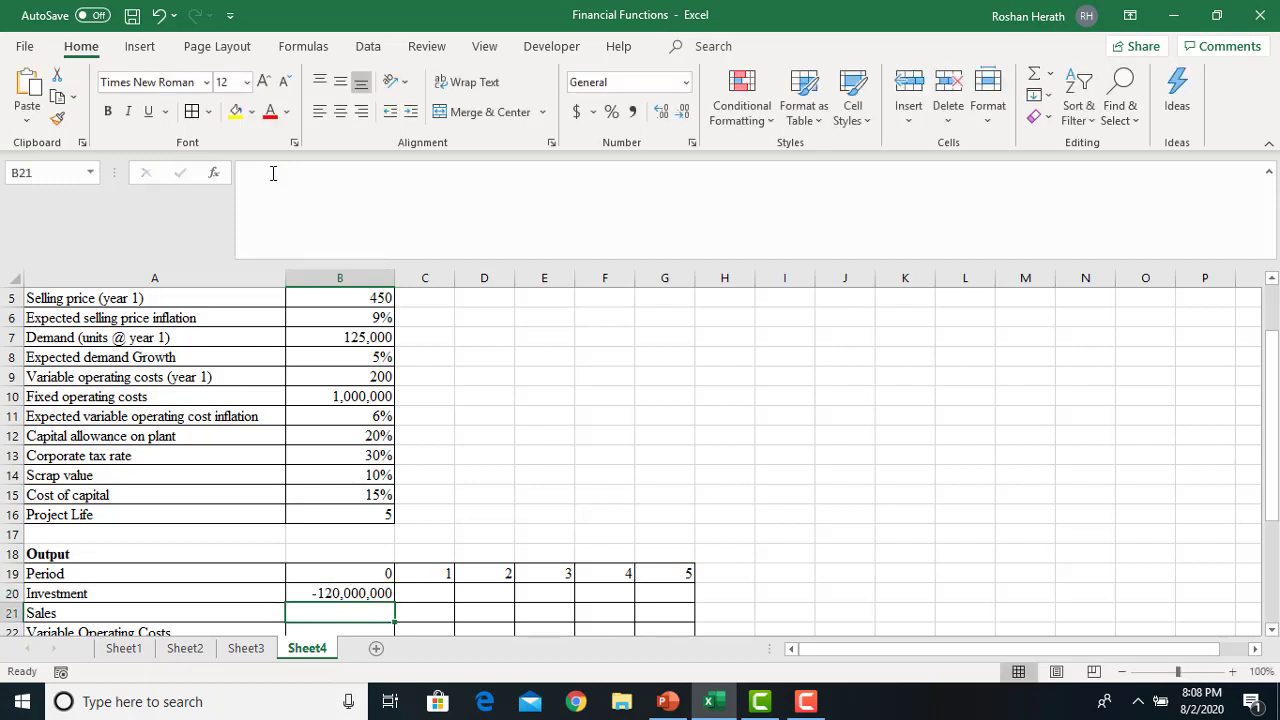
# - Calculate the scrap proceeds in the period 5 Investment cell G20 with the formula =$B$3*$B$14
pyautogui.click(663, 594)
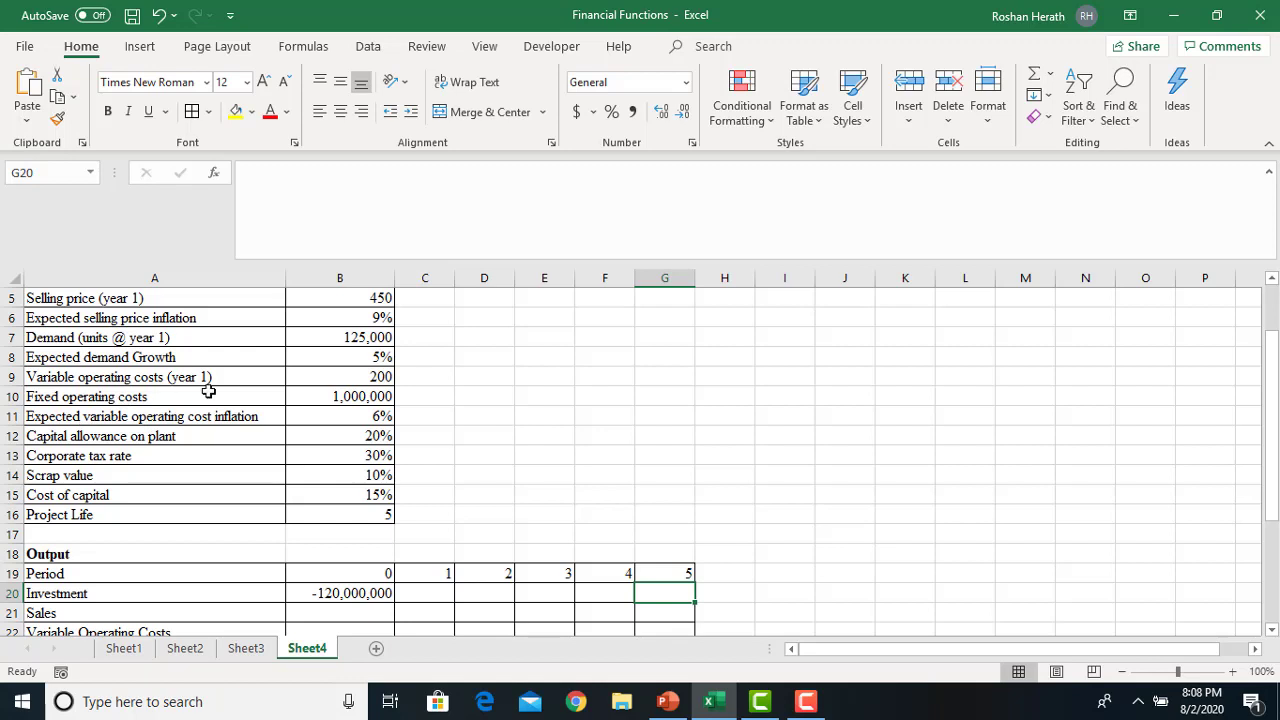
pyautogui.click(357, 481)
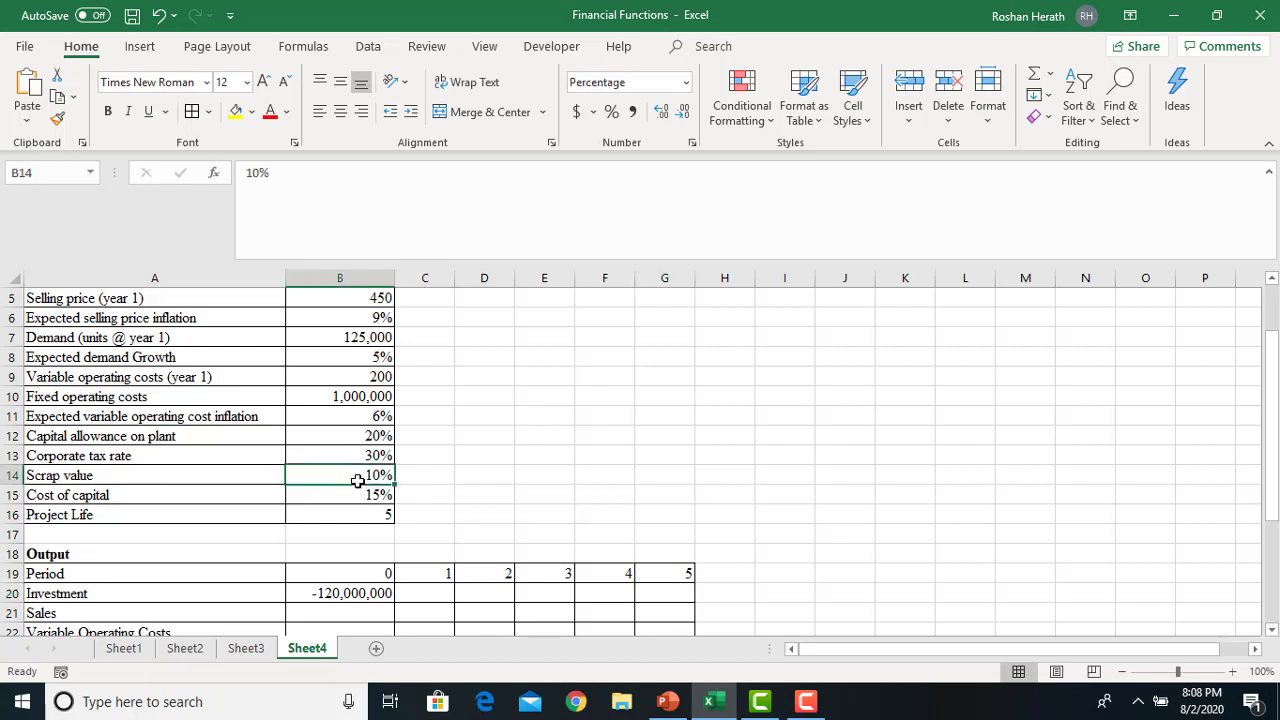
pyautogui.click(653, 596)
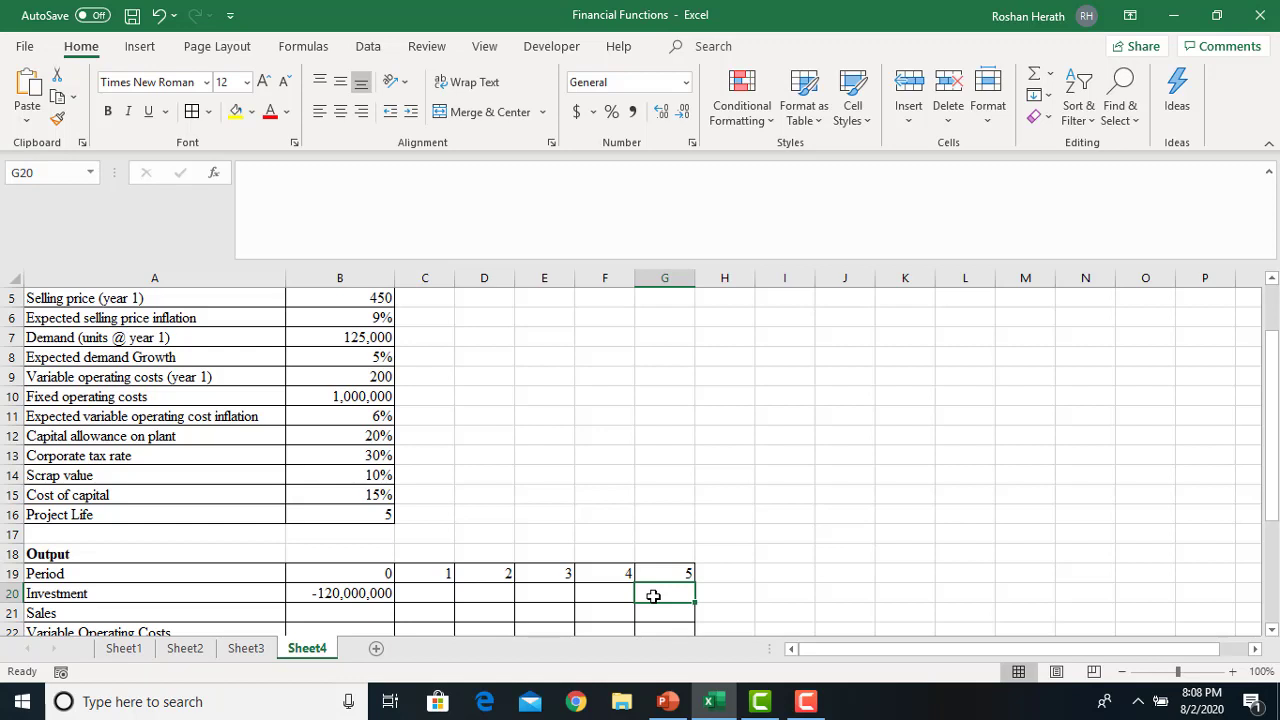
pyautogui.write('=')
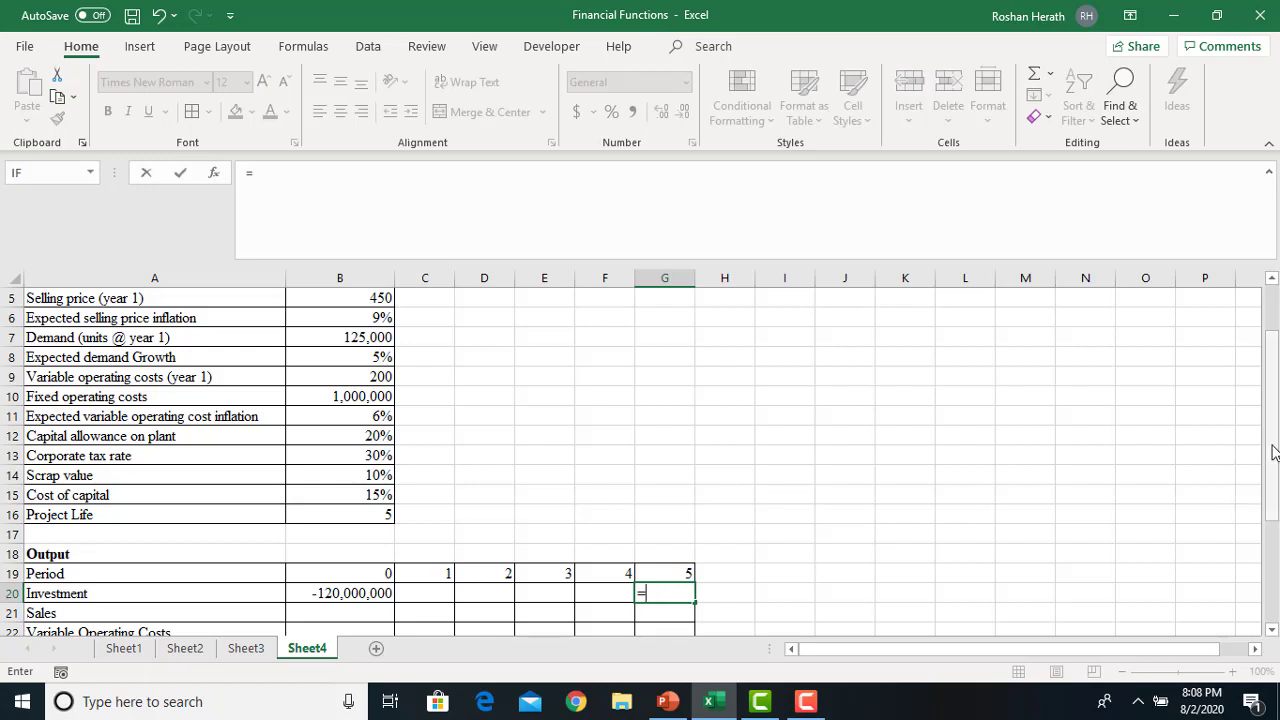
pyautogui.moveTo(1273, 451); pyautogui.dragTo(1269, 393)
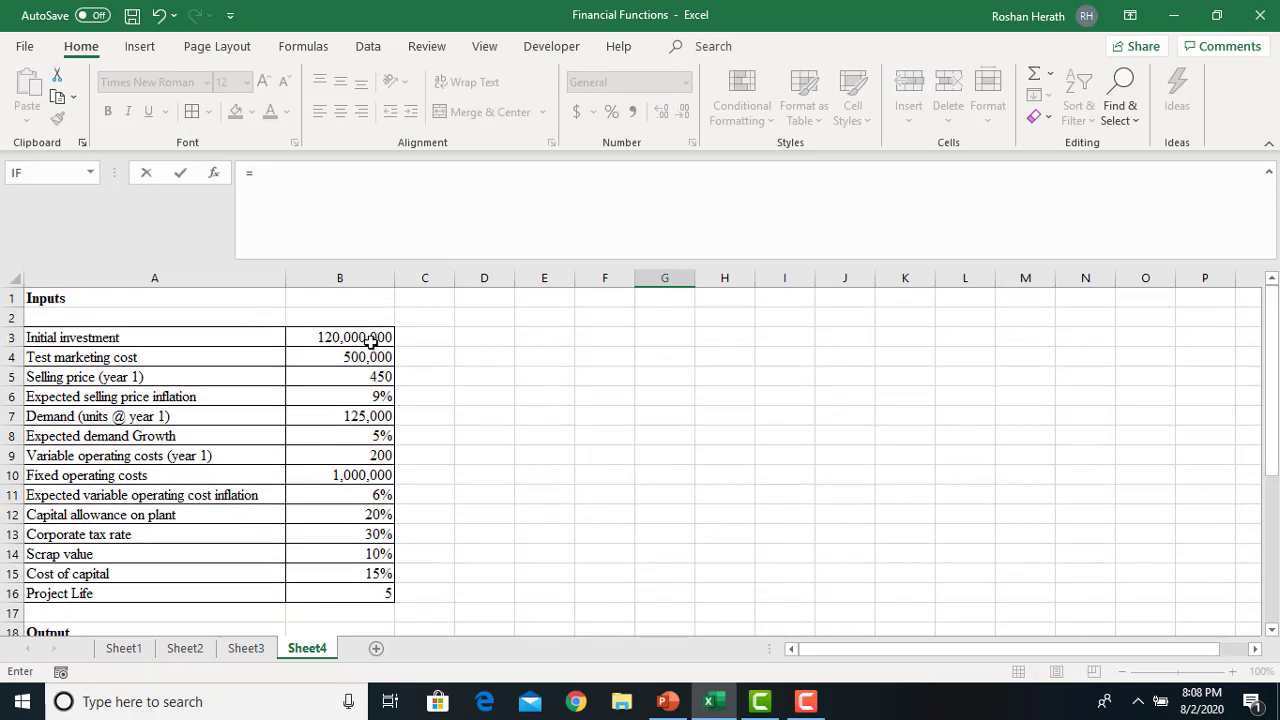
pyautogui.click(340, 329)
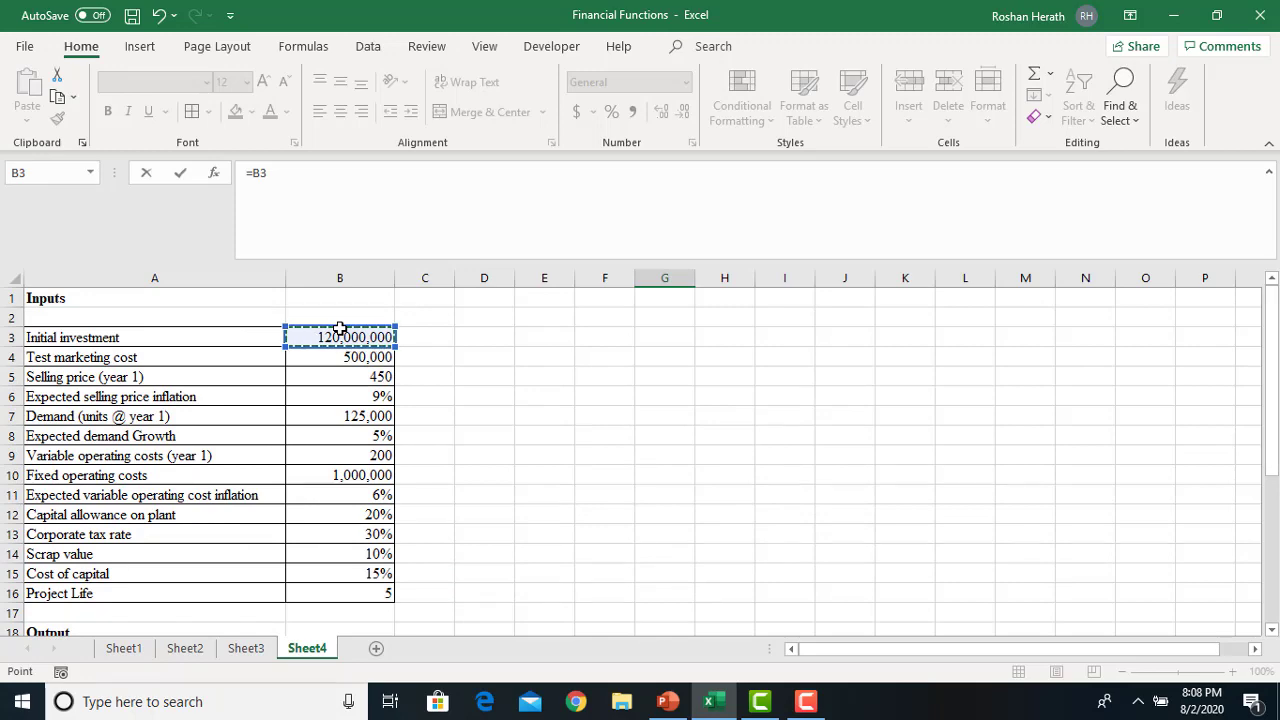
pyautogui.press('F4')
pyautogui.click(306, 172)
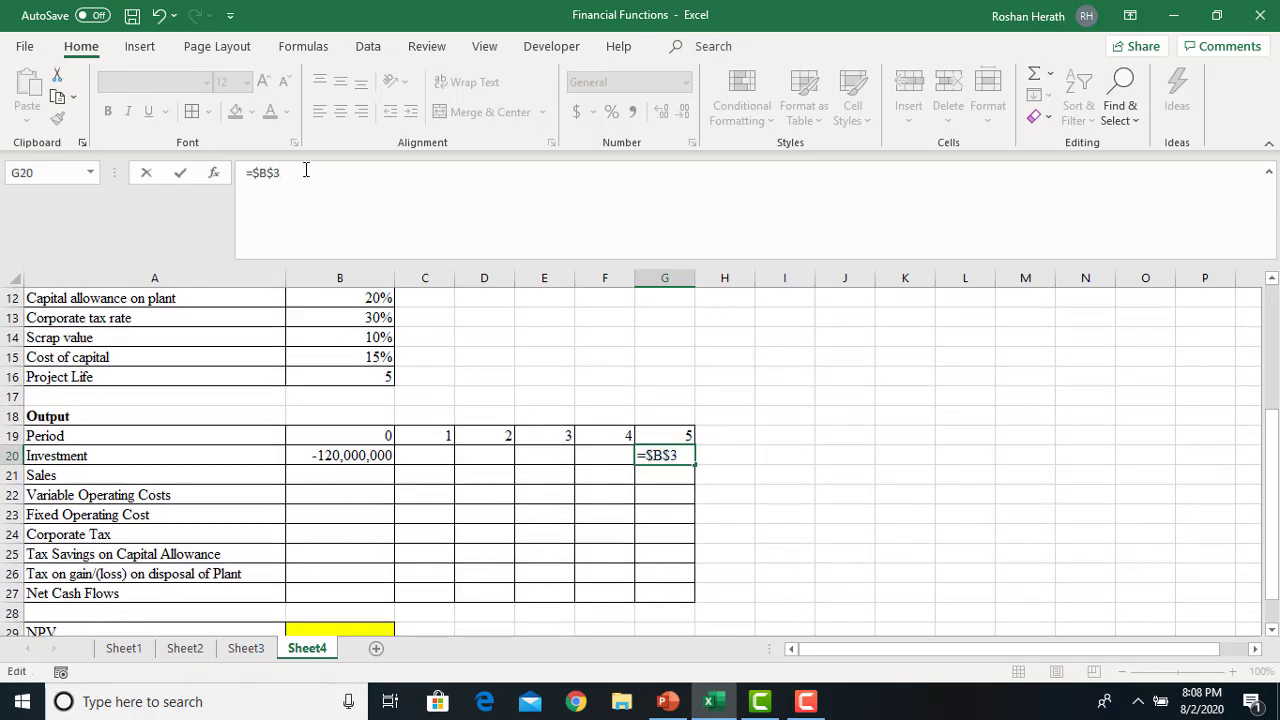
pyautogui.moveTo(1272, 517); pyautogui.dragTo(1250, 399)
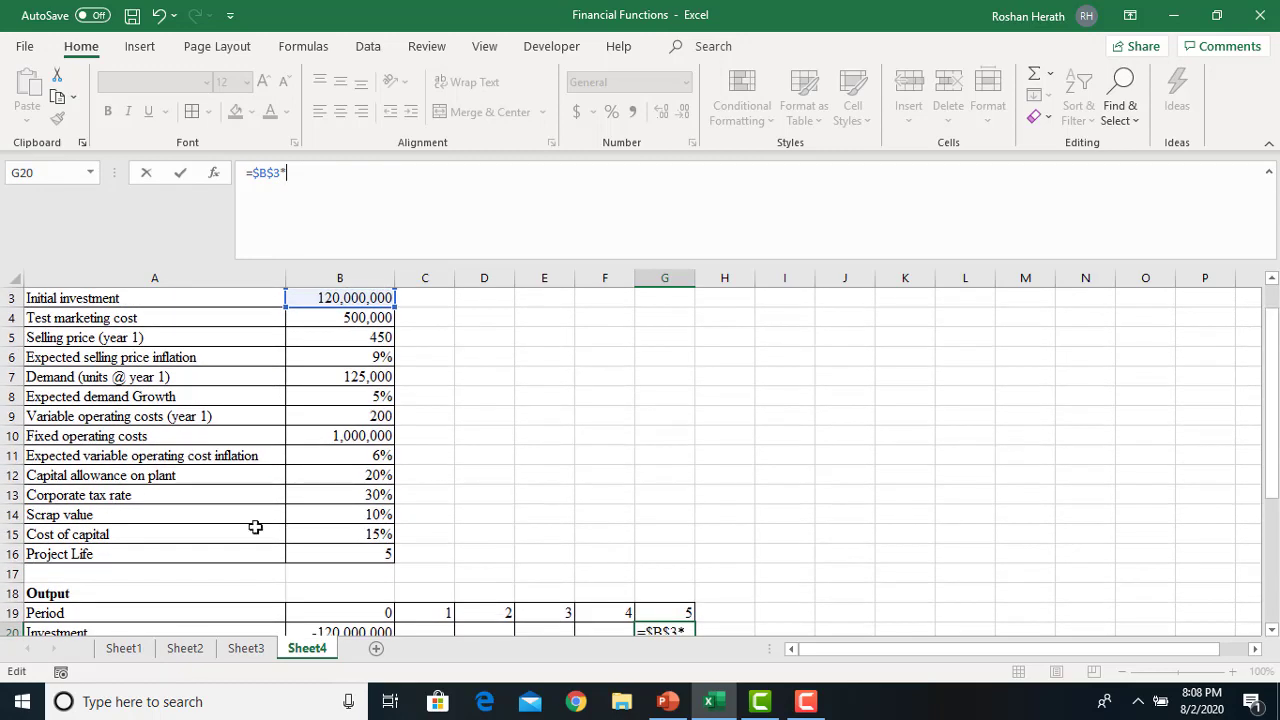
pyautogui.click(340, 517)
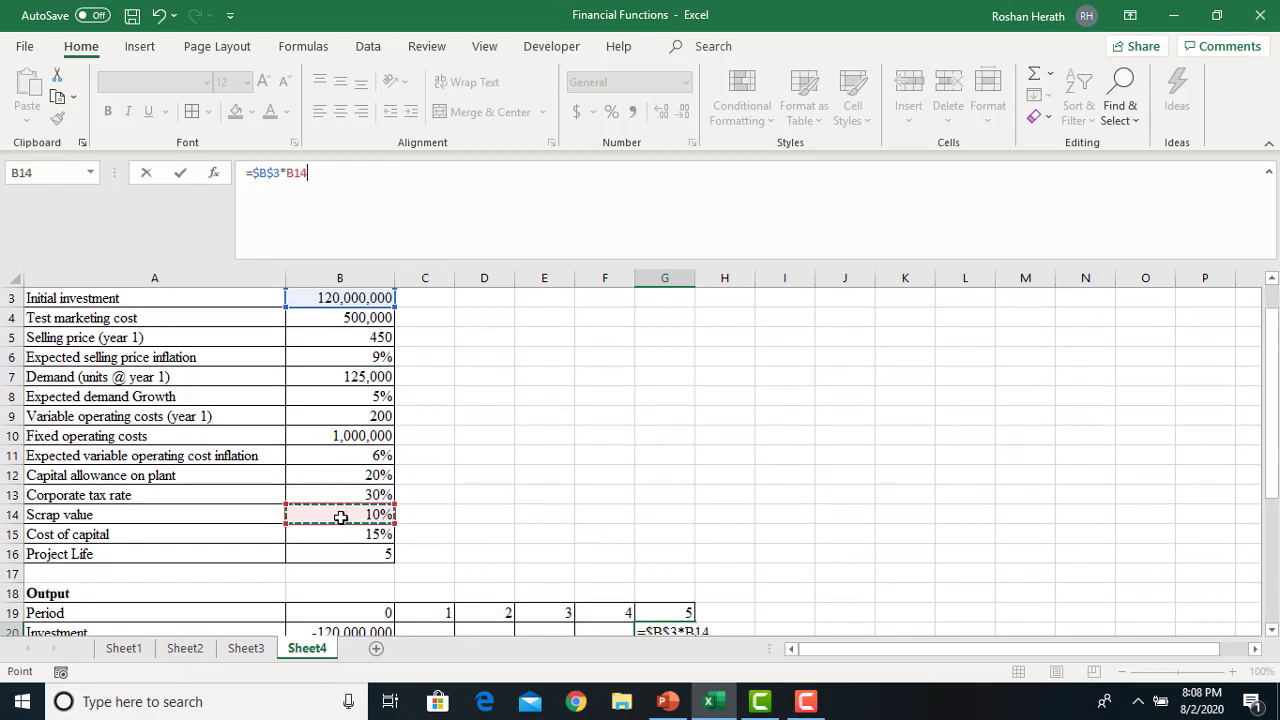
pyautogui.press('F4')
pyautogui.scroll(-3, 340, 517)
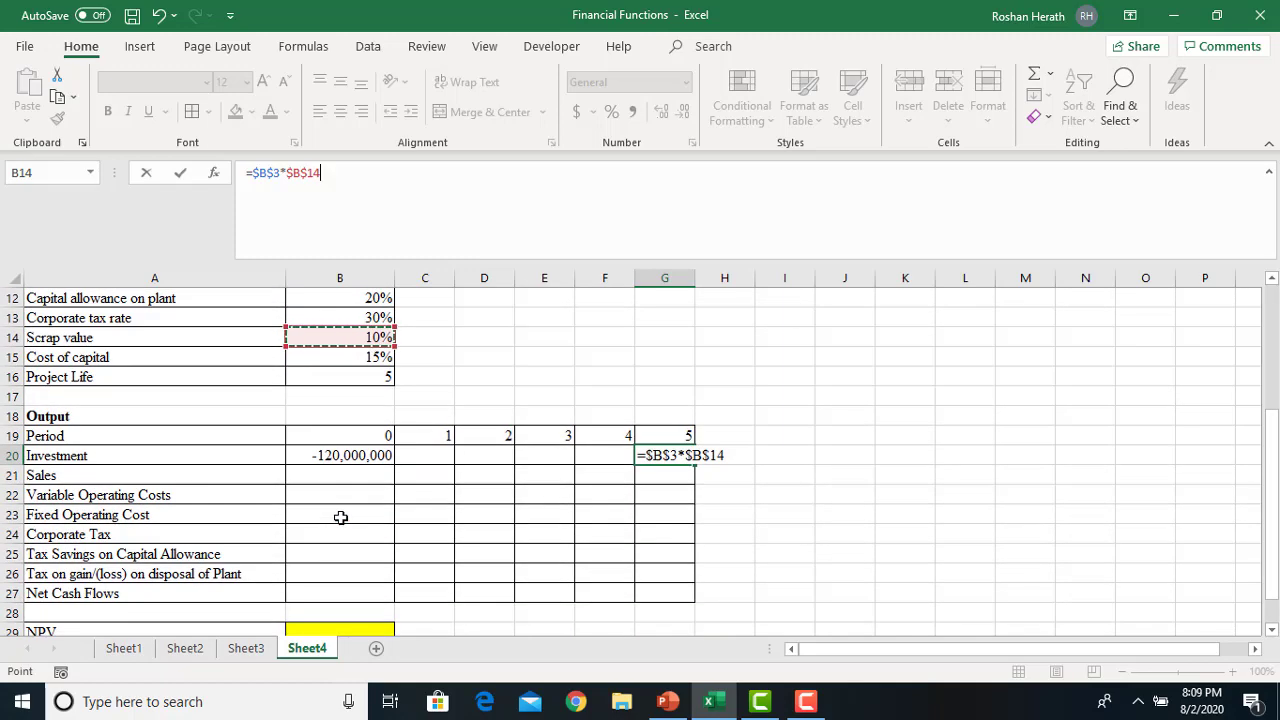
pyautogui.press('Return')
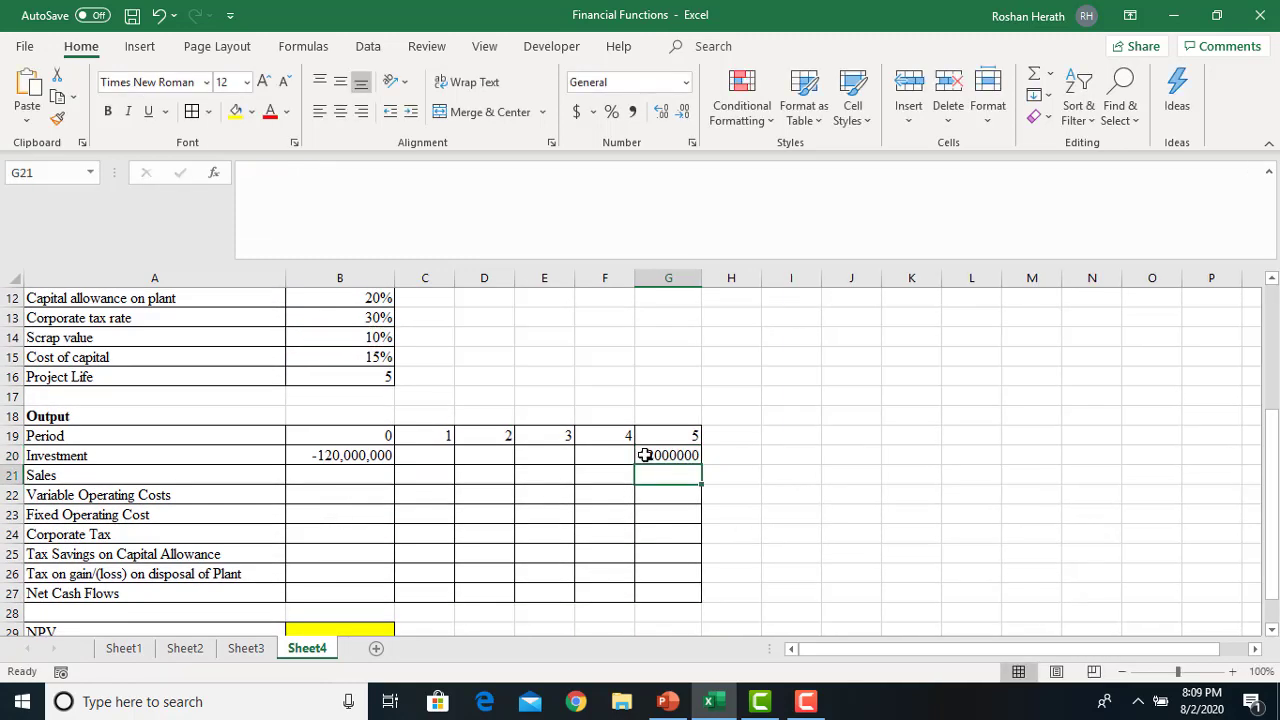
# - Format the output cells B20:G27 with the comma number style and no decimal places
pyautogui.moveTo(340, 450); pyautogui.dragTo(645, 590)
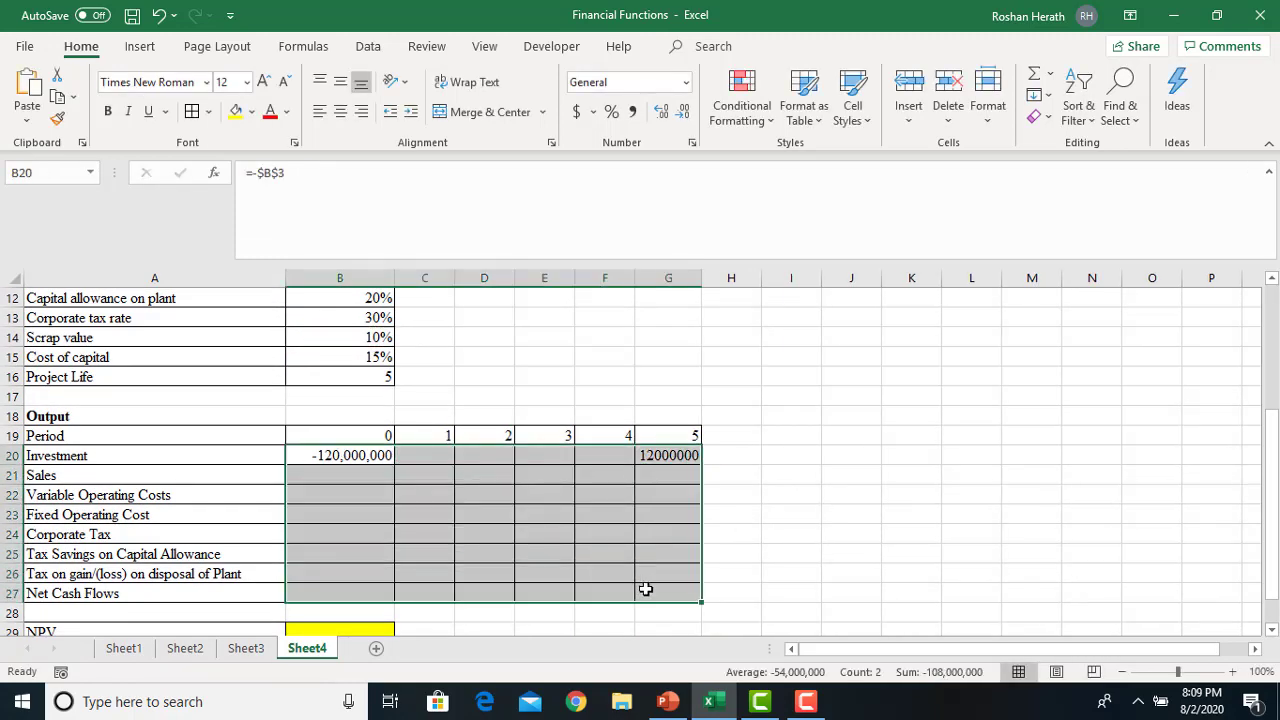
pyautogui.click(633, 112)
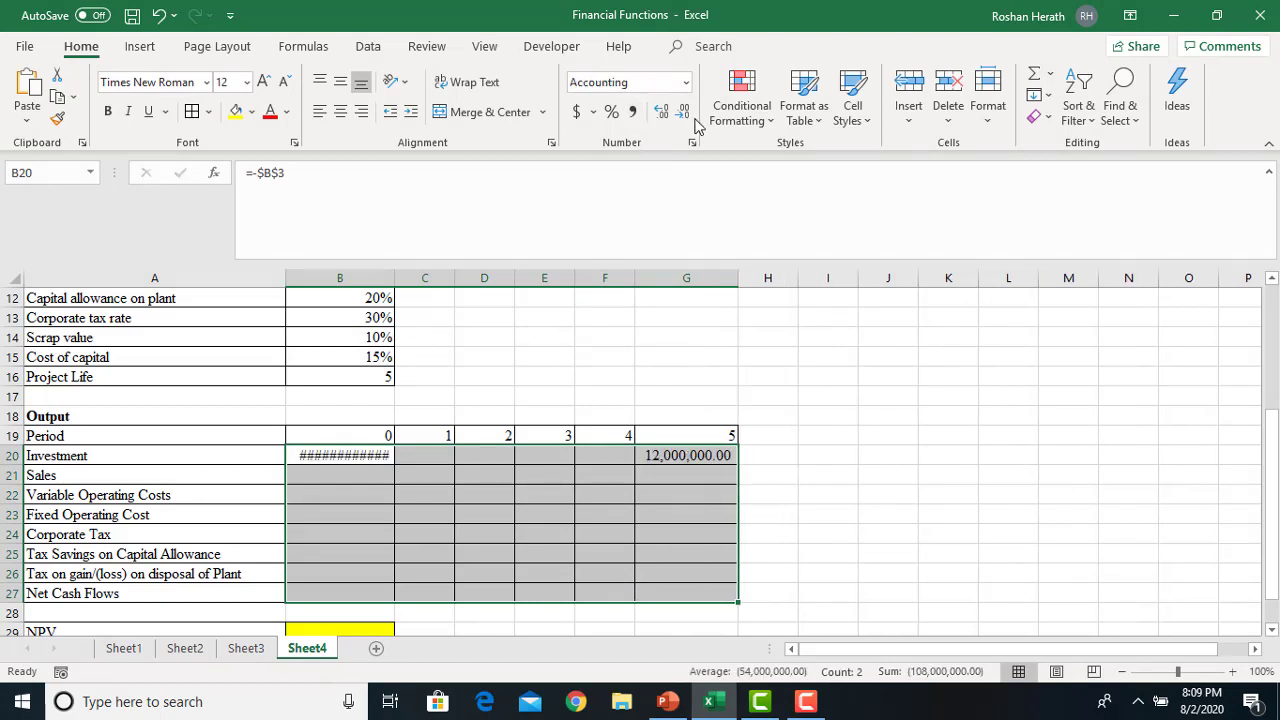
pyautogui.doubleClick(683, 112)
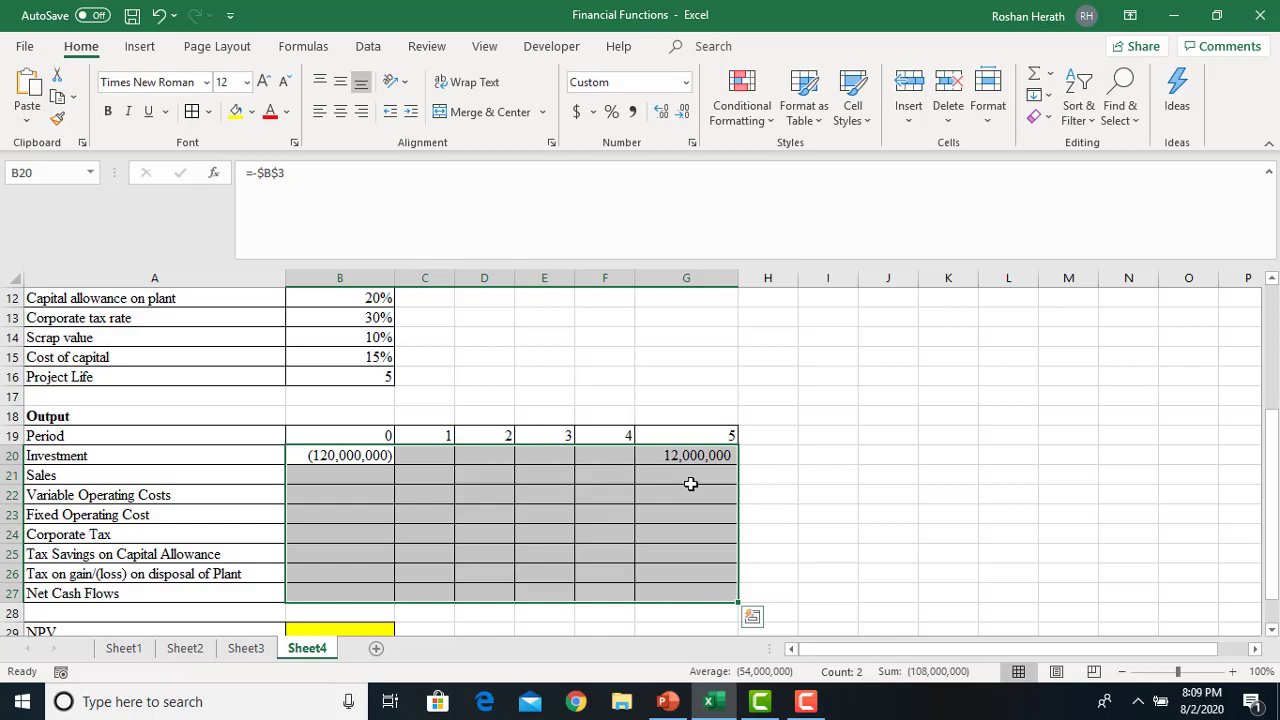
pyautogui.click(690, 480)
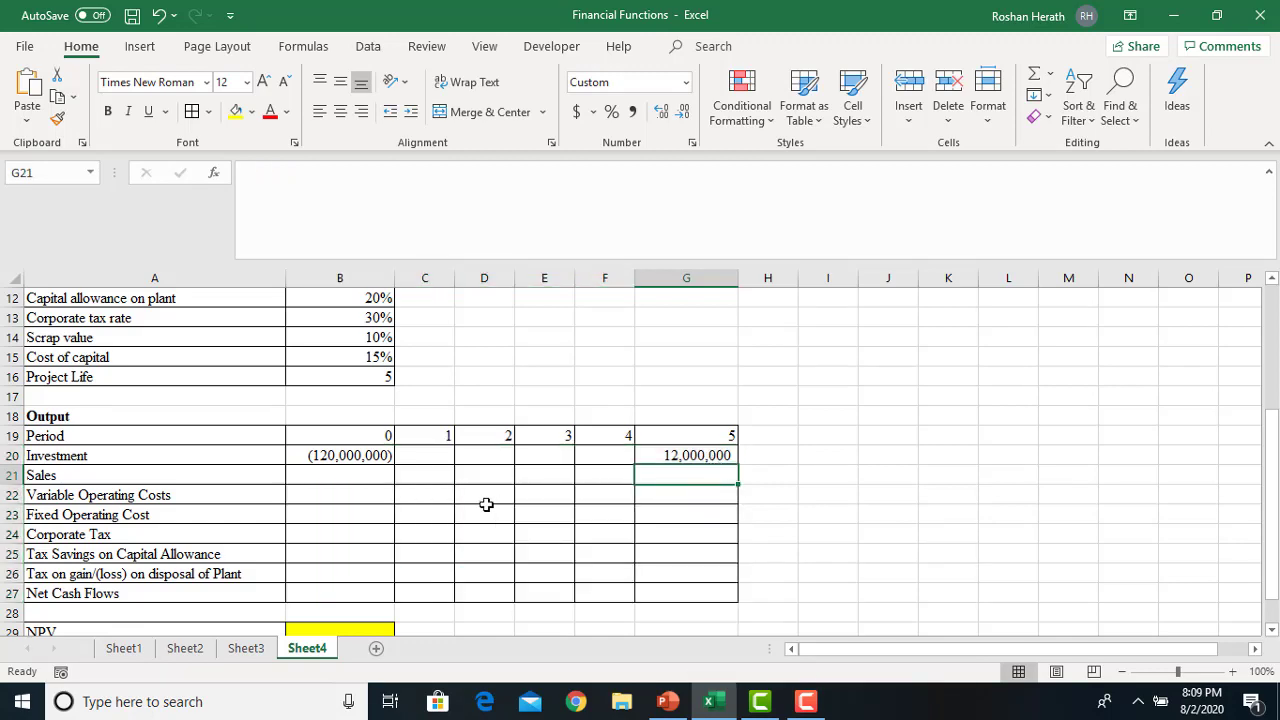
# - Calculate period 1 Sales in C21 from selling price and demand with the formula =$B$5*$B$7
pyautogui.moveTo(1270, 447)
pyautogui.mouseDown()
pyautogui.moveTo(1270, 372)
pyautogui.moveTo(1244, 279)
pyautogui.mouseUp()
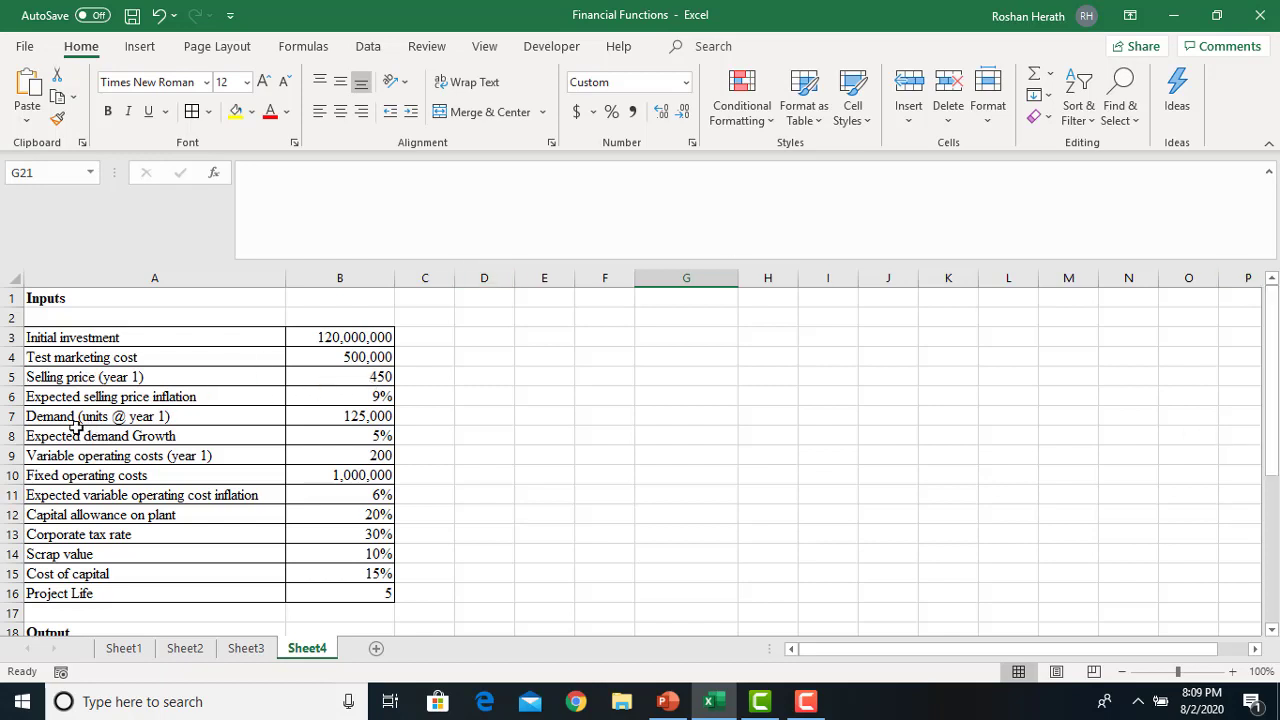
pyautogui.moveTo(1272, 468); pyautogui.dragTo(1270, 528)
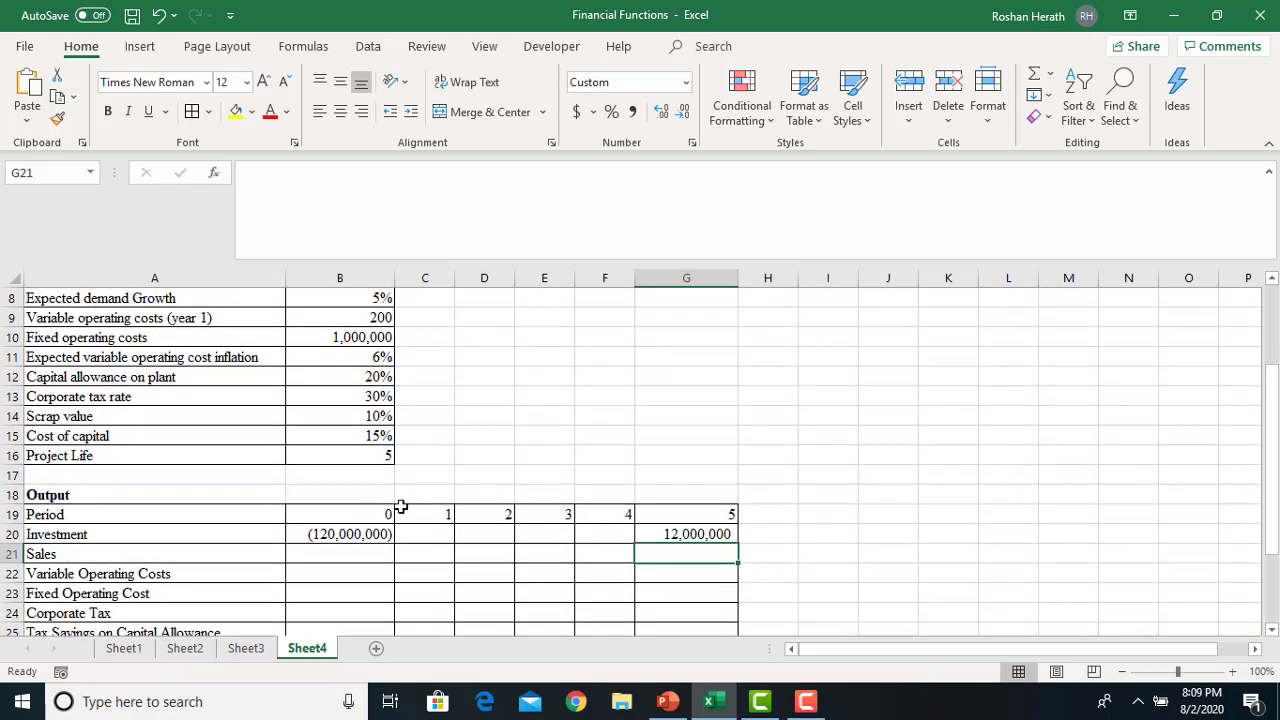
pyautogui.click(429, 556)
pyautogui.write('=')
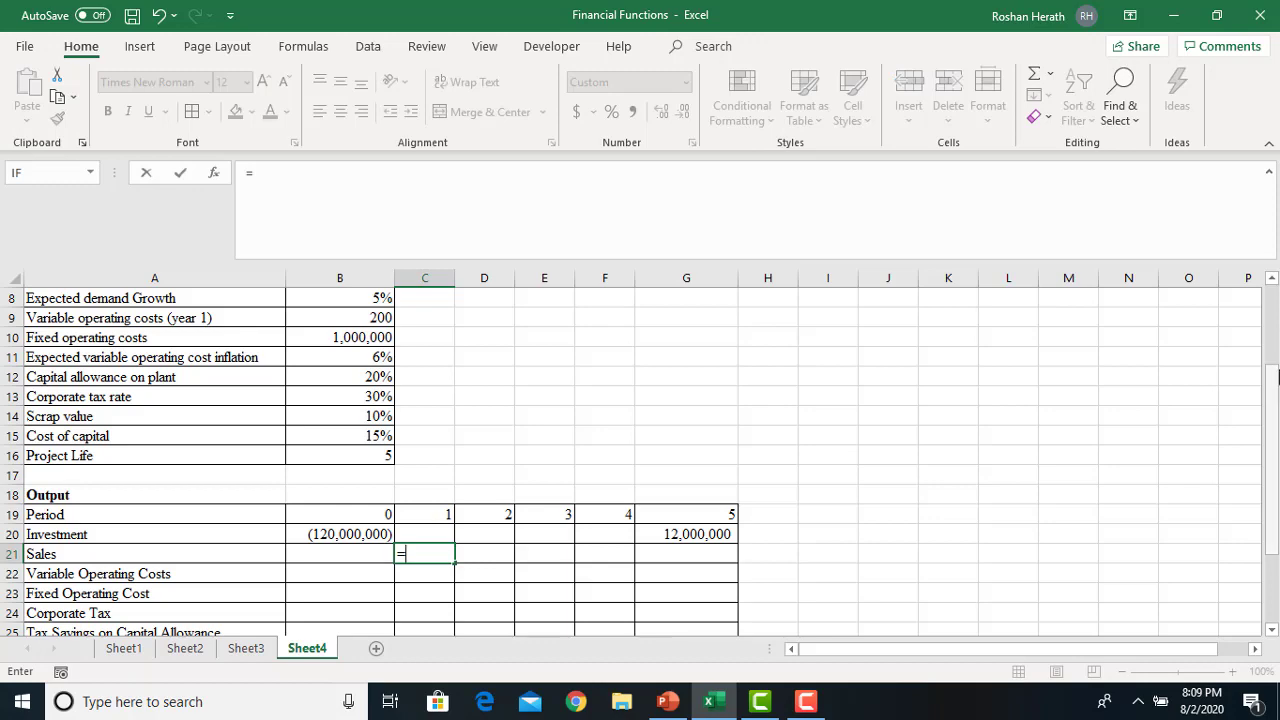
pyautogui.moveTo(1274, 386); pyautogui.dragTo(1270, 330)
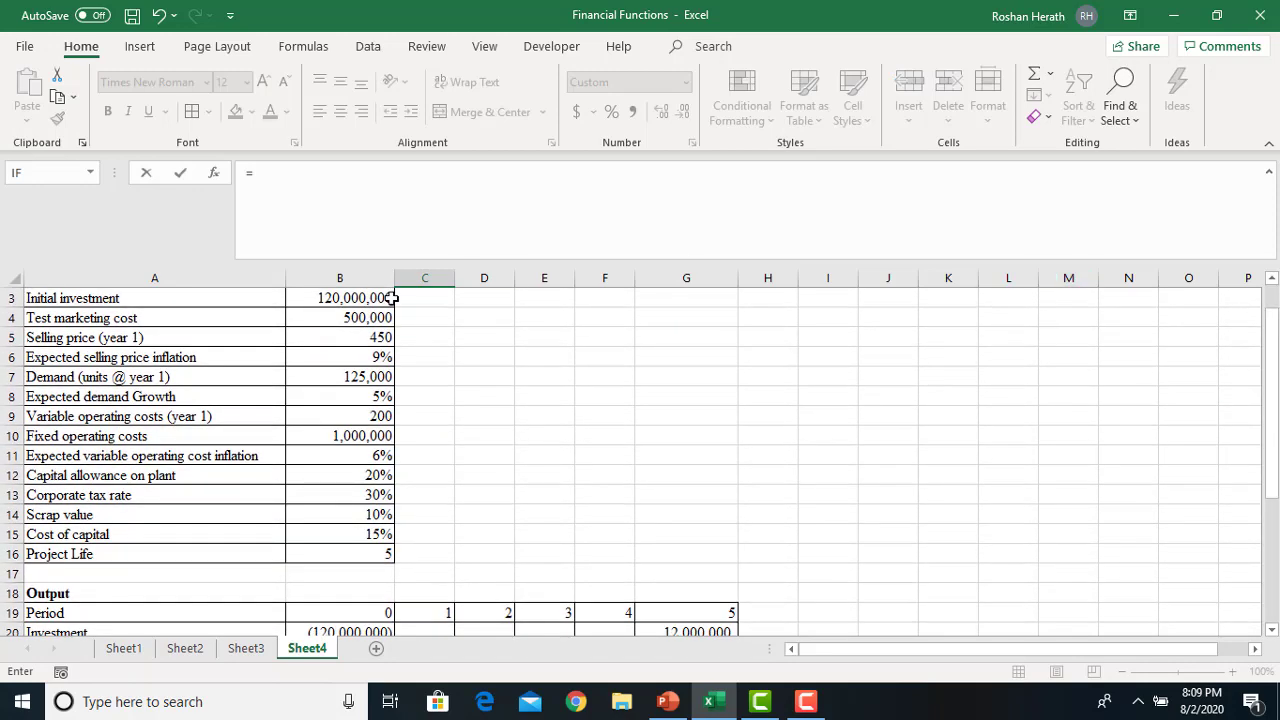
pyautogui.click(338, 335)
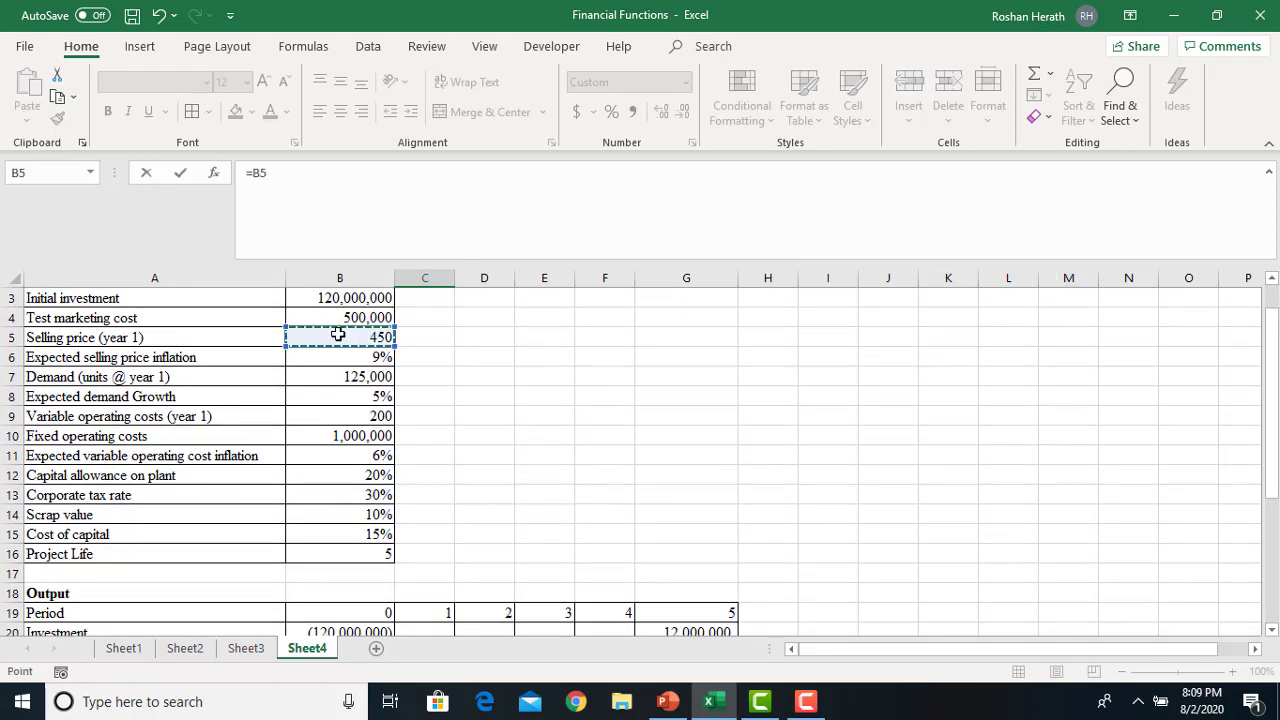
pyautogui.press('F4')
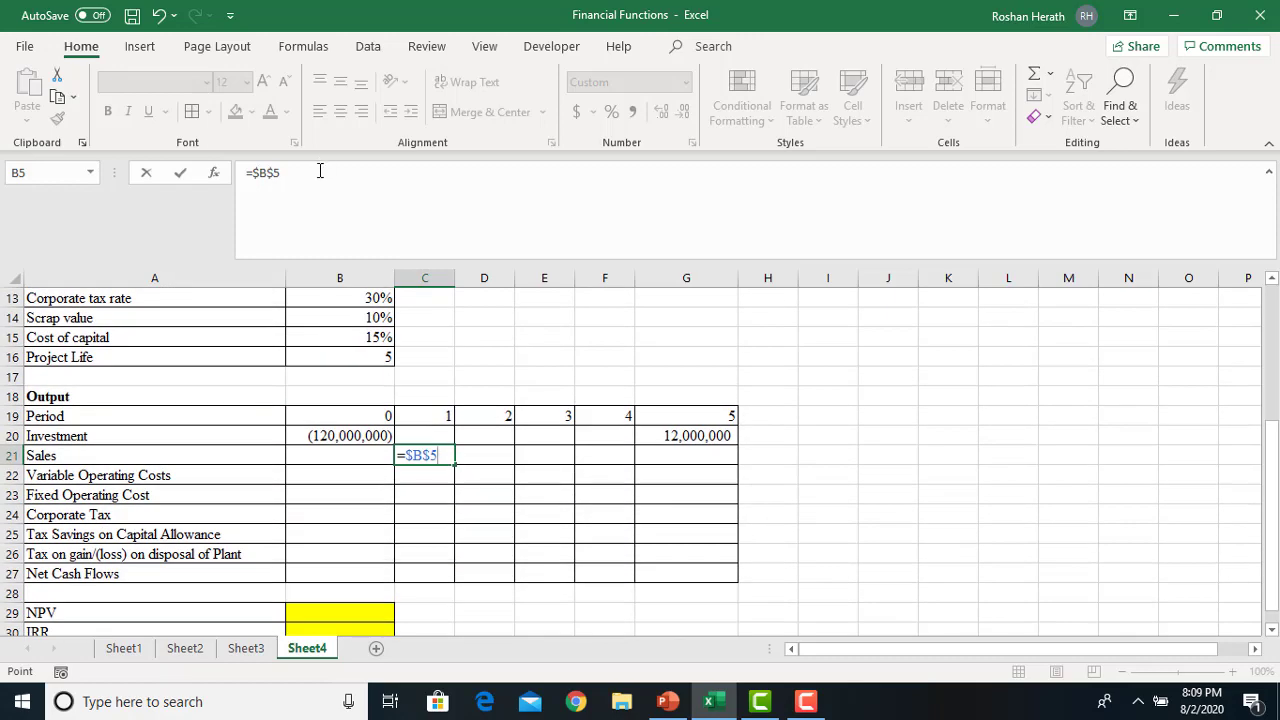
pyautogui.click(320, 172)
pyautogui.moveTo(1269, 443); pyautogui.dragTo(1243, 352)
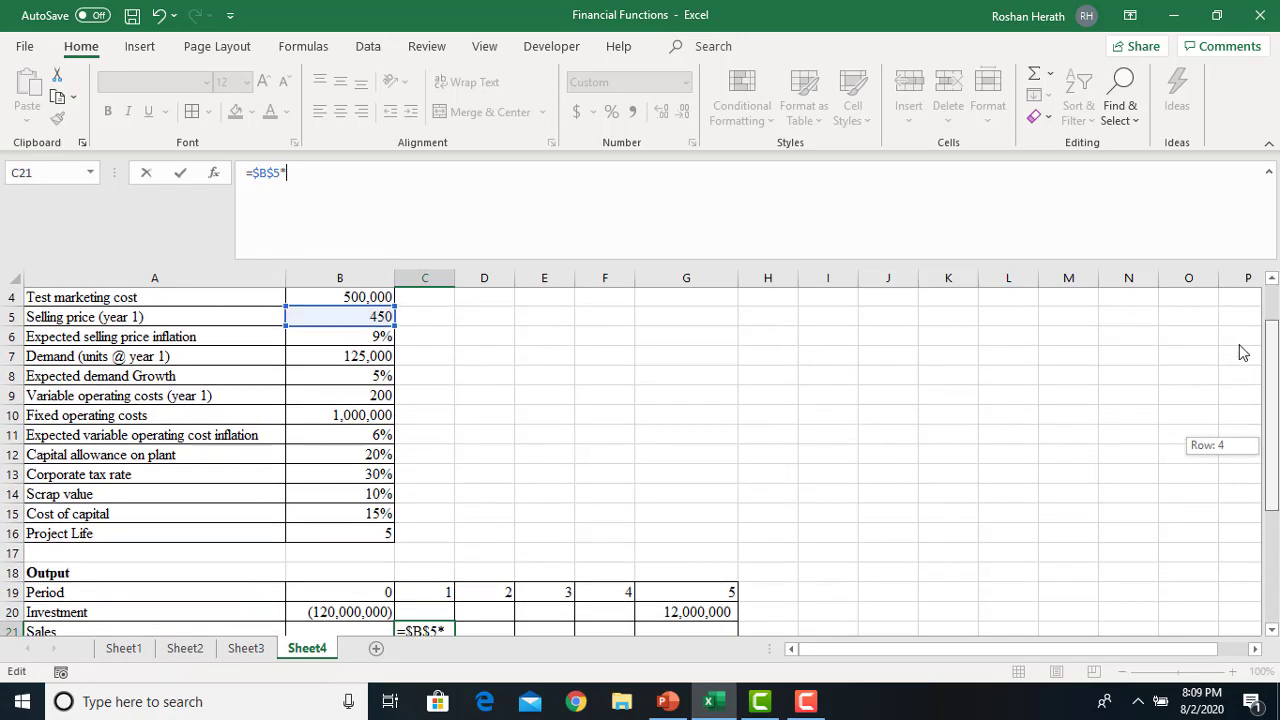
pyautogui.click(357, 358)
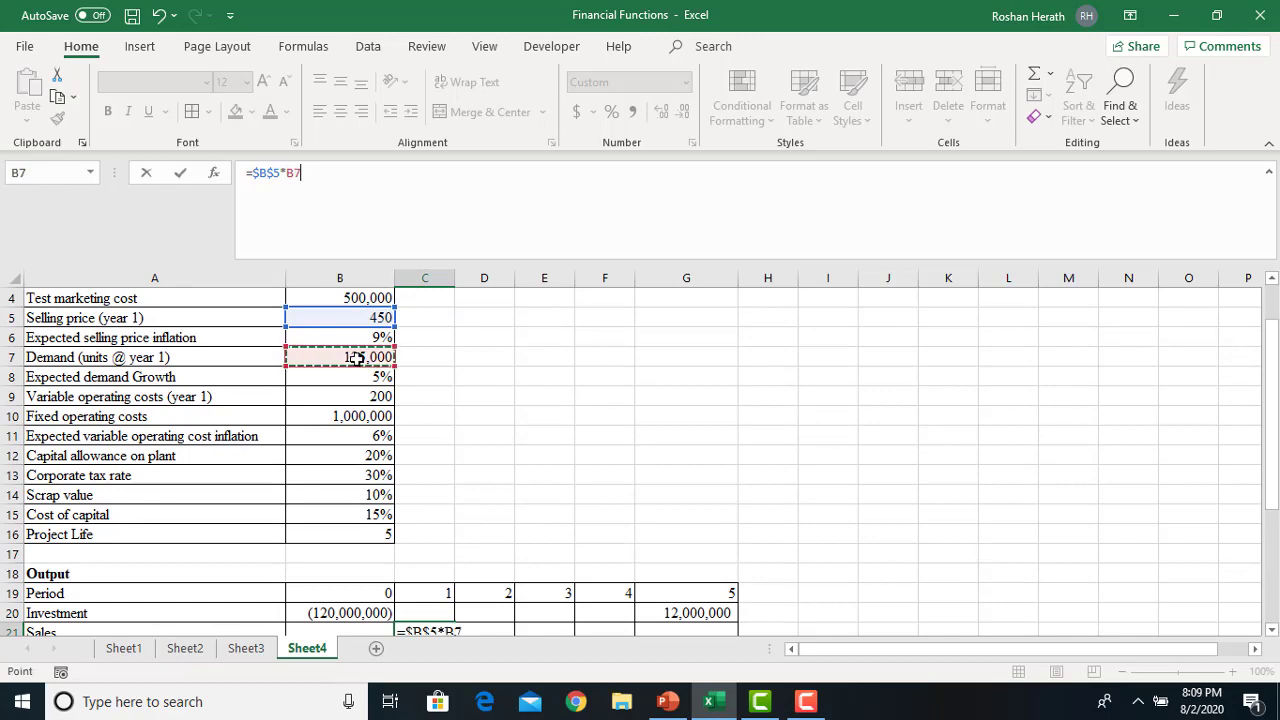
pyautogui.press('F4')
pyautogui.scroll(-3, 357, 358)
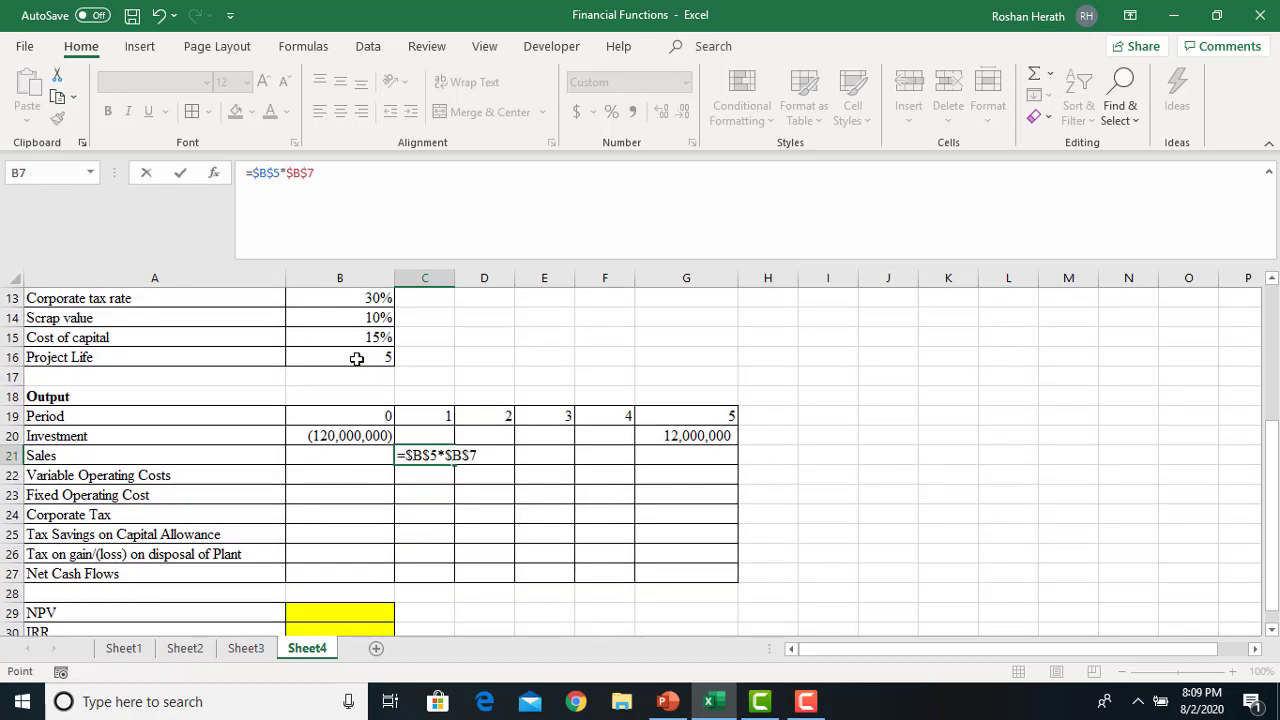
pyautogui.press('Return')
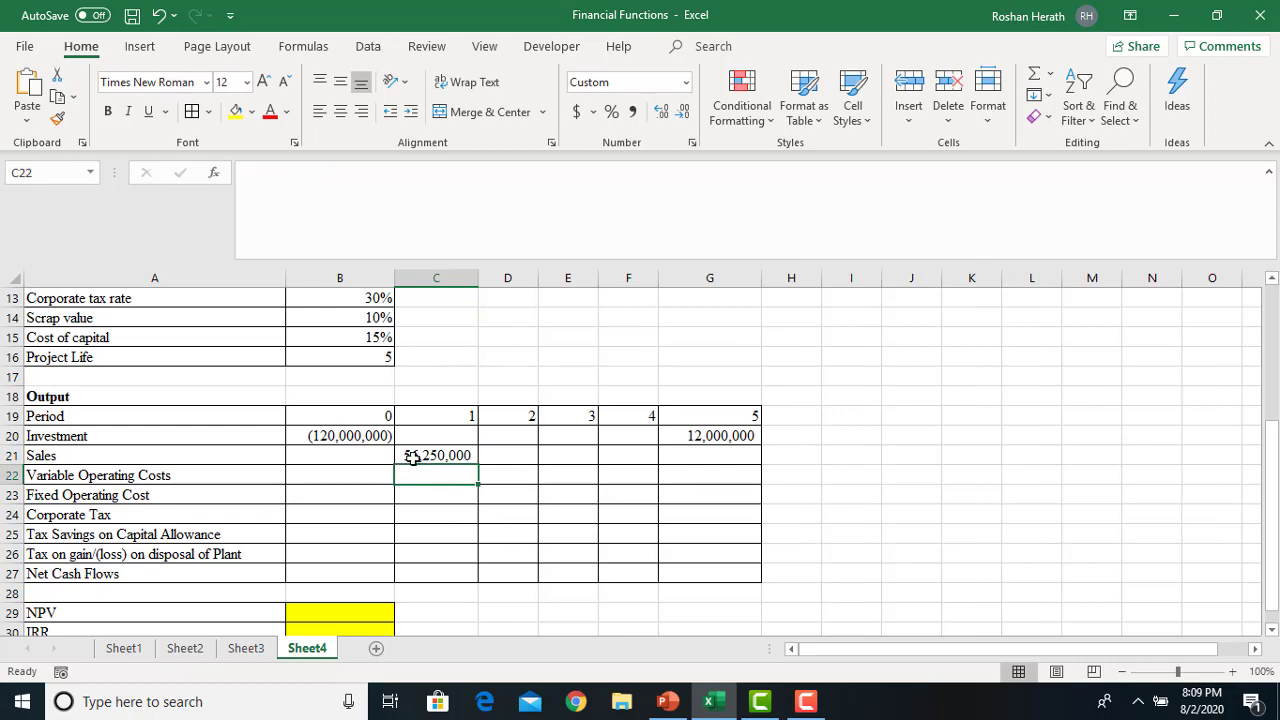
# - Start the period 2 Sales formula in D21 by growing period 1 sales by selling price inflation, =C21*(1+$B$6)*(1+
pyautogui.click(500, 457)
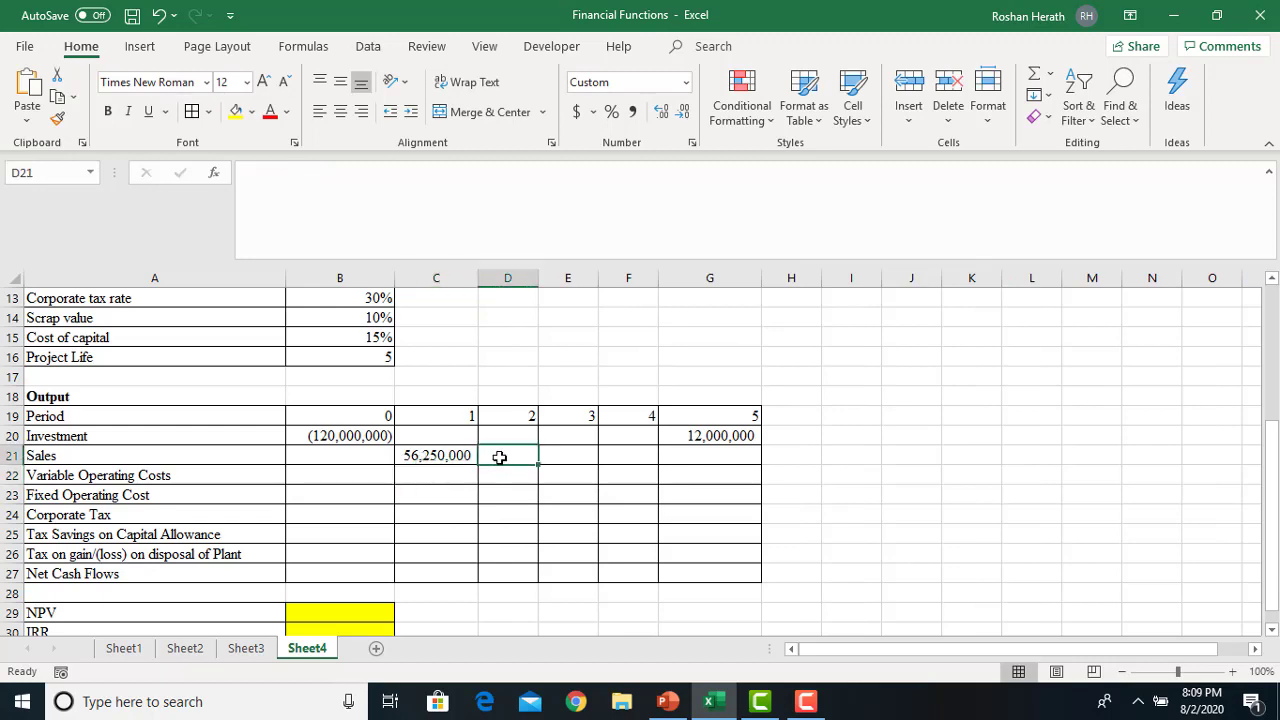
pyautogui.write('=')
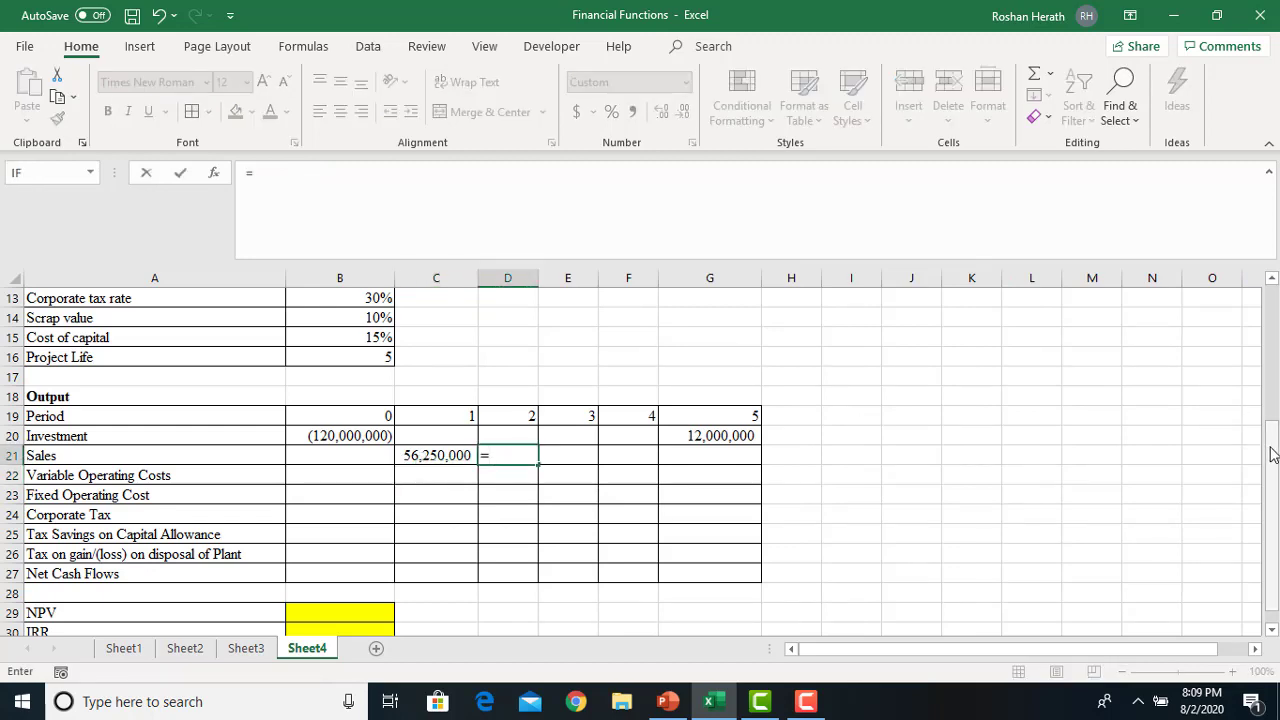
pyautogui.moveTo(1272, 455); pyautogui.dragTo(1258, 310)
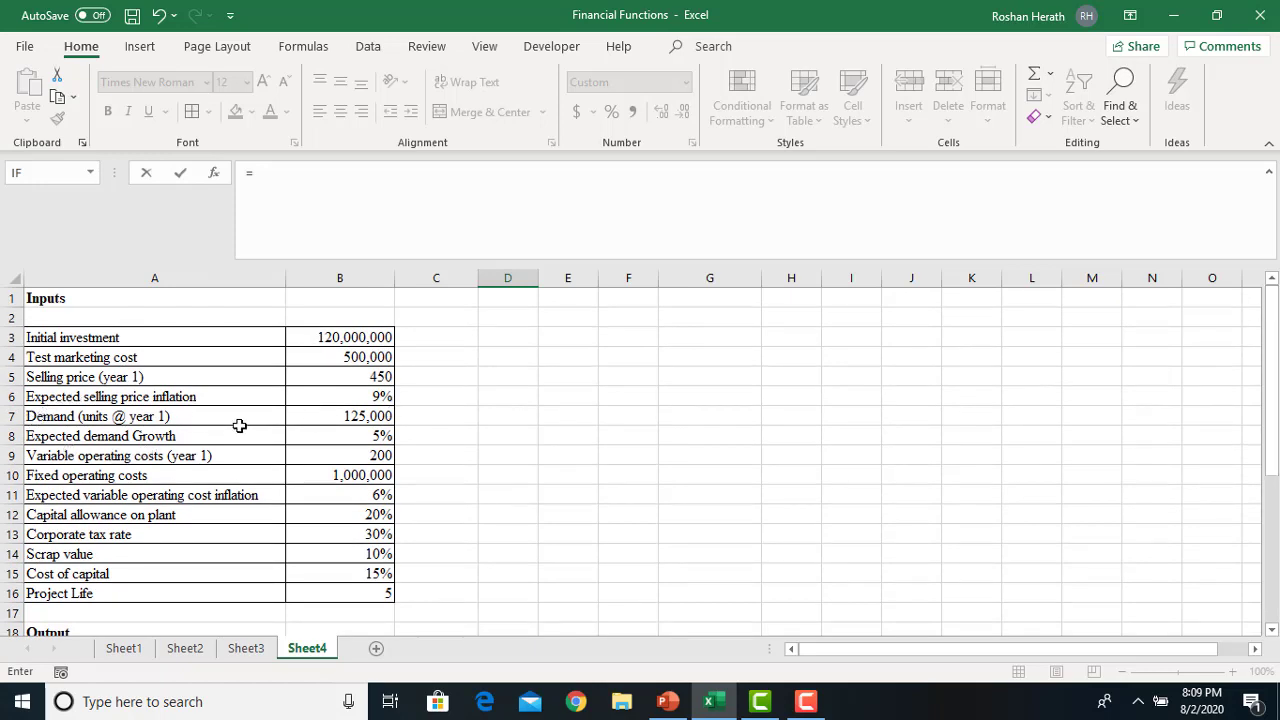
pyautogui.moveTo(1277, 458); pyautogui.dragTo(1277, 570)
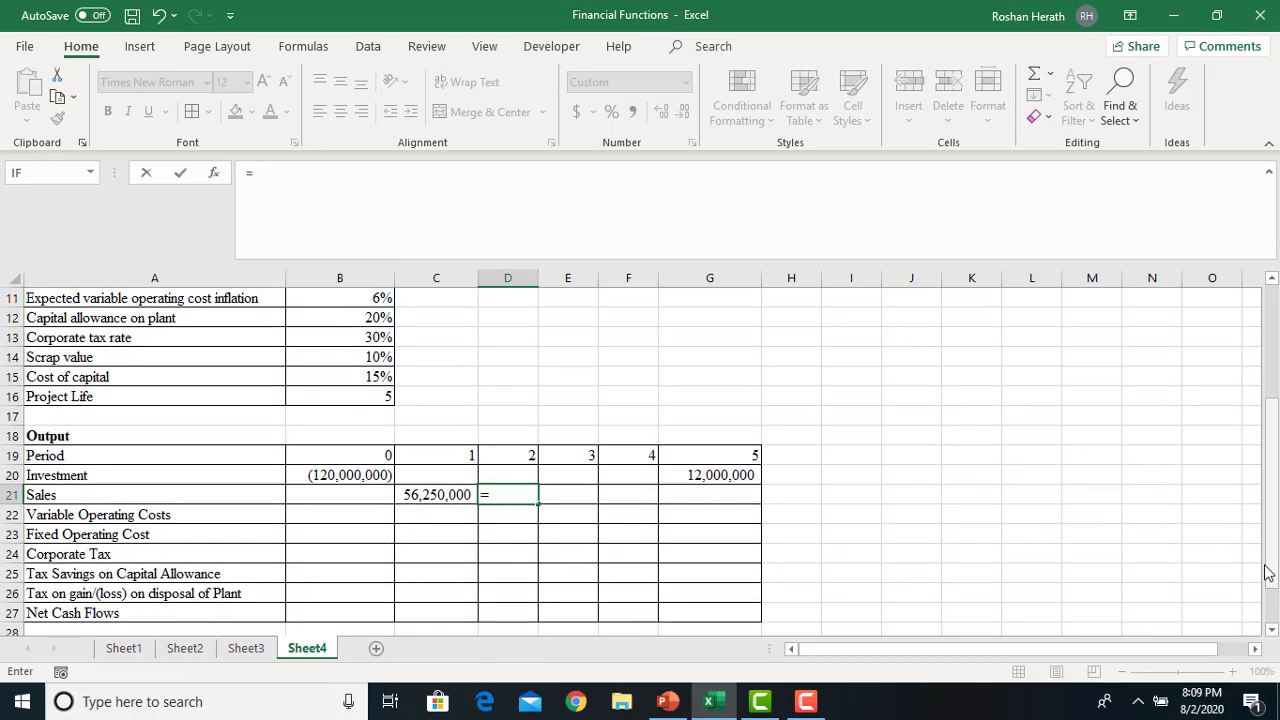
pyautogui.click(436, 494)
pyautogui.write('*')
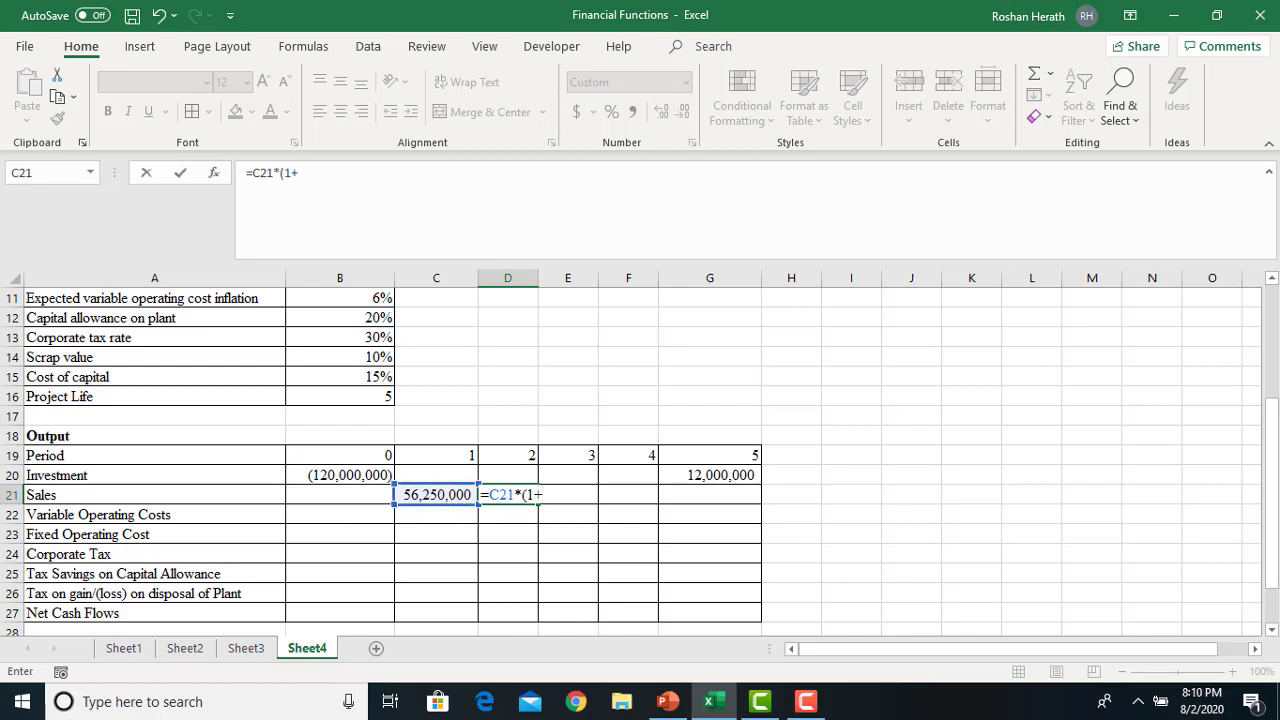
pyautogui.moveTo(1274, 455); pyautogui.dragTo(1270, 334)
pyautogui.click(337, 395)
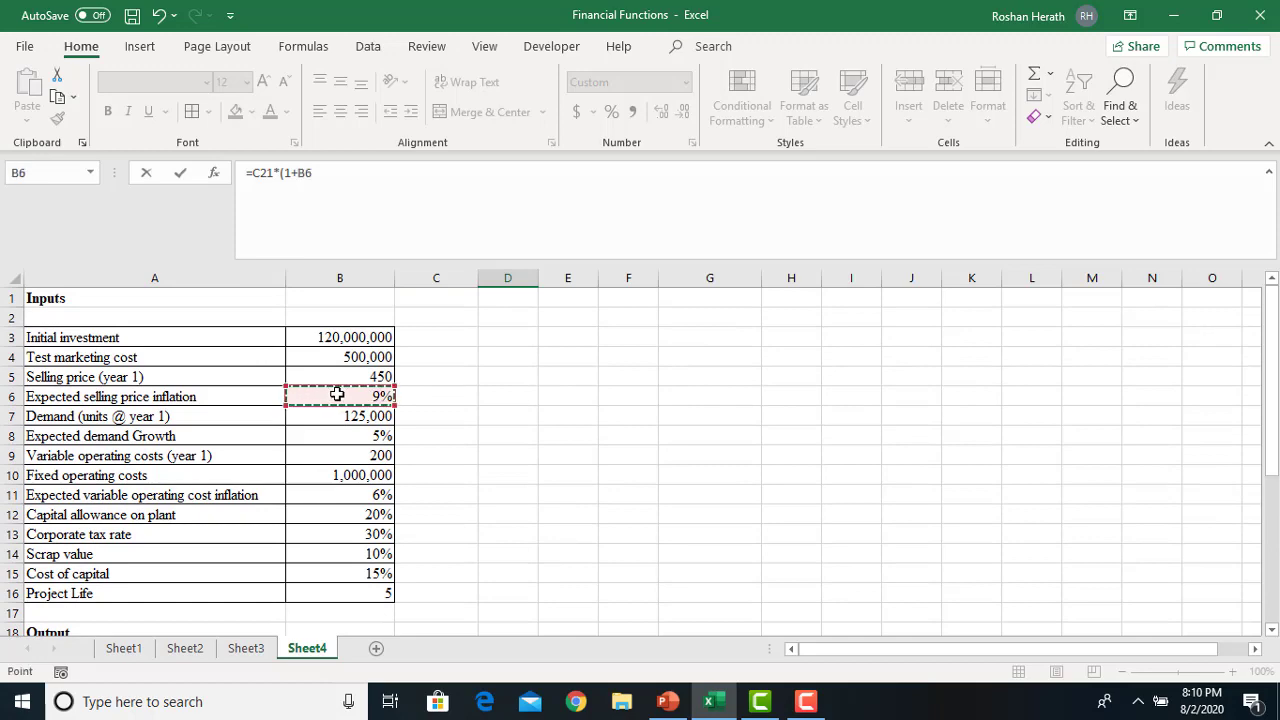
pyautogui.press('F4')
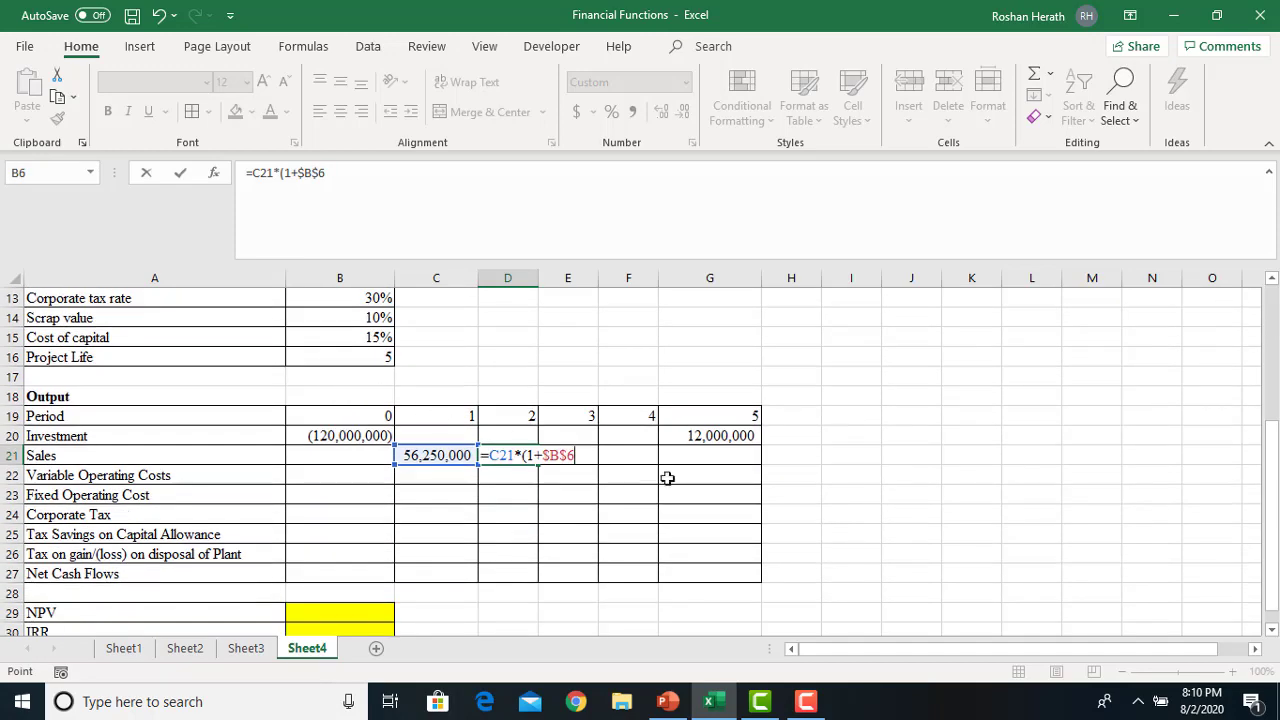
pyautogui.write(')*(1+')
# - Add the year 1 demand input as an absolute reference to the second growth factor in D21, giving (1+$B$7)
pyautogui.moveTo(1275, 444); pyautogui.dragTo(1250, 326)
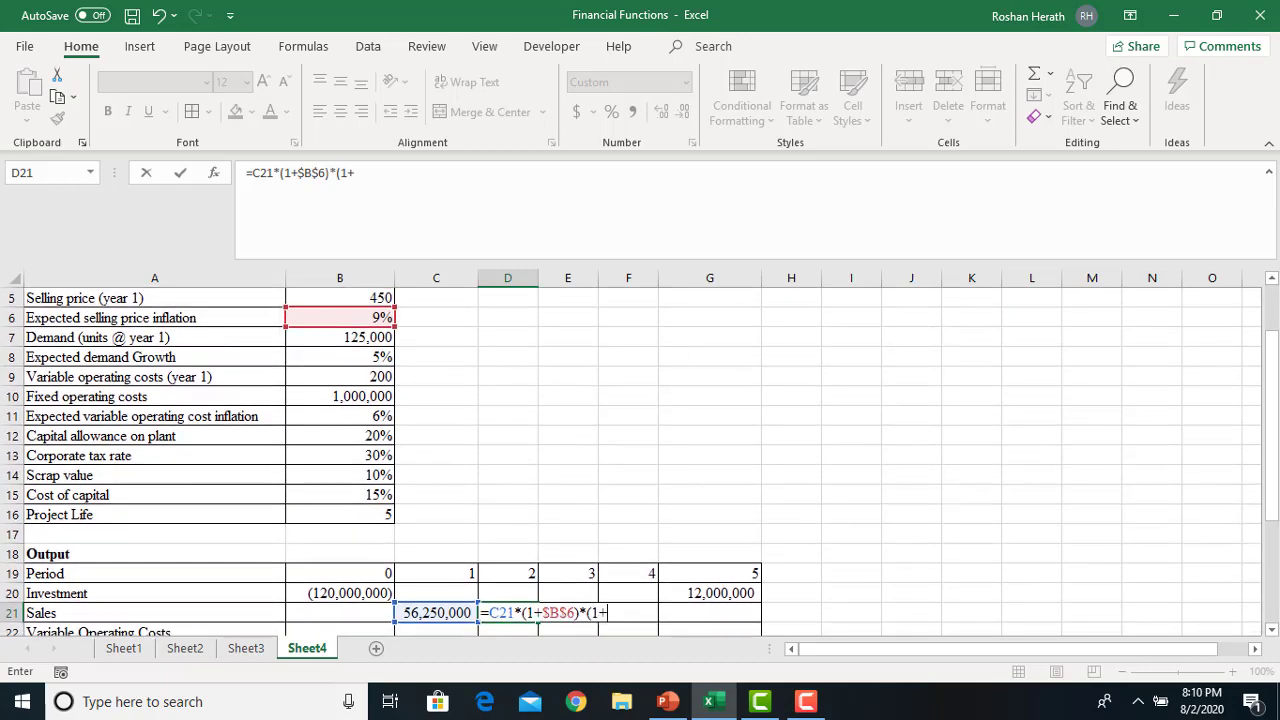
pyautogui.moveTo(1275, 415); pyautogui.dragTo(1265, 365)
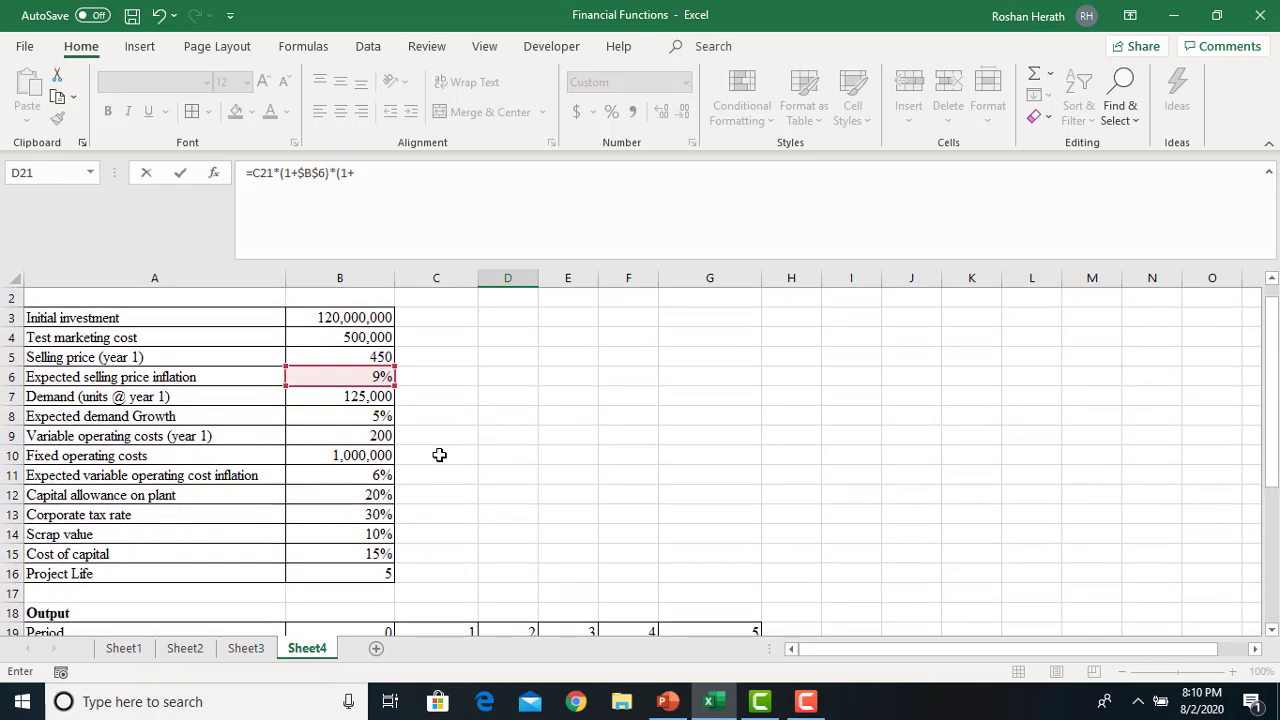
pyautogui.click(355, 396)
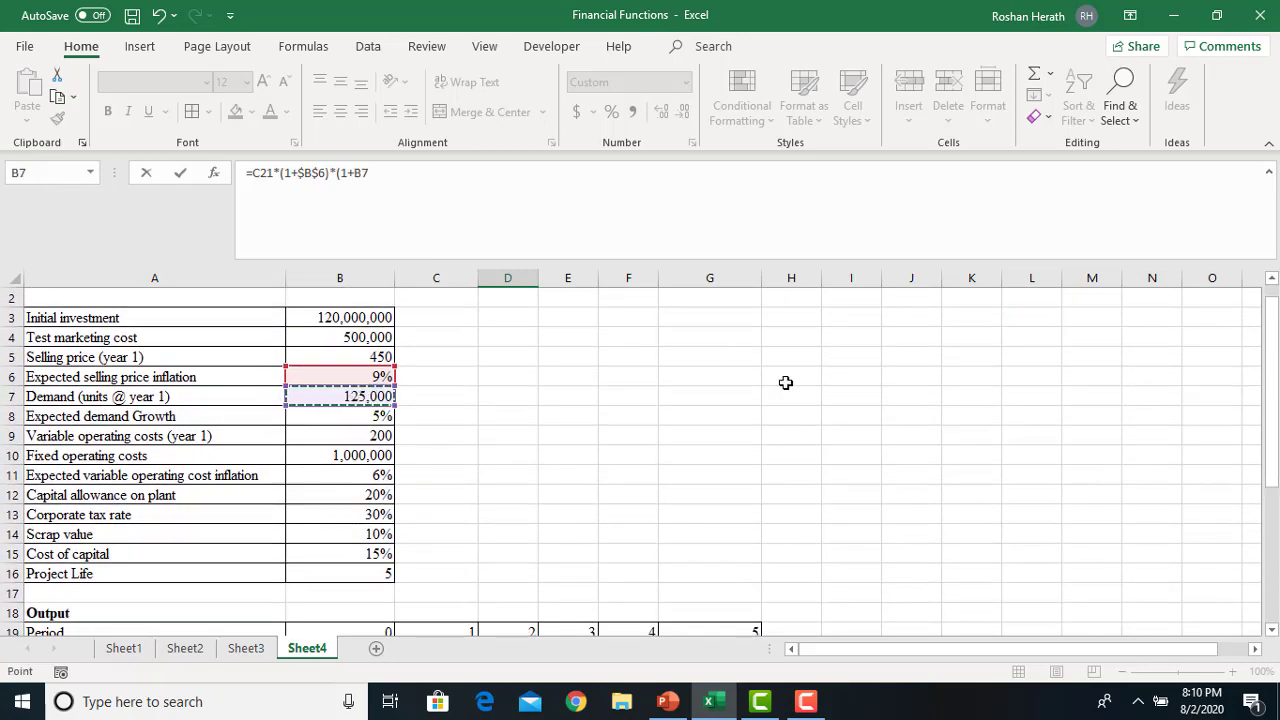
pyautogui.press('F4')
pyautogui.click(401, 173)
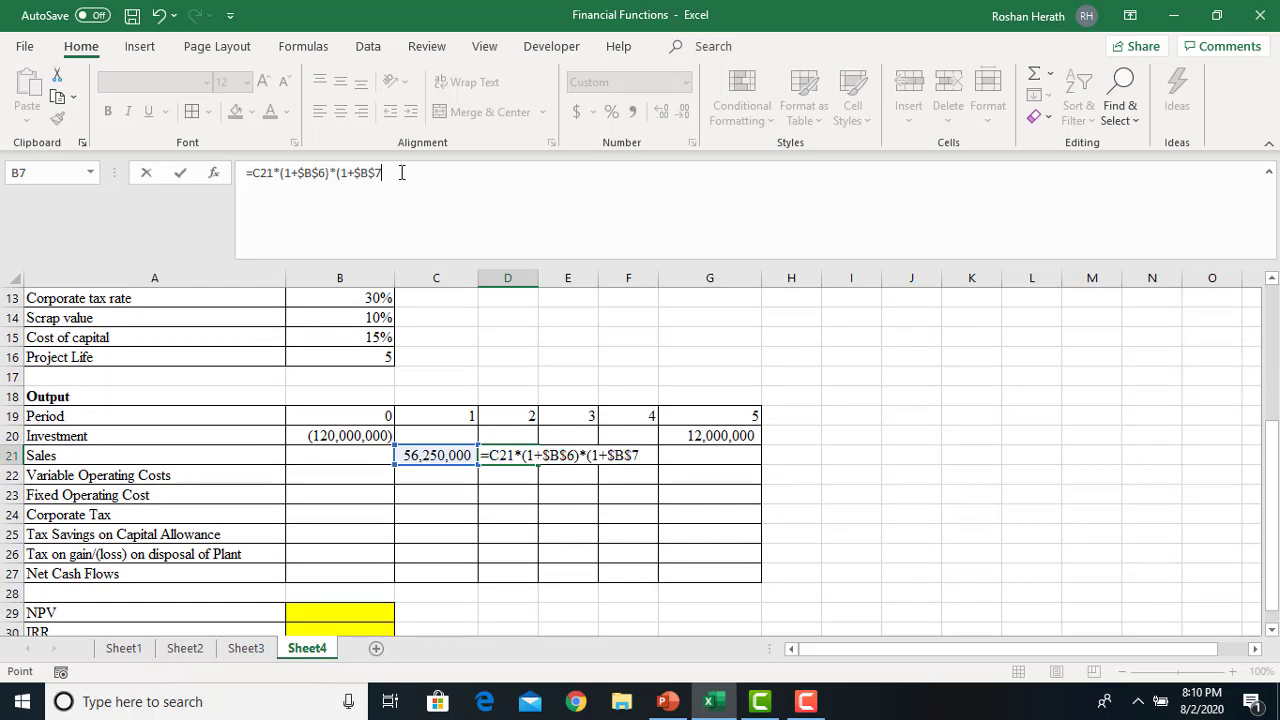
pyautogui.write(')')
pyautogui.moveTo(1271, 470); pyautogui.dragTo(1245, 307)
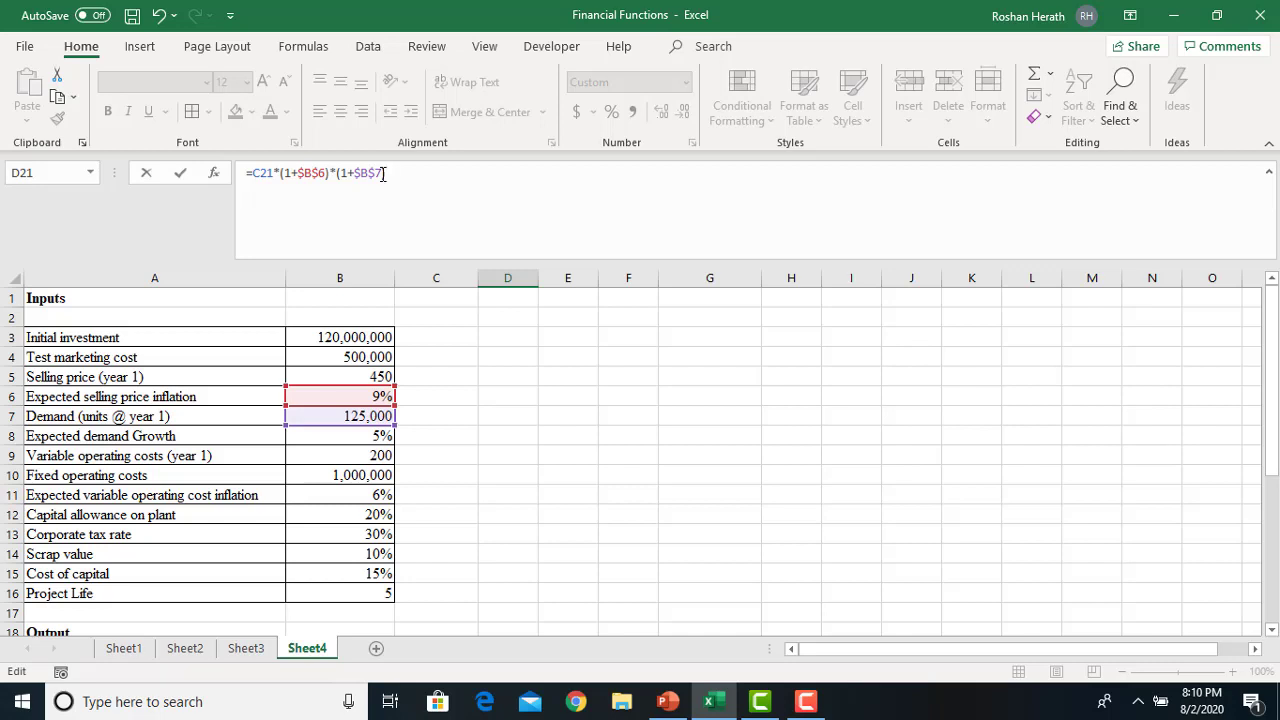
# - Replace $B$7 in the D21 formula with the expected demand growth, giving =C21*(1+$B$6)*(1+$B$8), and enter it
pyautogui.press('BackSpace')
pyautogui.press('BackSpace')
pyautogui.press('BackSpace')
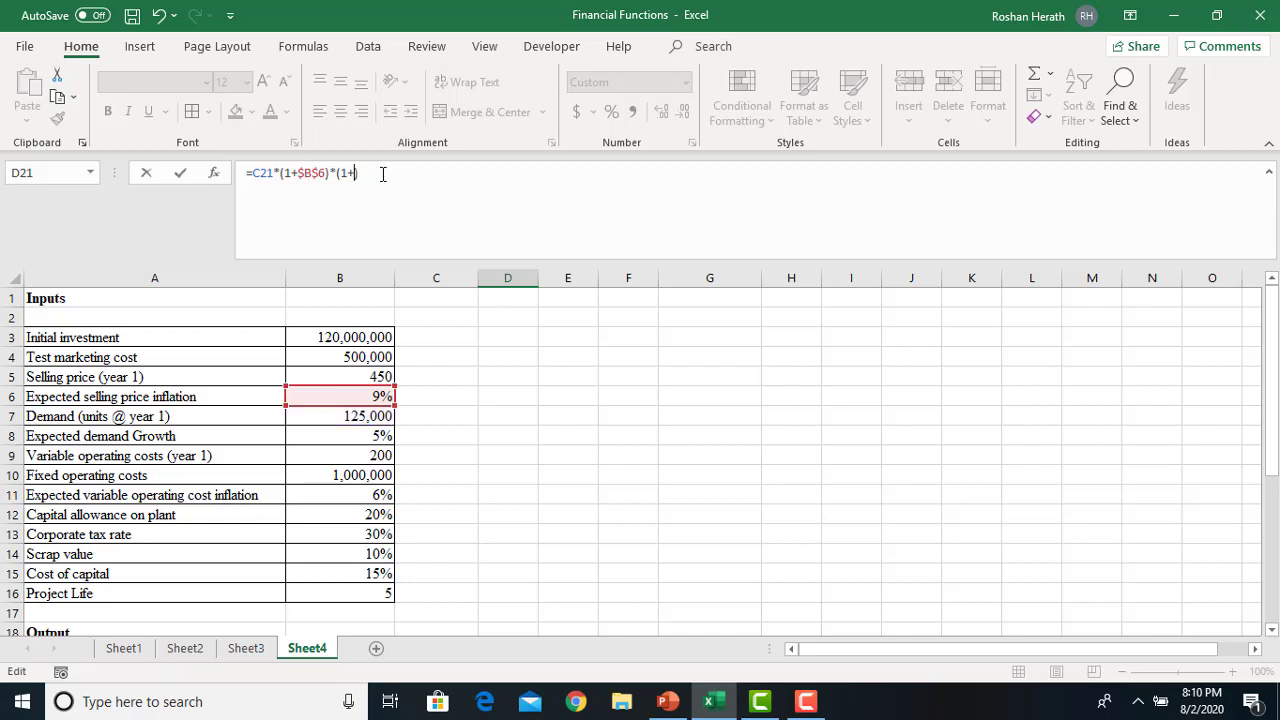
pyautogui.click(345, 437)
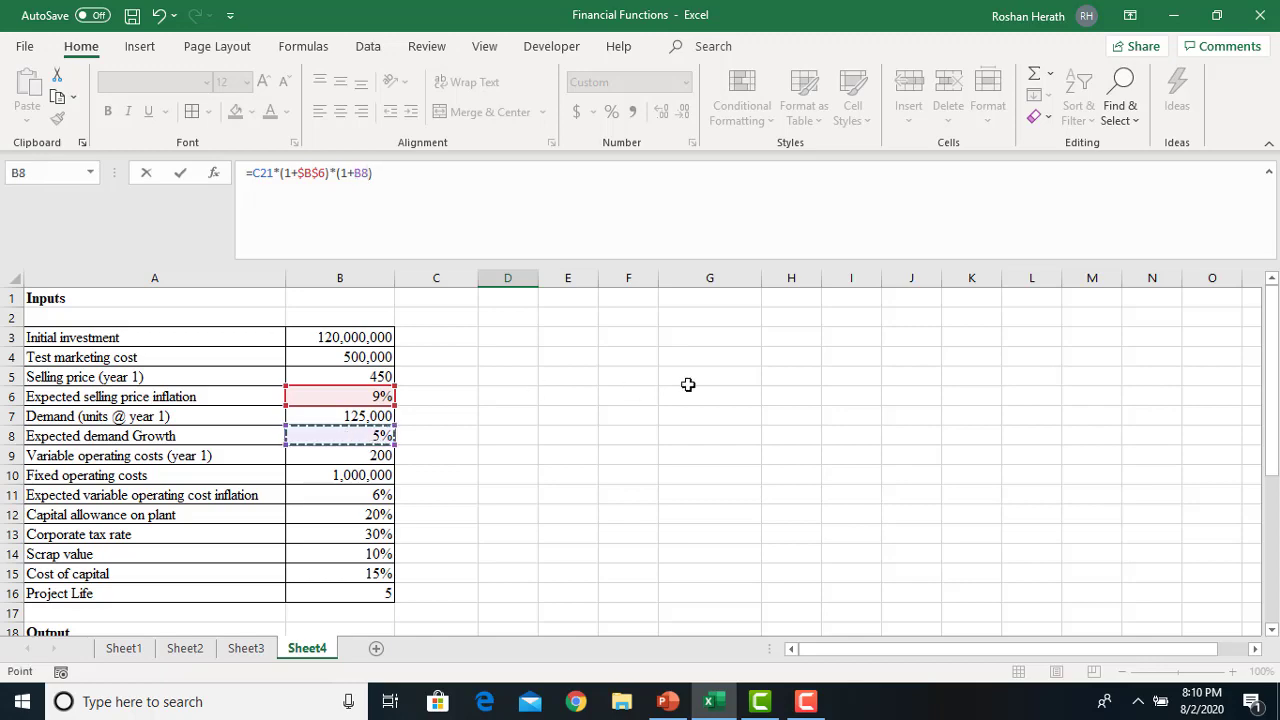
pyautogui.scroll(-4, 688, 384)
pyautogui.press('F4')
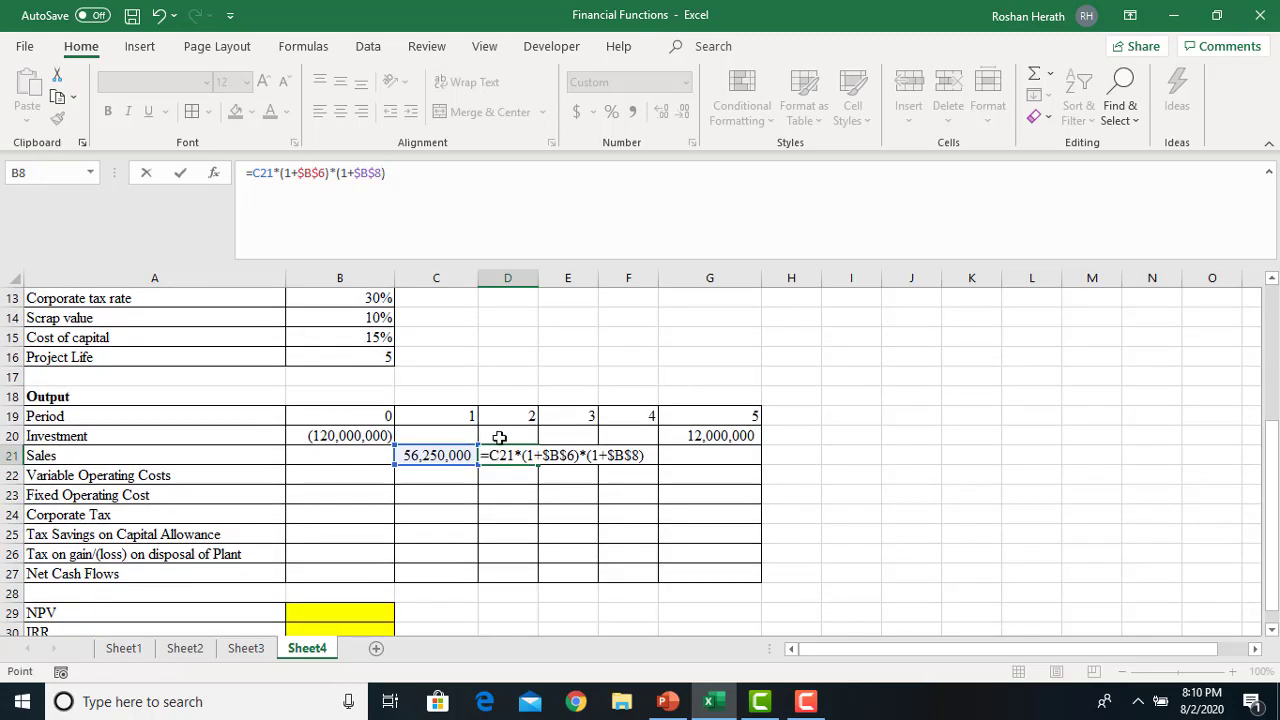
pyautogui.moveTo(1272, 445); pyautogui.dragTo(1244, 329)
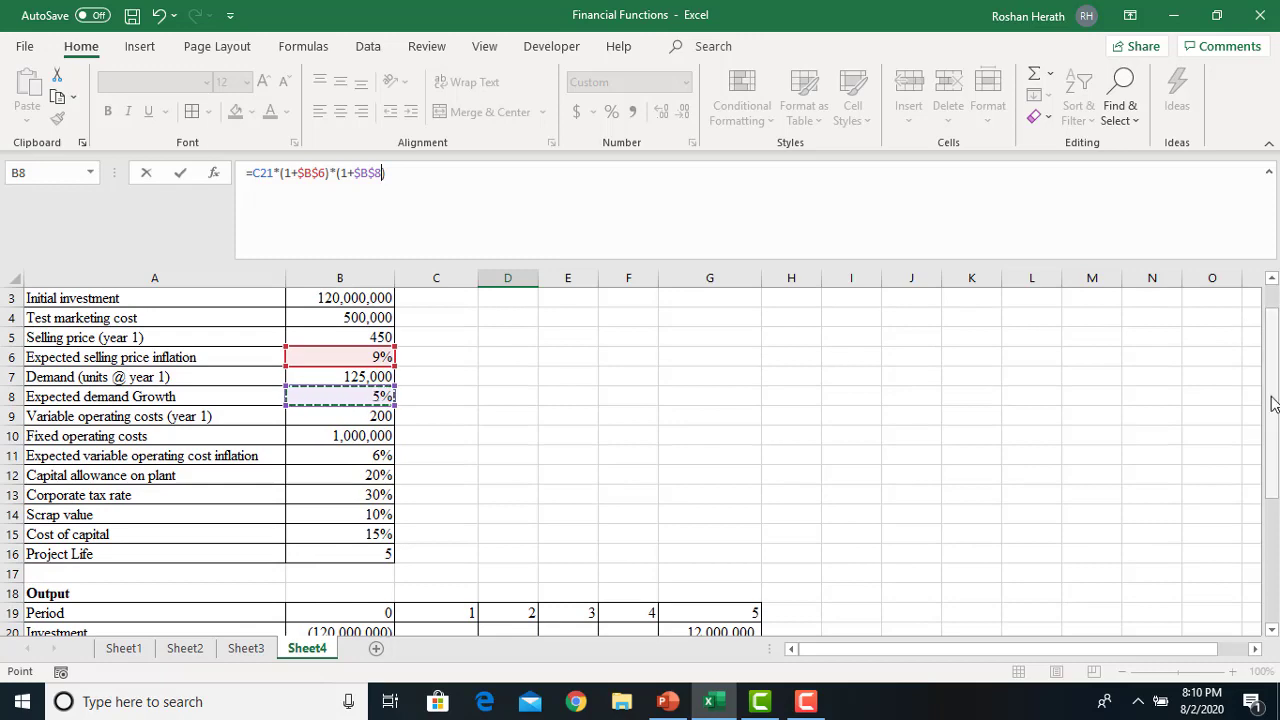
pyautogui.moveTo(1272, 400); pyautogui.dragTo(1276, 490)
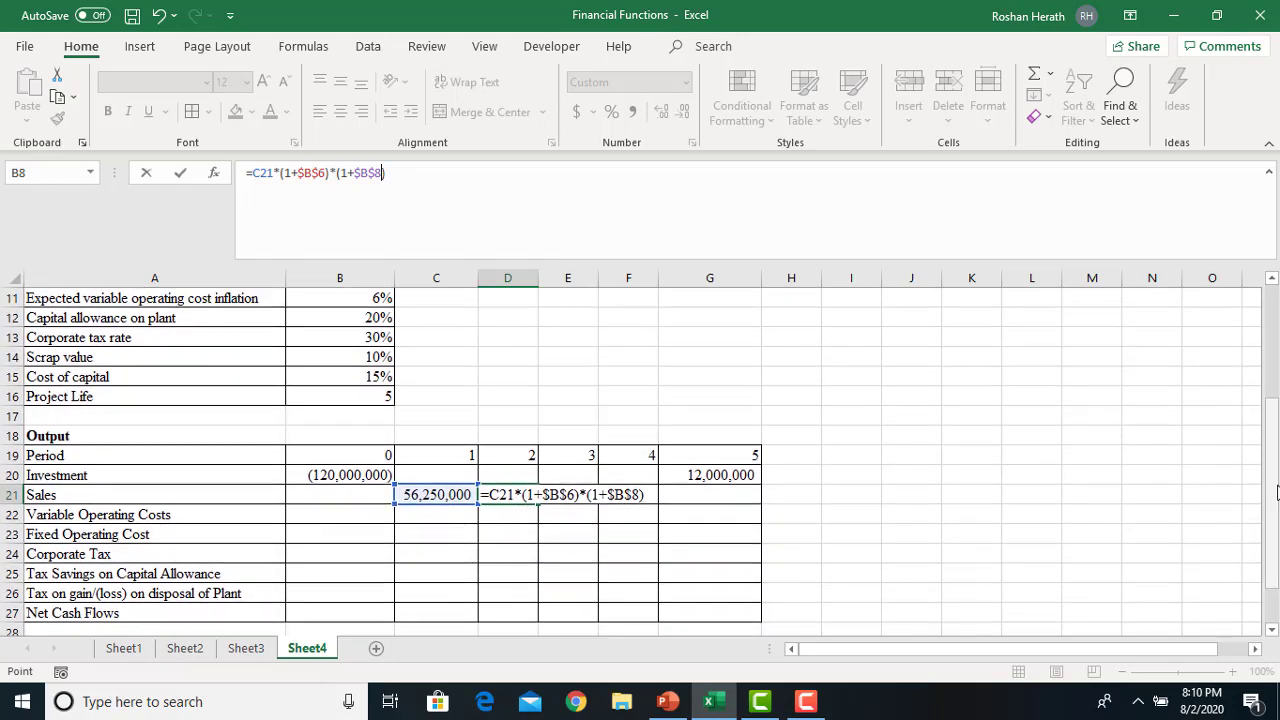
pyautogui.press('Return')
# - Copy the period 2 Sales formula across to period 5 in G21 and autofit the widths of columns E and F
pyautogui.click(529, 494)
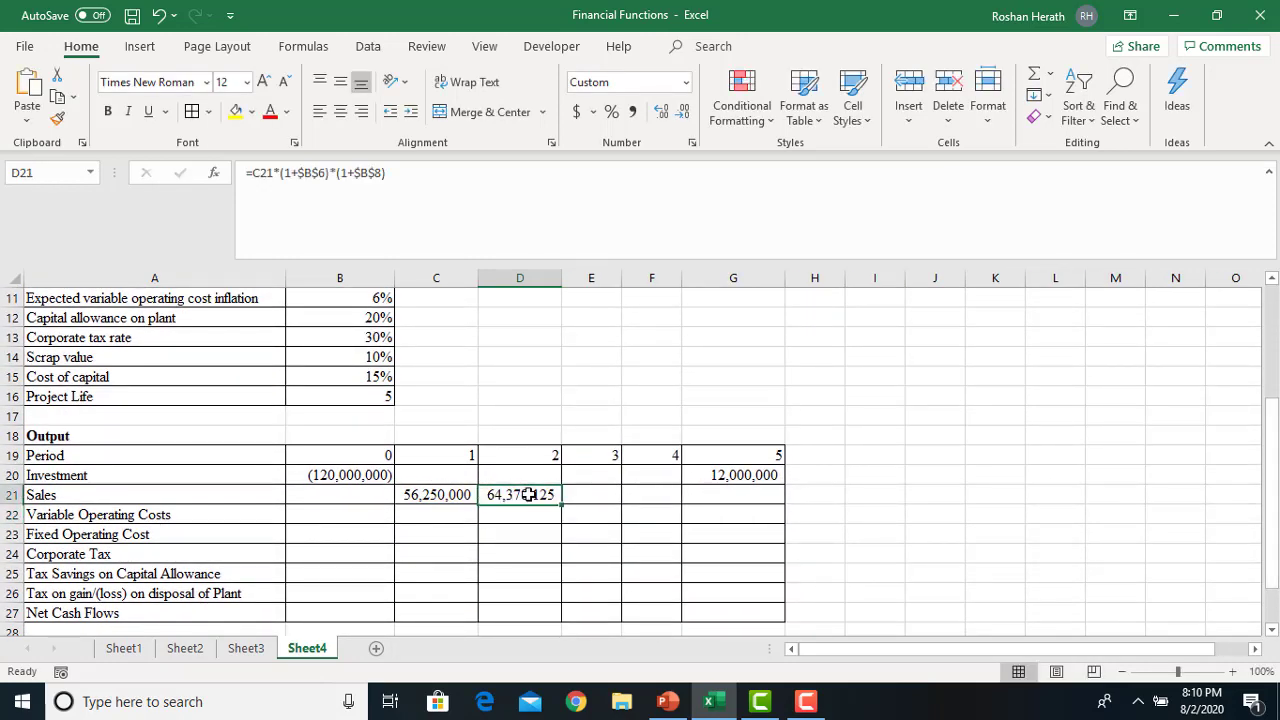
pyautogui.moveTo(562, 505); pyautogui.dragTo(737, 503)
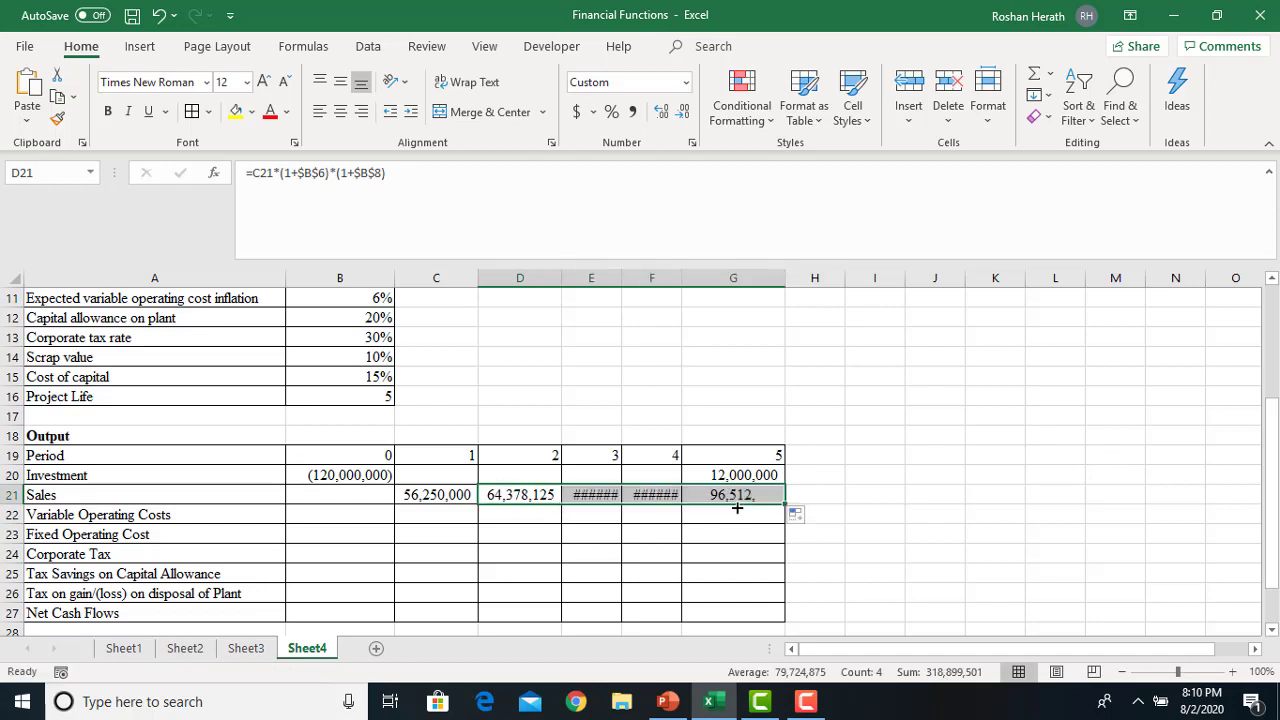
pyautogui.doubleClick(682, 281)
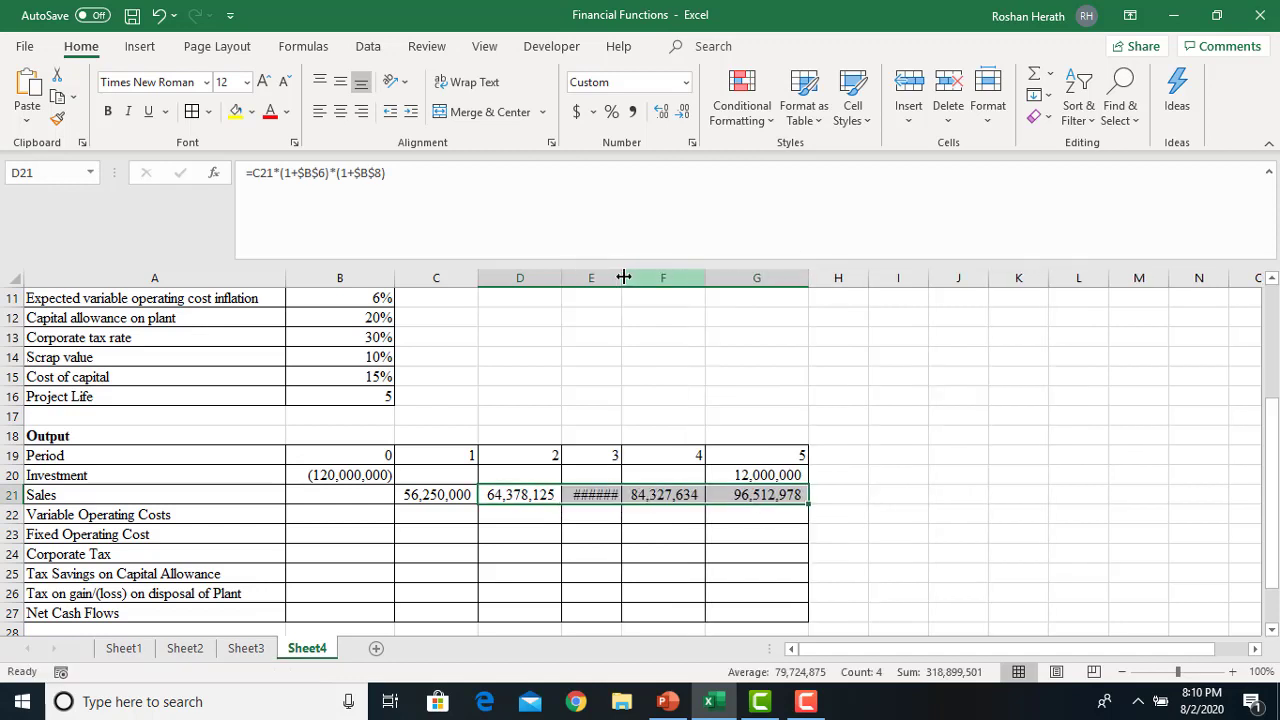
pyautogui.moveTo(620, 286); pyautogui.dragTo(620, 286)
pyautogui.doubleClick(620, 286)
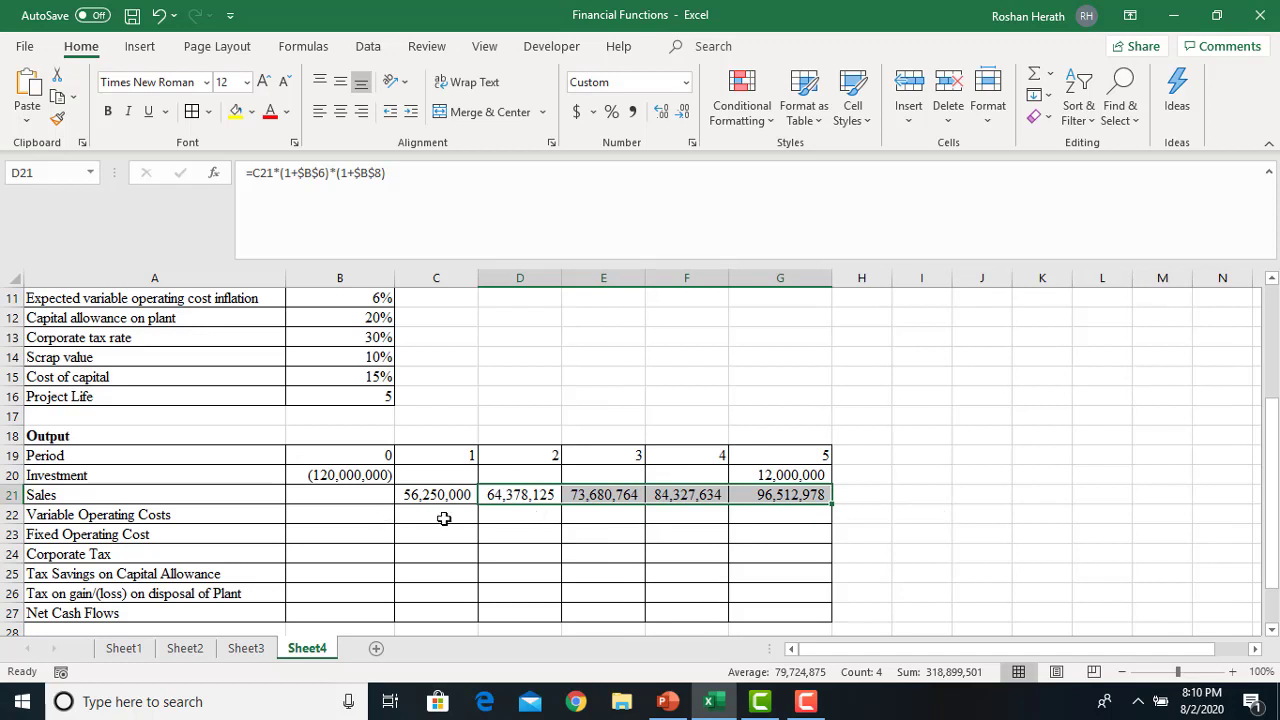
pyautogui.click(524, 496)
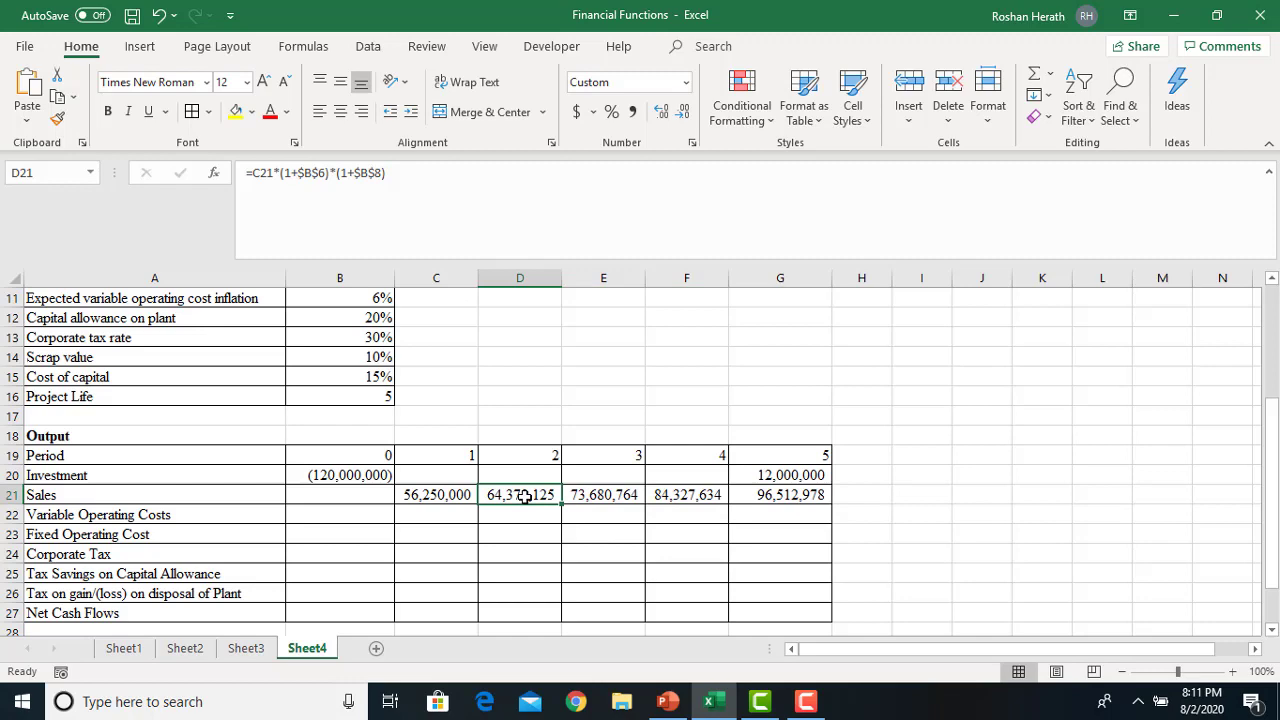
pyautogui.click(586, 500)
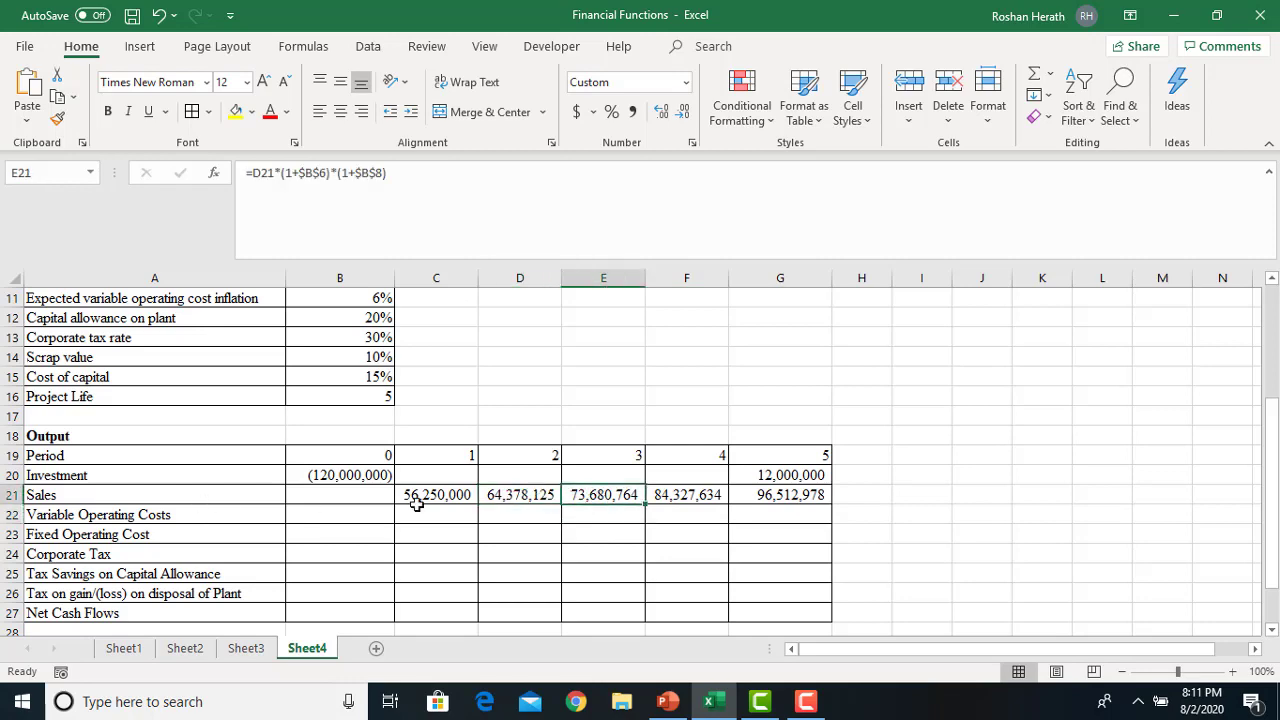
# - Start the period 1 Variable Operating Costs formula in C22 with the negative year 1 variable cost as an absolute reference, =-$B$9*
pyautogui.moveTo(1270, 459); pyautogui.dragTo(1260, 343)
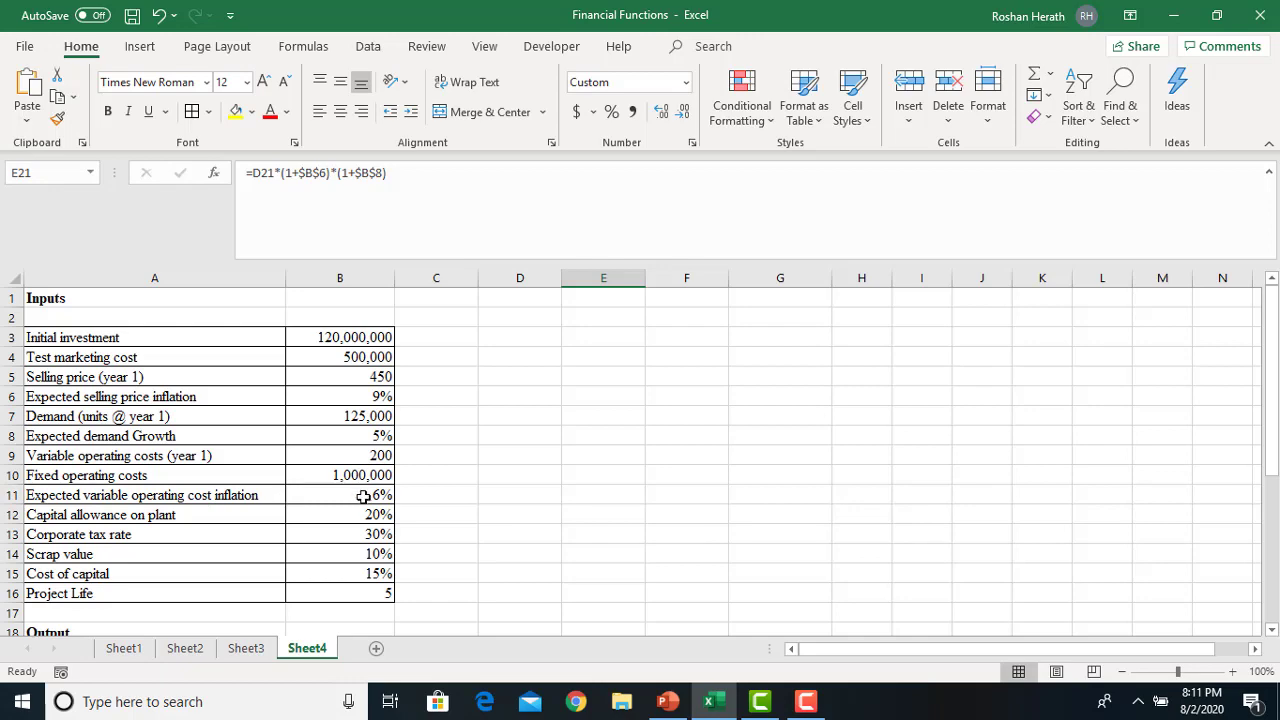
pyautogui.moveTo(1273, 458); pyautogui.dragTo(1266, 568)
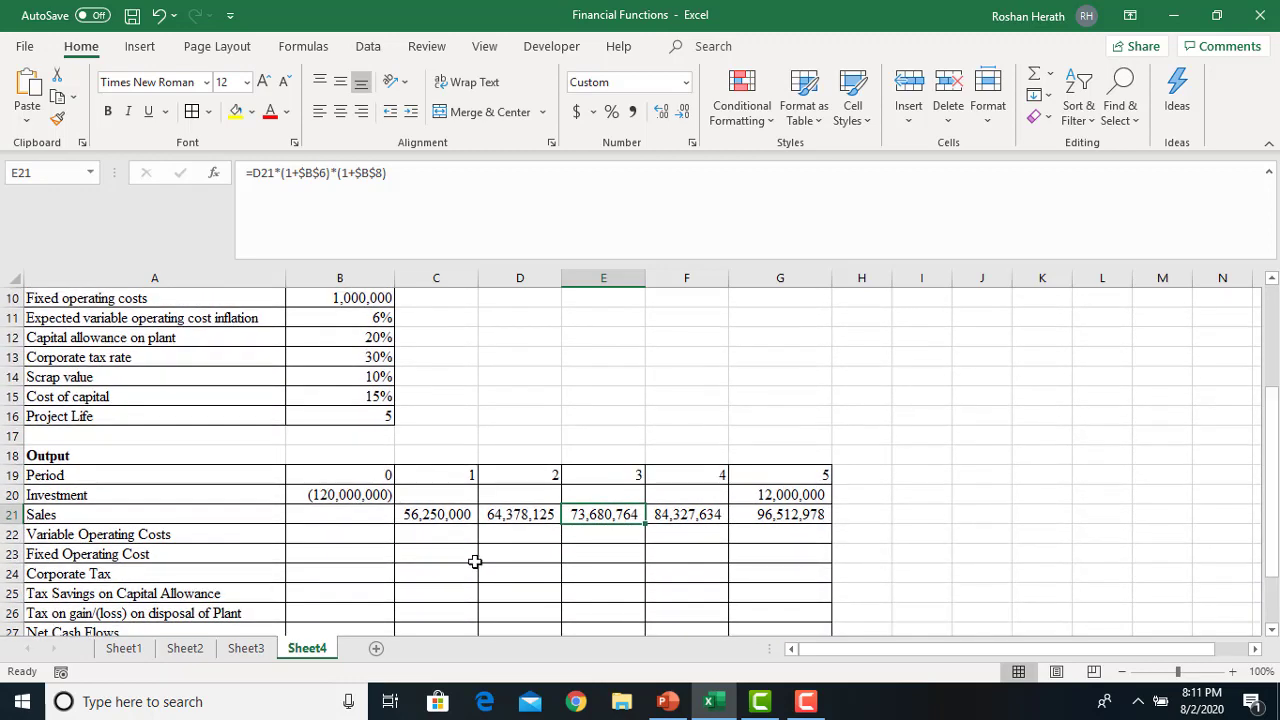
pyautogui.click(440, 538)
pyautogui.write('=-')
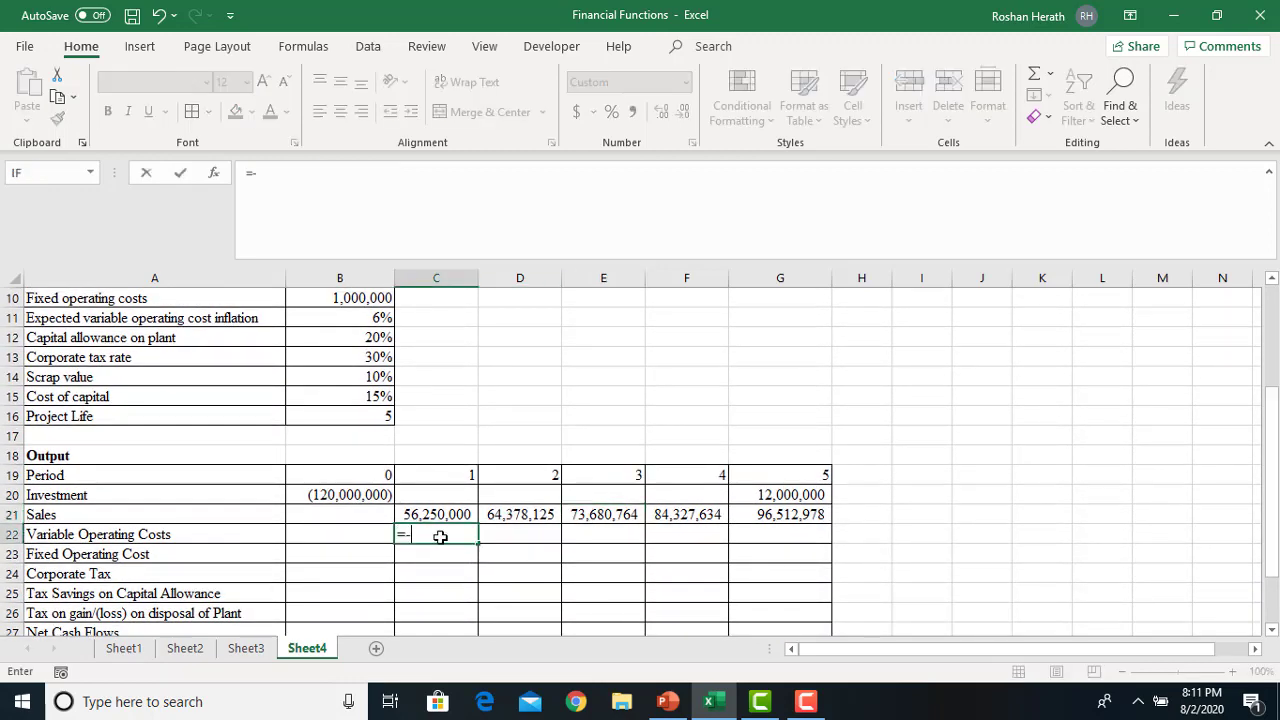
pyautogui.moveTo(1271, 450); pyautogui.dragTo(1260, 318)
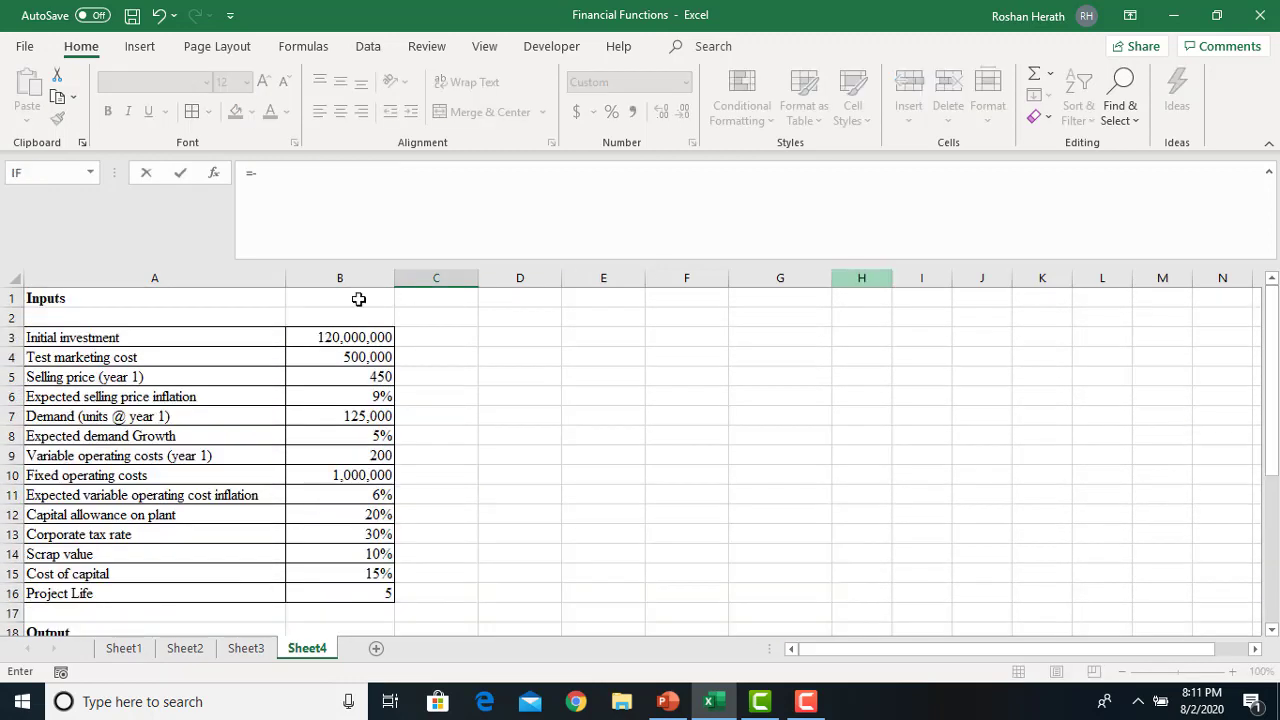
pyautogui.click(374, 455)
pyautogui.write('*')
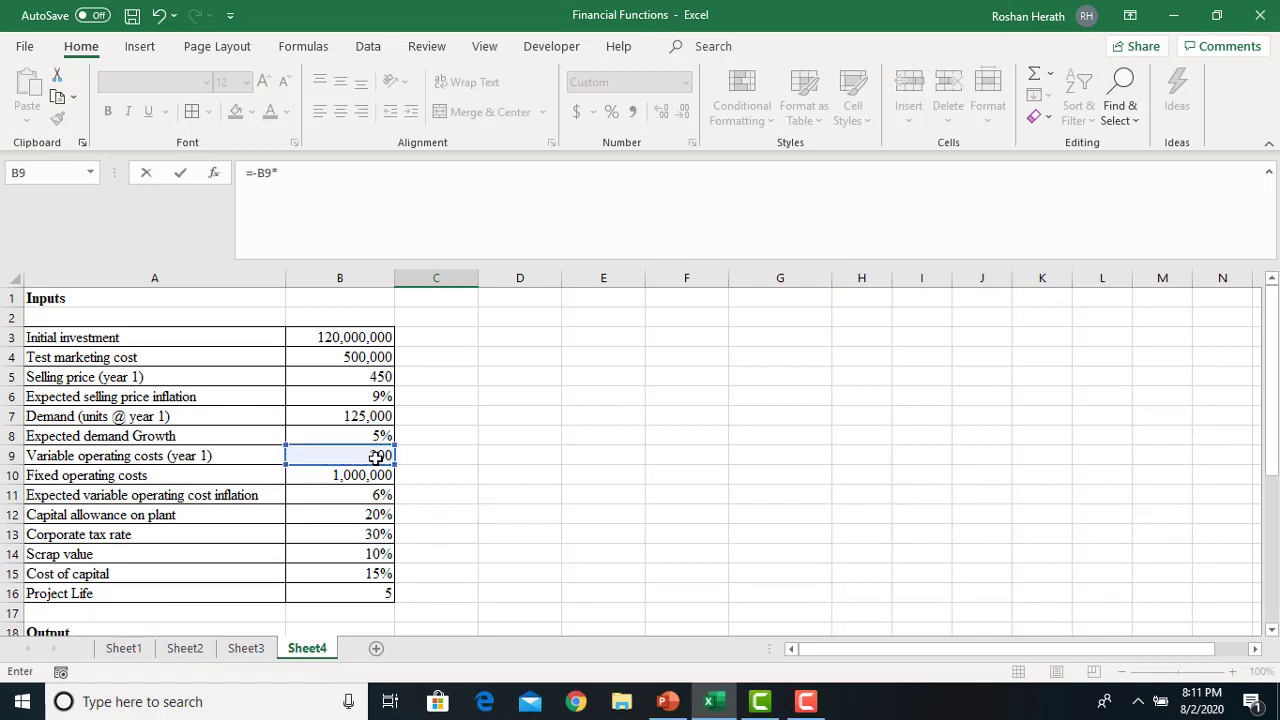
pyautogui.press('BackSpace')
pyautogui.press('BackSpace')
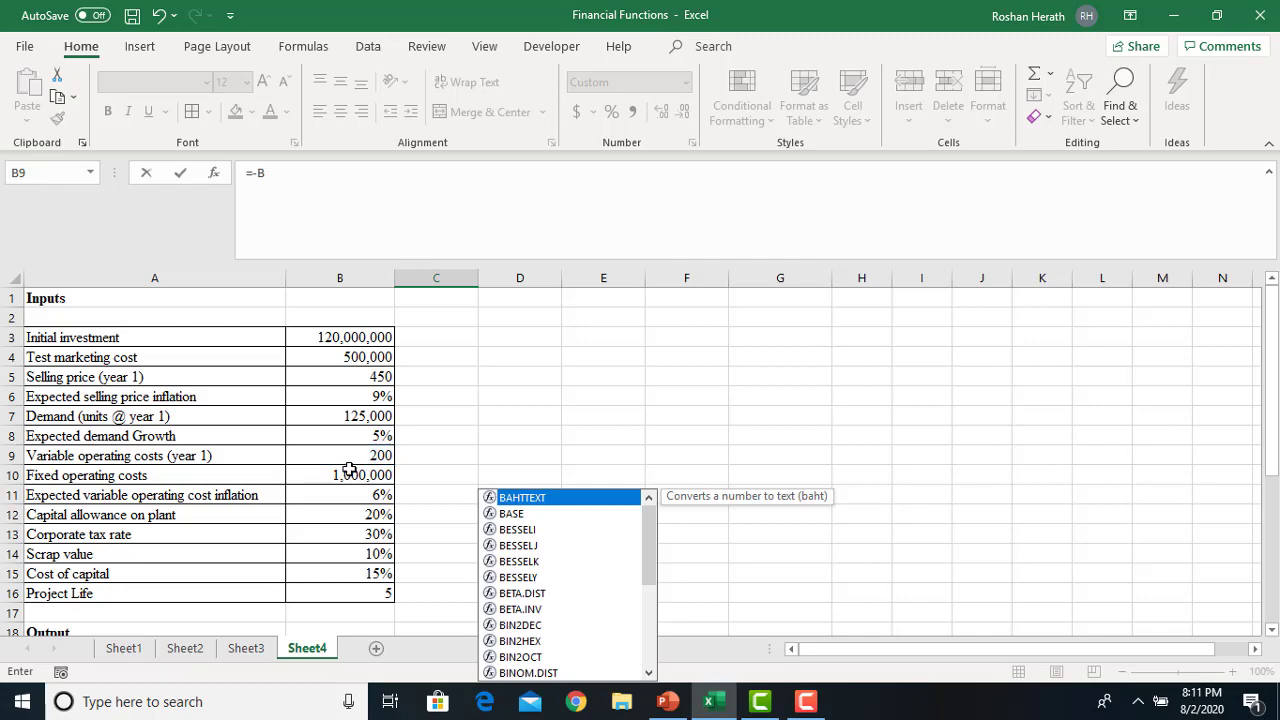
pyautogui.click(158, 15)
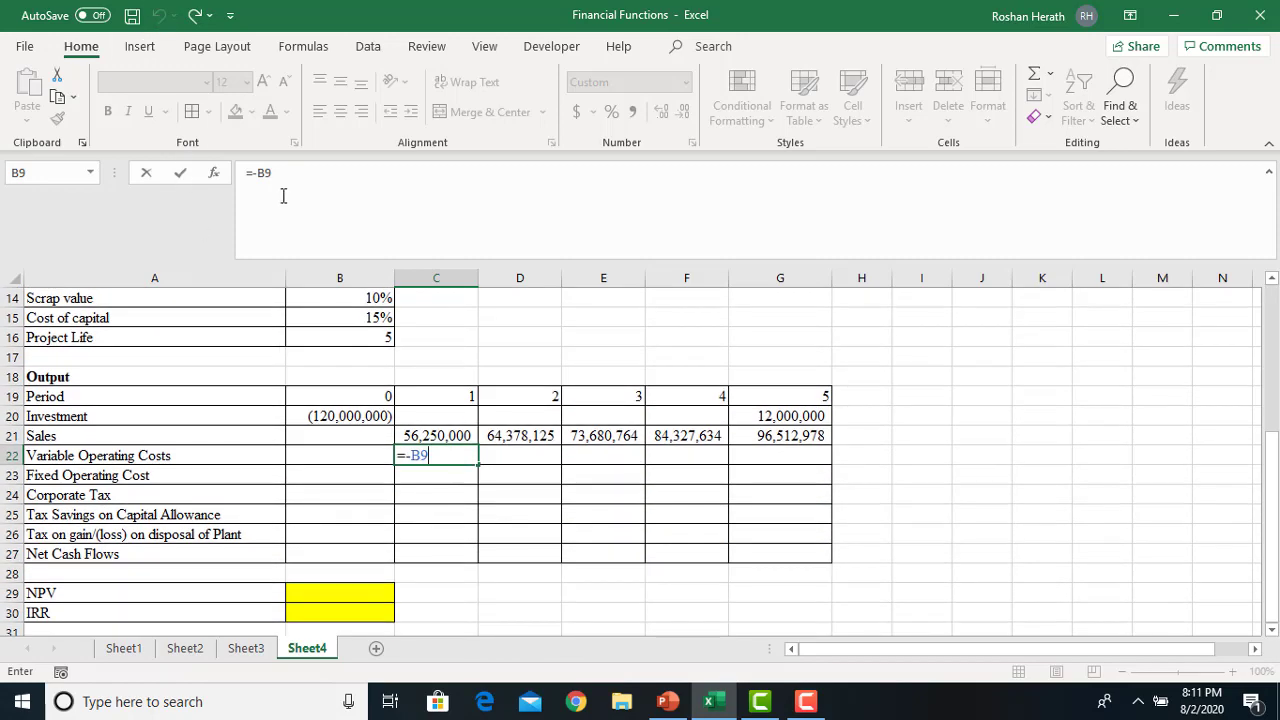
pyautogui.write('*')
pyautogui.press('F4')
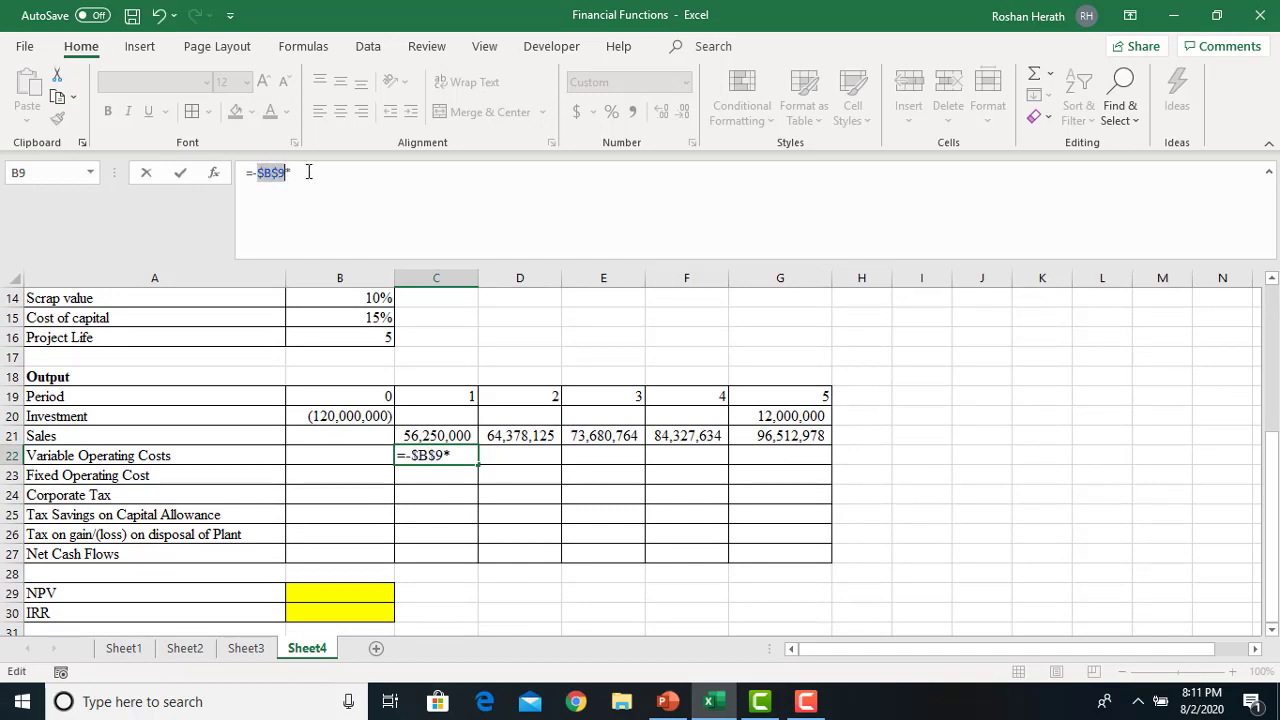
# - Complete the C22 formula by multiplying by year 1 demand, giving =-$B$9*$B$7
pyautogui.click(308, 172)
pyautogui.moveTo(1270, 520); pyautogui.dragTo(1250, 385)
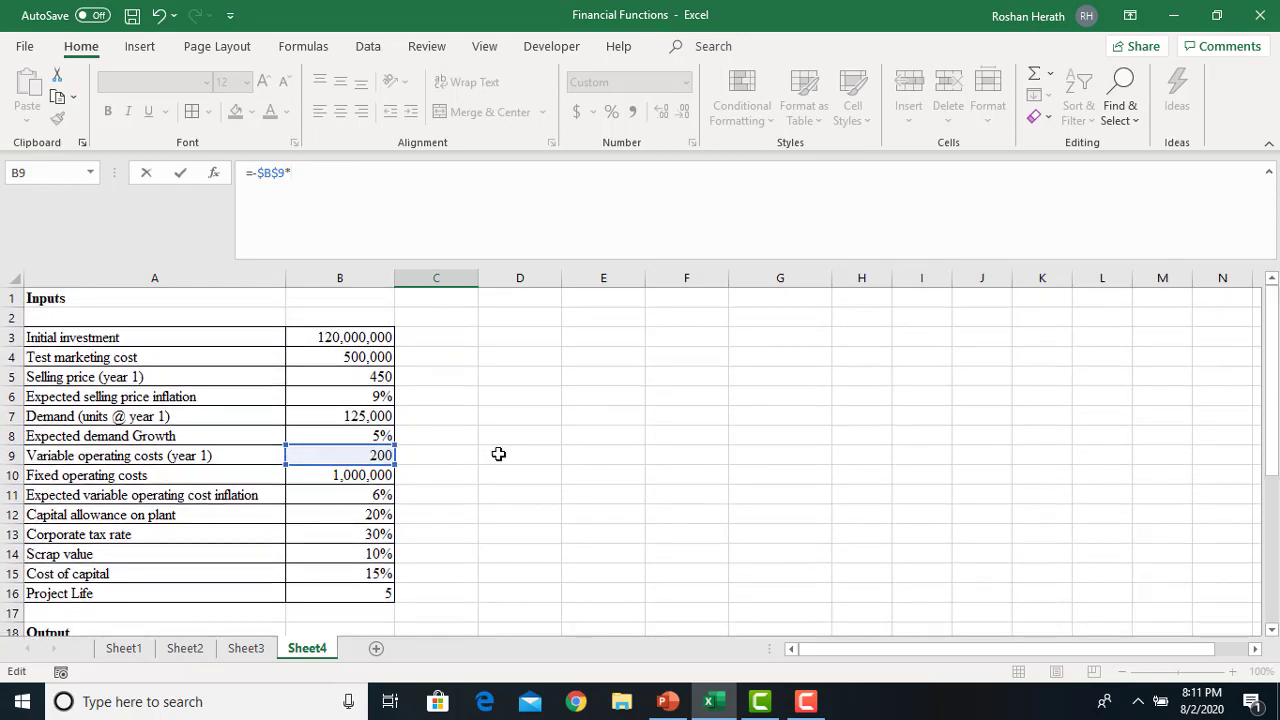
pyautogui.click(363, 413)
pyautogui.press('F4')
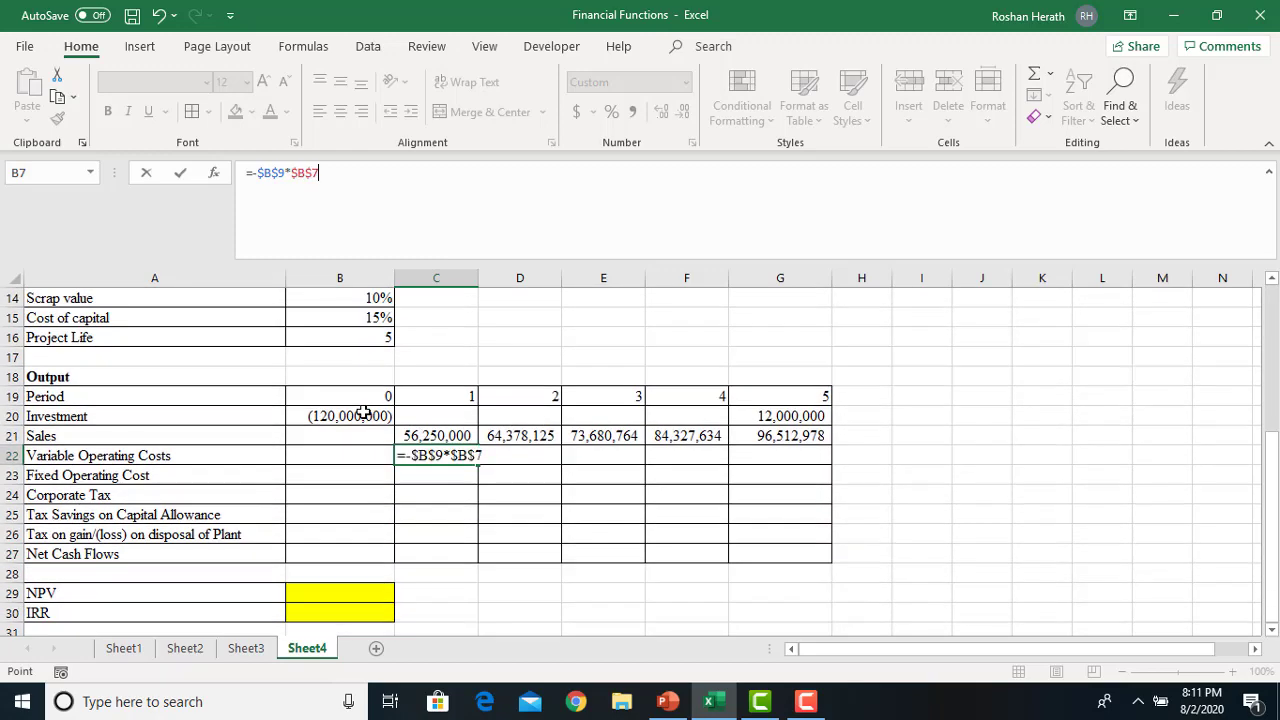
pyautogui.press('Return')
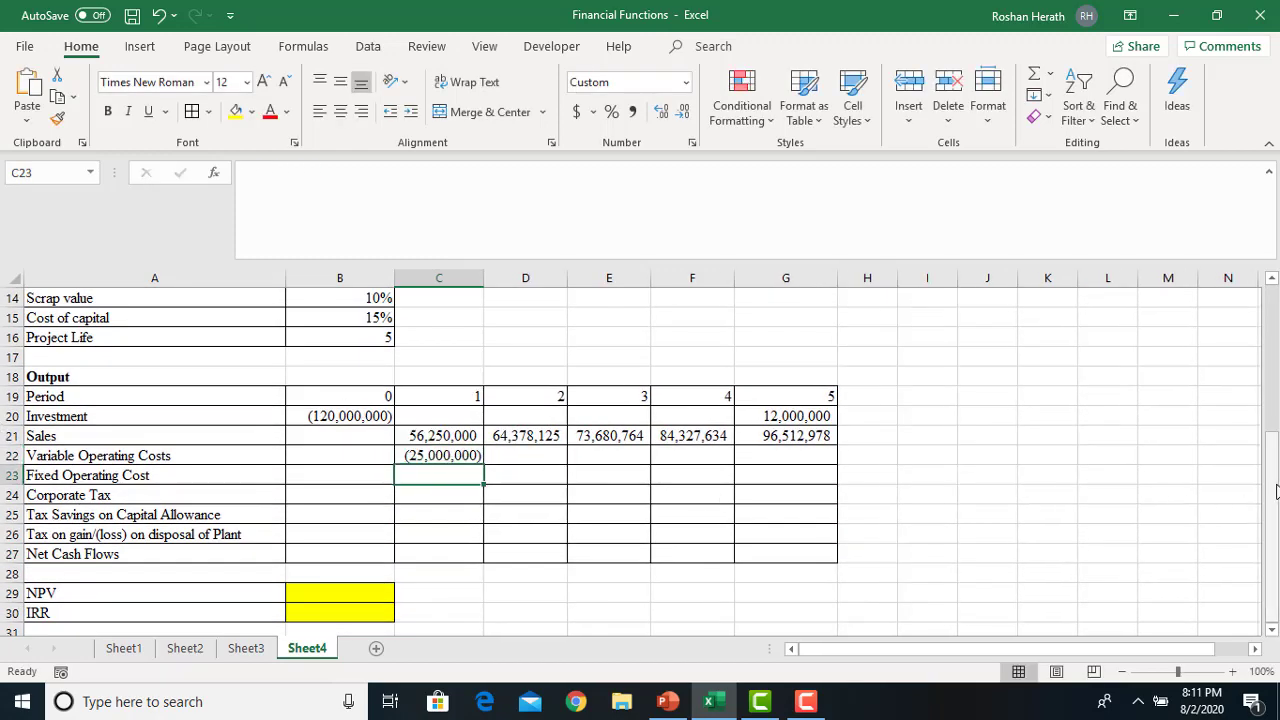
pyautogui.moveTo(1275, 488); pyautogui.dragTo(1260, 423)
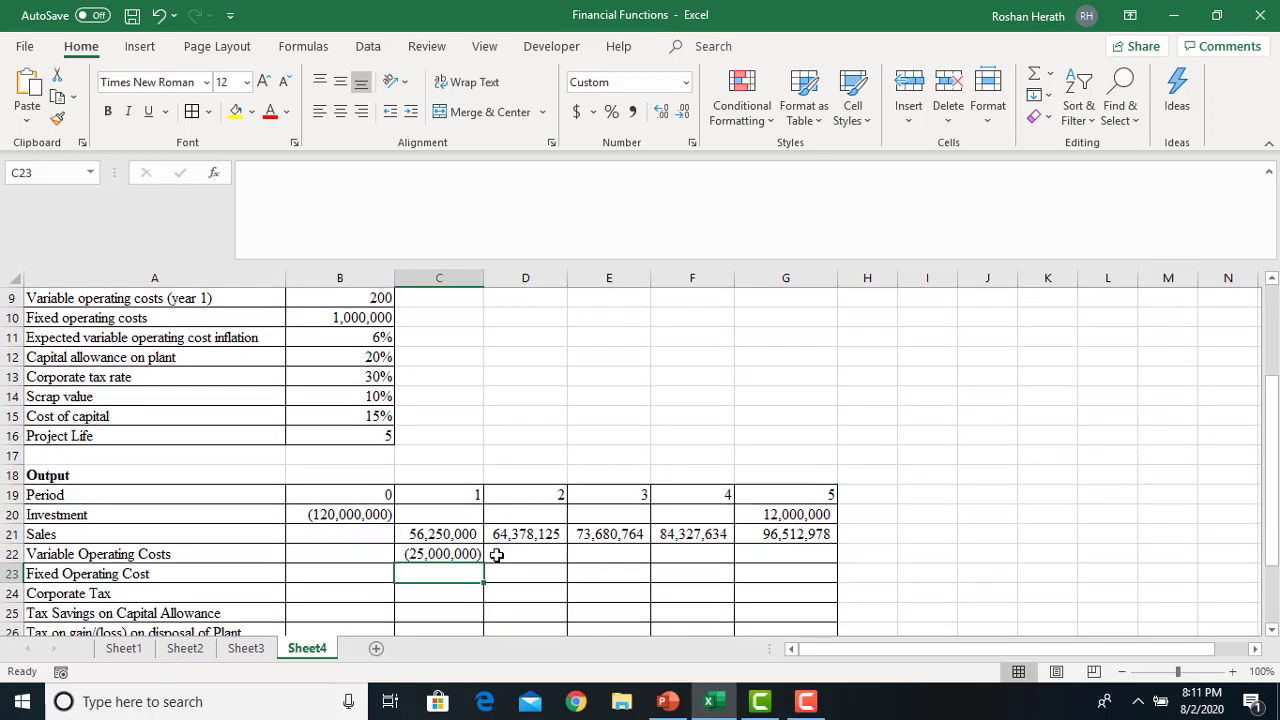
# - Start the period 2 Variable Operating Costs formula in D22 with period 1 costs grown by the absolute expected demand growth, =C22*(1+$B$8
pyautogui.click(503, 556)
pyautogui.write('=')
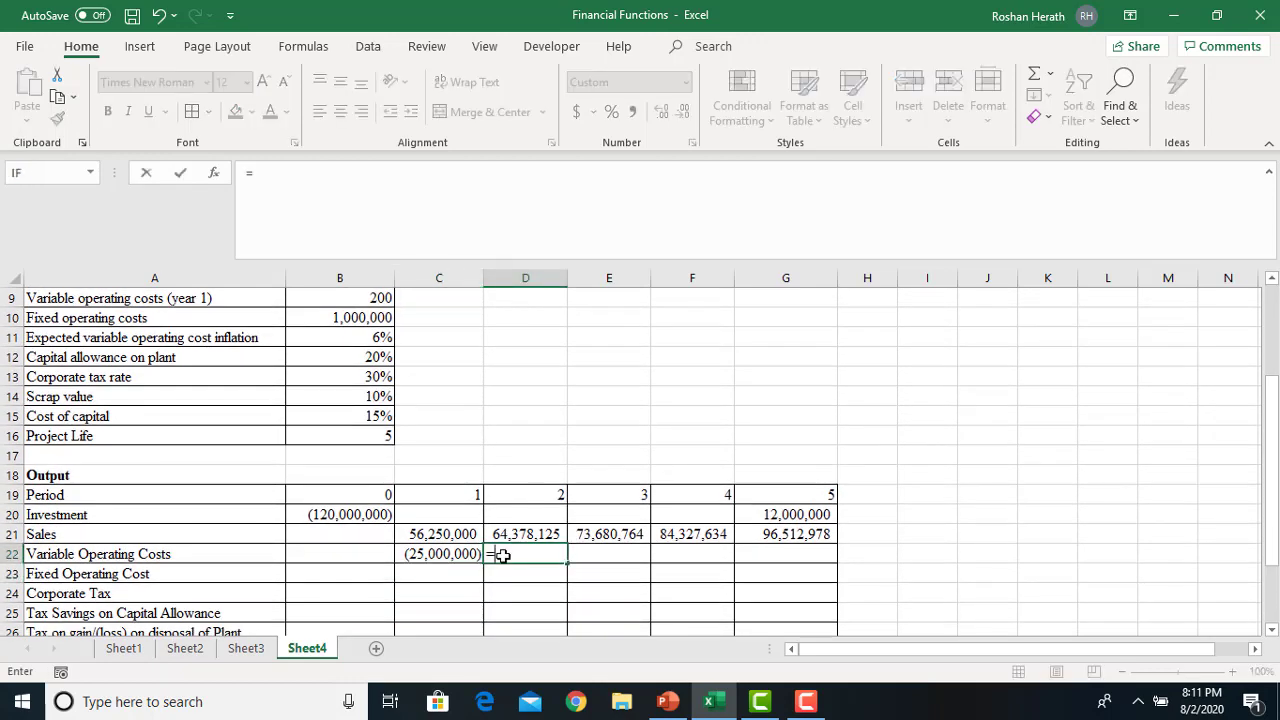
pyautogui.click(422, 555)
pyautogui.write('*')
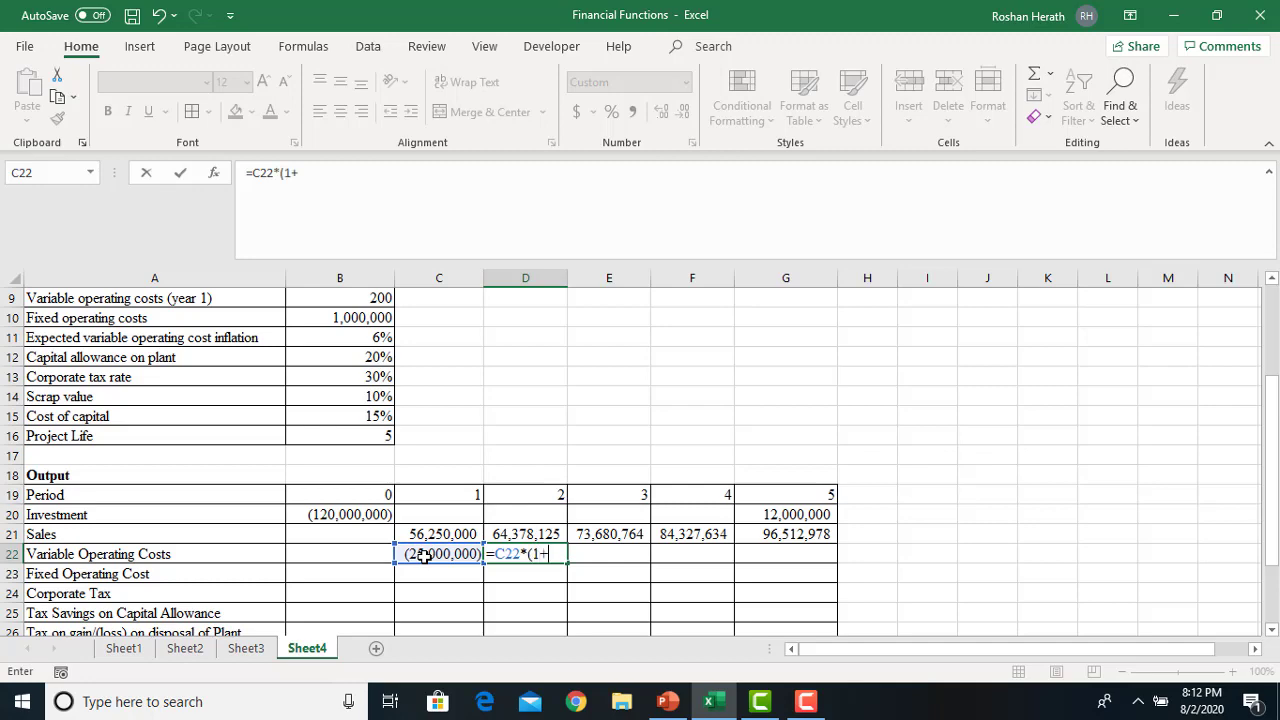
pyautogui.moveTo(1270, 400); pyautogui.dragTo(1262, 366)
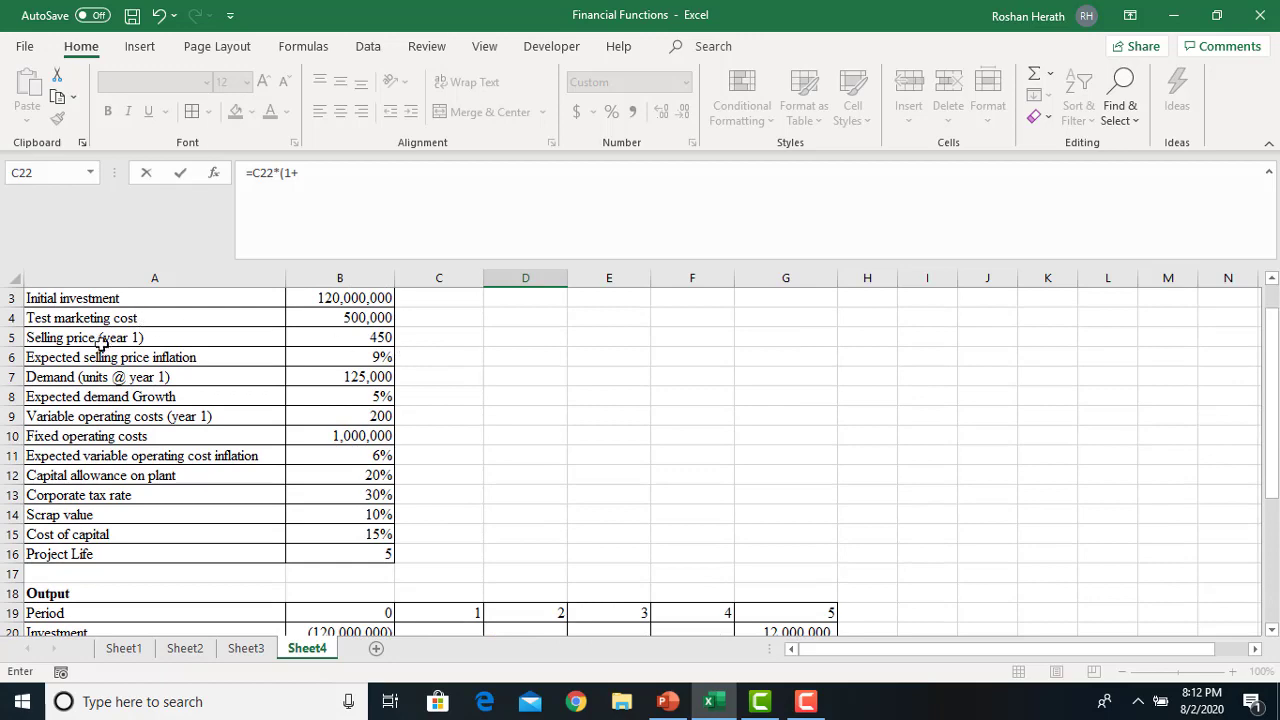
pyautogui.click(355, 397)
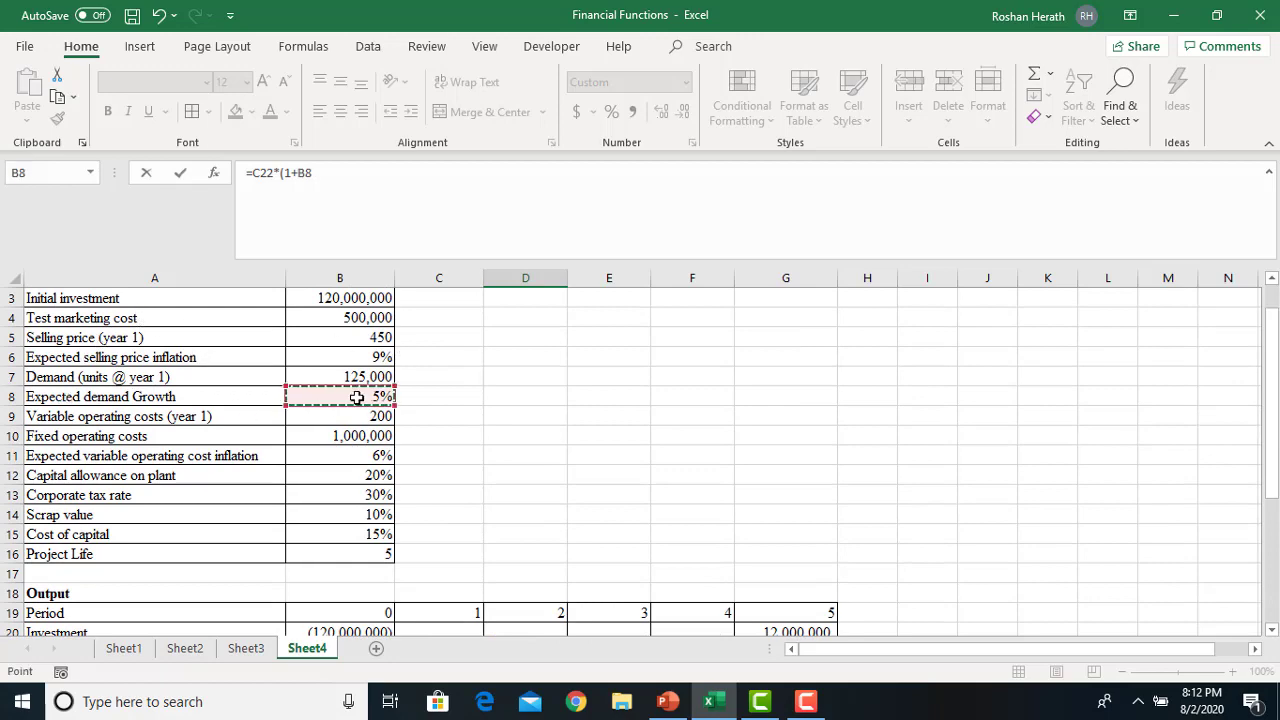
pyautogui.press('F4')
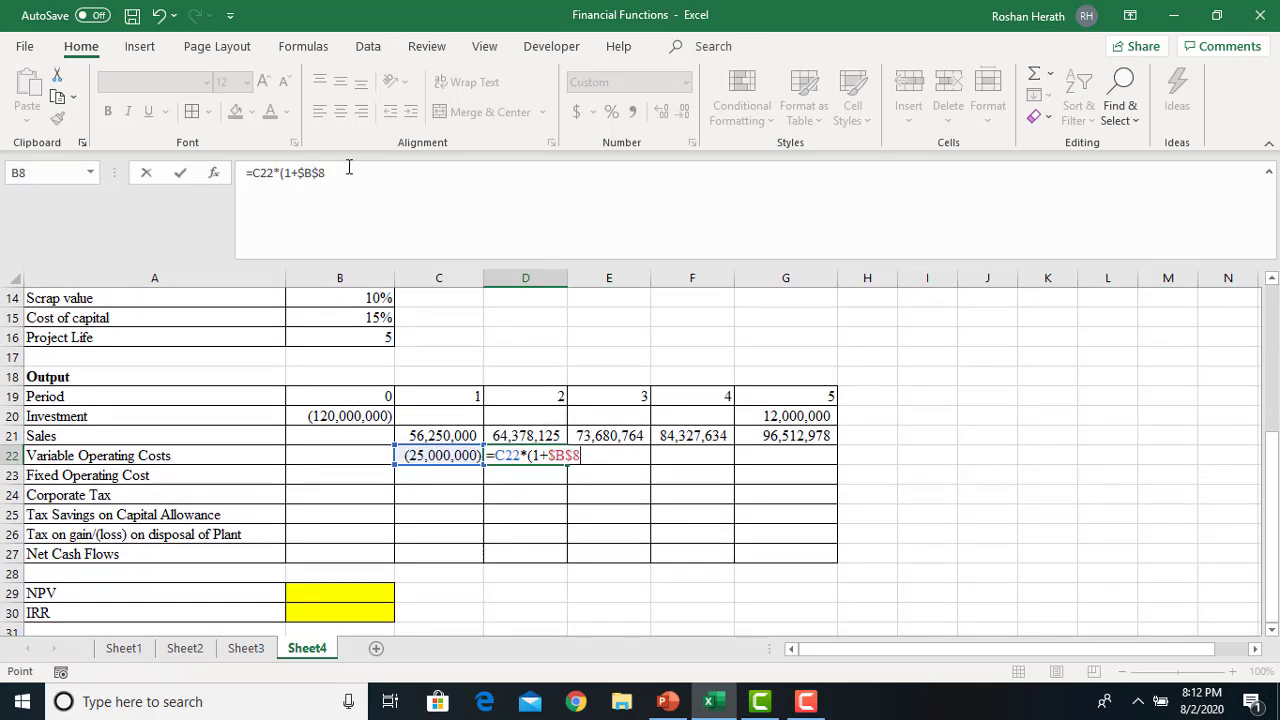
# - Complete the D22 formula with the expected variable operating cost inflation, giving =C22*(1+$B$8)*(1+$B$11), and enter it
pyautogui.click(349, 168)
pyautogui.moveTo(1272, 468); pyautogui.dragTo(1272, 455)
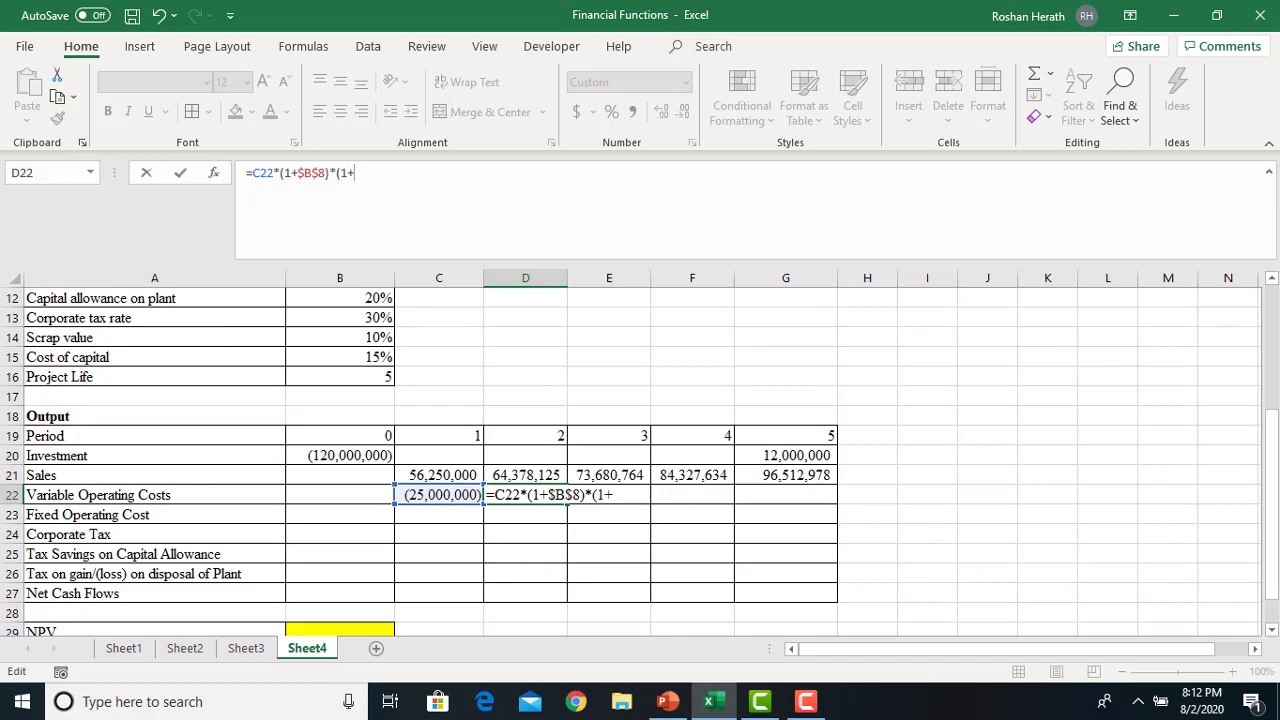
pyautogui.moveTo(1272, 455); pyautogui.dragTo(1266, 440)
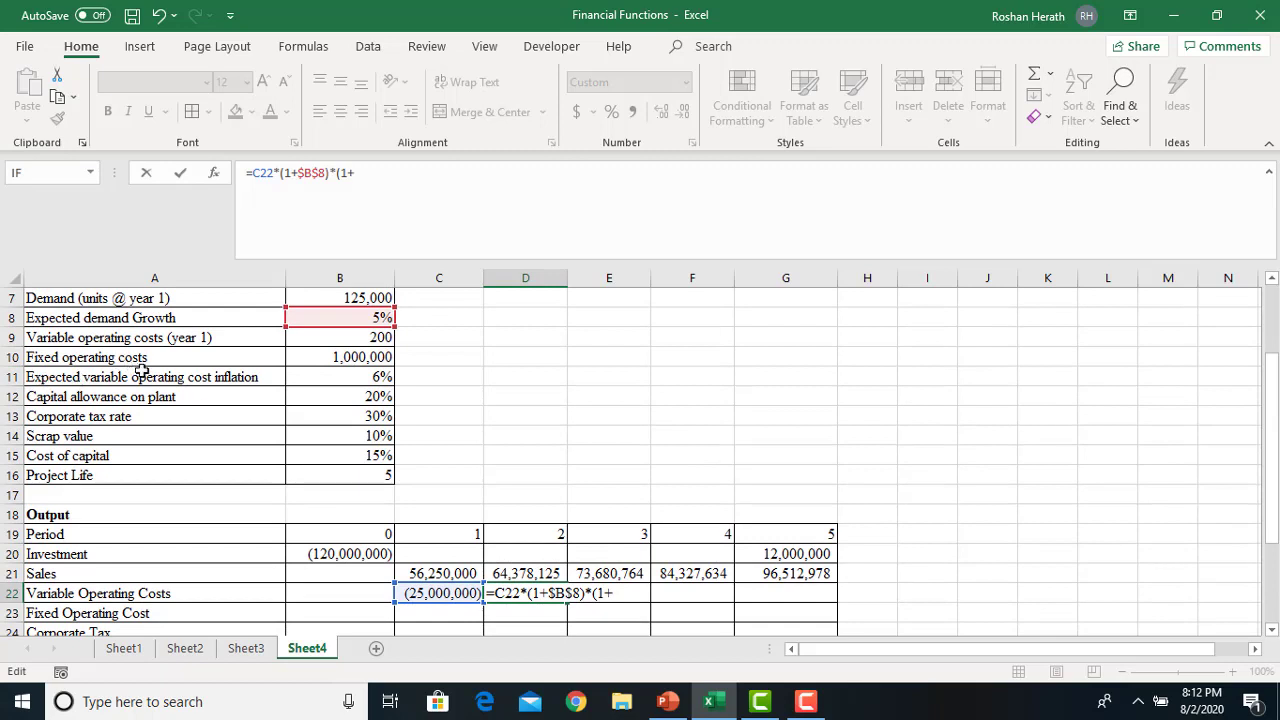
pyautogui.click(353, 380)
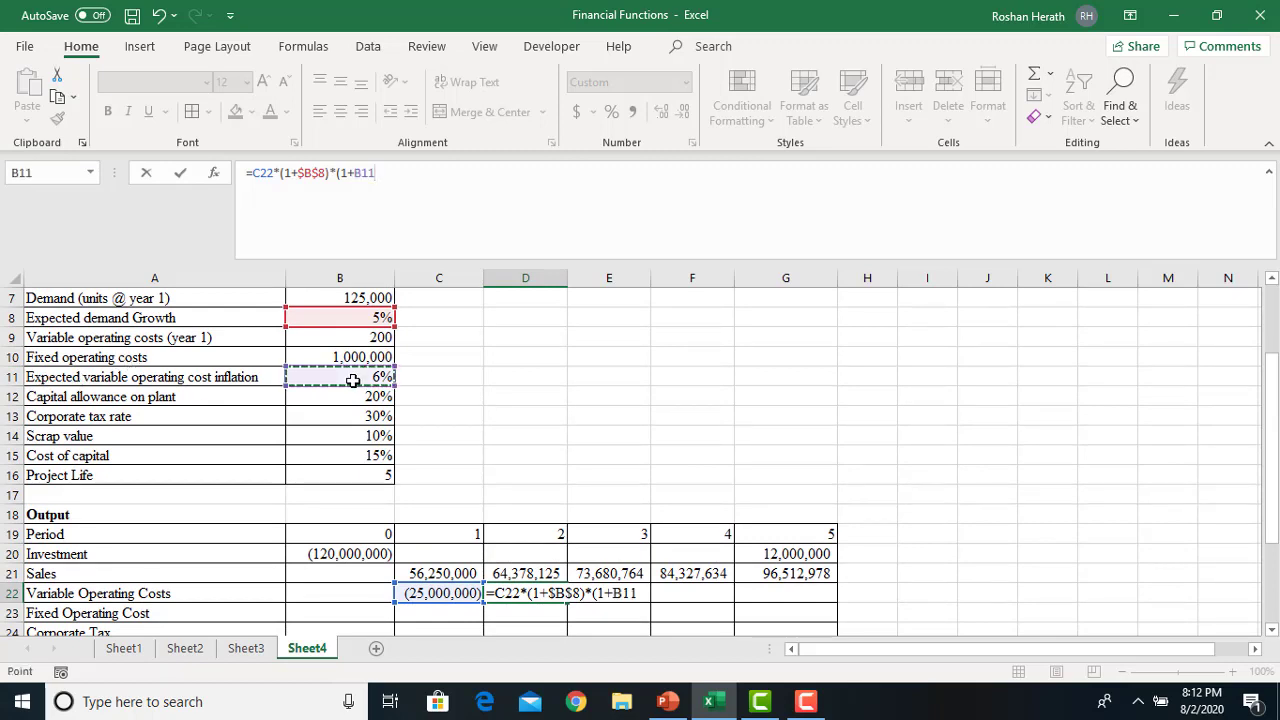
pyautogui.press('F4')
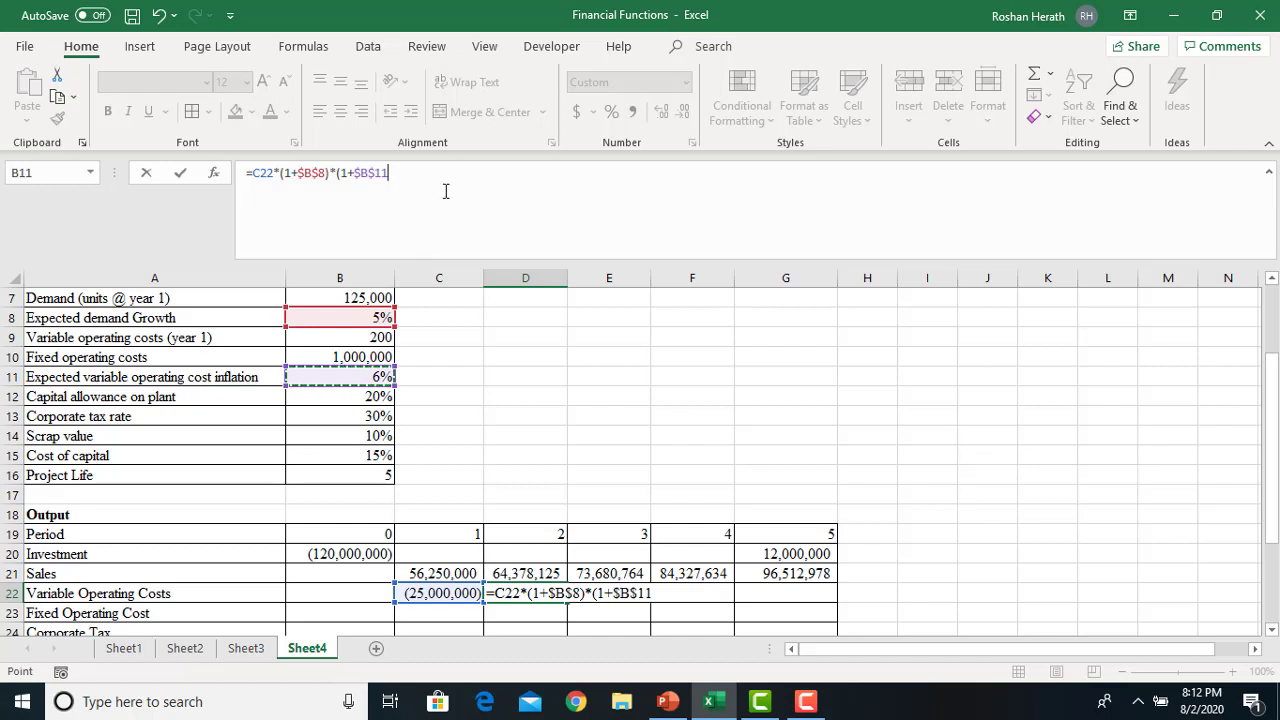
pyautogui.write(')')
pyautogui.press('Return')
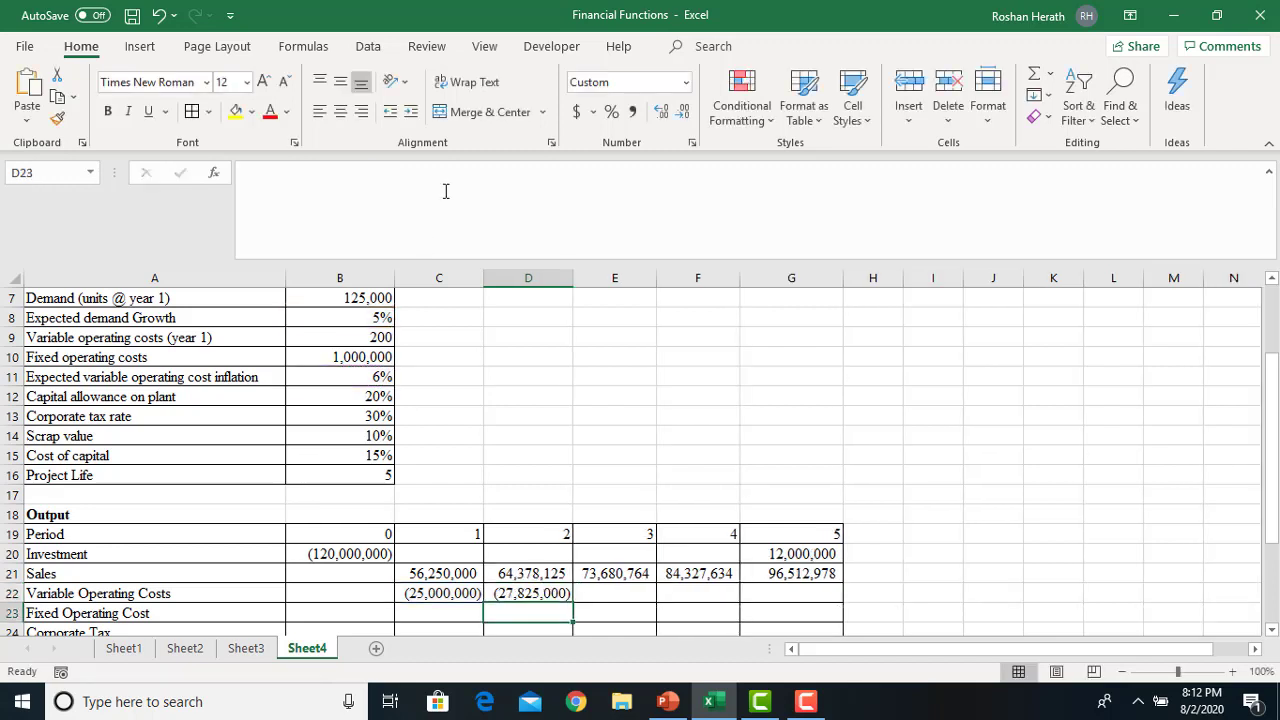
# - Copy the period 2 Variable Operating Costs formula across to period 5 in G22 and autofit the widths of columns E and F
pyautogui.click(534, 593)
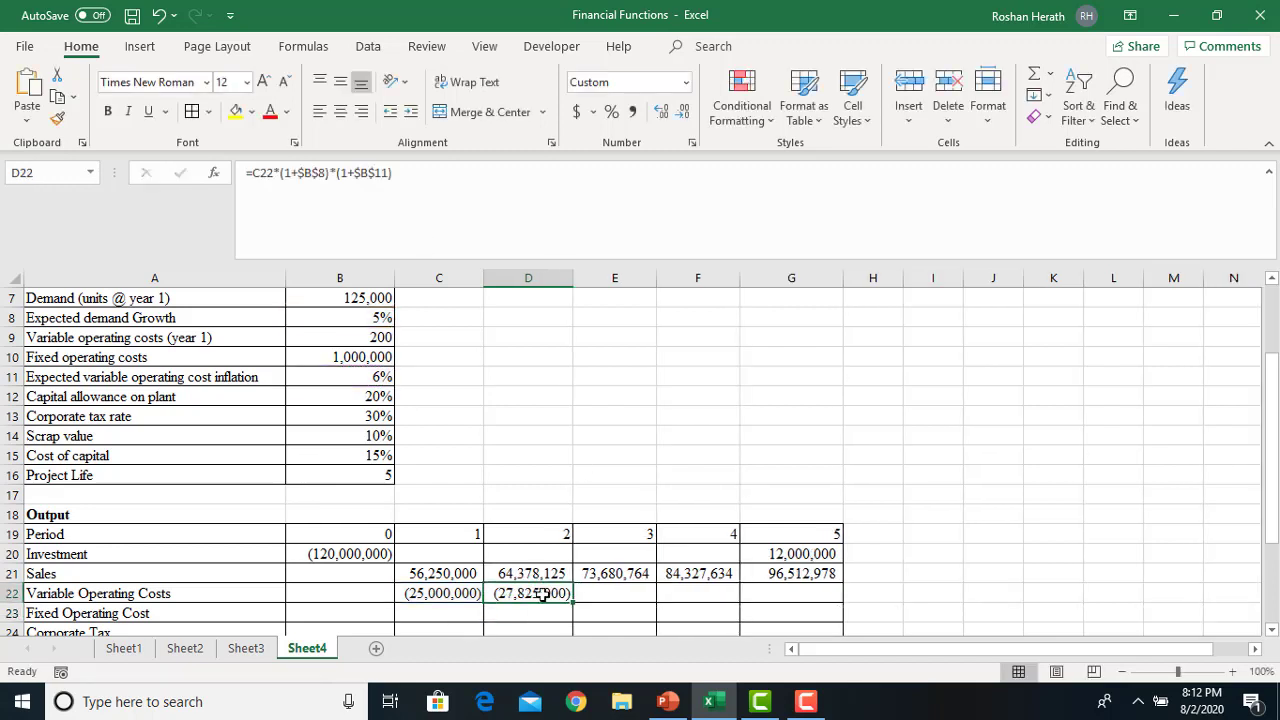
pyautogui.moveTo(573, 603); pyautogui.dragTo(820, 600)
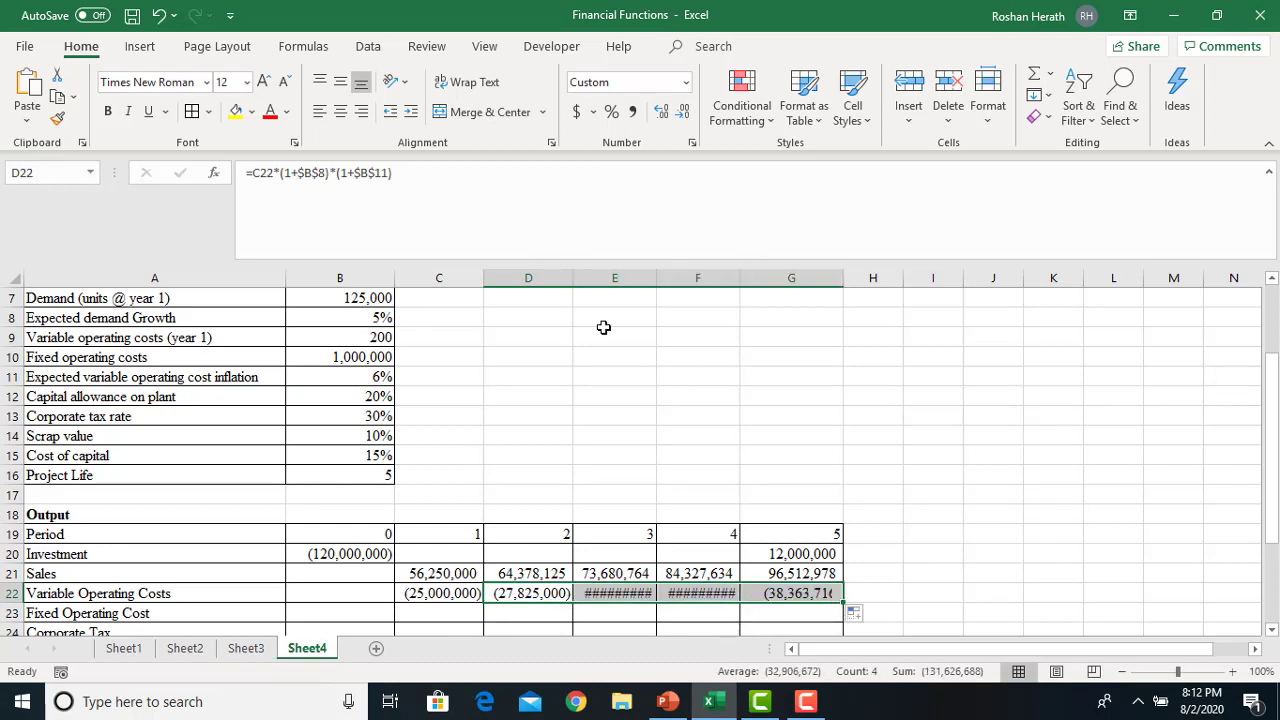
pyautogui.doubleClick(655, 277)
pyautogui.doubleClick(748, 277)
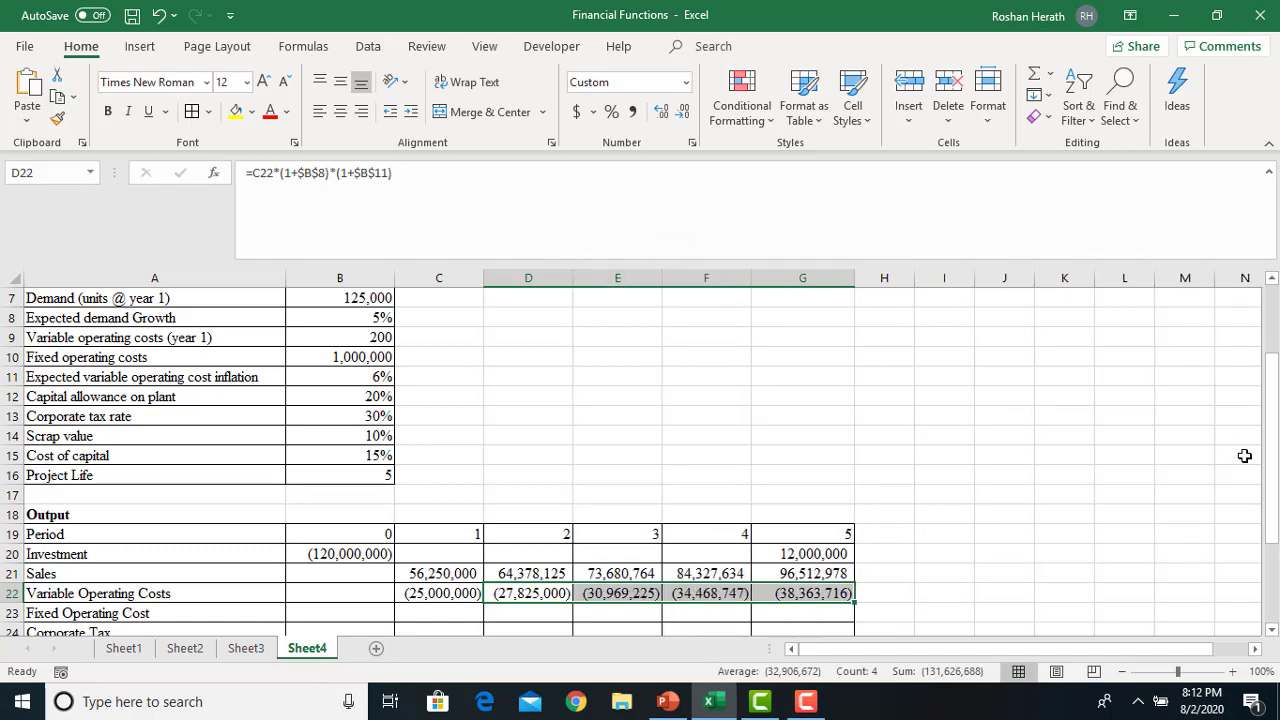
# - Check the fixed operating costs on the Case Study slide in PowerPoint, then return to the Excel worksheet
pyautogui.moveTo(1273, 508); pyautogui.dragTo(1276, 562)
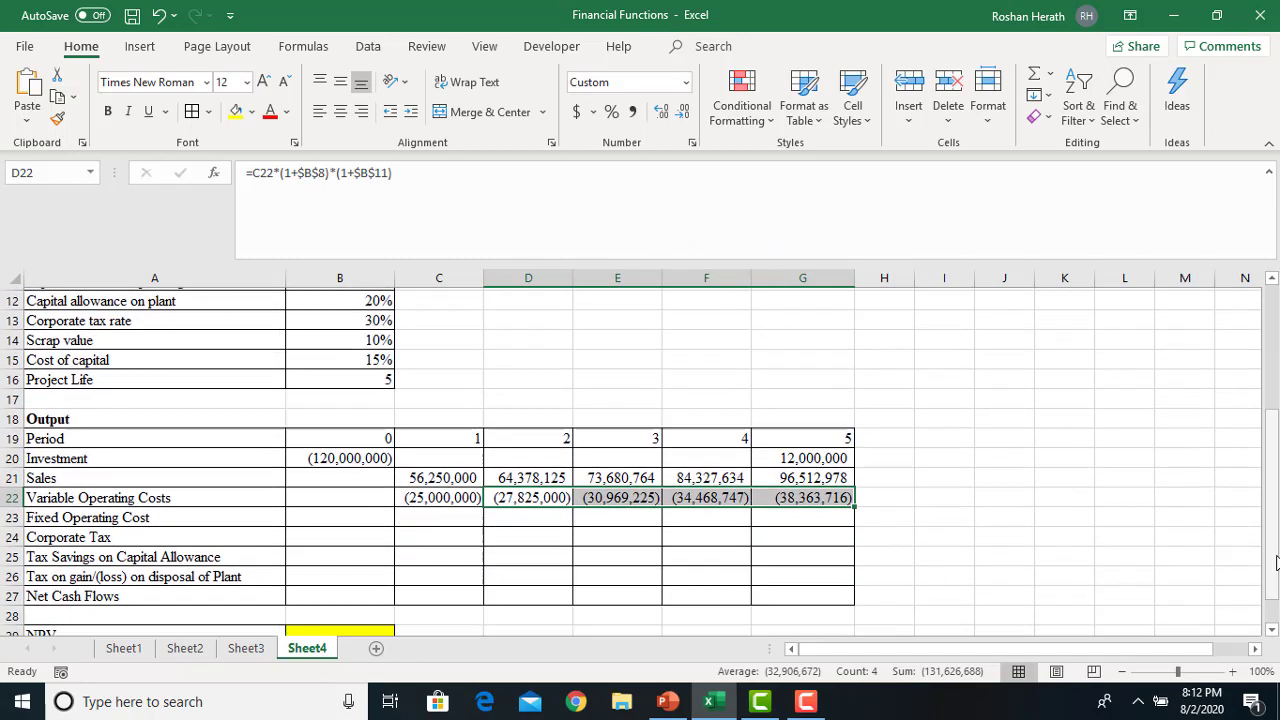
pyautogui.click(425, 517)
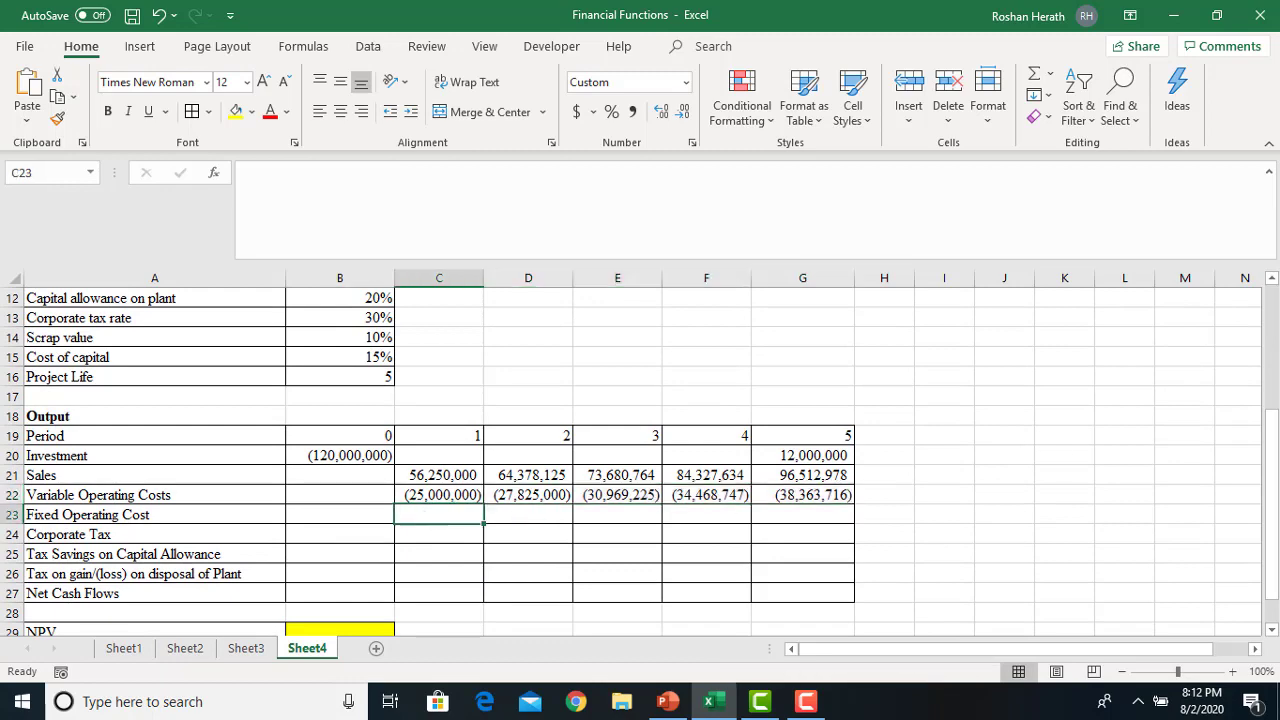
pyautogui.click(675, 693)
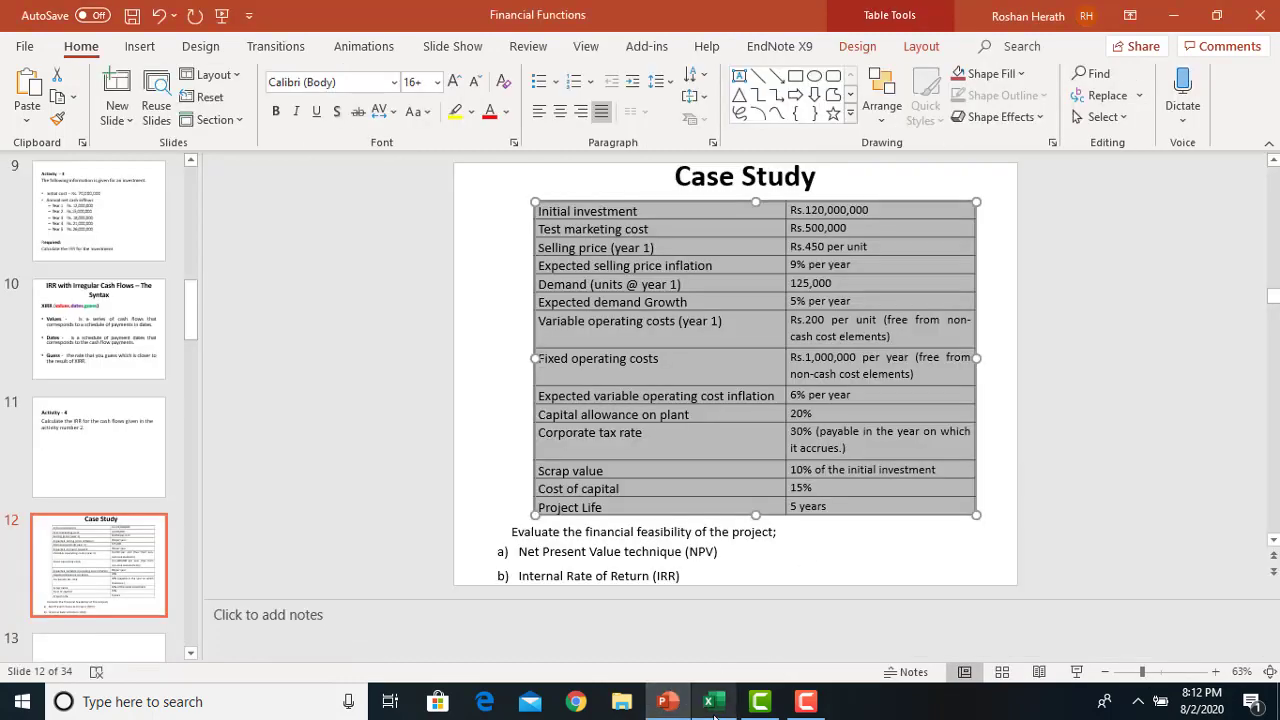
pyautogui.click(713, 712)
pyautogui.click(830, 527)
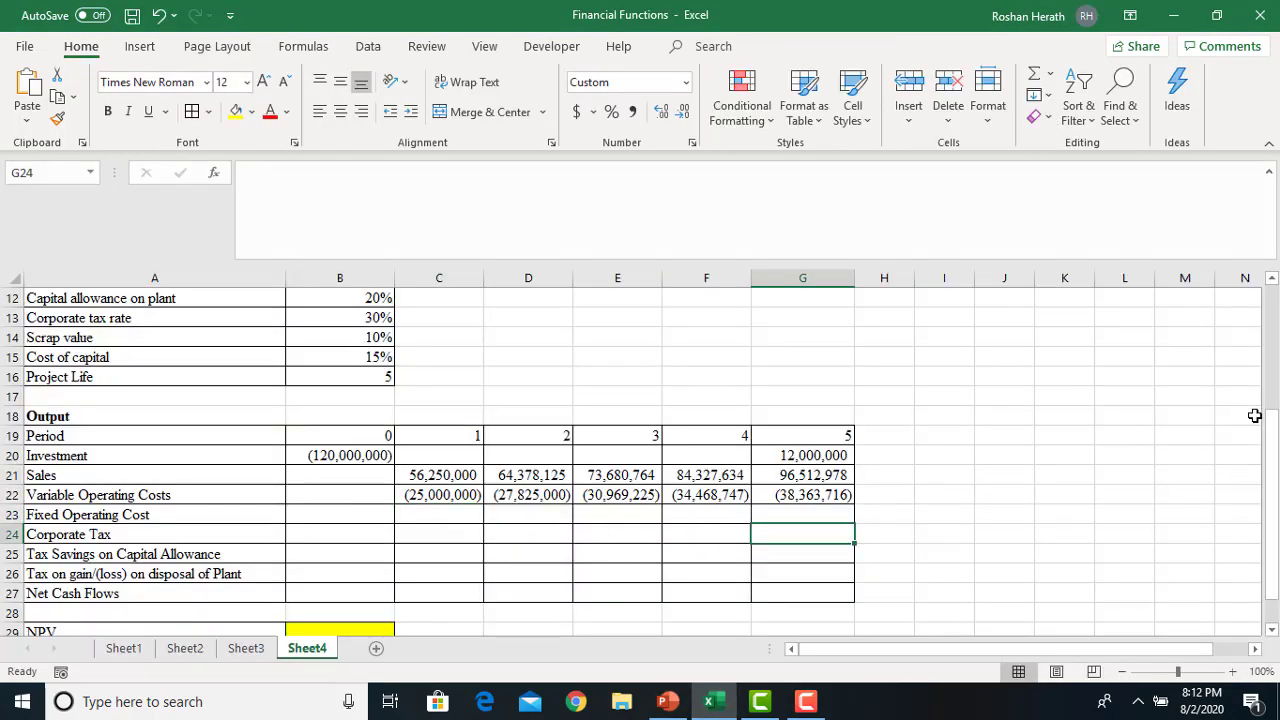
pyautogui.moveTo(1270, 440); pyautogui.dragTo(1270, 407)
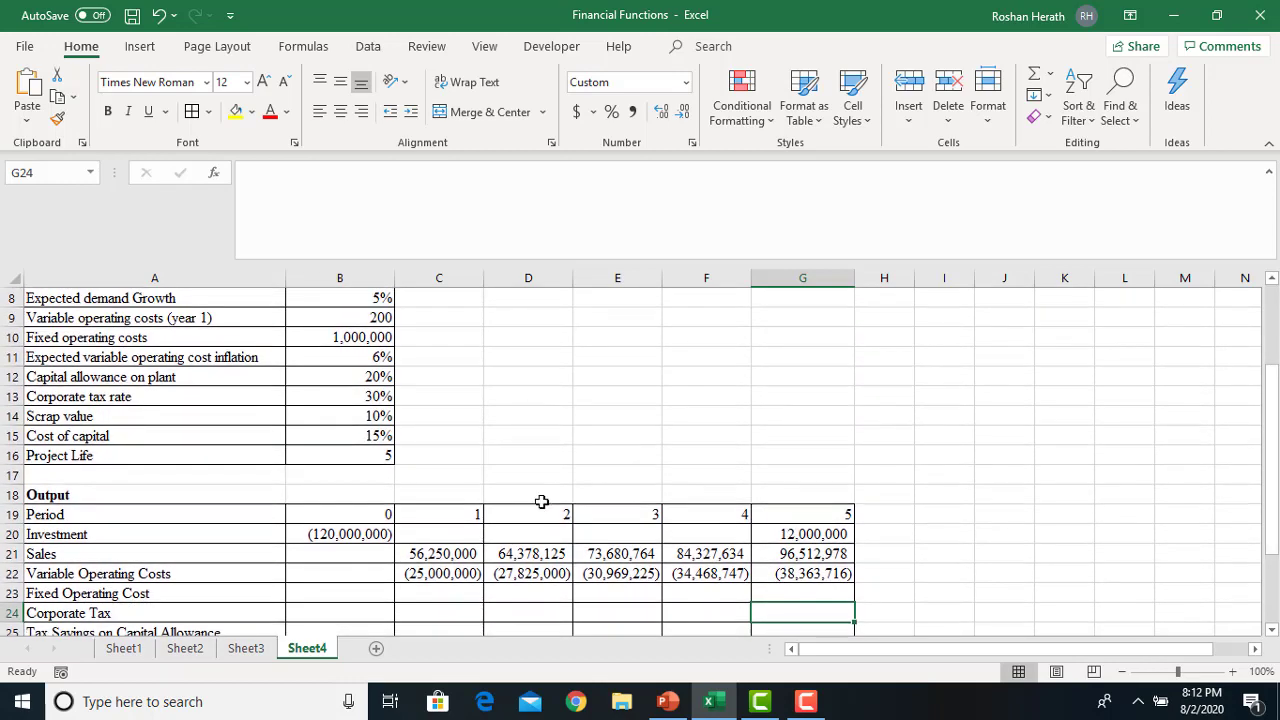
# - Enter =-$B$10 as the period 1 Fixed Operating Cost in C23 and copy it across to period 5 in G23
pyautogui.click(425, 590)
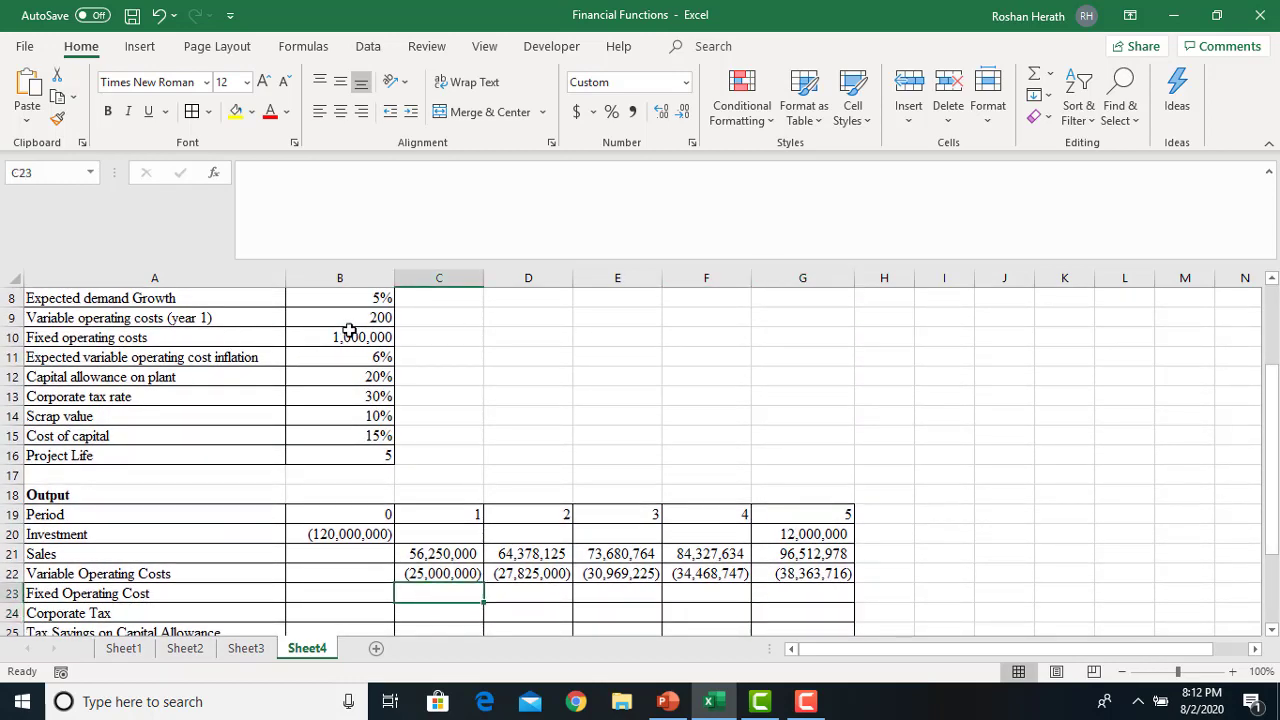
pyautogui.moveTo(1268, 512)
pyautogui.mouseDown()
pyautogui.moveTo(1268, 444)
pyautogui.moveTo(1270, 495)
pyautogui.mouseUp()
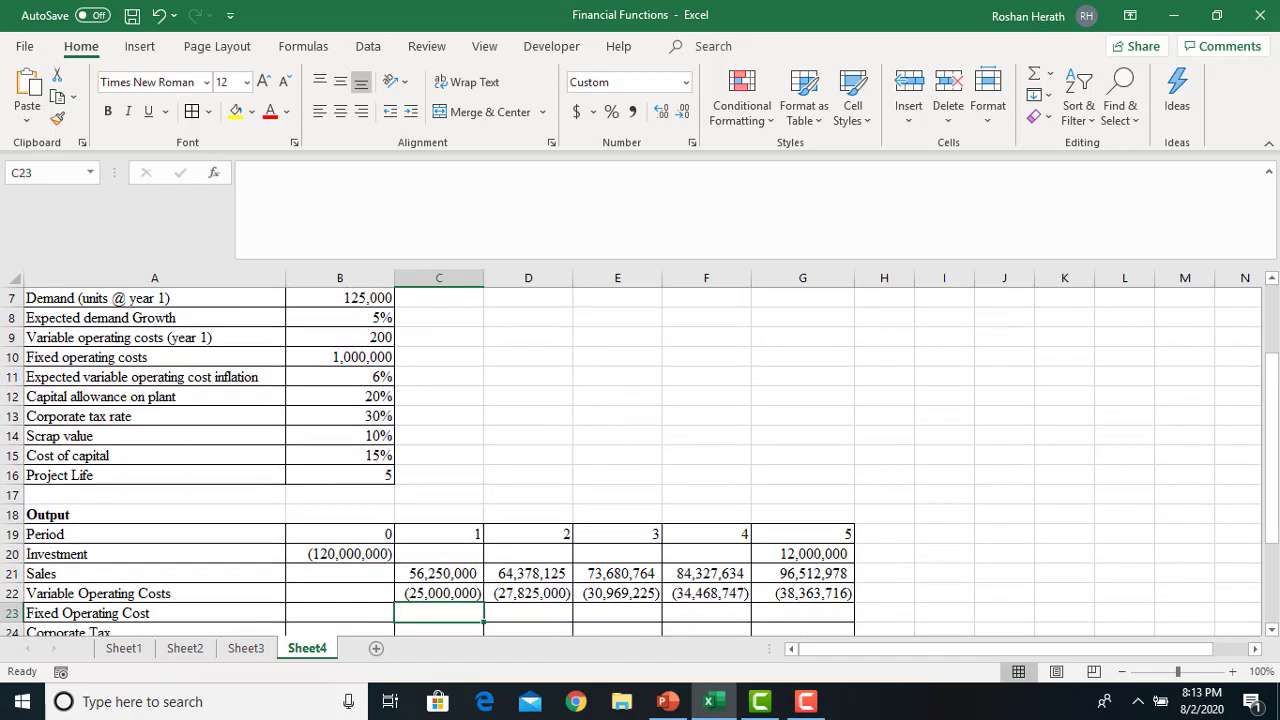
pyautogui.write('=-')
pyautogui.click(373, 360)
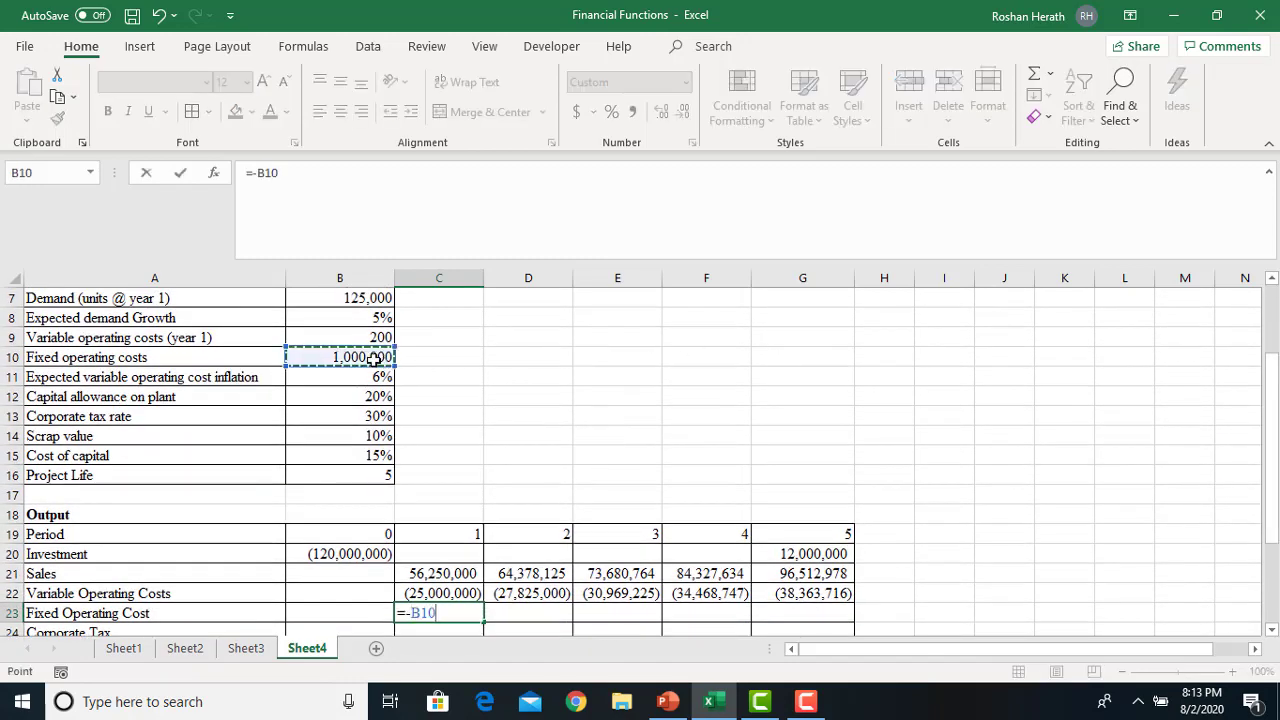
pyautogui.click(265, 175)
pyautogui.press('F4')
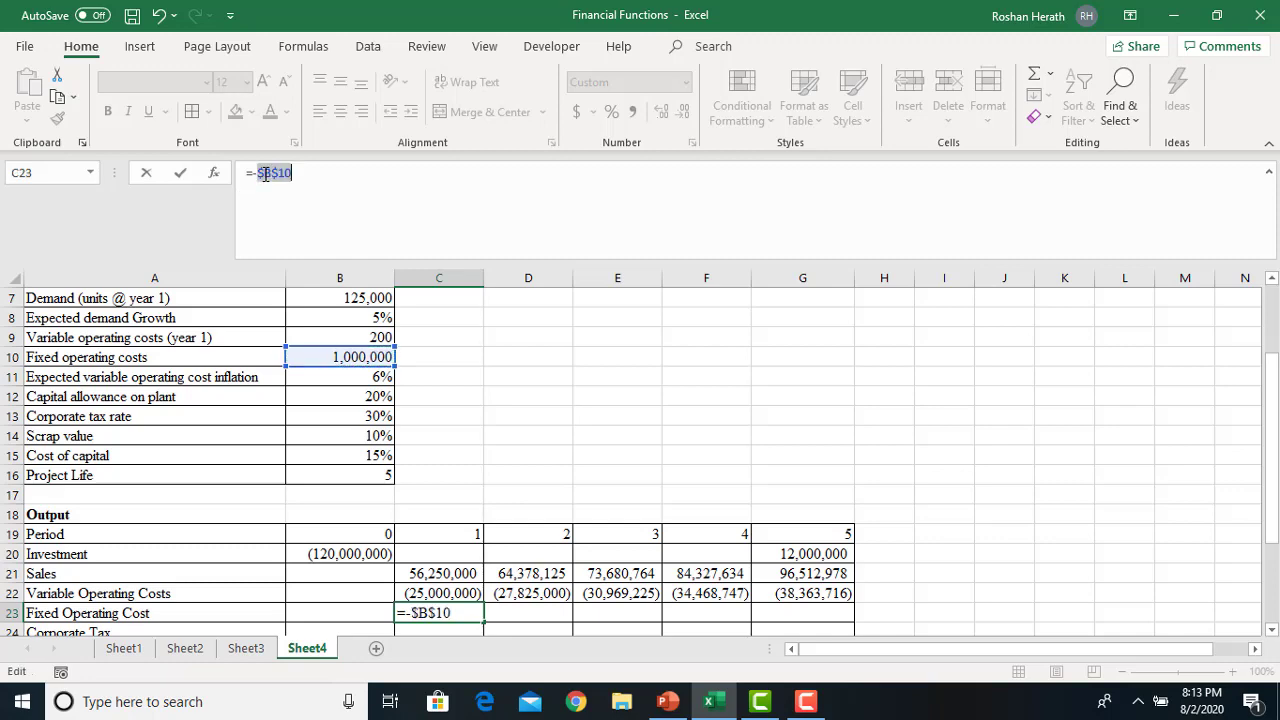
pyautogui.press('Return')
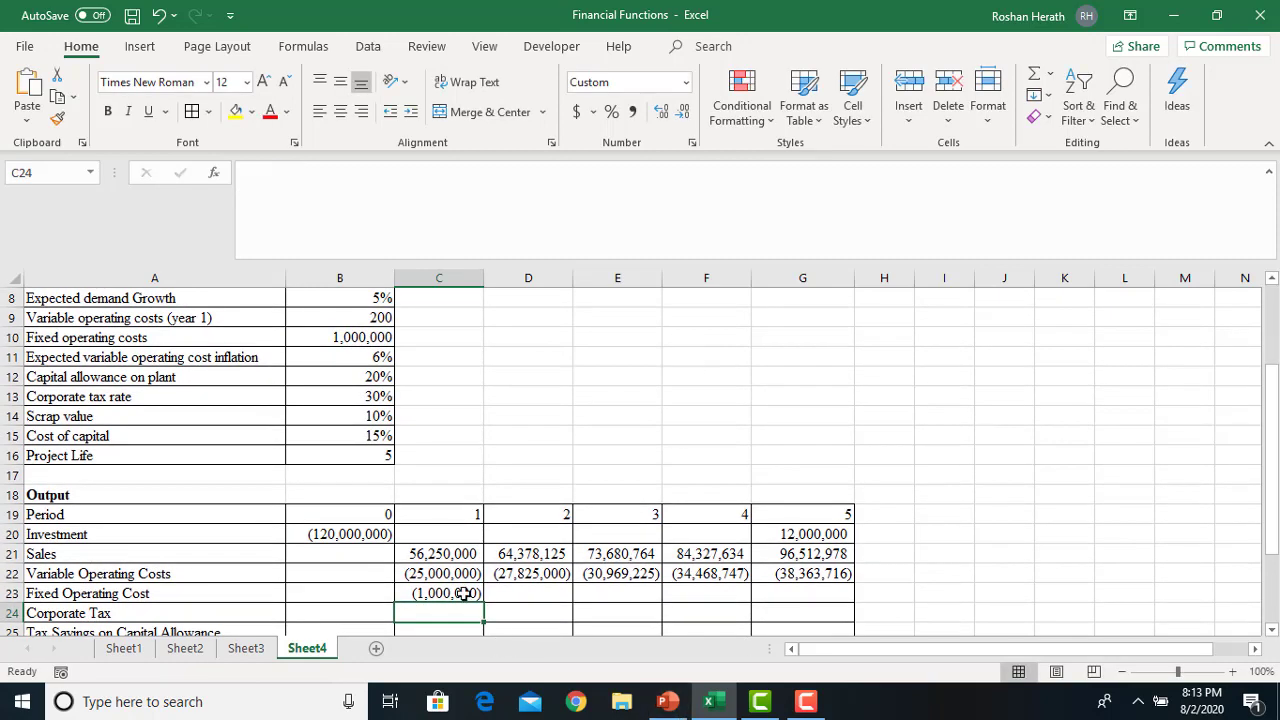
pyautogui.click(462, 593)
pyautogui.moveTo(485, 601); pyautogui.dragTo(852, 604)
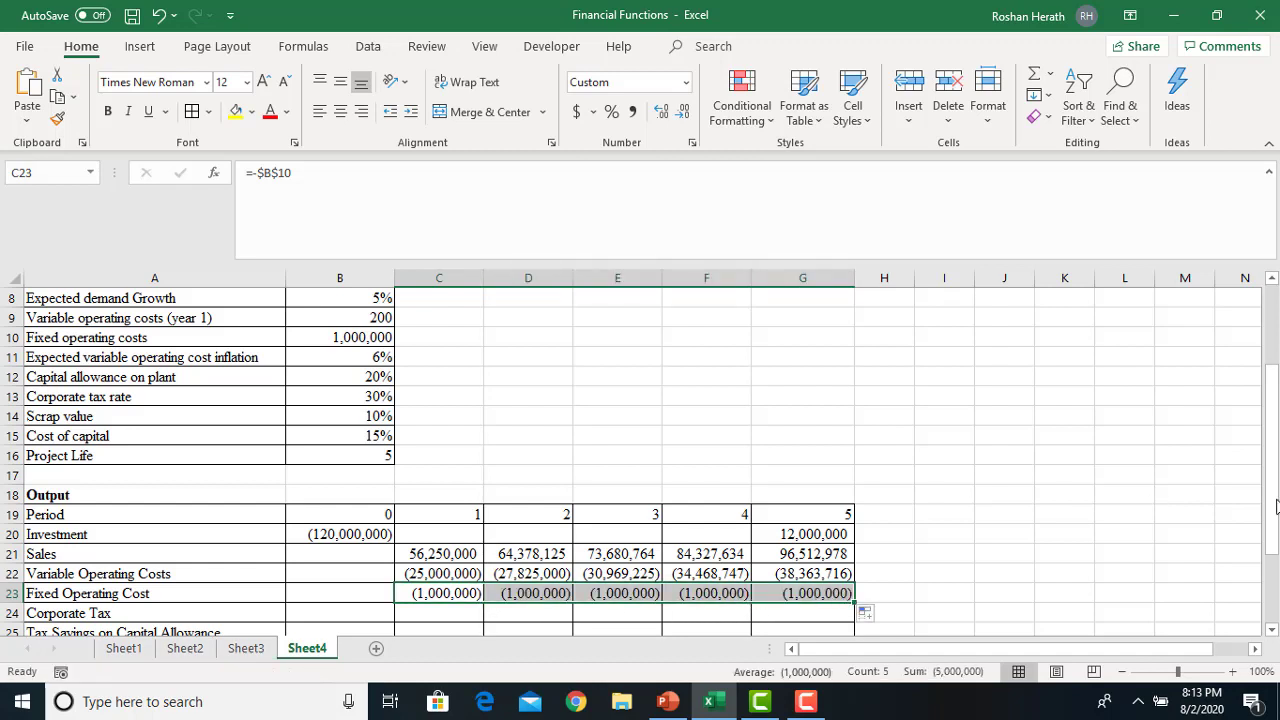
# - Enter the period 1 Corporate Tax formula =SUM(C21:C23)*$B$13 in C24, multiplying sales less operating costs by the absolute corporate tax rate
pyautogui.moveTo(1276, 505); pyautogui.dragTo(1272, 565)
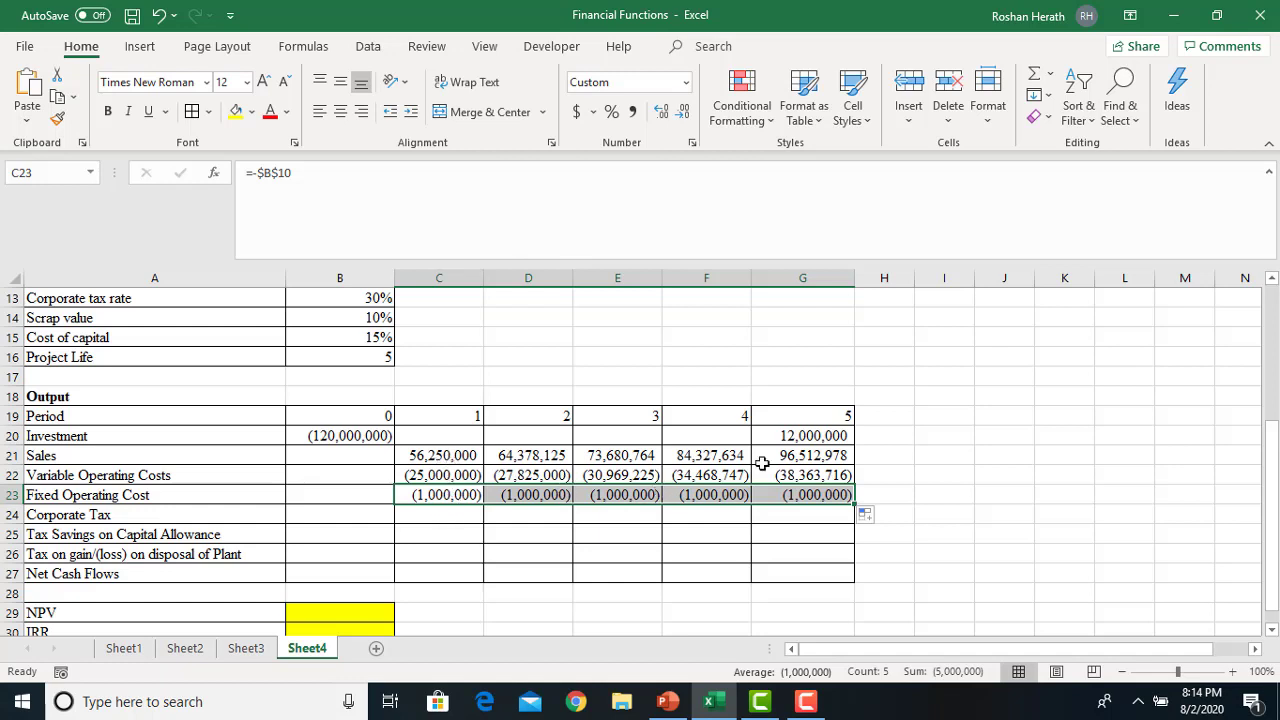
pyautogui.click(532, 535)
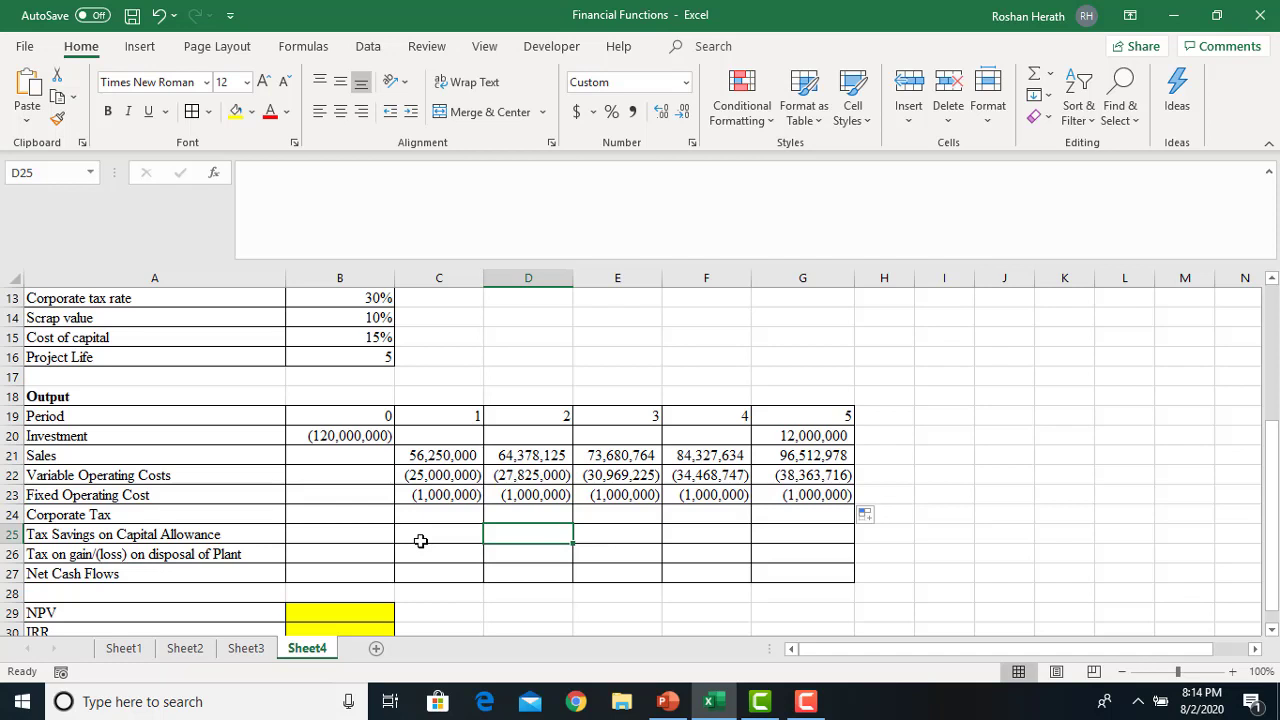
pyautogui.click(437, 514)
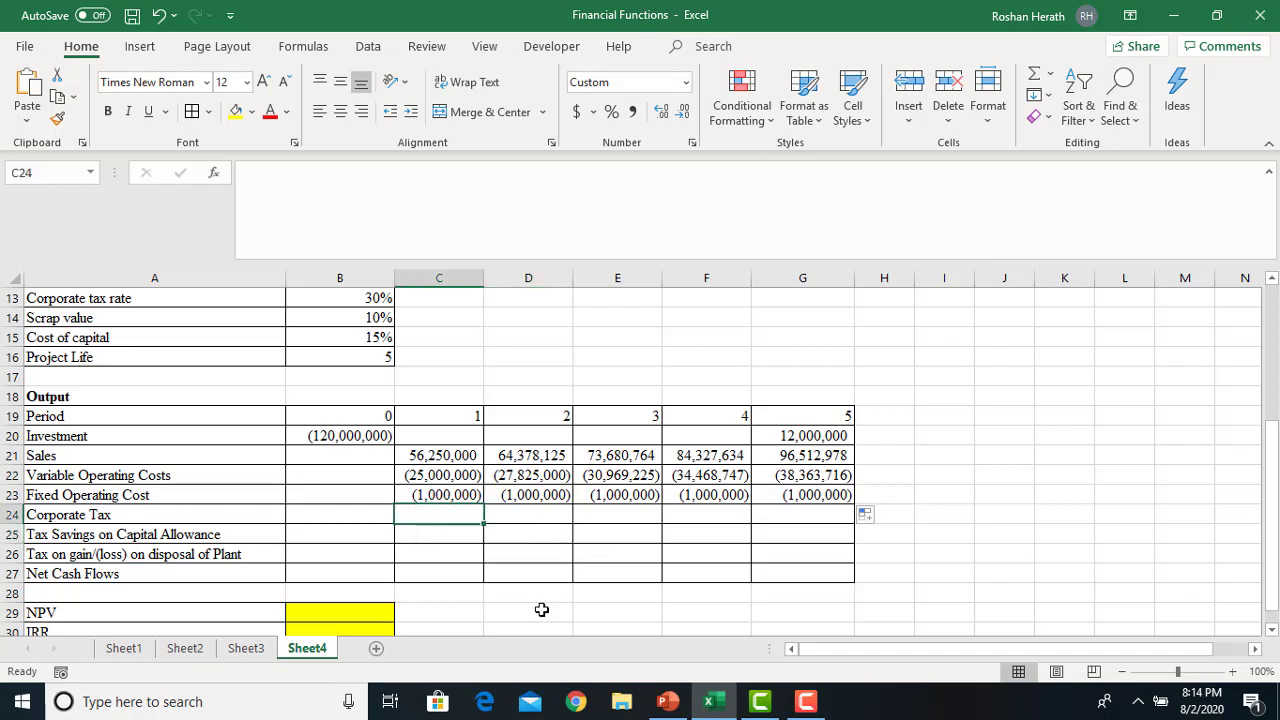
pyautogui.write('=')
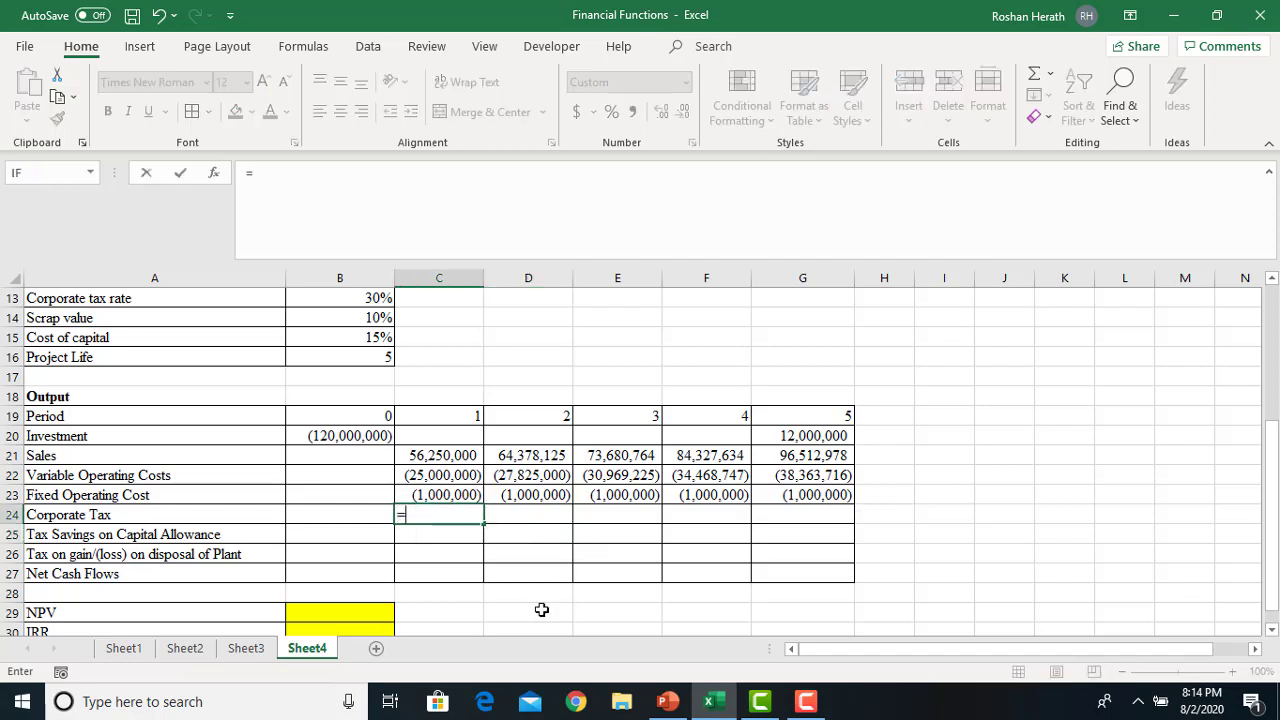
pyautogui.write('SUM')
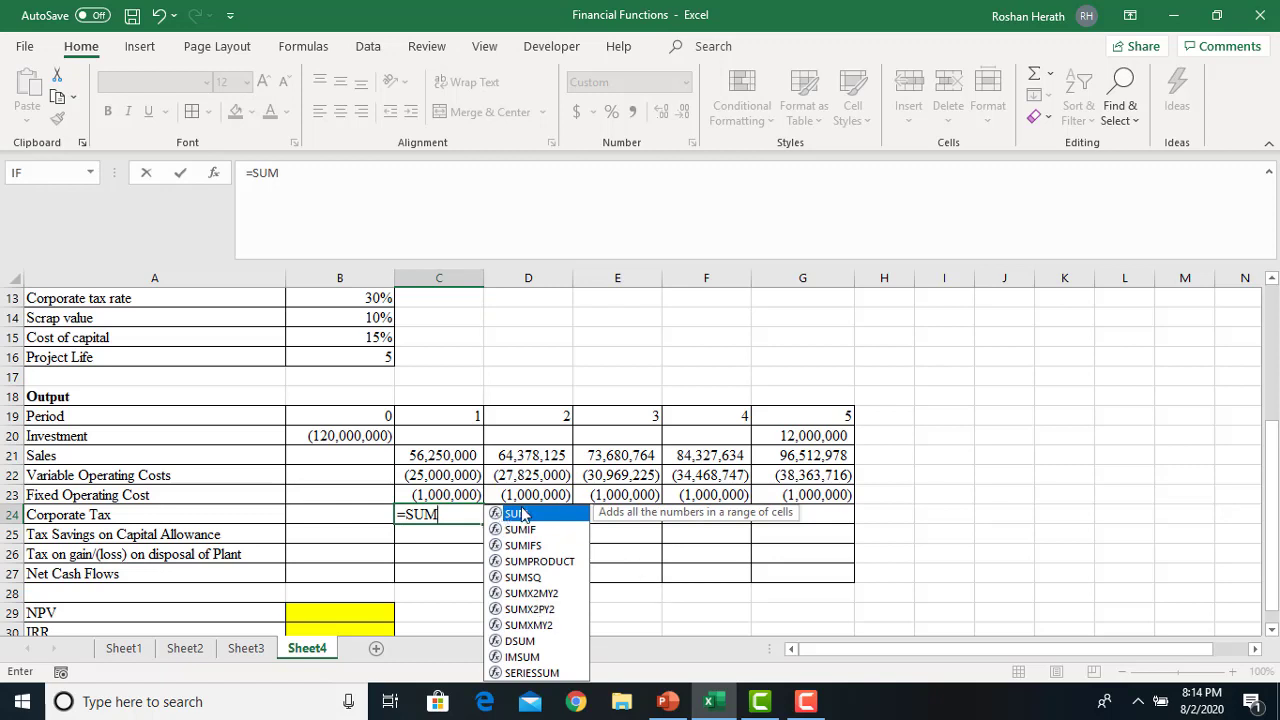
pyautogui.write('(')
pyautogui.moveTo(438, 455); pyautogui.dragTo(440, 490)
pyautogui.write(')*')
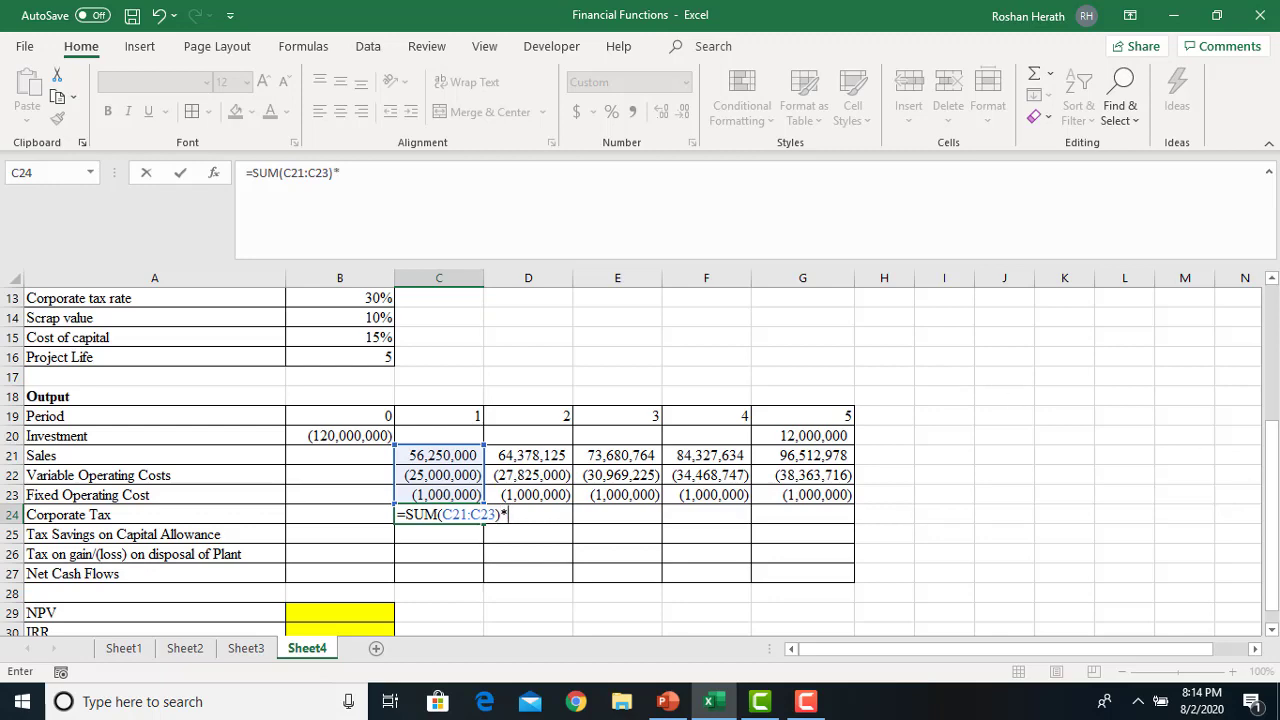
pyautogui.moveTo(1277, 513); pyautogui.dragTo(1265, 455)
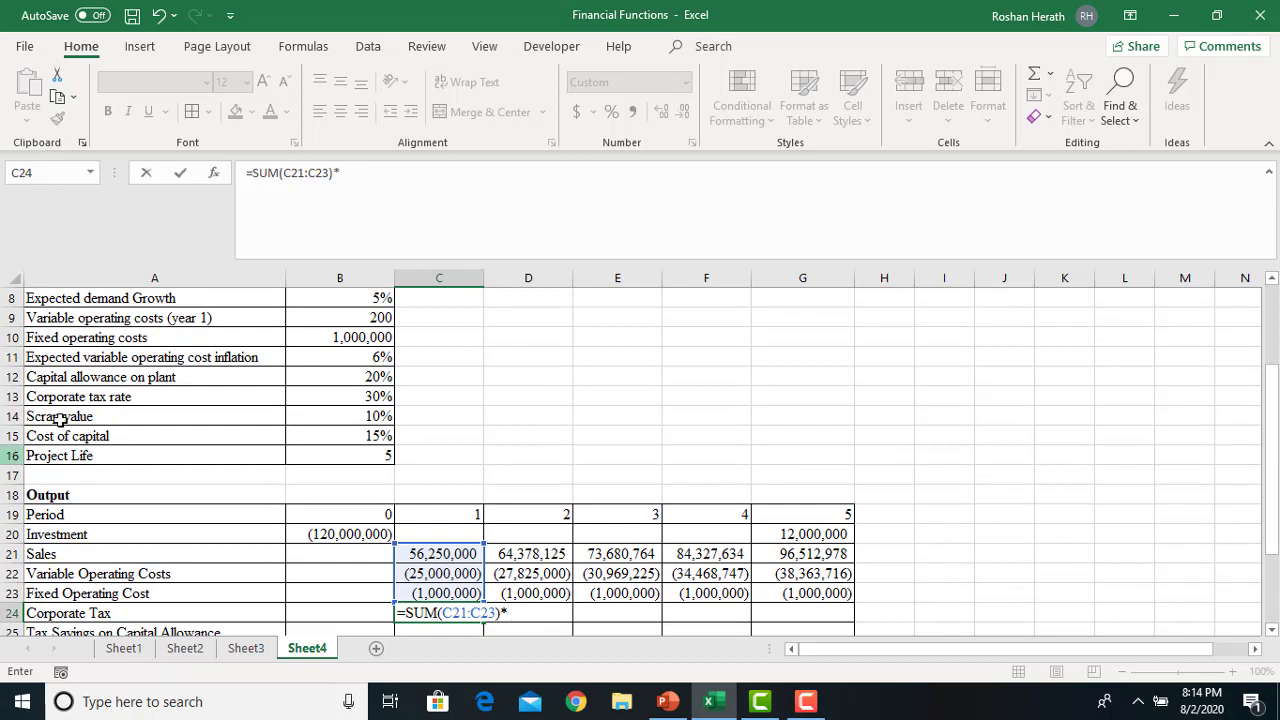
pyautogui.click(360, 400)
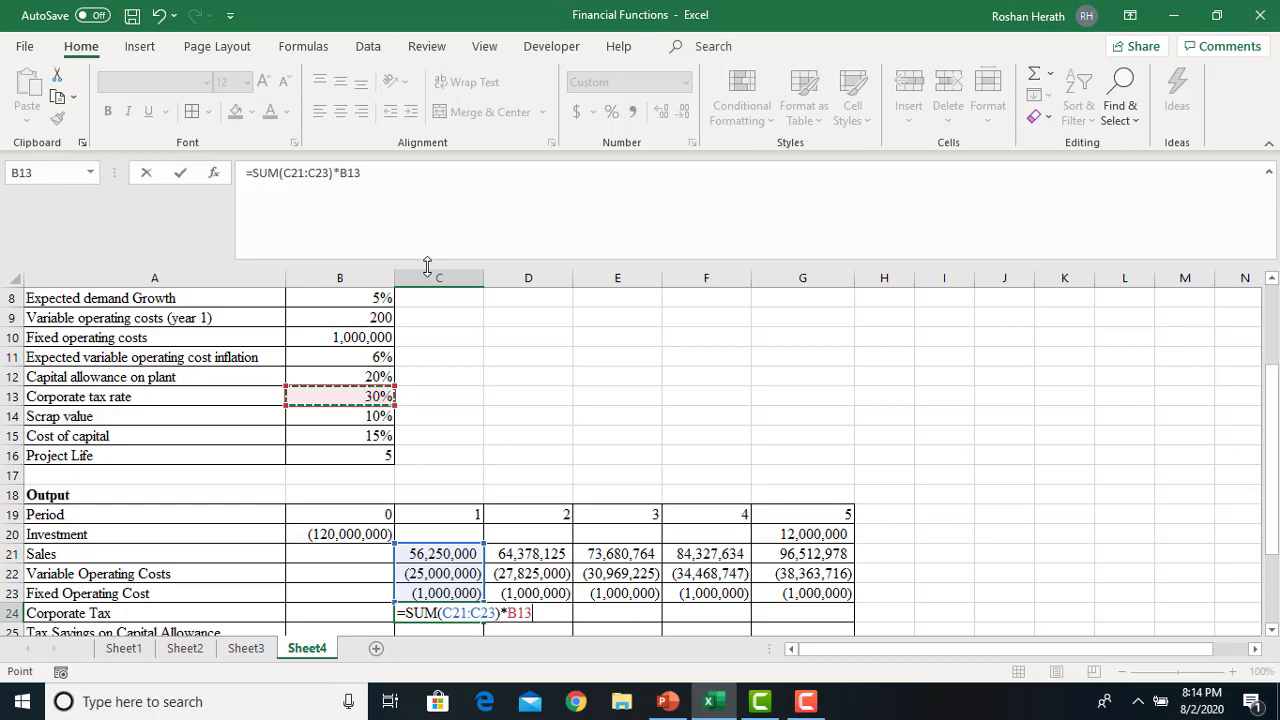
pyautogui.press('F4')
pyautogui.press('Return')
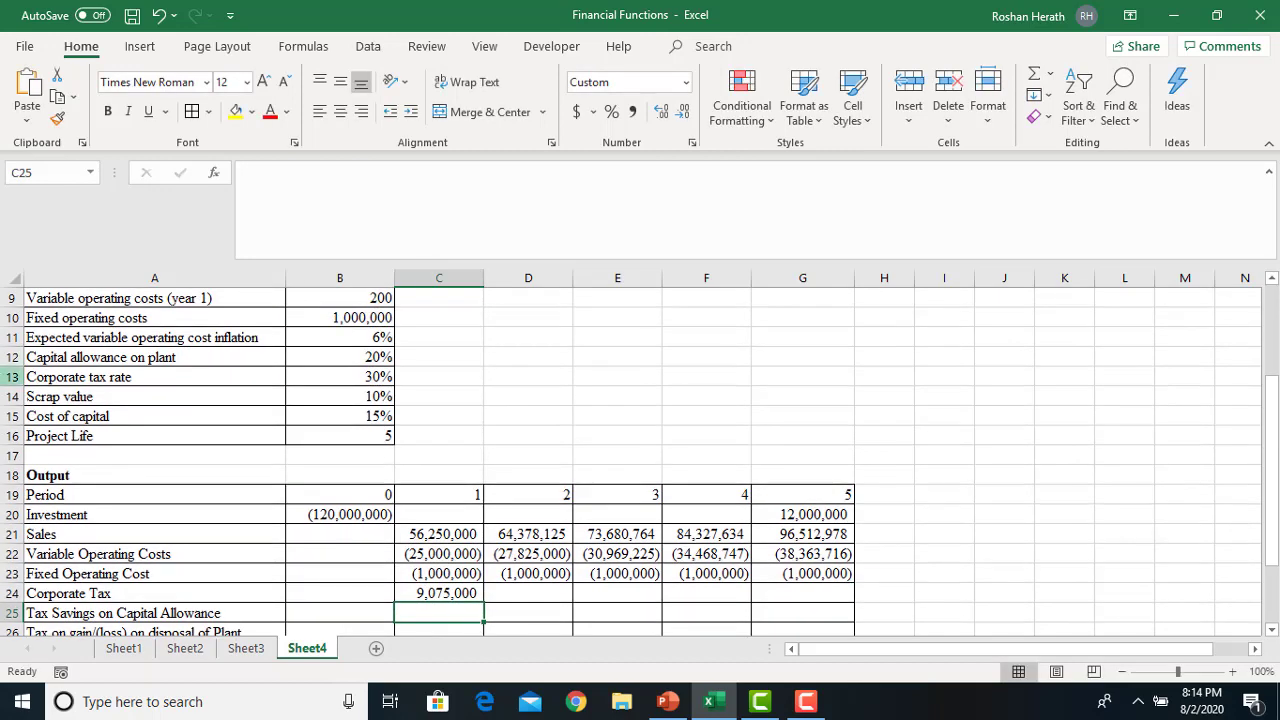
# - Change the period 1 Corporate Tax formula in C24 to =SUM(C21:C23)*-$B$13 and copy it across to period 5 in G24
pyautogui.click(432, 595)
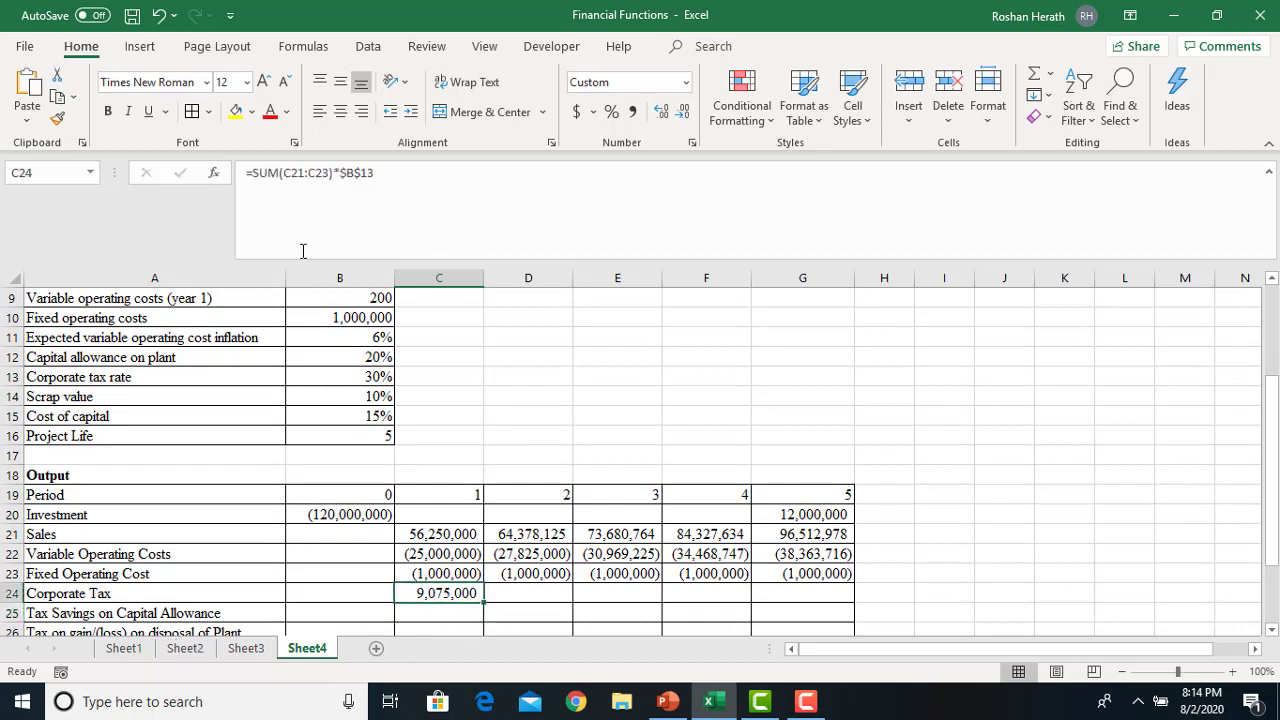
pyautogui.click(341, 175)
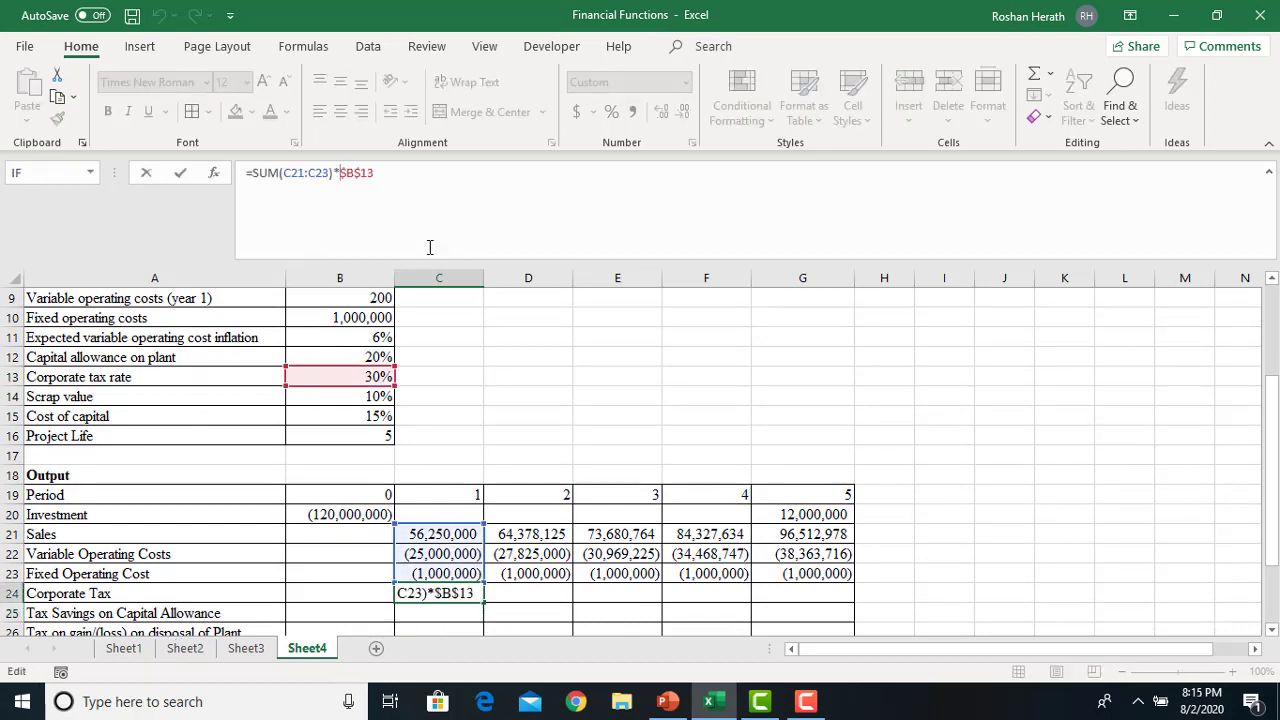
pyautogui.write('-')
pyautogui.press('Return')
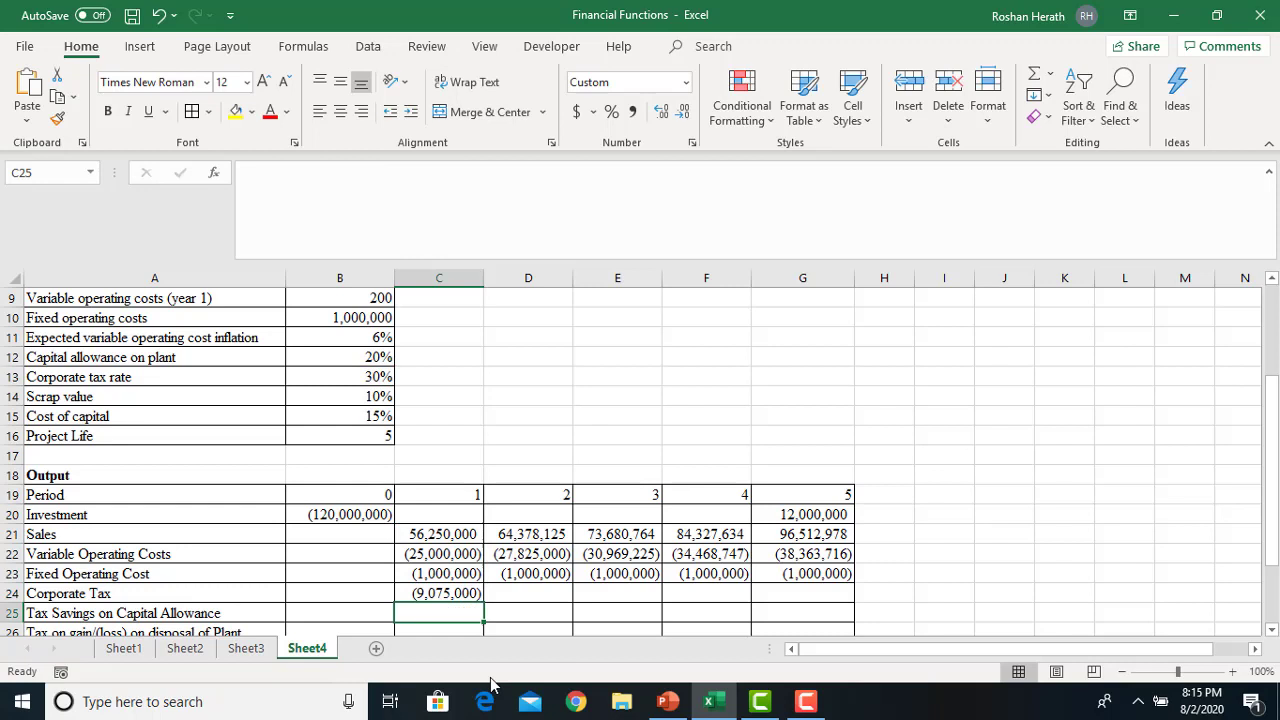
pyautogui.click(452, 596)
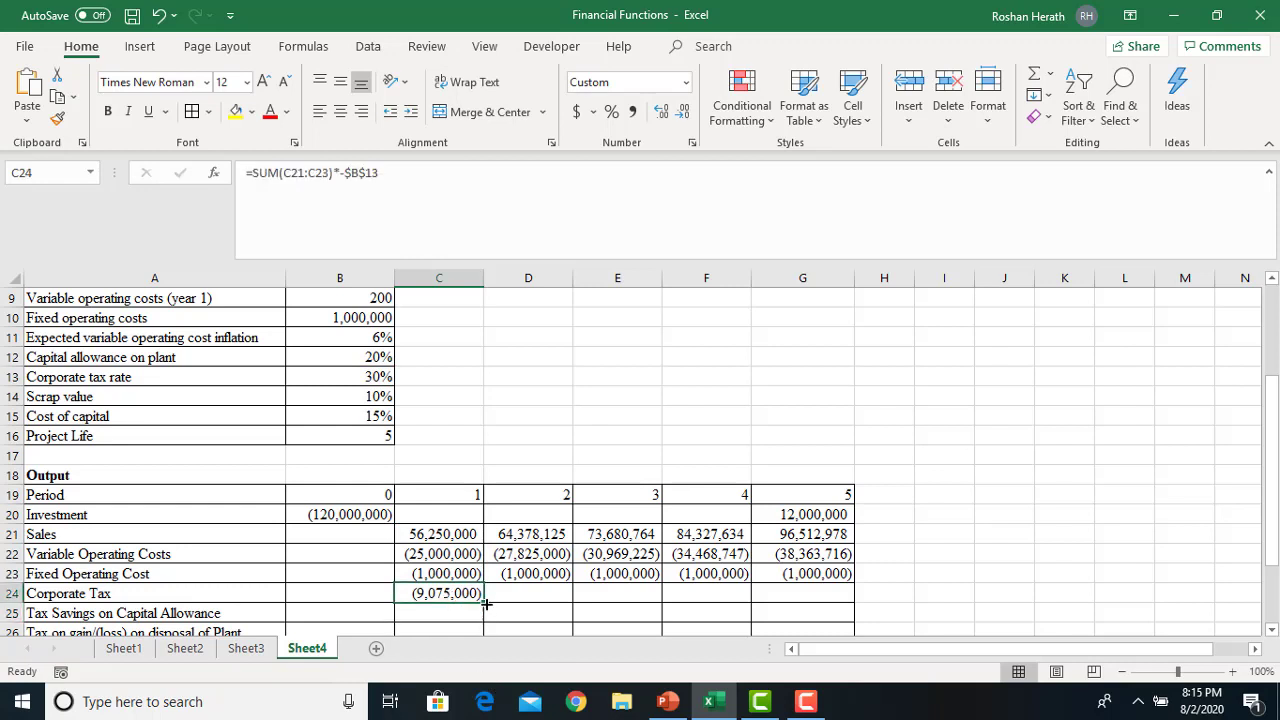
pyautogui.moveTo(486, 604); pyautogui.dragTo(818, 611)
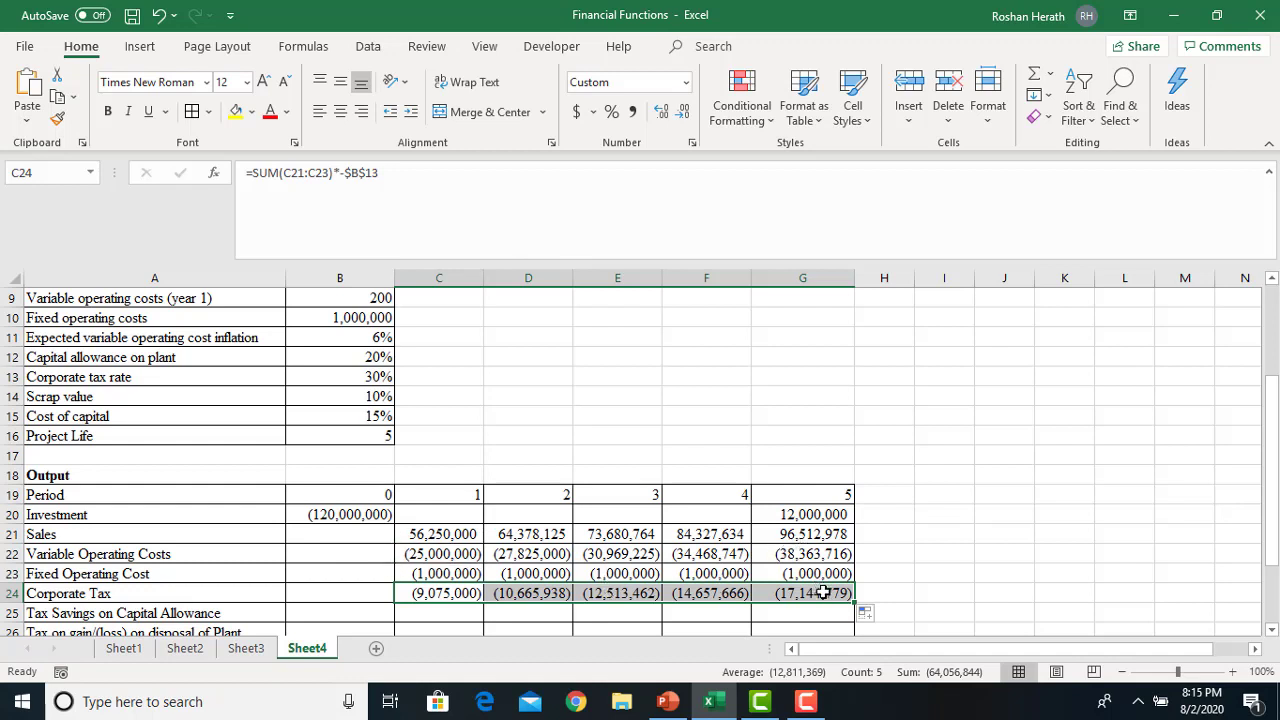
# - Enter =B3*B12 in C25 for period 1 Tax Savings on Capital Allowance, multiplying the initial investment by the capital allowance rate
pyautogui.moveTo(1275, 516); pyautogui.dragTo(1275, 556)
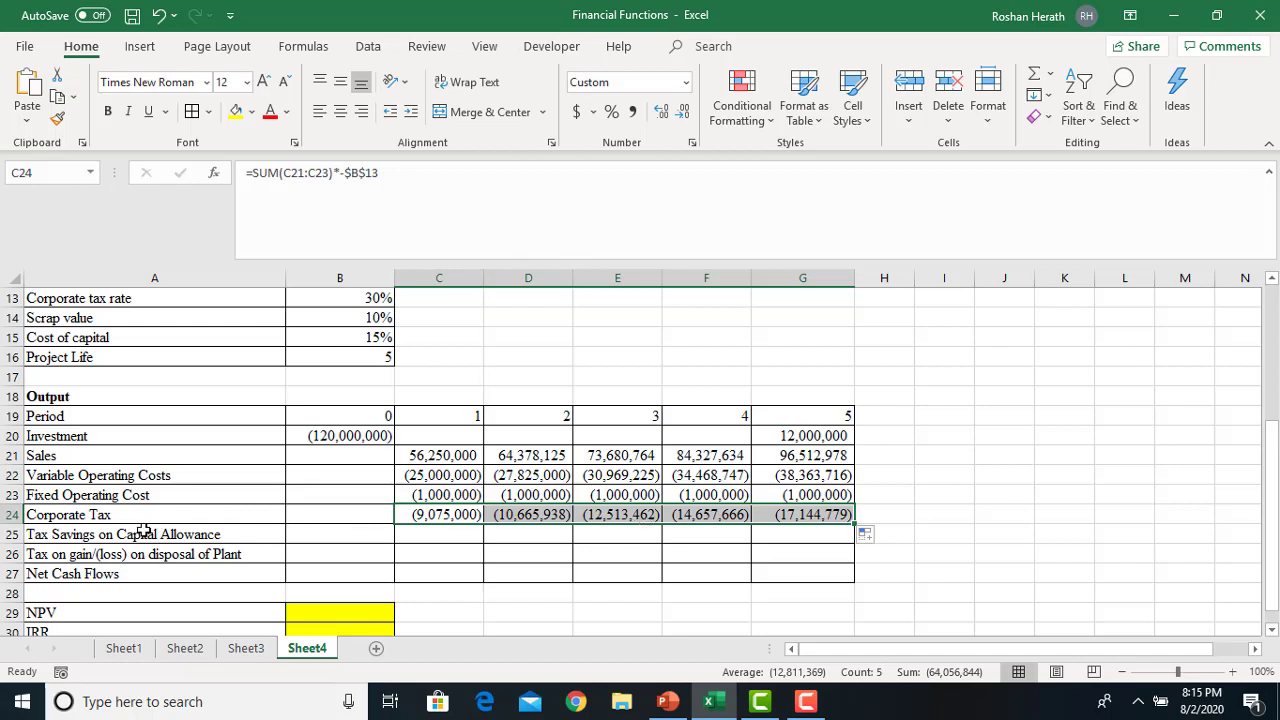
pyautogui.click(420, 532)
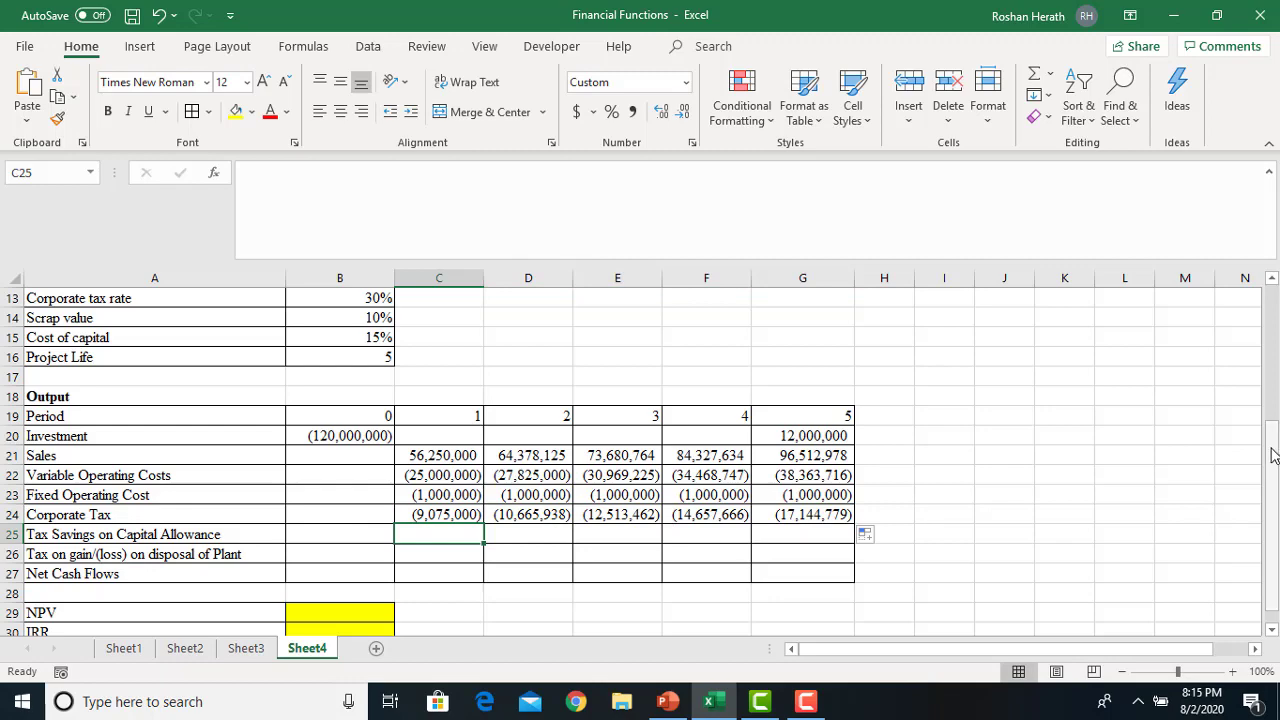
pyautogui.write('=')
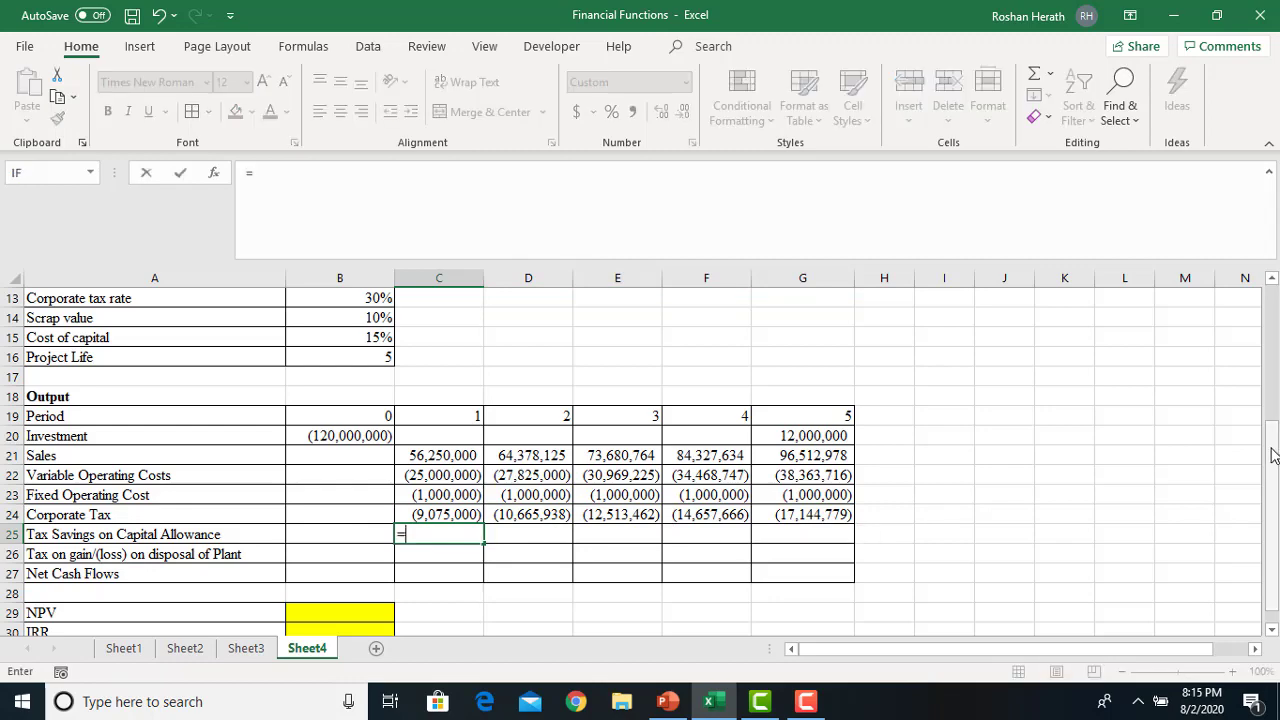
pyautogui.moveTo(1272, 455); pyautogui.dragTo(1258, 312)
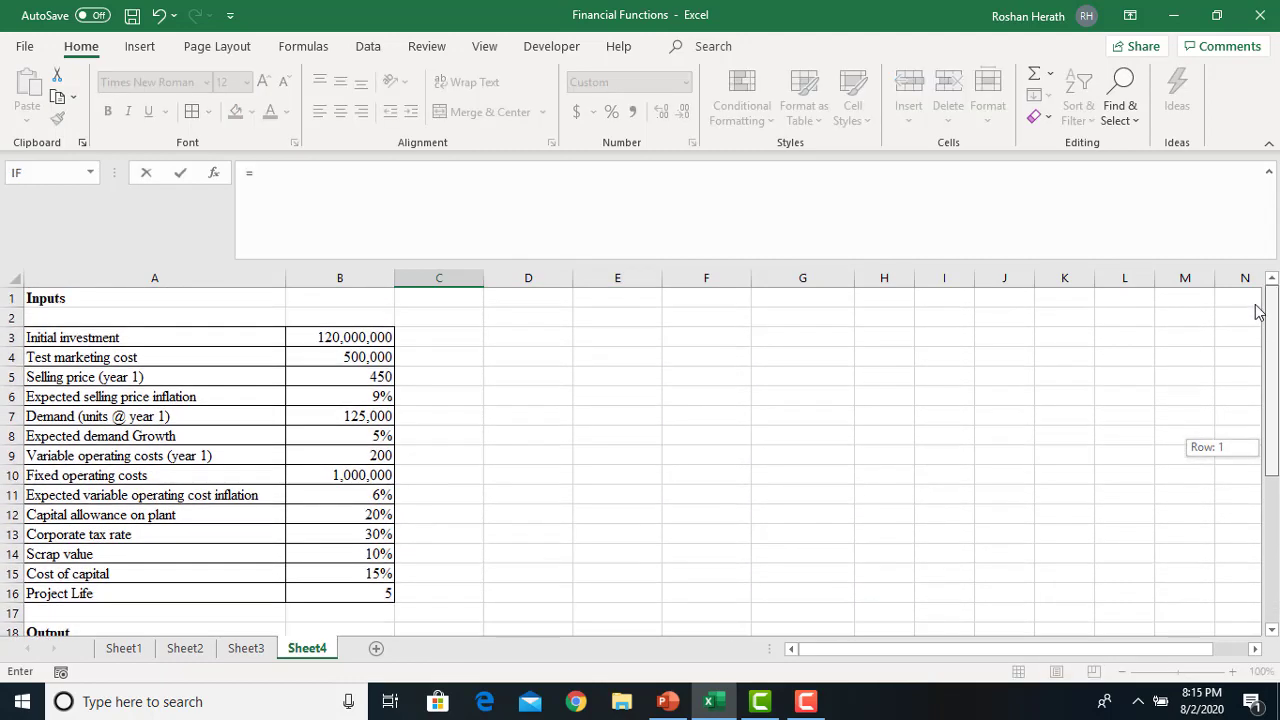
pyautogui.click(341, 335)
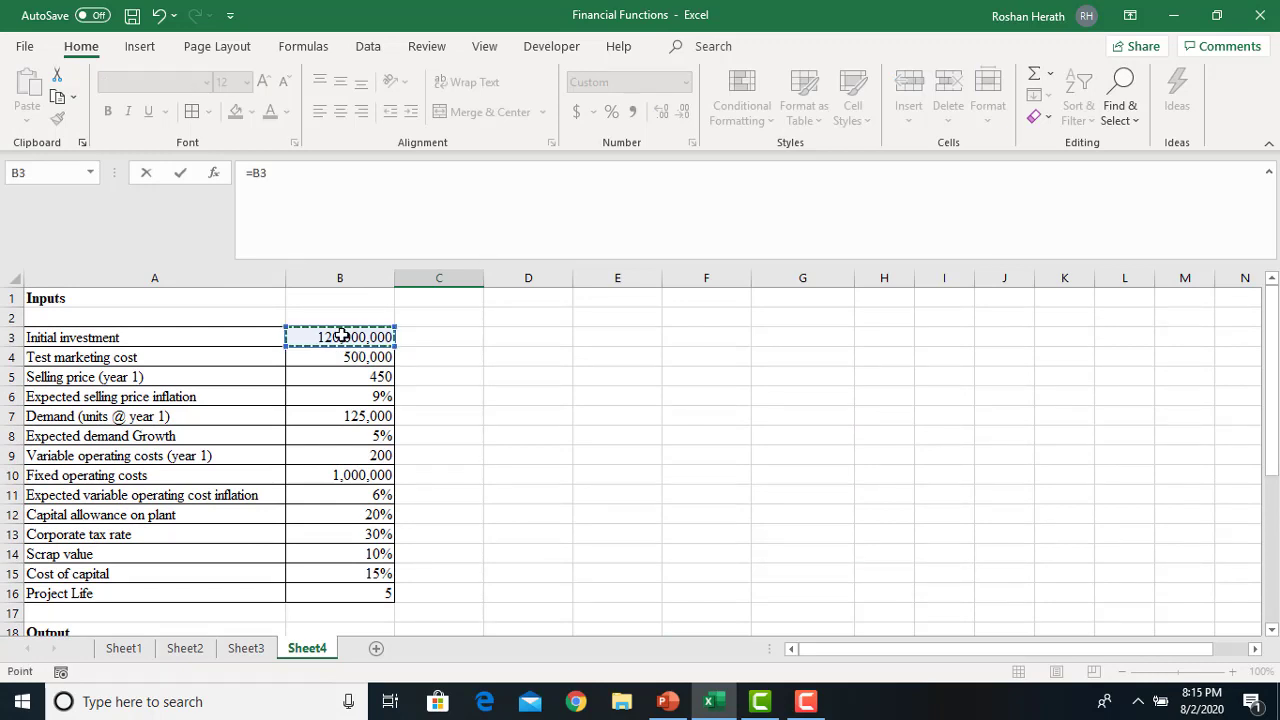
pyautogui.write('*')
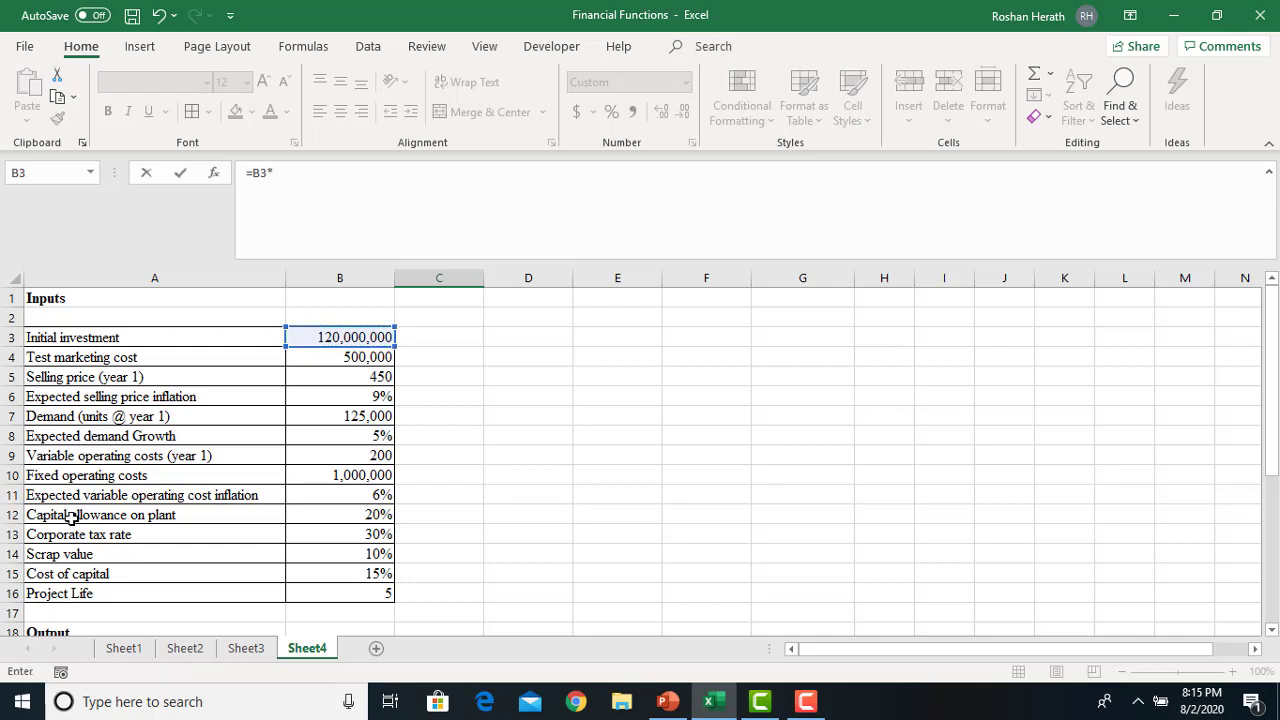
pyautogui.click(350, 512)
pyautogui.press('Return')
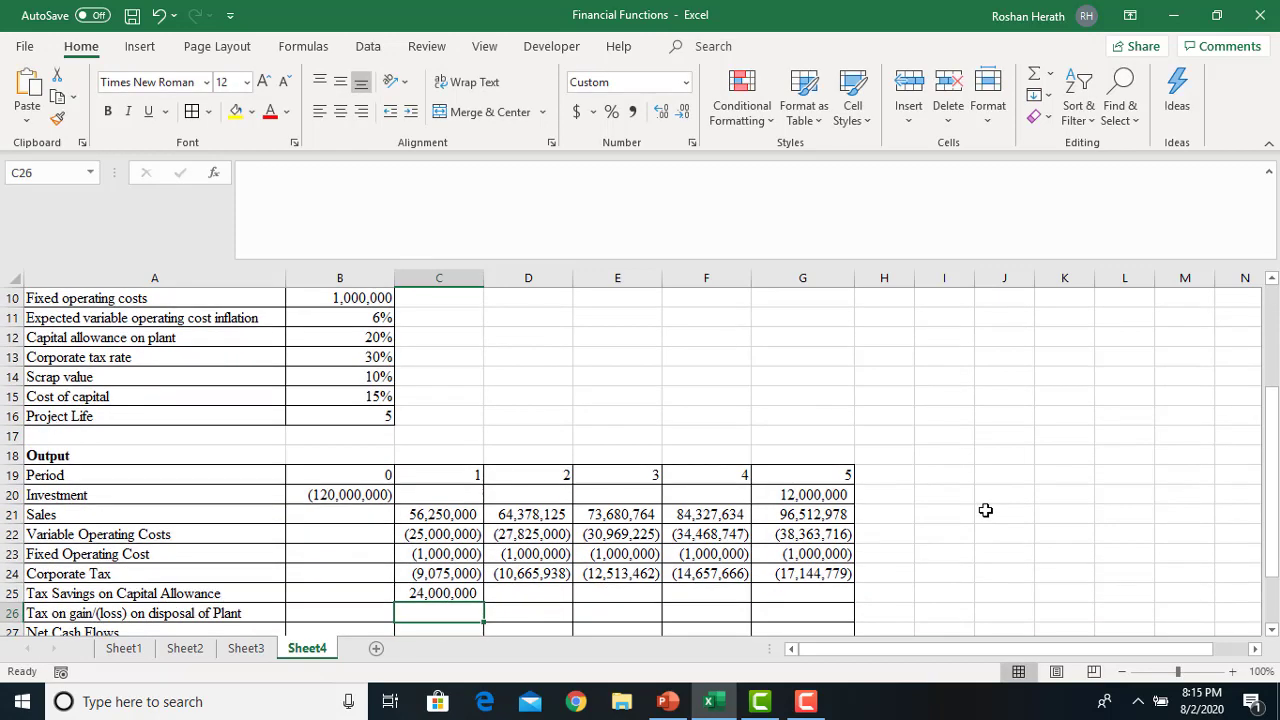
# - Extend the C25 formula to =(B3*B12)*B13, multiplying the bracketed capital allowance by the corporate tax rate
pyautogui.click(420, 593)
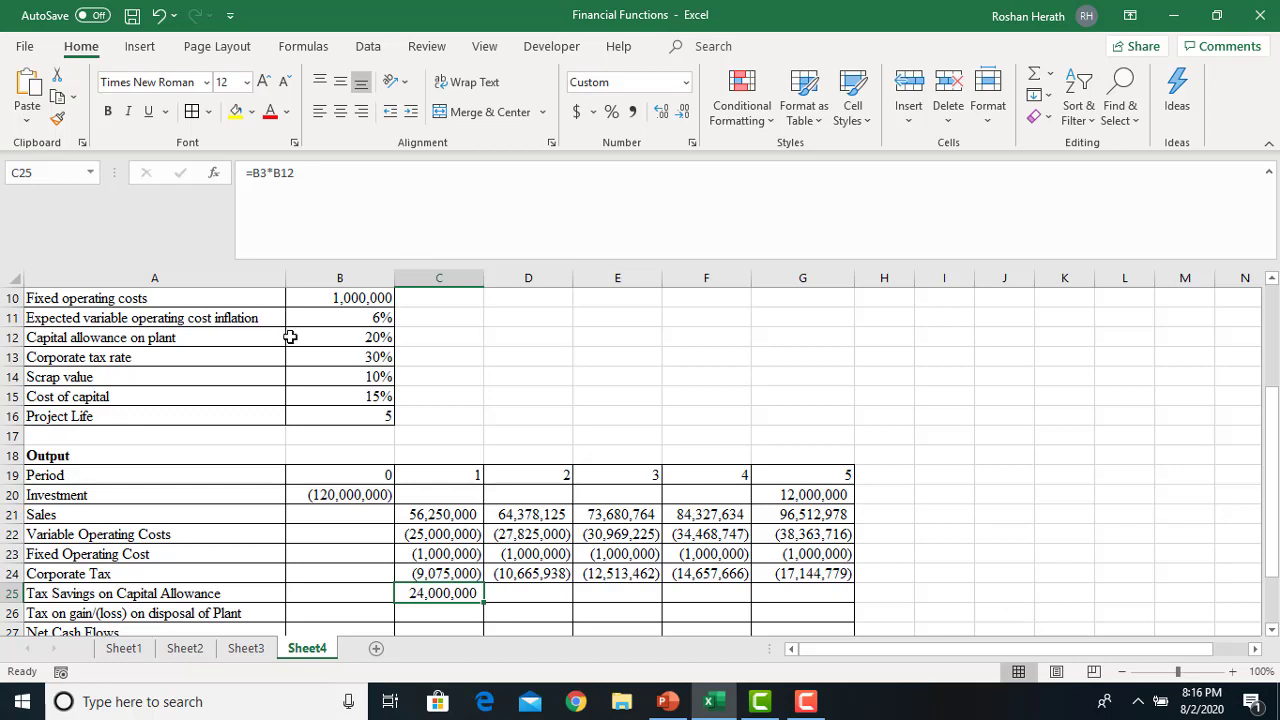
pyautogui.click(310, 184)
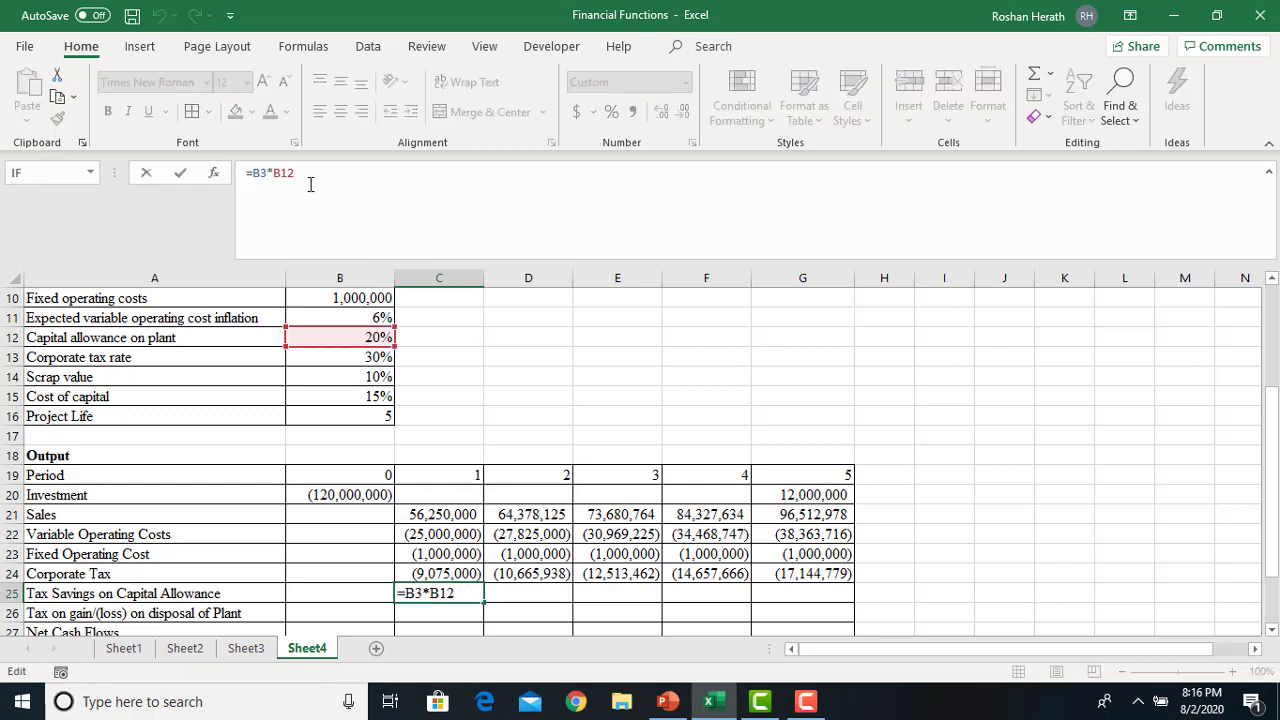
pyautogui.write(')')
pyautogui.click(255, 175)
pyautogui.write('(')
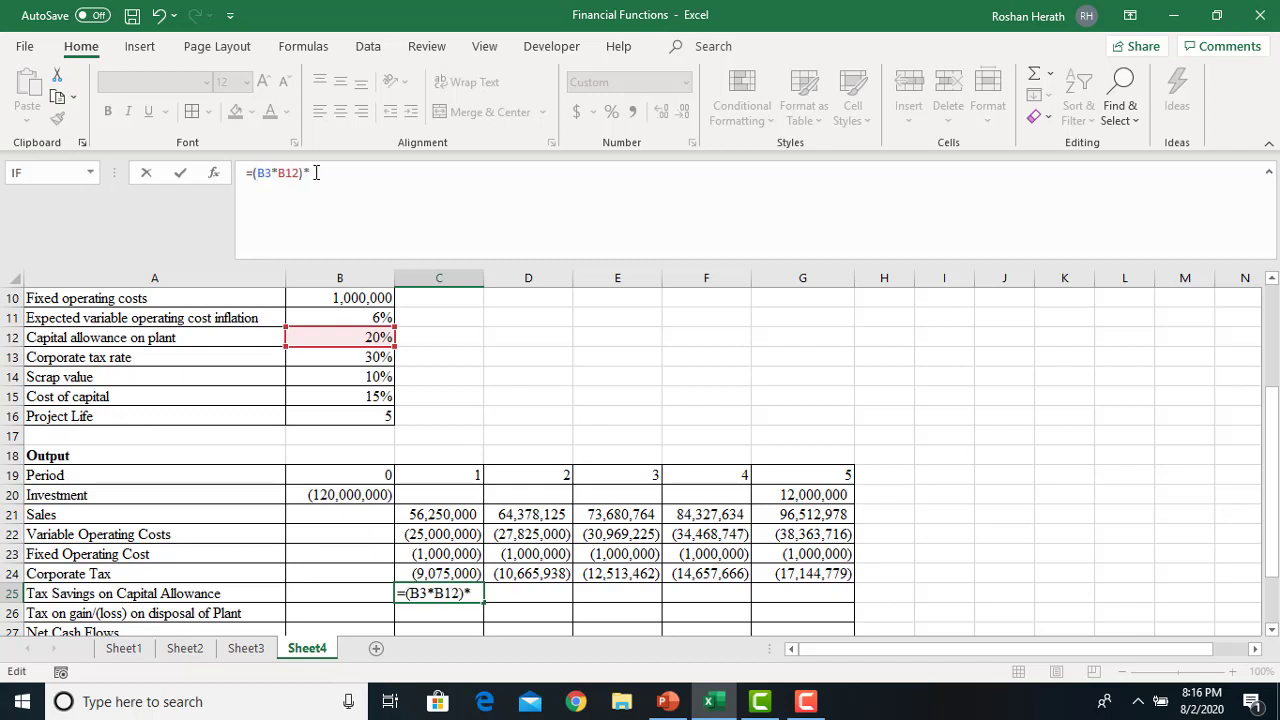
pyautogui.click(362, 360)
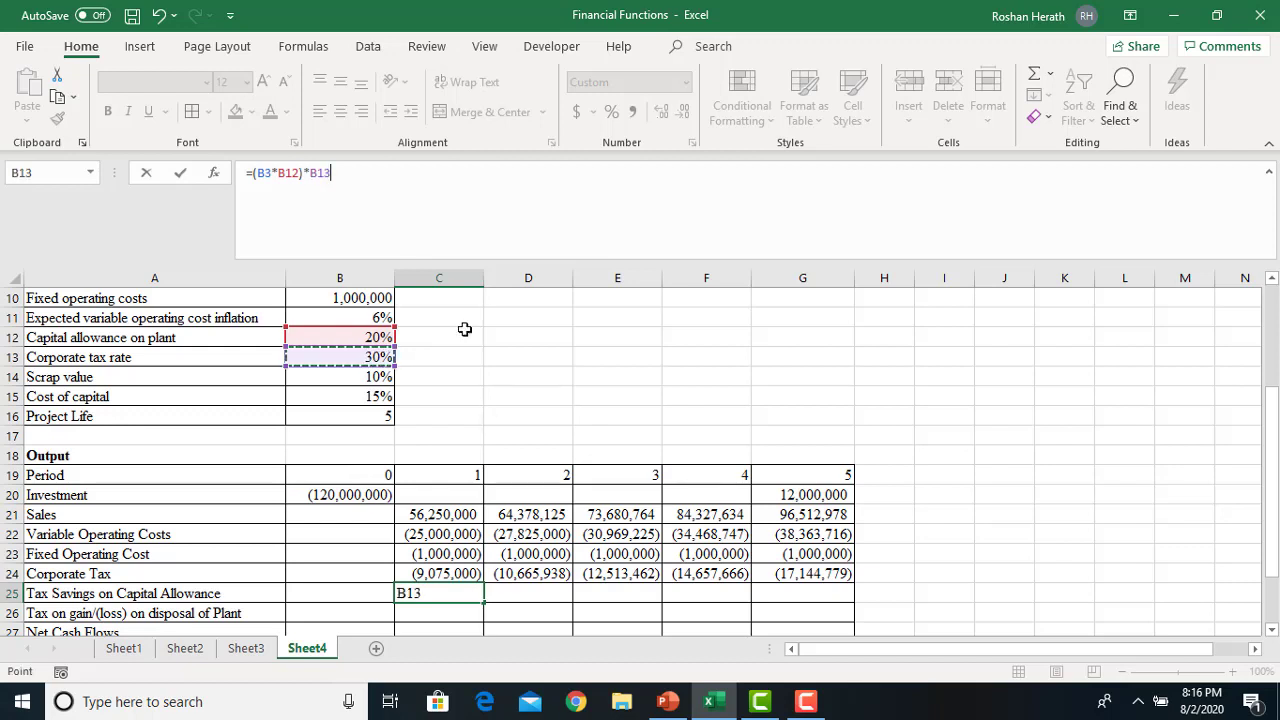
# - Make the C25 references absolute as =($B$3*$B$12)*$B$13 and copy the formula across to period 5 in G25
pyautogui.click(265, 172)
pyautogui.press('F4')
pyautogui.click(306, 173)
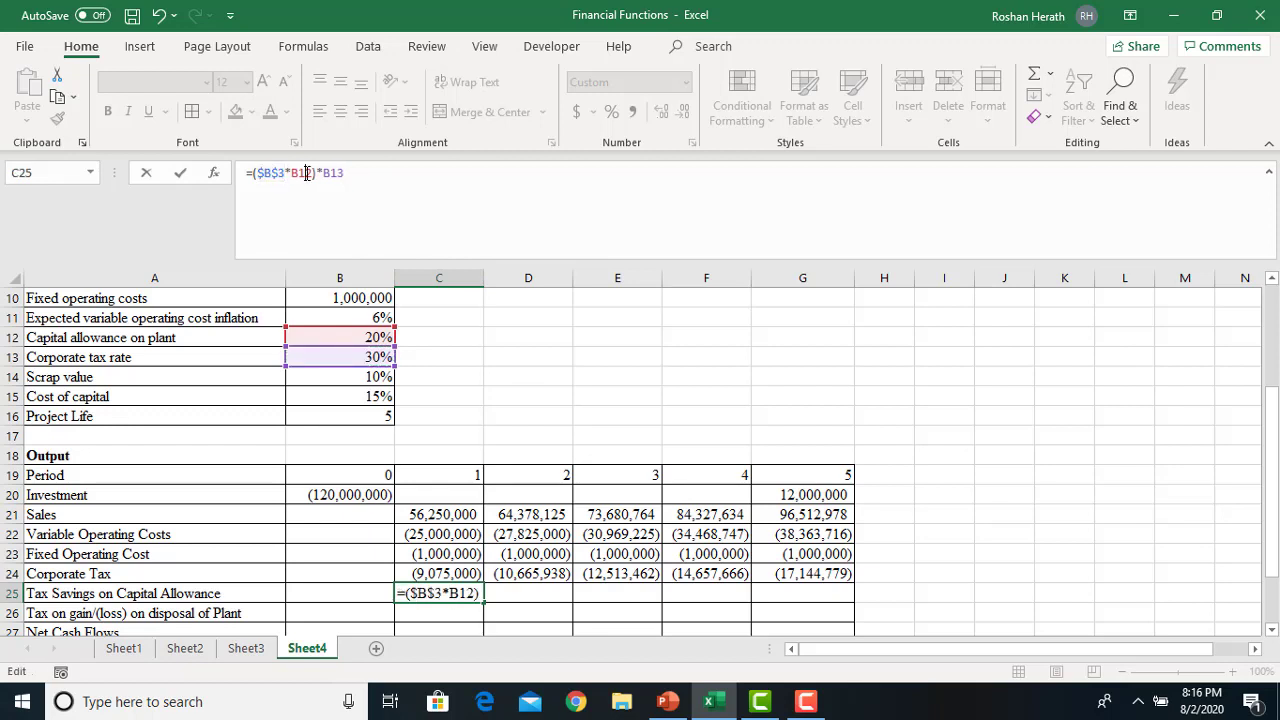
pyautogui.press('F4')
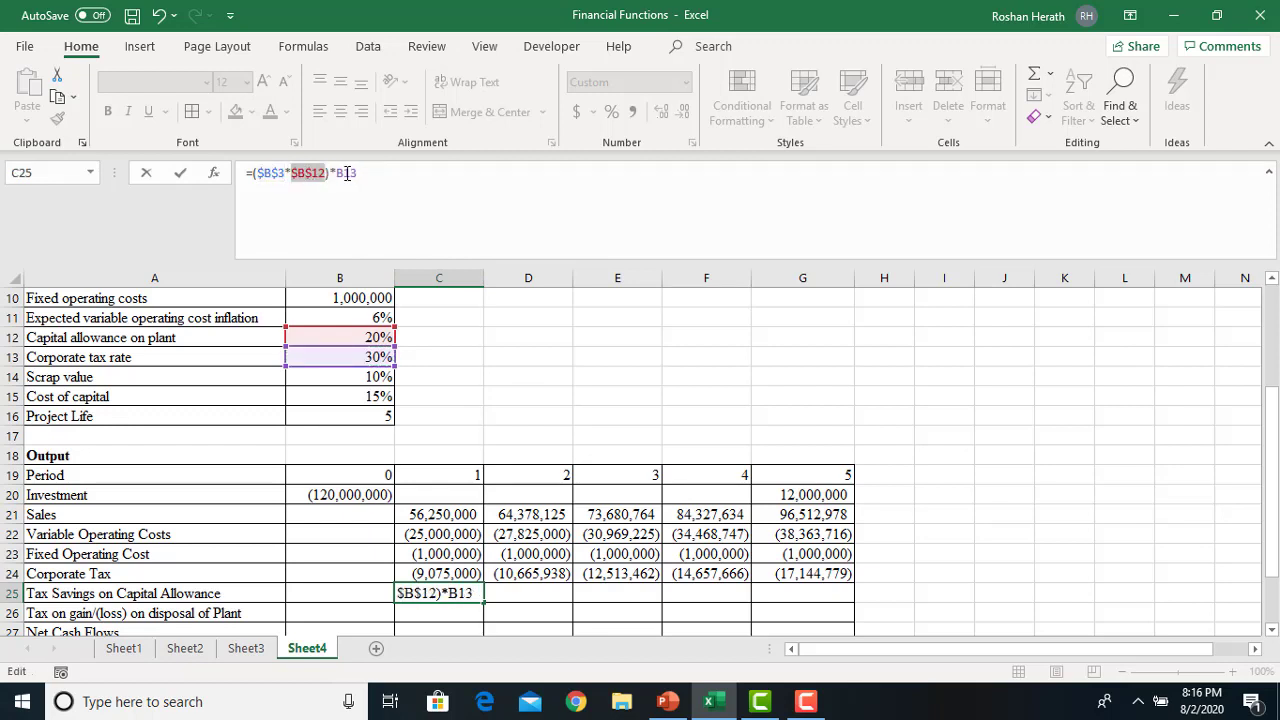
pyautogui.click(352, 173)
pyautogui.press('F4')
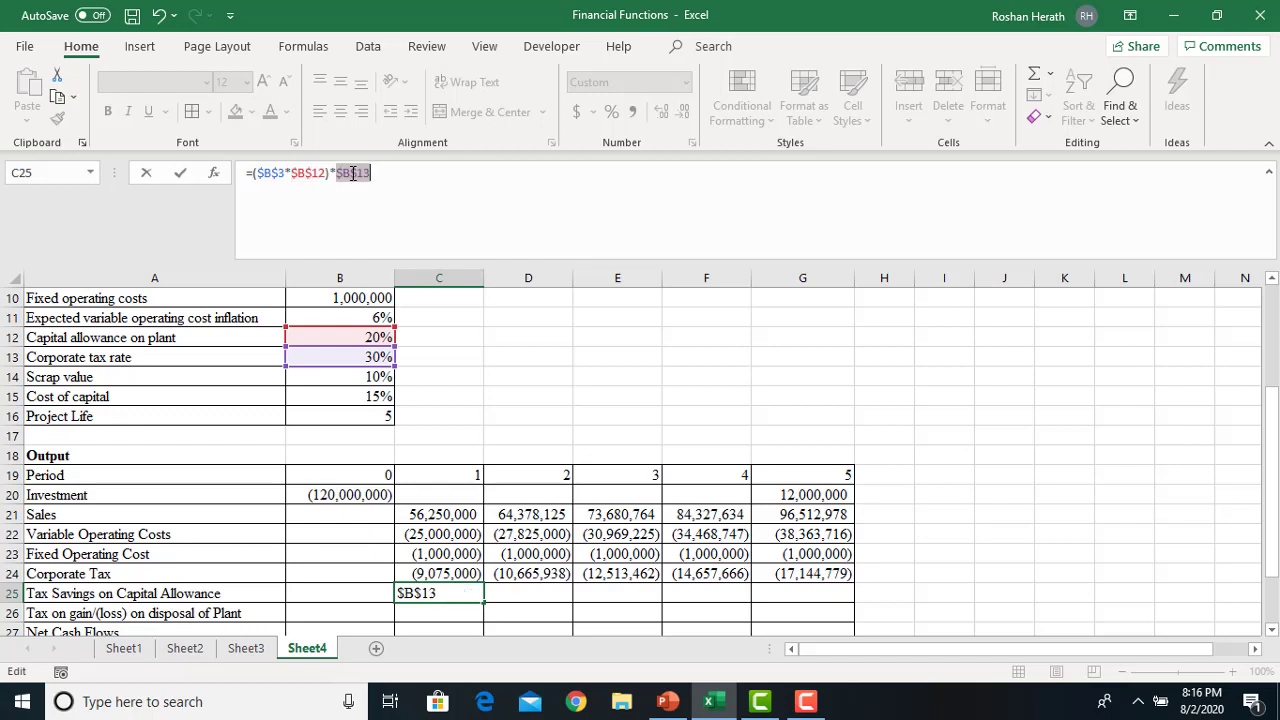
pyautogui.click(412, 173)
pyautogui.press('Return')
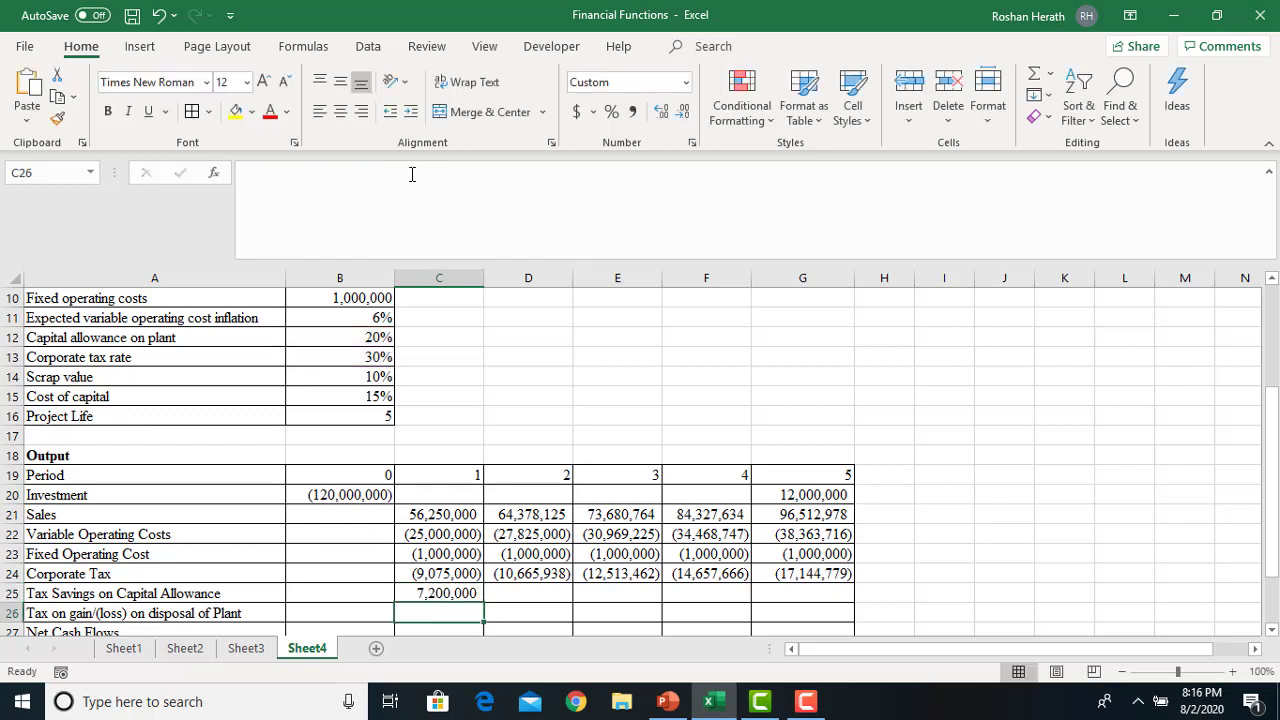
pyautogui.click(443, 594)
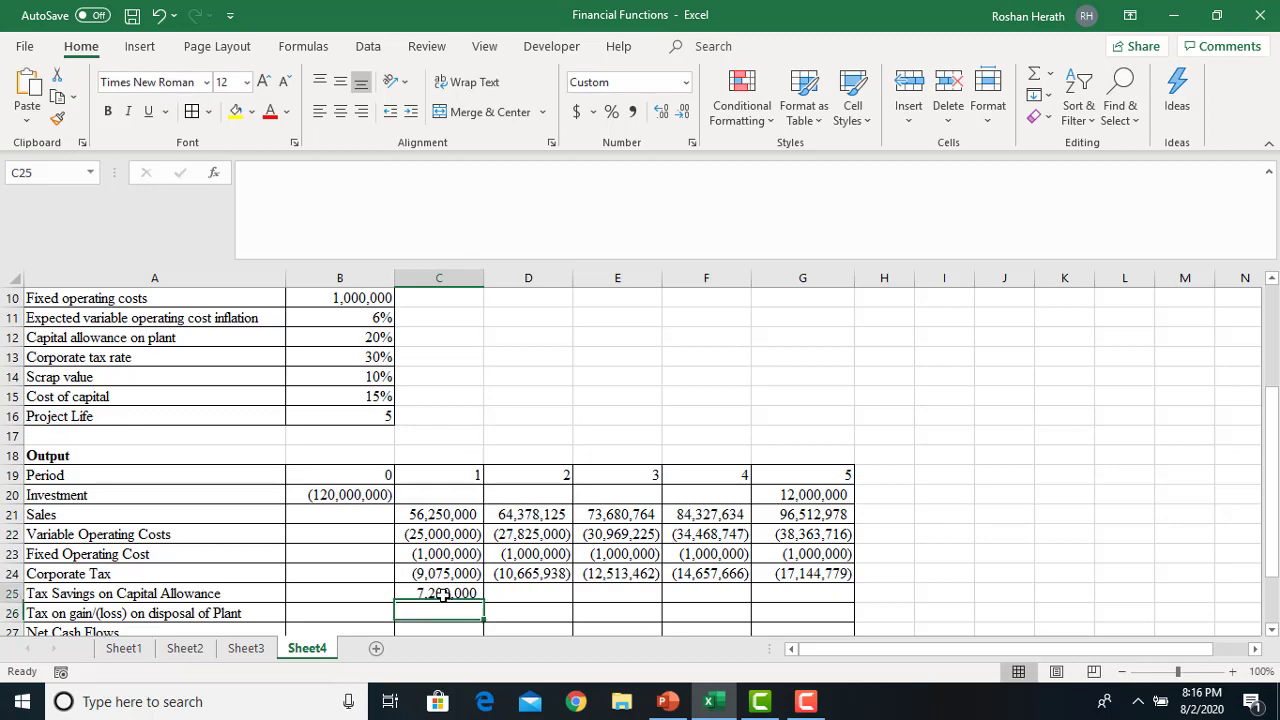
pyautogui.moveTo(484, 603); pyautogui.dragTo(853, 612)
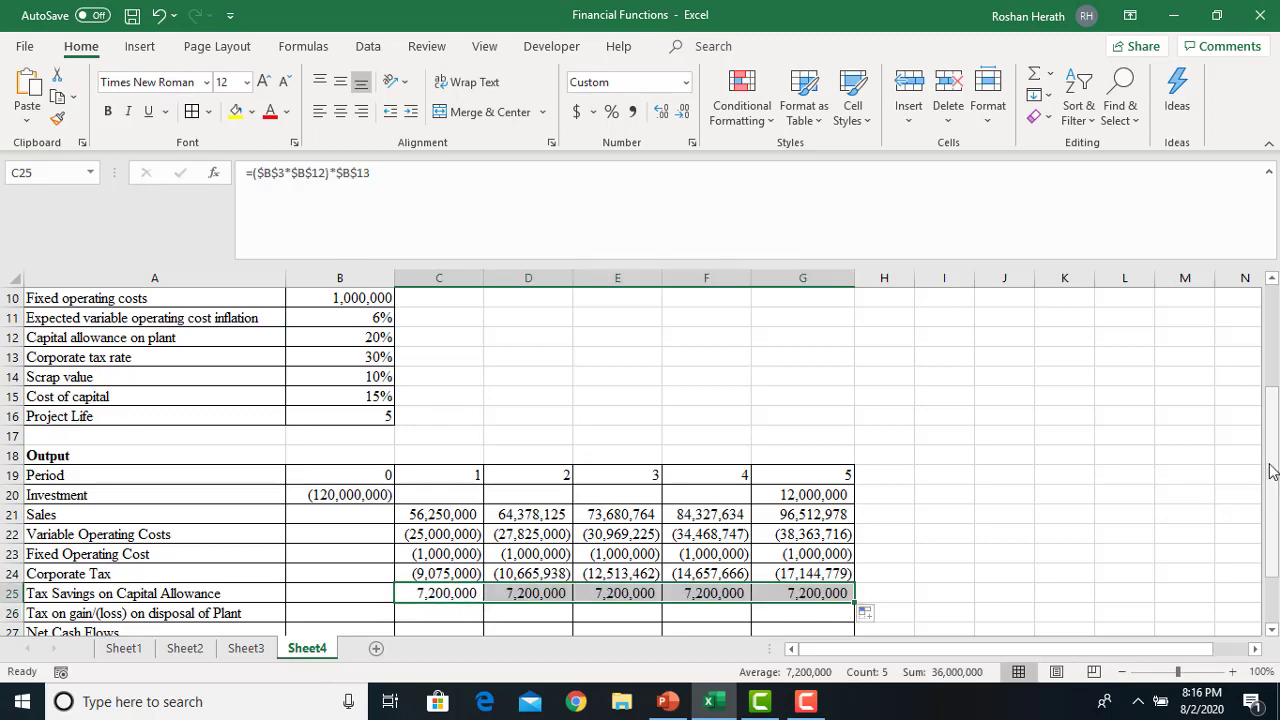
# - Enter the label Sales Proceeds in J20, beside the output table, for working out the tax on the plant disposal
pyautogui.moveTo(1272, 471); pyautogui.dragTo(1272, 540)
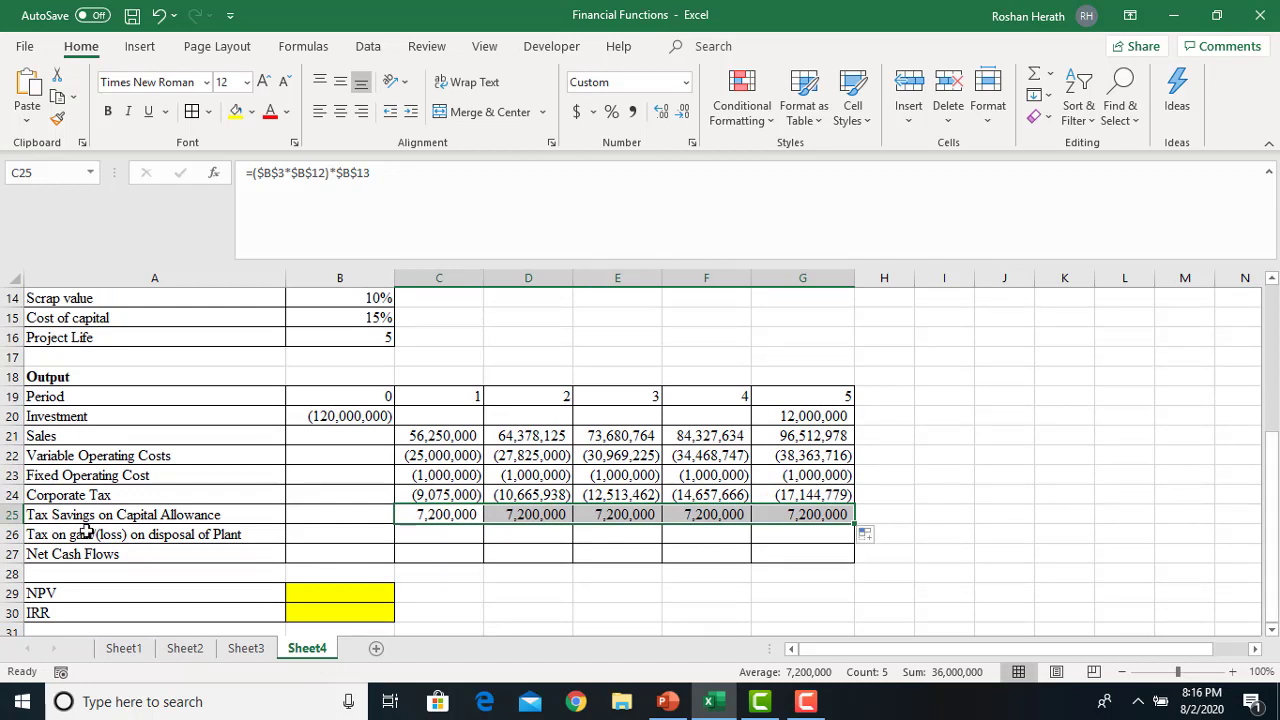
pyautogui.click(57, 535)
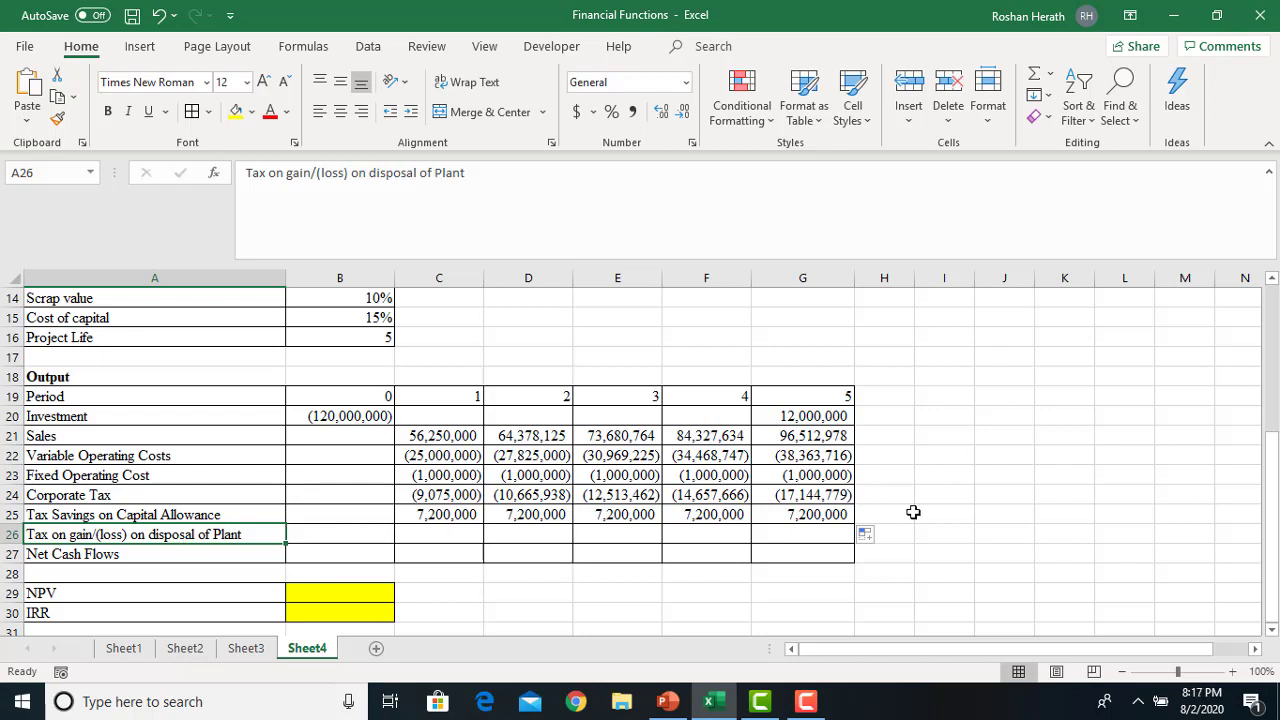
pyautogui.click(997, 416)
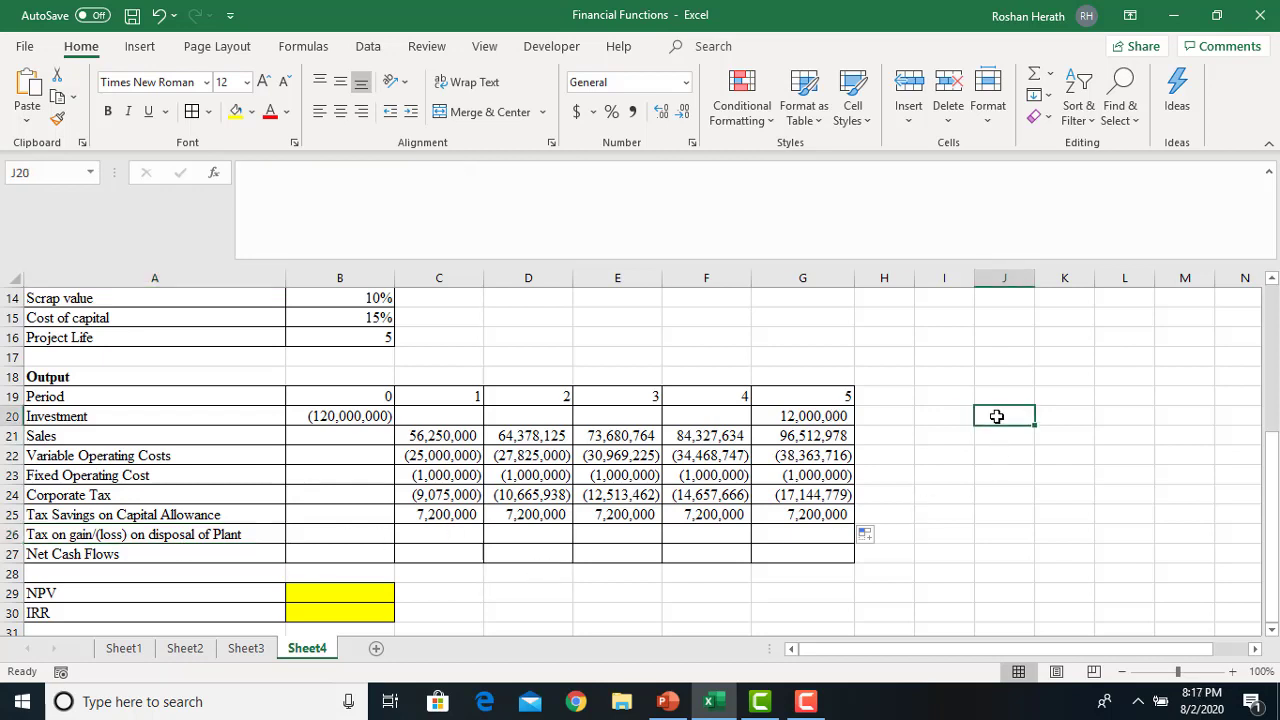
pyautogui.write('Sales')
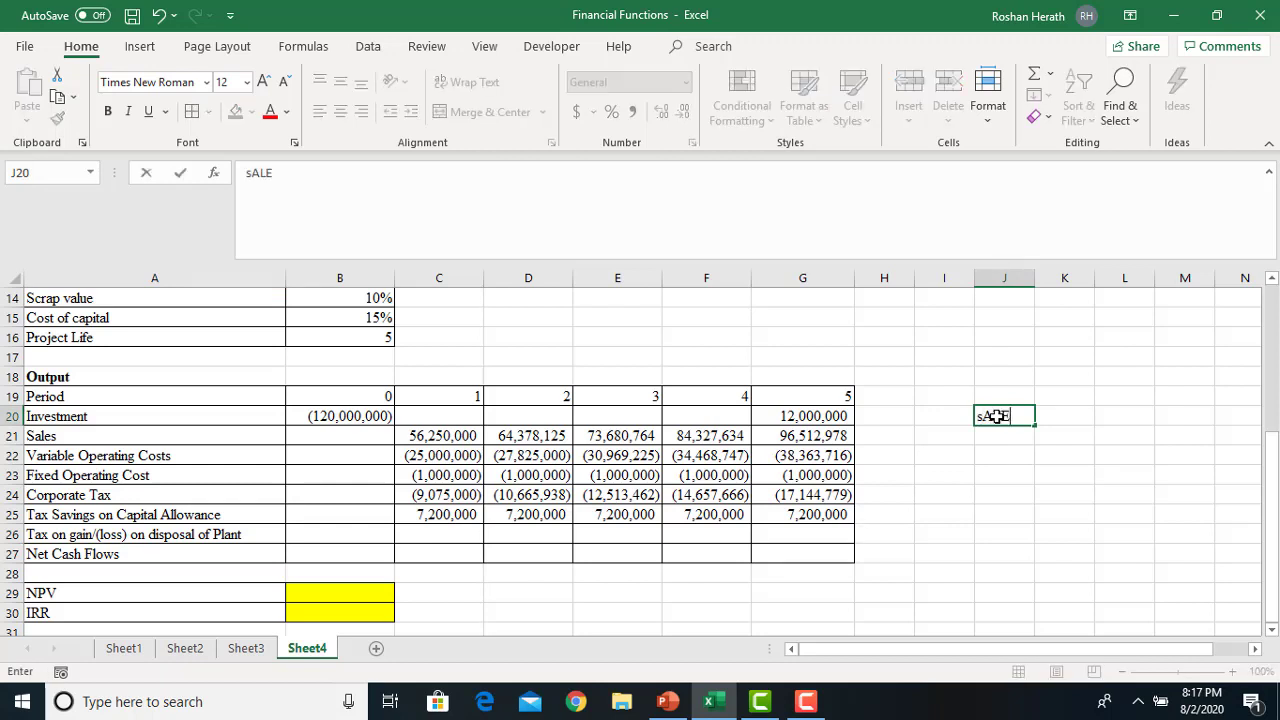
pyautogui.write(' Proceeds')
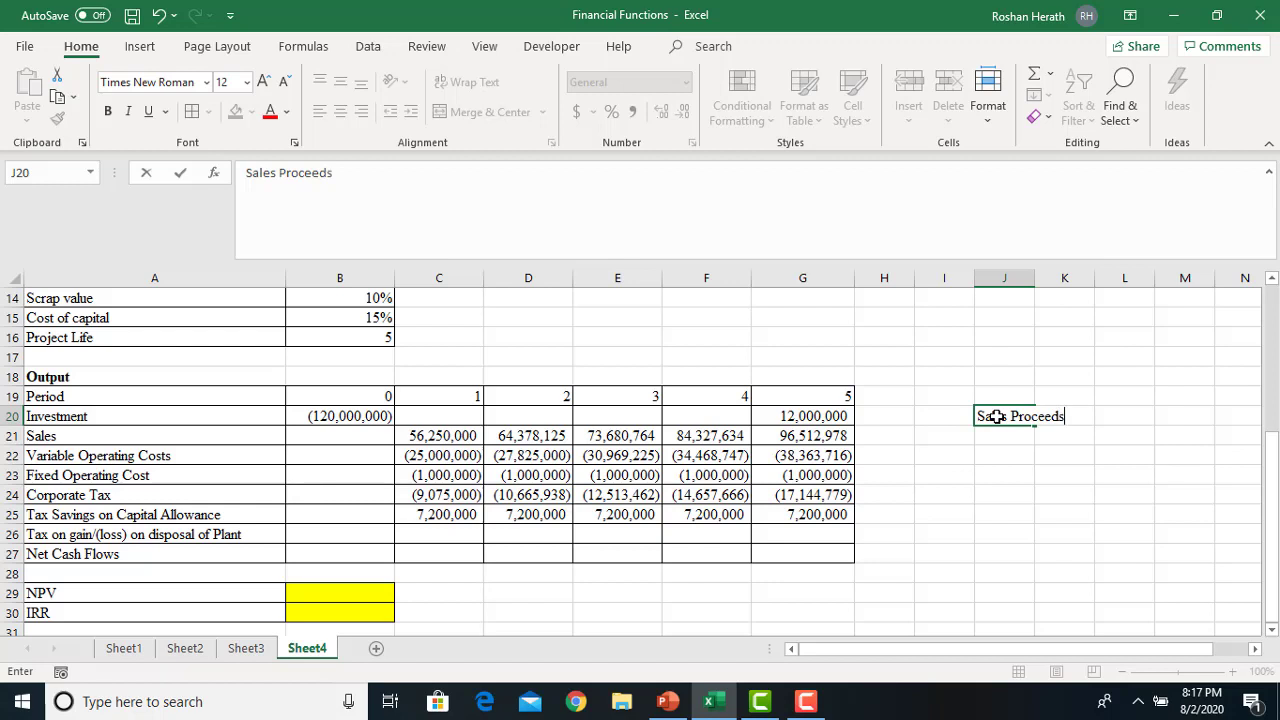
pyautogui.click(1118, 454)
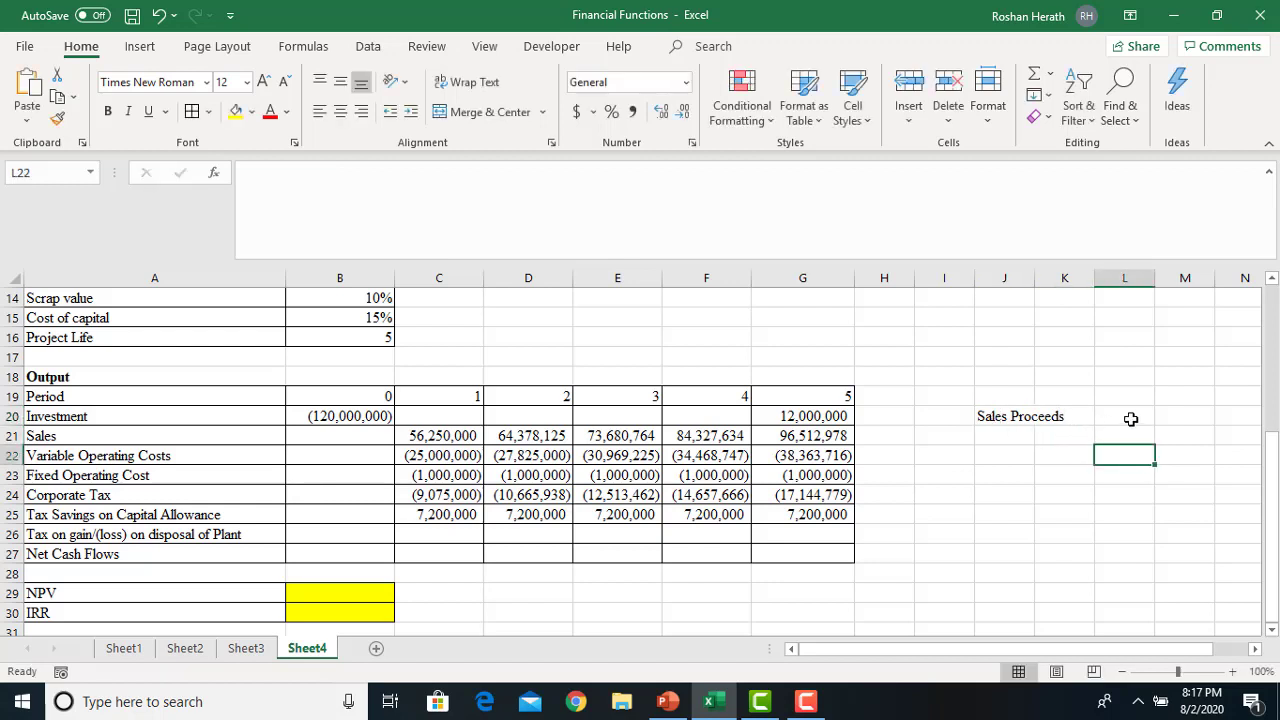
# - Enter 12000000 in L20 as the sales proceeds and format it with thousands separators and no decimals
pyautogui.click(1130, 418)
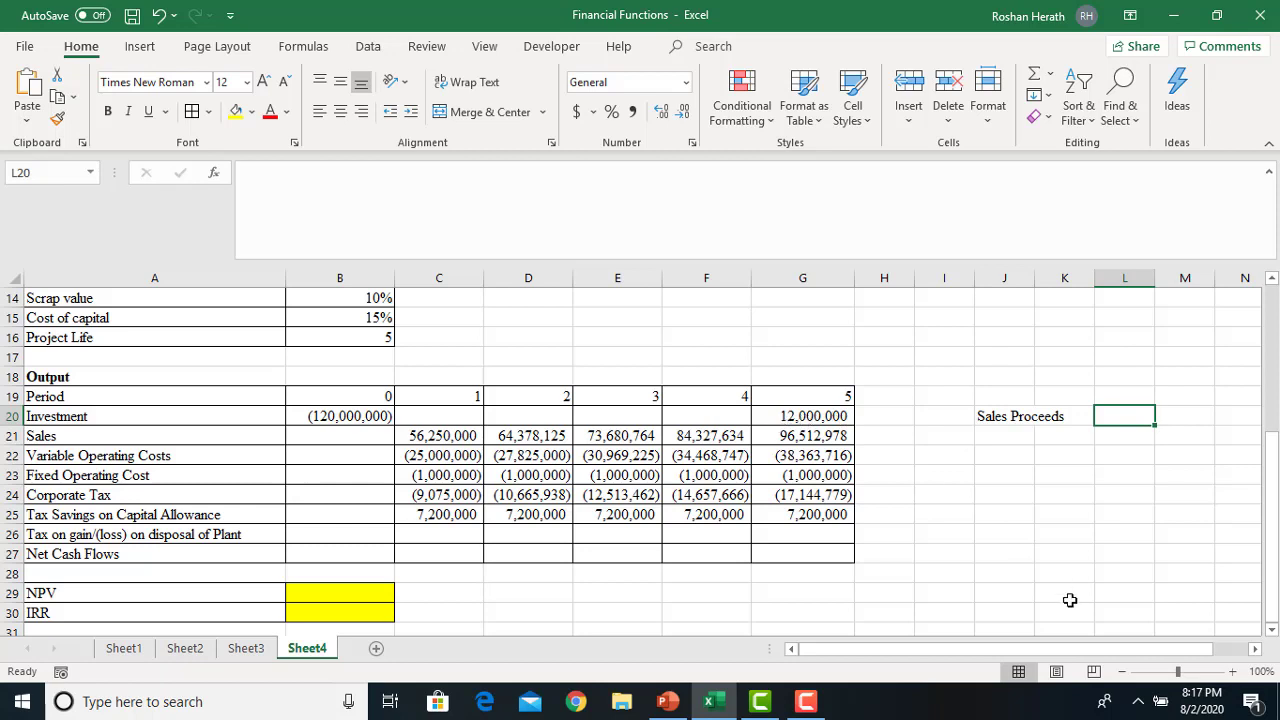
pyautogui.write('12000000')
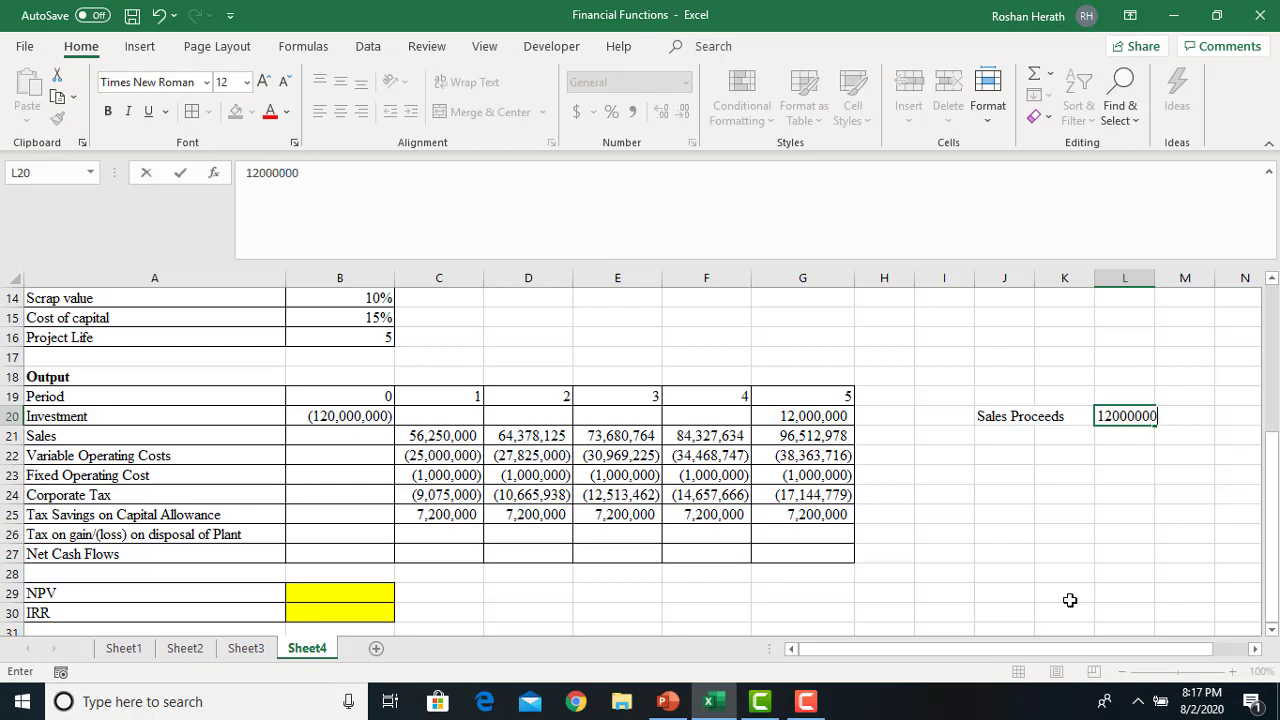
pyautogui.press('Return')
pyautogui.click(1117, 413)
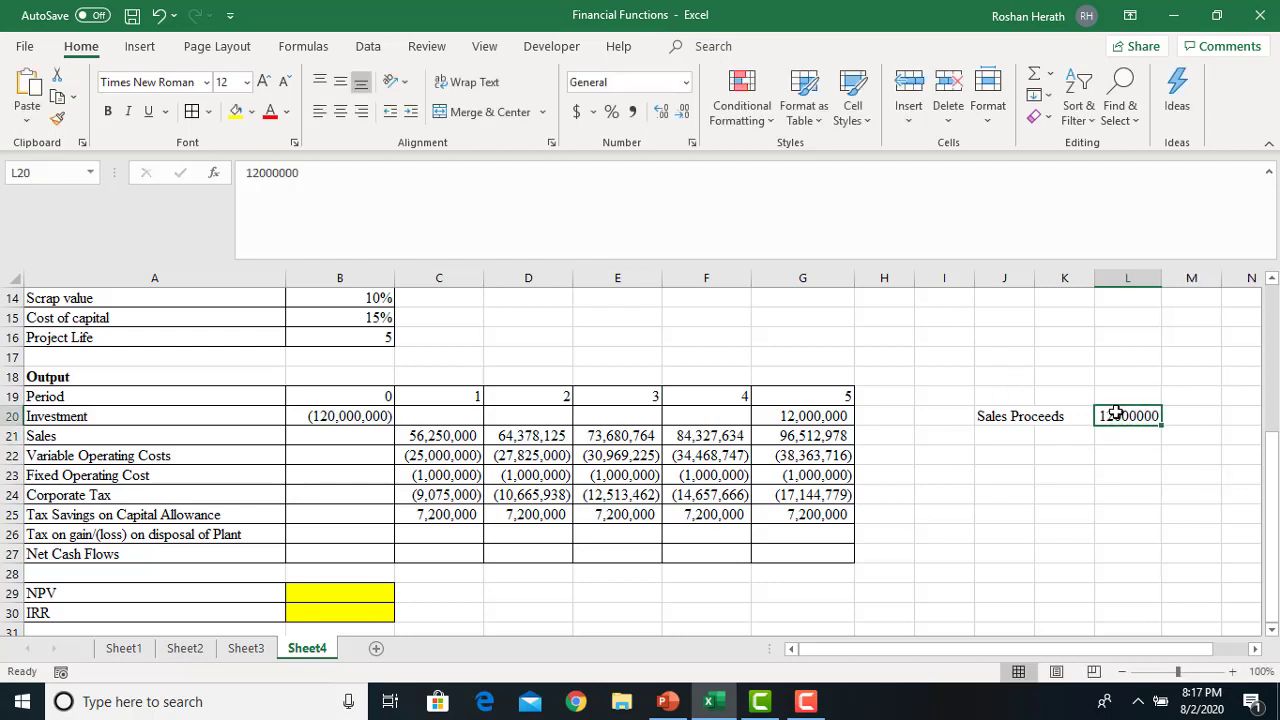
pyautogui.click(632, 111)
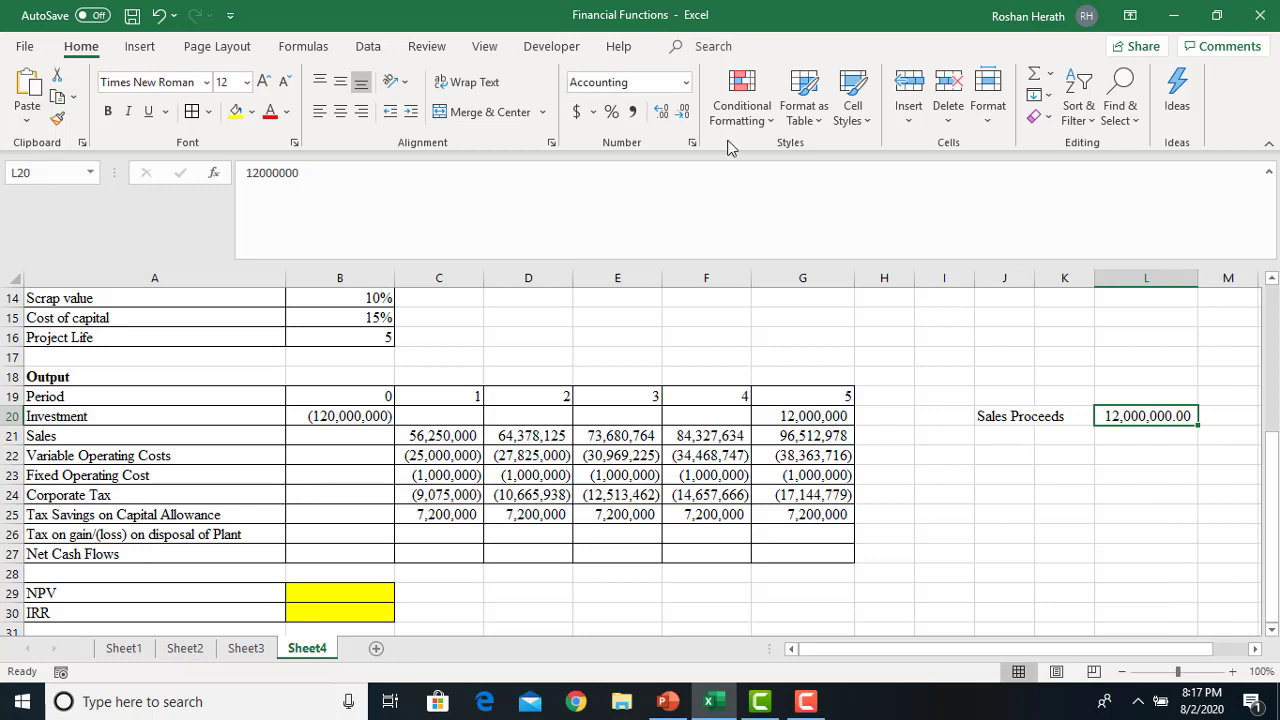
pyautogui.doubleClick(683, 111)
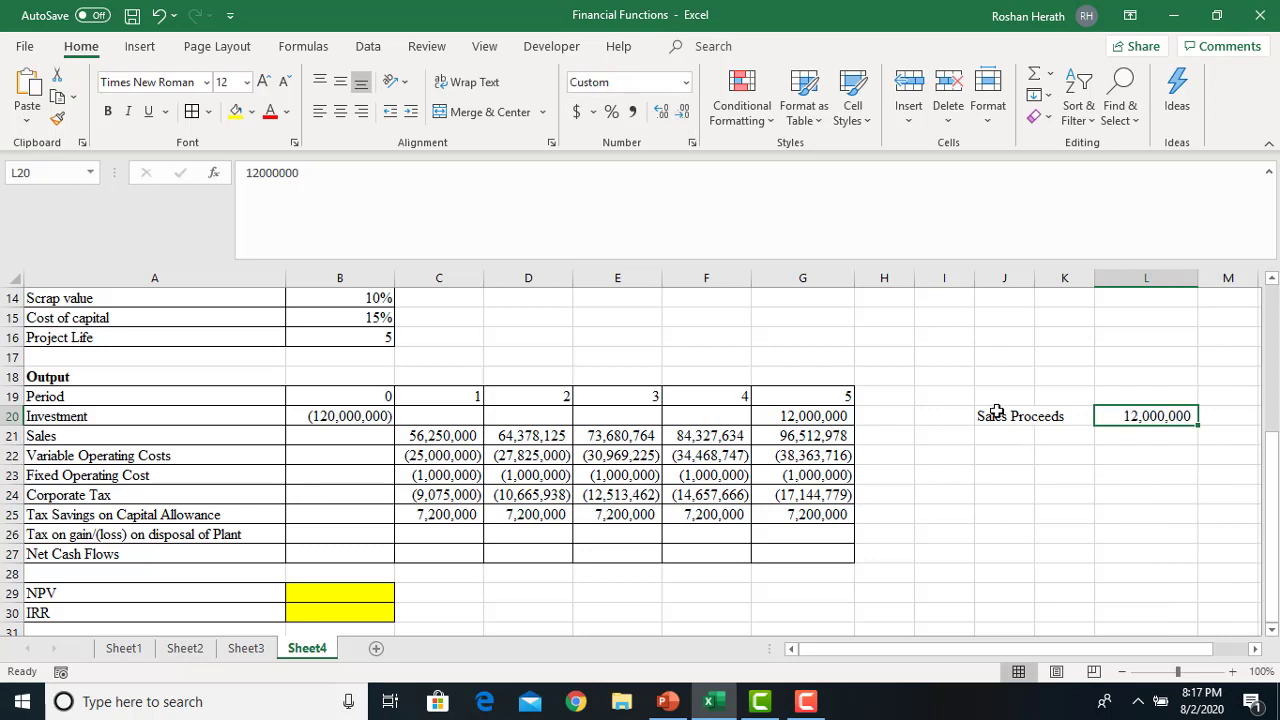
# - Enter the label Carrying Amount of the Plant in J21 below Sales Proceeds and widen column K to fit it
pyautogui.click(990, 440)
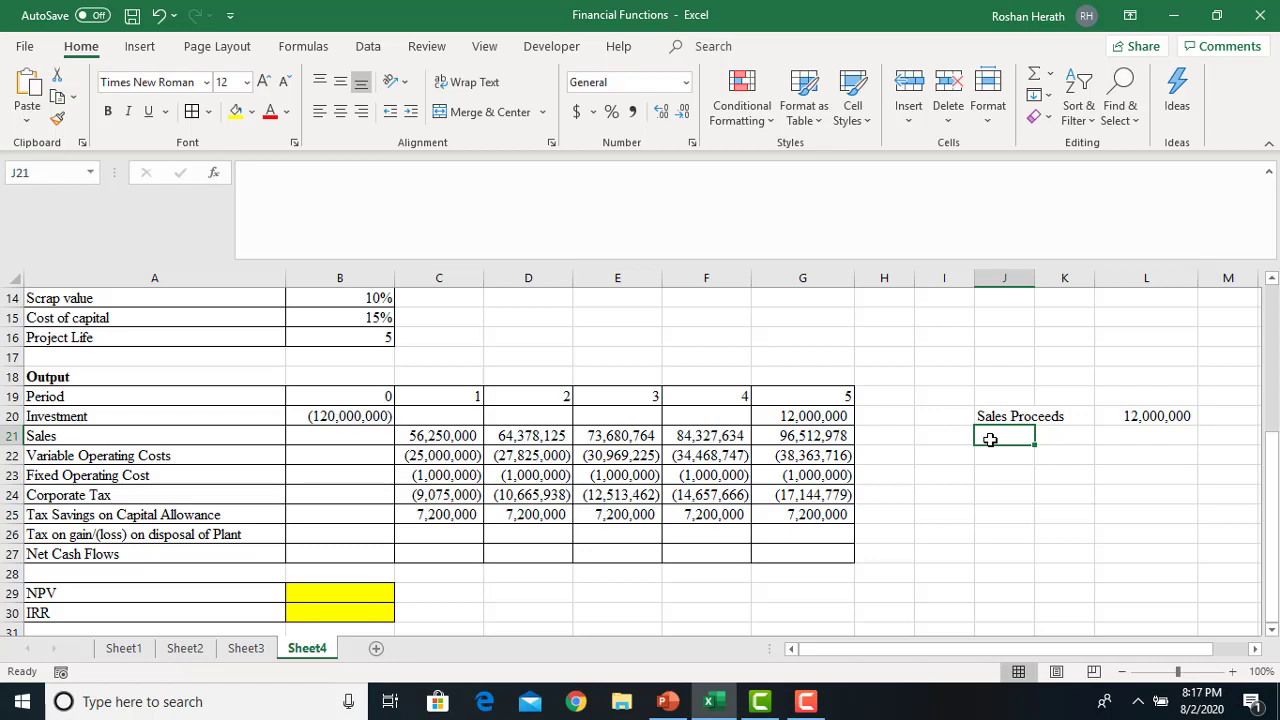
pyautogui.write('Ca')
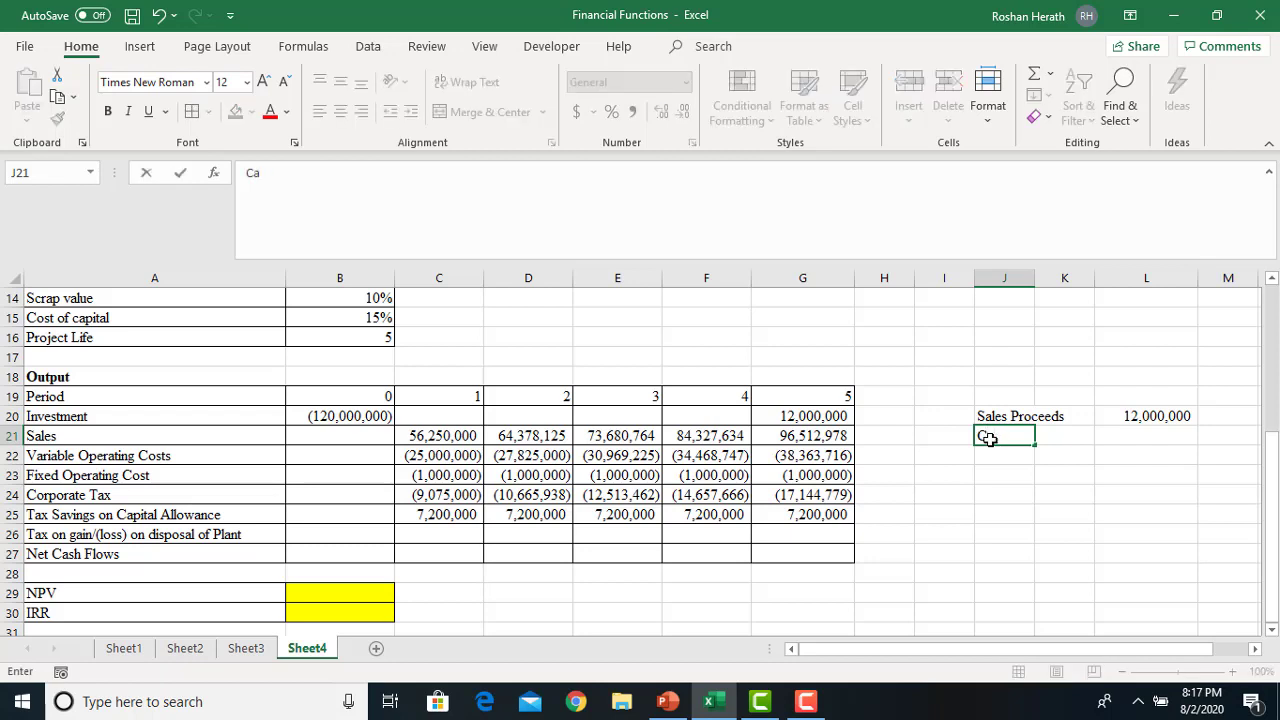
pyautogui.write('rrying Amou')
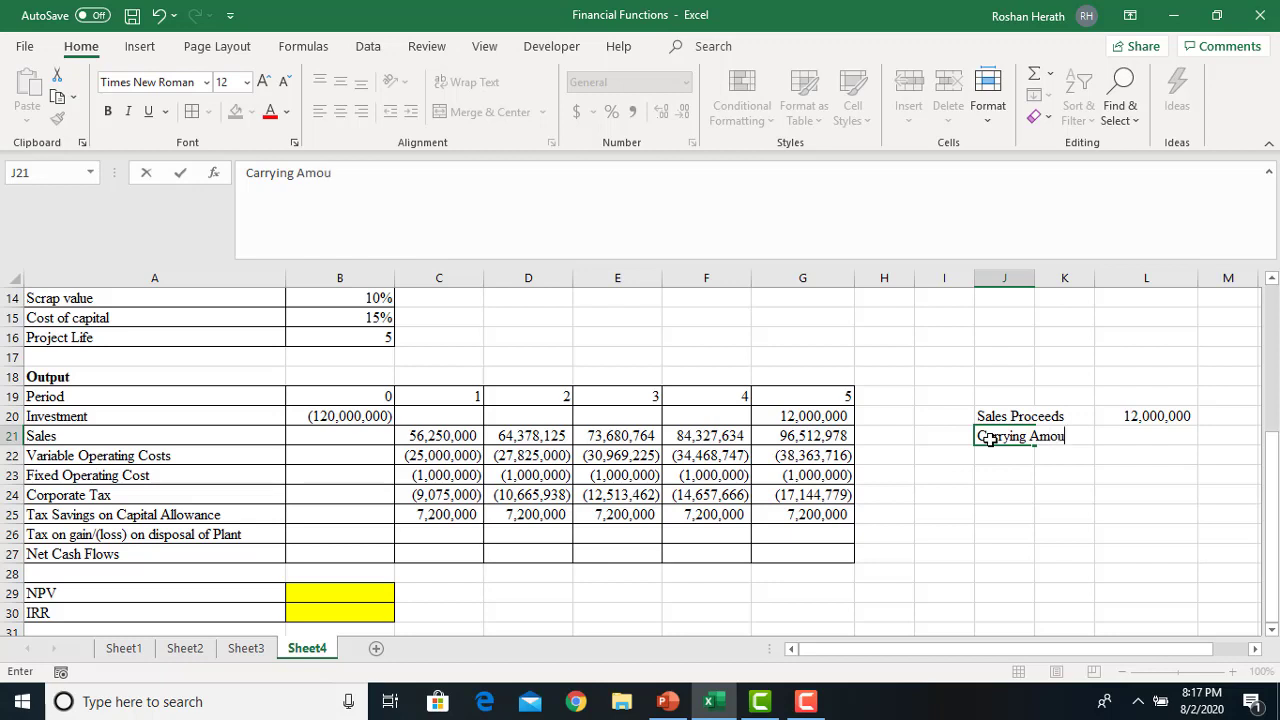
pyautogui.write('nt of the P')
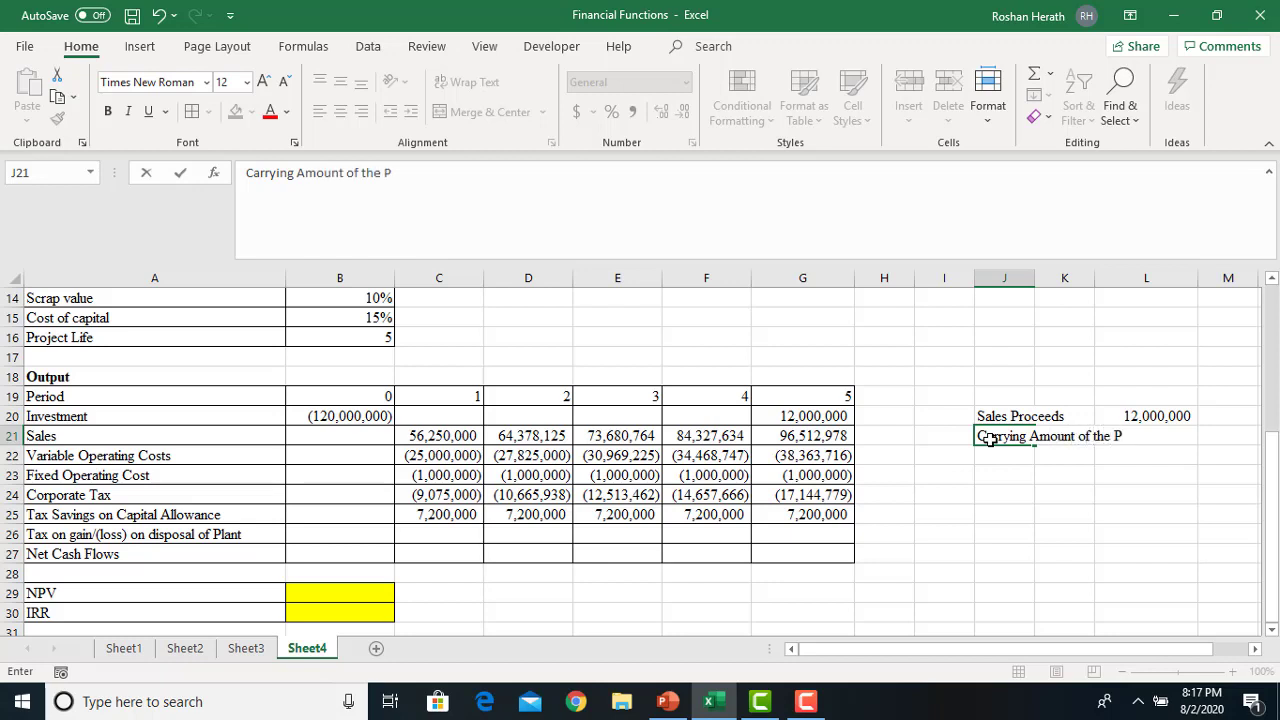
pyautogui.write('lant')
pyautogui.click(1087, 478)
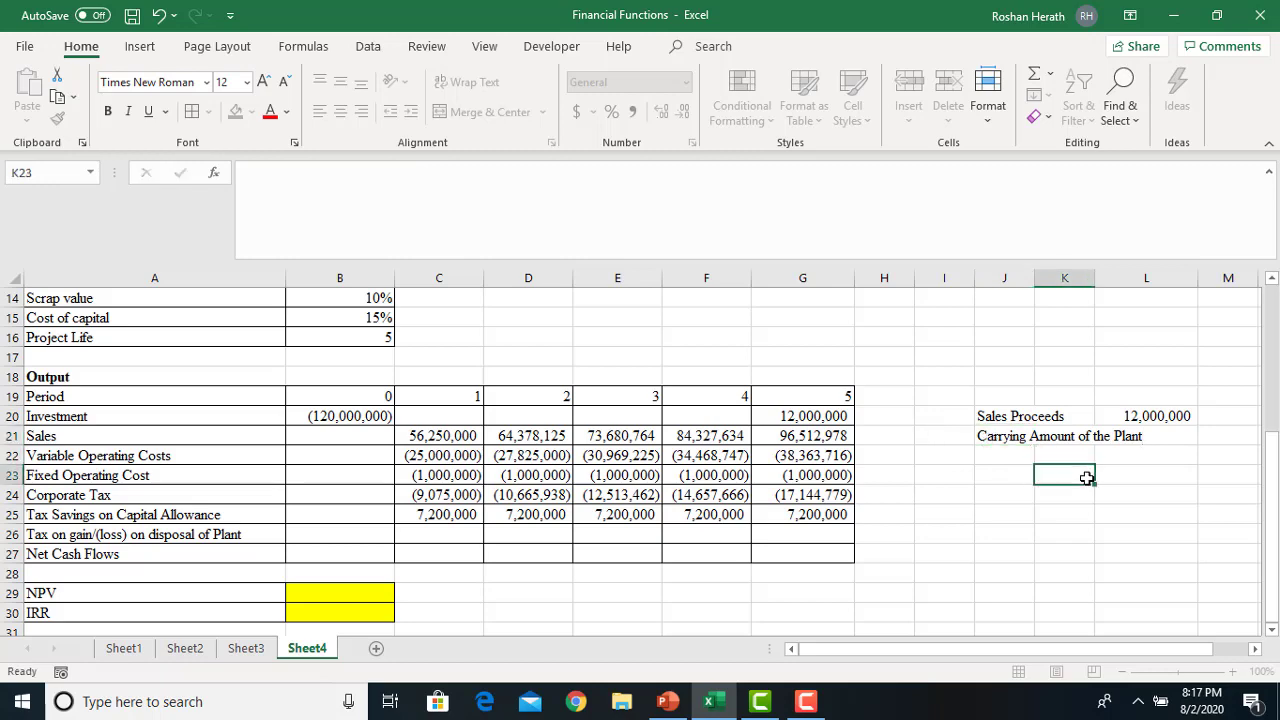
pyautogui.moveTo(1095, 286); pyautogui.dragTo(1162, 288)
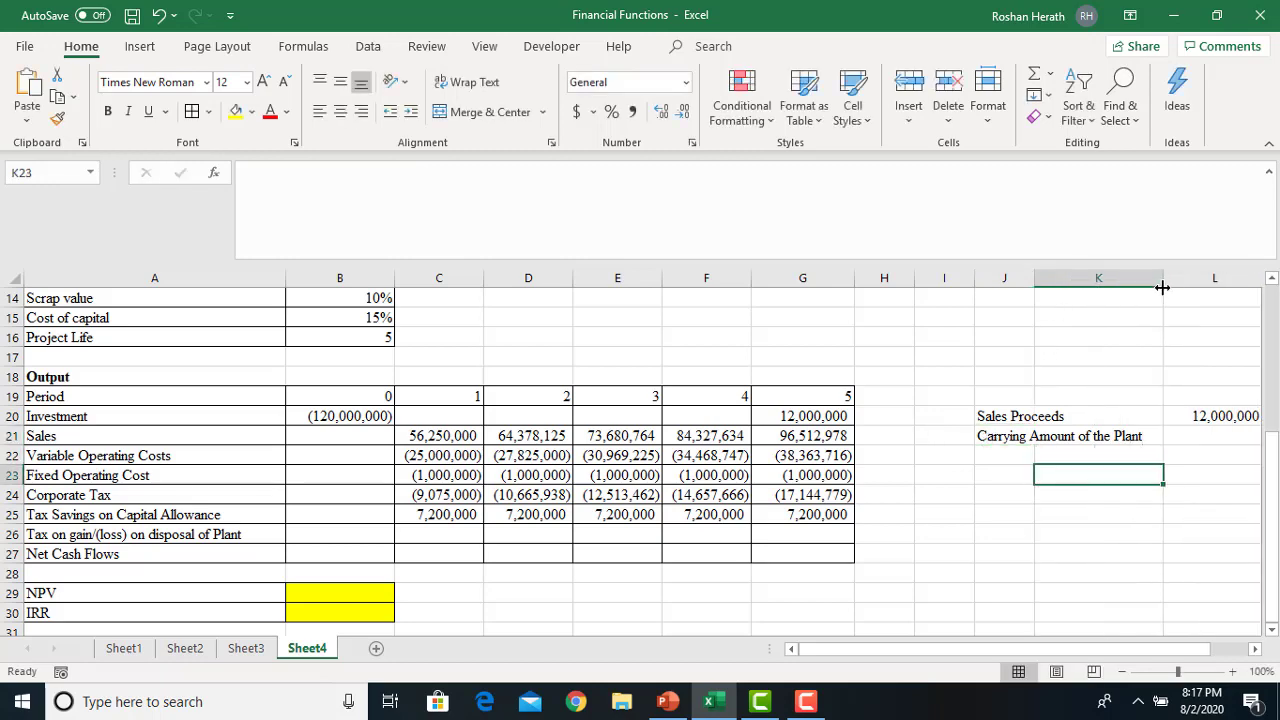
# - Enter the label Cost in J22, below the carrying amount label
pyautogui.moveTo(1158, 648); pyautogui.dragTo(1220, 657)
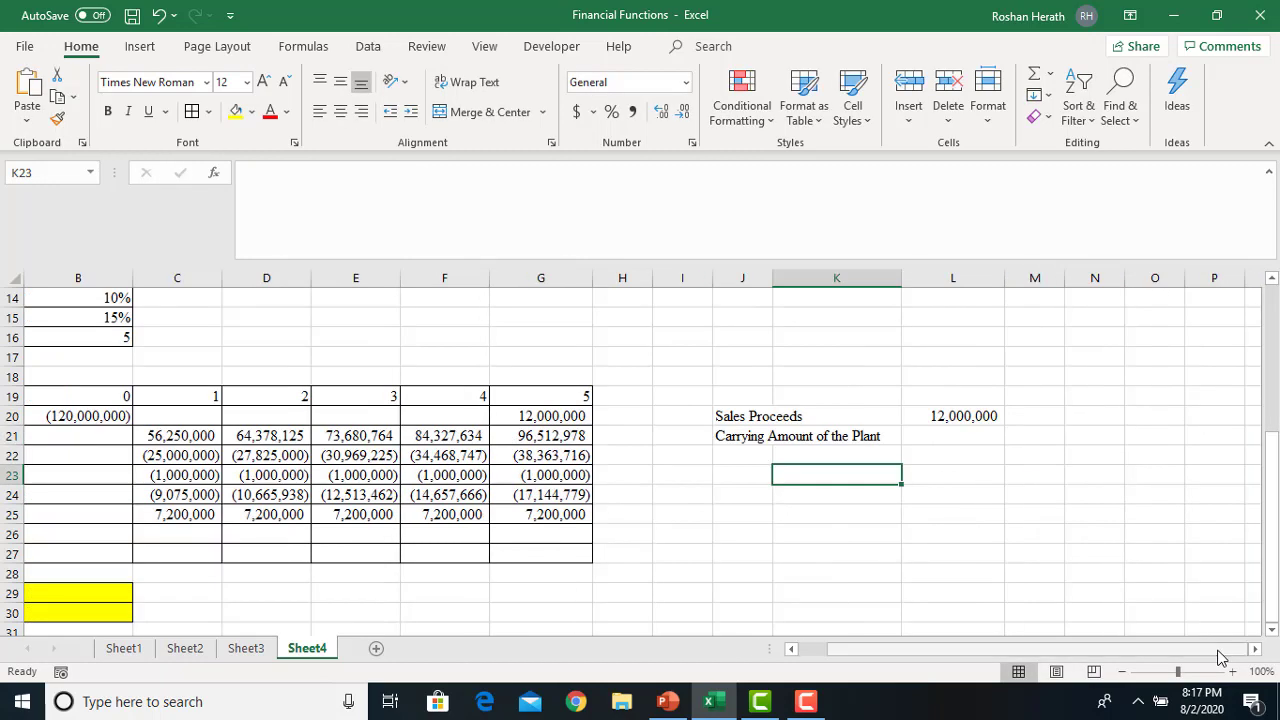
pyautogui.doubleClick(1255, 650)
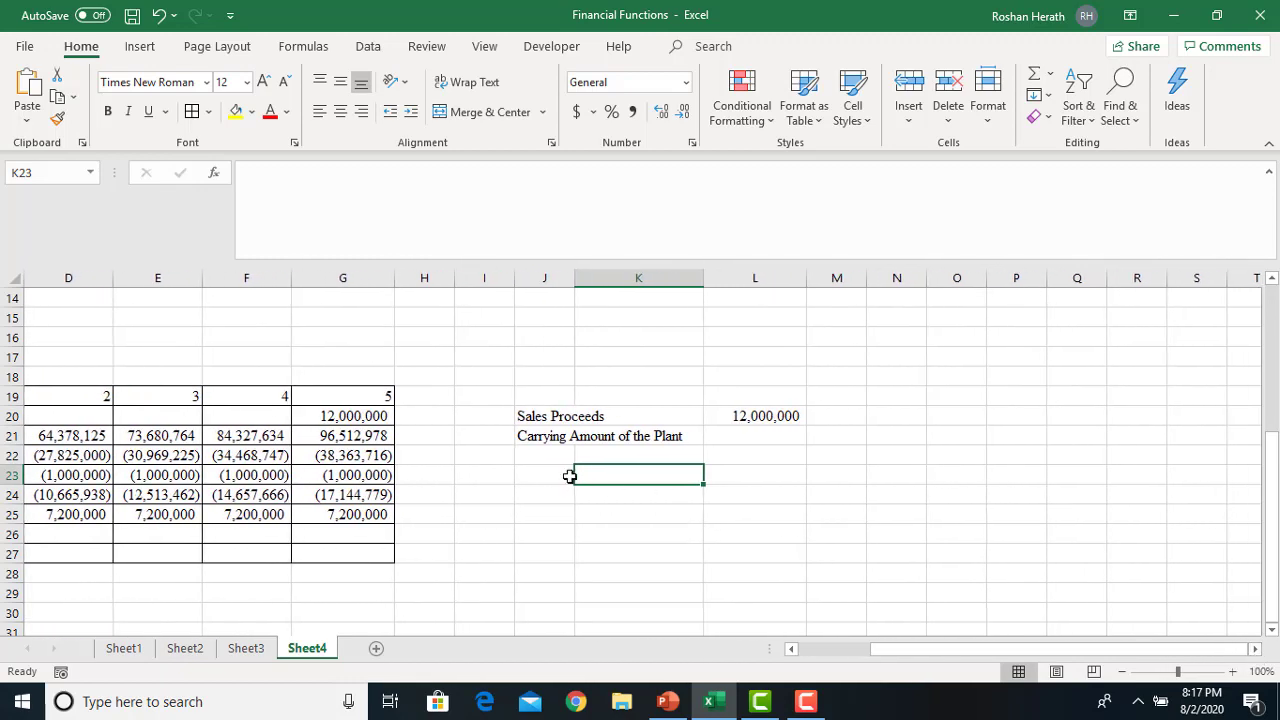
pyautogui.click(543, 455)
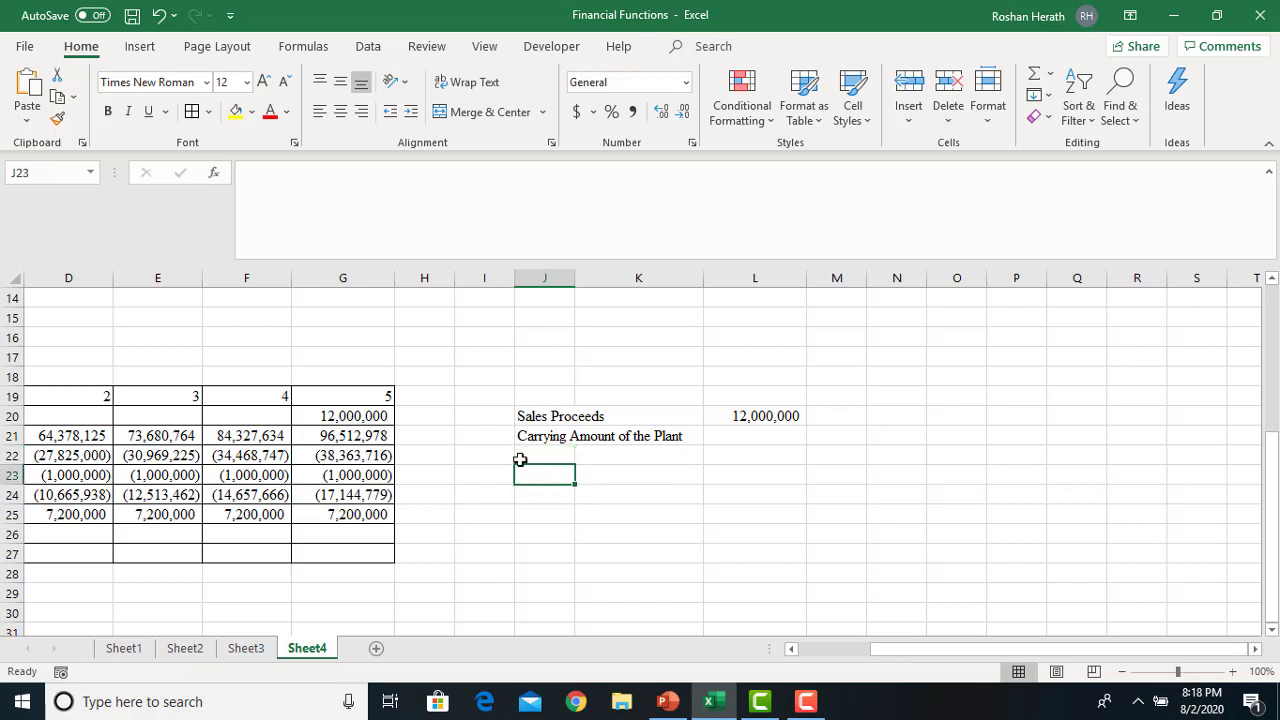
pyautogui.write('C')
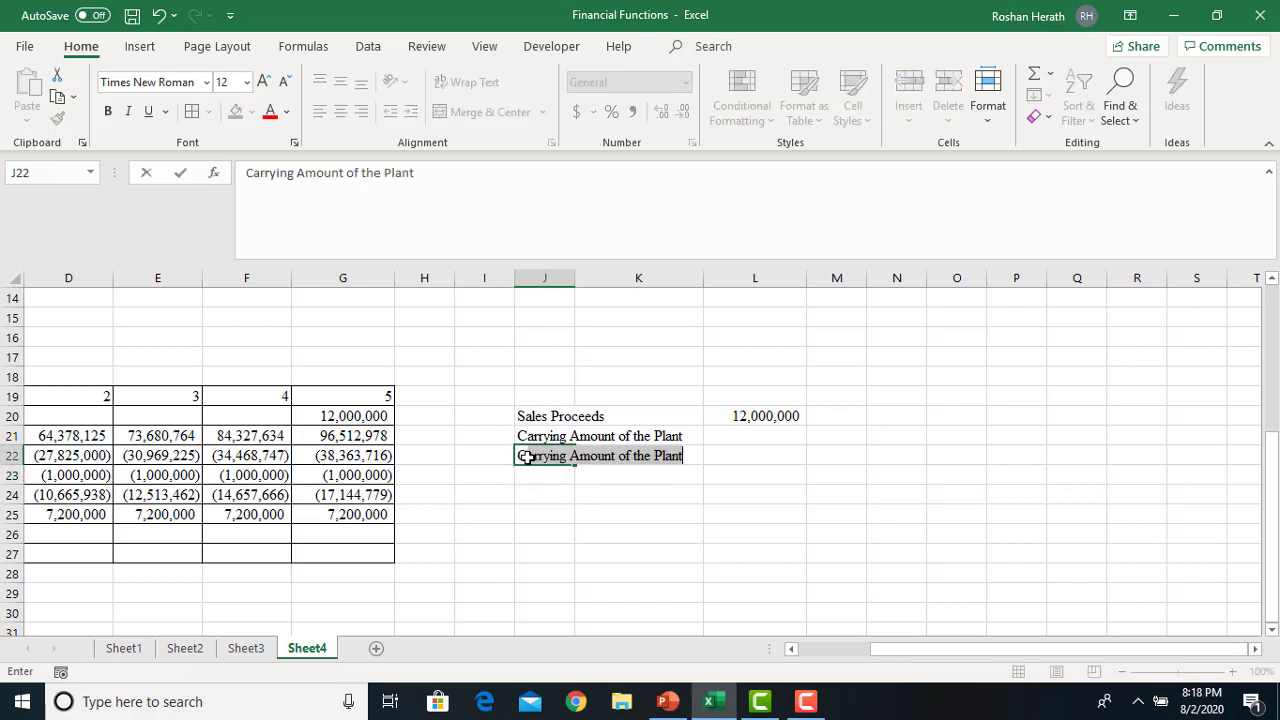
pyautogui.press('Delete')
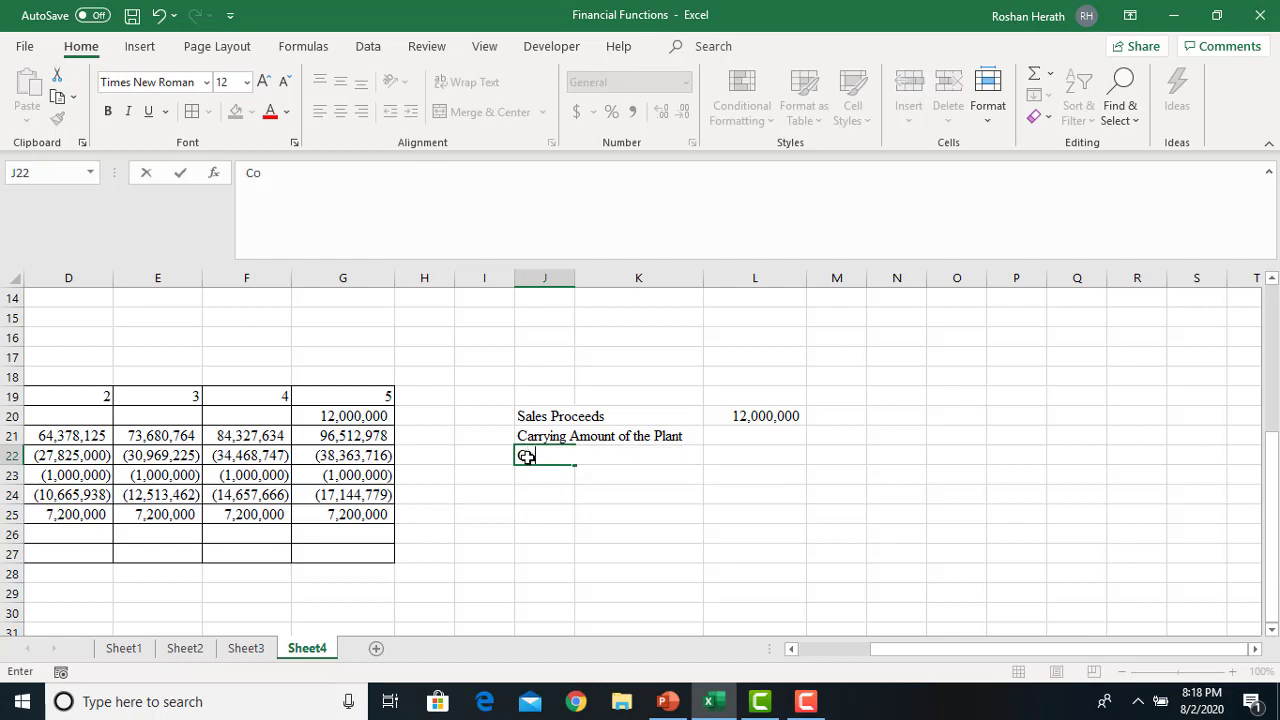
pyautogui.write('ost')
pyautogui.click(636, 514)
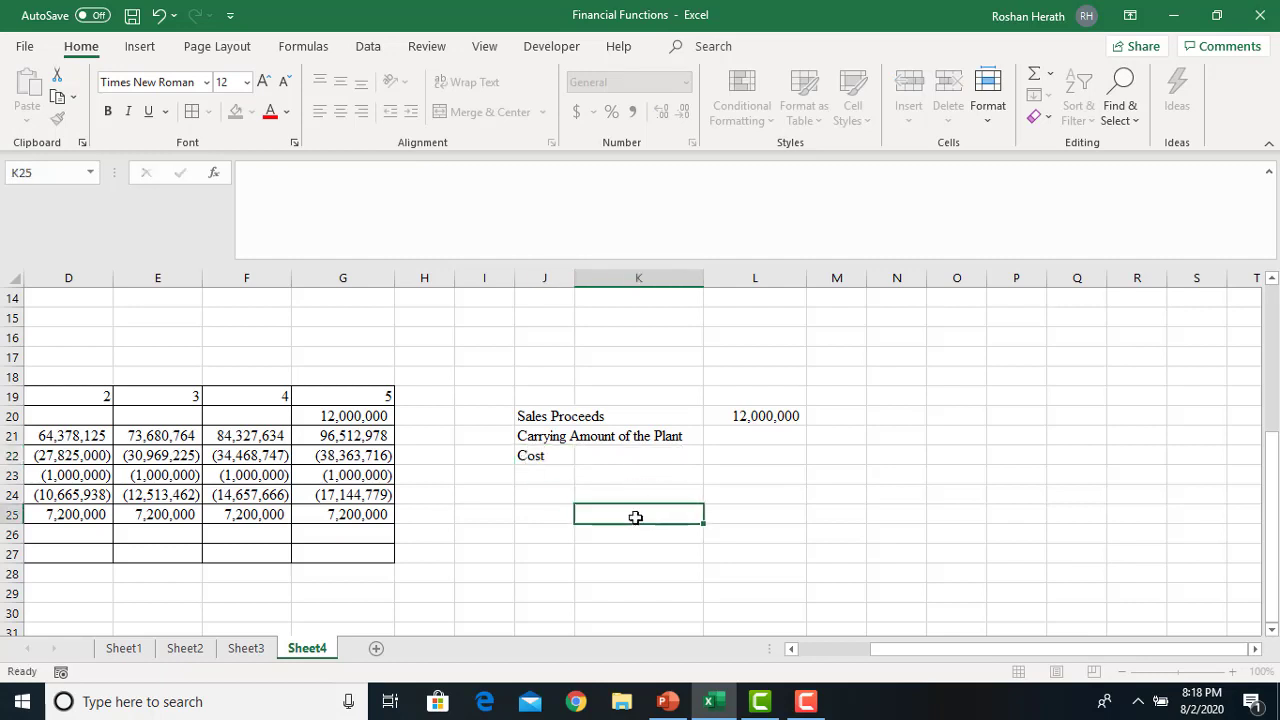
pyautogui.click(630, 459)
pyautogui.write('=')
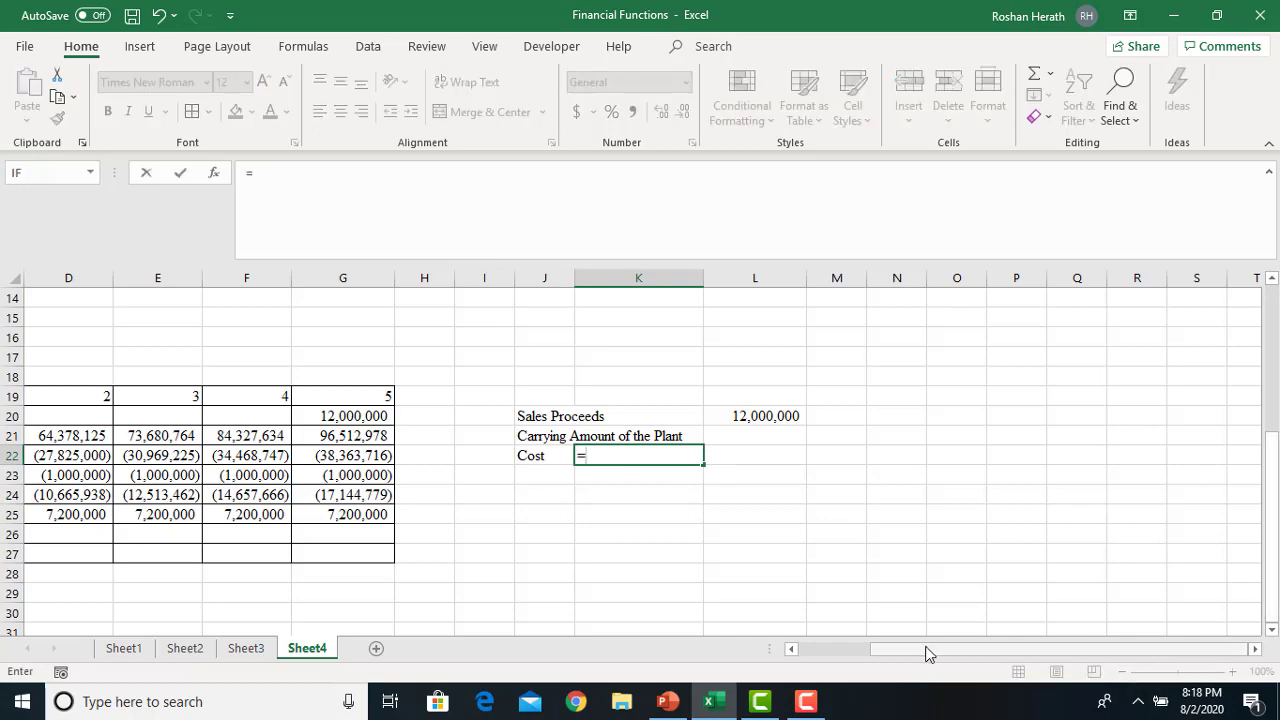
pyautogui.moveTo(926, 651); pyautogui.dragTo(920, 651)
pyautogui.click(360, 417)
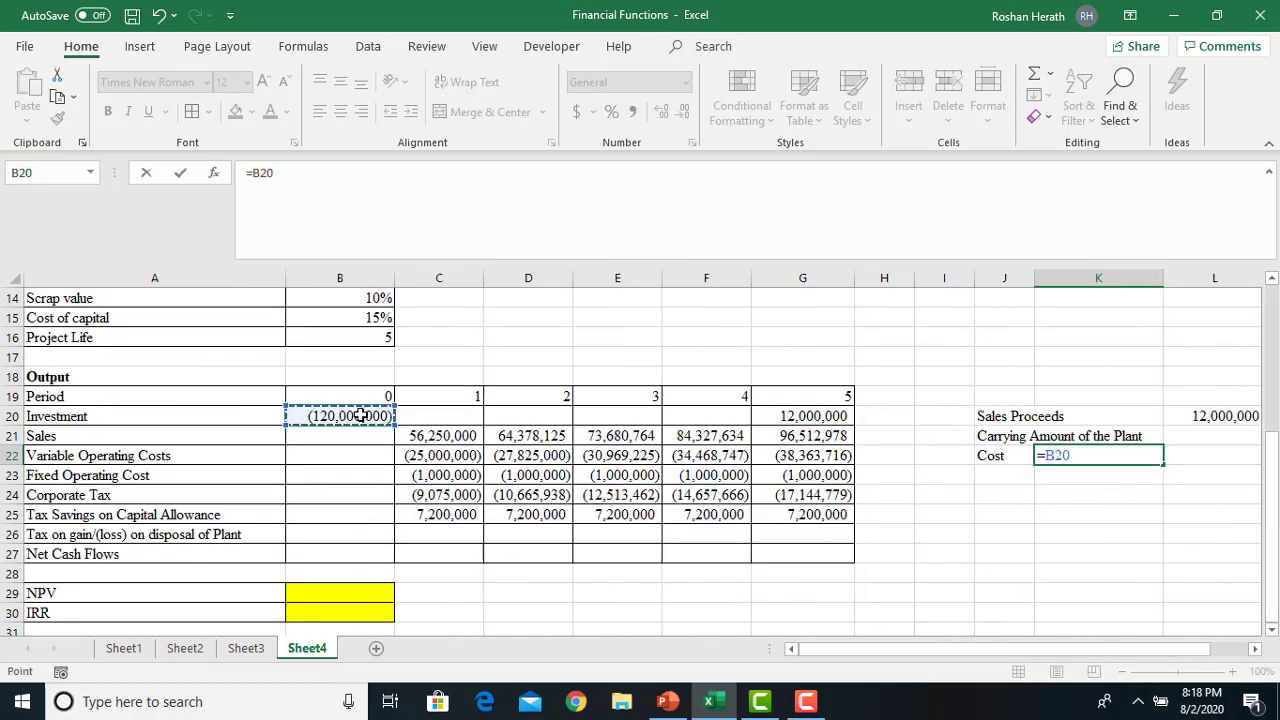
pyautogui.press('Return')
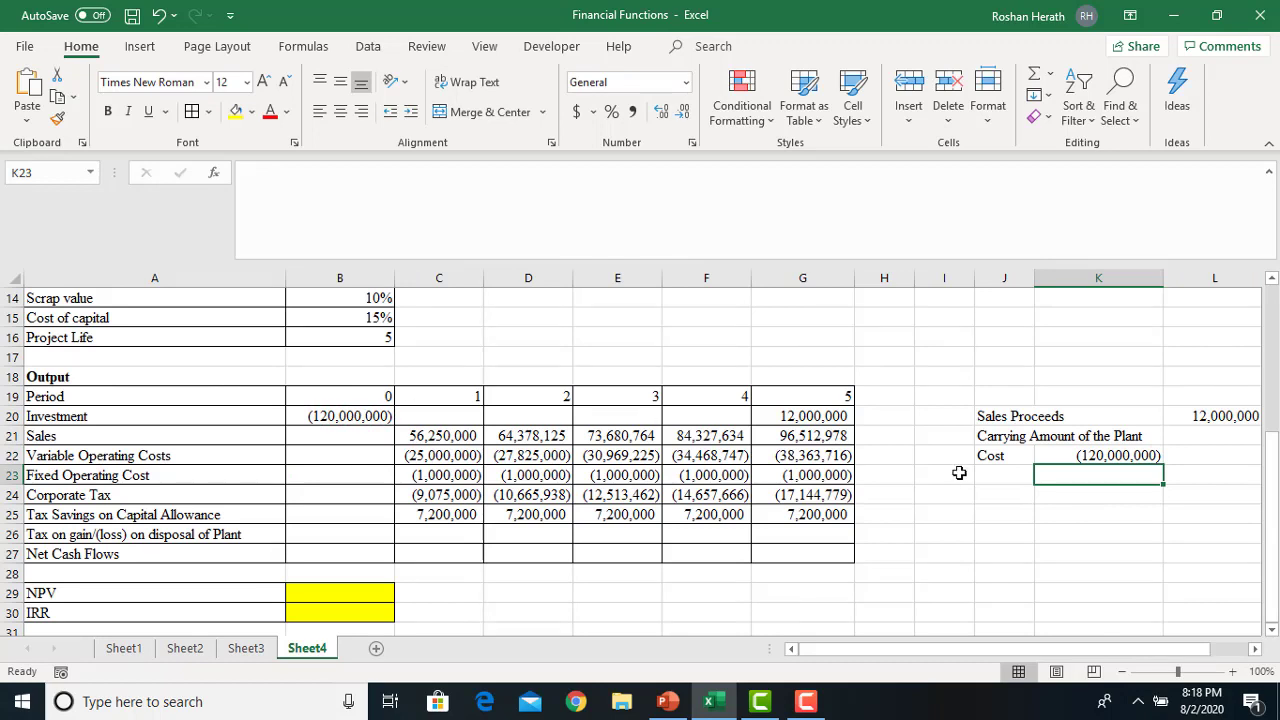
pyautogui.click(1078, 455)
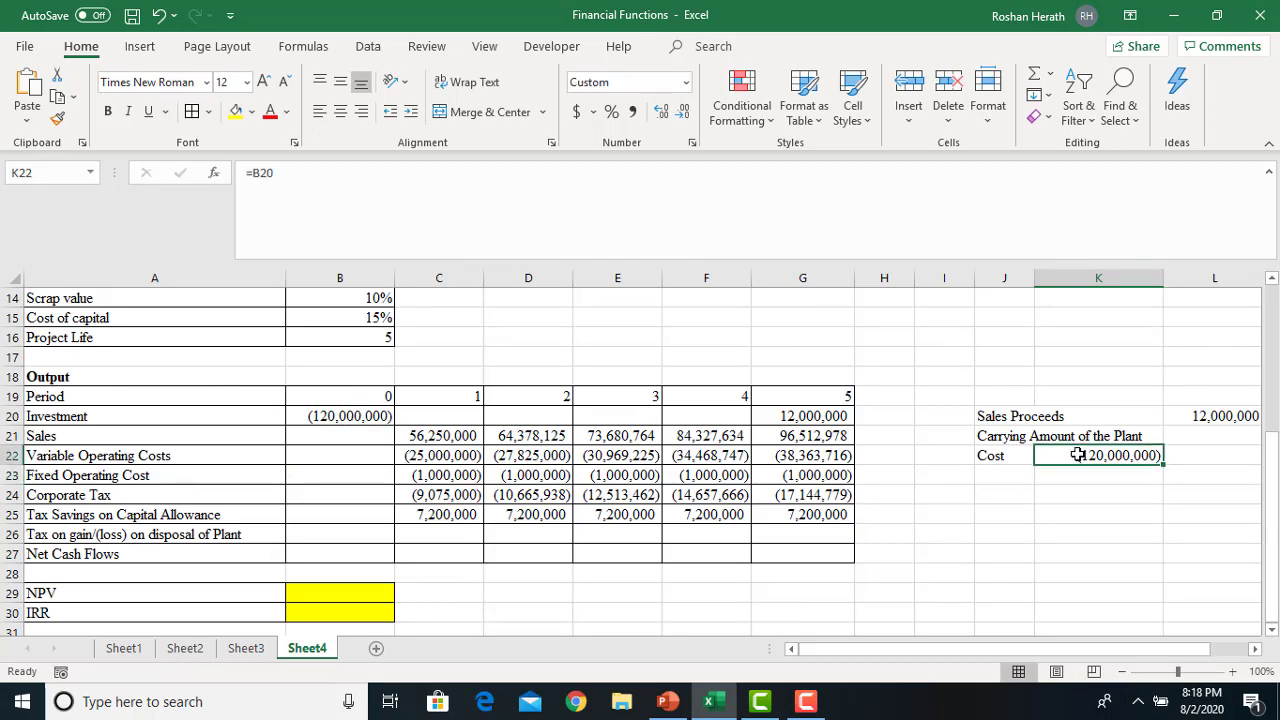
pyautogui.press('Delete')
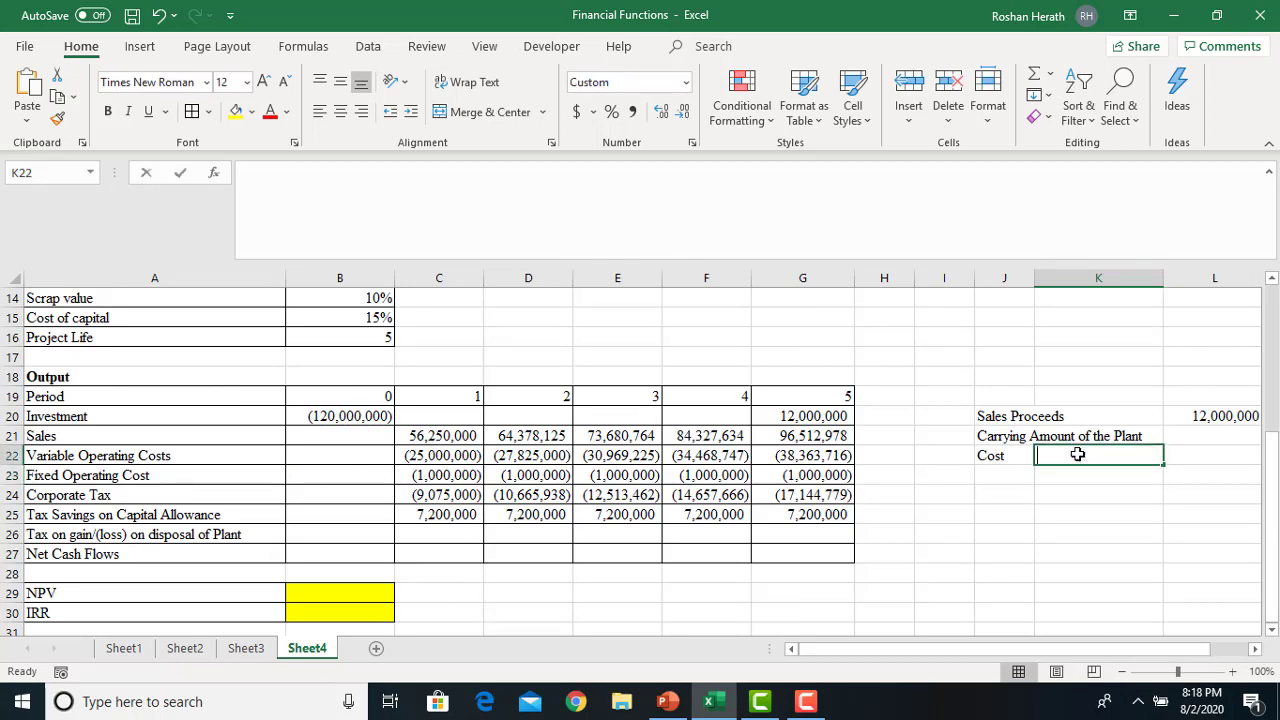
# - Link the plant cost in K22 to the initial investment input with =B3
pyautogui.write('=')
pyautogui.moveTo(1272, 445); pyautogui.dragTo(1270, 255)
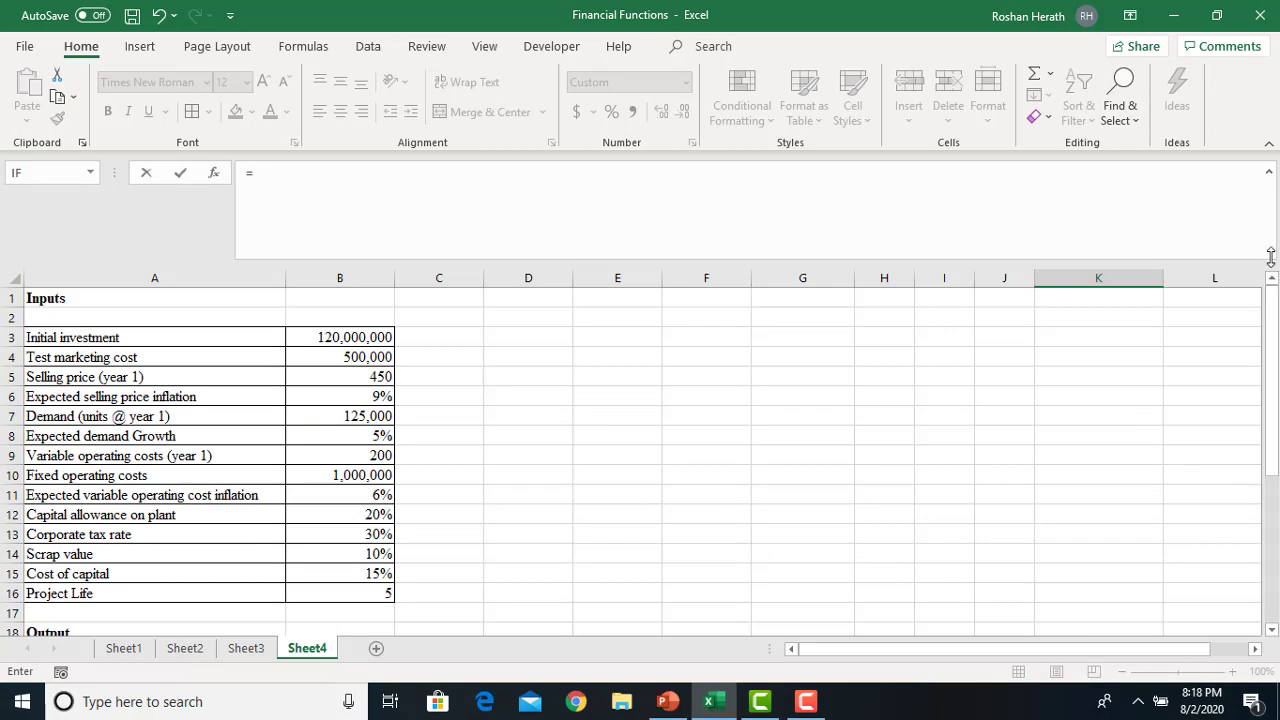
pyautogui.click(320, 340)
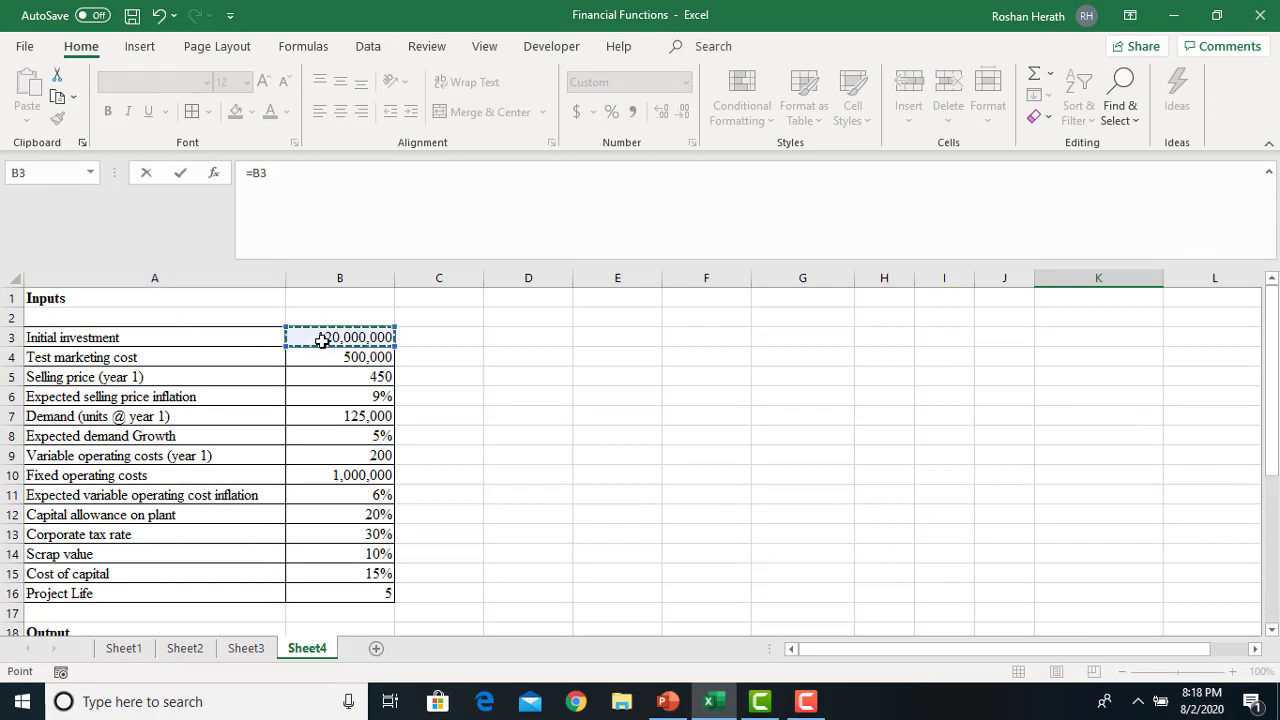
pyautogui.press('Return')
# - Enter the label Tax Dep in J23, below Cost
pyautogui.moveTo(1273, 532); pyautogui.dragTo(1272, 612)
pyautogui.click(996, 476)
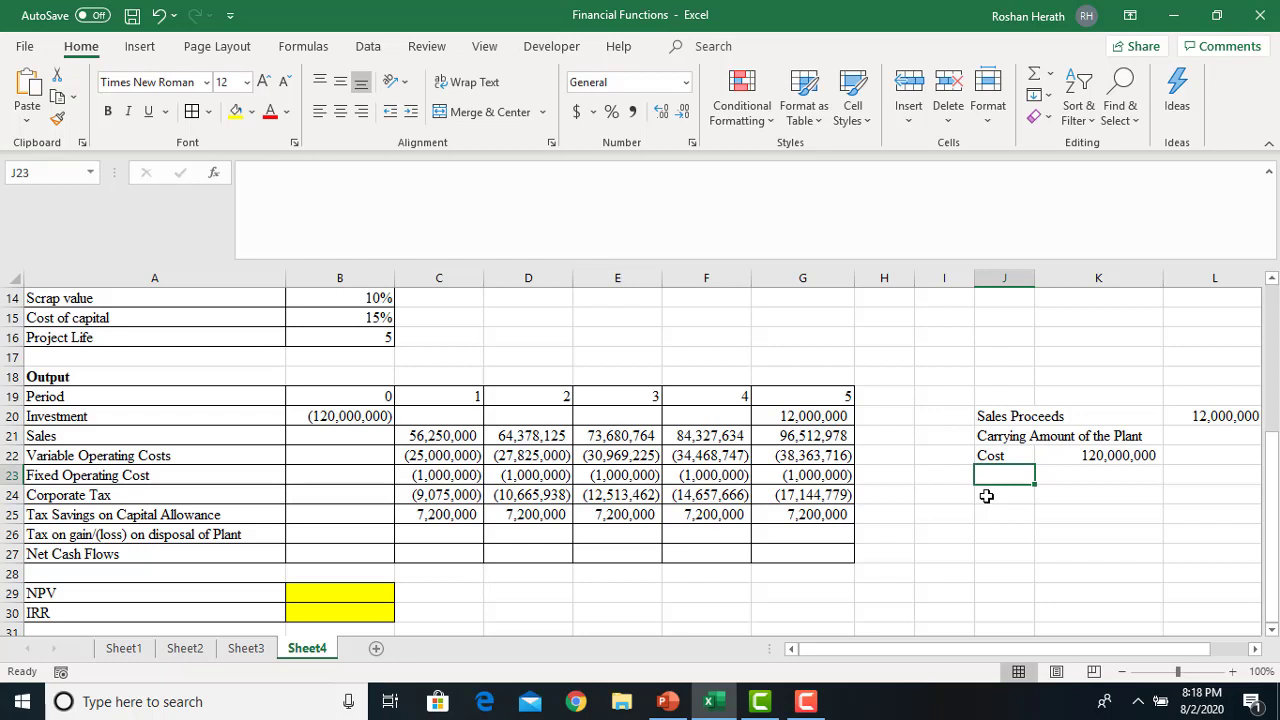
pyautogui.write('Dep')
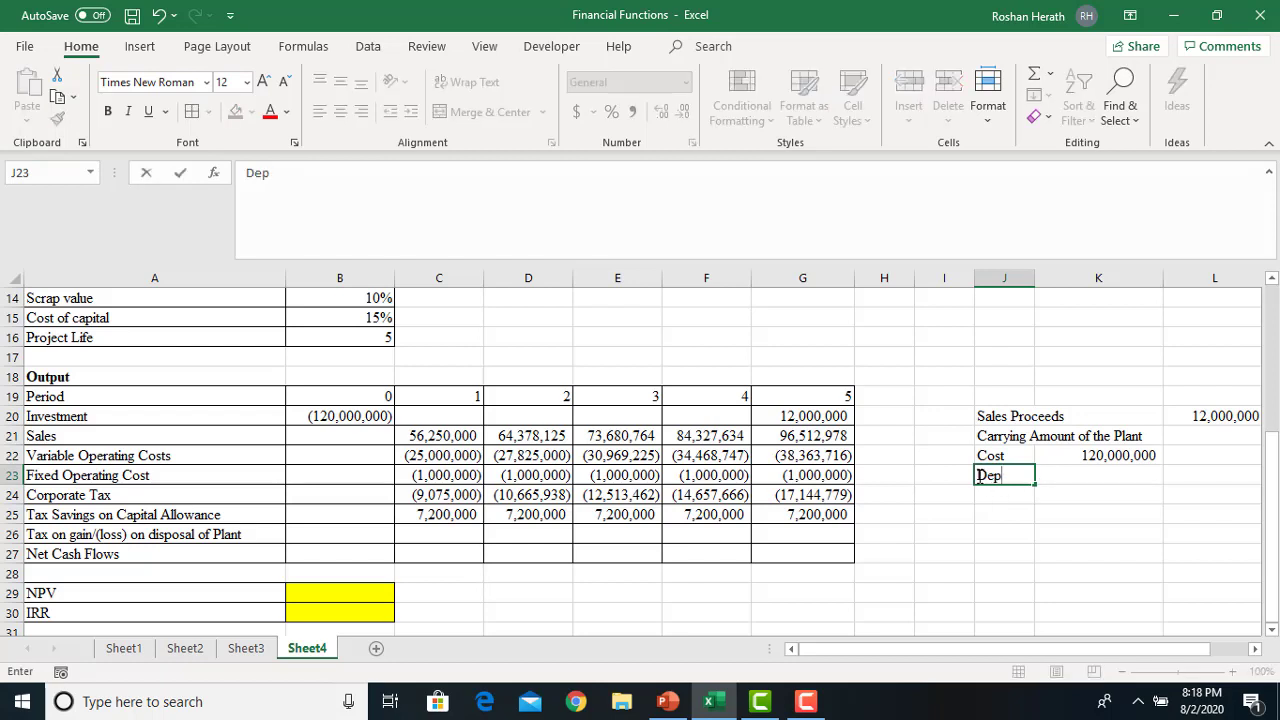
pyautogui.write('Tax')
pyautogui.click(1076, 528)
# - Calculate the annual tax depreciation in K23 as =K22*B12, multiplying the plant cost by the capital allowance rate
pyautogui.click(1096, 469)
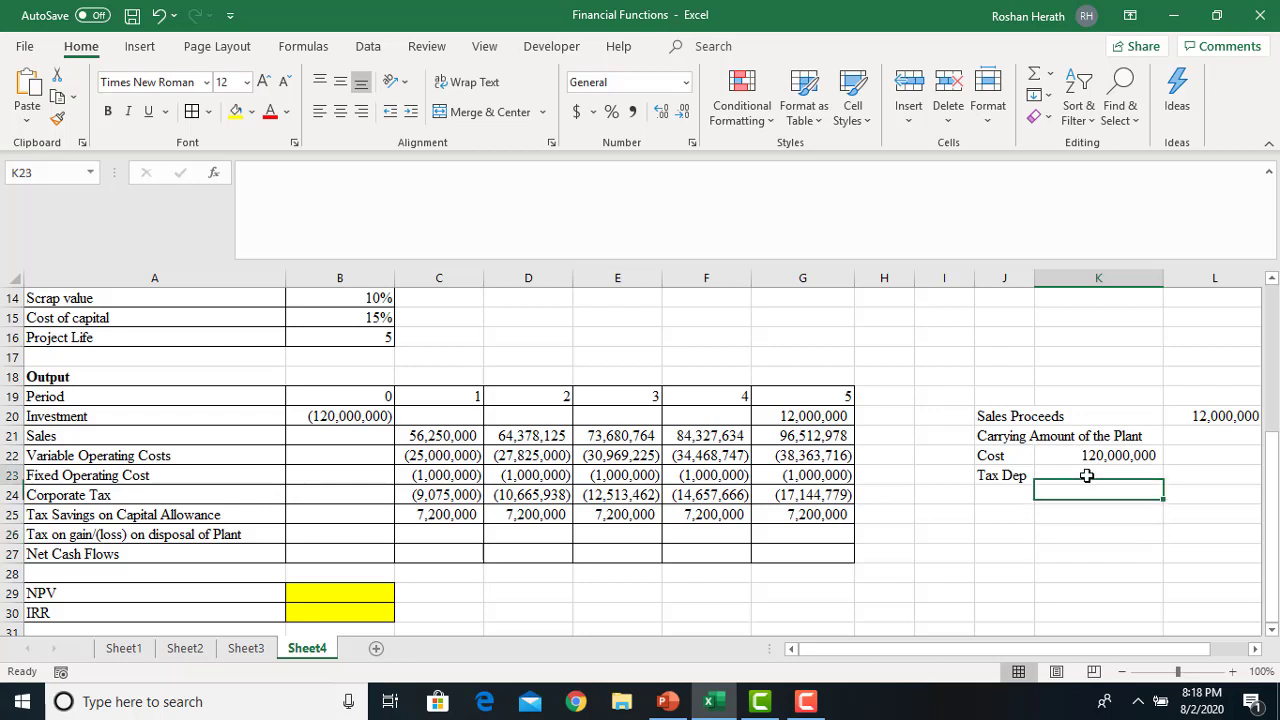
pyautogui.write('=')
pyautogui.click(1116, 453)
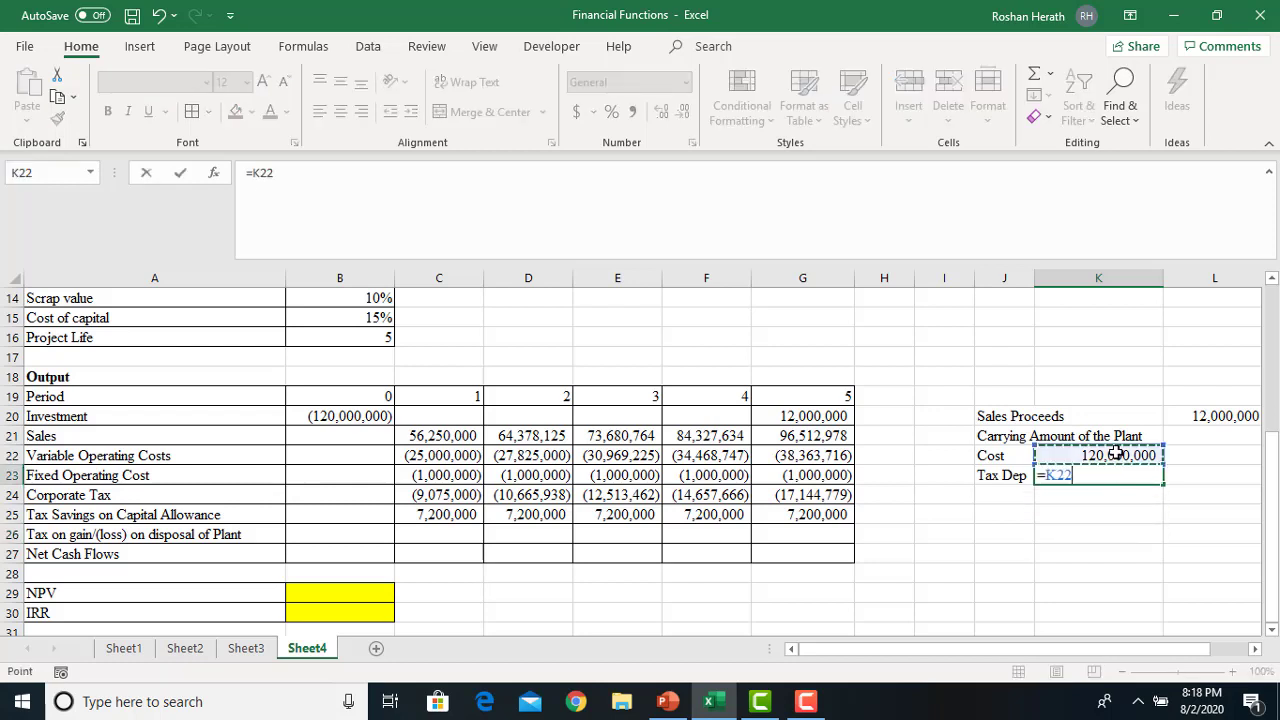
pyautogui.write('*')
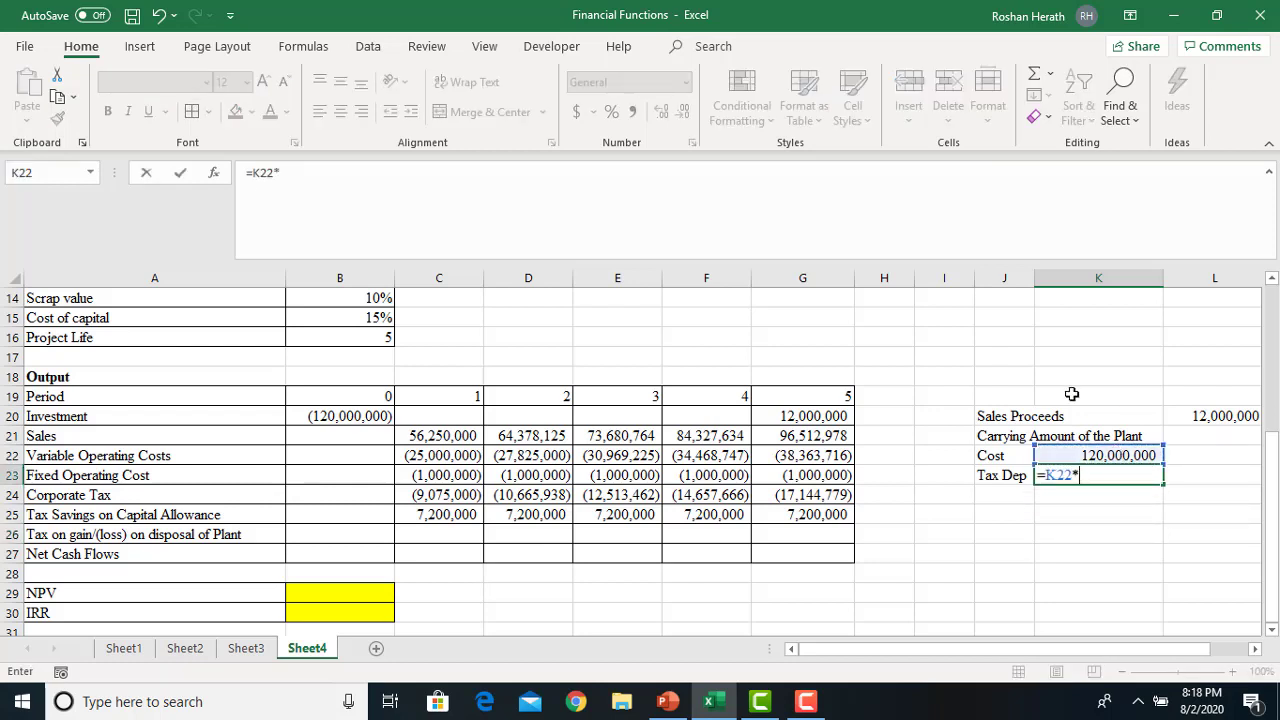
pyautogui.moveTo(1273, 511); pyautogui.dragTo(1273, 488)
pyautogui.click(373, 300)
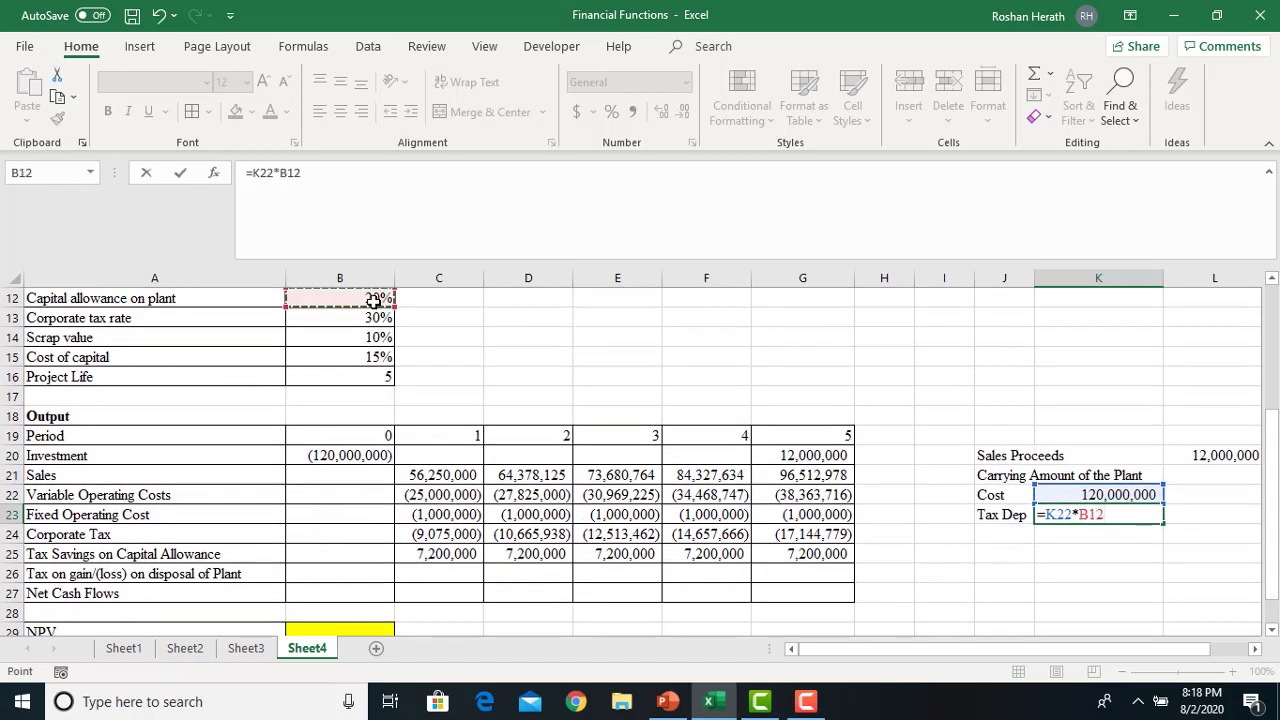
pyautogui.press('Return')
pyautogui.click(1068, 516)
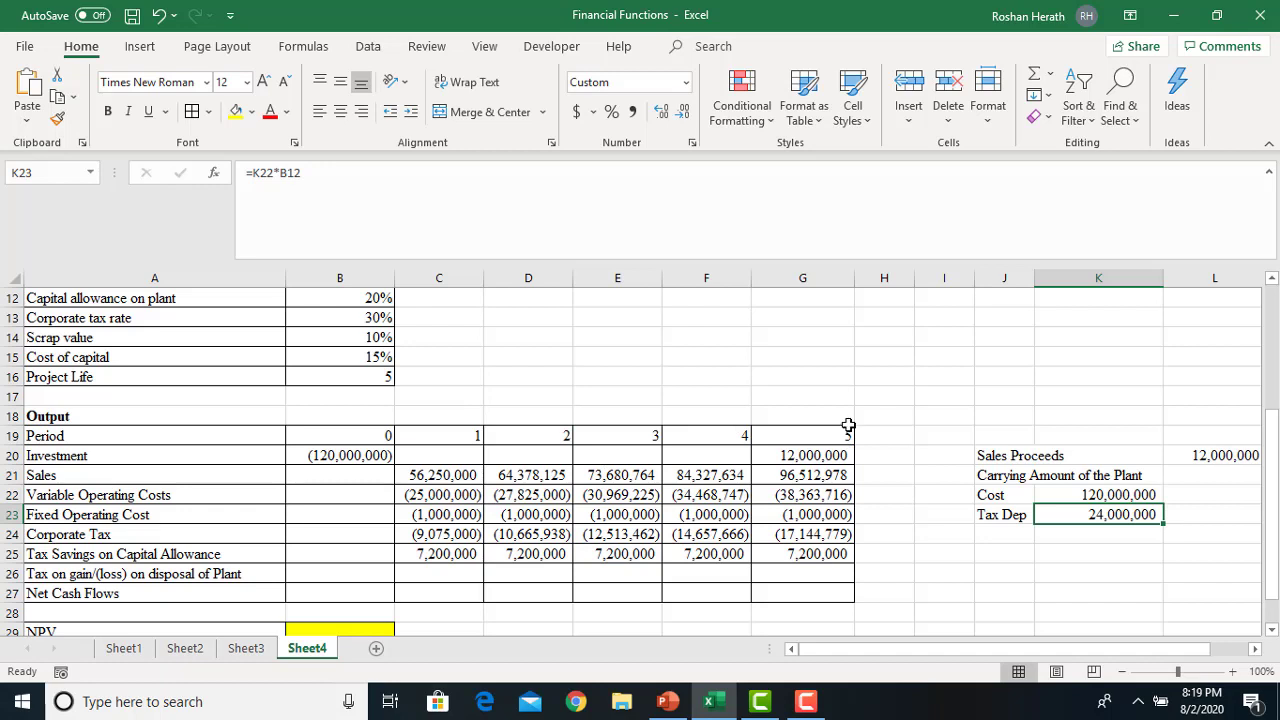
# - Enter the label Tax Acc Dep in J24 and widen column J to fit it
pyautogui.click(990, 534)
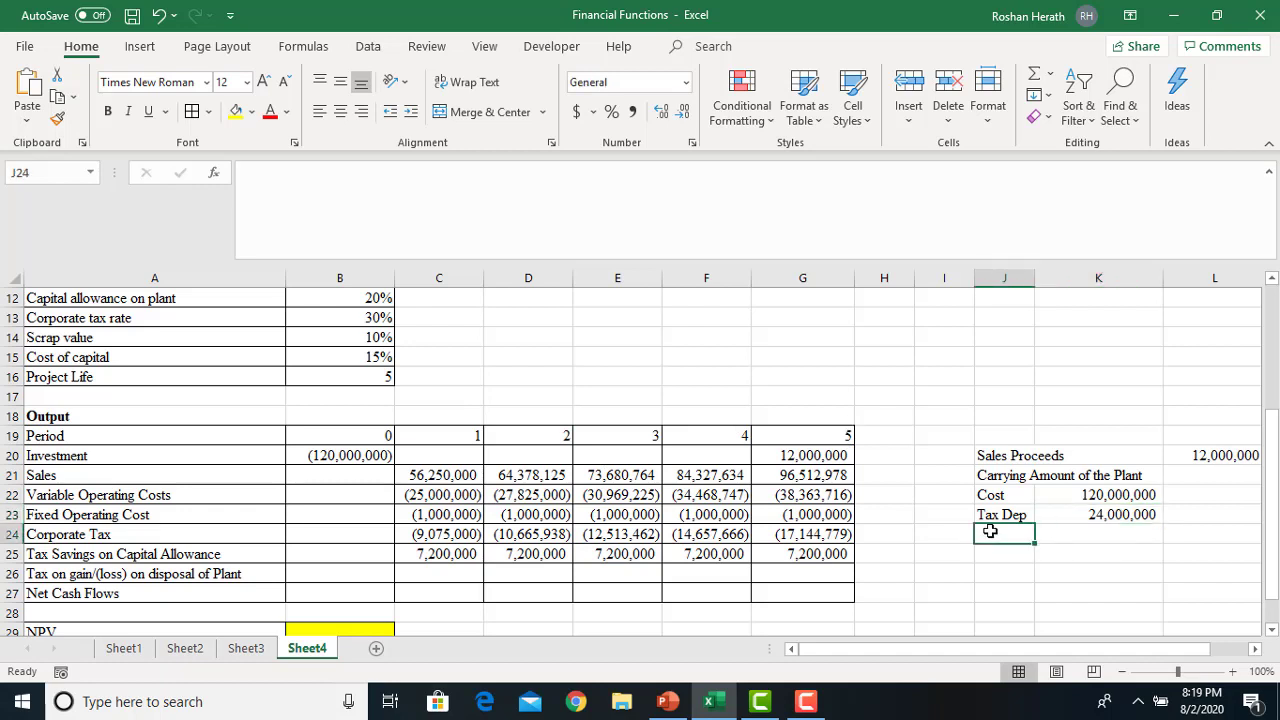
pyautogui.write('Acc Dep')
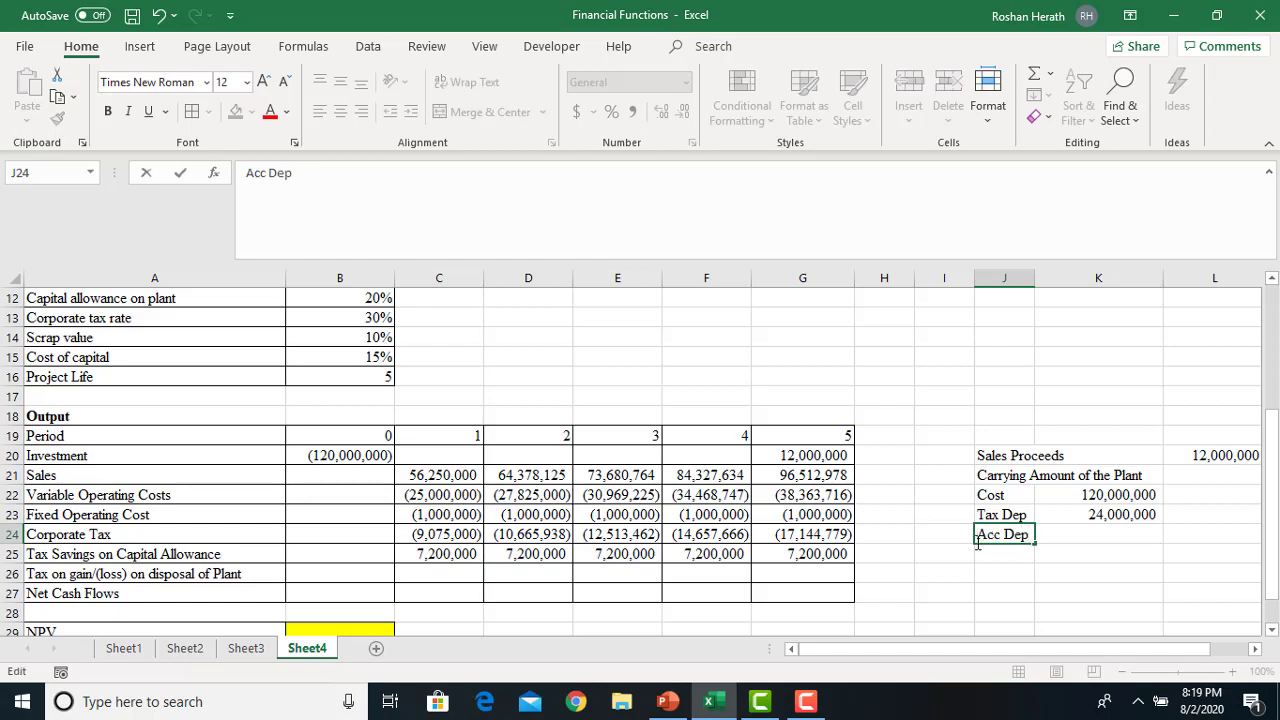
pyautogui.write('Tax')
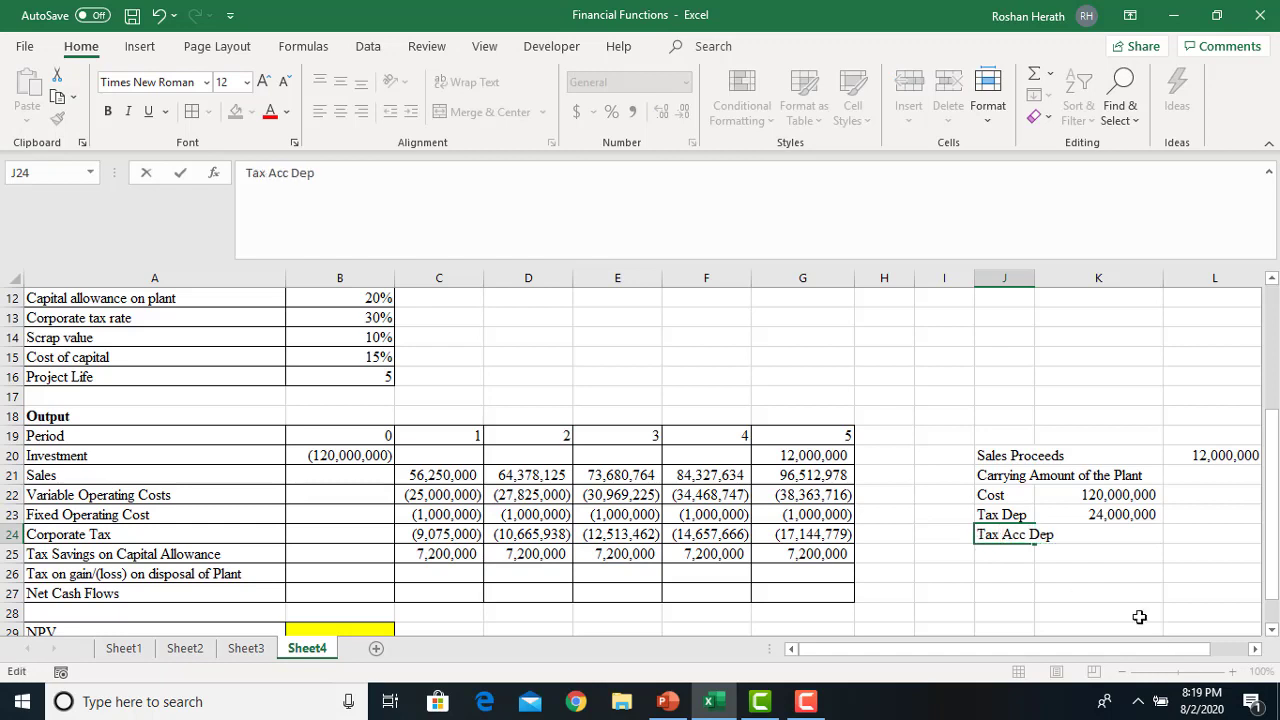
pyautogui.click(1097, 576)
pyautogui.moveTo(1047, 279); pyautogui.dragTo(1064, 280)
# - Calculate the accumulated tax depreciation in K24 as =K23*5, covering the five project years
pyautogui.click(1126, 536)
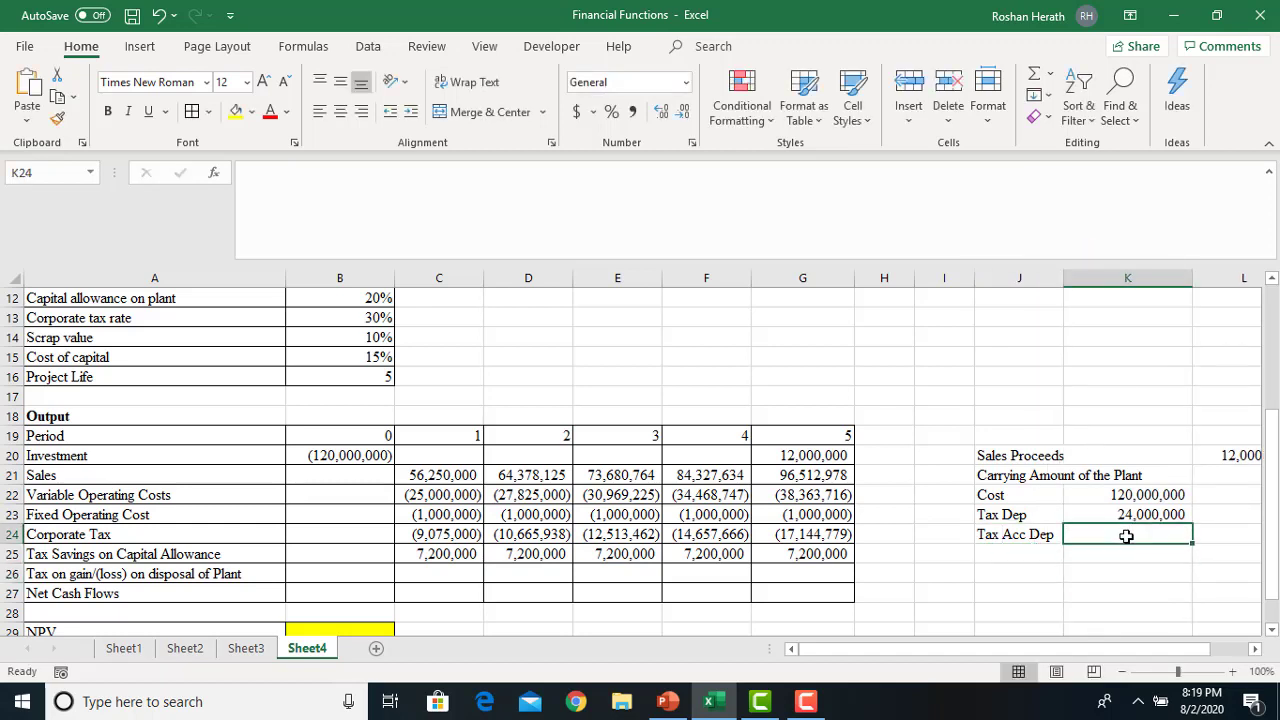
pyautogui.write('=')
pyautogui.click(1167, 512)
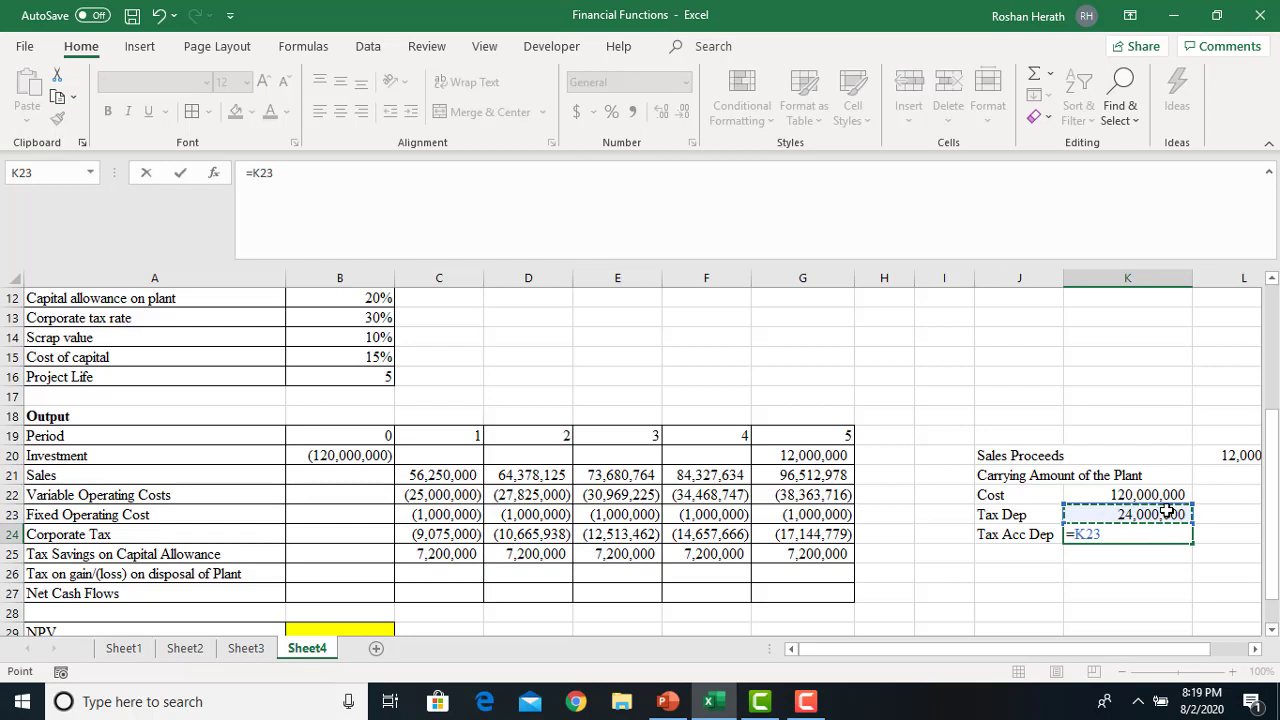
pyautogui.write('*5')
pyautogui.press('Return')
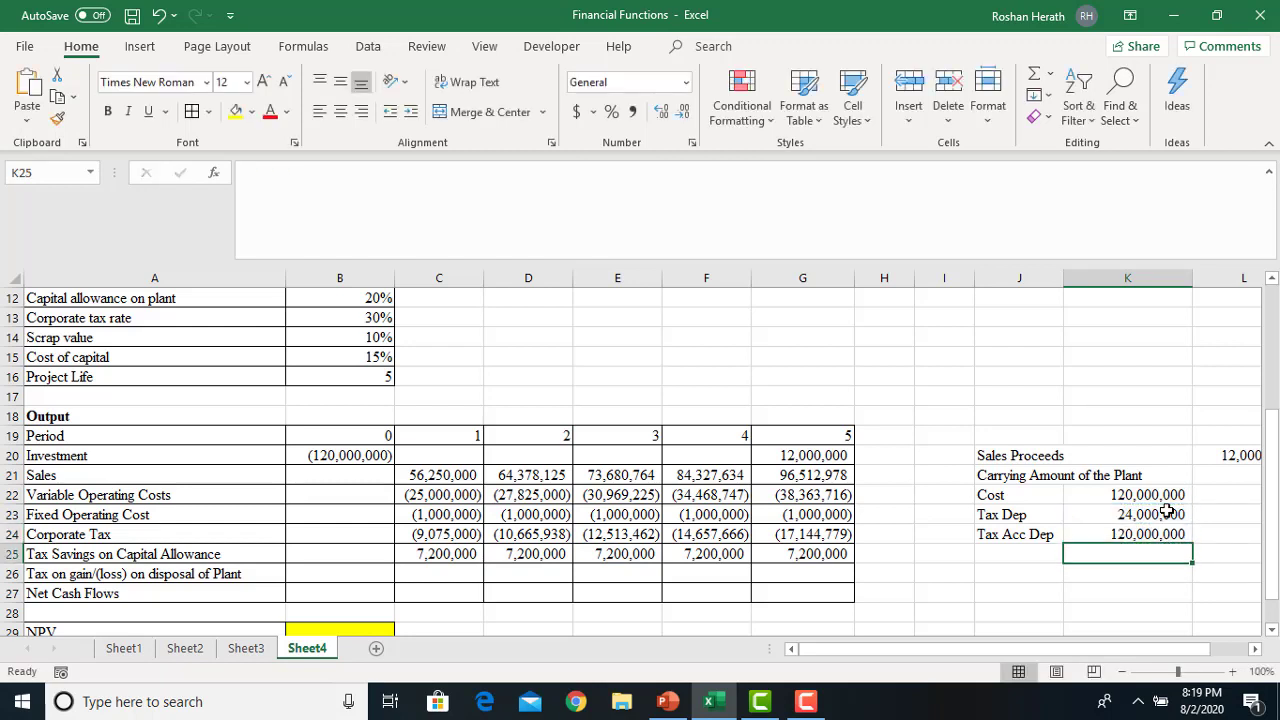
pyautogui.click(1100, 536)
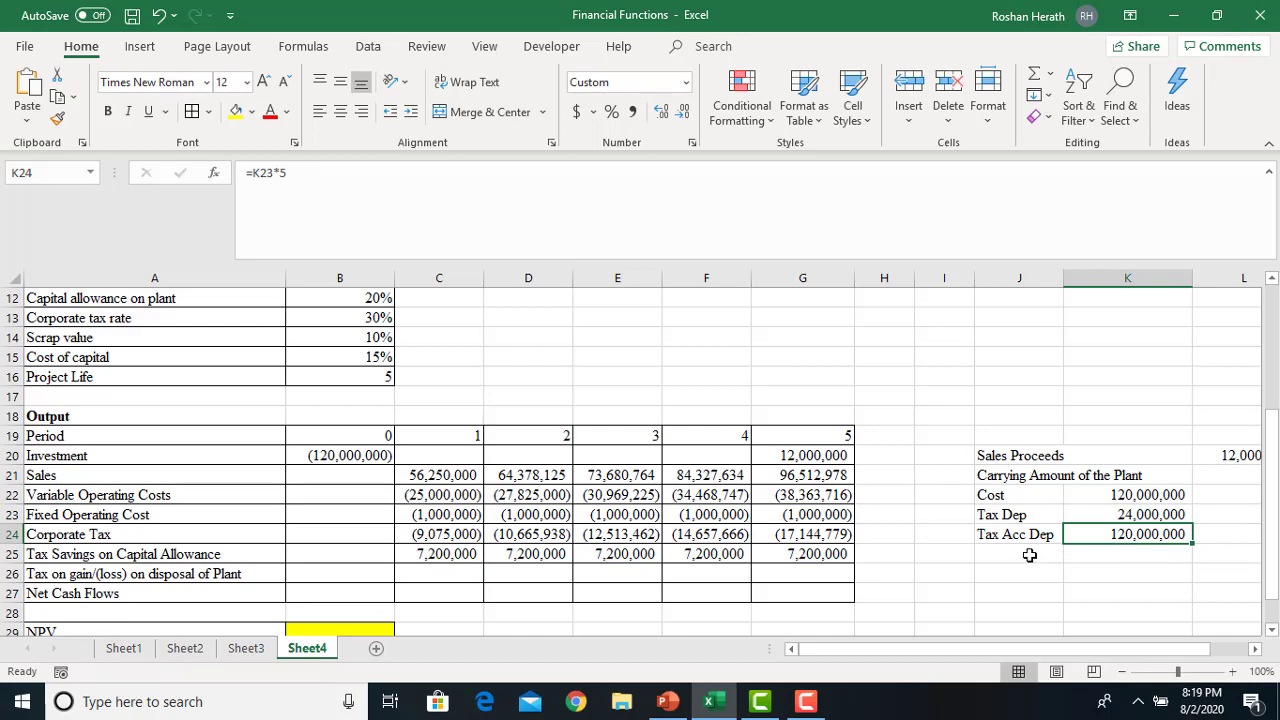
# - Calculate the carrying amount of the plant in L21 as =K22-K24, cost less accumulated tax depreciation
pyautogui.moveTo(1127, 650); pyautogui.dragTo(1160, 650)
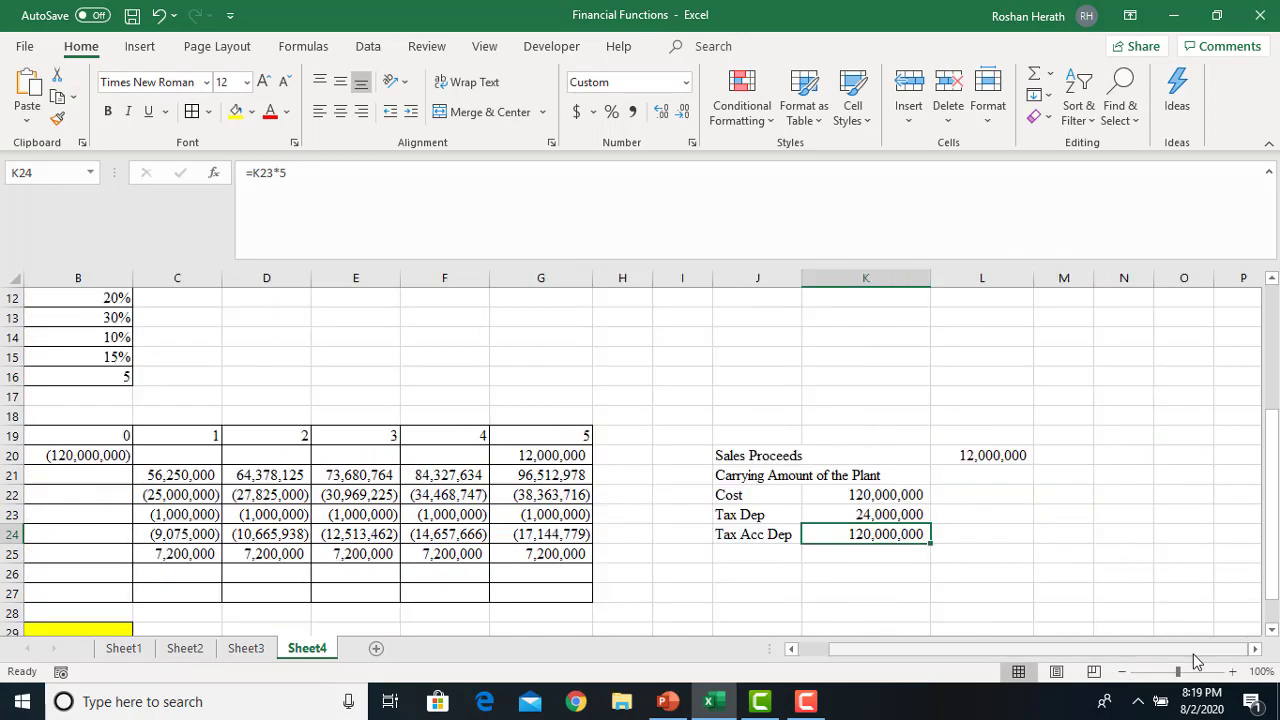
pyautogui.click(984, 478)
pyautogui.write('=')
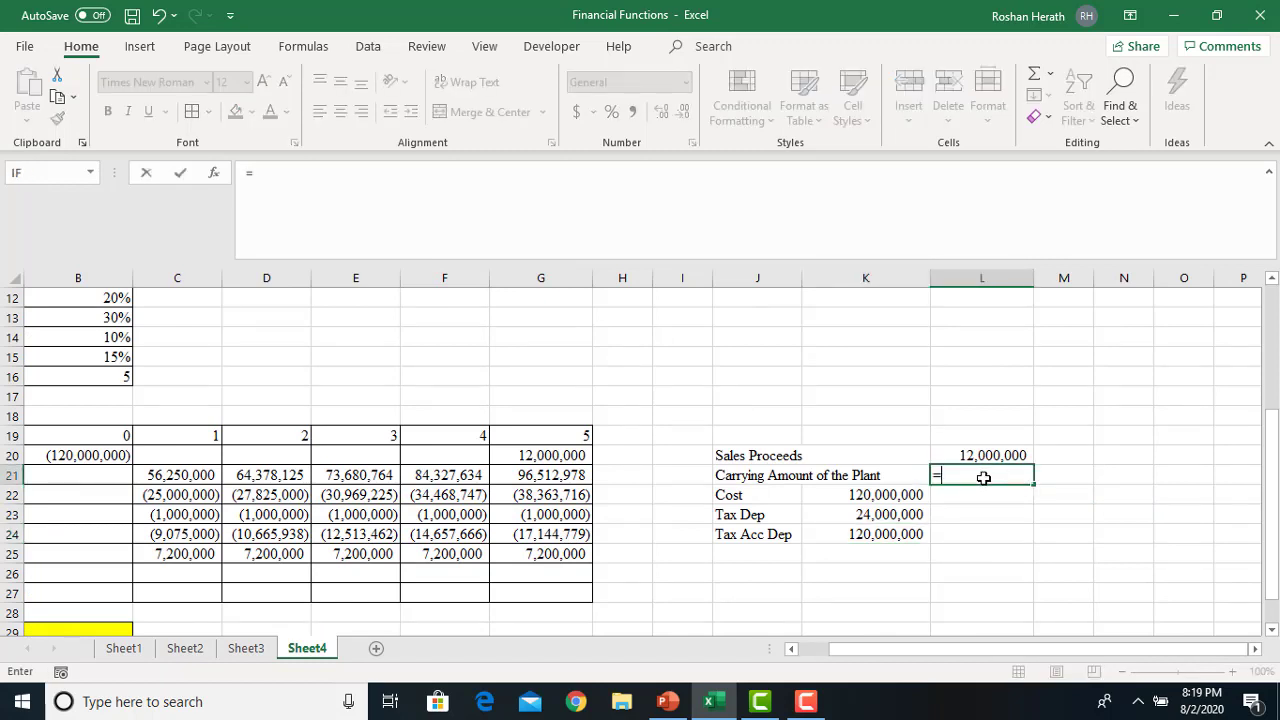
pyautogui.click(849, 493)
pyautogui.write('-')
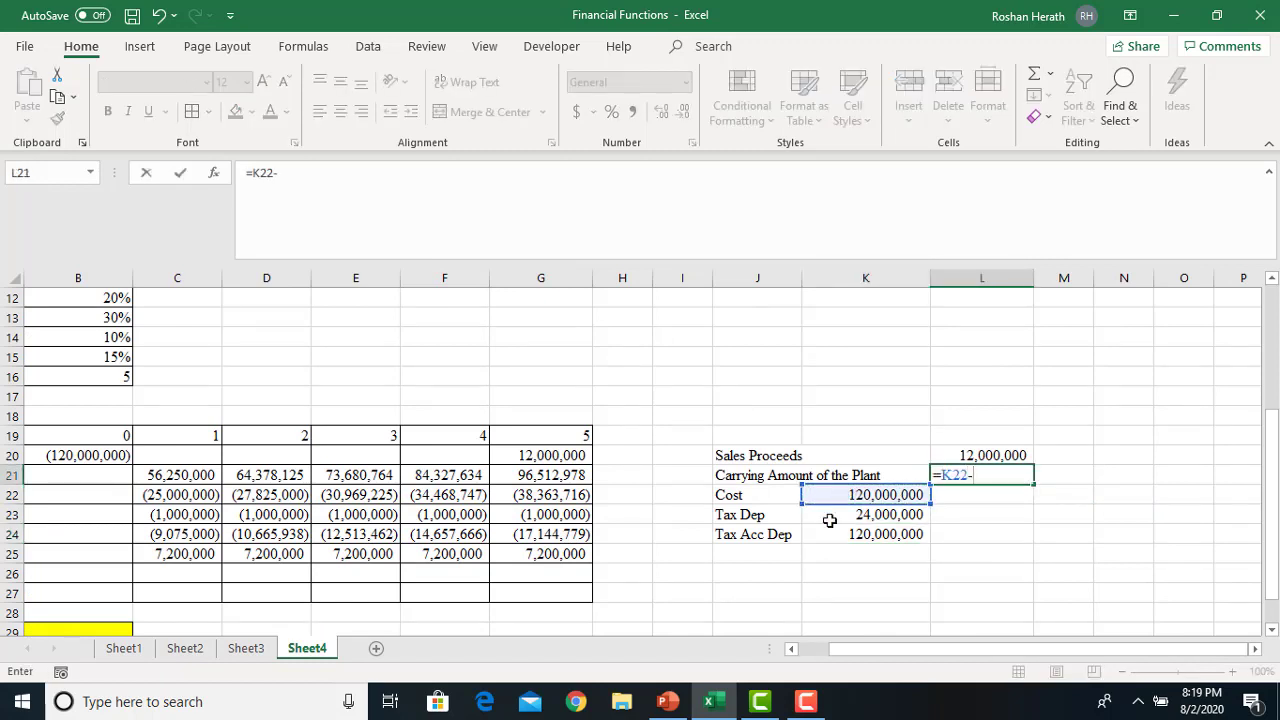
pyautogui.click(843, 536)
pyautogui.press('Return')
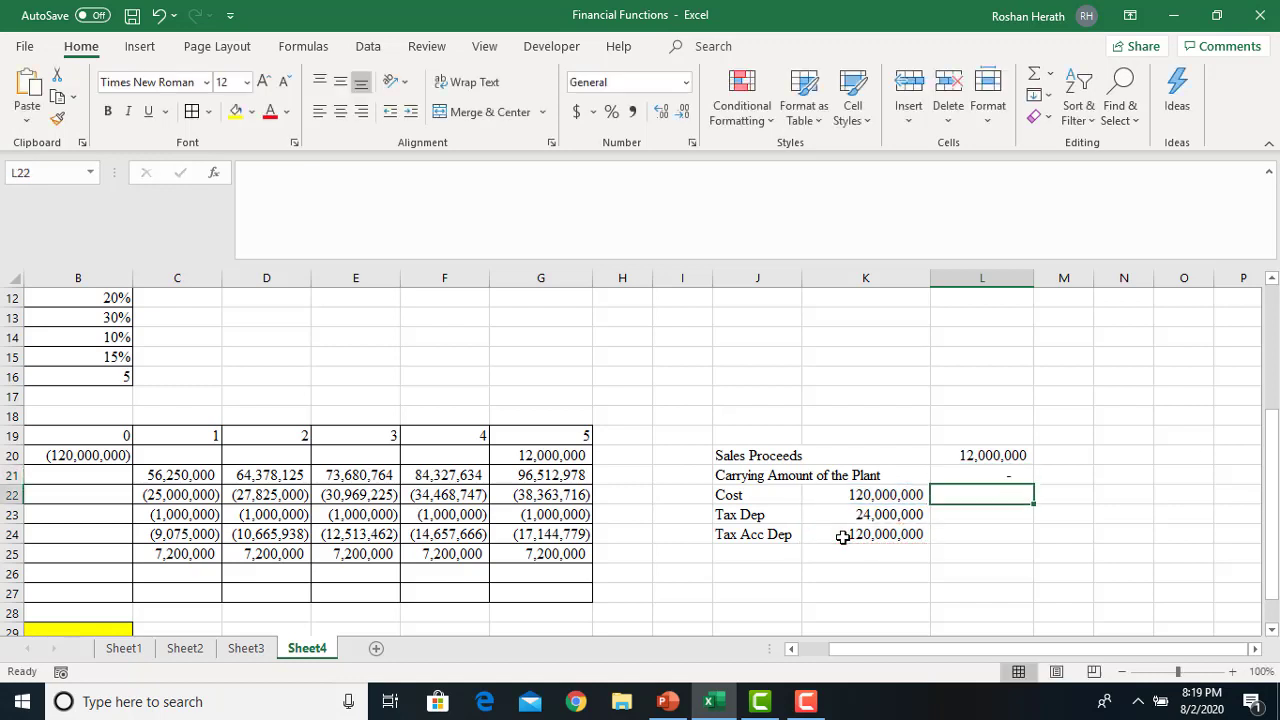
pyautogui.click(975, 476)
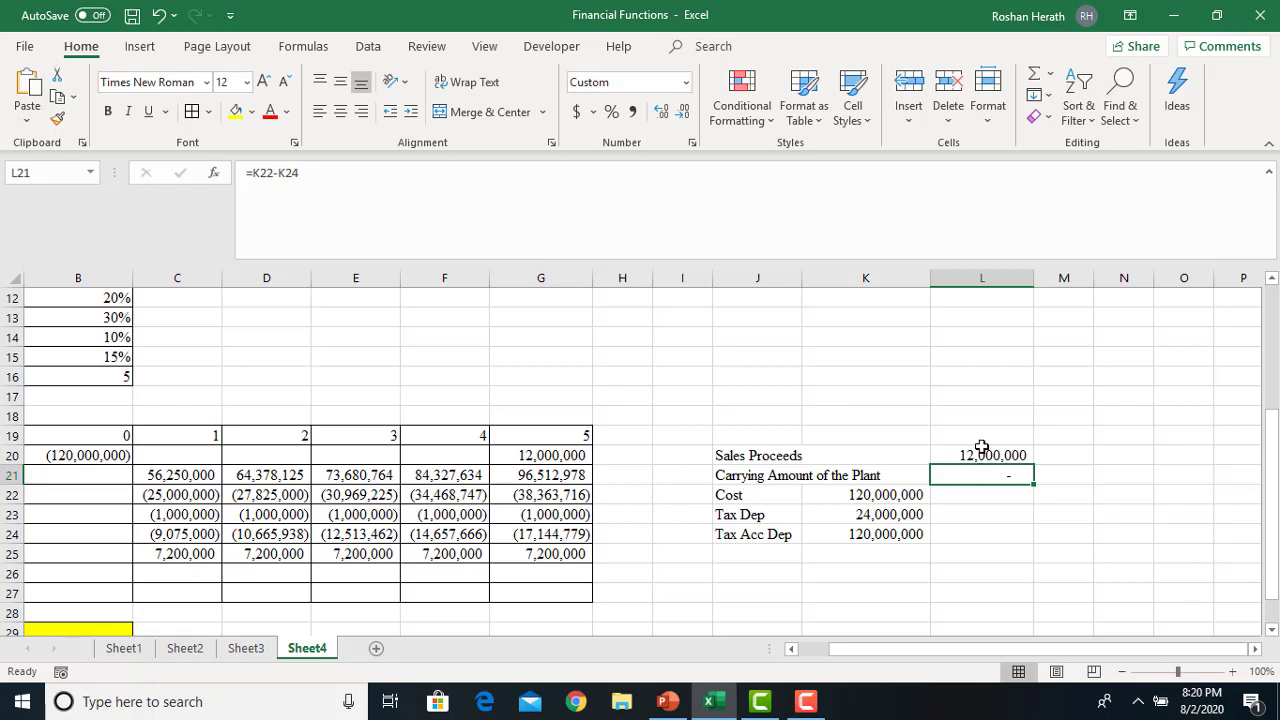
# - Enter the label Taxable Profit in J25, below Tax Acc Dep
pyautogui.click(983, 555)
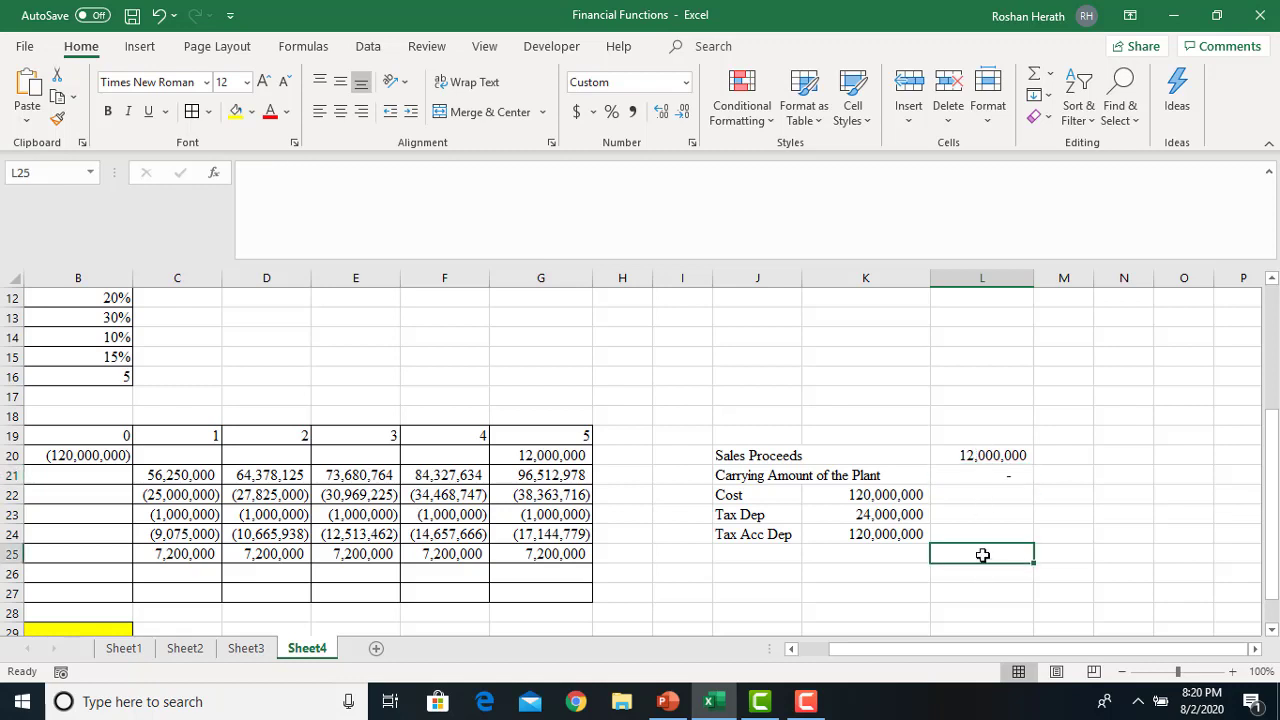
pyautogui.click(749, 569)
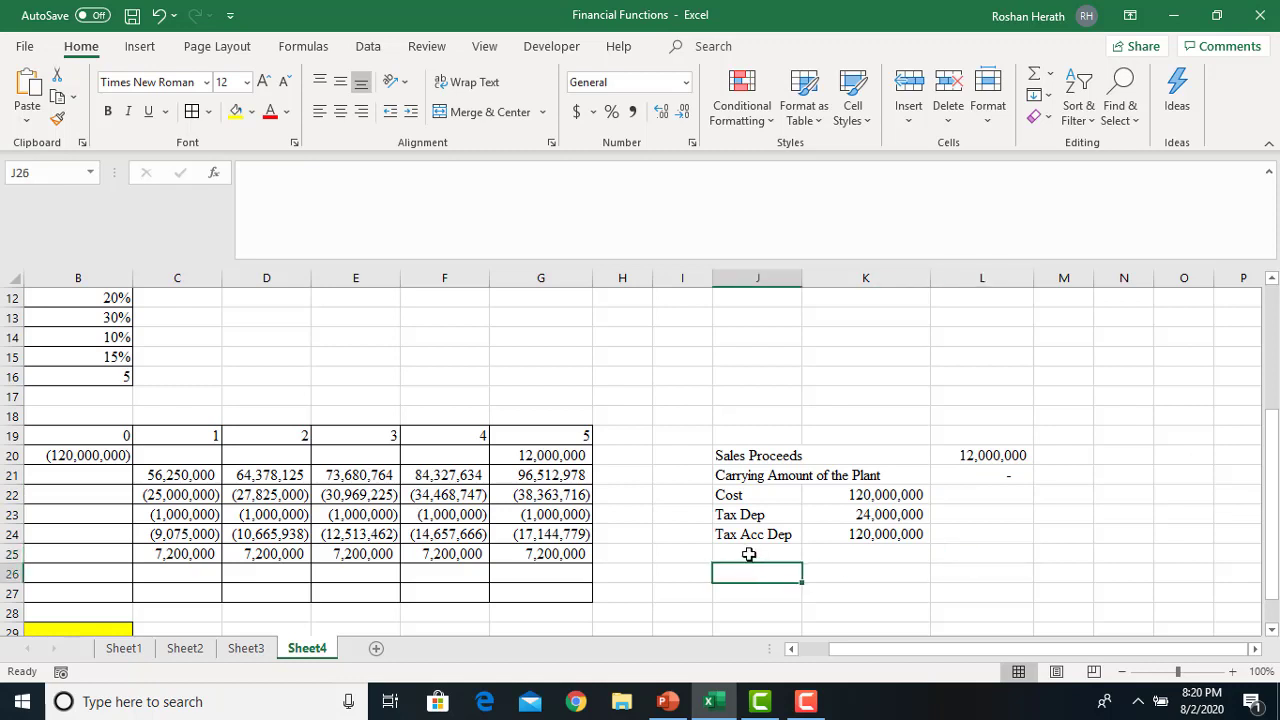
pyautogui.click(749, 554)
pyautogui.write('Taxable Prof')
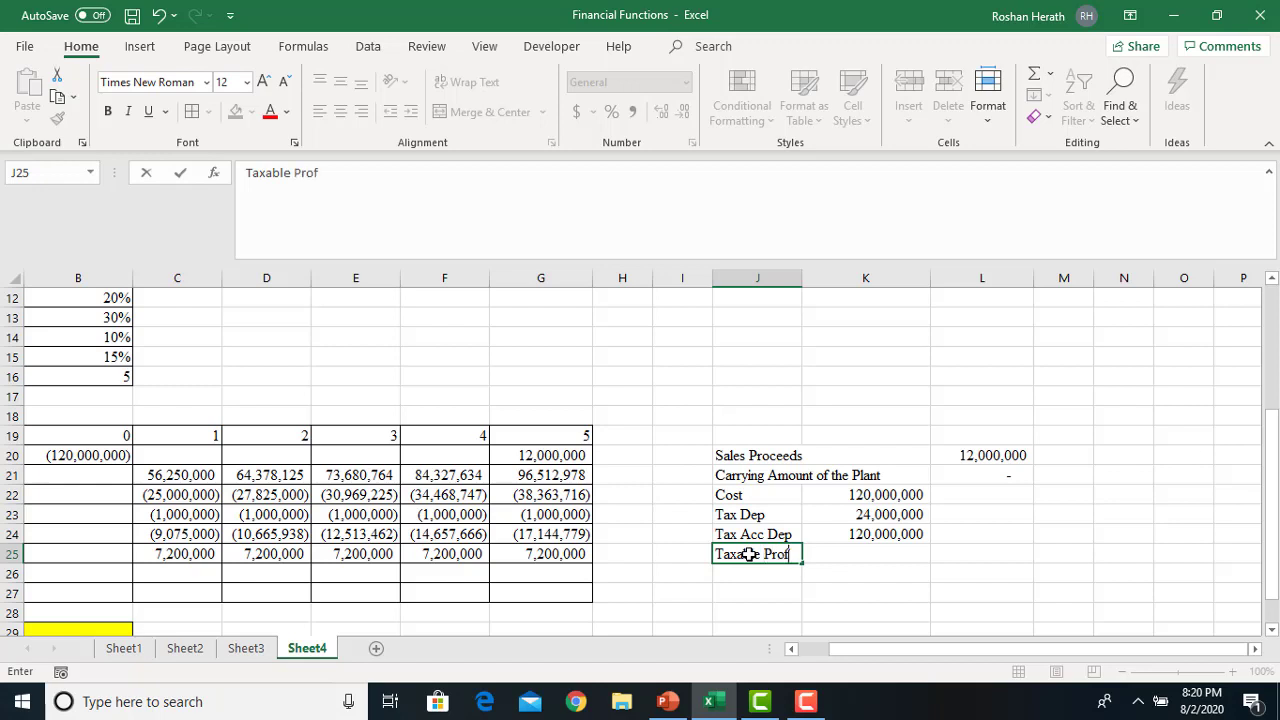
pyautogui.write('it')
# - Calculate the taxable profit in L25 as =L20-L21, sales proceeds less carrying amount
pyautogui.click(1020, 554)
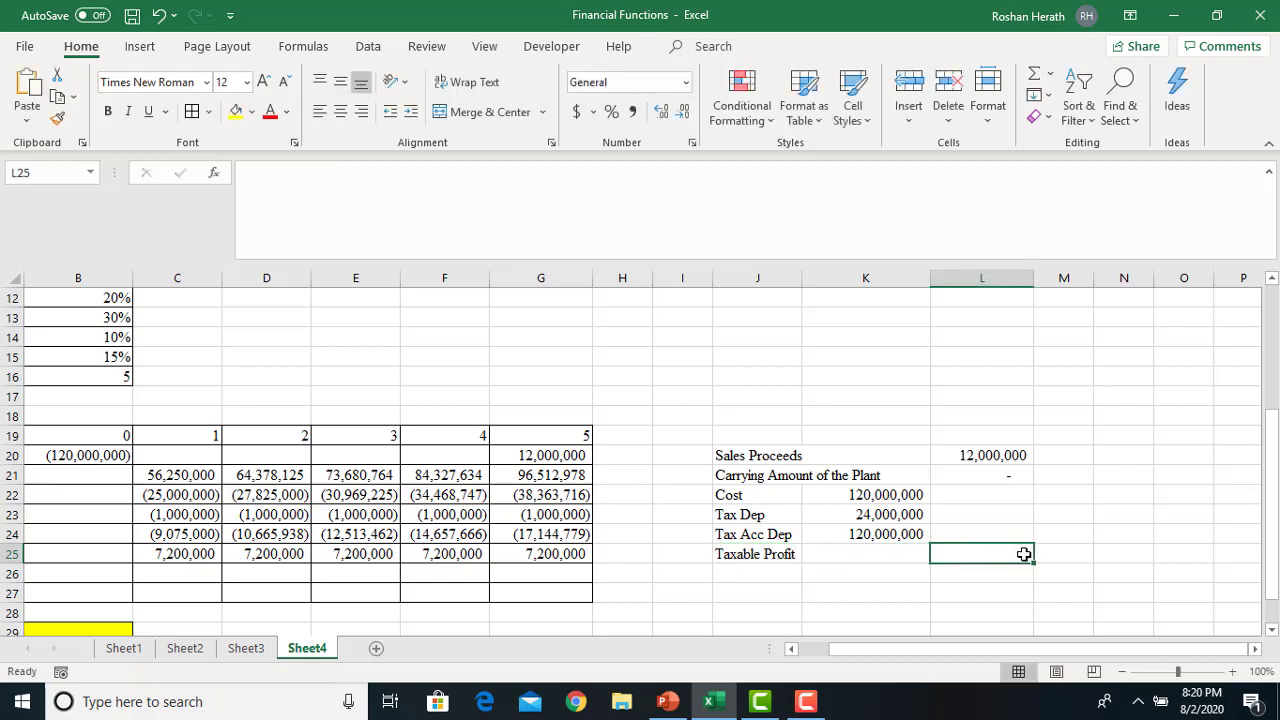
pyautogui.write('=')
pyautogui.click(1004, 454)
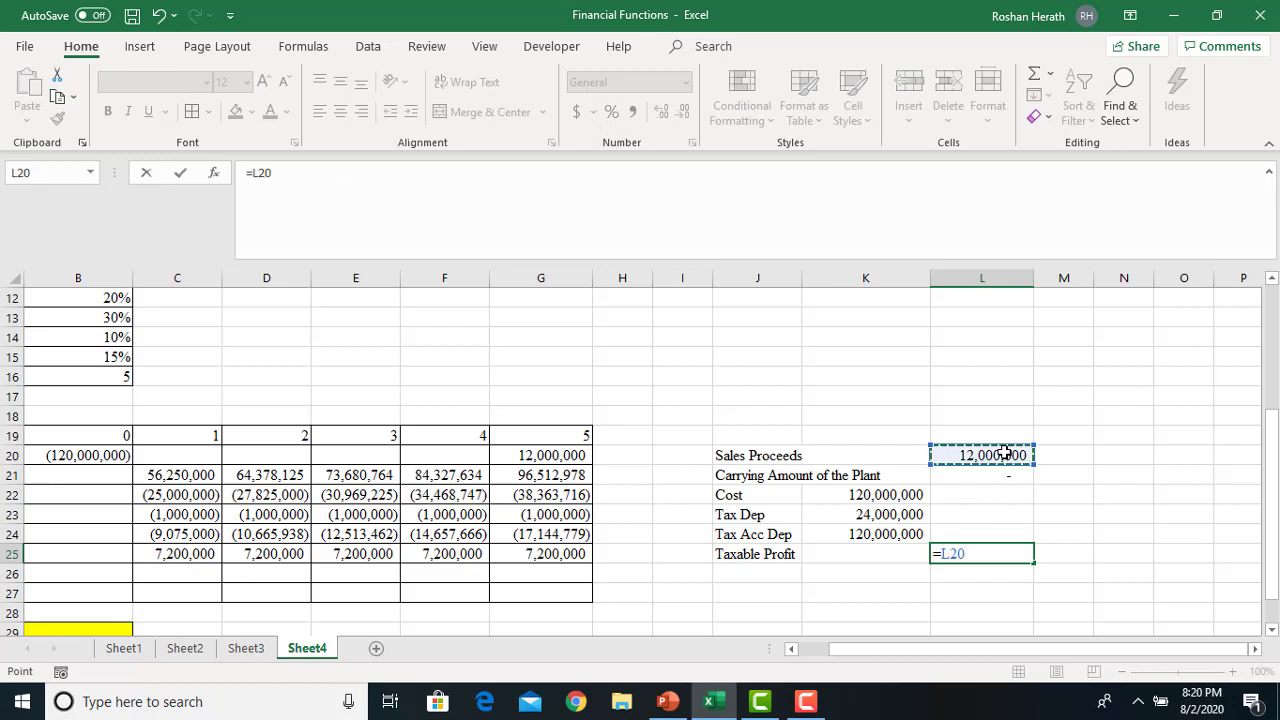
pyautogui.write('-')
pyautogui.click(990, 476)
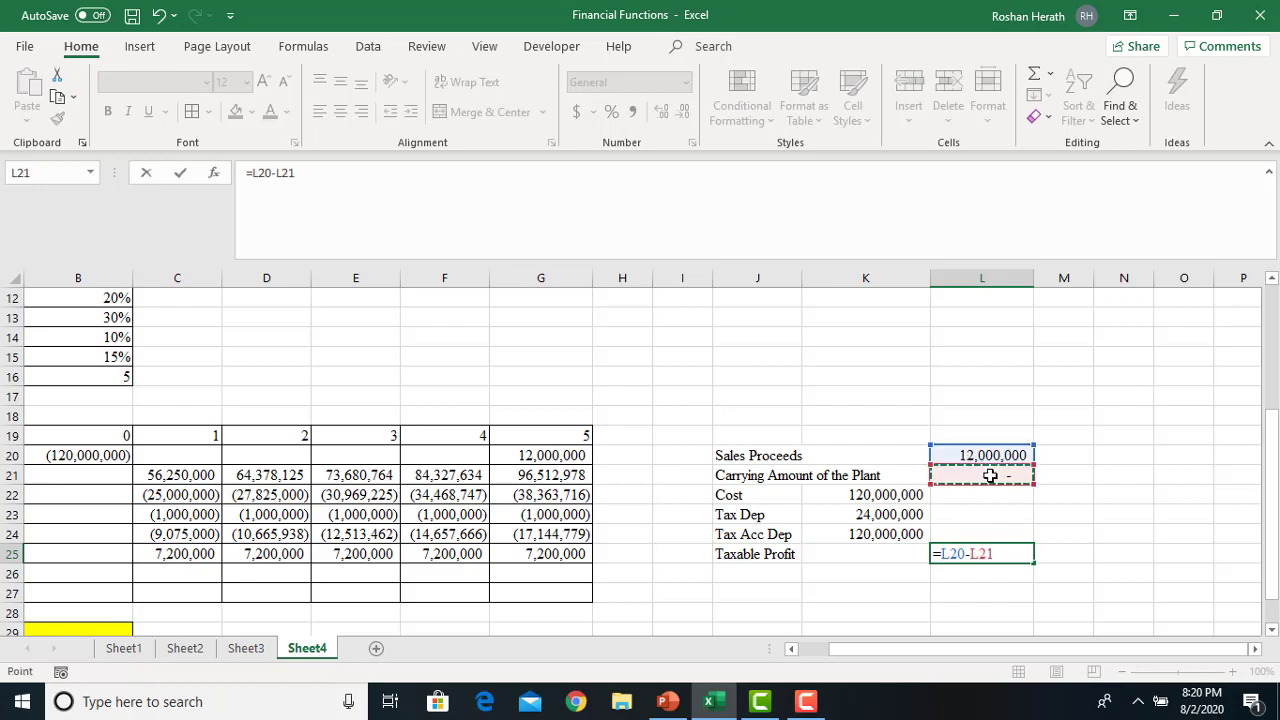
pyautogui.press('Return')
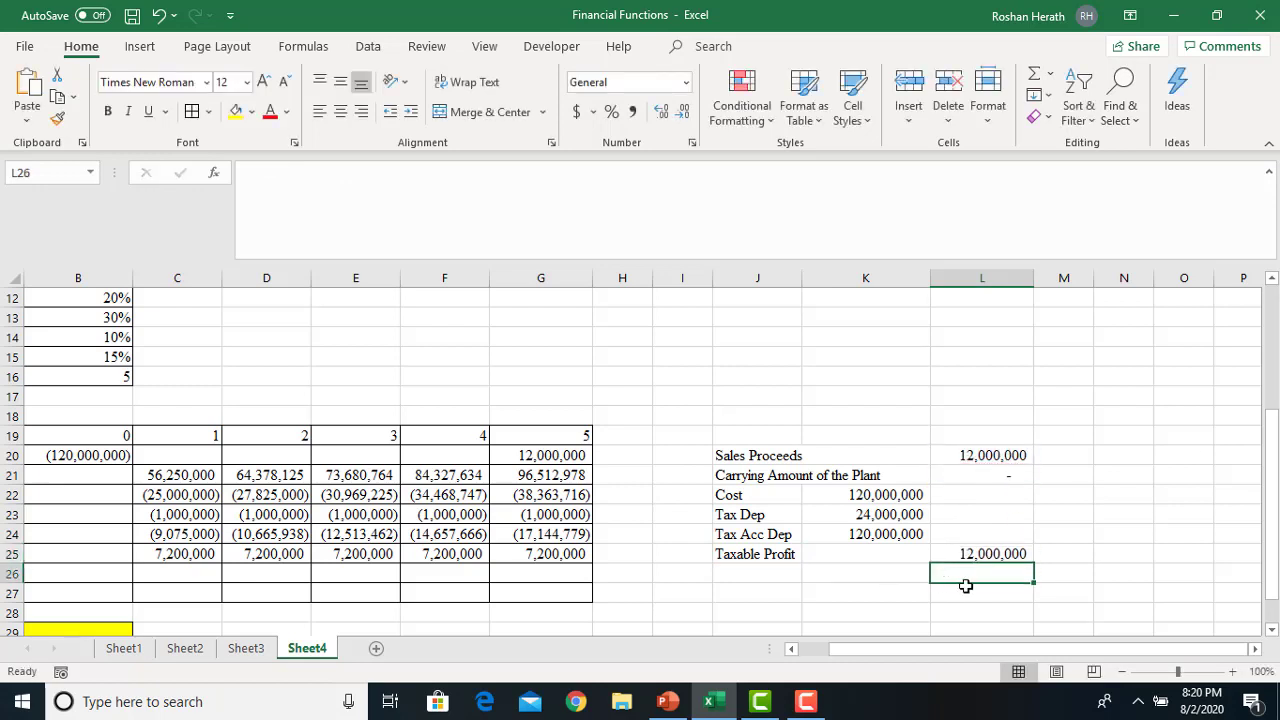
# - Calculate the tax on the disposal profit in L26 as =L25*B13, using the corporate tax rate
pyautogui.write('=')
pyautogui.click(1000, 554)
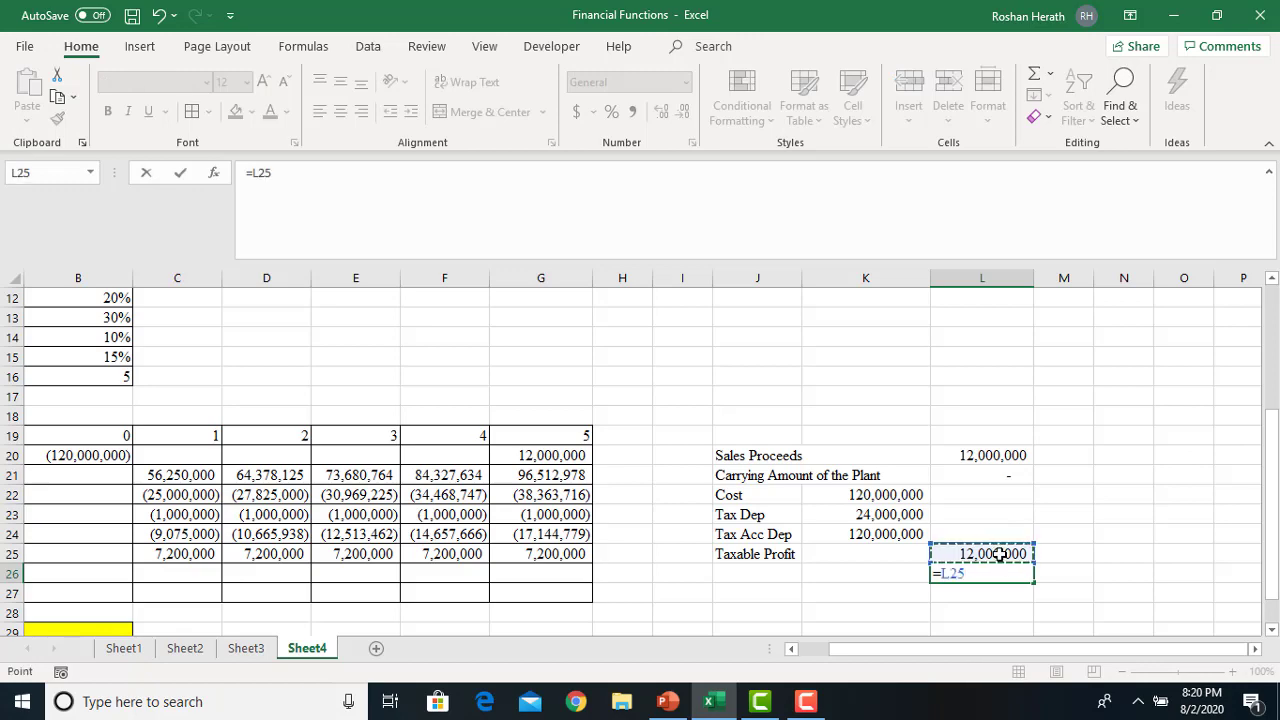
pyautogui.write('*')
pyautogui.moveTo(856, 647); pyautogui.dragTo(820, 655)
pyautogui.click(339, 318)
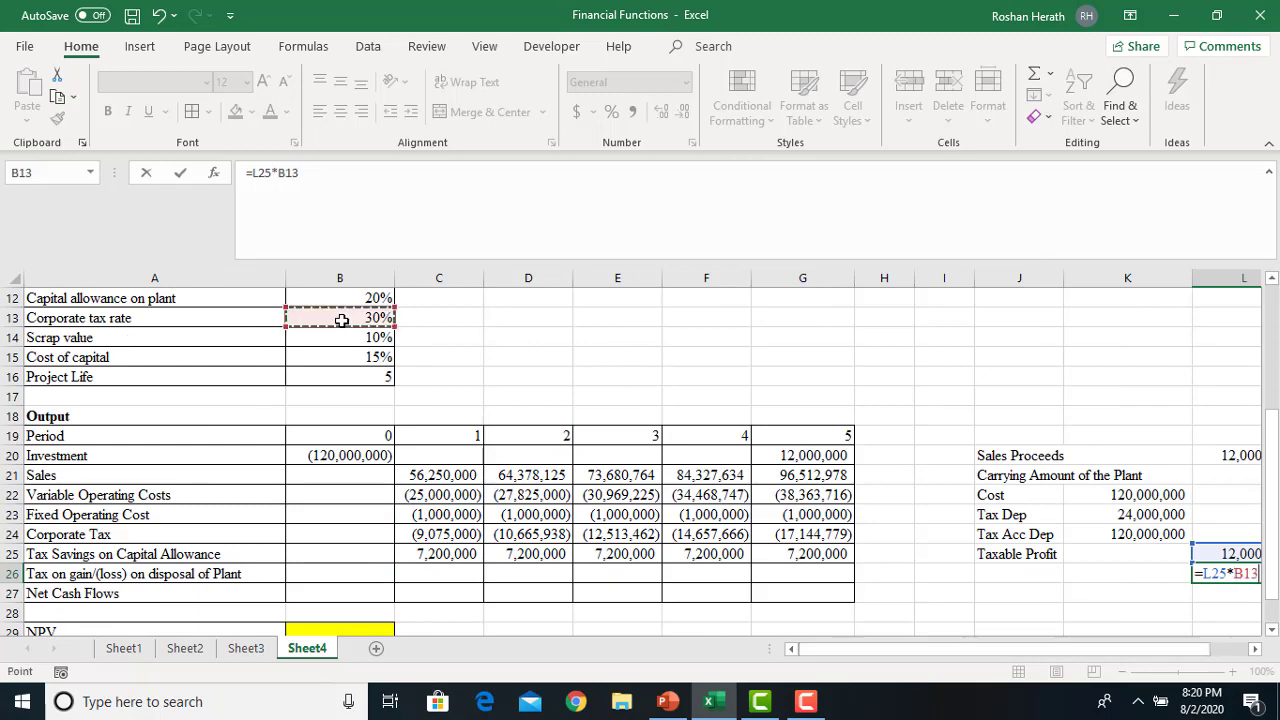
pyautogui.press('Return')
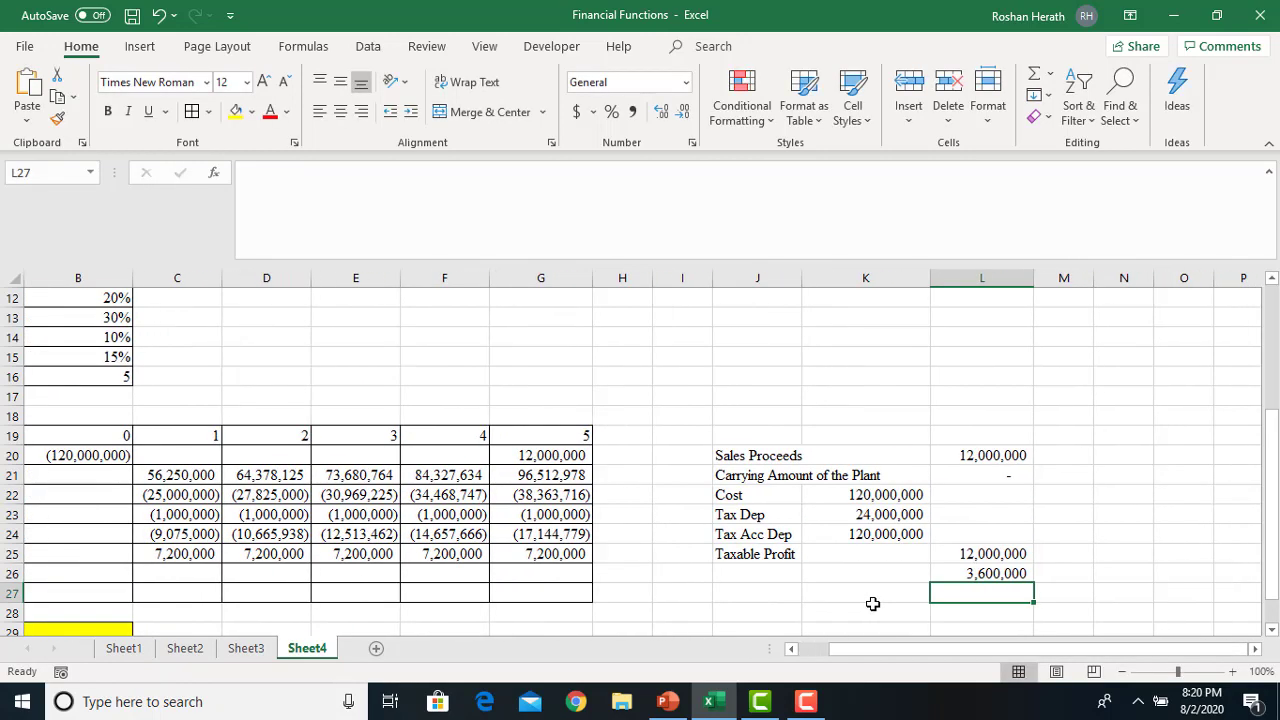
# - Enter the label Tax in J26 for the disposal tax amount
pyautogui.click(963, 576)
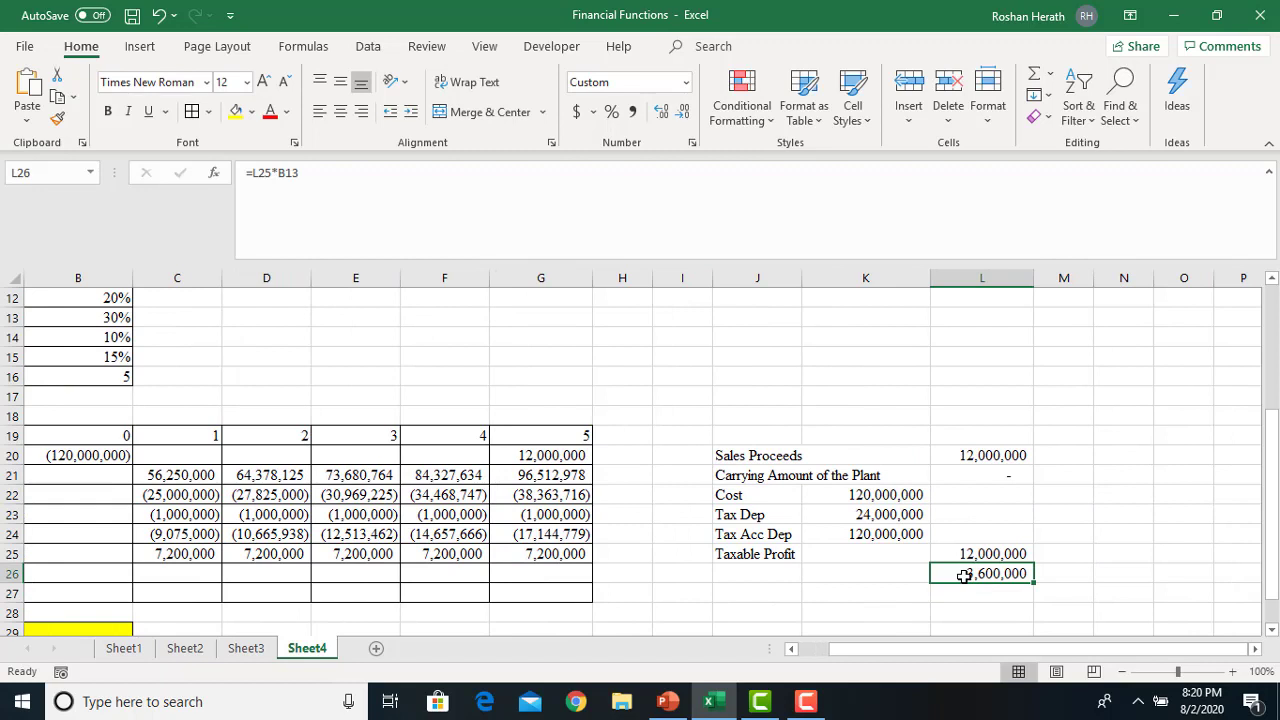
pyautogui.click(764, 569)
pyautogui.write('Tax')
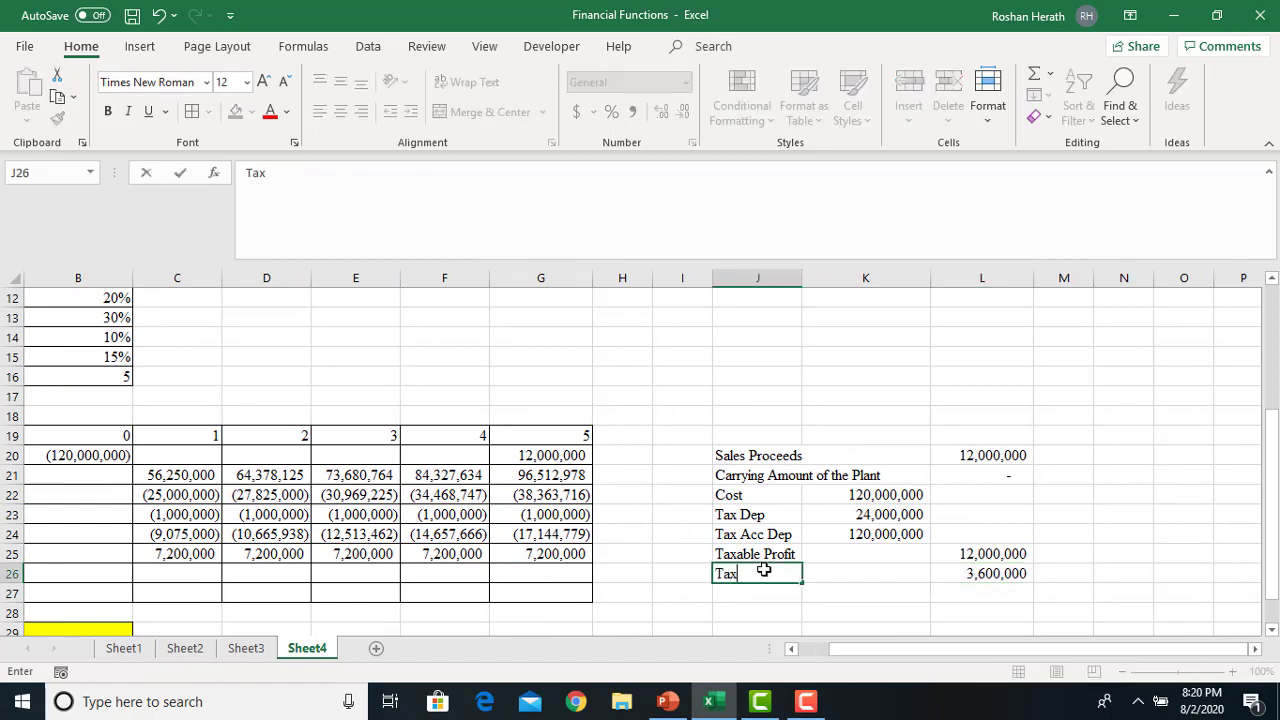
pyautogui.click(980, 607)
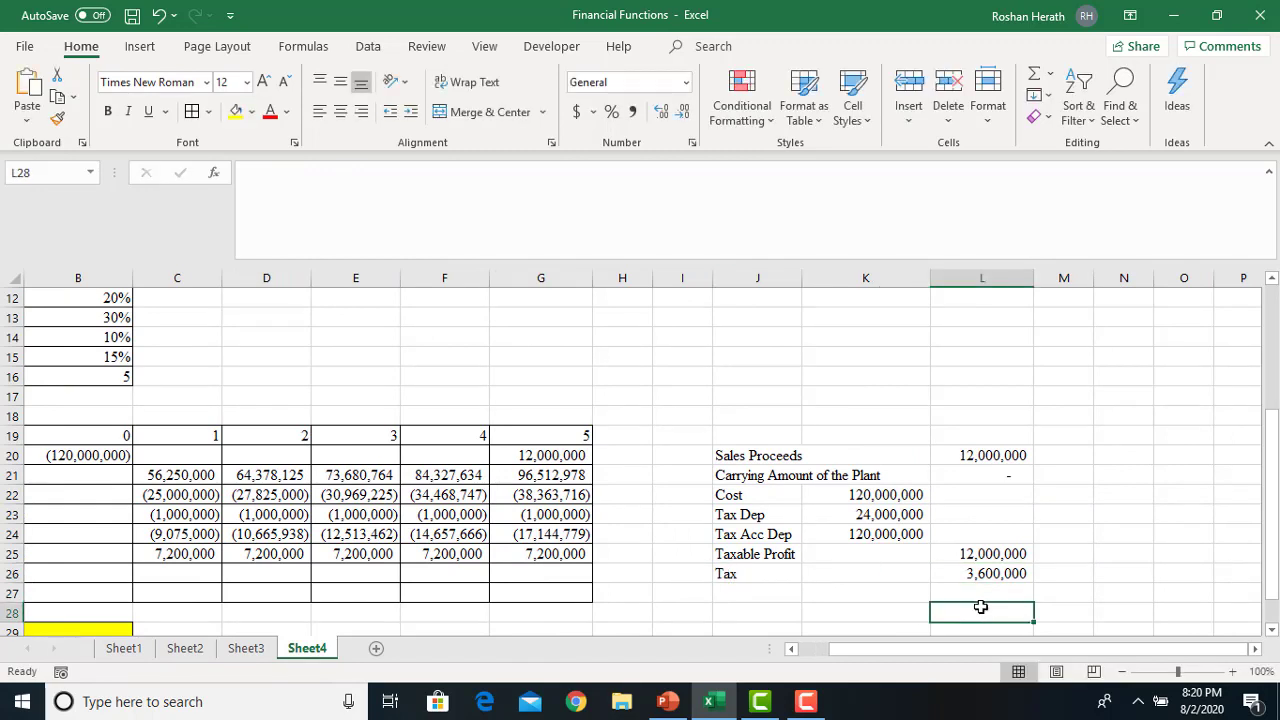
# - Apply all borders to the disposal tax working in J20:L26
pyautogui.click(987, 574)
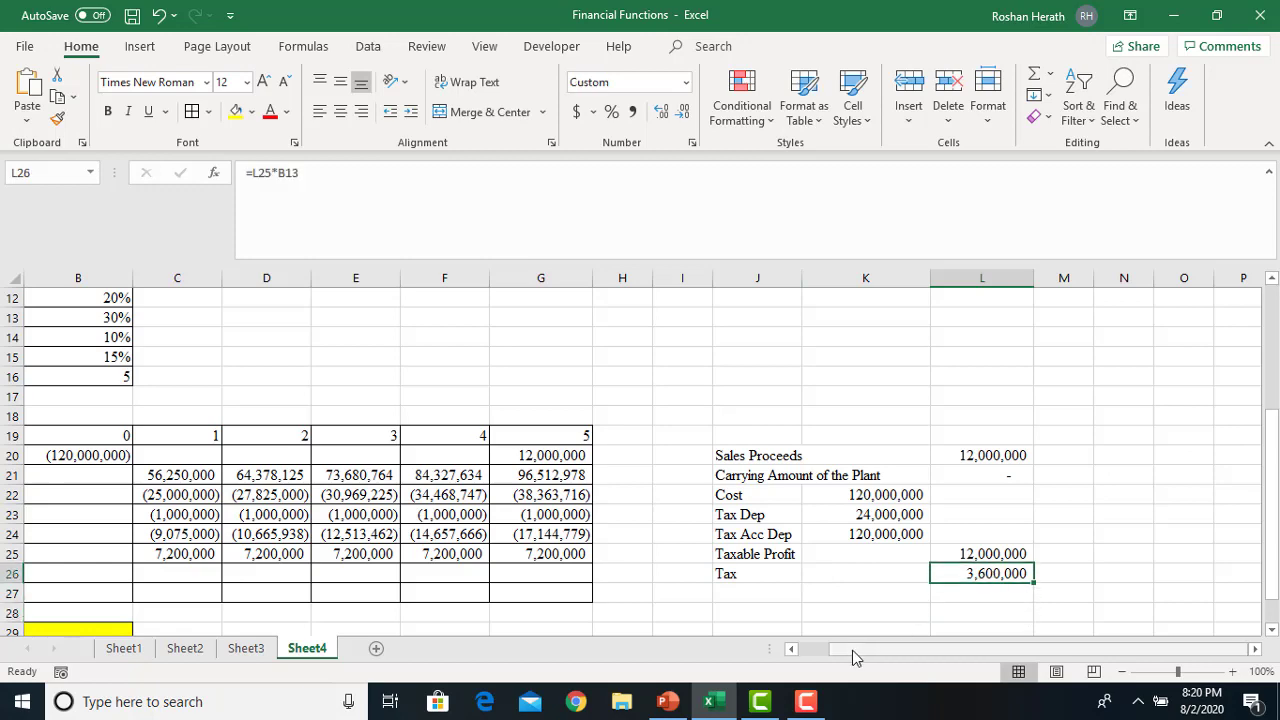
pyautogui.moveTo(853, 656); pyautogui.dragTo(771, 651)
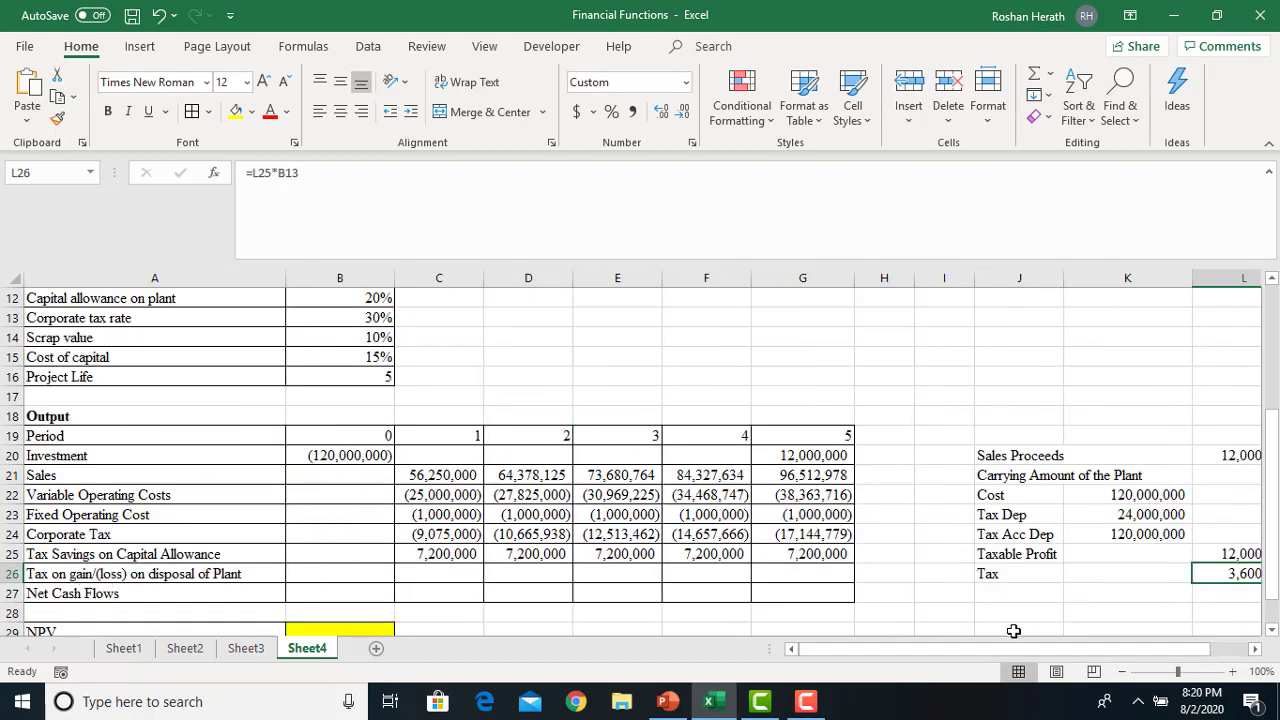
pyautogui.moveTo(1018, 651); pyautogui.dragTo(1070, 648)
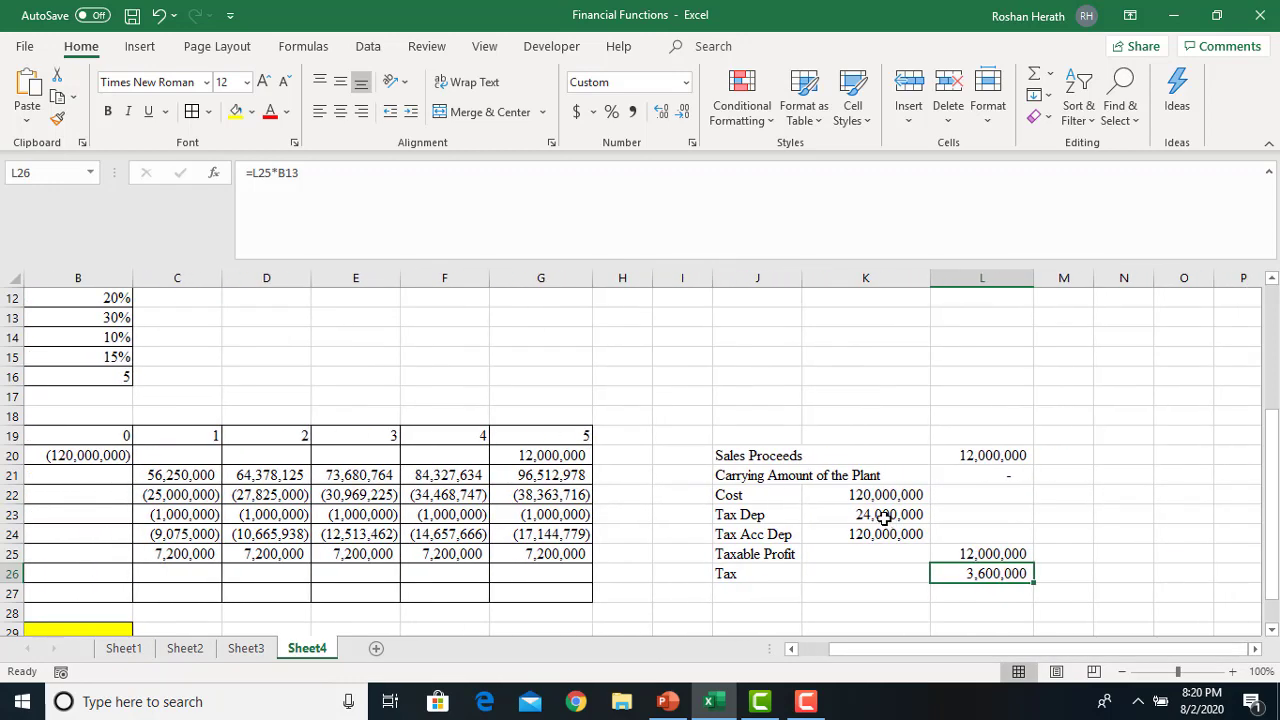
pyautogui.moveTo(781, 460); pyautogui.dragTo(951, 568)
pyautogui.click(192, 111)
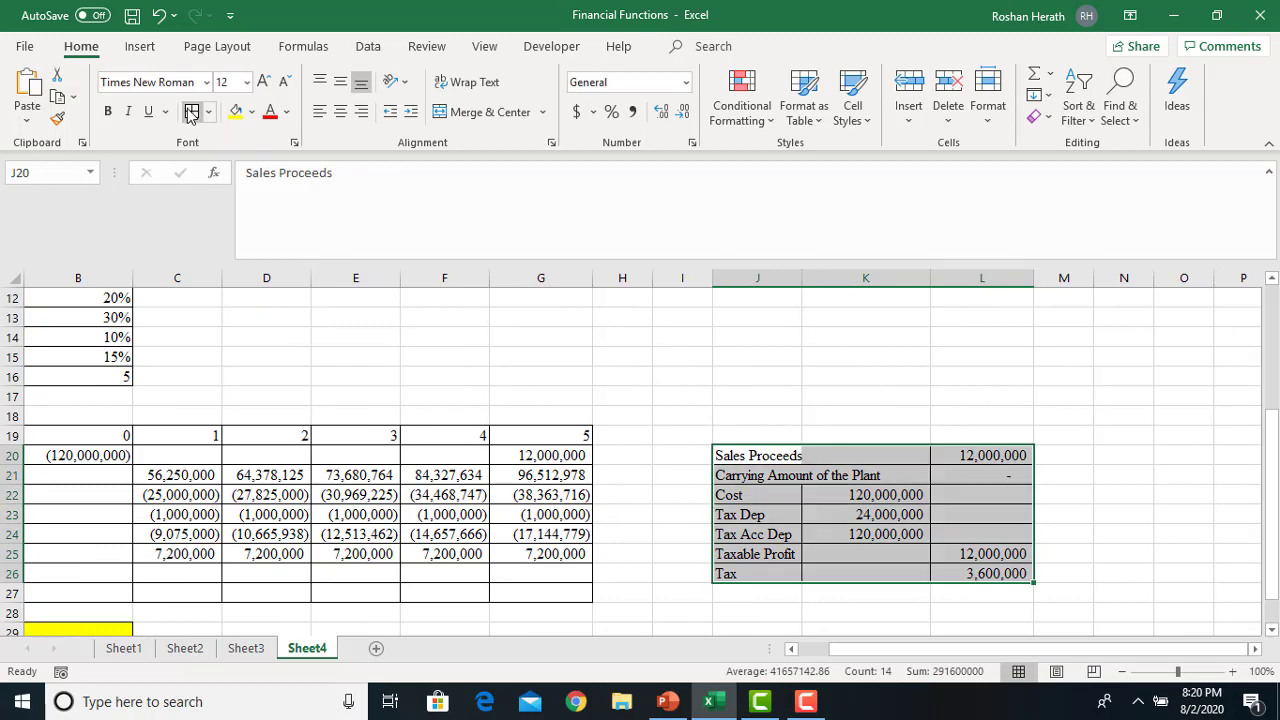
# - Begin the period 5 disposal tax formula in G26 with =$G$20-(, using an absolute reference to the scrap proceeds
pyautogui.moveTo(855, 657); pyautogui.dragTo(820, 650)
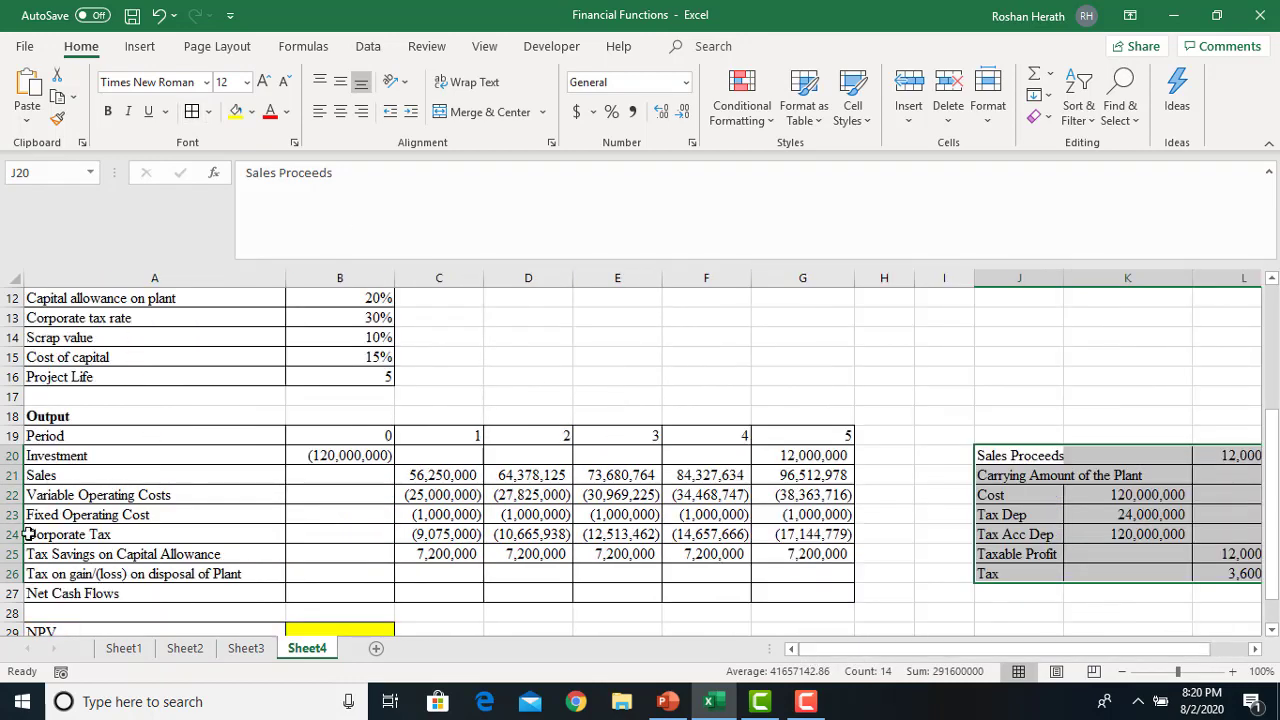
pyautogui.click(775, 577)
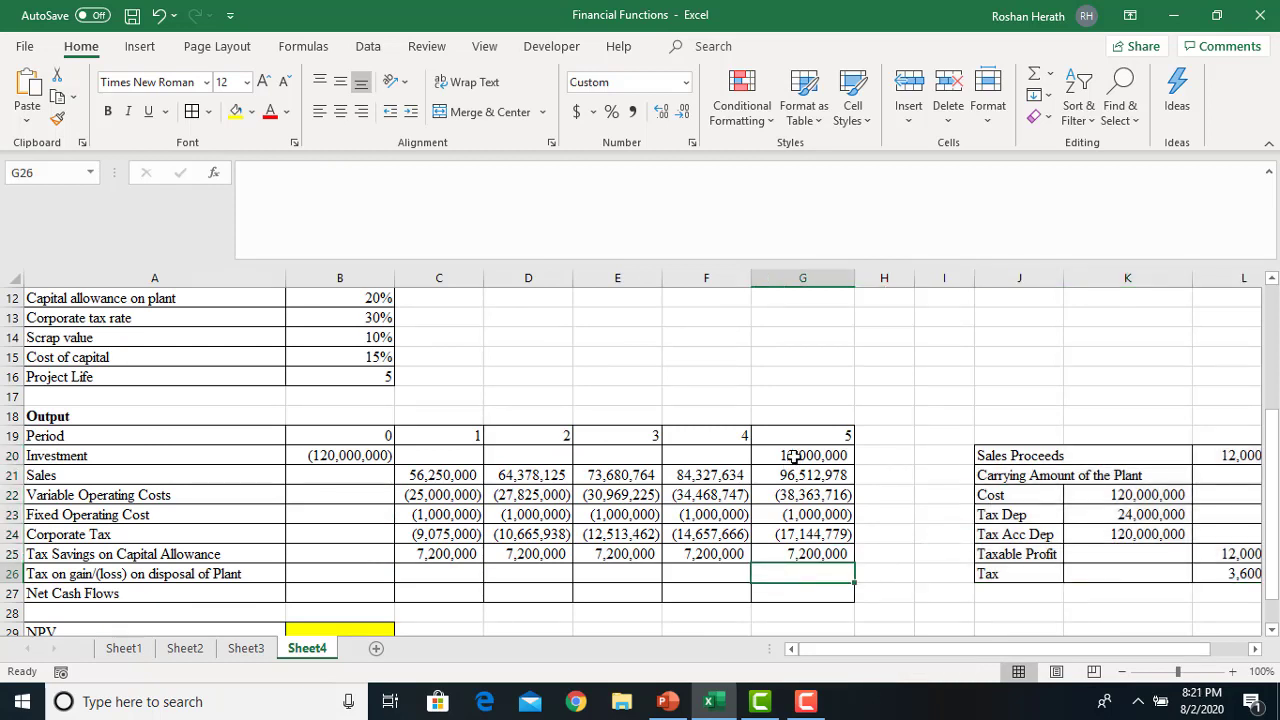
pyautogui.write('=')
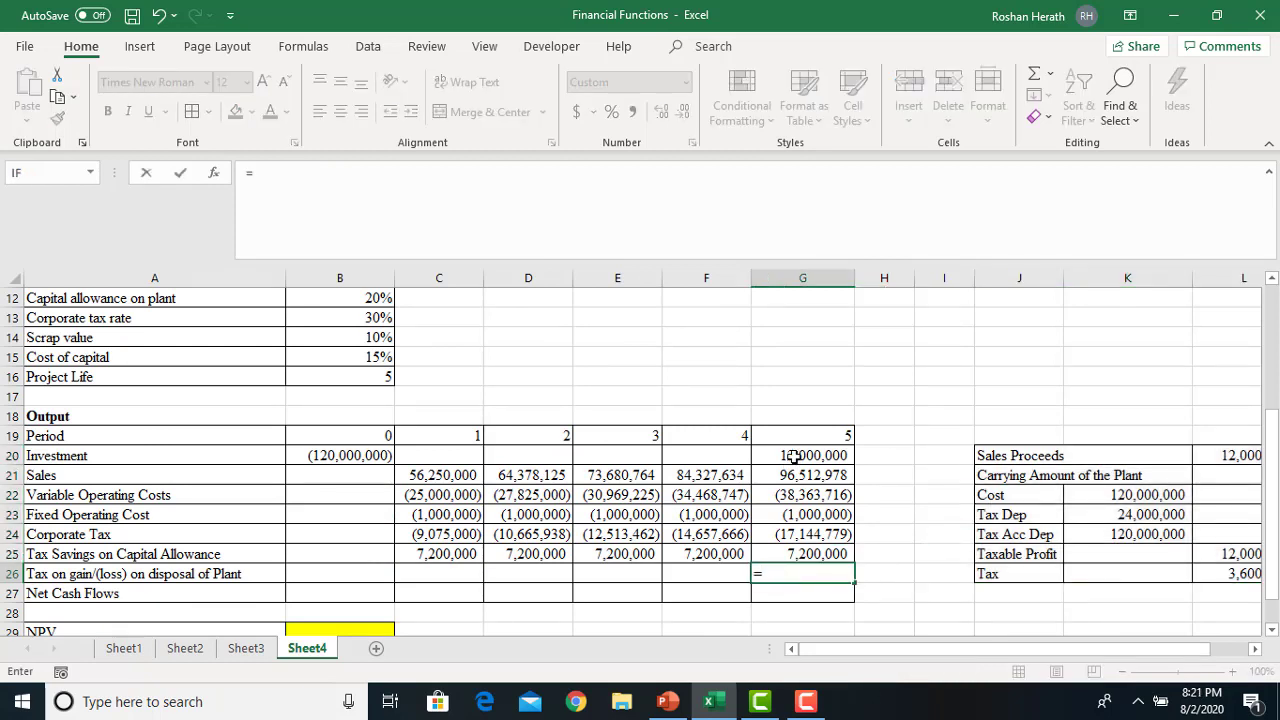
pyautogui.click(793, 457)
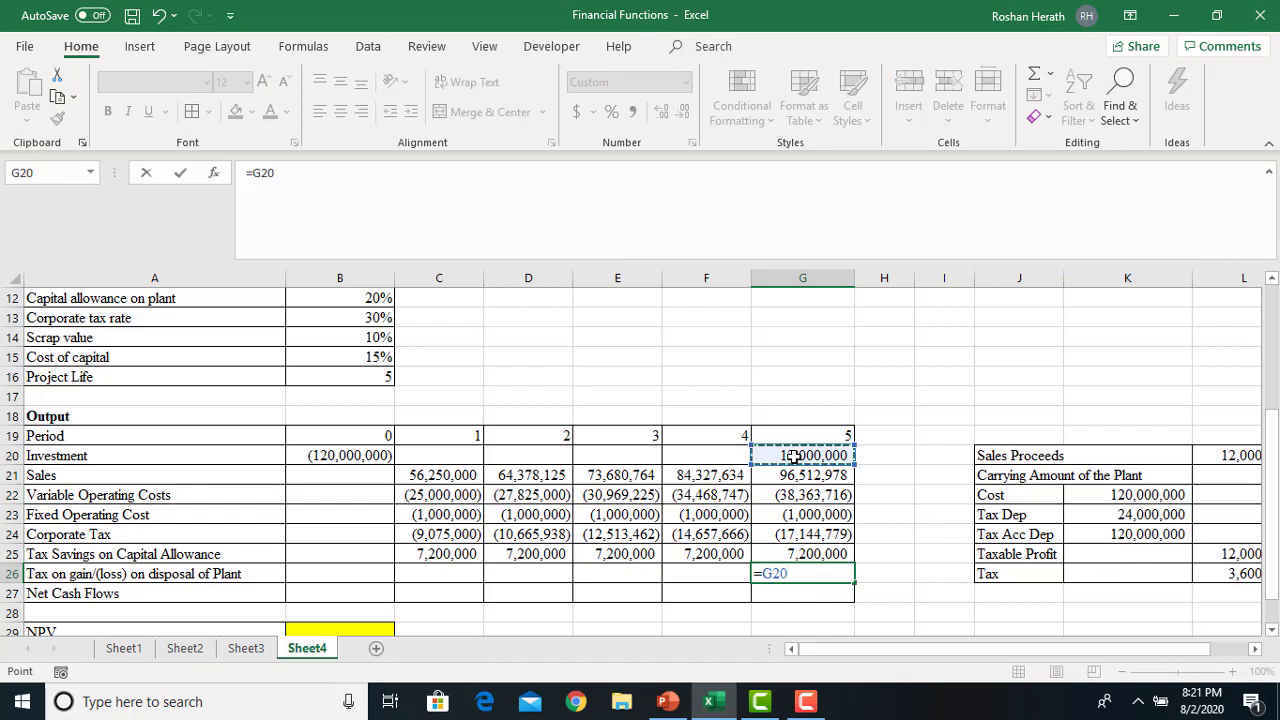
pyautogui.press('F4')
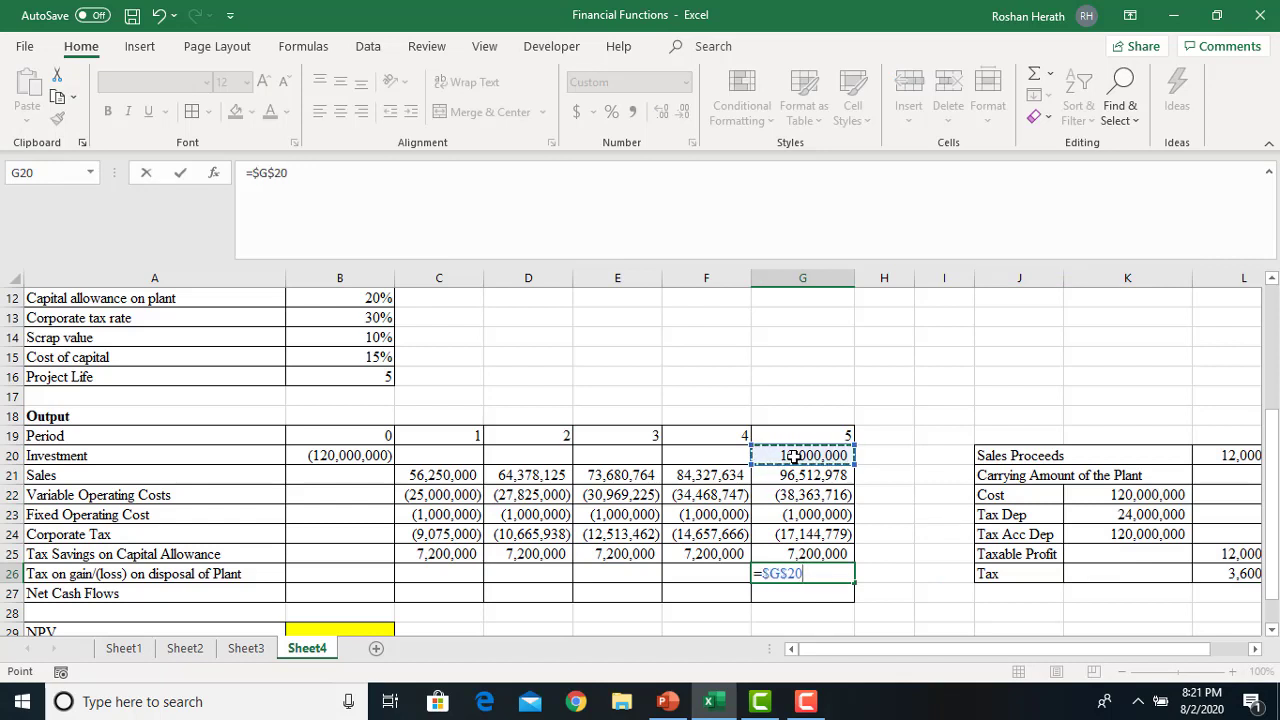
pyautogui.write('-(')
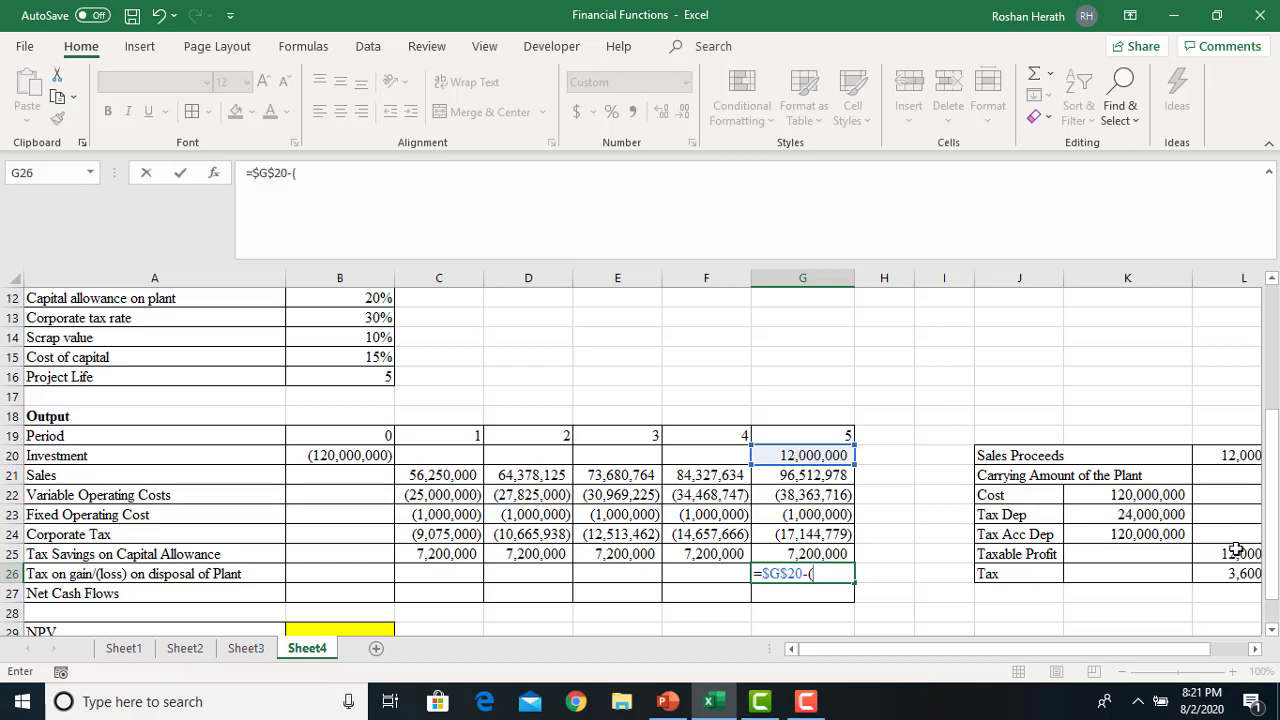
# - Extend the disposal tax formula in G26 to =$G$20-($B$3-(, using an absolute reference to the initial investment
pyautogui.moveTo(1275, 490); pyautogui.dragTo(1275, 380)
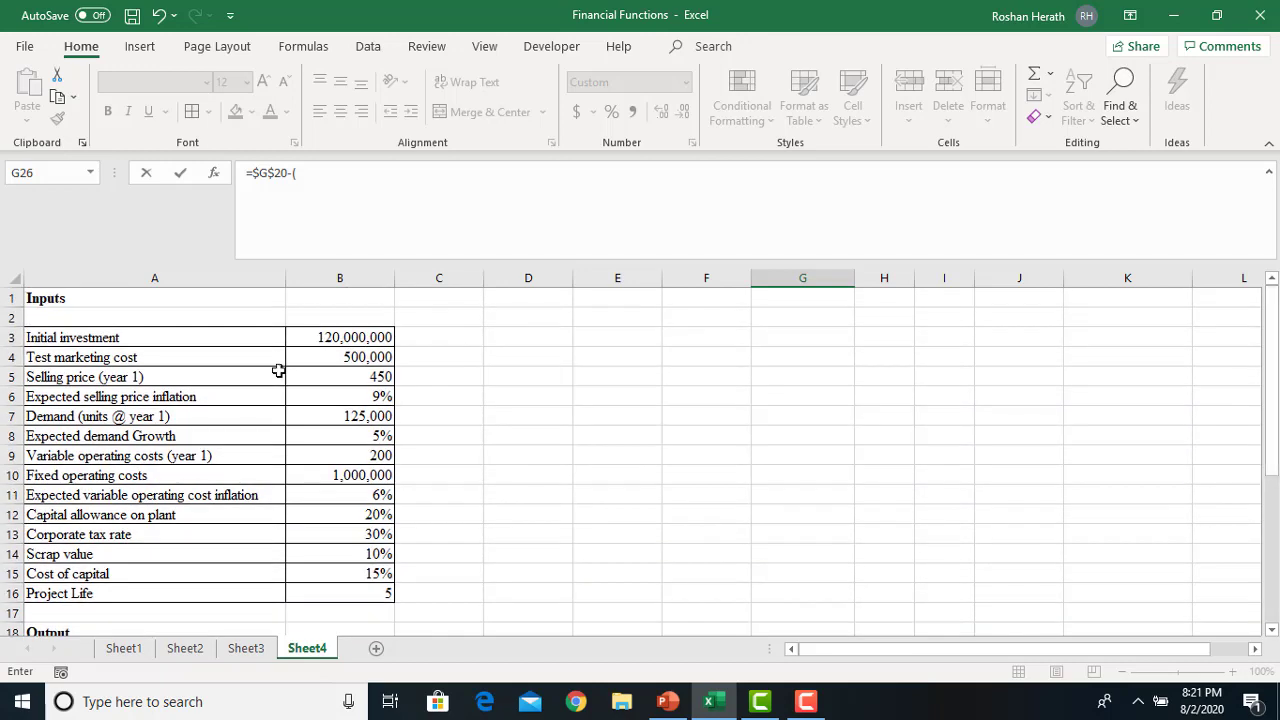
pyautogui.click(337, 334)
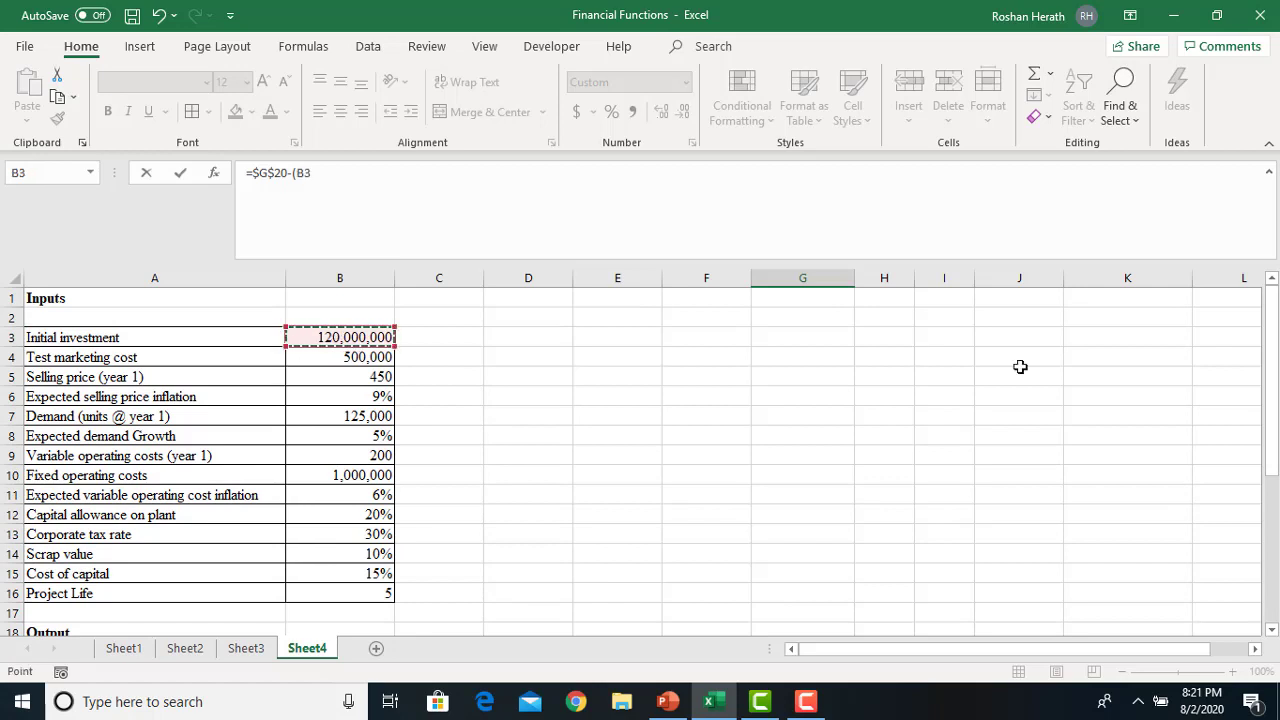
pyautogui.click(305, 173)
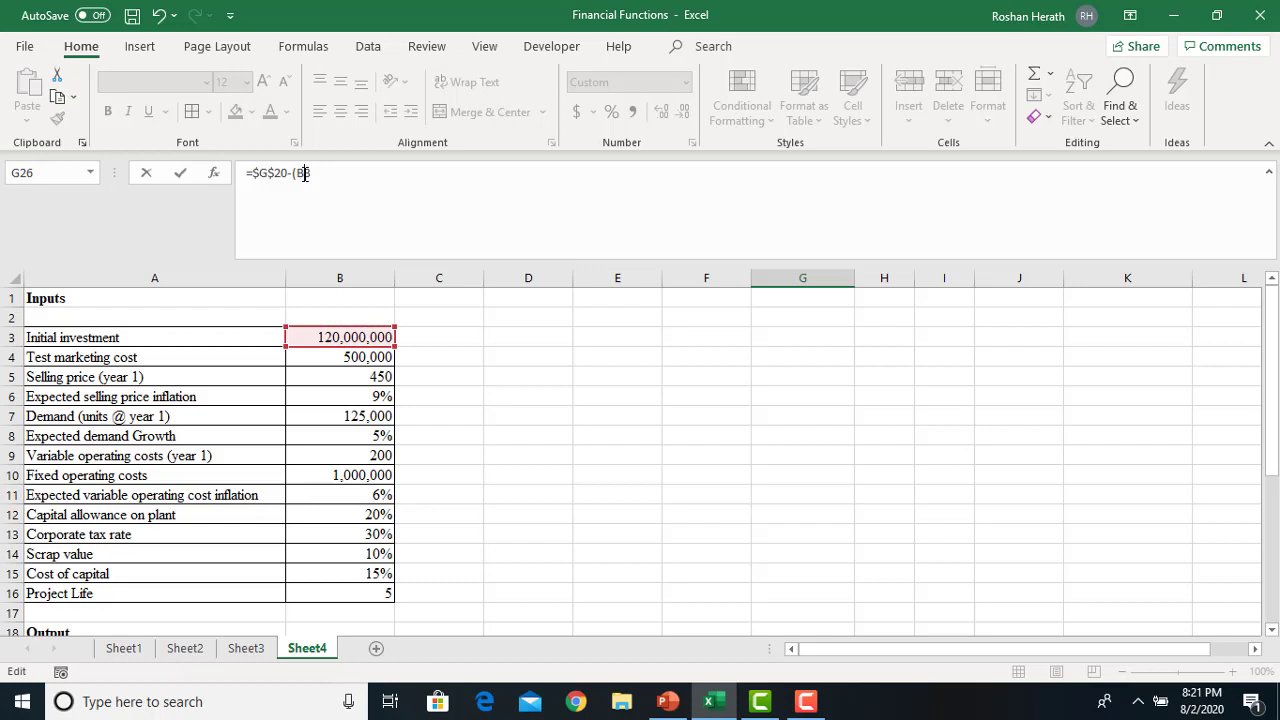
pyautogui.press('Return')
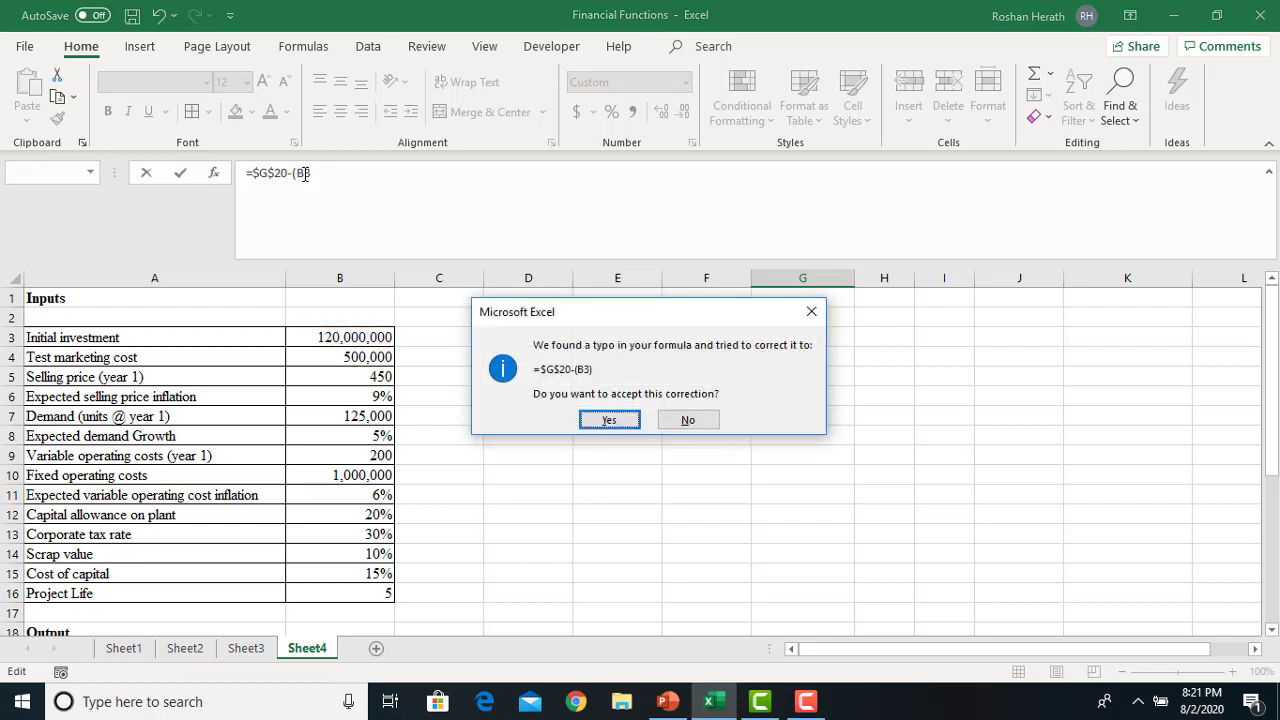
pyautogui.click(812, 314)
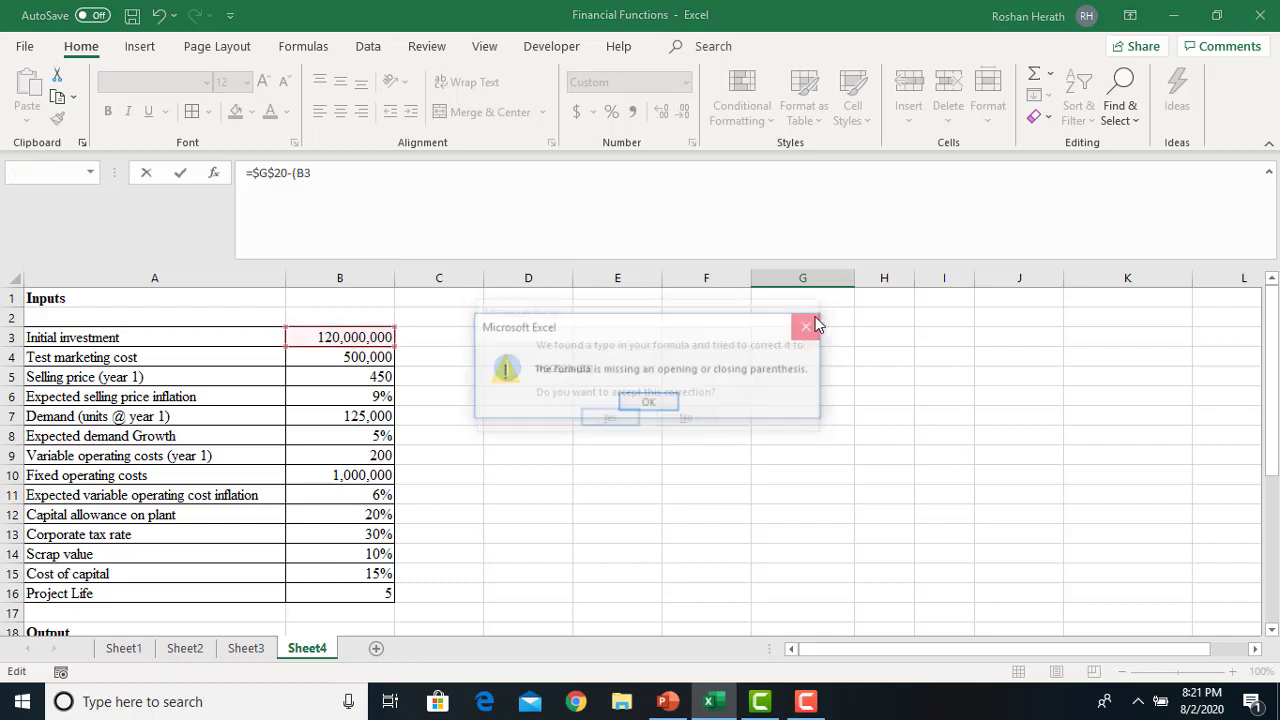
pyautogui.click(647, 403)
pyautogui.click(323, 174)
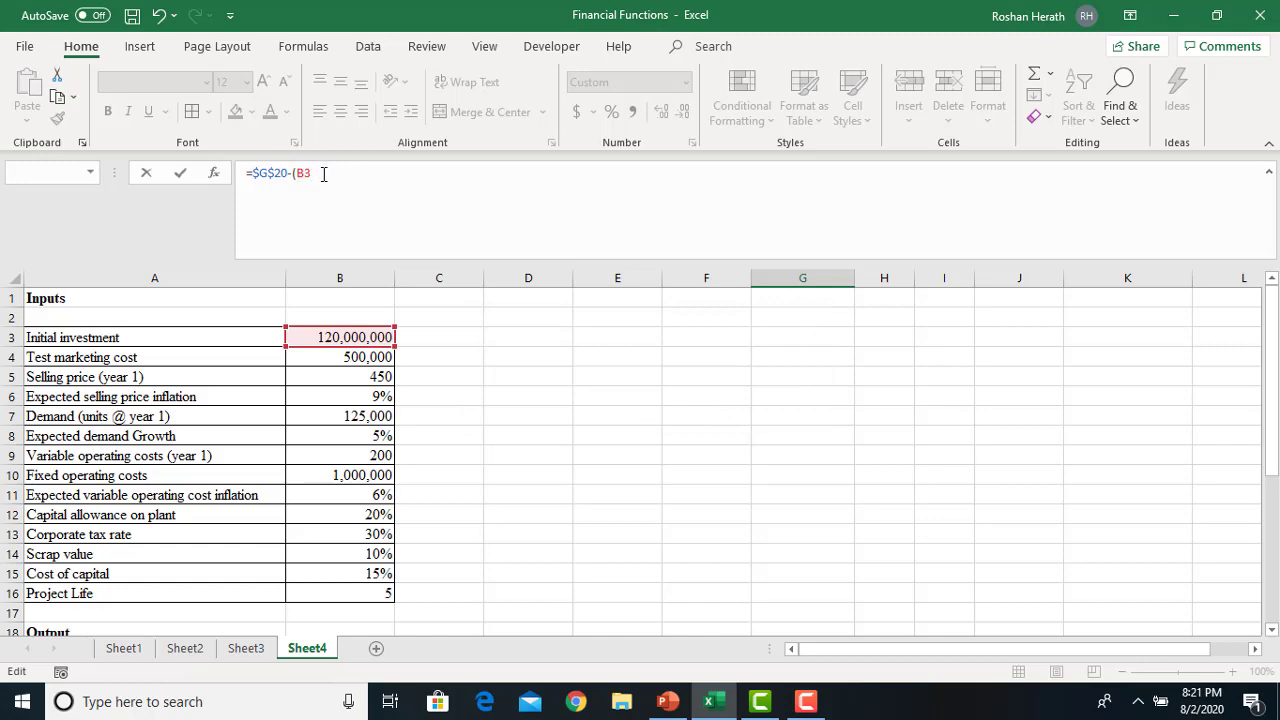
pyautogui.press('F4')
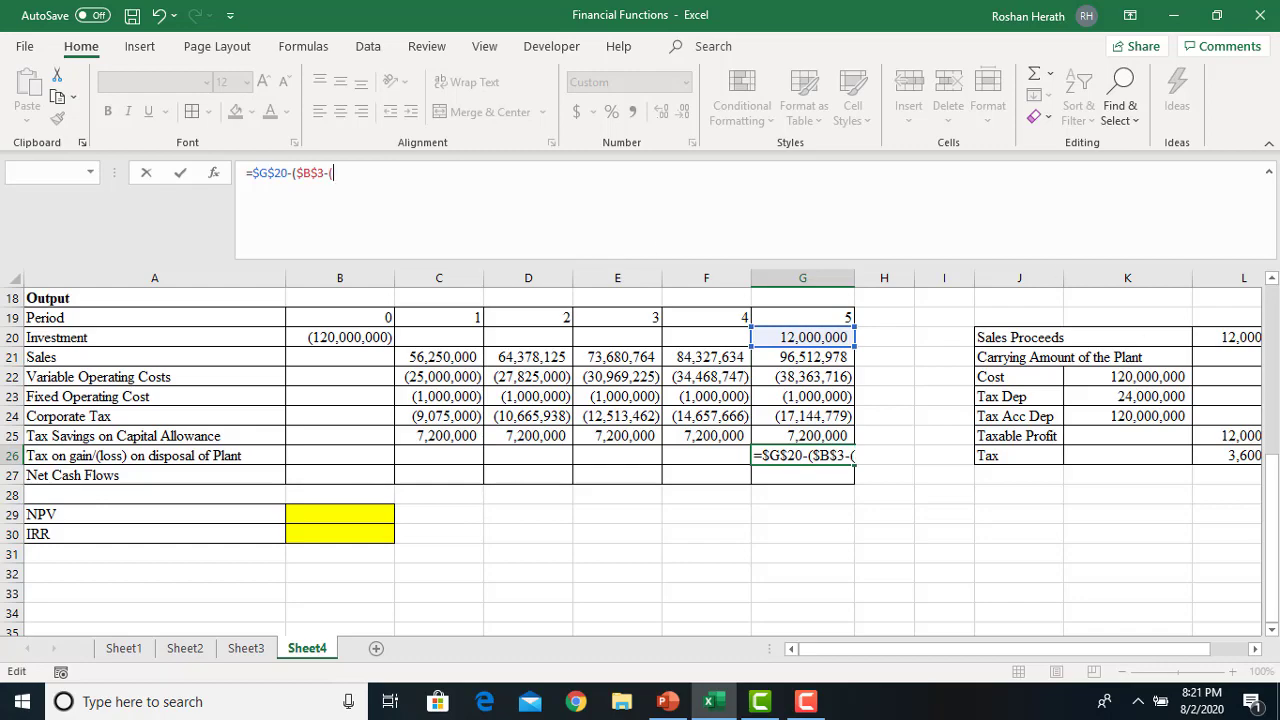
# - Add $B$3*$B$12 inside the inner bracket of the G26 formula, multiplying the initial investment by the capital allowance rate
pyautogui.moveTo(1275, 513); pyautogui.dragTo(1275, 337)
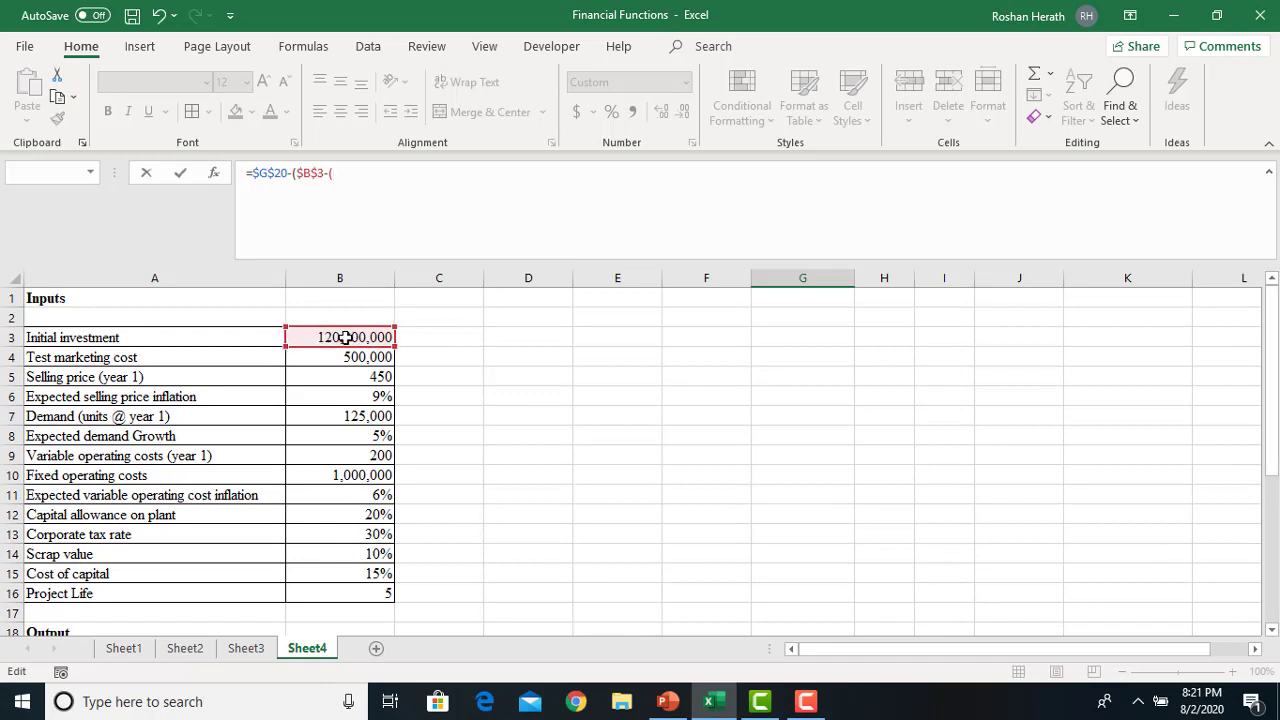
pyautogui.click(343, 339)
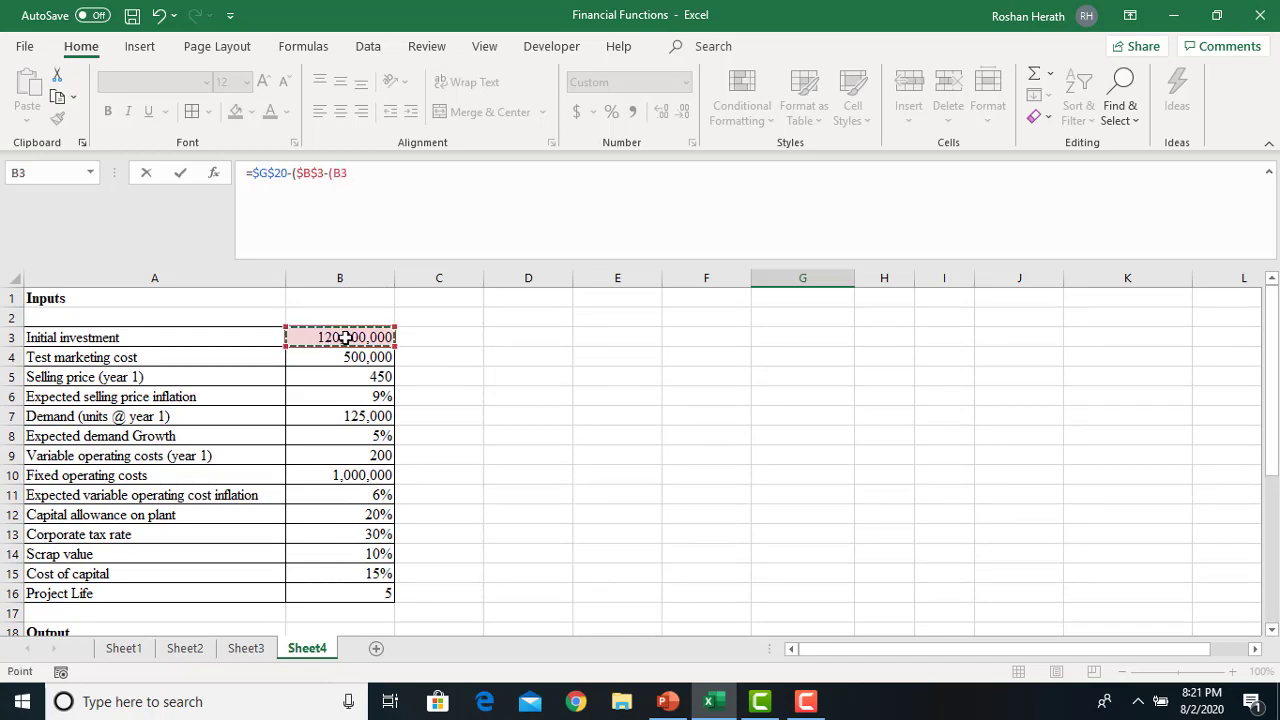
pyautogui.click(343, 173)
pyautogui.press('F4')
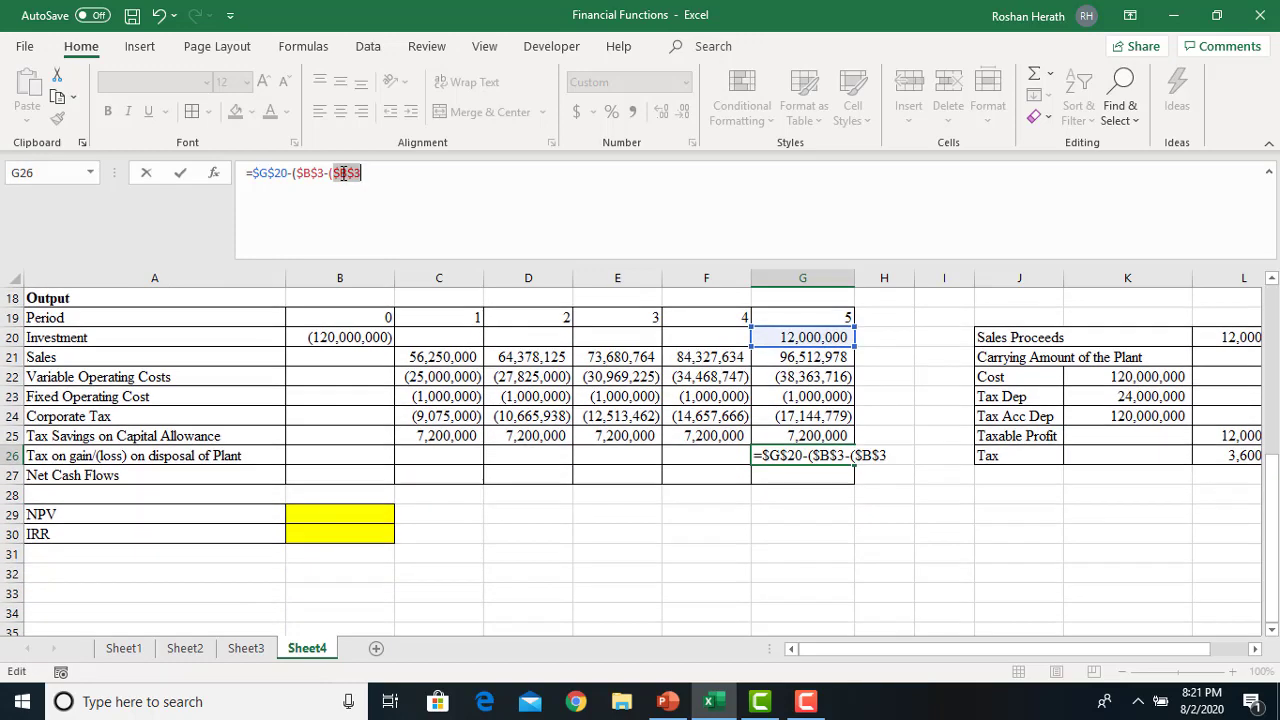
pyautogui.click(374, 175)
pyautogui.write('*')
pyautogui.moveTo(1276, 505); pyautogui.dragTo(1262, 345)
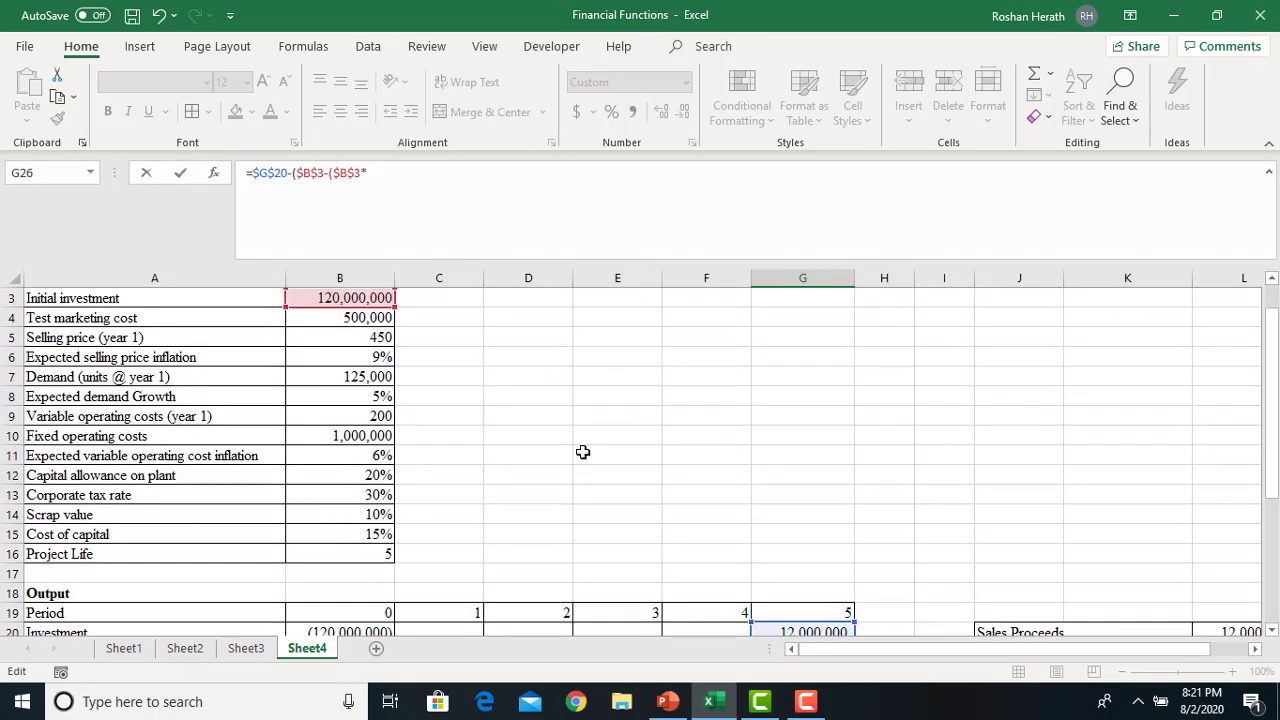
pyautogui.click(350, 476)
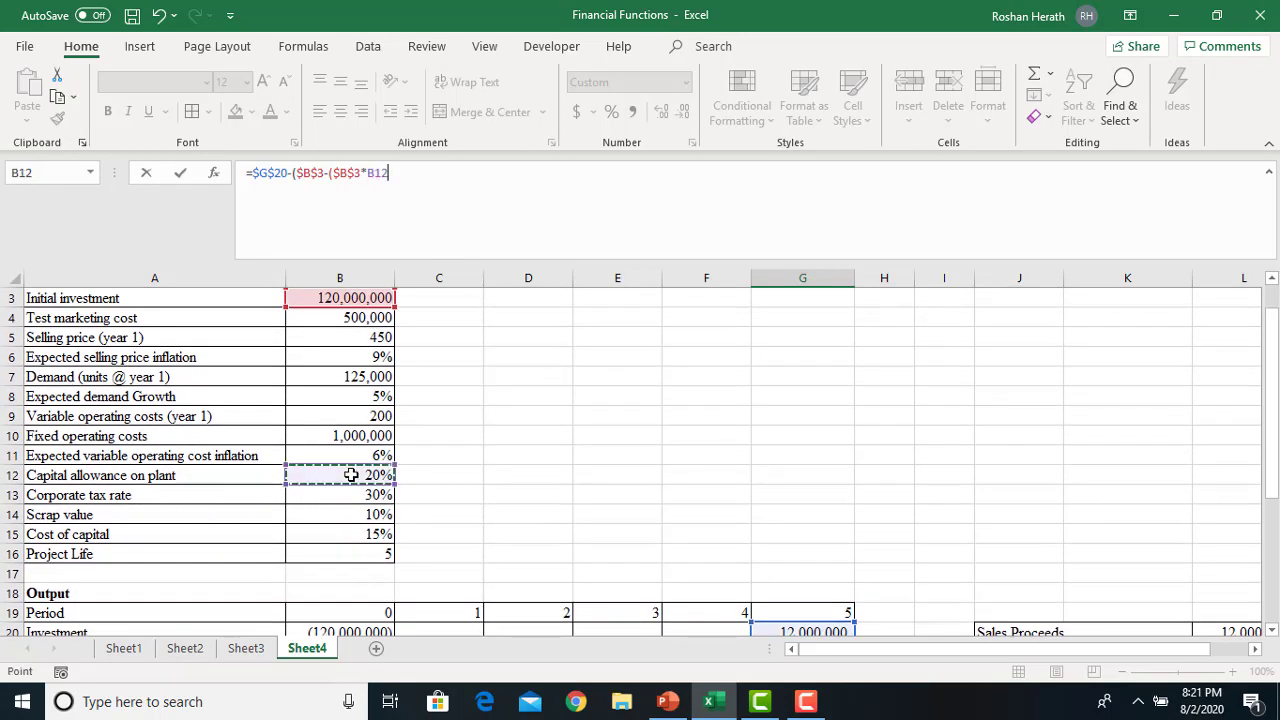
pyautogui.click(380, 175)
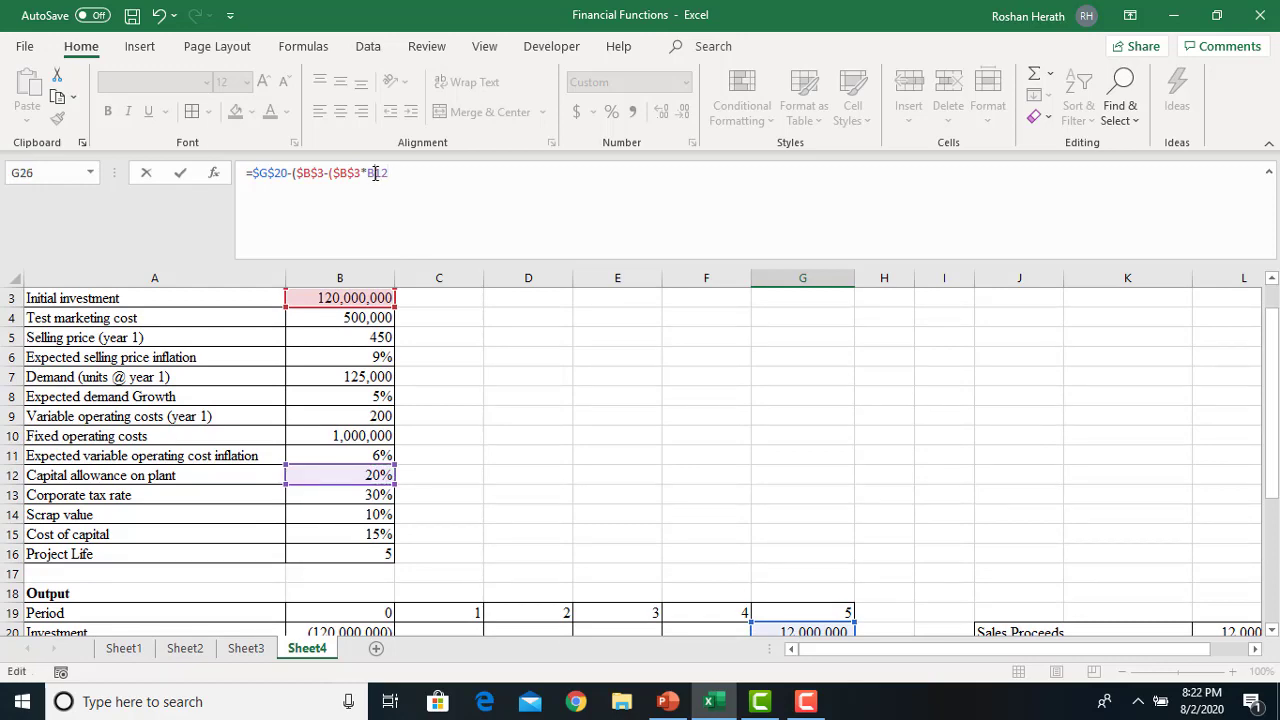
pyautogui.press('F4')
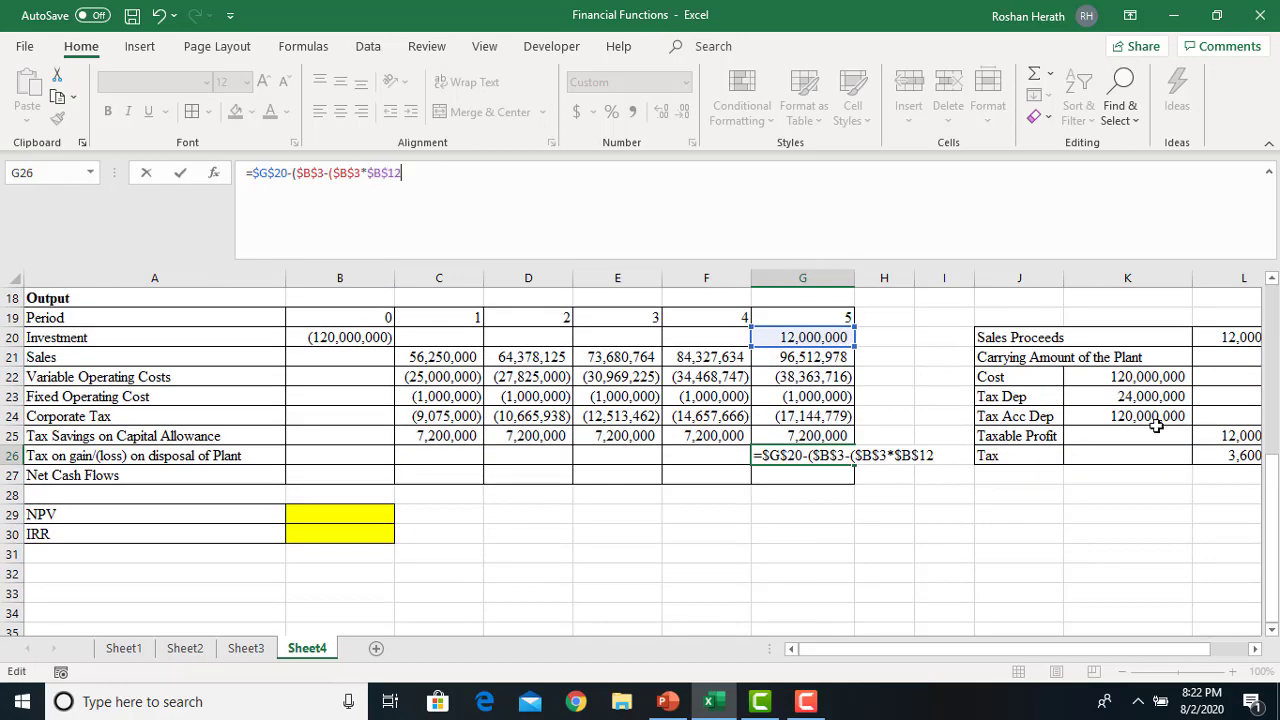
# - Multiply the allowance by the project life $B$16 and complete G26 as =$G$20-($B$3-($B$3*$B$12*$B$16))
pyautogui.moveTo(1273, 515); pyautogui.dragTo(1273, 300)
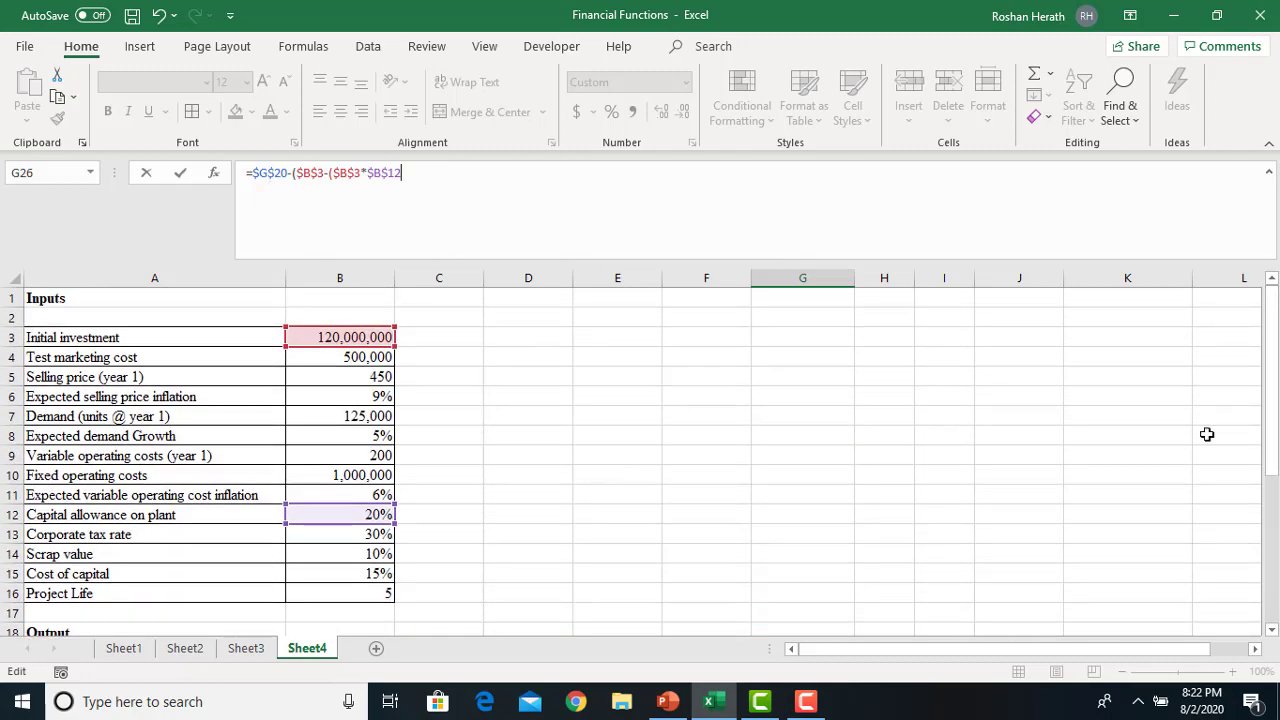
pyautogui.moveTo(1273, 458); pyautogui.dragTo(1270, 550)
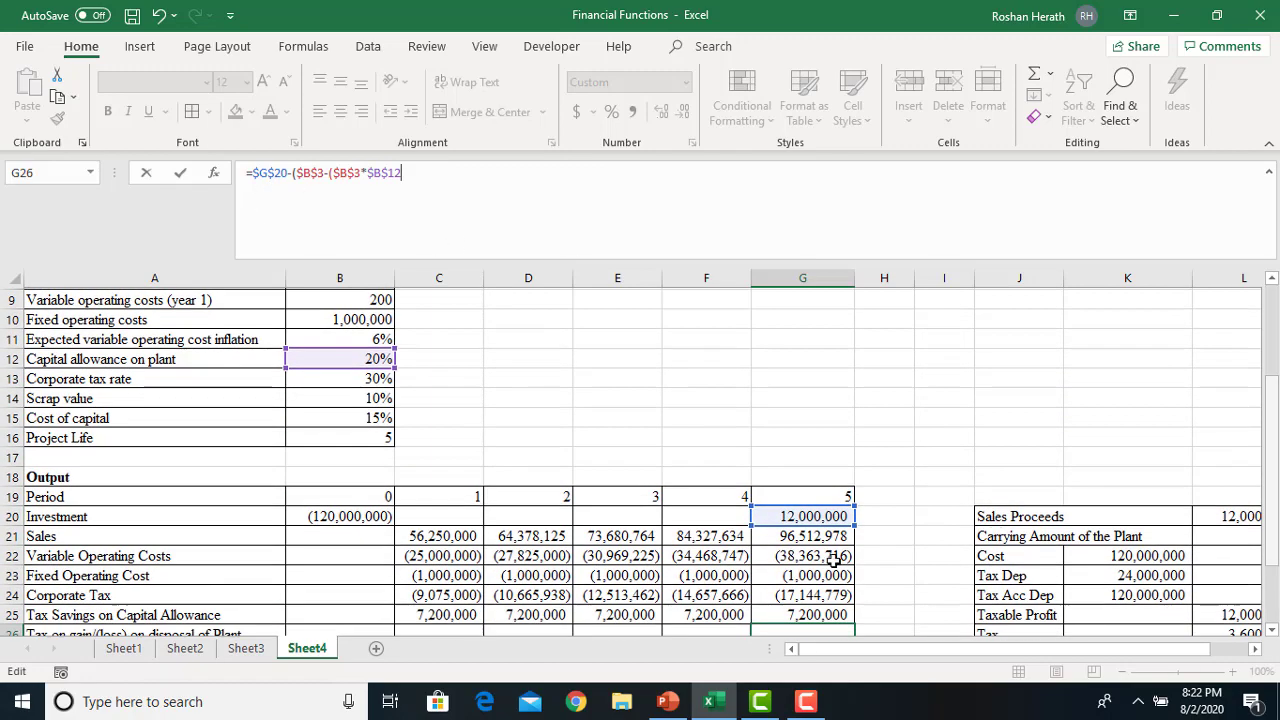
pyautogui.moveTo(1275, 487); pyautogui.dragTo(1268, 370)
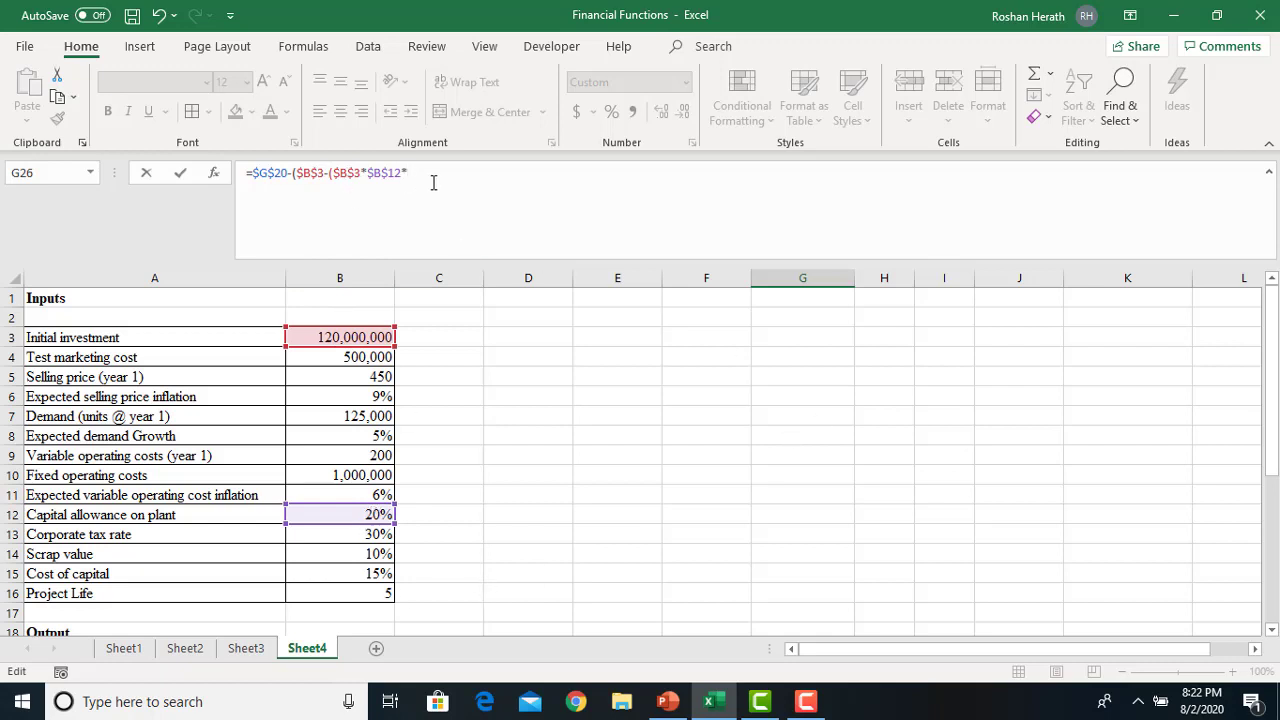
pyautogui.click(371, 592)
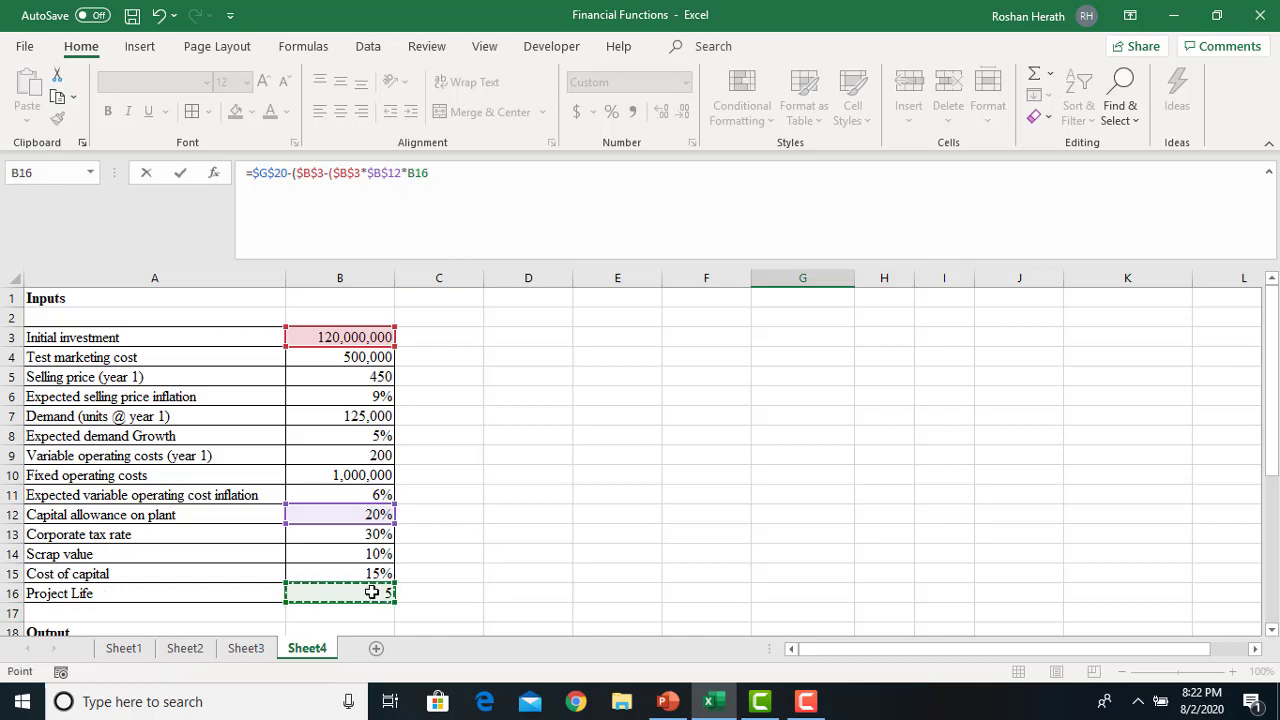
pyautogui.scroll(-6, 371, 592)
pyautogui.press('F4')
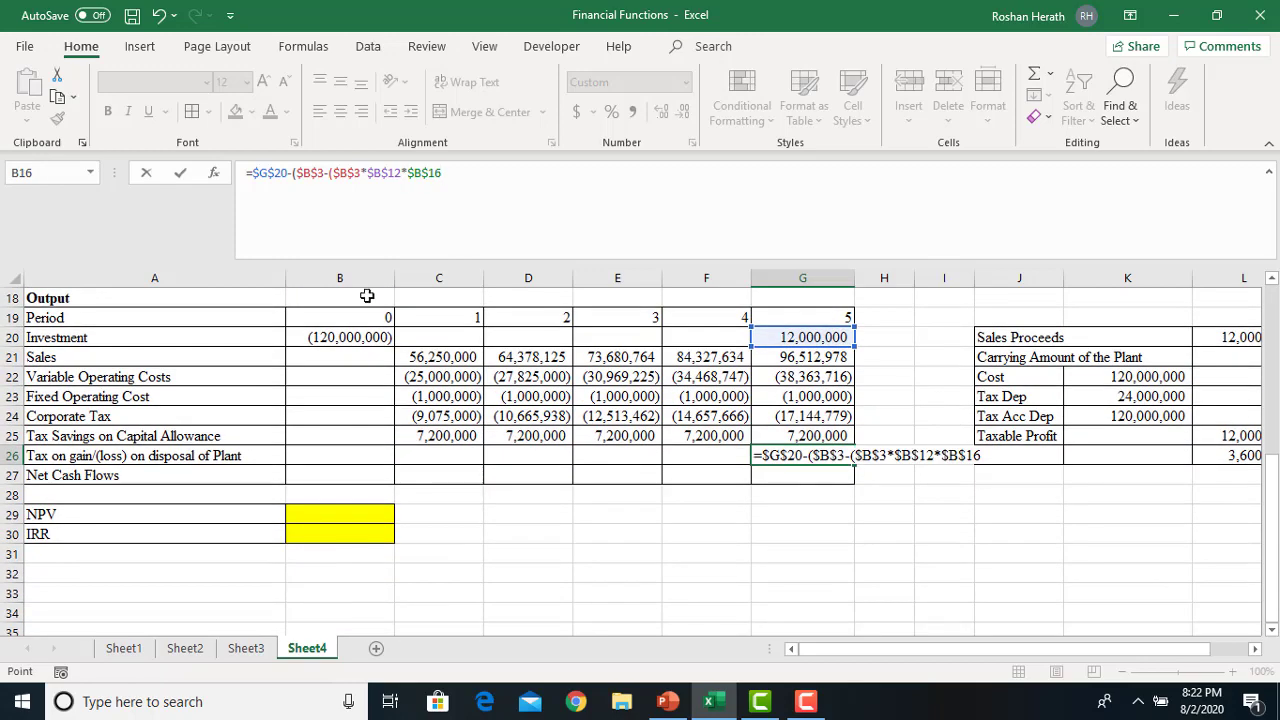
pyautogui.click(451, 168)
pyautogui.write('))')
pyautogui.press('Return')
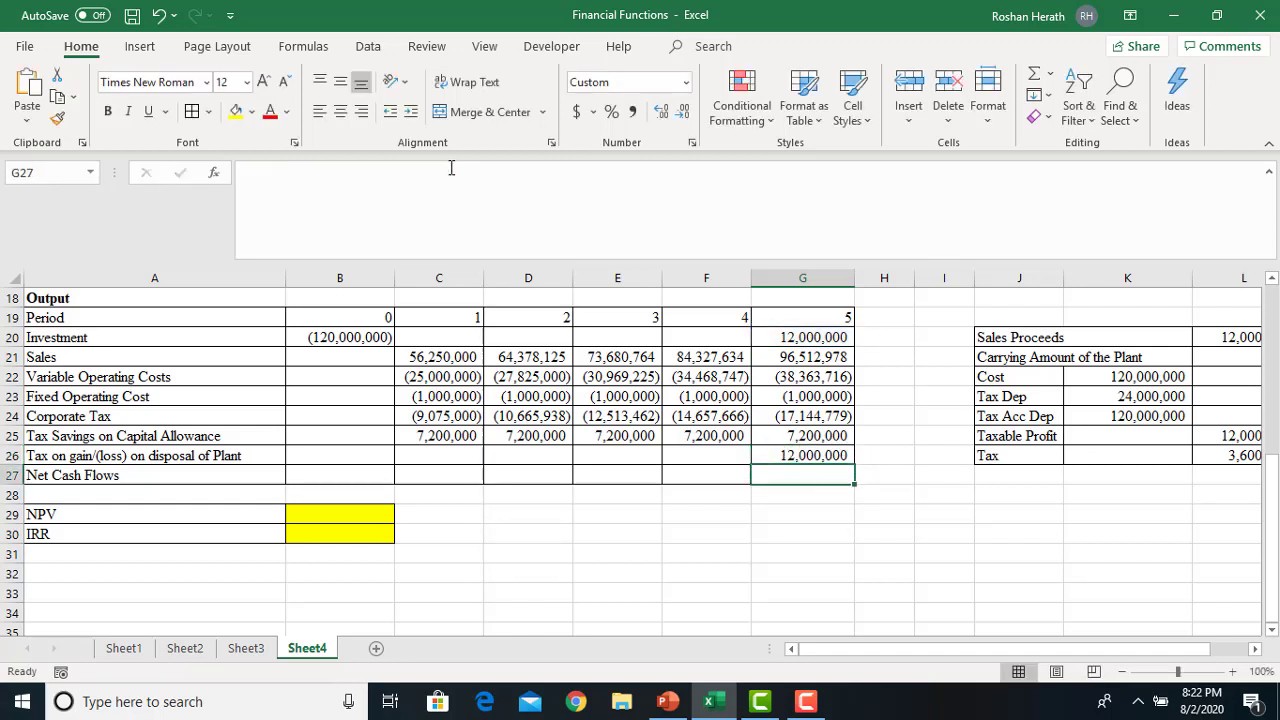
# - Bracket the disposal profit in G26 and multiply it by the negative corporate tax rate, giving =($G$20-($B$3-($B$3*$B$12*$B$16)))*-$B$13
pyautogui.click(810, 455)
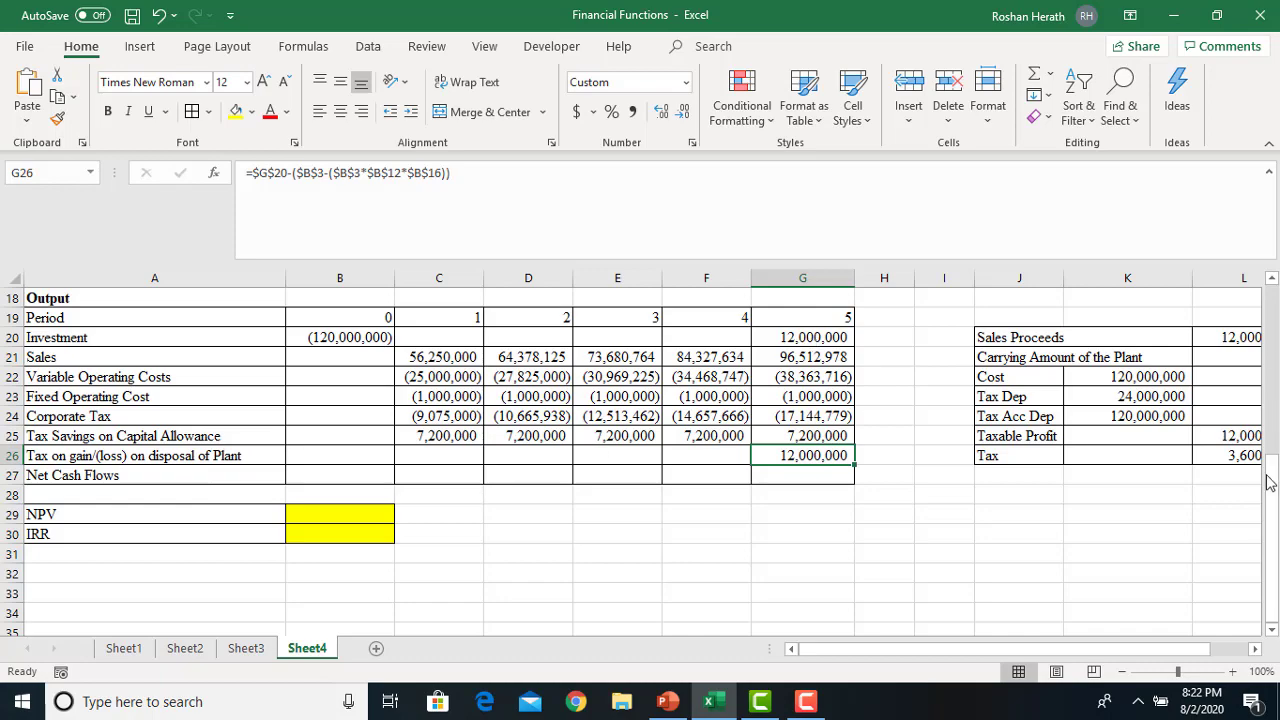
pyautogui.moveTo(1272, 500); pyautogui.dragTo(1262, 471)
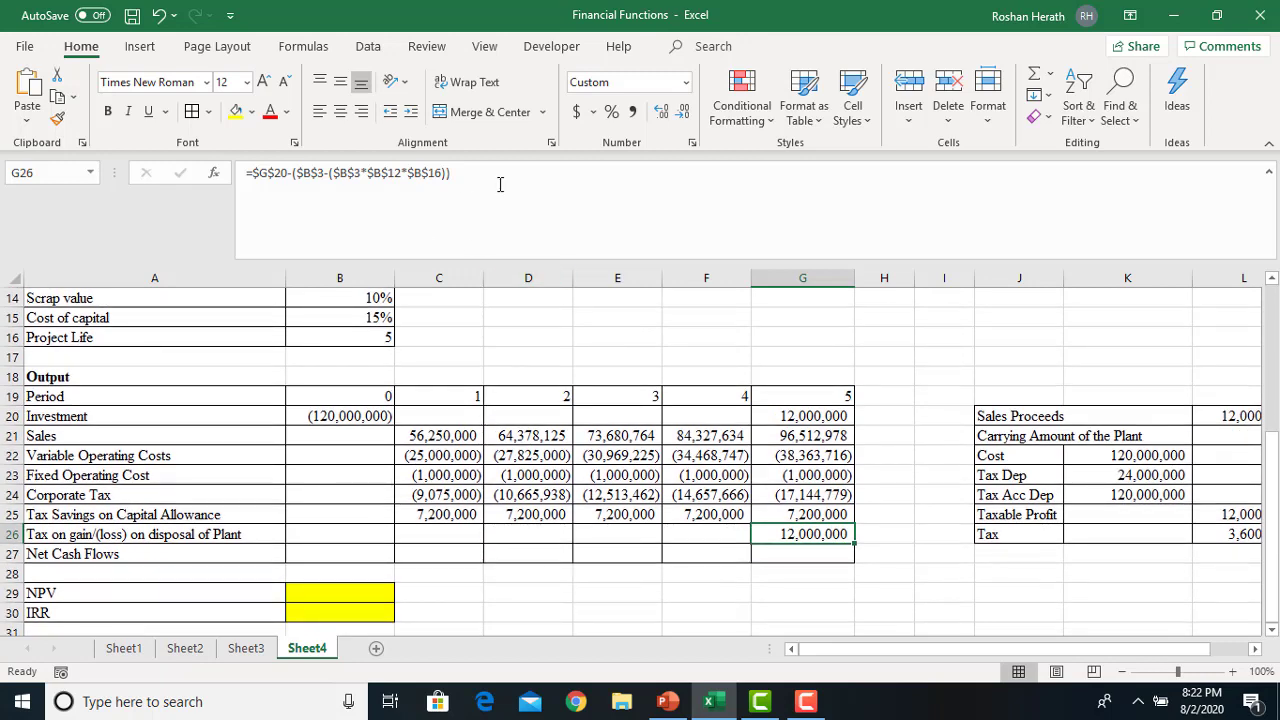
pyautogui.click(500, 183)
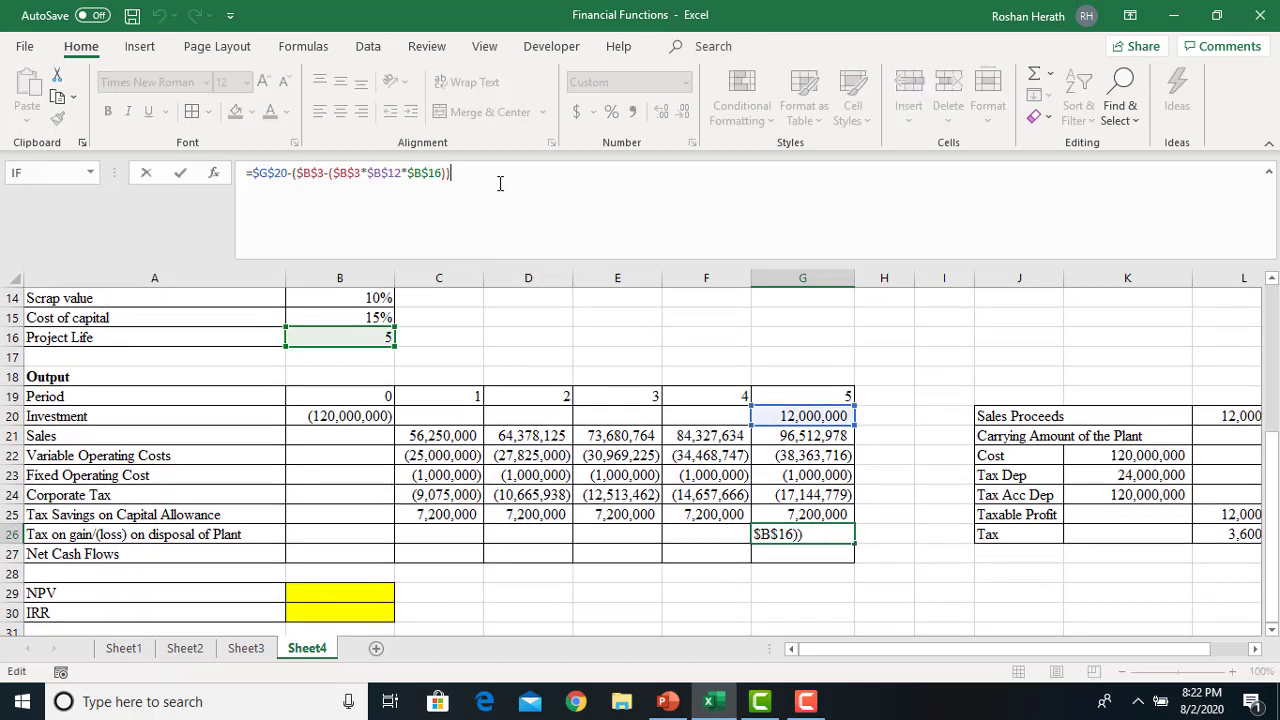
pyautogui.write(')')
pyautogui.click(253, 173)
pyautogui.write('(')
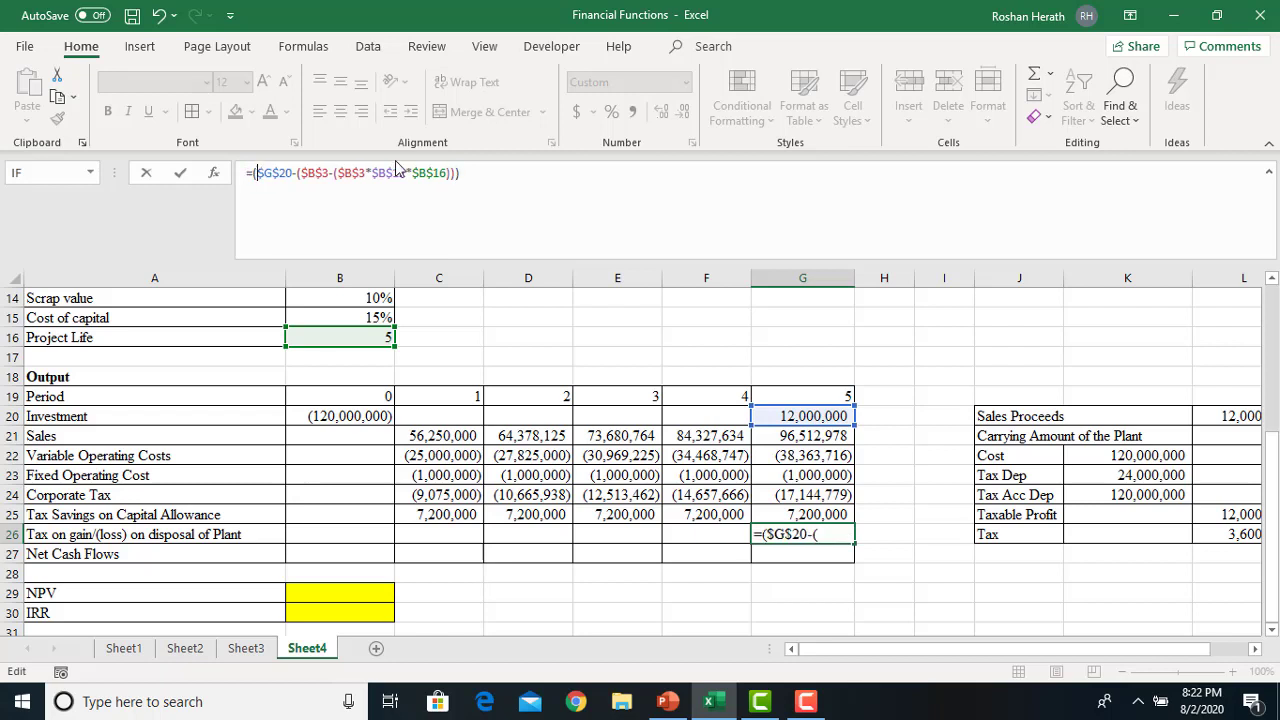
pyautogui.click(479, 172)
pyautogui.write('*')
pyautogui.scroll(2, 573, 257)
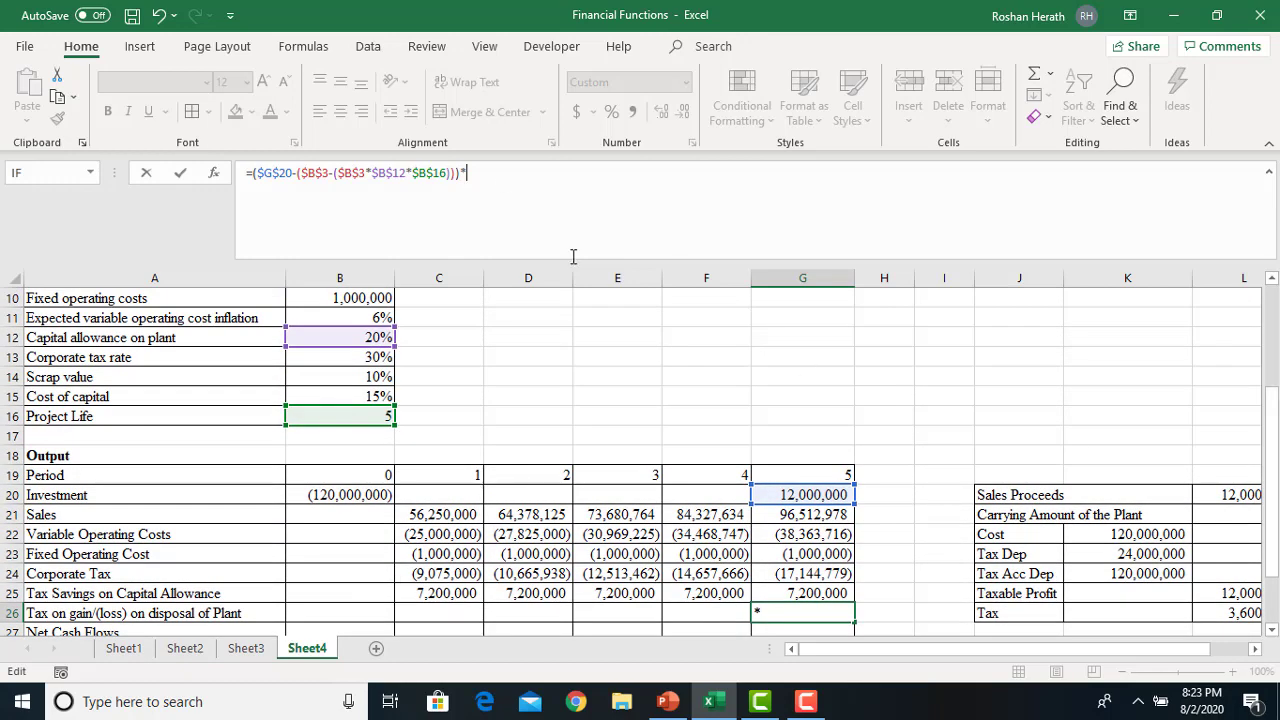
pyautogui.click(368, 356)
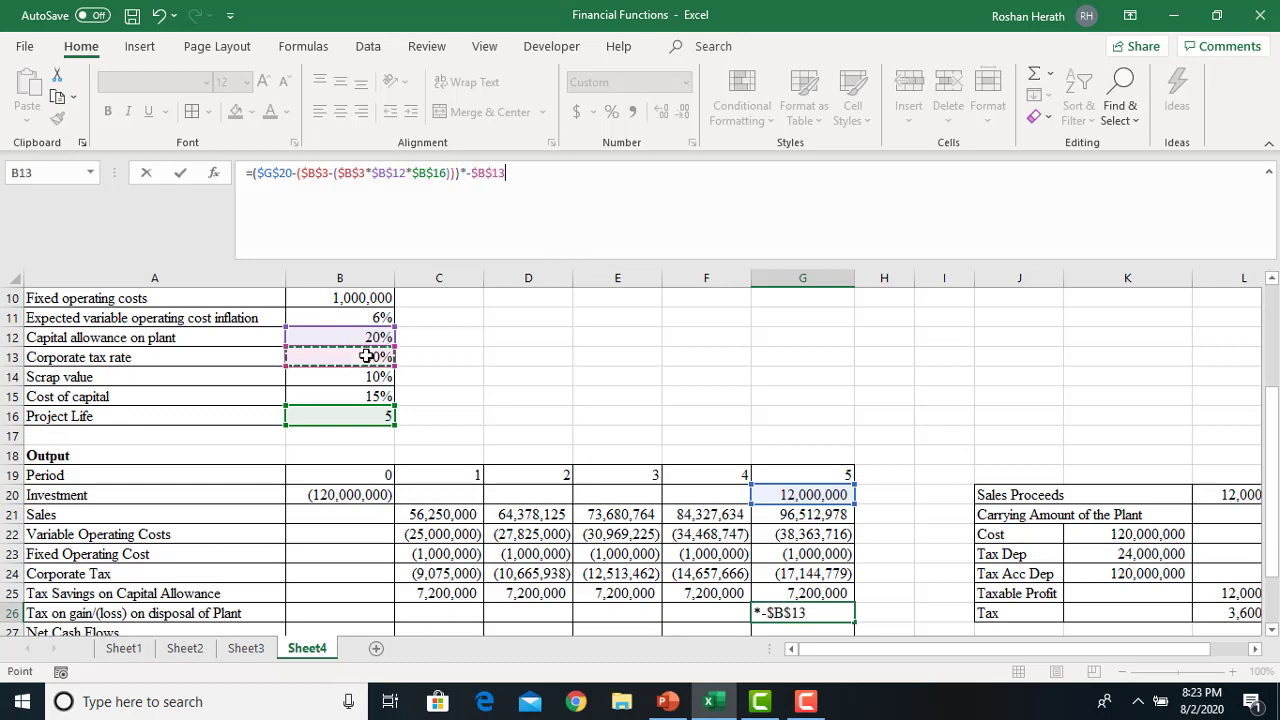
pyautogui.press('Return')
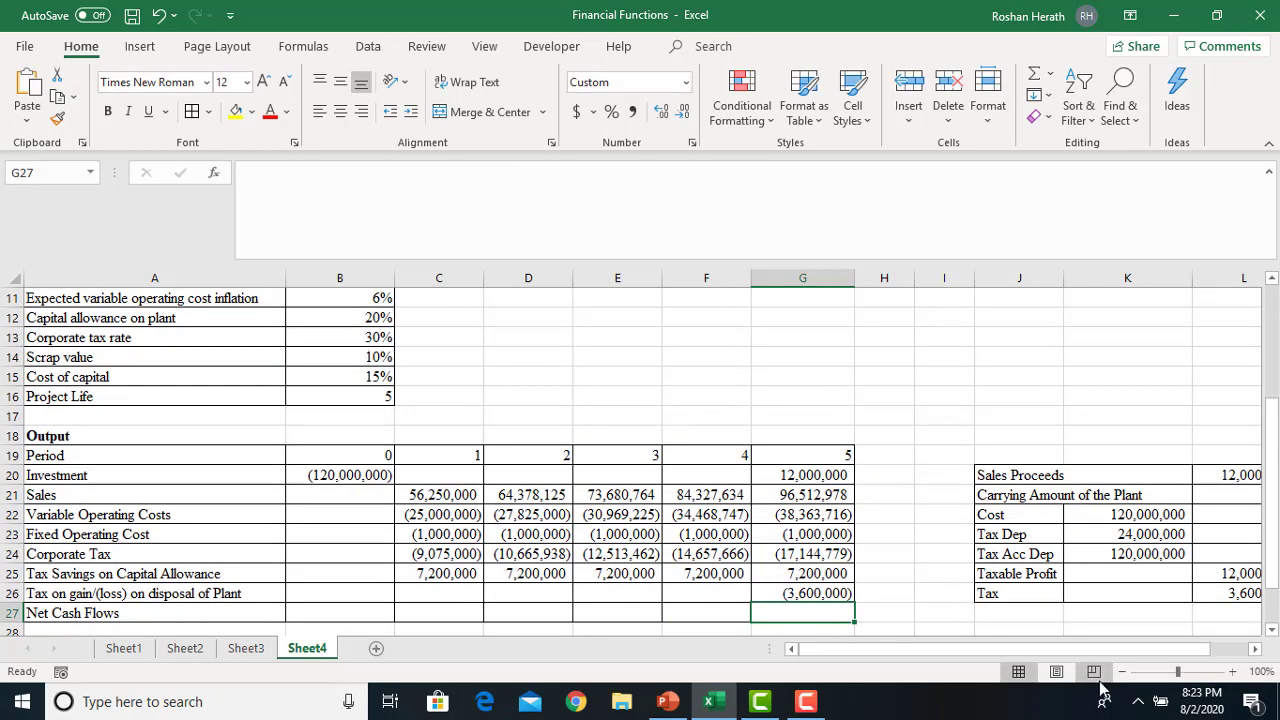
# - Compare the period 5 disposal tax in G26 with the Tax amount in the disposal working in J20:L26
pyautogui.moveTo(1104, 649); pyautogui.dragTo(1140, 649)
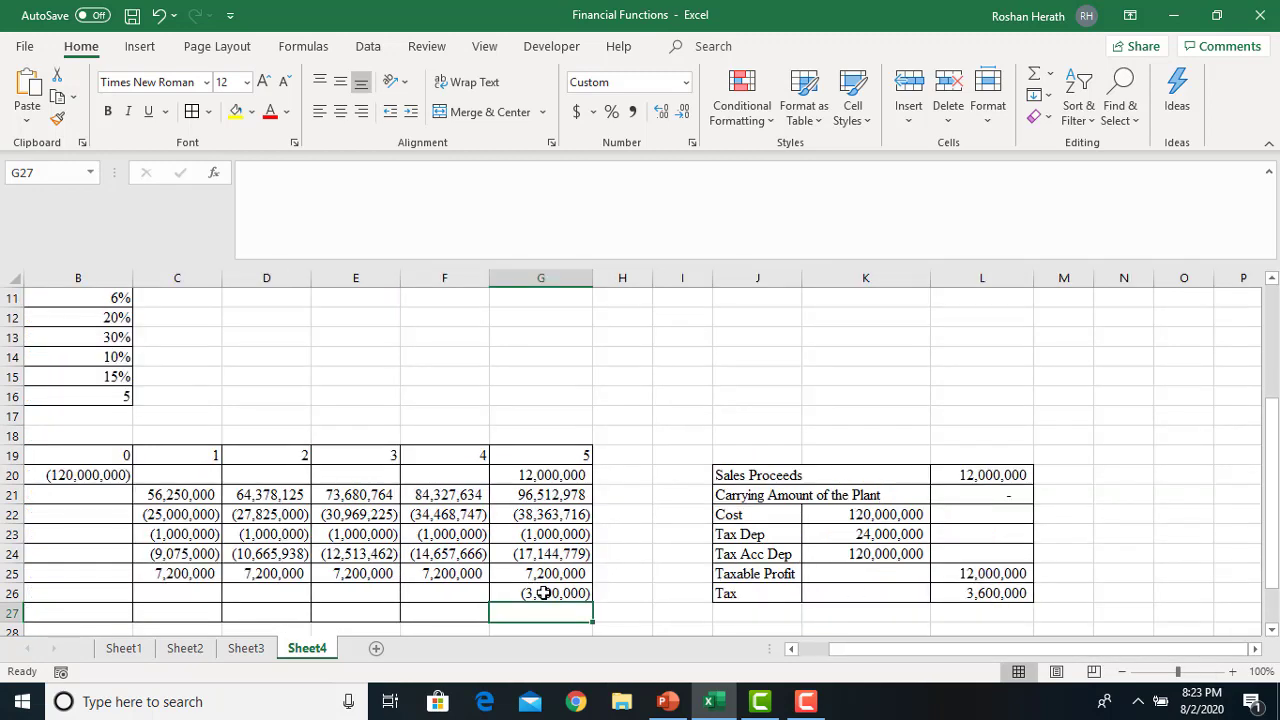
pyautogui.moveTo(894, 649); pyautogui.dragTo(781, 624)
pyautogui.click(804, 591)
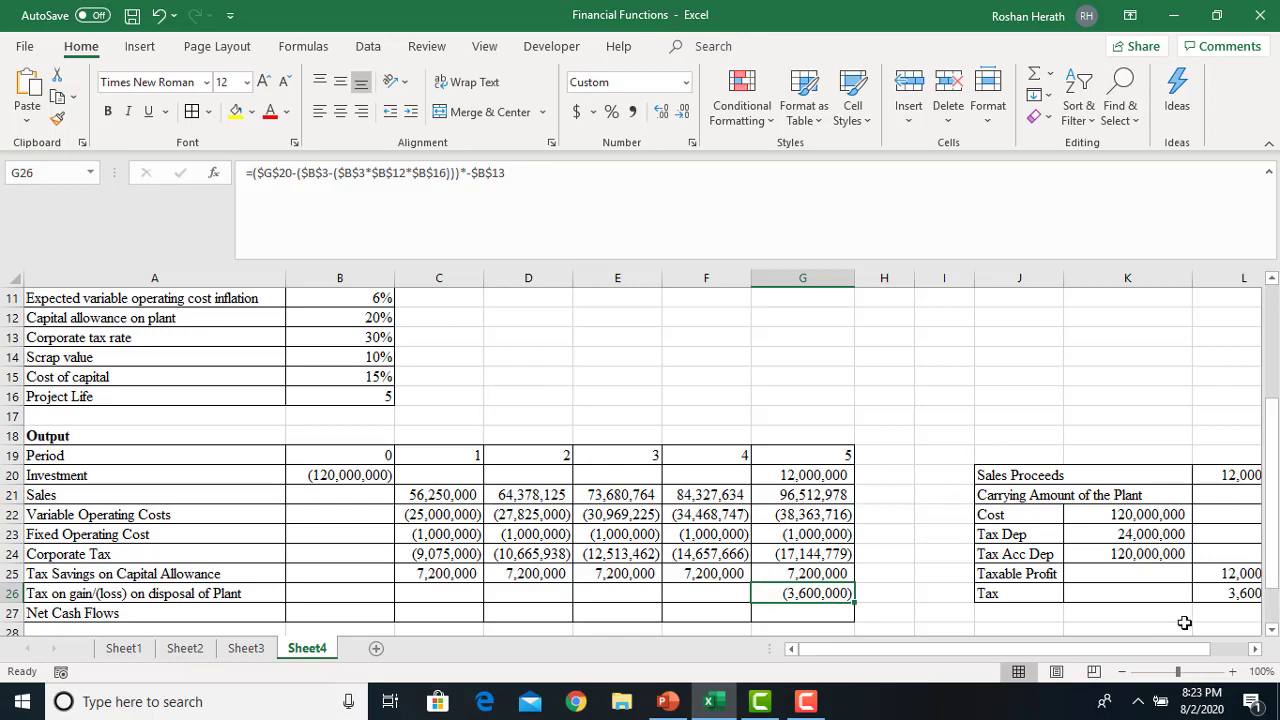
pyautogui.moveTo(1100, 648); pyautogui.dragTo(1145, 648)
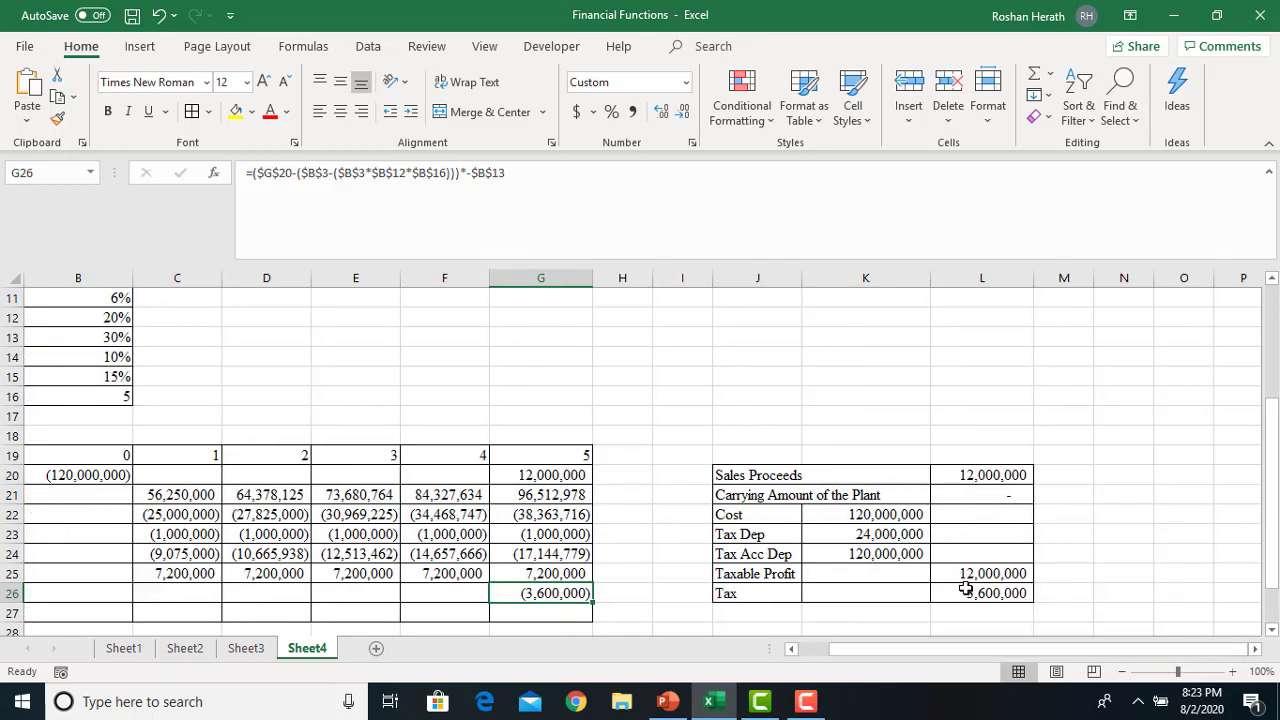
pyautogui.moveTo(864, 655); pyautogui.dragTo(835, 655)
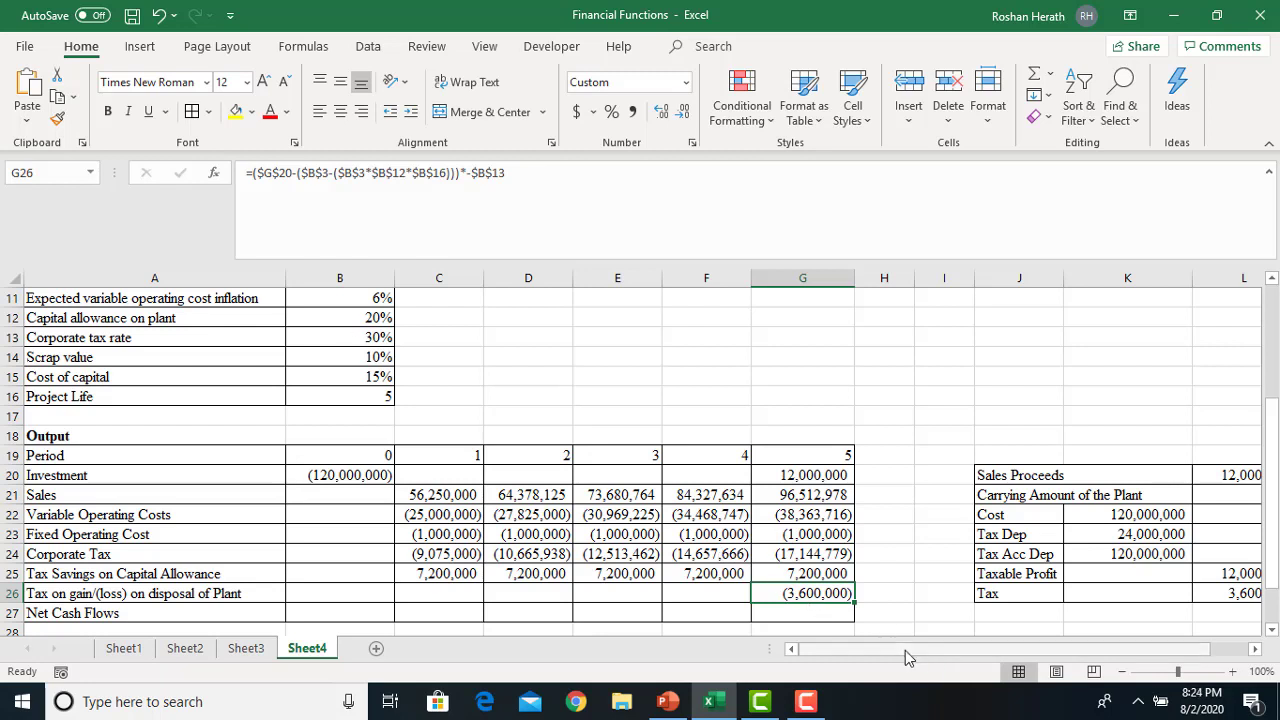
pyautogui.moveTo(910, 658); pyautogui.dragTo(940, 658)
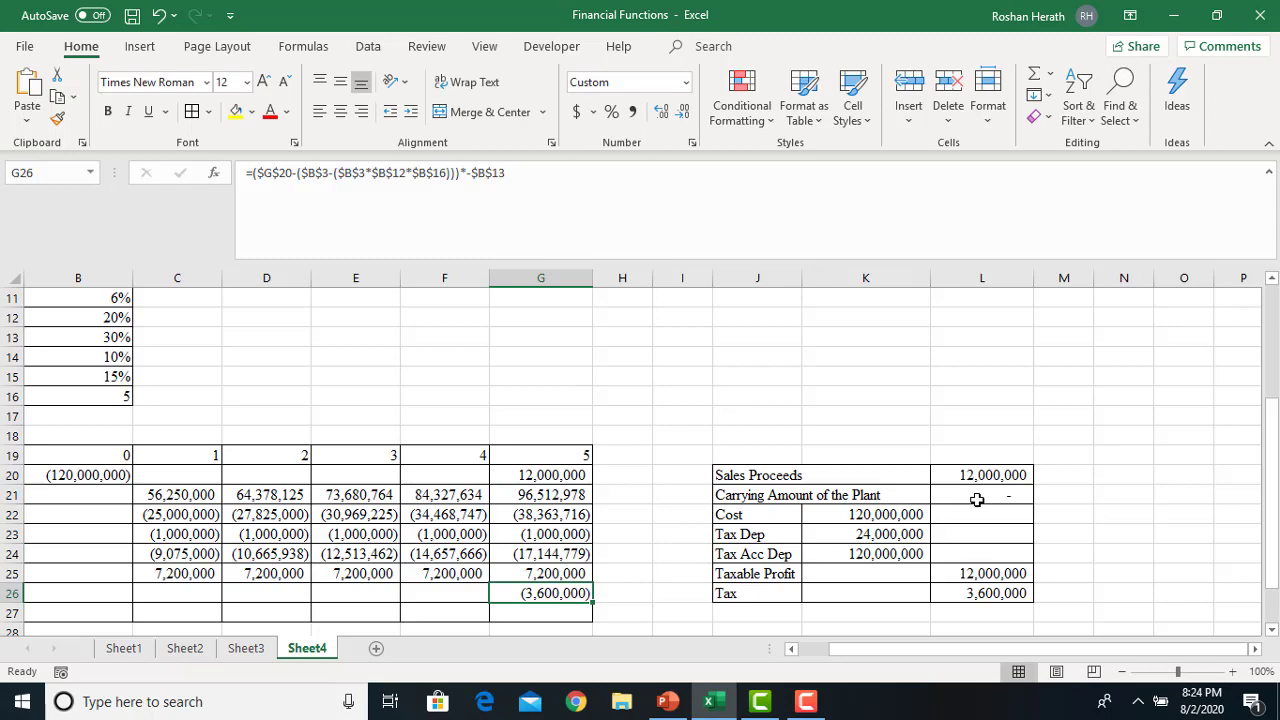
pyautogui.moveTo(857, 650); pyautogui.dragTo(810, 655)
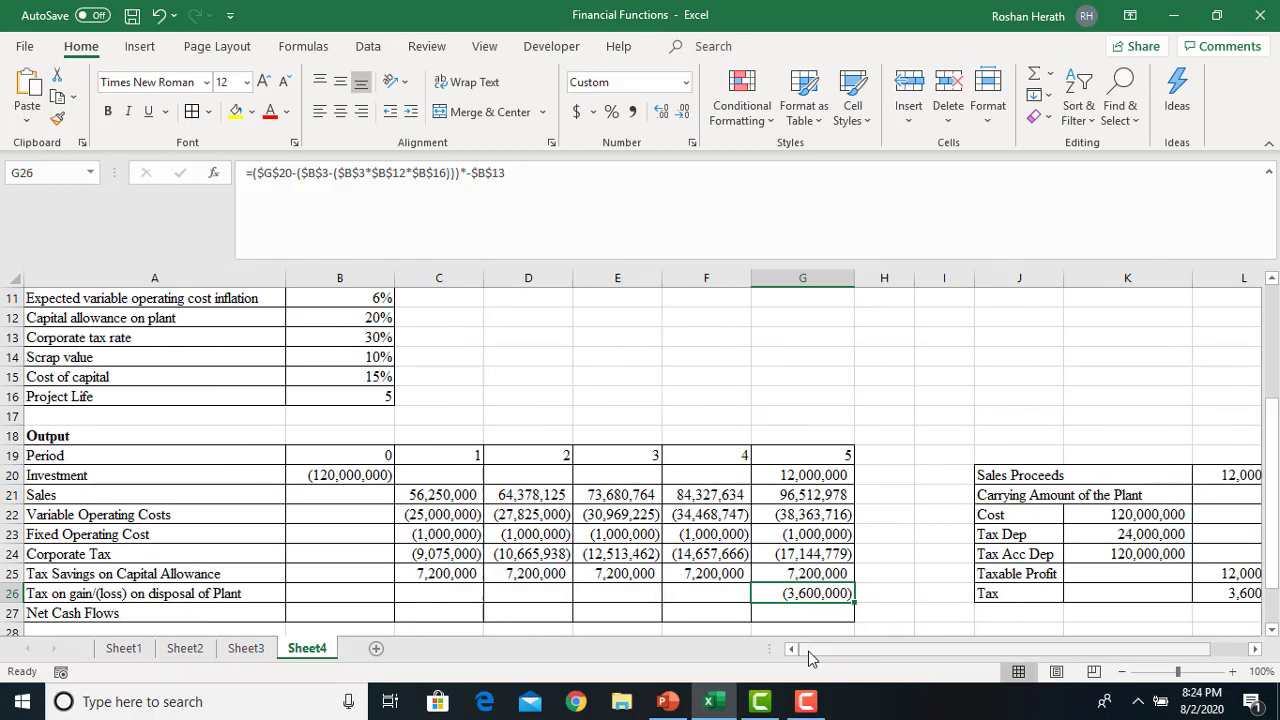
# - Set the capital allowance rate on the plant in B12 to 15% as a changed input
pyautogui.click(355, 322)
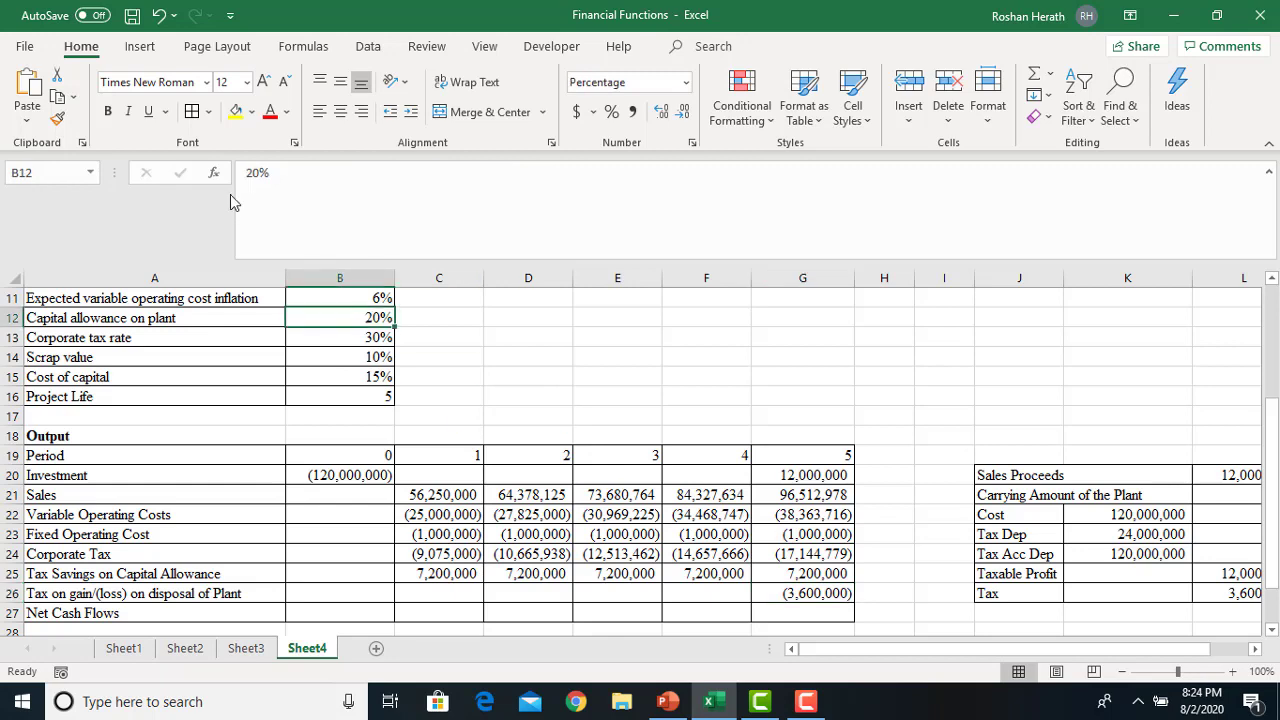
pyautogui.click(258, 174)
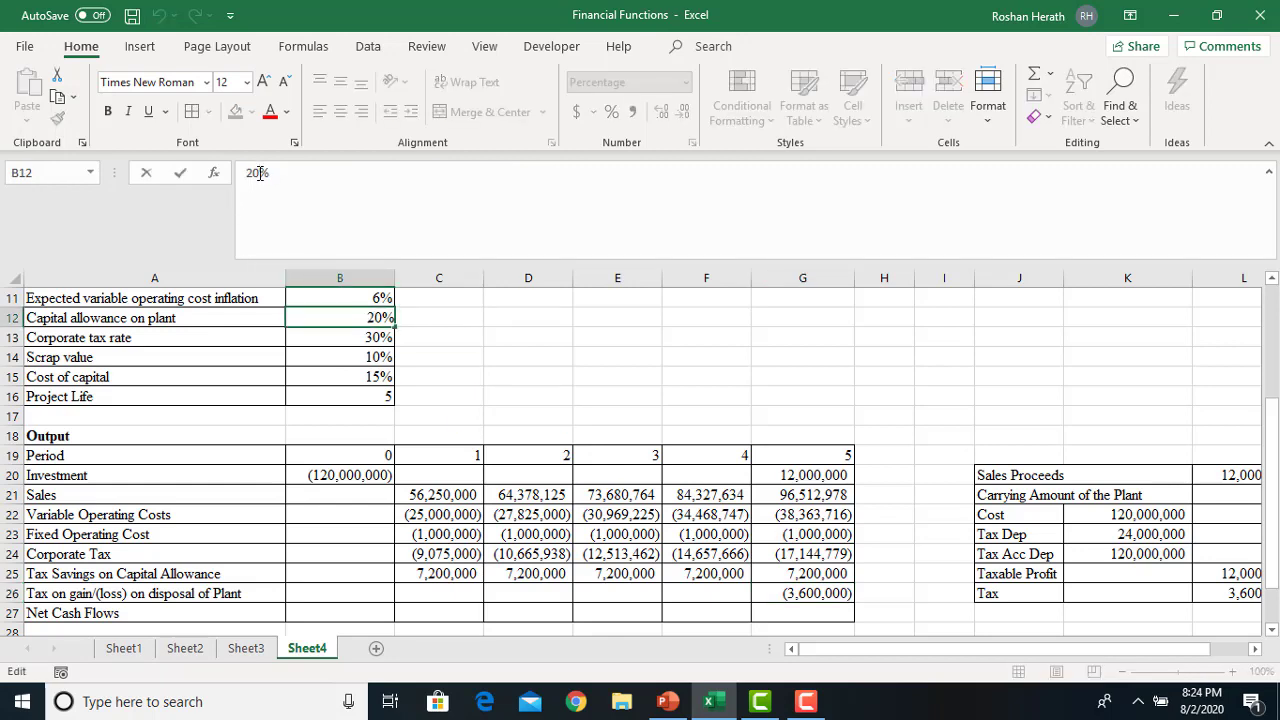
pyautogui.press('BackSpace')
pyautogui.press('BackSpace')
pyautogui.write('15')
pyautogui.press('Return')
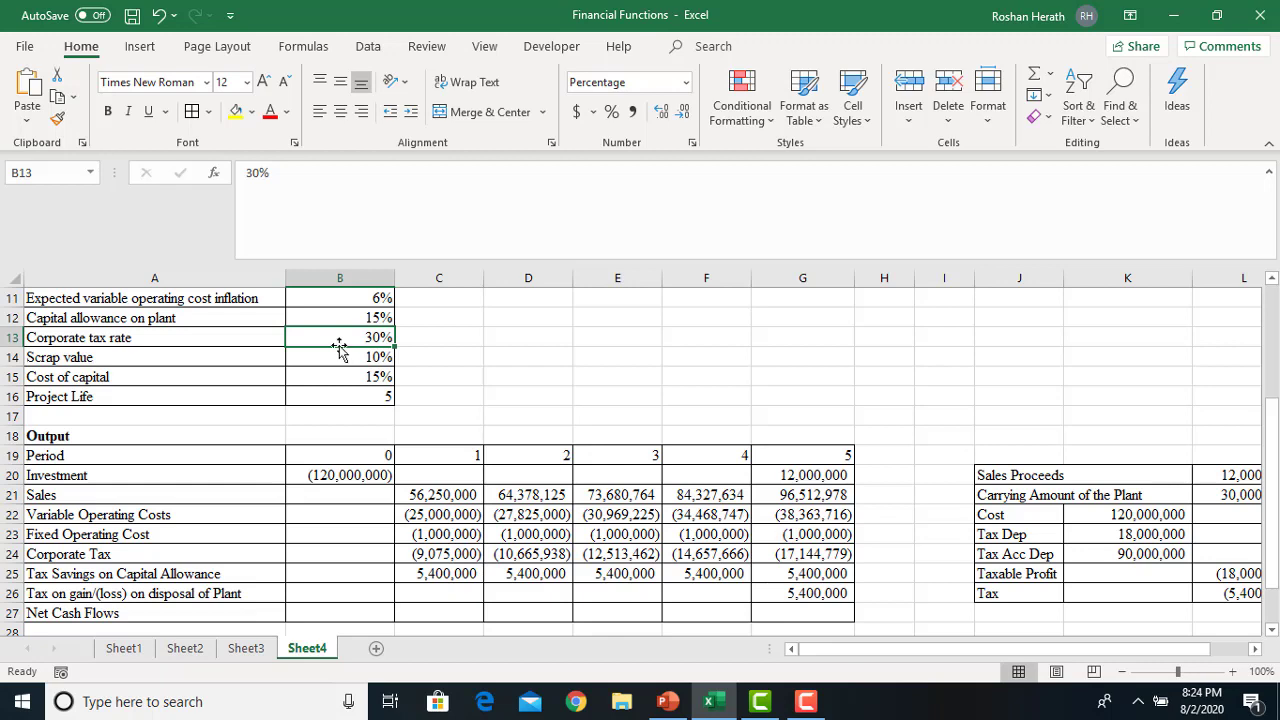
# - Check the Cost, Tax Dep and Carrying Amount of the Plant cells in the disposal working against the changed allowance rate
pyautogui.click(359, 318)
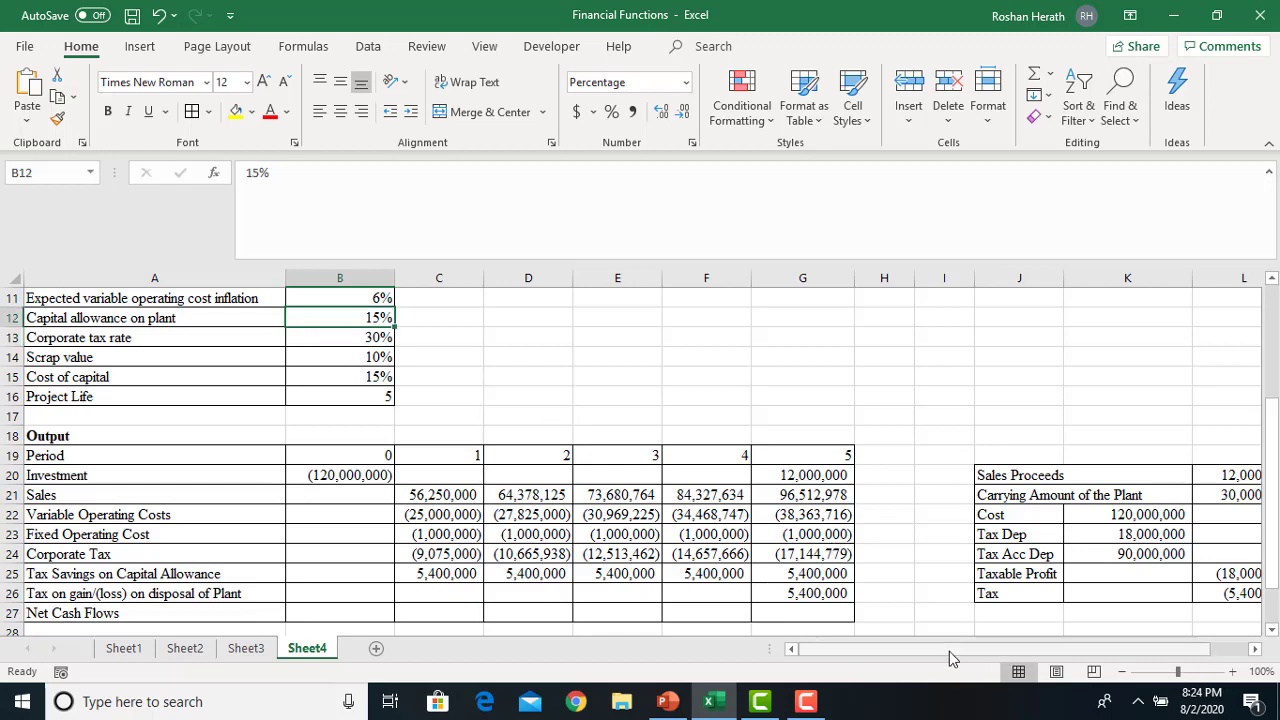
pyautogui.moveTo(949, 649); pyautogui.dragTo(1050, 665)
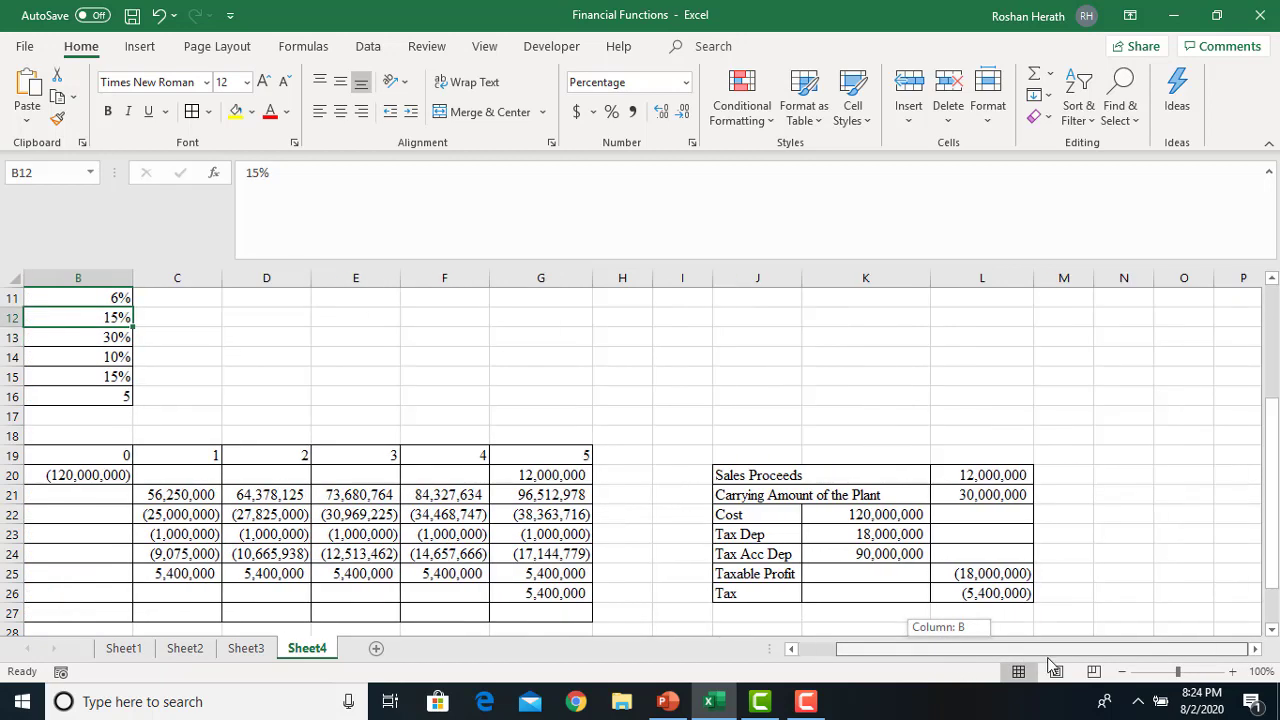
pyautogui.click(897, 515)
pyautogui.click(855, 533)
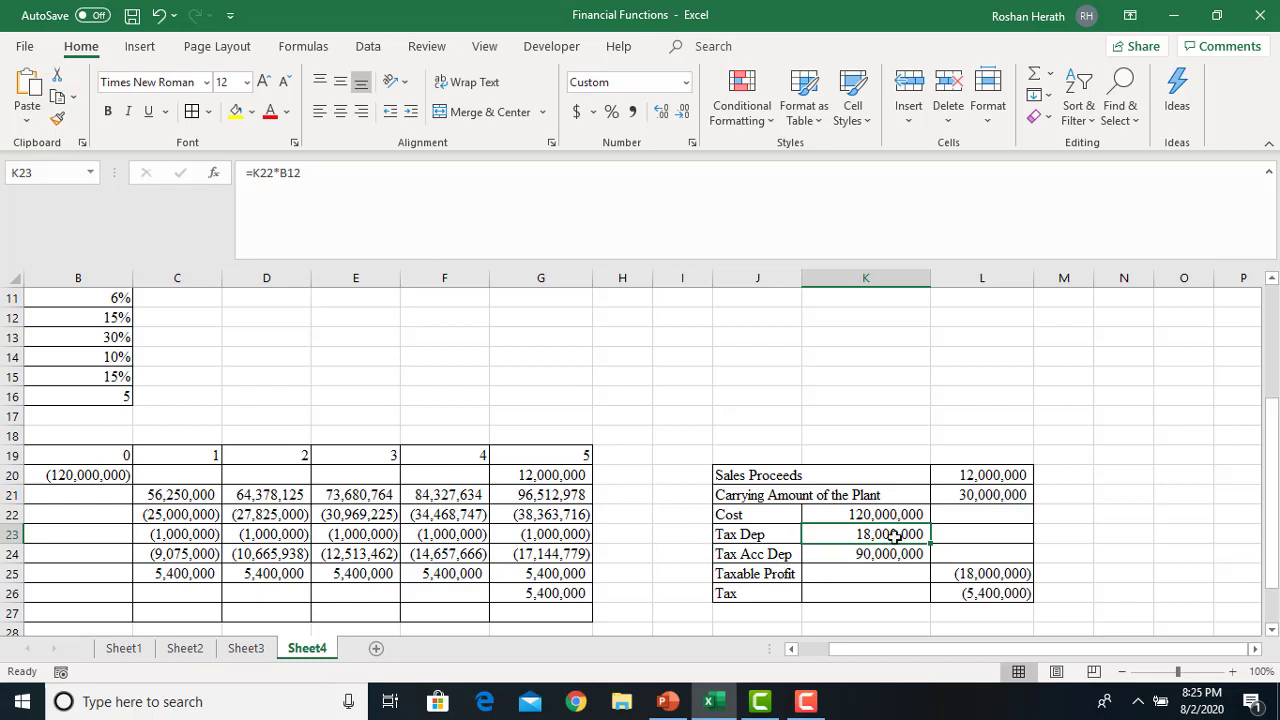
pyautogui.click(1001, 499)
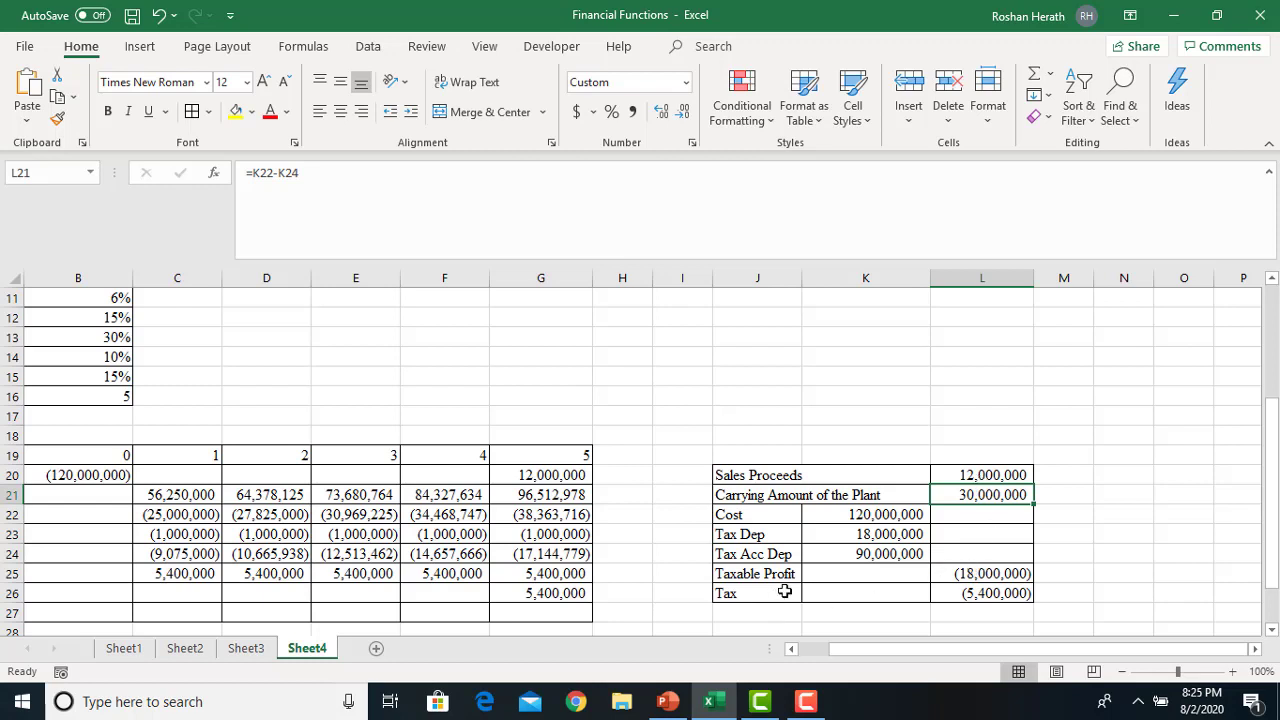
# - Clear the Tax formula from L26 in the disposal working
pyautogui.click(976, 590)
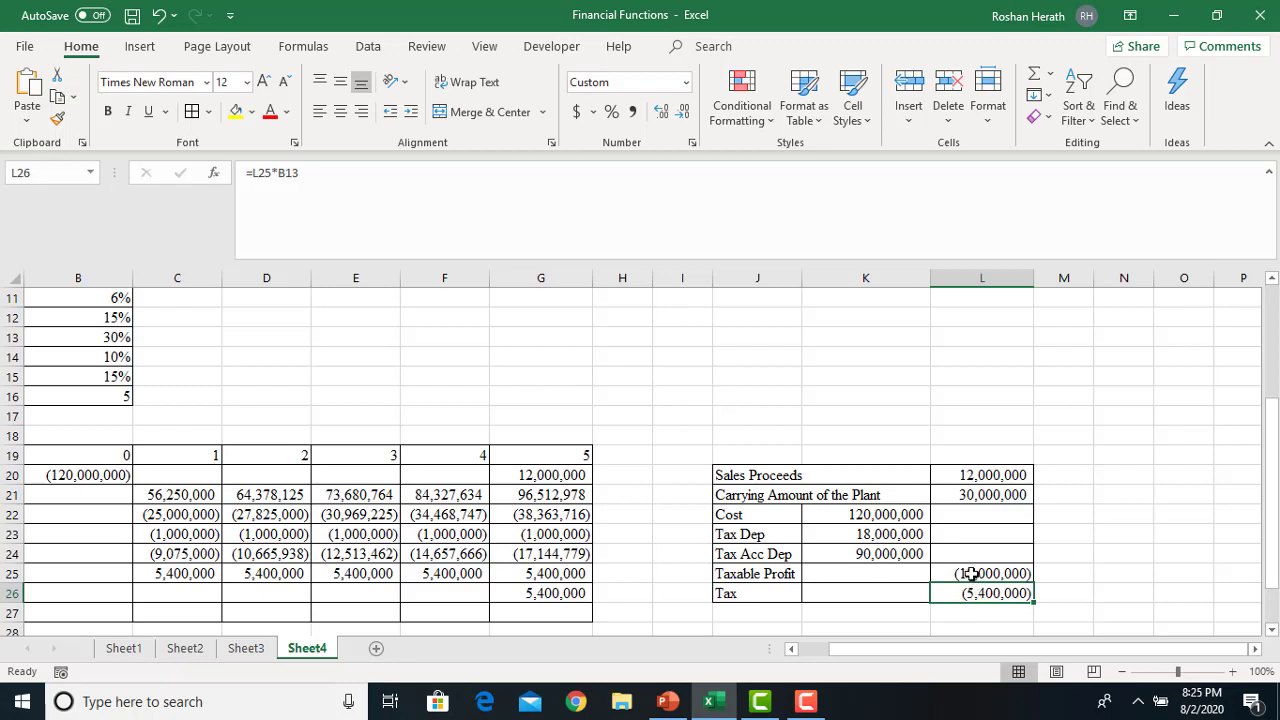
pyautogui.click(339, 192)
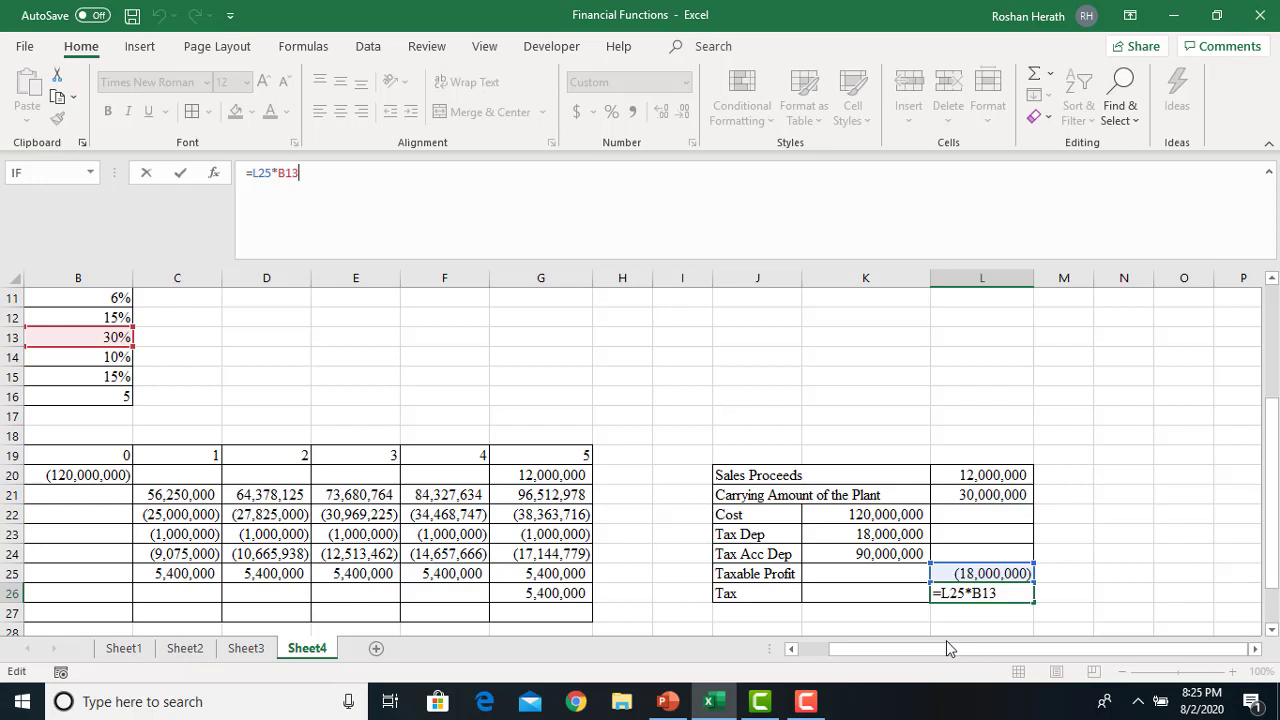
pyautogui.click(999, 594)
pyautogui.press('BackSpace')
pyautogui.press('BackSpace')
pyautogui.press('BackSpace')
pyautogui.press('BackSpace')
pyautogui.press('BackSpace')
pyautogui.press('BackSpace')
pyautogui.press('BackSpace')
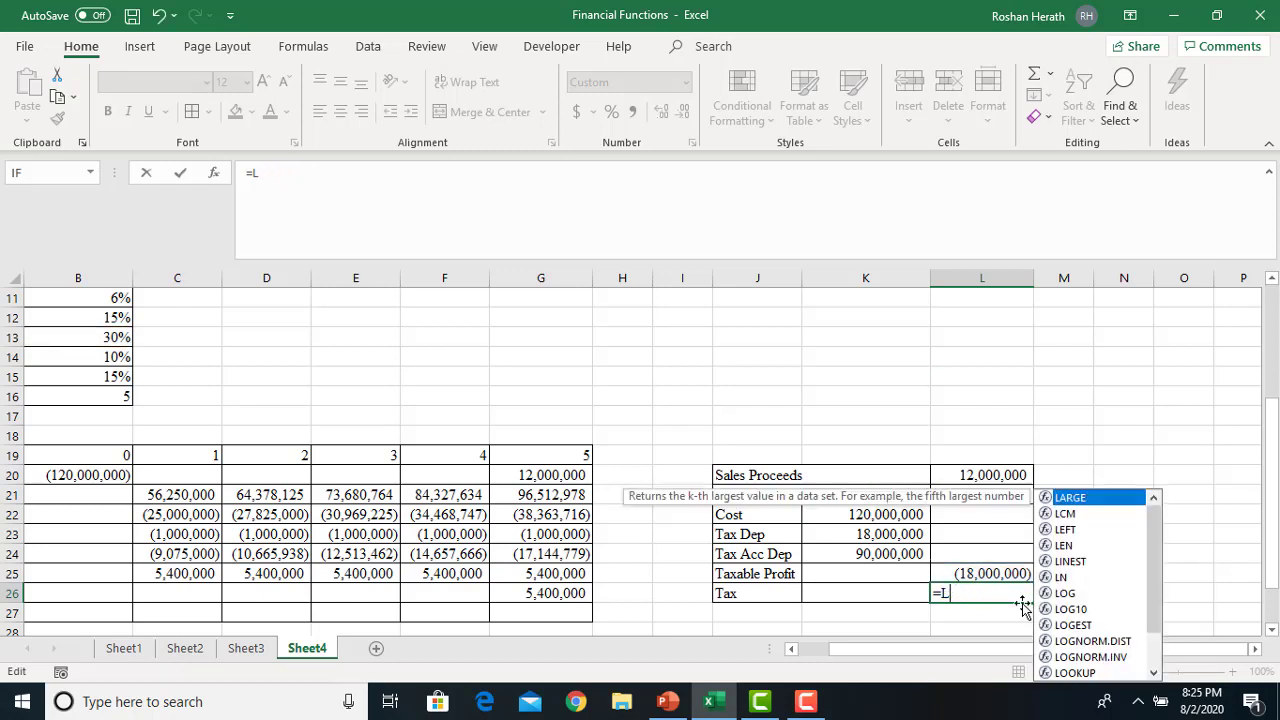
pyautogui.click(1132, 587)
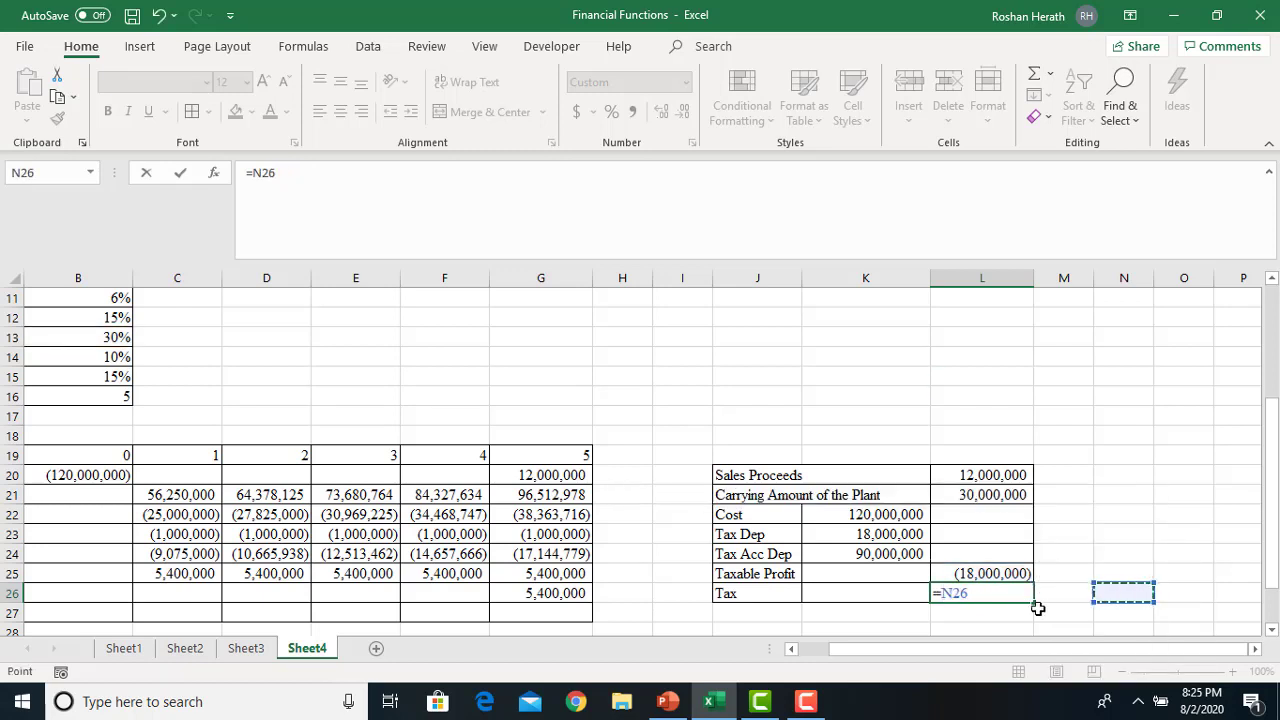
pyautogui.press('BackSpace')
pyautogui.press('BackSpace')
pyautogui.press('BackSpace')
pyautogui.press('Escape')
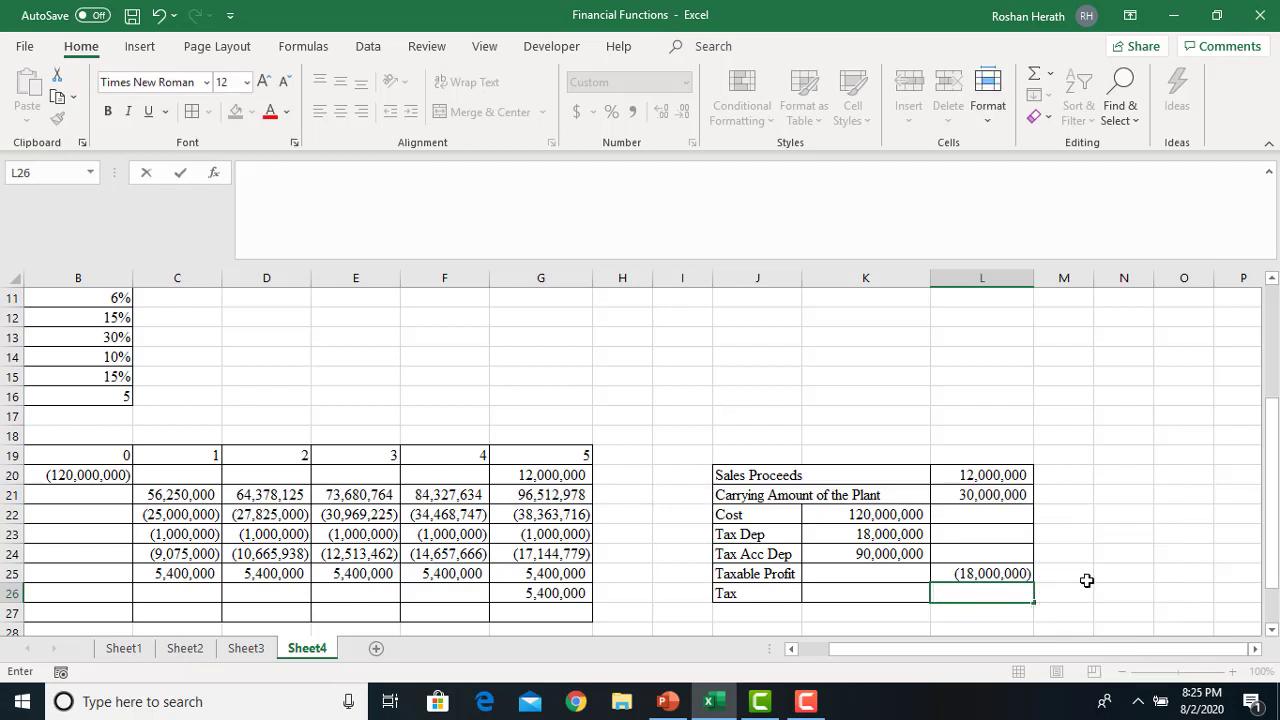
pyautogui.click(1084, 578)
pyautogui.click(766, 574)
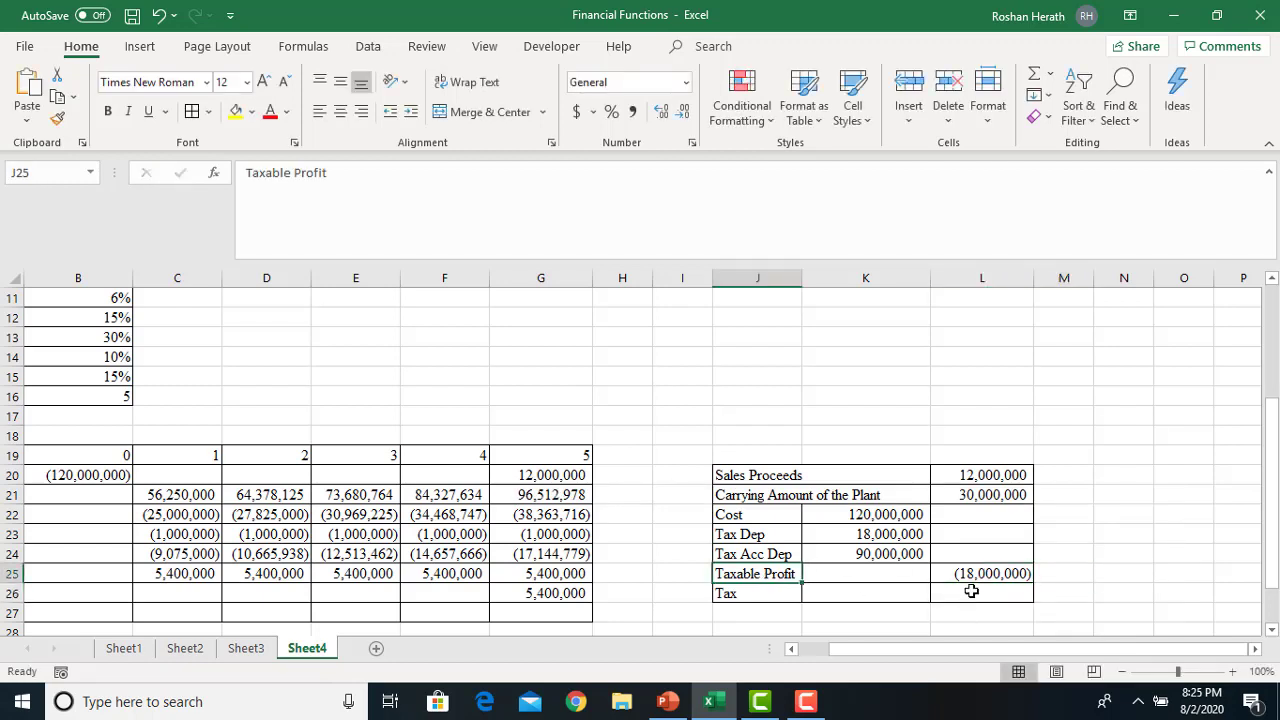
# - Enter =L25*0.3 in L26 to calculate the tax on the taxable profit
pyautogui.click(970, 590)
pyautogui.write('=')
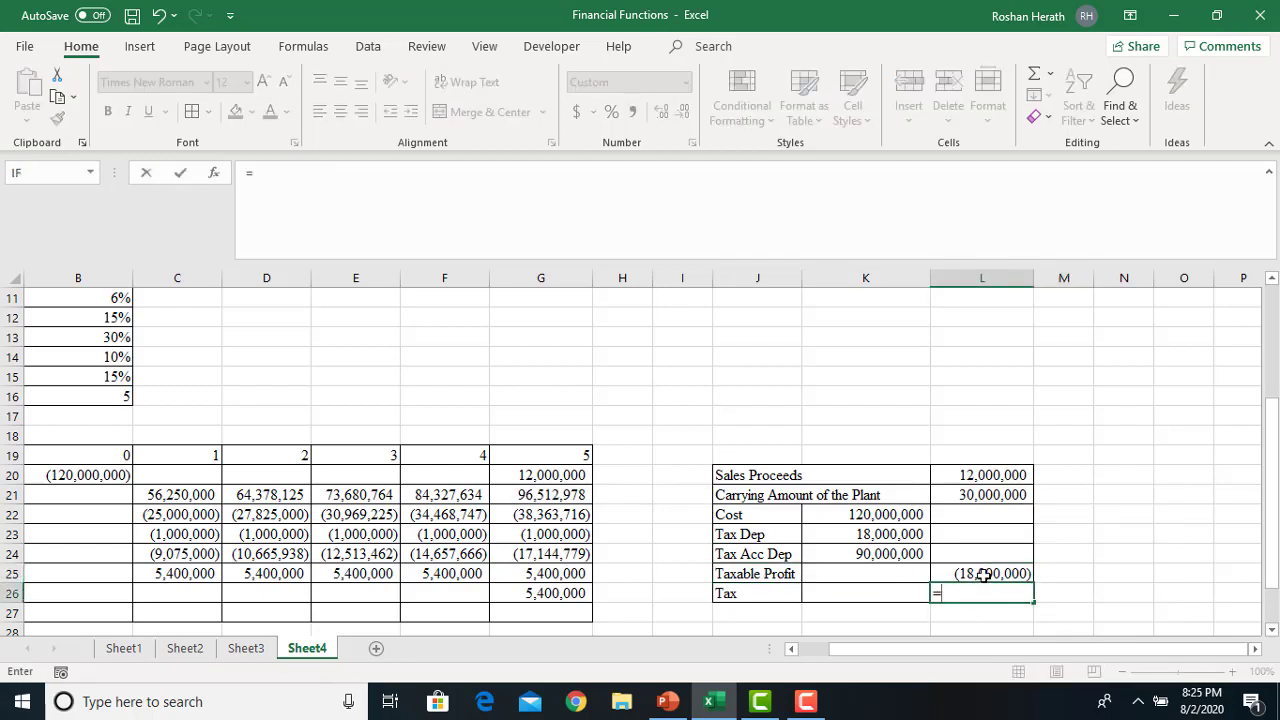
pyautogui.click(983, 573)
pyautogui.write('*0.3')
pyautogui.press('Return')
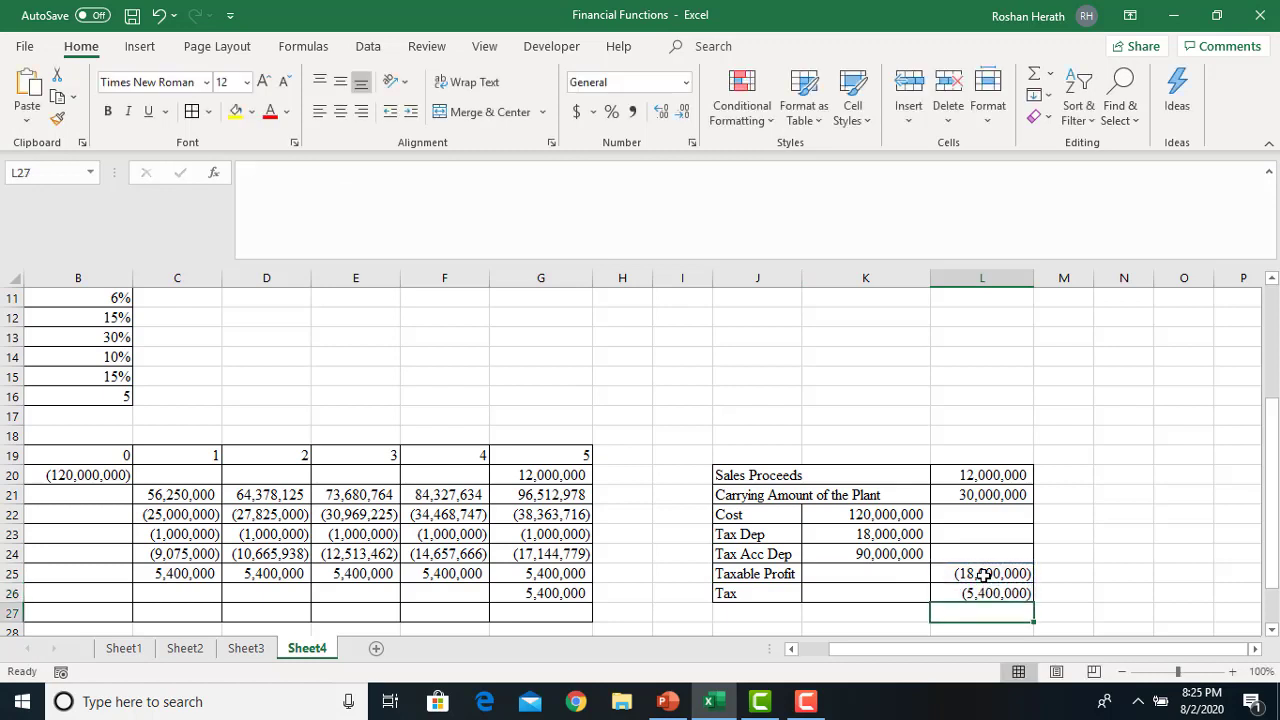
# - Change the Tax formula in L26 to =L25*-B13, multiplying the taxable profit by the negative corporate tax rate
pyautogui.click(1010, 592)
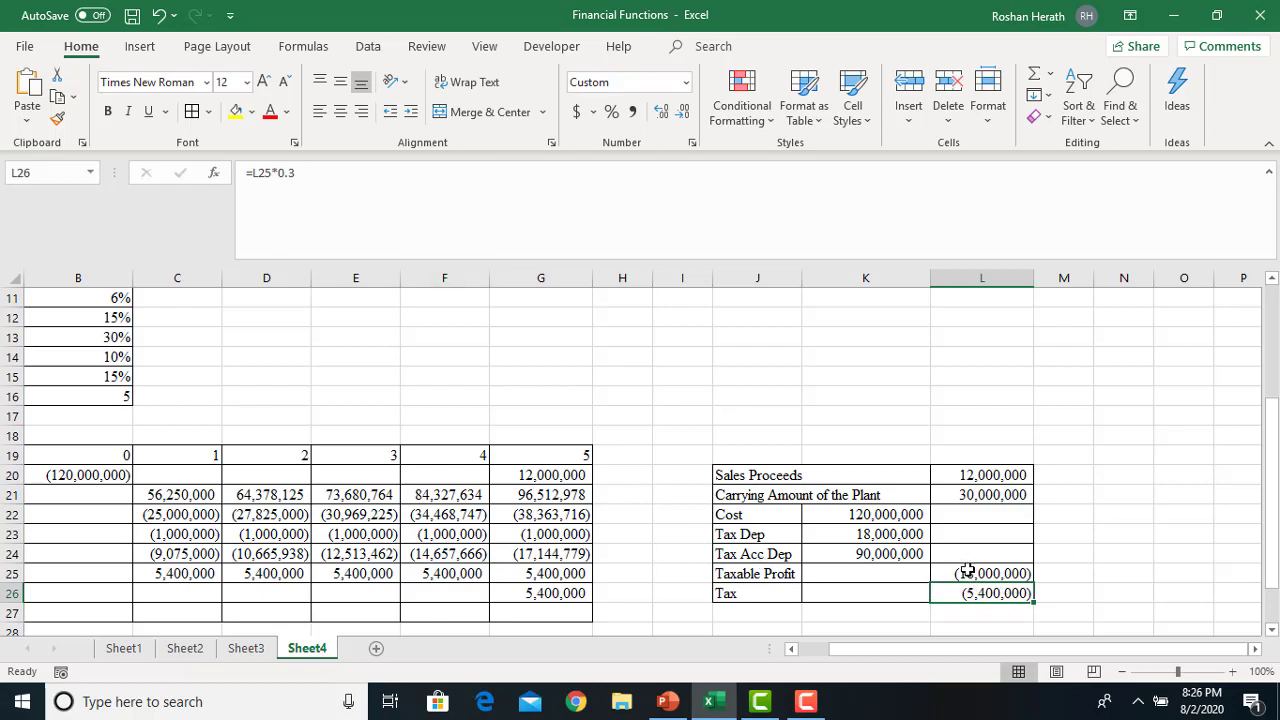
pyautogui.click(318, 187)
pyautogui.press('BackSpace')
pyautogui.press('BackSpace')
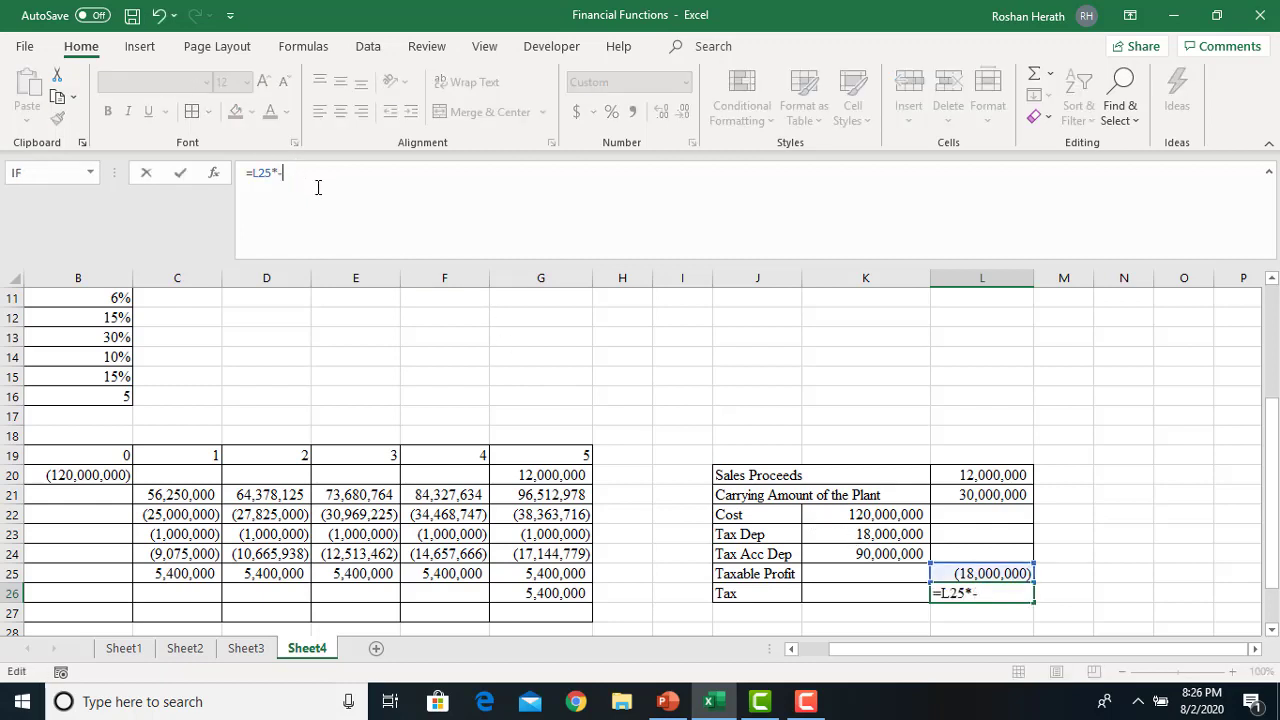
pyautogui.write('-')
pyautogui.click(92, 337)
pyautogui.press('Return')
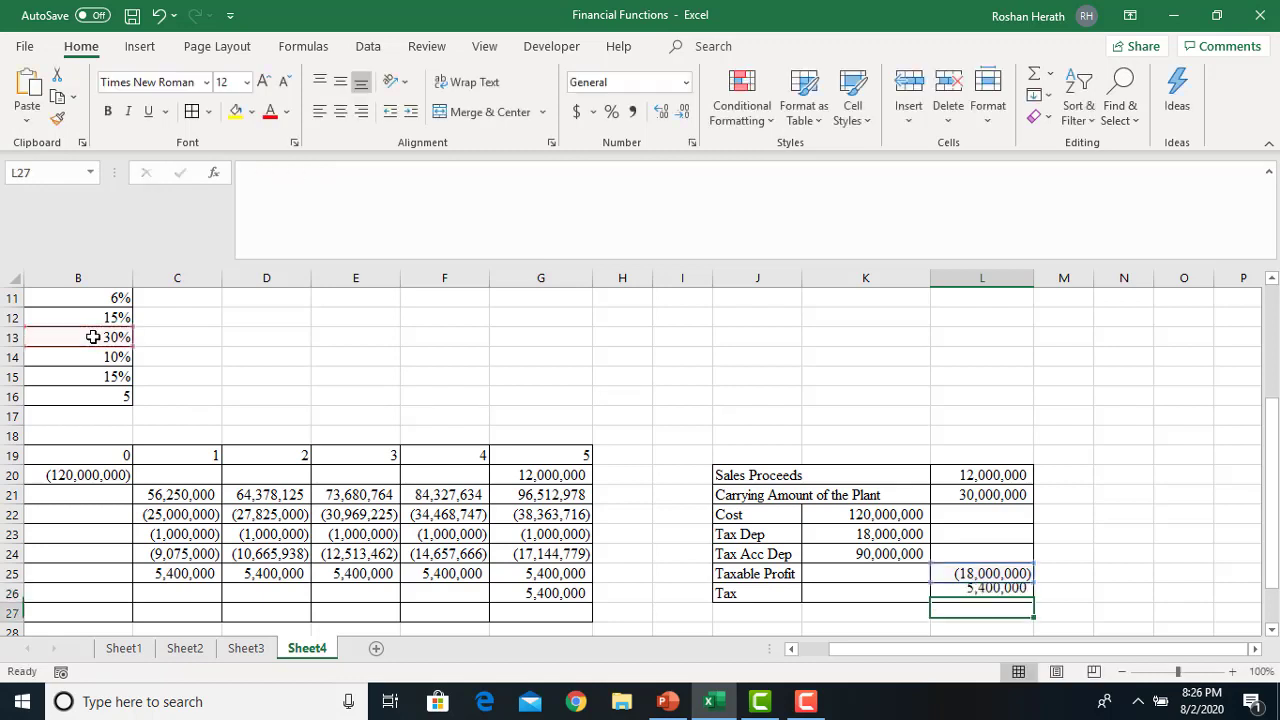
pyautogui.click(1003, 593)
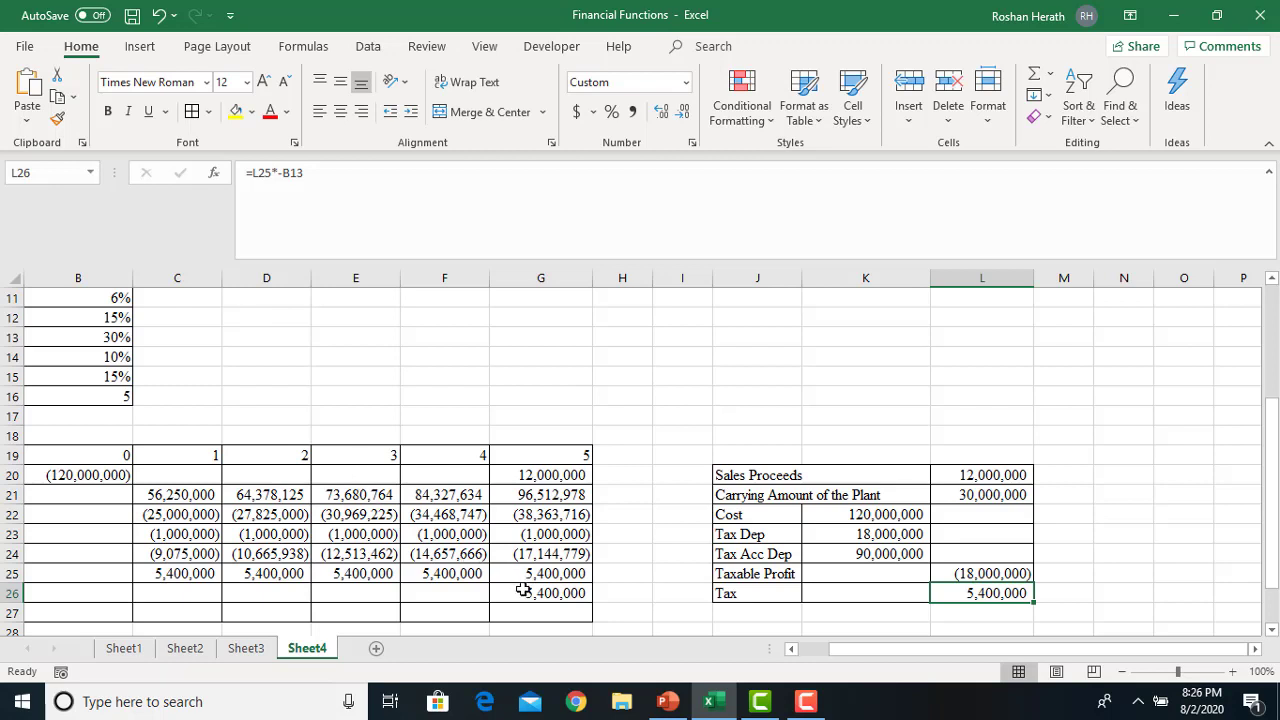
# - Set the capital allowance rate in B12 to 20% to test the disposal tax with the revised formula
pyautogui.click(100, 318)
pyautogui.write('20')
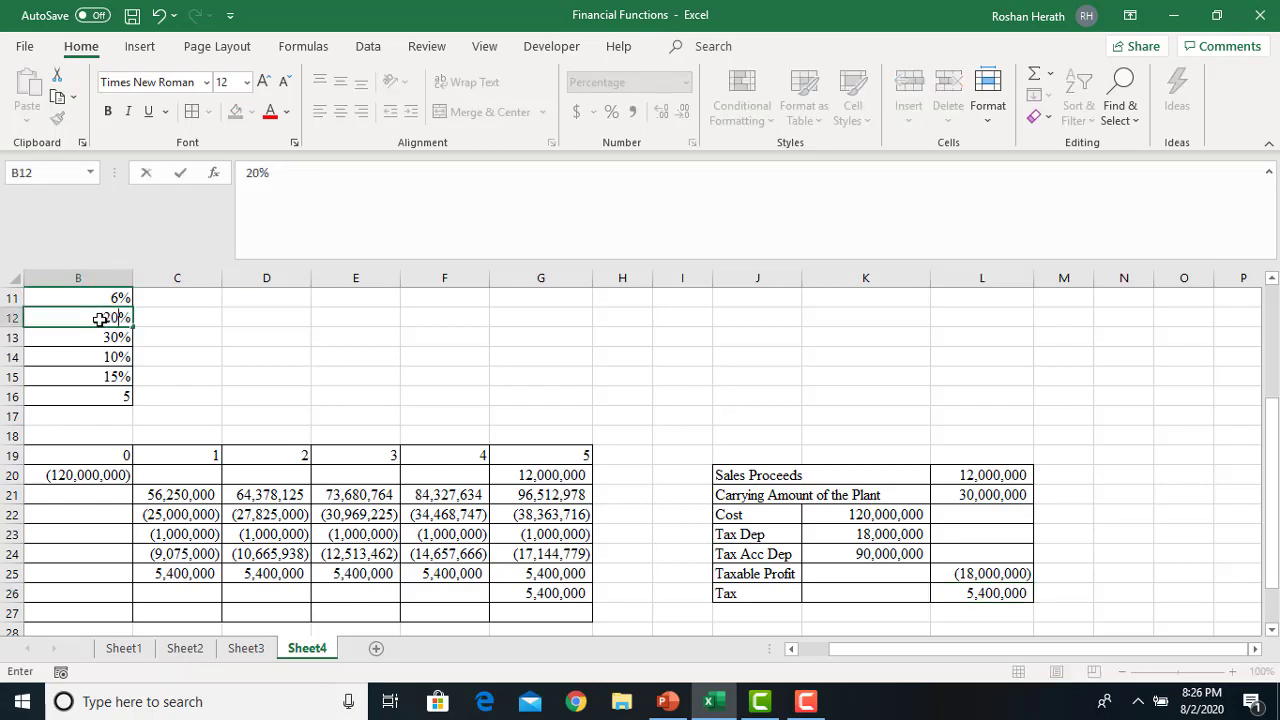
pyautogui.press('Return')
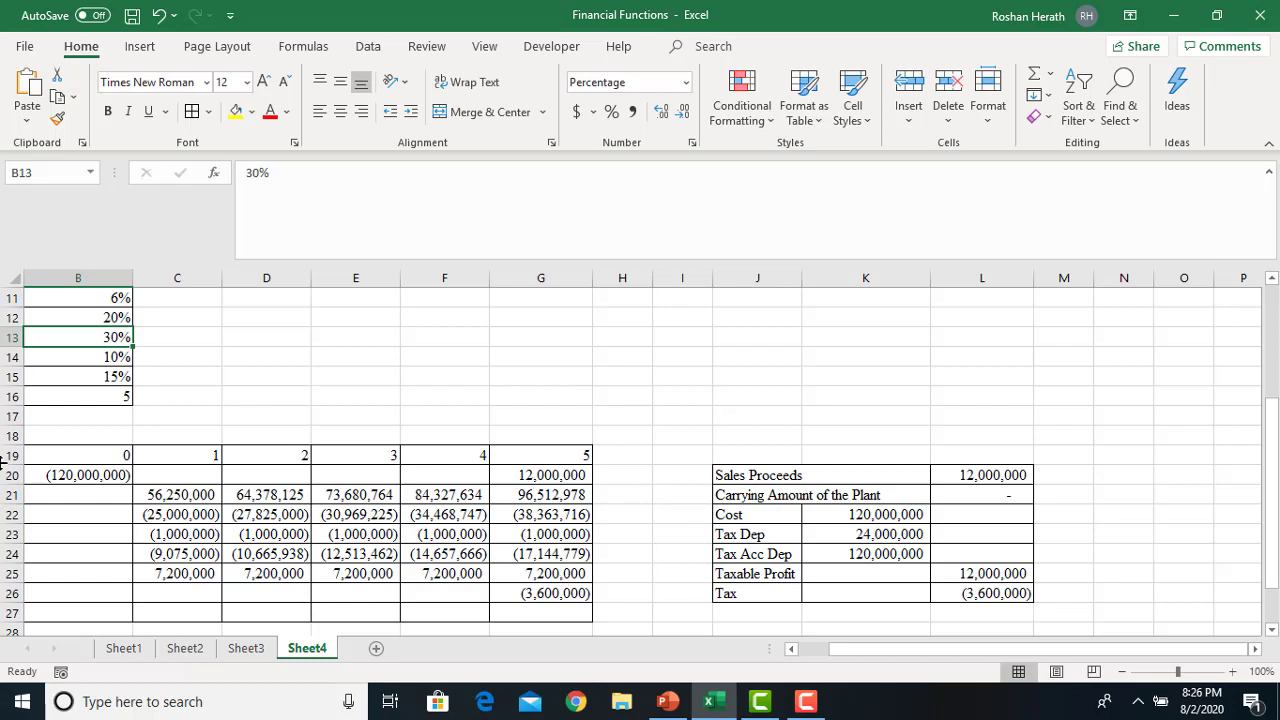
# - Set the capital allowance on plant in B12 back to 15%
pyautogui.click(102, 318)
pyautogui.moveTo(885, 645); pyautogui.dragTo(795, 654)
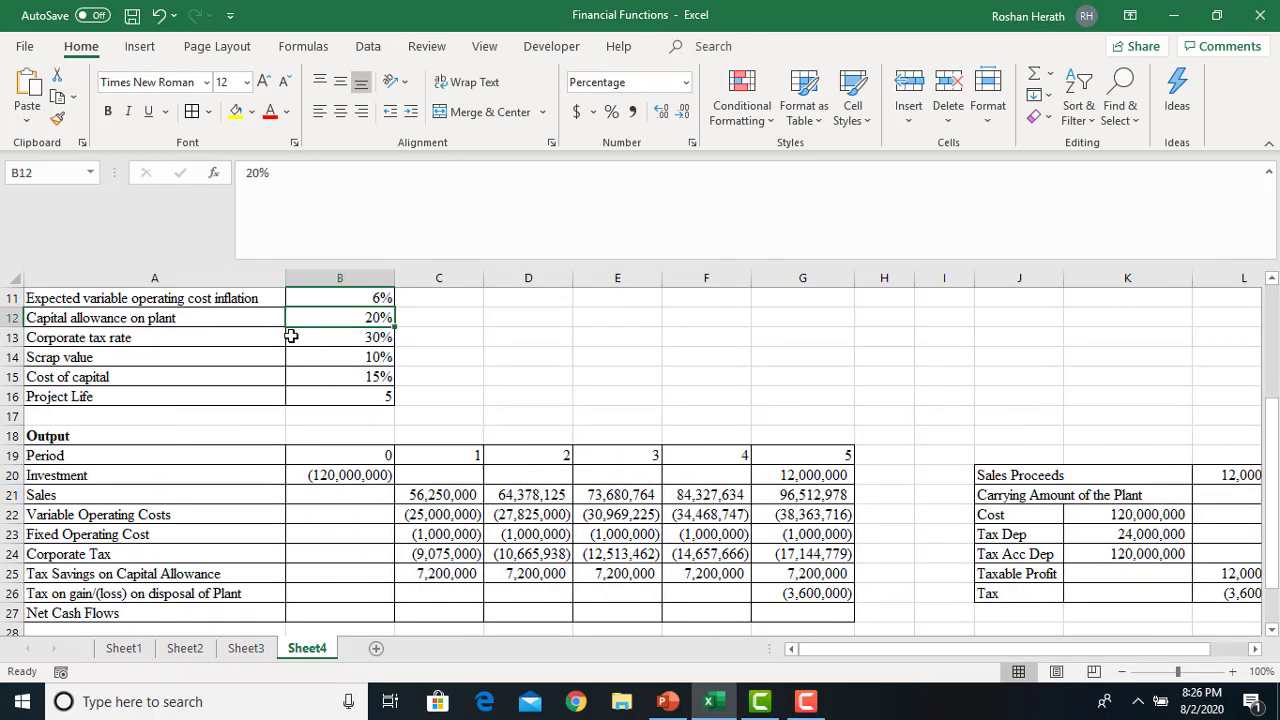
pyautogui.write('15')
pyautogui.press('Return')
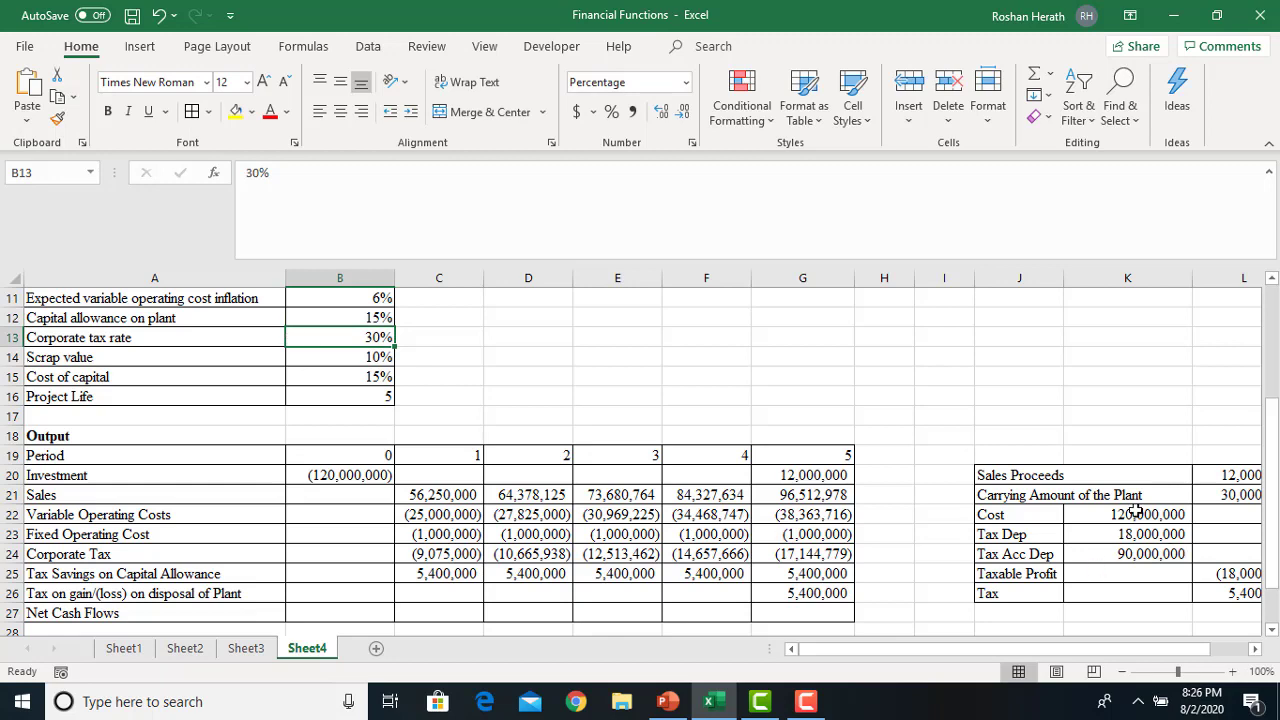
# - Extend the label in J25 of the disposal working to read "Taxable Profit/ (loss)"
pyautogui.moveTo(1138, 650); pyautogui.dragTo(1193, 660)
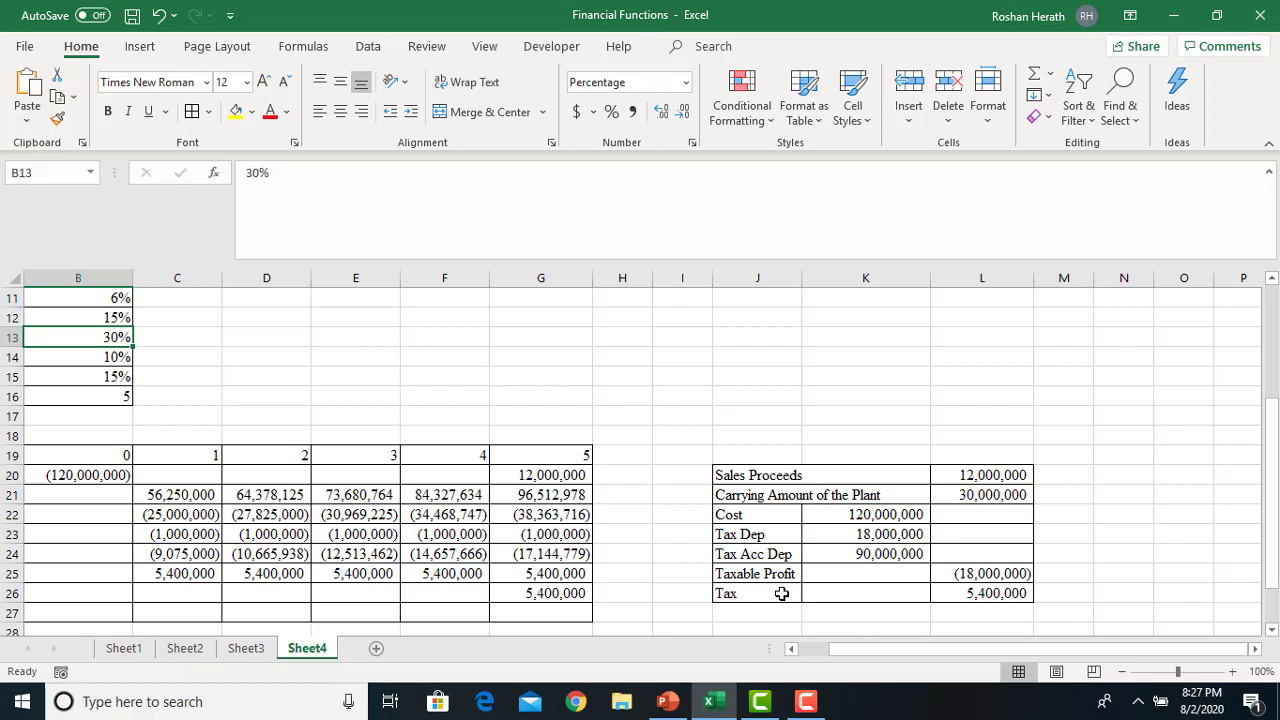
pyautogui.click(759, 573)
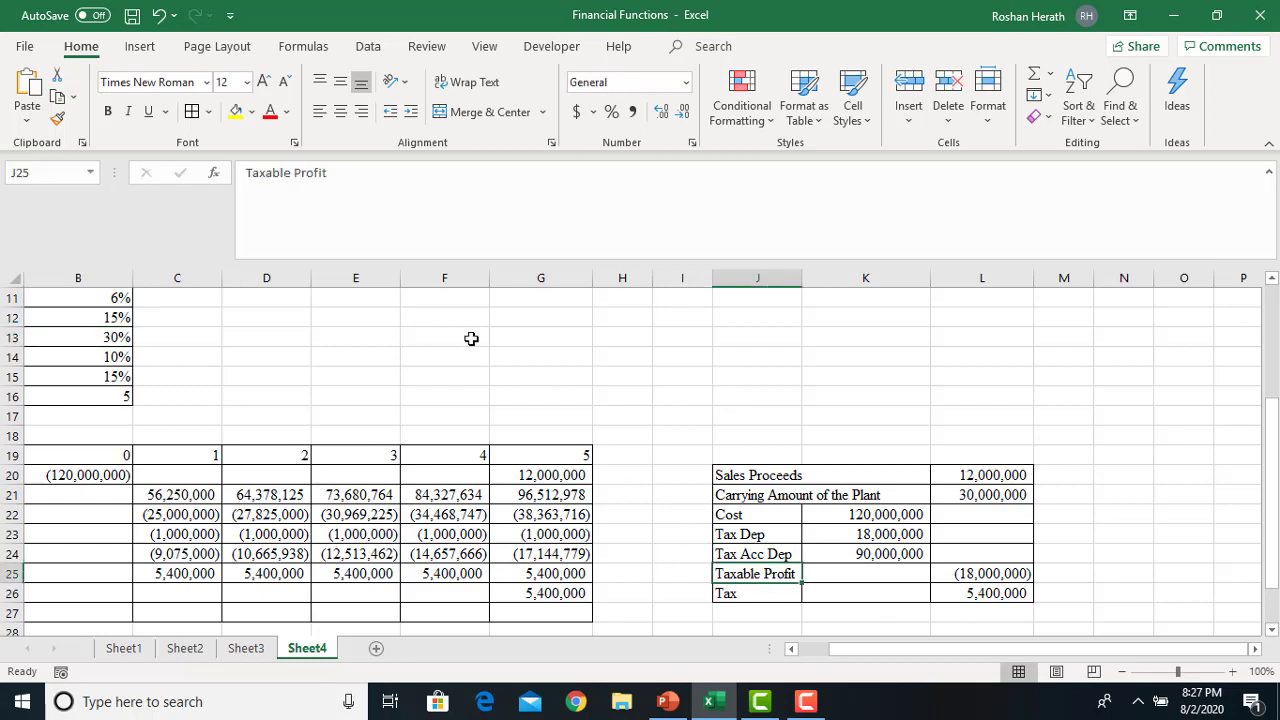
pyautogui.click(335, 172)
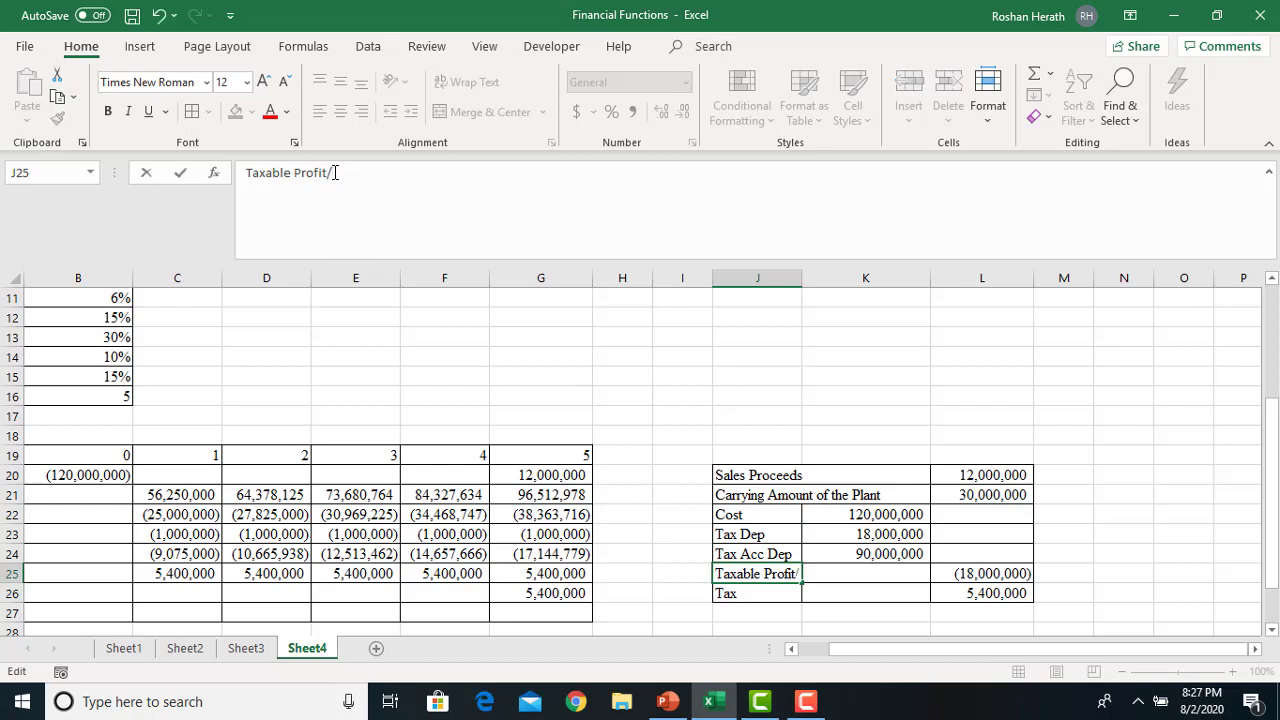
pyautogui.write('(loss')
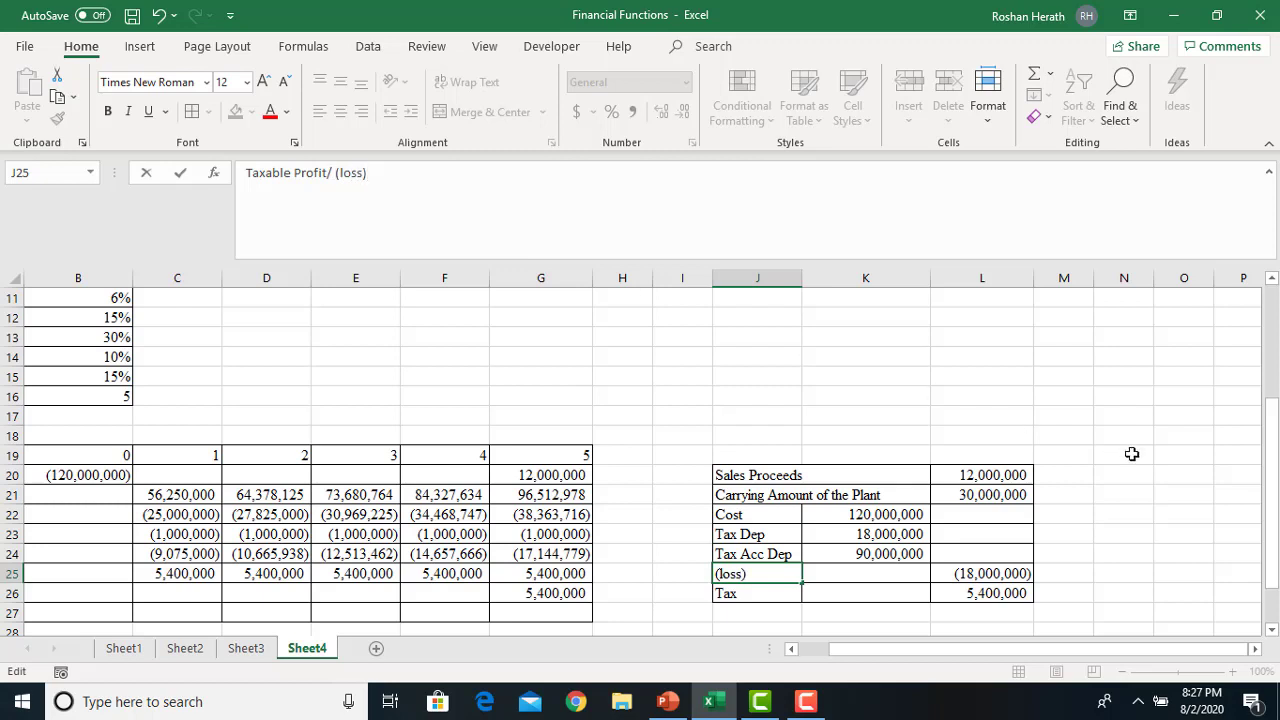
pyautogui.click(1128, 492)
# - Change the Tax label in J26 of the disposal working to "(Tax)/Tax Saving"
pyautogui.click(725, 595)
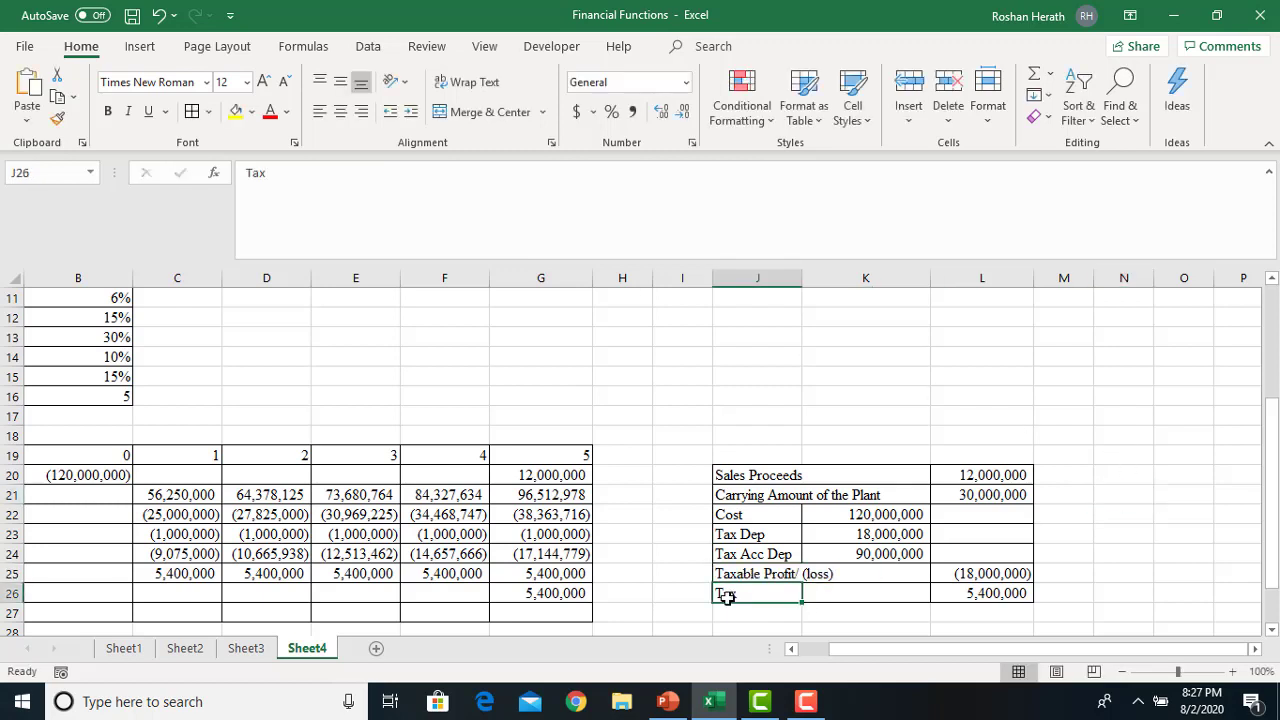
pyautogui.click(269, 173)
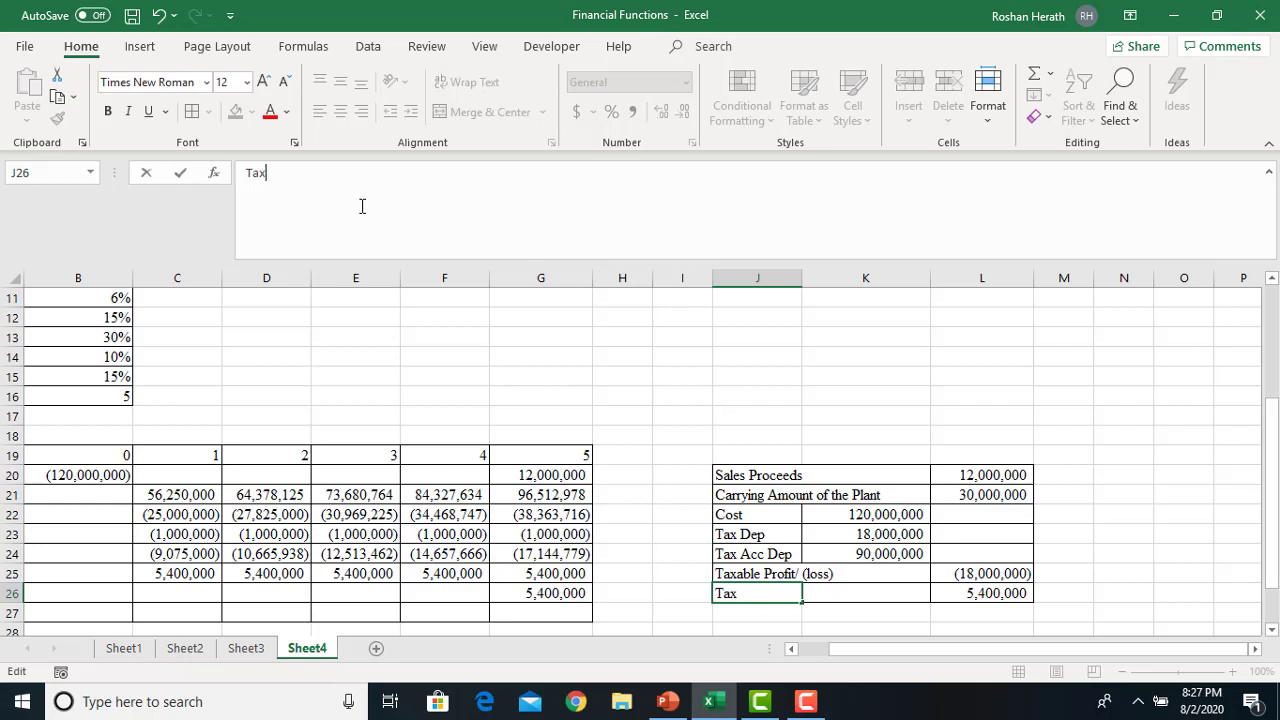
pyautogui.click(247, 172)
pyautogui.write('(Tax)/Tax')
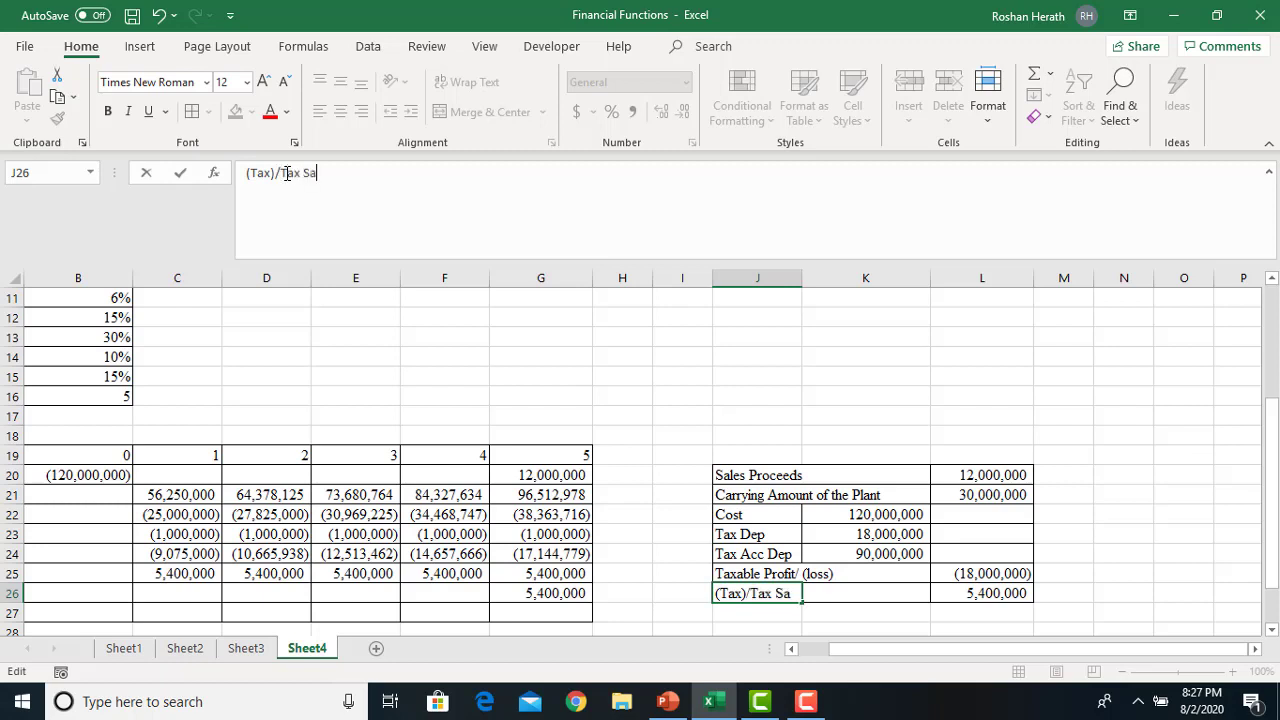
pyautogui.write(' Saving')
pyautogui.press('Return')
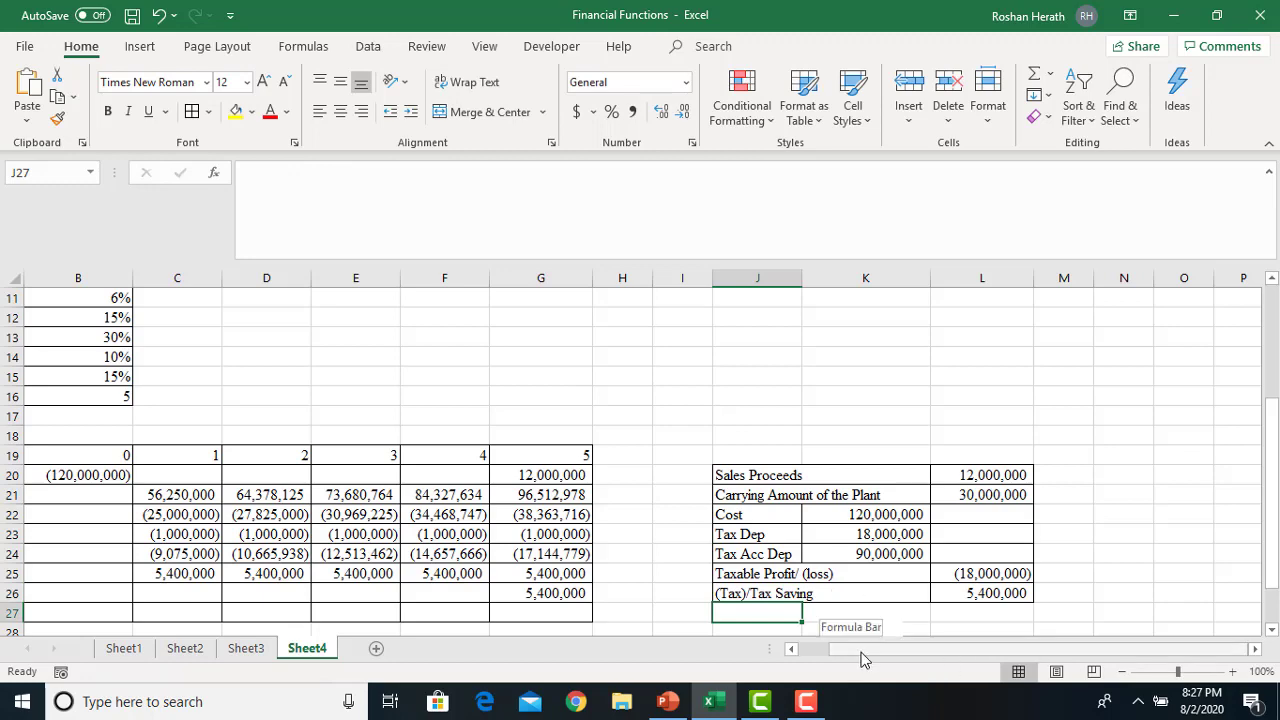
# - Sum rows 20 to 26 as the period 0 net cash flow in B27 and copy the formula across to G27
pyautogui.click(793, 650)
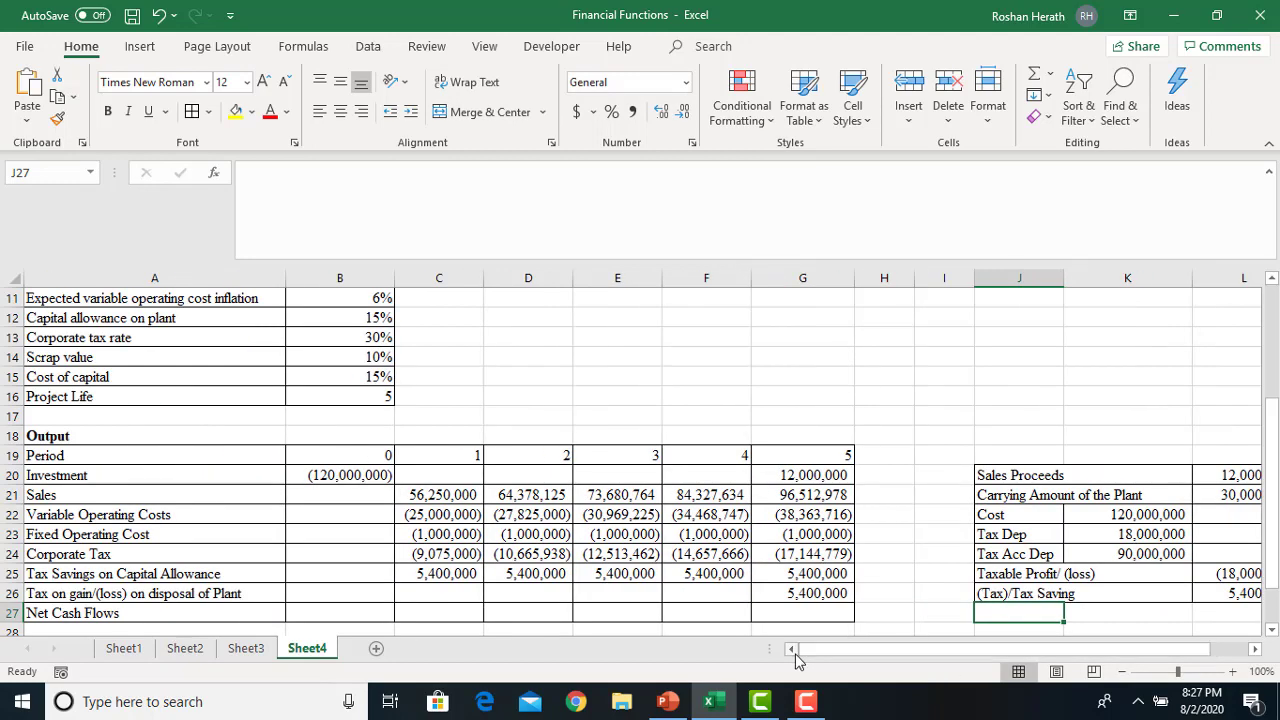
pyautogui.click(817, 592)
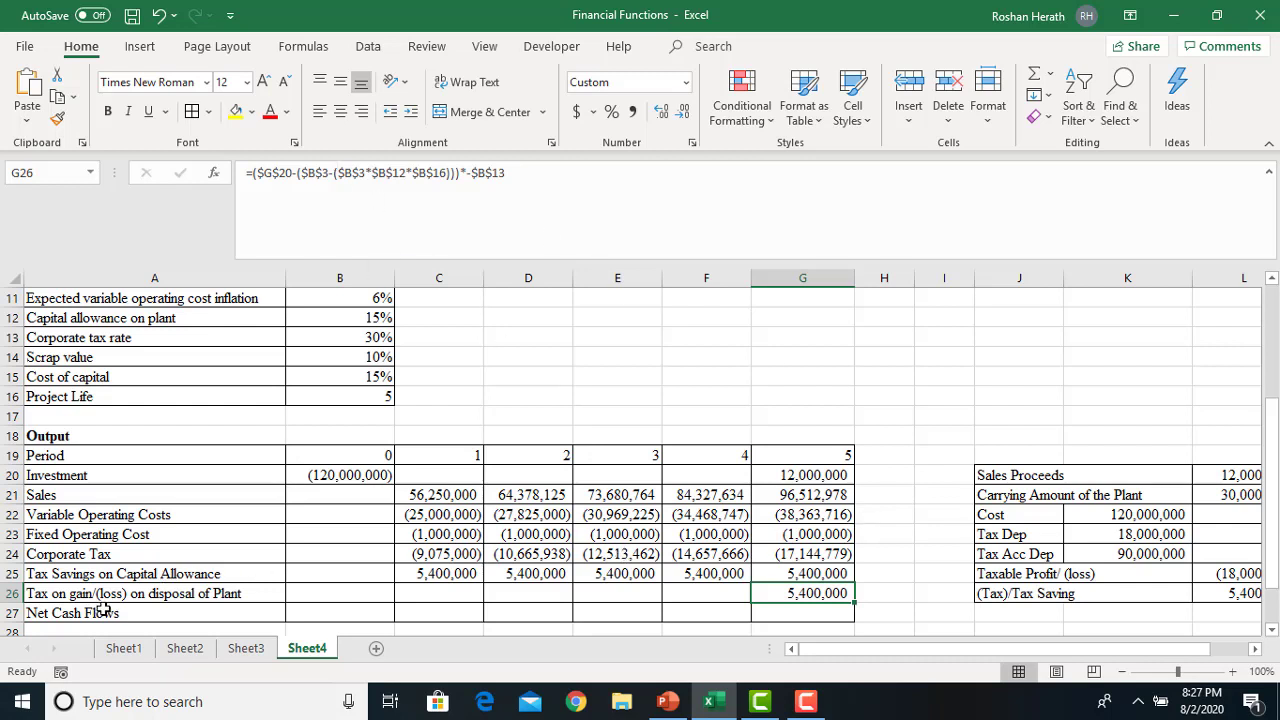
pyautogui.click(332, 614)
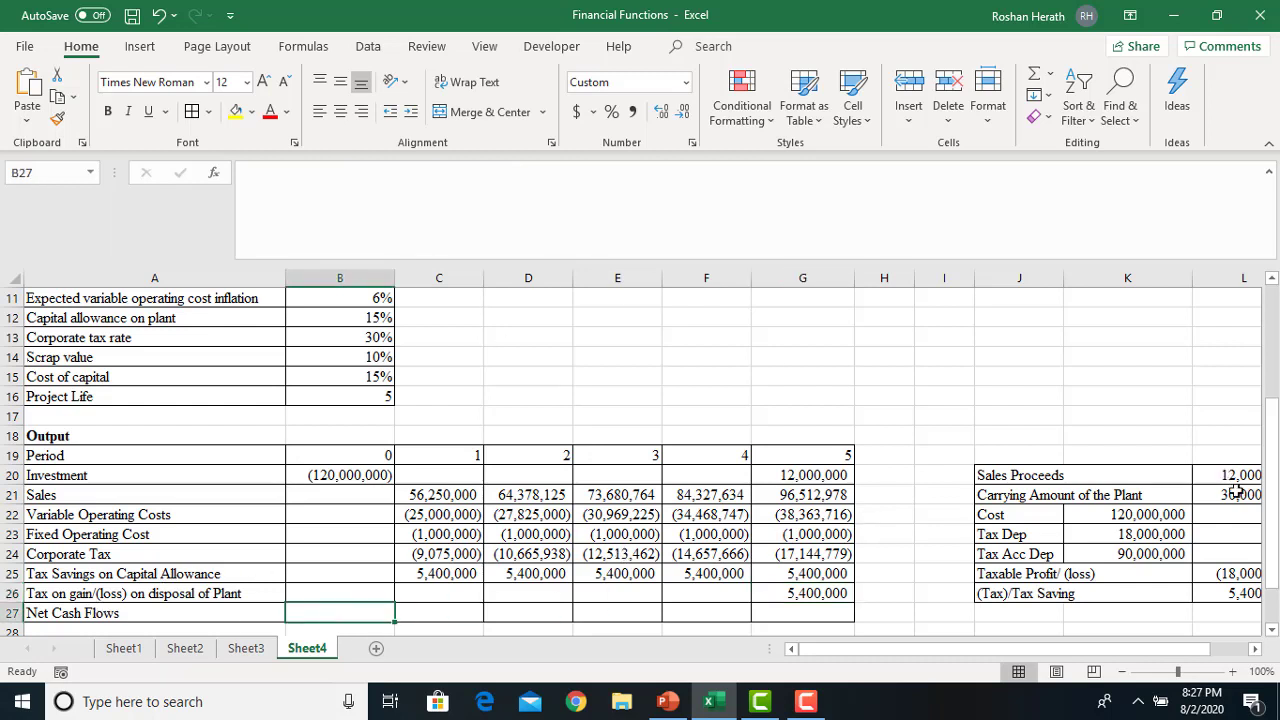
pyautogui.moveTo(1274, 550); pyautogui.dragTo(1274, 584)
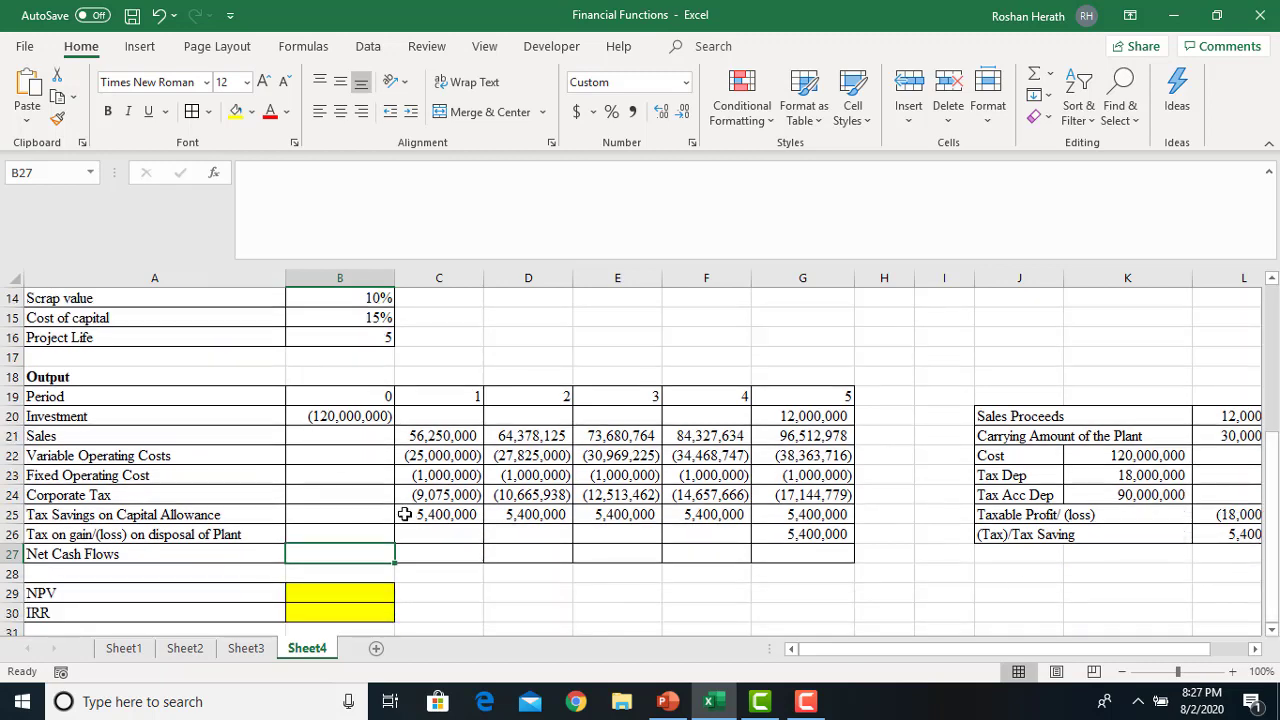
pyautogui.moveTo(1272, 498); pyautogui.dragTo(1258, 382)
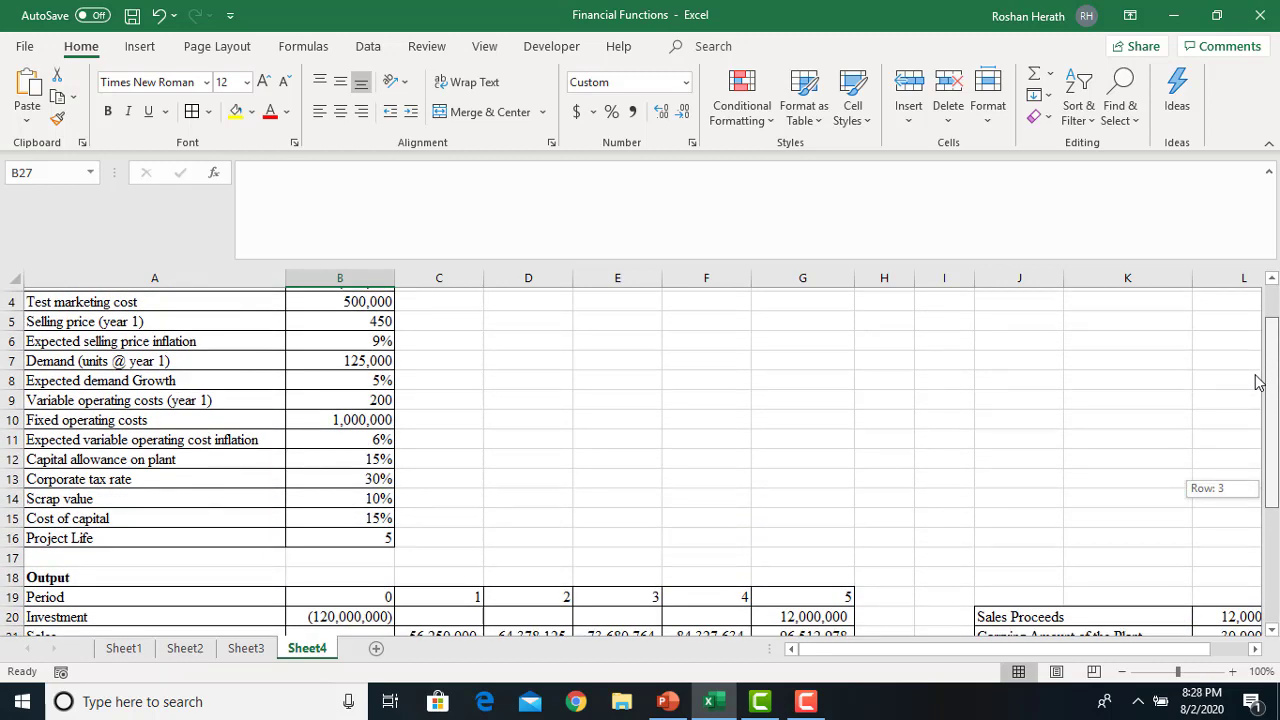
pyautogui.moveTo(1258, 382); pyautogui.dragTo(1272, 572)
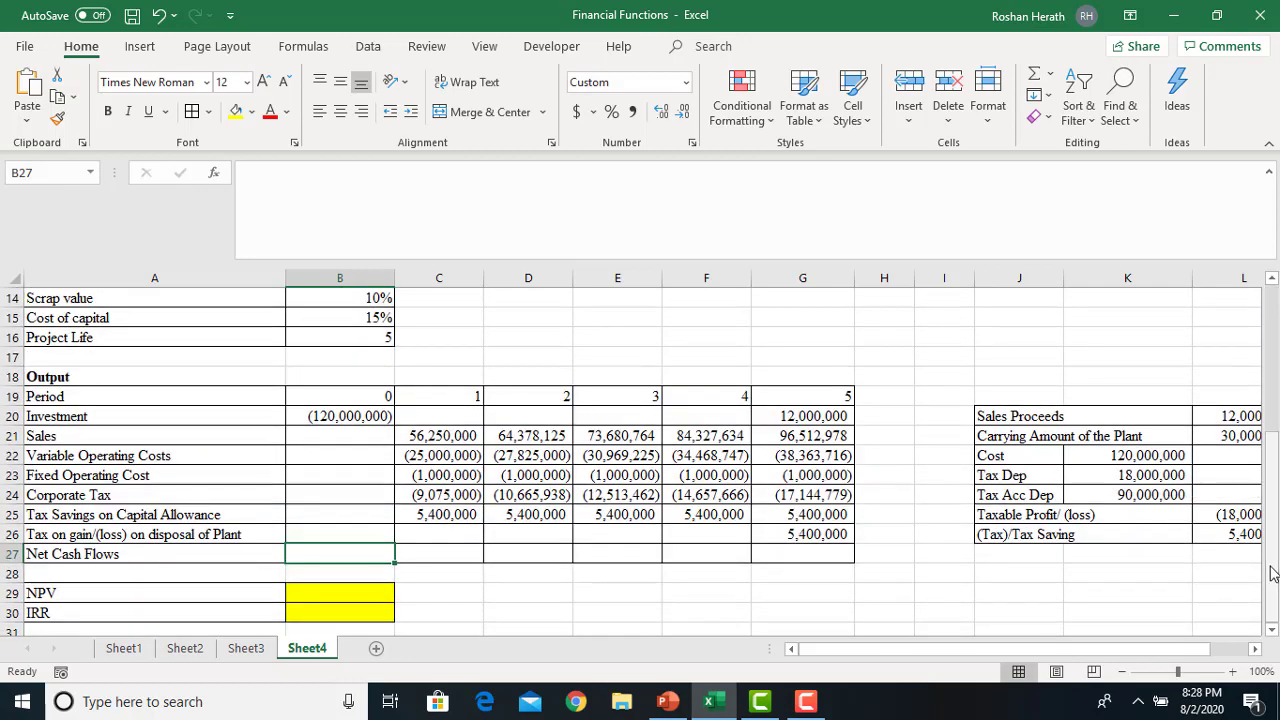
pyautogui.write('=sum')
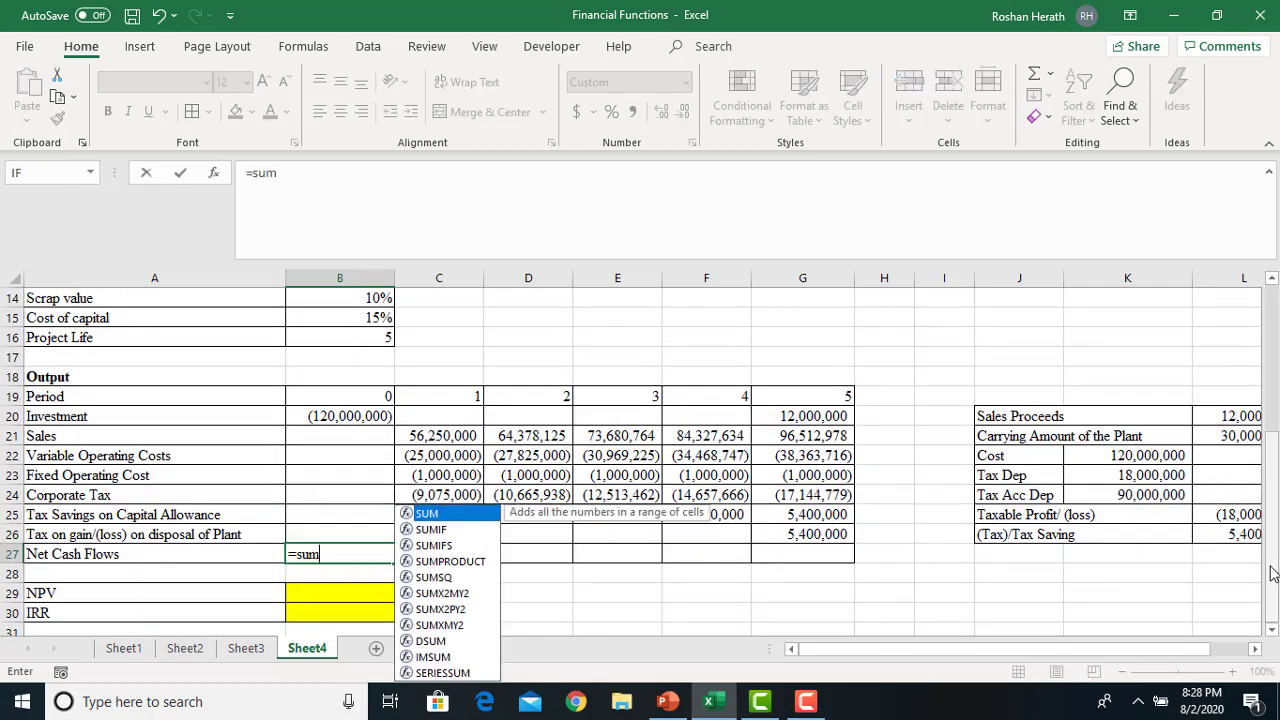
pyautogui.doubleClick(440, 517)
pyautogui.moveTo(320, 414); pyautogui.dragTo(323, 523)
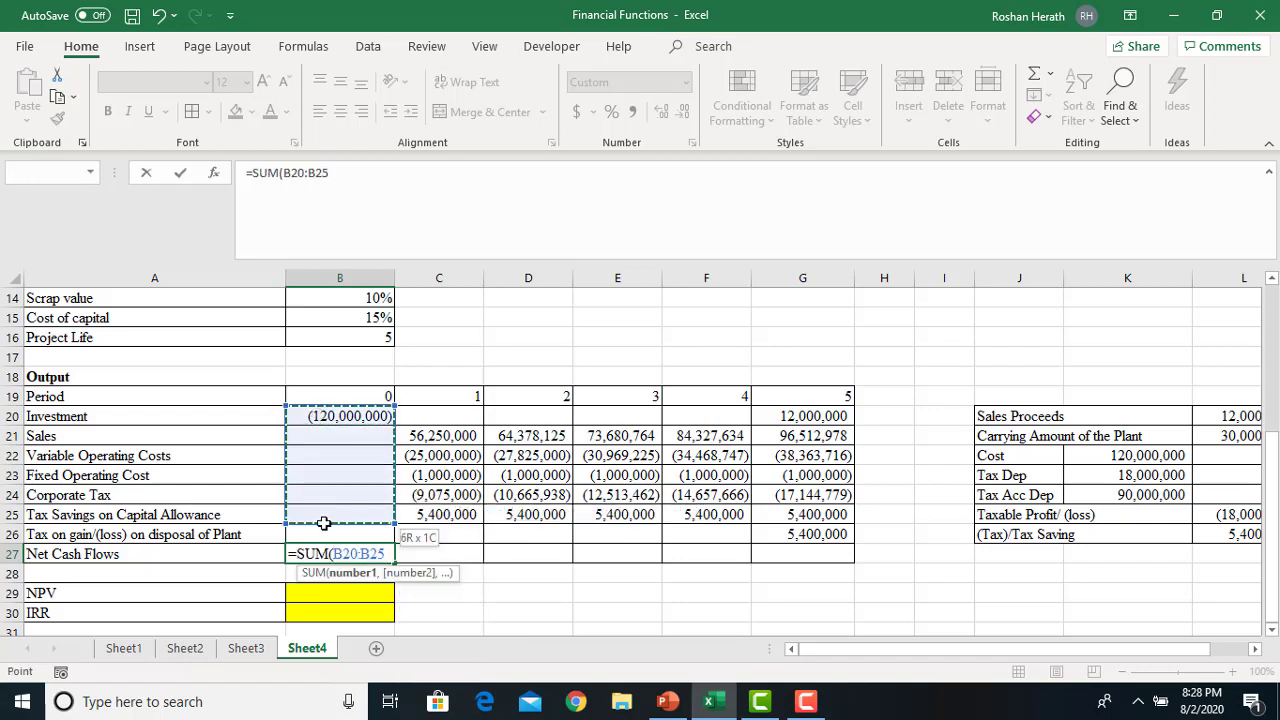
pyautogui.press('Return')
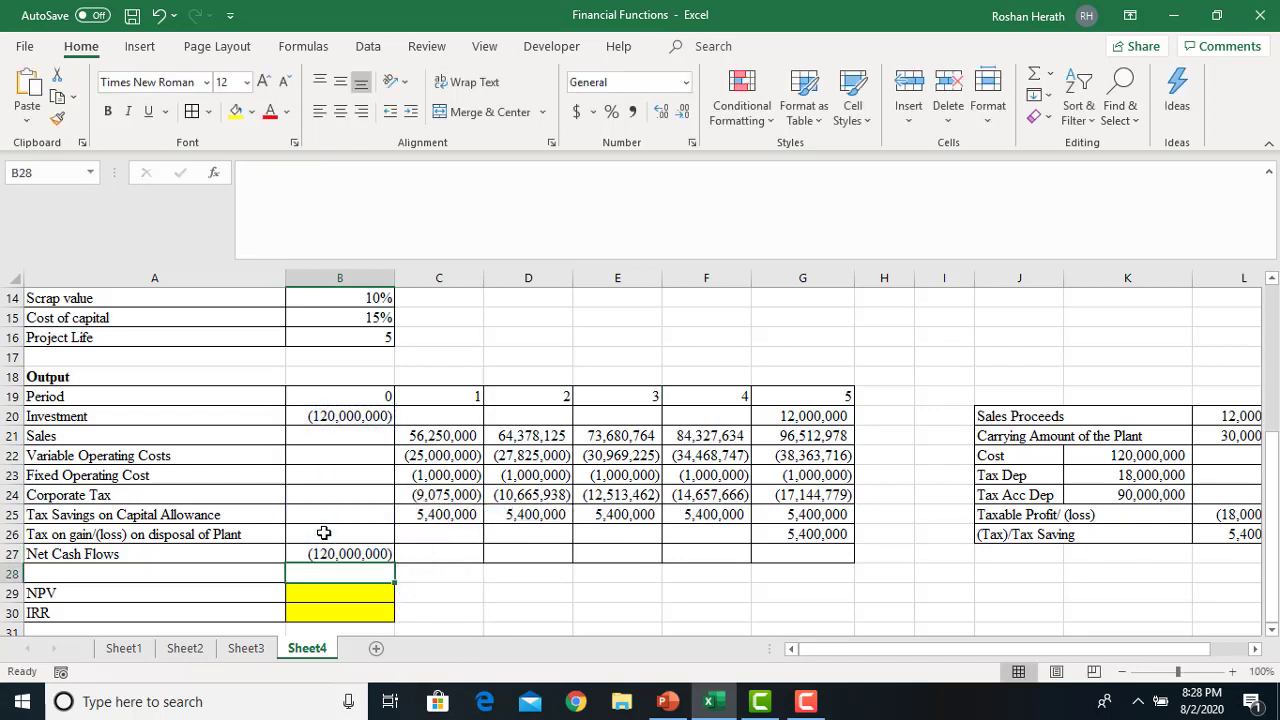
pyautogui.click(356, 553)
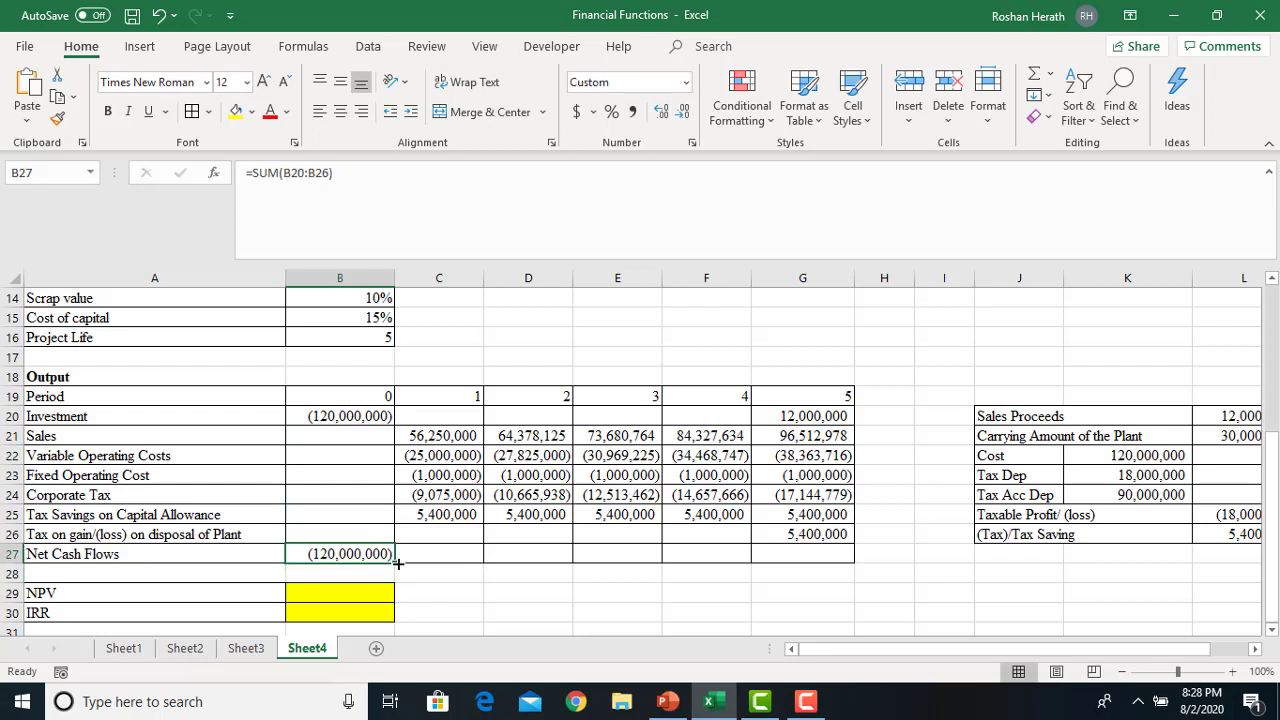
pyautogui.moveTo(398, 563); pyautogui.dragTo(845, 566)
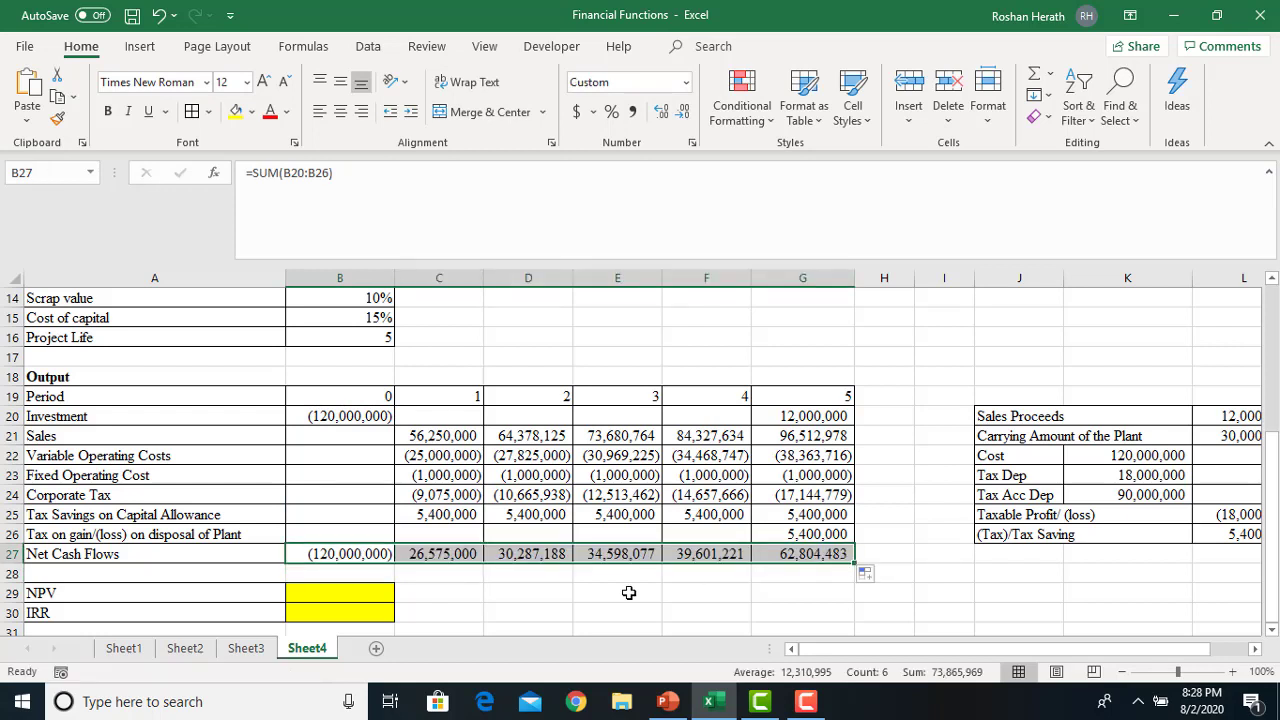
# - Begin an NPV function in B29 using the cost of capital as the absolute rate reference $B$15
pyautogui.click(349, 598)
pyautogui.write('=npv')
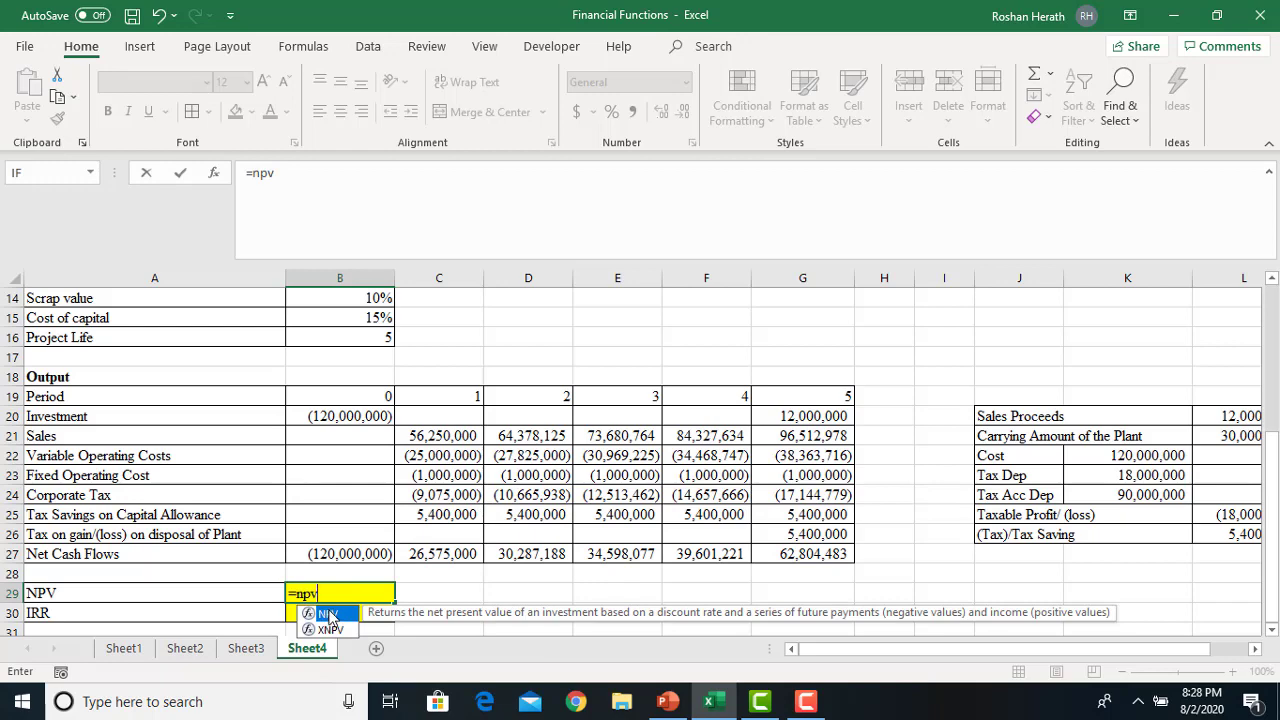
pyautogui.doubleClick(326, 614)
pyautogui.click(213, 176)
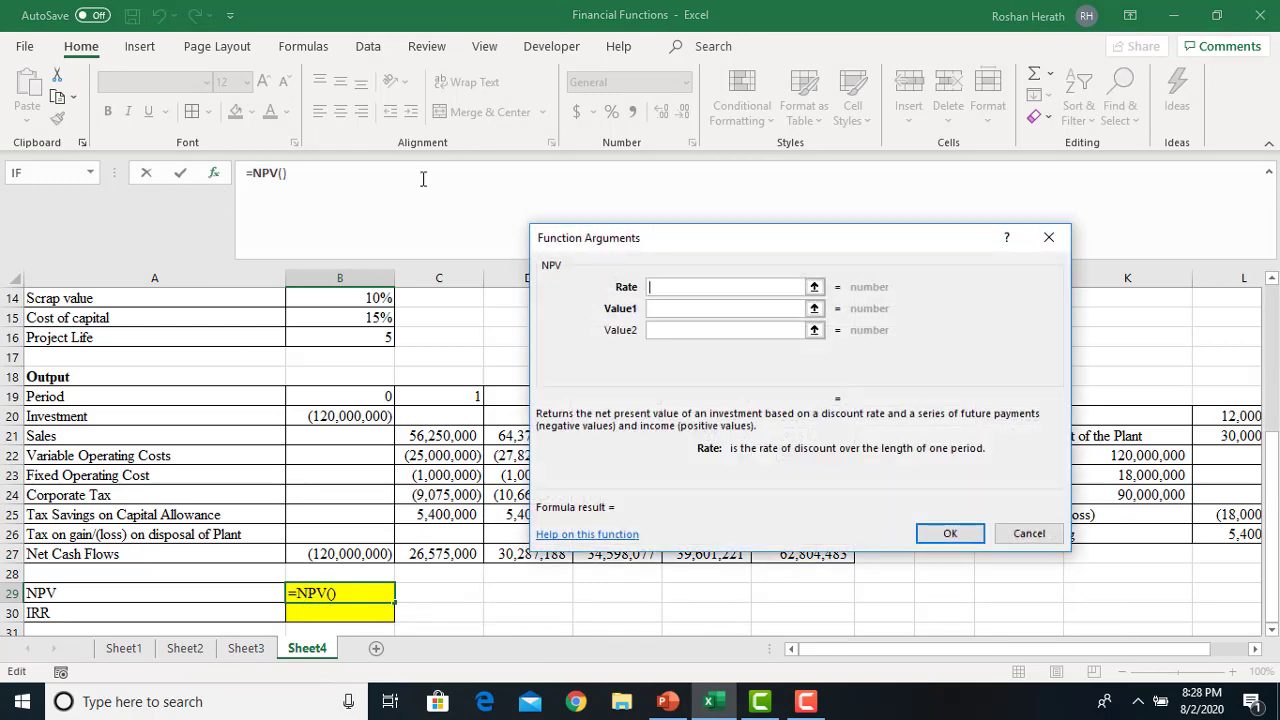
pyautogui.moveTo(1277, 490); pyautogui.dragTo(1276, 433)
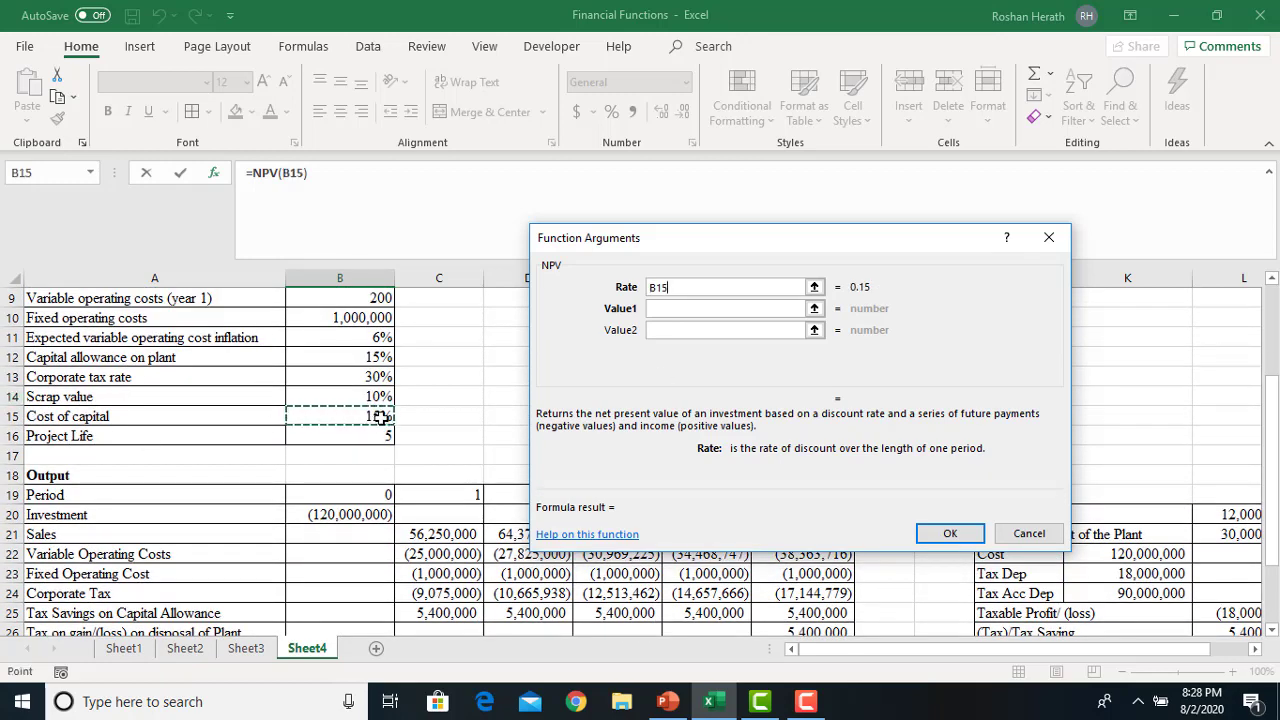
pyautogui.press('F4')
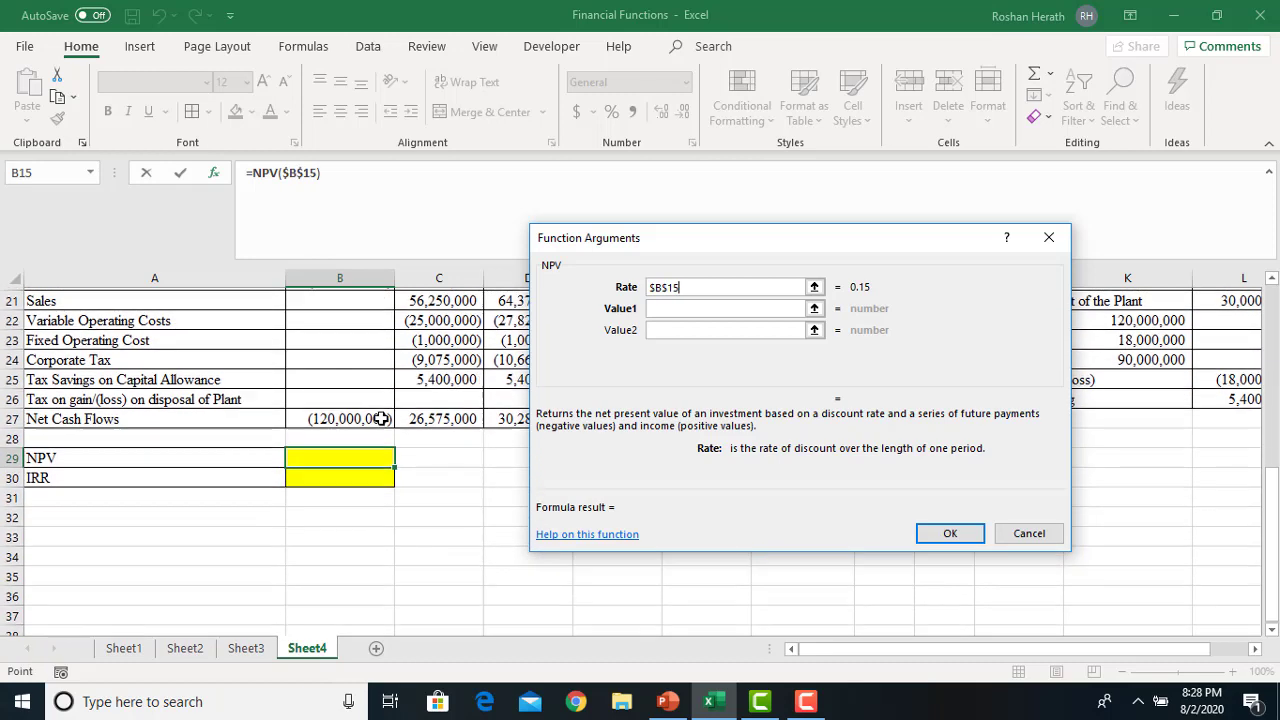
# - Complete the NPV formula in B29 with the cash flows C27:G27 and add the initial outlay in B27
pyautogui.click(682, 308)
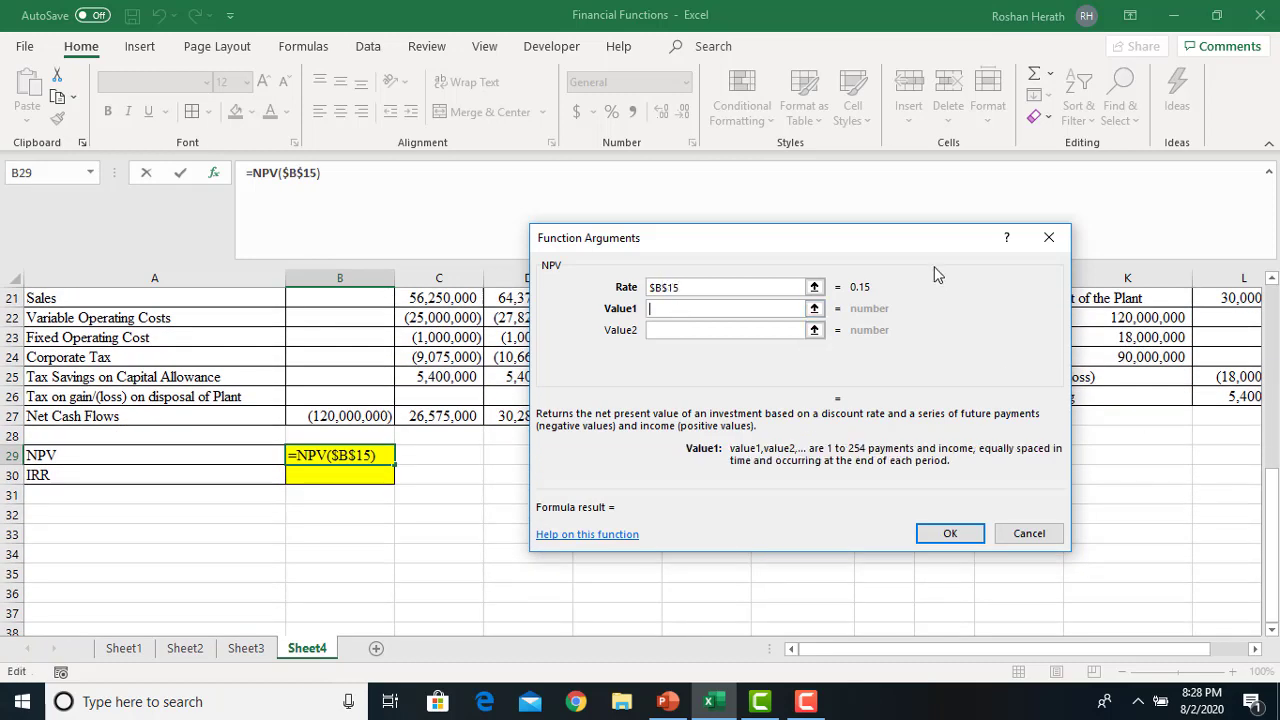
pyautogui.moveTo(924, 256); pyautogui.dragTo(838, 489)
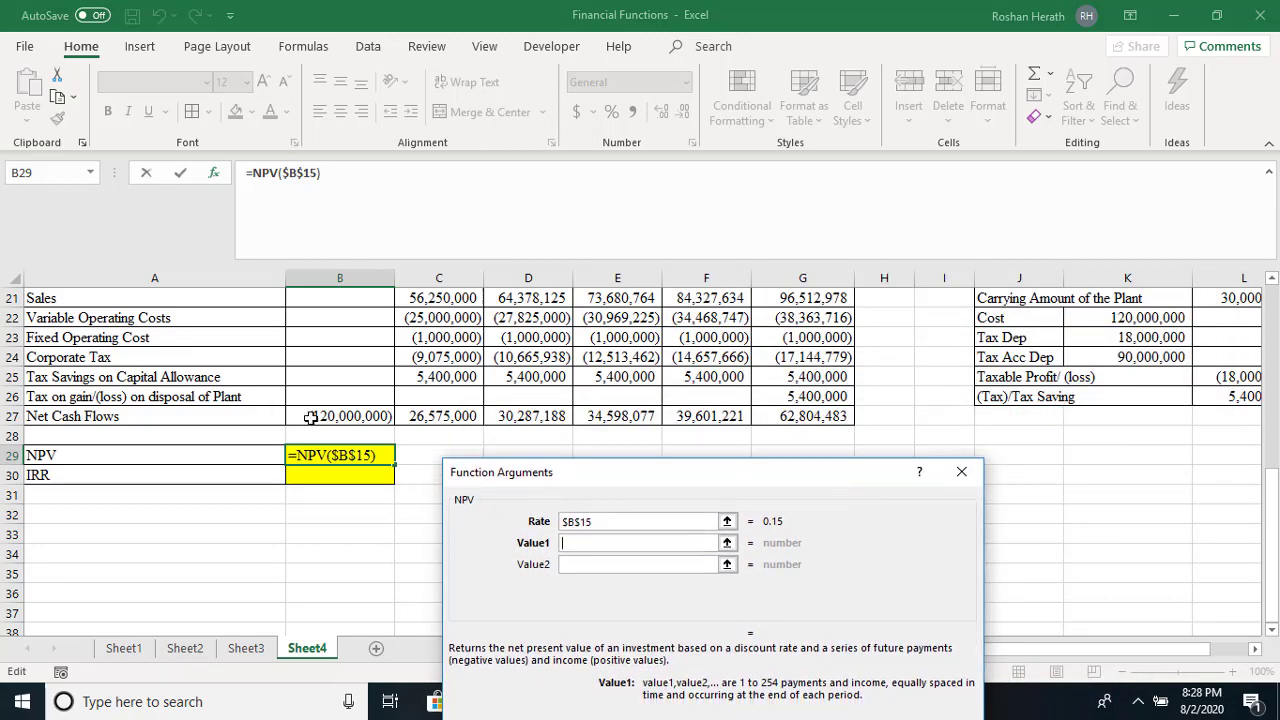
pyautogui.moveTo(430, 420); pyautogui.dragTo(816, 418)
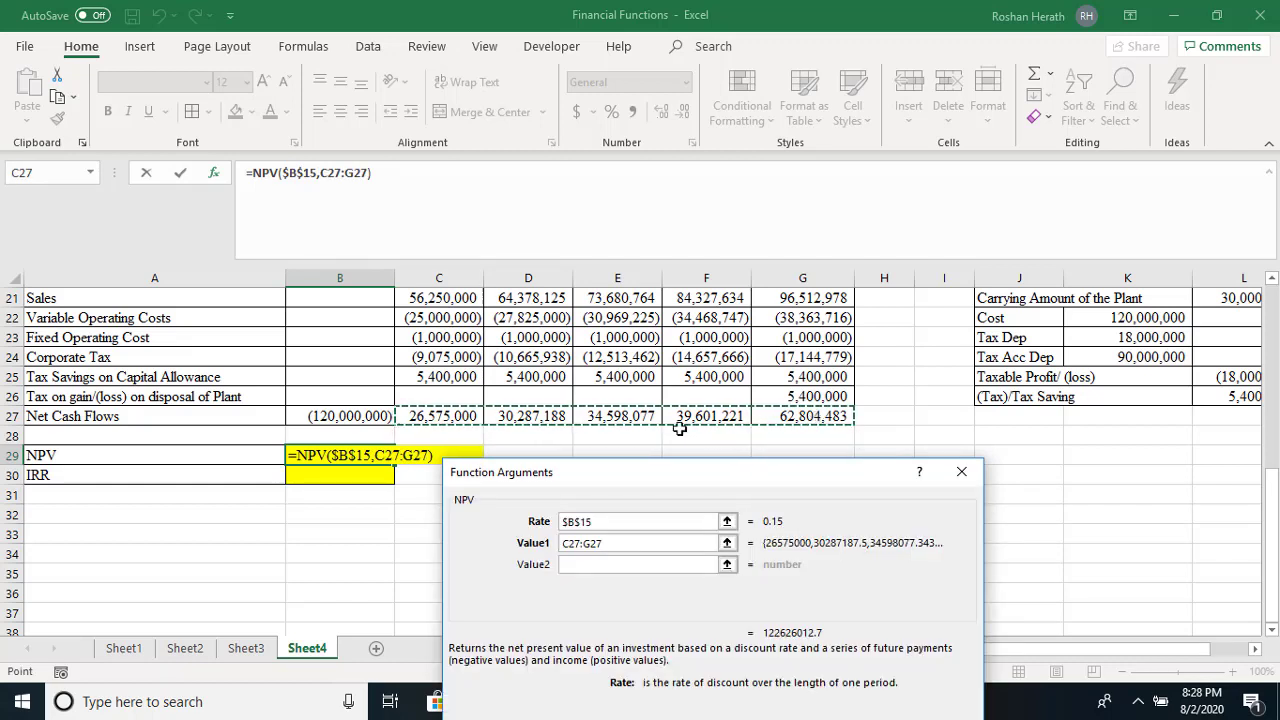
pyautogui.click(416, 180)
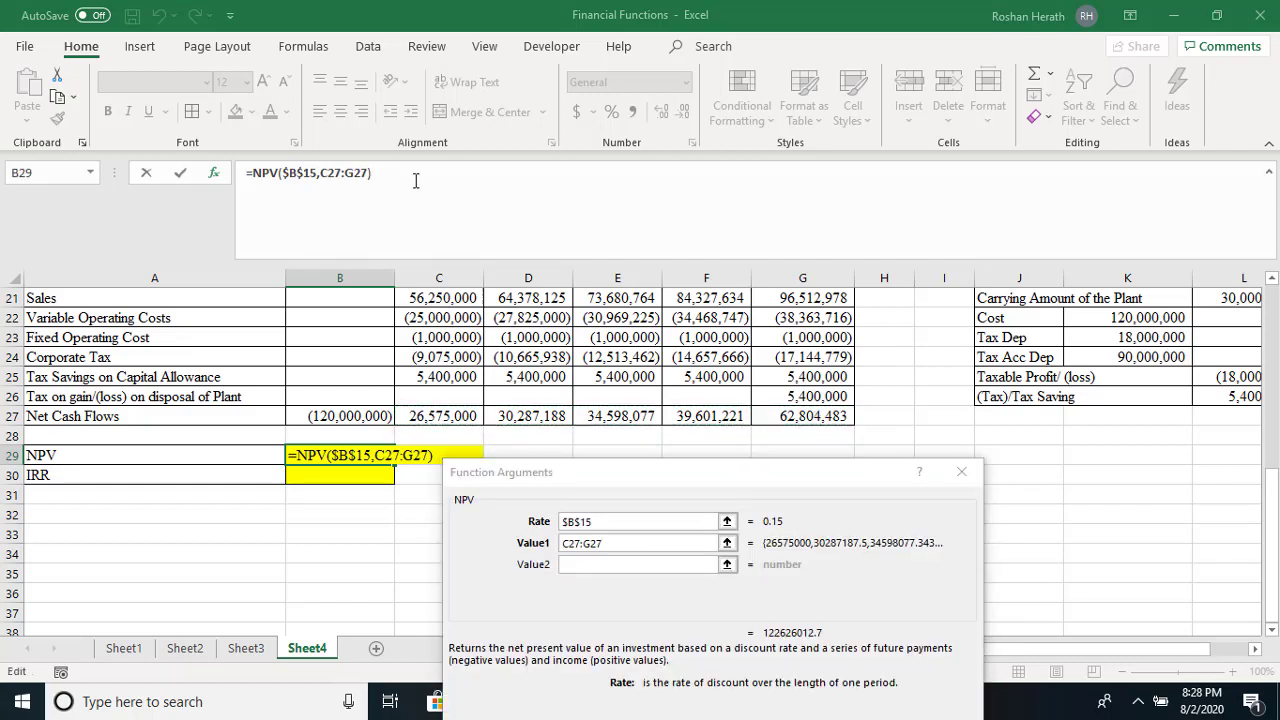
pyautogui.write('+')
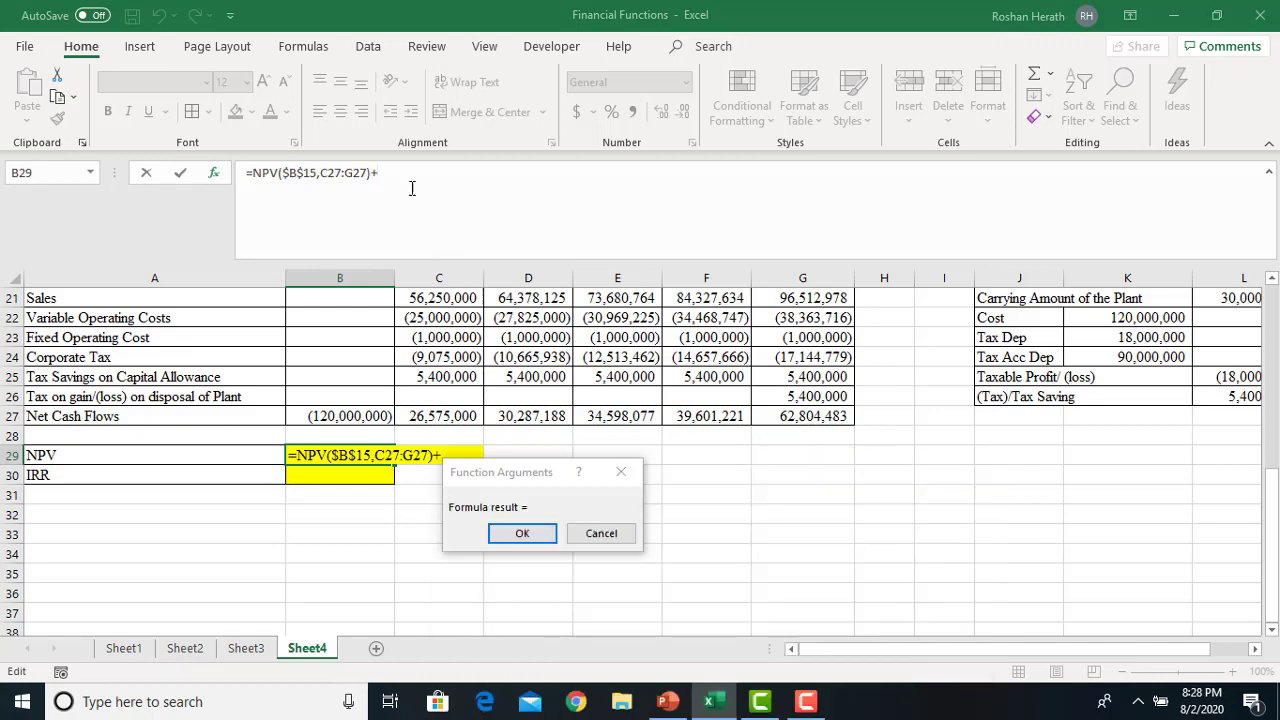
pyautogui.click(345, 415)
pyautogui.click(522, 534)
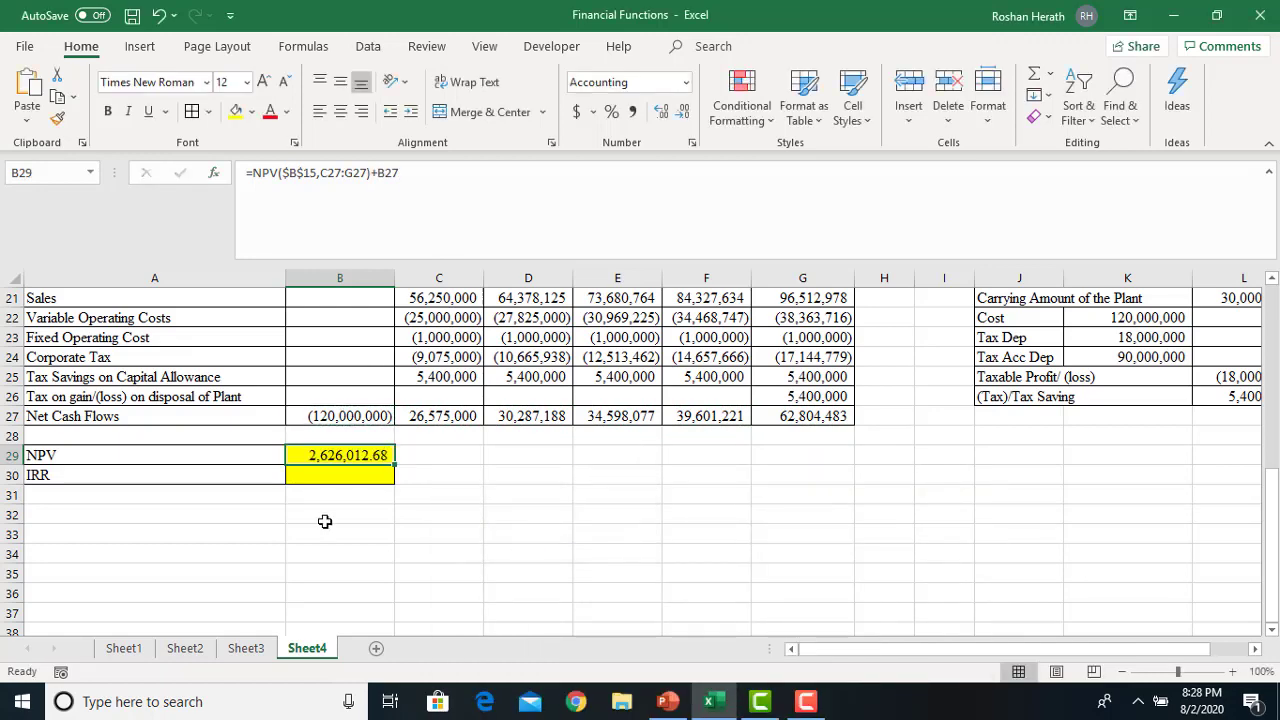
# - Calculate the IRR in B30 with the IRR function over the net cash flows B27:G27
pyautogui.click(364, 480)
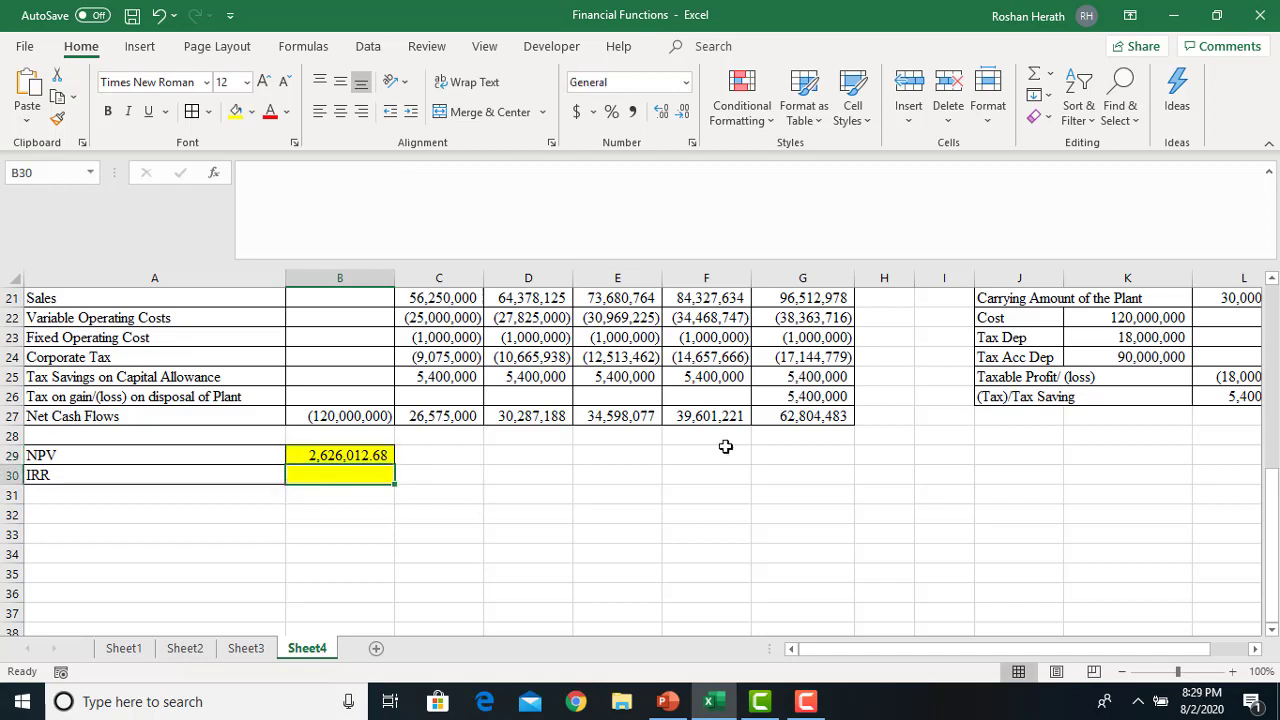
pyautogui.write('=irr')
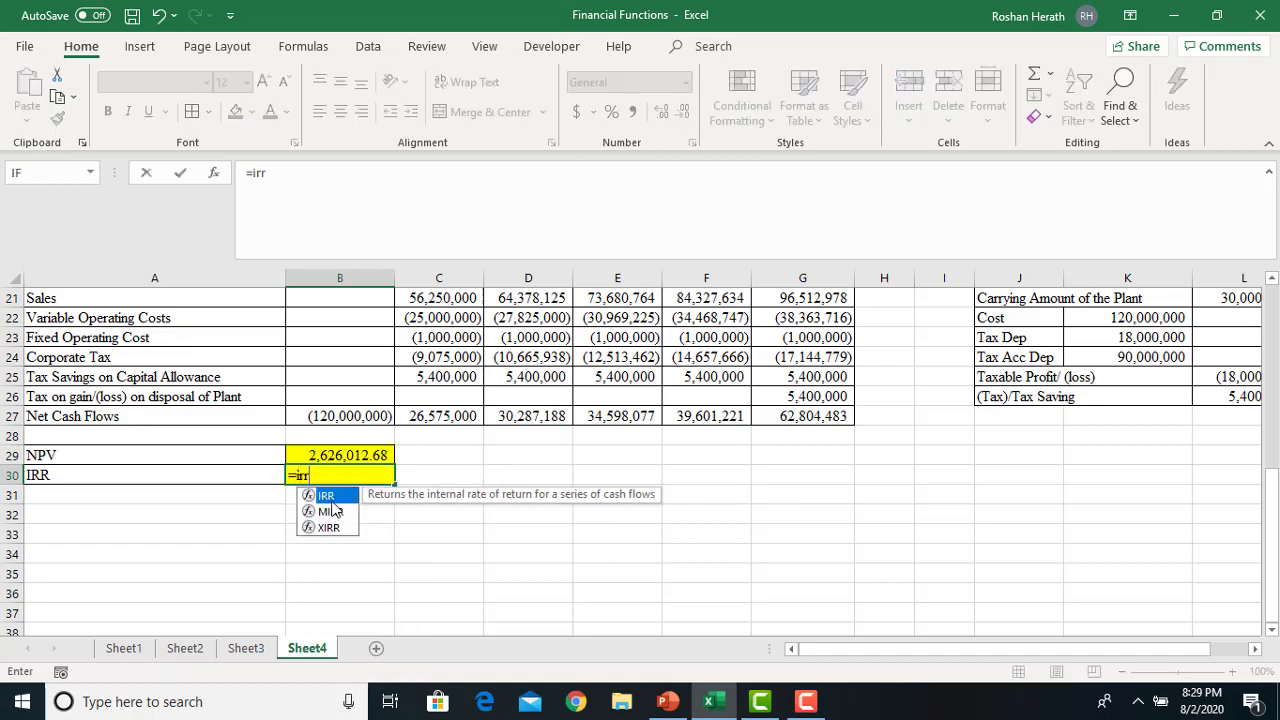
pyautogui.press('Tab')
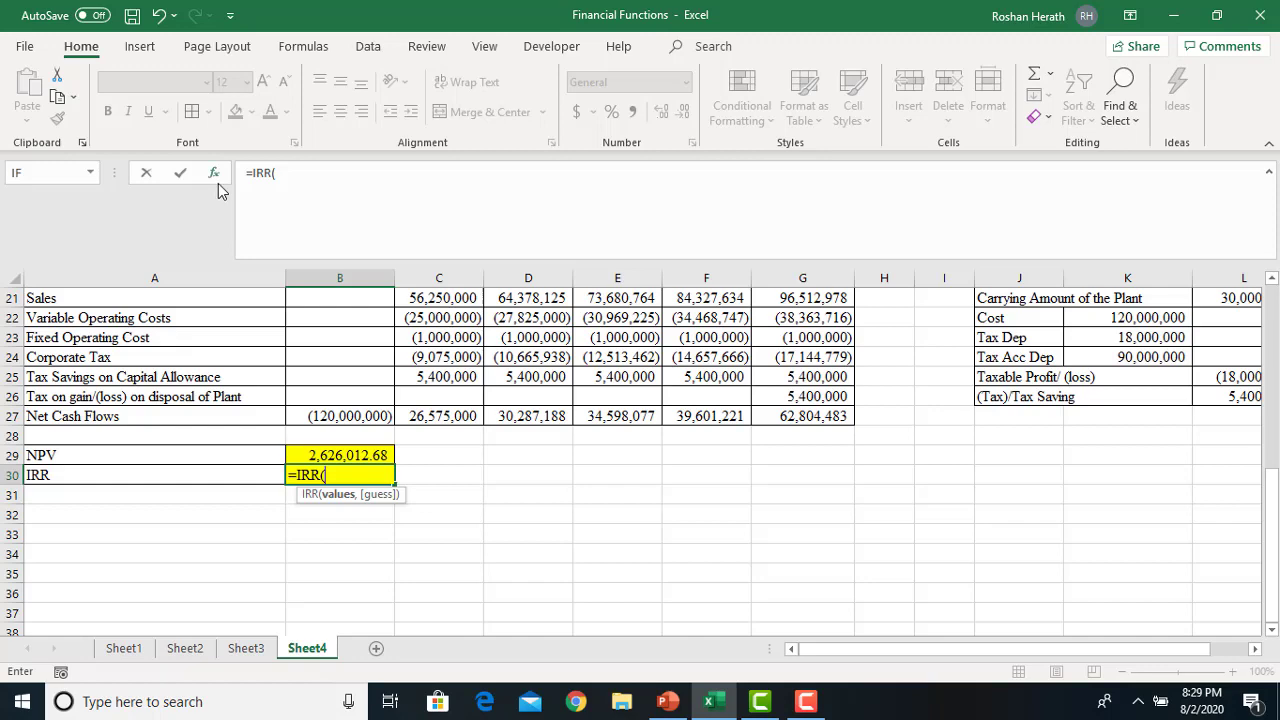
pyautogui.click(218, 183)
pyautogui.moveTo(555, 392); pyautogui.dragTo(768, 475)
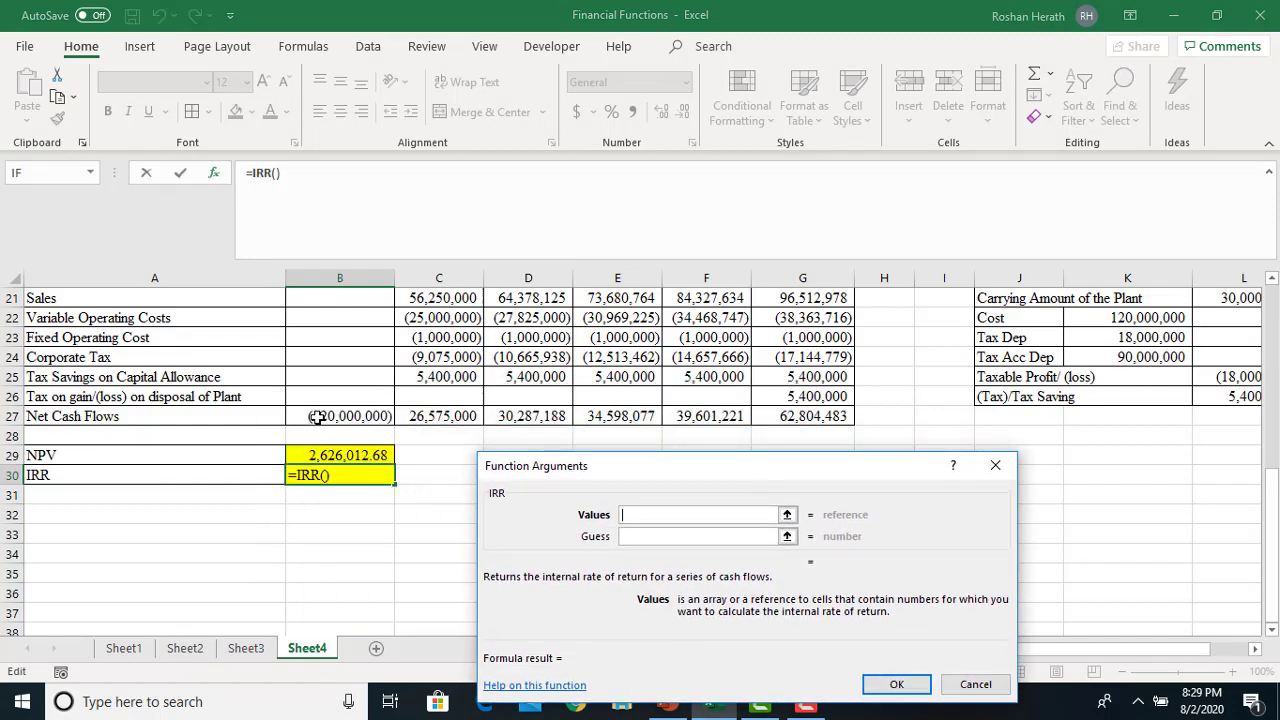
pyautogui.moveTo(316, 417); pyautogui.dragTo(802, 421)
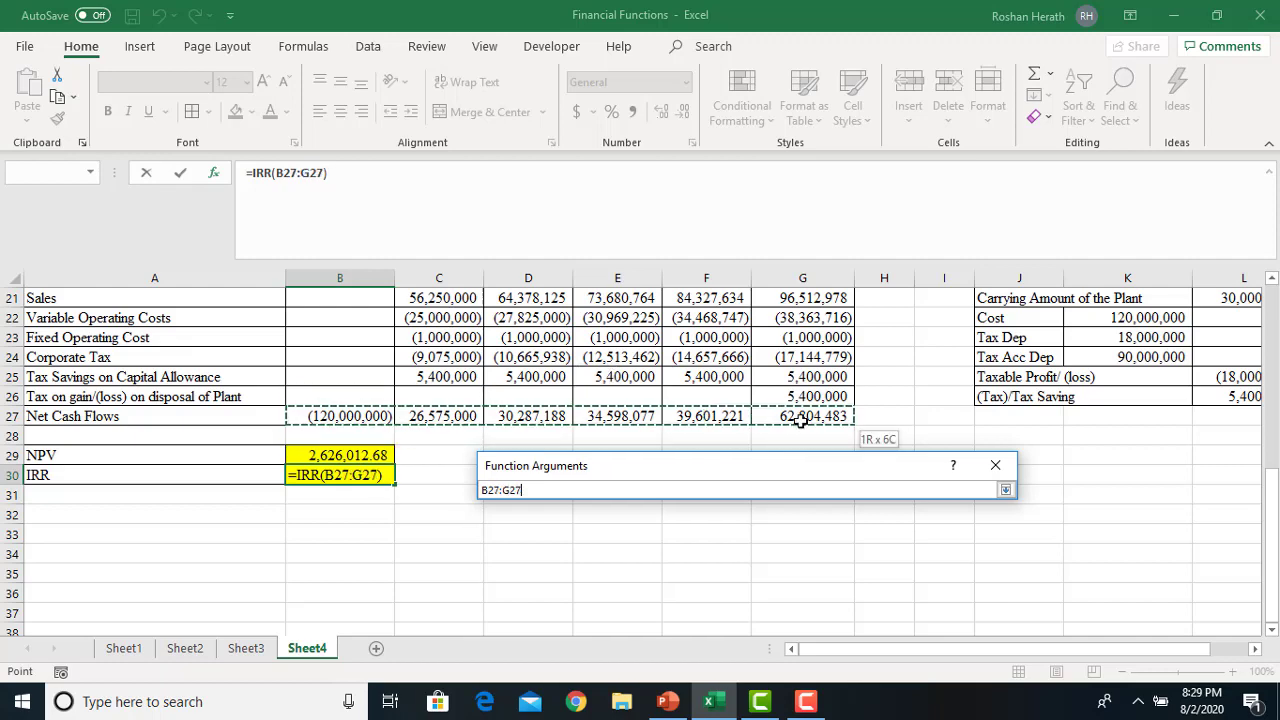
pyautogui.click(890, 685)
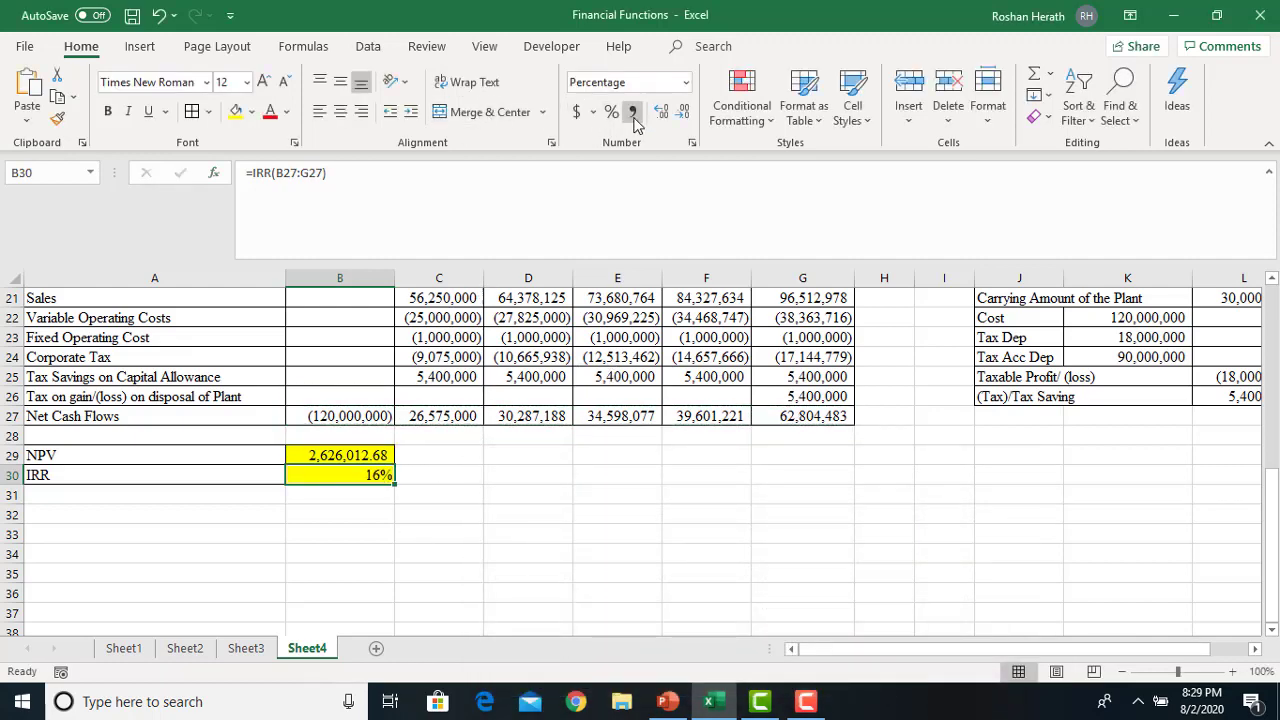
# - Show the IRR percentage in B30 with two decimal places
pyautogui.click(661, 112)
pyautogui.click(661, 112)
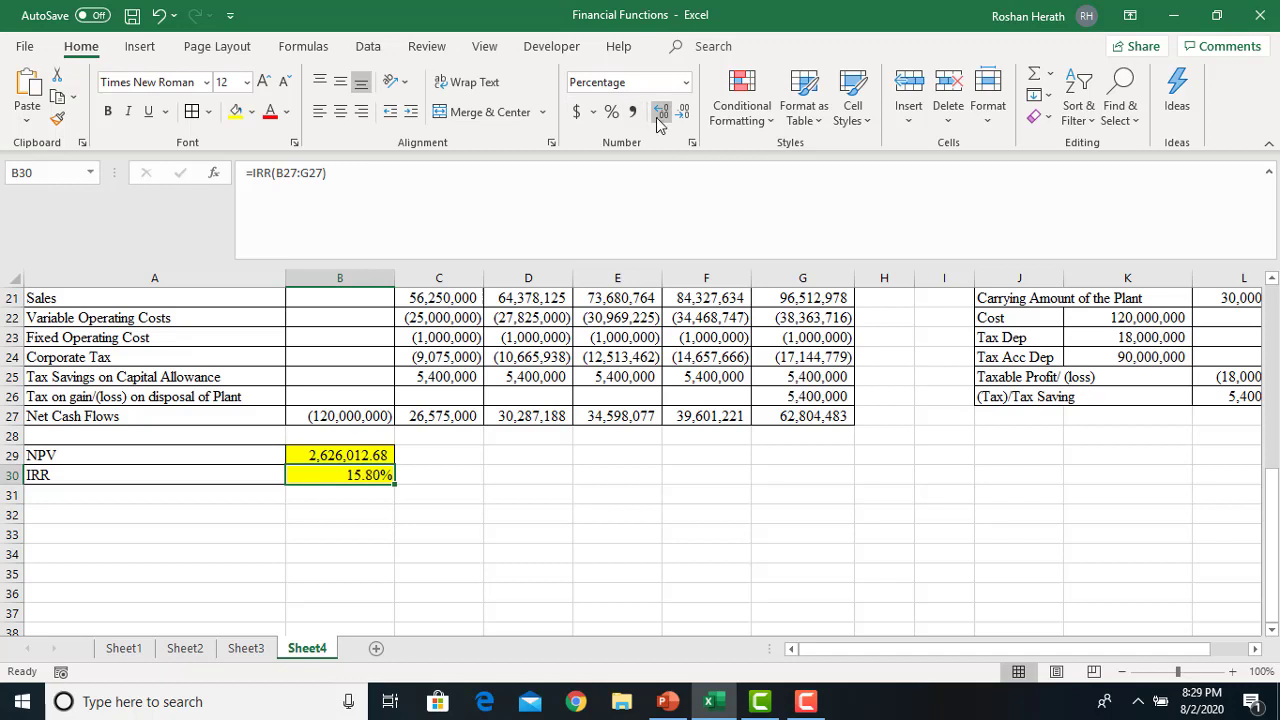
pyautogui.click(488, 502)
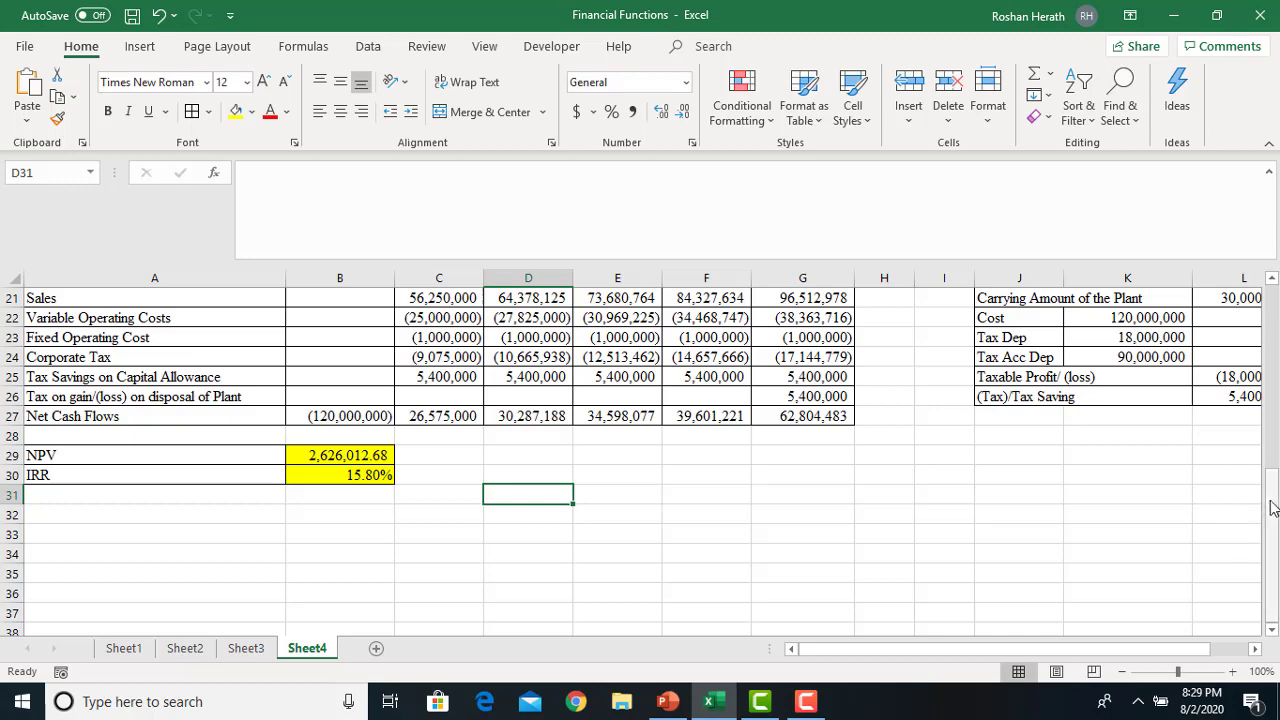
pyautogui.moveTo(1272, 503); pyautogui.dragTo(1268, 443)
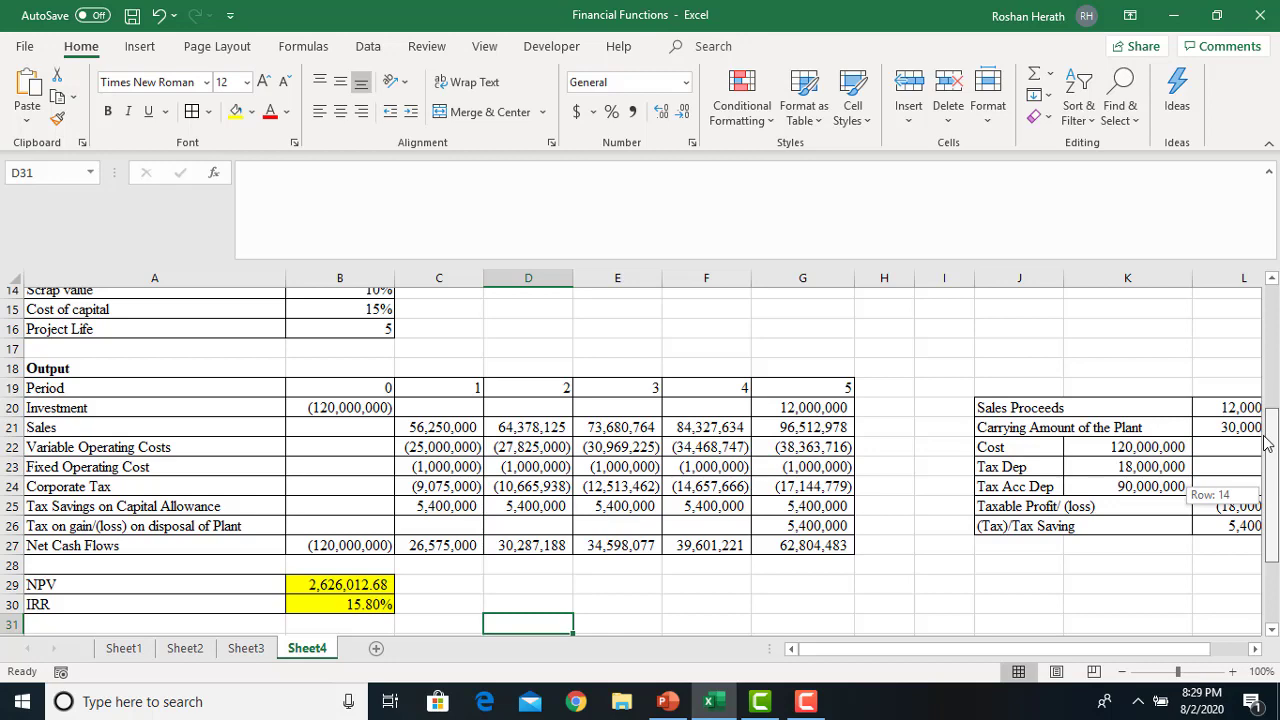
pyautogui.moveTo(1268, 443); pyautogui.dragTo(1268, 452)
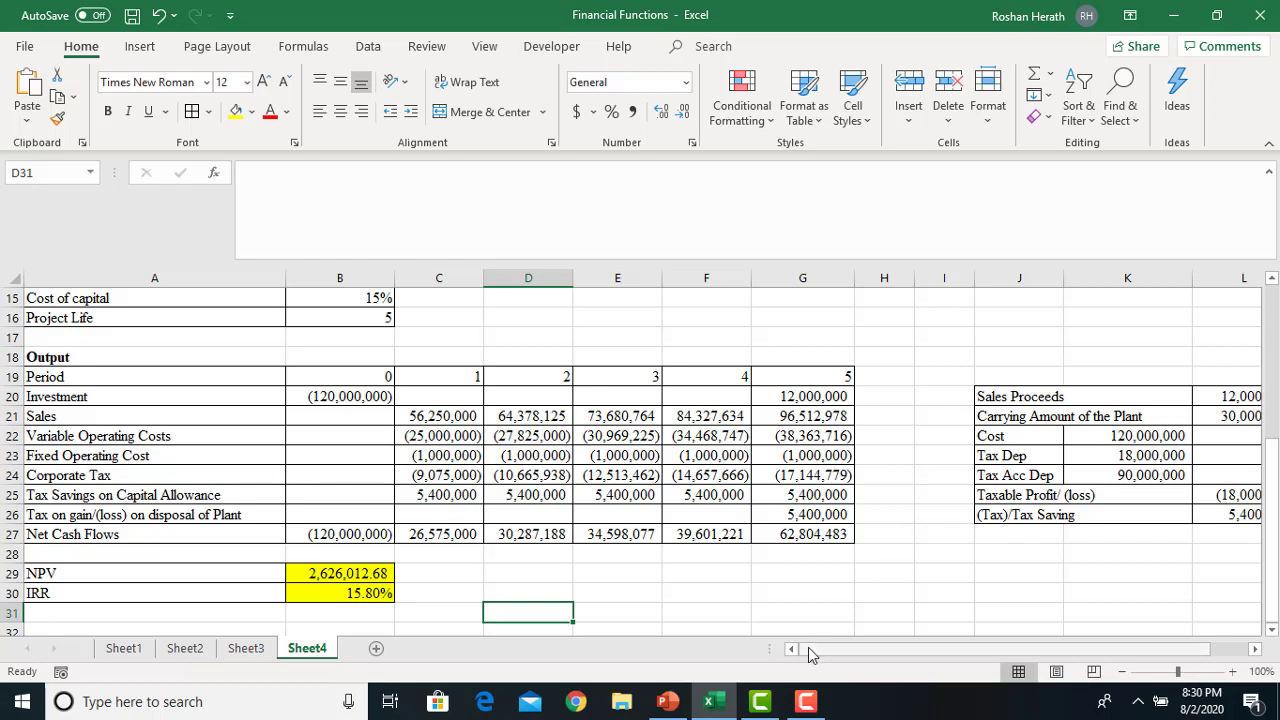
pyautogui.click(808, 702)
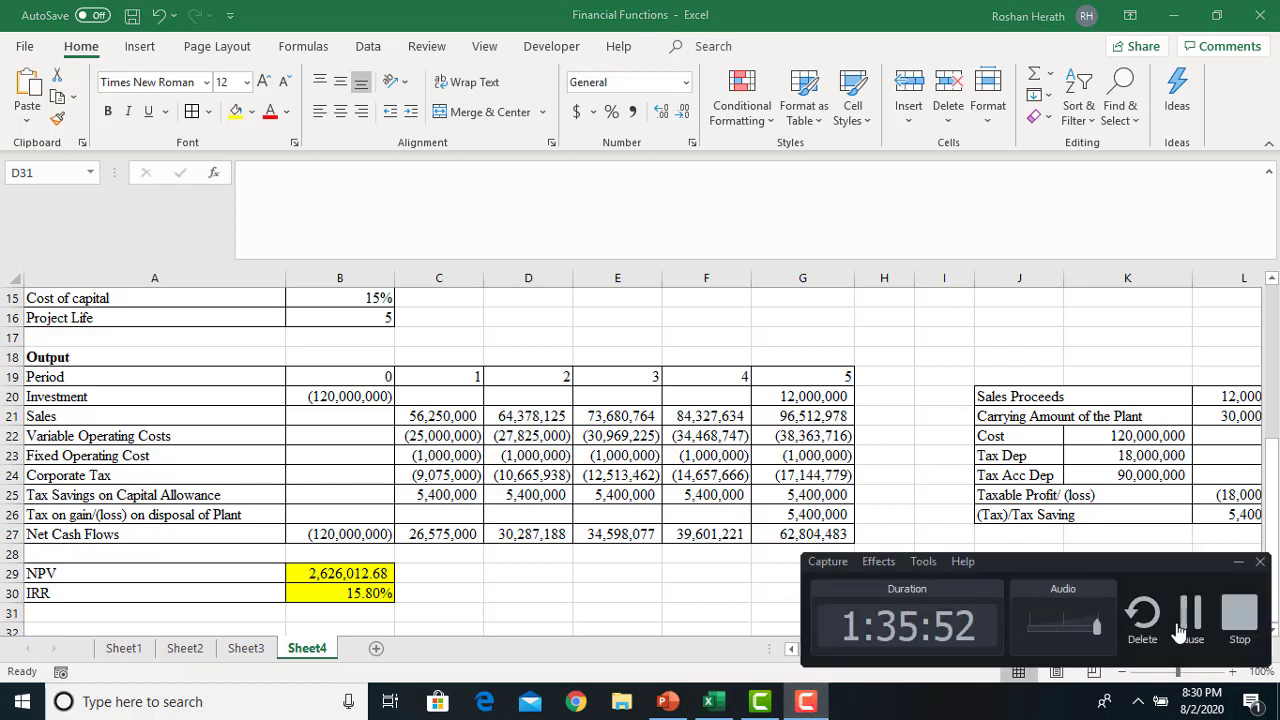